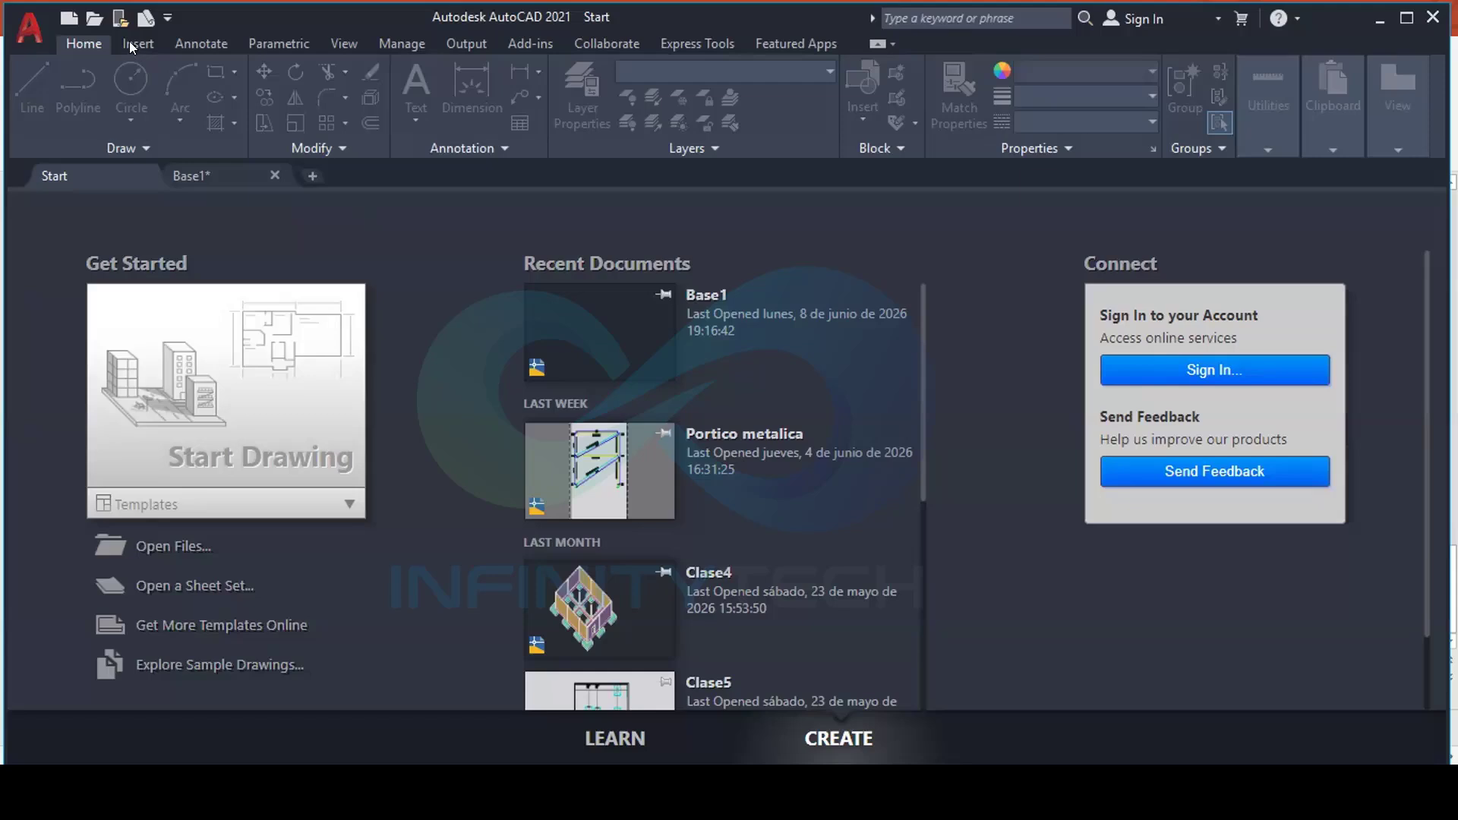
Examine the start page, the file-opening dialog and the available options for creating and opening drawings
{"action": "left_click", "coordinate": [197, 167]}
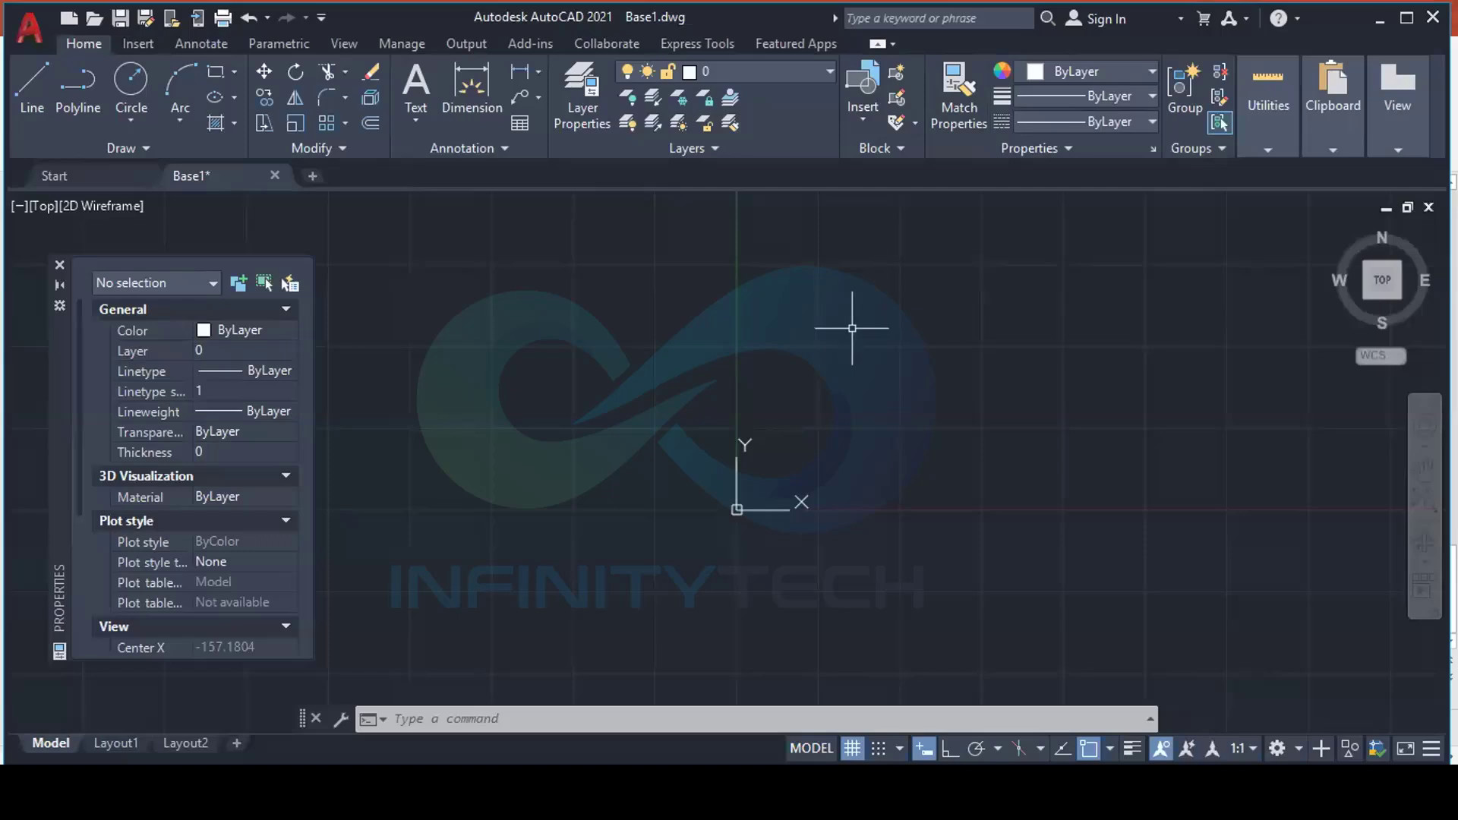
{"action": "left_click", "coordinate": [91, 167]}
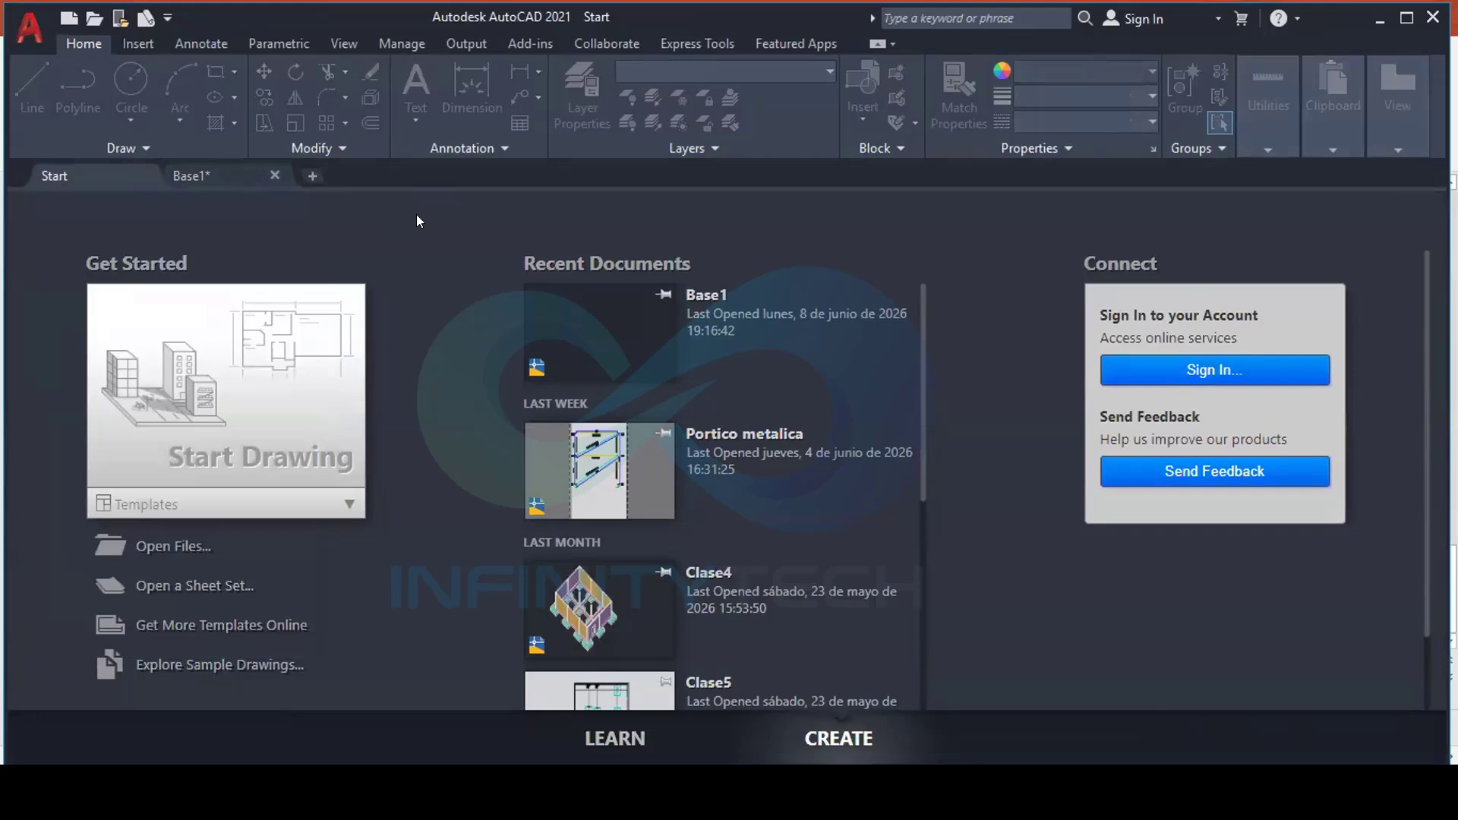
{"action": "left_click", "coordinate": [183, 548]}
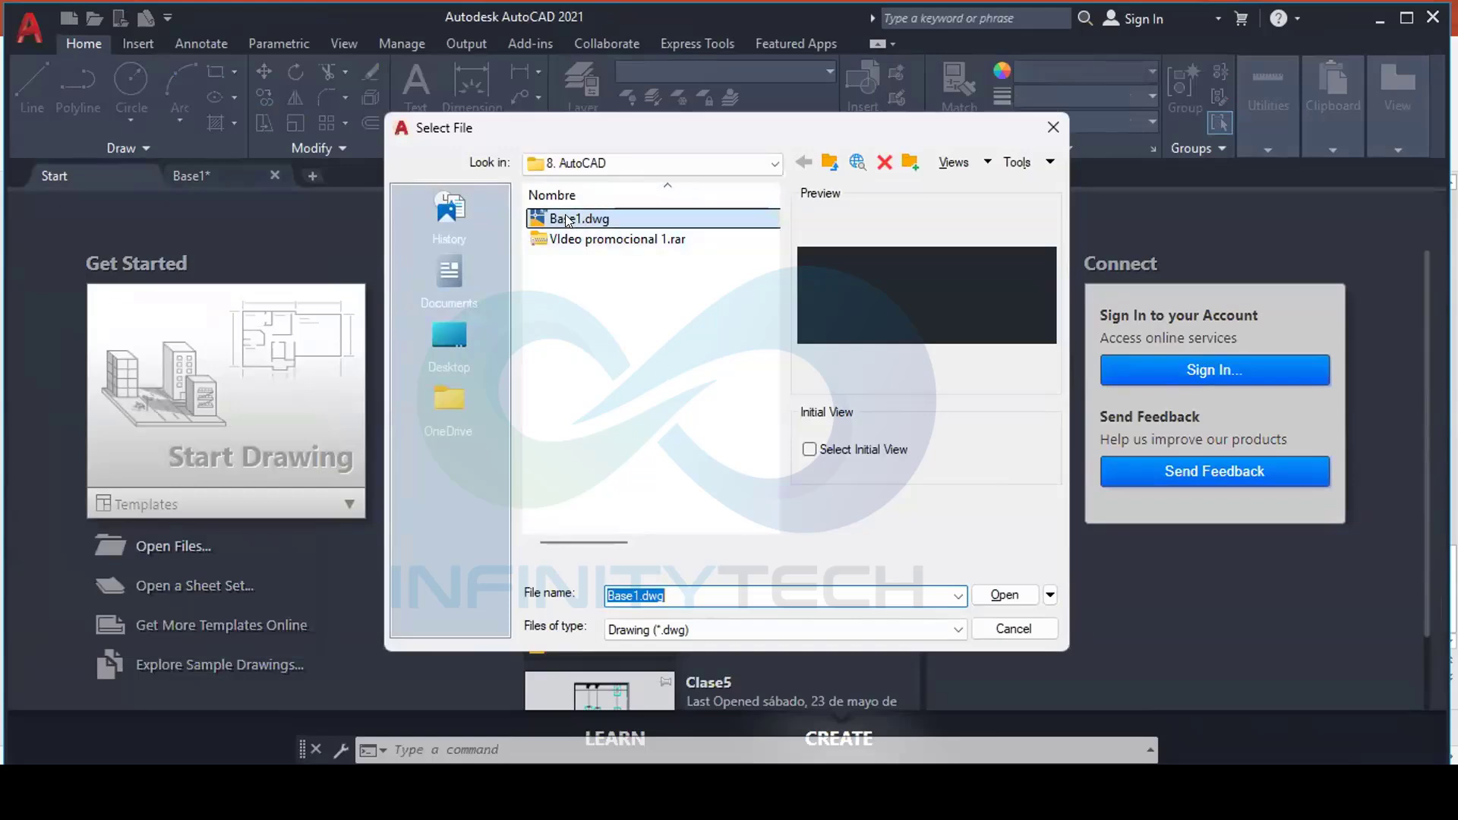
{"action": "left_click", "coordinate": [1059, 127]}
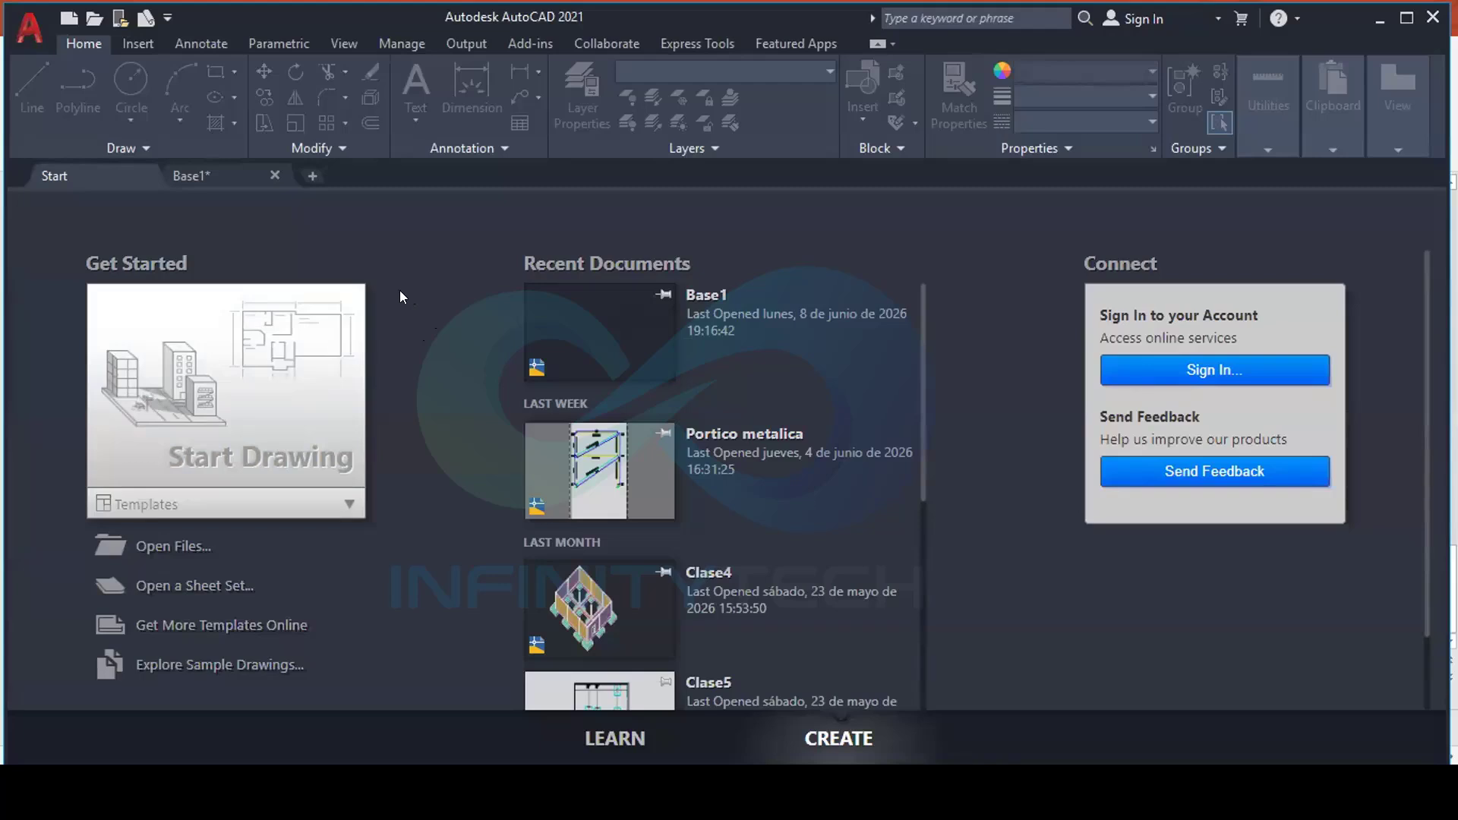
{"action": "left_click", "coordinate": [32, 29]}
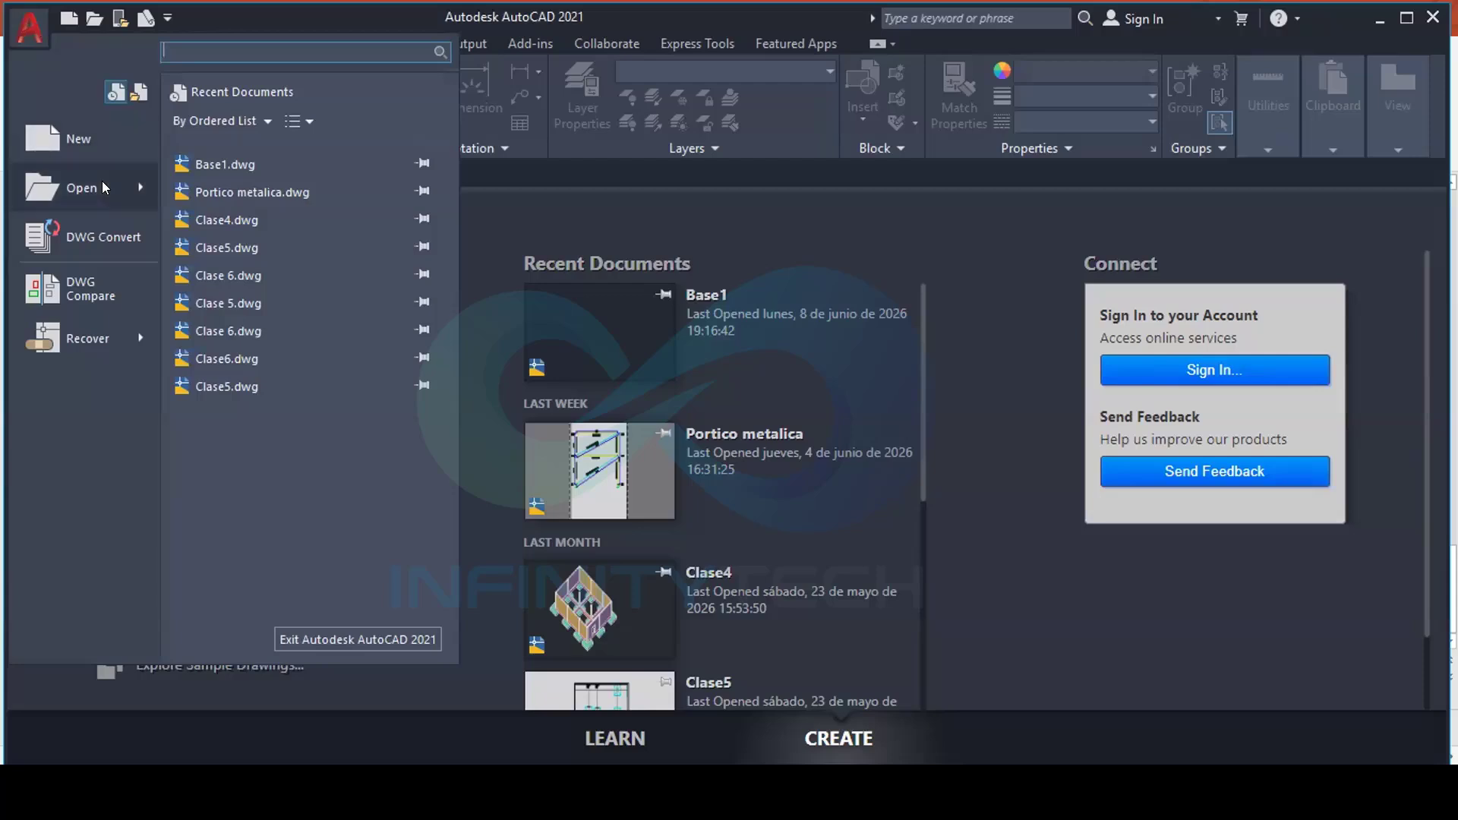
{"action": "mouse_move", "coordinate": [102, 187]}
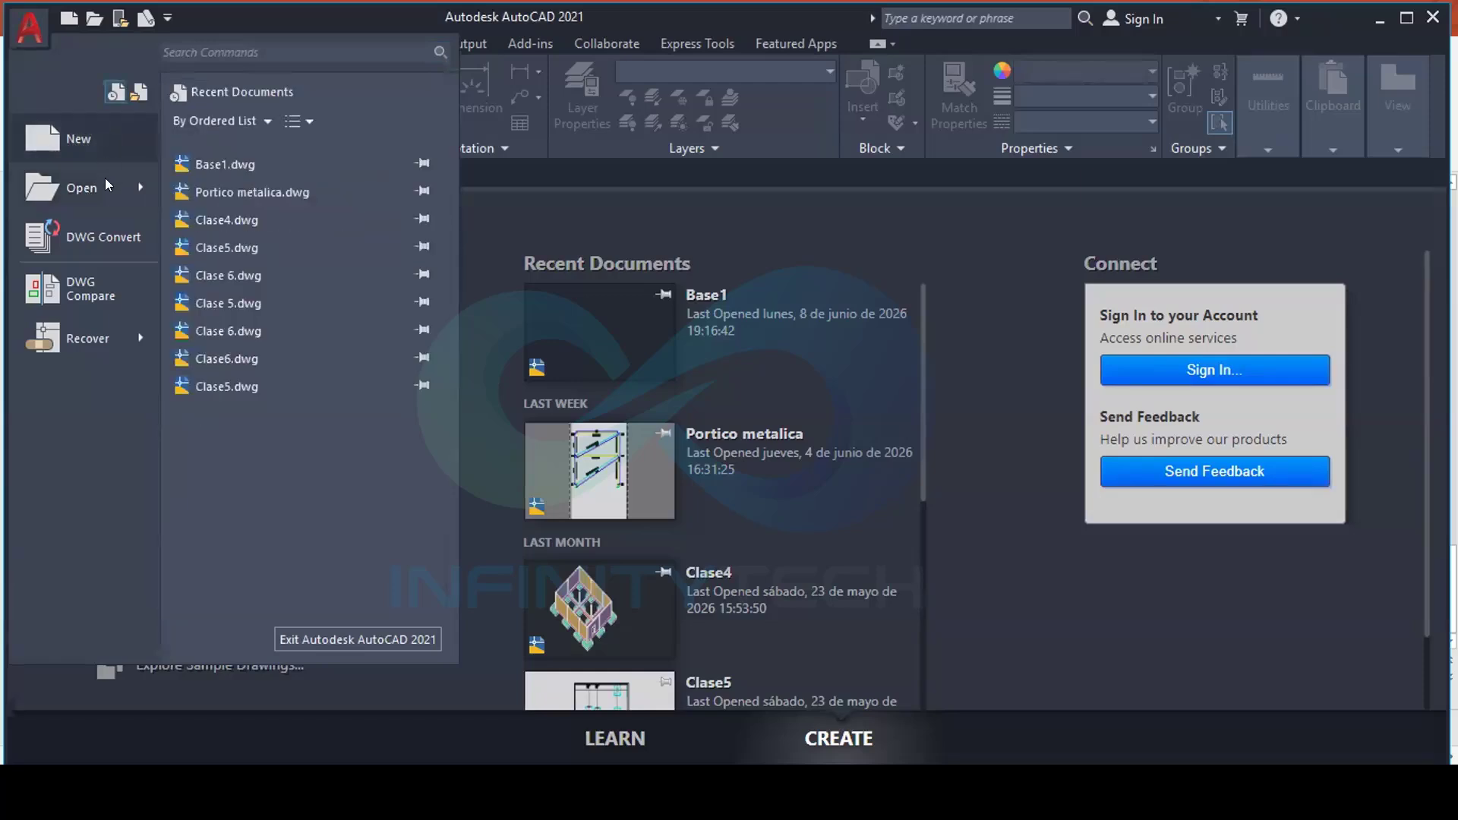
{"action": "left_click", "coordinate": [488, 224]}
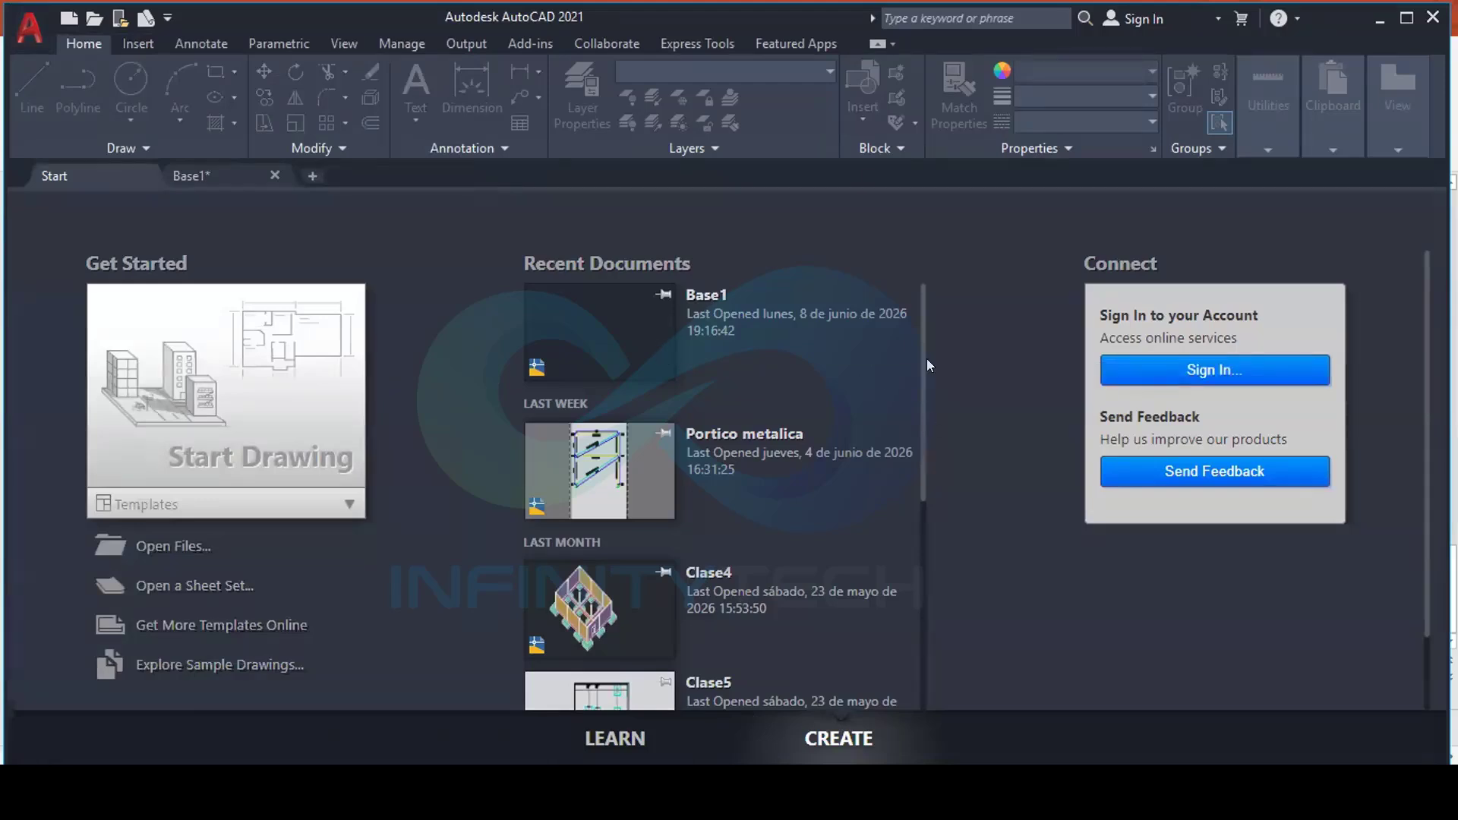
{"action": "mouse_move", "coordinate": [922, 351]}
{"action": "left_mouse_down"}
{"action": "mouse_move", "coordinate": [924, 504]}
{"action": "mouse_move", "coordinate": [939, 343]}
{"action": "left_mouse_up"}
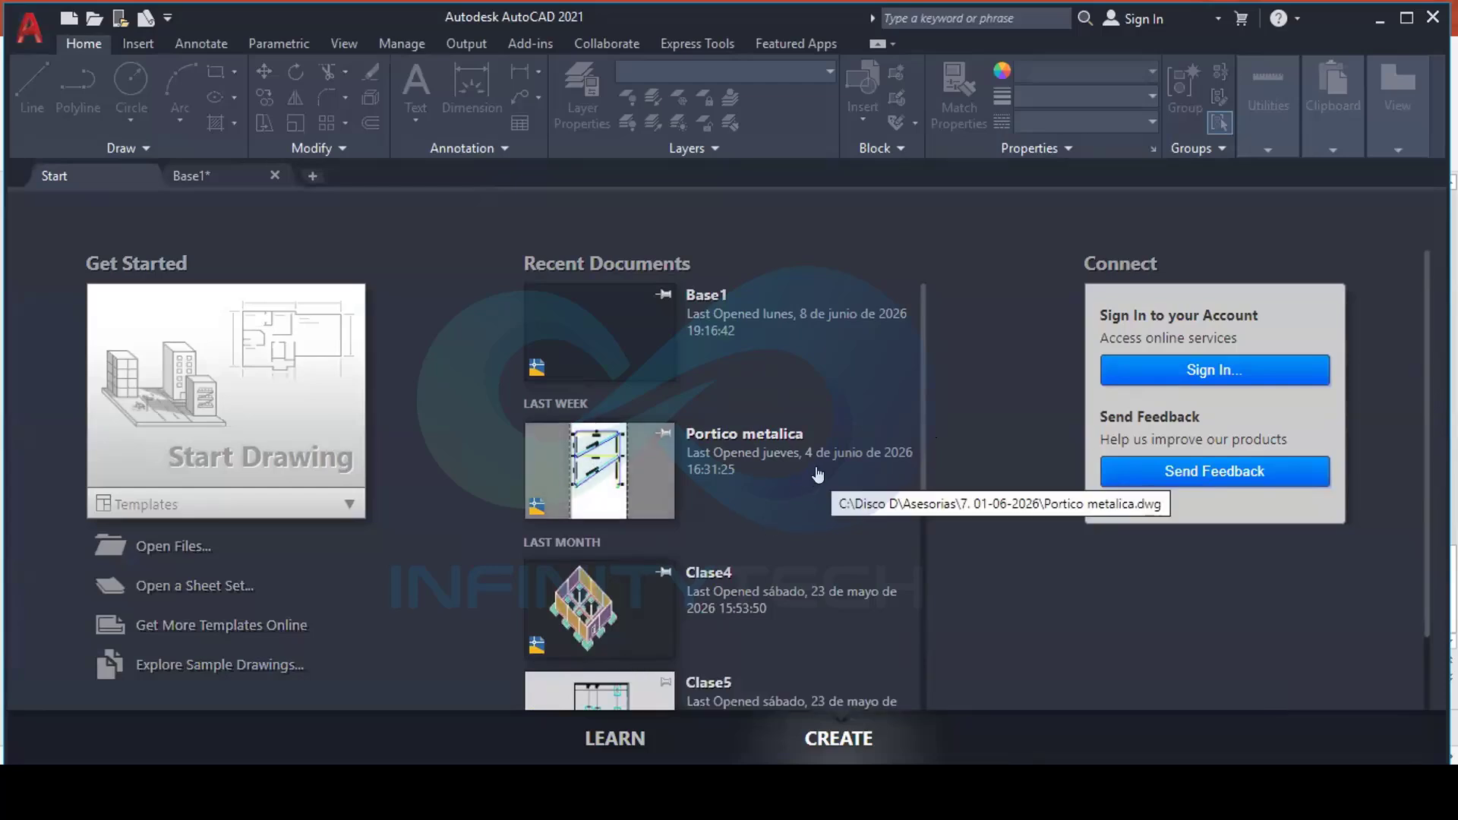
{"action": "left_click", "coordinate": [29, 23]}
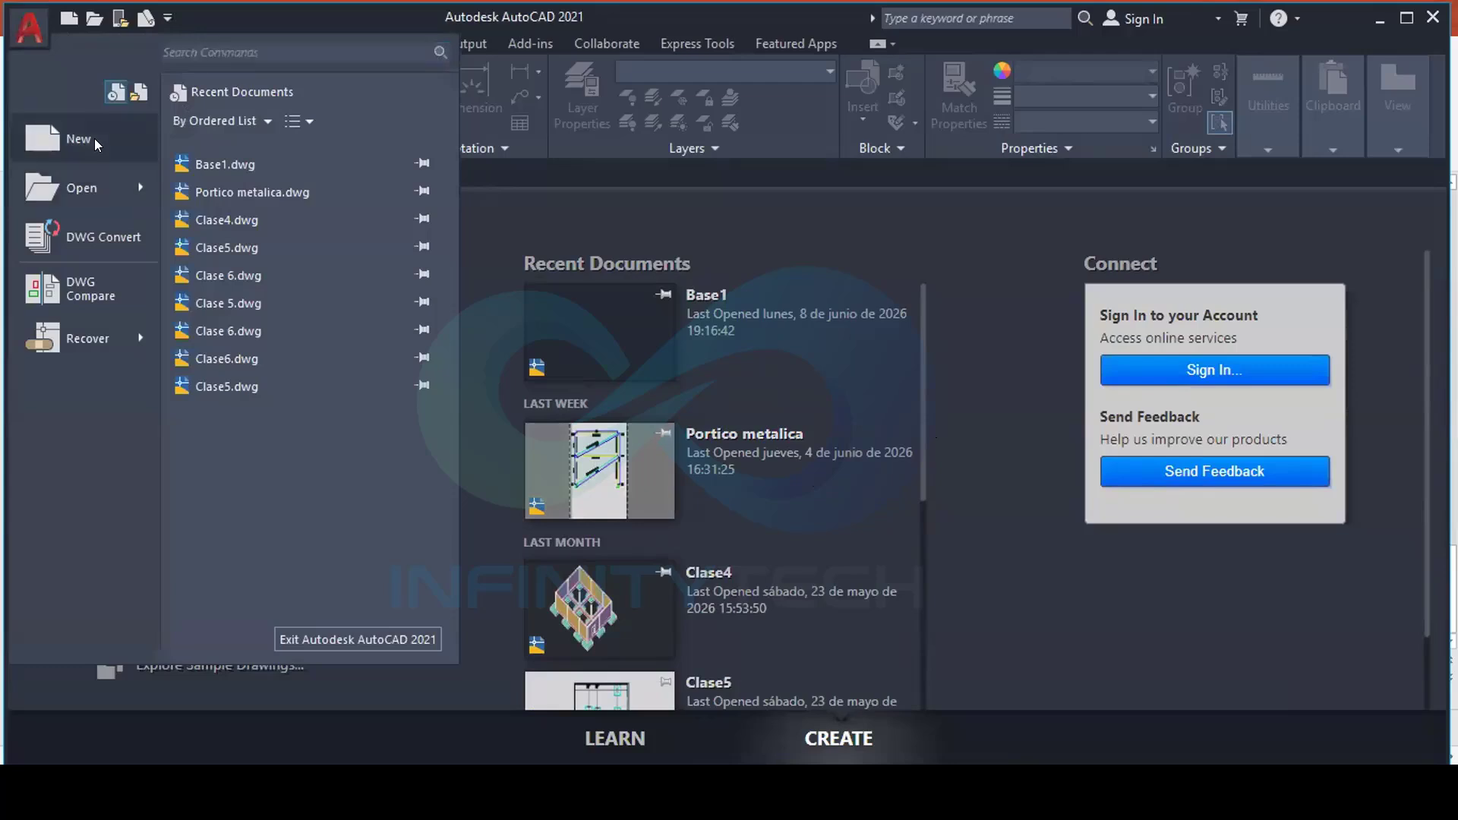
{"action": "mouse_move", "coordinate": [96, 196]}
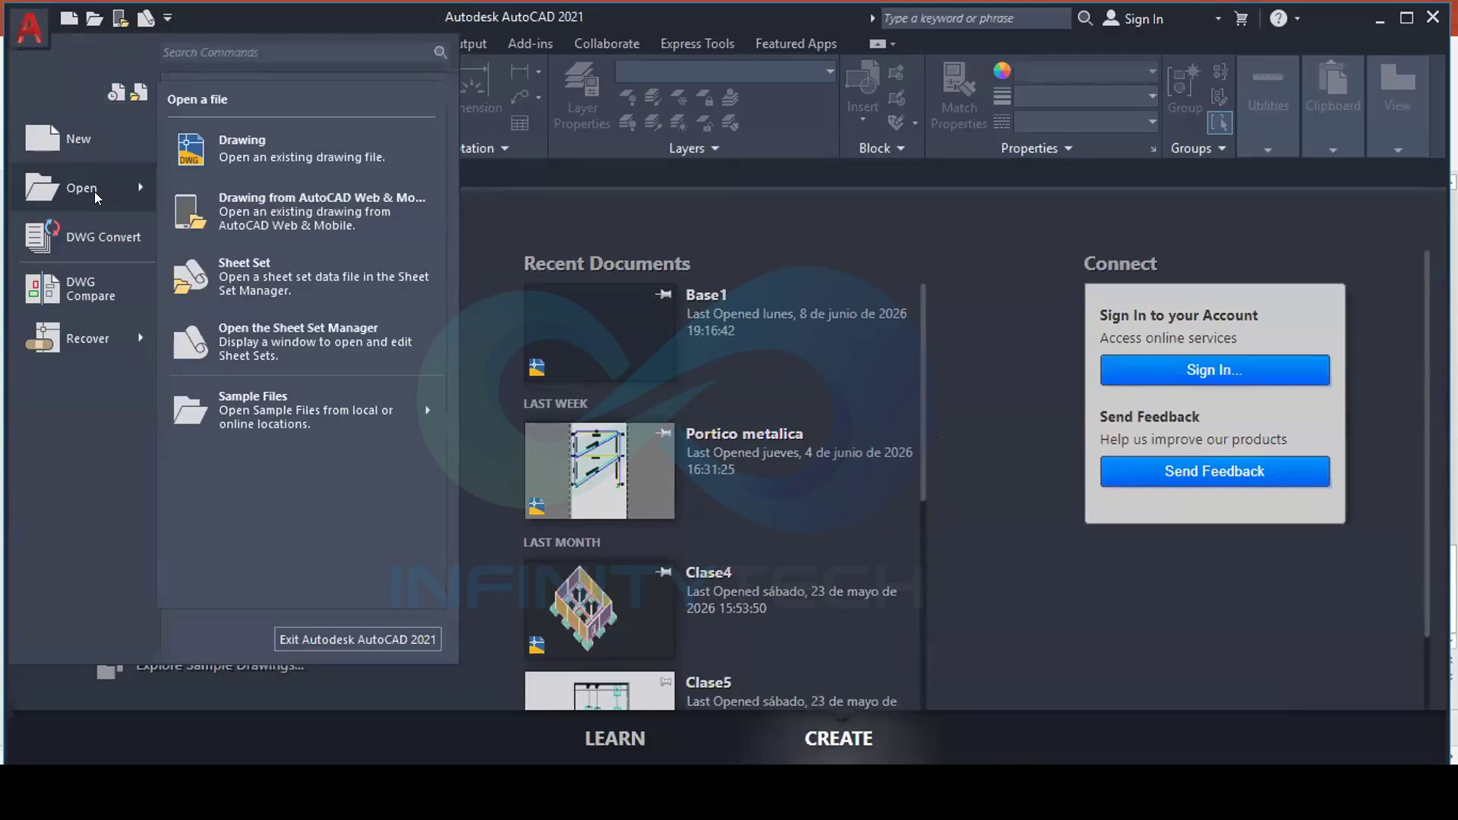
{"action": "left_click", "coordinate": [32, 26]}
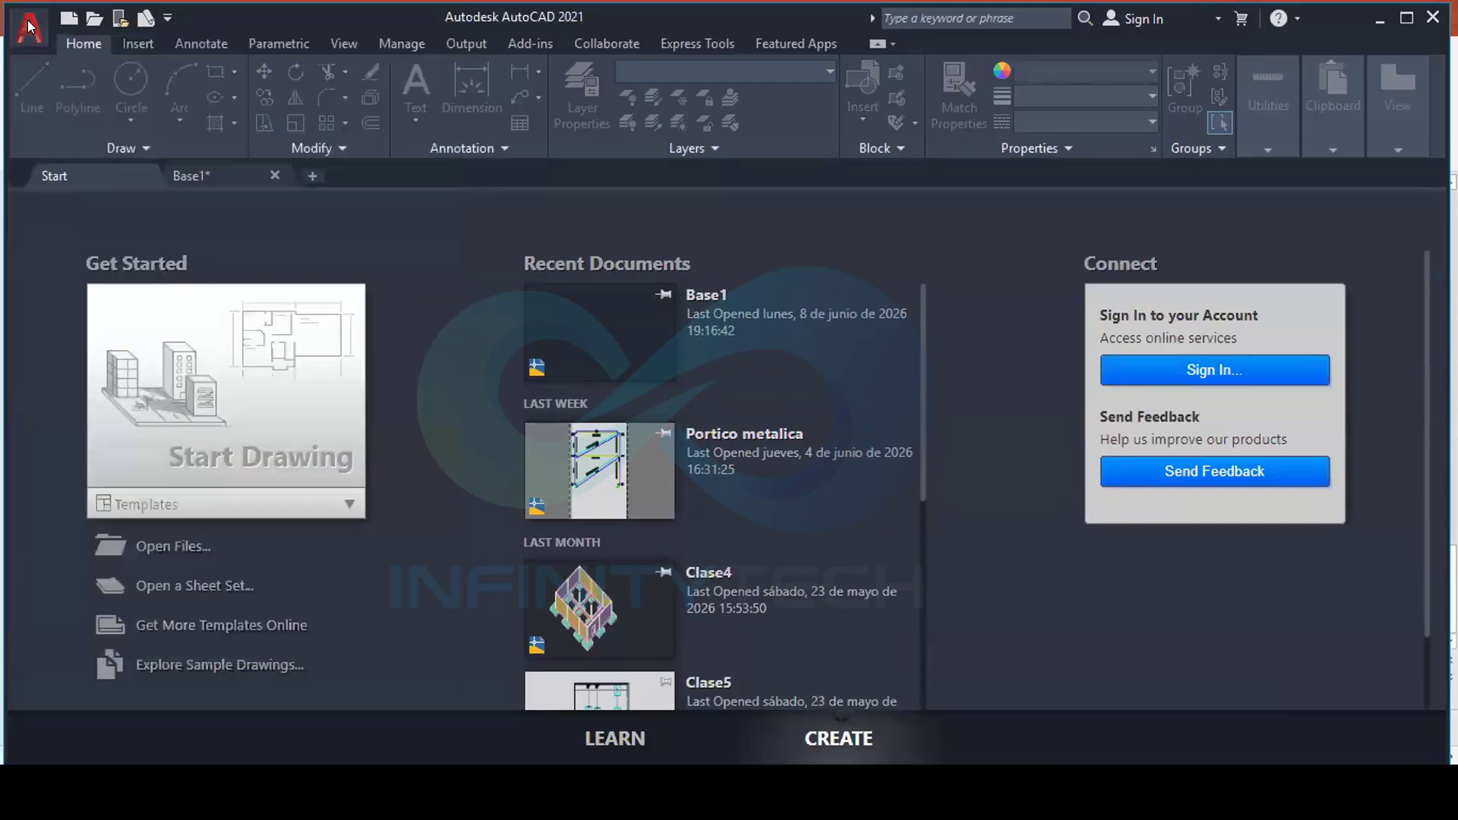
Switch to the Base1 drawing and open its Drawing Units settings
{"action": "left_click", "coordinate": [194, 174]}
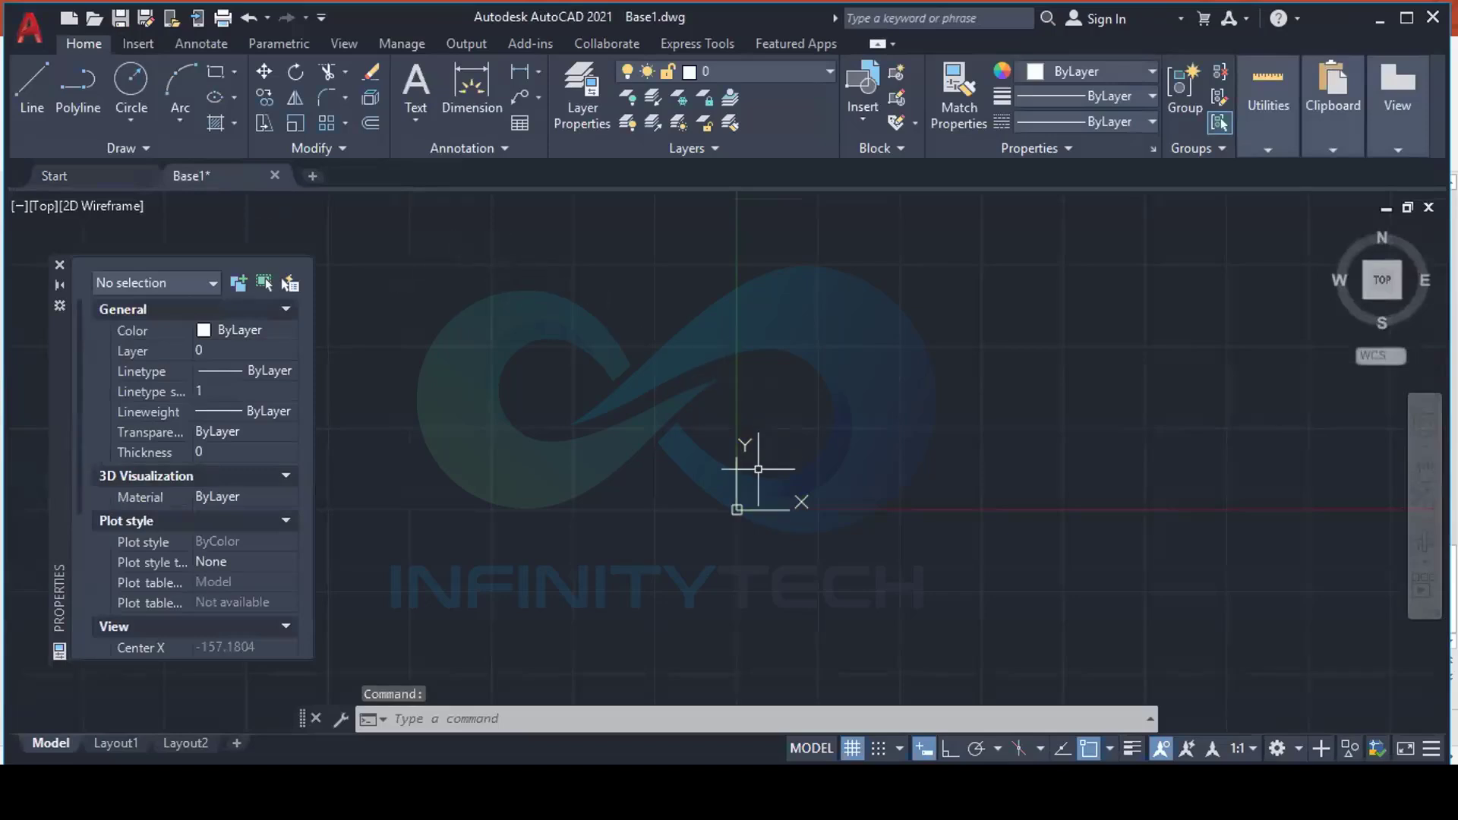
{"action": "mouse_move", "coordinate": [715, 340]}
{"action": "middle_mouse_down"}
{"action": "mouse_move", "coordinate": [635, 417]}
{"action": "mouse_move", "coordinate": [600, 486]}
{"action": "middle_mouse_up"}
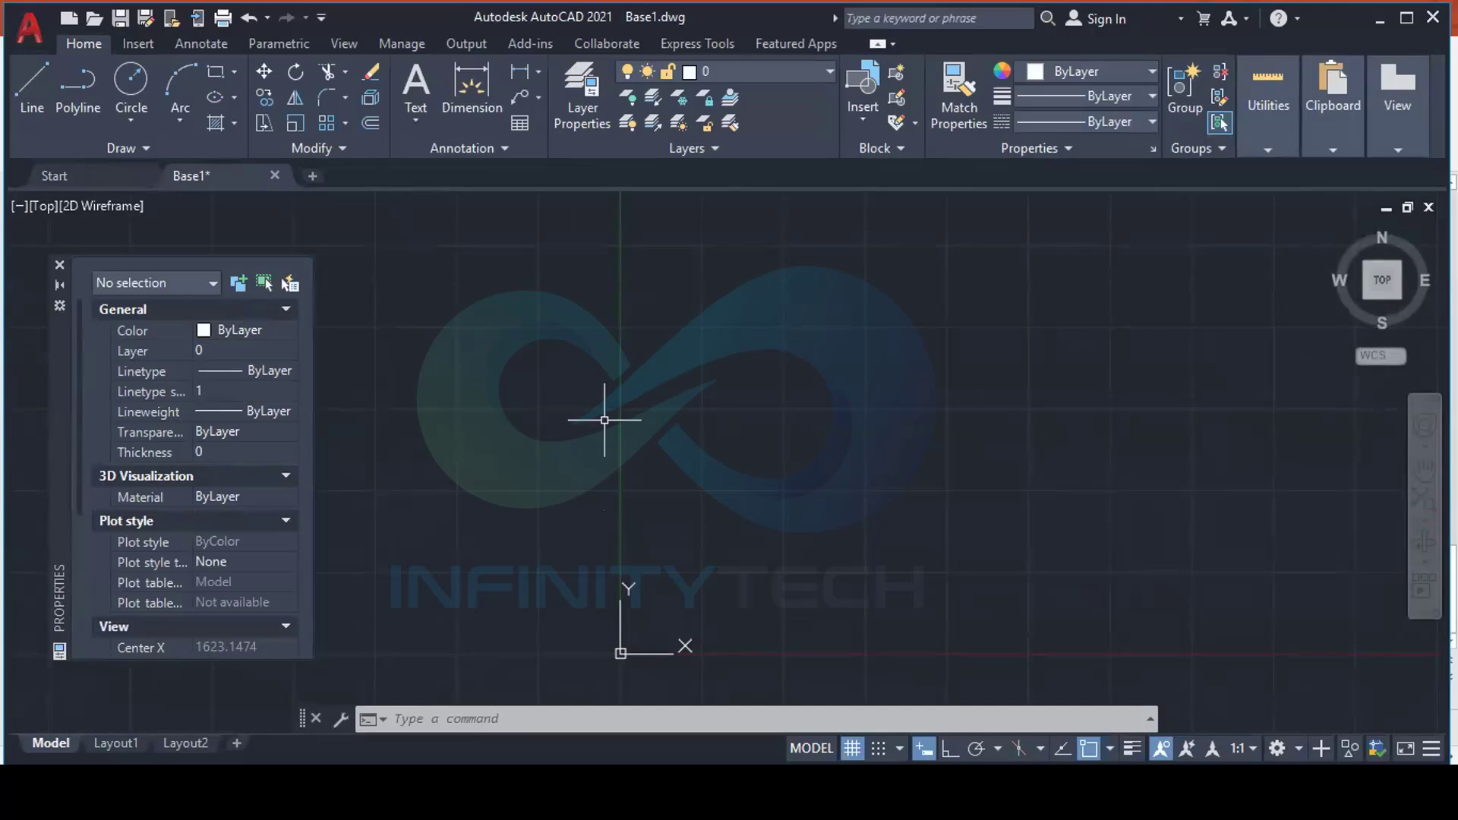
{"action": "left_click", "coordinate": [26, 30]}
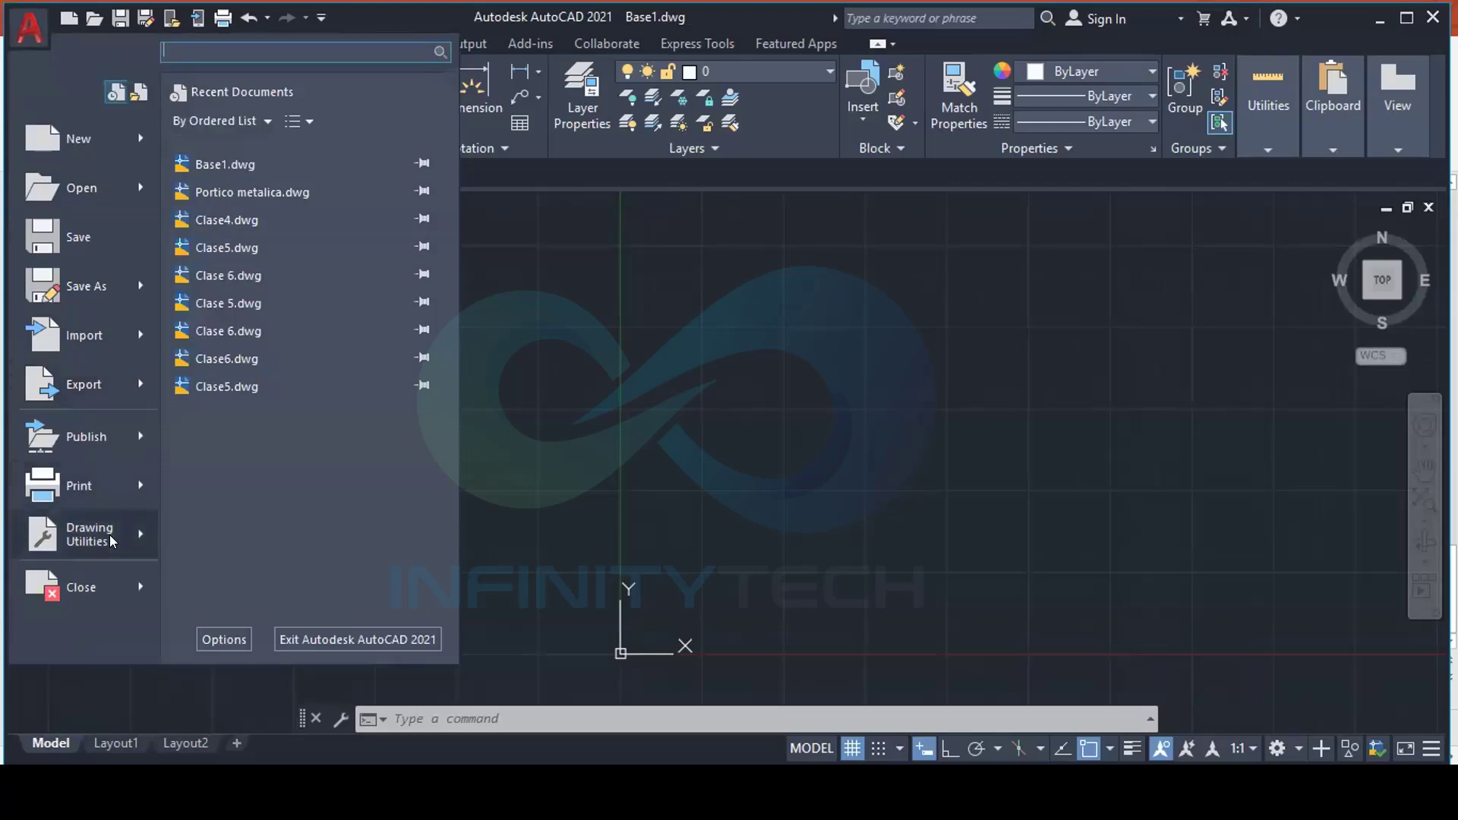
{"action": "mouse_move", "coordinate": [111, 541]}
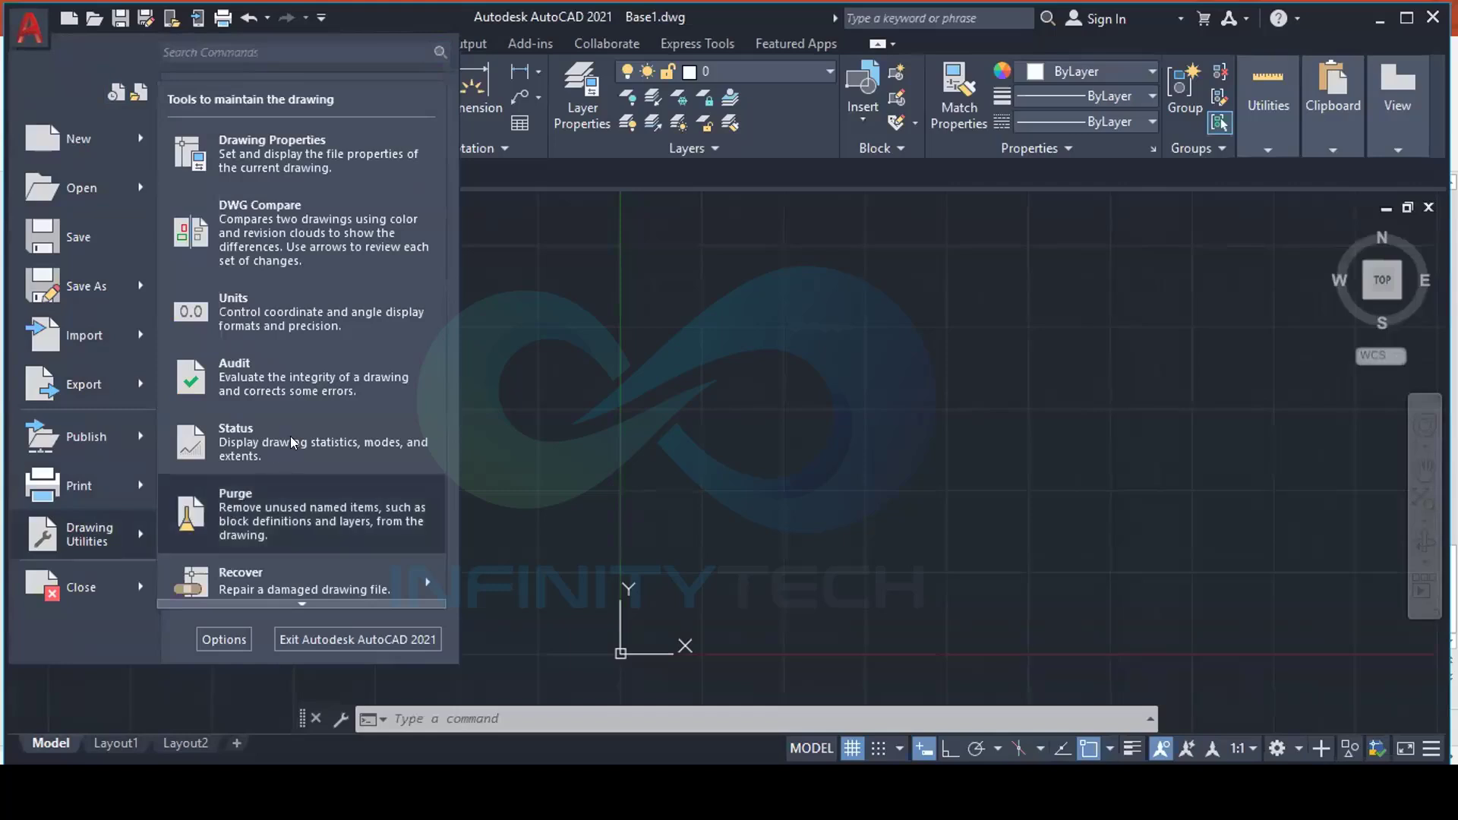
{"action": "left_click", "coordinate": [311, 316]}
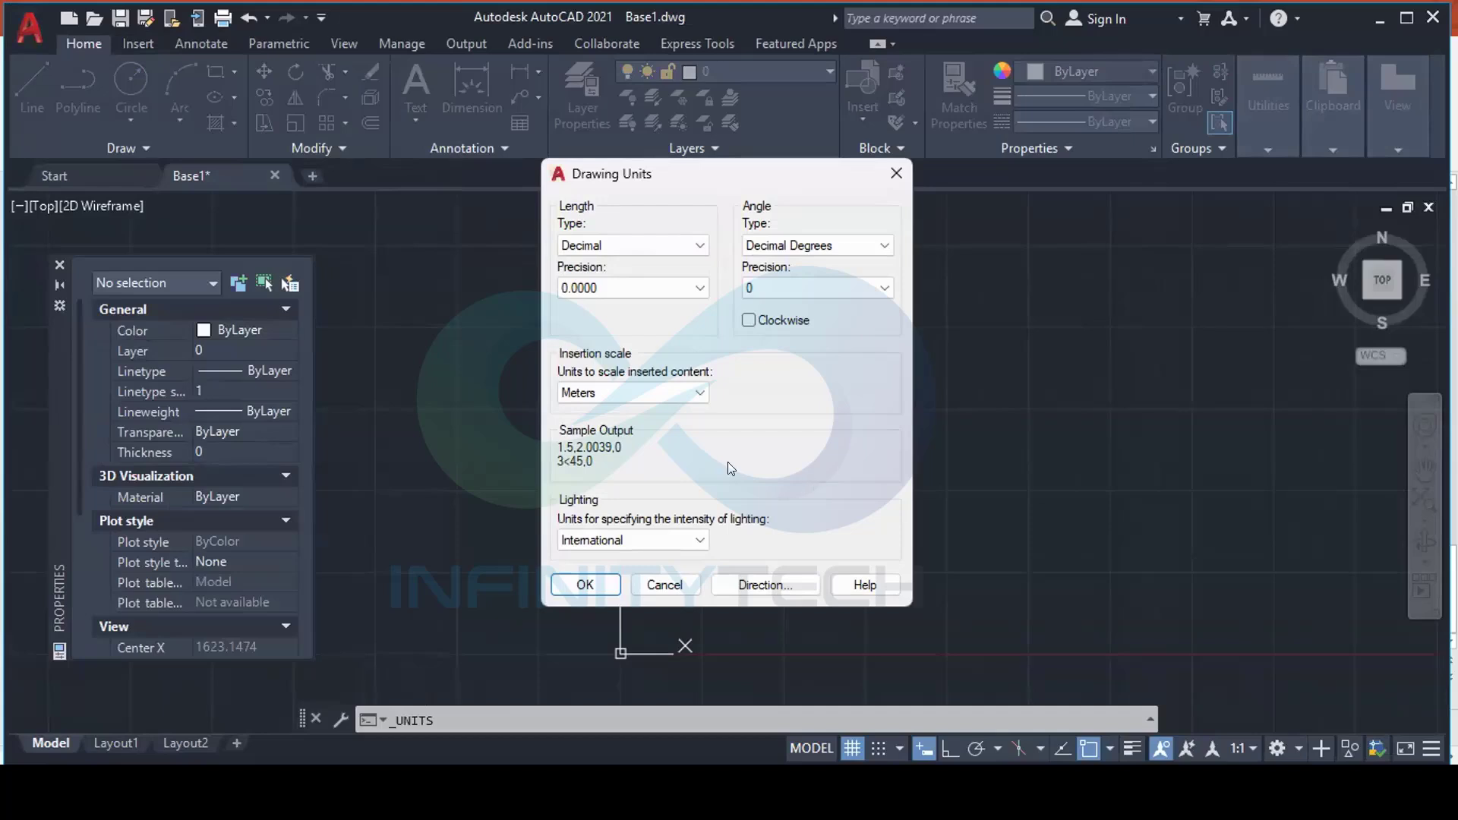
Try Millimeters as the insertion scale unit and return it to Meters
{"action": "left_click", "coordinate": [700, 393]}
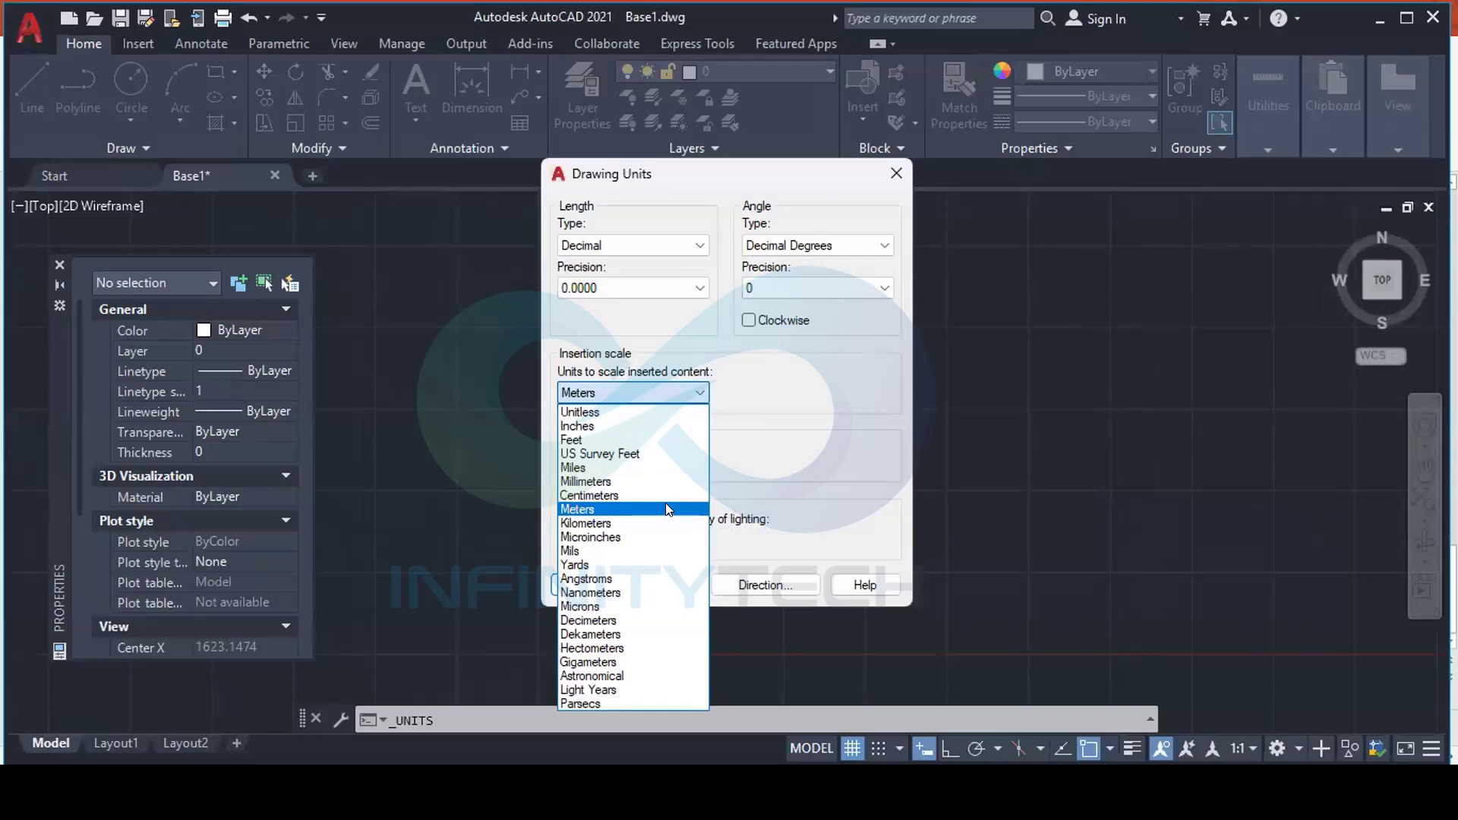
{"action": "left_click", "coordinate": [623, 483]}
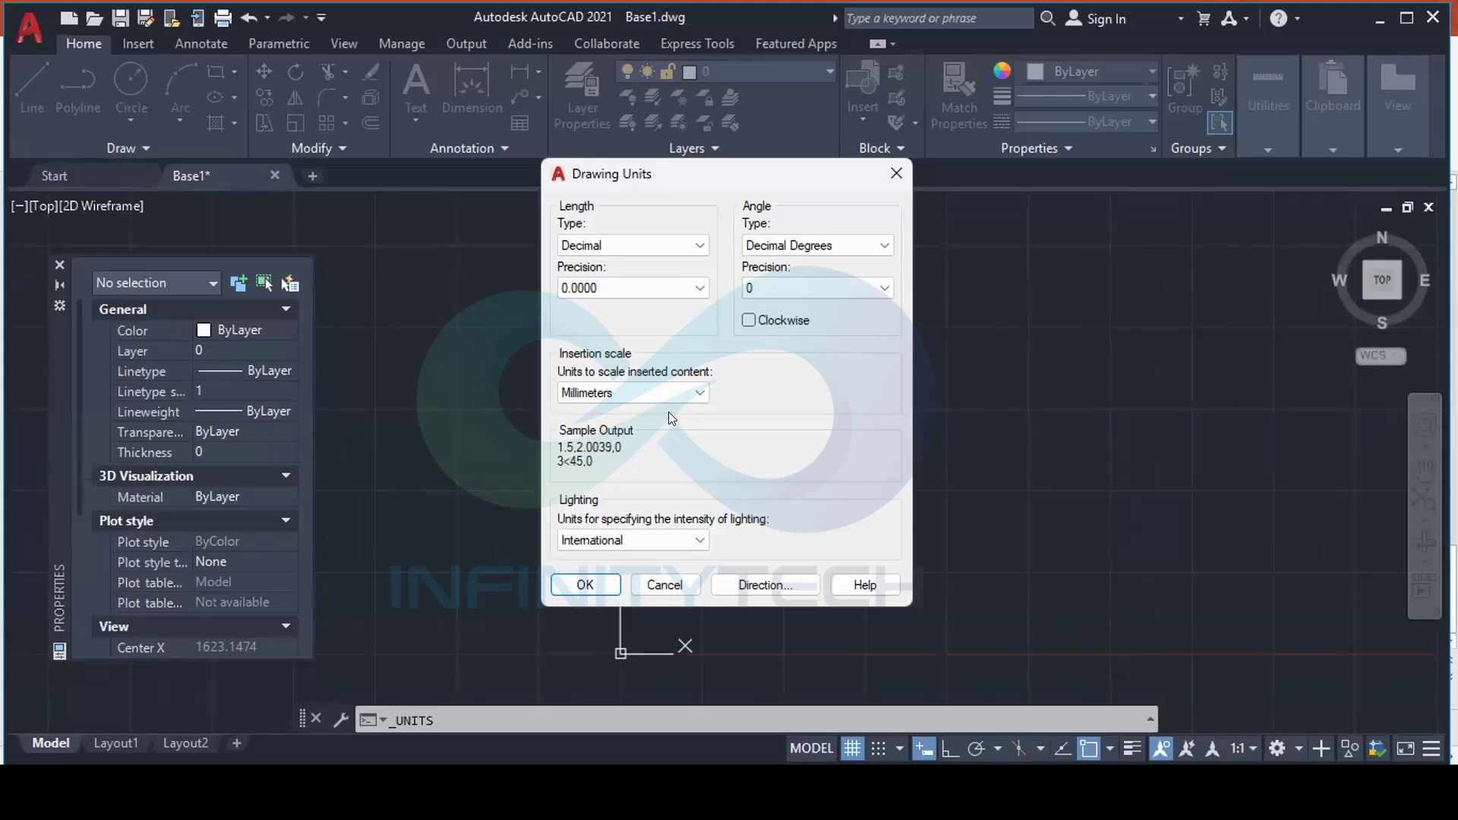
{"action": "left_click", "coordinate": [702, 390]}
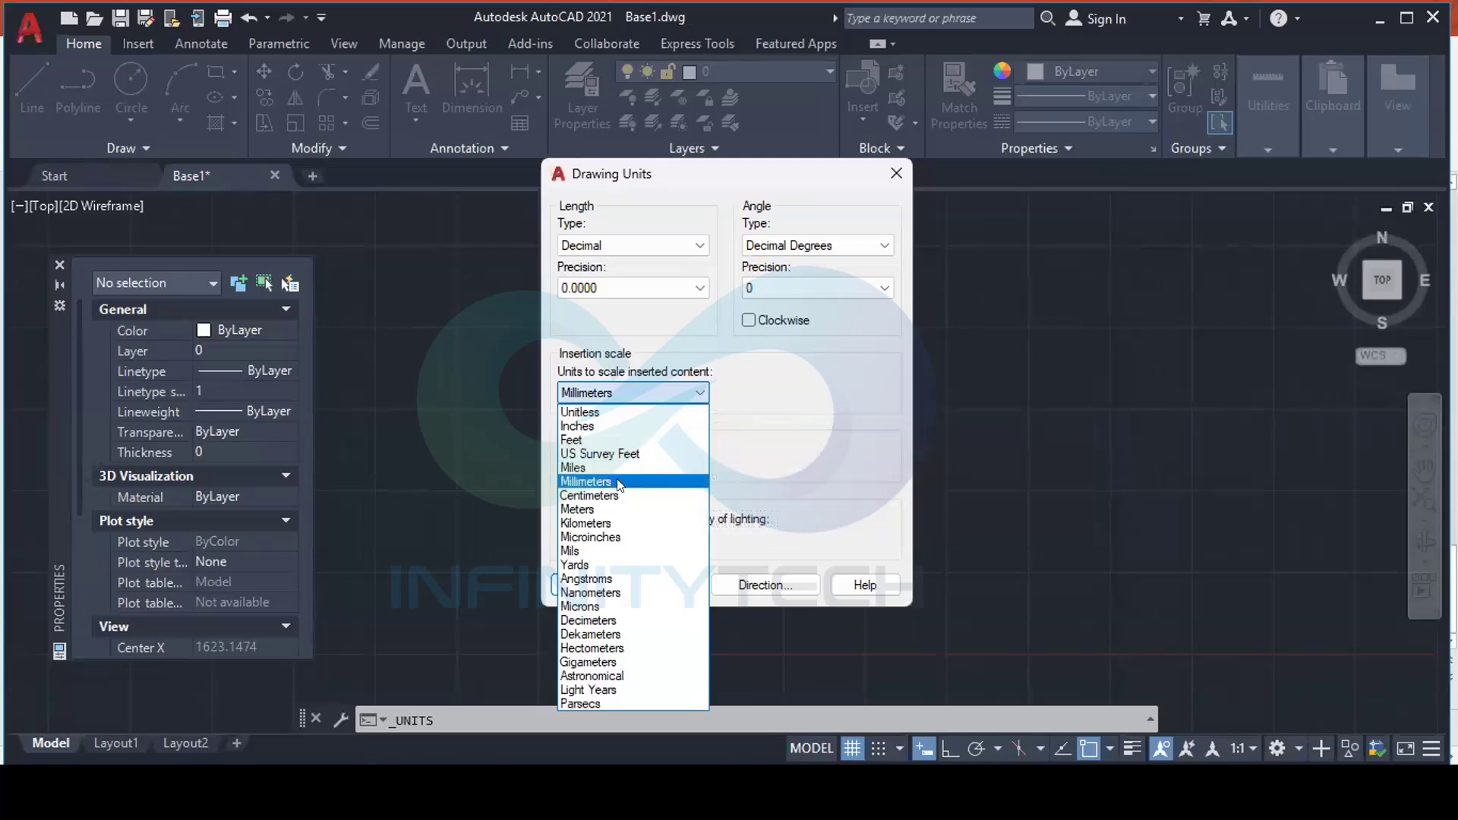
{"action": "left_click", "coordinate": [588, 509]}
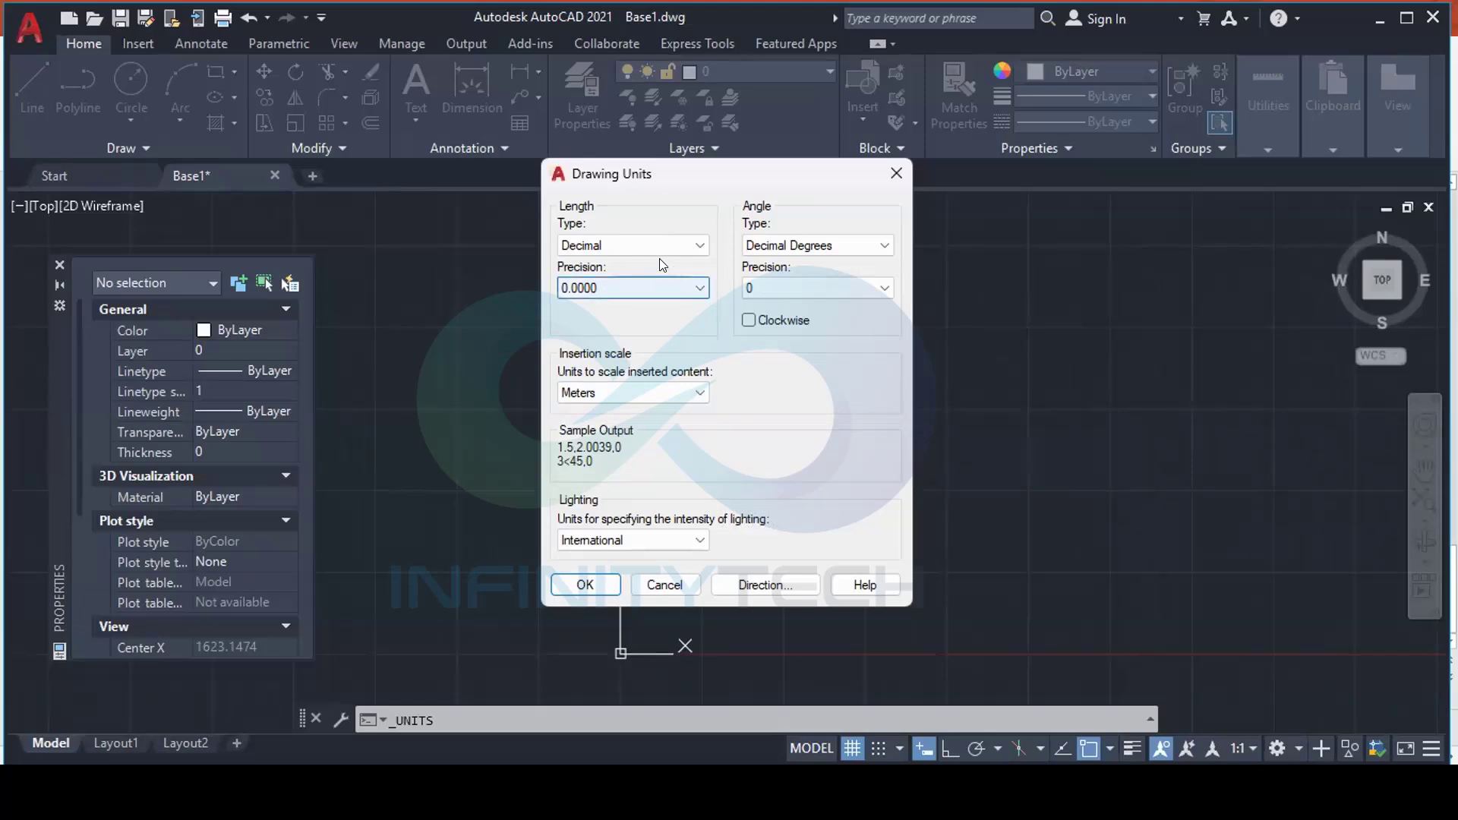
Review the length unit types, keep Decimal, and set the length precision to 0.000
{"action": "left_click", "coordinate": [700, 245]}
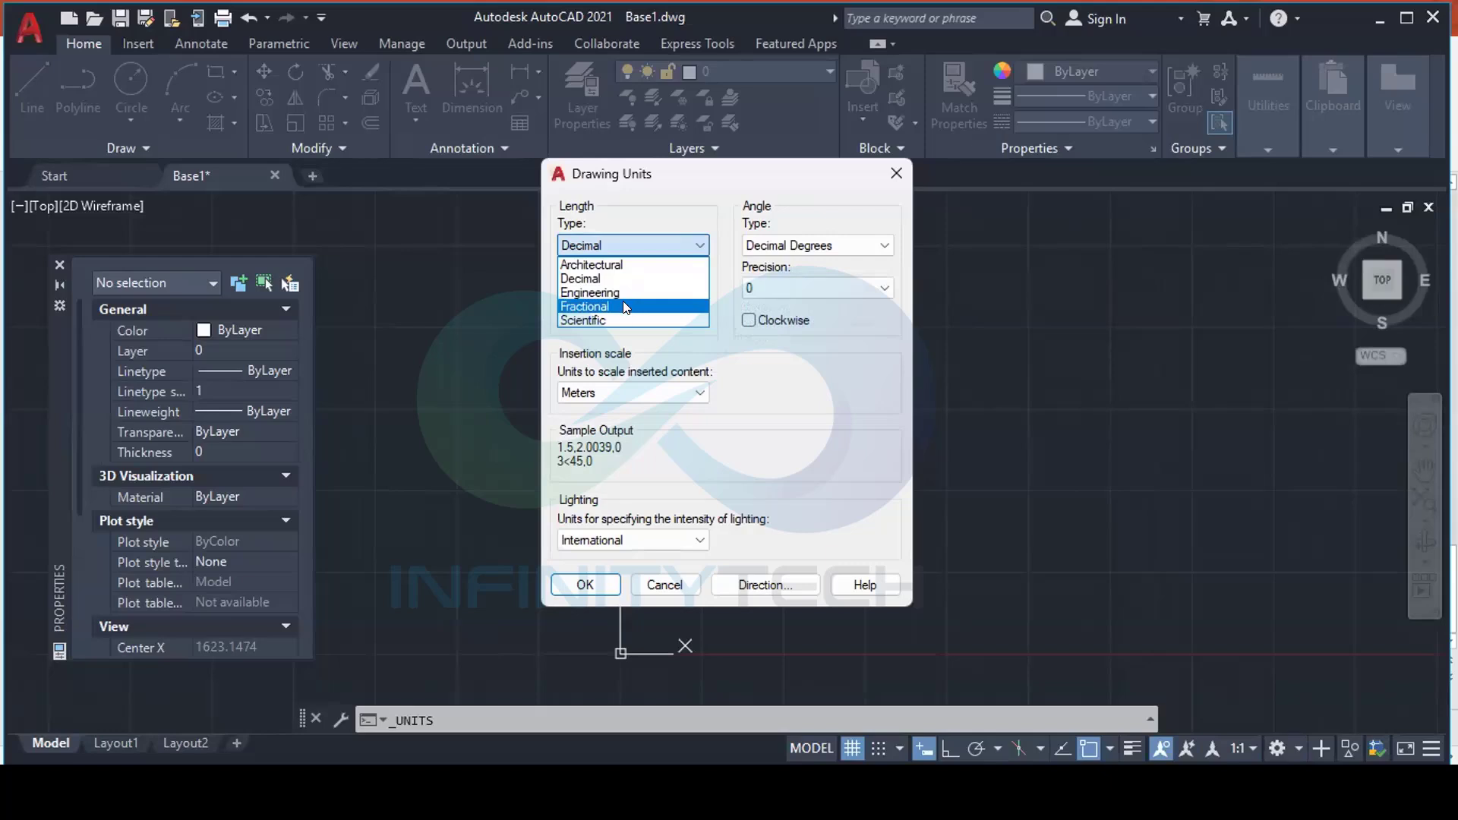
{"action": "left_click", "coordinate": [691, 229]}
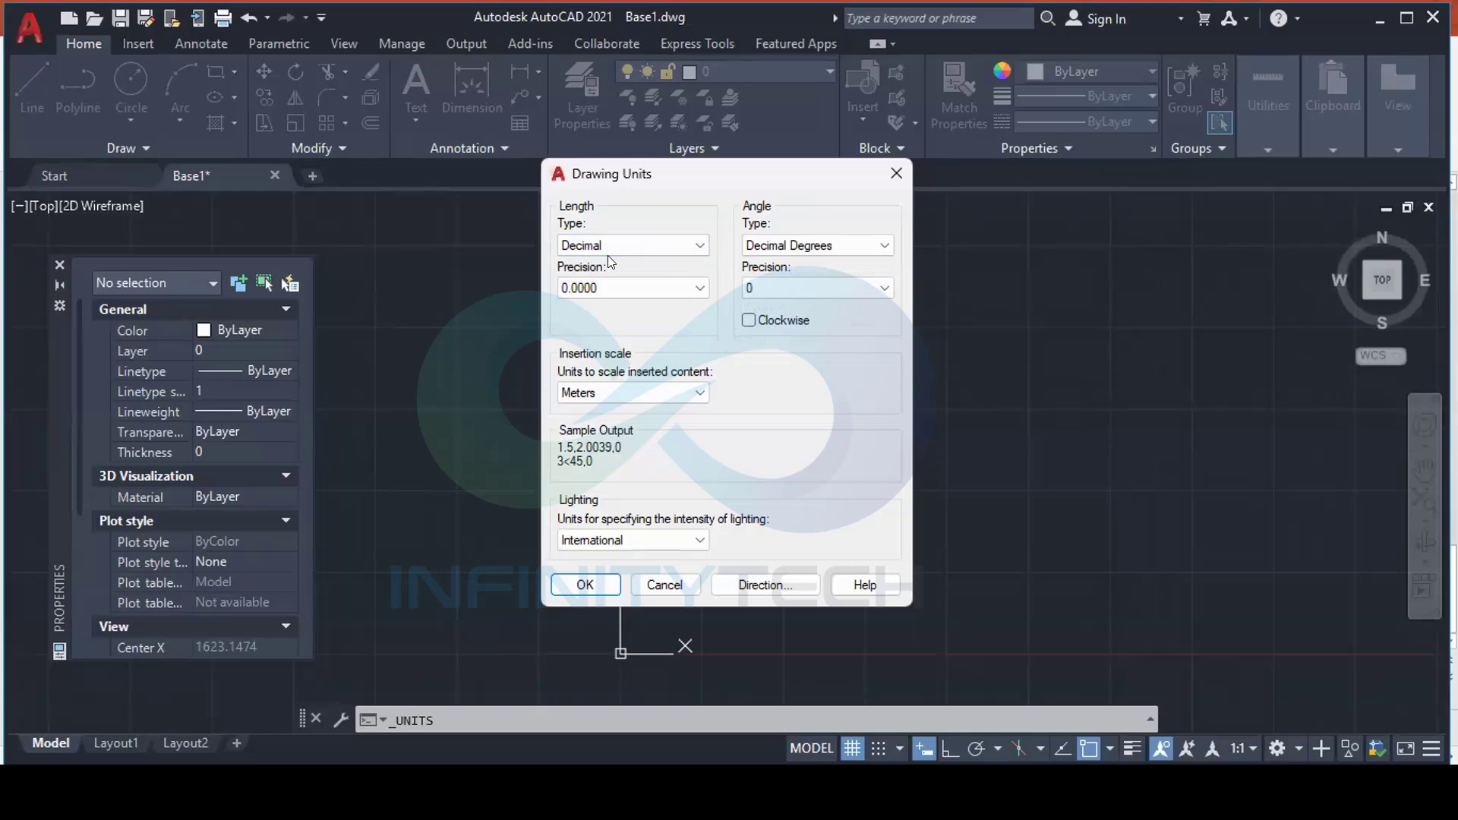
{"action": "left_click", "coordinate": [699, 287]}
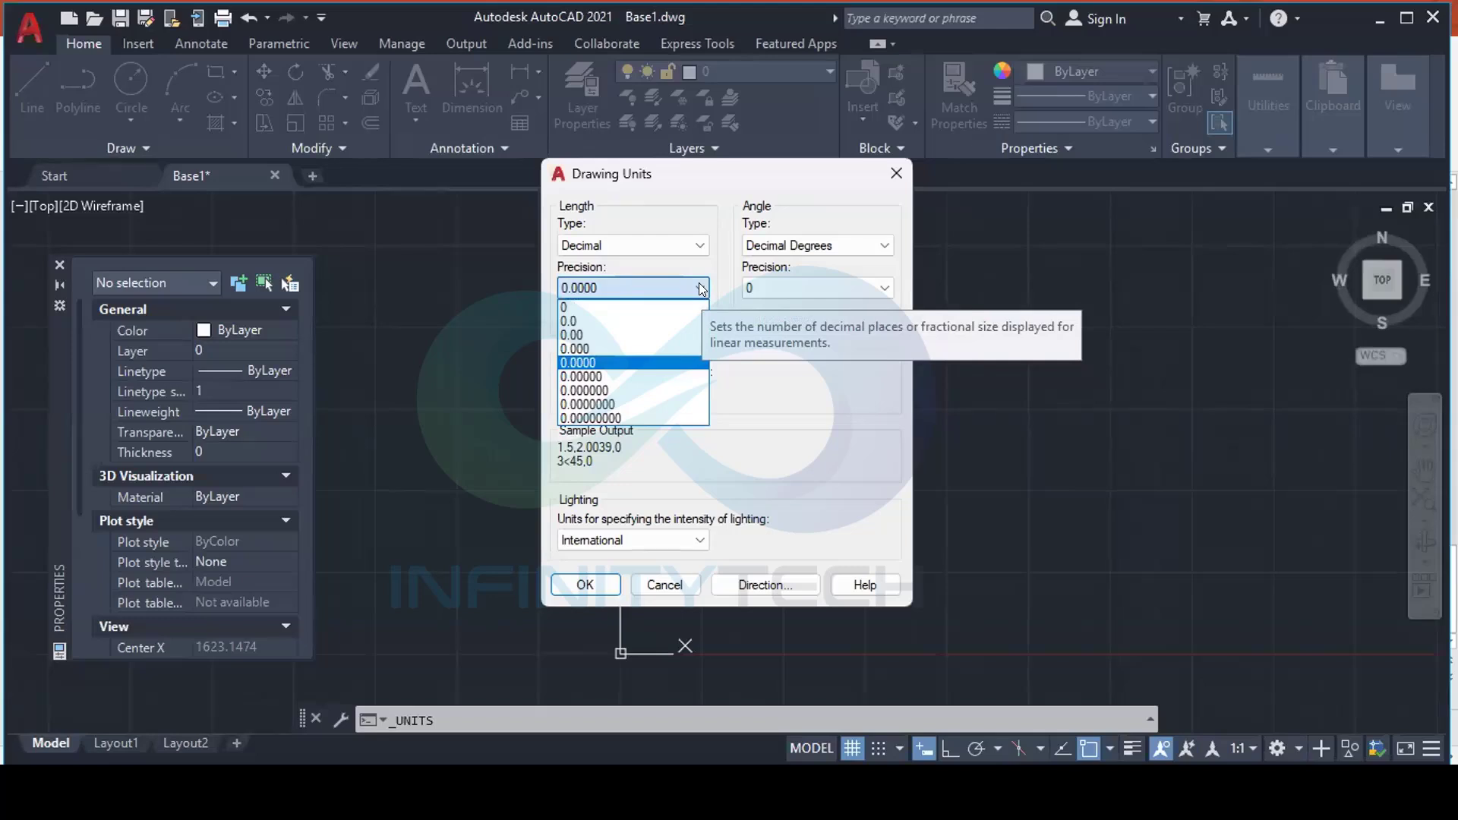
{"action": "left_click", "coordinate": [623, 337]}
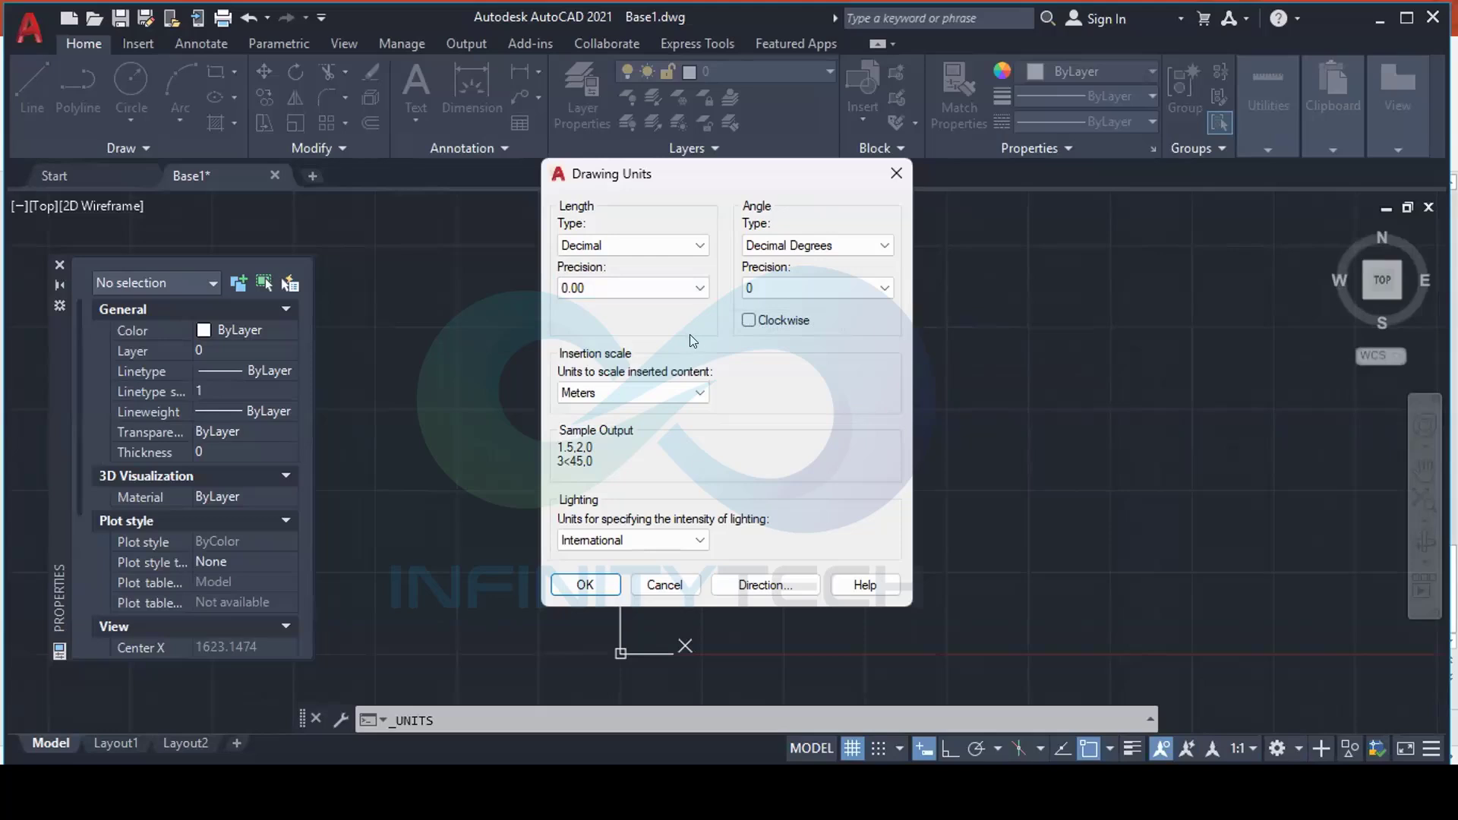
{"action": "left_click", "coordinate": [701, 287]}
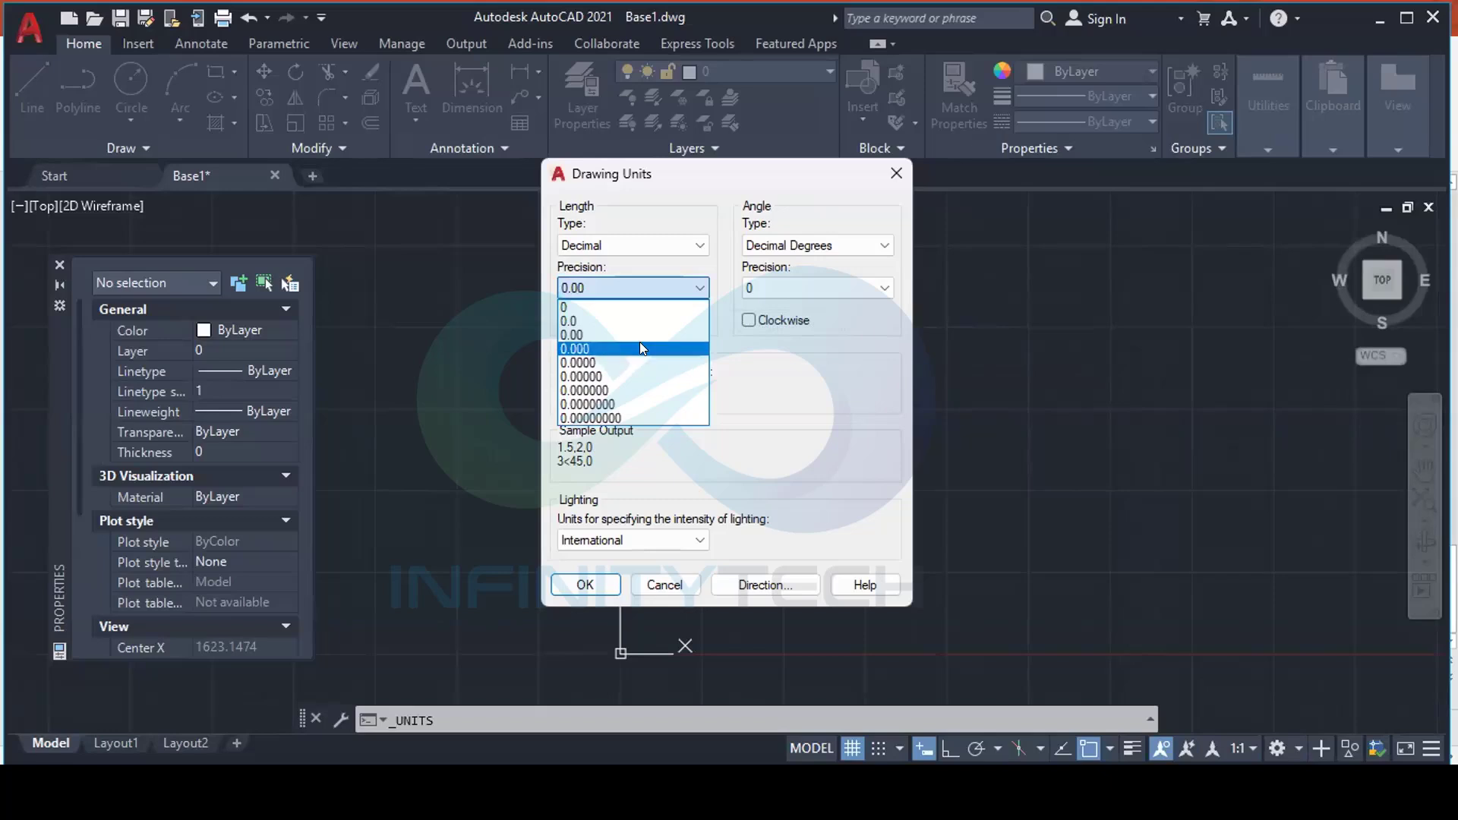
{"action": "left_click", "coordinate": [639, 349]}
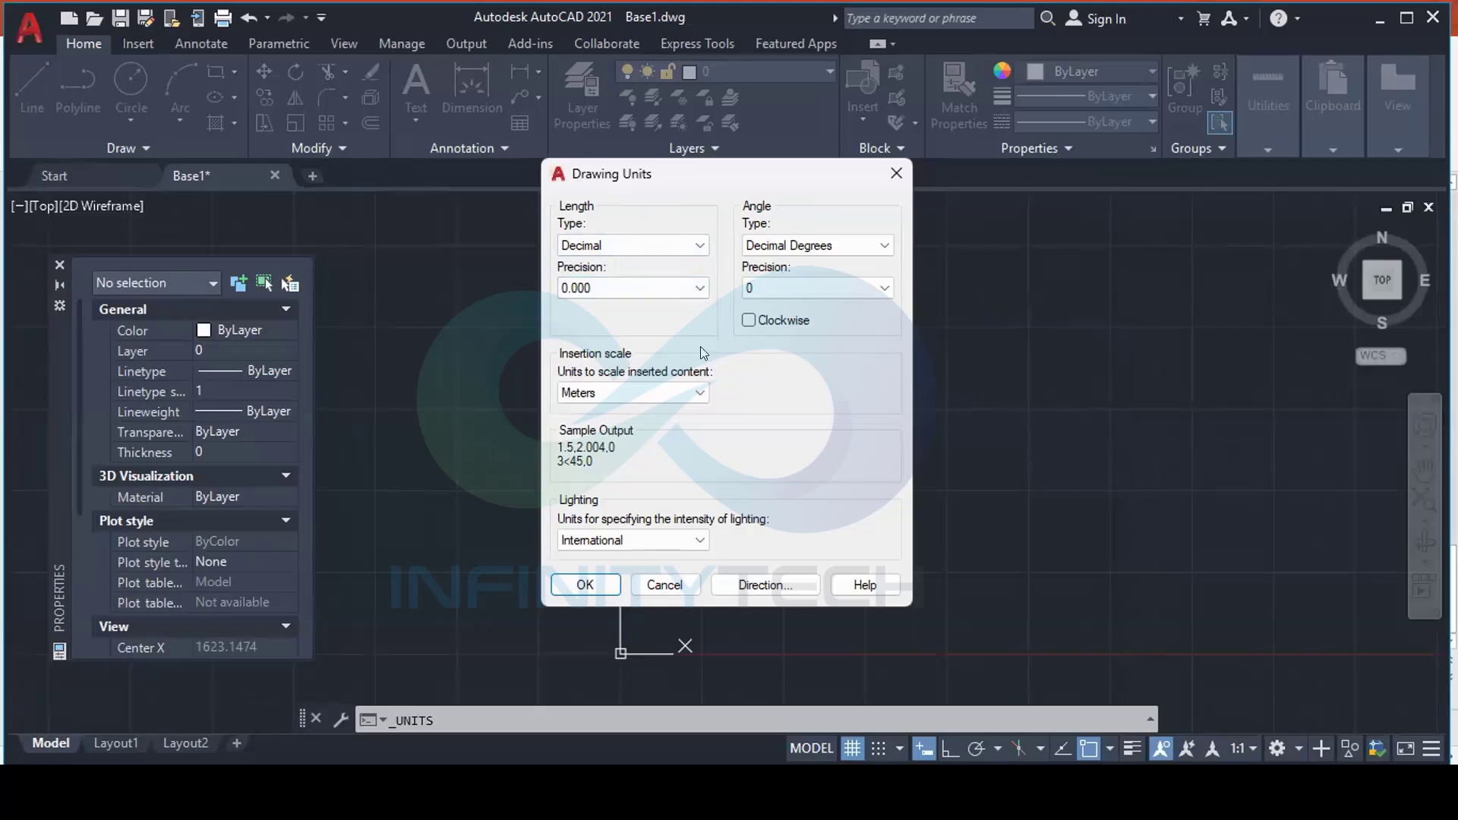
Keep the angle type as Decimal Degrees, set the angle precision to 0.00, and leave the Clockwise option off
{"action": "left_click", "coordinate": [883, 245]}
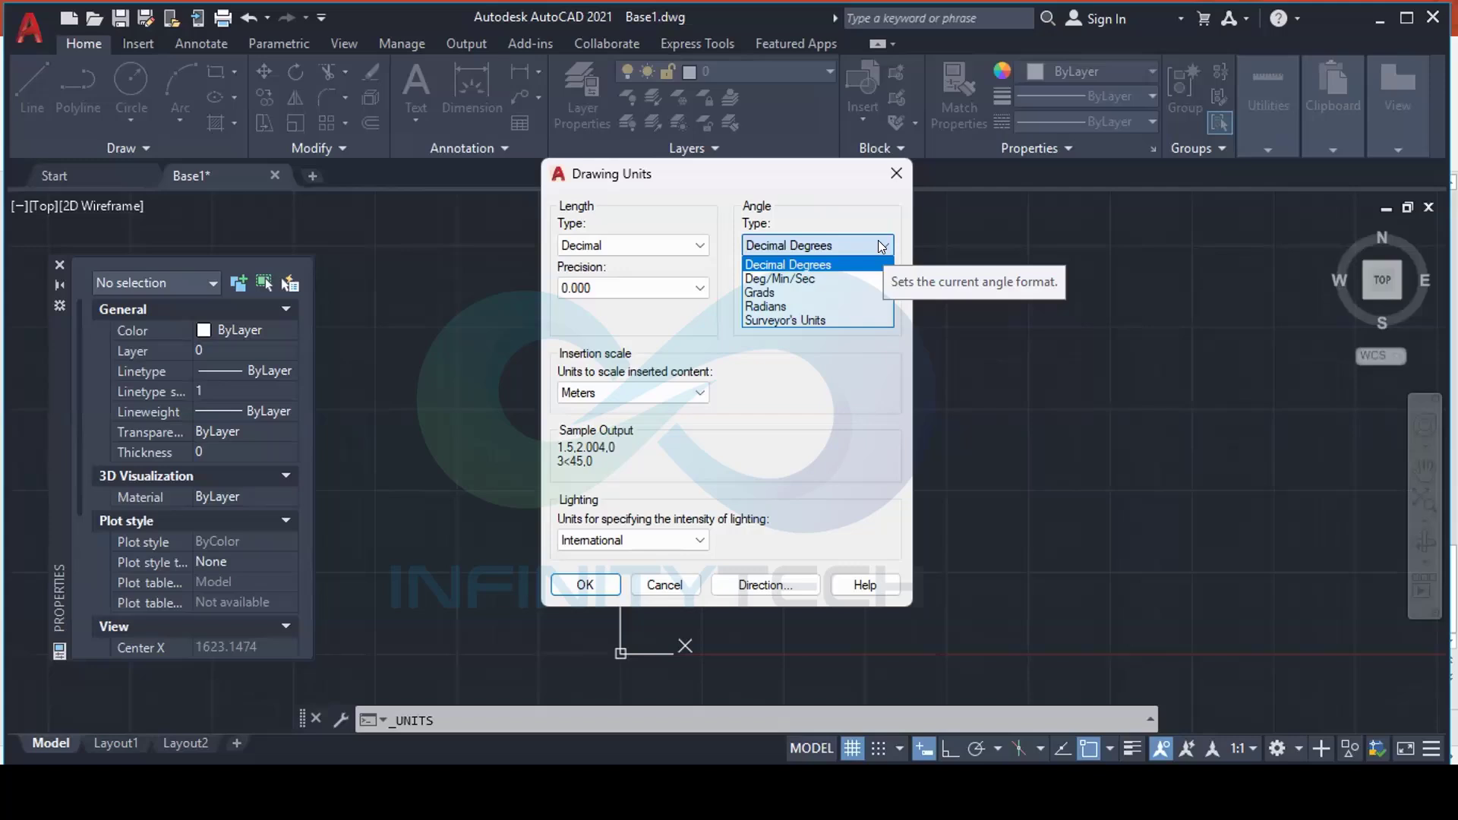
{"action": "left_click", "coordinate": [881, 246]}
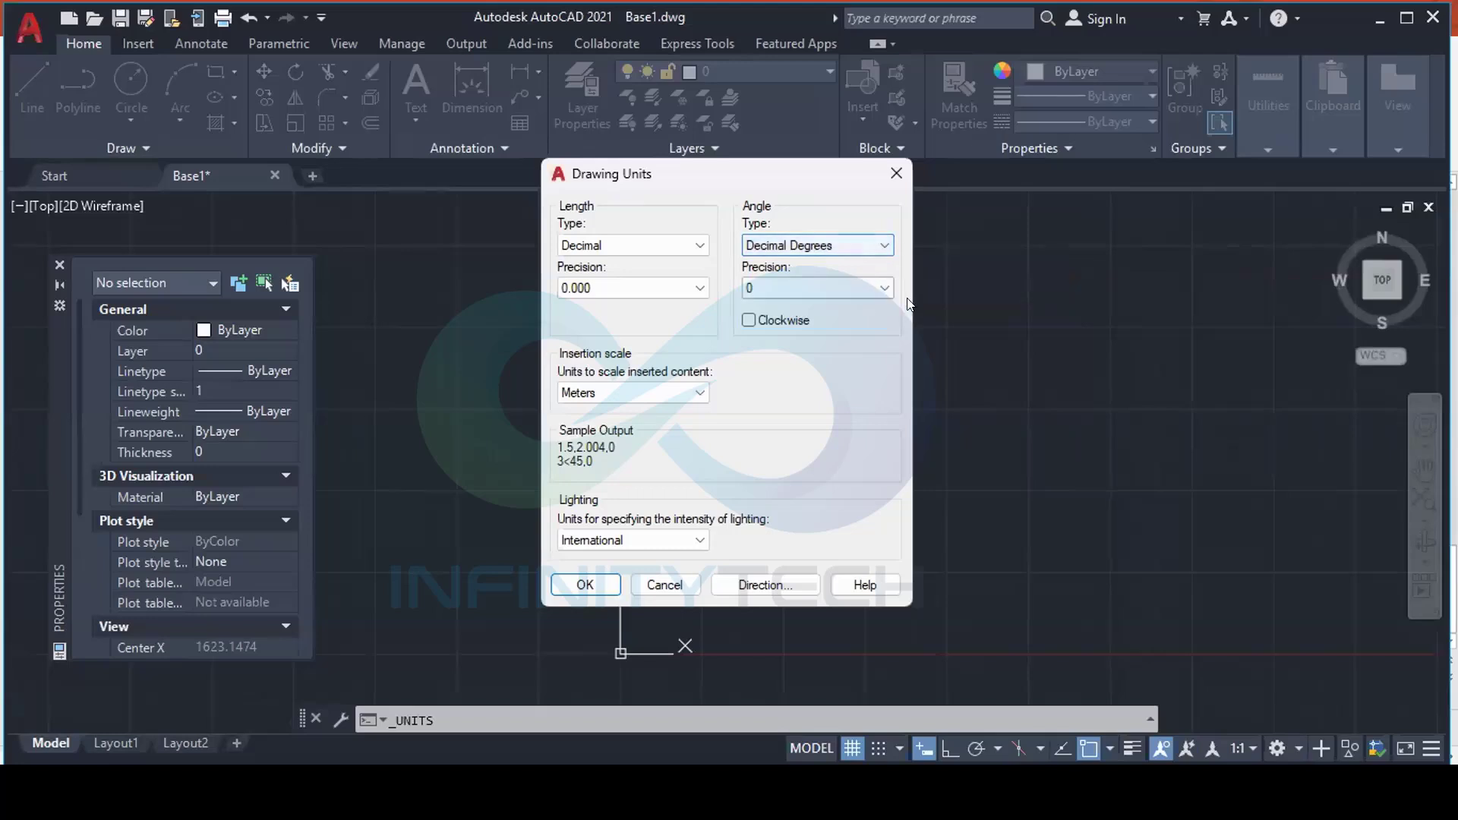
{"action": "left_click", "coordinate": [881, 290]}
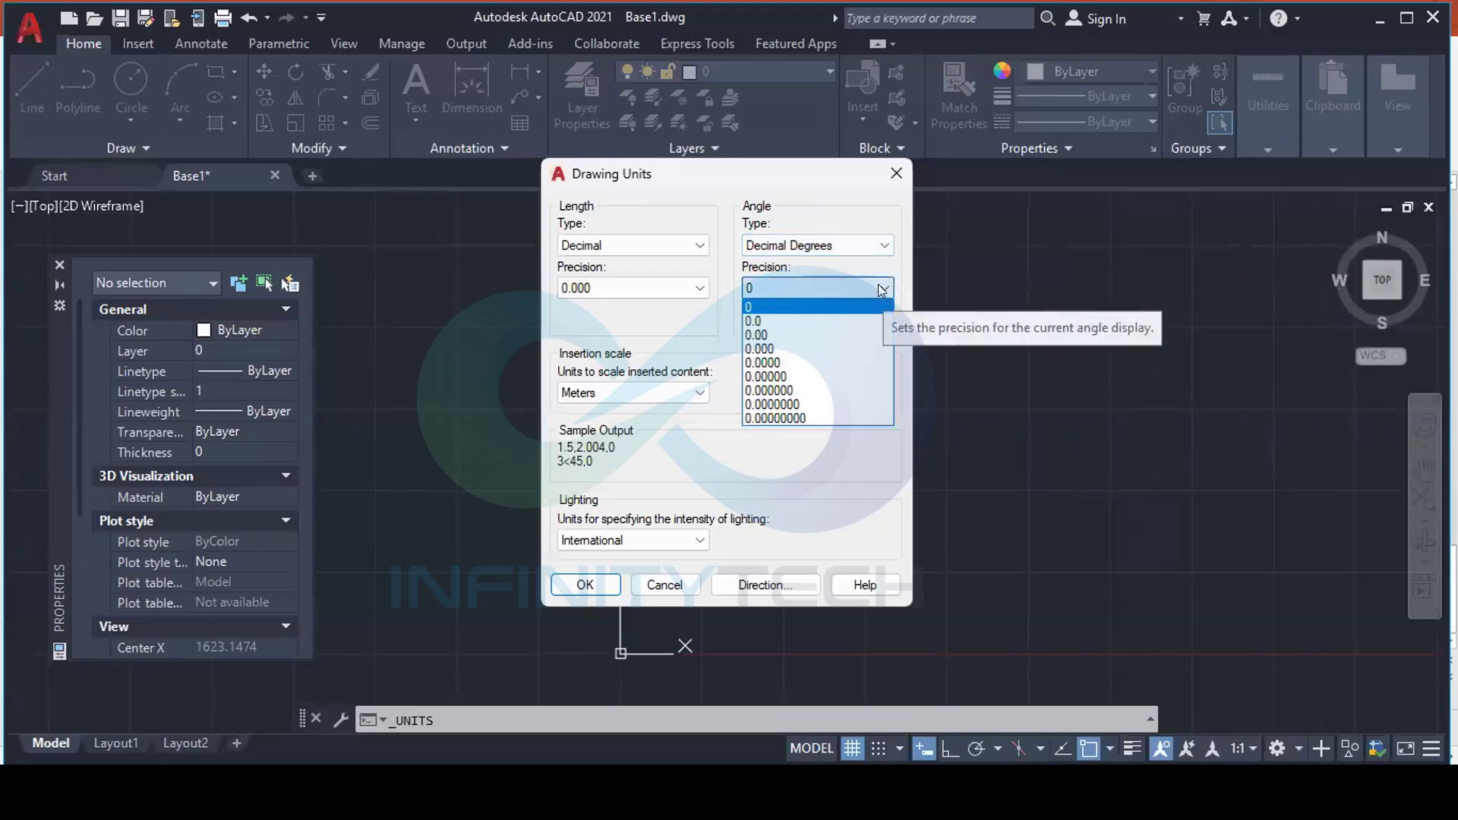
{"action": "left_click", "coordinate": [814, 338]}
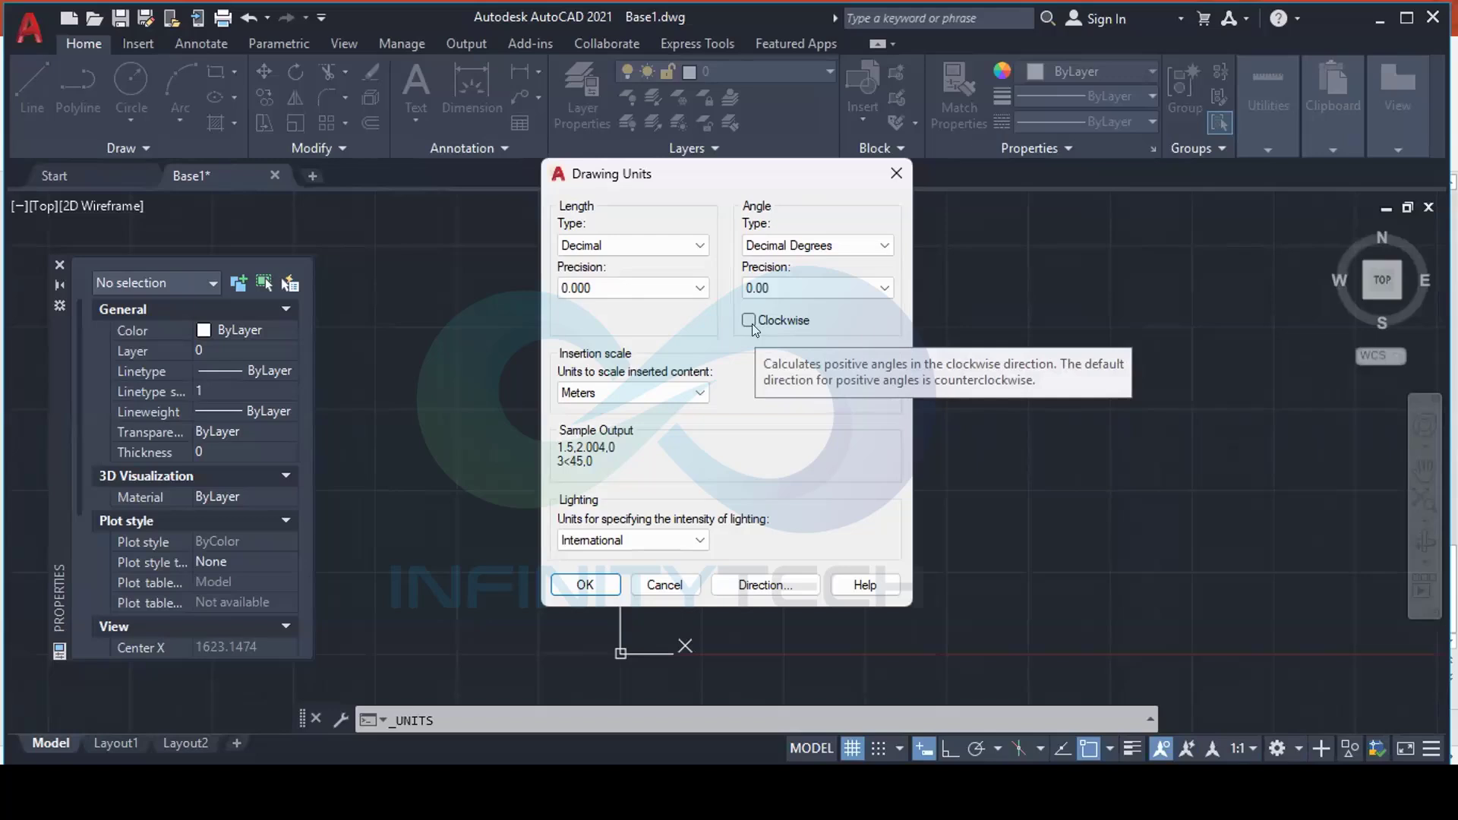
{"action": "left_click", "coordinate": [748, 320]}
{"action": "left_click", "coordinate": [748, 320]}
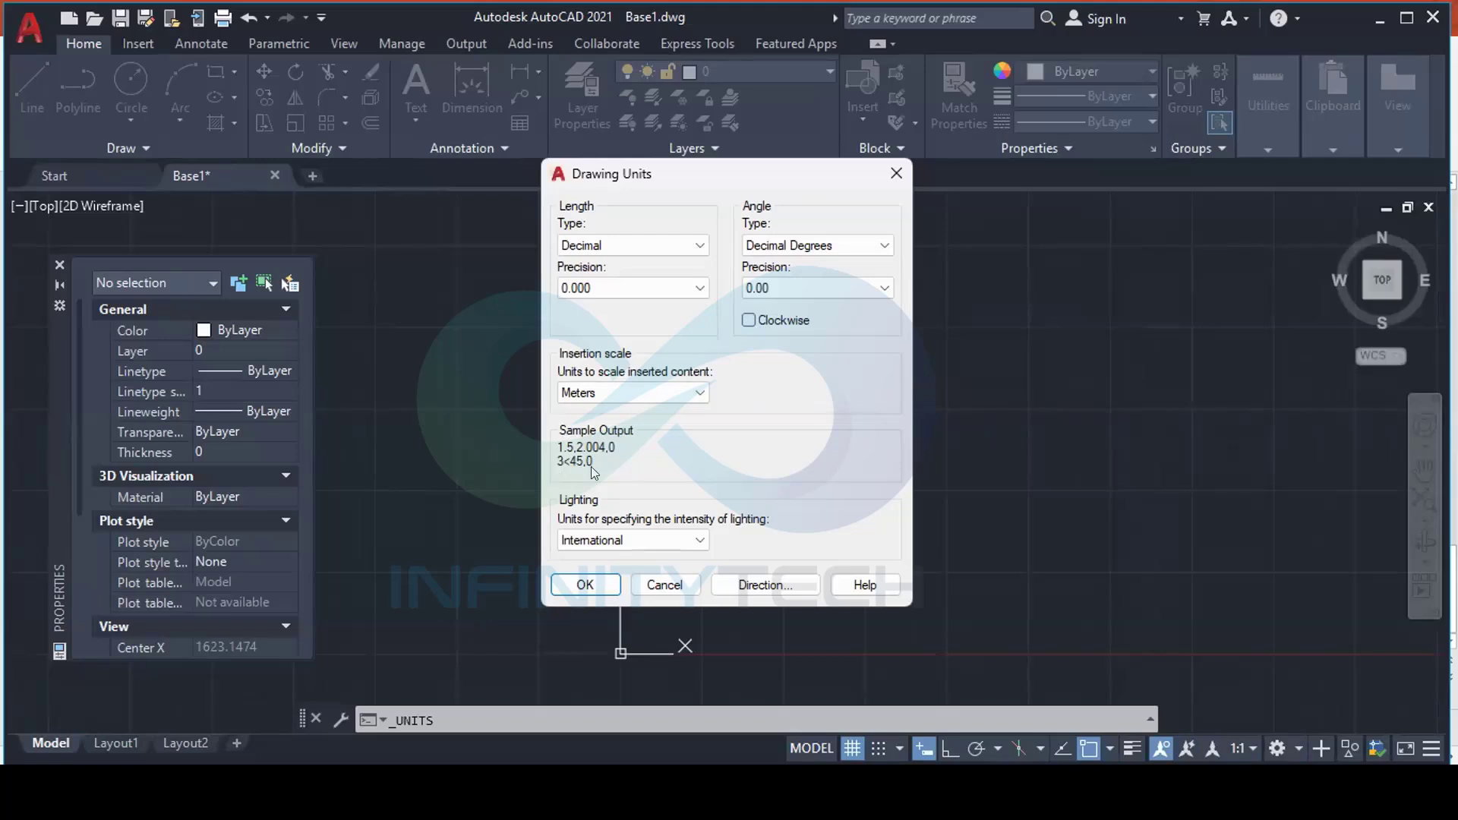
{"action": "left_click", "coordinate": [748, 319]}
{"action": "left_click", "coordinate": [748, 320]}
Keep International as the lighting intensity unit and apply the drawing units settings
{"action": "left_click", "coordinate": [700, 540]}
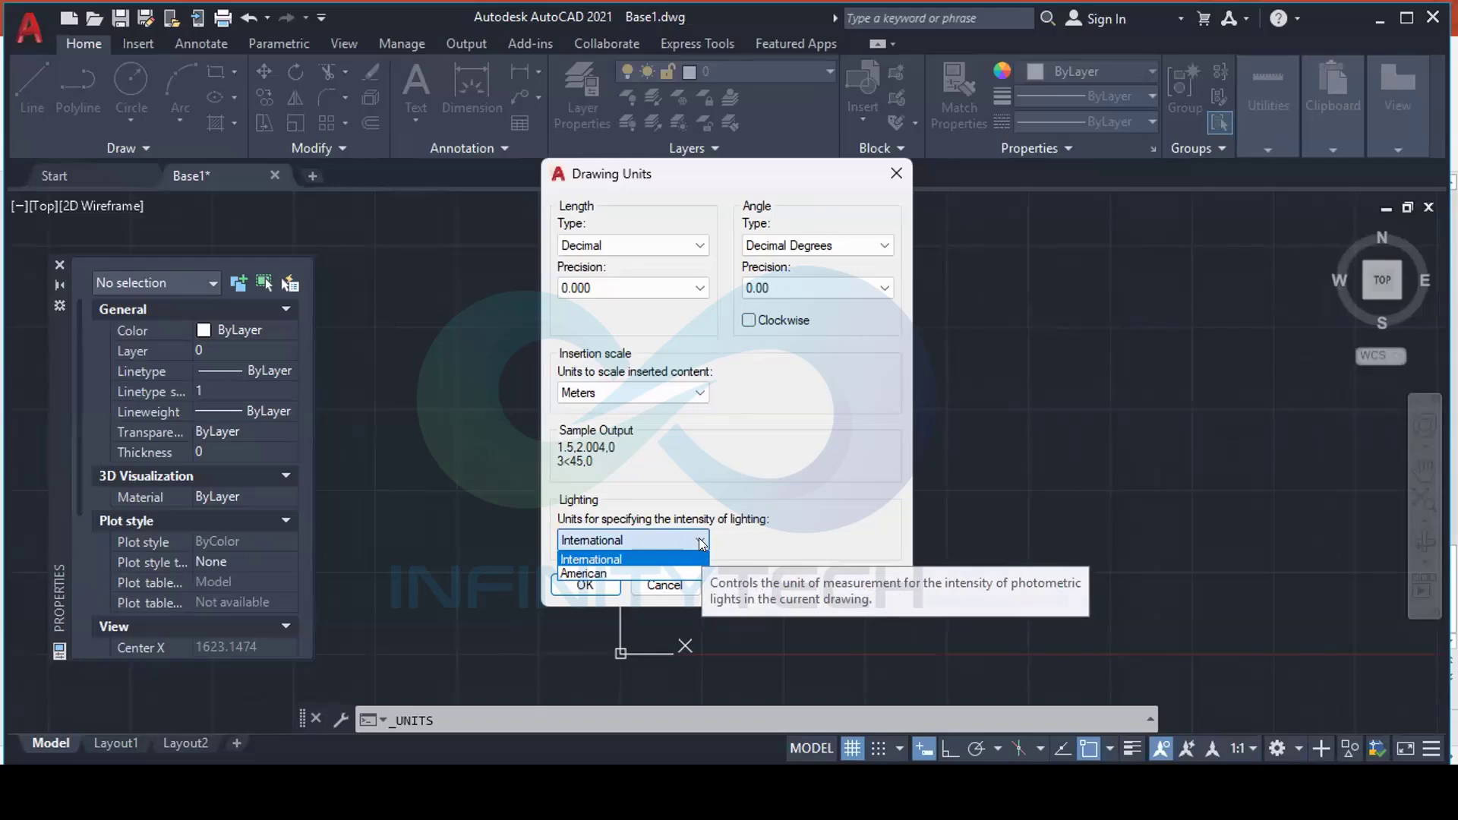
{"action": "left_click", "coordinate": [820, 513]}
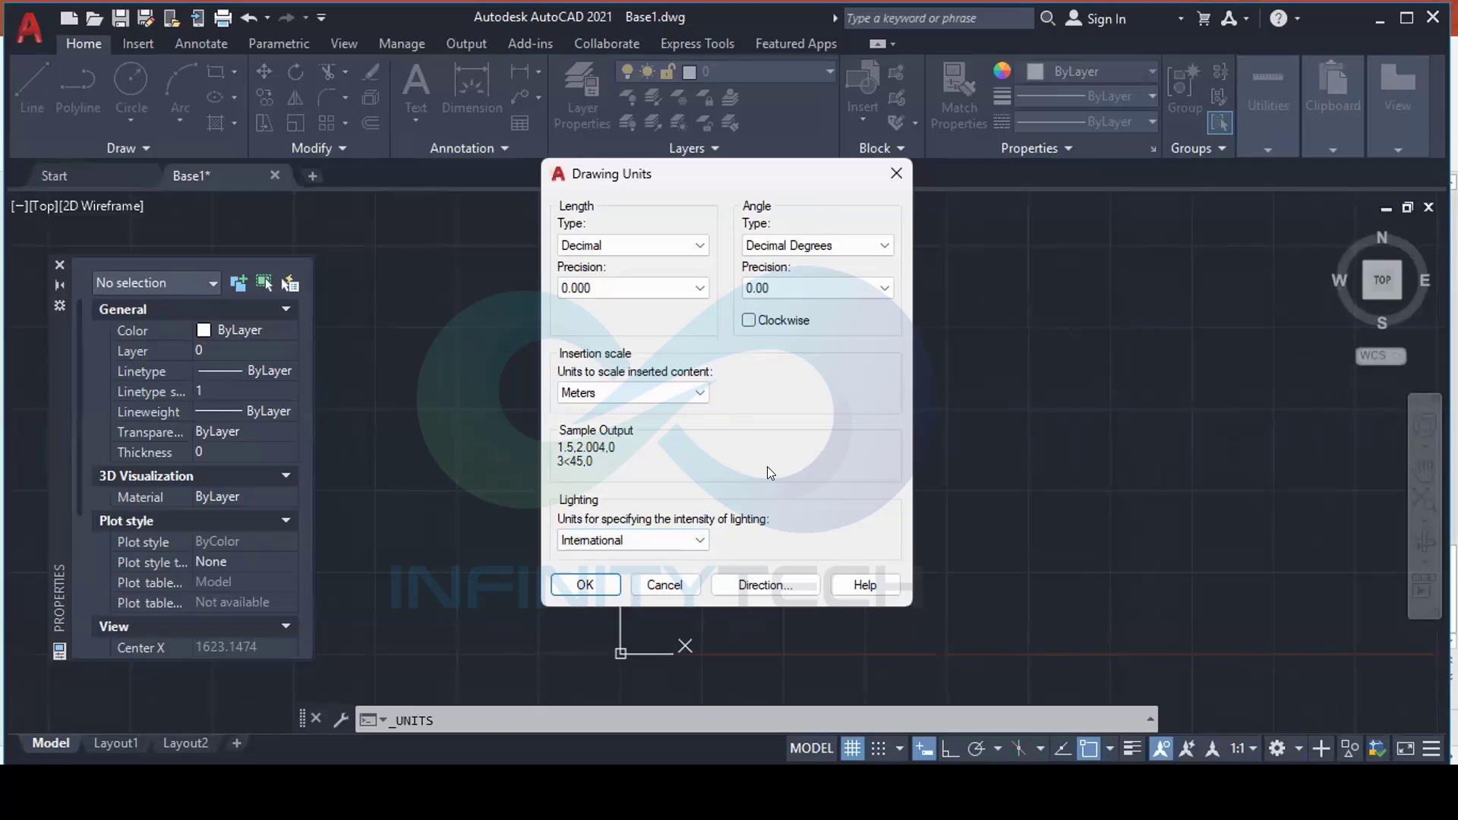
{"action": "left_click", "coordinate": [591, 577]}
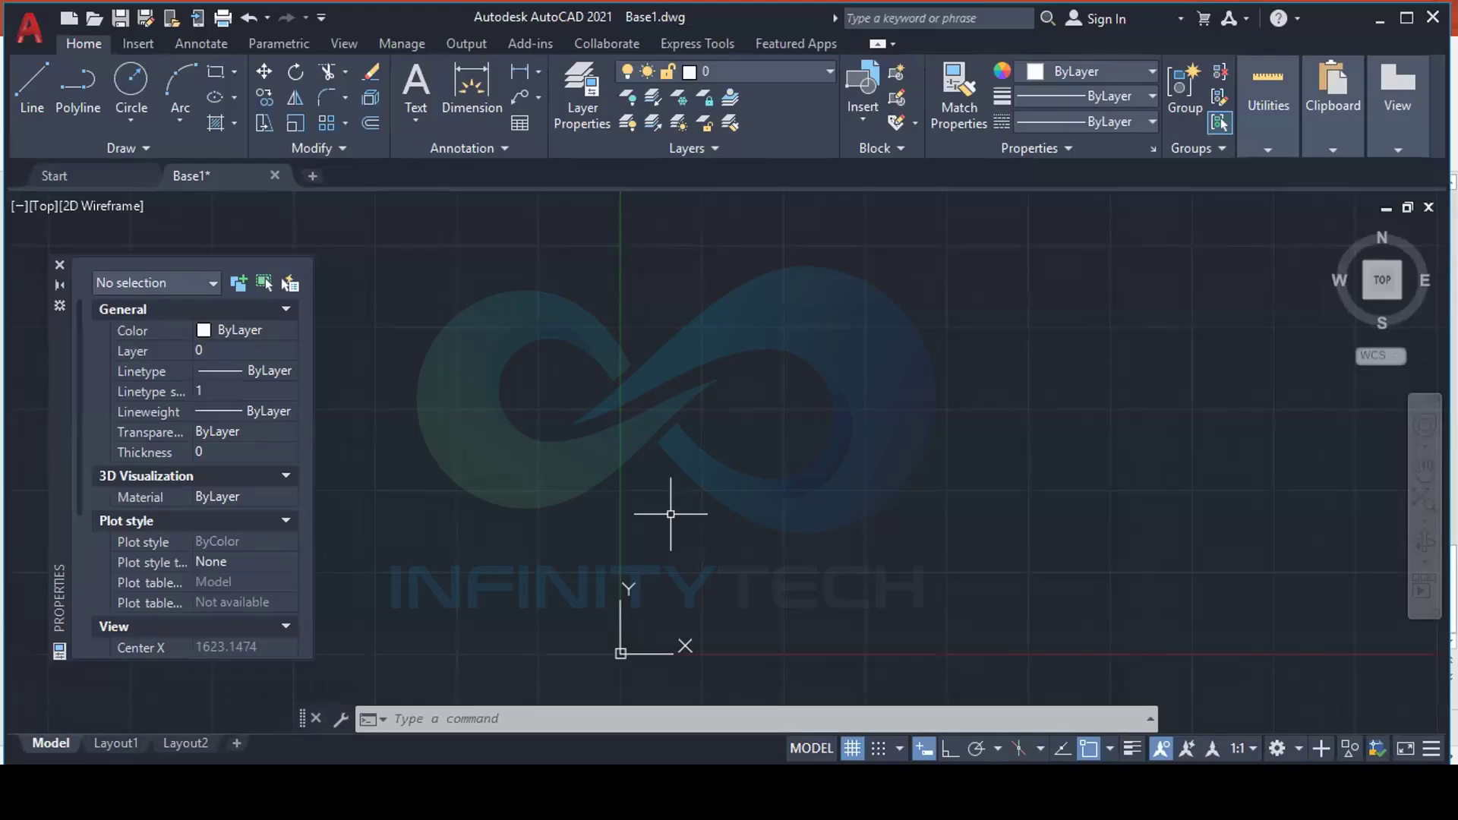
Open the program options and bring up the drawing window color settings for the display
{"action": "left_click", "coordinate": [28, 30]}
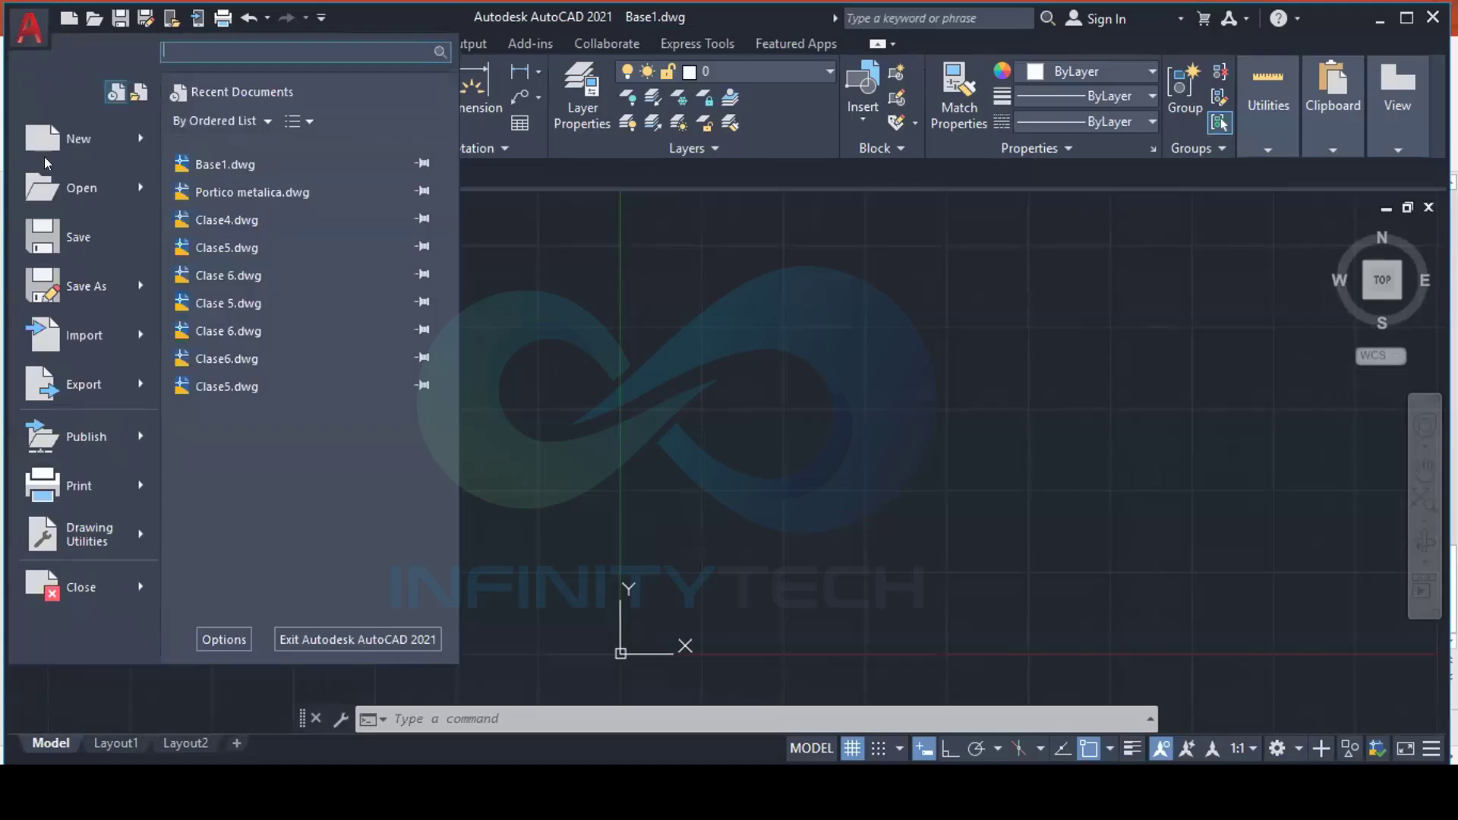
{"action": "left_click", "coordinate": [228, 640]}
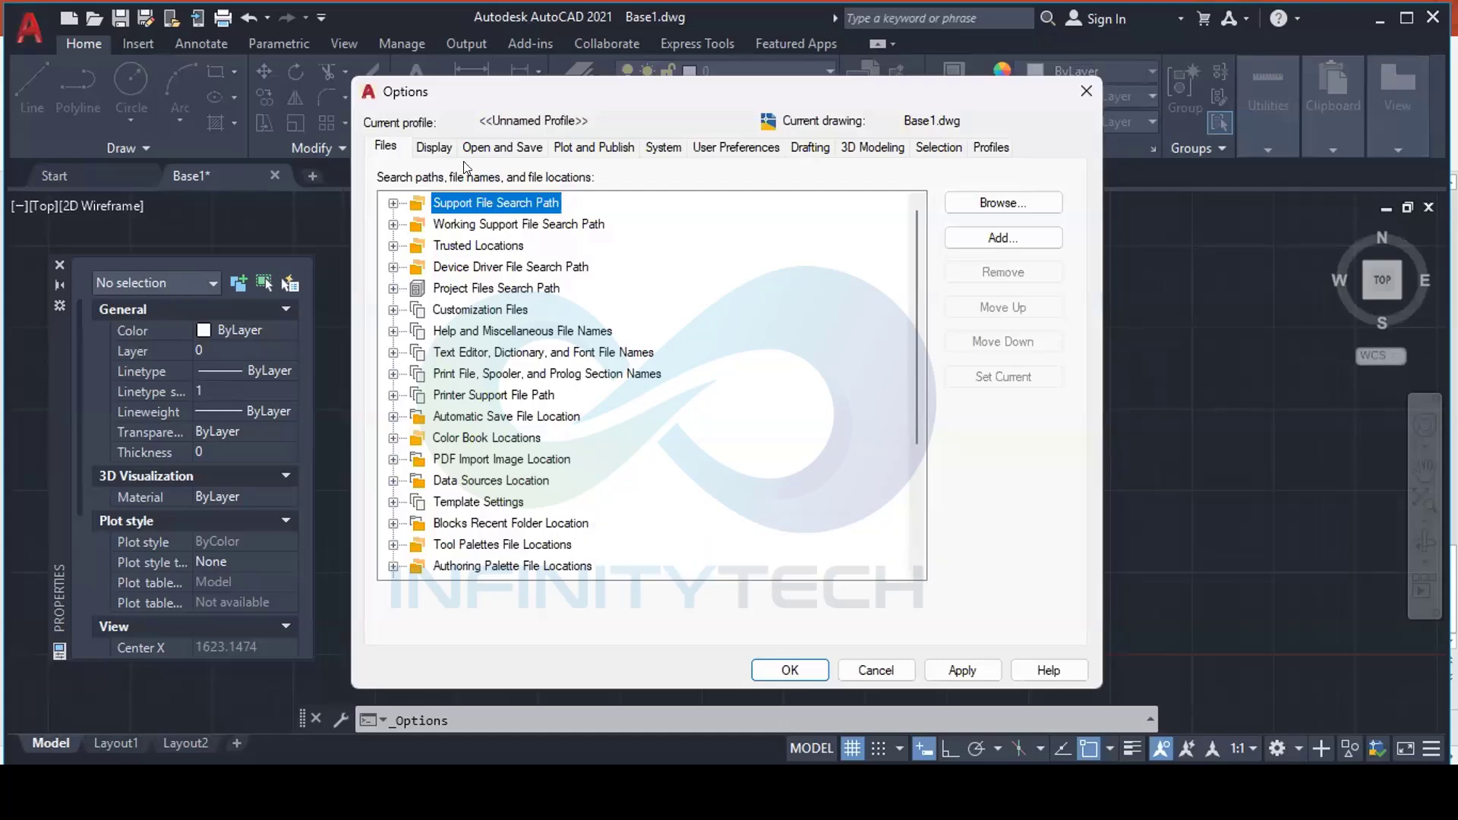
{"action": "left_click", "coordinate": [435, 149]}
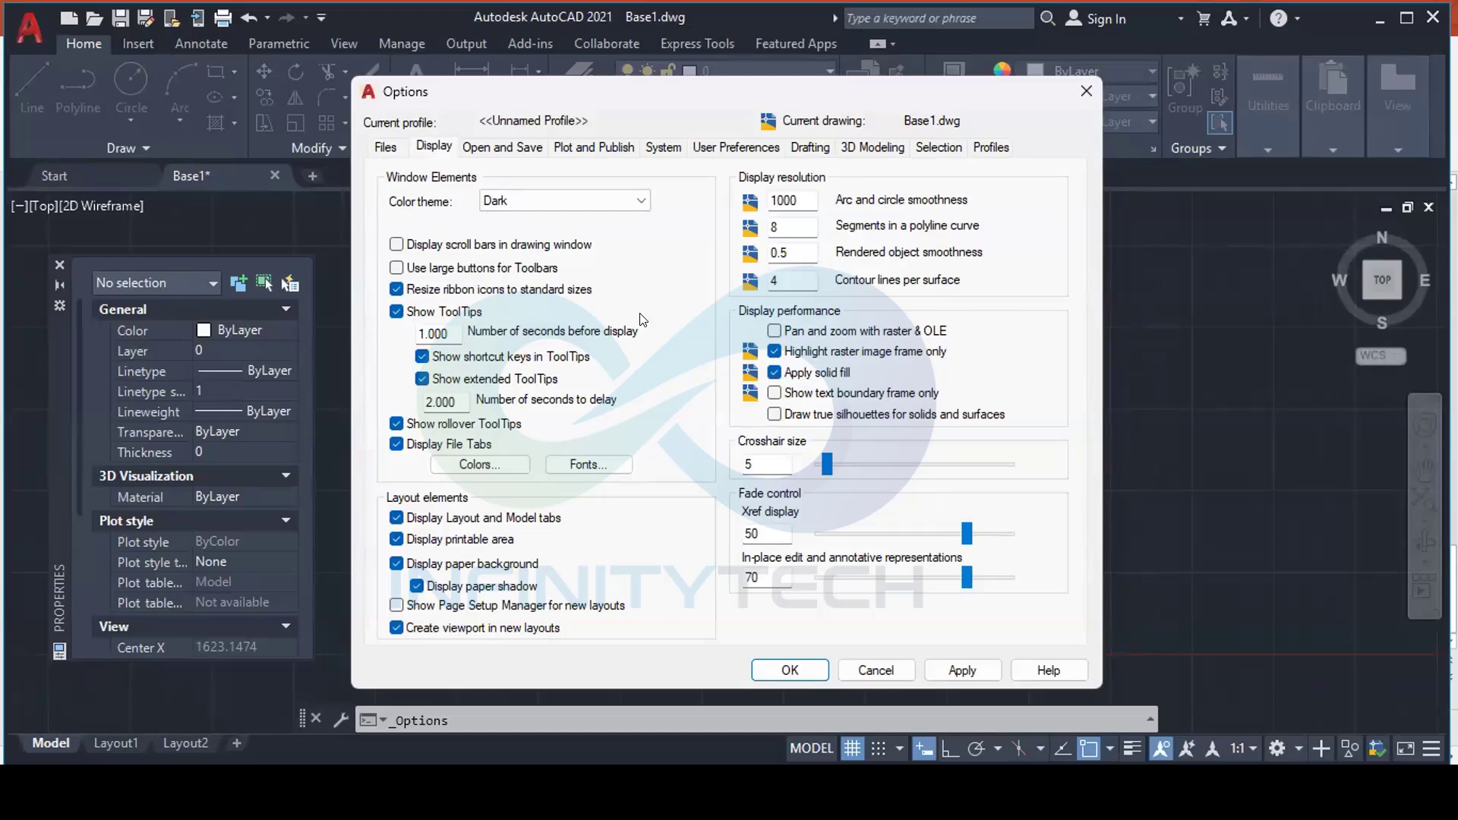
{"action": "left_click", "coordinate": [483, 467]}
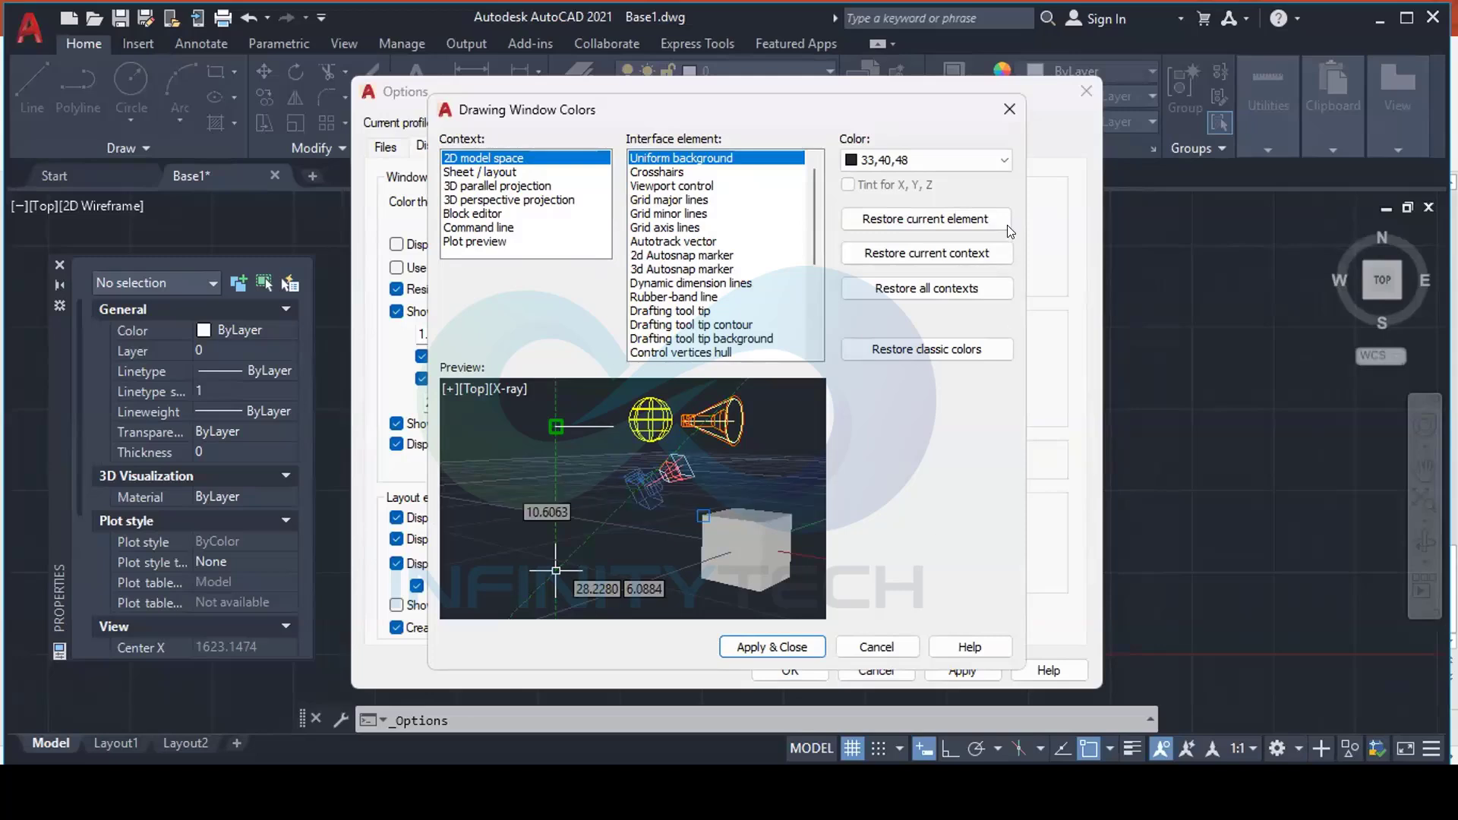
Try White as the 2D model space uniform background, return it to 33,40,48, and cancel the color settings after checking the Crosshairs element
{"action": "left_click", "coordinate": [1003, 162]}
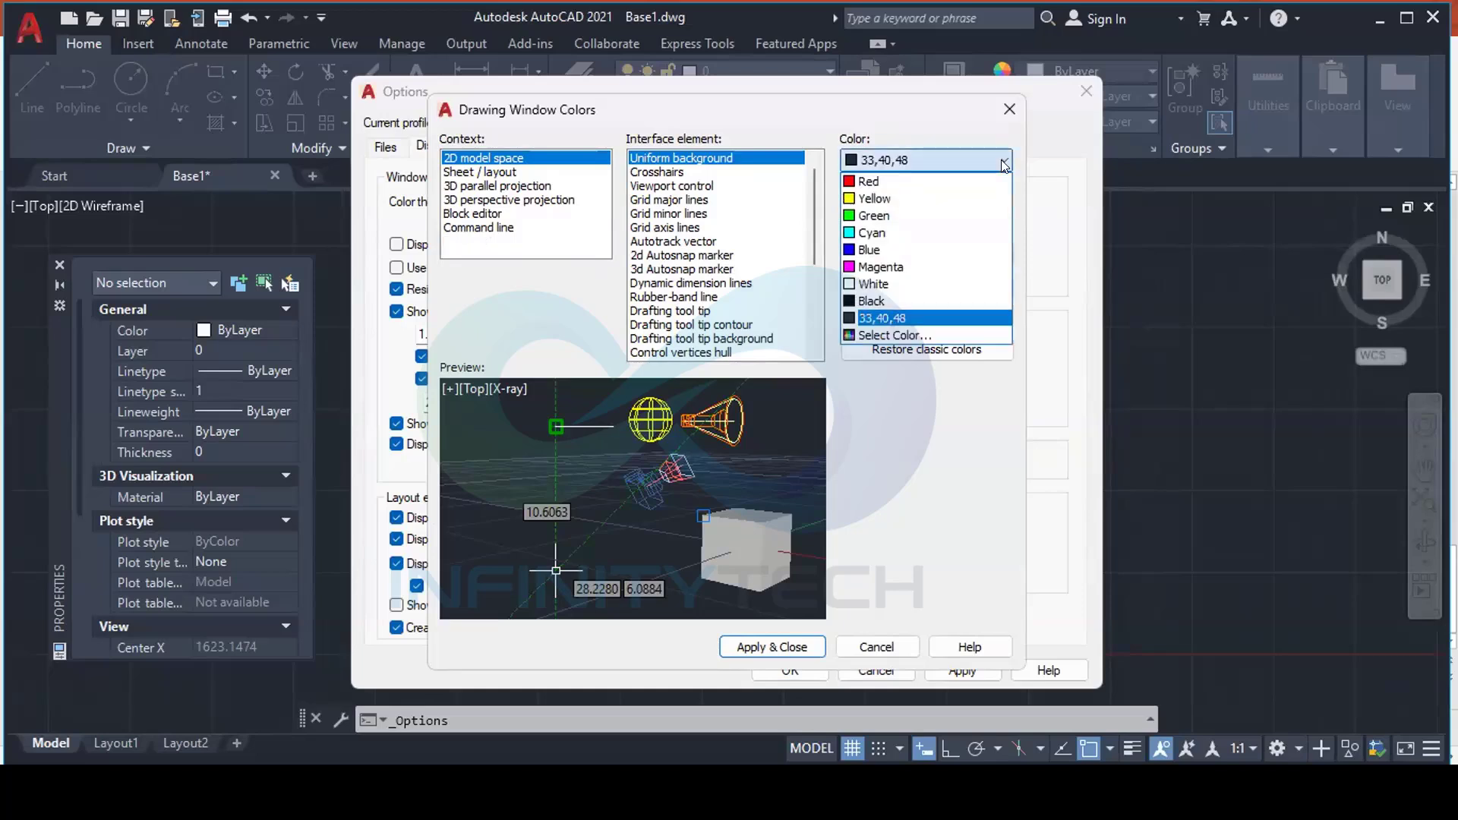
{"action": "left_click", "coordinate": [893, 287]}
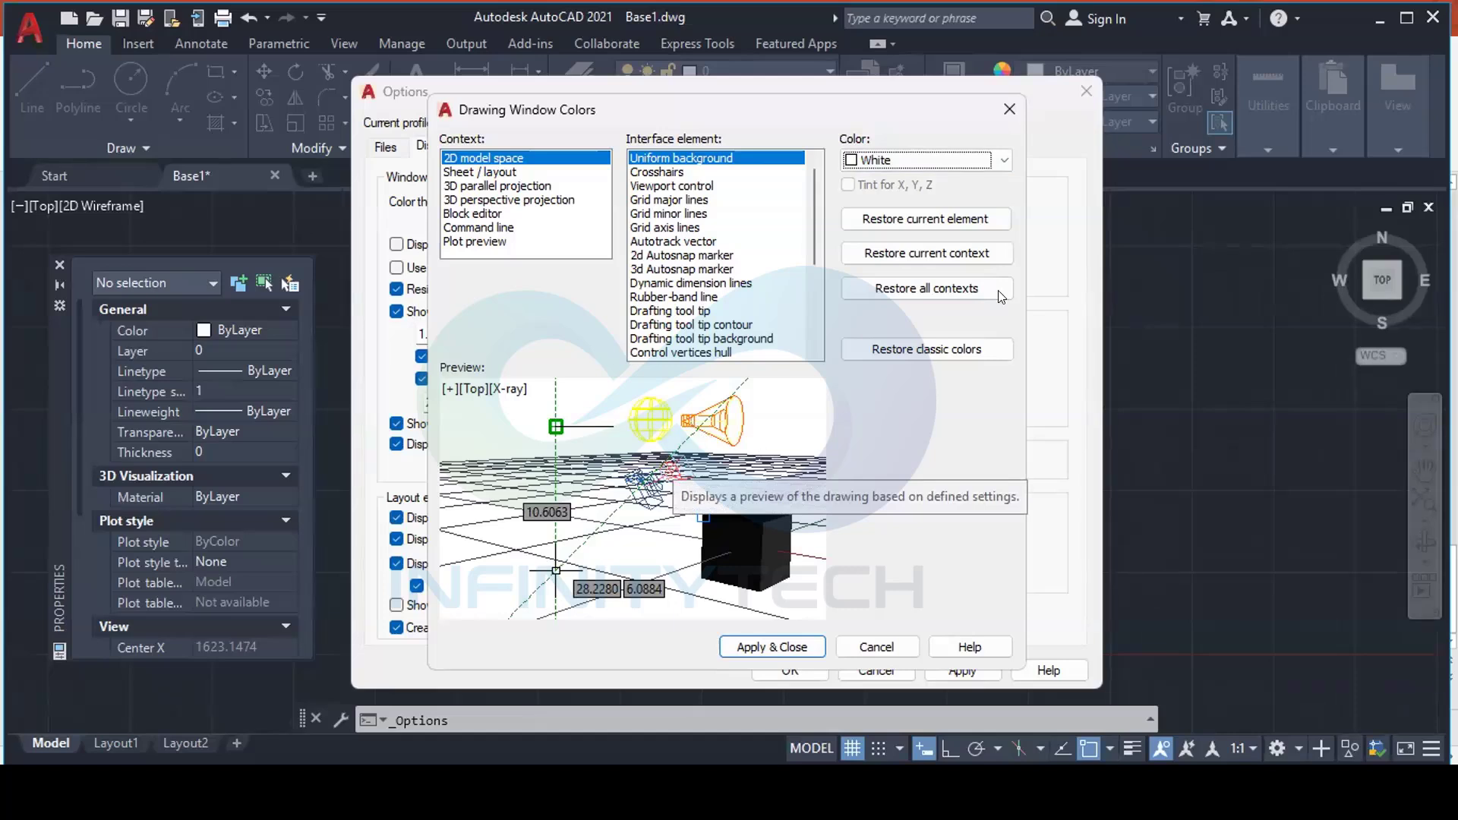
{"action": "left_click", "coordinate": [1002, 160]}
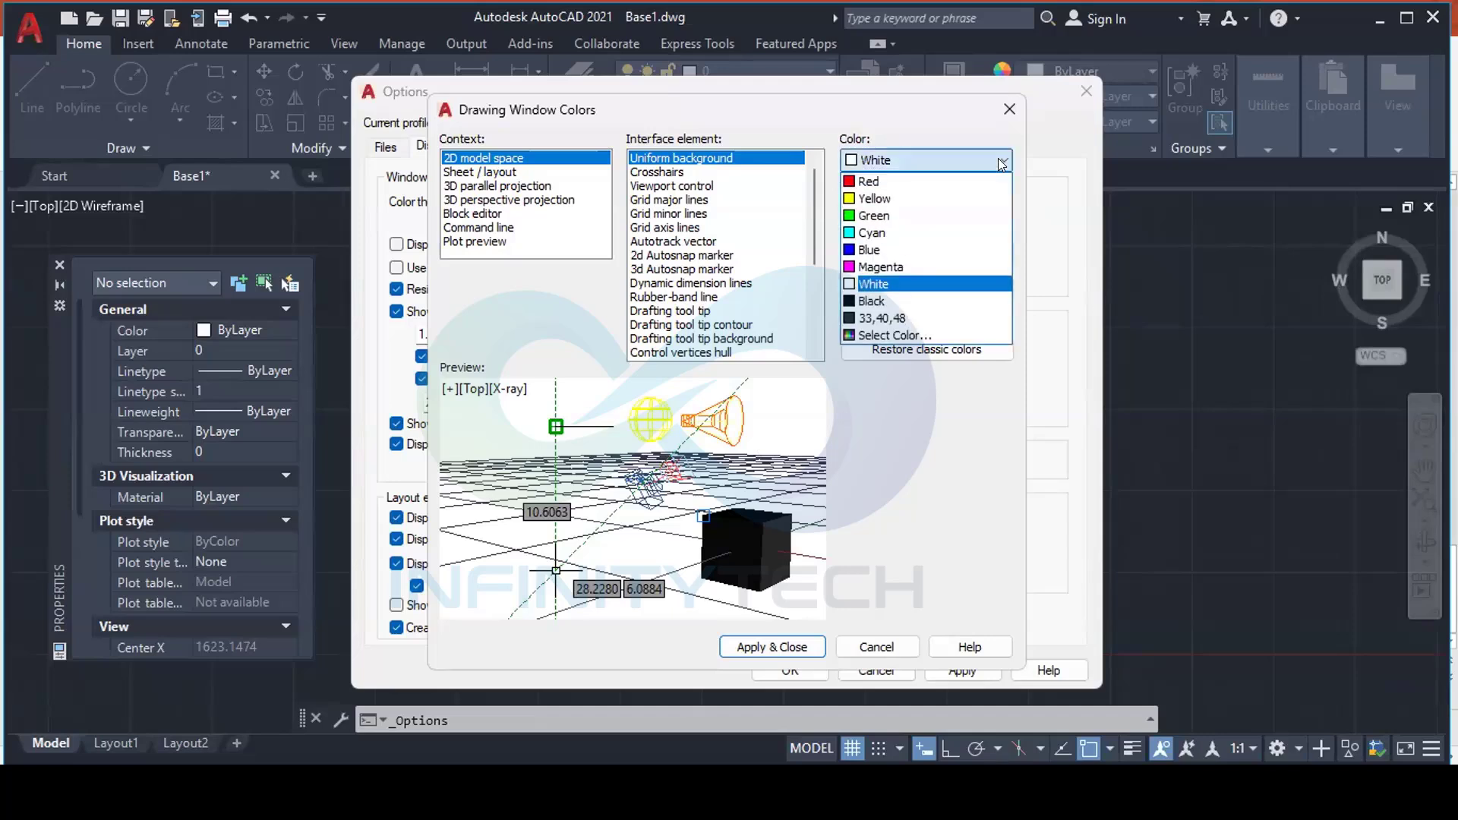
{"action": "left_click", "coordinate": [877, 318]}
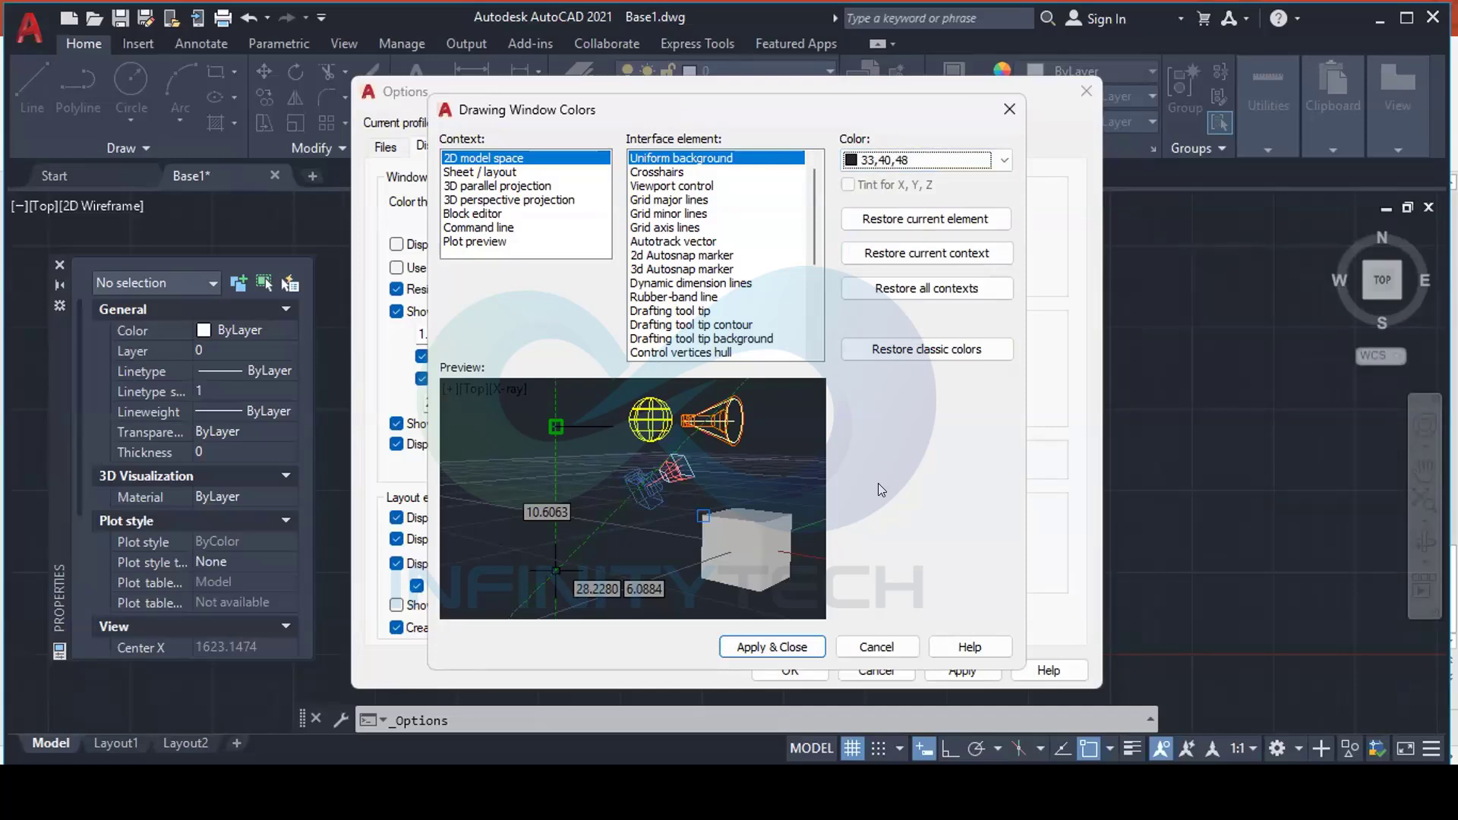
{"action": "left_click", "coordinate": [660, 171]}
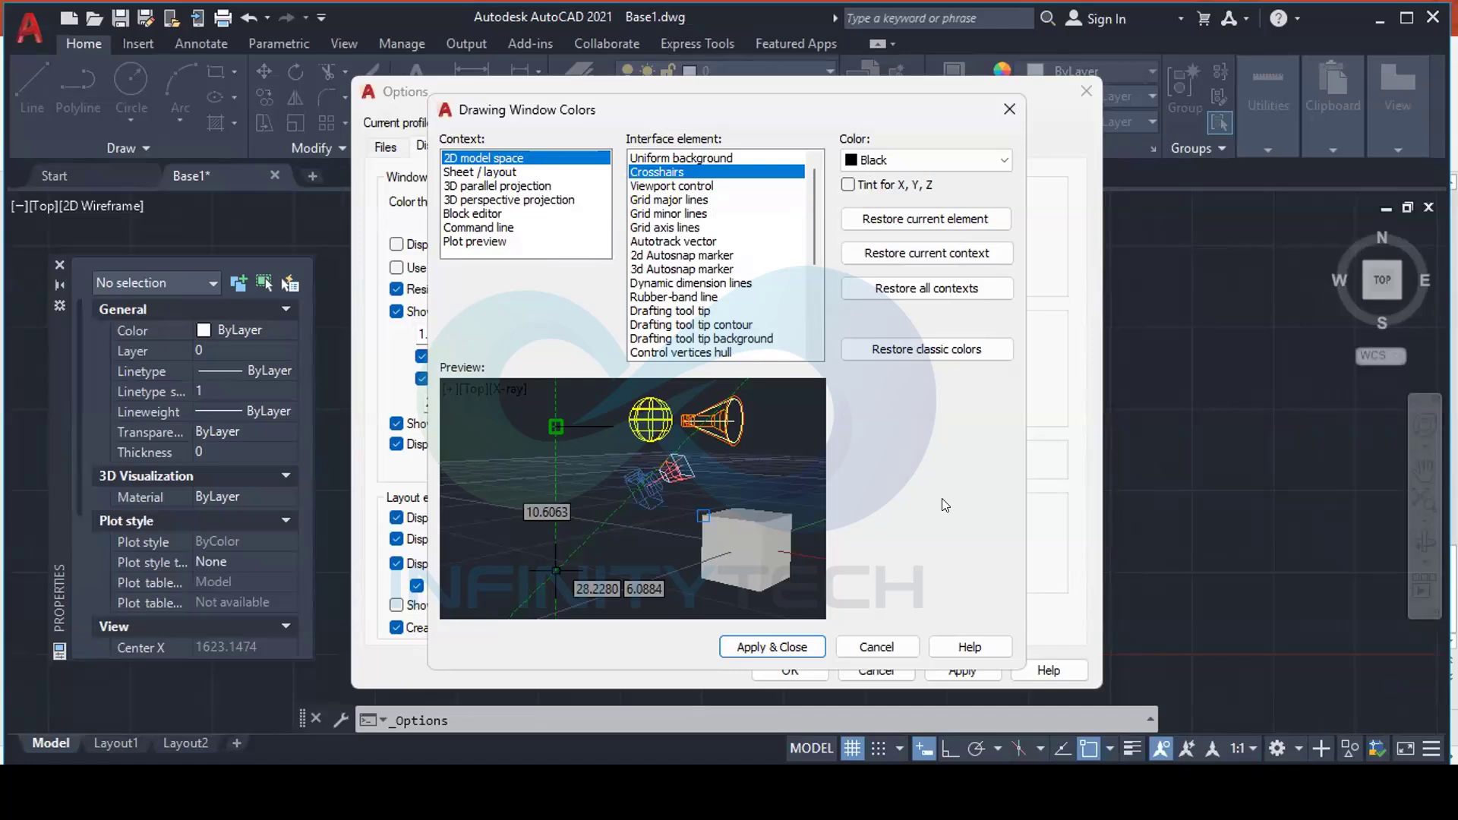
{"action": "left_click", "coordinate": [877, 646]}
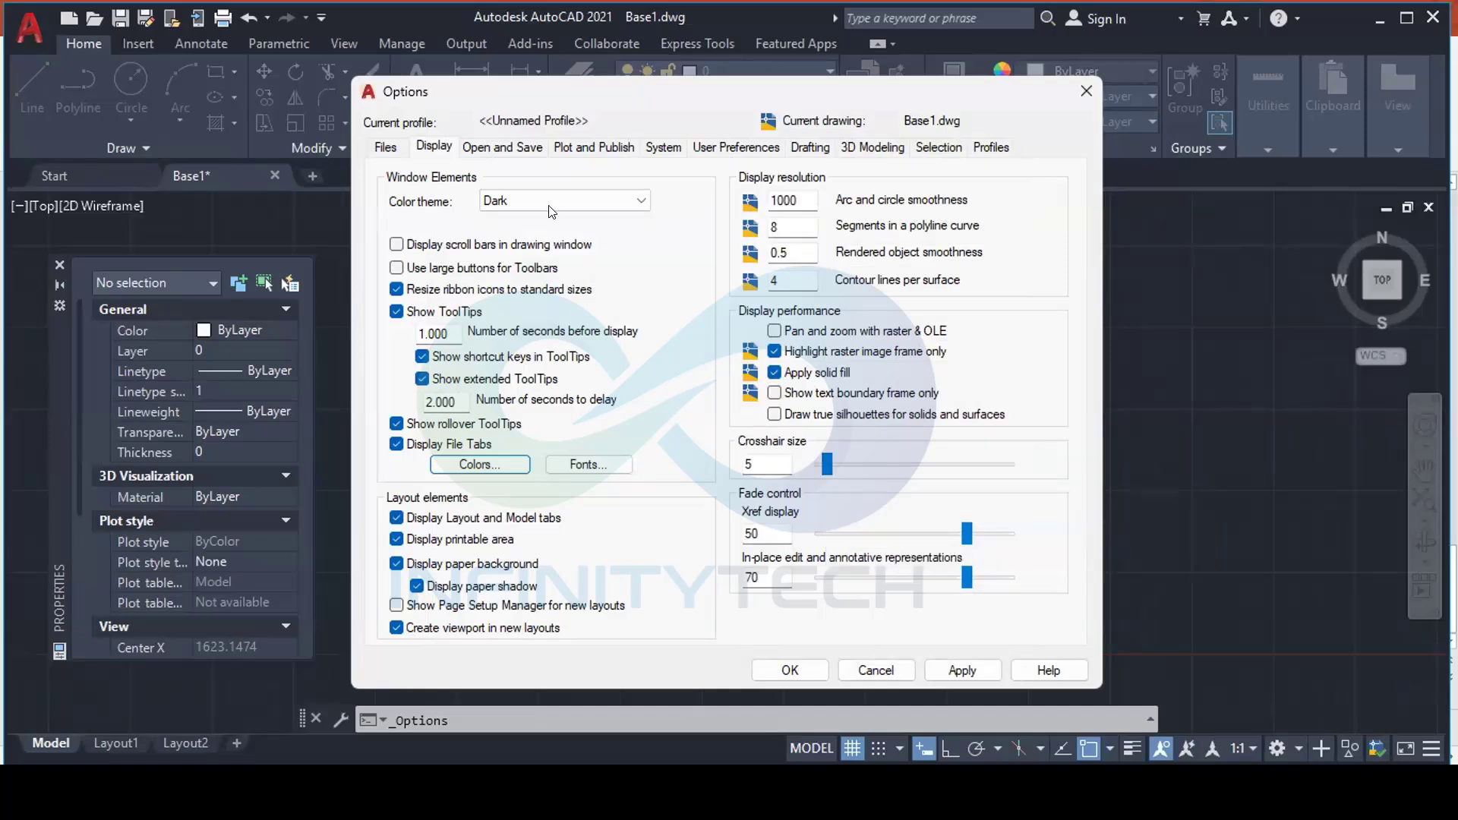
Examine the available default save formats in the Open and Save options, from the DWG versions to the template and DXF versions
{"action": "left_click", "coordinate": [502, 147]}
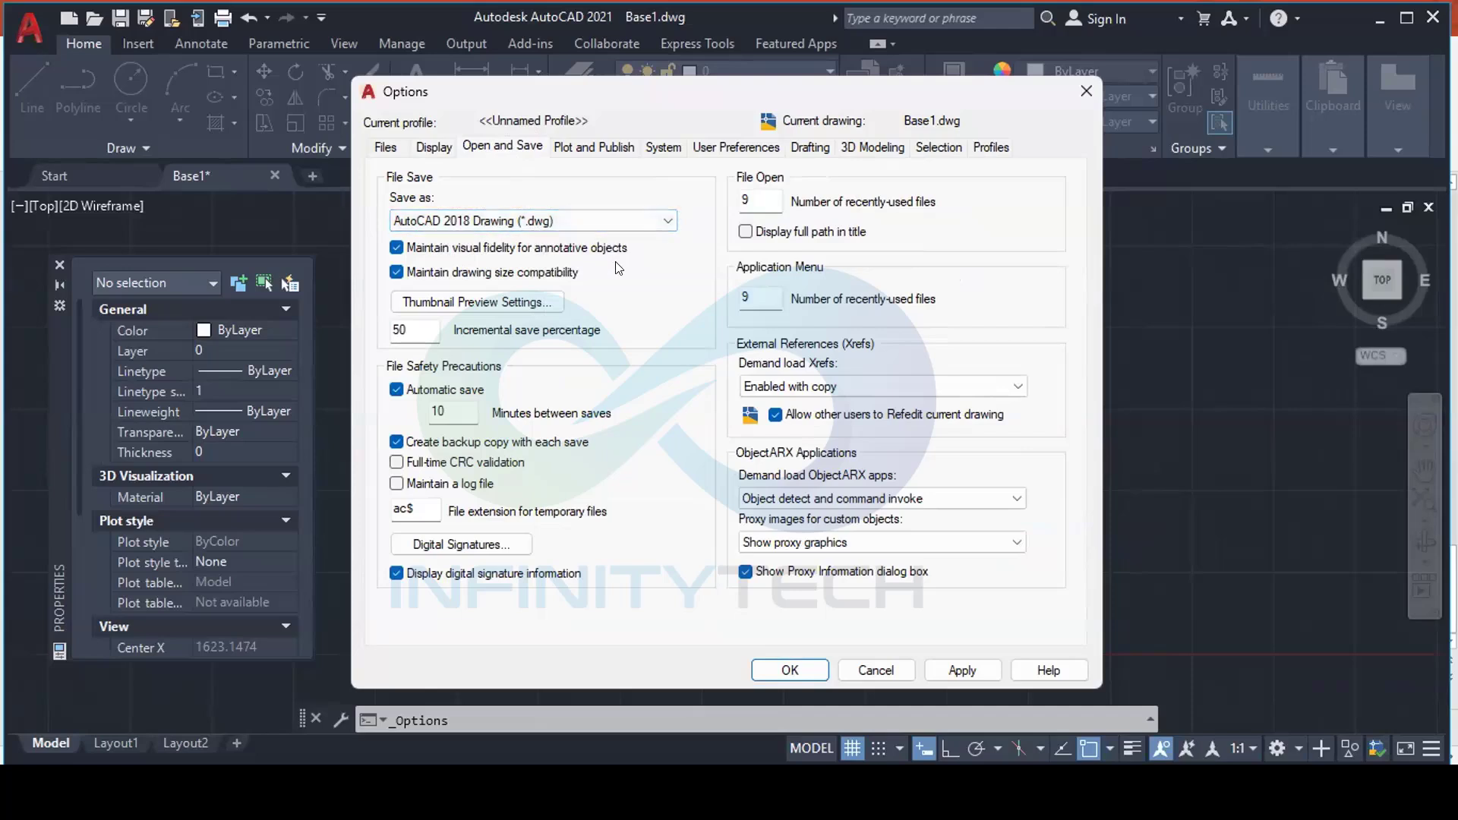
{"action": "left_click", "coordinate": [669, 221]}
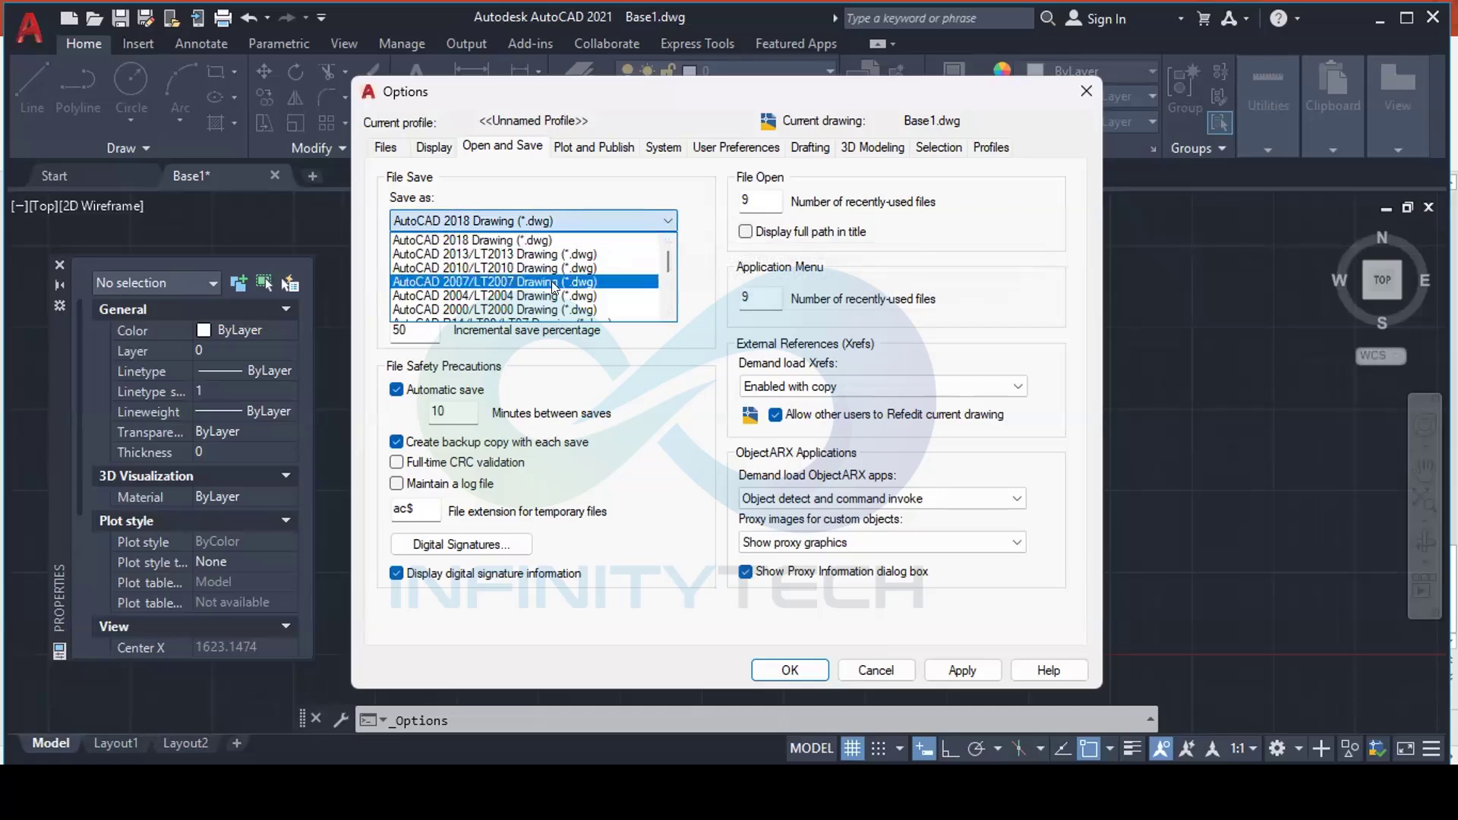
{"action": "scroll", "coordinate": [553, 285], "scroll_direction": "down", "scroll_amount": 4}
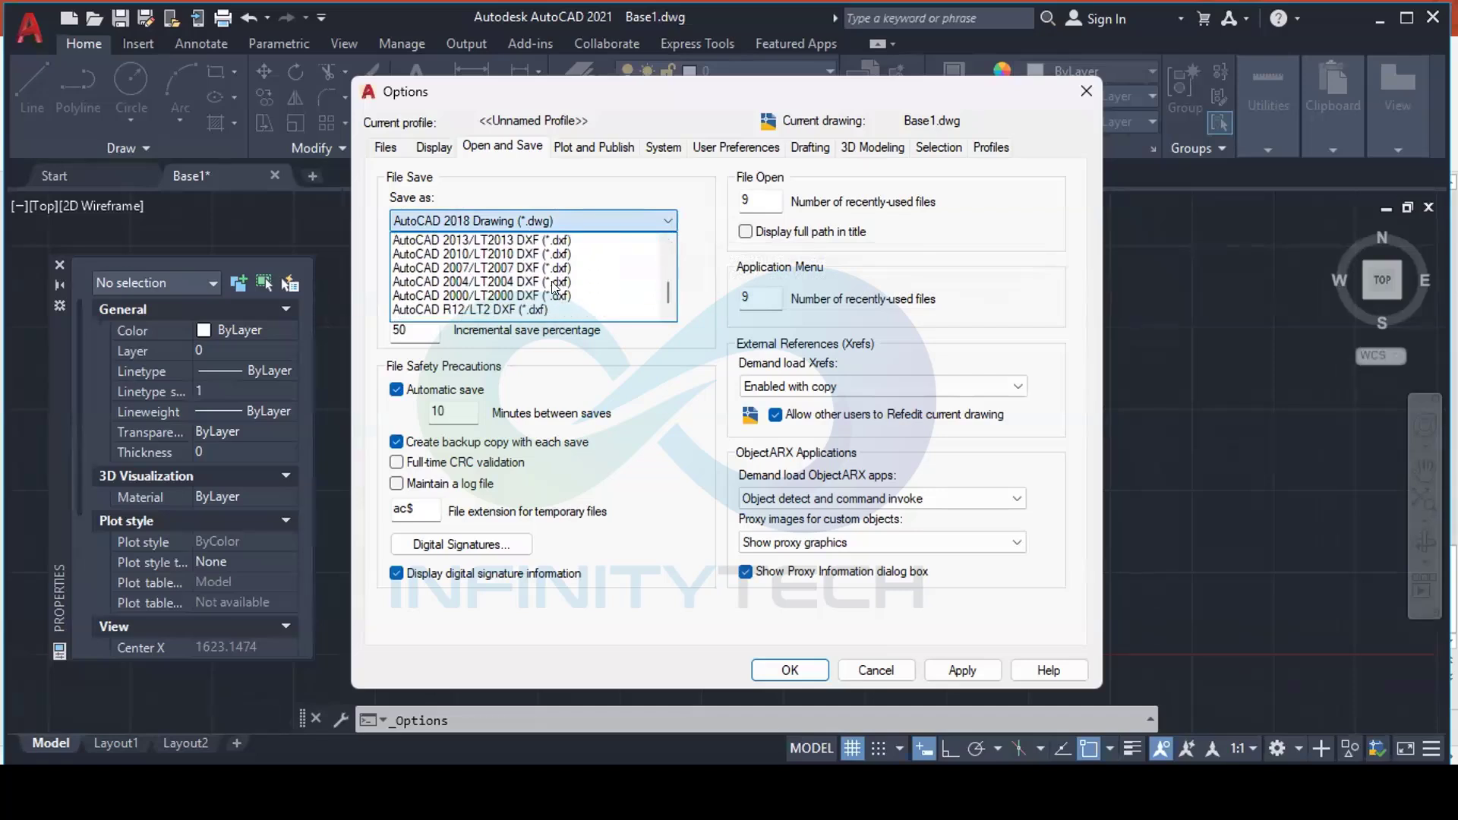
{"action": "scroll", "coordinate": [552, 281], "scroll_direction": "up", "scroll_amount": 5}
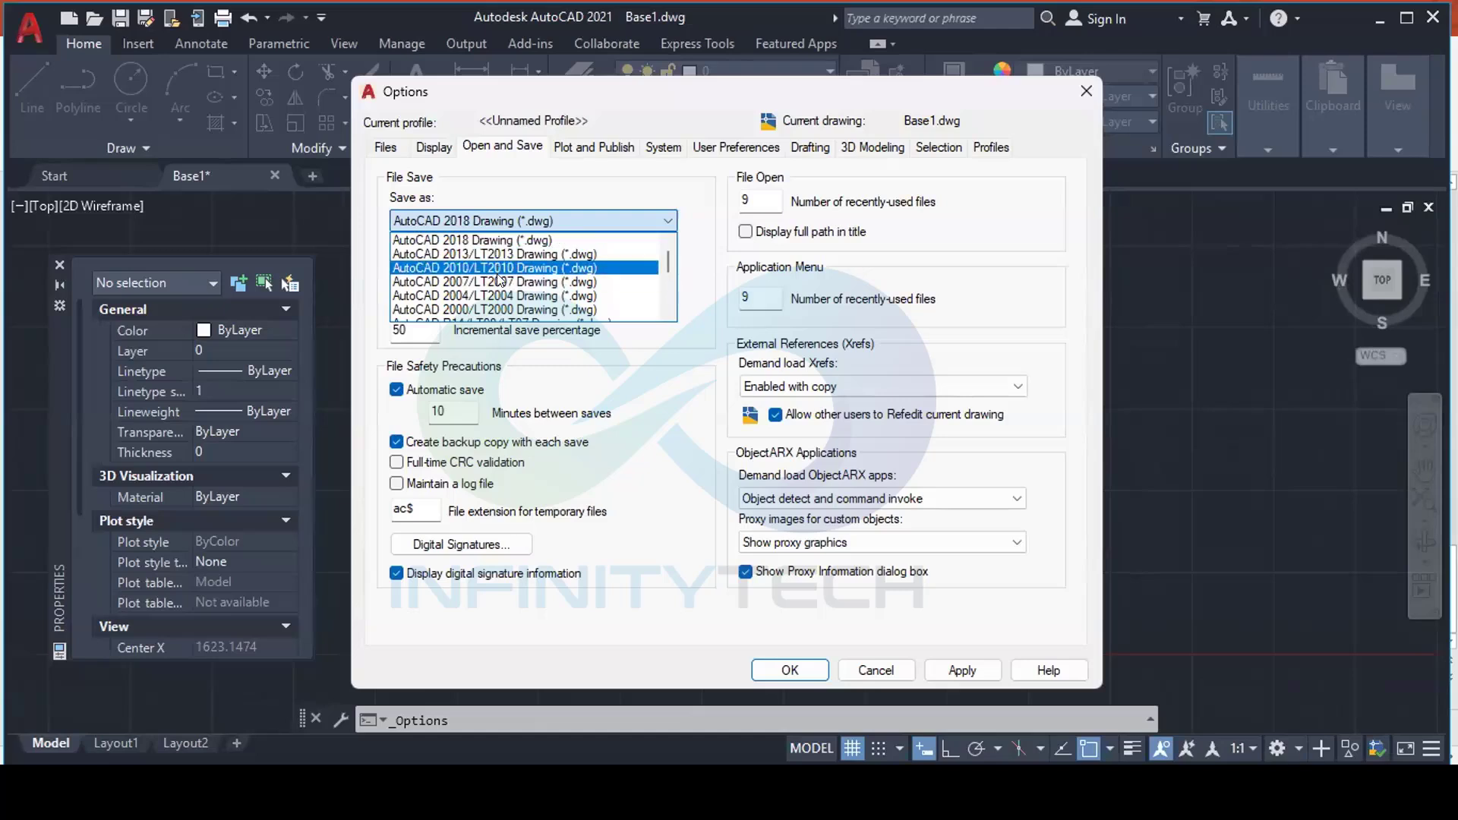
{"action": "left_click", "coordinate": [668, 183]}
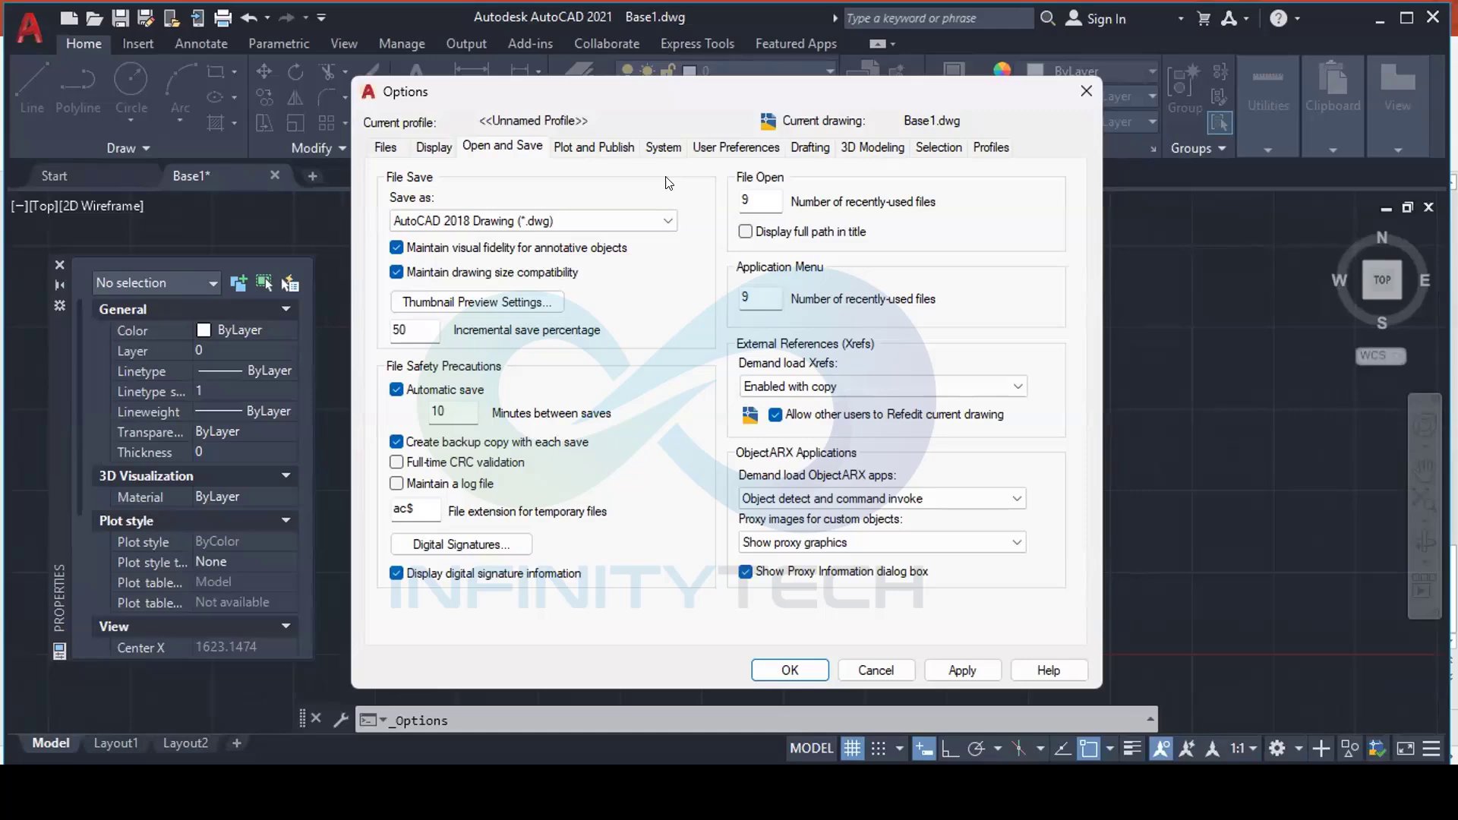
{"action": "left_click", "coordinate": [667, 220]}
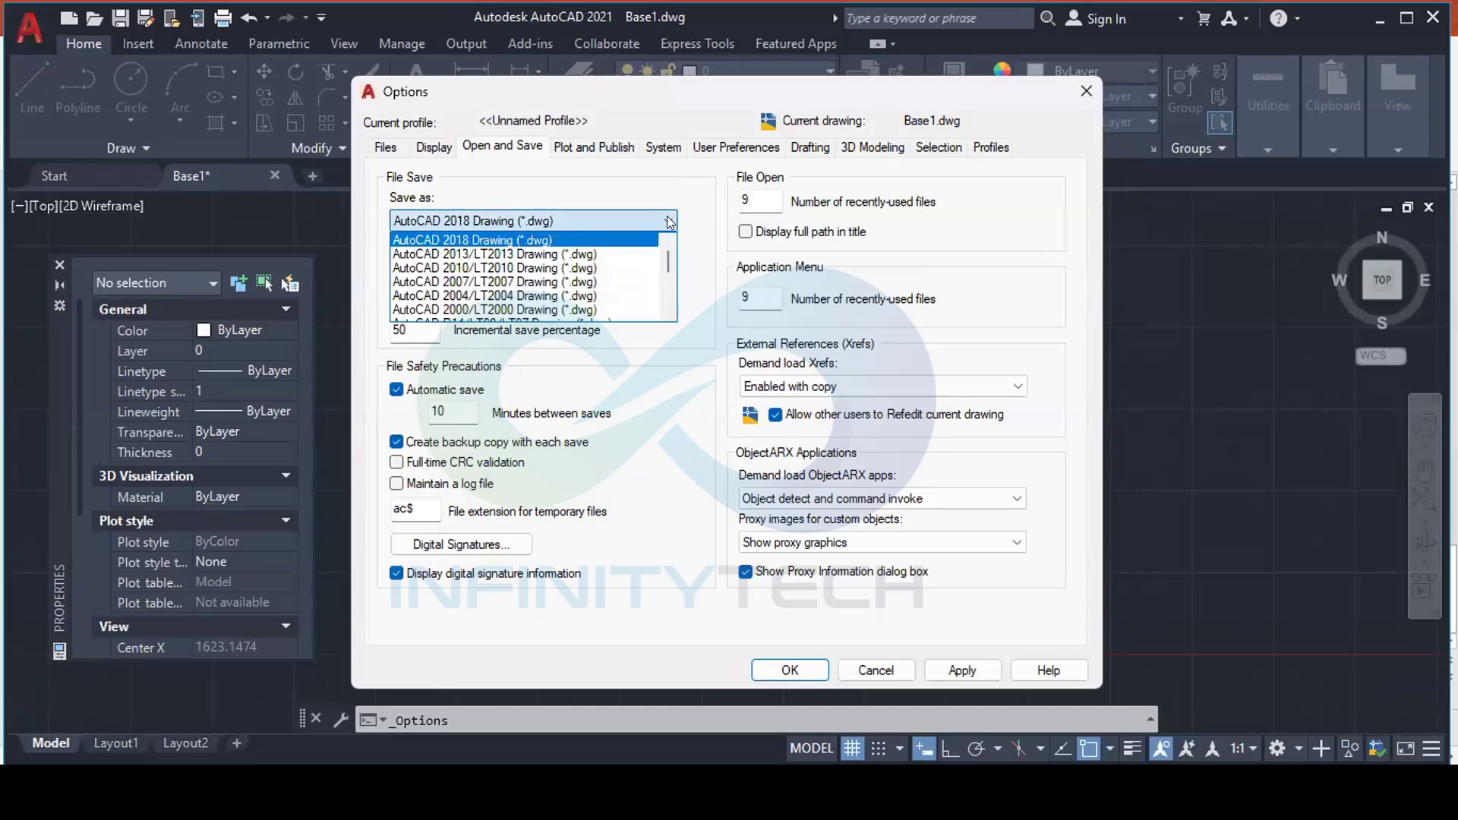
{"action": "left_click", "coordinate": [667, 218]}
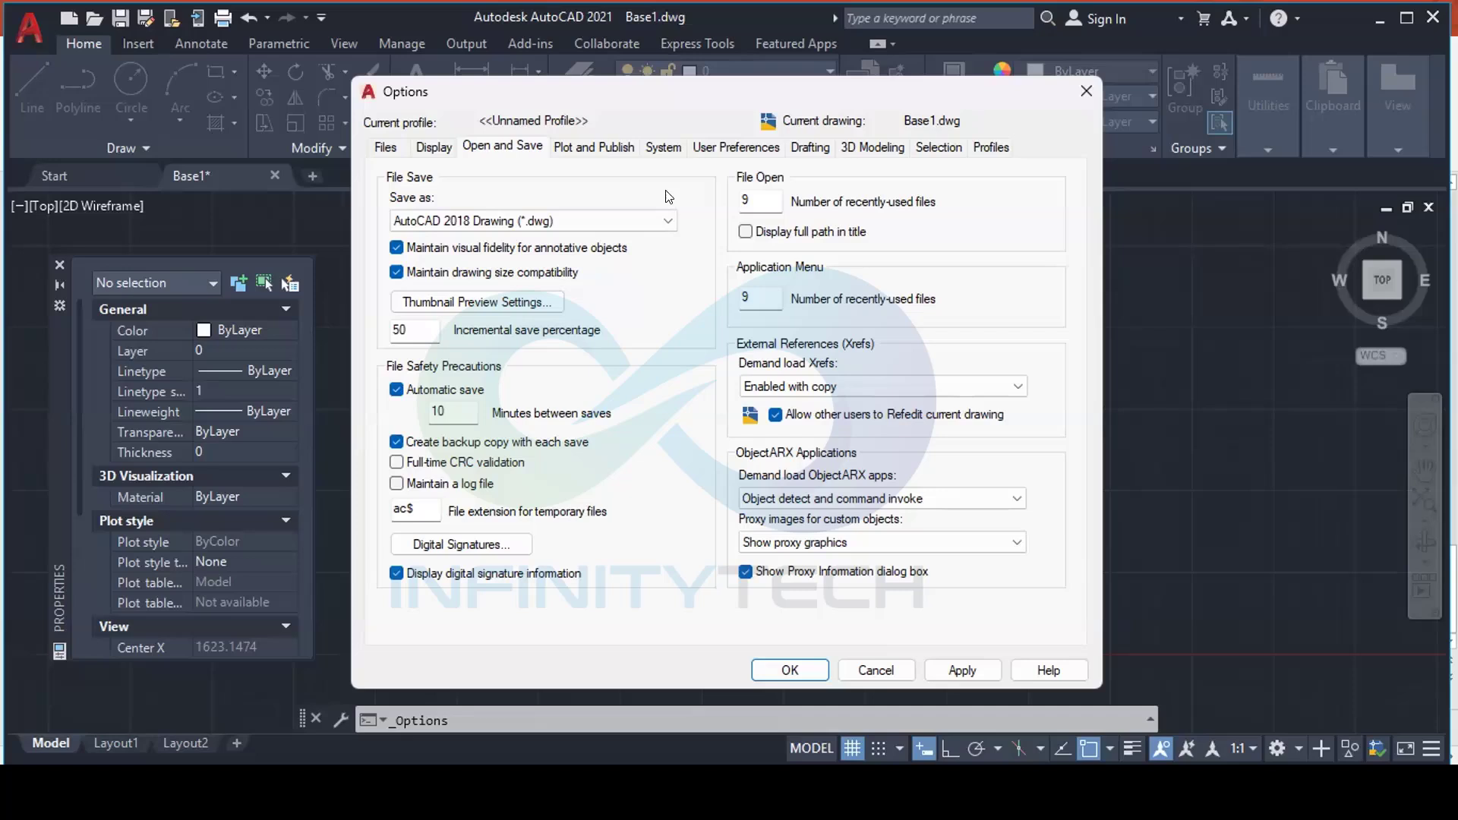
{"action": "left_click", "coordinate": [667, 220]}
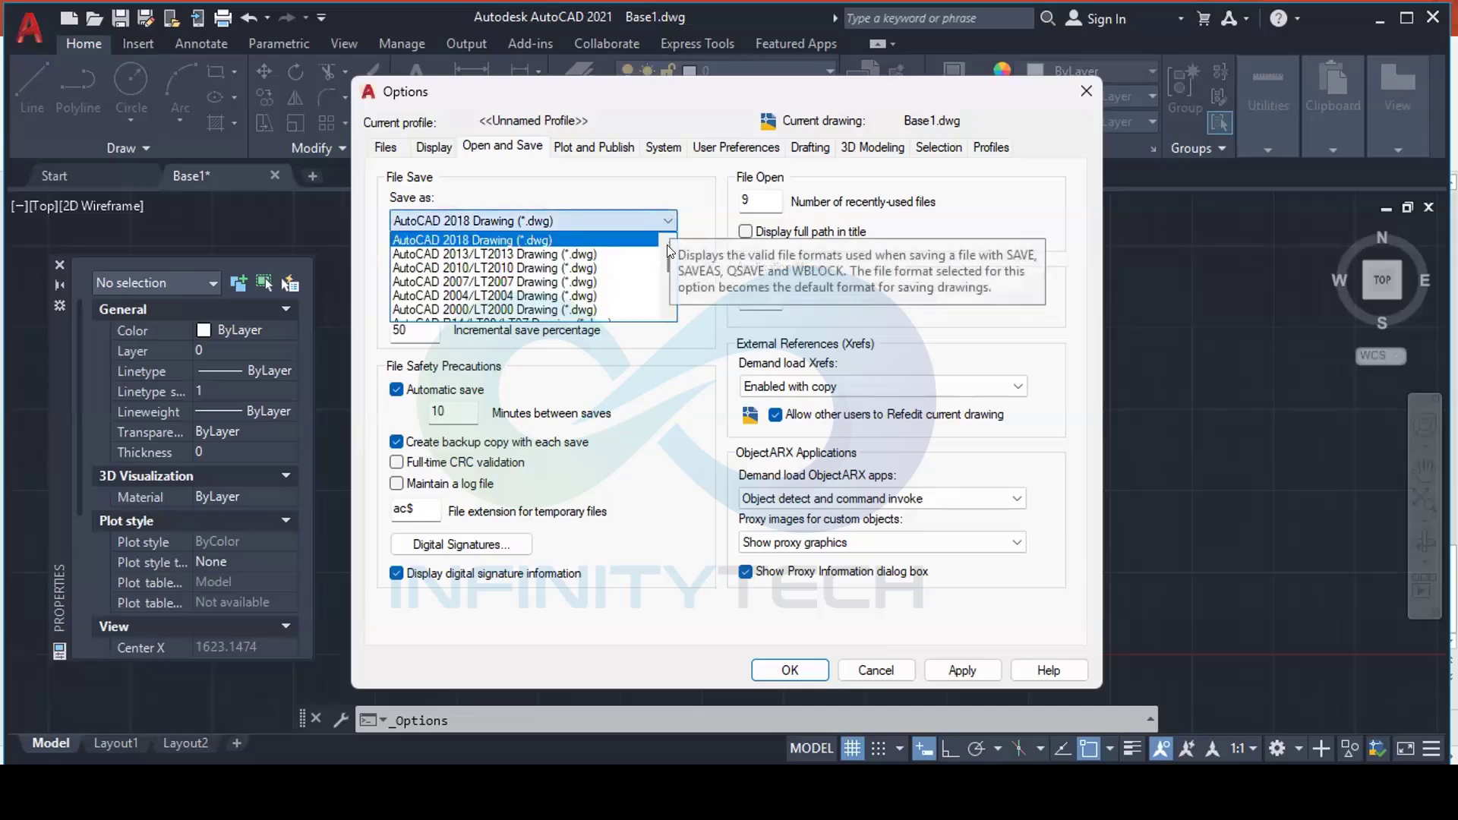
{"action": "left_click_drag", "start_coordinate": [668, 258], "coordinate": [669, 289]}
{"action": "scroll", "coordinate": [667, 286], "scroll_direction": "down", "scroll_amount": 1}
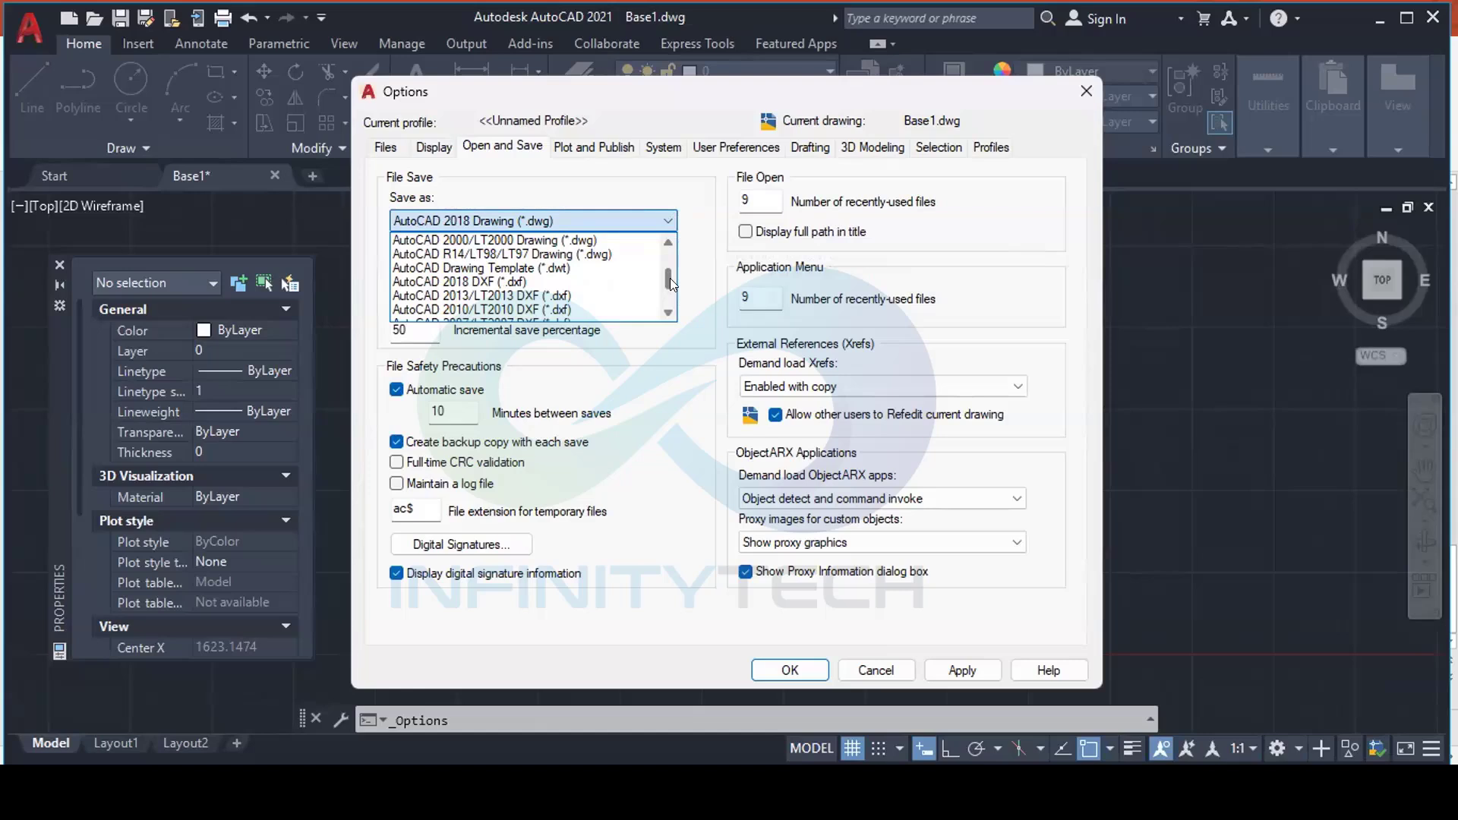
{"action": "mouse_move", "coordinate": [670, 278]}
{"action": "left_mouse_down"}
{"action": "mouse_move", "coordinate": [670, 301]}
{"action": "mouse_move", "coordinate": [671, 243]}
{"action": "left_mouse_up"}
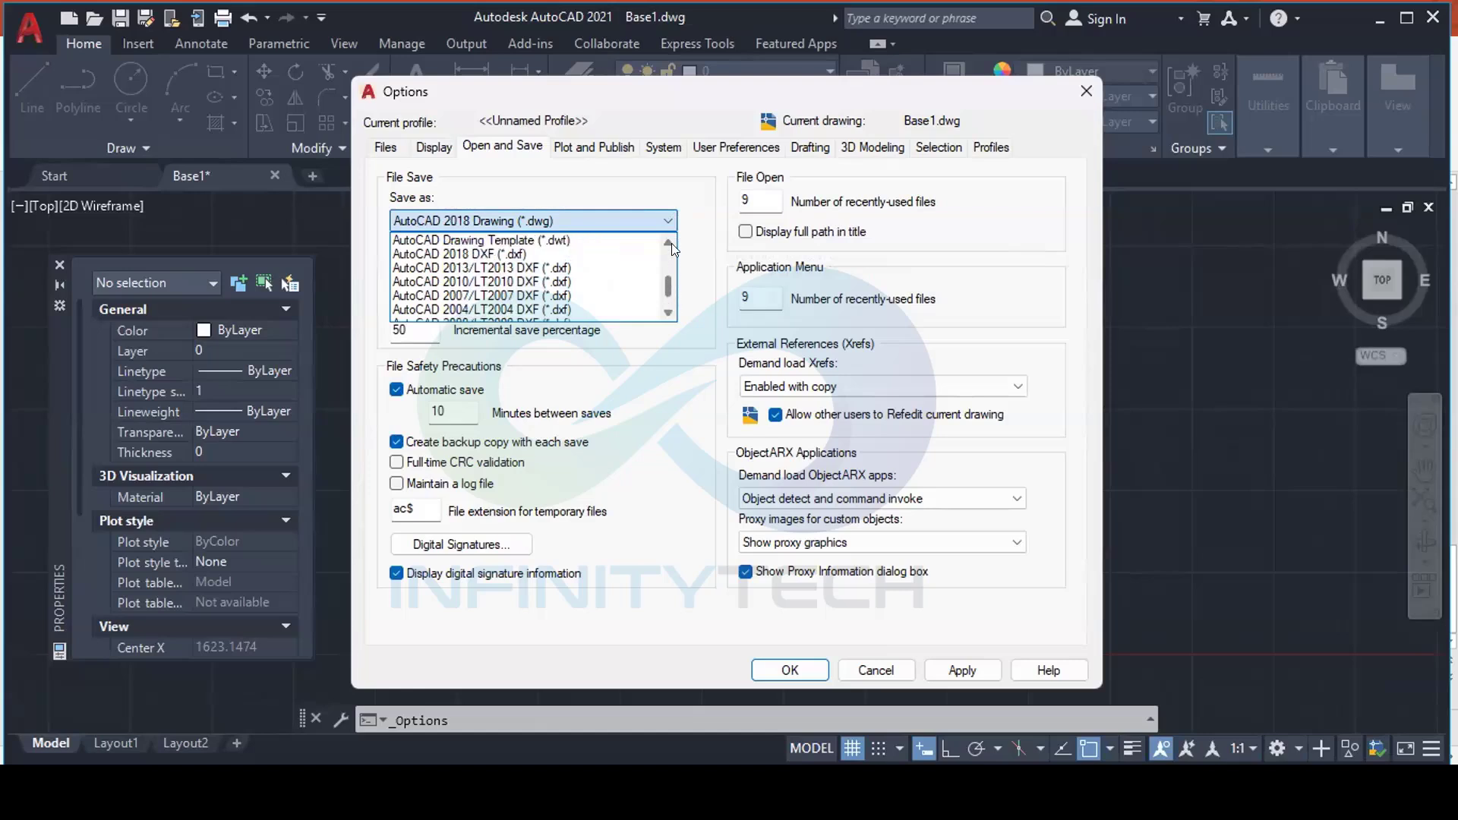
{"action": "left_click", "coordinate": [665, 216]}
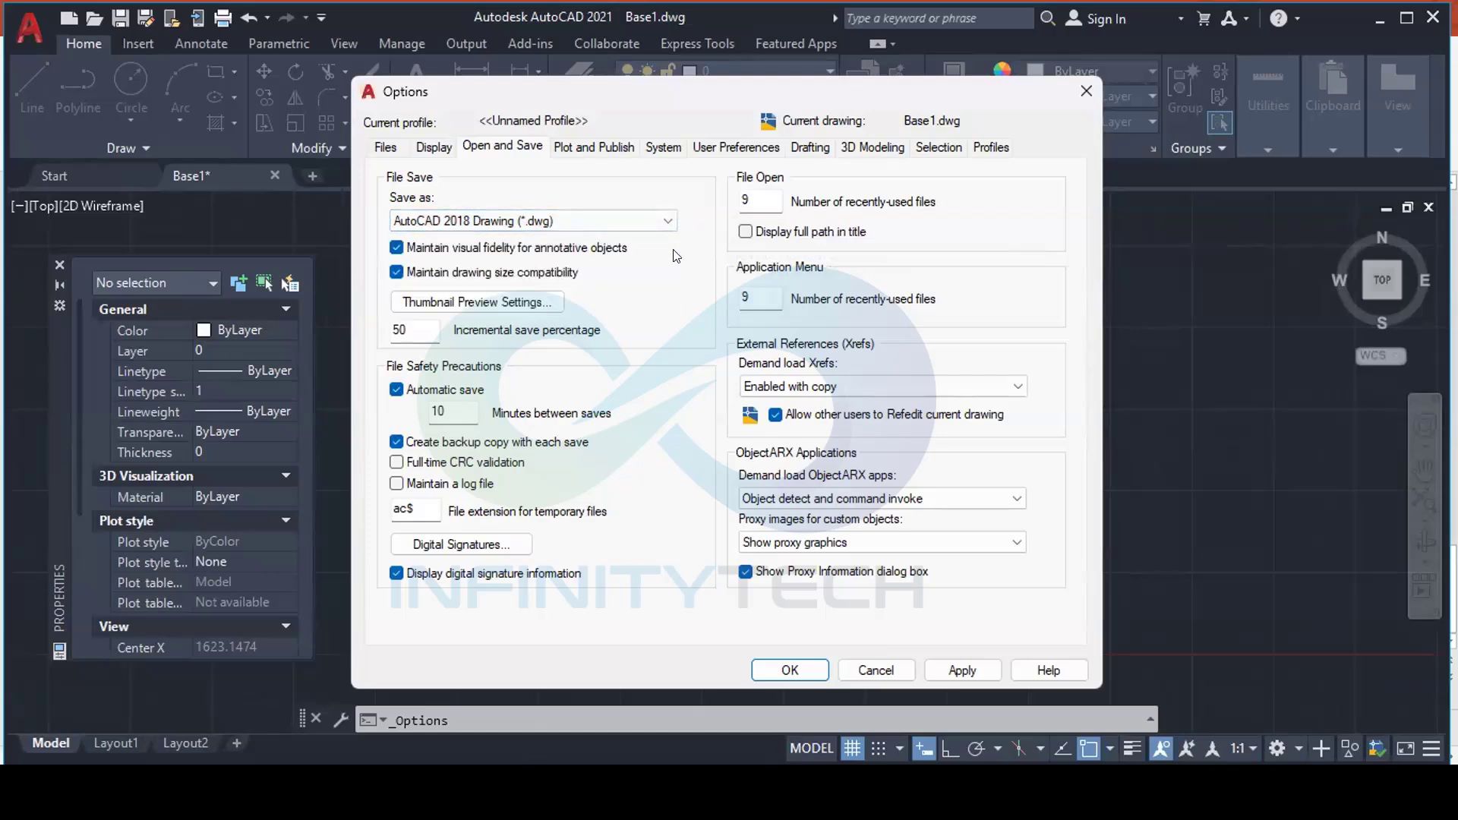
{"action": "left_click", "coordinate": [663, 221]}
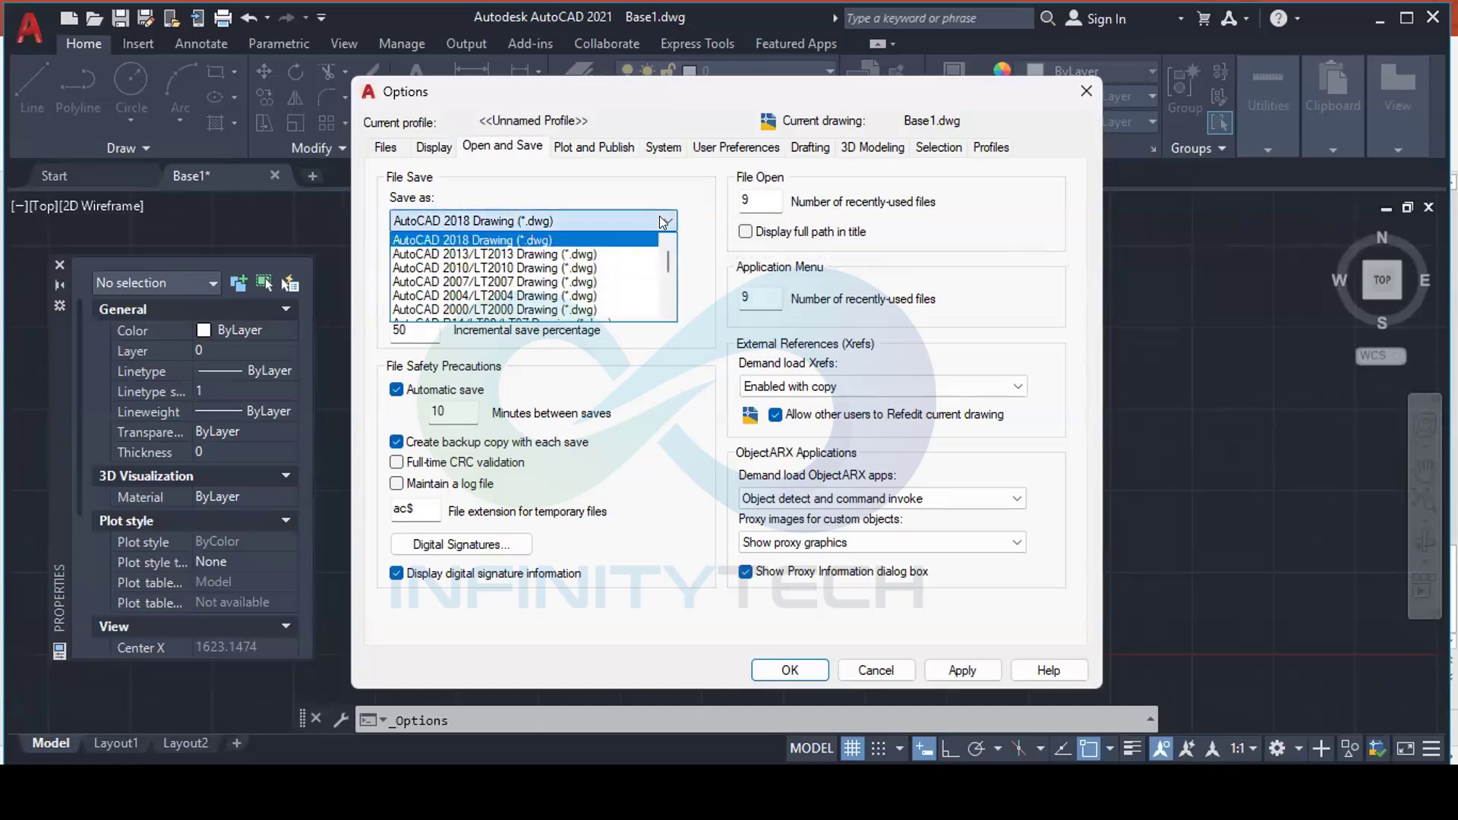
{"action": "left_click", "coordinate": [663, 222]}
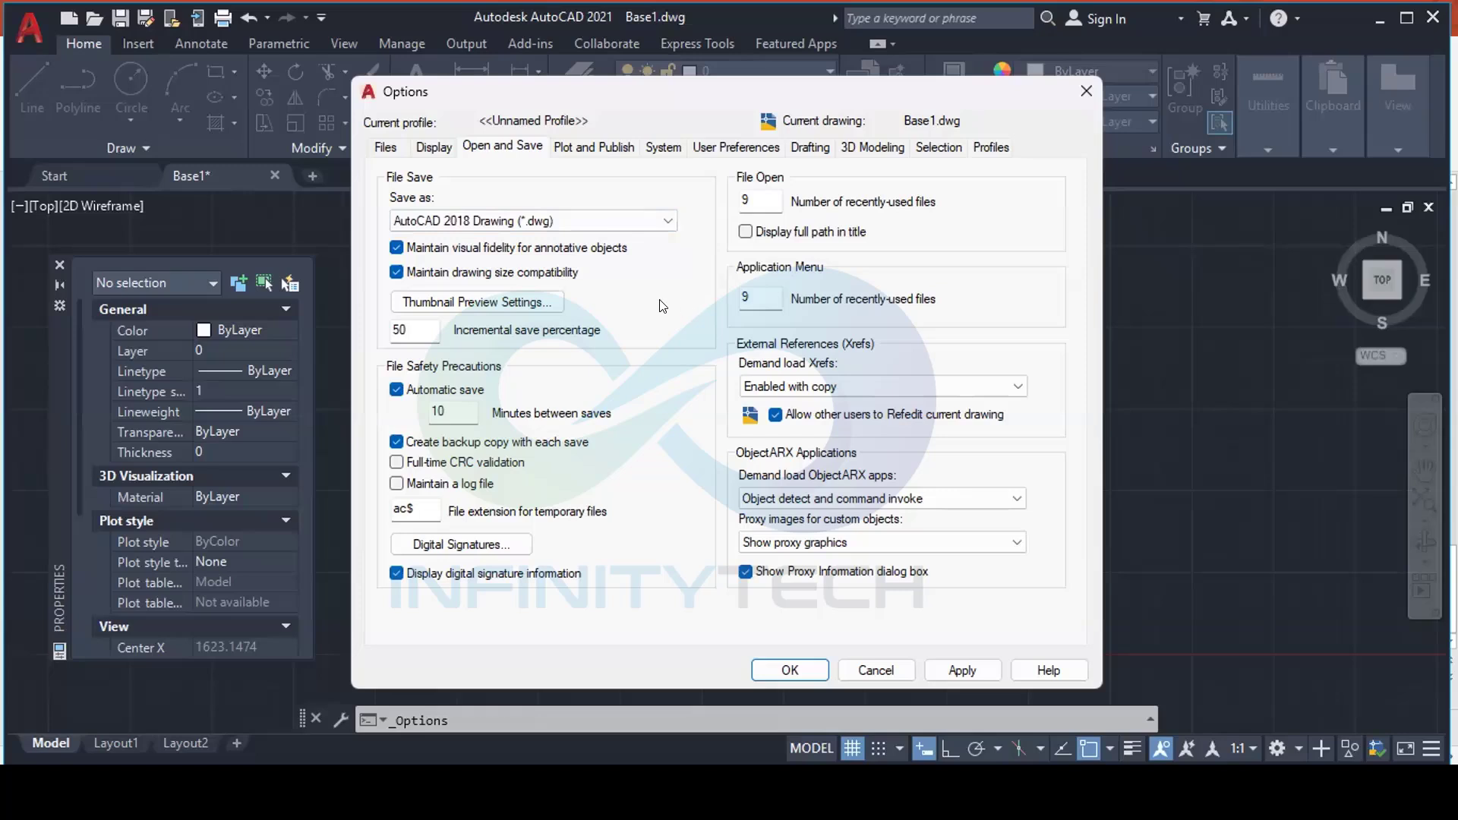
Review the Plot and Publish, System, User Preferences, Drafting, 3D Modeling, Selection, Profiles and Display options, and close the options without applying changes
{"action": "left_click", "coordinate": [603, 148]}
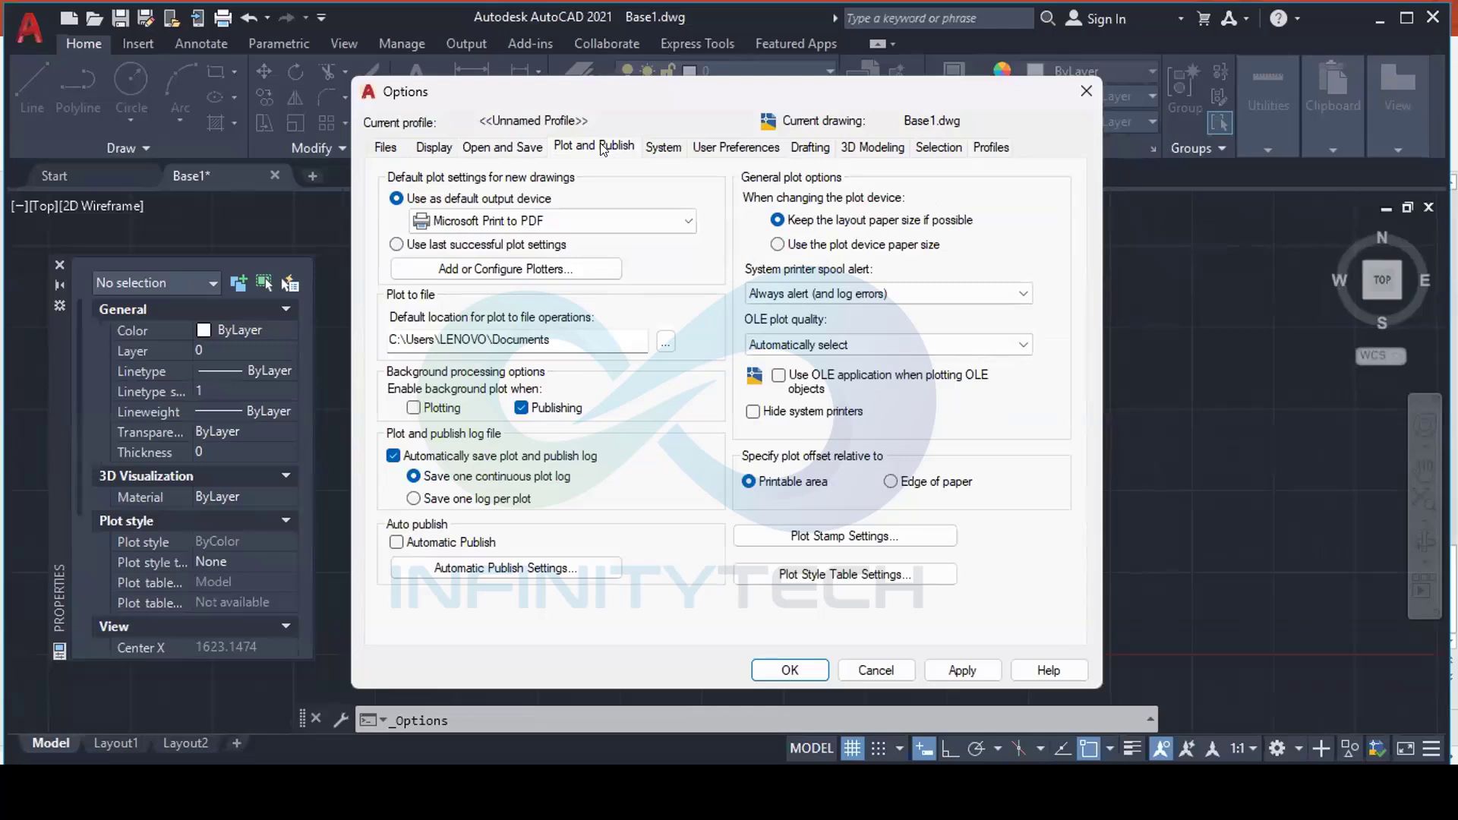
{"action": "left_click", "coordinate": [658, 151]}
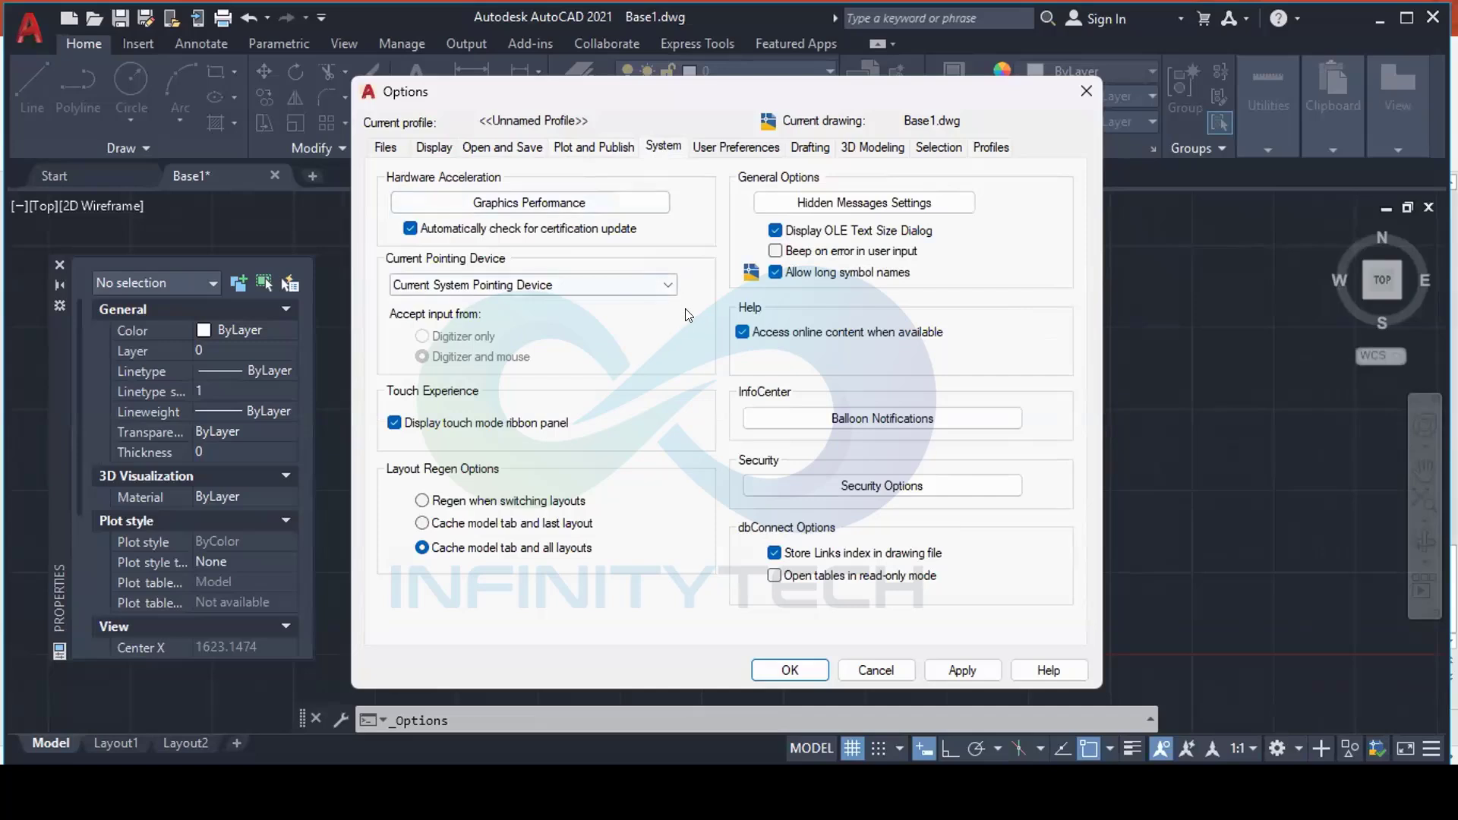
{"action": "left_click", "coordinate": [740, 148]}
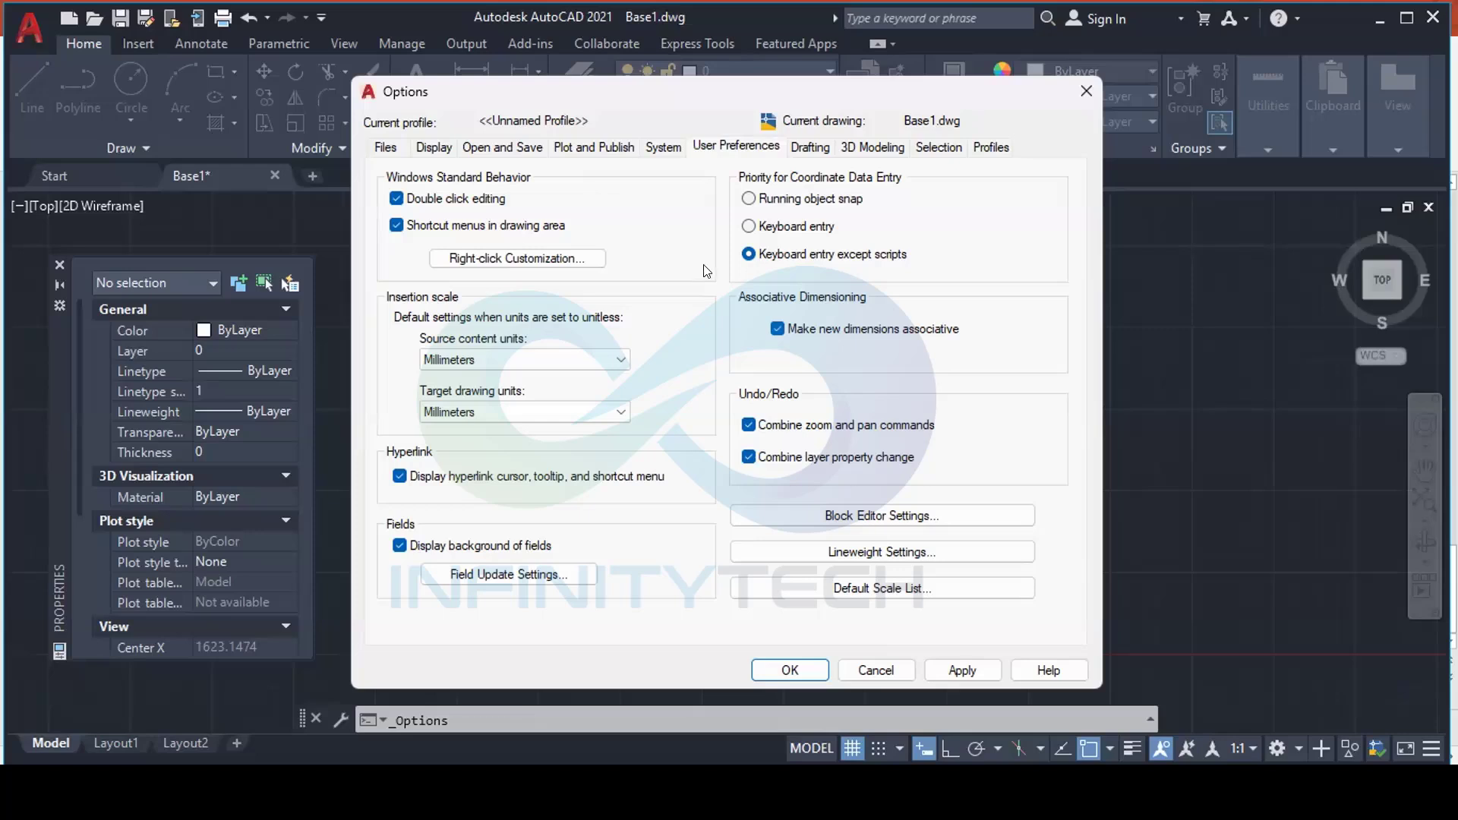
{"action": "left_click", "coordinate": [811, 152]}
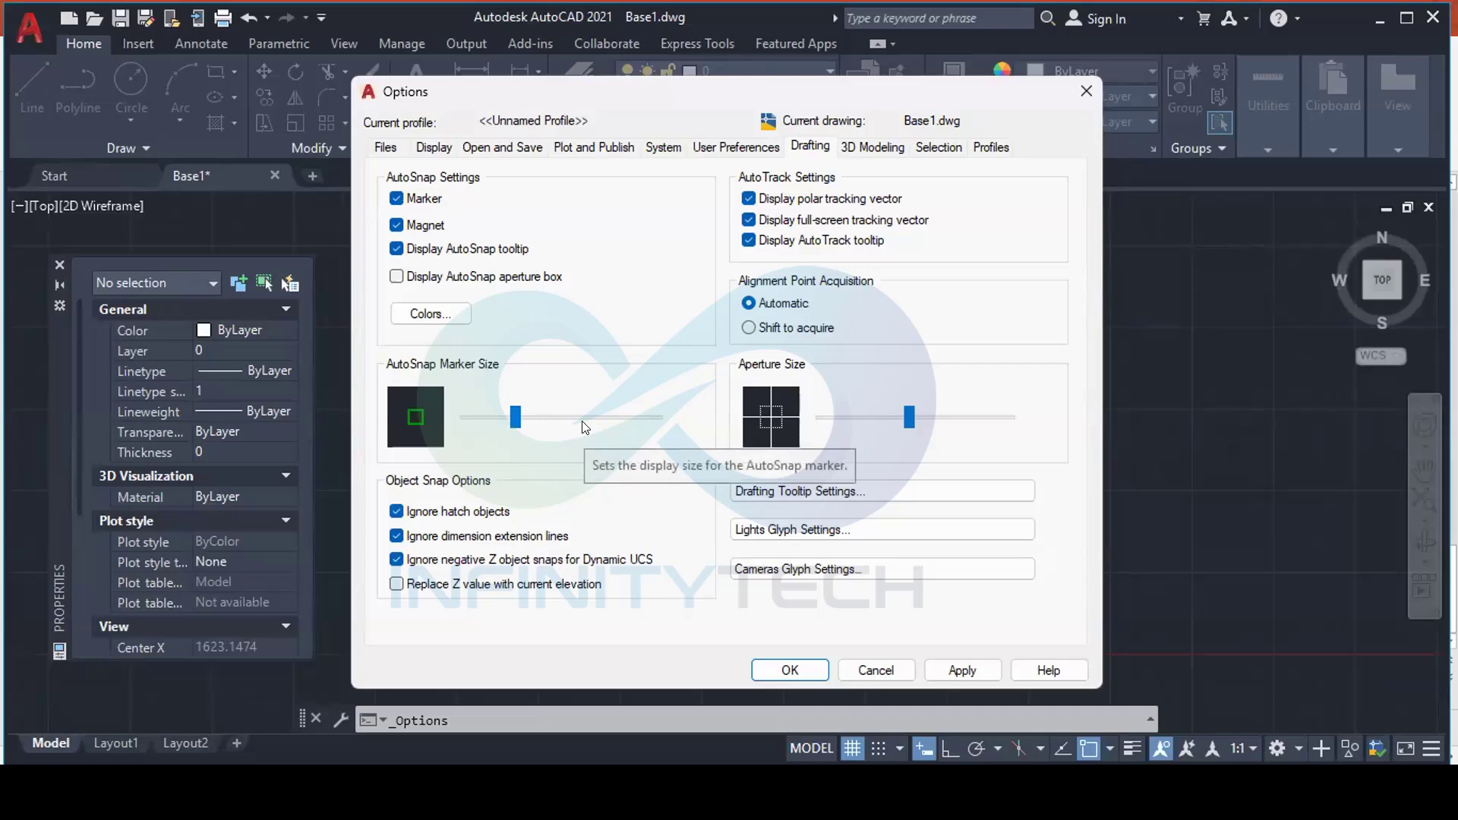
{"action": "left_click", "coordinate": [881, 146]}
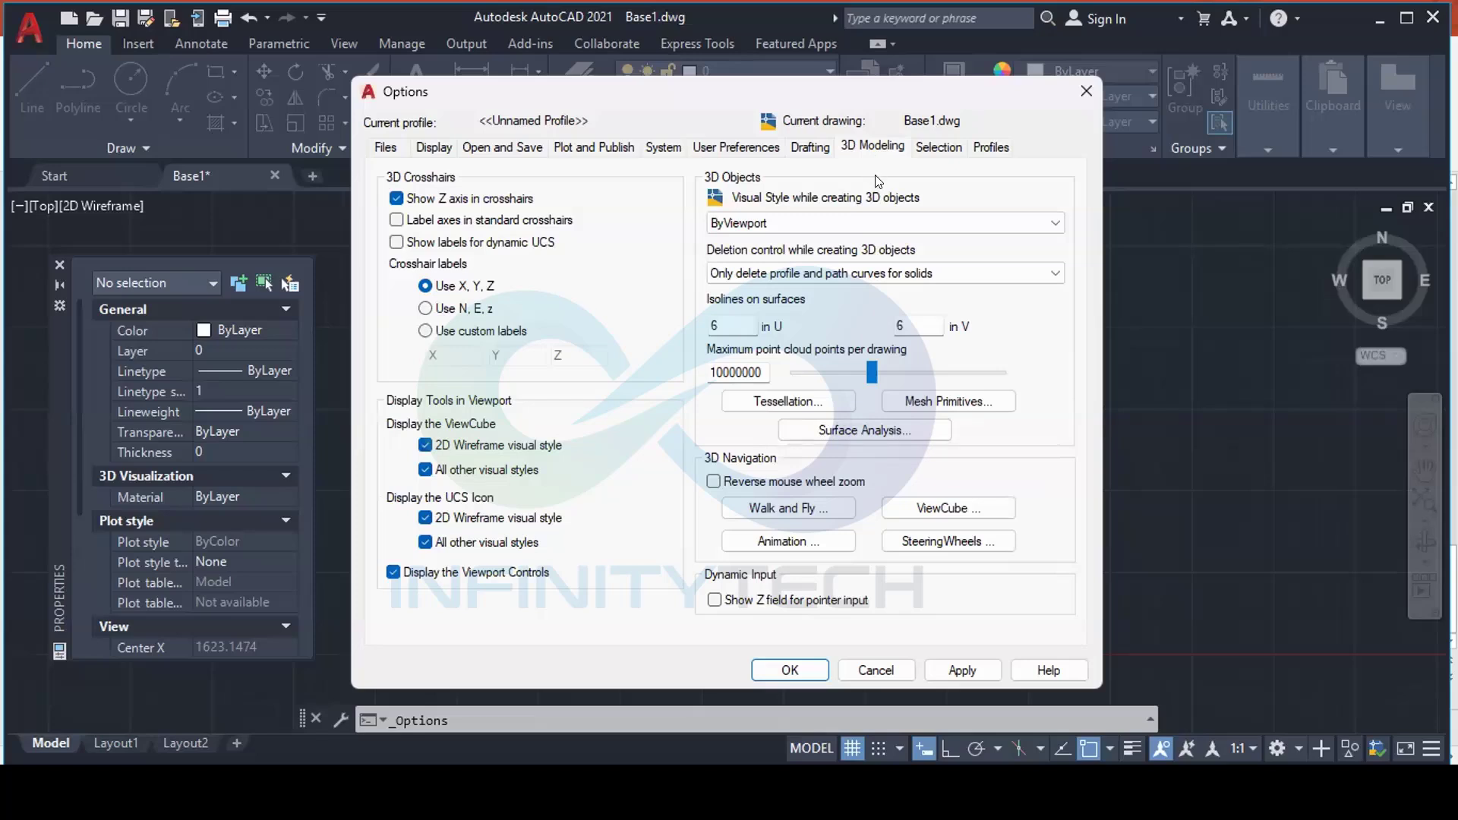
{"action": "left_click", "coordinate": [942, 149]}
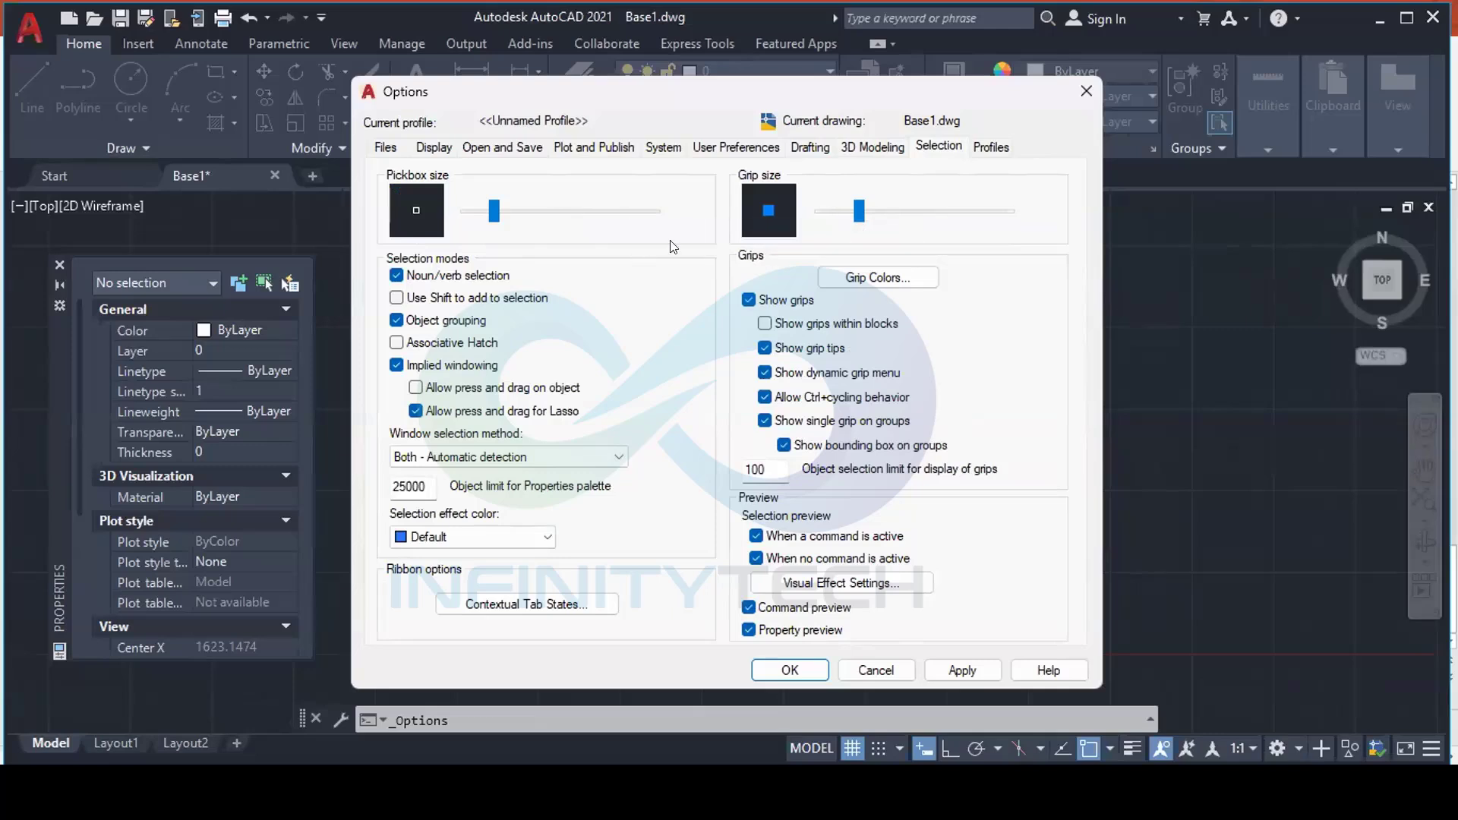
{"action": "left_click", "coordinate": [1003, 149]}
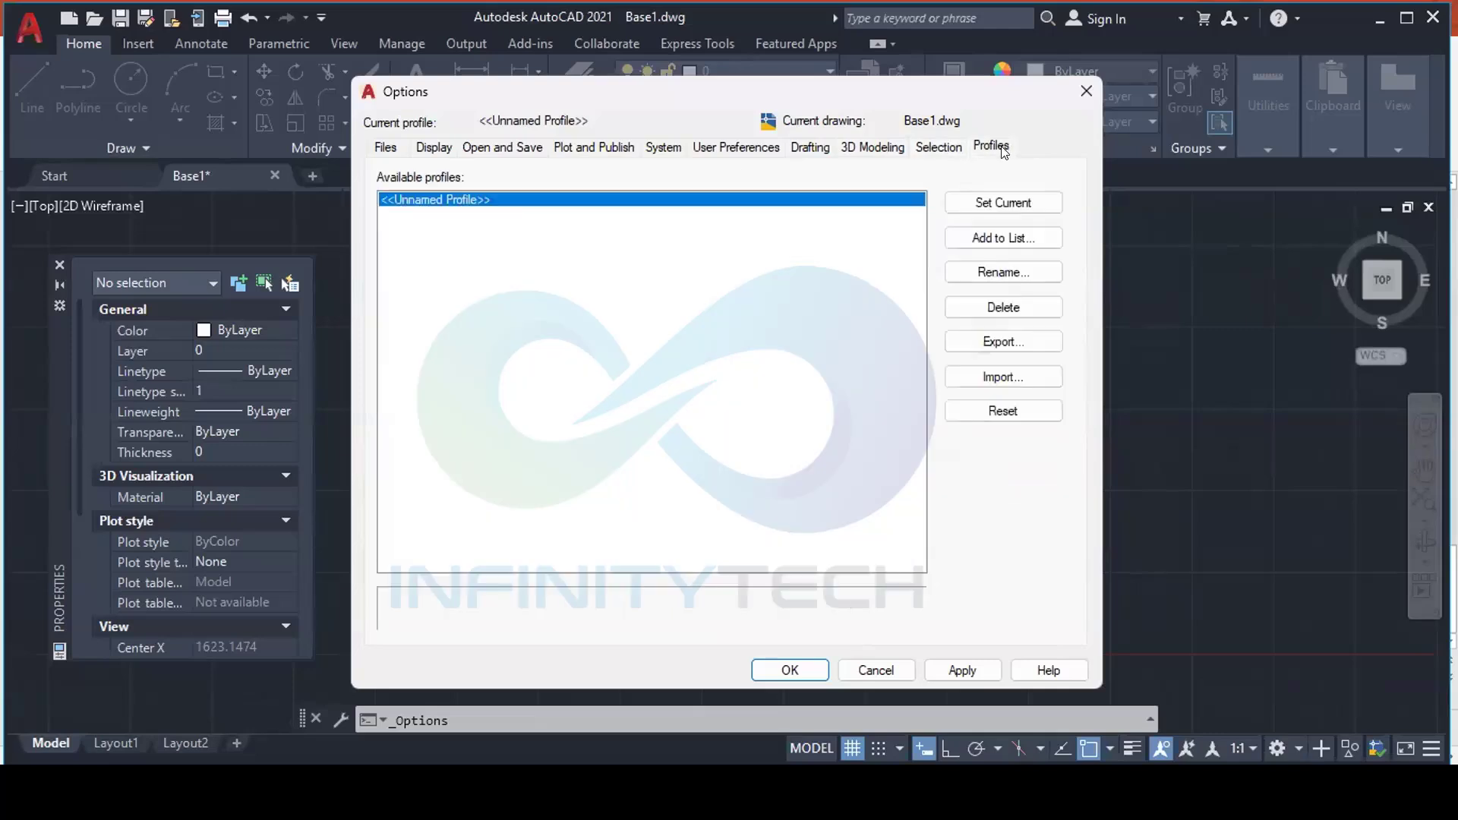
{"action": "left_click", "coordinate": [934, 149]}
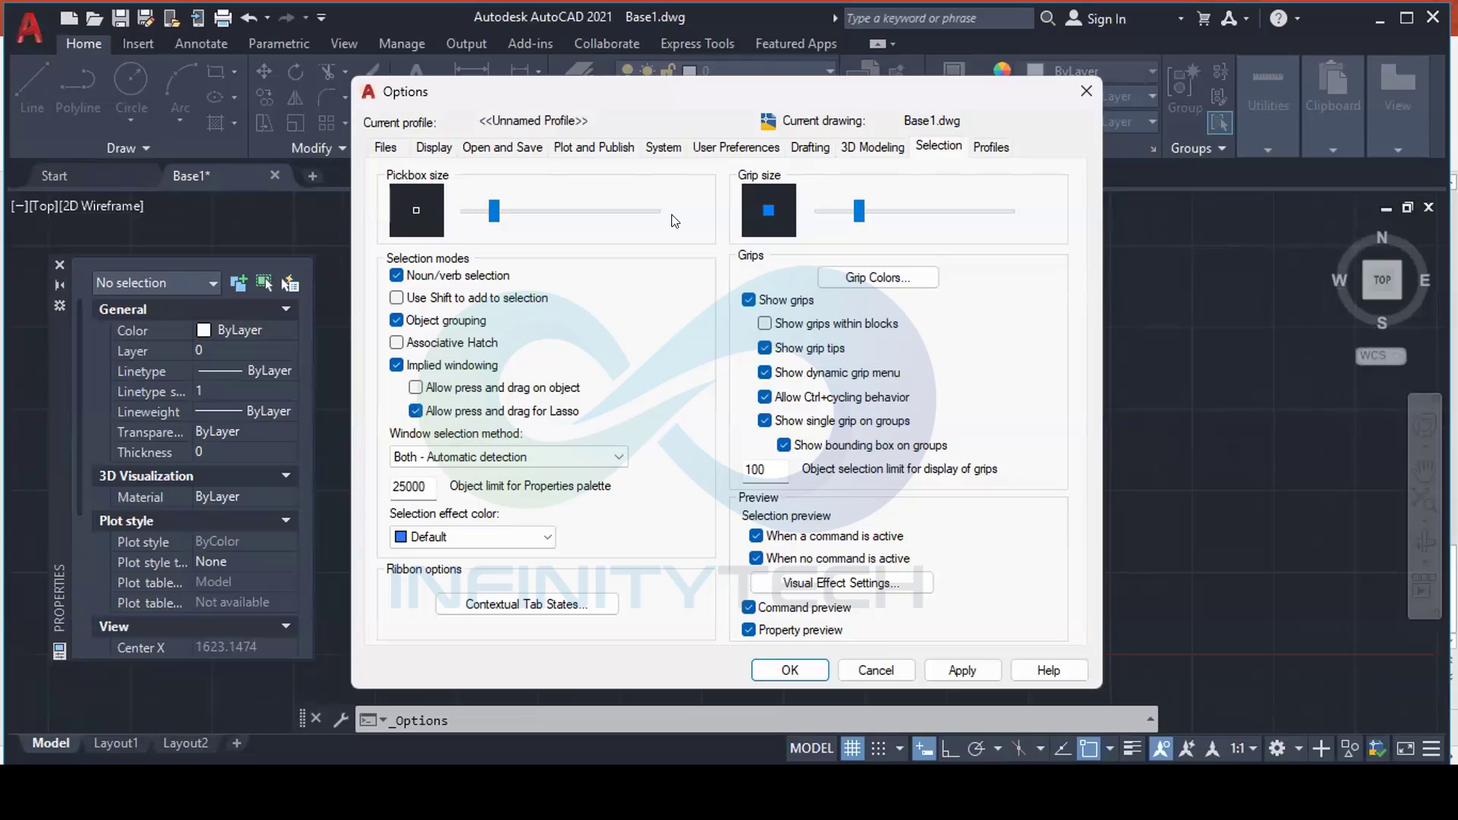
{"action": "left_click", "coordinate": [435, 147]}
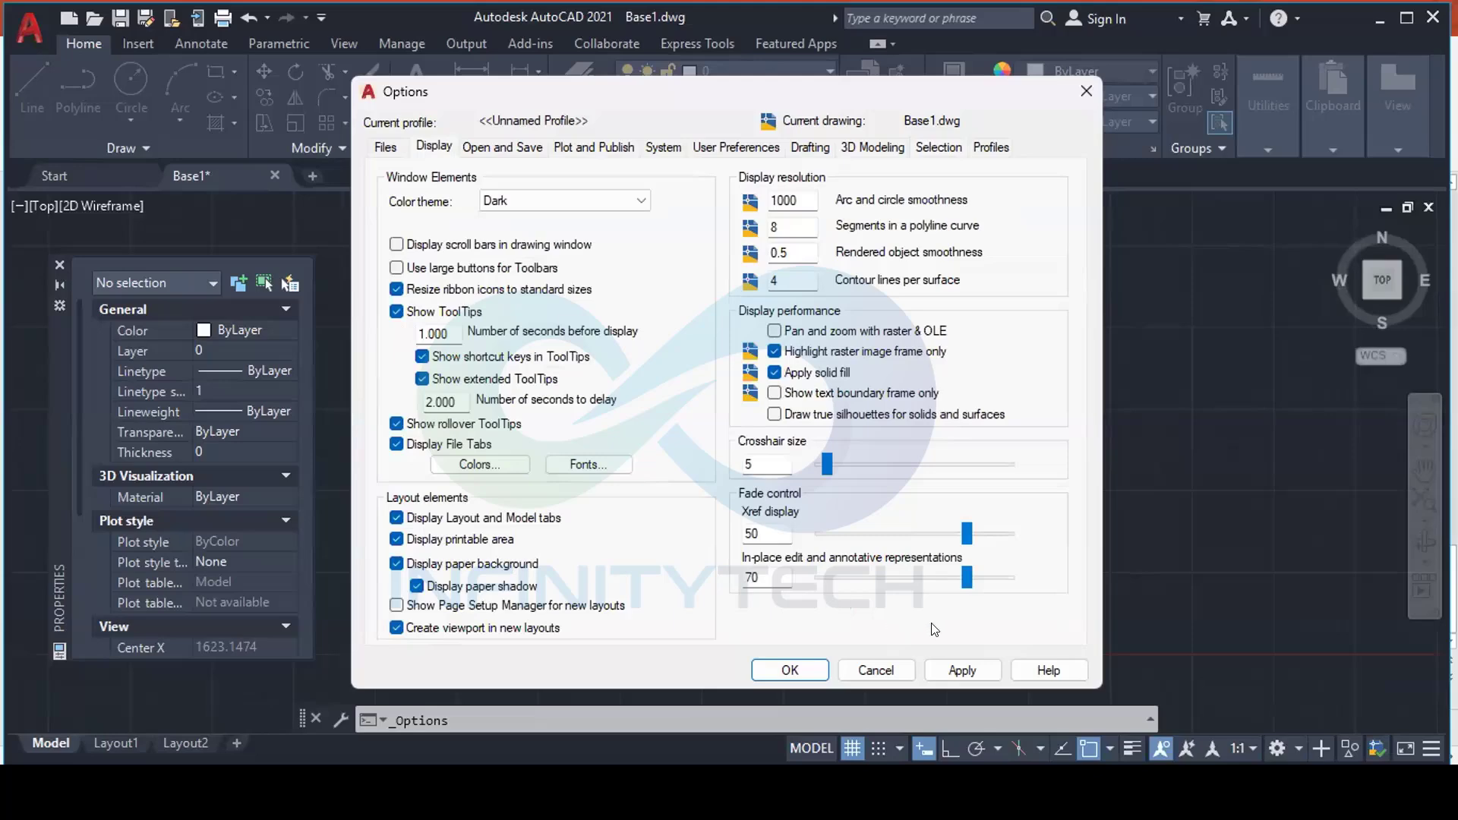
{"action": "left_click", "coordinate": [878, 672]}
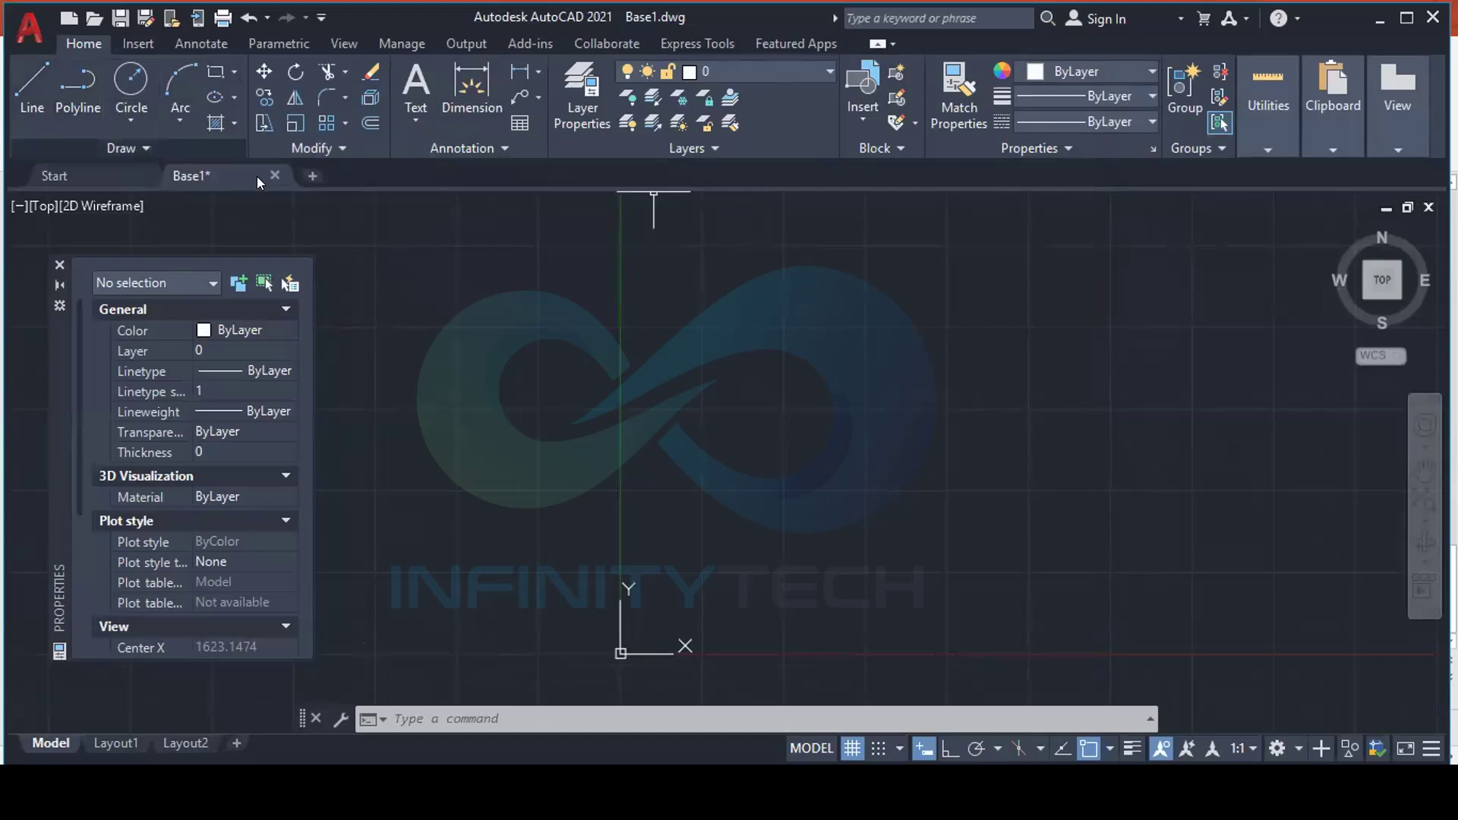
Look over the Home ribbon's Modify, Layers, Block, Properties, Utilities and Clipboard tools, including the layer list and the Measure options
{"action": "left_click", "coordinate": [341, 147]}
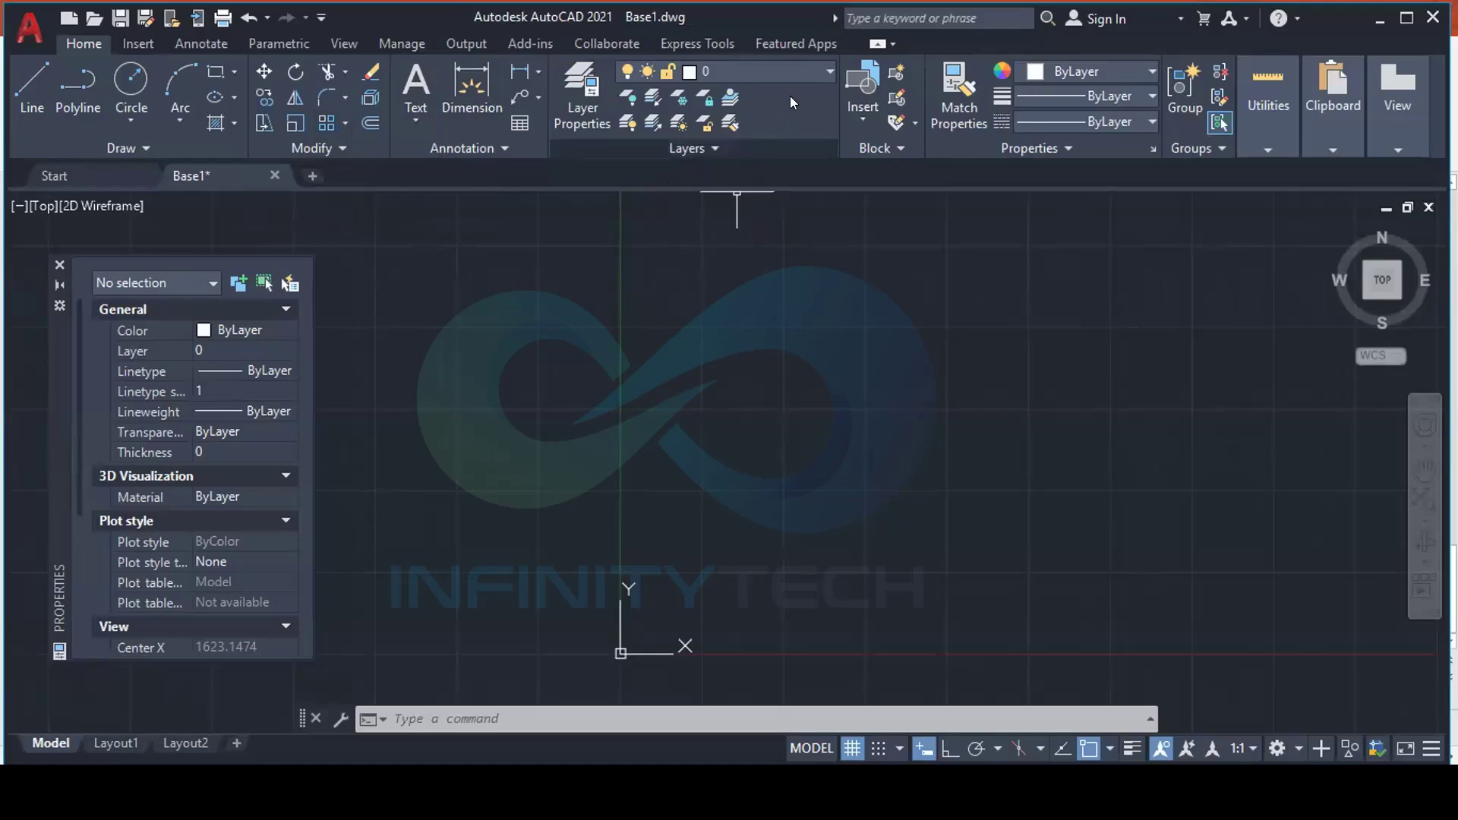
{"action": "left_click", "coordinate": [825, 62]}
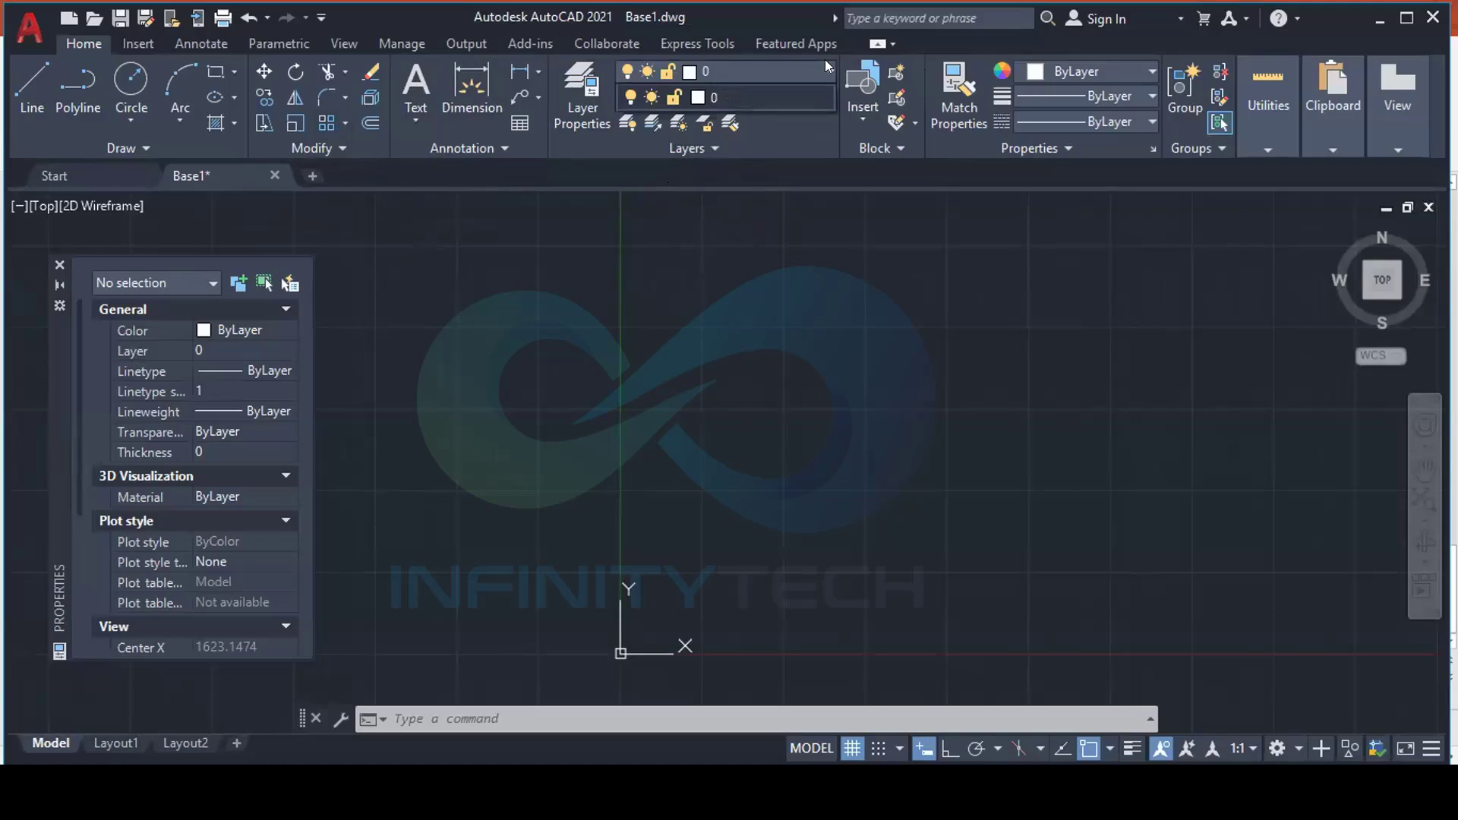
{"action": "left_click", "coordinate": [825, 59]}
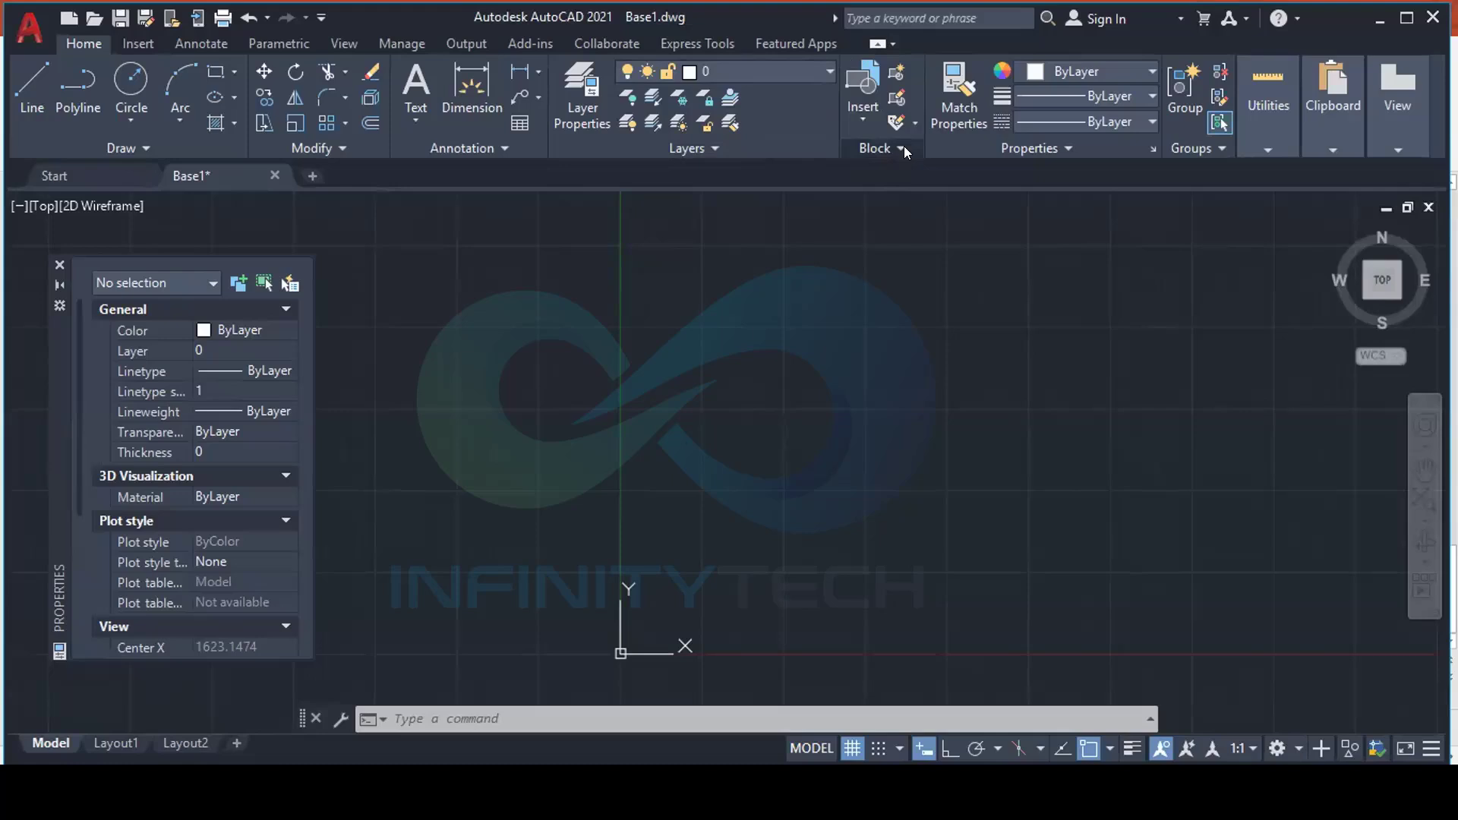
{"action": "left_click", "coordinate": [1079, 142]}
{"action": "left_click", "coordinate": [1266, 143]}
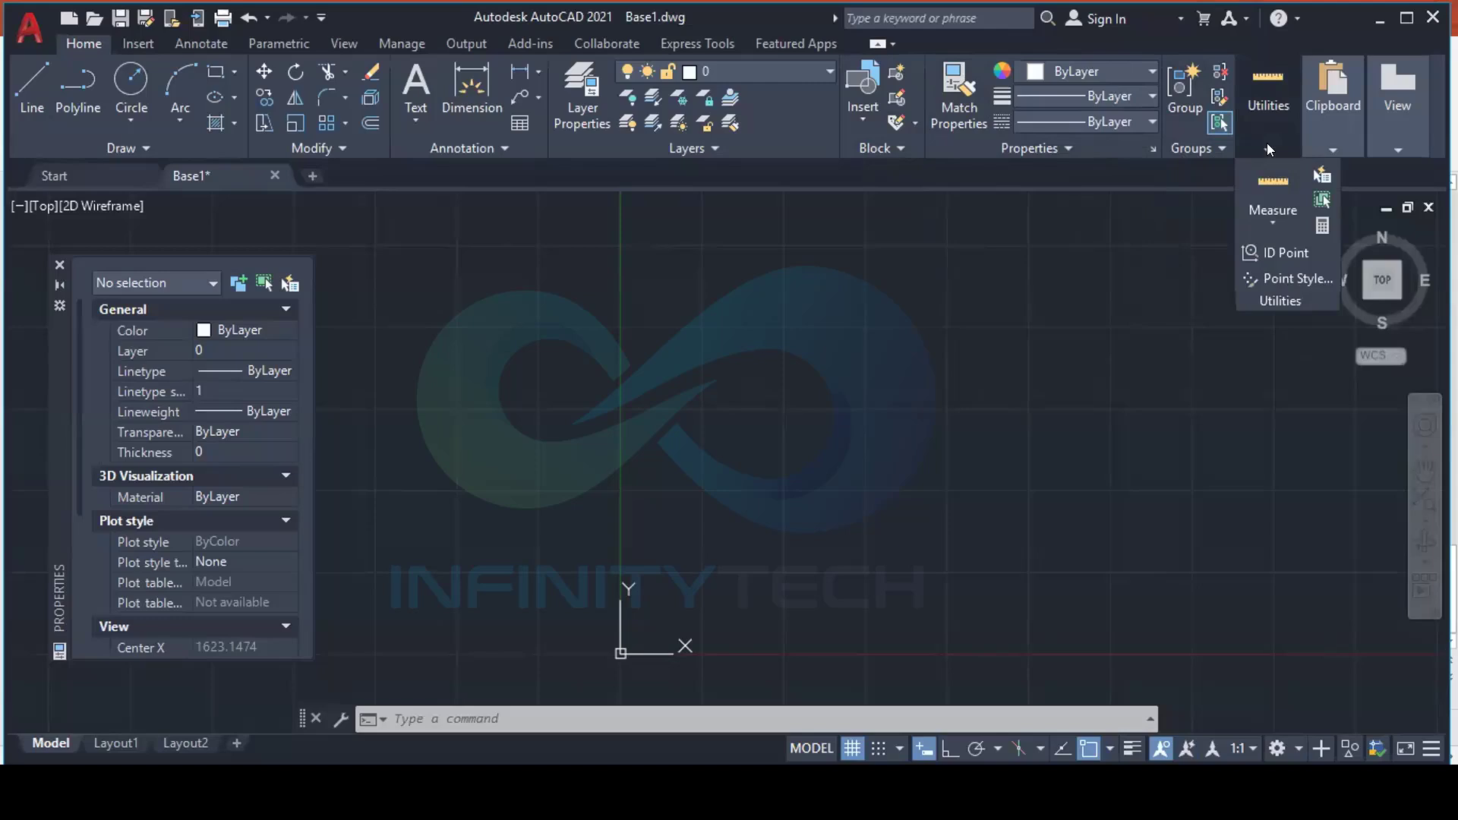
{"action": "left_click", "coordinate": [1273, 226]}
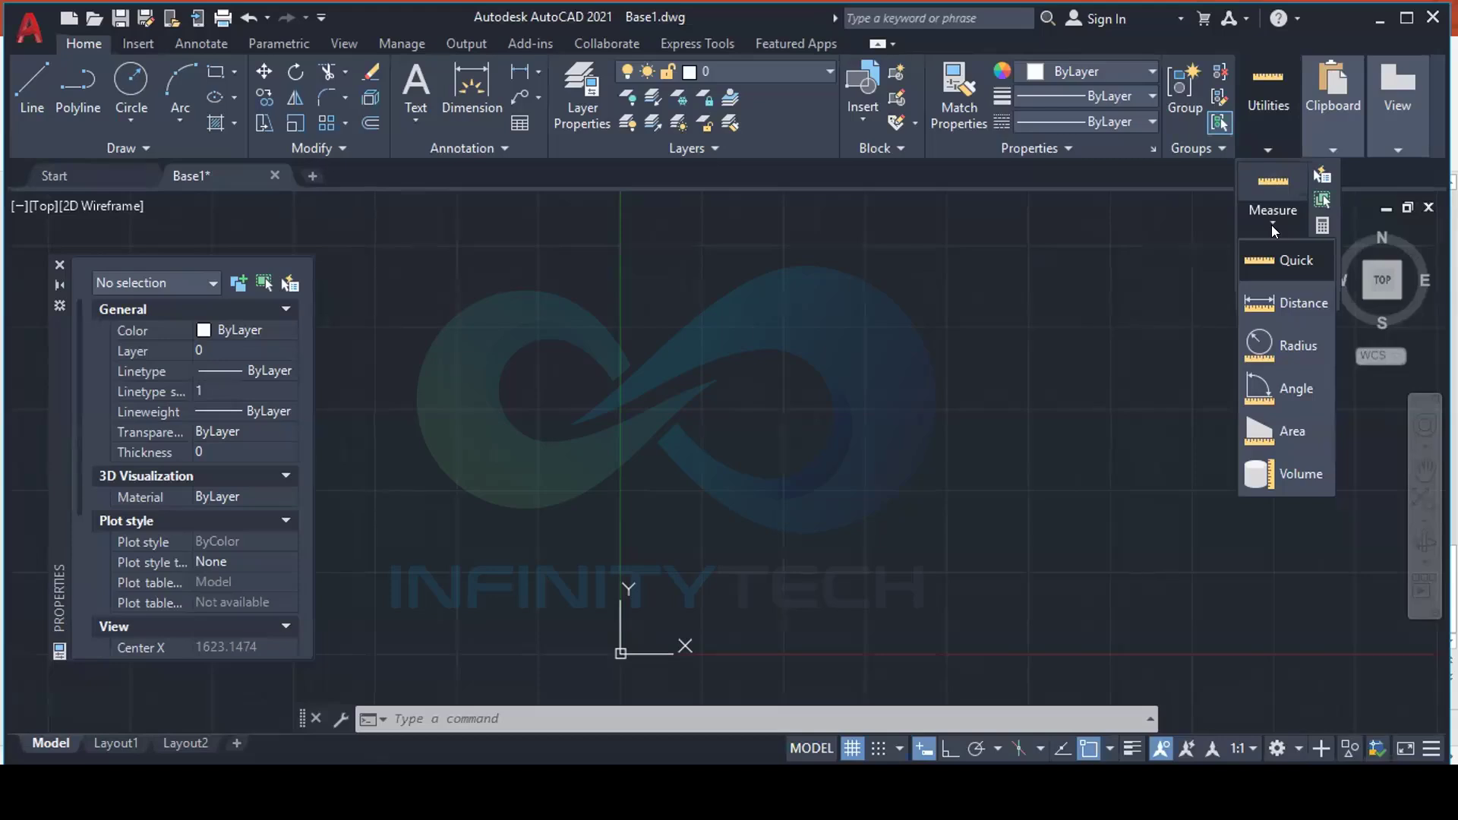
{"action": "left_click", "coordinate": [1342, 146]}
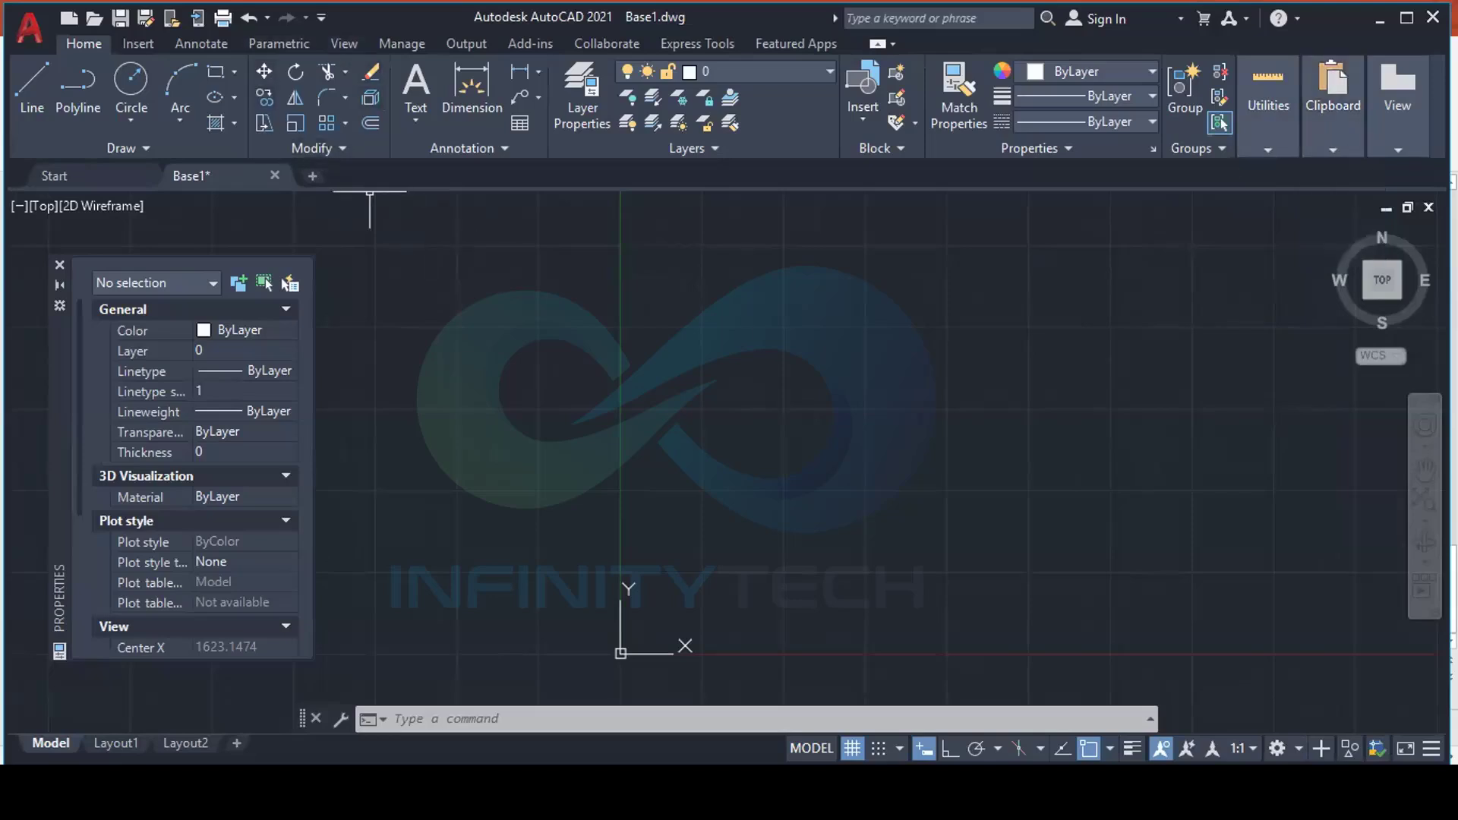
{"action": "mouse_move", "coordinate": [1393, 147]}
Examine the zoom choices, the viewport and palette display tools, and the navigation wheel types without choosing any
{"action": "left_click", "coordinate": [1426, 522]}
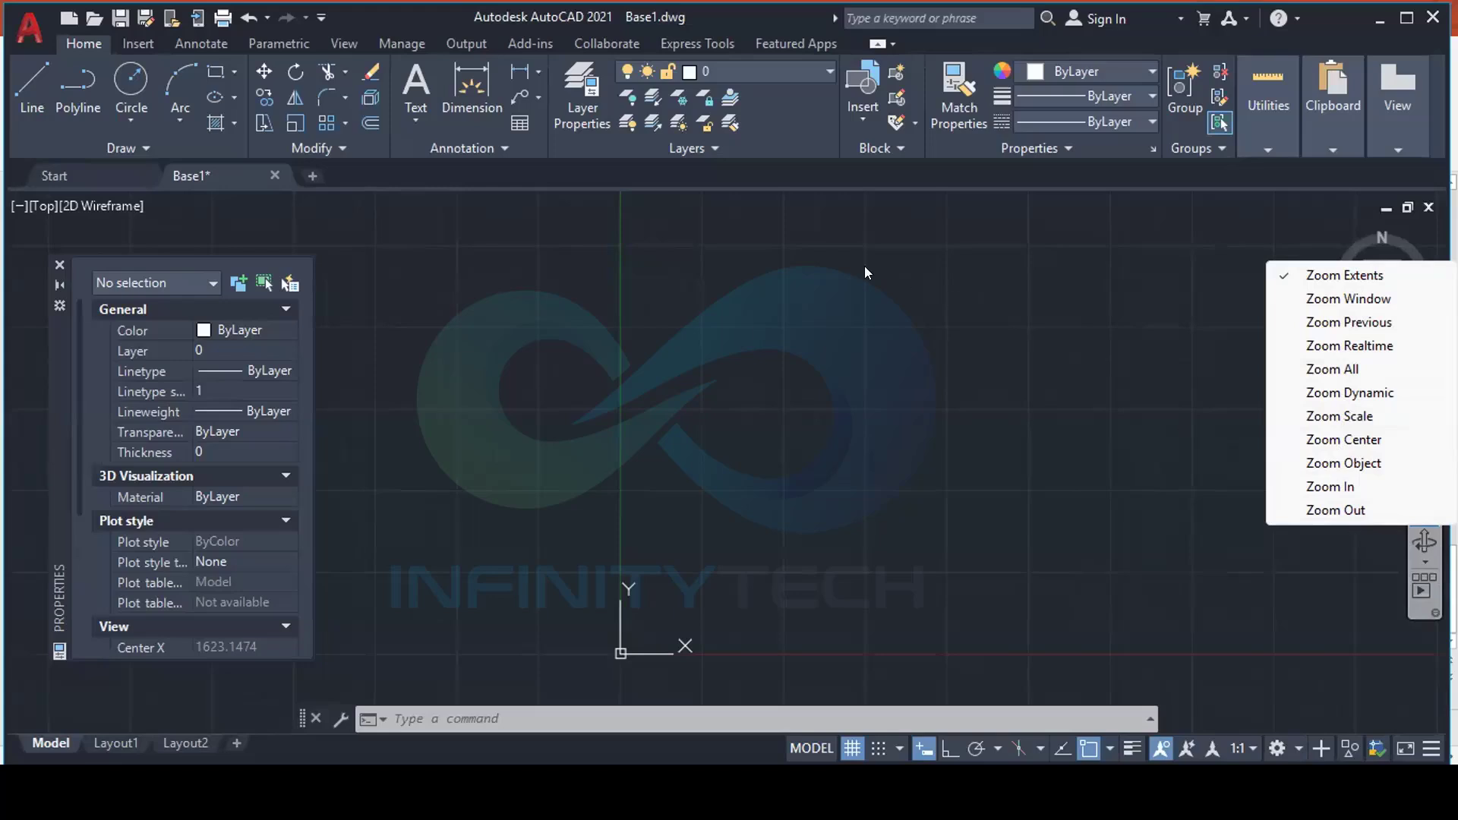
{"action": "left_click", "coordinate": [843, 260]}
{"action": "left_click", "coordinate": [756, 290]}
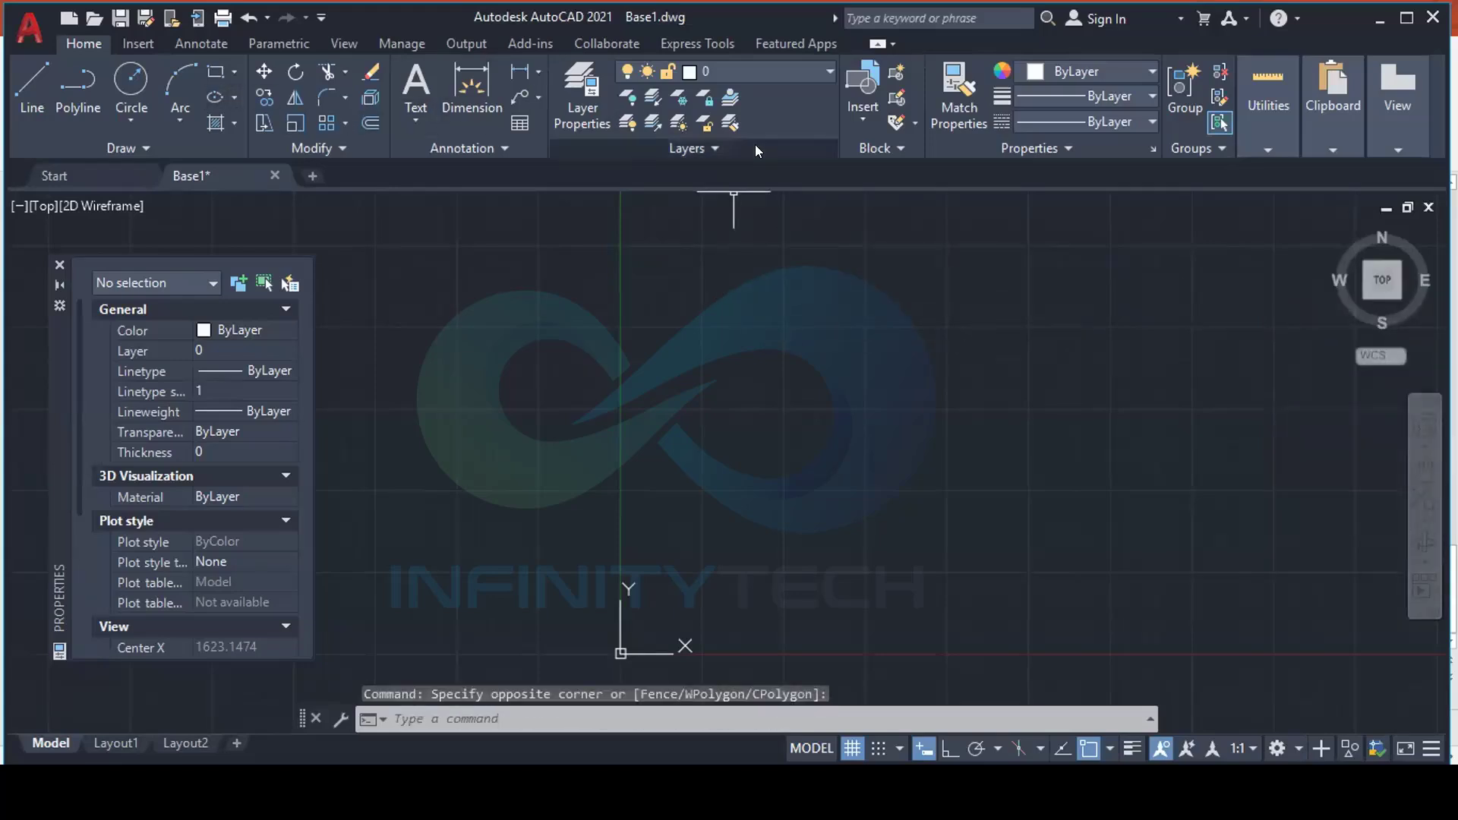
{"action": "left_click", "coordinate": [343, 43]}
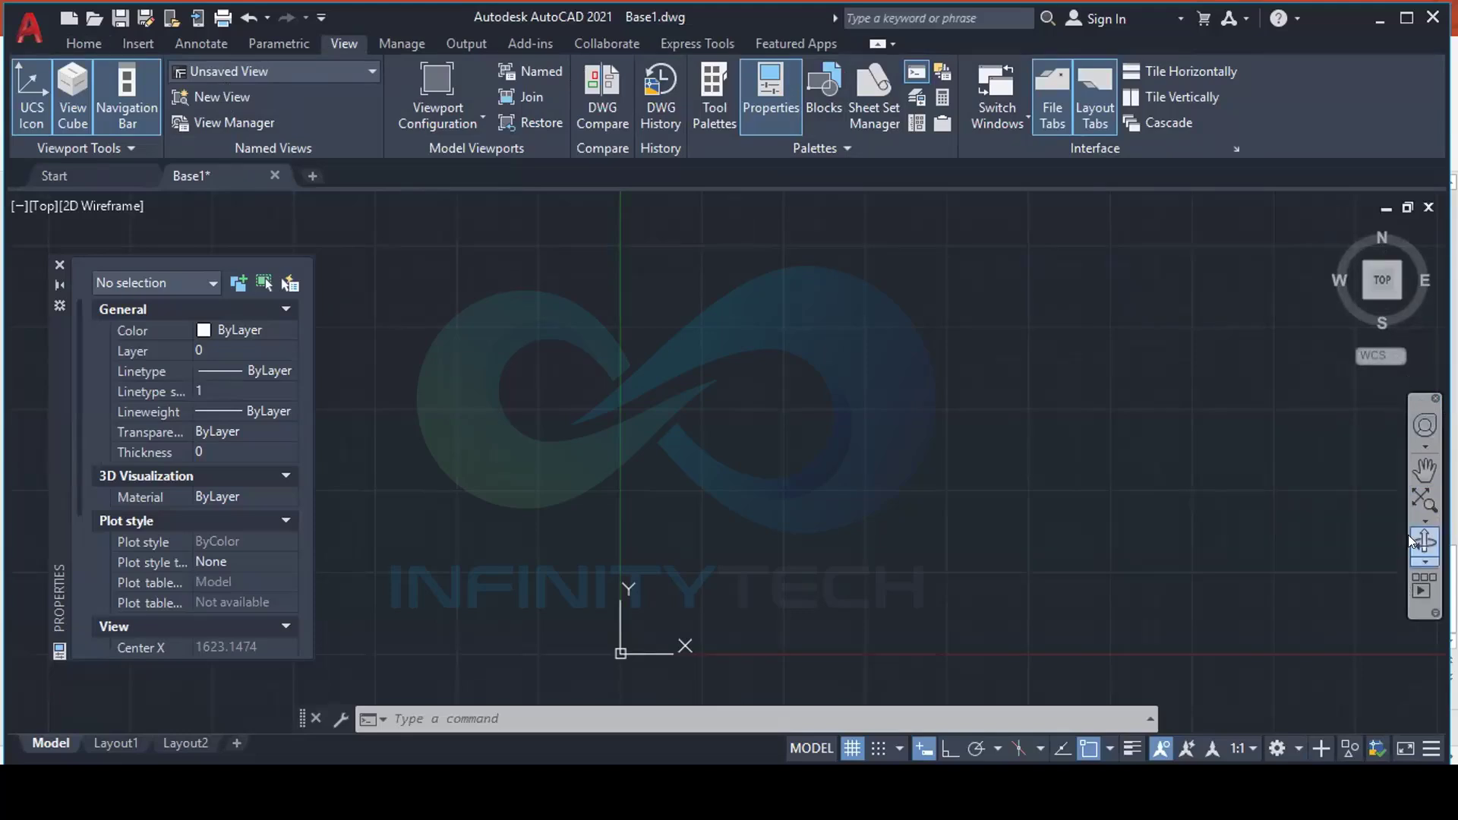
{"action": "left_click", "coordinate": [1424, 449]}
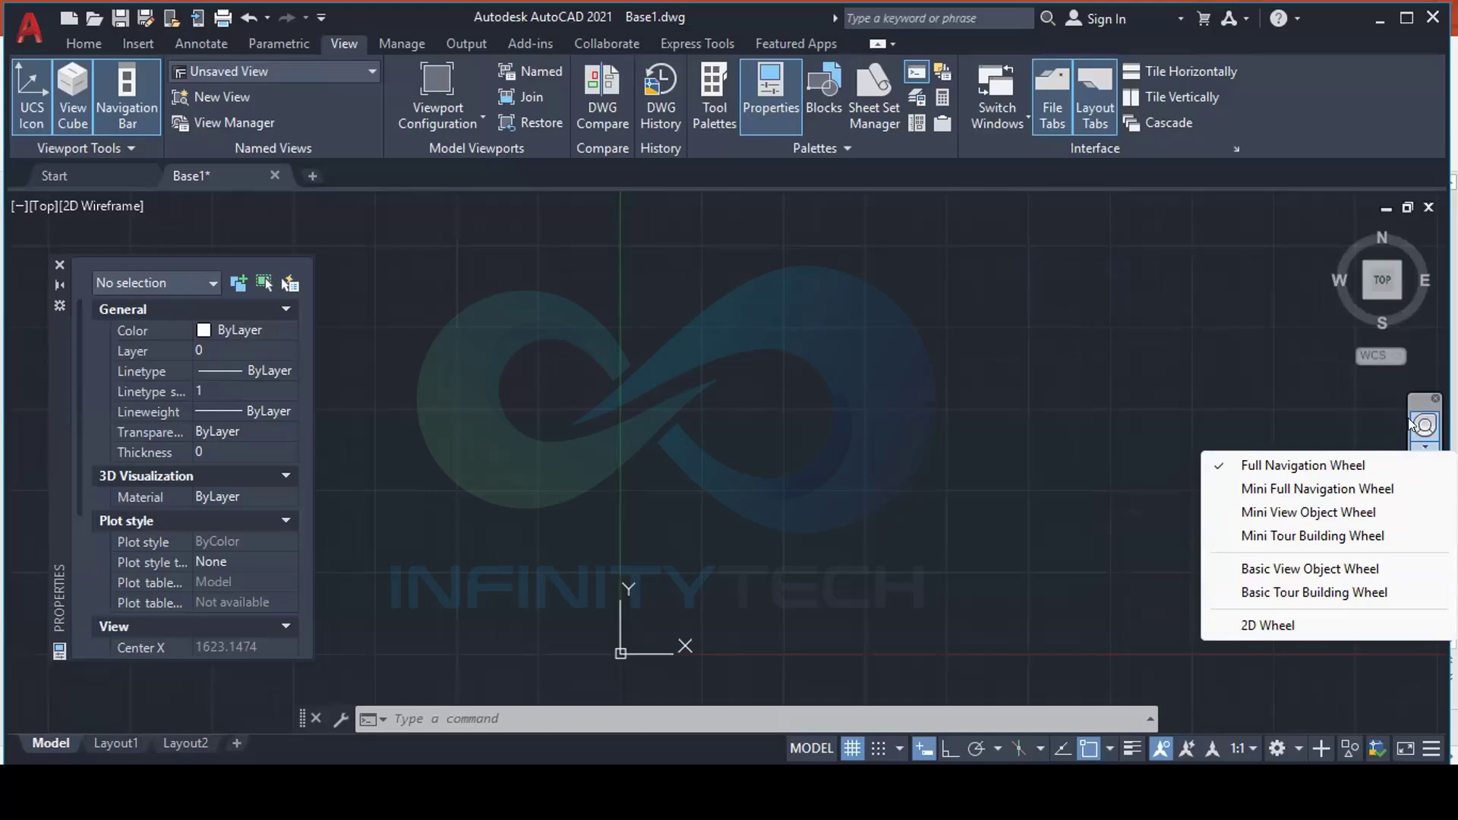
{"action": "left_click", "coordinate": [1323, 410]}
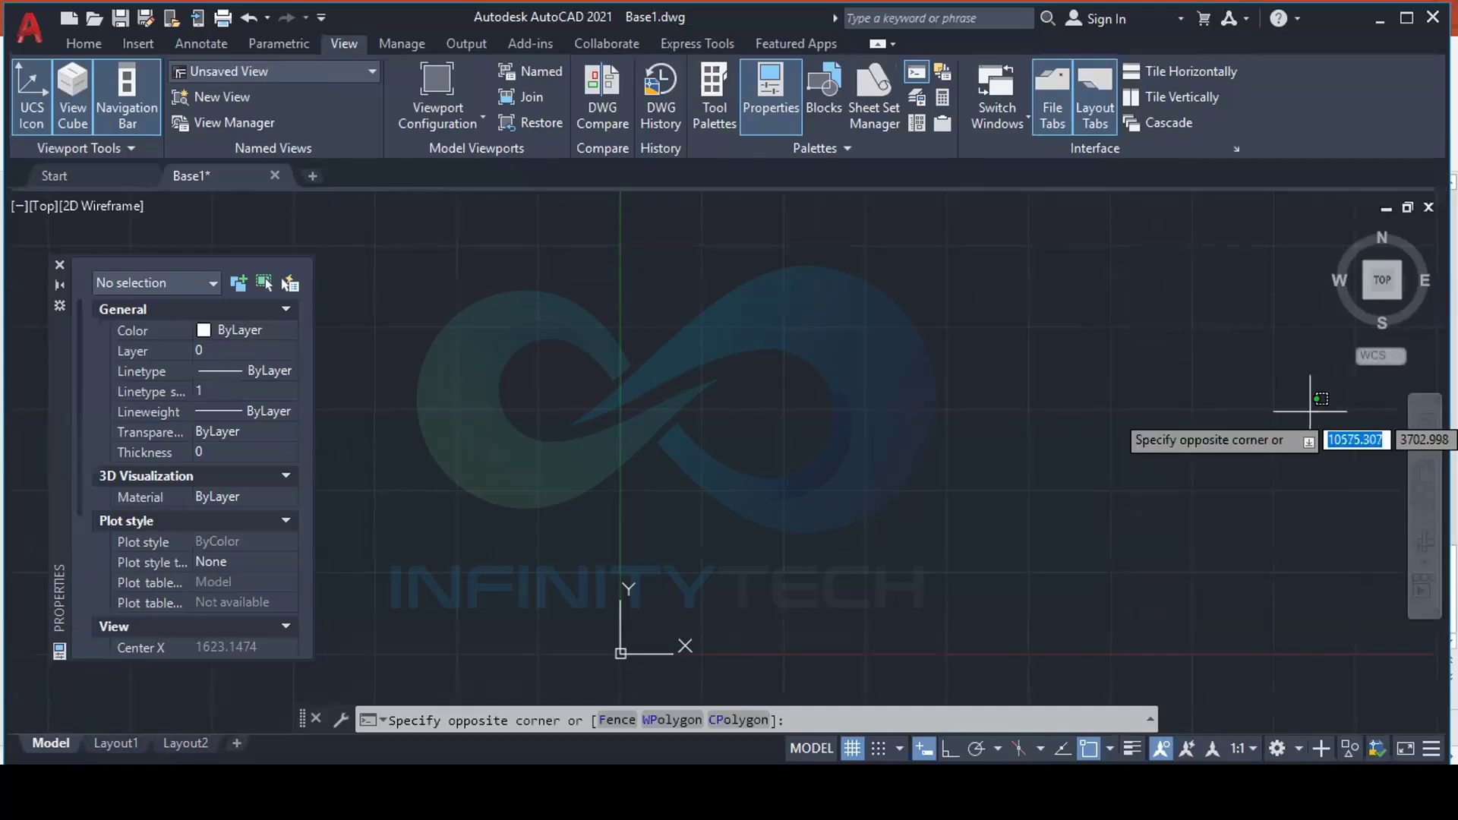
{"action": "left_click", "coordinate": [1300, 413]}
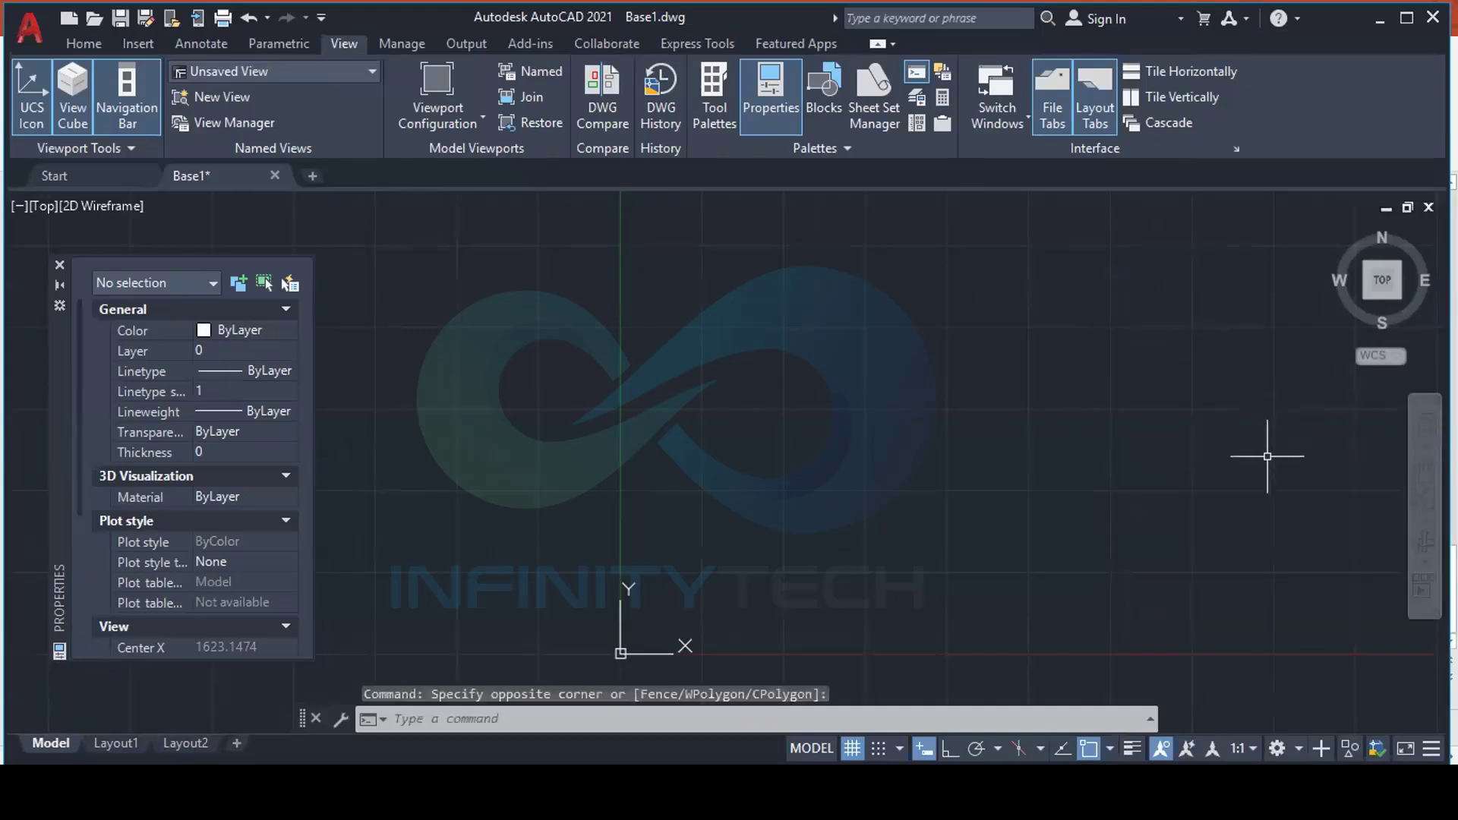
Pan the empty drawing in several directions to demonstrate the Pan tool, and exit the command
{"action": "left_click", "coordinate": [1423, 469]}
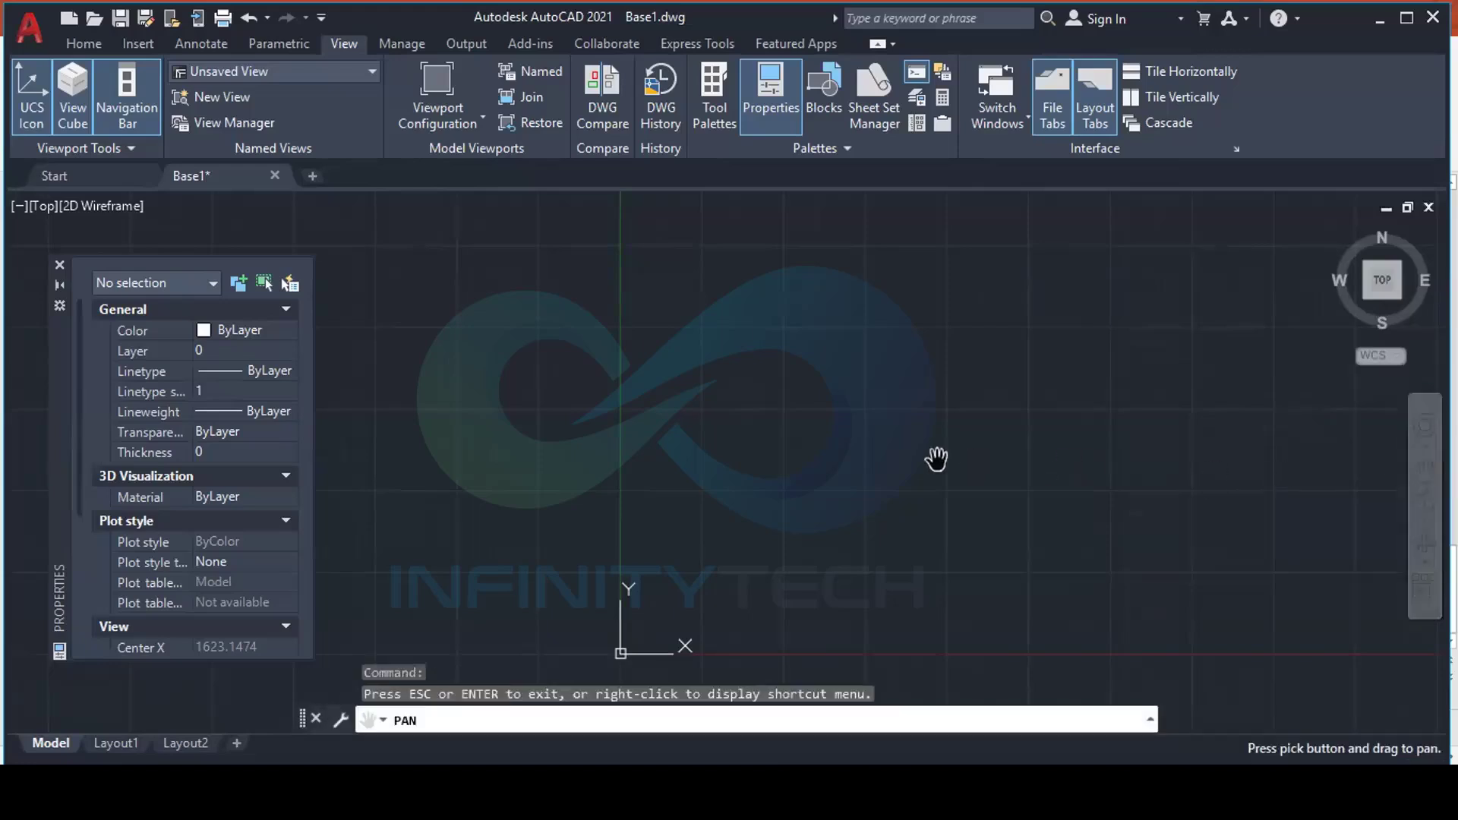
{"action": "mouse_move", "coordinate": [936, 458]}
{"action": "left_mouse_down"}
{"action": "mouse_move", "coordinate": [915, 465]}
{"action": "mouse_move", "coordinate": [826, 420]}
{"action": "mouse_move", "coordinate": [695, 505]}
{"action": "left_mouse_up"}
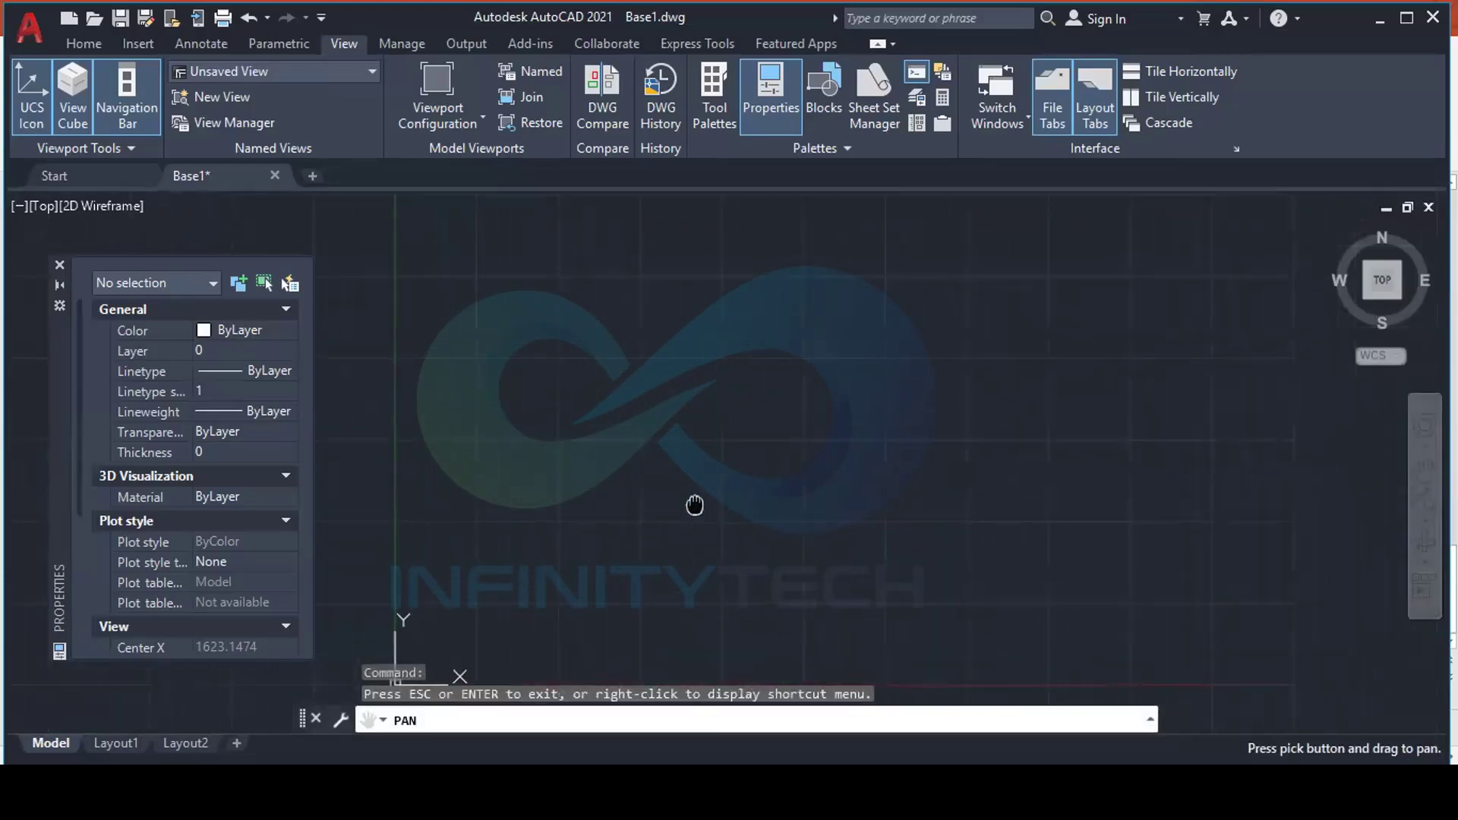
{"action": "mouse_move", "coordinate": [713, 378]}
{"action": "left_mouse_down"}
{"action": "mouse_move", "coordinate": [772, 479]}
{"action": "mouse_move", "coordinate": [845, 483]}
{"action": "mouse_move", "coordinate": [798, 420]}
{"action": "mouse_move", "coordinate": [745, 293]}
{"action": "left_mouse_up"}
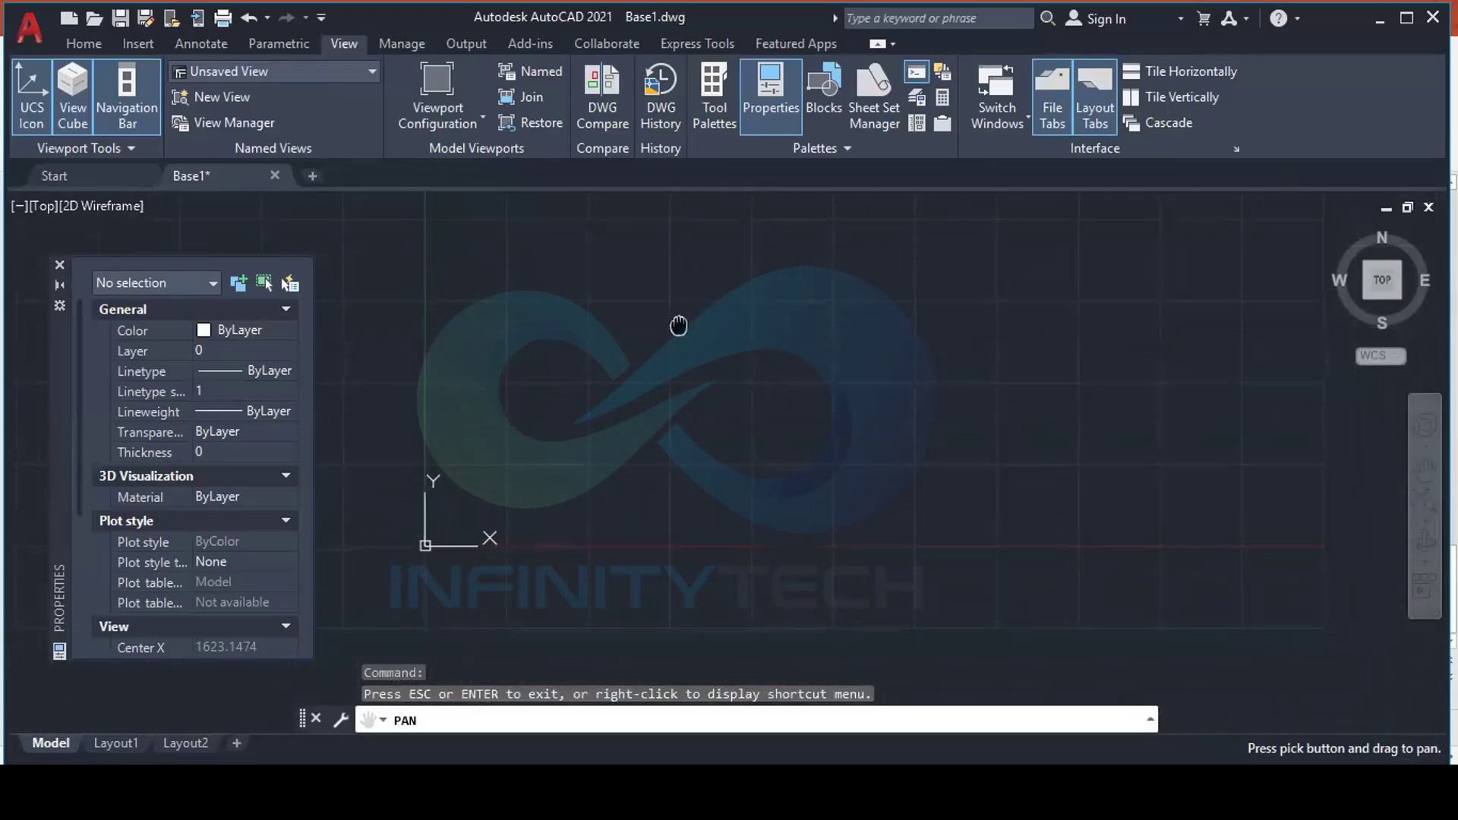
{"action": "left_click_drag", "start_coordinate": [678, 326], "coordinate": [772, 367]}
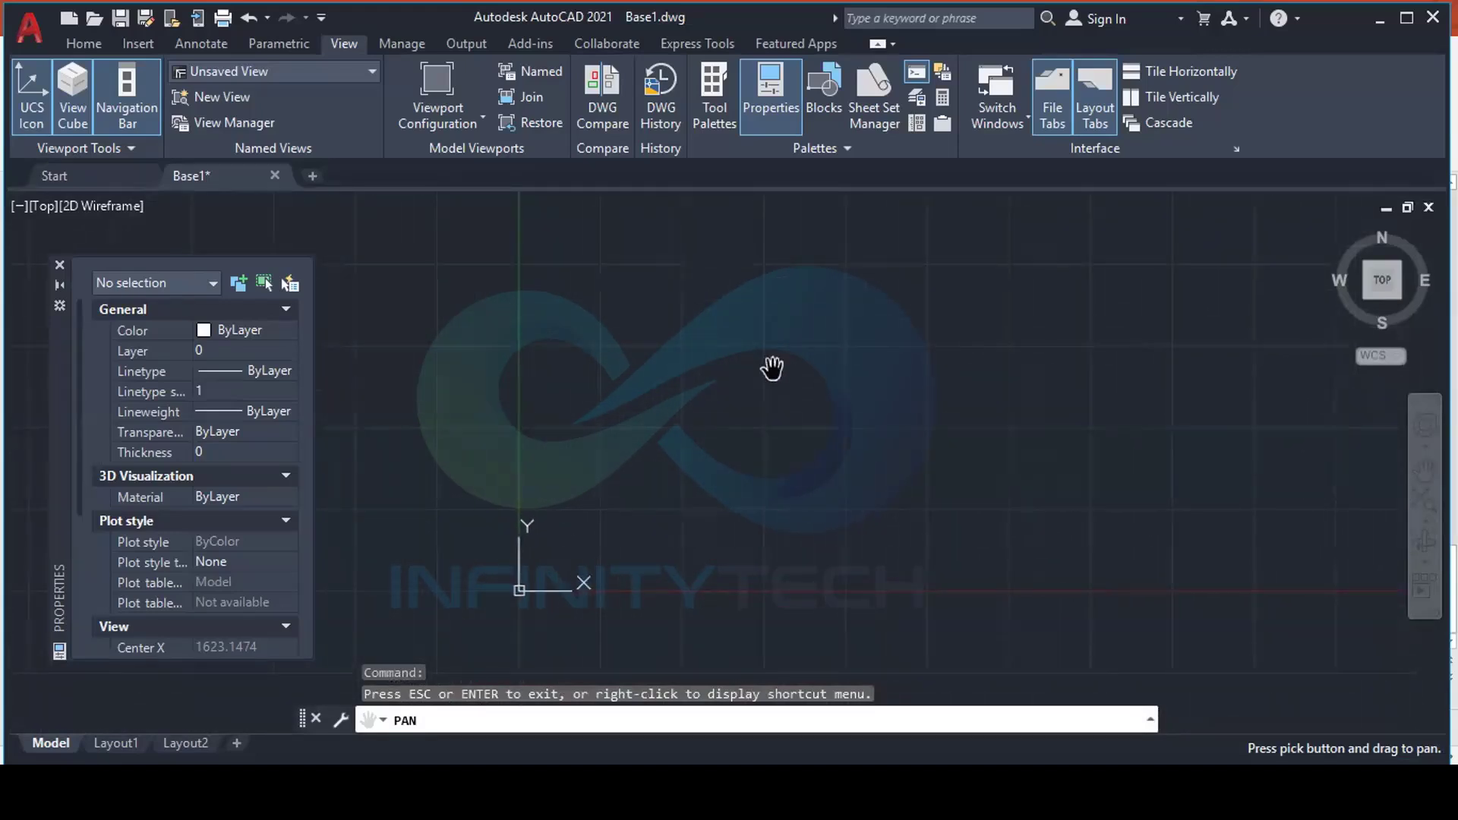
{"action": "key", "text": "Escape"}
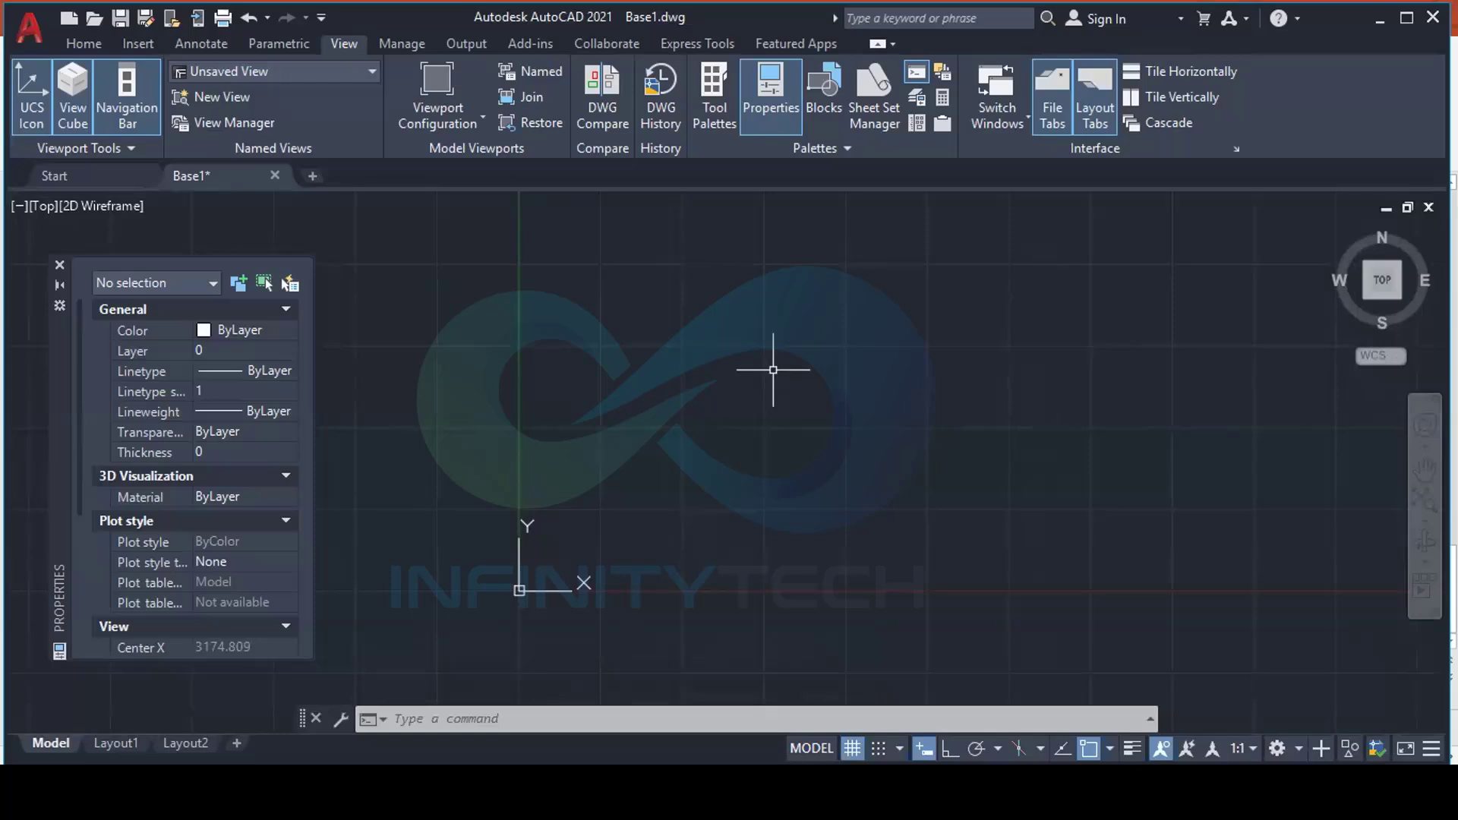
Review the ribbon tools for Insert, Annotate, Parametric and View
{"action": "left_click", "coordinate": [611, 714]}
{"action": "left_click", "coordinate": [83, 44]}
{"action": "left_click", "coordinate": [138, 44]}
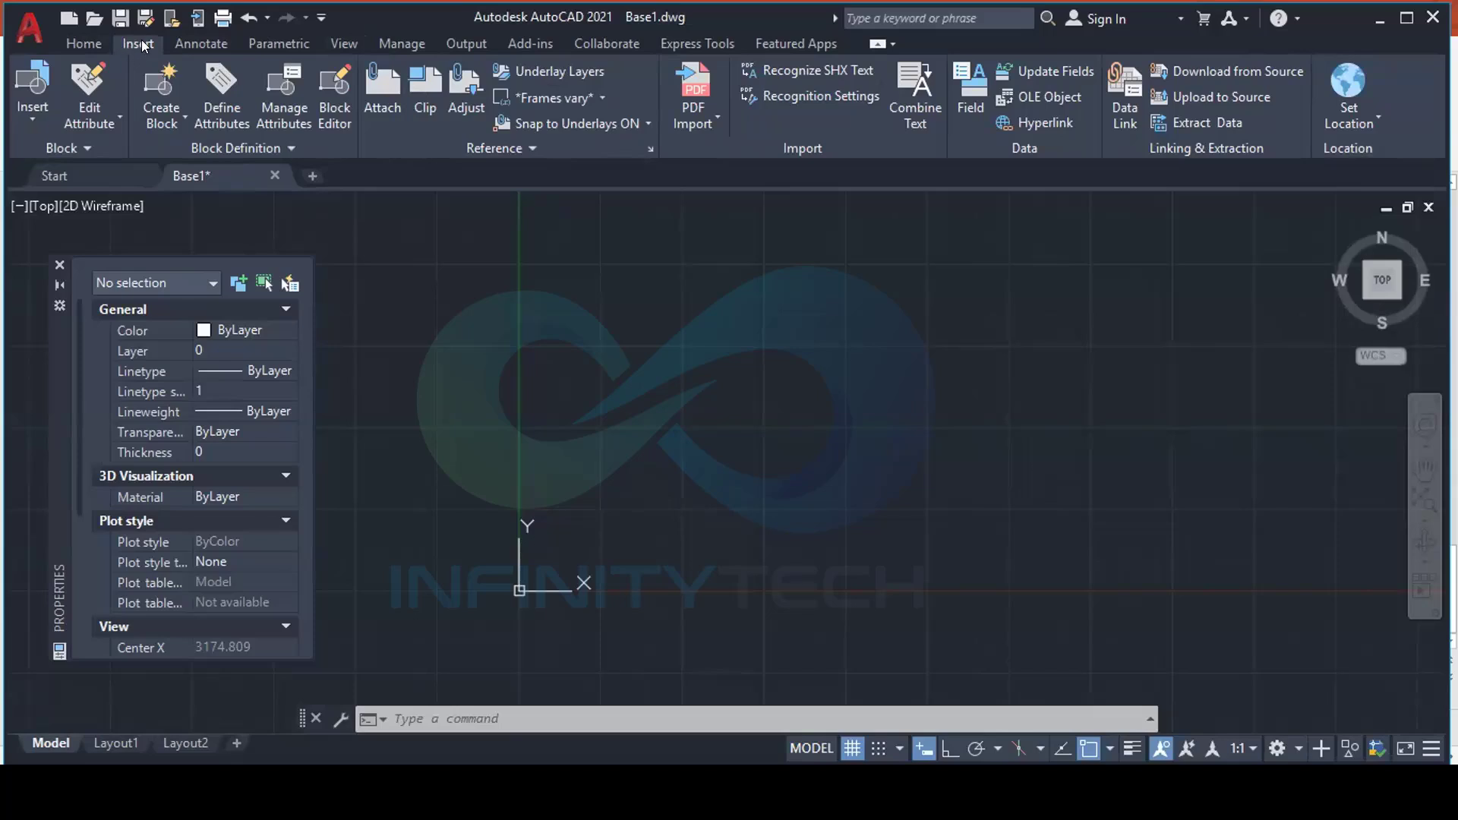
{"action": "left_click", "coordinate": [211, 46]}
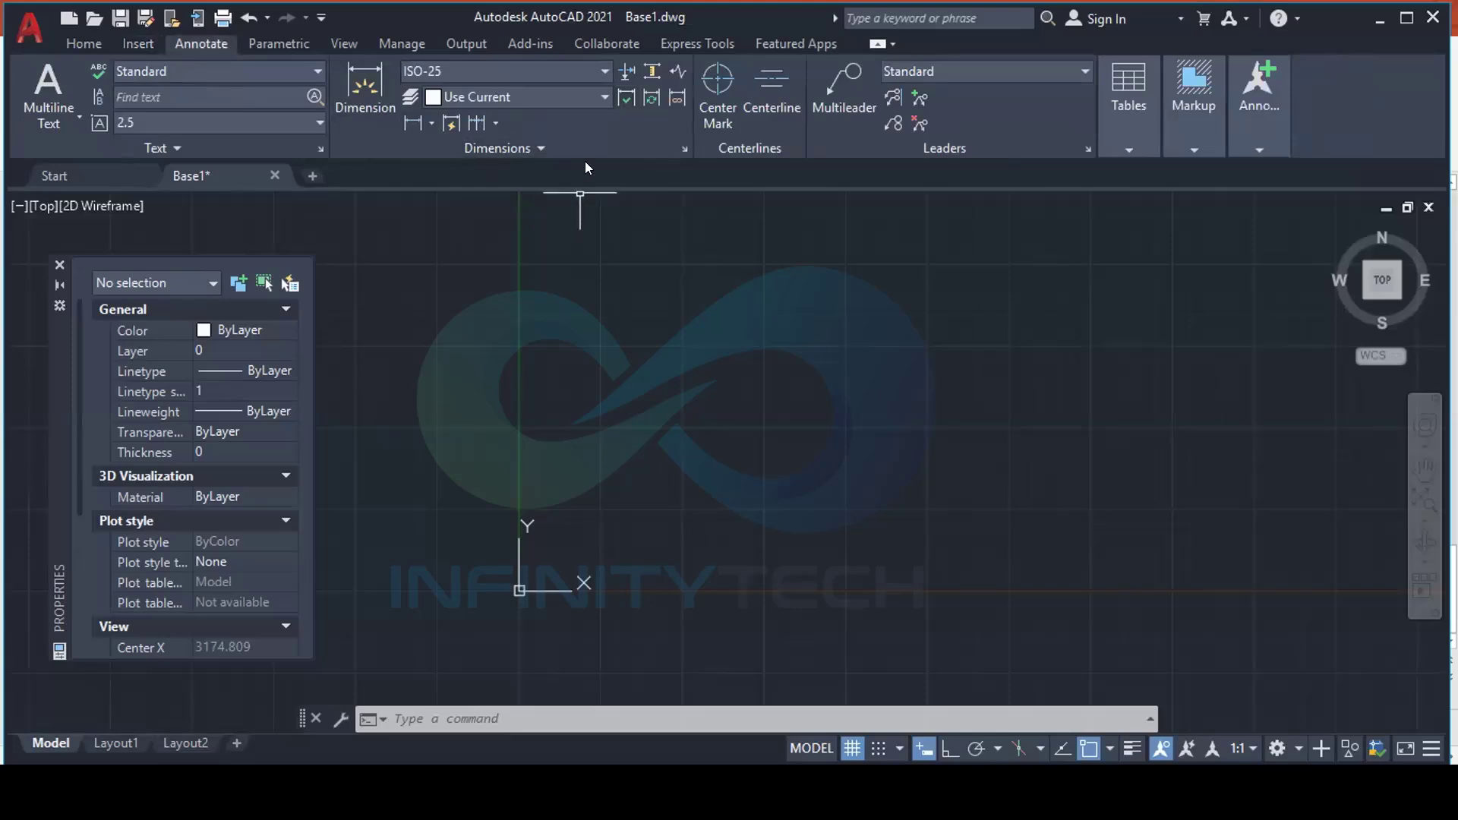
{"action": "left_click", "coordinate": [288, 42]}
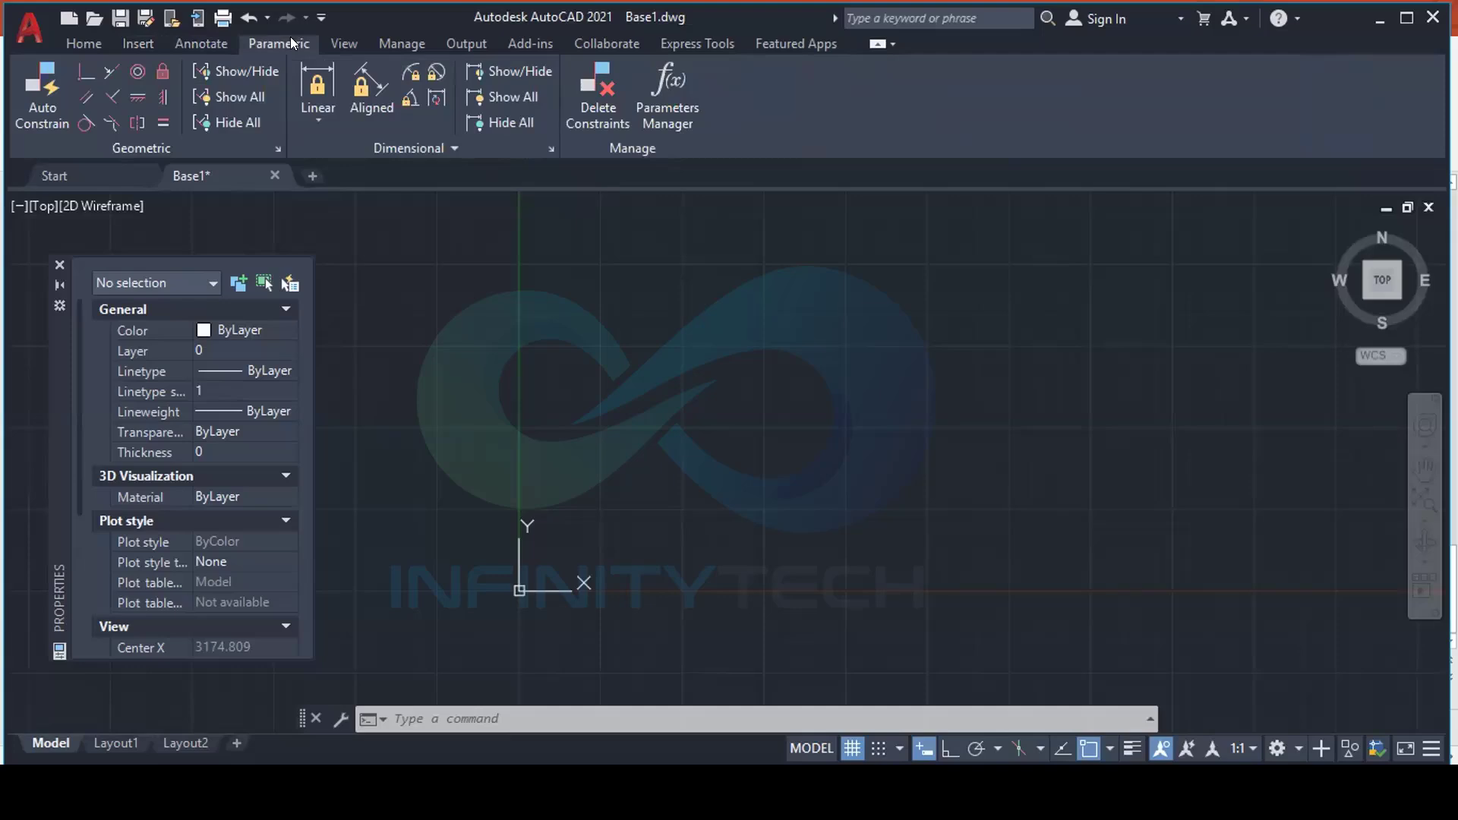
{"action": "left_click", "coordinate": [339, 43]}
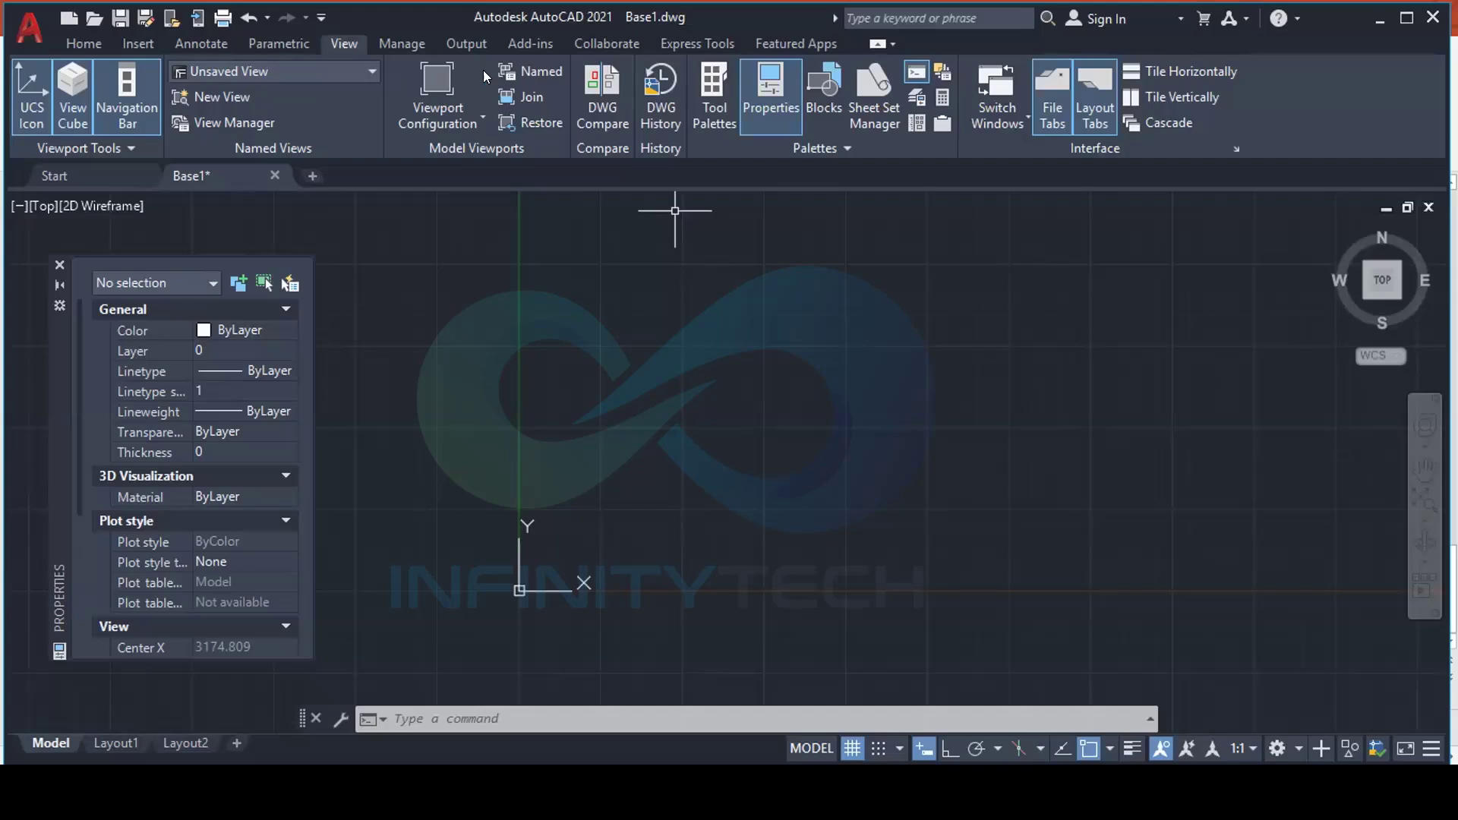
Review the Manage, Output, Add-ins, Collaborate and Express Tools ribbon commands, and return to the Home tools
{"action": "left_click", "coordinate": [416, 39]}
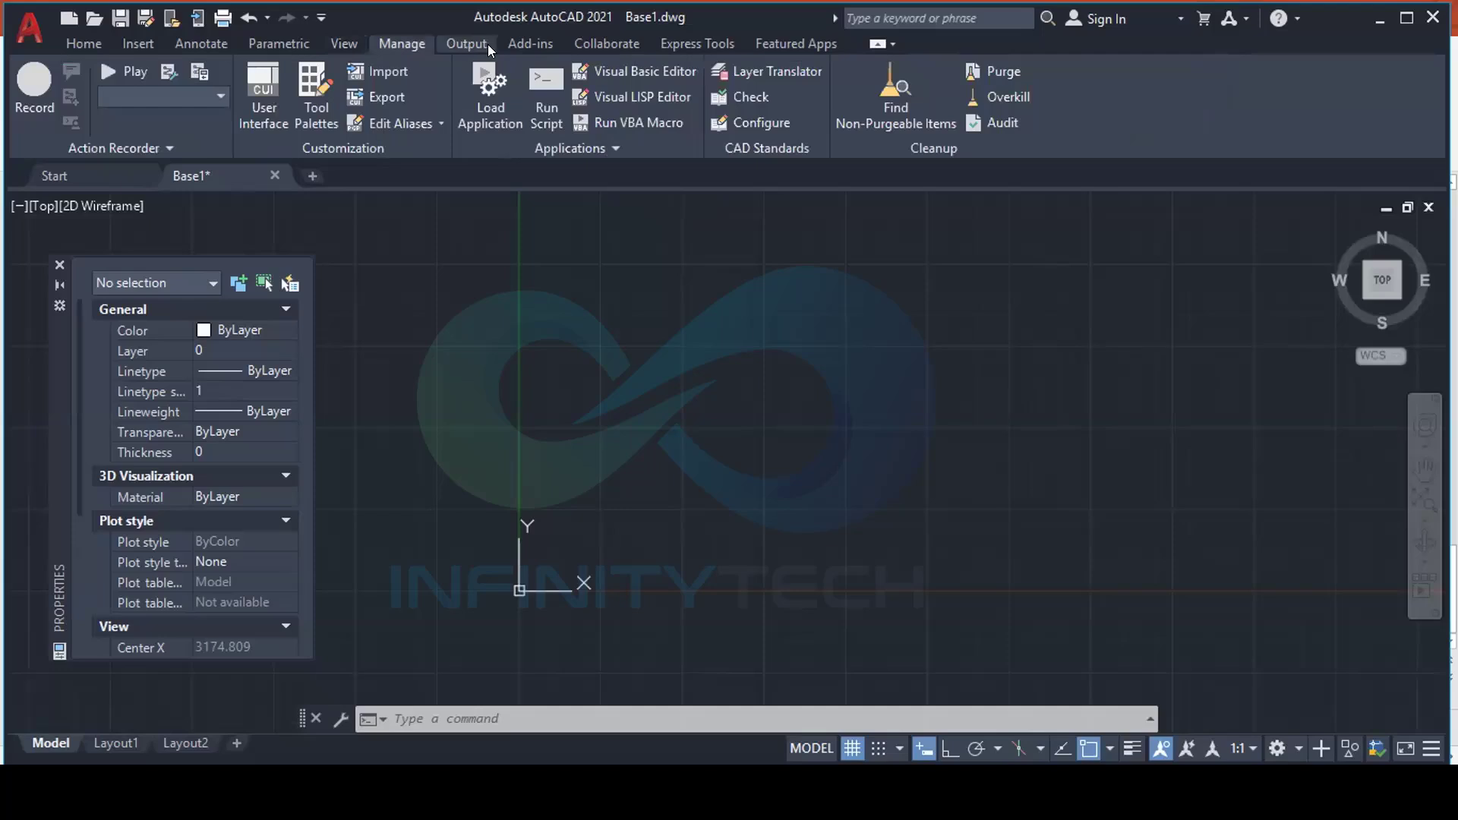
{"action": "left_click", "coordinate": [453, 44]}
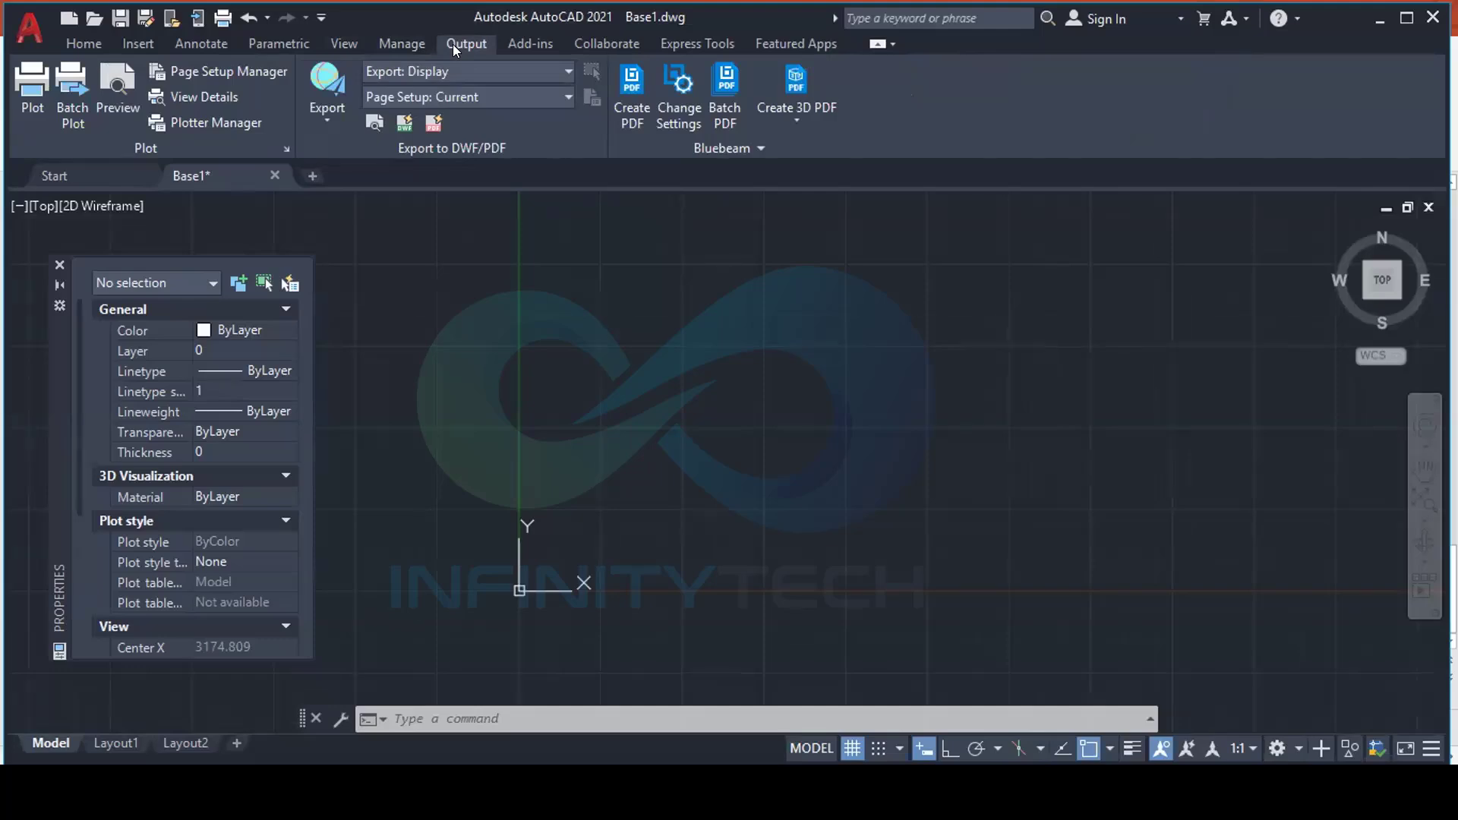
{"action": "left_click", "coordinate": [396, 43]}
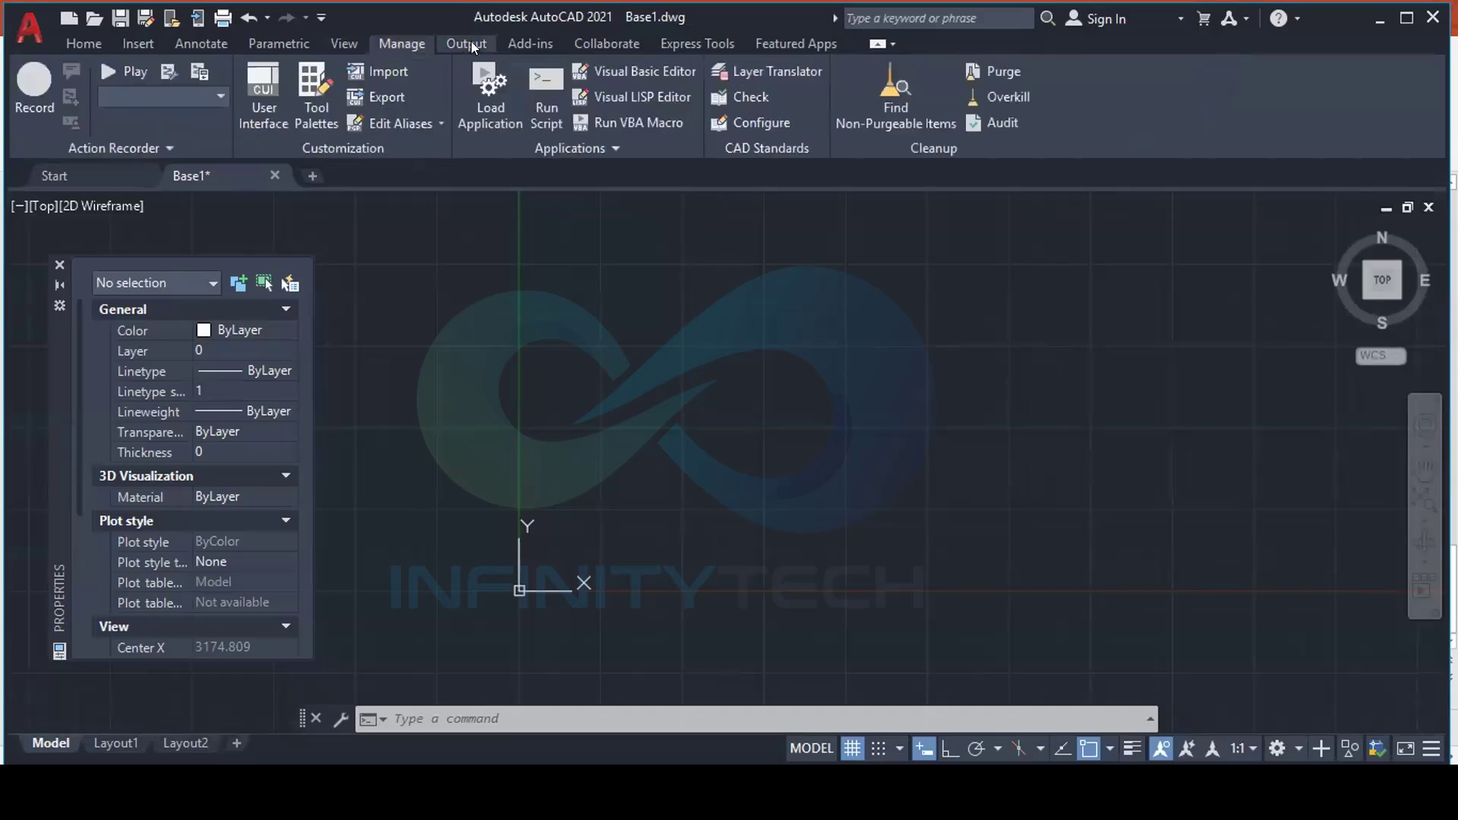
{"action": "left_click", "coordinate": [467, 43]}
{"action": "left_click", "coordinate": [530, 44]}
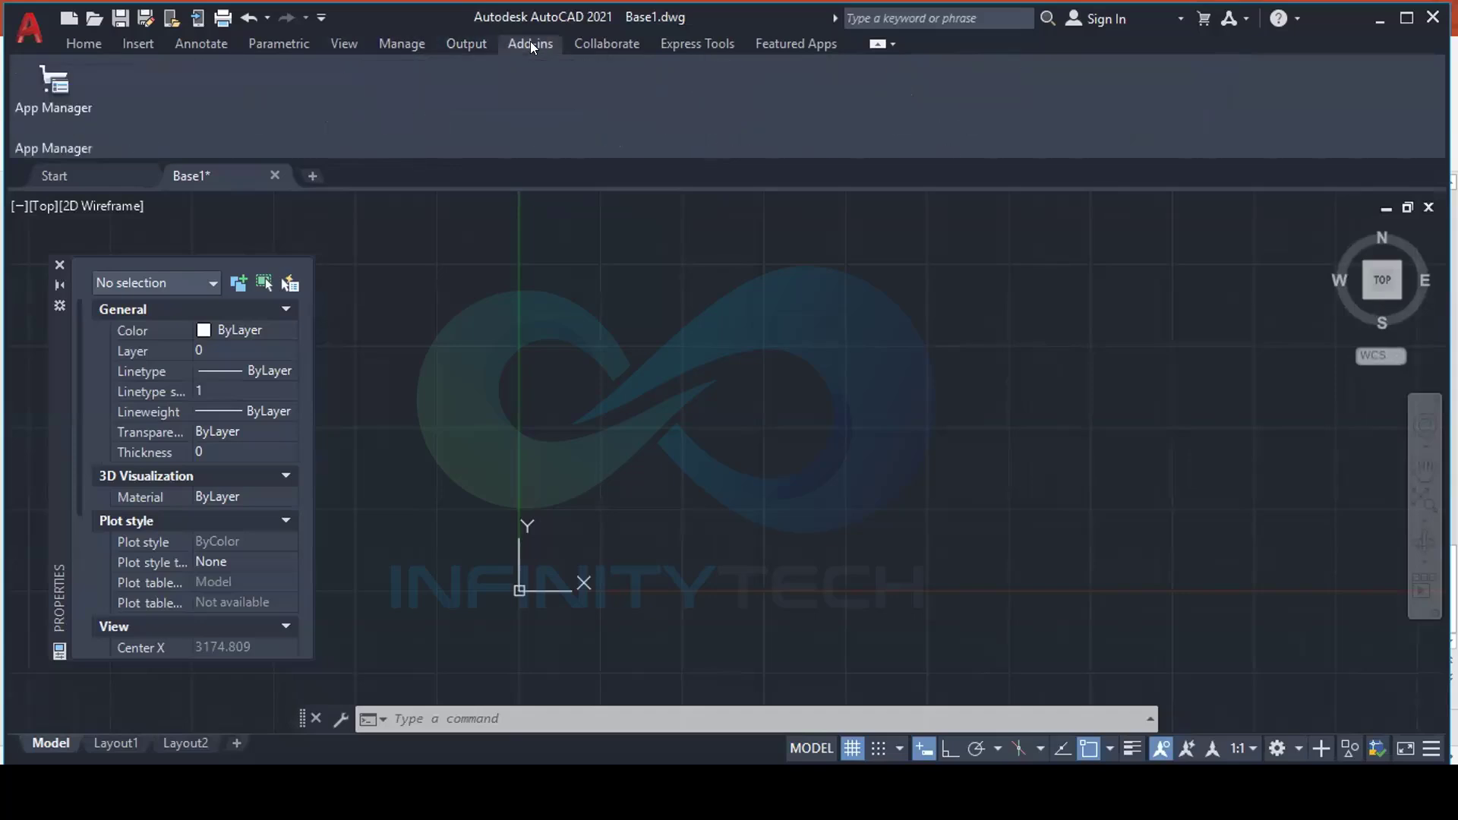
{"action": "left_click", "coordinate": [600, 42]}
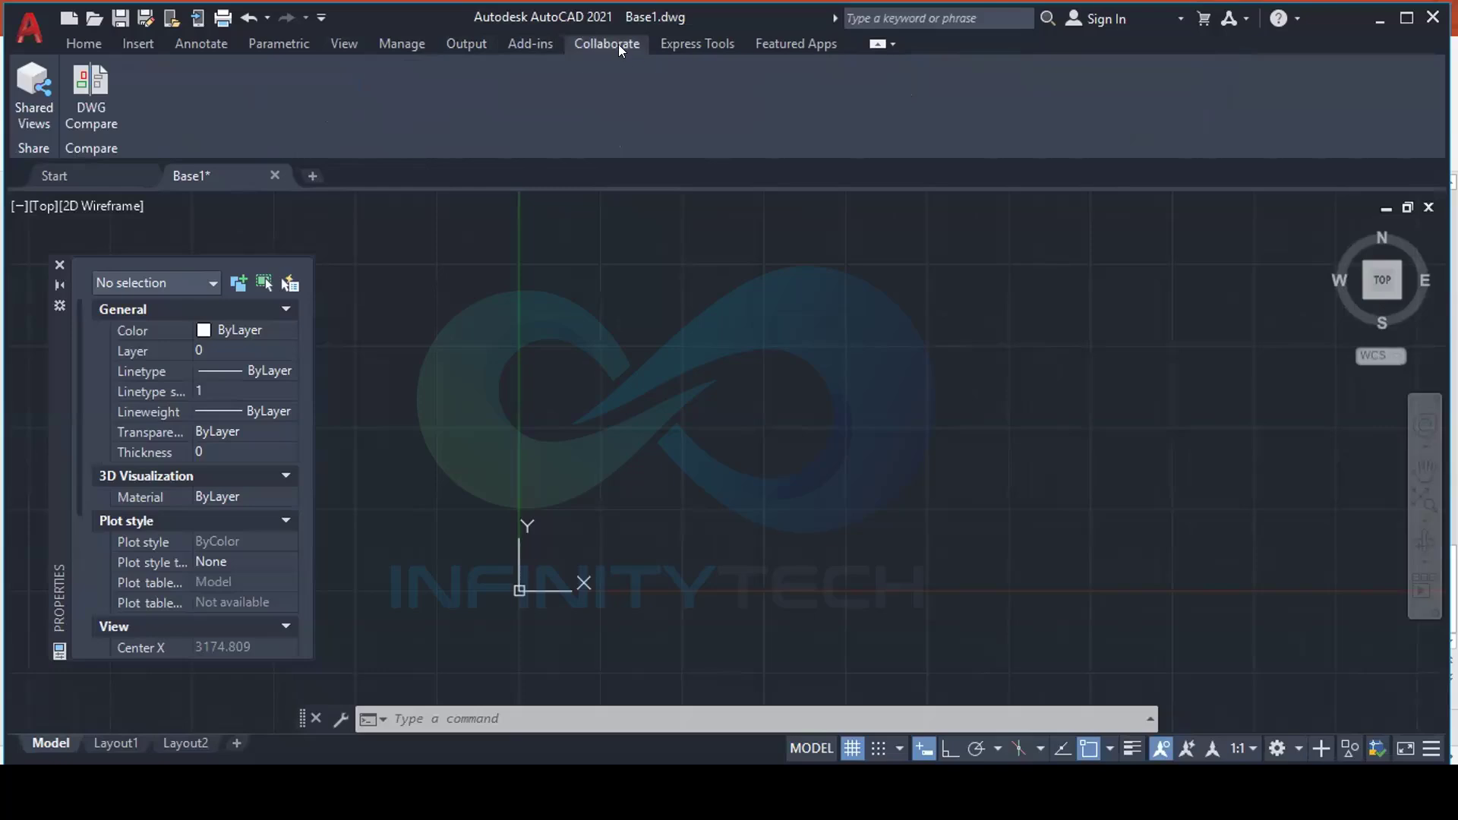
{"action": "left_click", "coordinate": [692, 43]}
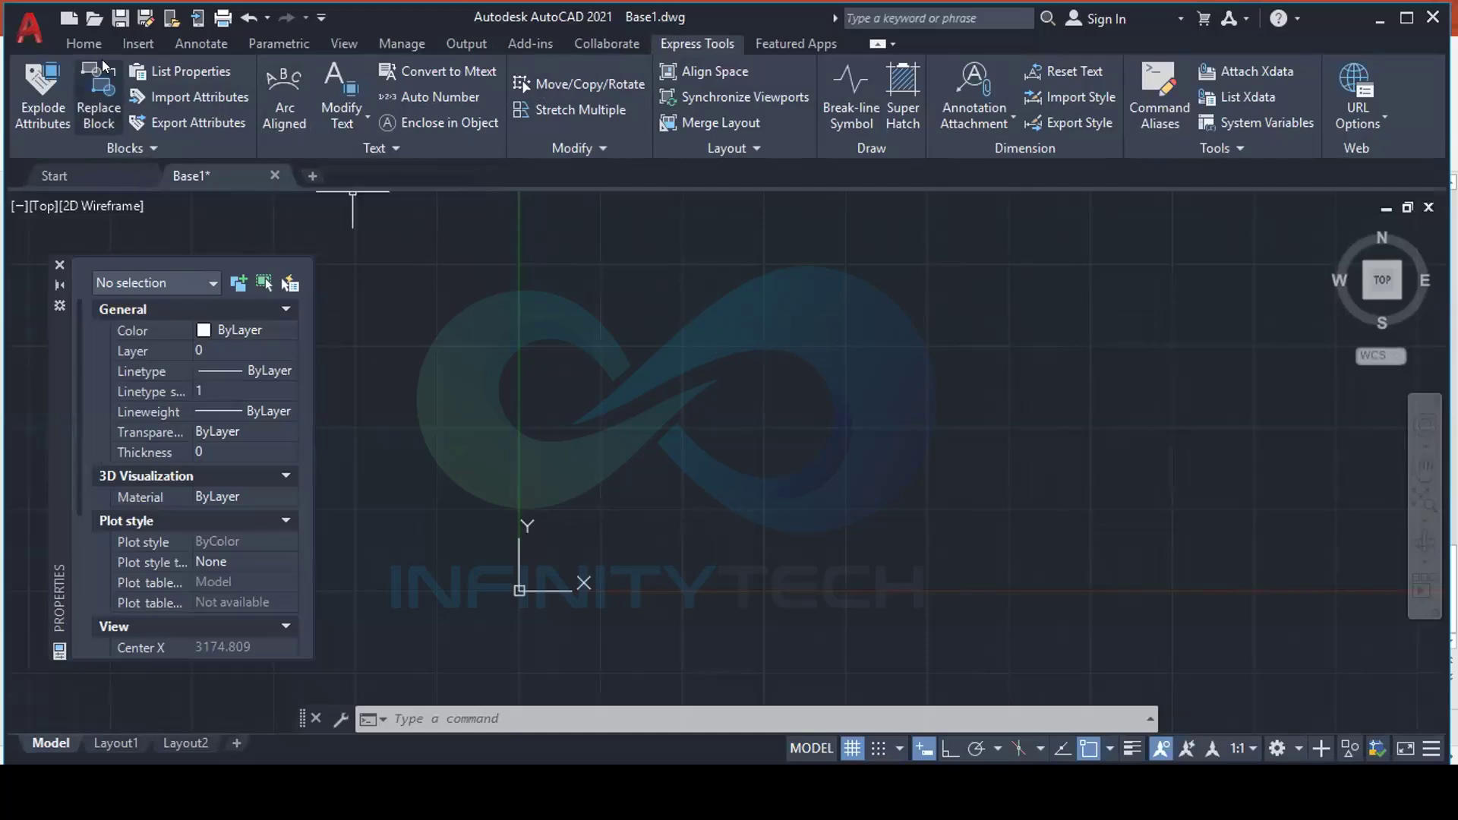
{"action": "left_click", "coordinate": [82, 43]}
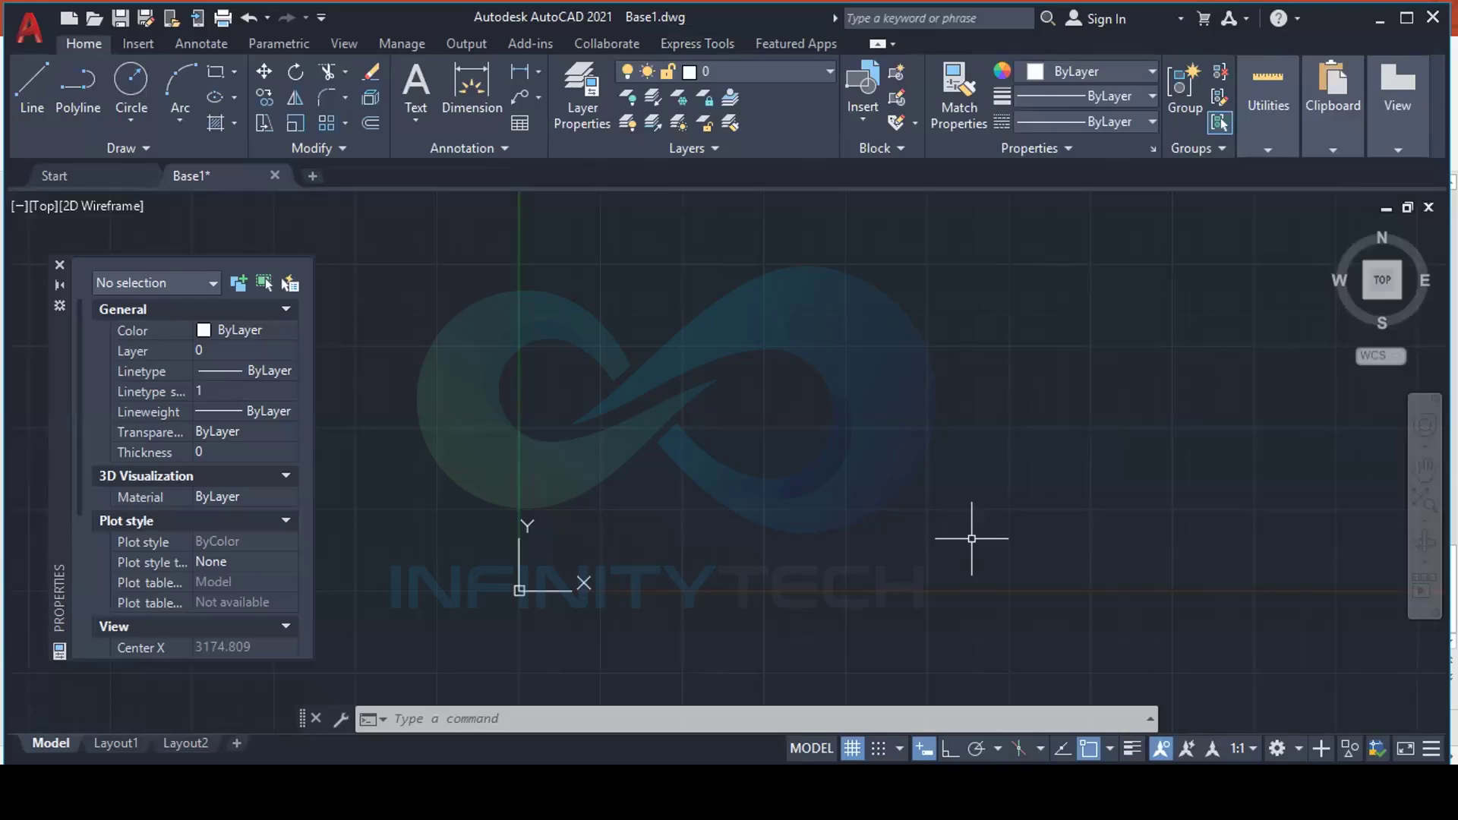
Examine the workspaces available in Workspace Settings and cancel the dialog without changes
{"action": "left_click", "coordinate": [1299, 748]}
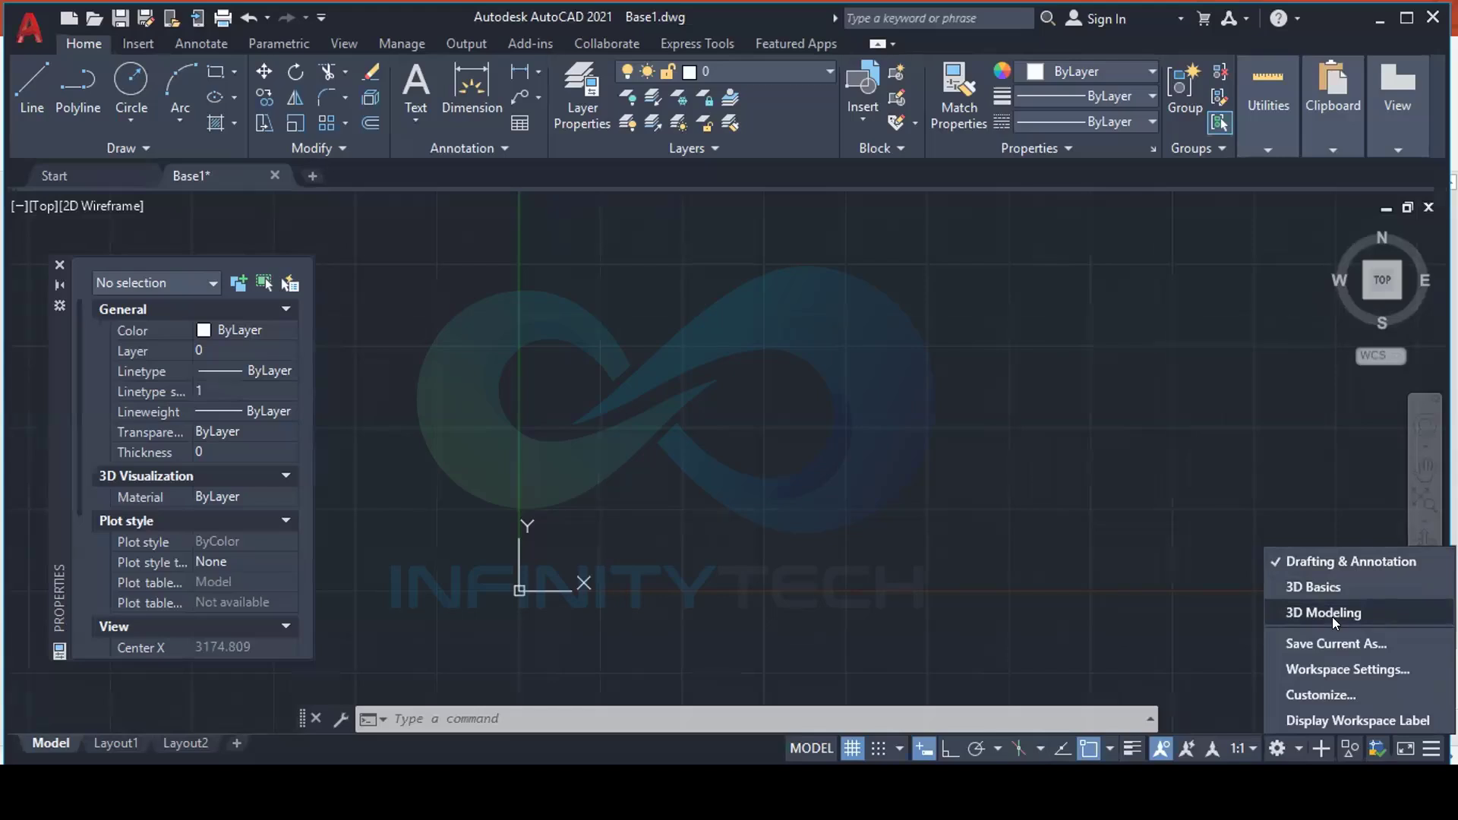
{"action": "left_click", "coordinate": [1319, 671]}
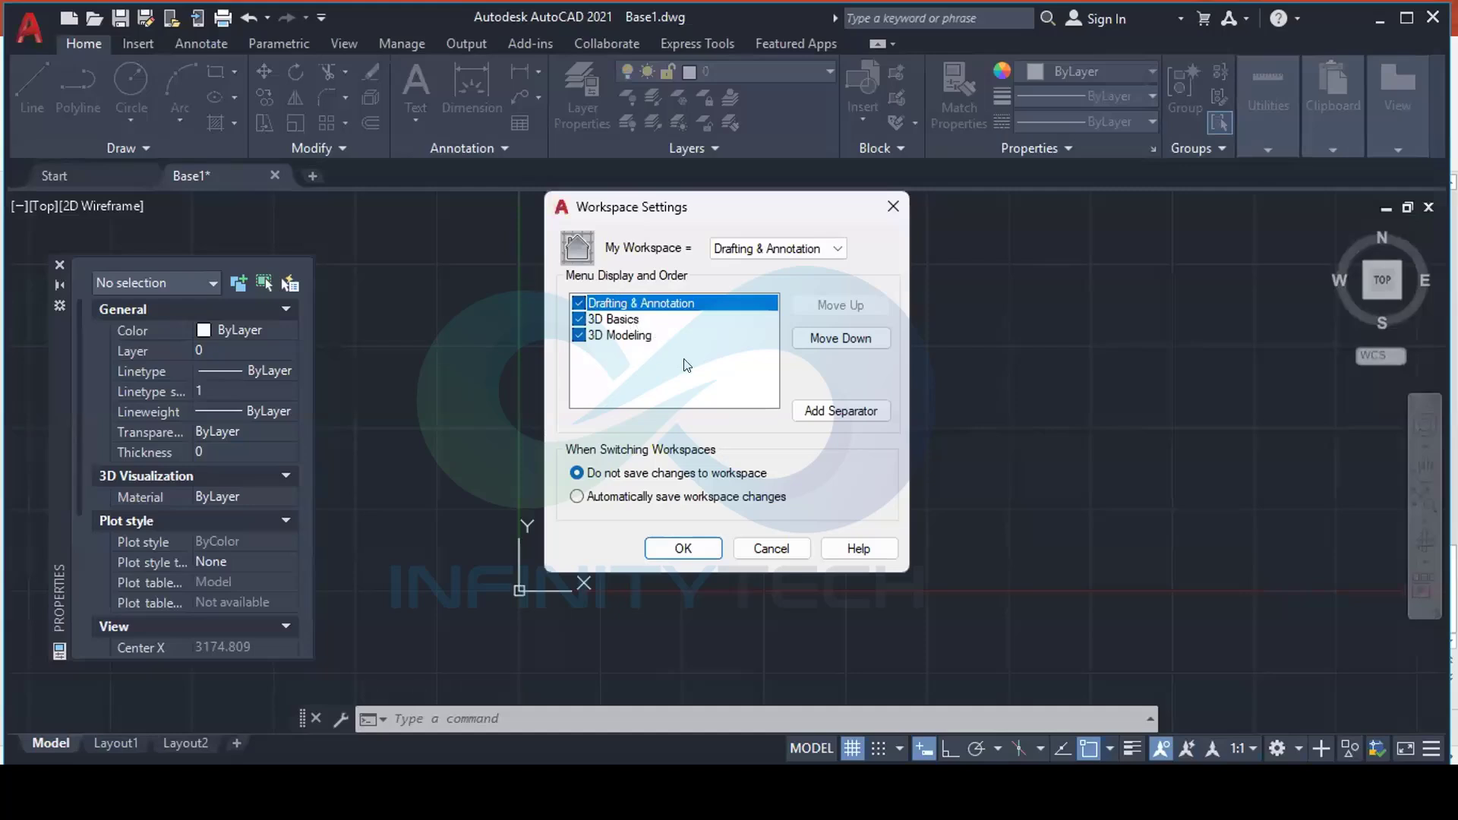
{"action": "left_click", "coordinate": [838, 246]}
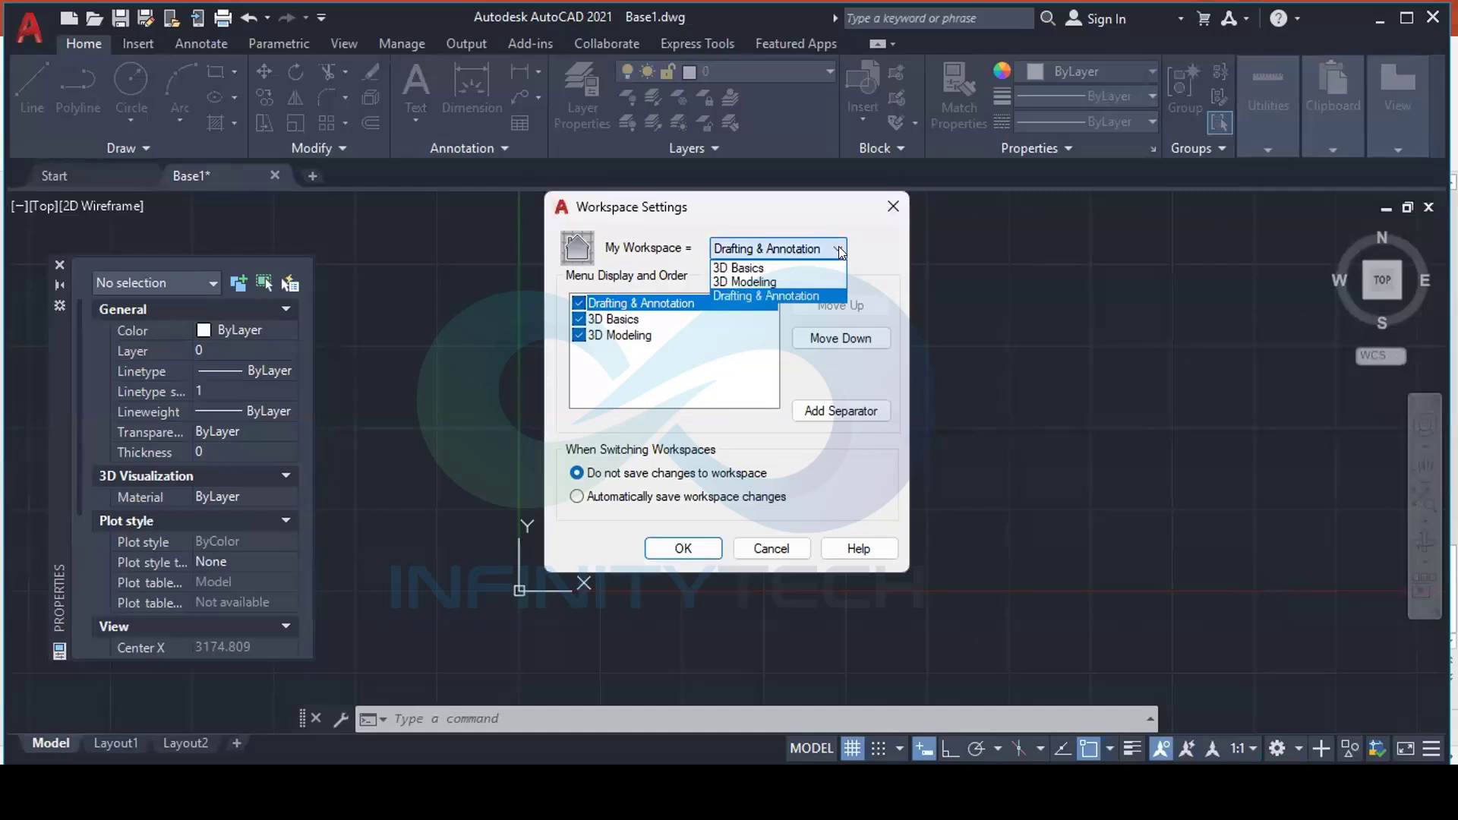
{"action": "left_click", "coordinate": [839, 246]}
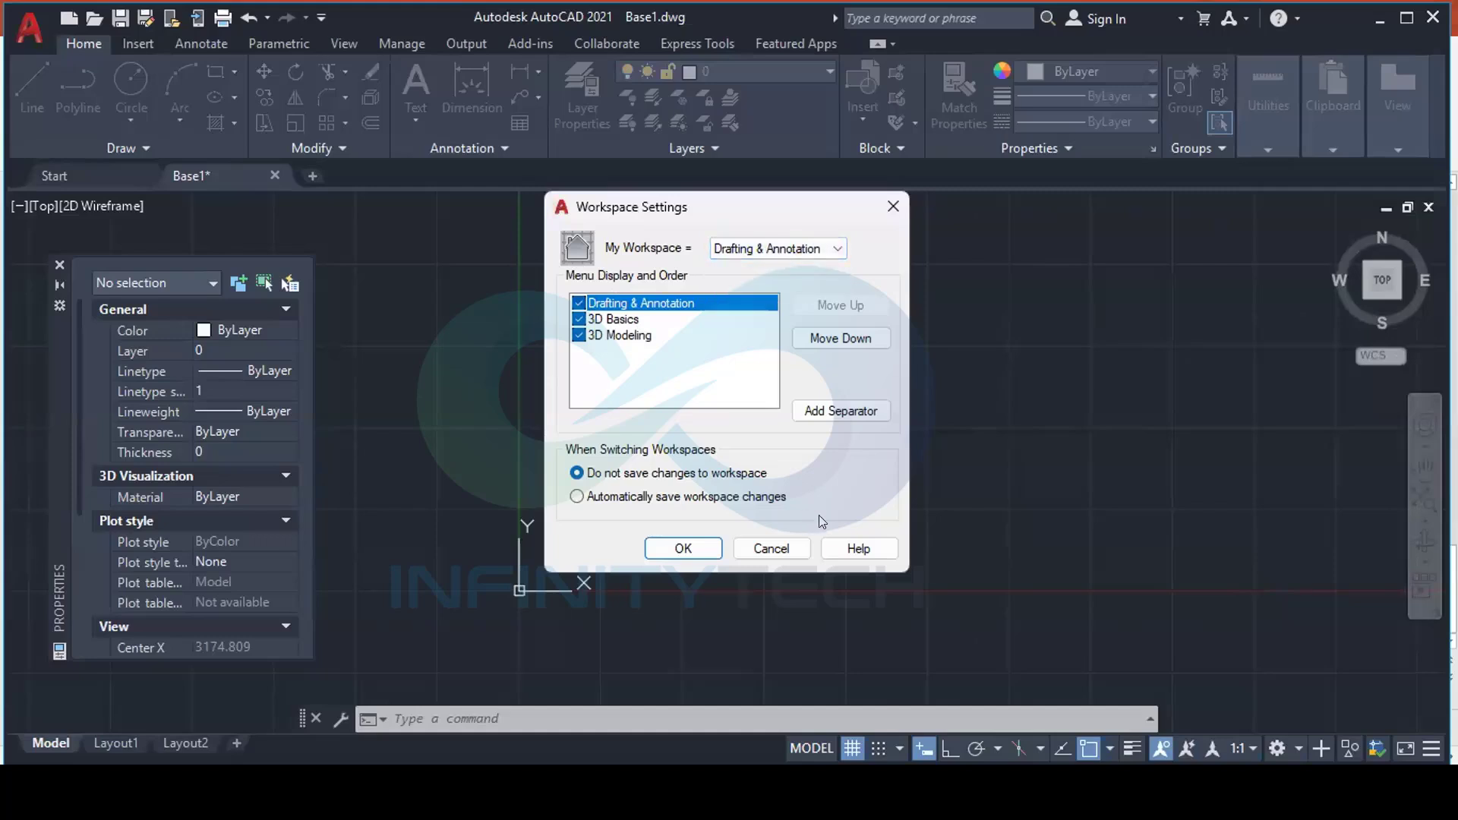
{"action": "left_click", "coordinate": [791, 551]}
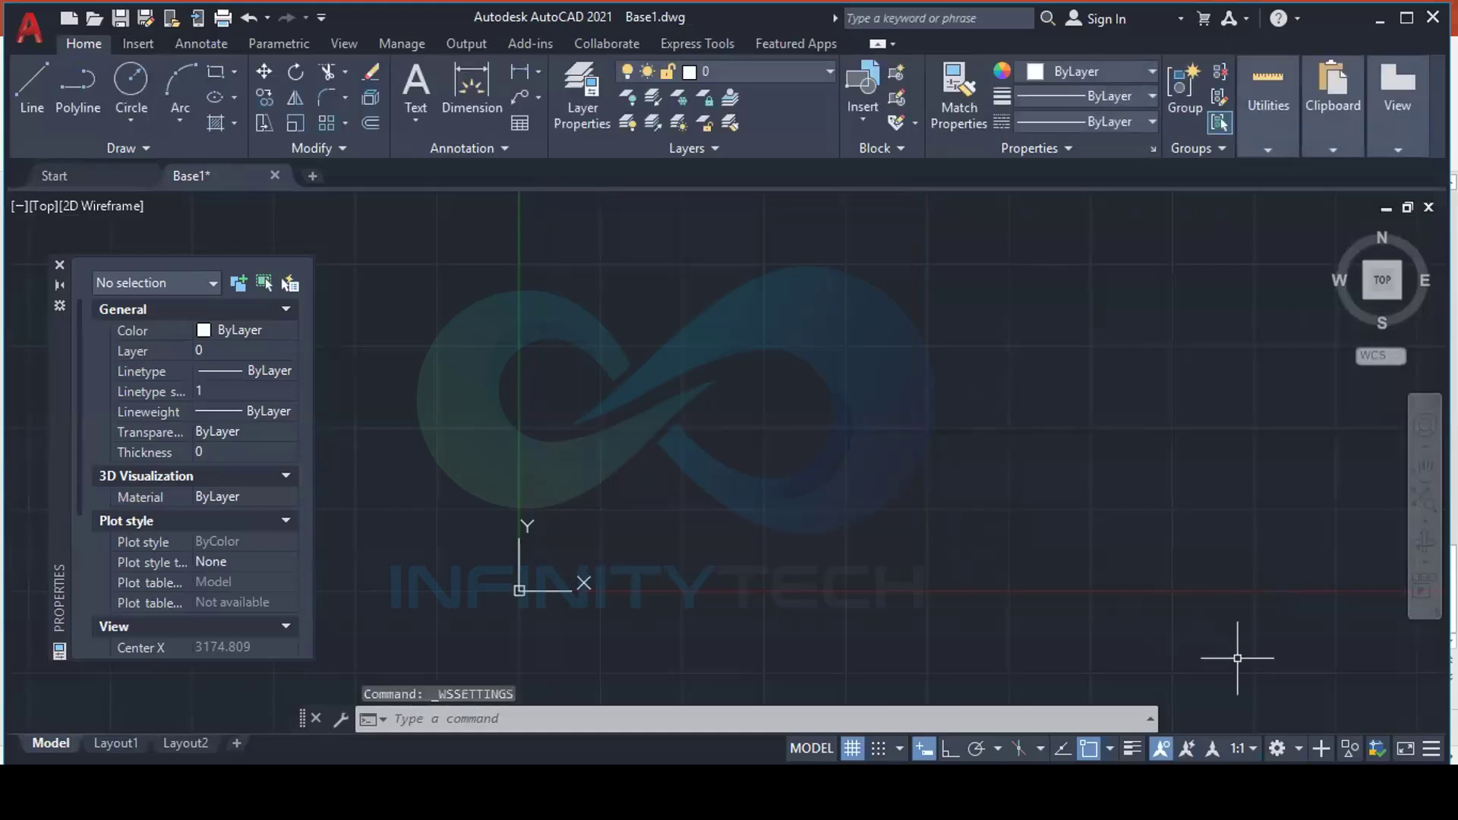
Switch the workspace to 3D Basics
{"action": "left_click", "coordinate": [1291, 752]}
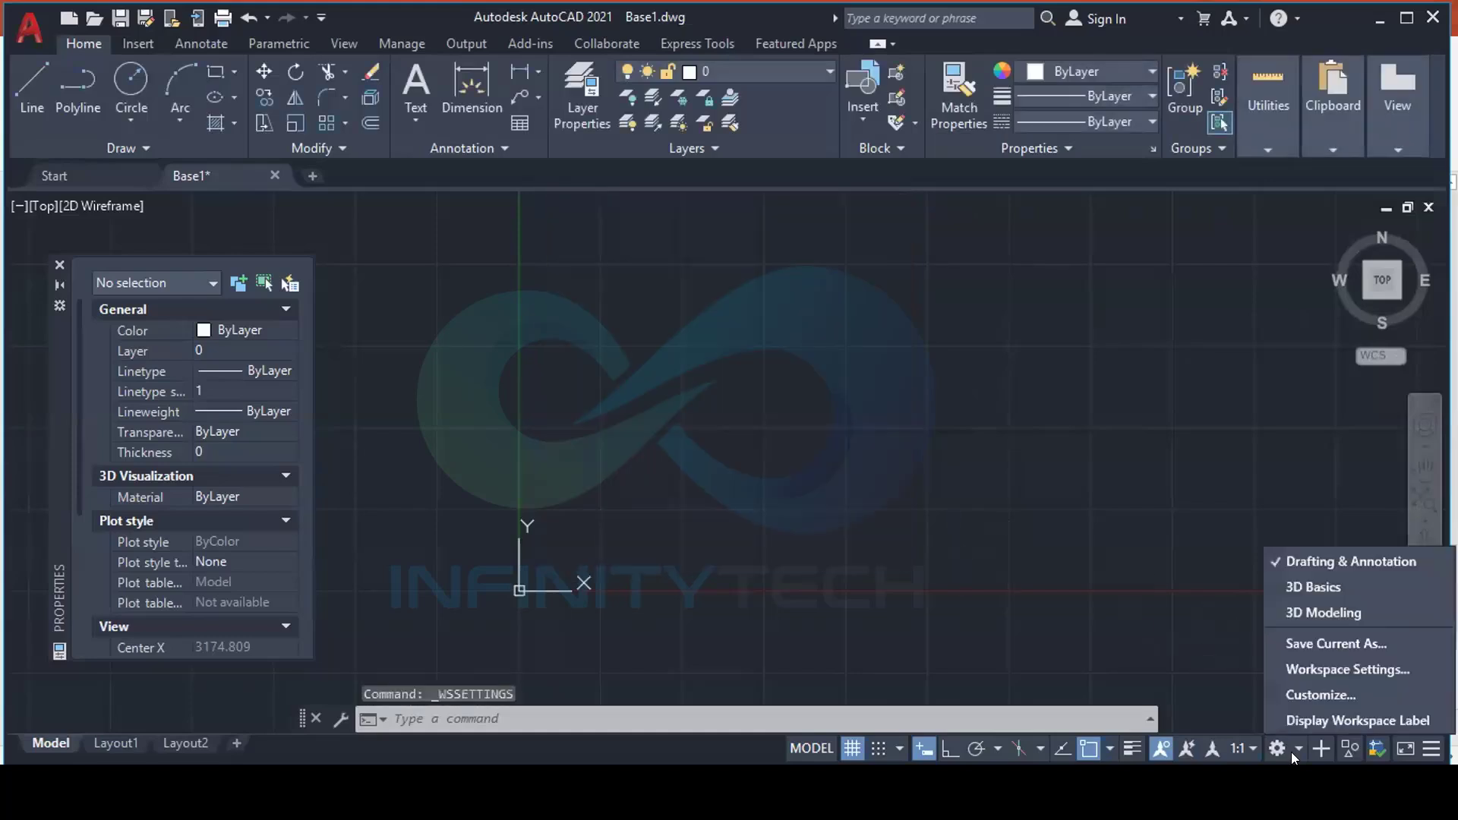
{"action": "left_click", "coordinate": [1323, 587]}
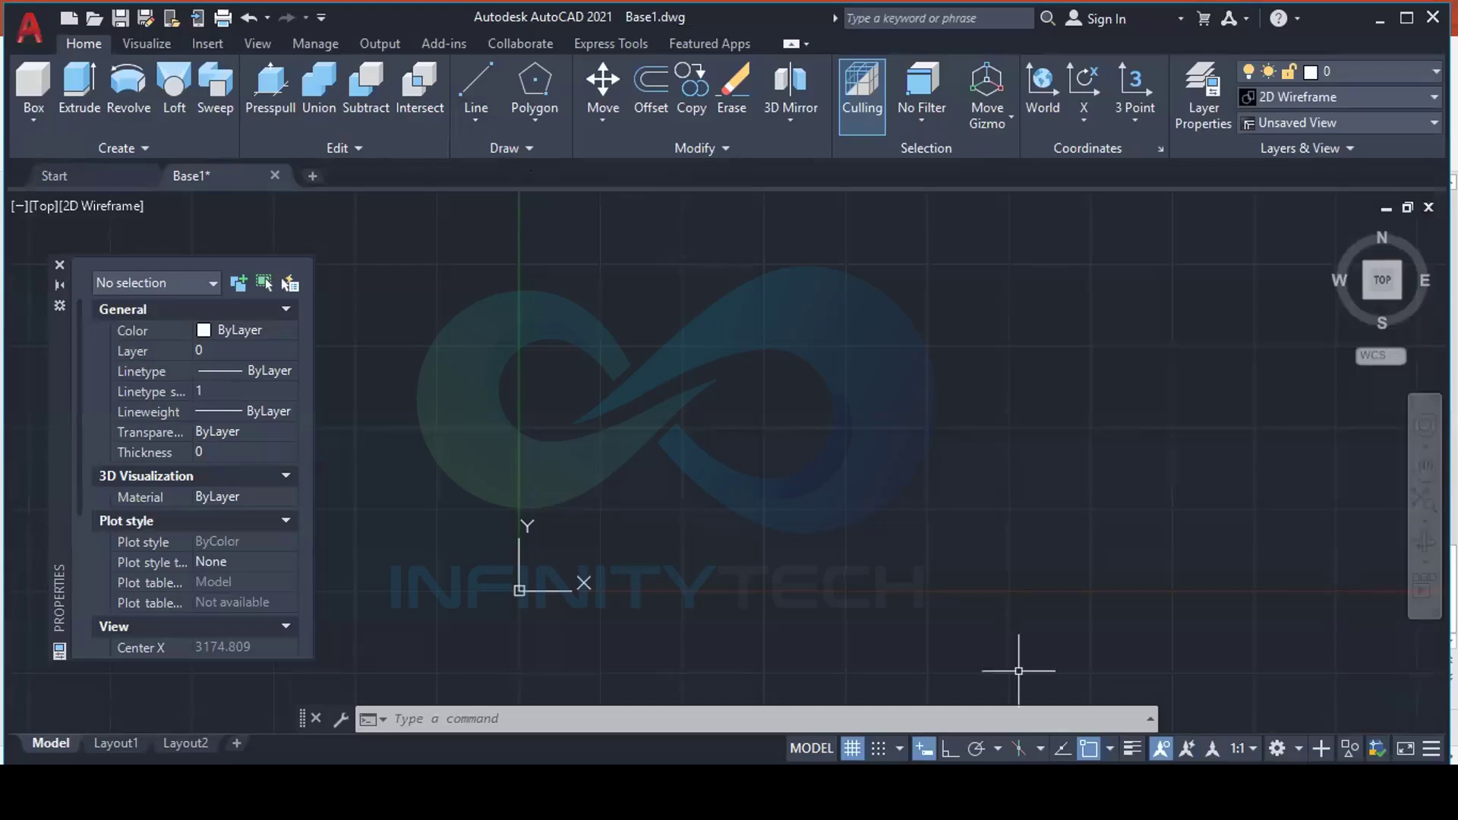
Switch the workspace to 3D Modeling, and return it to Drafting & Annotation
{"action": "left_click", "coordinate": [1300, 744]}
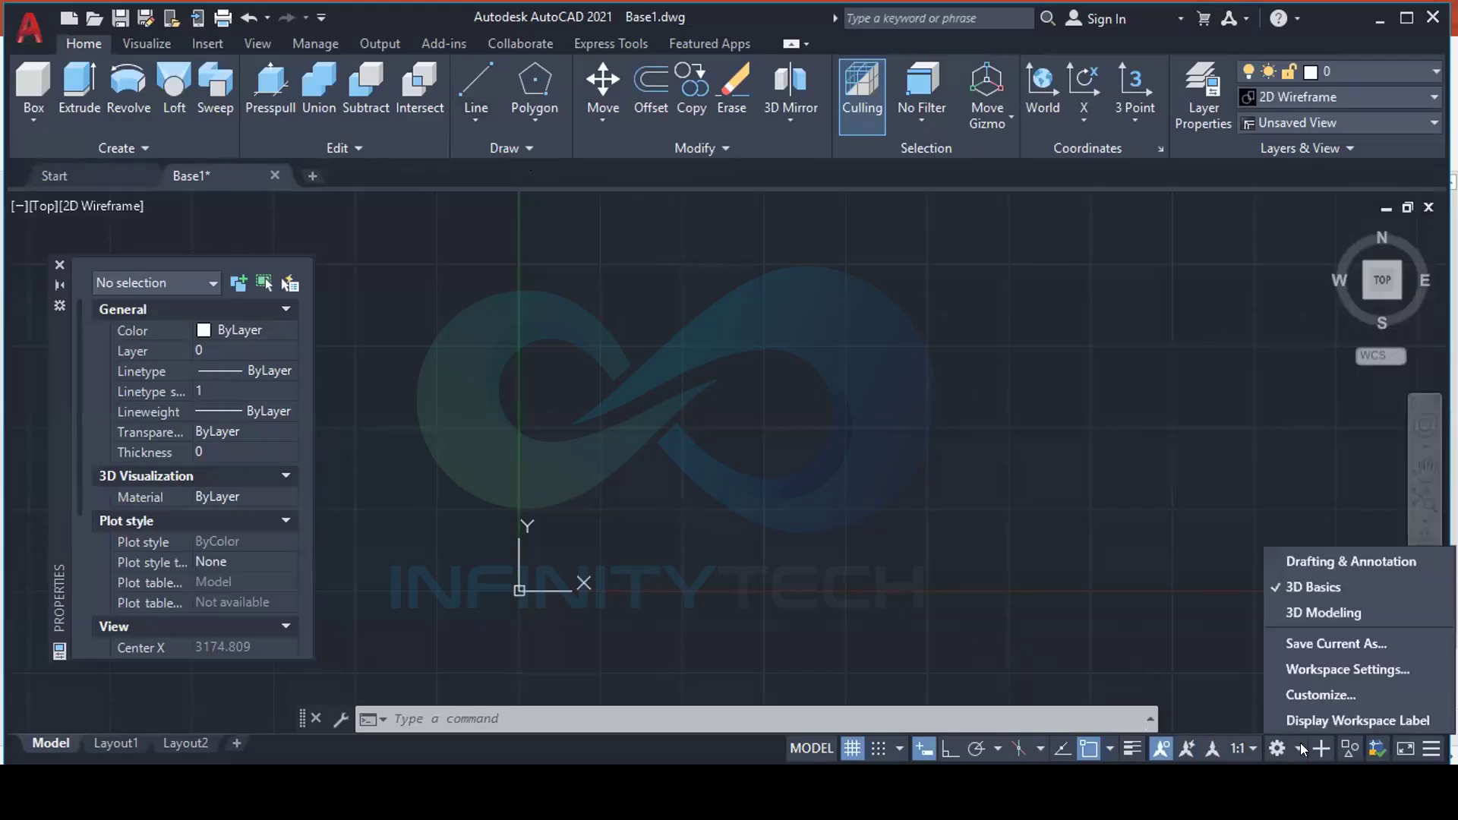
{"action": "left_click", "coordinate": [1332, 608]}
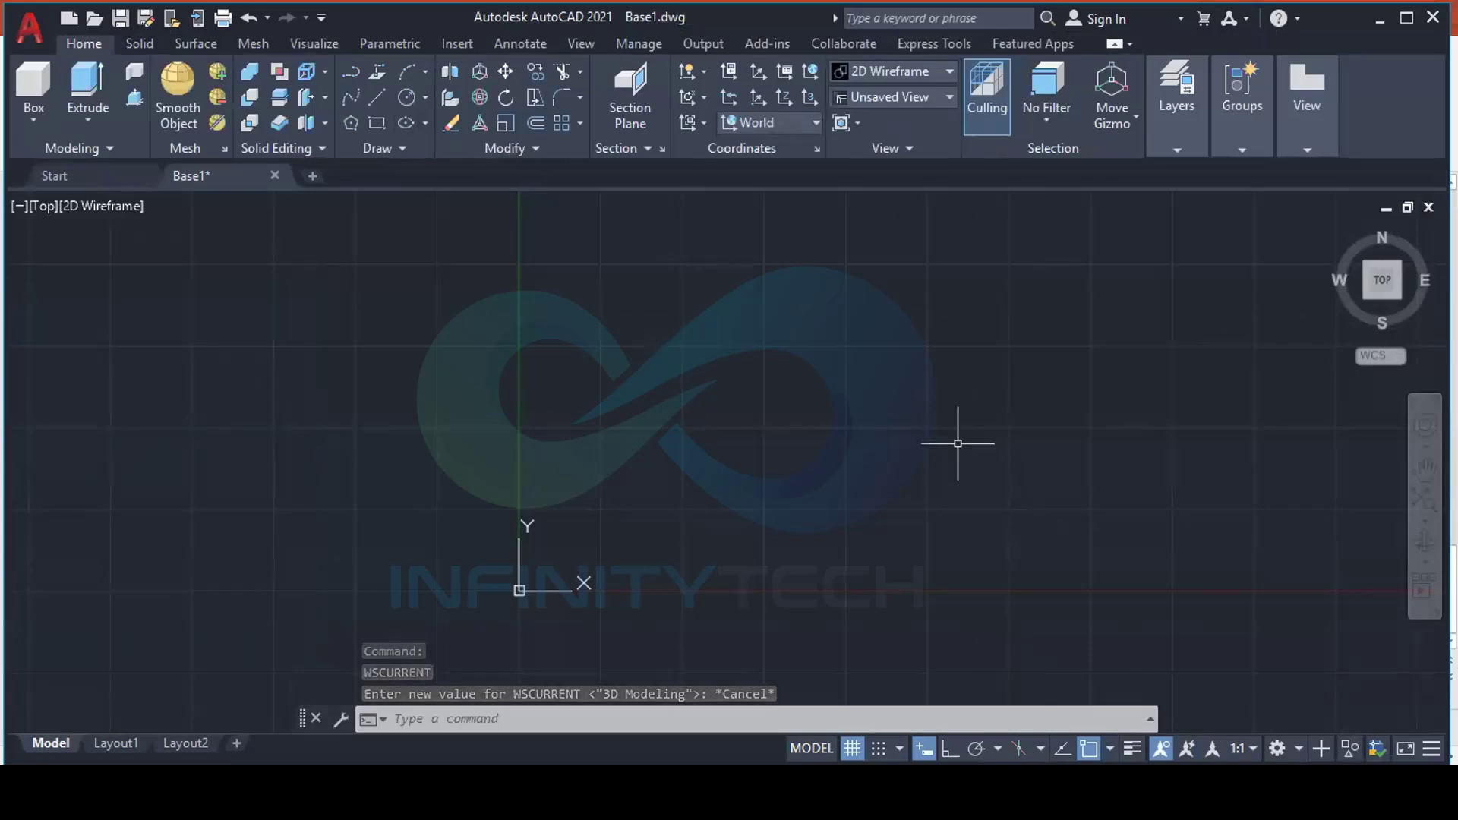
{"action": "left_click", "coordinate": [1277, 748]}
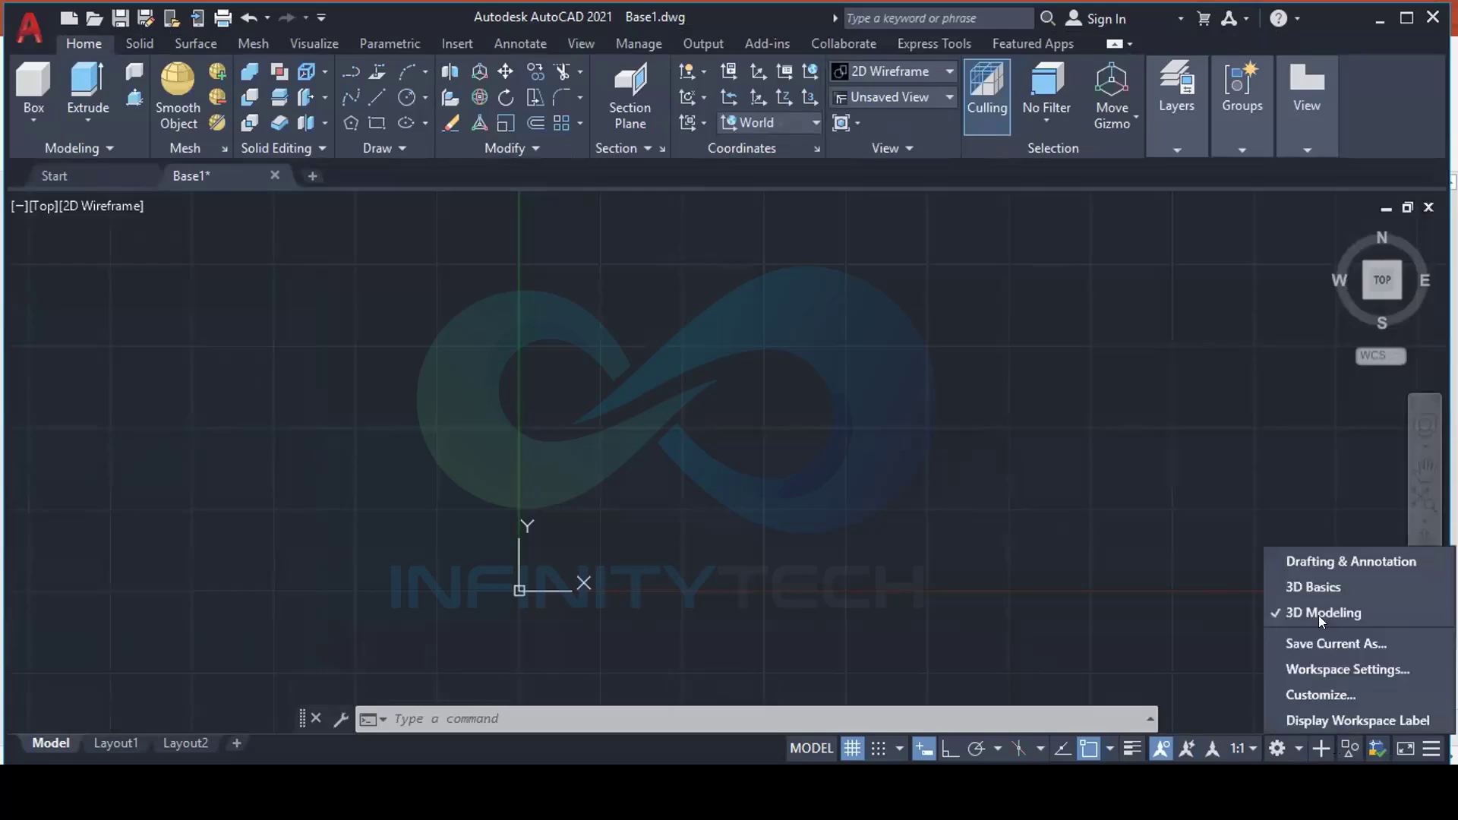
{"action": "left_click", "coordinate": [1321, 558]}
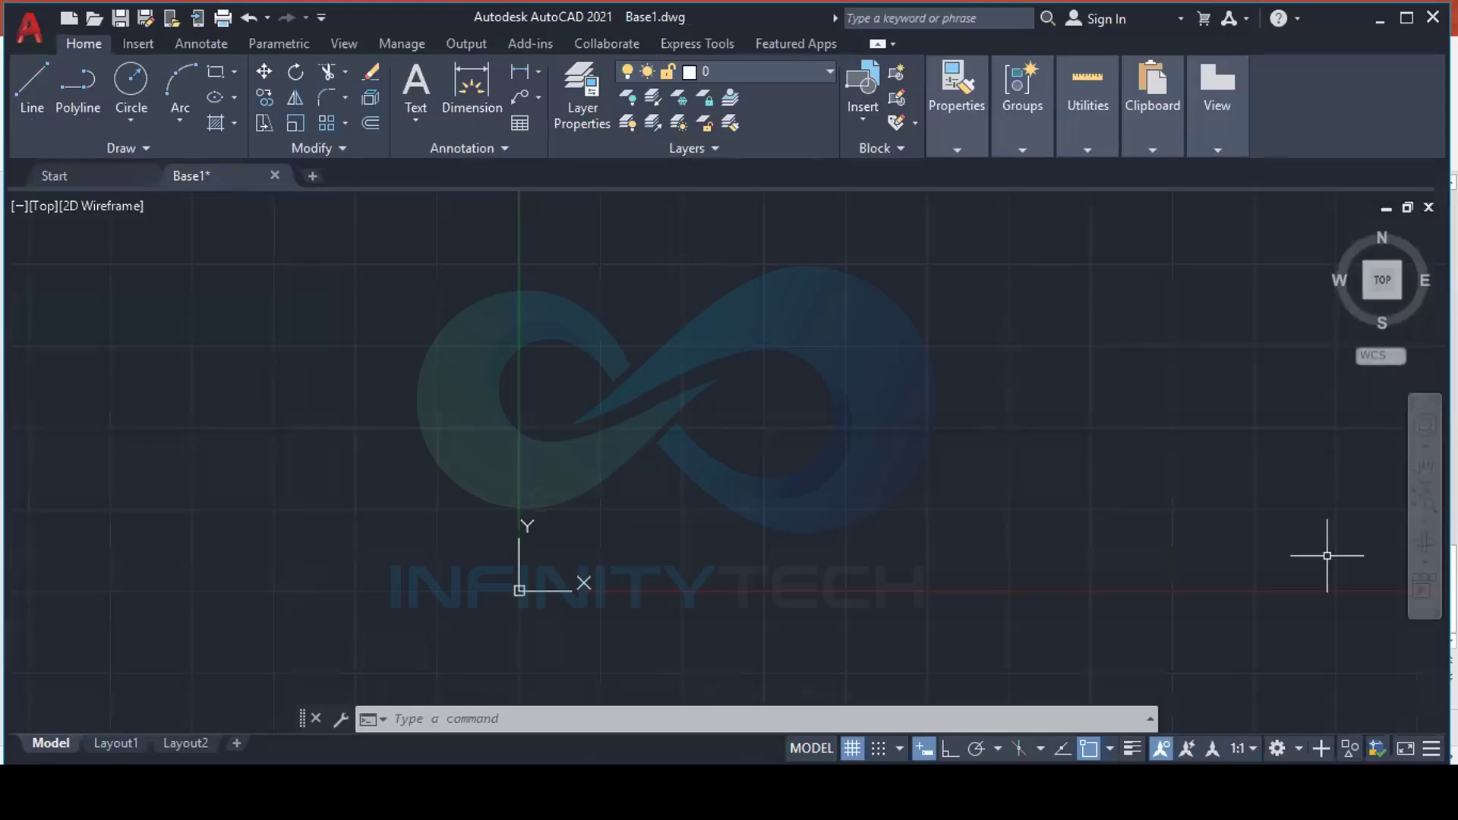
Examine the customization categories and the expanded Ribbon entries in Customize User Interface, and close it without changes
{"action": "left_click", "coordinate": [1300, 749]}
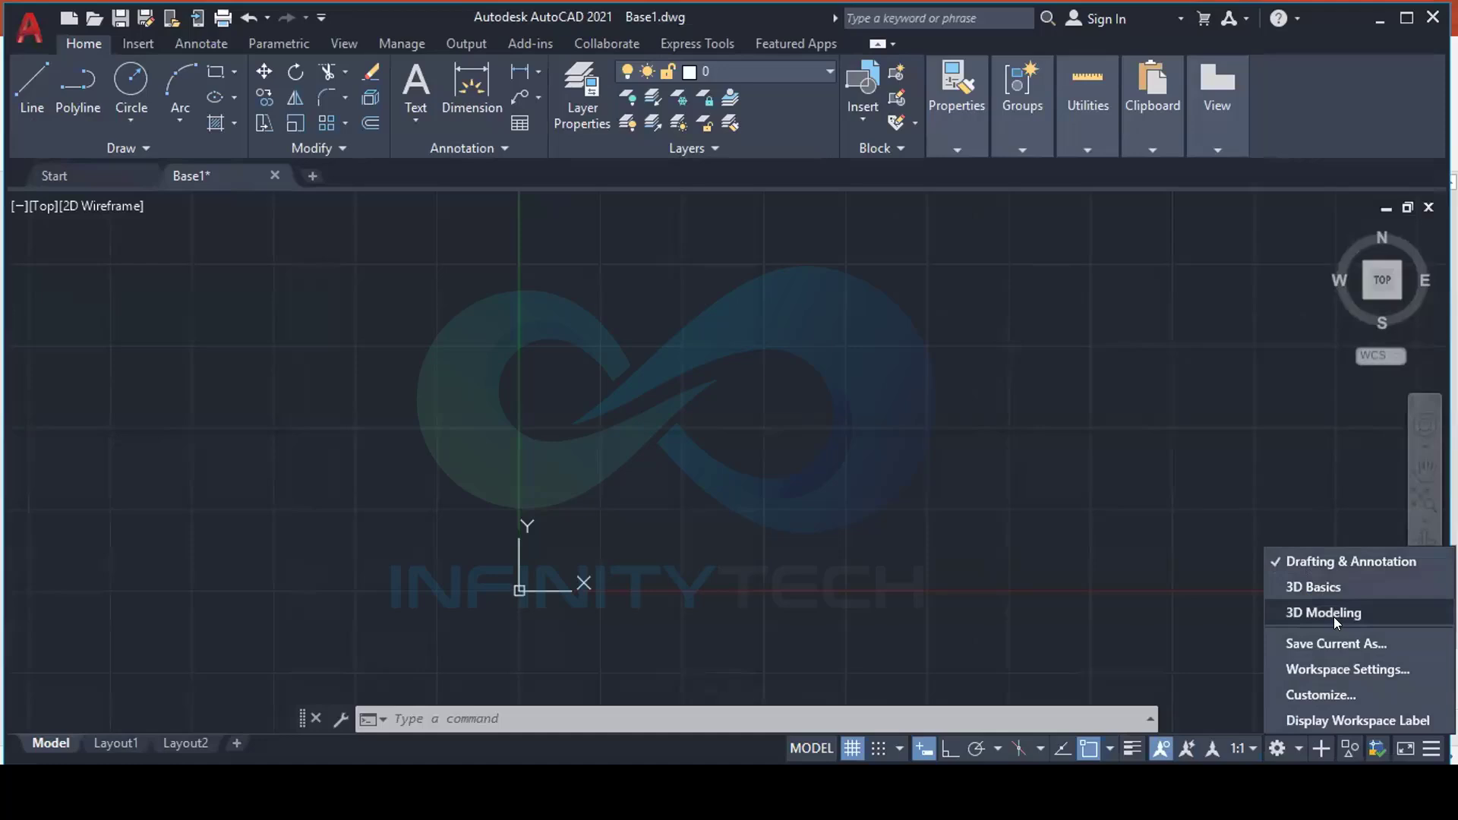
{"action": "left_click", "coordinate": [1332, 697]}
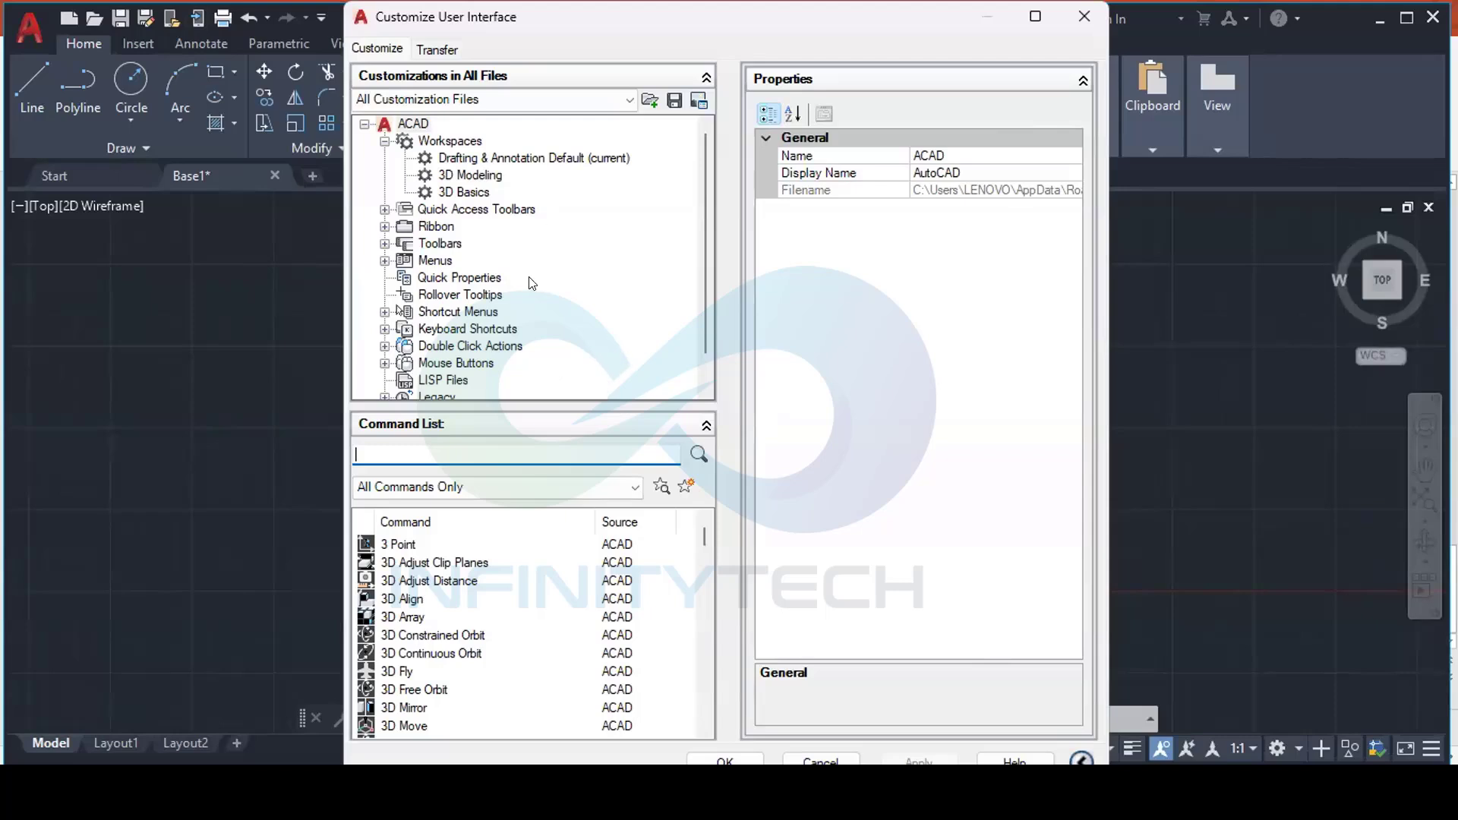
{"action": "scroll", "coordinate": [531, 285], "scroll_direction": "down", "scroll_amount": 1}
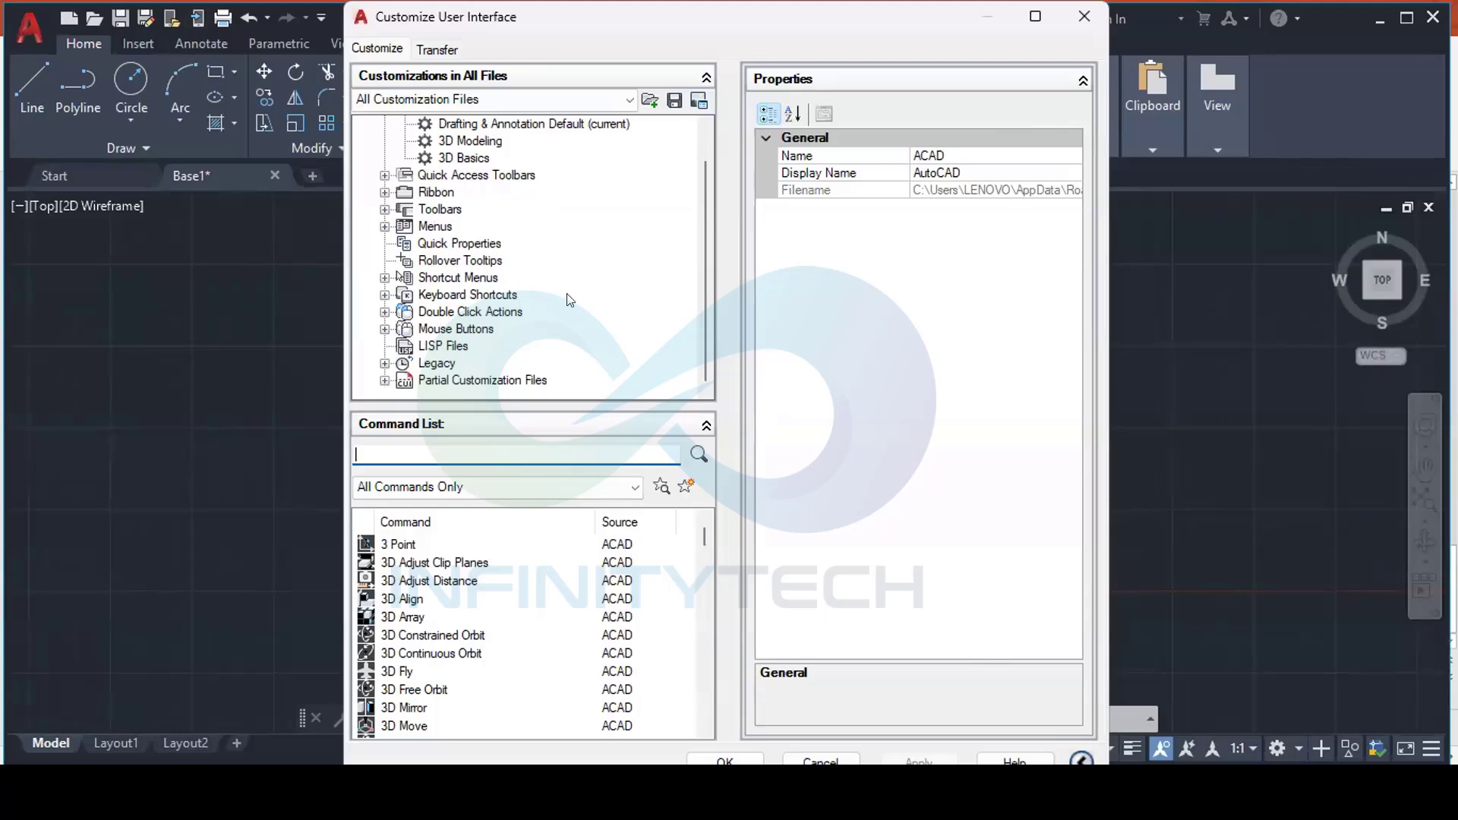
{"action": "scroll", "coordinate": [543, 300], "scroll_direction": "up", "scroll_amount": 1}
{"action": "scroll", "coordinate": [543, 300], "scroll_direction": "down", "scroll_amount": 1}
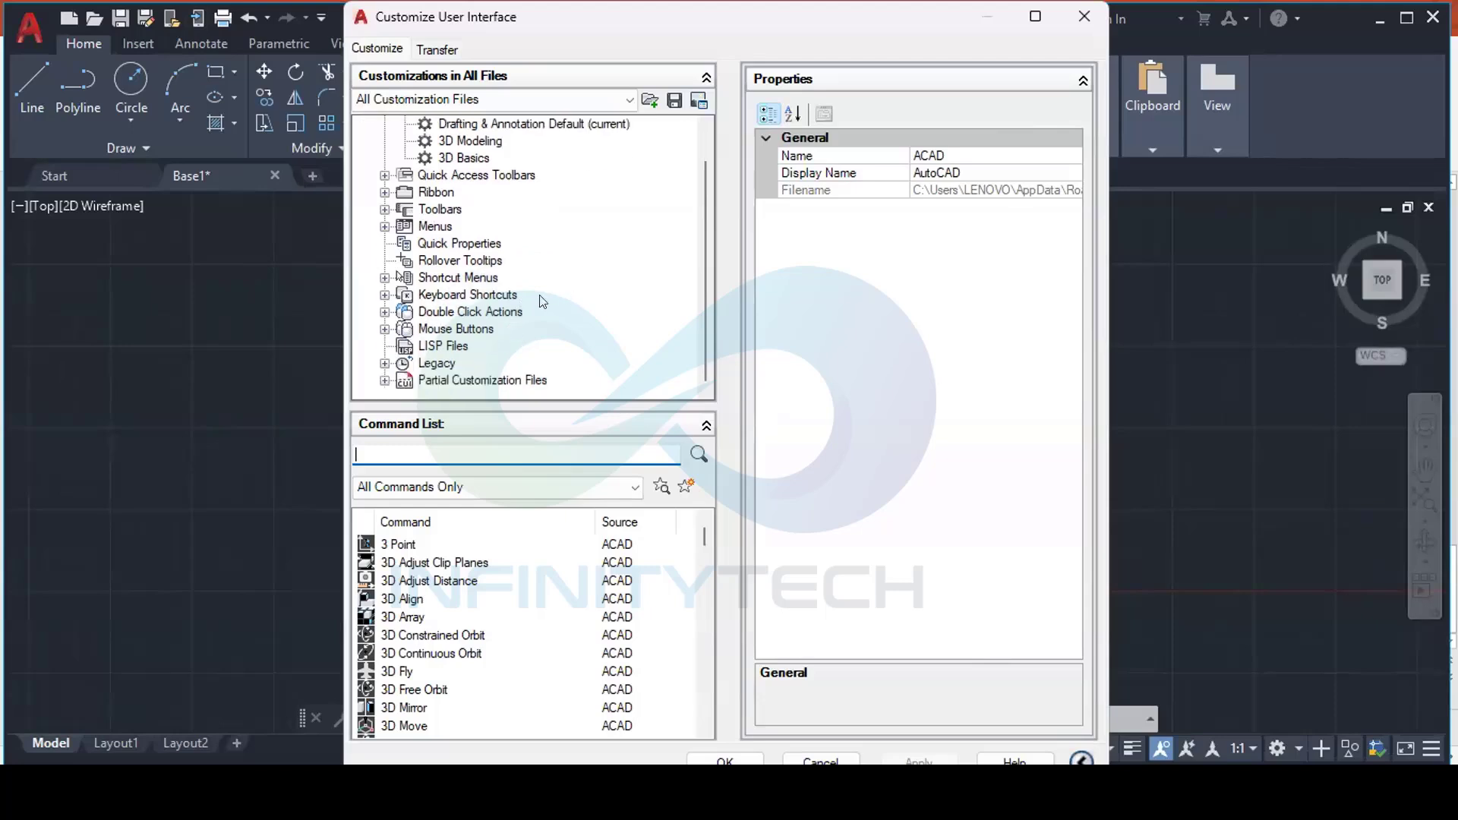
{"action": "left_click", "coordinate": [384, 192]}
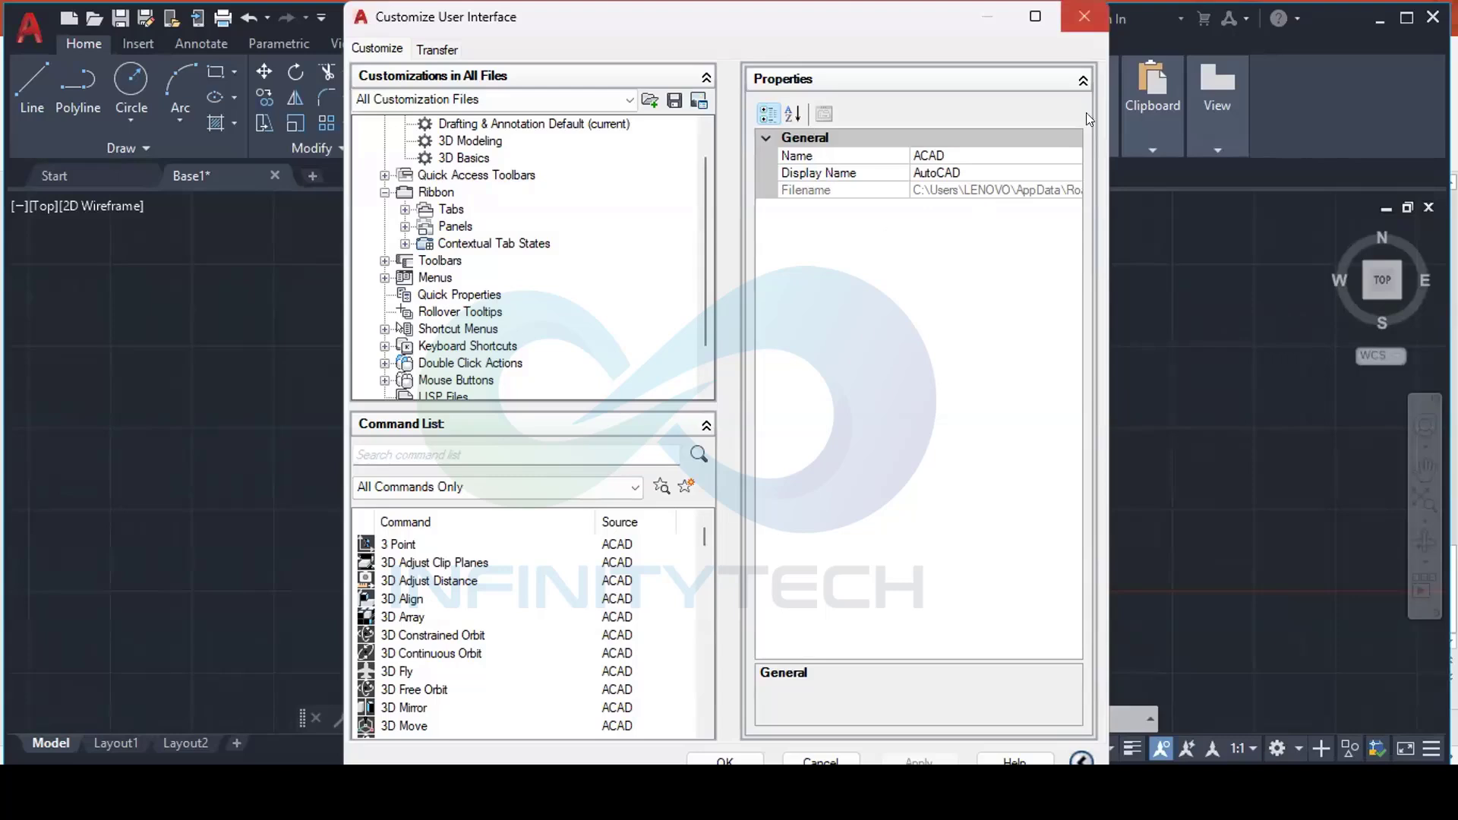
{"action": "left_click", "coordinate": [1083, 16]}
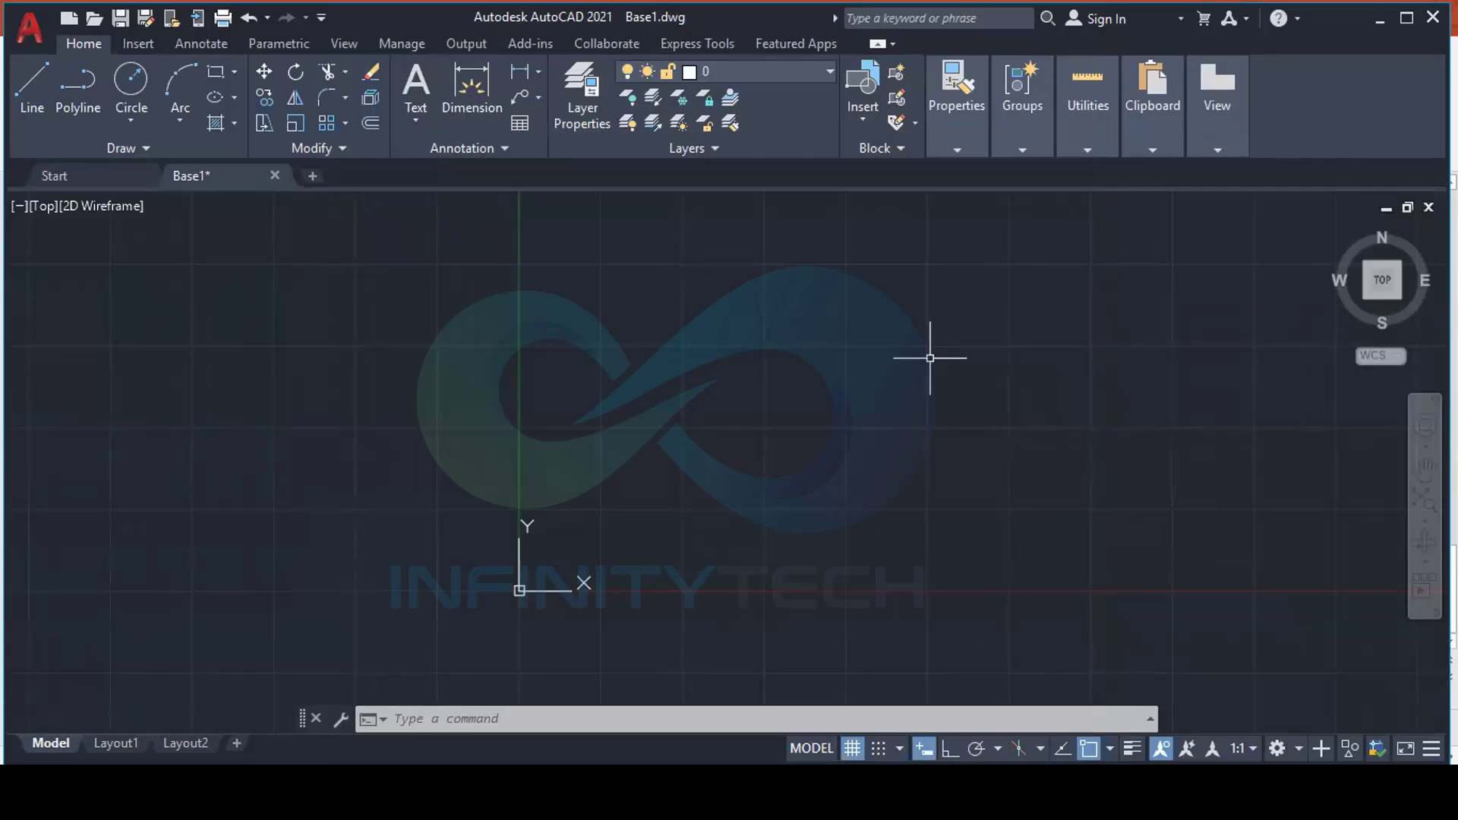
Draw a closed five-sided outline with Line, its first side about 390 units and its closing side about 520 units, ending on the starting endpoint
{"action": "mouse_move", "coordinate": [576, 331]}
{"action": "middle_mouse_down"}
{"action": "mouse_move", "coordinate": [818, 335]}
{"action": "mouse_move", "coordinate": [660, 409]}
{"action": "middle_mouse_up"}
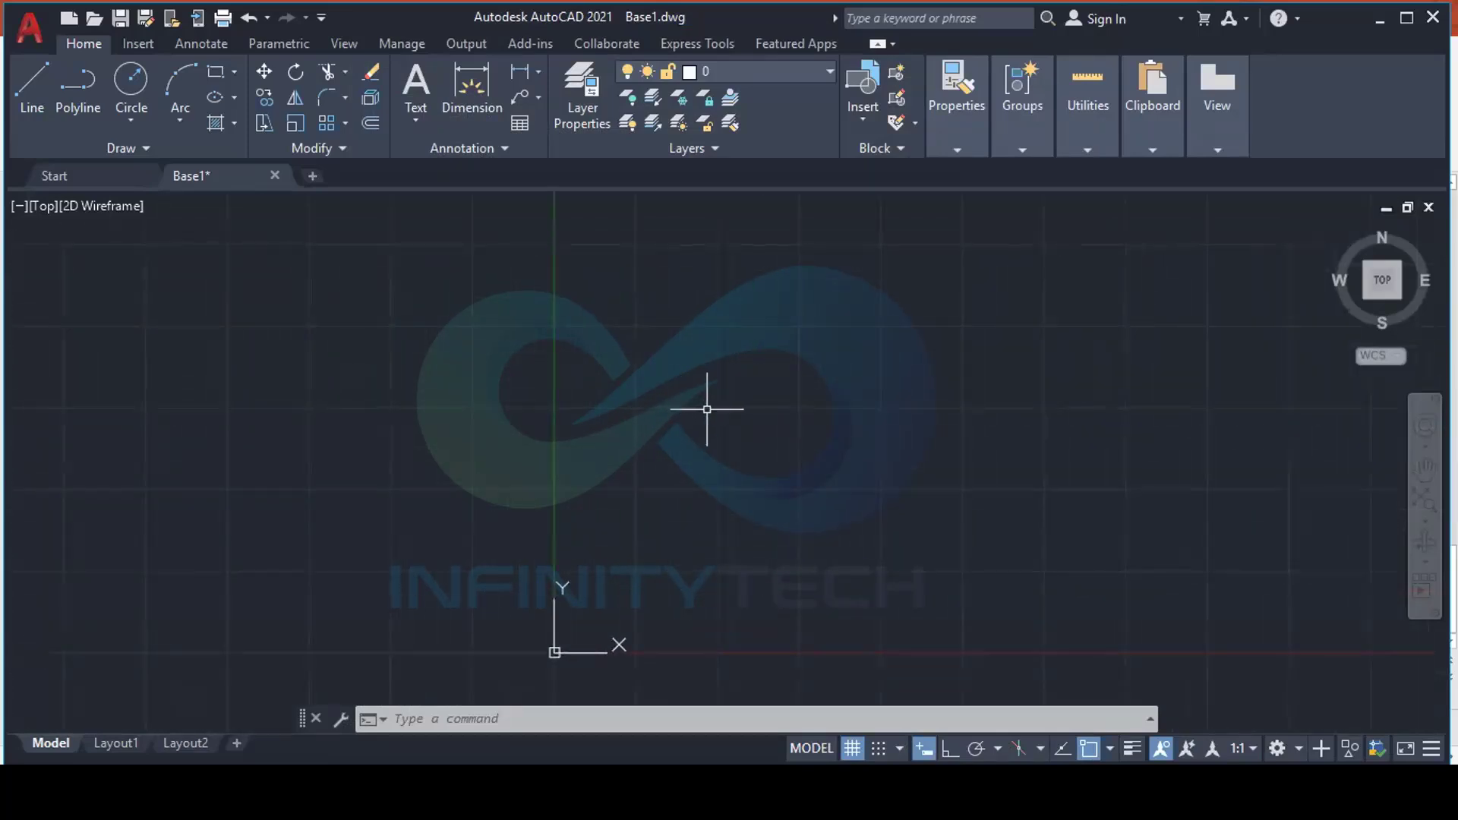
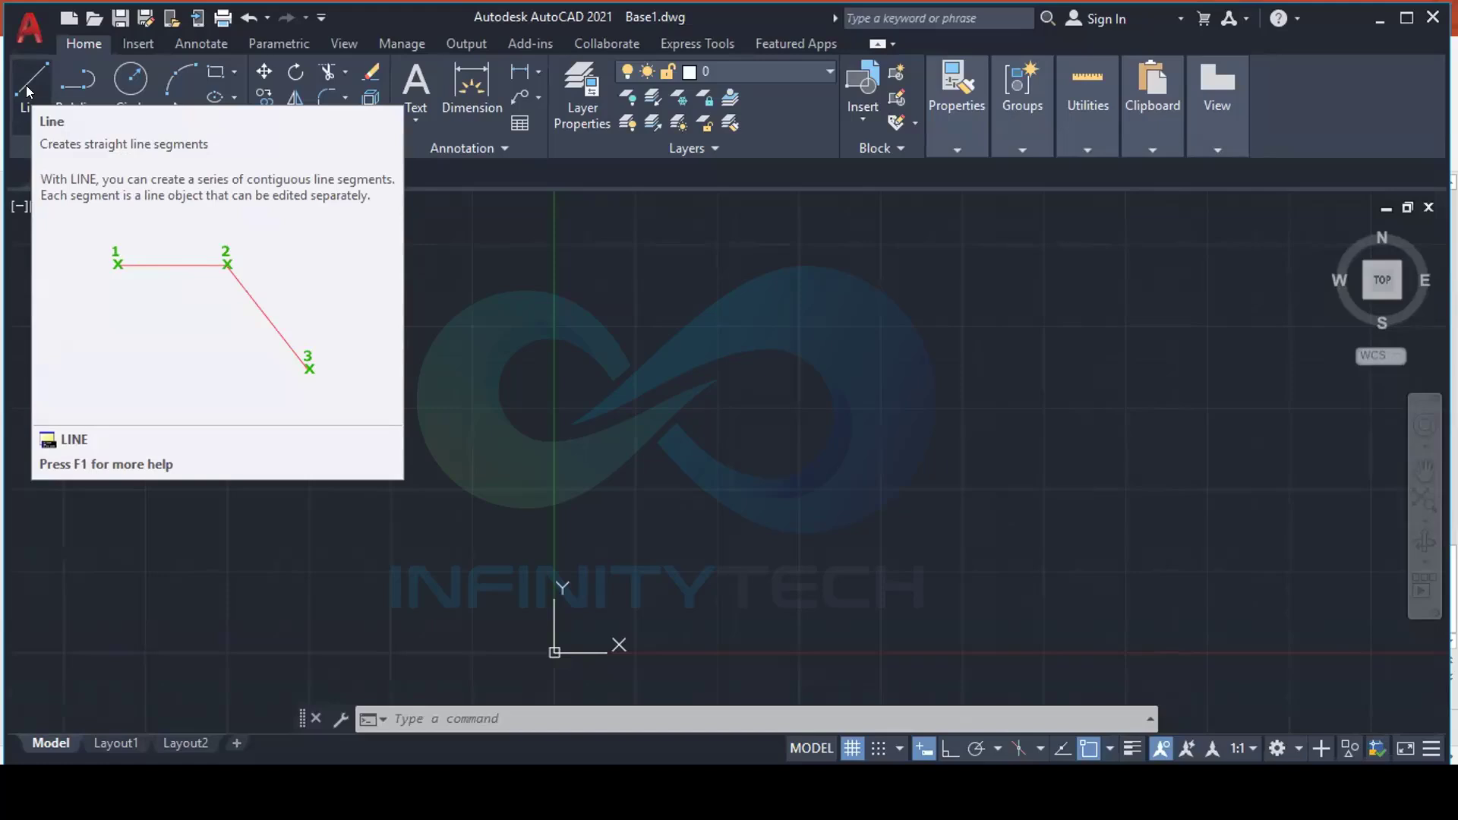
{"action": "left_click", "coordinate": [29, 86]}
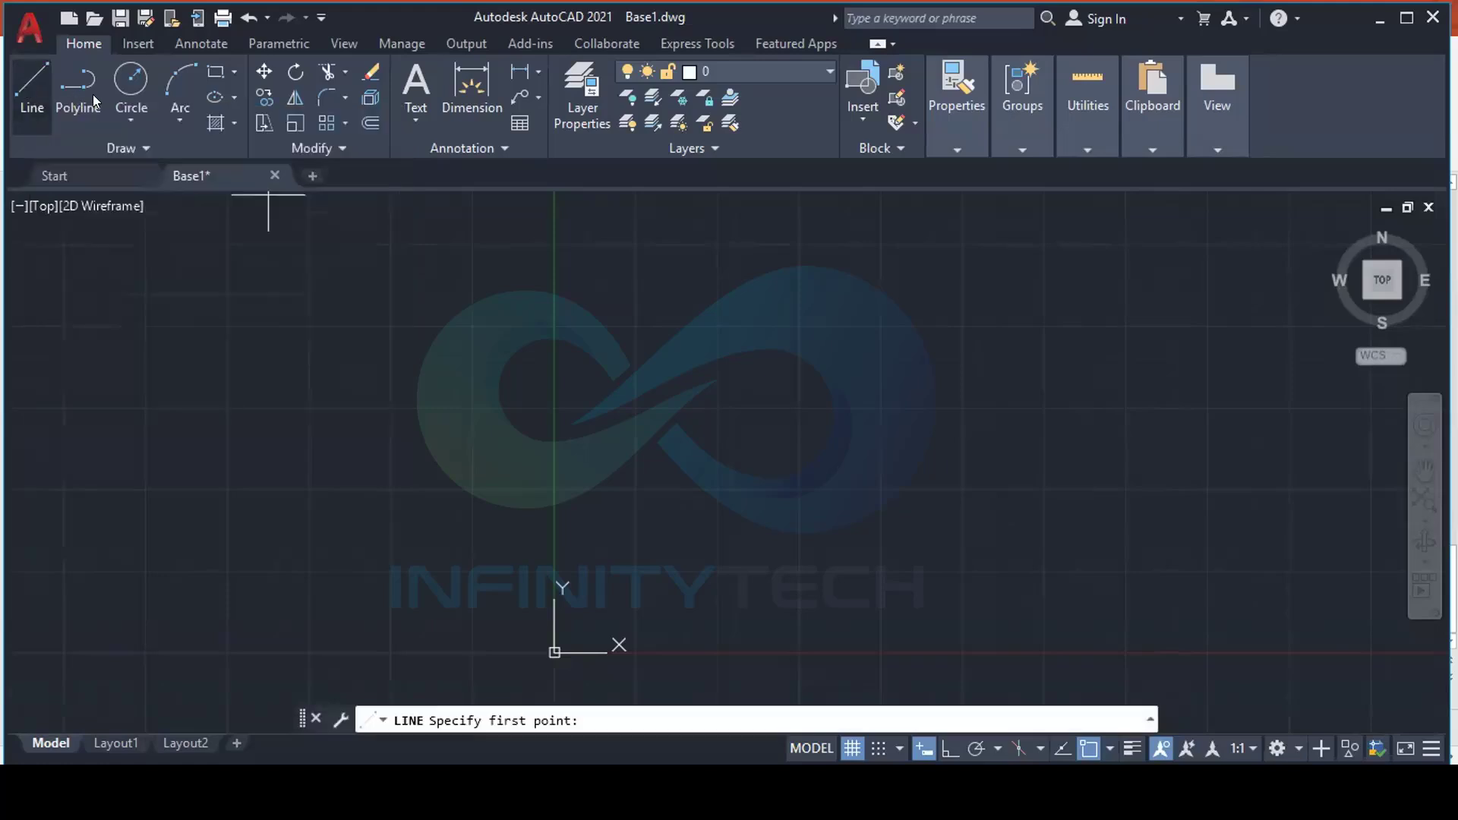
{"action": "left_click", "coordinate": [29, 81]}
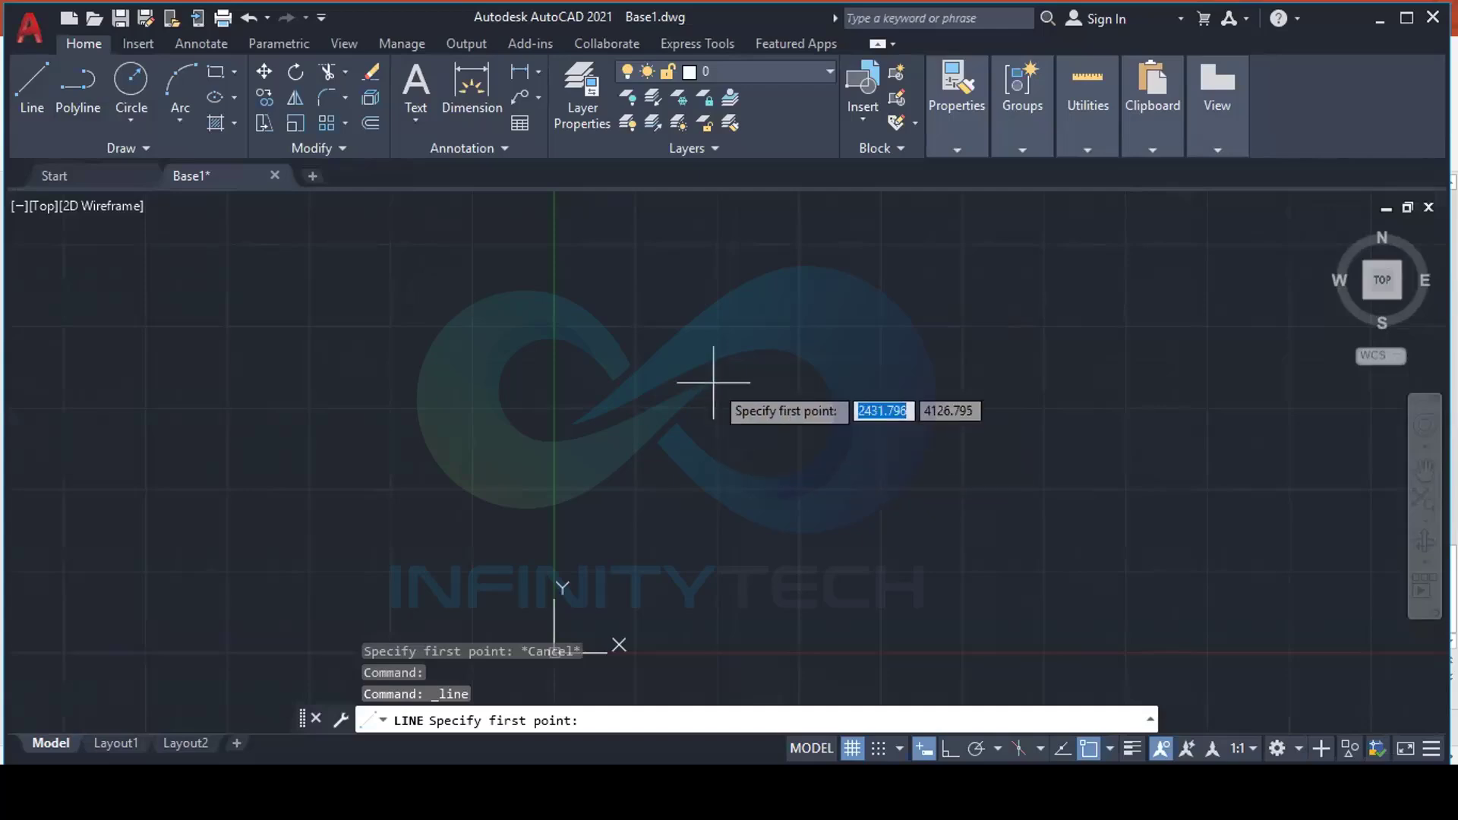
{"action": "left_click", "coordinate": [689, 357]}
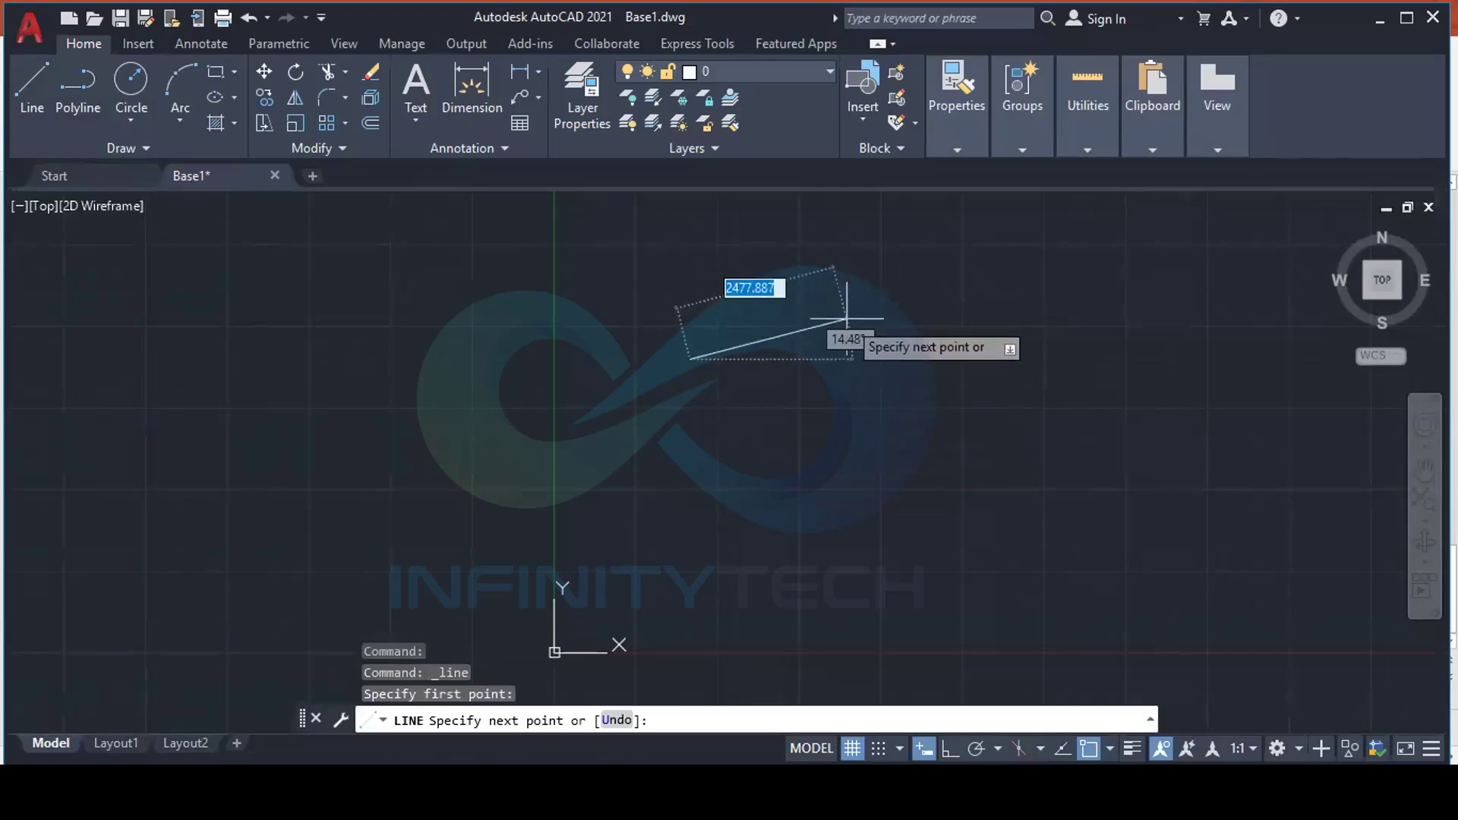
{"action": "scroll", "coordinate": [743, 349], "scroll_direction": "up", "scroll_amount": 4}
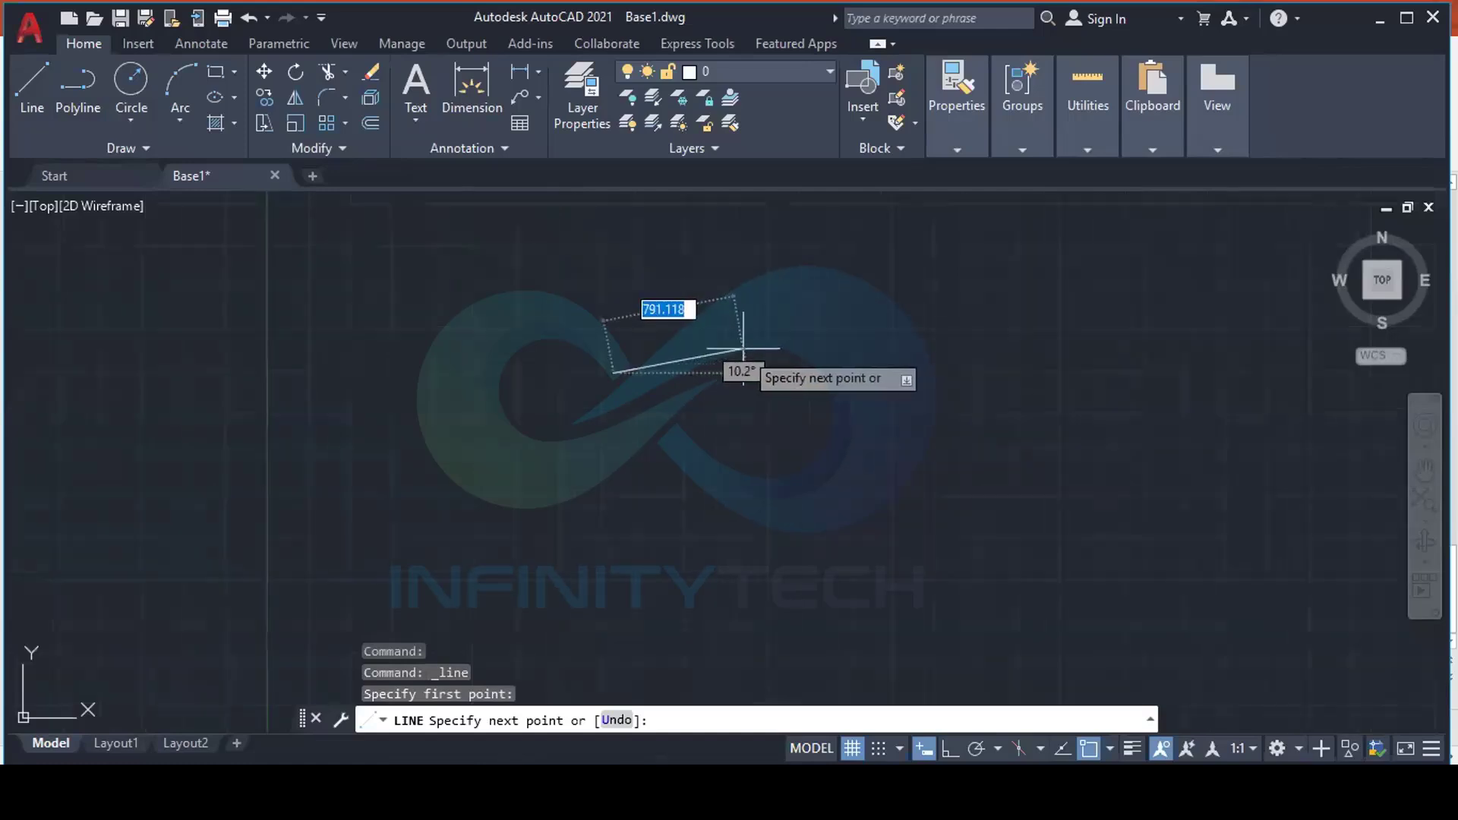
{"action": "scroll", "coordinate": [668, 383], "scroll_direction": "up", "scroll_amount": 5}
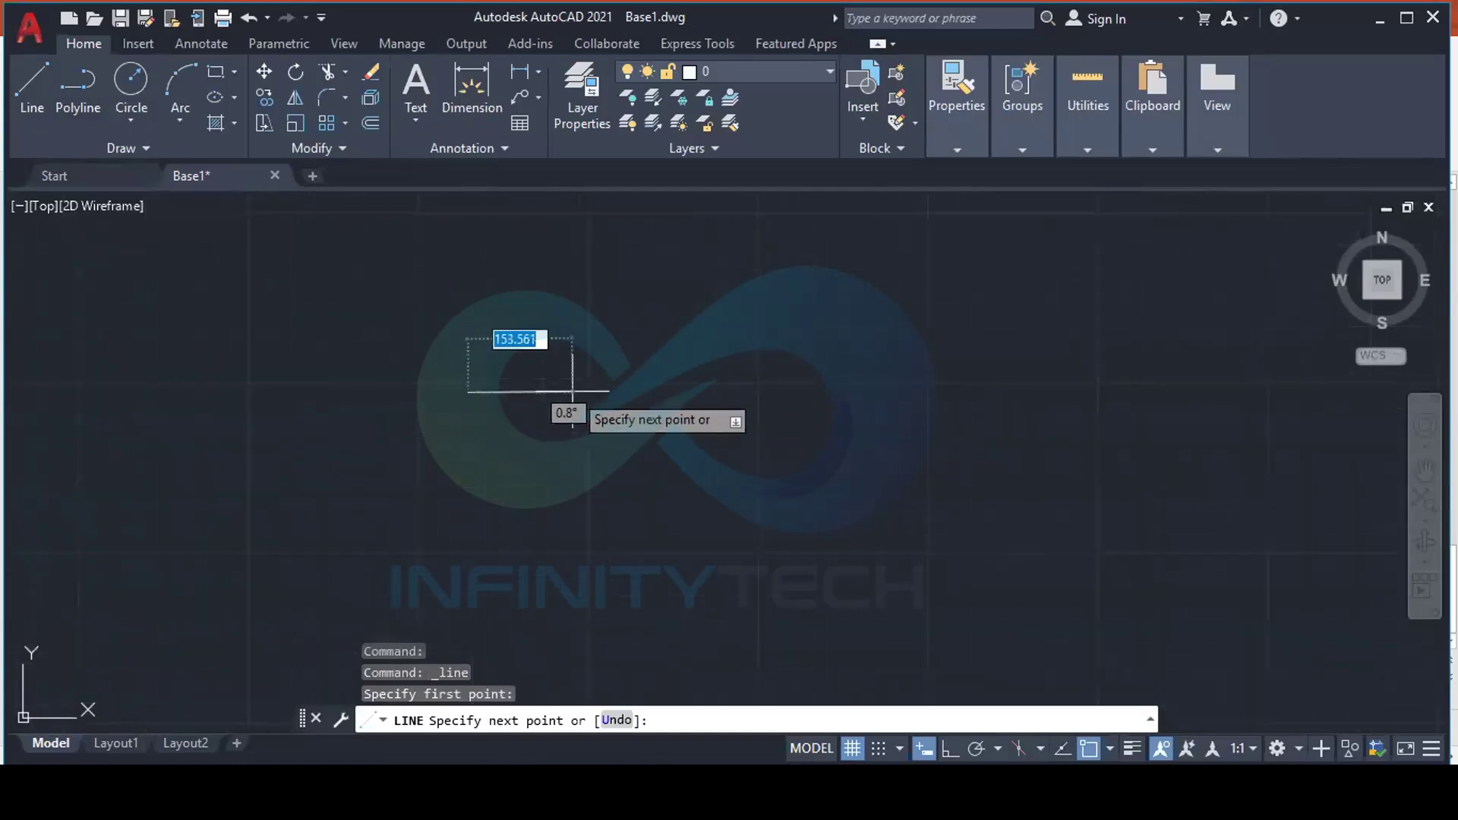
{"action": "left_click", "coordinate": [716, 296]}
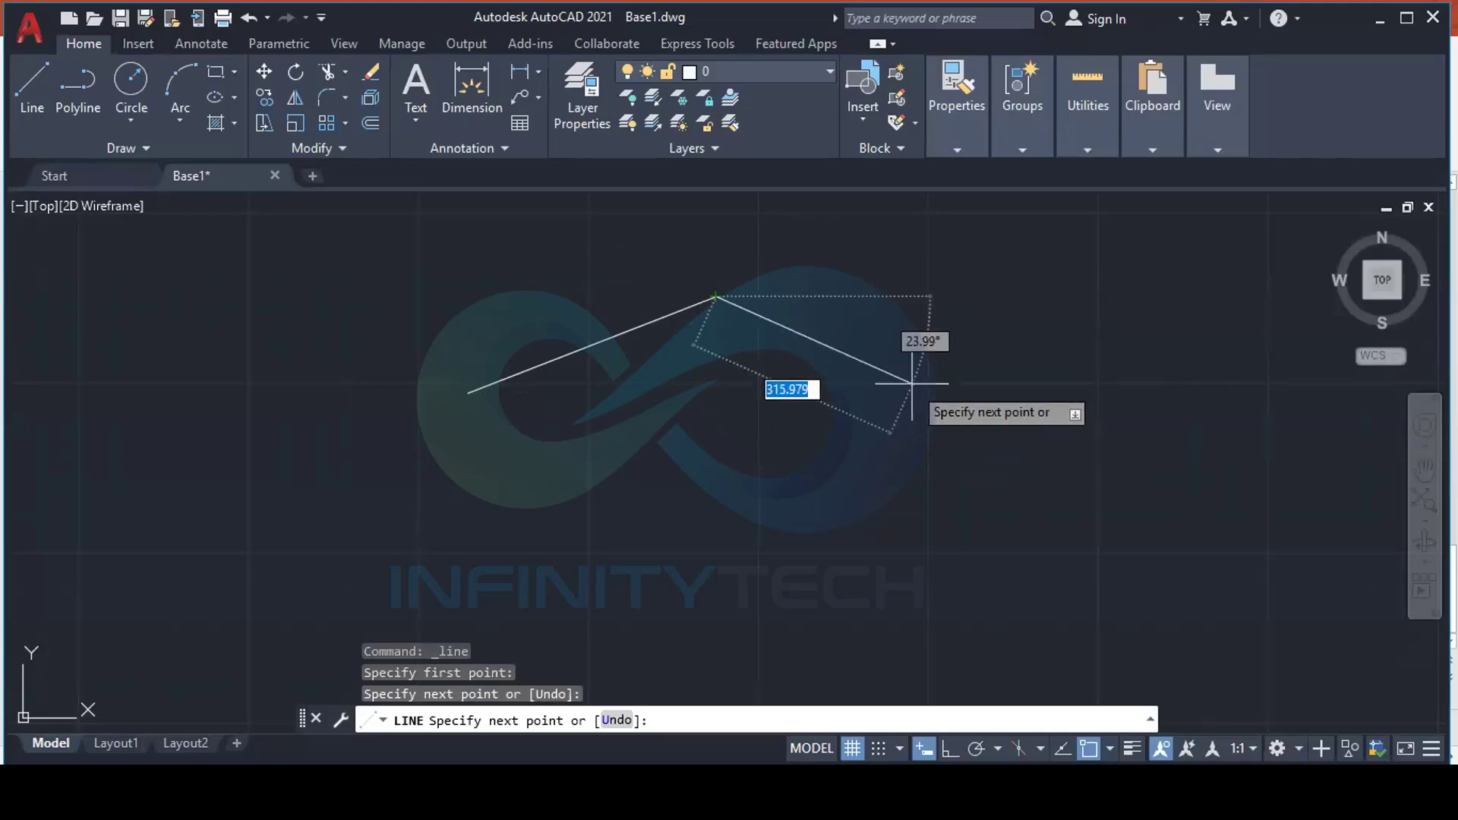
{"action": "left_click", "coordinate": [956, 369]}
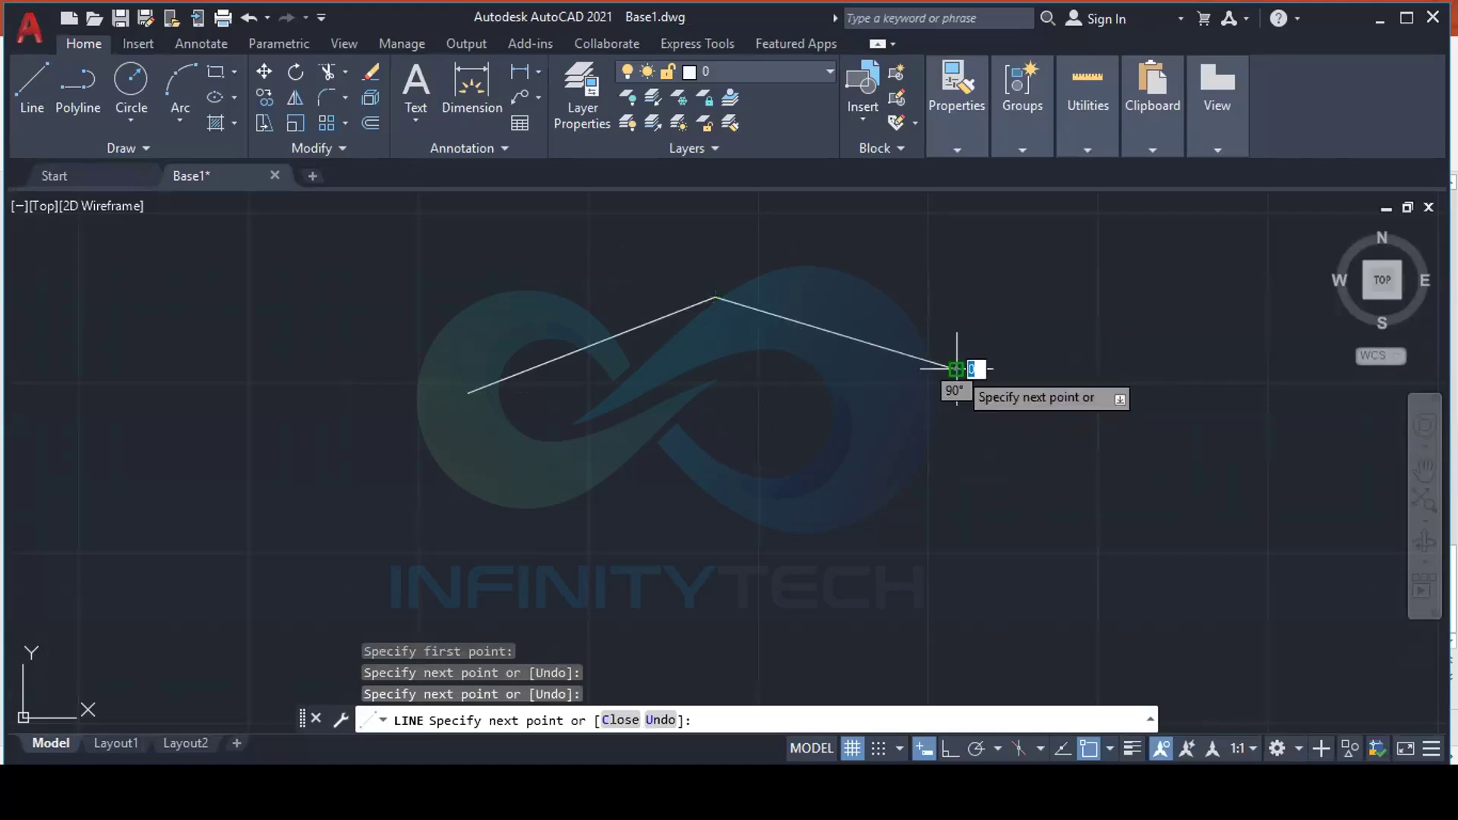
{"action": "left_click", "coordinate": [997, 492]}
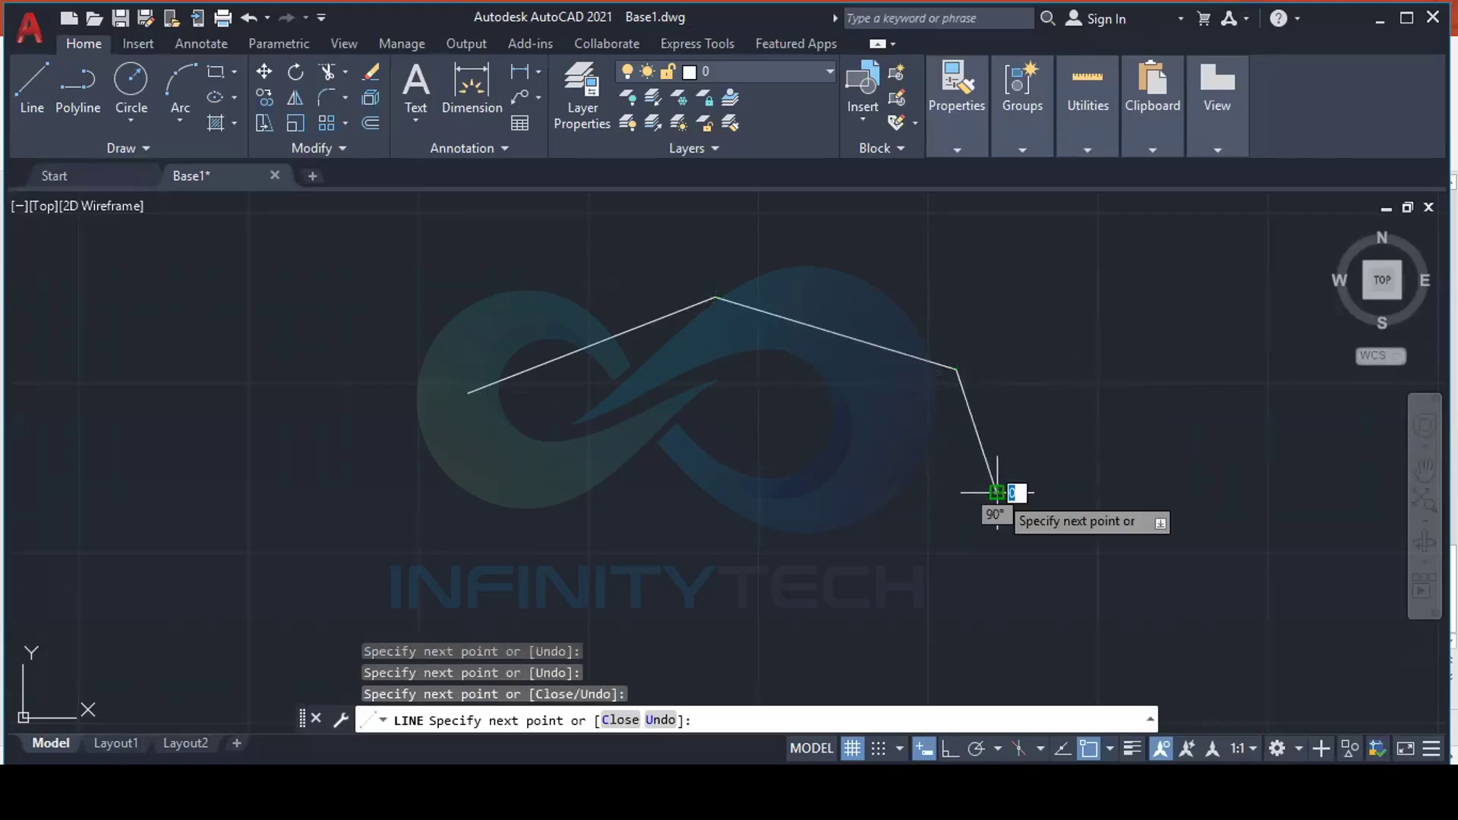
{"action": "left_click", "coordinate": [787, 537]}
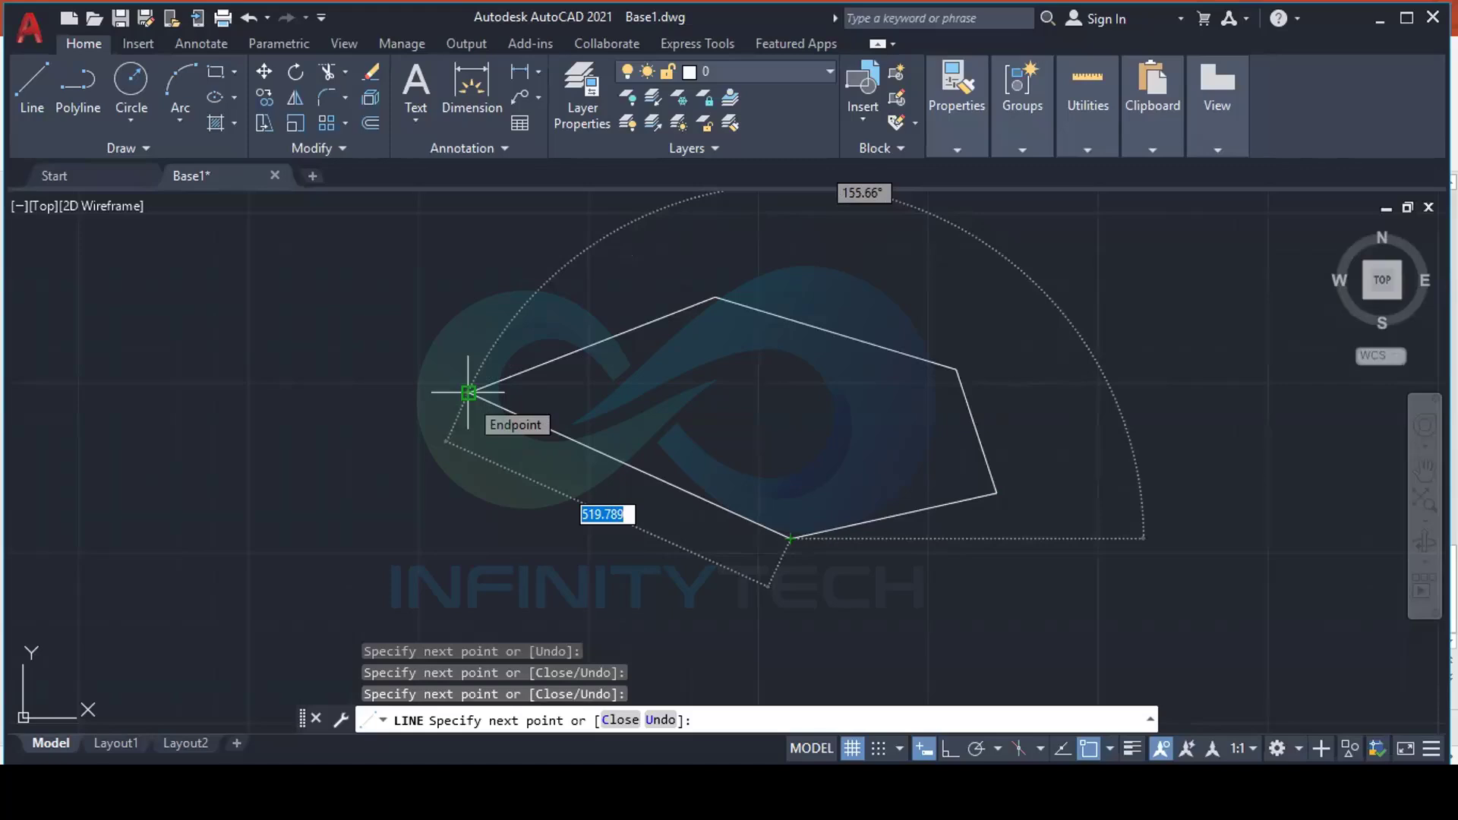
{"action": "left_click", "coordinate": [468, 393]}
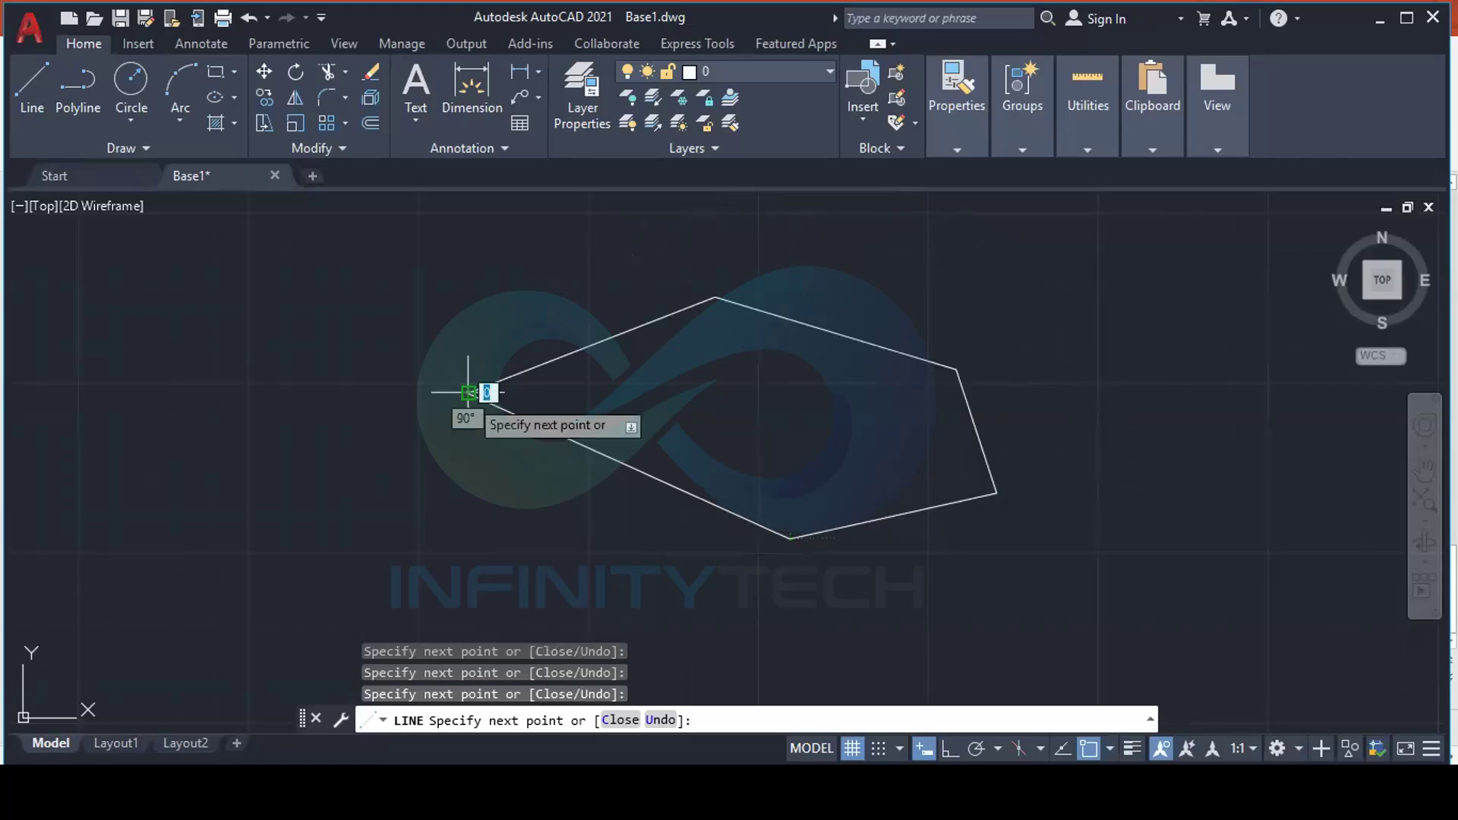
{"action": "key", "text": "Escape"}
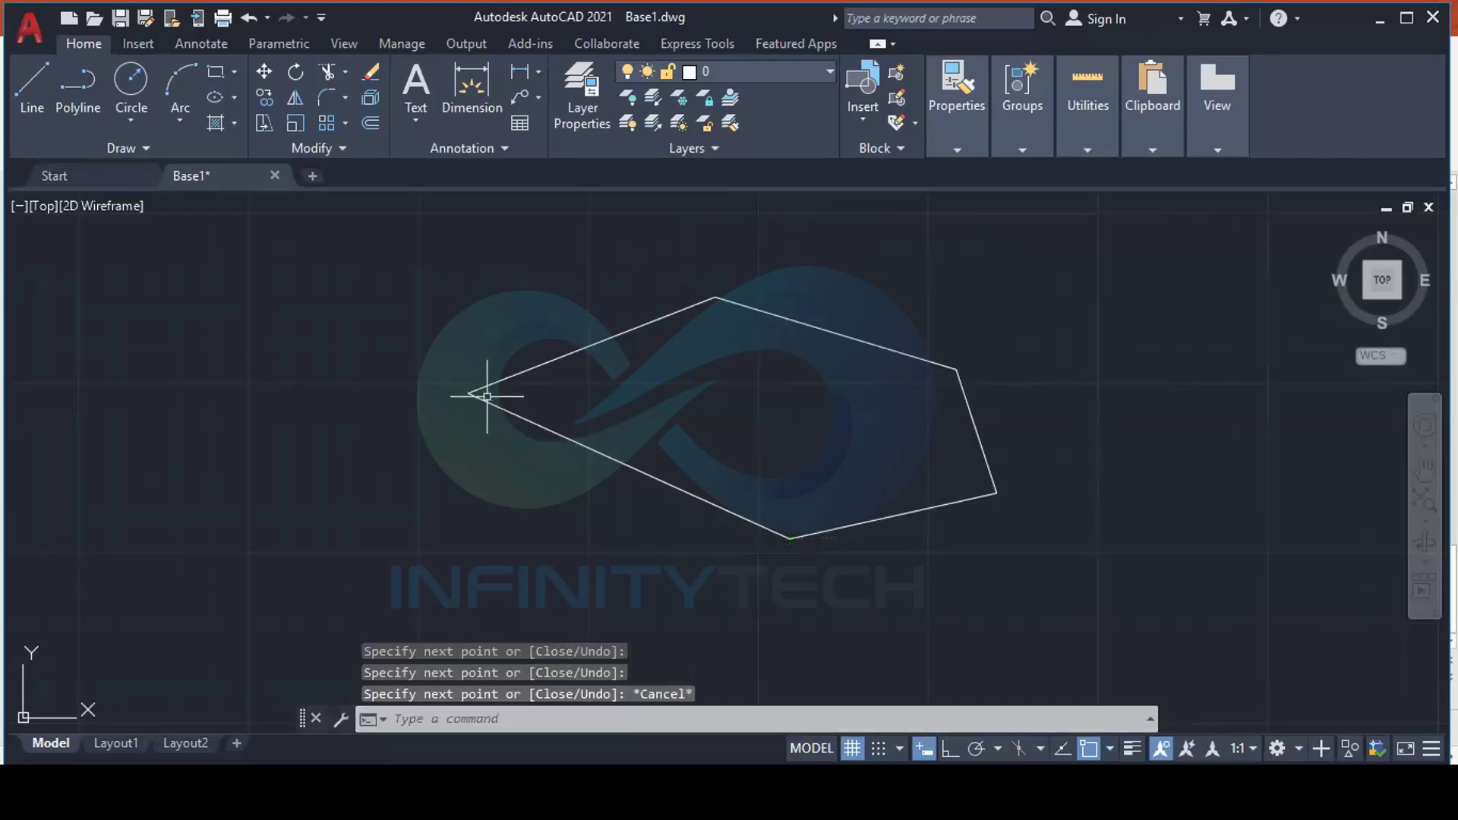
Select the two lines meeting at the outline's leftmost corner, inspect their shared endpoint closely, and clear the selection
{"action": "left_click", "coordinate": [395, 322]}
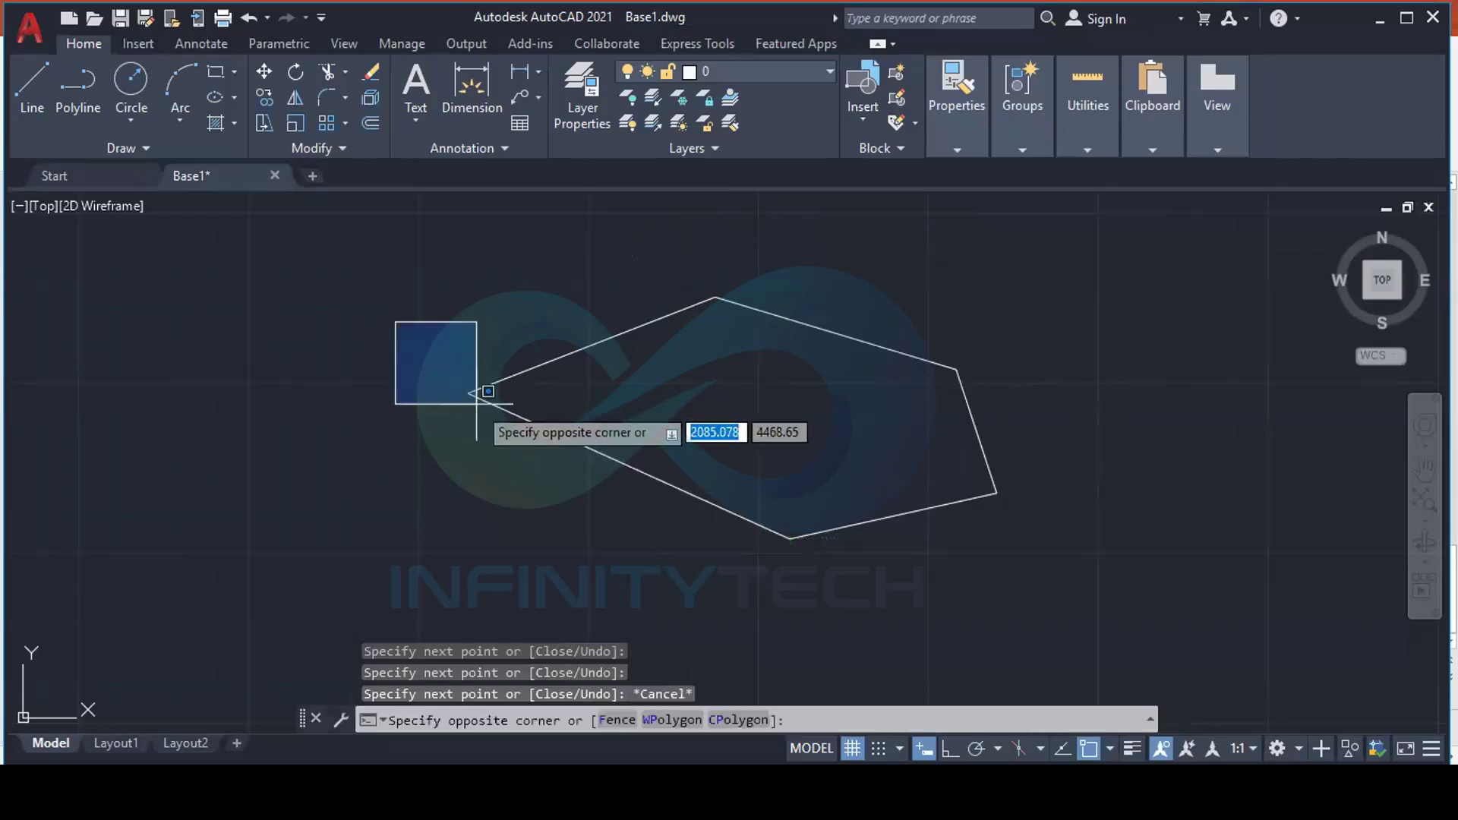
{"action": "left_click", "coordinate": [518, 426]}
{"action": "left_click", "coordinate": [488, 433]}
{"action": "left_click", "coordinate": [440, 374]}
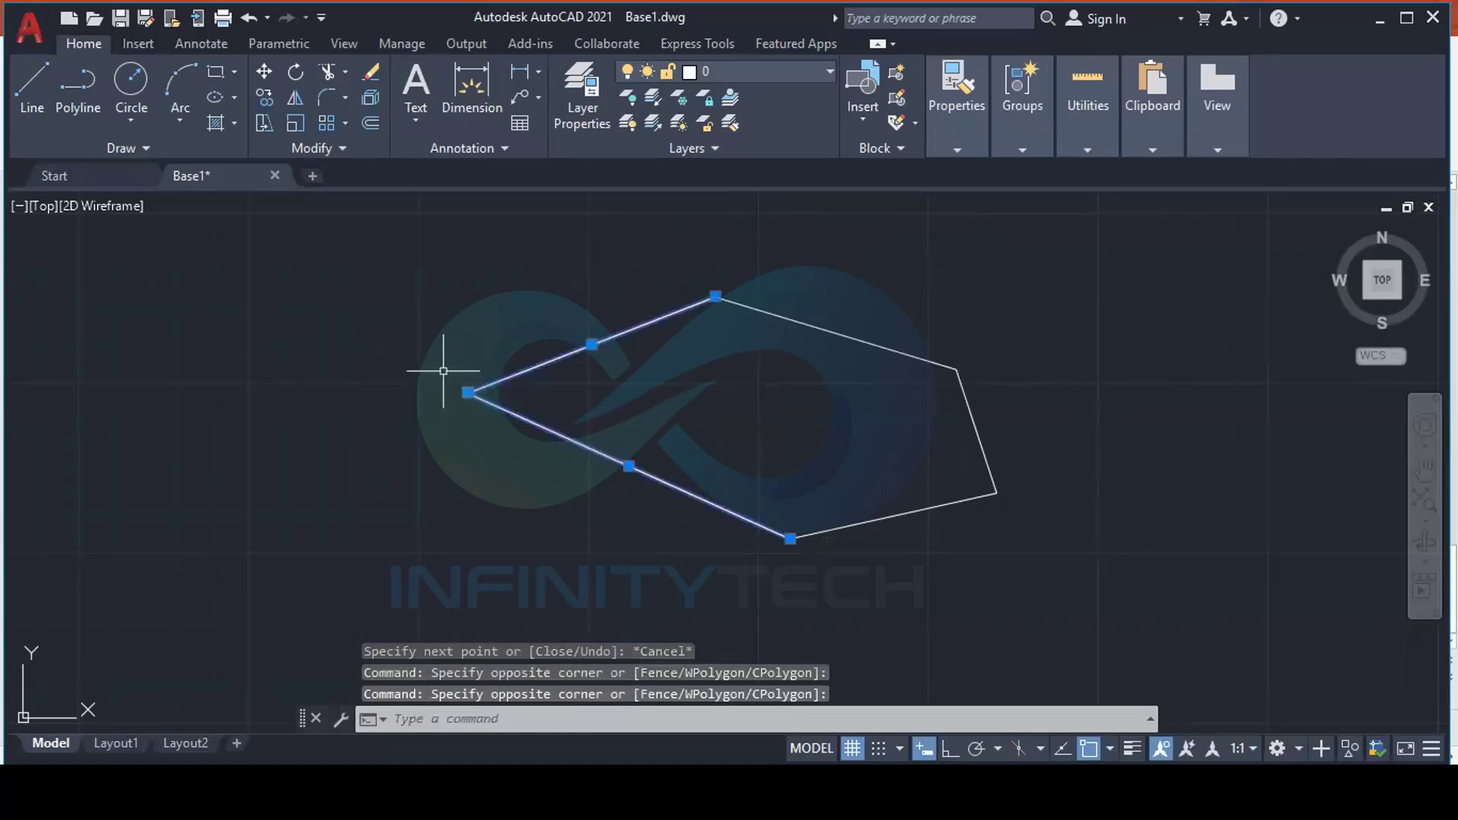
{"action": "scroll", "coordinate": [472, 399], "scroll_direction": "up", "scroll_amount": 3}
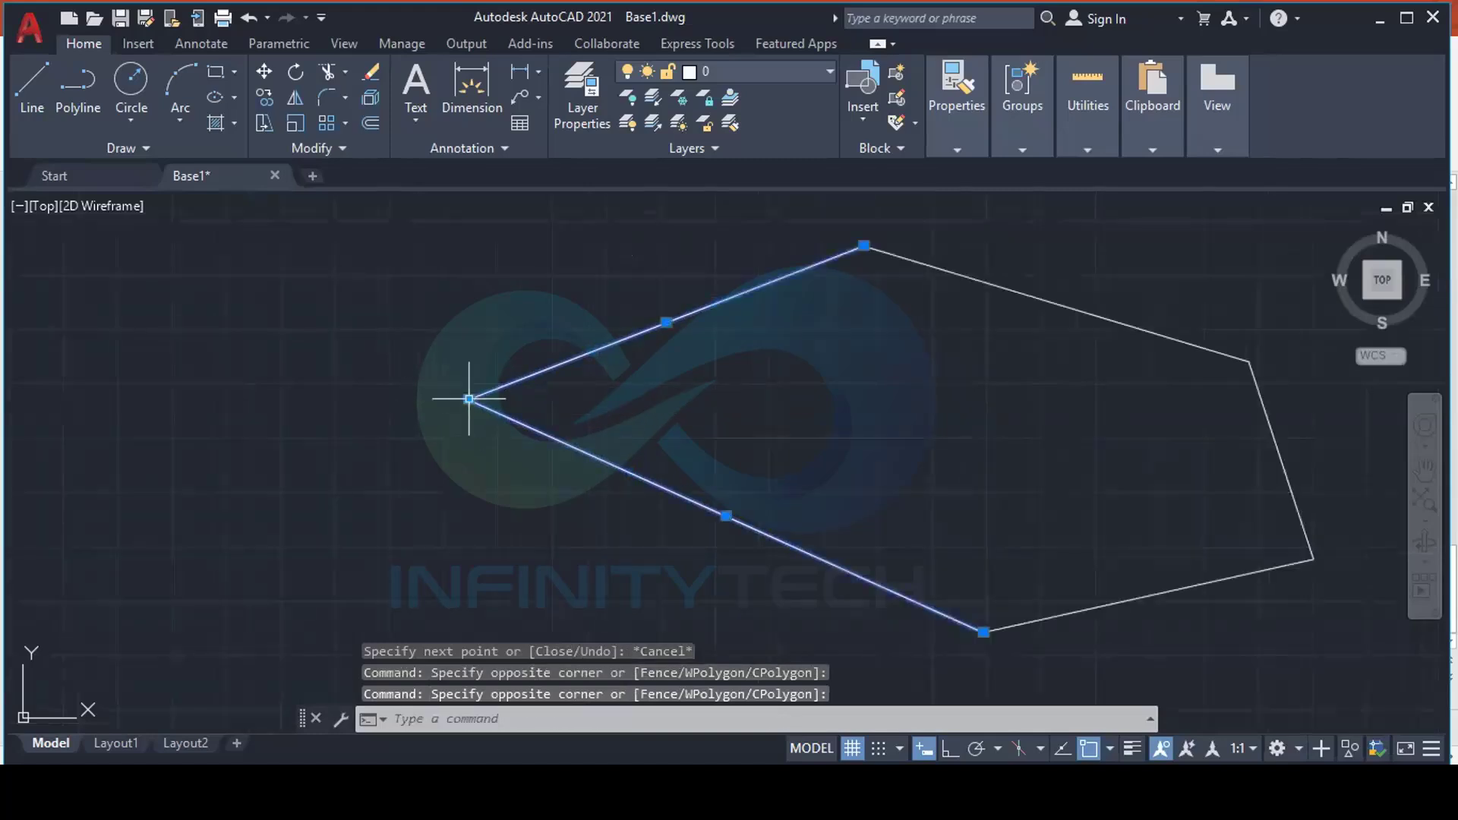
{"action": "scroll", "coordinate": [472, 406], "scroll_direction": "up", "scroll_amount": 7}
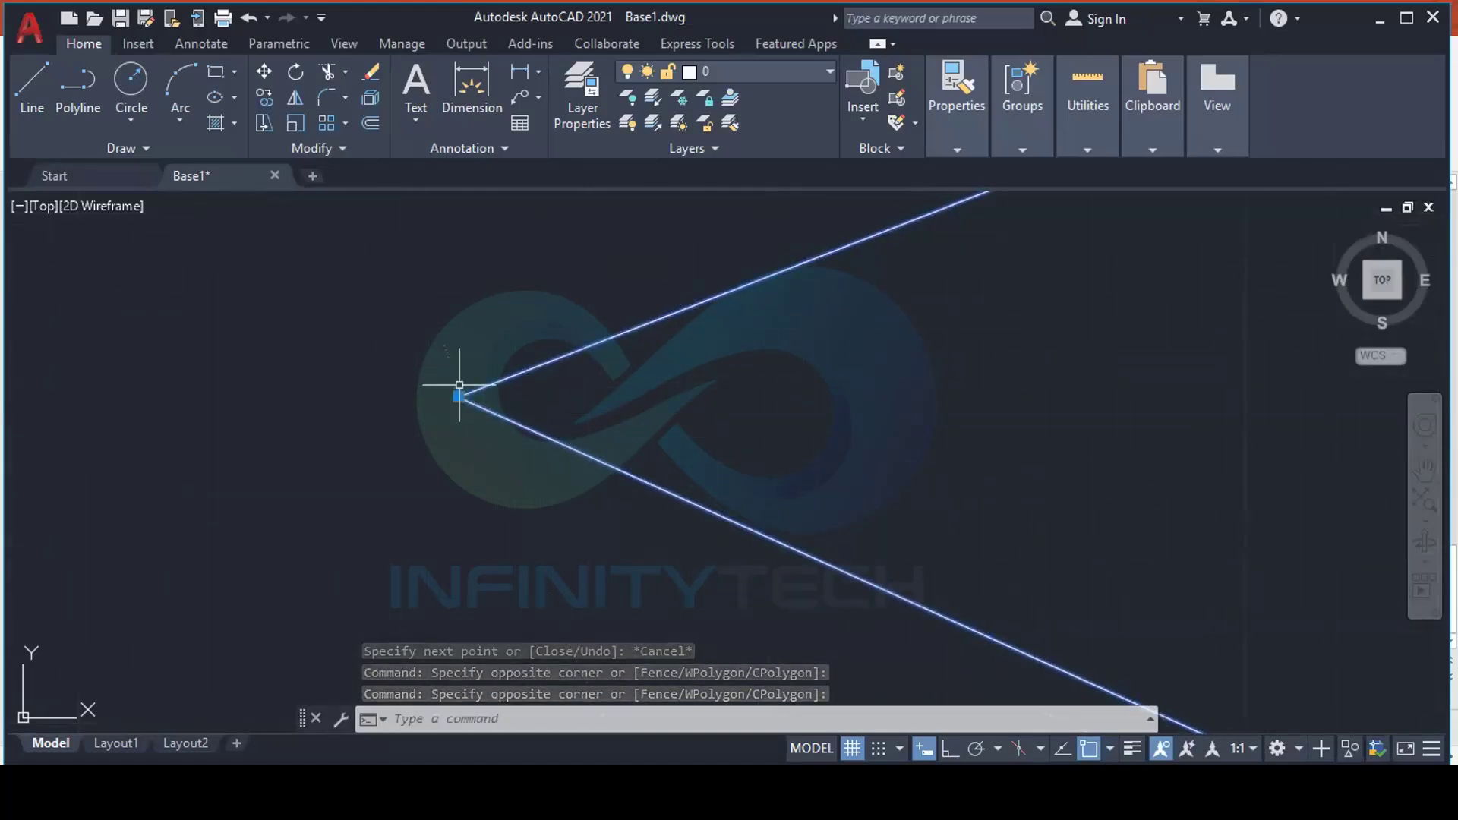
{"action": "scroll", "coordinate": [459, 398], "scroll_direction": "up", "scroll_amount": 2}
{"action": "scroll", "coordinate": [426, 391], "scroll_direction": "up", "scroll_amount": 5}
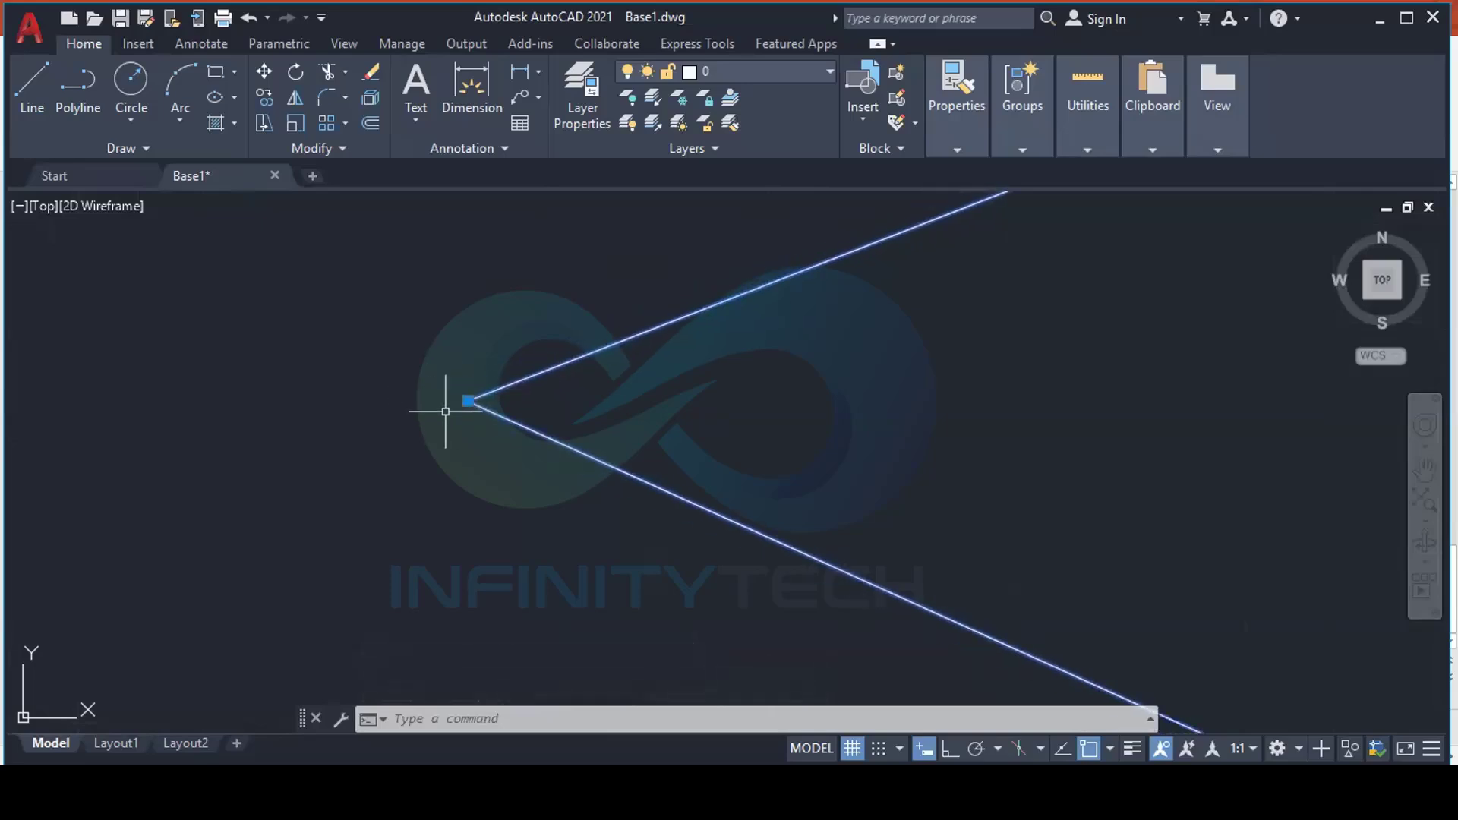
{"action": "left_click", "coordinate": [478, 433]}
{"action": "key", "text": "Escape"}
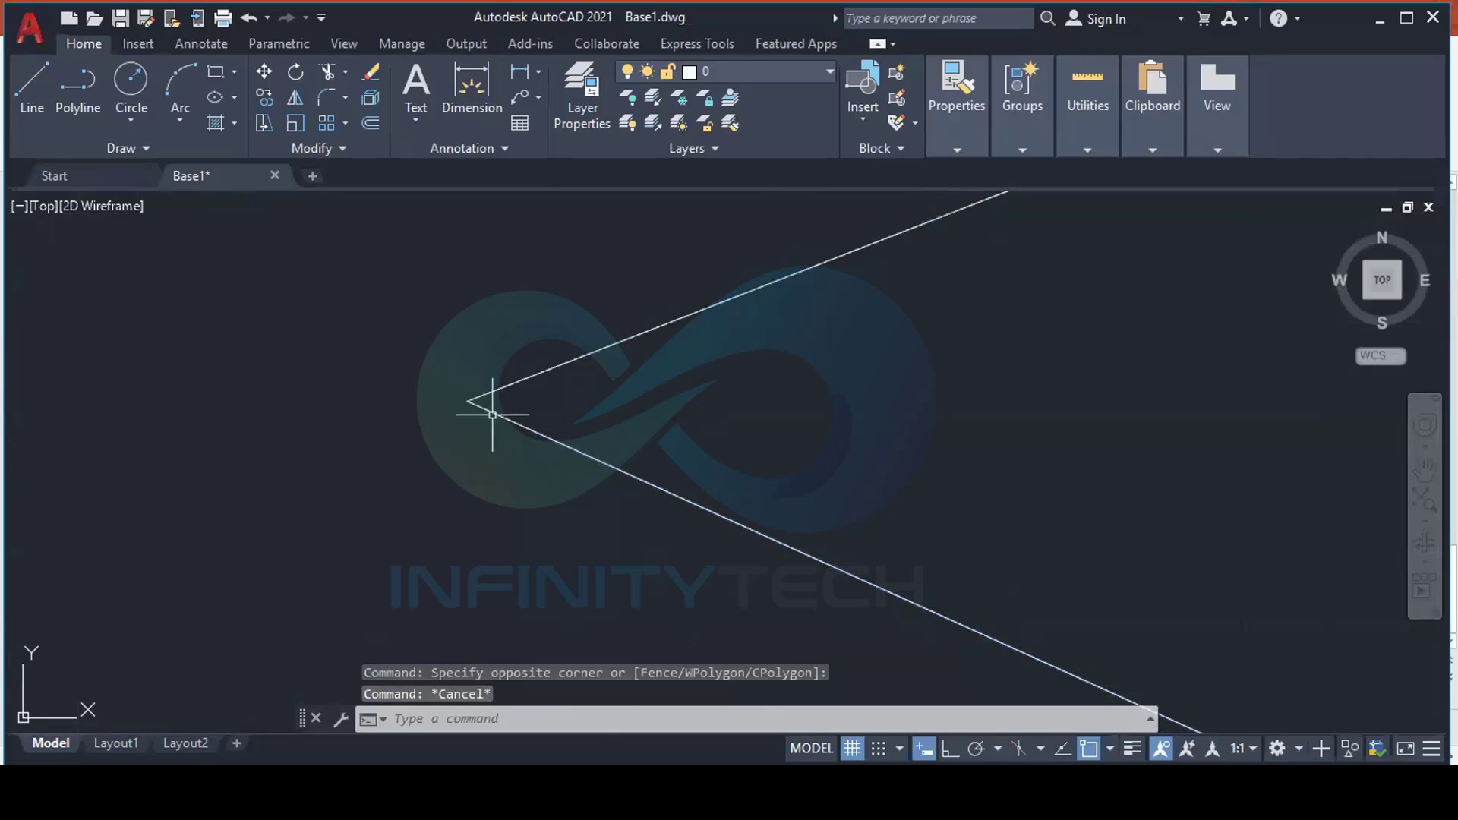
Select the outline's upper-left line and examine its midpoint and endpoint grips, including the Stretch and Lengthen options
{"action": "scroll", "coordinate": [465, 386], "scroll_direction": "down", "scroll_amount": 2}
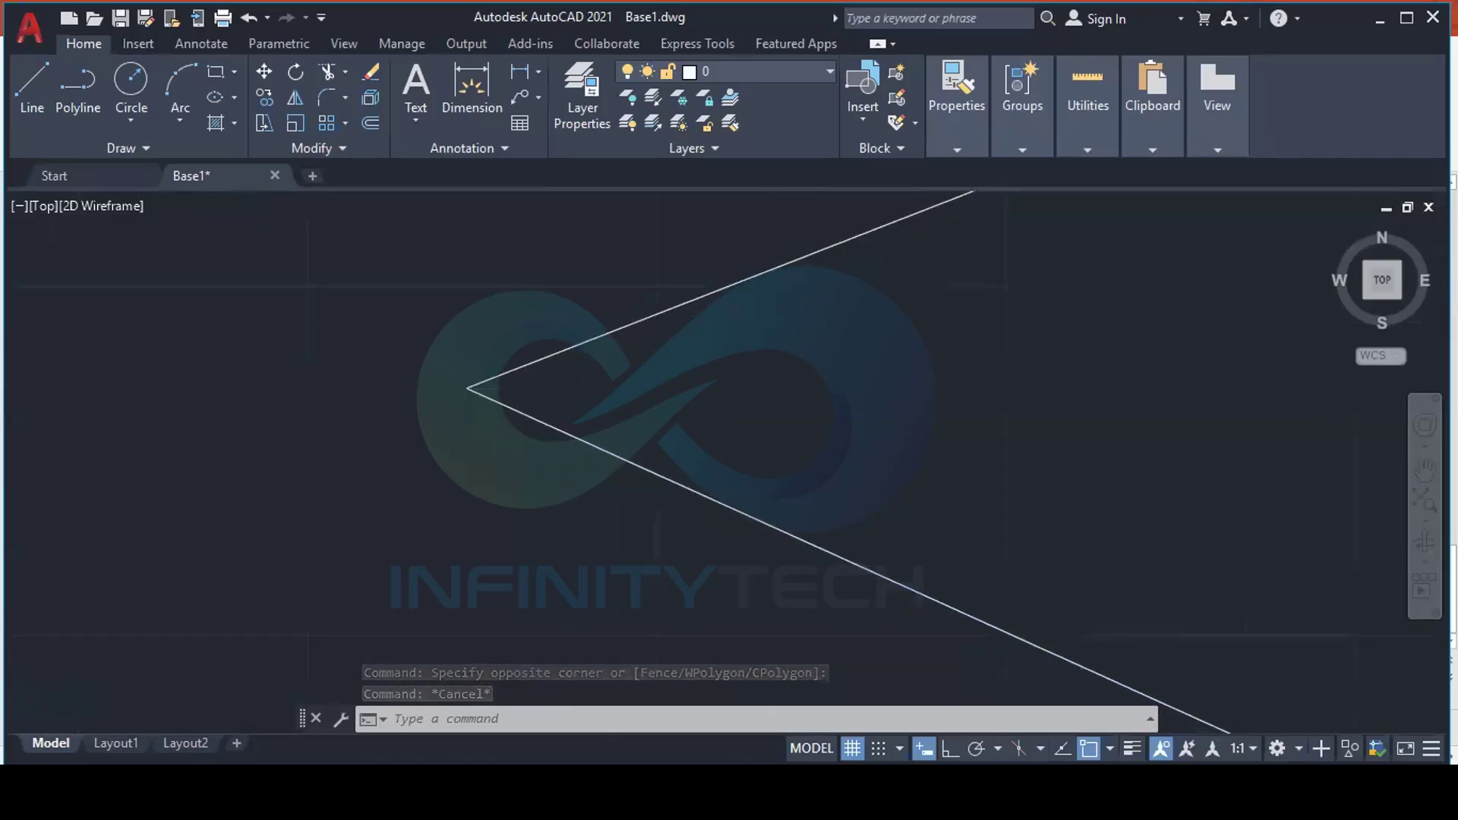
{"action": "scroll", "coordinate": [466, 387], "scroll_direction": "down", "scroll_amount": 2}
{"action": "scroll", "coordinate": [511, 381], "scroll_direction": "up", "scroll_amount": 2}
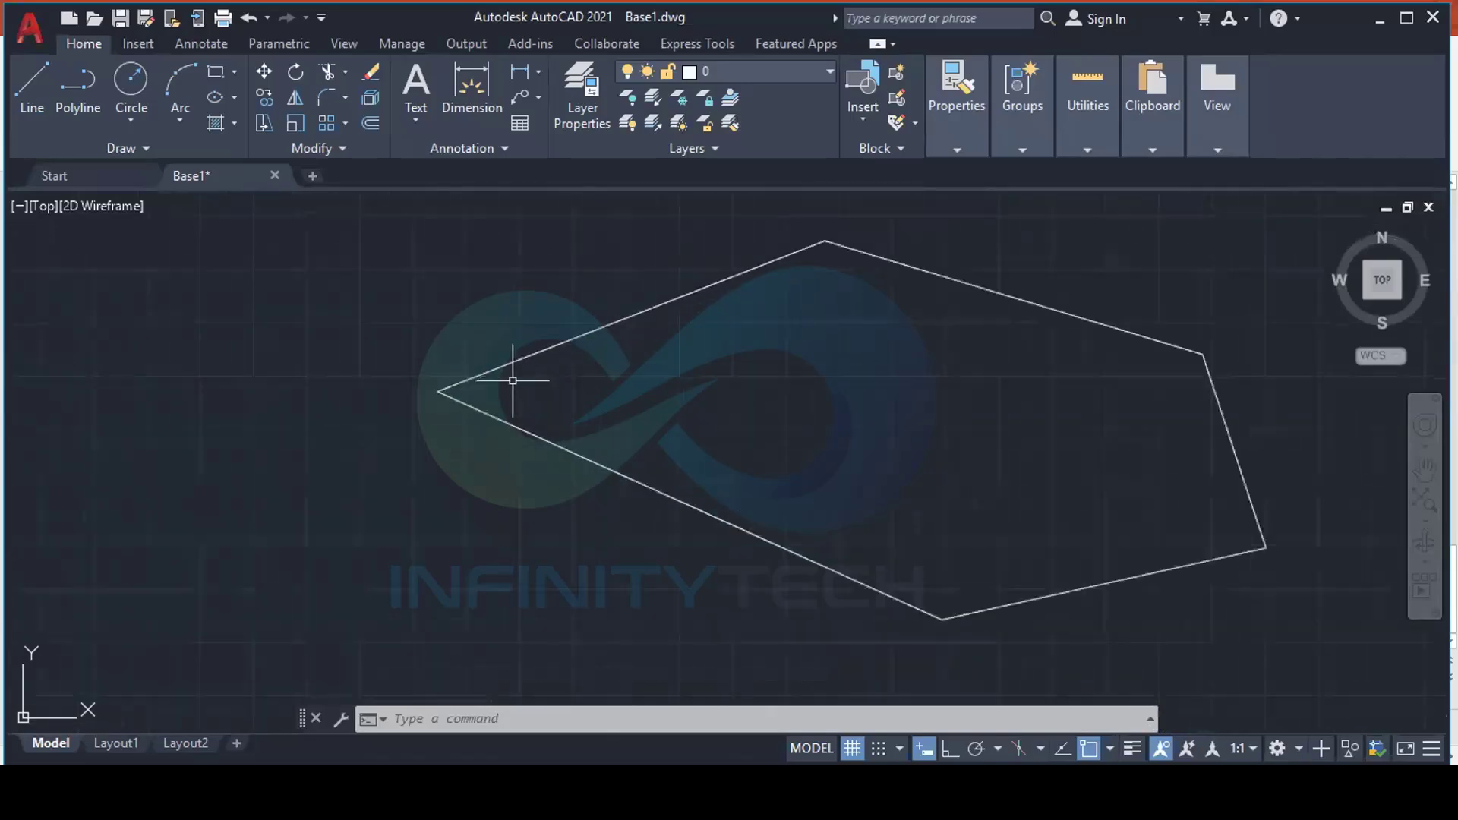
{"action": "scroll", "coordinate": [515, 380], "scroll_direction": "down", "scroll_amount": 1}
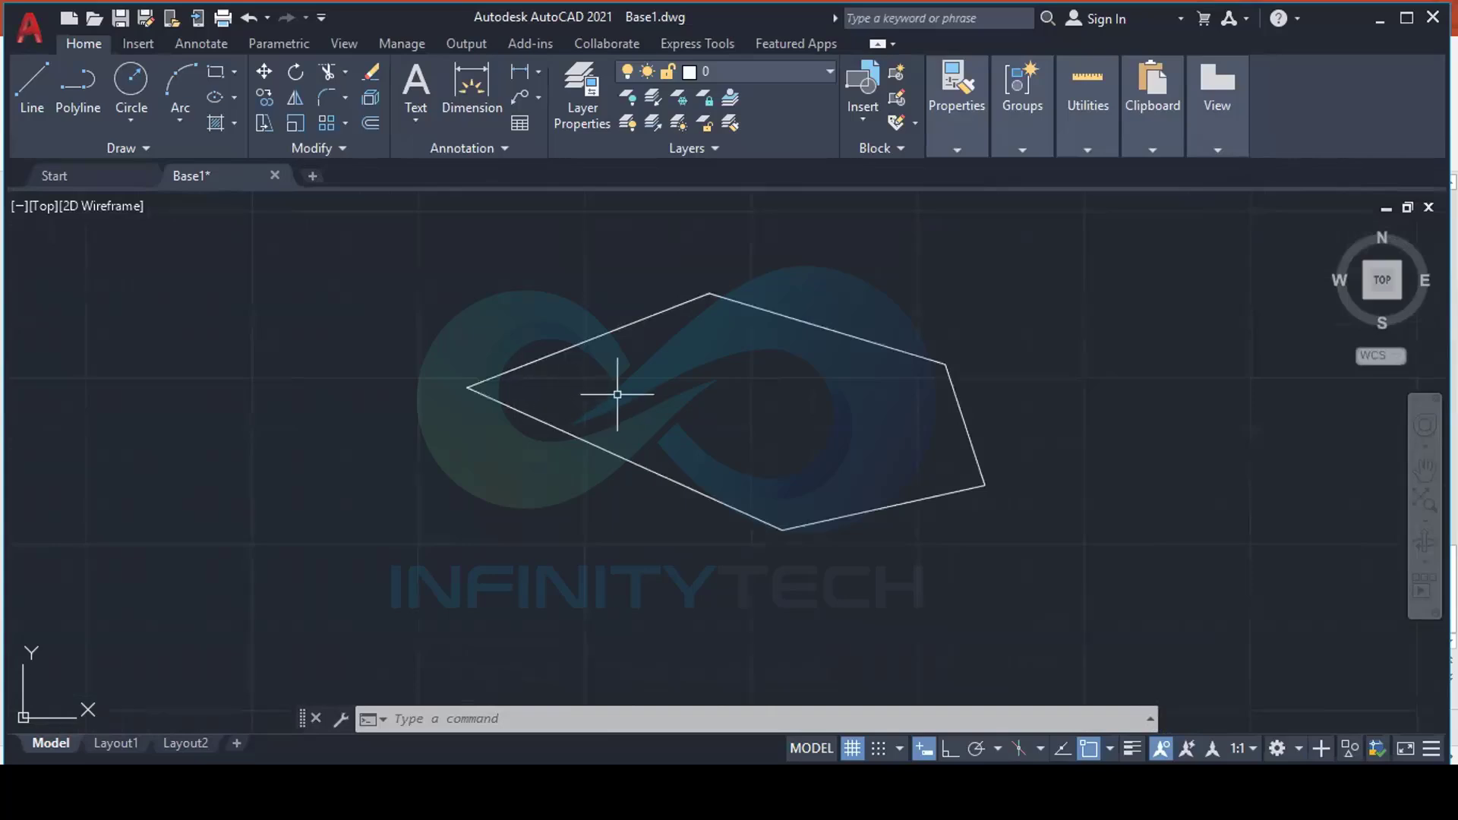
{"action": "left_click", "coordinate": [598, 332]}
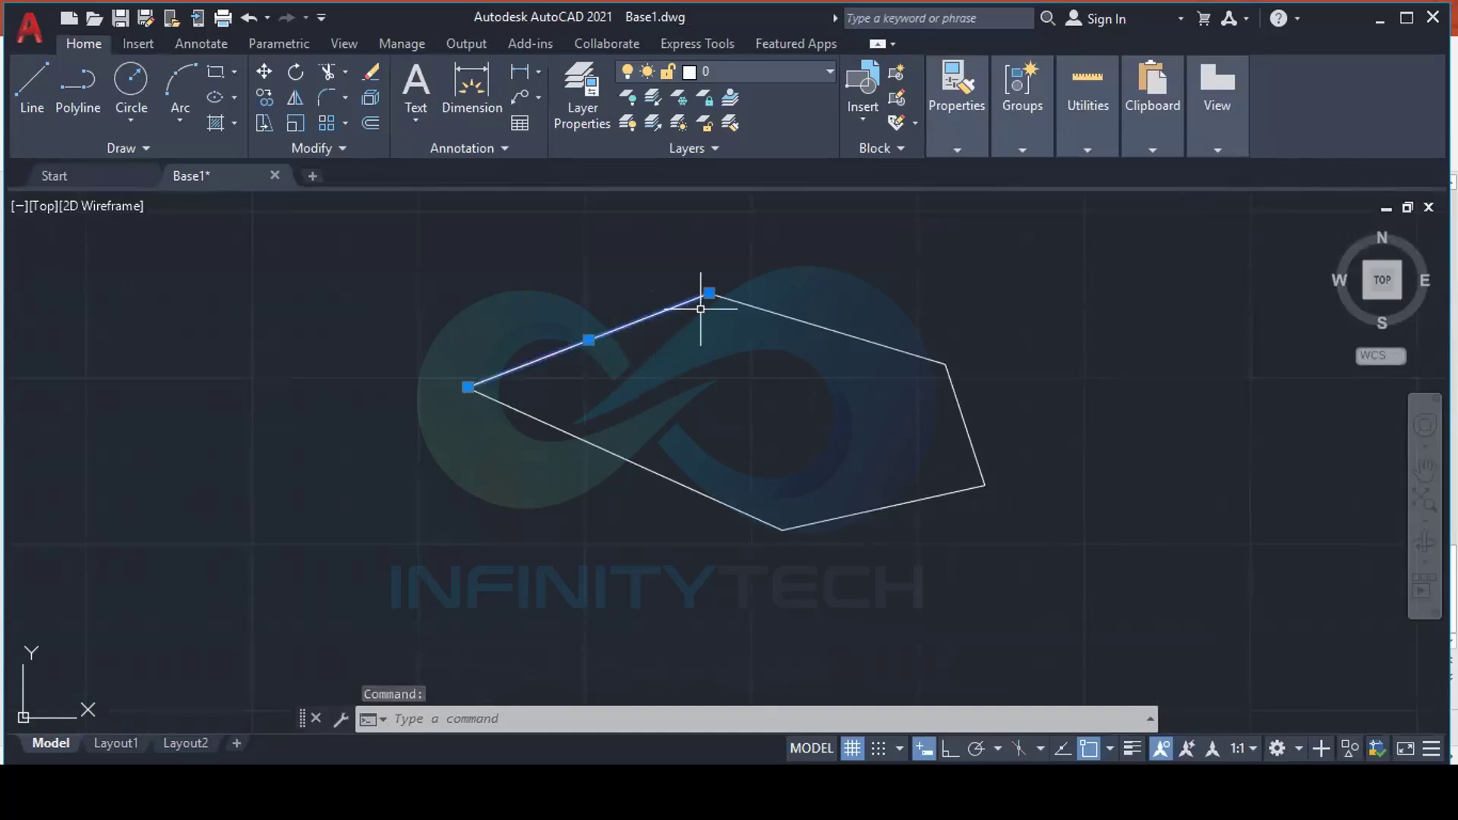
{"action": "mouse_move", "coordinate": [710, 293]}
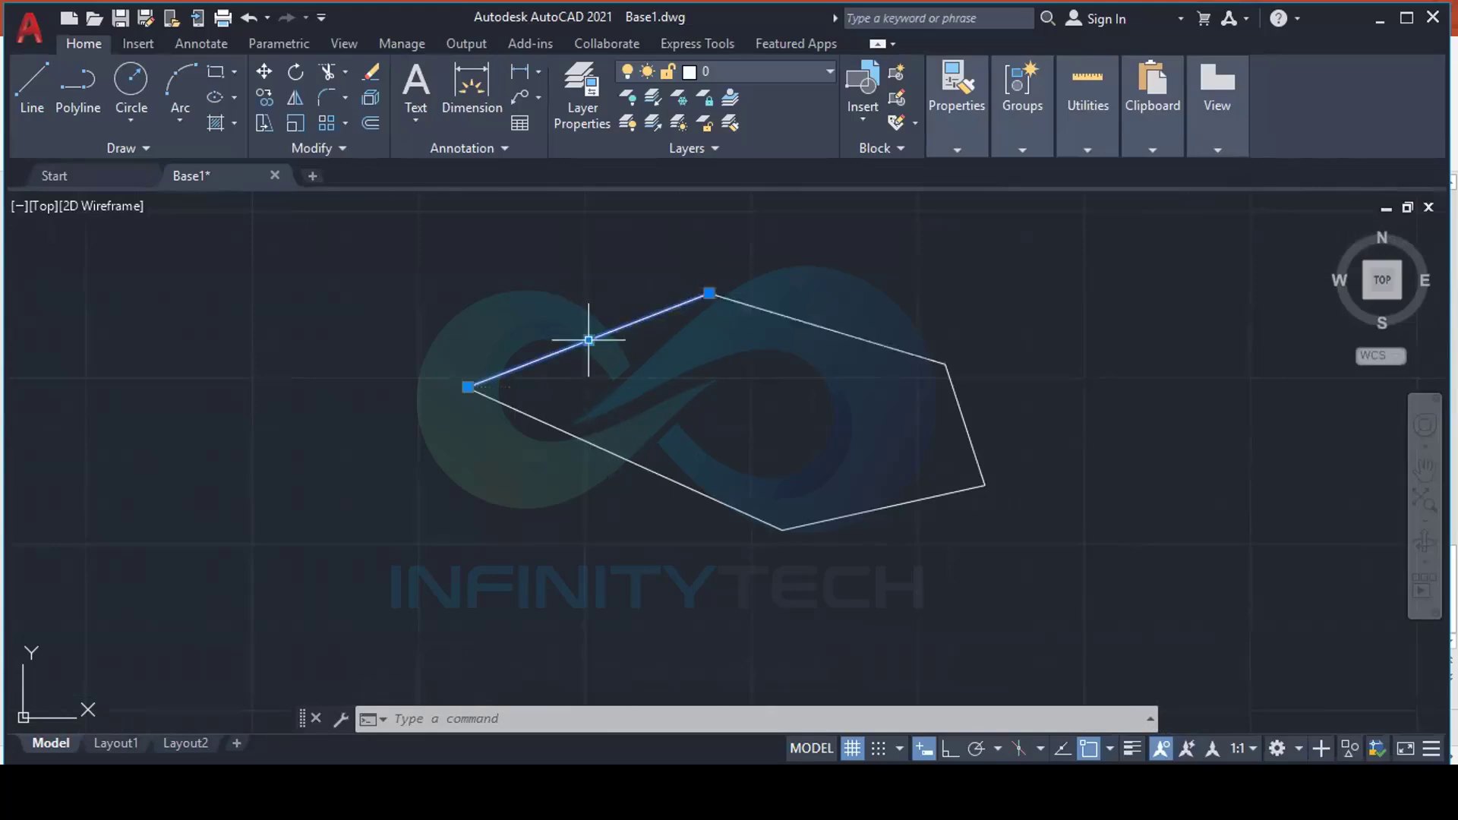
{"action": "mouse_move", "coordinate": [469, 387]}
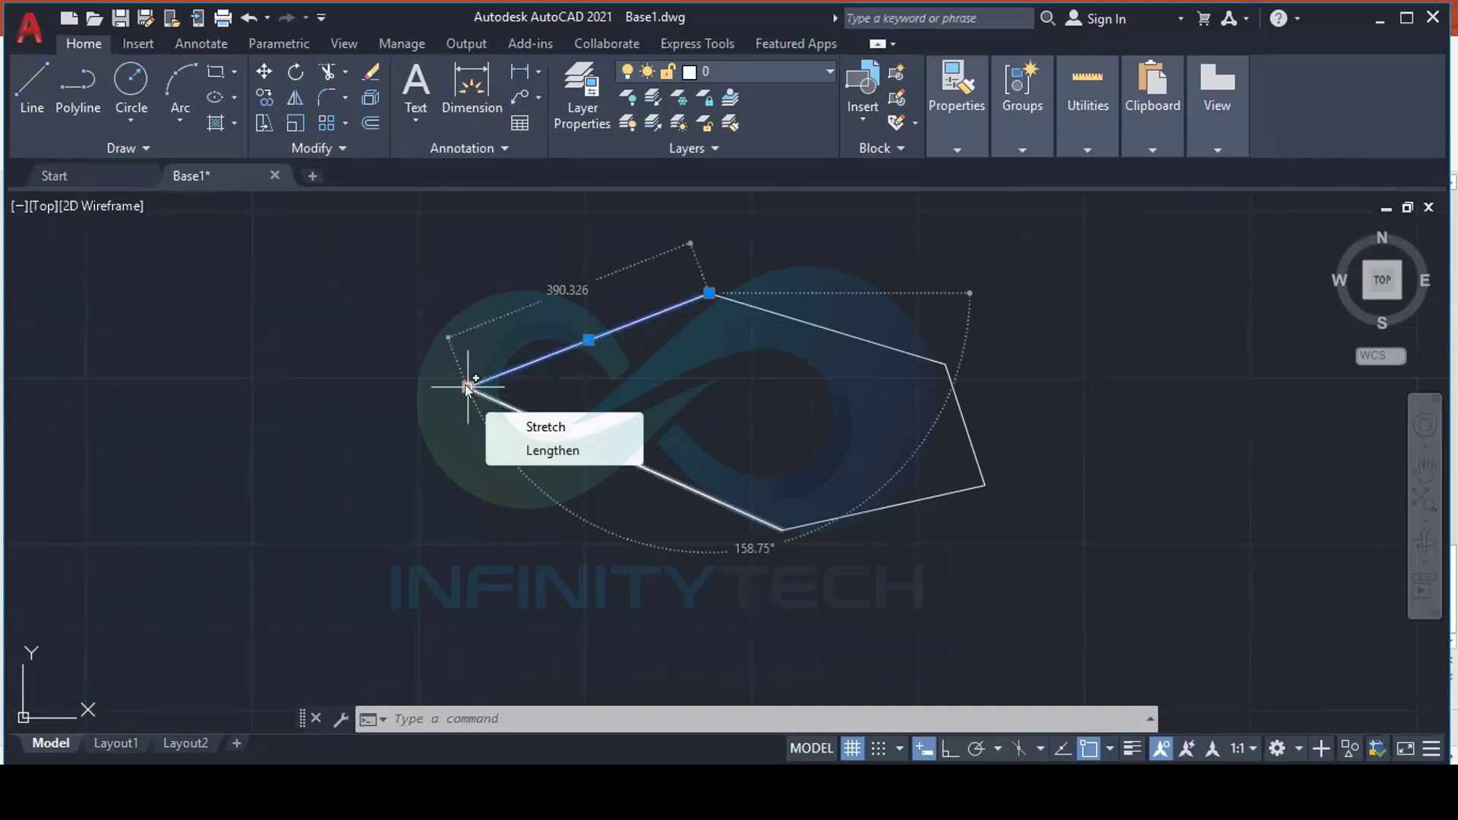
Clear the selection, examine the Endpoint snap marker at the outline's uppermost corner using the Line command, and cancel it
{"action": "key", "text": "Escape"}
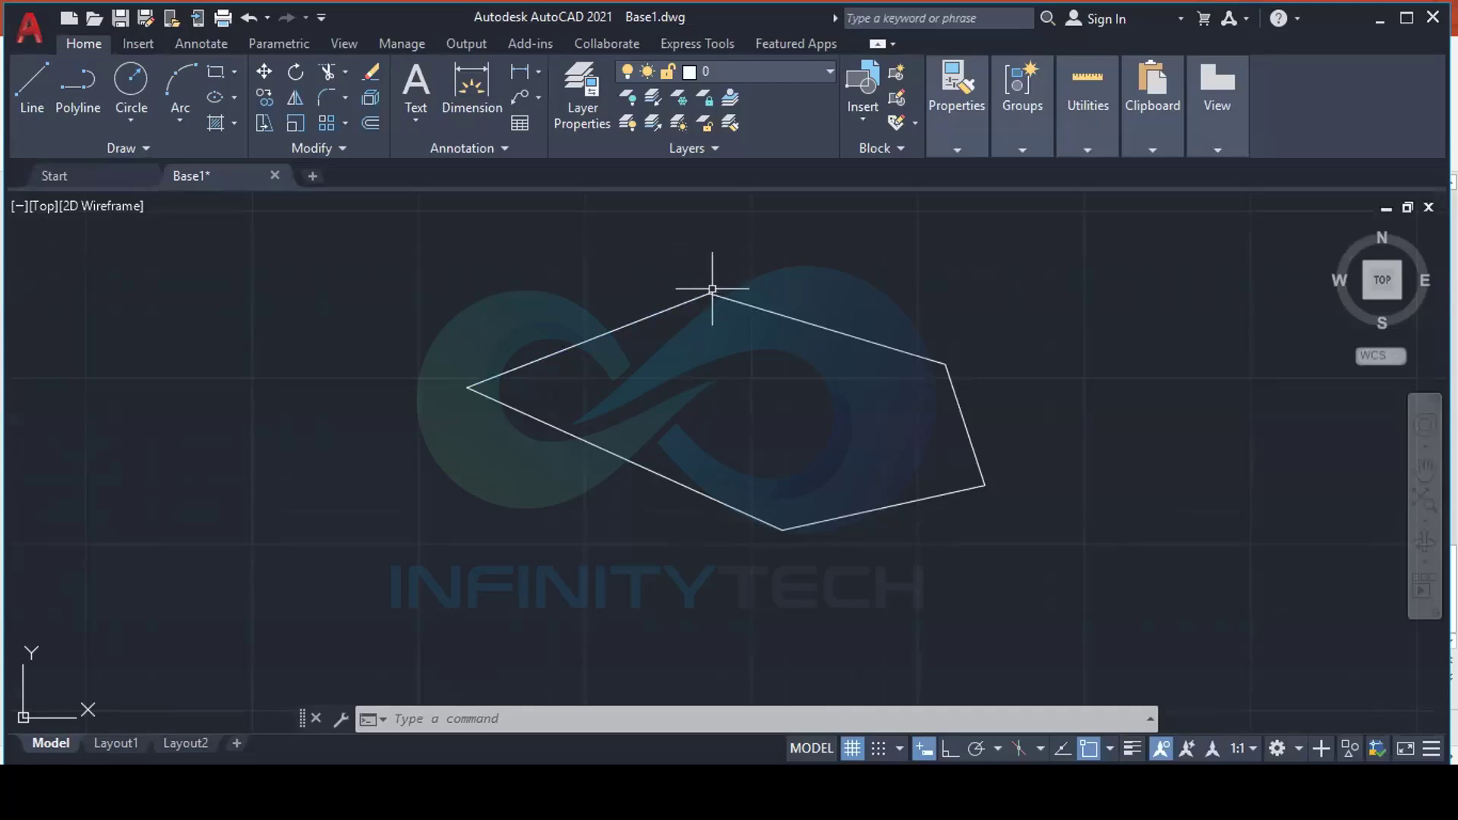
{"action": "type", "text": "l"}
{"action": "key", "text": "Return"}
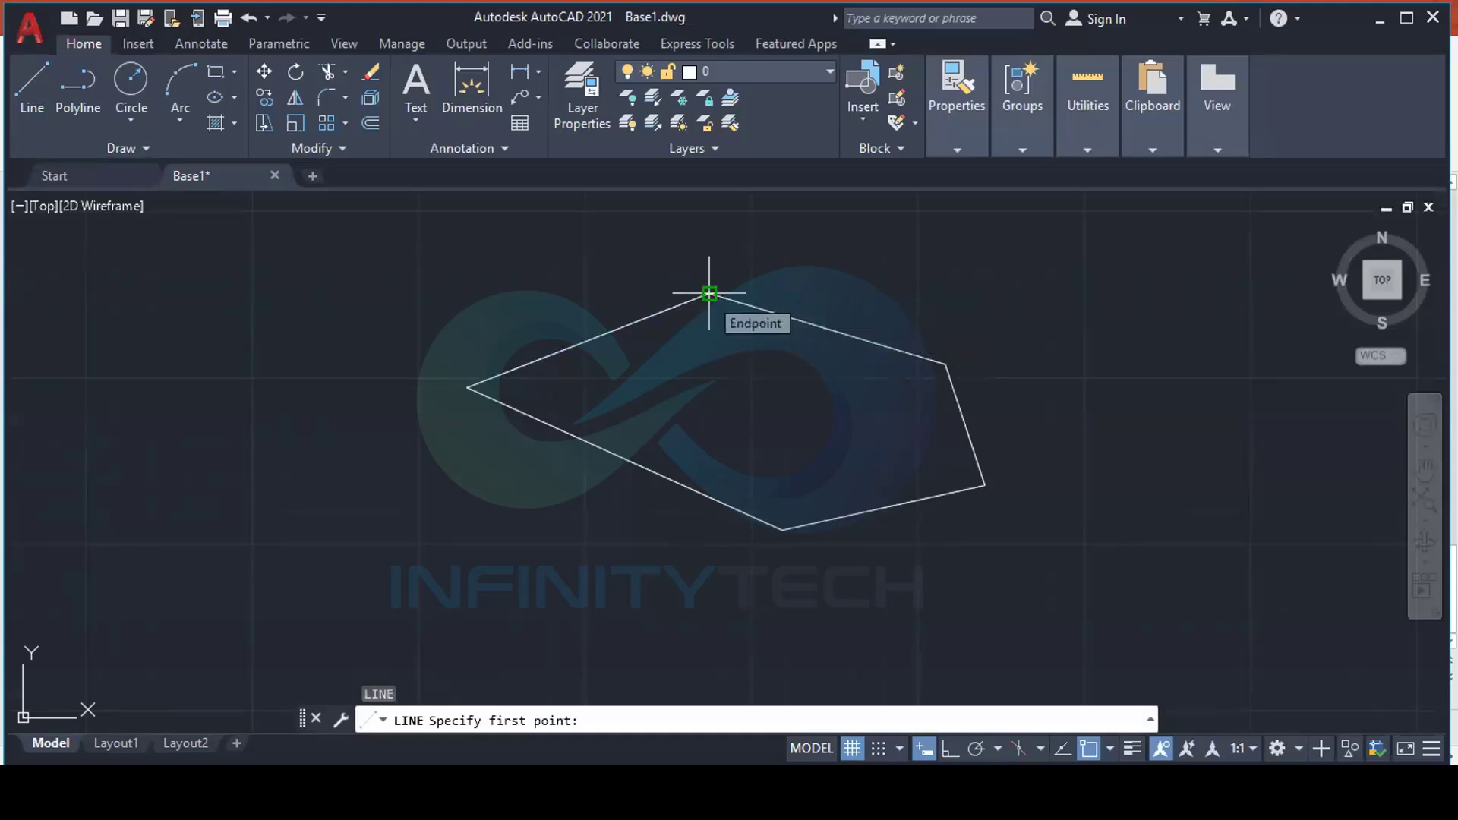
{"action": "key", "text": "Escape"}
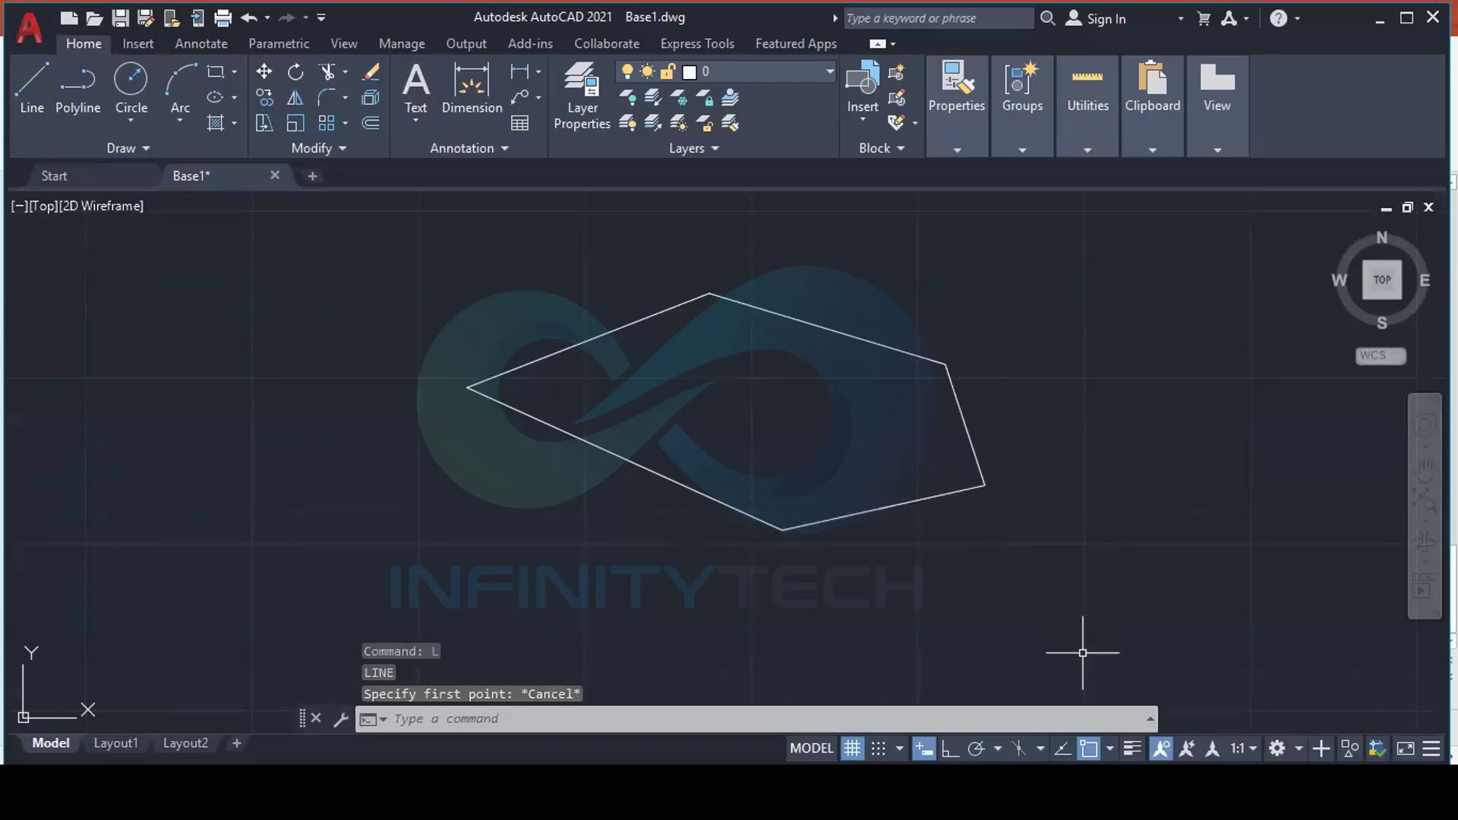
With object snap off, draw a single line by eye from below the outline up to its leftmost corner
{"action": "left_click", "coordinate": [1088, 749]}
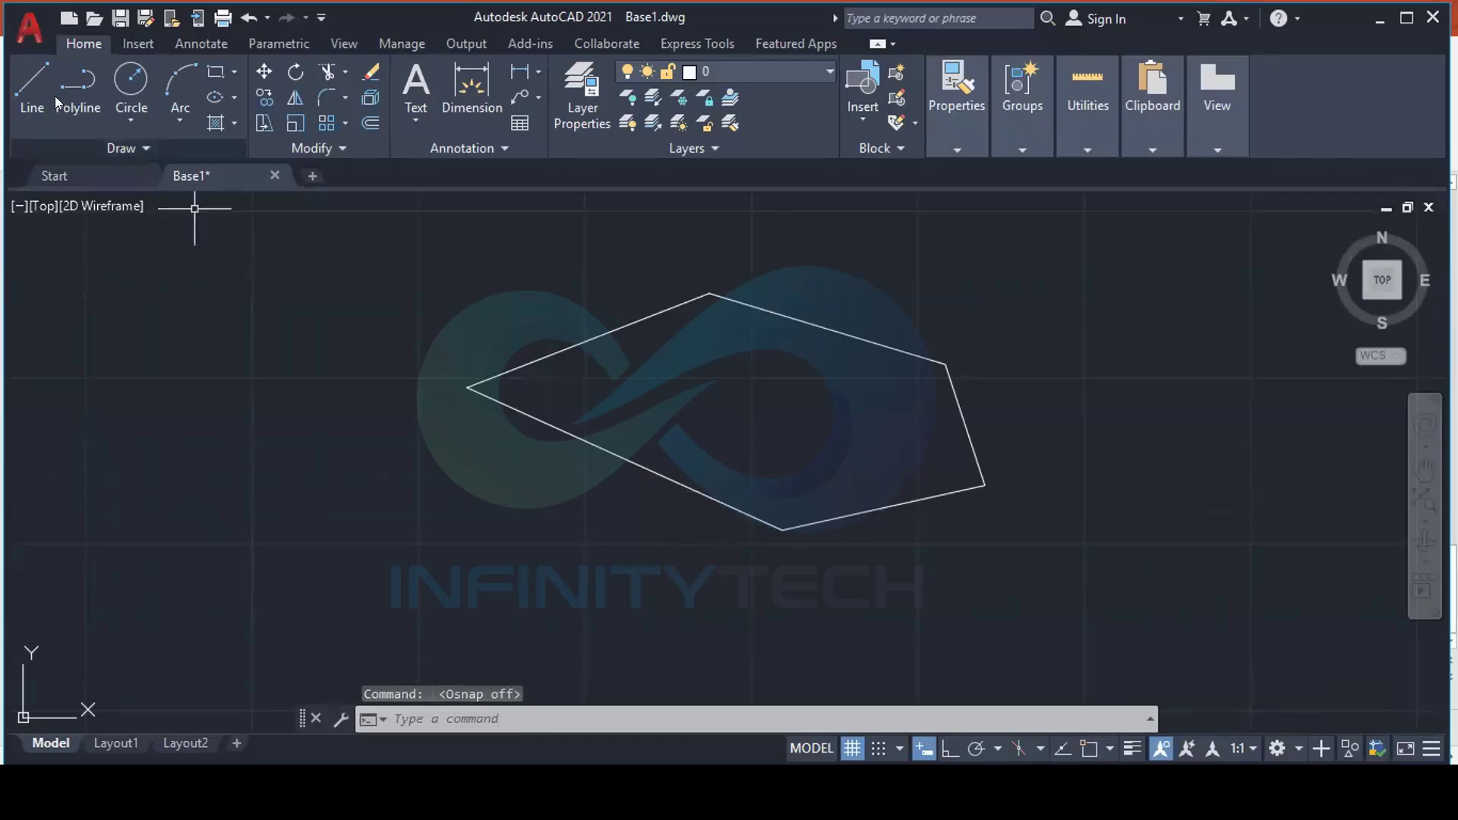
{"action": "left_click", "coordinate": [37, 85]}
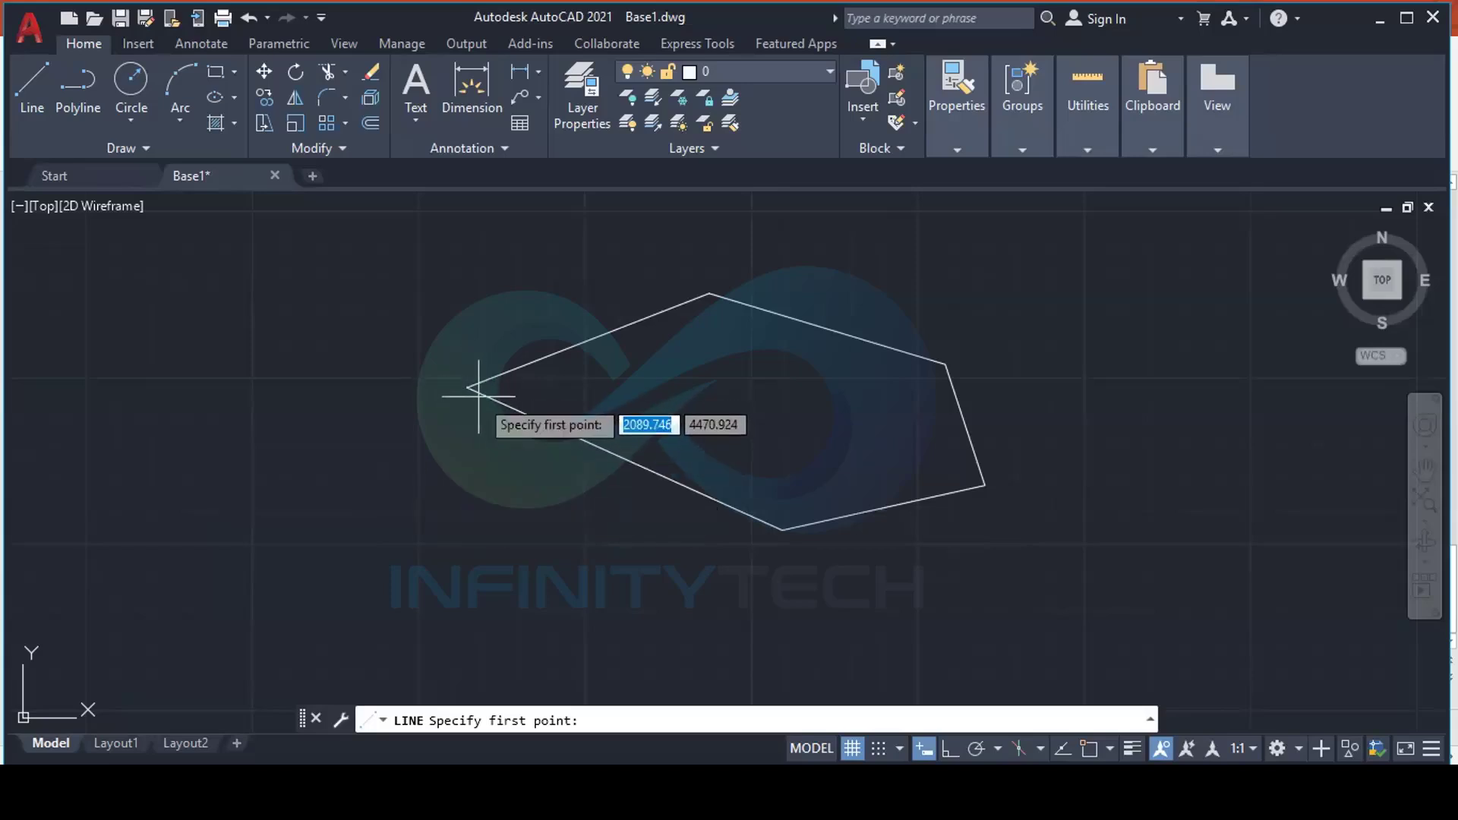
{"action": "left_click", "coordinate": [435, 518]}
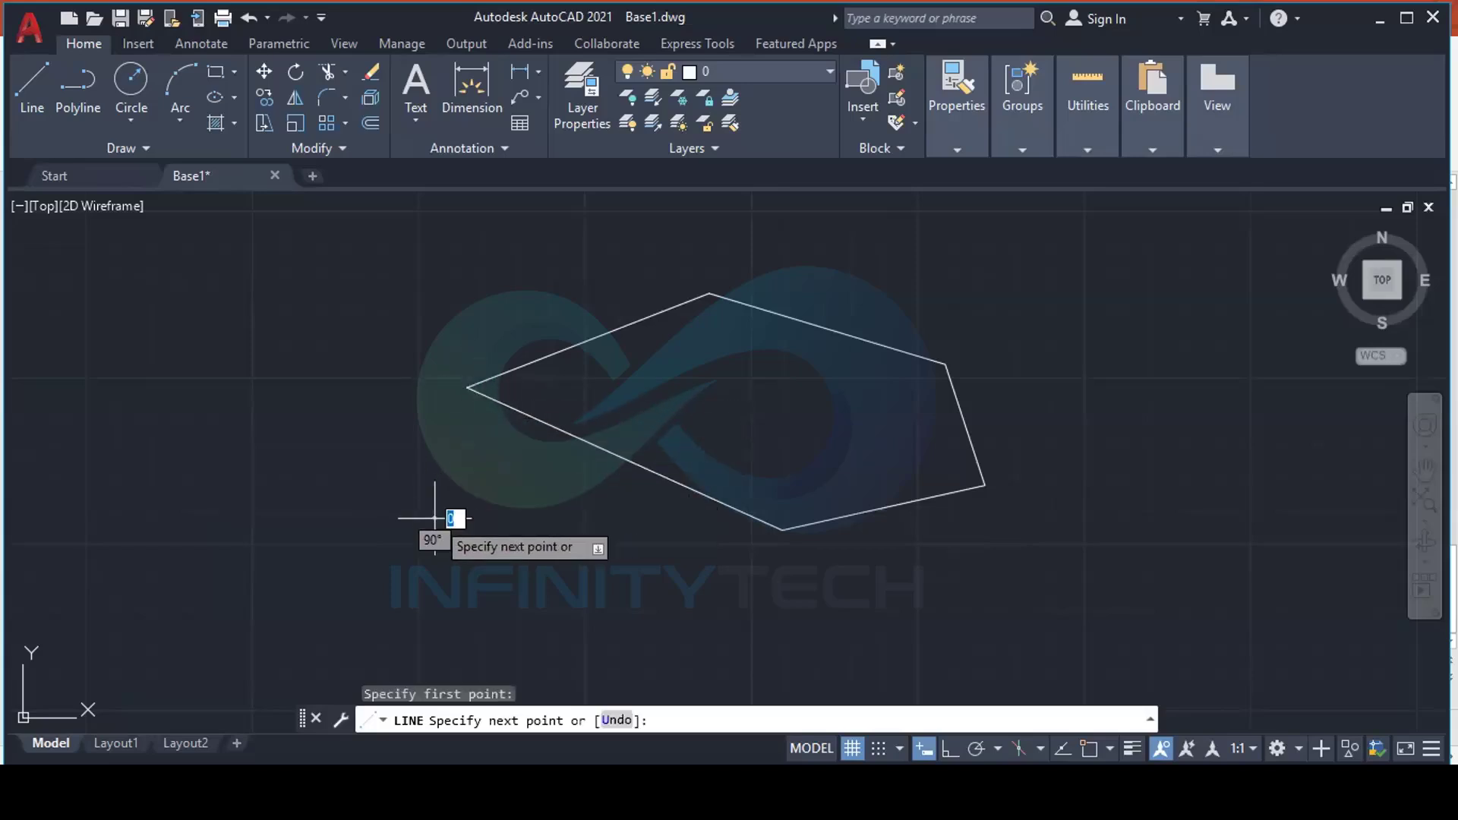
{"action": "left_click", "coordinate": [469, 387]}
{"action": "key", "text": "Escape"}
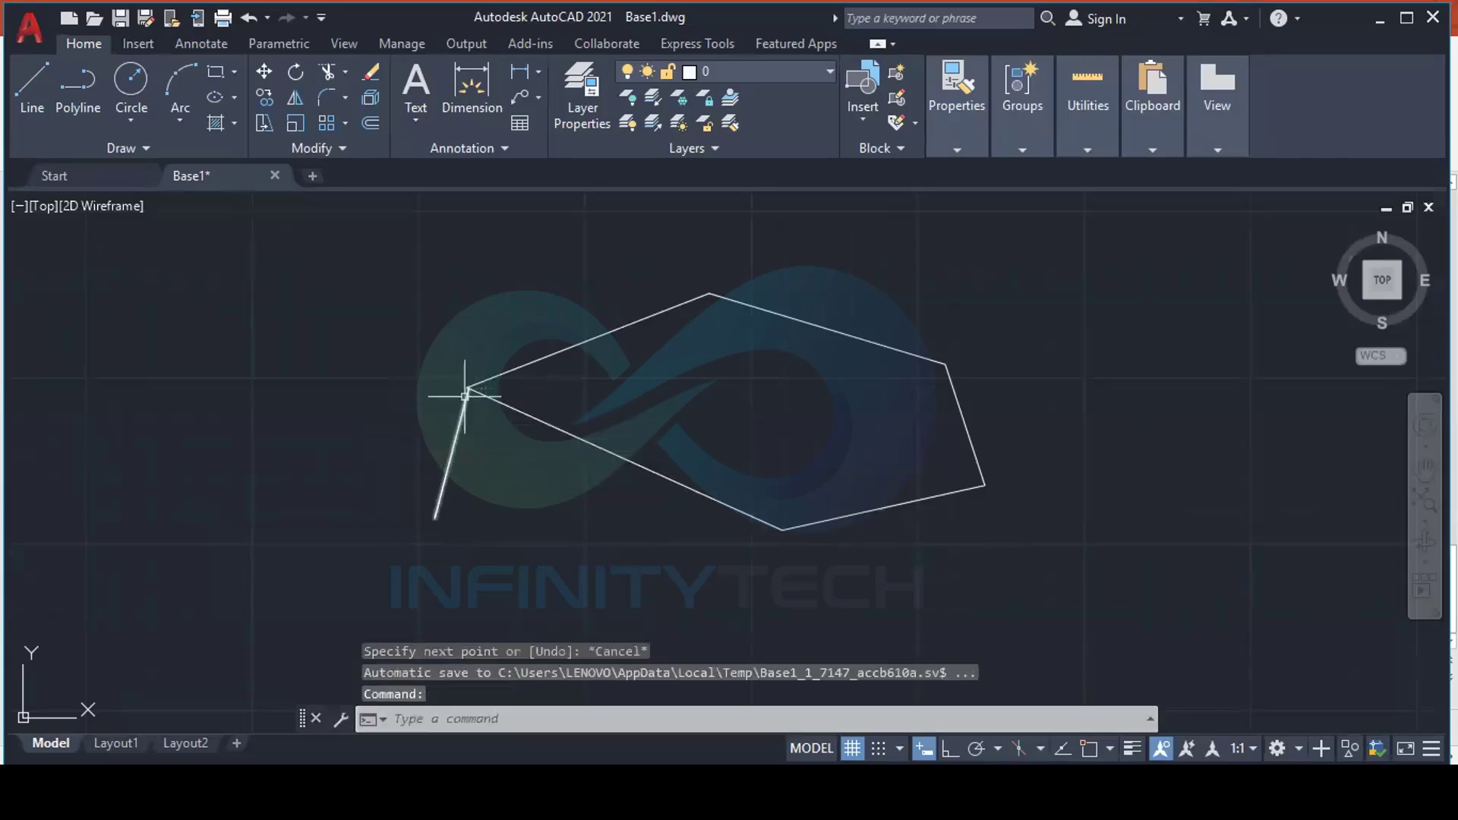
Closely inspect whether the freehand line actually meets the outline's leftmost corner
{"action": "scroll", "coordinate": [465, 395], "scroll_direction": "up", "scroll_amount": 4}
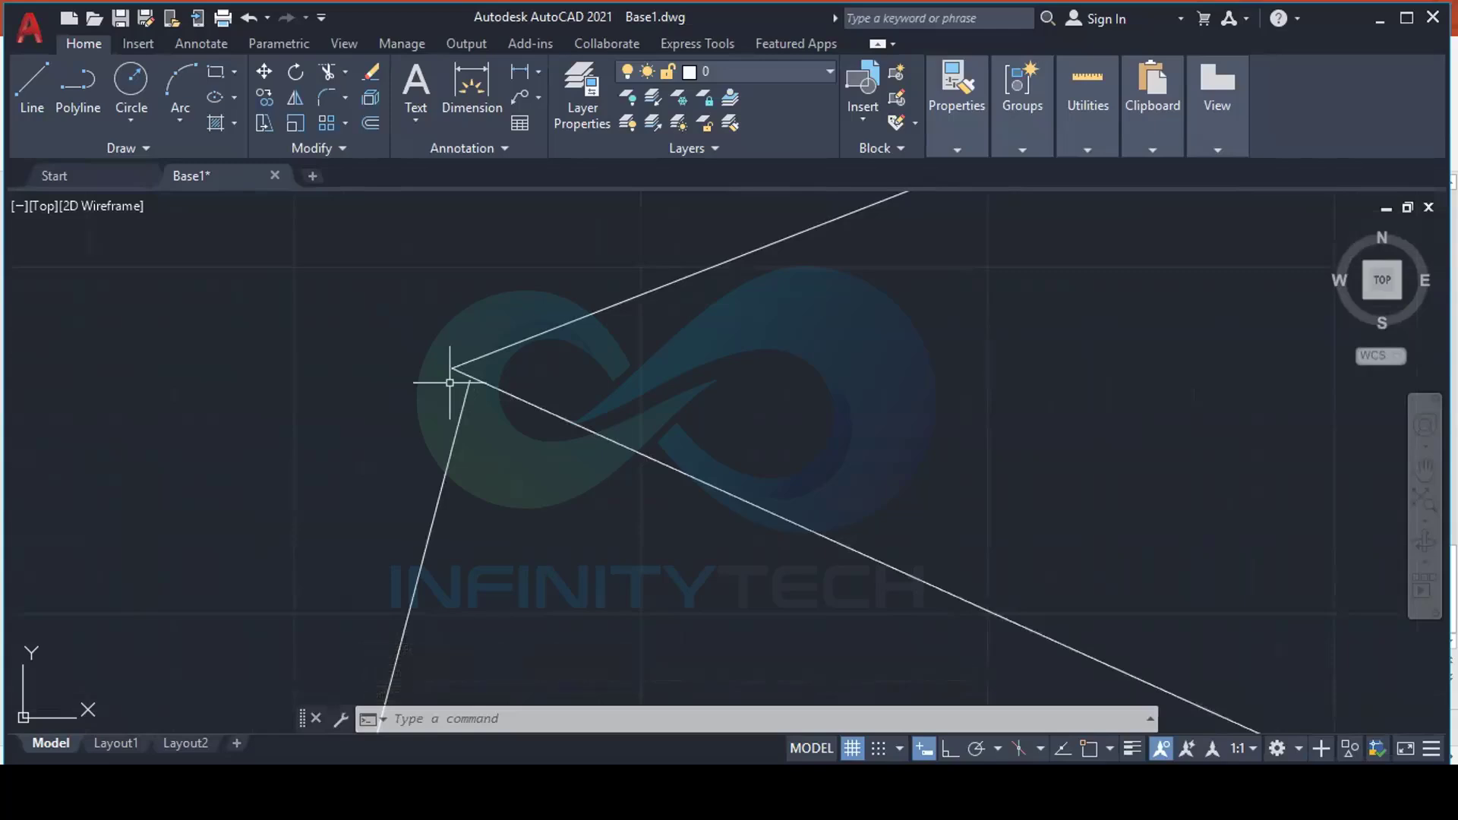
{"action": "scroll", "coordinate": [527, 372], "scroll_direction": "down", "scroll_amount": 6}
{"action": "scroll", "coordinate": [525, 372], "scroll_direction": "up", "scroll_amount": 1}
{"action": "scroll", "coordinate": [525, 373], "scroll_direction": "down", "scroll_amount": 1}
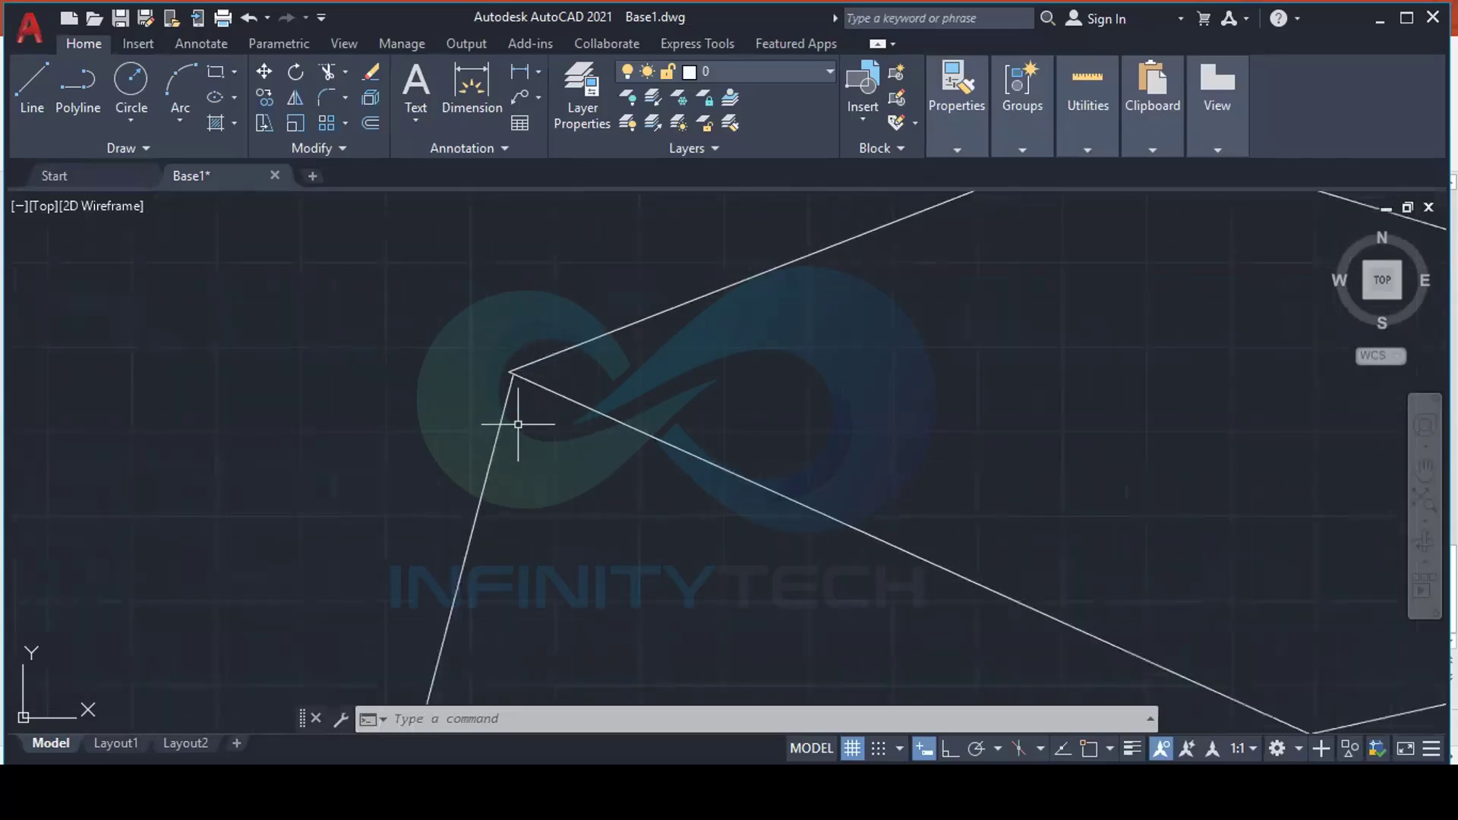
{"action": "scroll", "coordinate": [749, 472], "scroll_direction": "down", "scroll_amount": 3}
{"action": "middle_click_drag", "start_coordinate": [843, 508], "coordinate": [612, 459]}
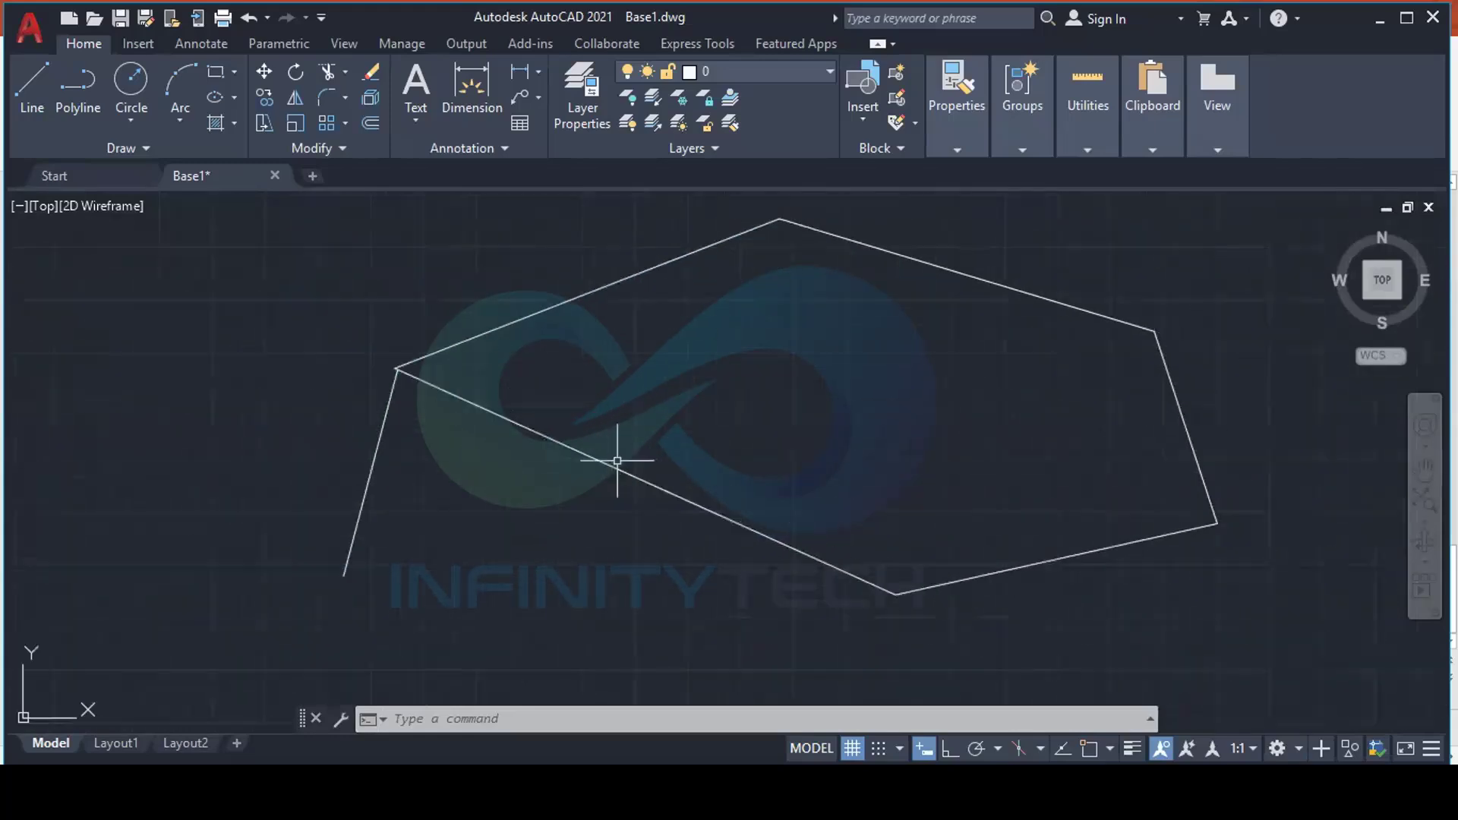
Turn object snap back on and delete the freehand line below the leftmost corner
{"action": "left_click", "coordinate": [1086, 750]}
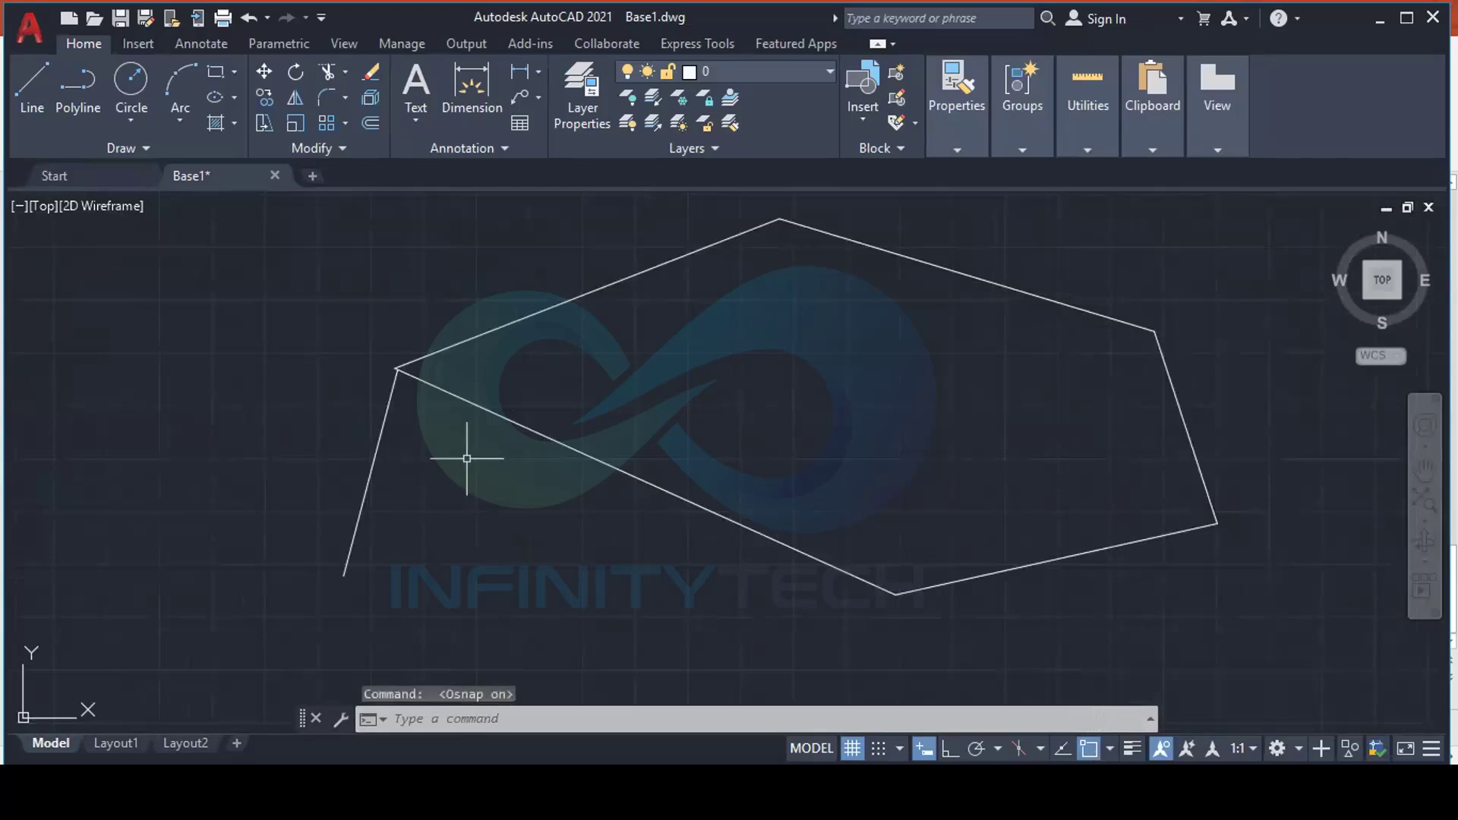
{"action": "left_click", "coordinate": [383, 467]}
{"action": "left_click", "coordinate": [325, 449]}
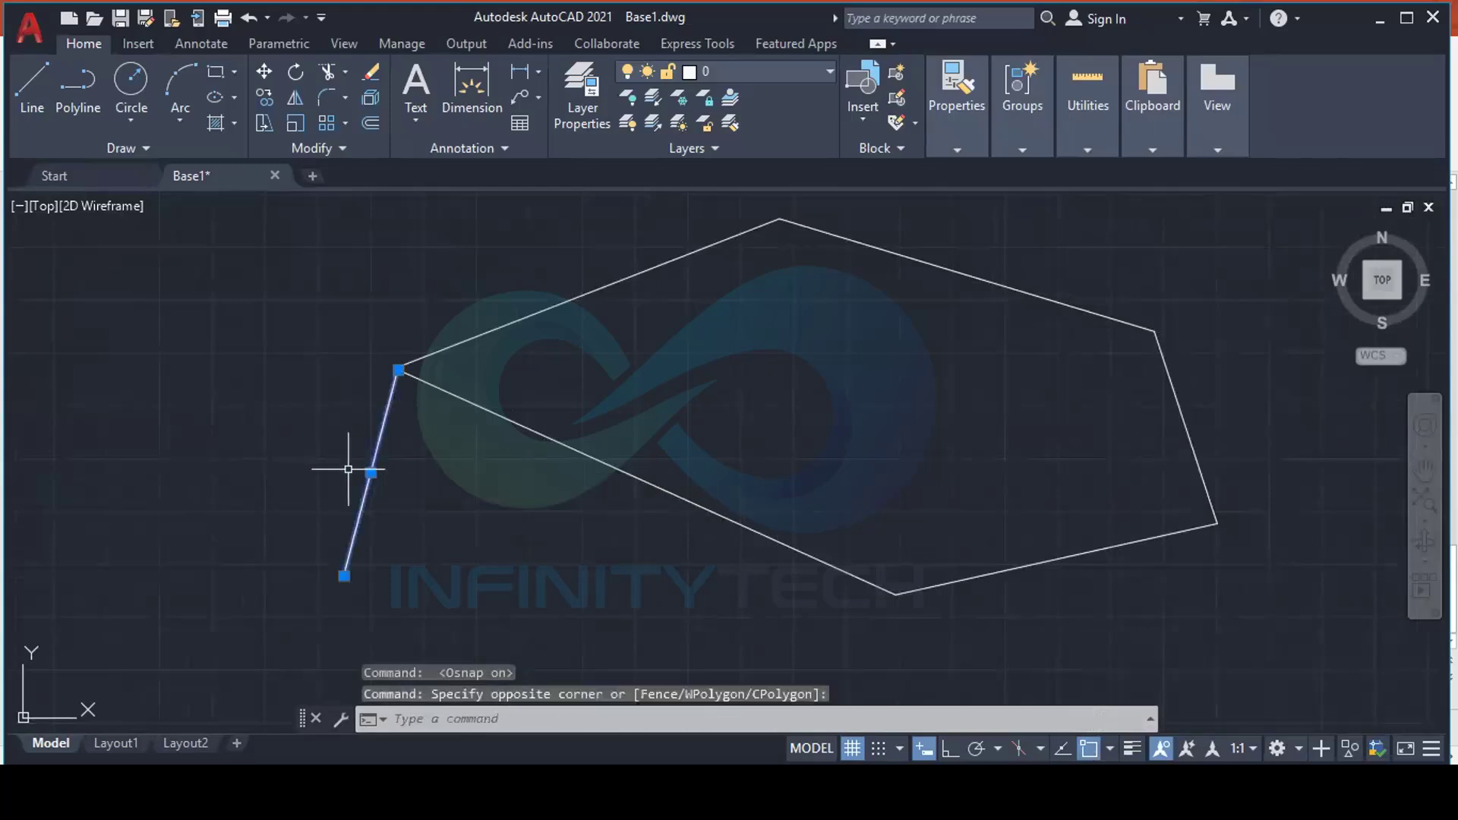
{"action": "key", "text": "Delete"}
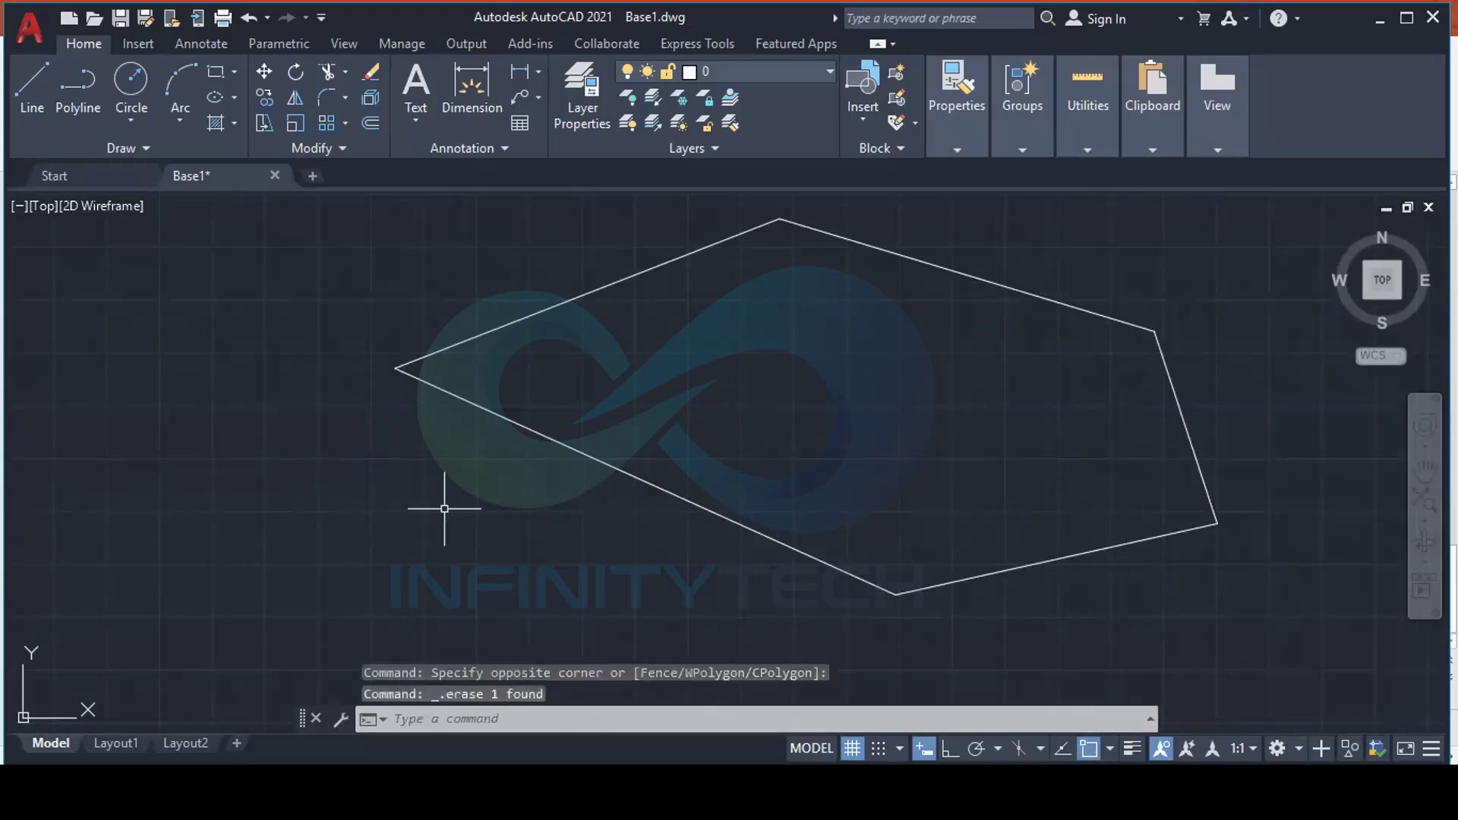
Preview a line from below the outline snapping to its lowest corner's endpoint, and cancel the command
{"action": "left_click", "coordinate": [32, 87]}
{"action": "left_click", "coordinate": [423, 547]}
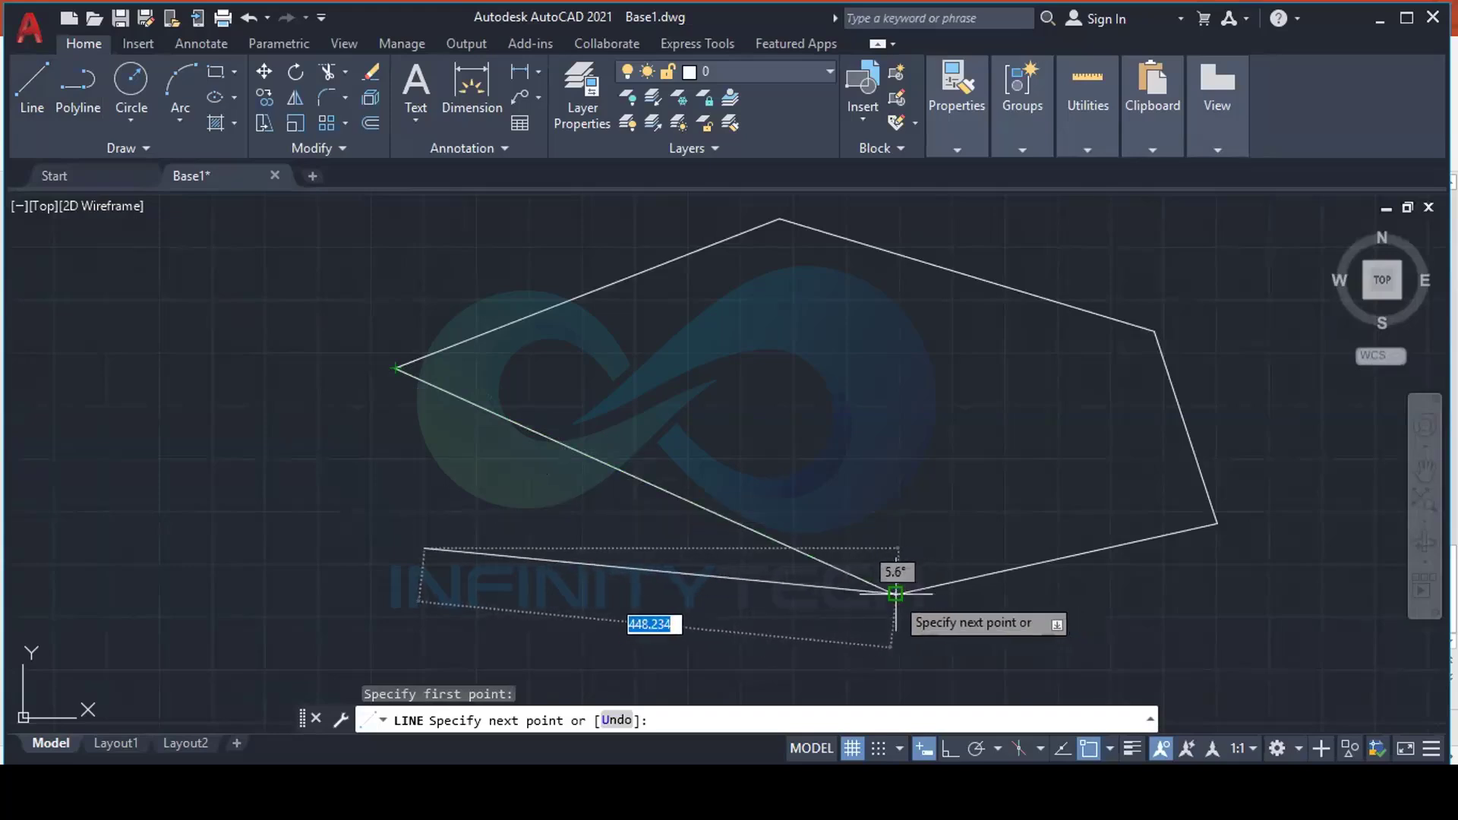
{"action": "key", "text": "Escape"}
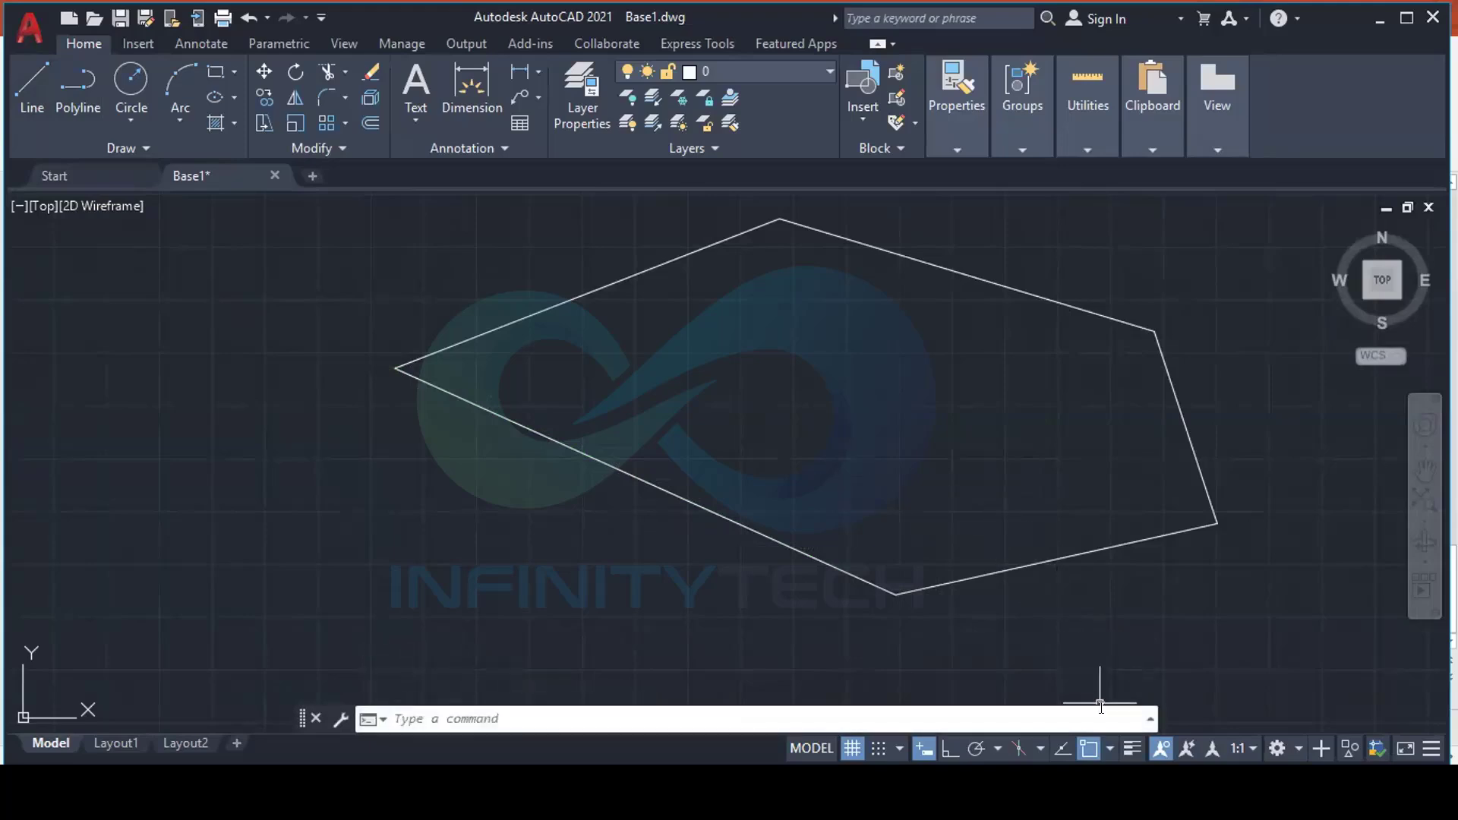
Examine the object snap modes, switching Tangent on and back off, and review the Object Snap page of Drafting Settings without changes
{"action": "left_click", "coordinate": [1111, 751]}
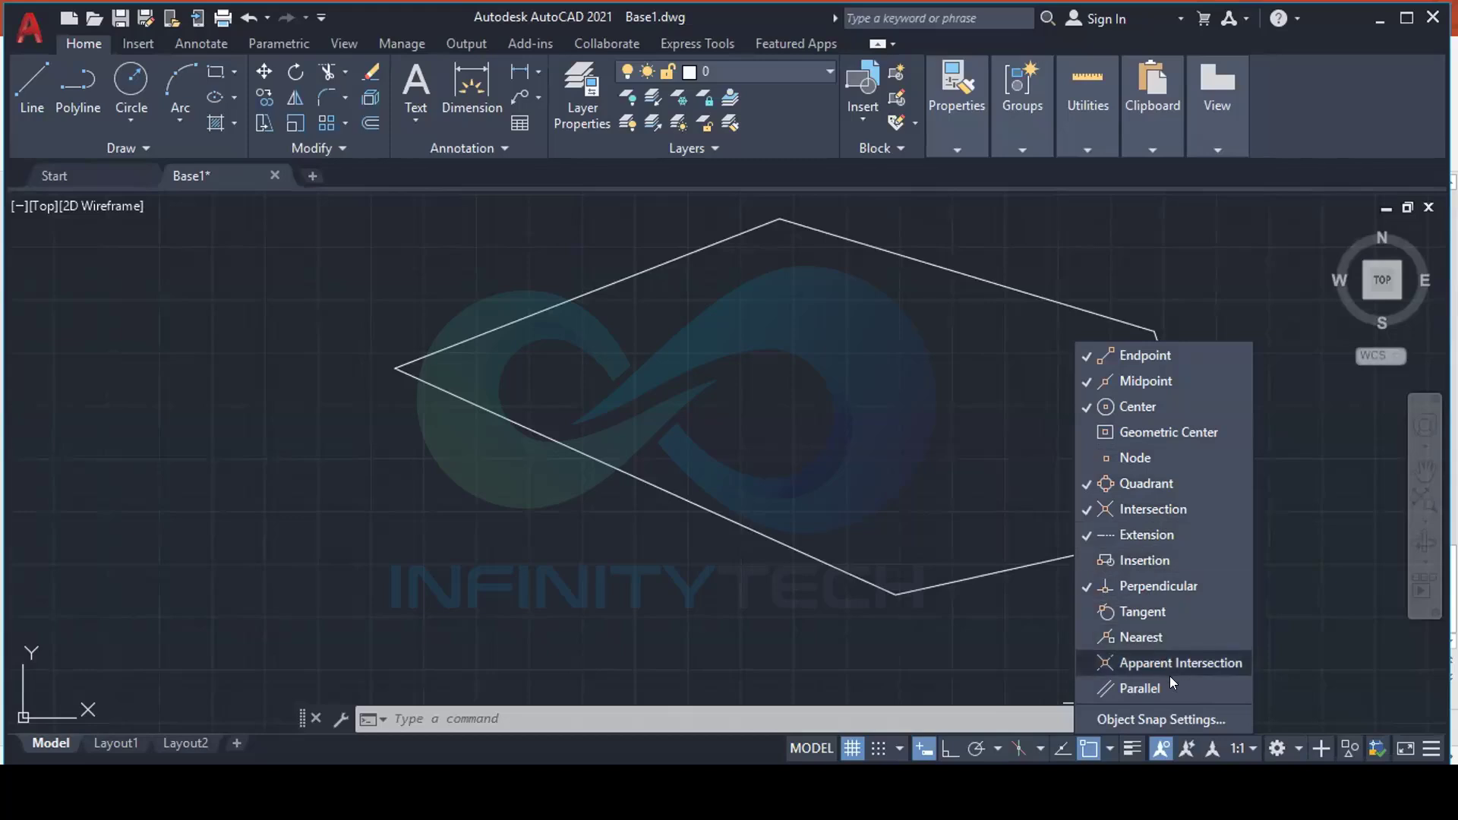
{"action": "left_click", "coordinate": [1160, 612]}
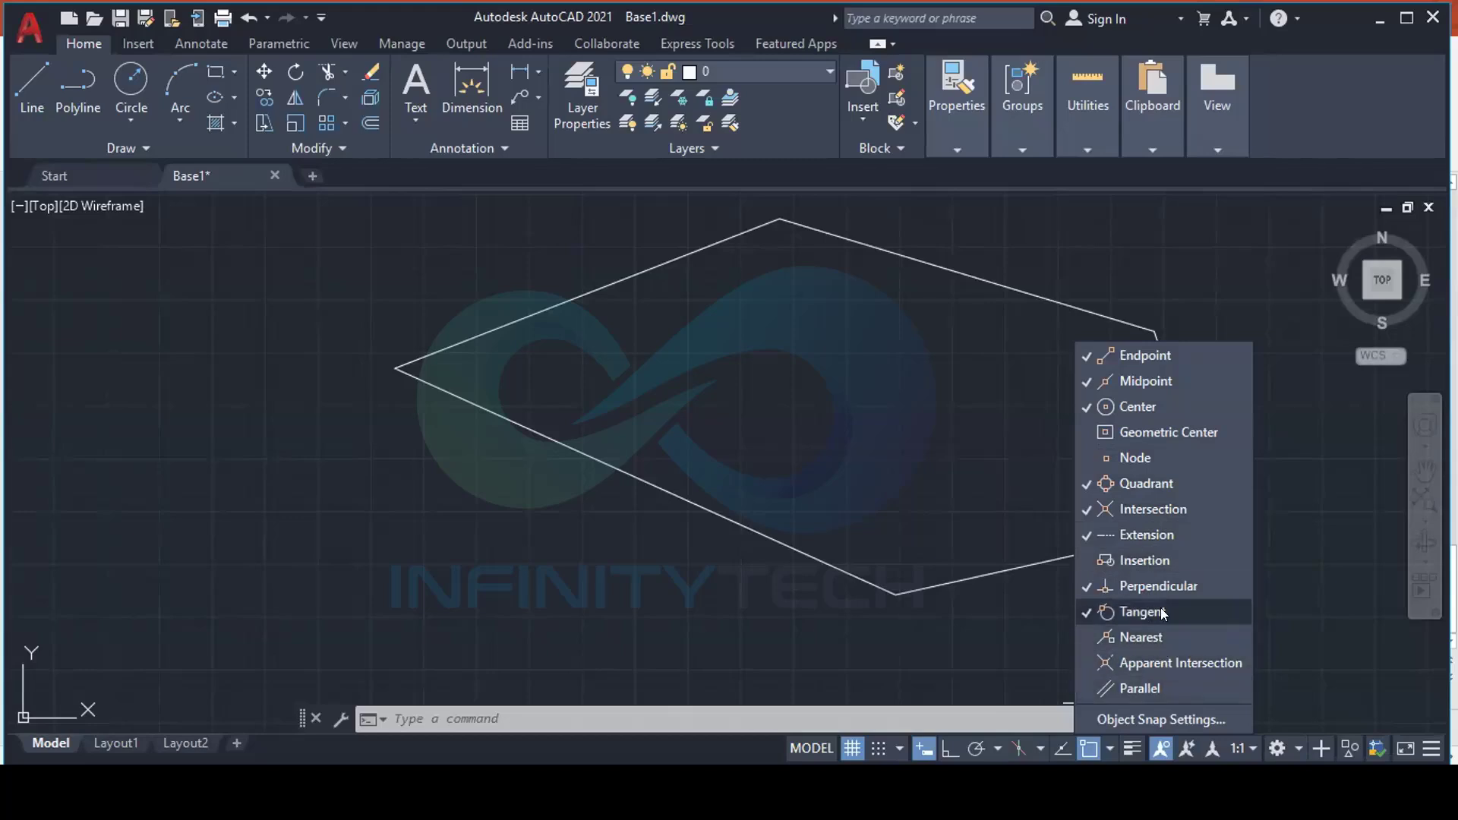
{"action": "left_click", "coordinate": [1121, 612]}
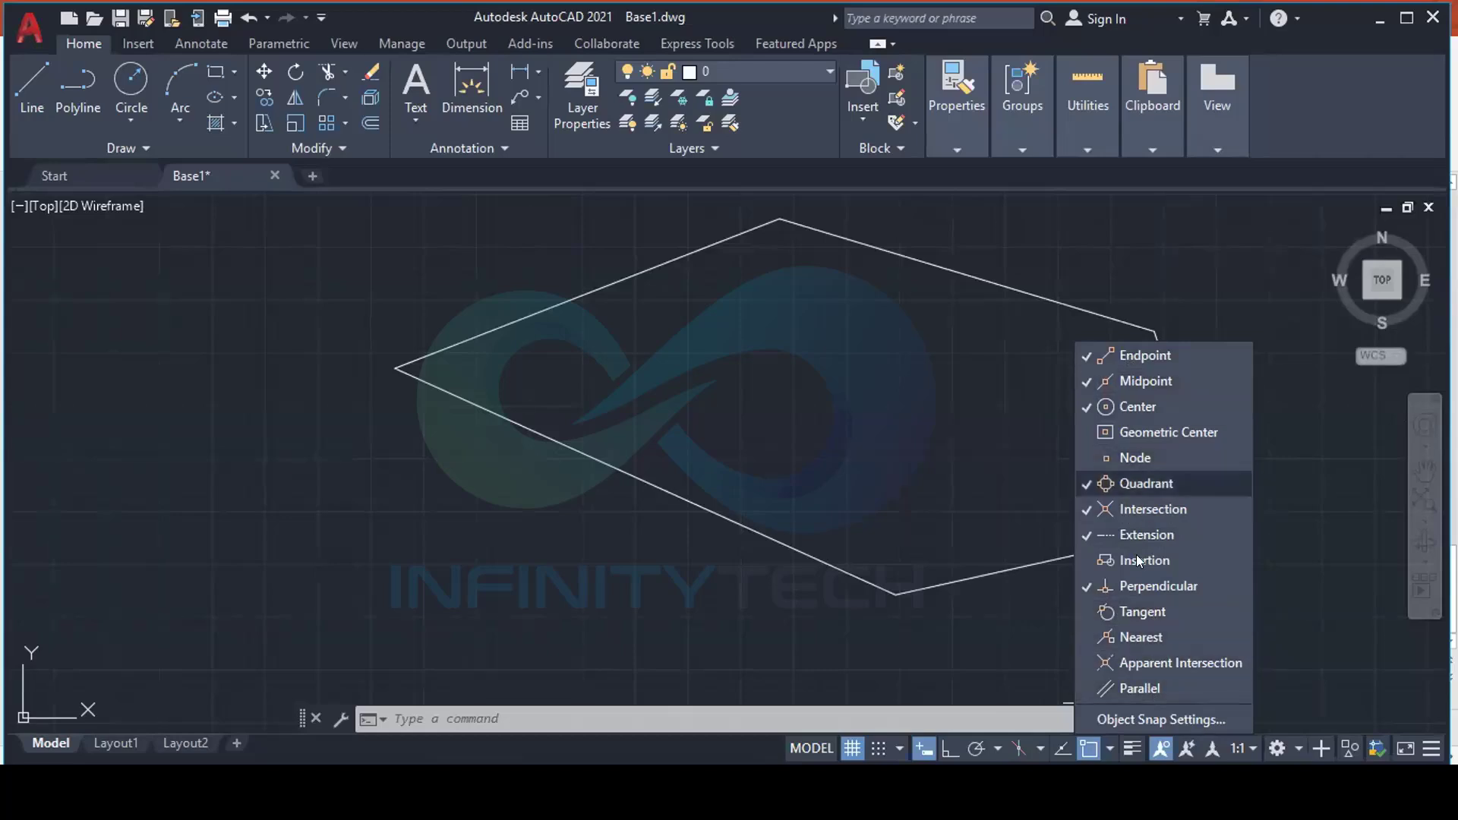
{"action": "left_click", "coordinate": [1148, 718]}
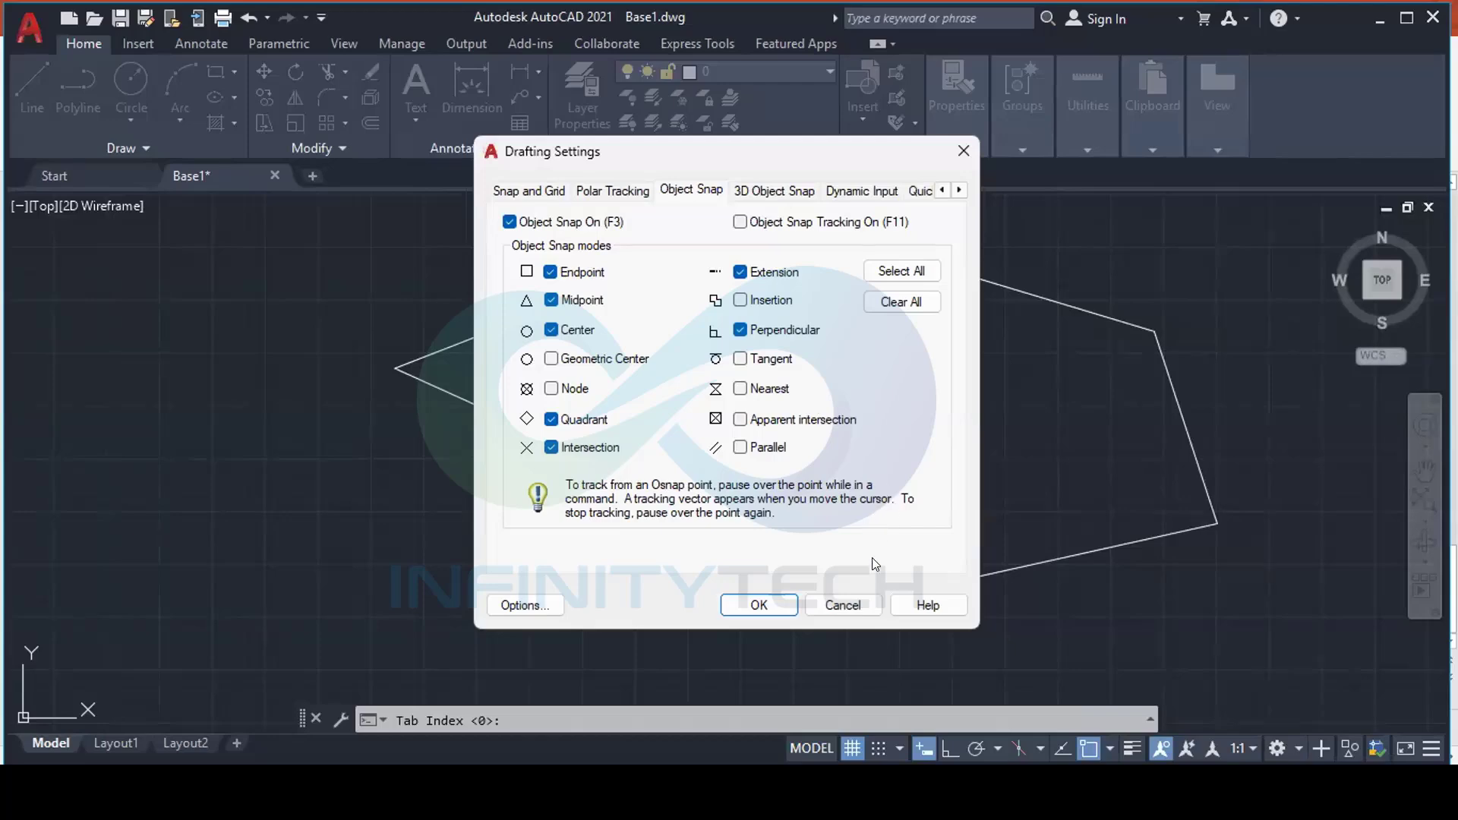
{"action": "left_click", "coordinate": [843, 605]}
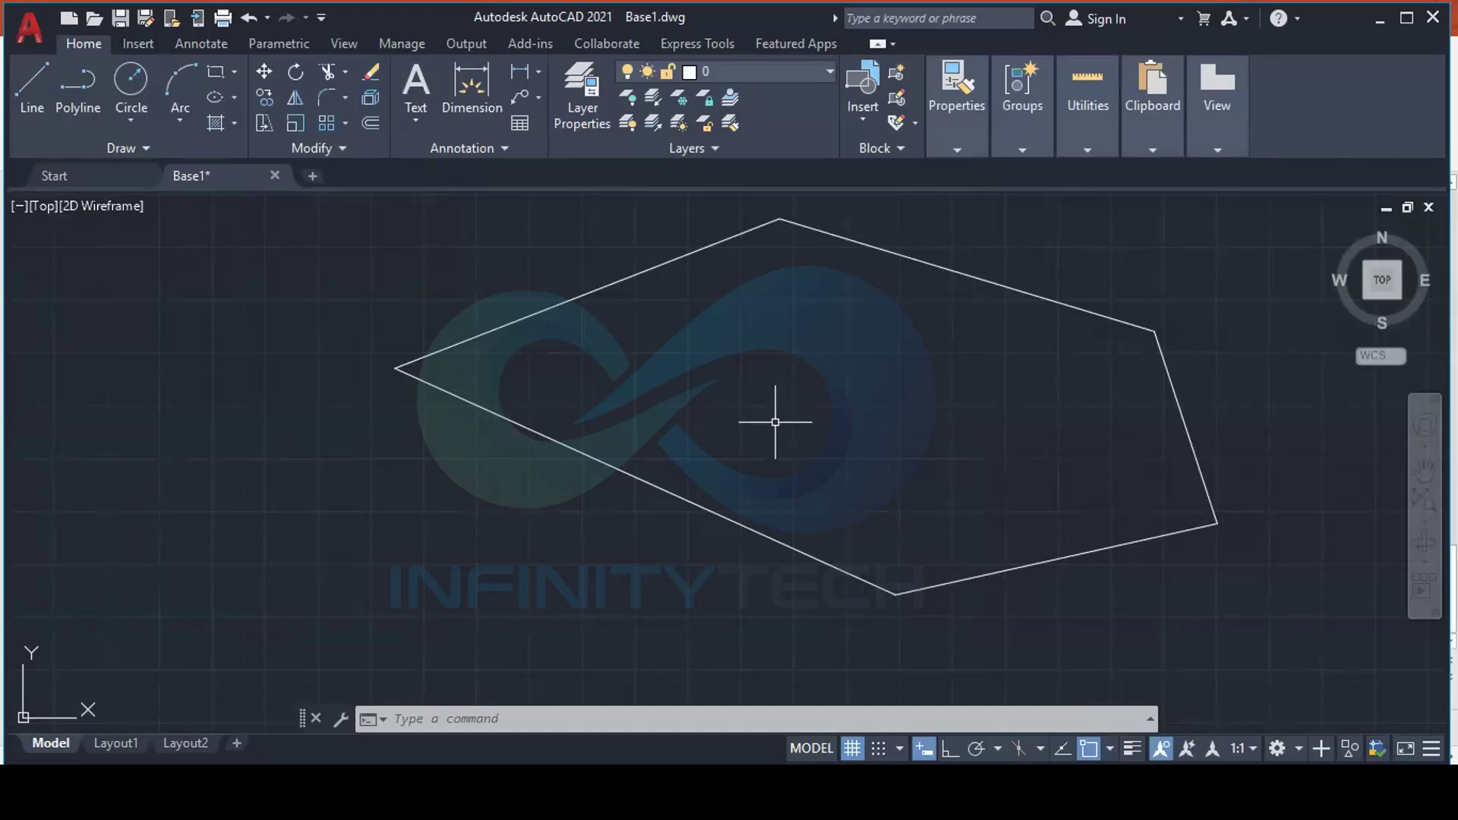
Check the basic properties and grips of the outline's upper-left line, and clear the selection
{"action": "middle_click_drag", "start_coordinate": [714, 379], "coordinate": [772, 417]}
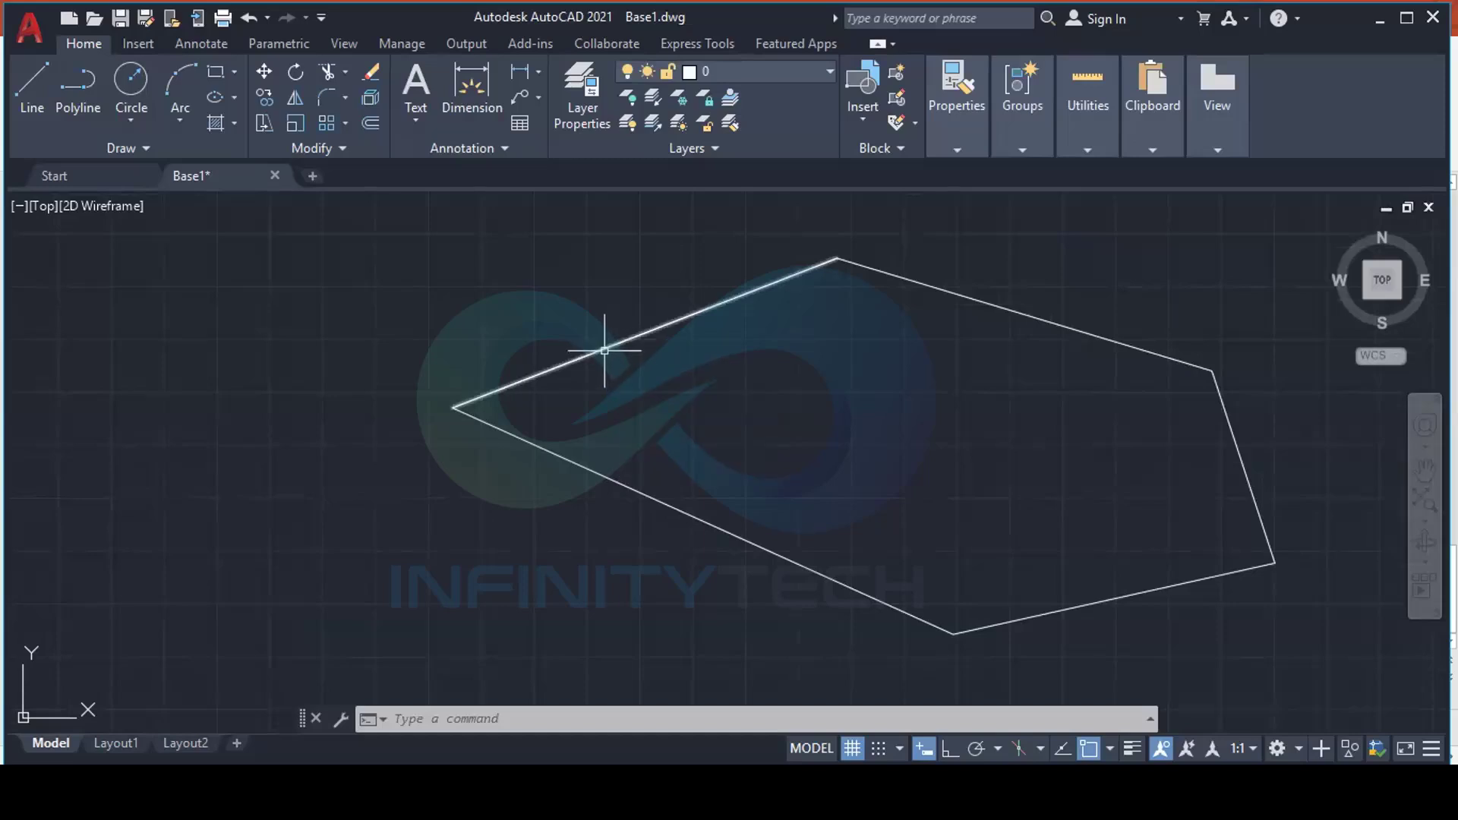
{"action": "mouse_move", "coordinate": [605, 351]}
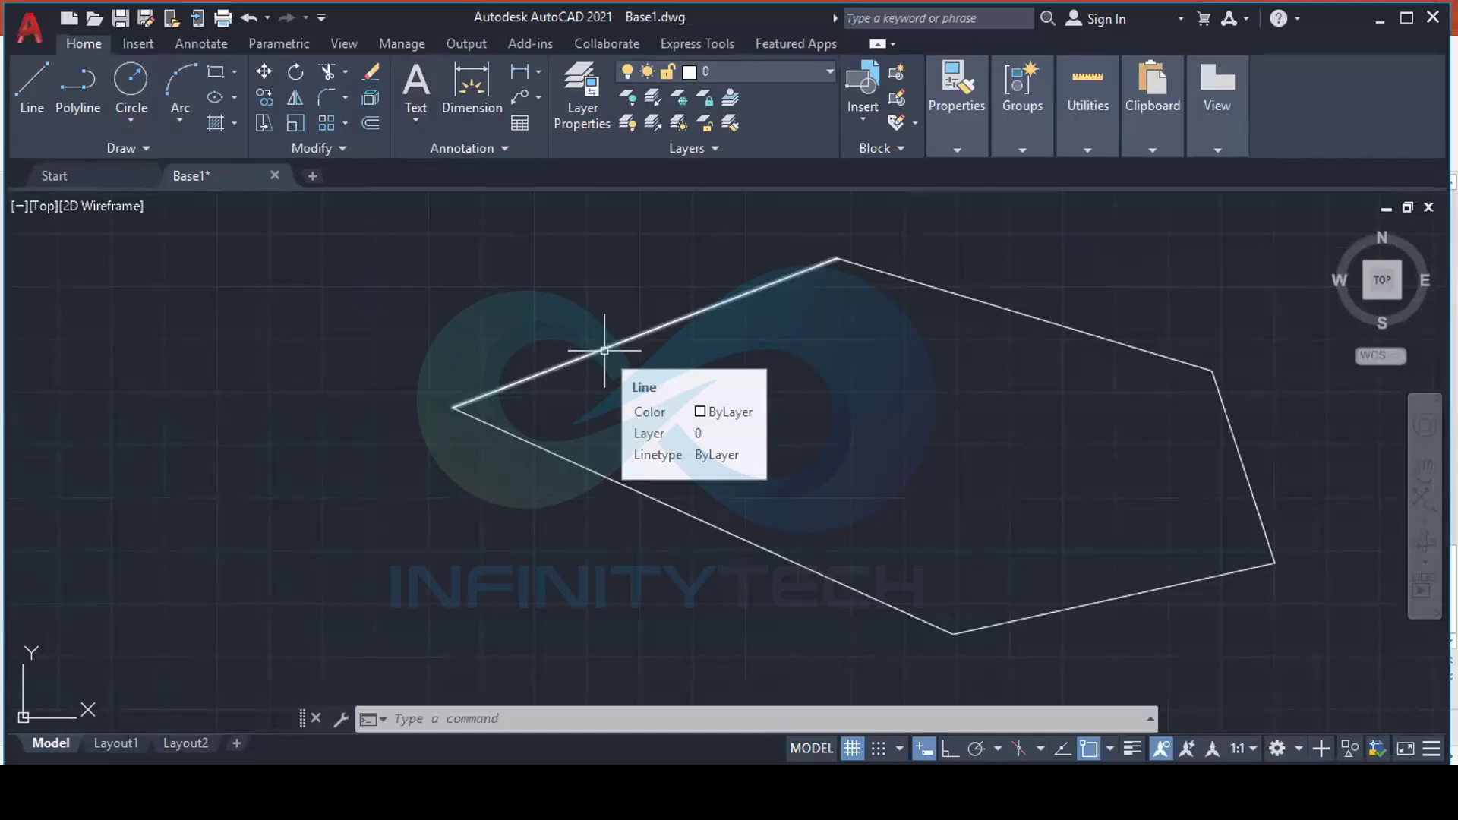
{"action": "left_click", "coordinate": [604, 351]}
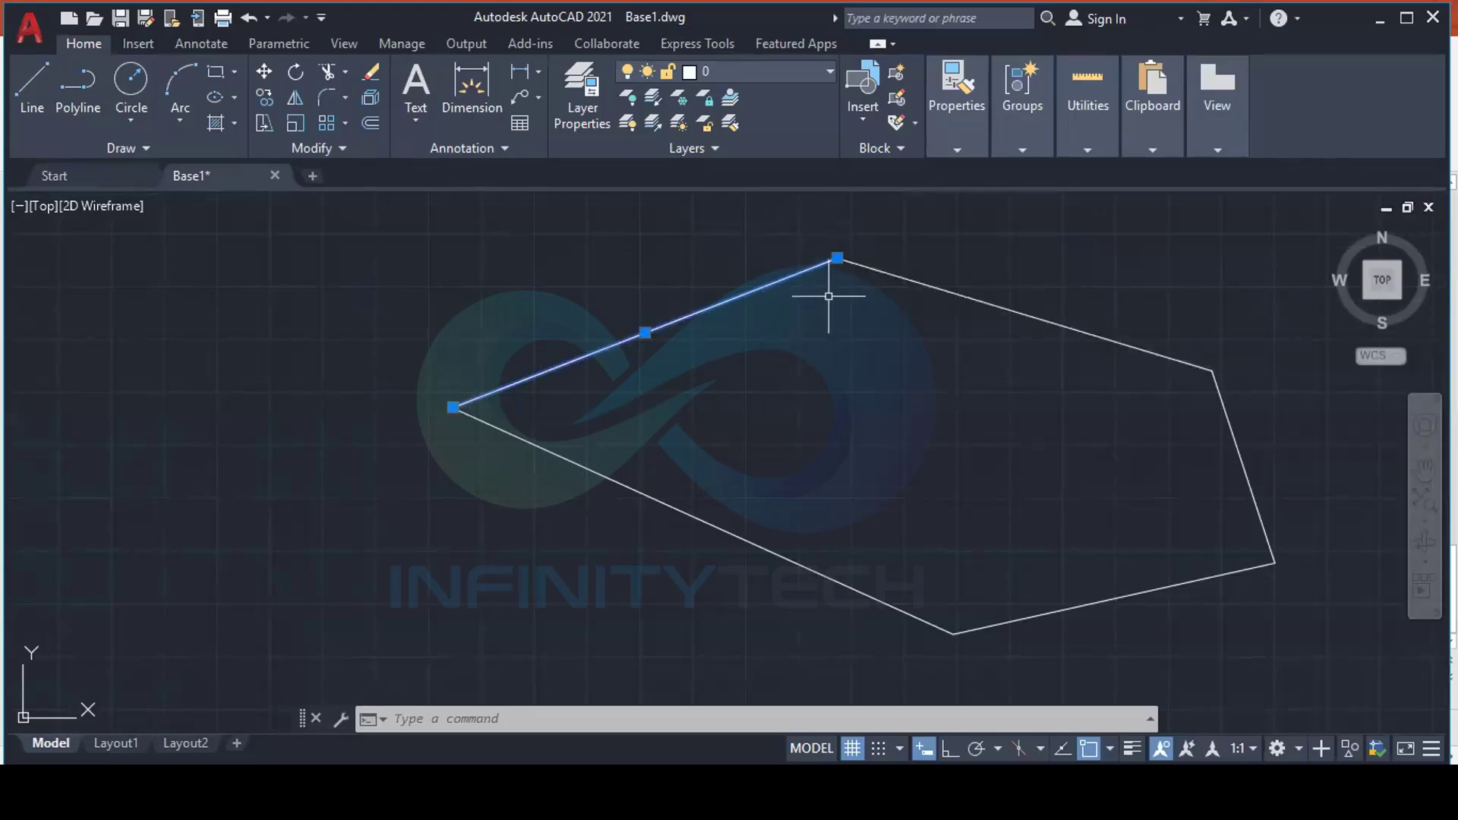
{"action": "mouse_move", "coordinate": [837, 258]}
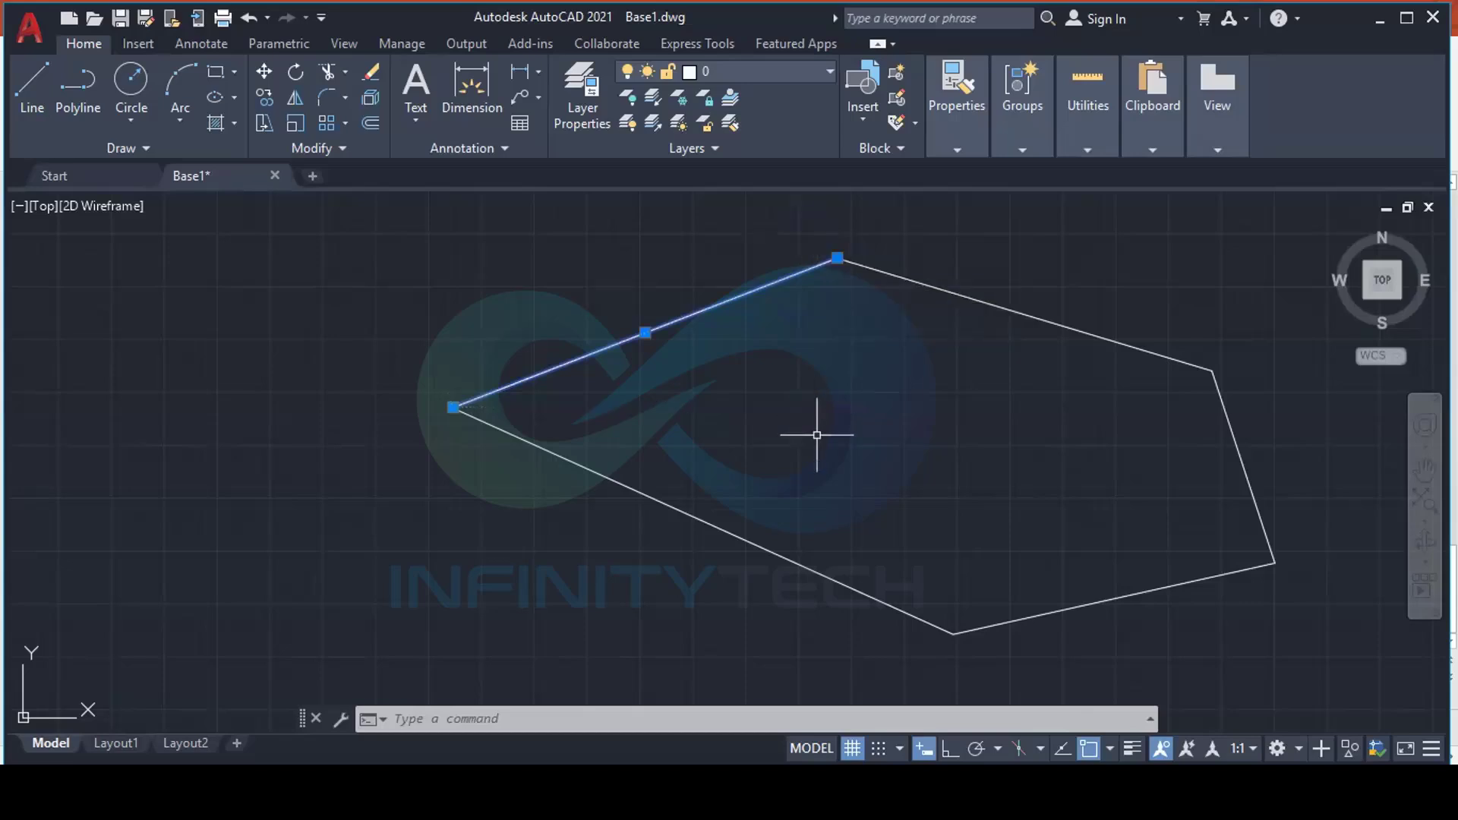
{"action": "key", "text": "Escape"}
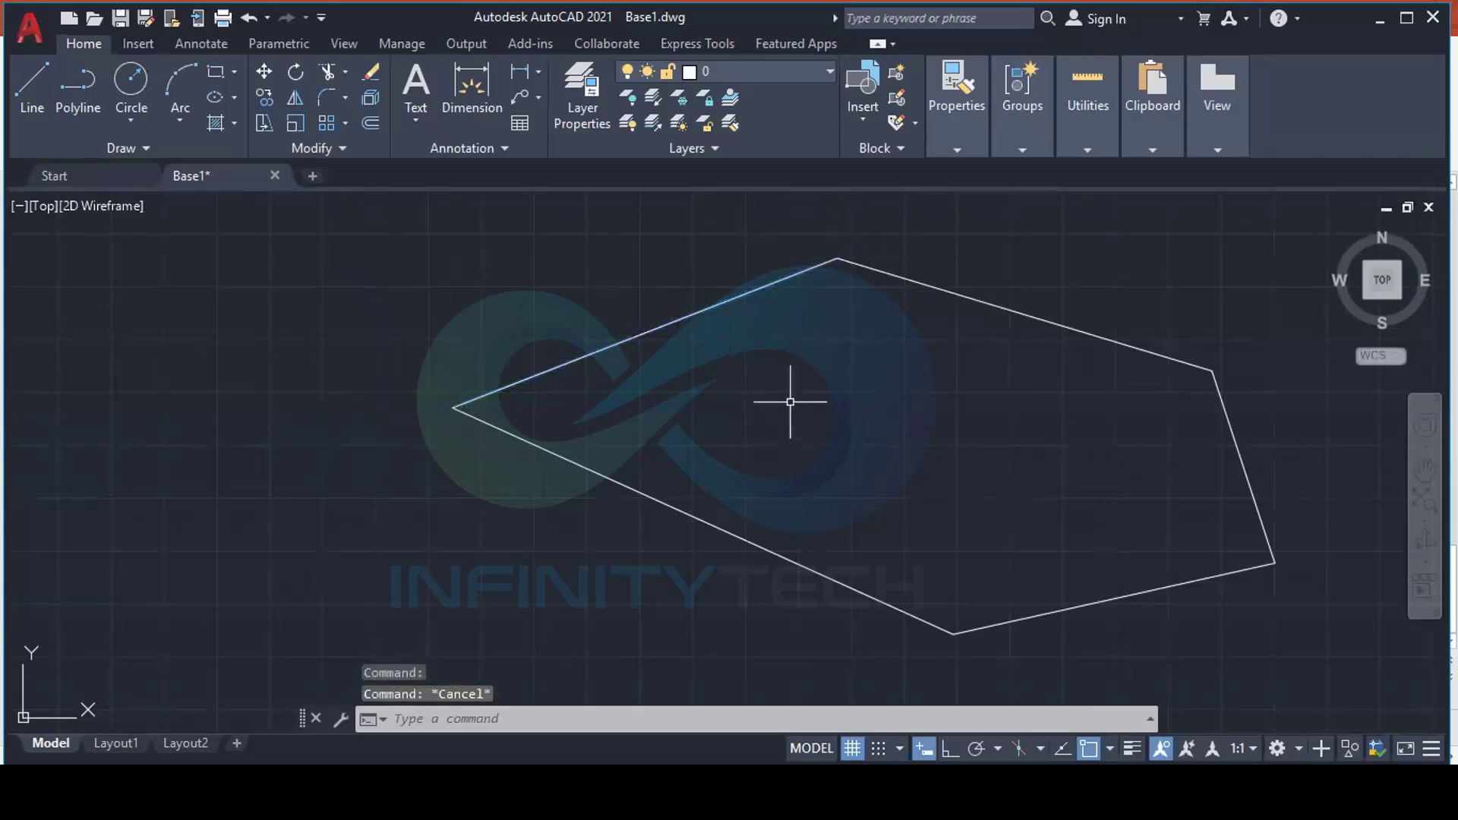
Window-select only the two lines meeting at the outline's leftmost corner, and clear the selection
{"action": "scroll", "coordinate": [782, 421], "scroll_direction": "down", "scroll_amount": 2}
{"action": "middle_click_drag", "start_coordinate": [768, 413], "coordinate": [853, 456]}
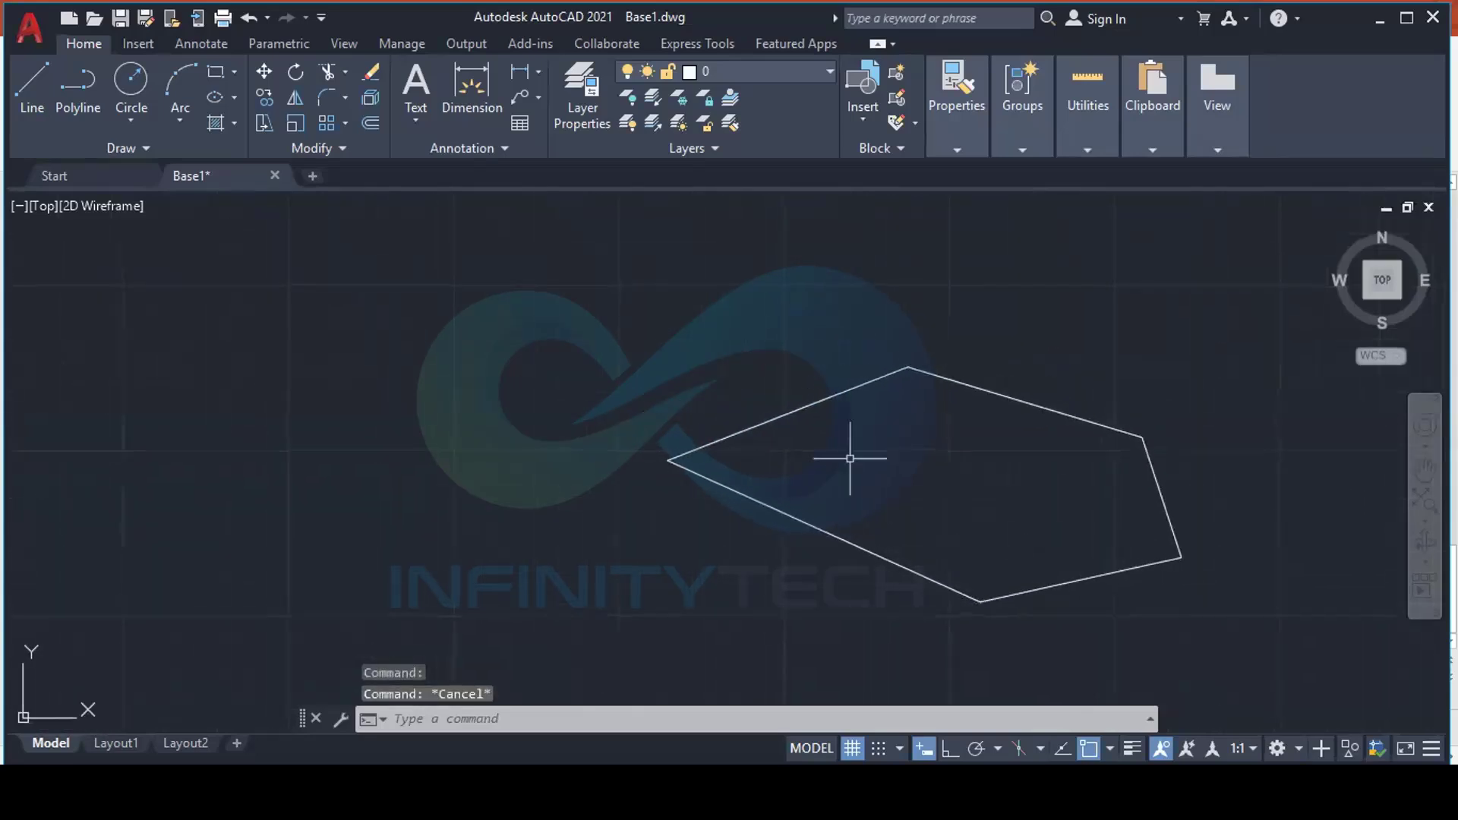
{"action": "scroll", "coordinate": [843, 436], "scroll_direction": "up", "scroll_amount": 2}
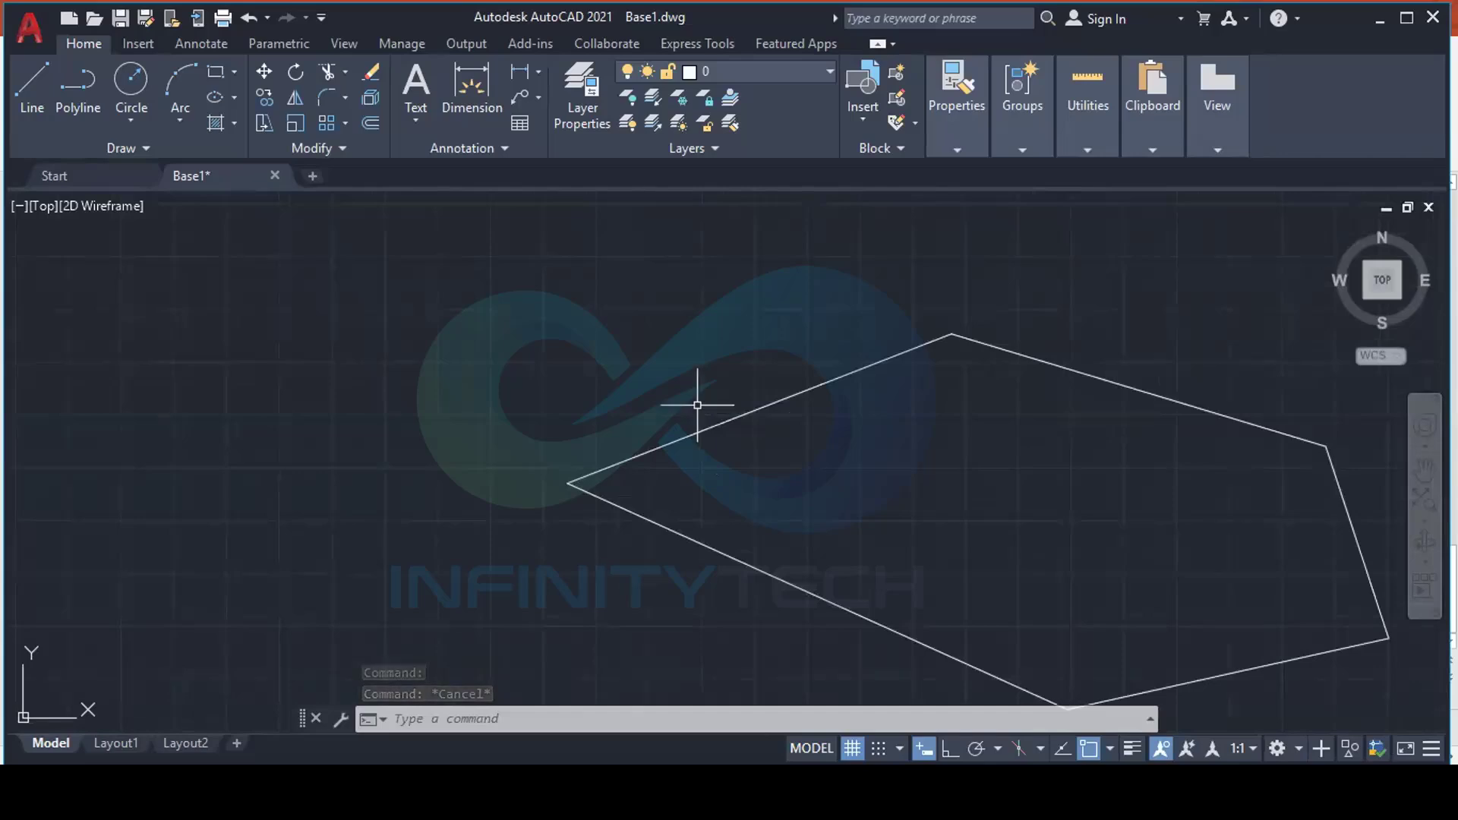
{"action": "scroll", "coordinate": [637, 373], "scroll_direction": "down", "scroll_amount": 1}
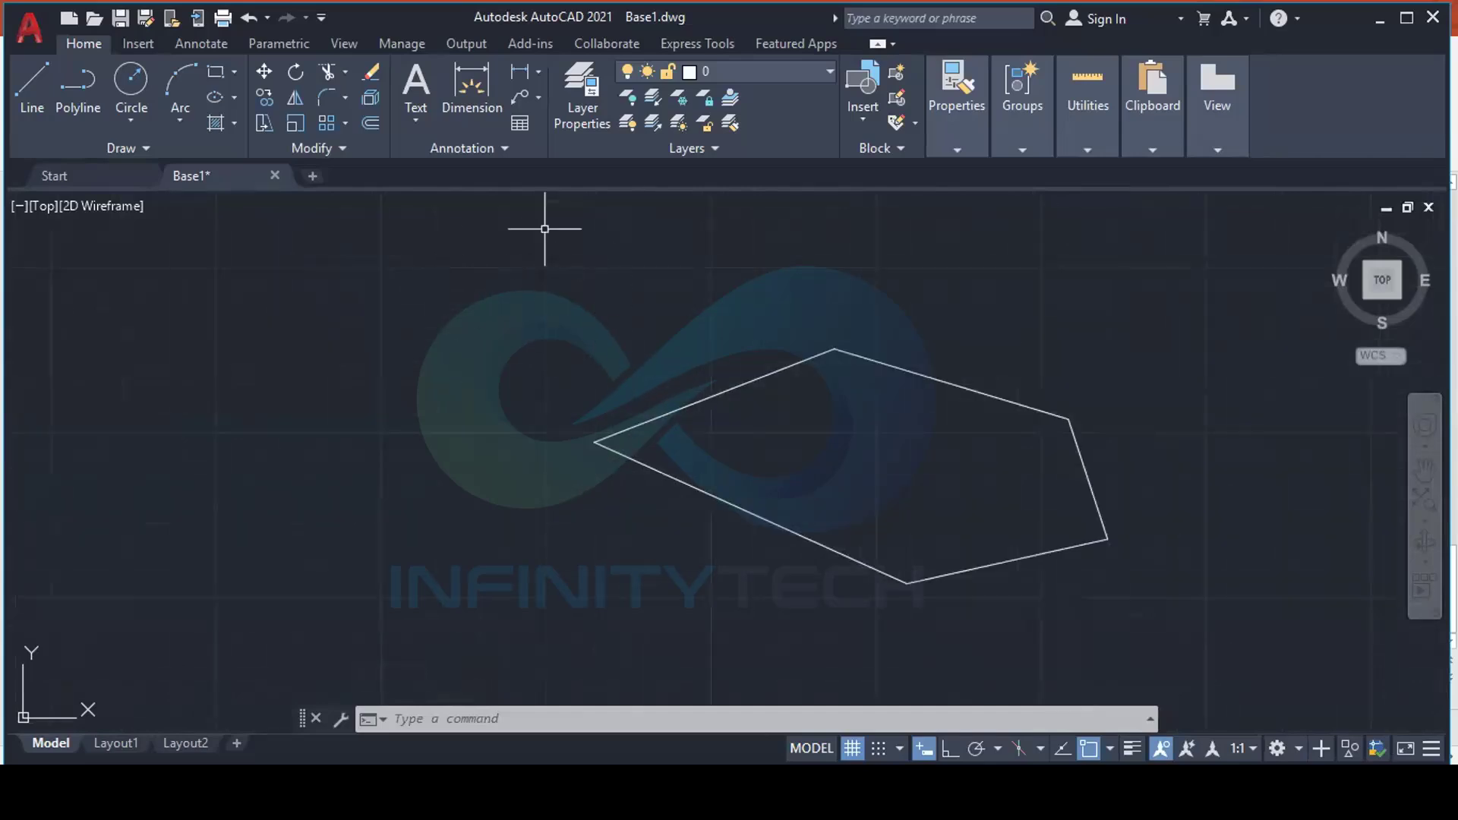
{"action": "left_click", "coordinate": [504, 236]}
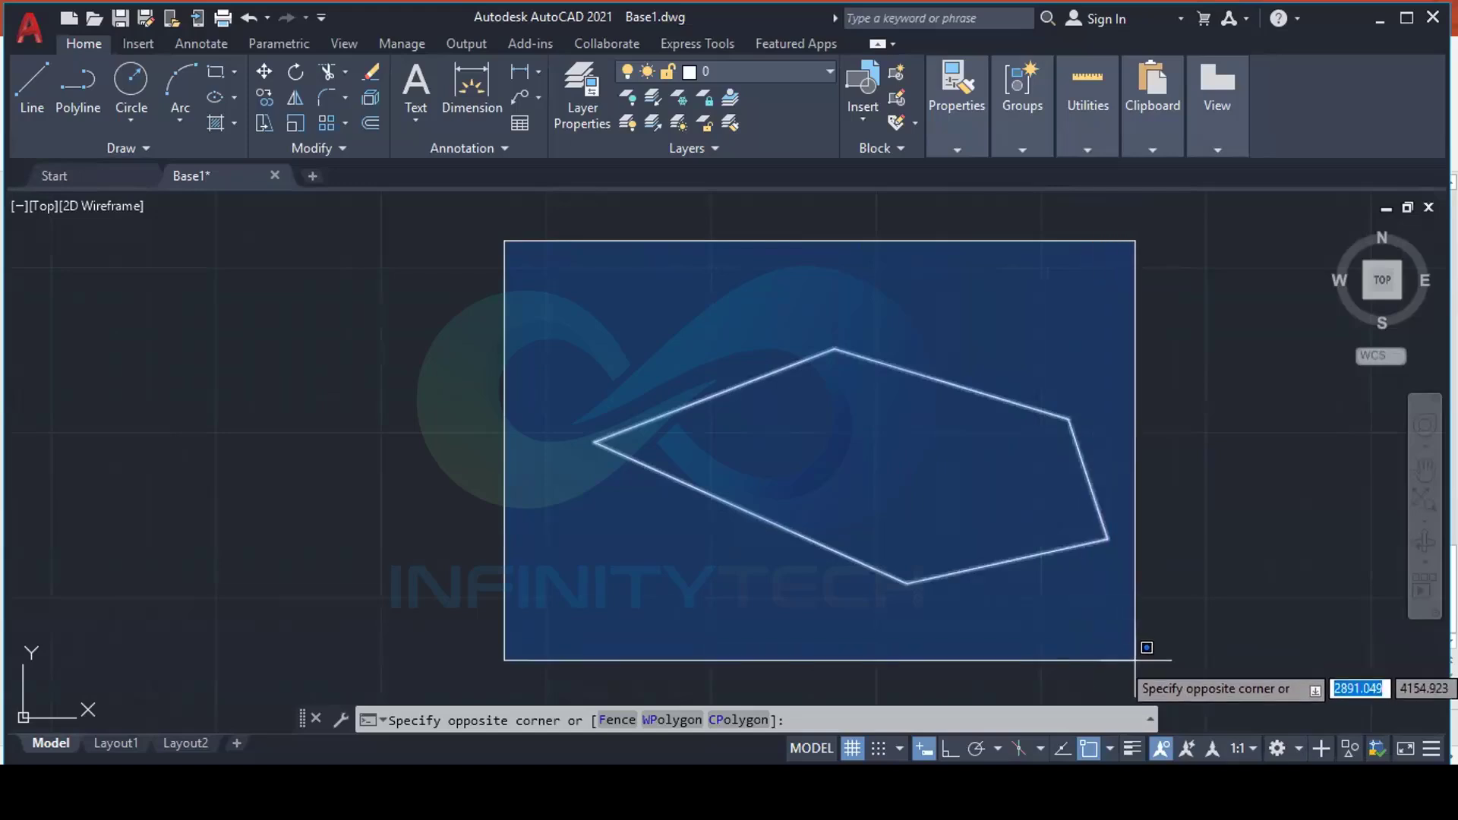
{"action": "left_click", "coordinate": [962, 605]}
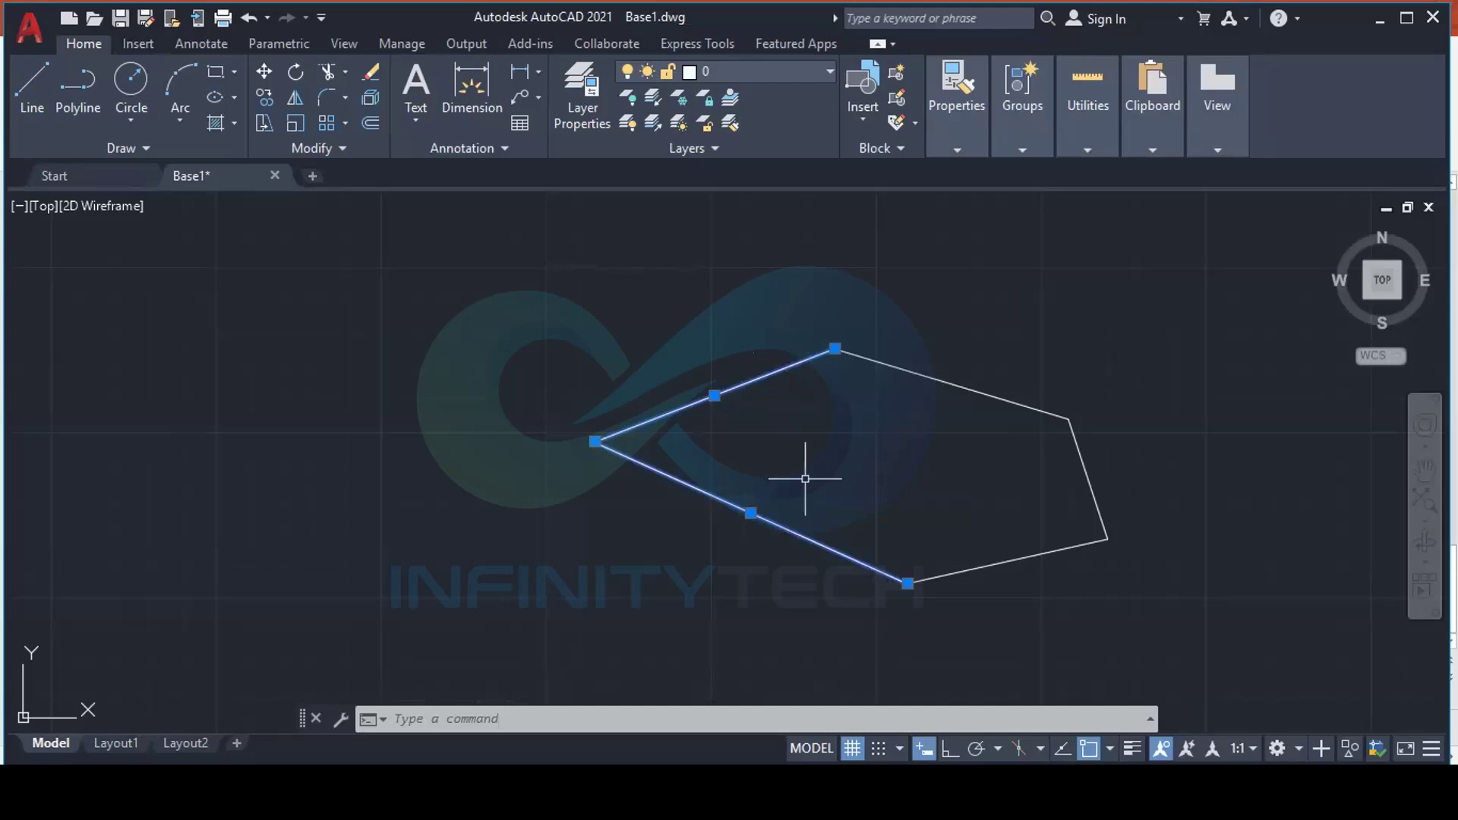
{"action": "key", "text": "Escape"}
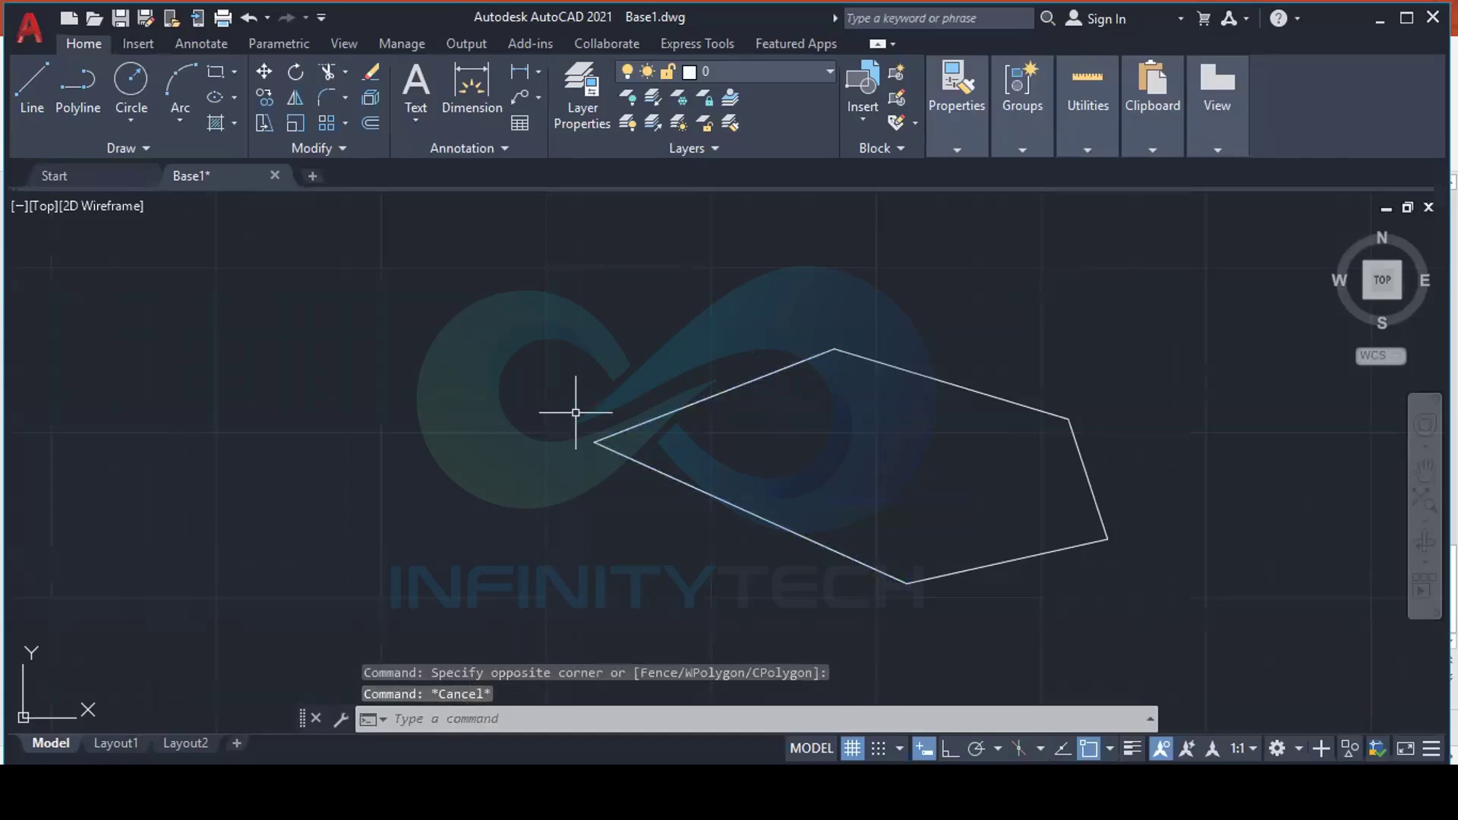
Select all five lines with a selection window enclosing the whole outline, and clear the selection
{"action": "left_click", "coordinate": [505, 246]}
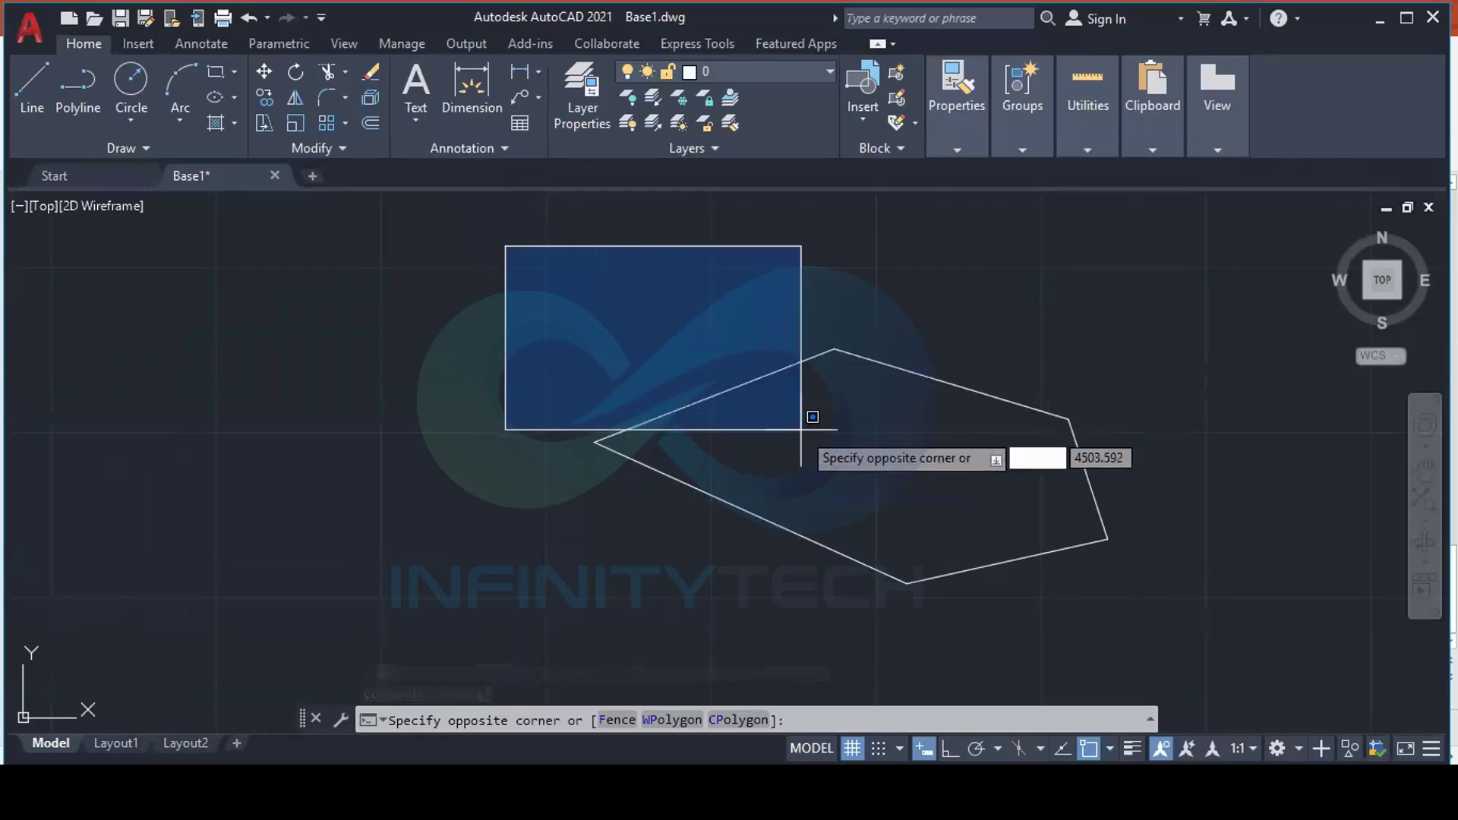
{"action": "left_click", "coordinate": [1180, 615]}
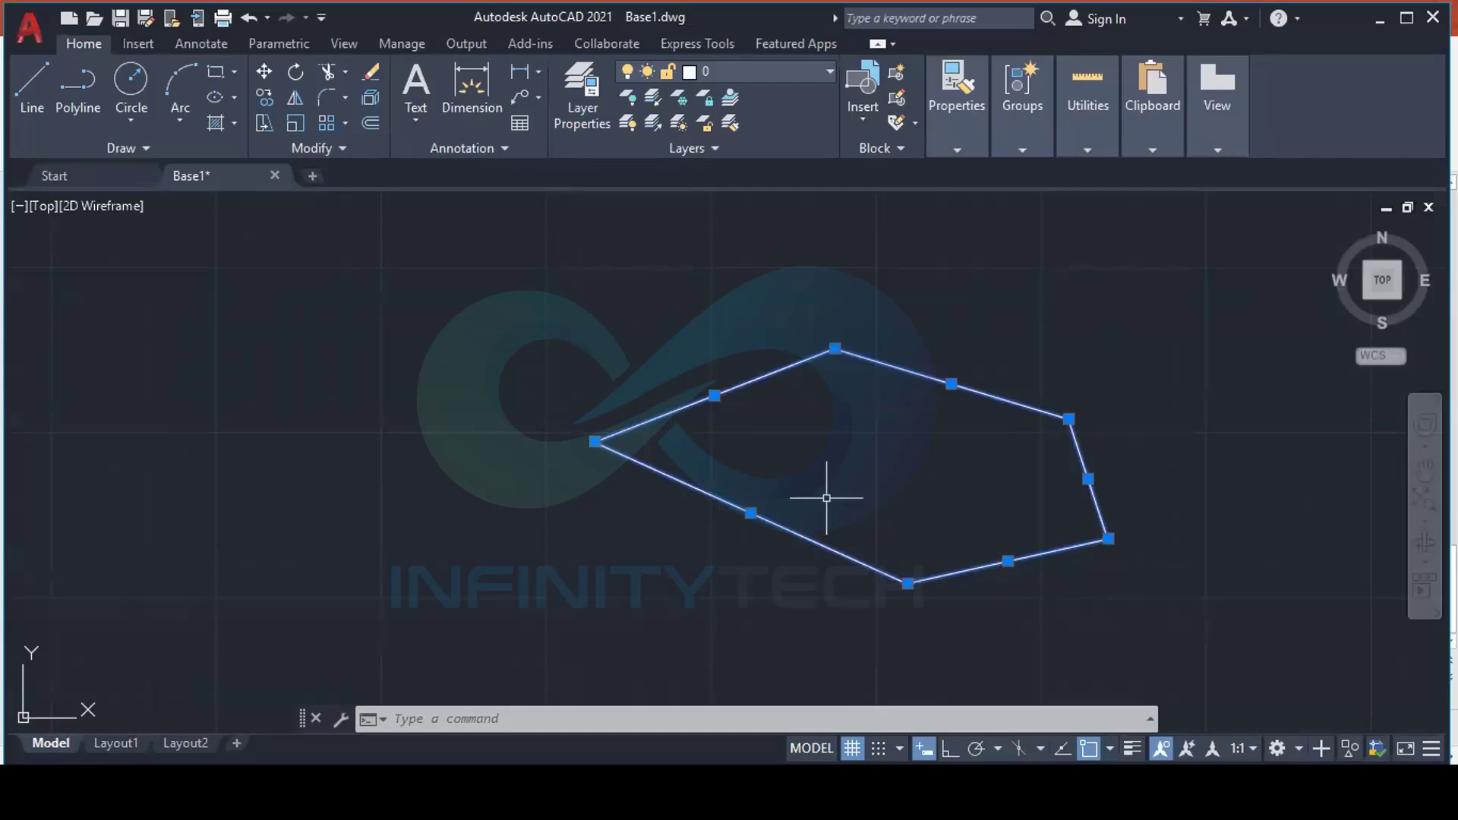
{"action": "key", "text": "Escape"}
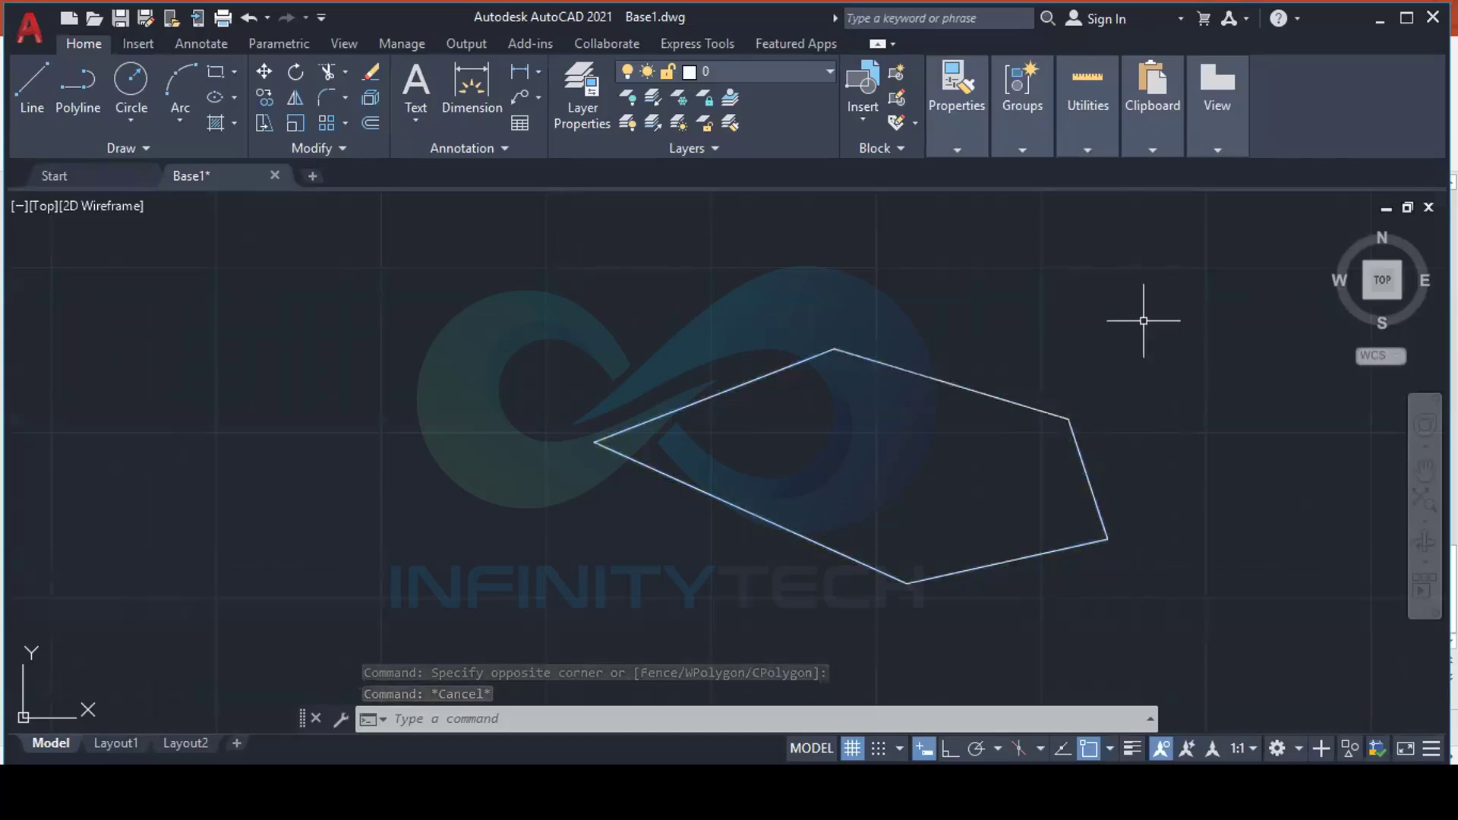
Select only the outline's upper-right line with a crossing window that touches it, and clear the selection
{"action": "left_click", "coordinate": [1199, 300]}
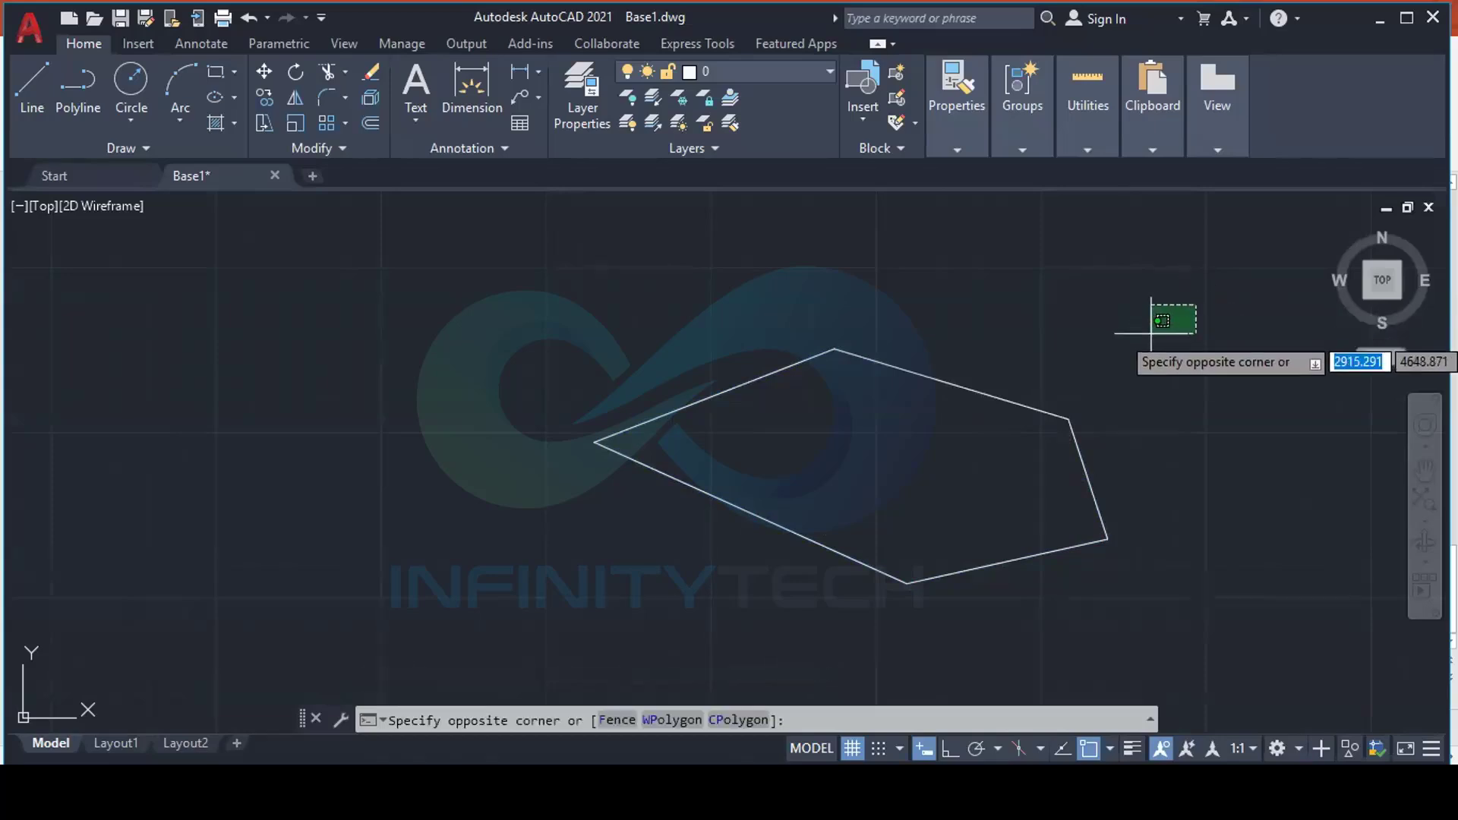
{"action": "left_click", "coordinate": [965, 406]}
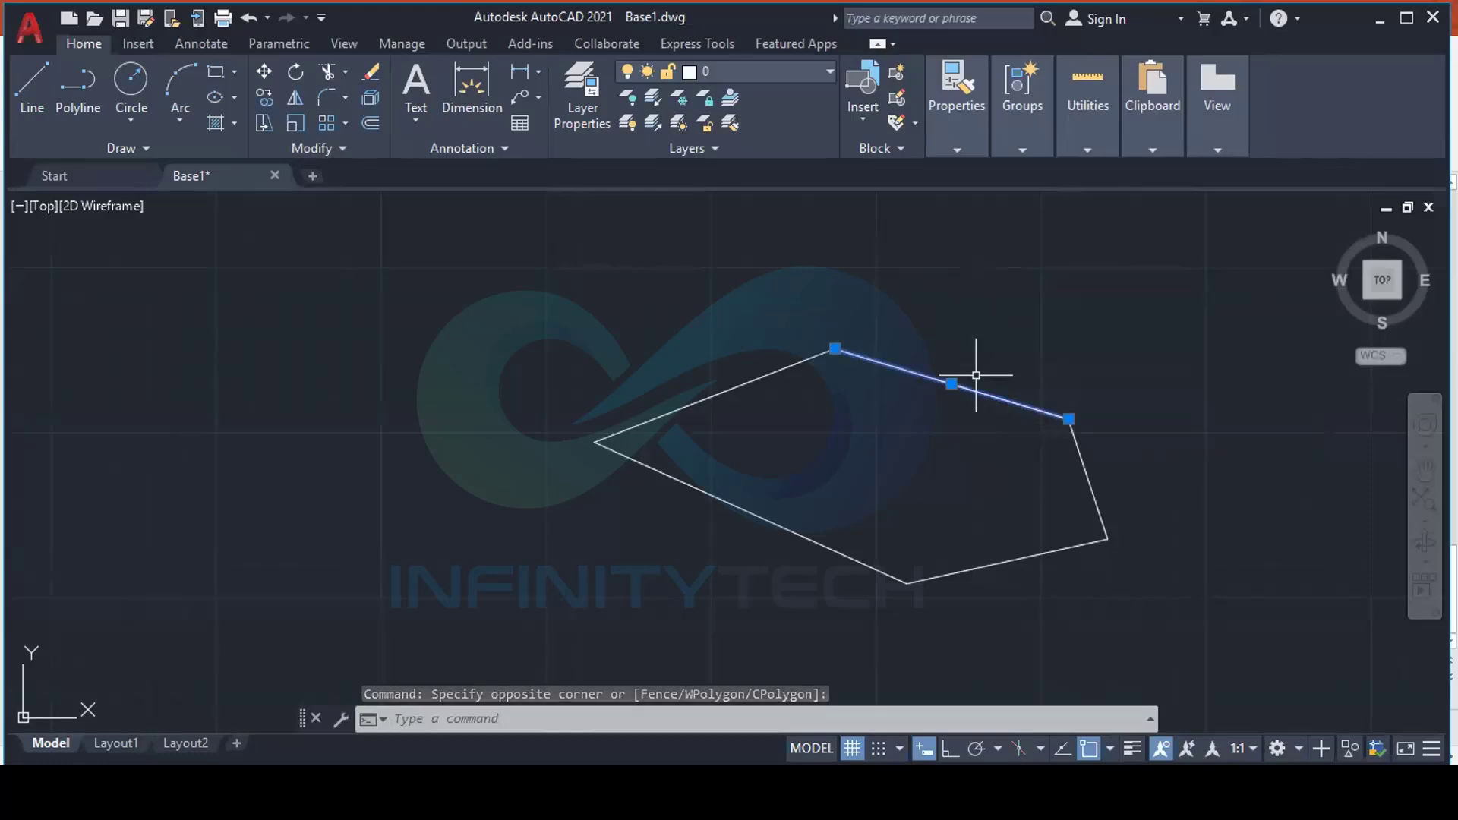
{"action": "key", "text": "Escape"}
Crossing-select the two lines meeting at the outline's lowest corner, and clear the selection
{"action": "left_click", "coordinate": [1012, 595]}
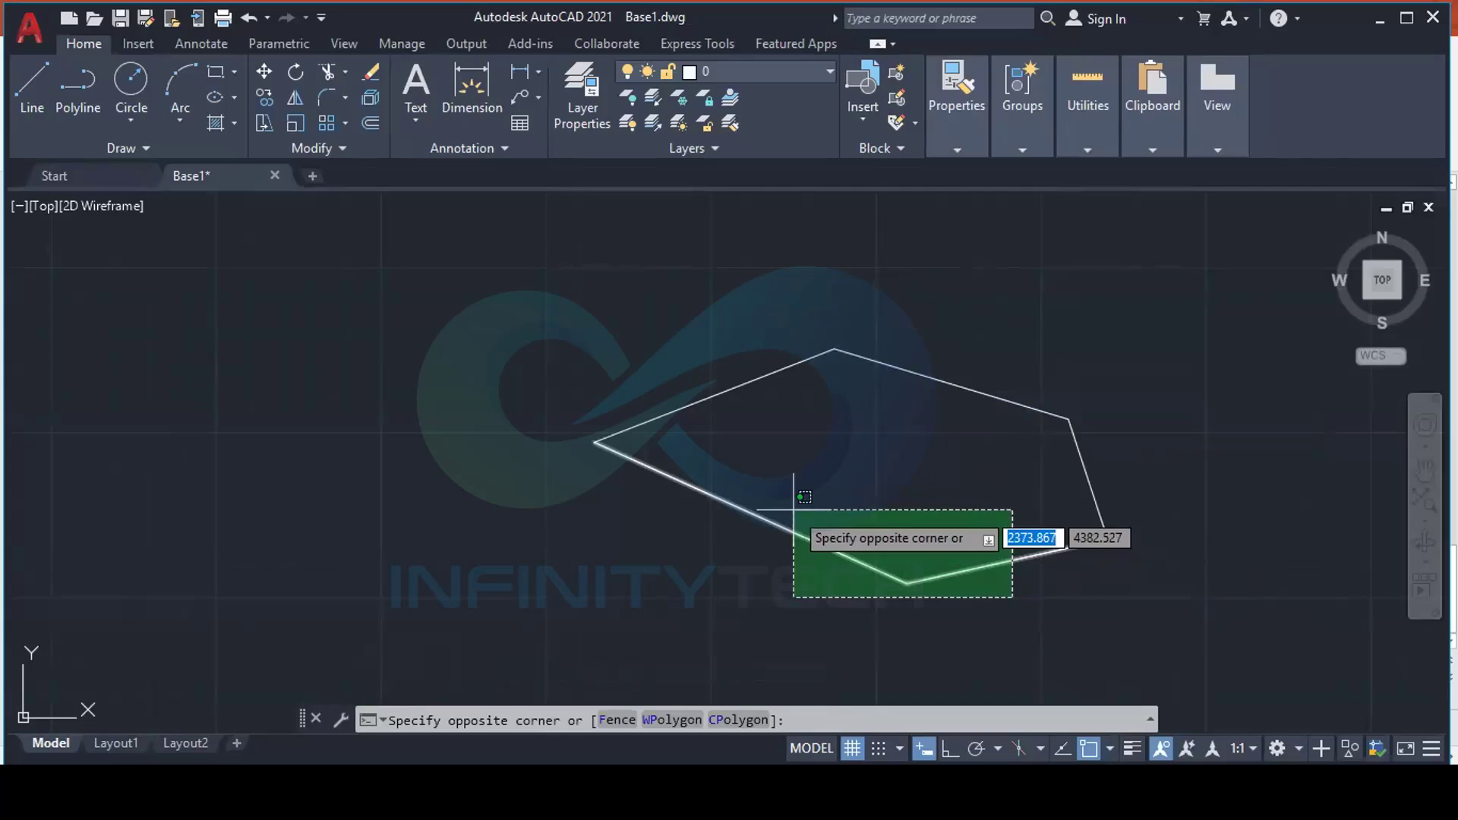
{"action": "left_click", "coordinate": [875, 570]}
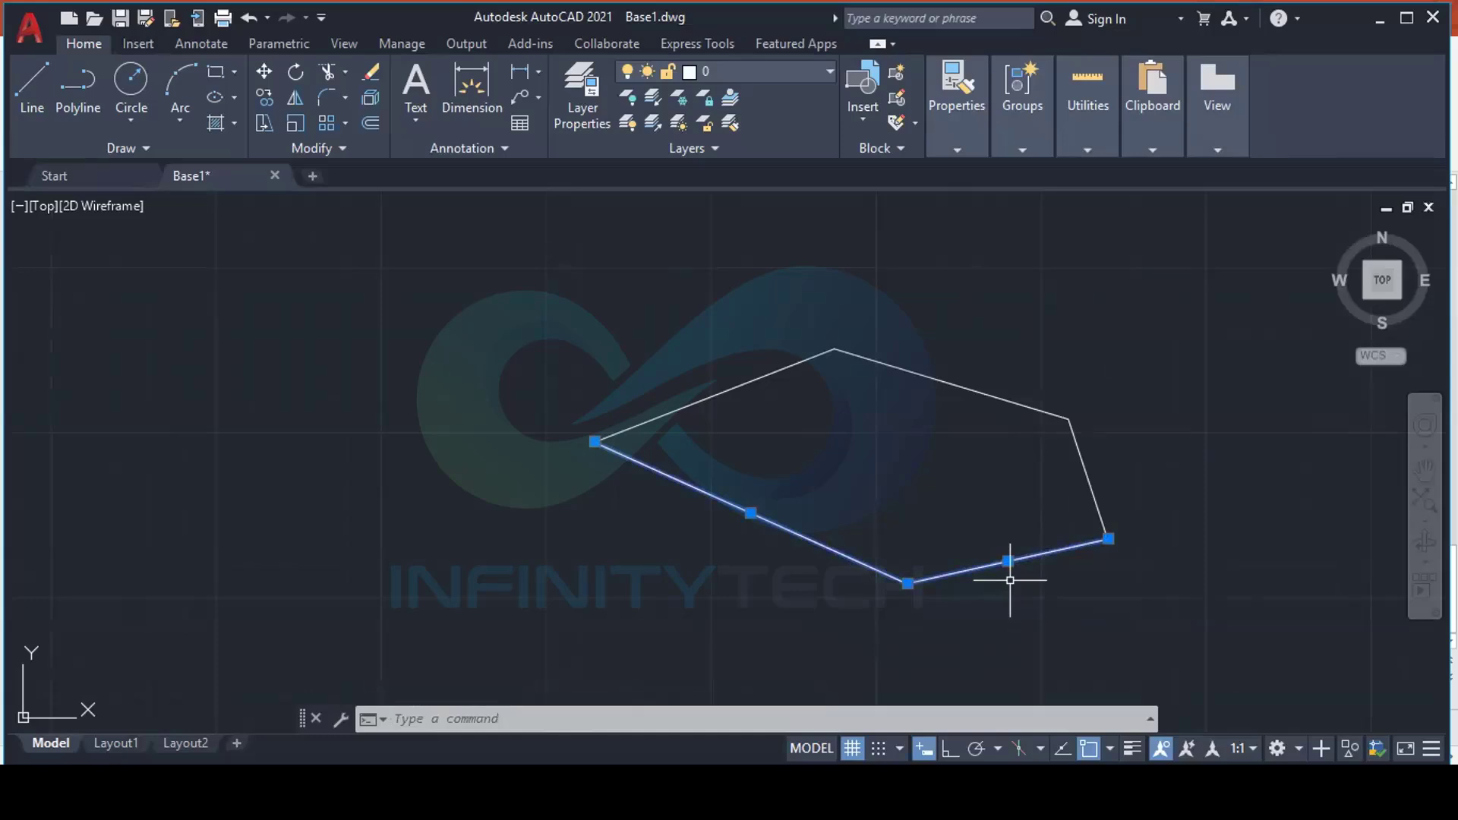
{"action": "key", "text": "Escape"}
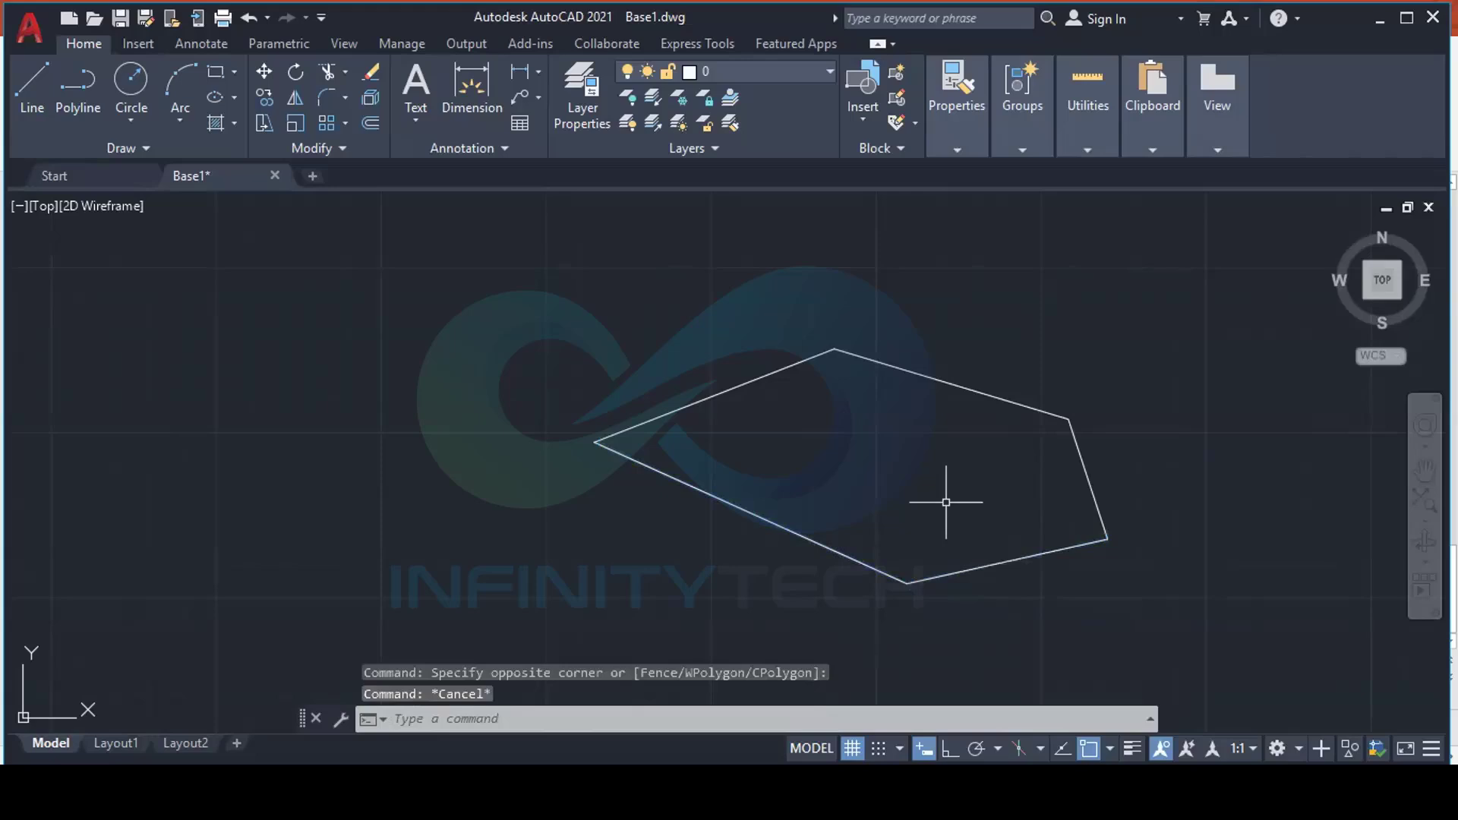
{"action": "left_click", "coordinate": [536, 280]}
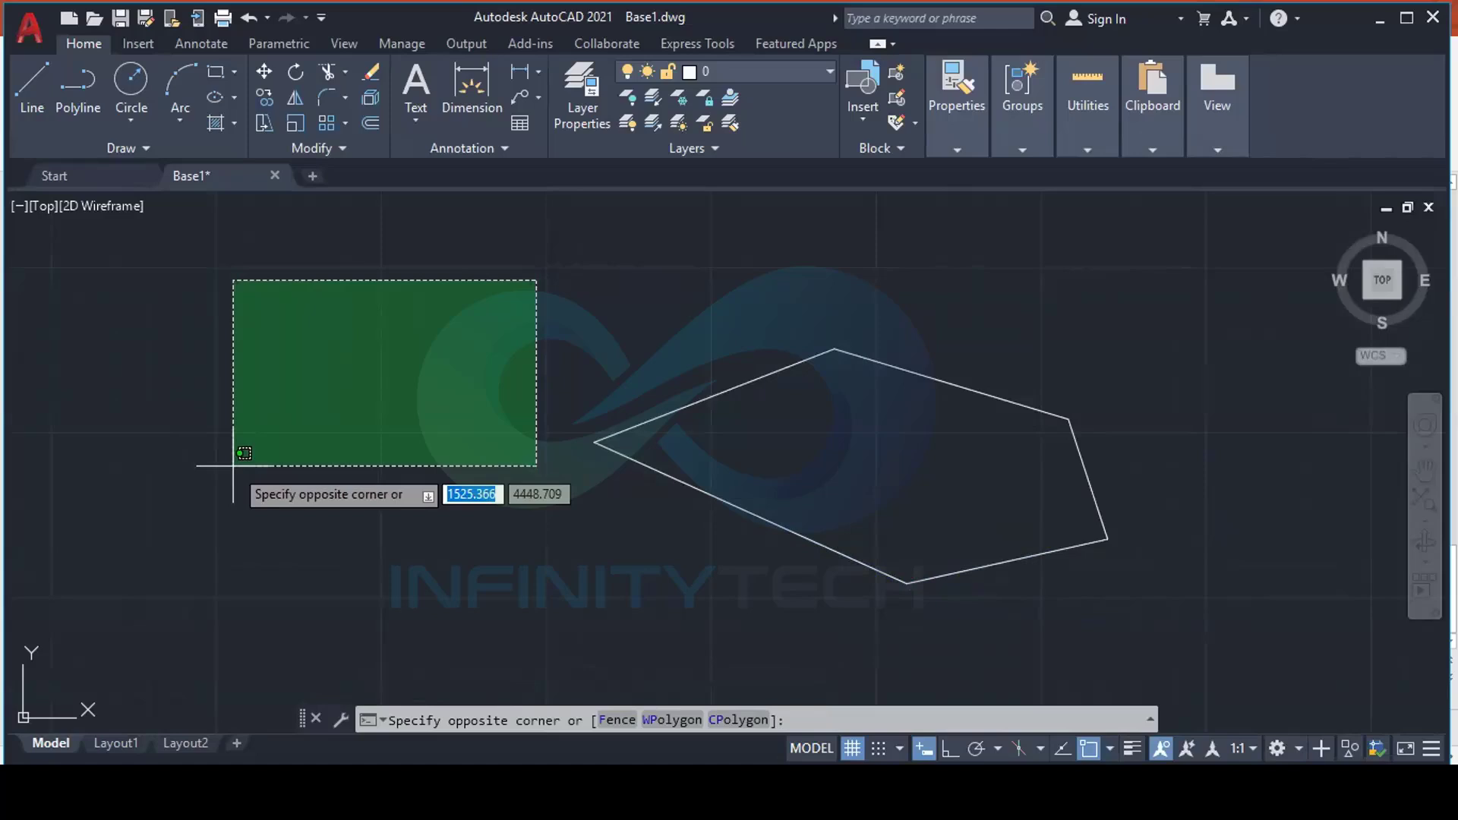
{"action": "key", "text": "Escape"}
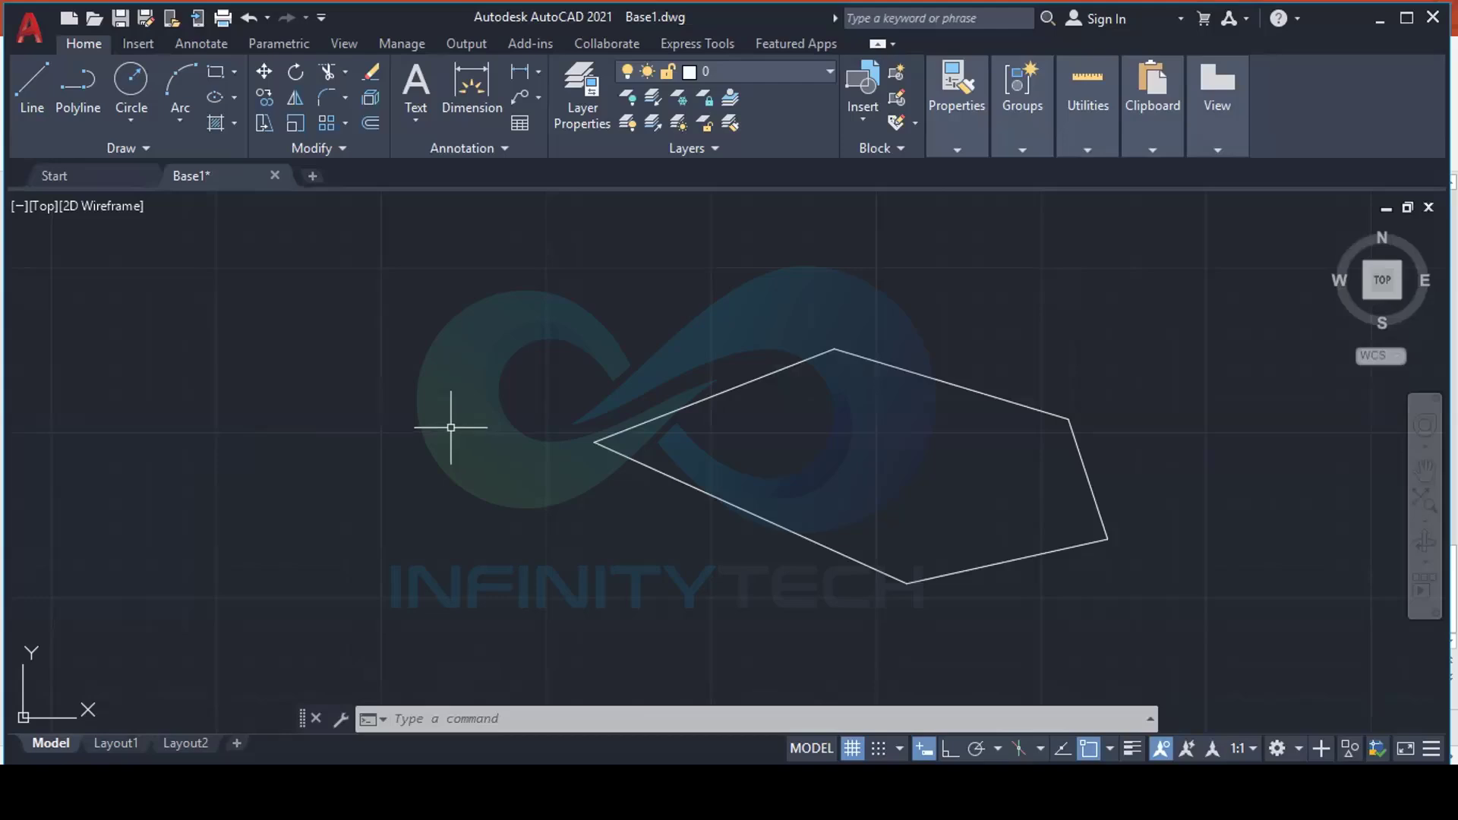
Draw a line 200 units long at 16° up and to the right from the outline's lower-right corner
{"action": "left_click", "coordinate": [28, 91]}
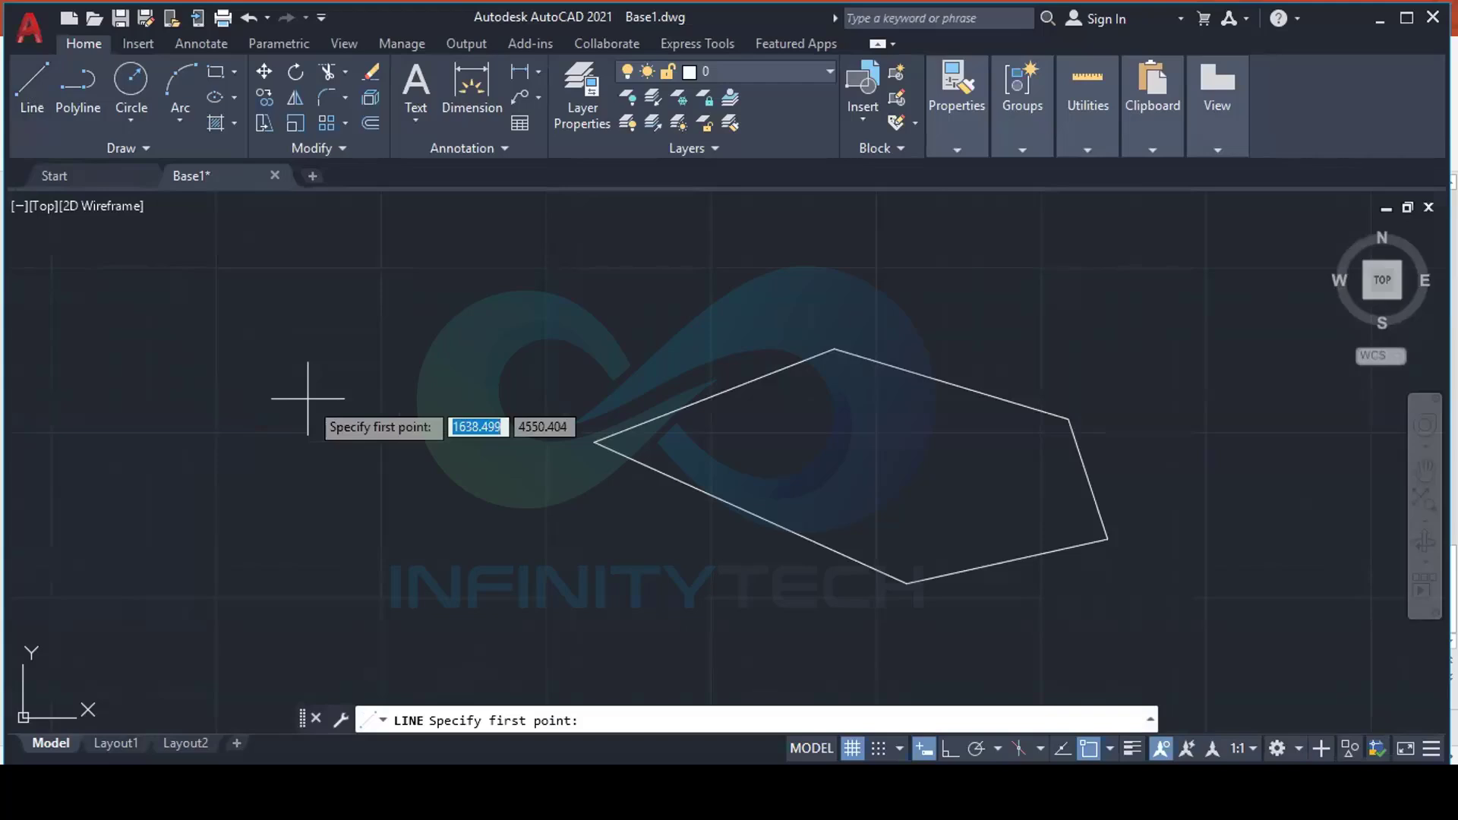
{"action": "scroll", "coordinate": [304, 401], "scroll_direction": "down", "scroll_amount": 4}
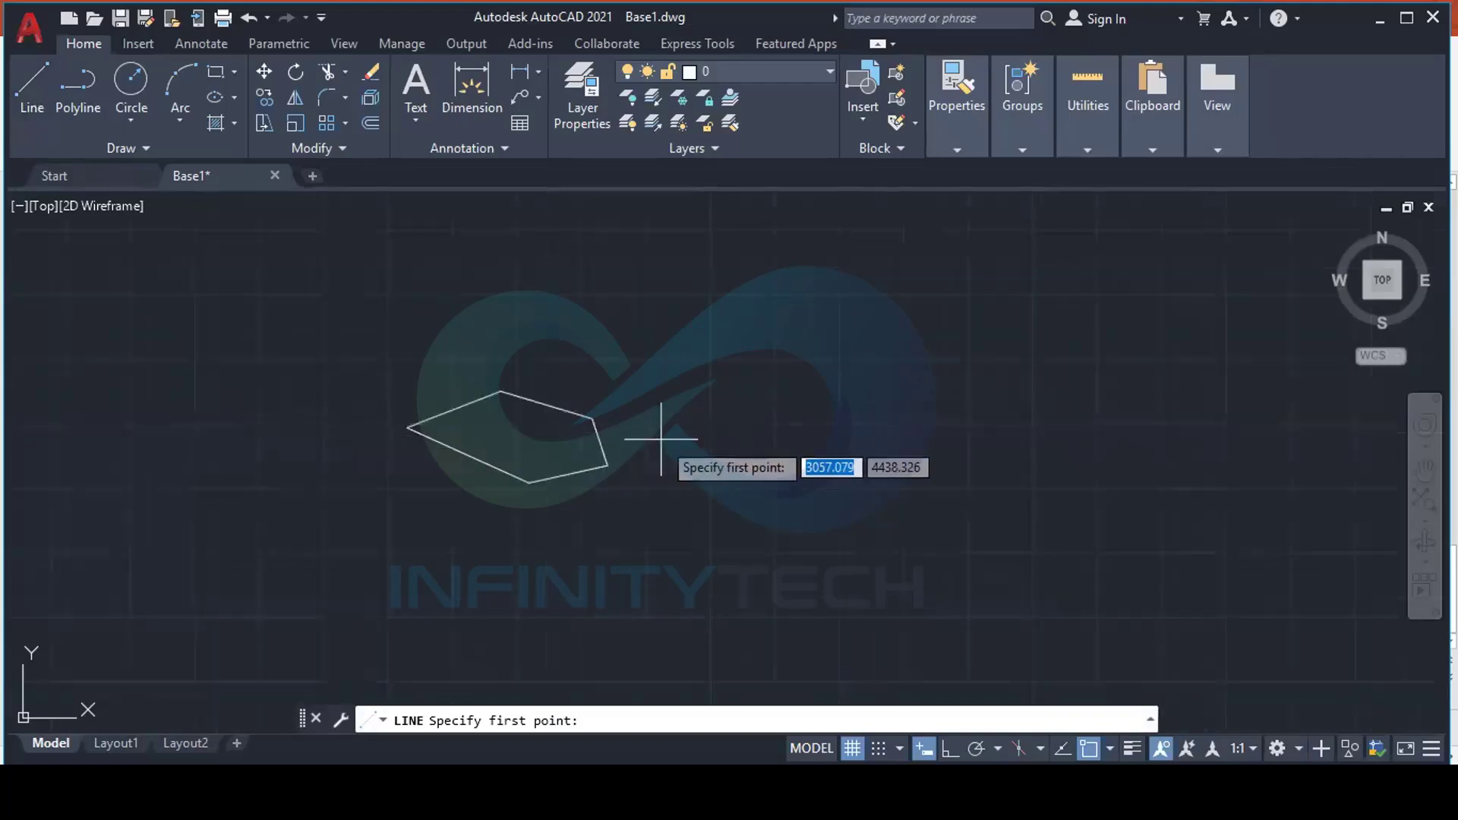
{"action": "scroll", "coordinate": [630, 471], "scroll_direction": "up", "scroll_amount": 6}
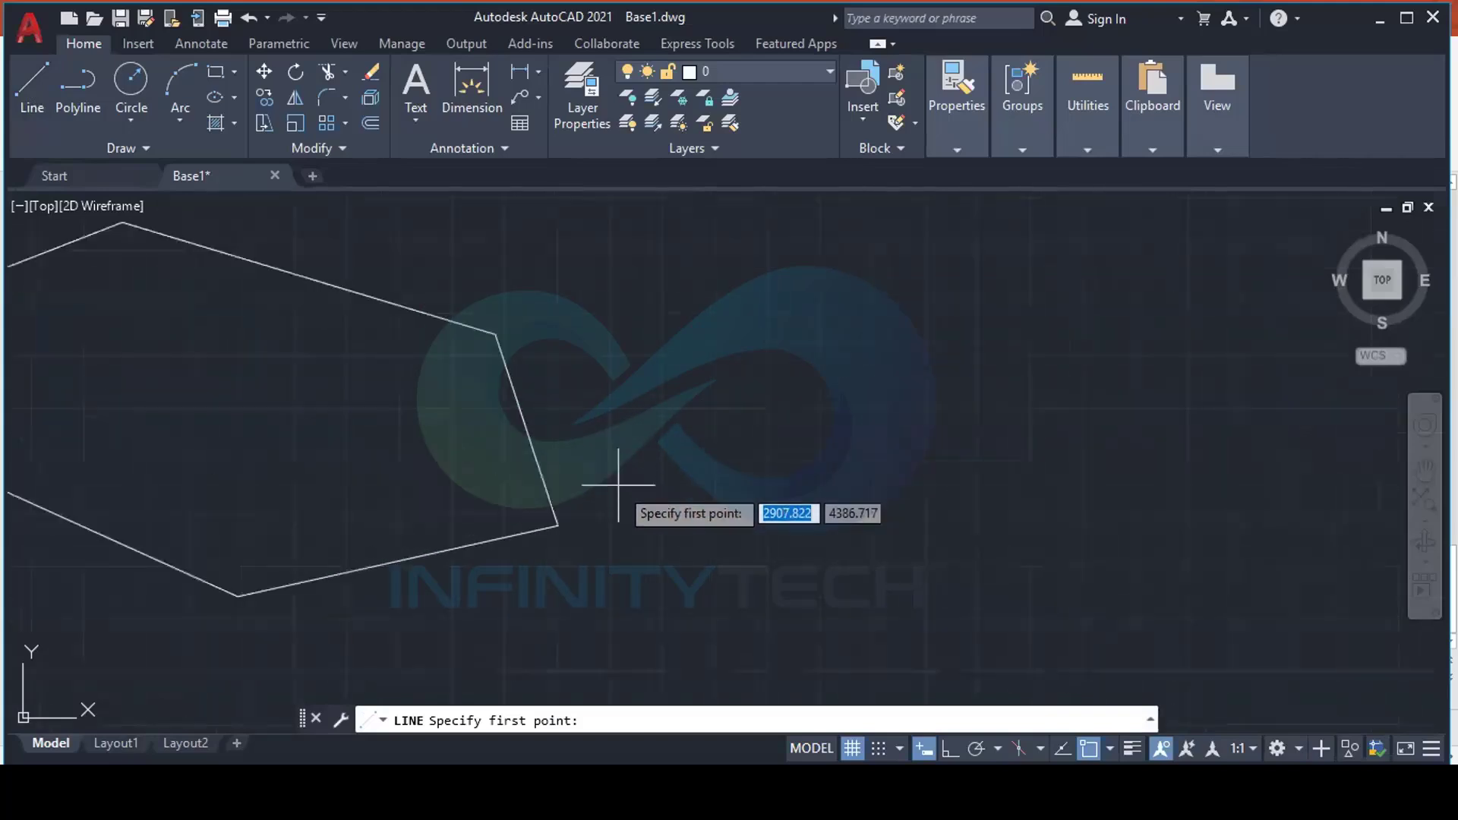
{"action": "left_click", "coordinate": [559, 524]}
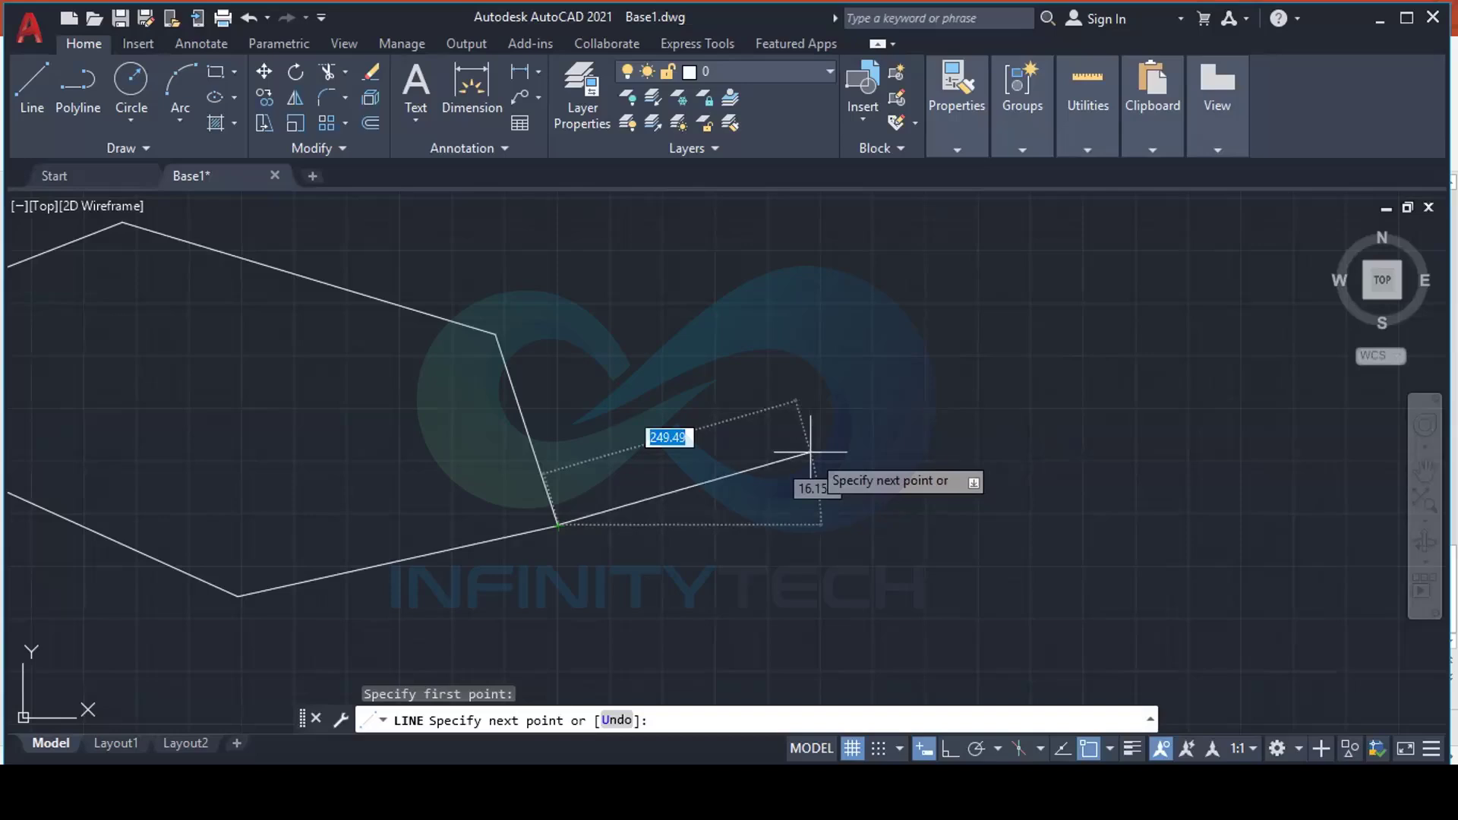
{"action": "type", "text": "200"}
{"action": "key", "text": "Tab"}
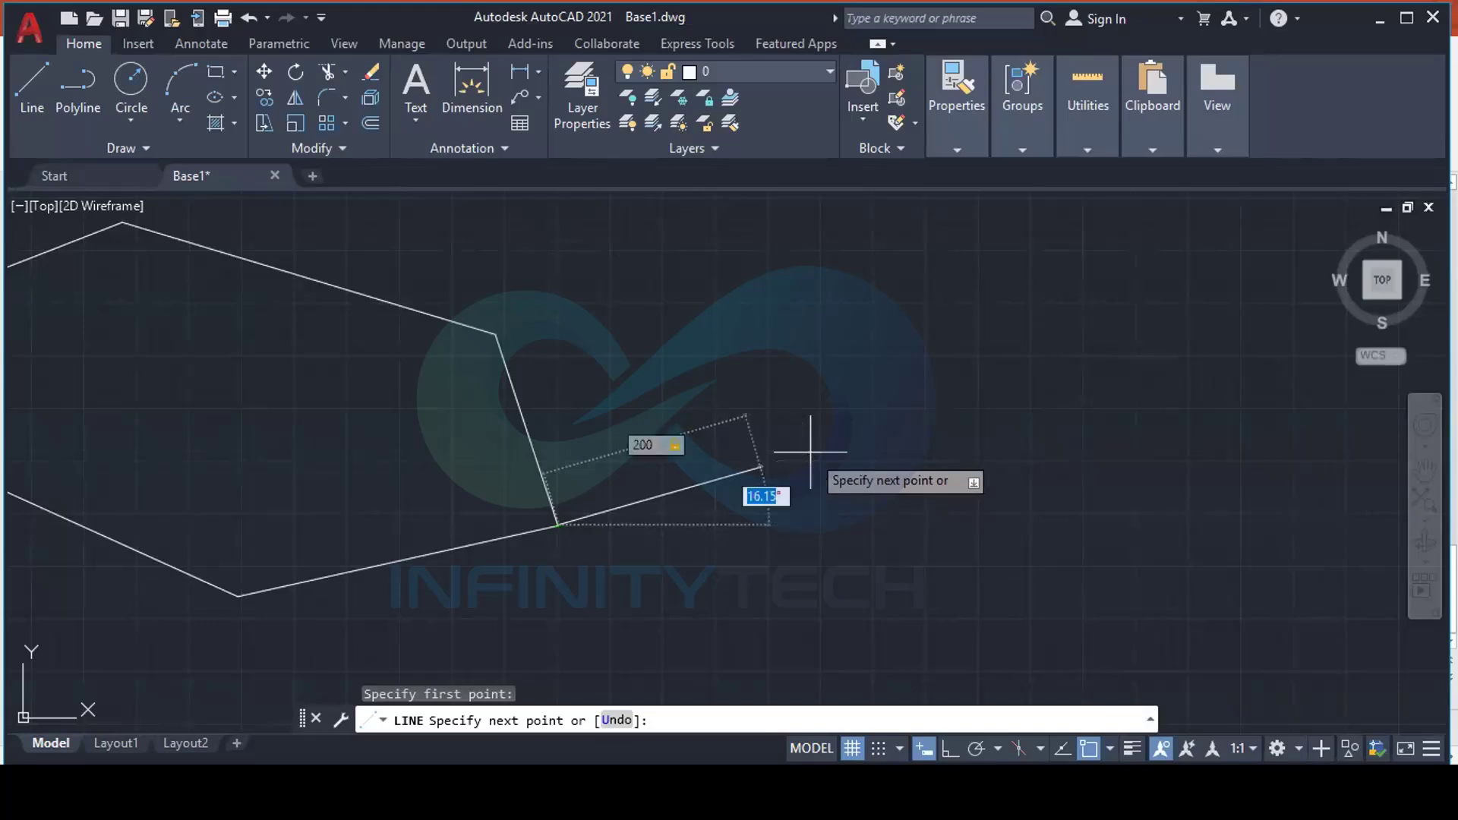
{"action": "type", "text": "16"}
{"action": "key", "text": "Return"}
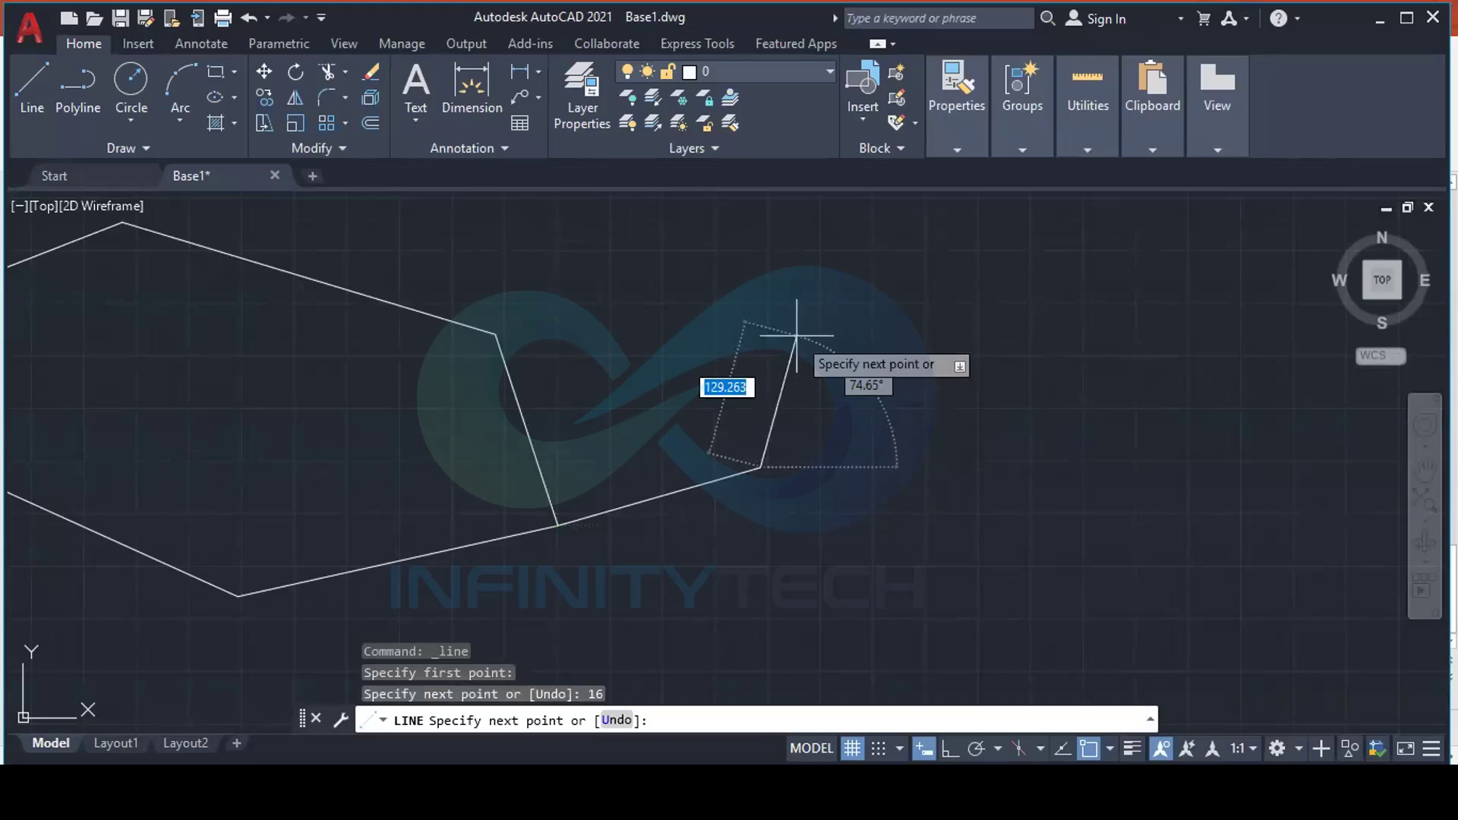
{"action": "key", "text": "Escape"}
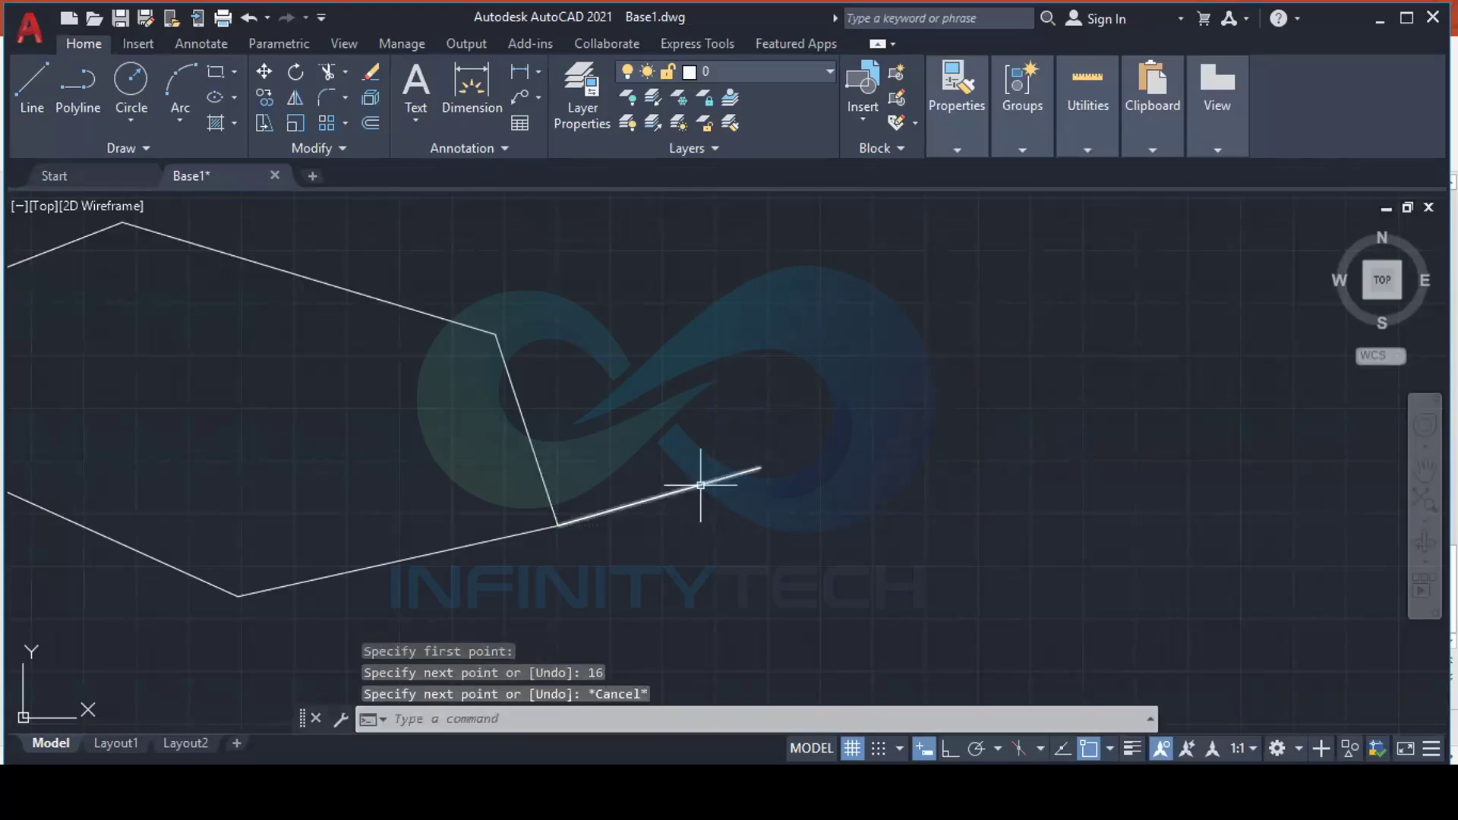
Check the new line's length and angle at its free end grip, and clear the selection
{"action": "left_click", "coordinate": [701, 485]}
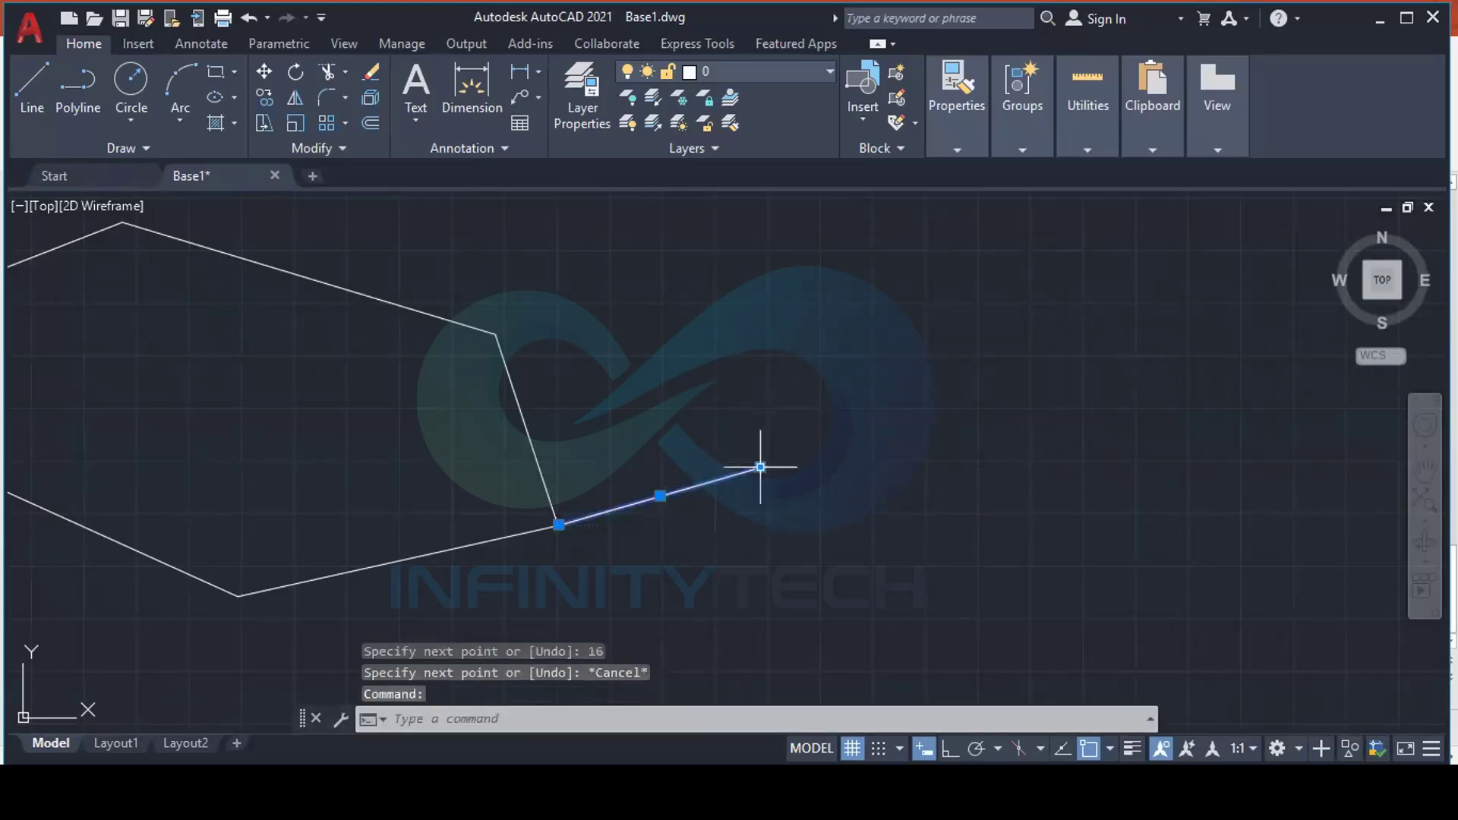
{"action": "mouse_move", "coordinate": [760, 468]}
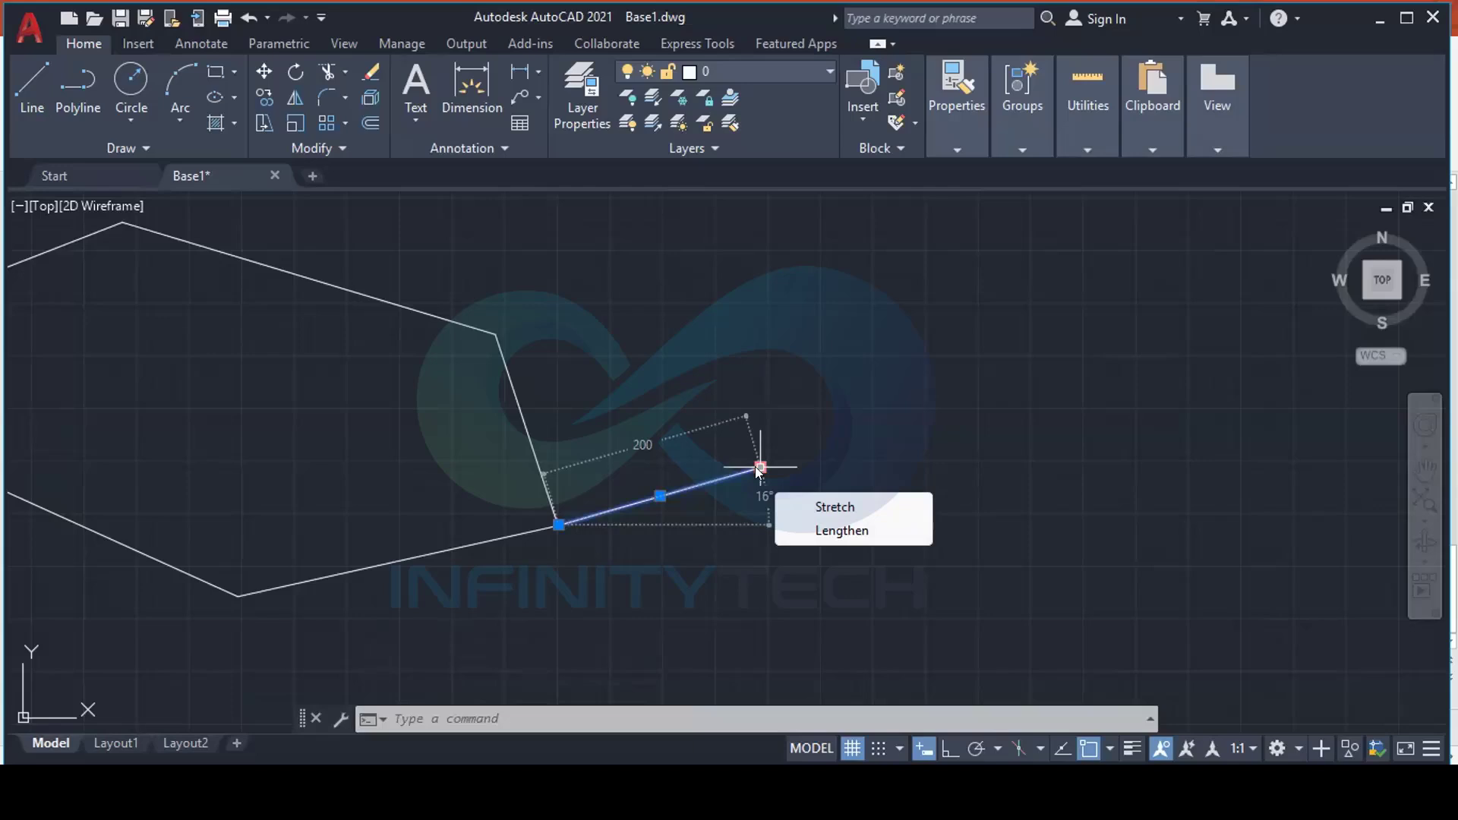
{"action": "key", "text": "Escape"}
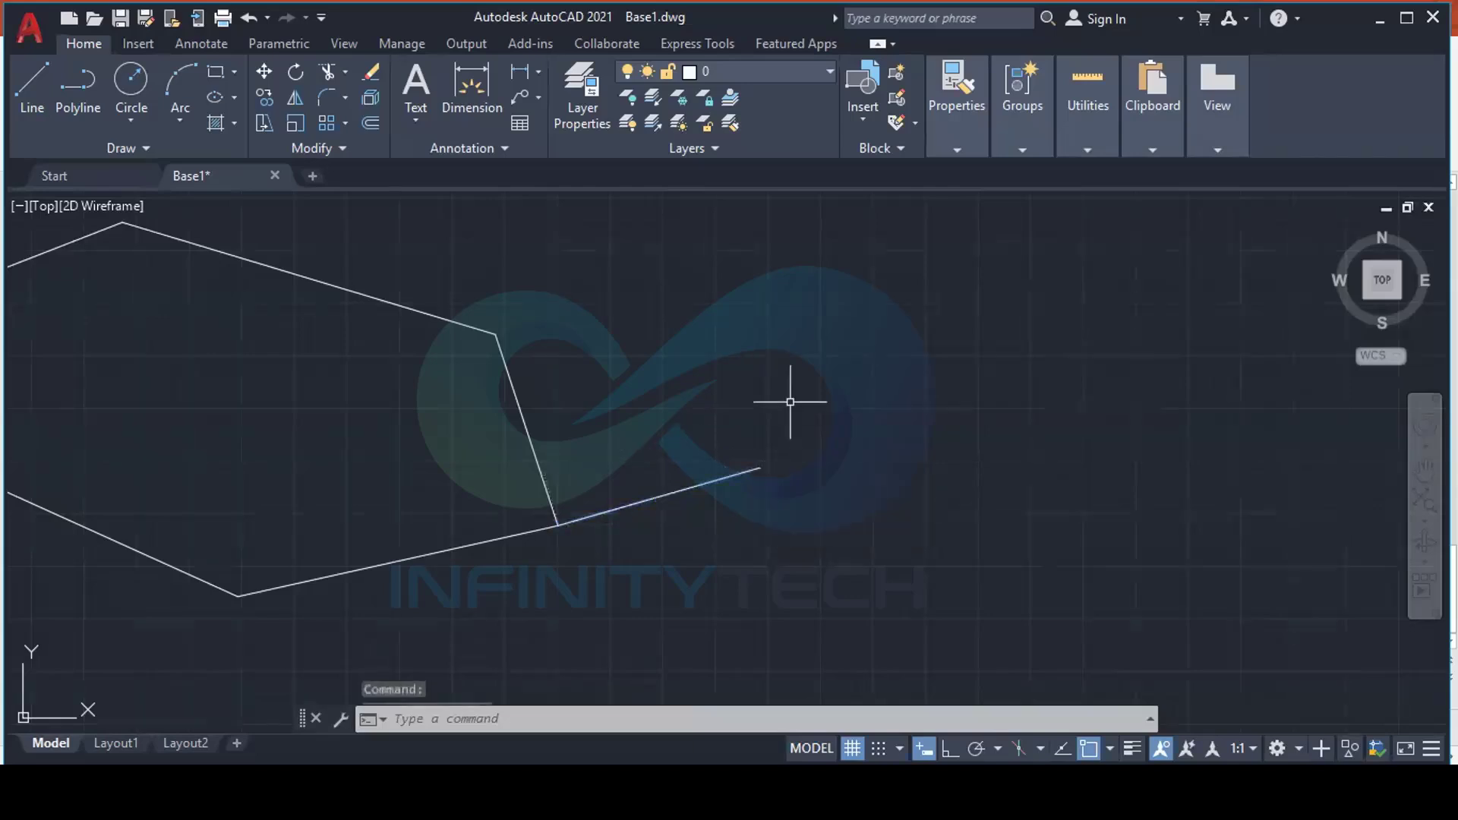
Draw a line 199.50 units long at 52° upward from the free end of the 200-unit line
{"action": "left_click", "coordinate": [31, 85]}
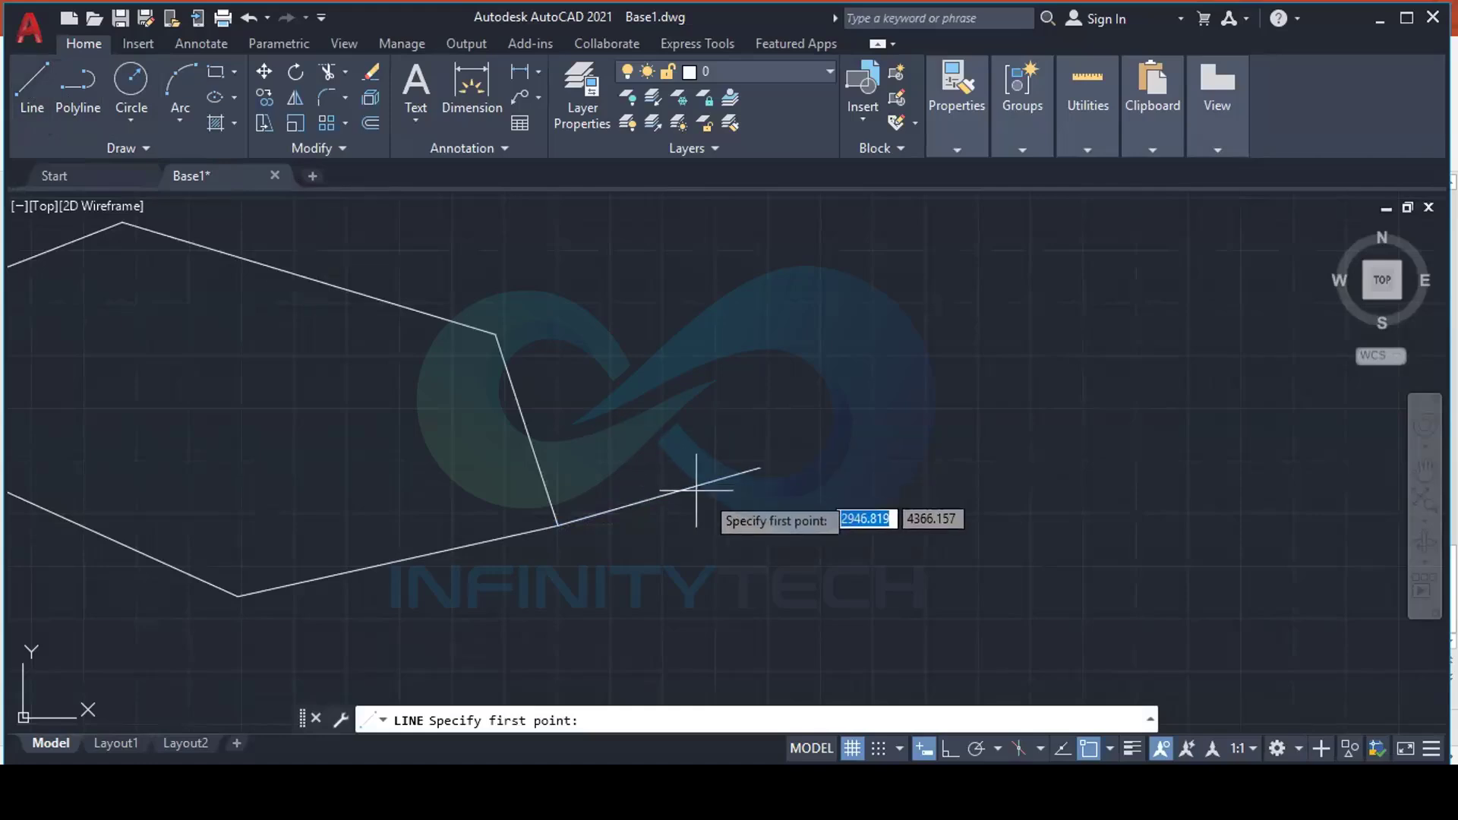
{"action": "left_click", "coordinate": [759, 467]}
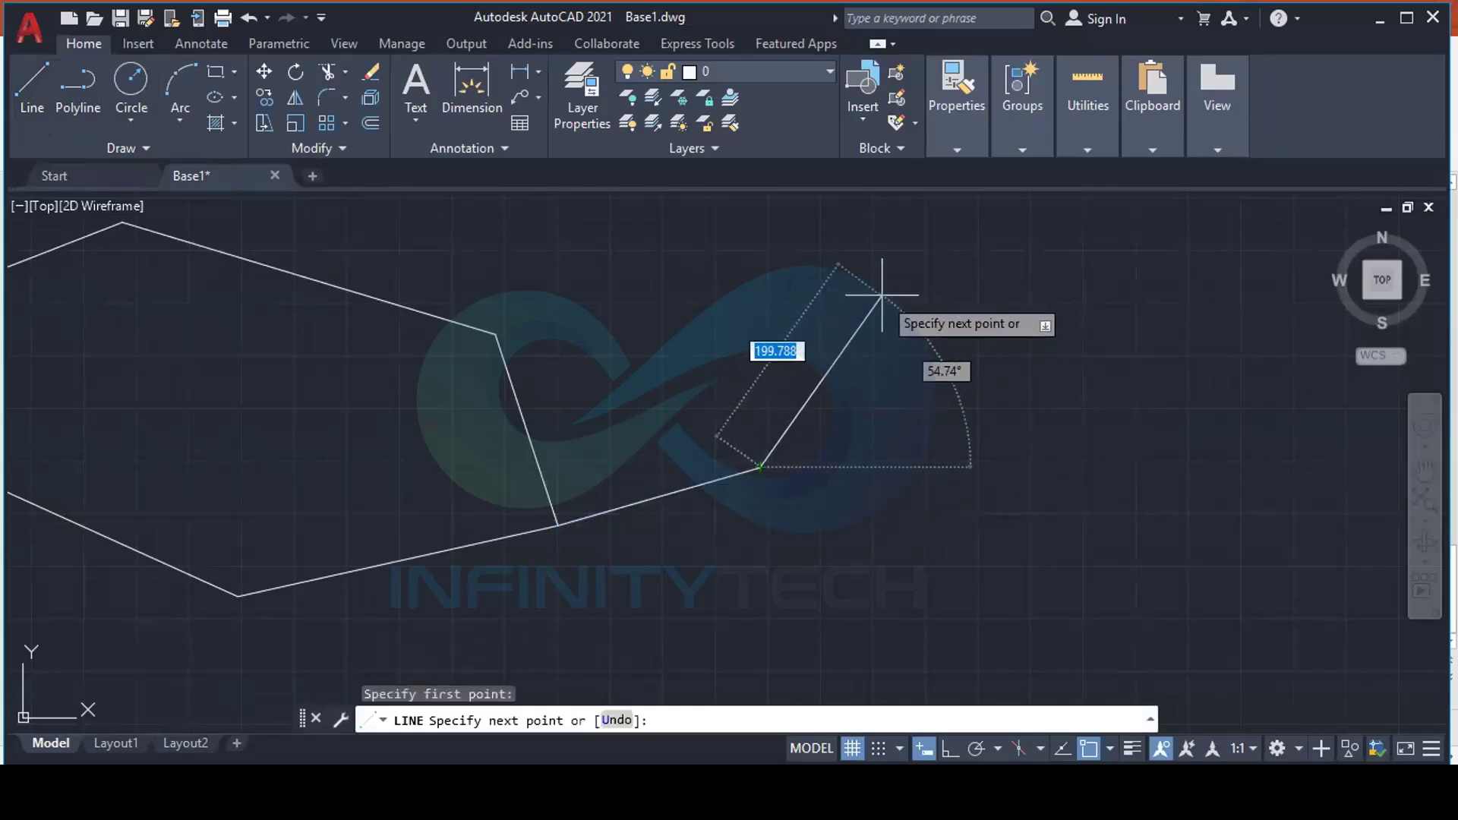
{"action": "type", "text": "199"}
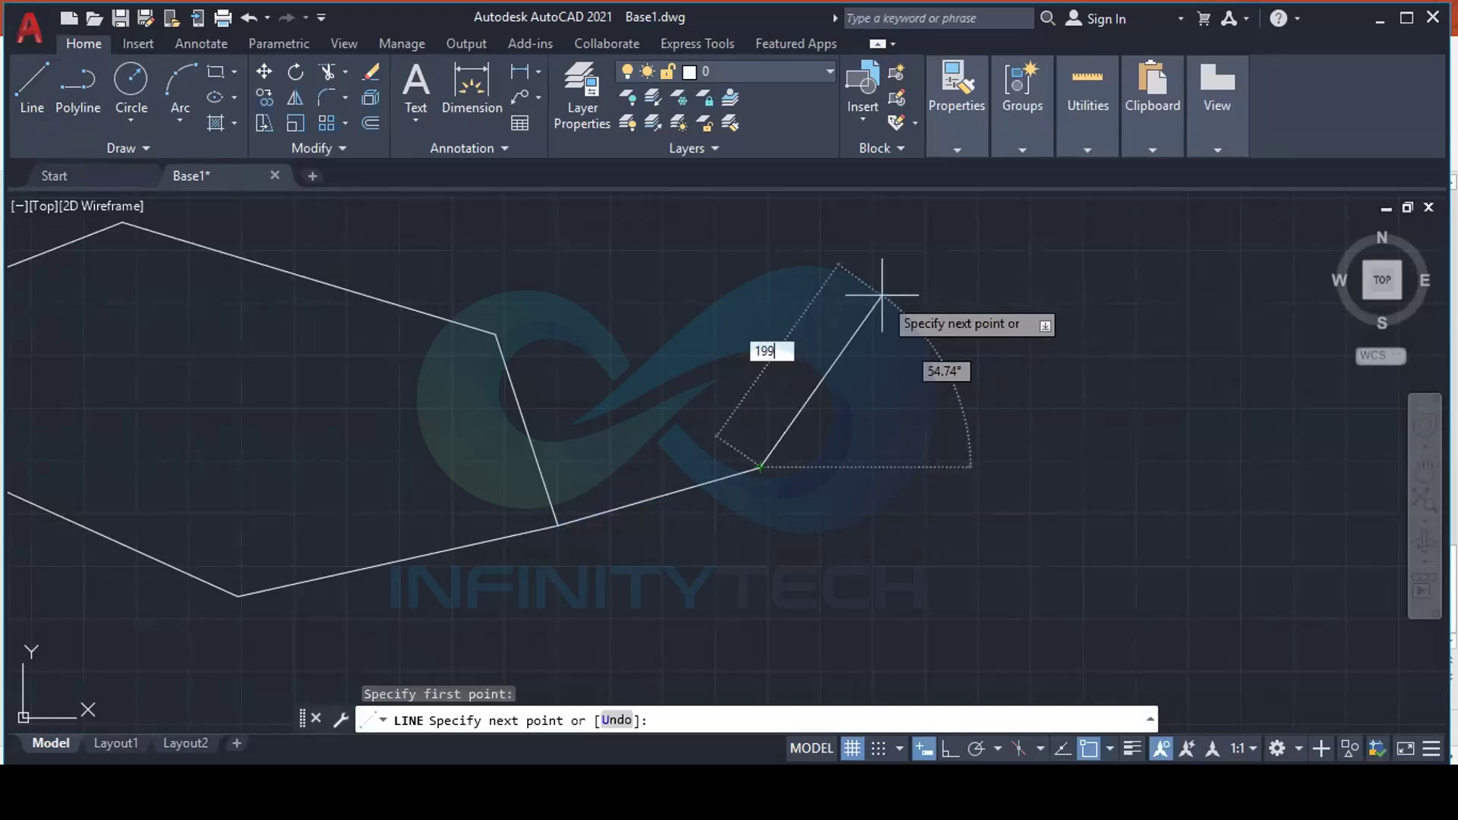
{"action": "type", "text": ".50"}
{"action": "key", "text": "Tab"}
{"action": "type", "text": "52"}
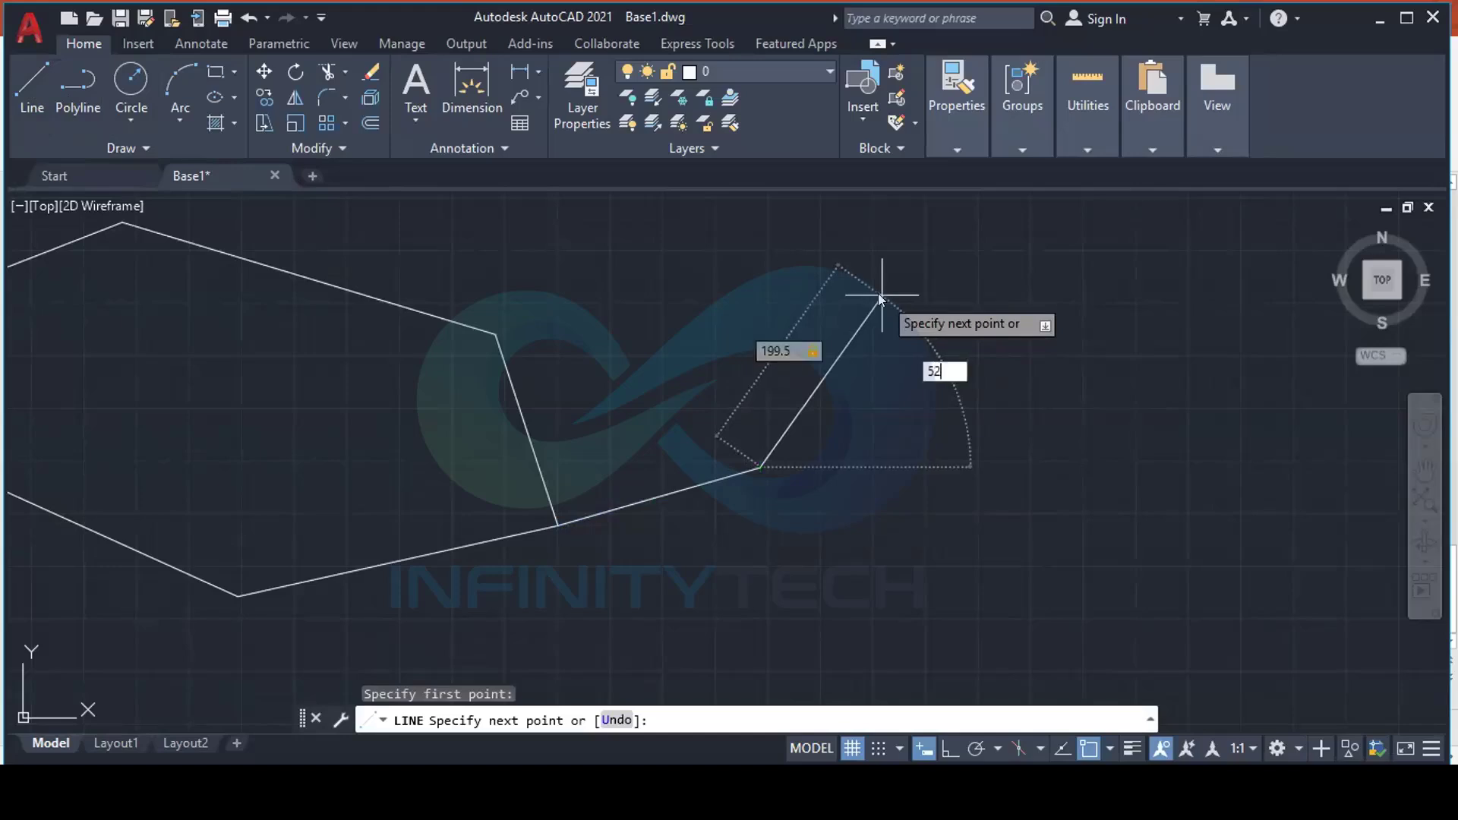
{"action": "key", "text": "Return"}
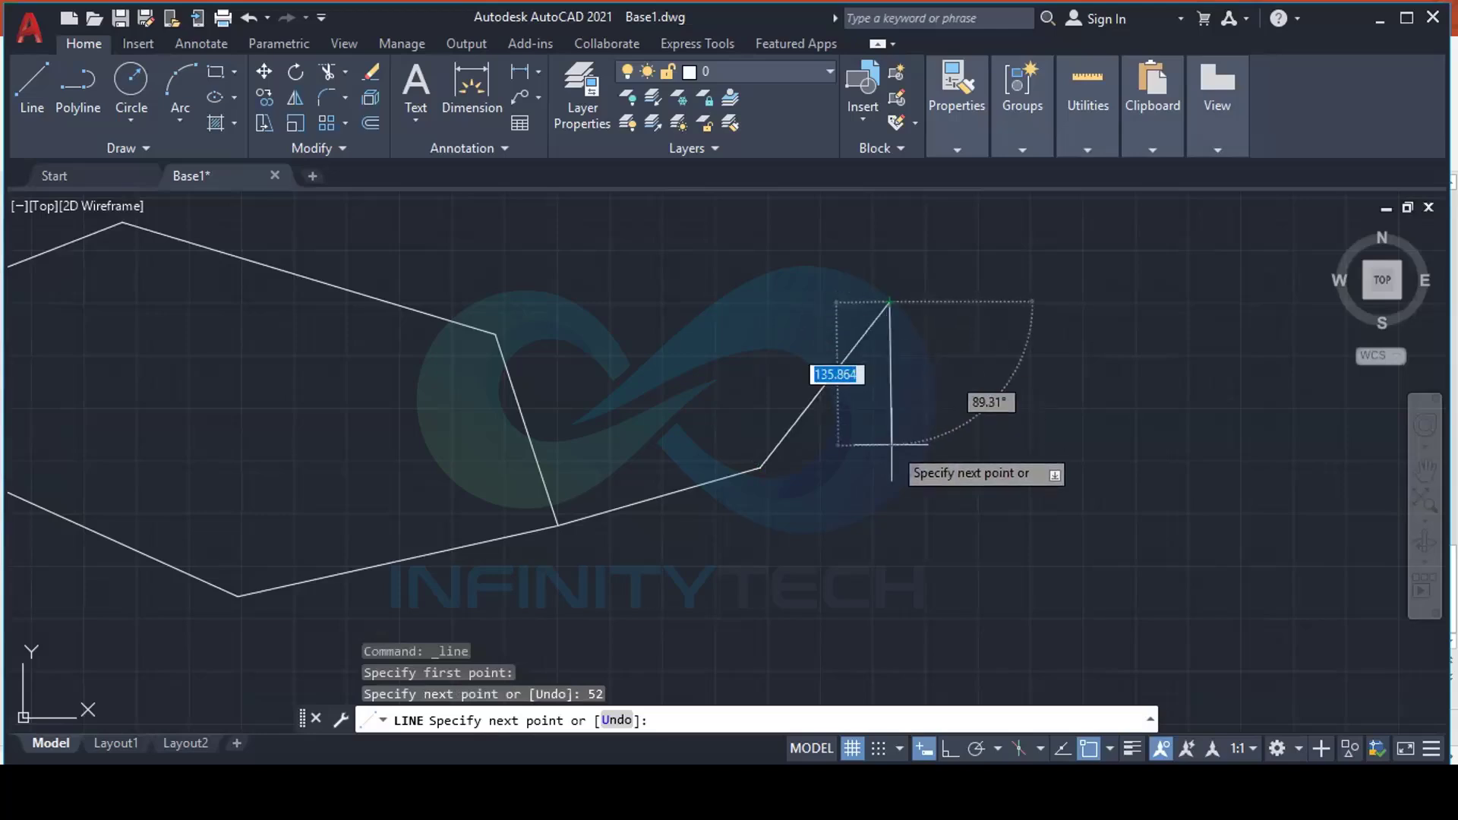
{"action": "key", "text": "Escape"}
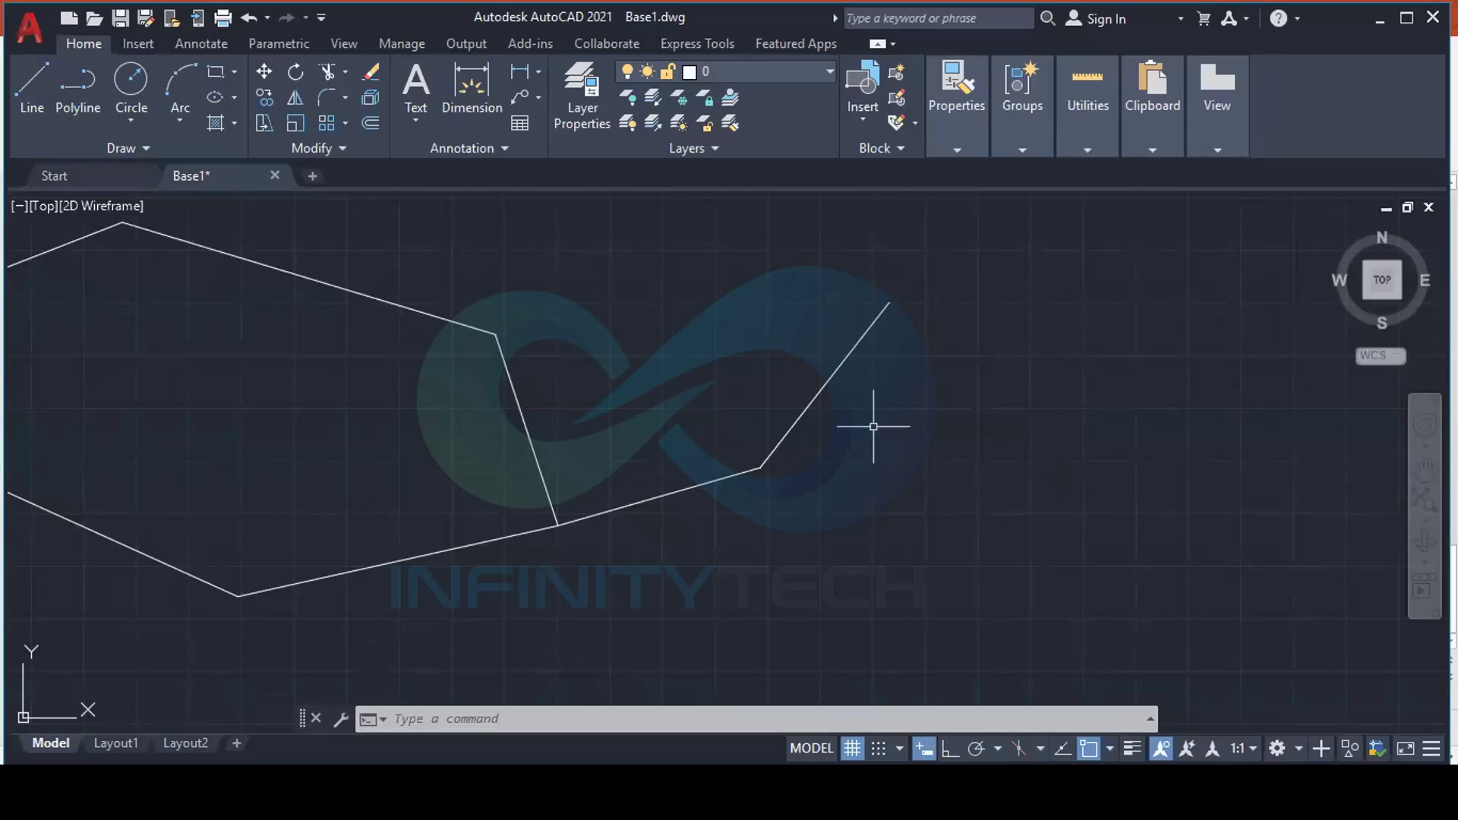
{"action": "type", "text": "l"}
{"action": "key", "text": "Return"}
{"action": "left_click", "coordinate": [828, 476]}
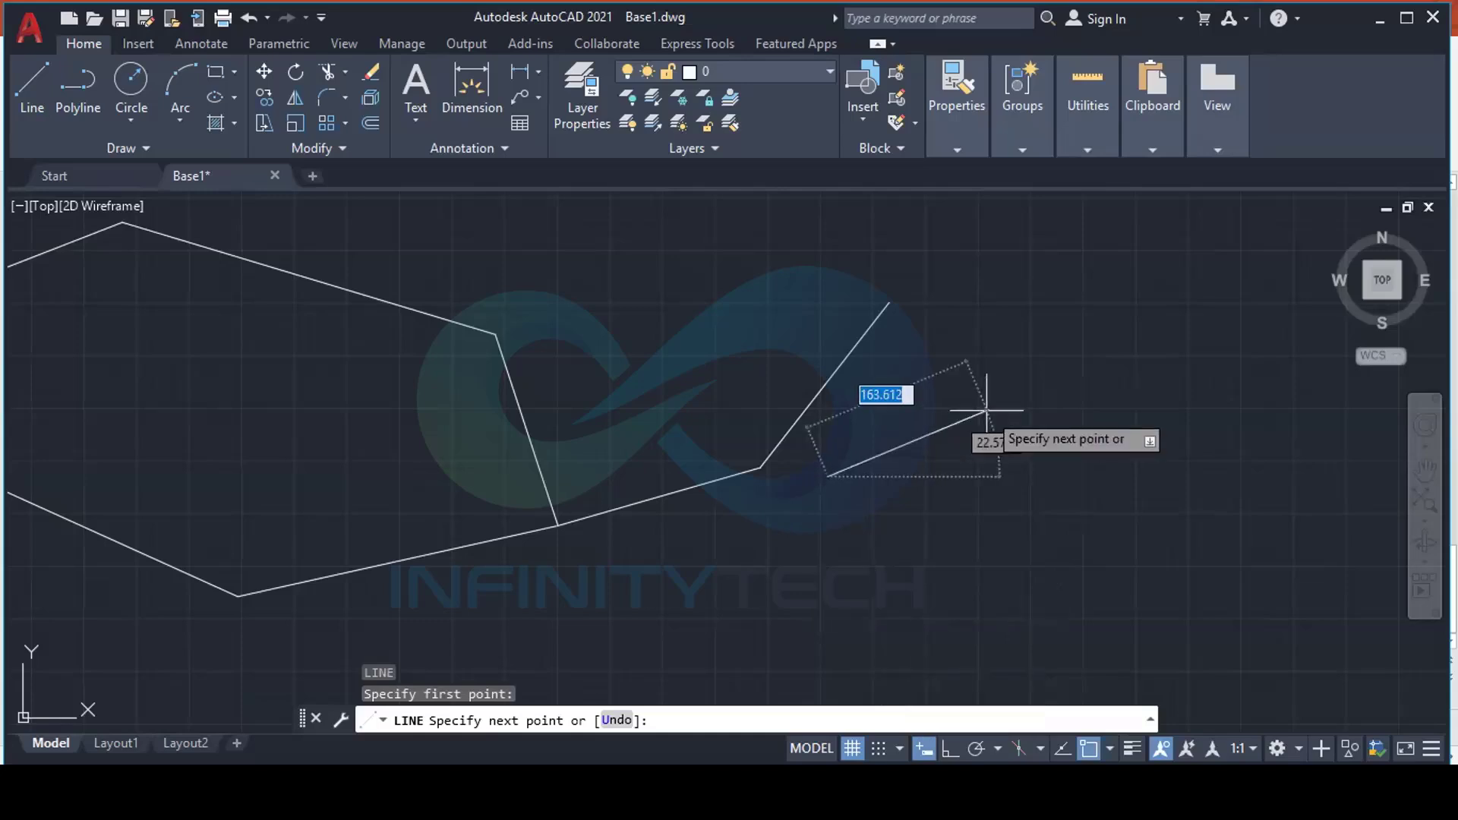
{"action": "key", "text": "Escape"}
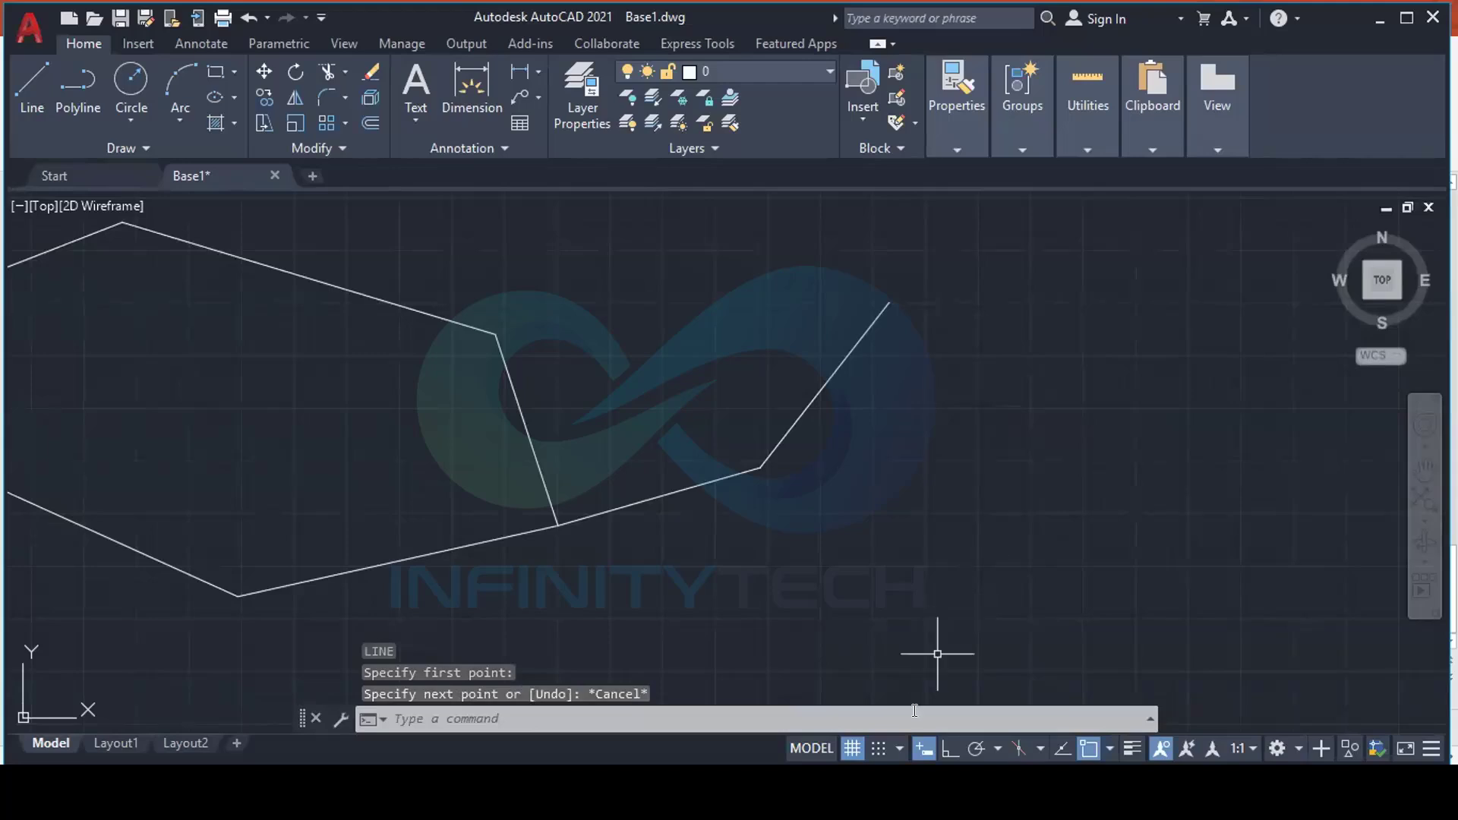
Turn off dynamic input and draw a line from the joint of the two added lines to the absolute coordinates 0,0
{"action": "left_click", "coordinate": [924, 749]}
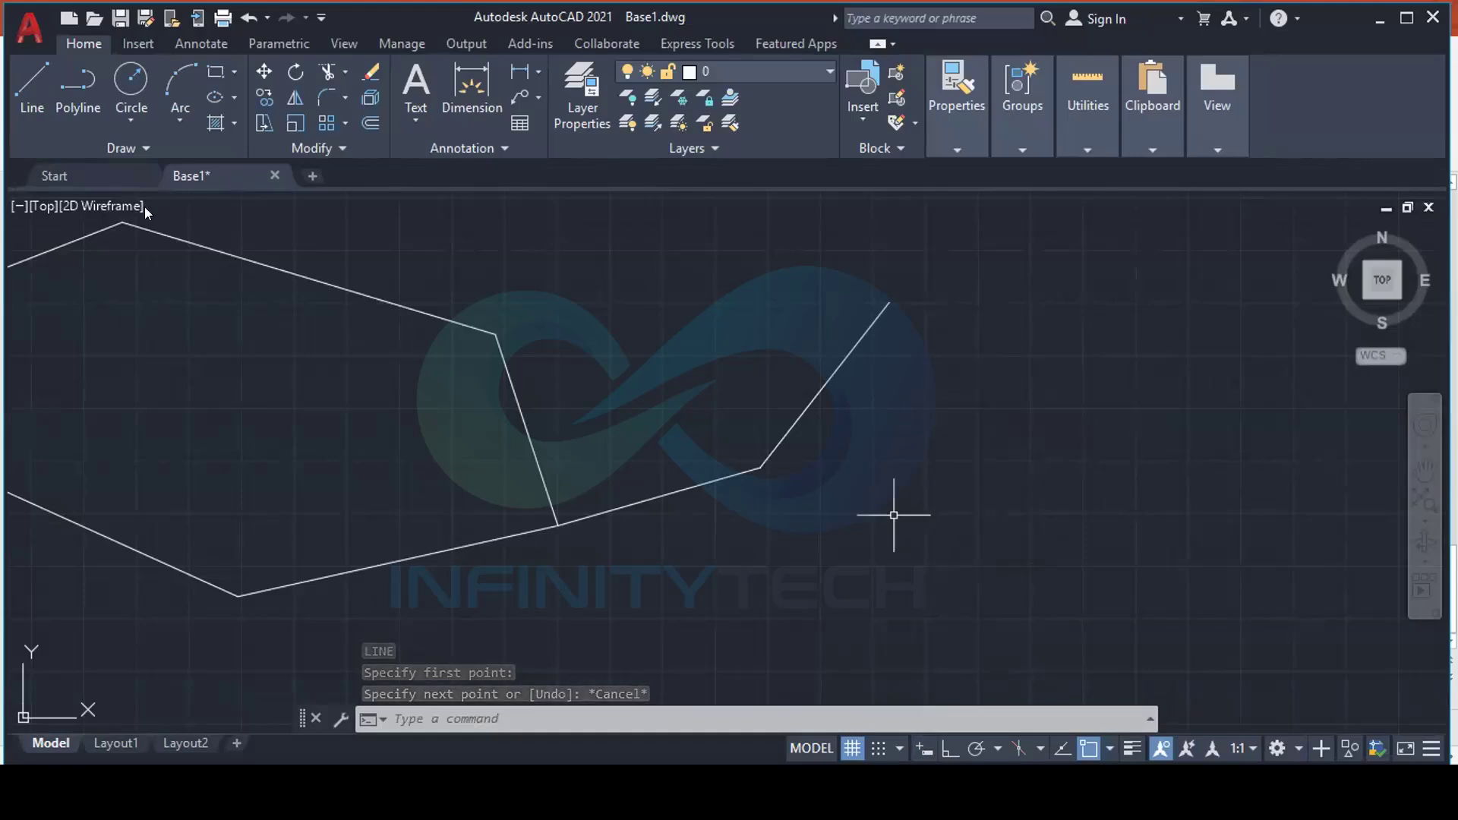
{"action": "left_click", "coordinate": [23, 95]}
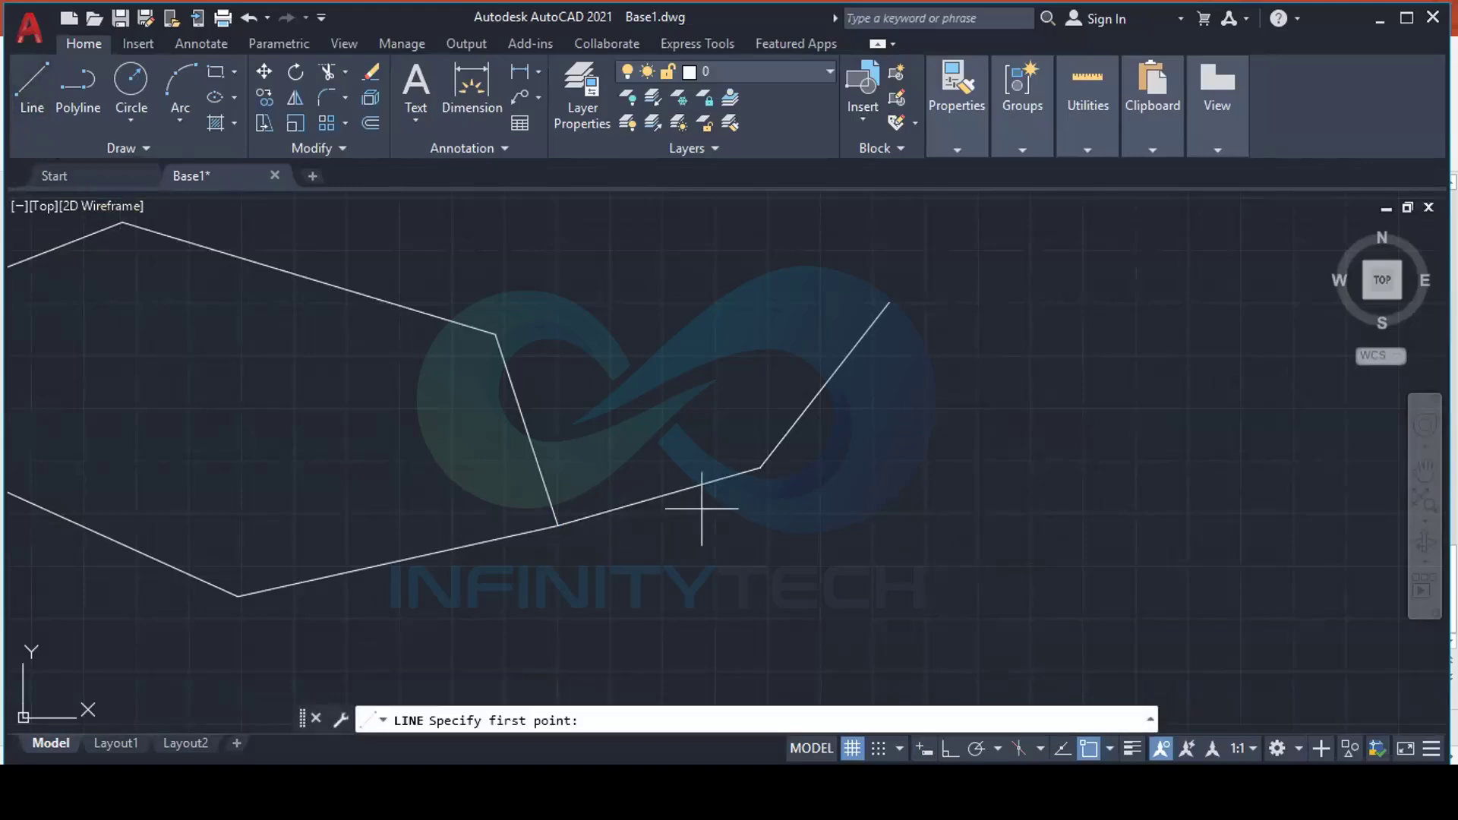
{"action": "left_click", "coordinate": [760, 467]}
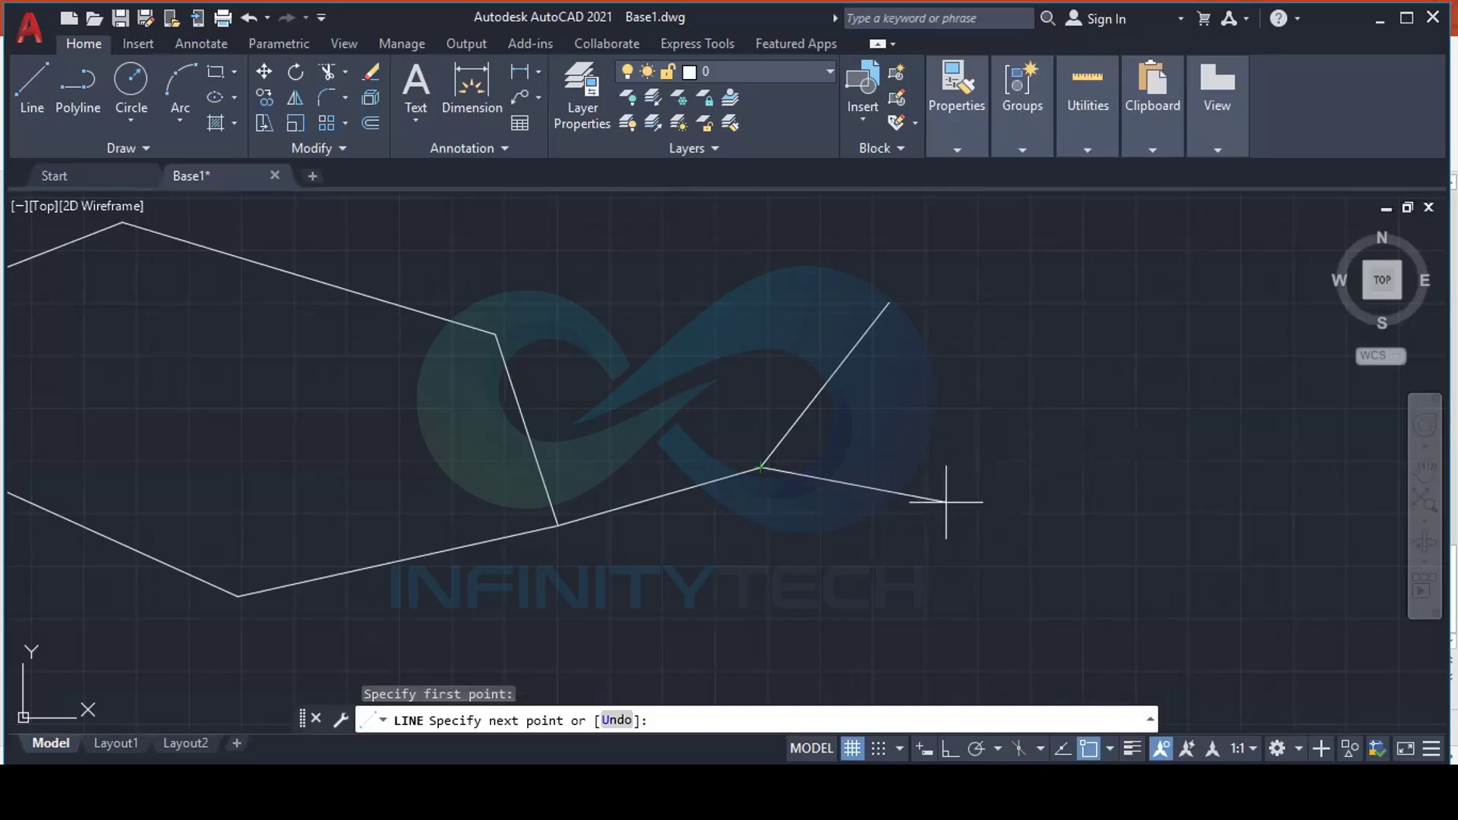
{"action": "scroll", "coordinate": [921, 426], "scroll_direction": "down", "scroll_amount": 8}
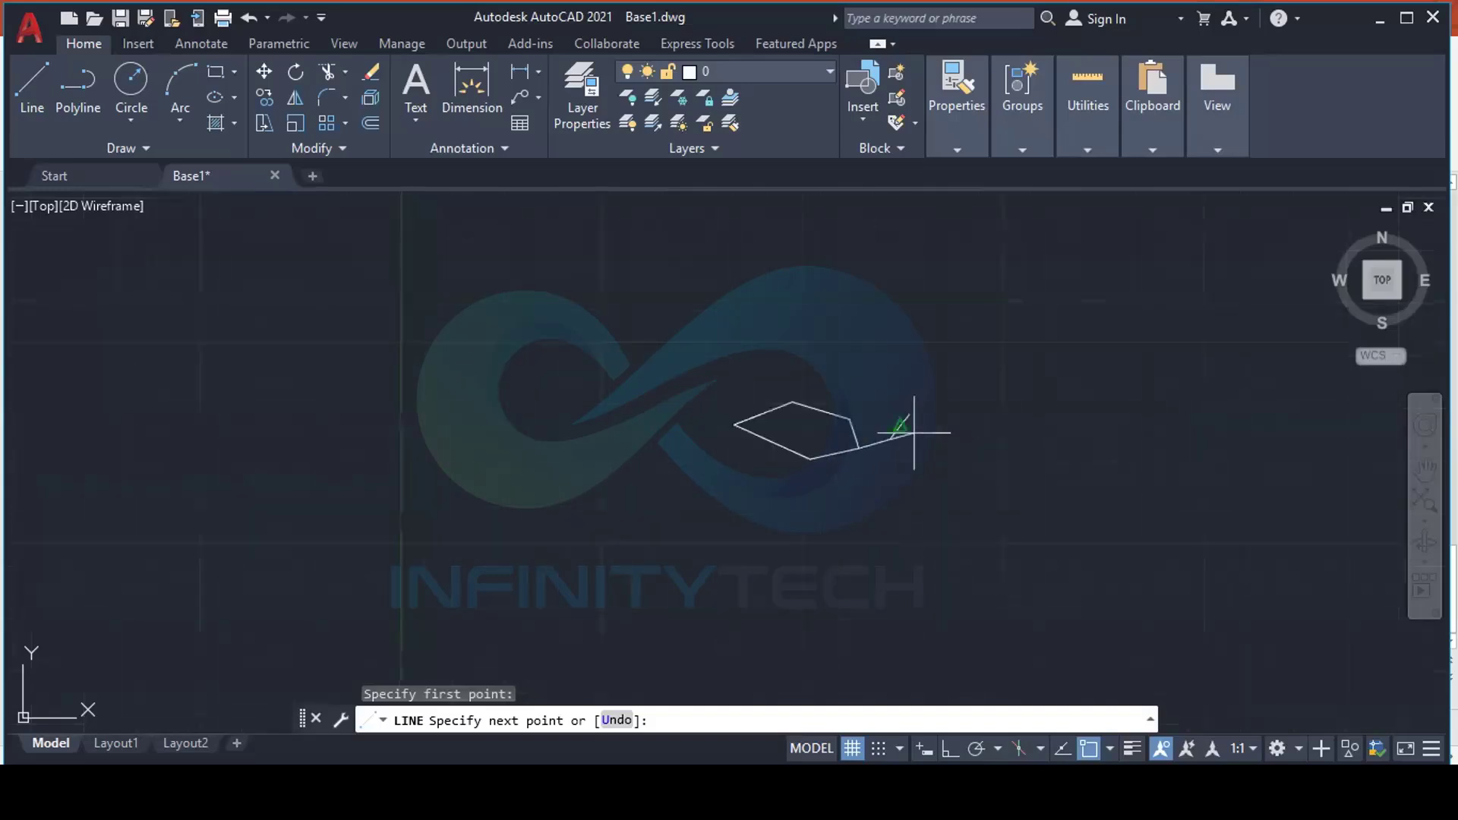
{"action": "scroll", "coordinate": [921, 505], "scroll_direction": "up", "scroll_amount": 4}
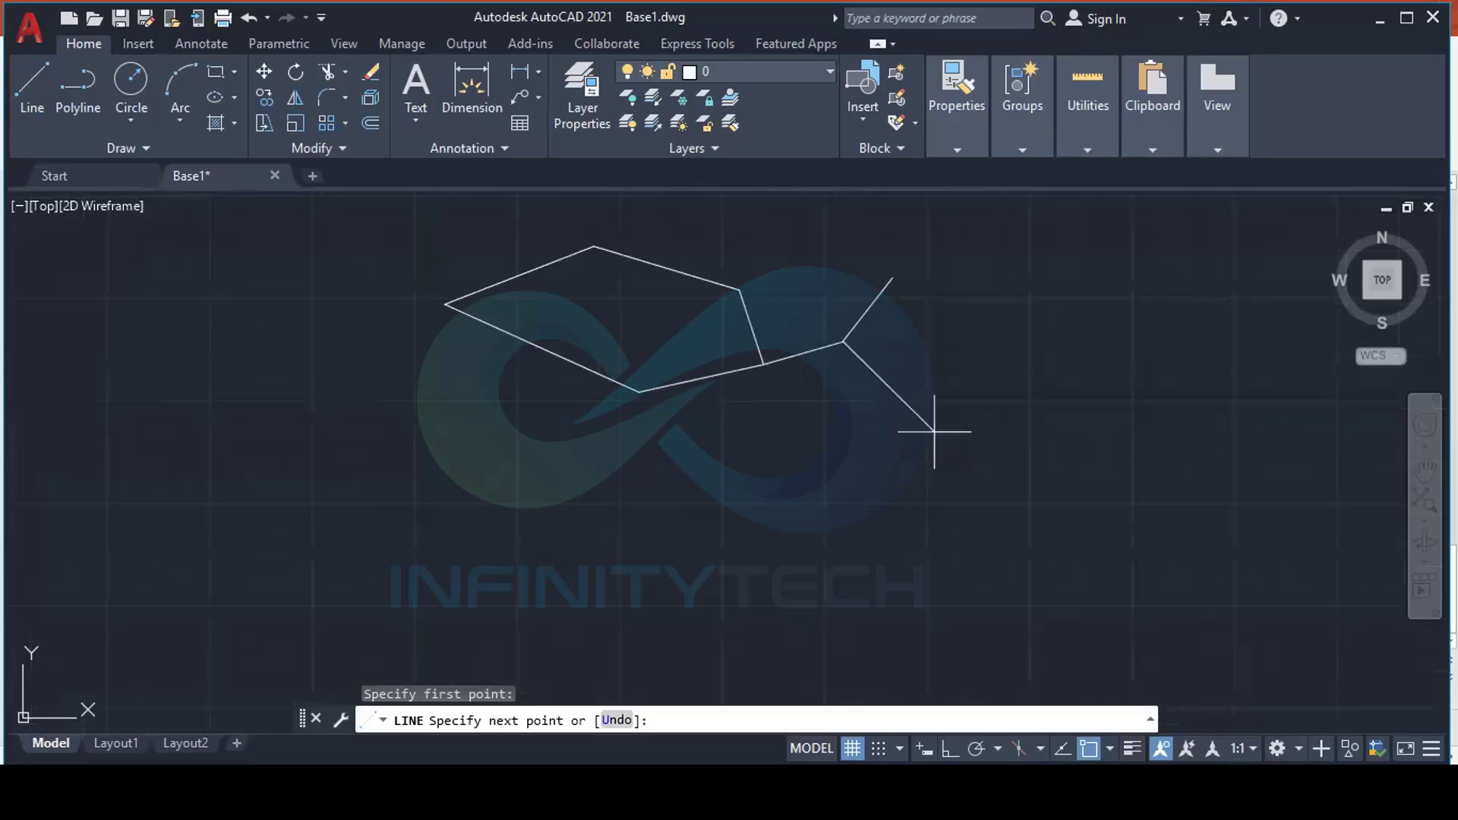
{"action": "type", "text": "0,0"}
{"action": "key", "text": "Return"}
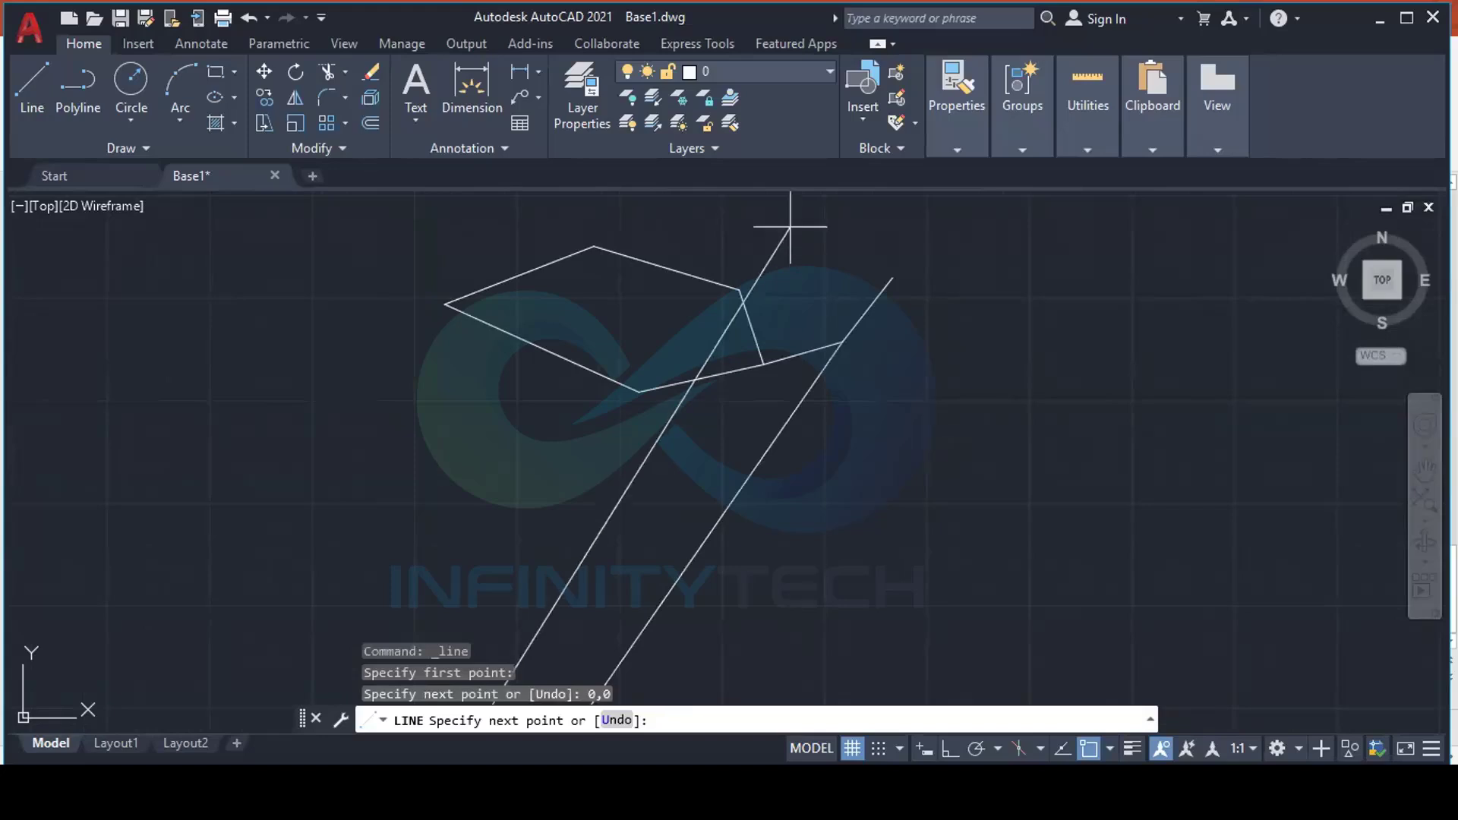
{"action": "key", "text": "Escape"}
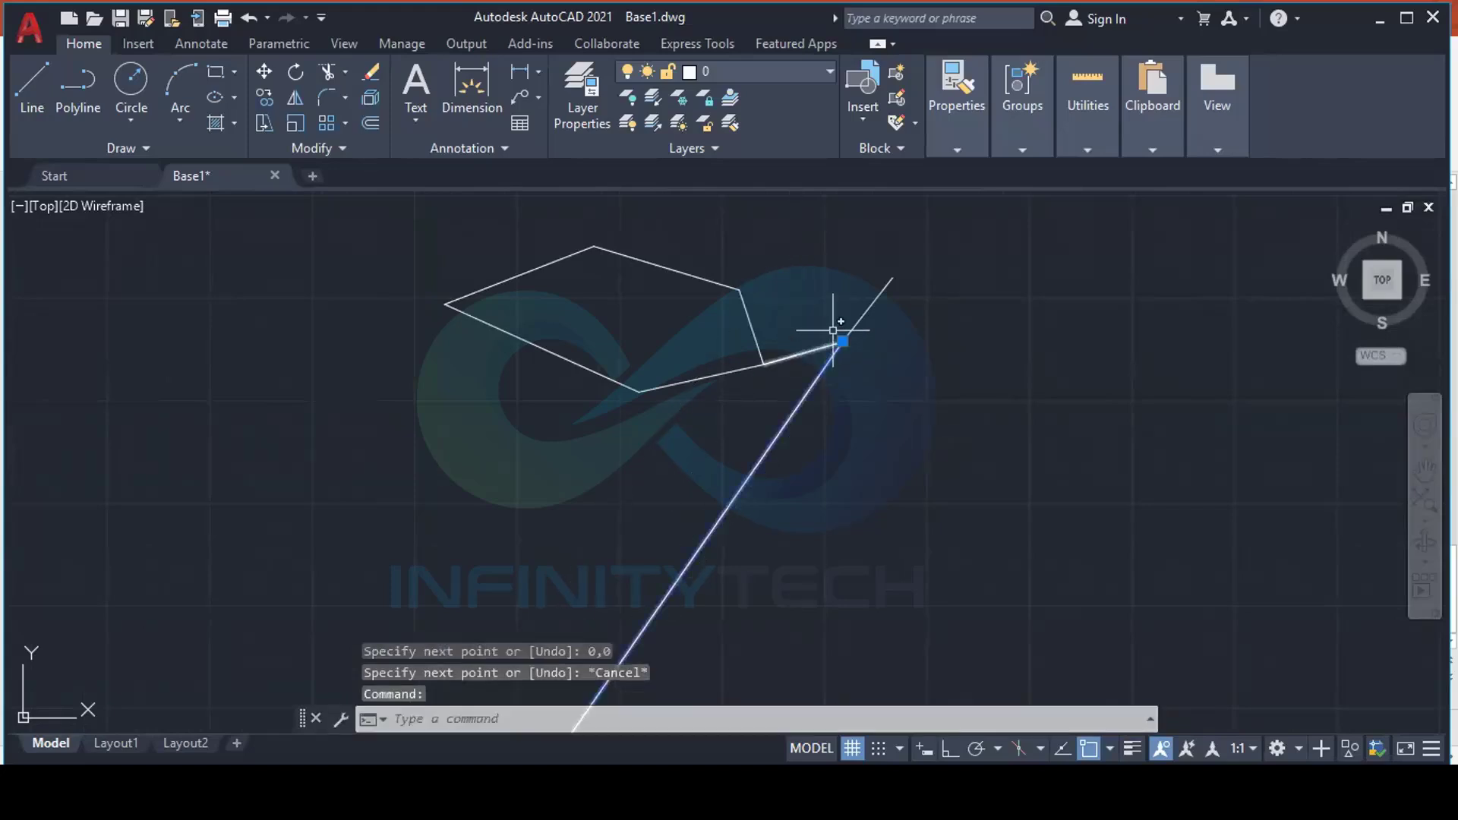
Check with the grips where the long line ends relative to the drawing's origin
{"action": "scroll", "coordinate": [827, 304], "scroll_direction": "down", "scroll_amount": 6}
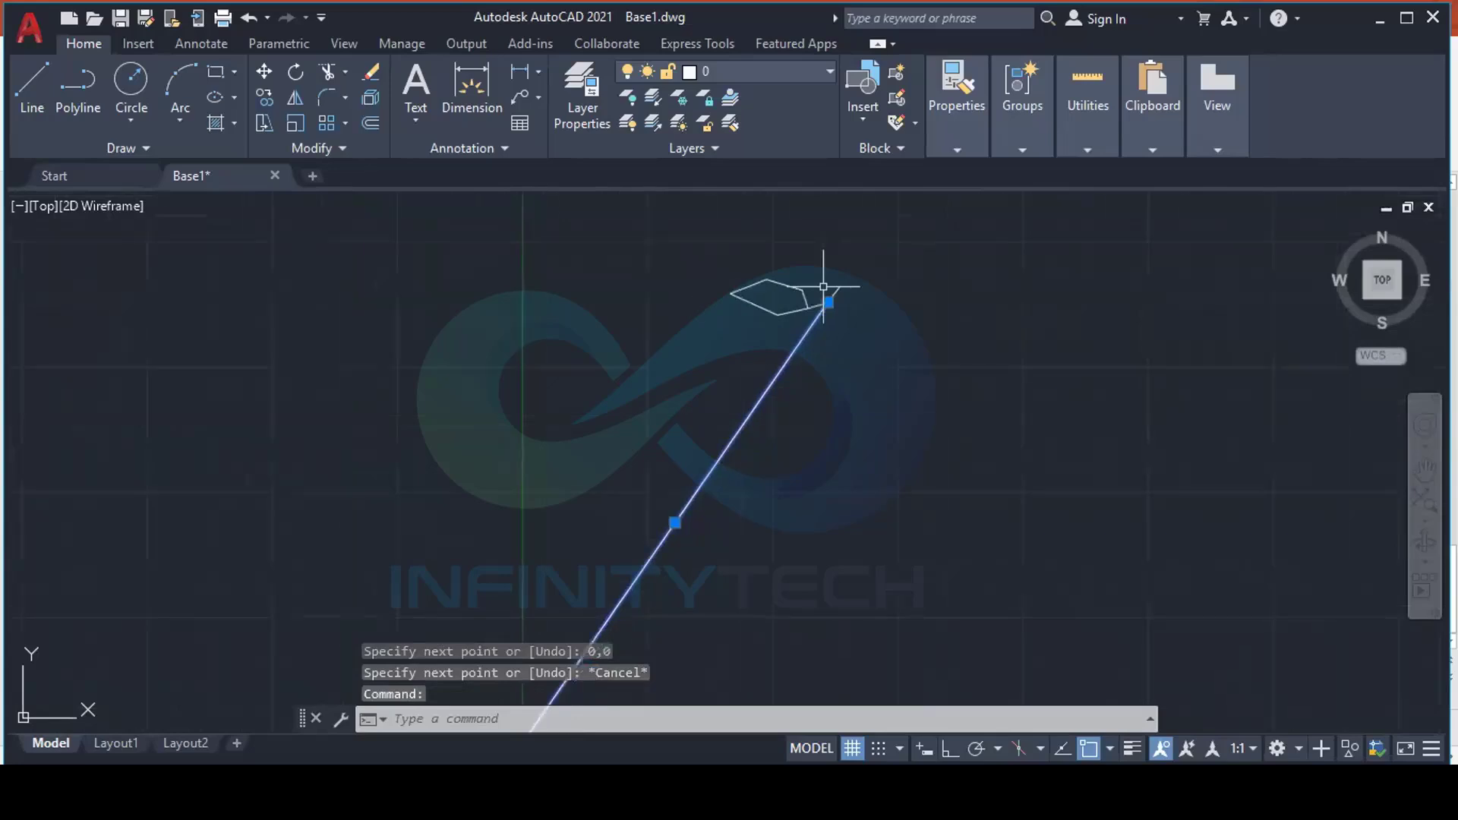
{"action": "scroll", "coordinate": [823, 287], "scroll_direction": "down", "scroll_amount": 2}
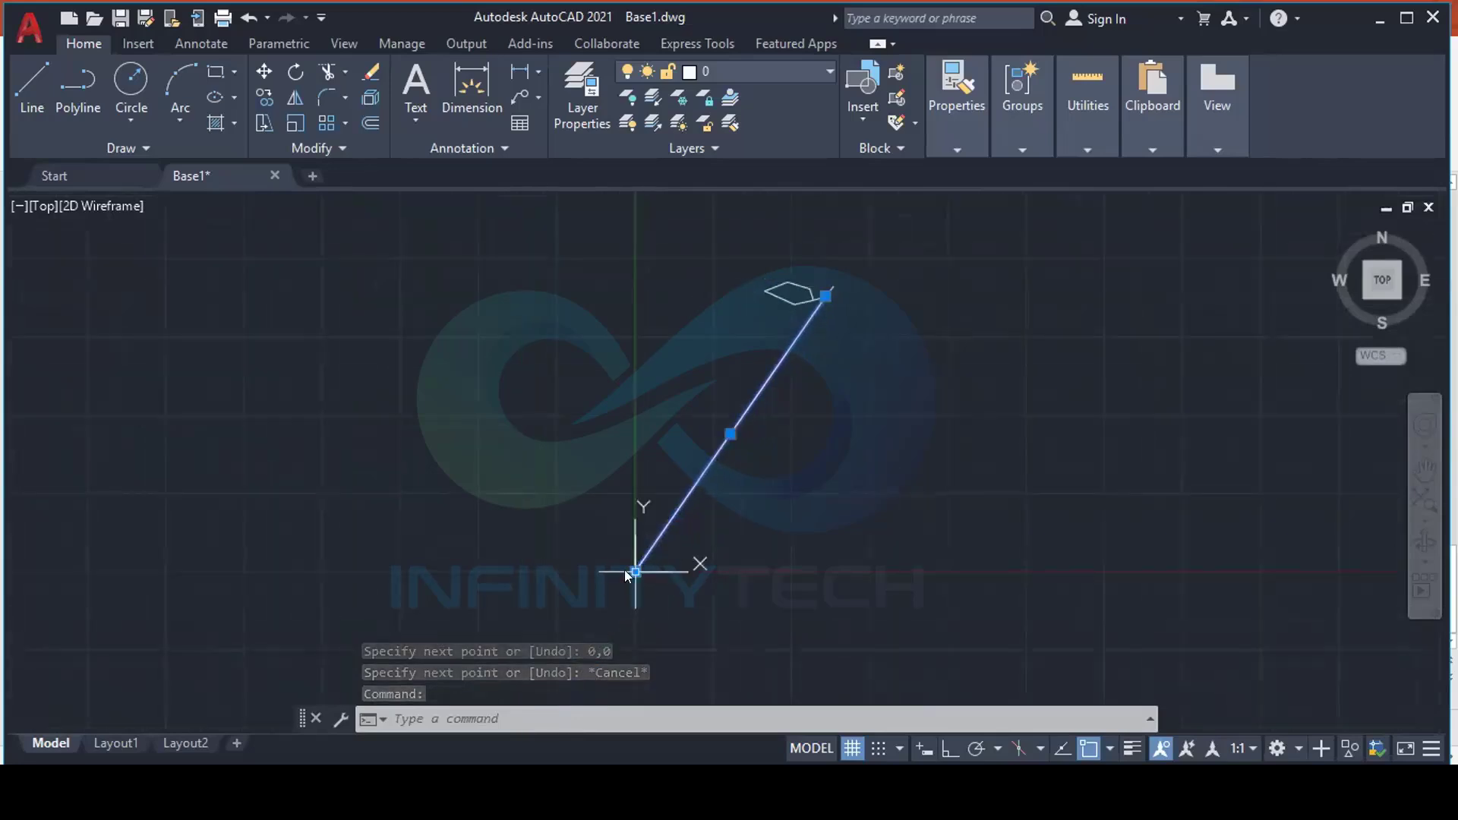
{"action": "scroll", "coordinate": [631, 571], "scroll_direction": "up", "scroll_amount": 1}
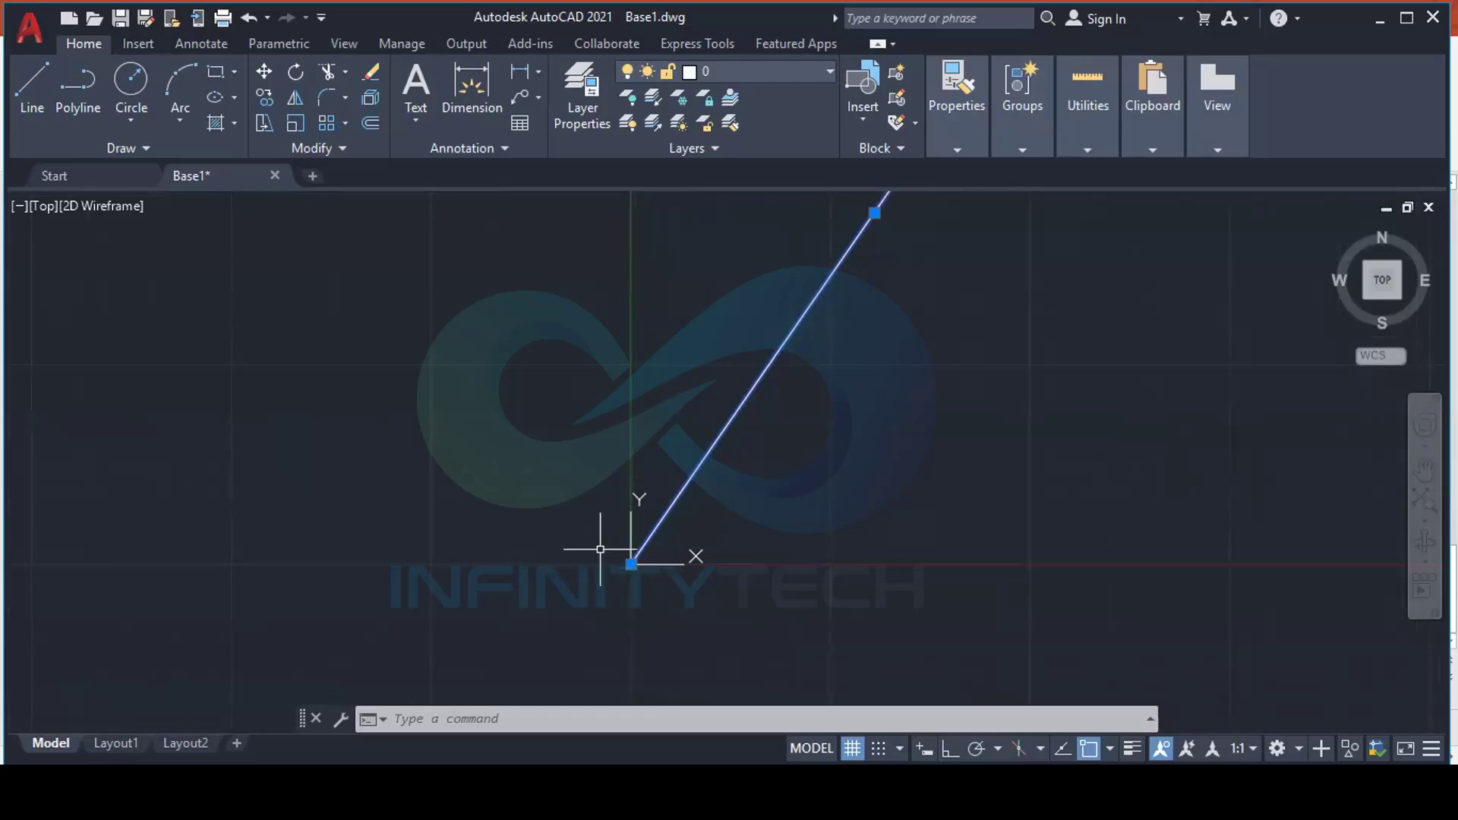
Turn dynamic input back on
{"action": "mouse_move", "coordinate": [631, 564]}
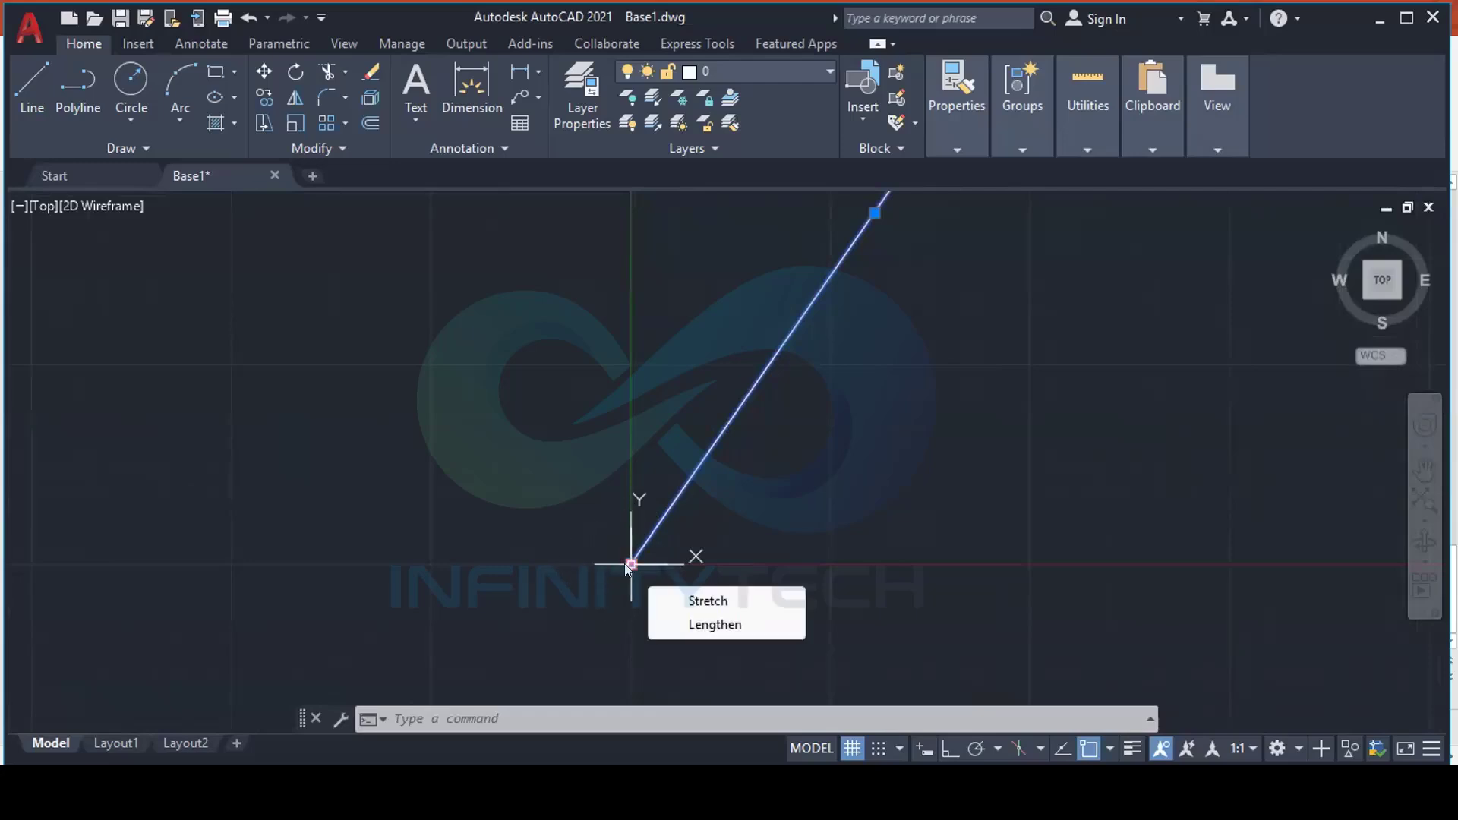
{"action": "scroll", "coordinate": [535, 572], "scroll_direction": "down", "scroll_amount": 4}
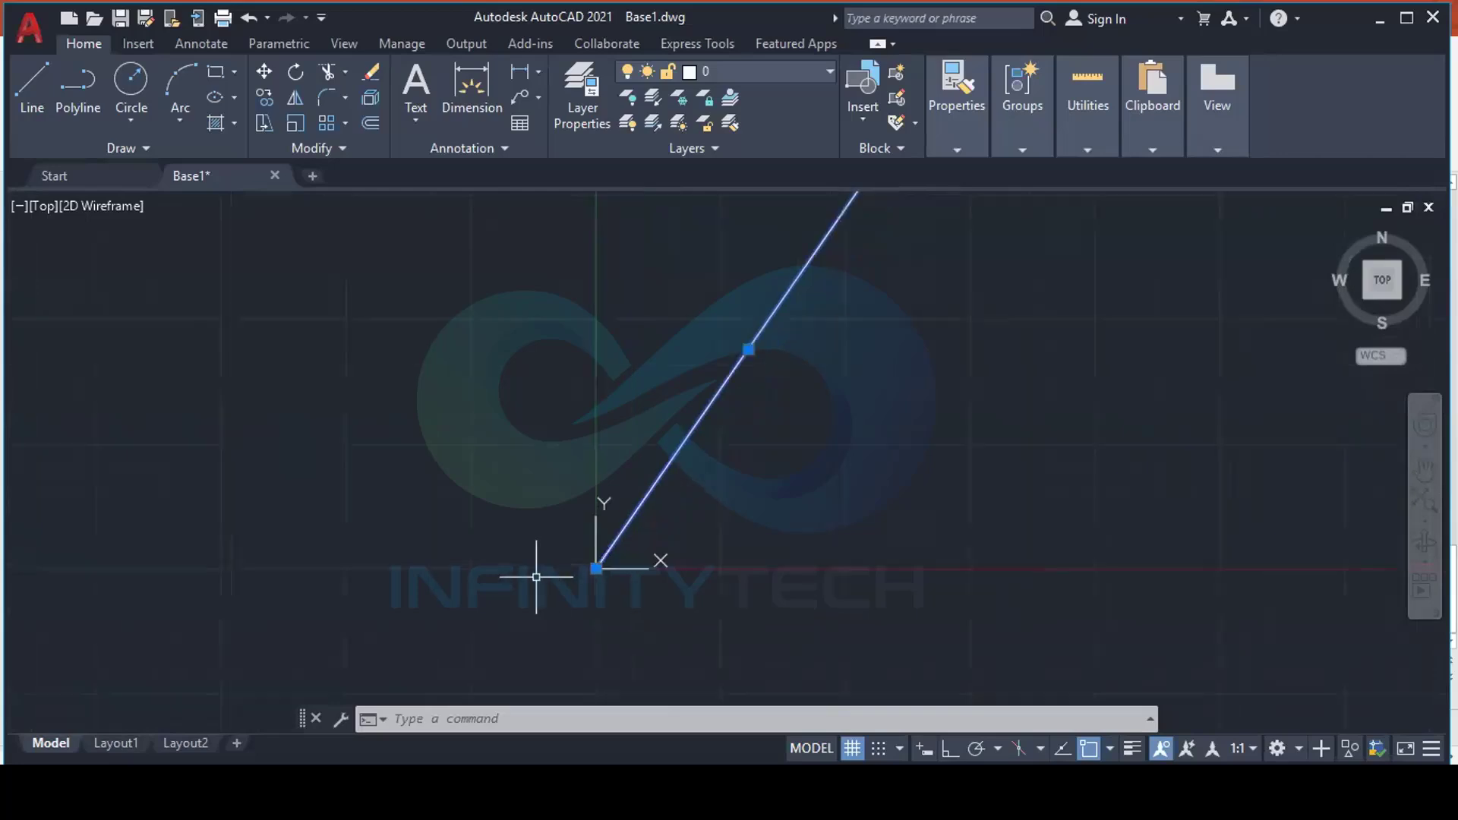
{"action": "scroll", "coordinate": [750, 265], "scroll_direction": "up", "scroll_amount": 4}
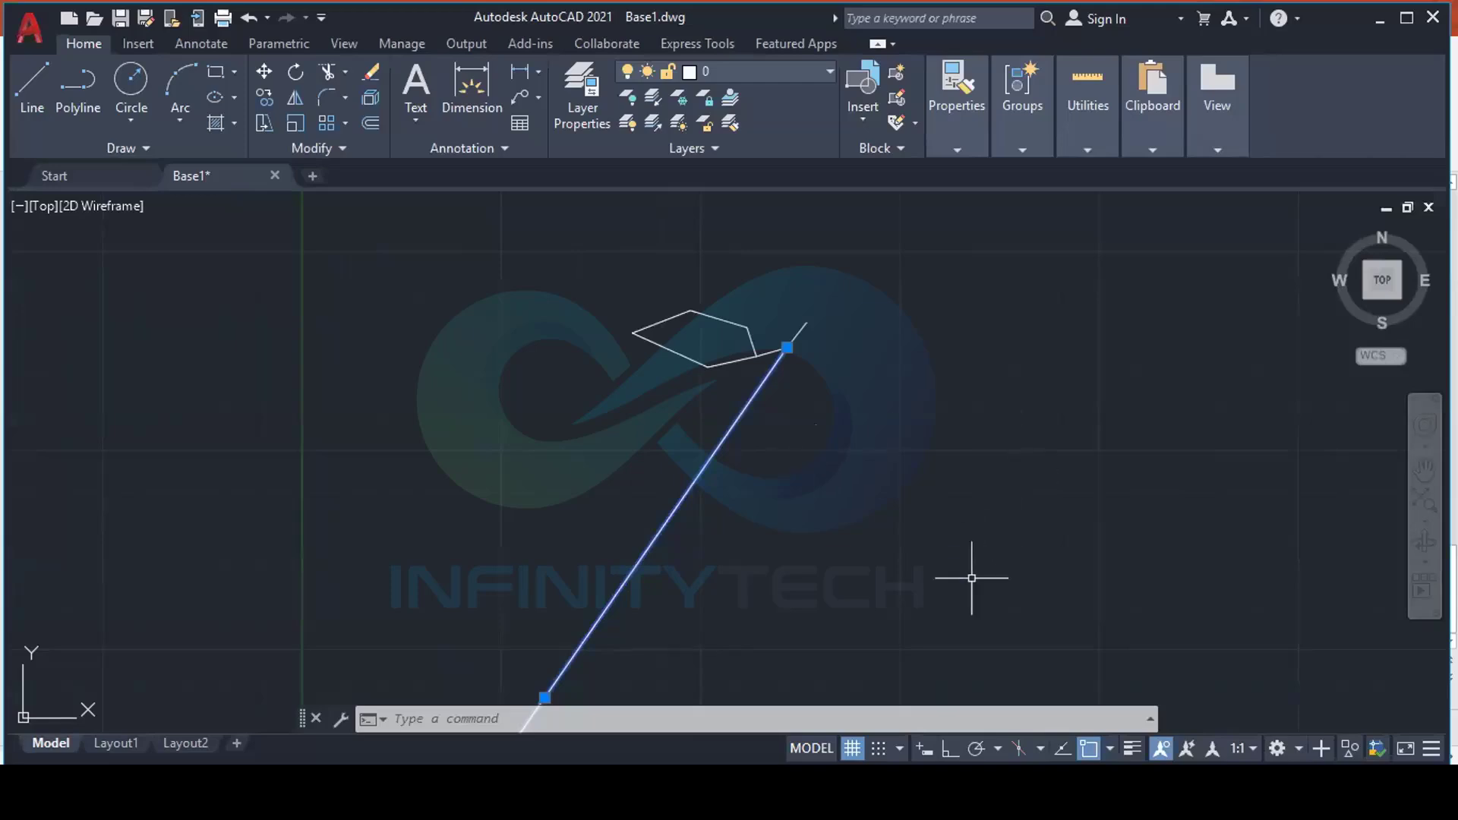
{"action": "left_click", "coordinate": [925, 749]}
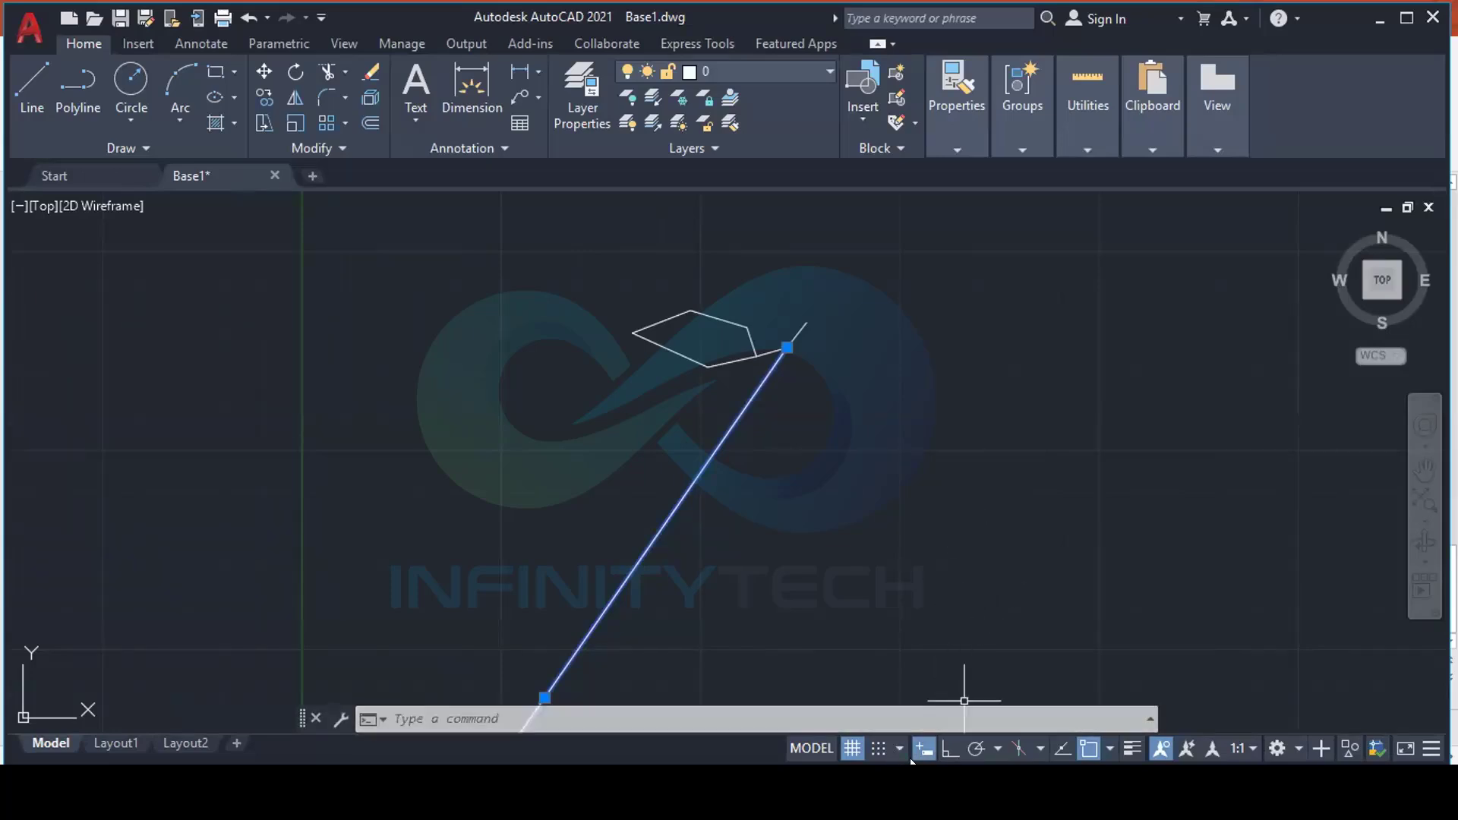
{"action": "left_click", "coordinate": [925, 750]}
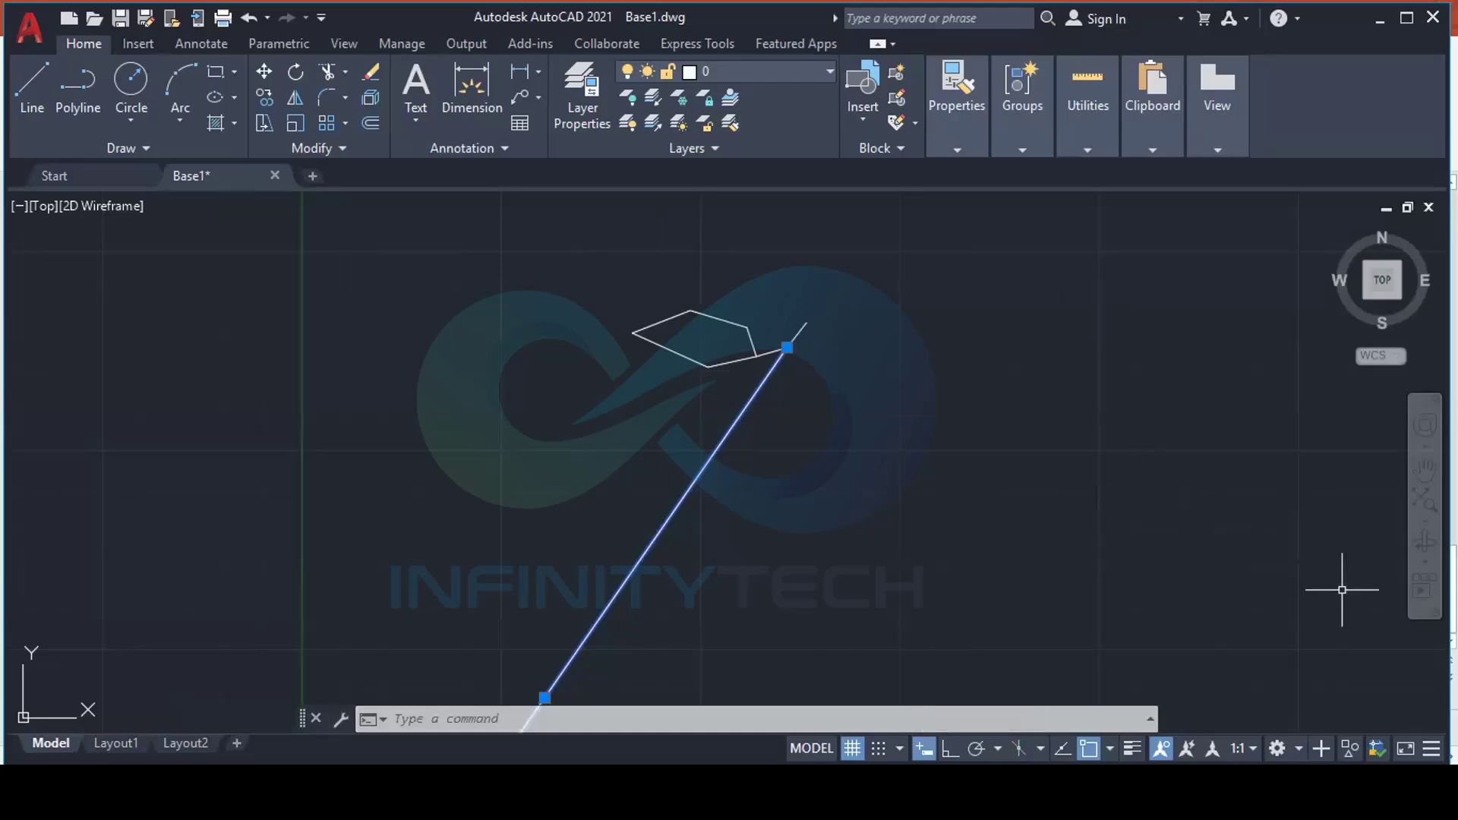
Remove the Dynamic Input toggle from the status bar, restore it, and clear the line selection
{"action": "left_click", "coordinate": [1432, 750]}
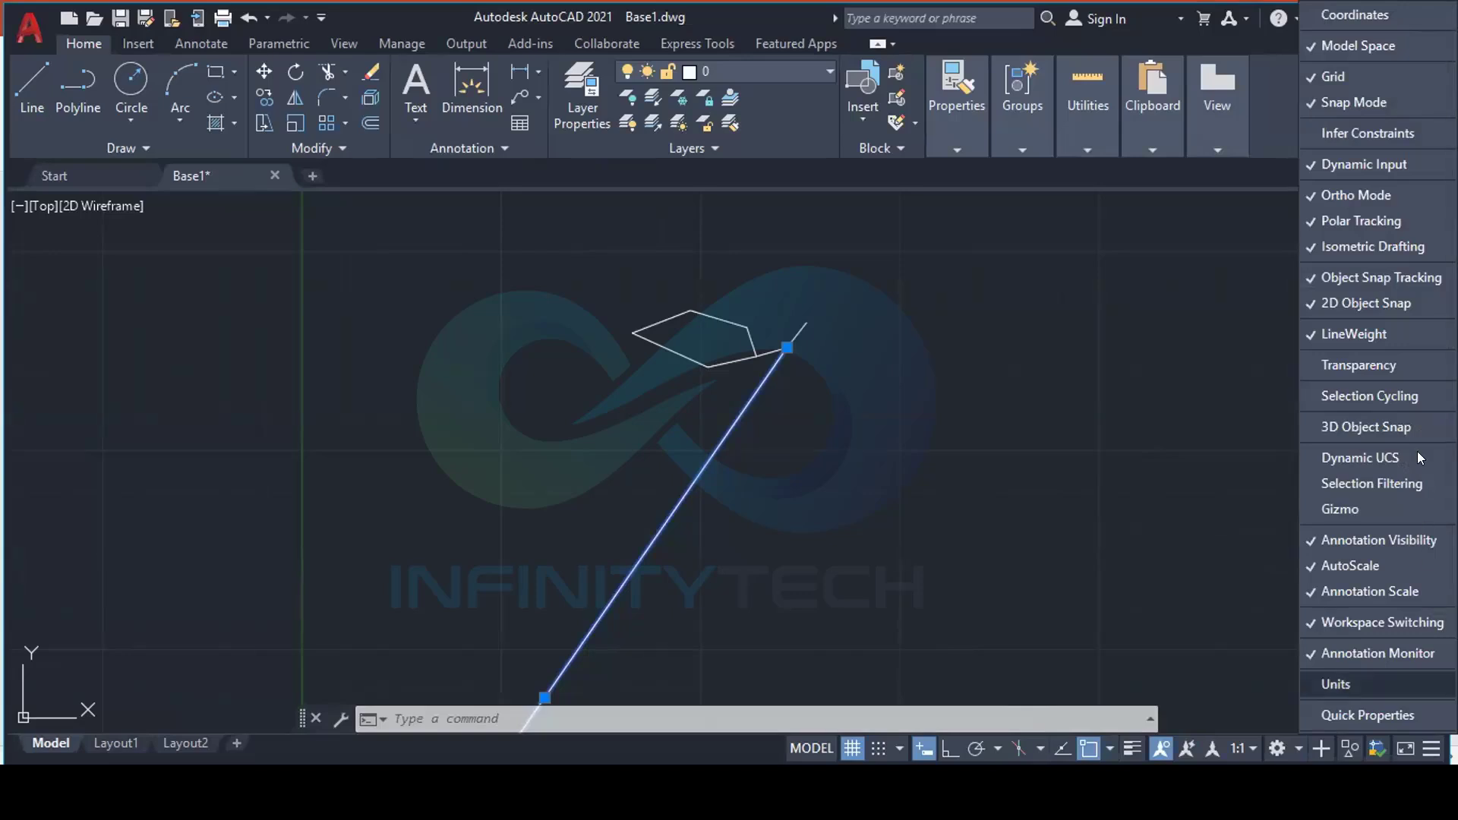
{"action": "left_click", "coordinate": [1341, 164]}
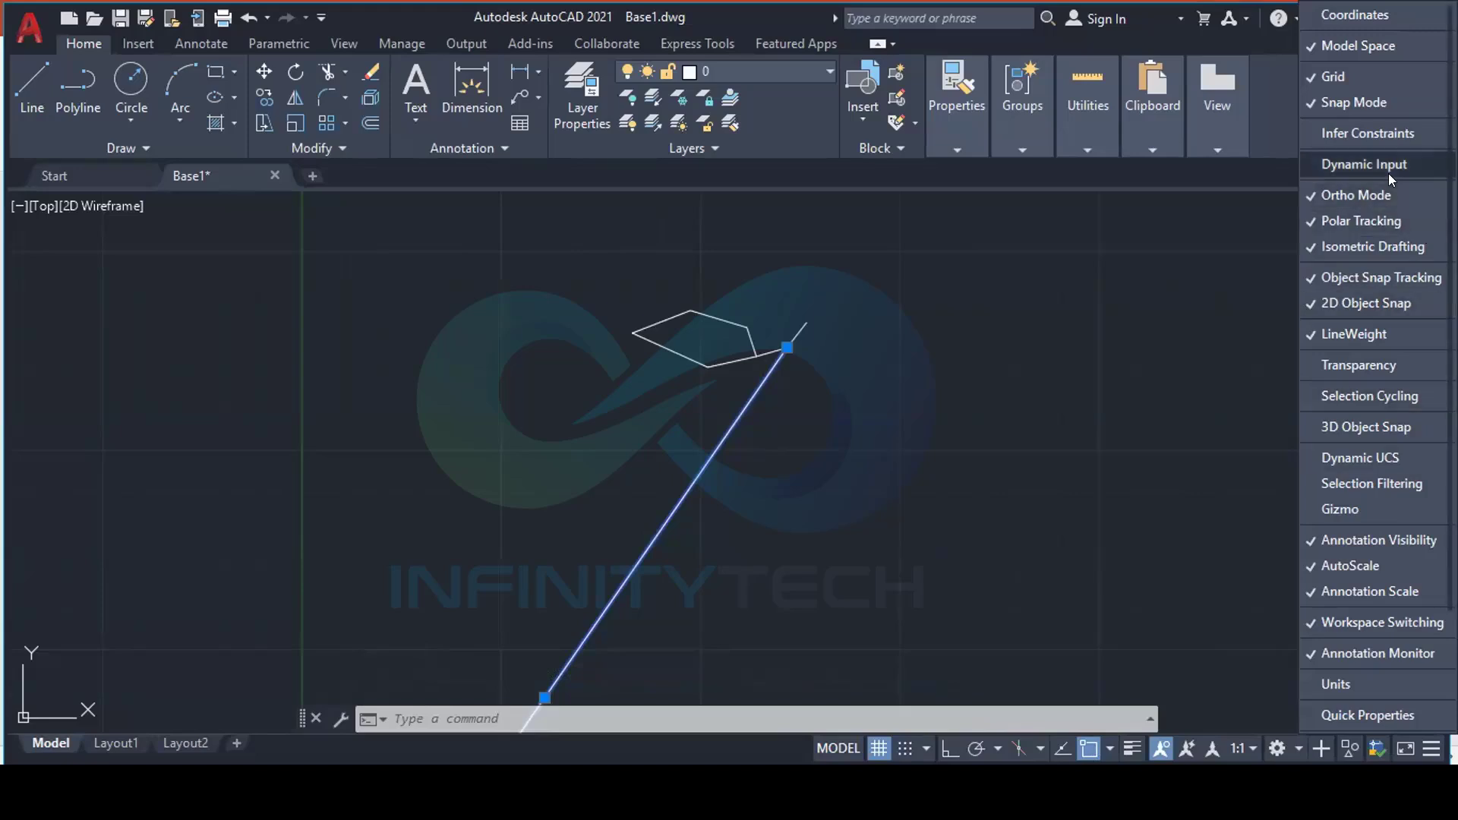
{"action": "left_click", "coordinate": [1352, 165]}
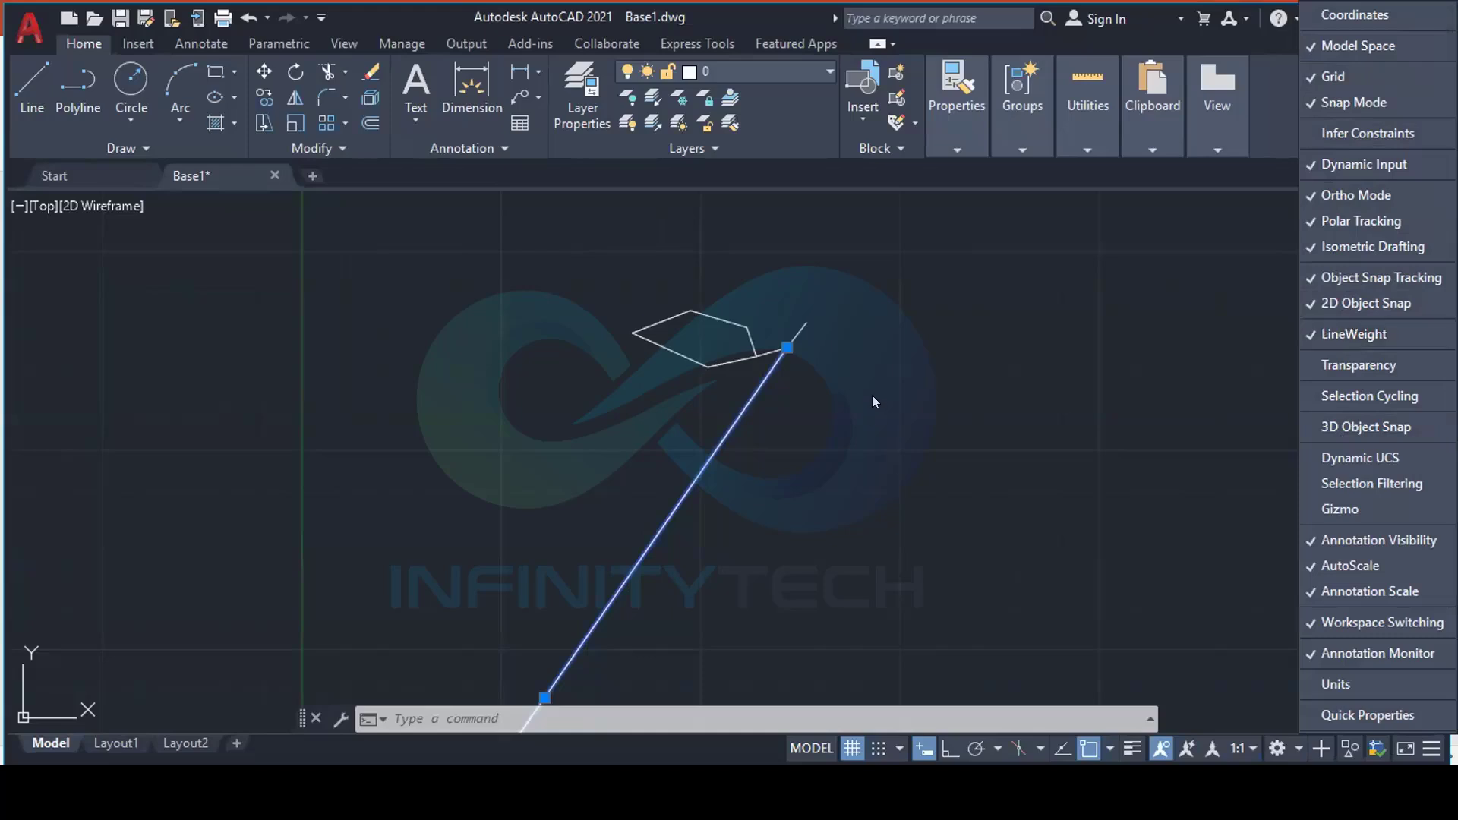
{"action": "key", "text": "Escape"}
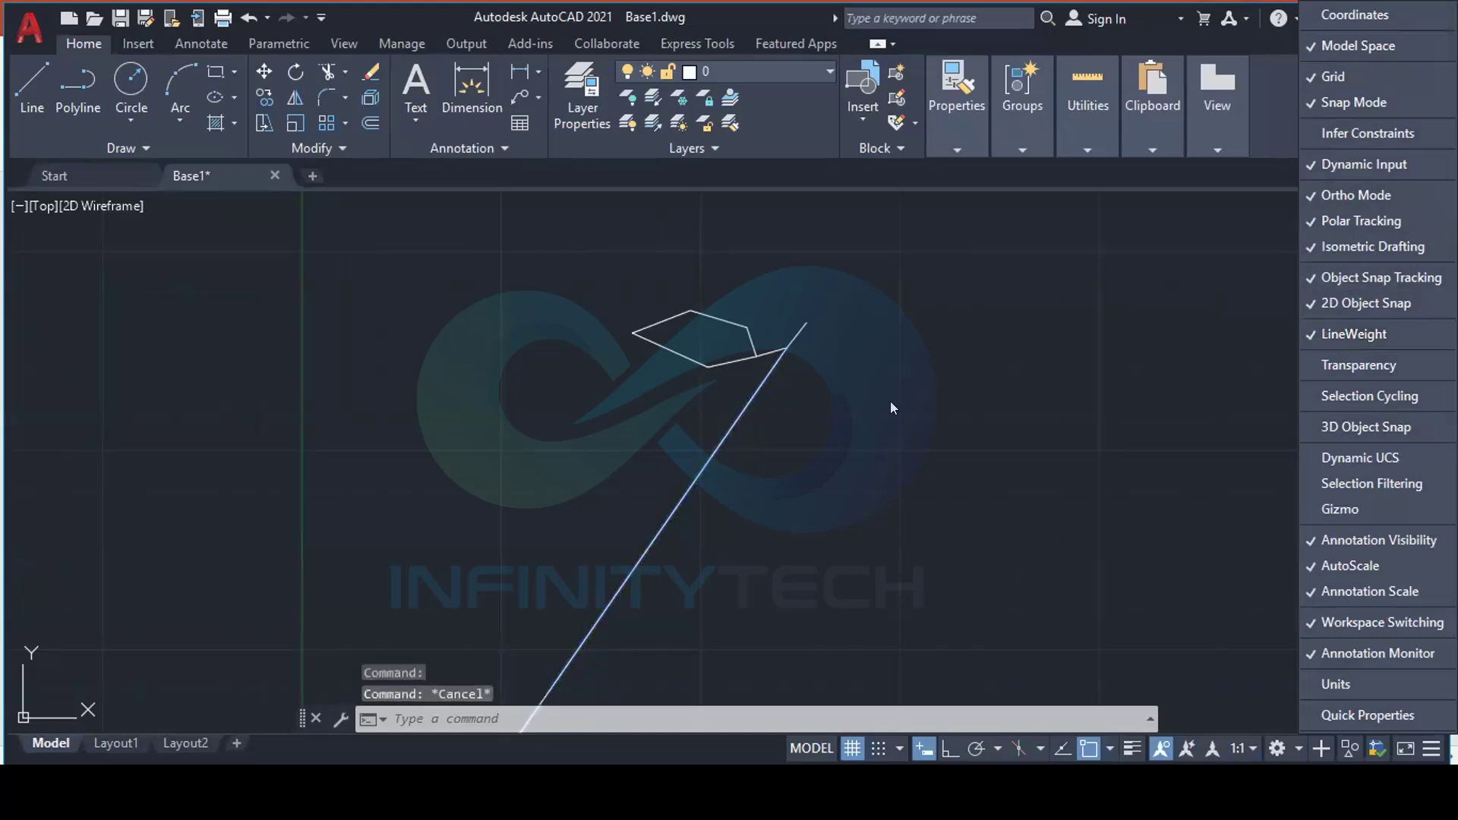
{"action": "left_click", "coordinate": [981, 401]}
{"action": "left_click", "coordinate": [976, 416]}
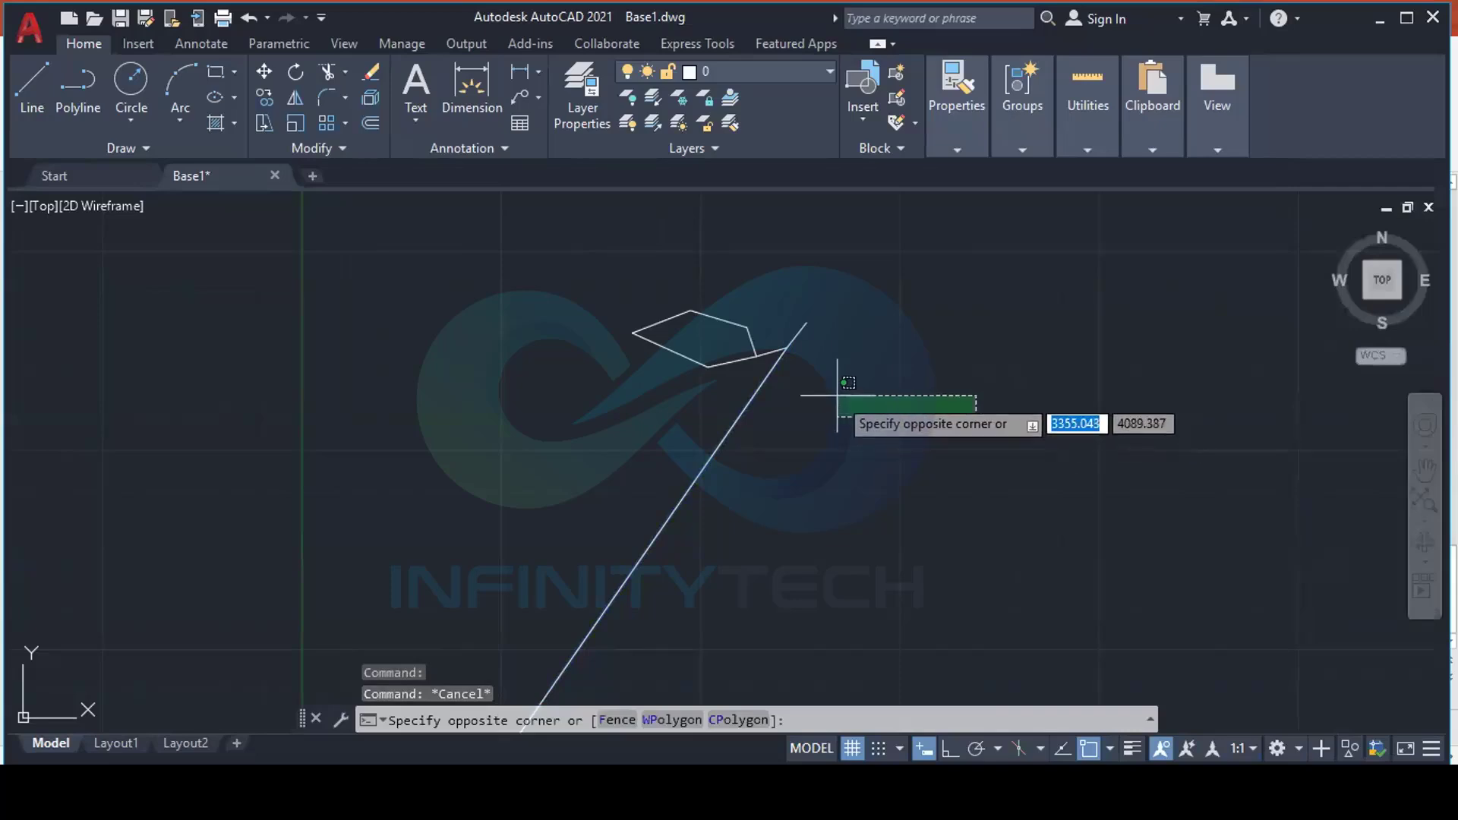
{"action": "left_click", "coordinate": [836, 419]}
{"action": "key", "text": "Escape"}
{"action": "left_click", "coordinate": [804, 417]}
{"action": "scroll", "coordinate": [790, 434], "scroll_direction": "down", "scroll_amount": 4}
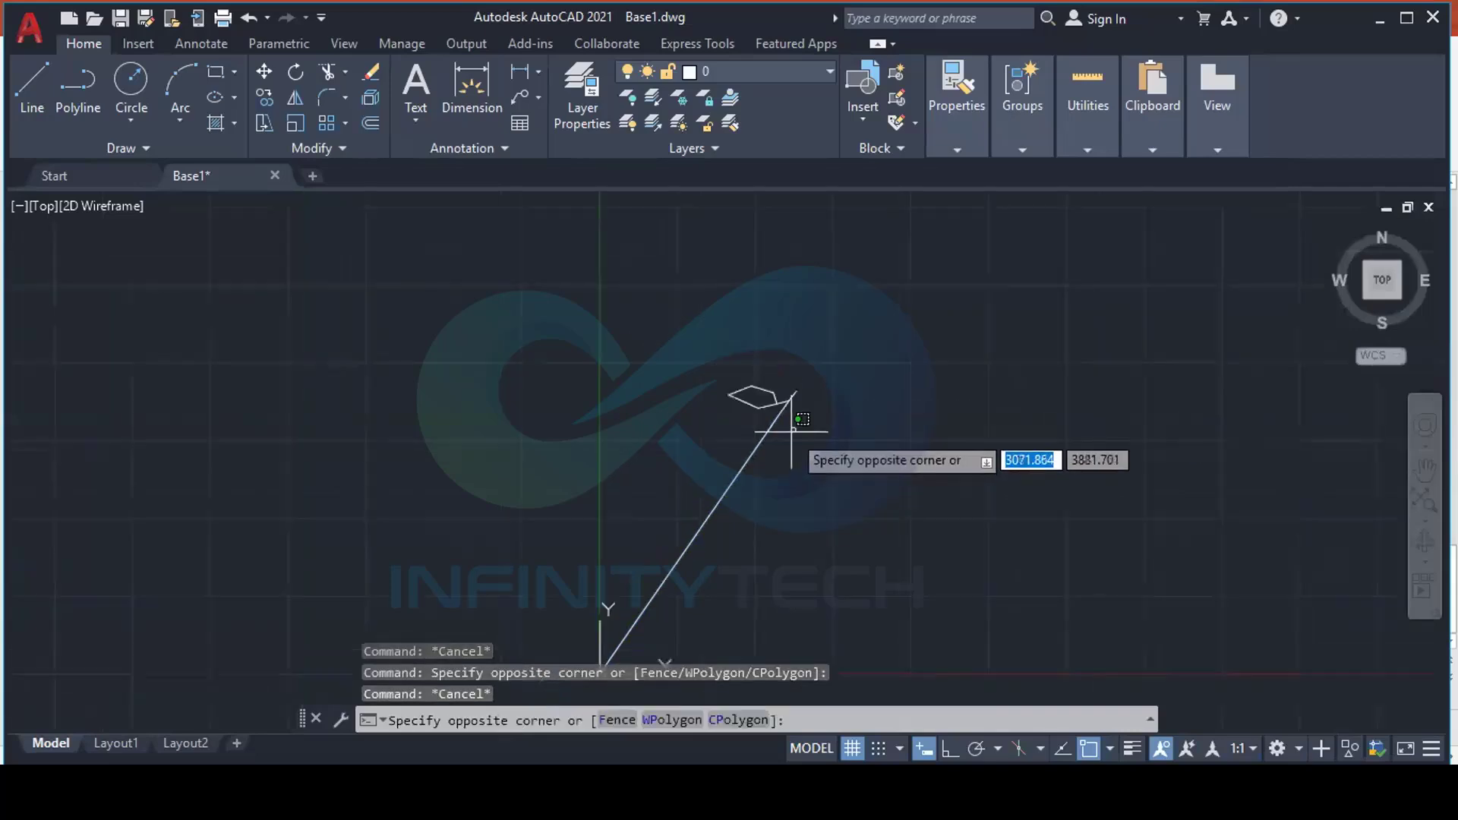
{"action": "left_click", "coordinate": [790, 503]}
{"action": "scroll", "coordinate": [770, 486], "scroll_direction": "up", "scroll_amount": 2}
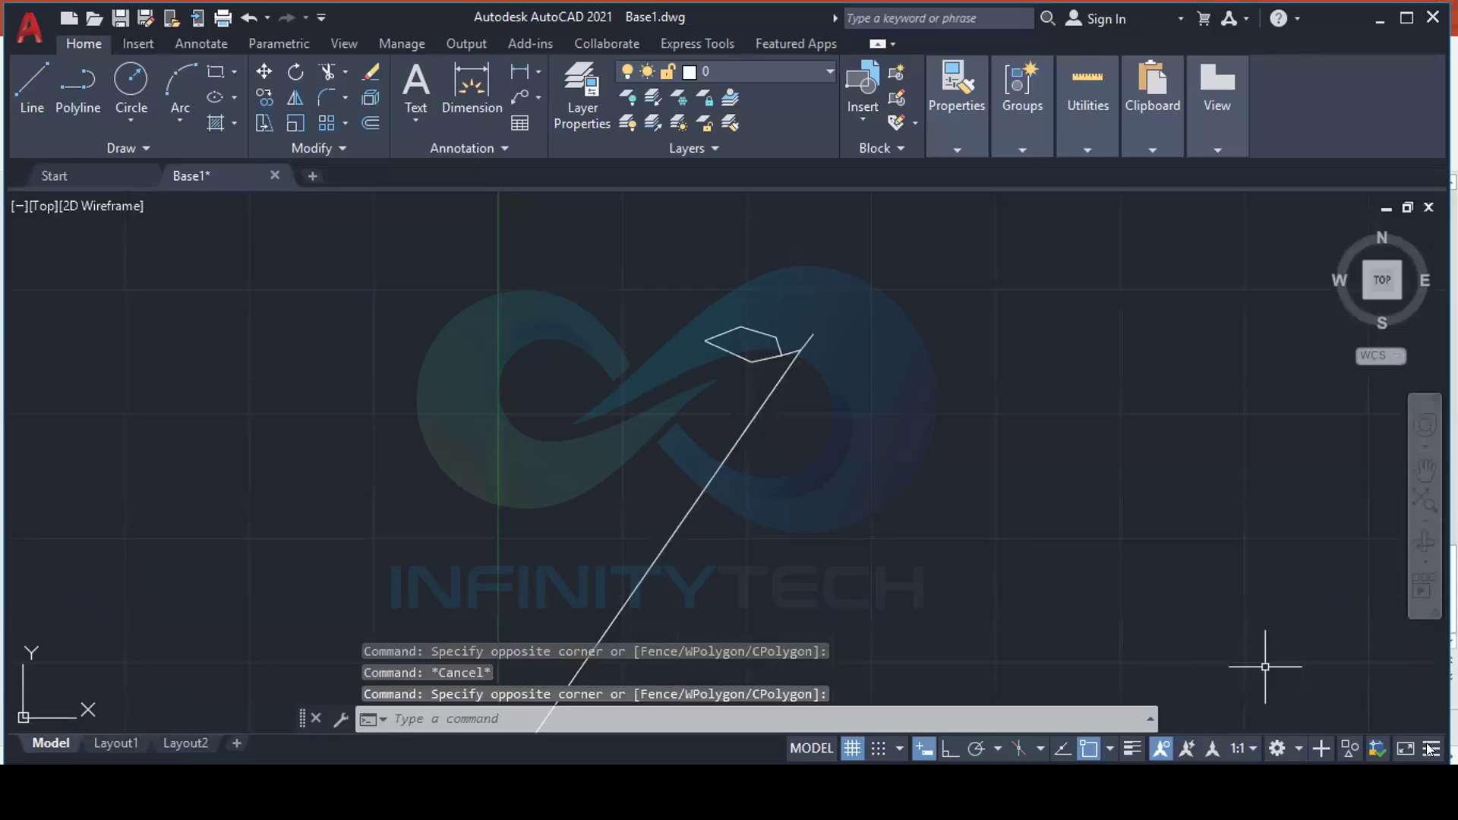
{"action": "left_click", "coordinate": [1081, 698]}
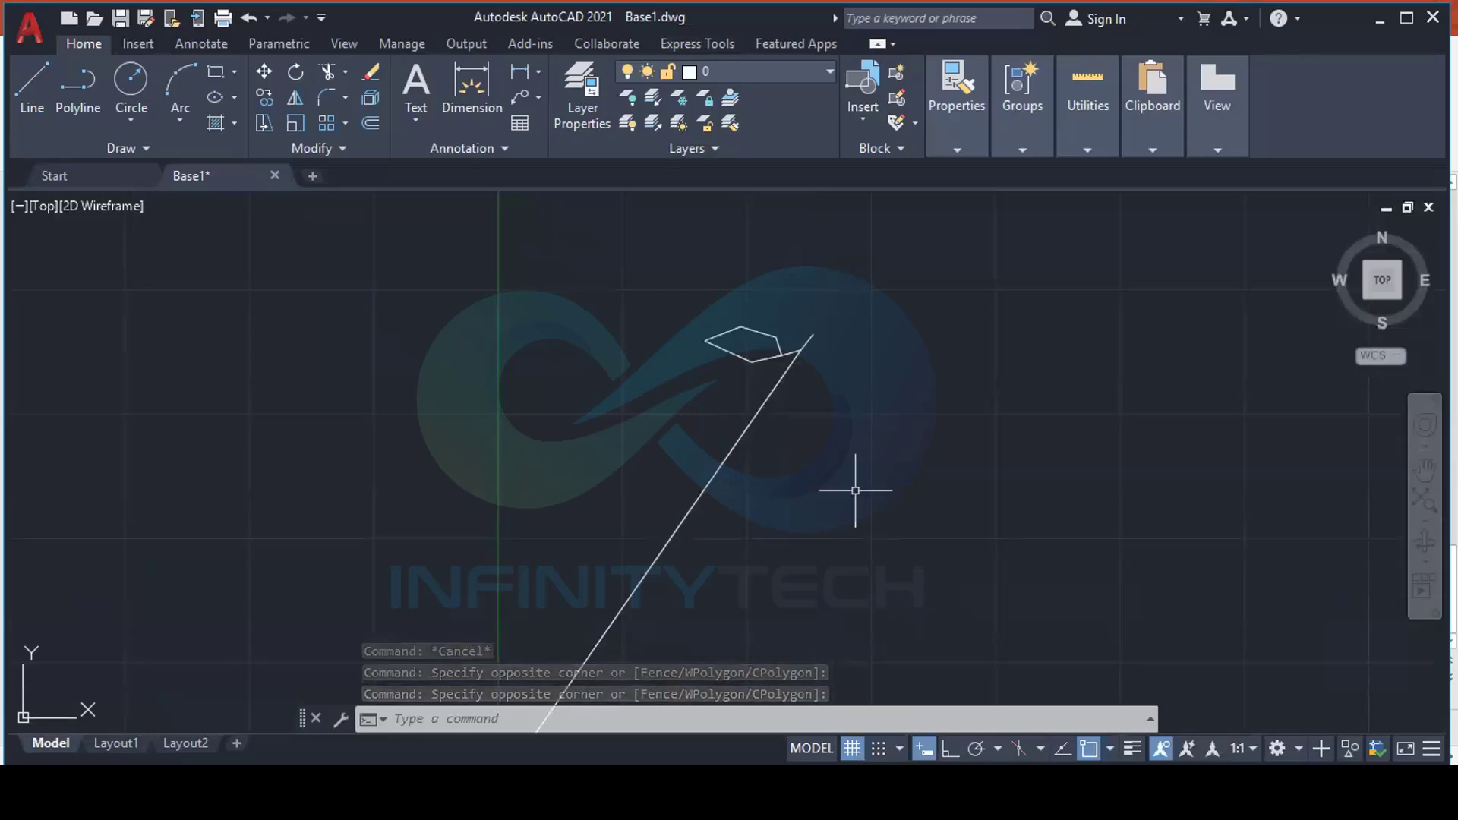
Select the long line running to the origin with a crossing window and delete it
{"action": "mouse_move", "coordinate": [855, 490]}
{"action": "middle_mouse_down"}
{"action": "mouse_move", "coordinate": [849, 459]}
{"action": "mouse_move", "coordinate": [782, 465]}
{"action": "middle_mouse_up"}
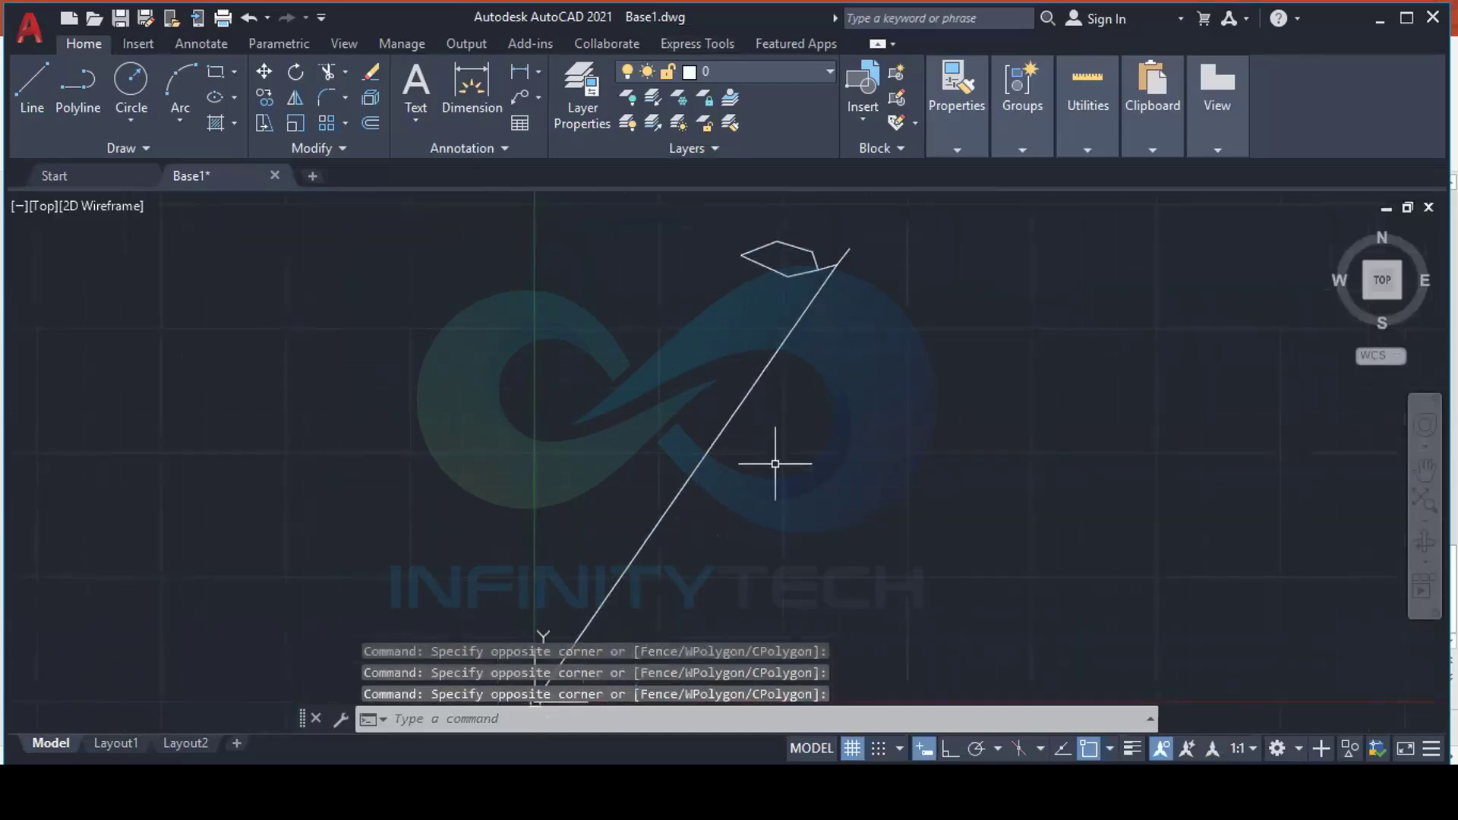
{"action": "left_click", "coordinate": [785, 479]}
{"action": "left_click", "coordinate": [673, 404]}
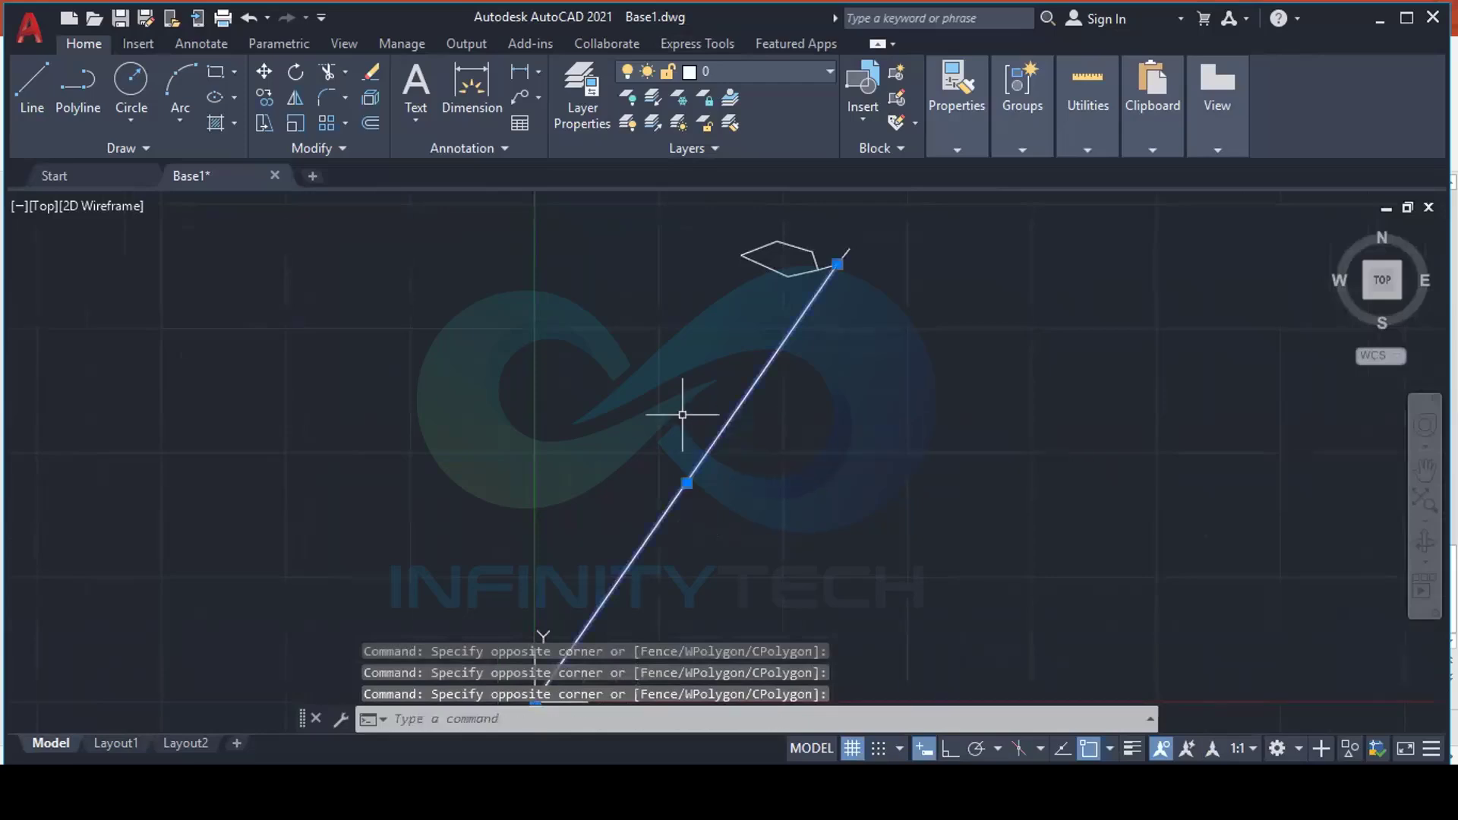
{"action": "mouse_move", "coordinate": [795, 414]}
{"action": "middle_mouse_down"}
{"action": "mouse_move", "coordinate": [814, 465]}
{"action": "mouse_move", "coordinate": [789, 557]}
{"action": "middle_mouse_up"}
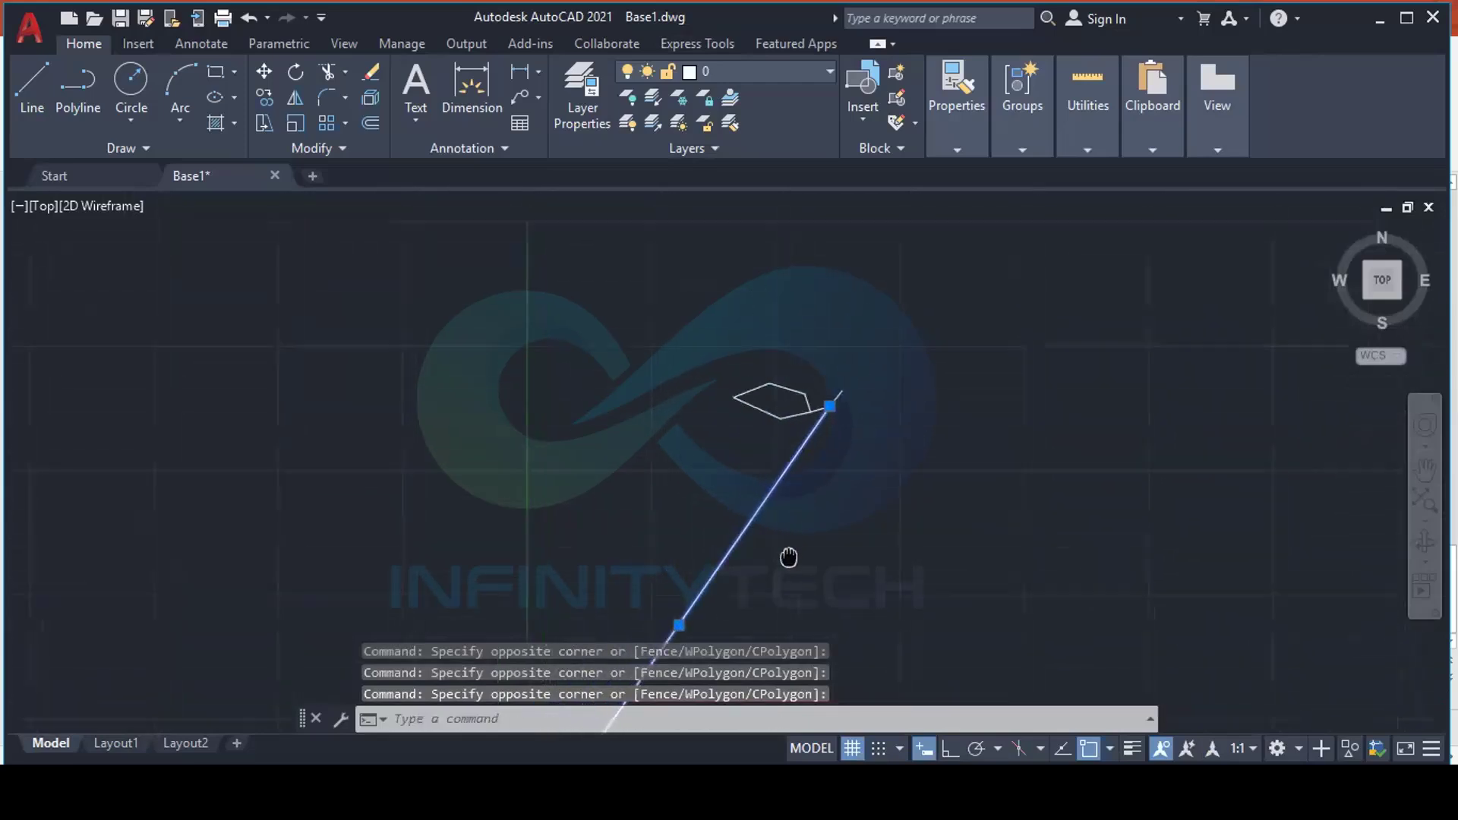
{"action": "scroll", "coordinate": [774, 381], "scroll_direction": "up", "scroll_amount": 3}
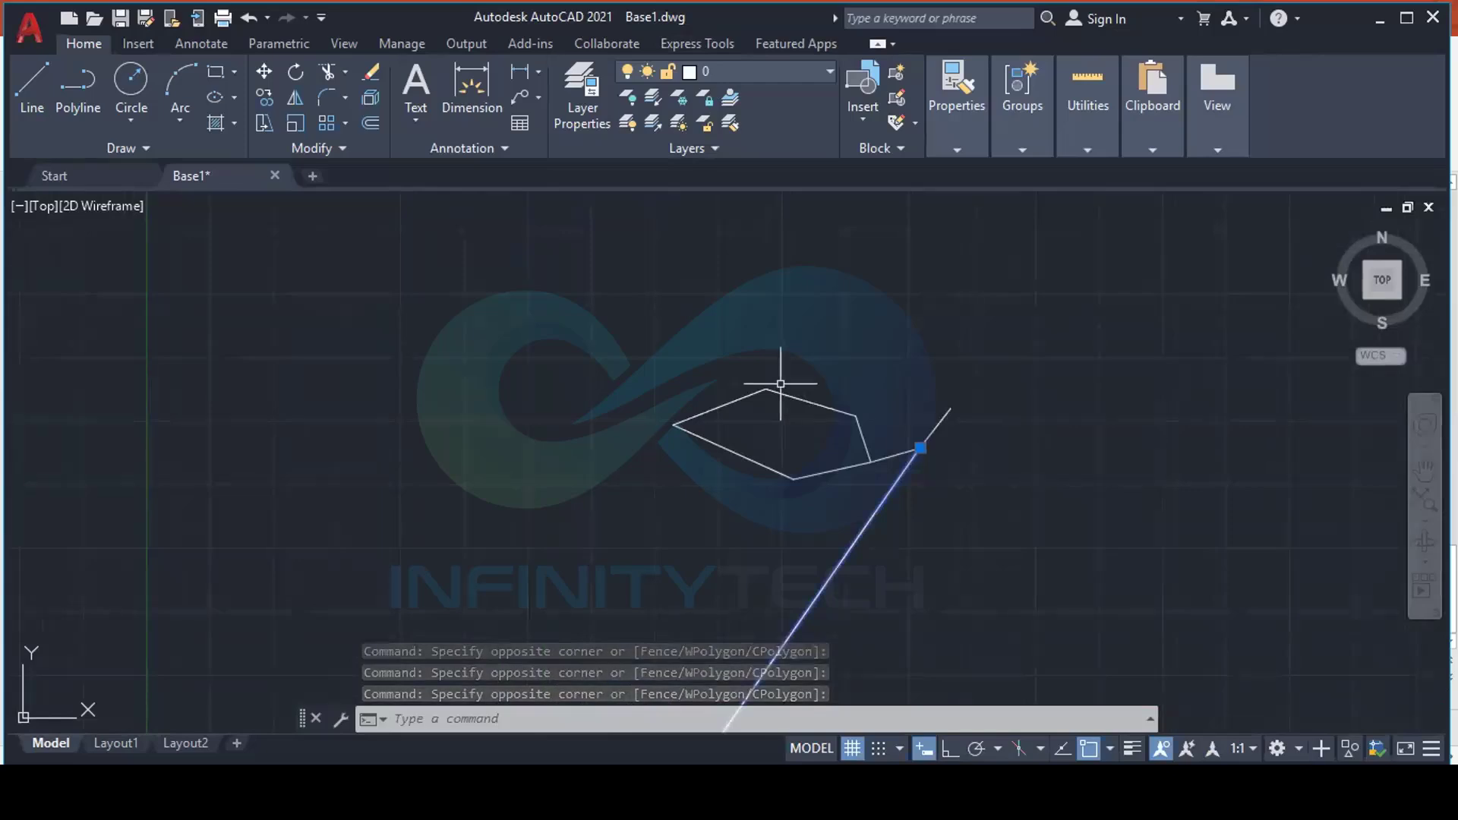
{"action": "scroll", "coordinate": [782, 384], "scroll_direction": "down", "scroll_amount": 5}
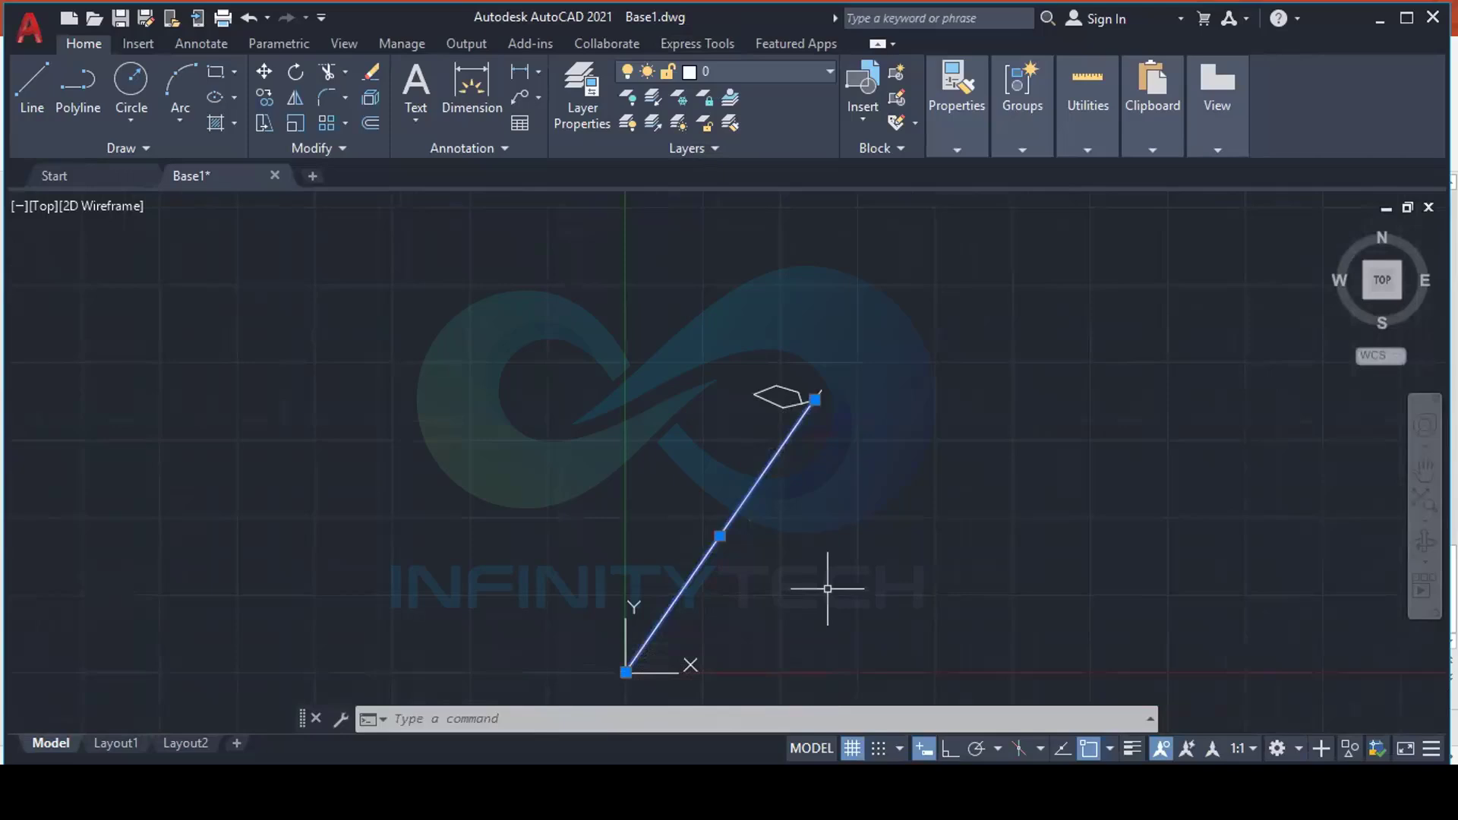
{"action": "key", "text": "Delete"}
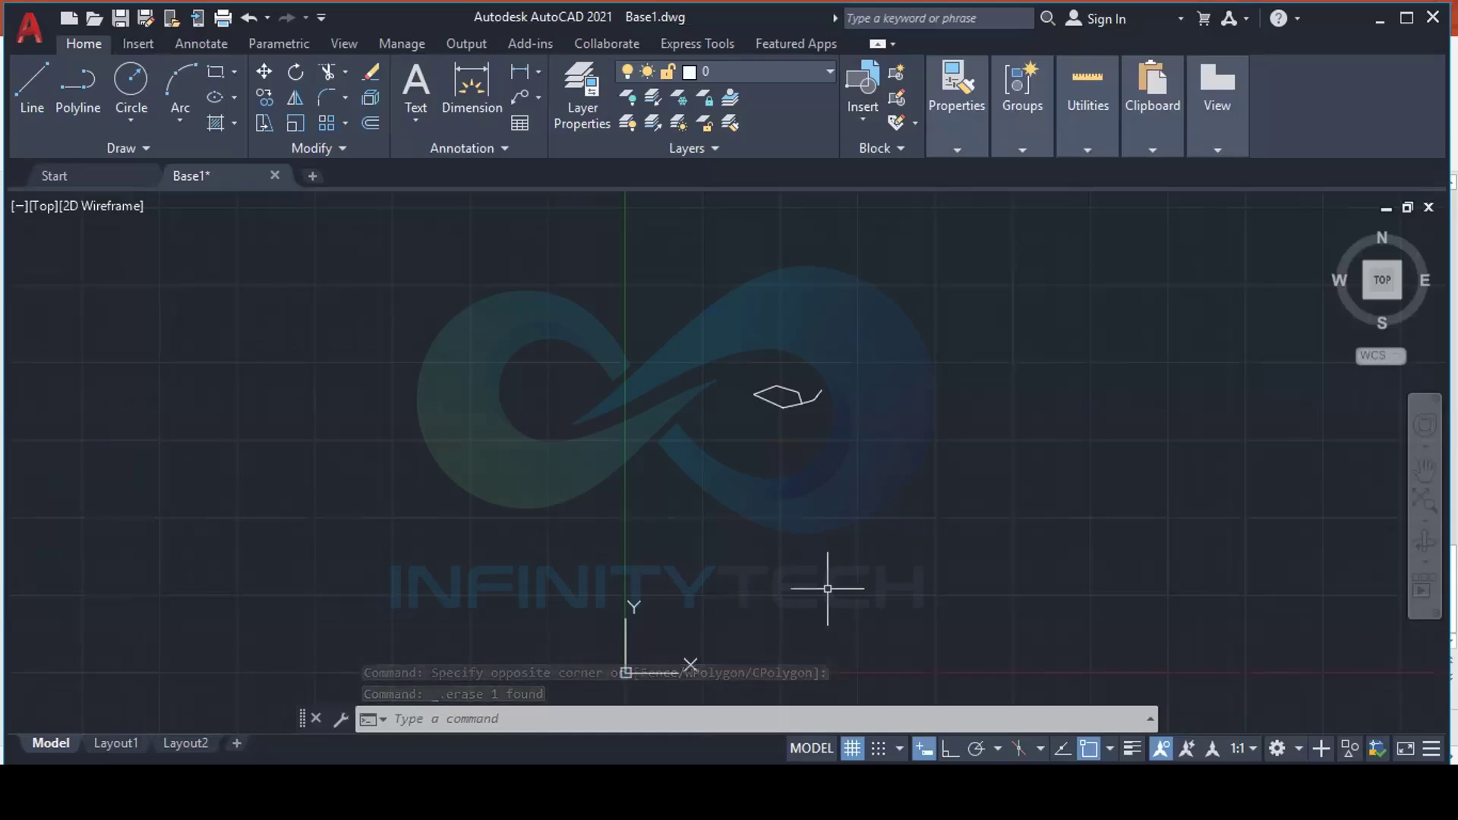
{"action": "scroll", "coordinate": [794, 397], "scroll_direction": "up", "scroll_amount": 8}
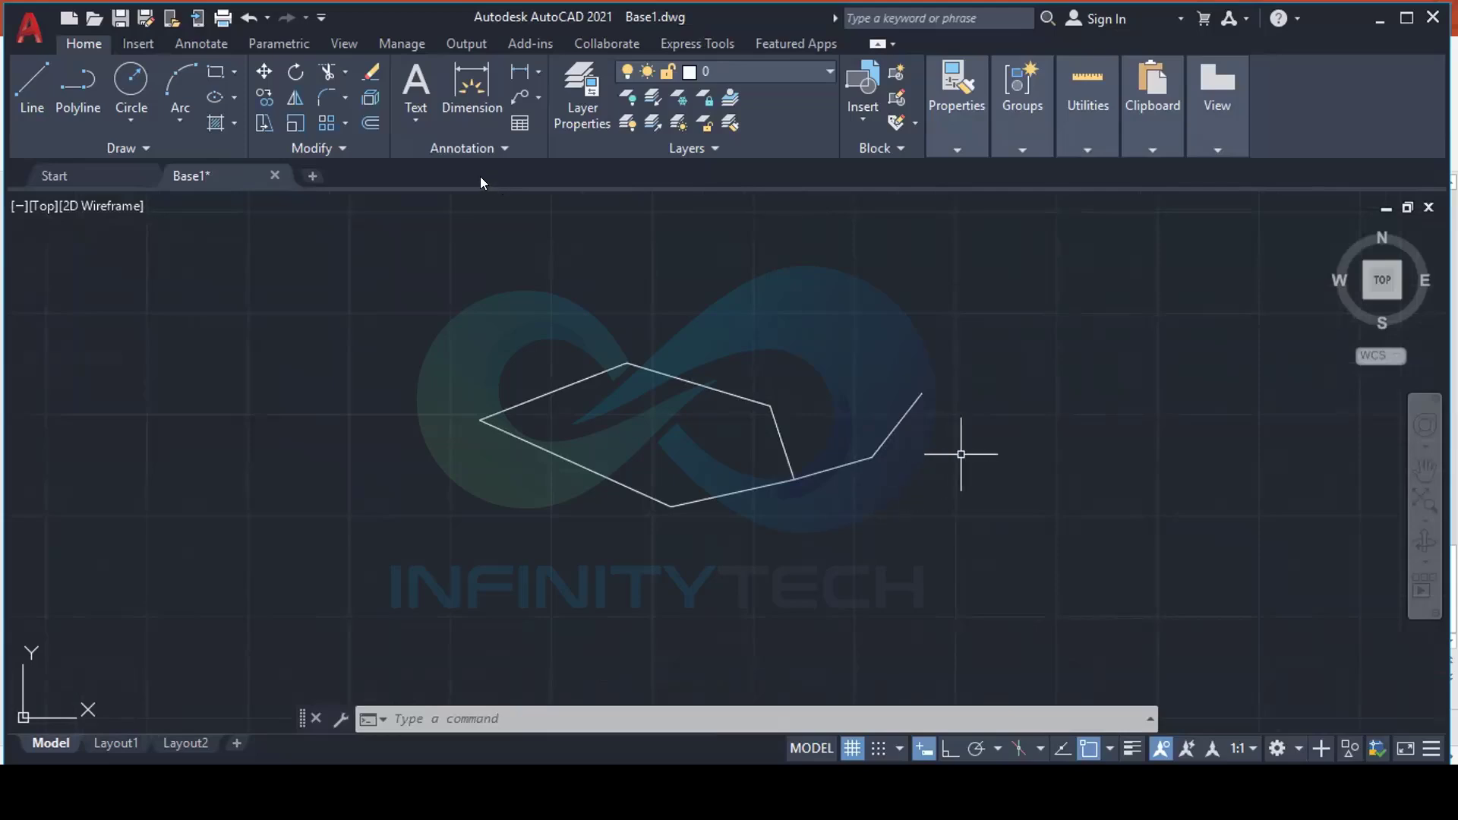
{"action": "left_click", "coordinate": [370, 74]}
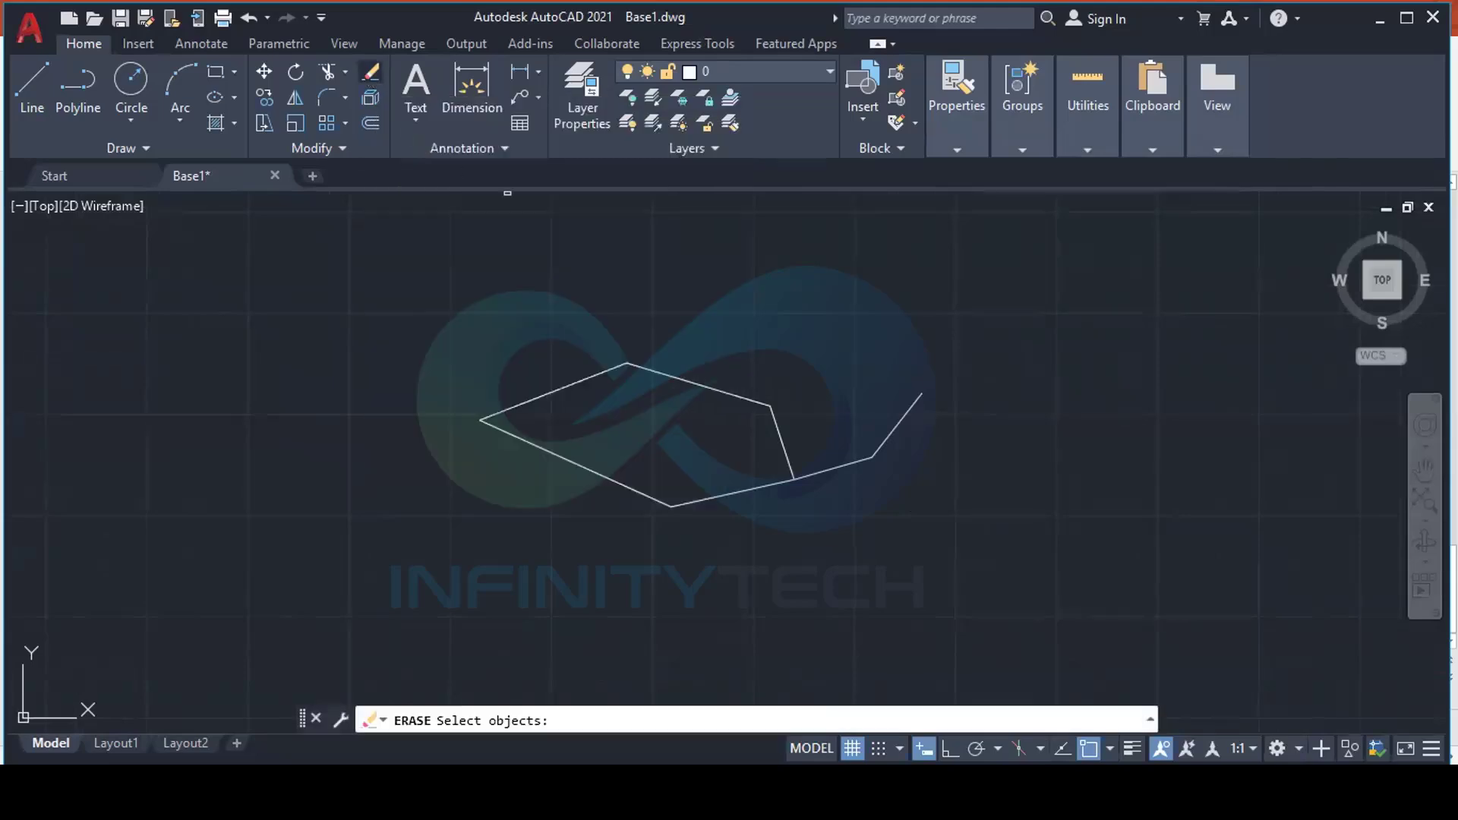
{"action": "left_click", "coordinate": [912, 403]}
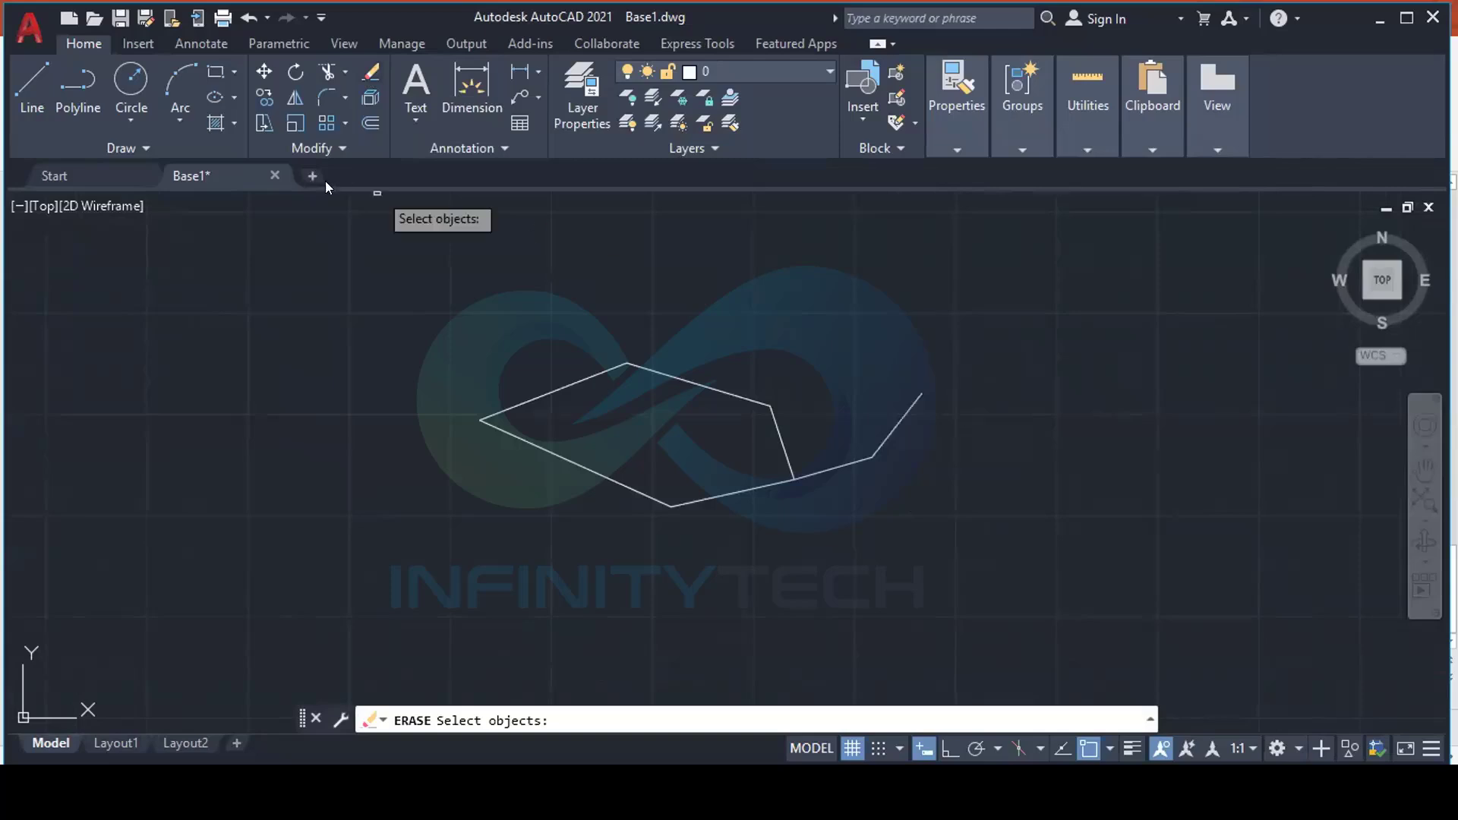
{"action": "key", "text": "Escape"}
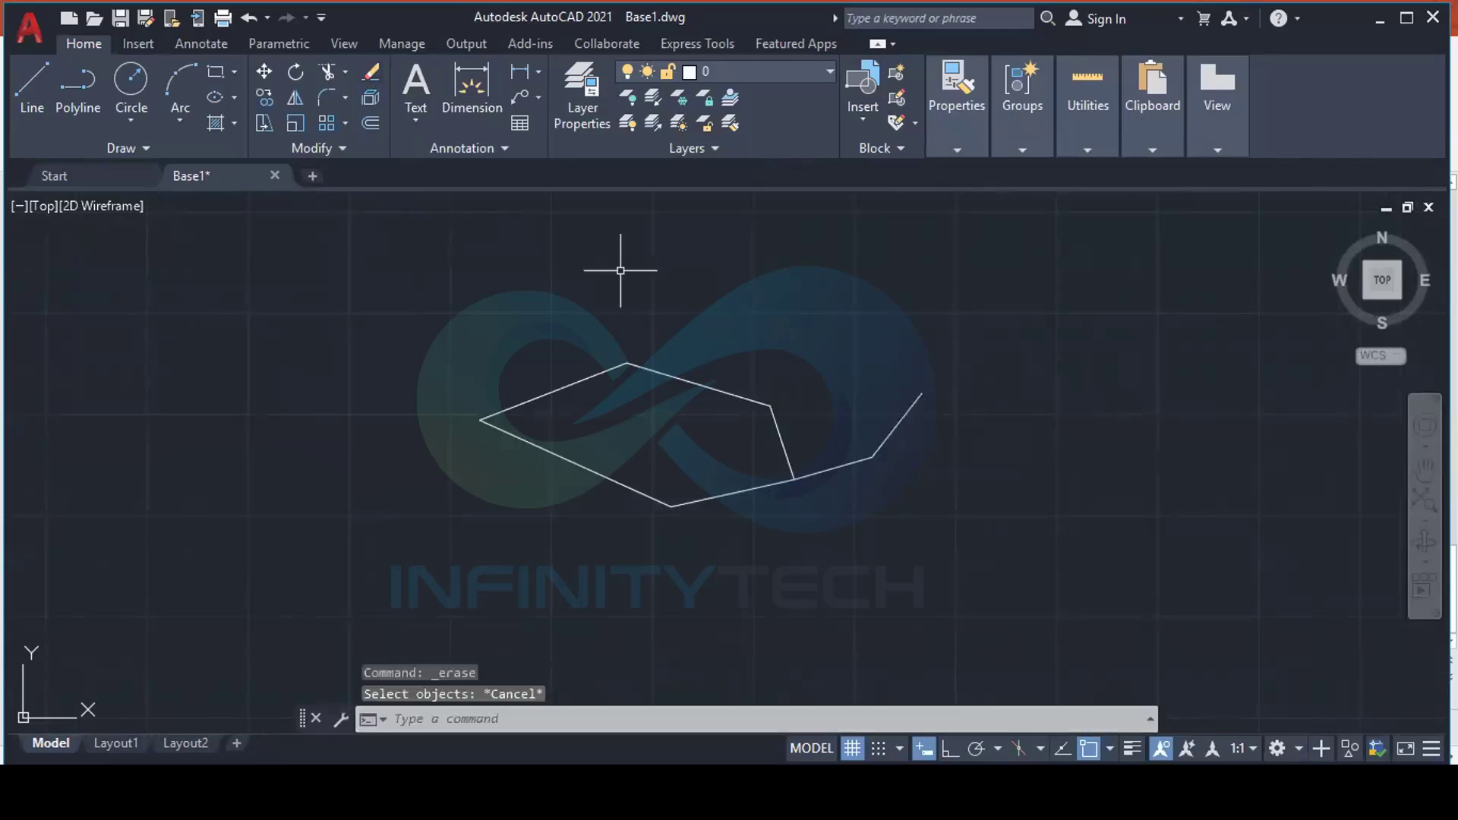
Remove the upward-sloping end line of the two added segments with the Erase command
{"action": "left_click", "coordinate": [370, 74]}
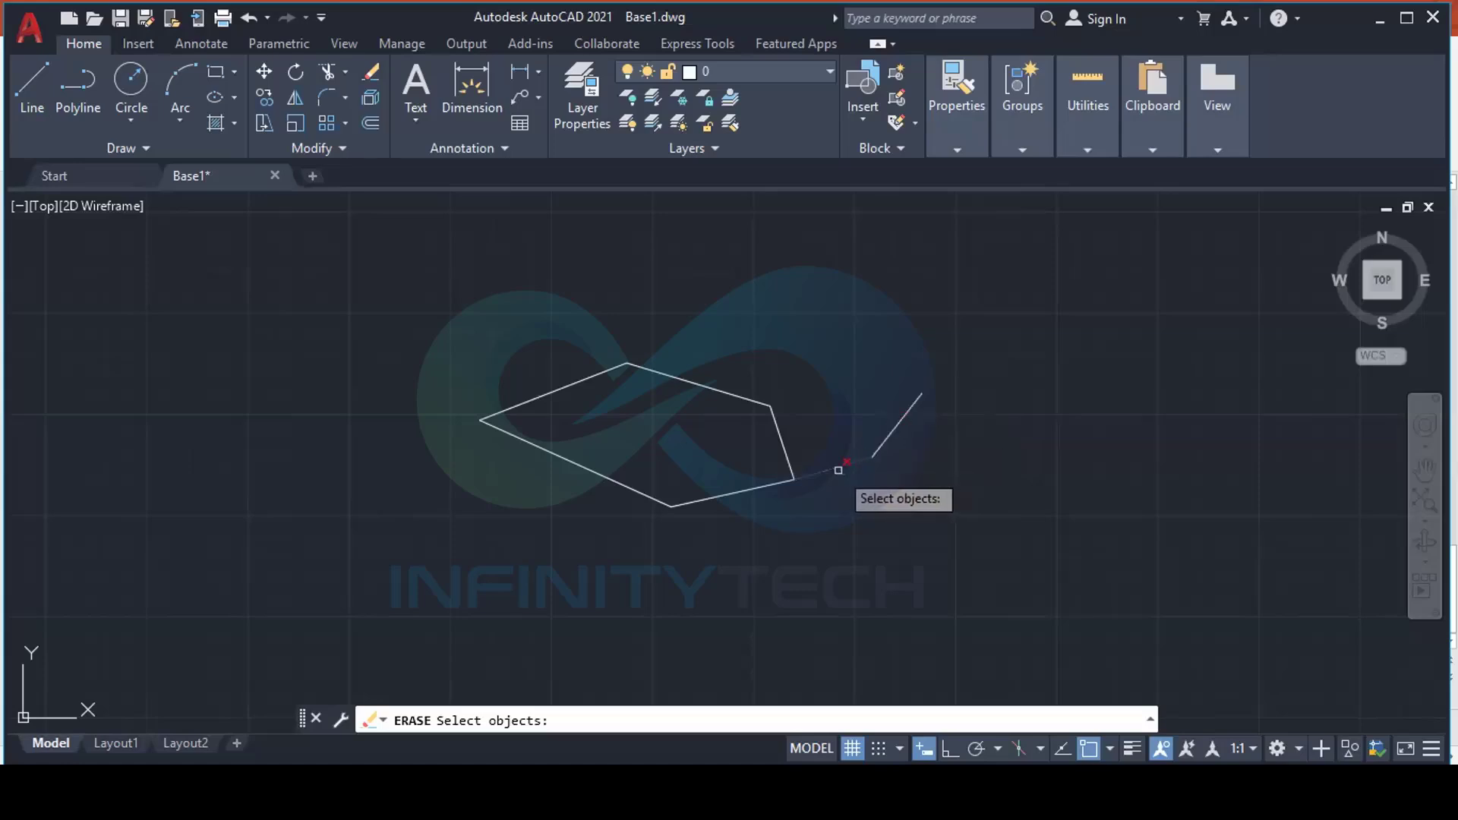
{"action": "left_click", "coordinate": [898, 427]}
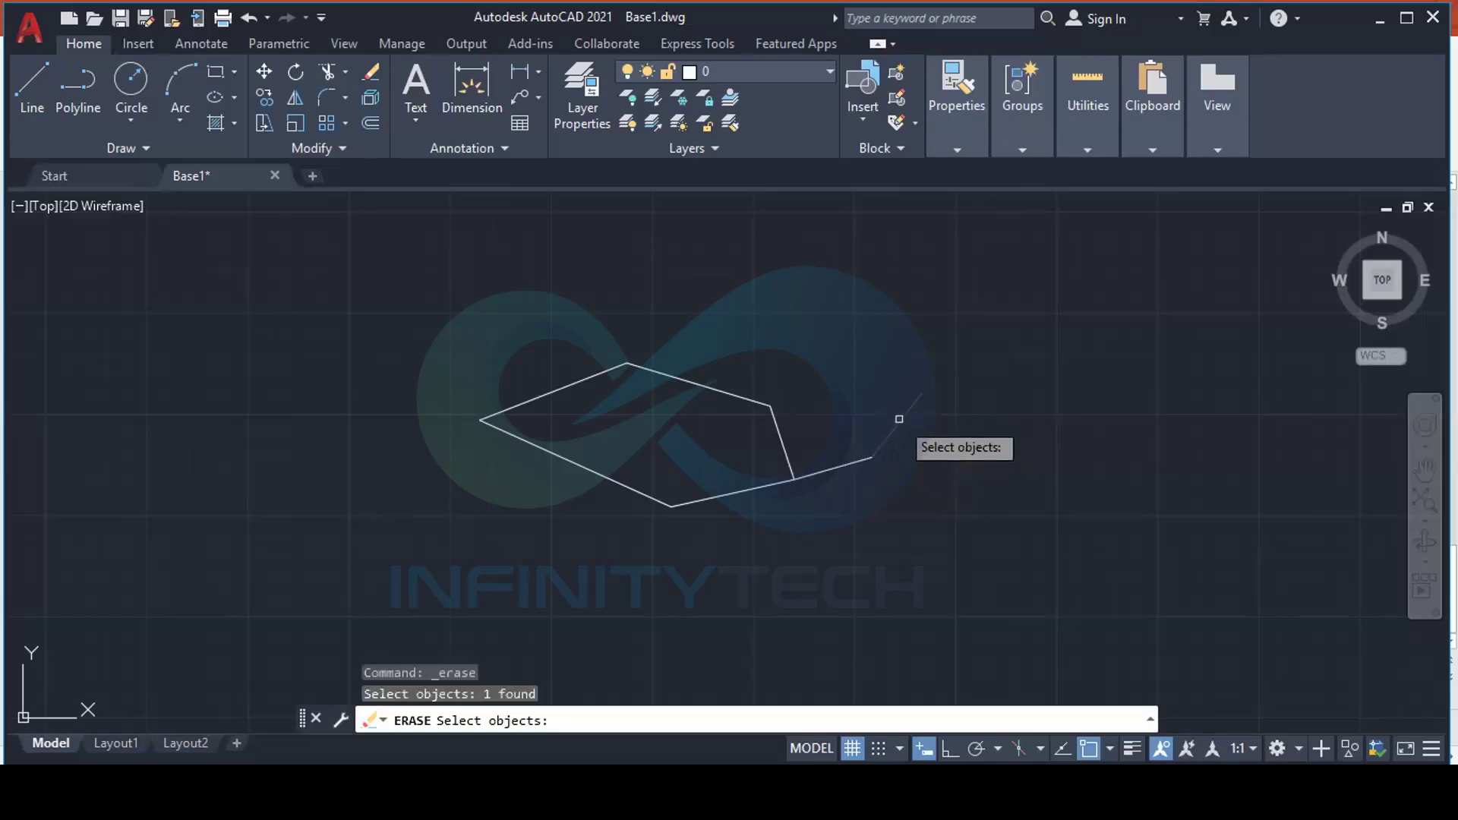
{"action": "key", "text": "Return"}
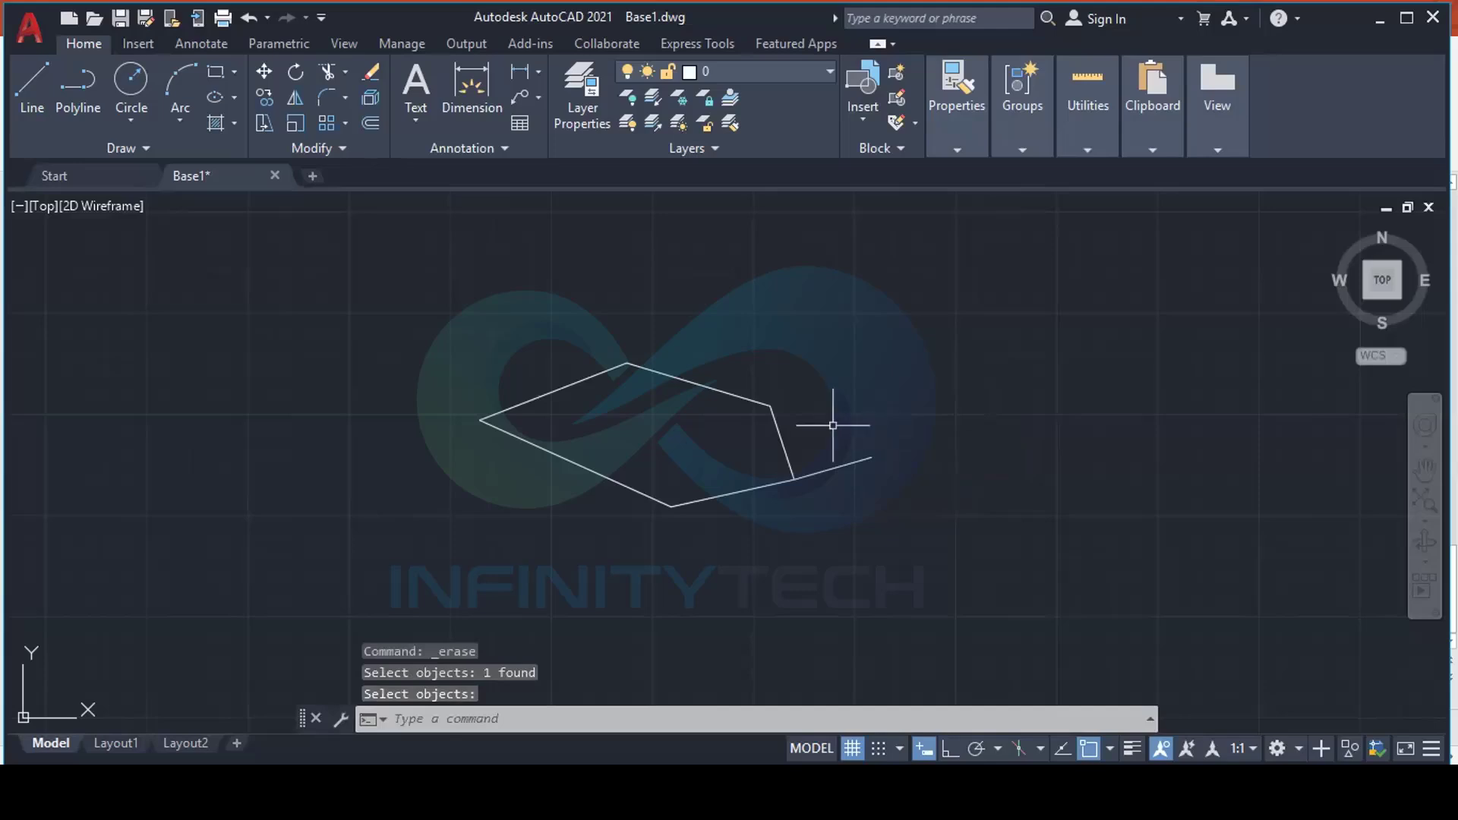
Select the remaining short line attached to the five-sided shape with a crossing window and delete it
{"action": "middle_click_drag", "start_coordinate": [840, 416], "coordinate": [892, 420]}
{"action": "scroll", "coordinate": [807, 400], "scroll_direction": "up", "scroll_amount": 2}
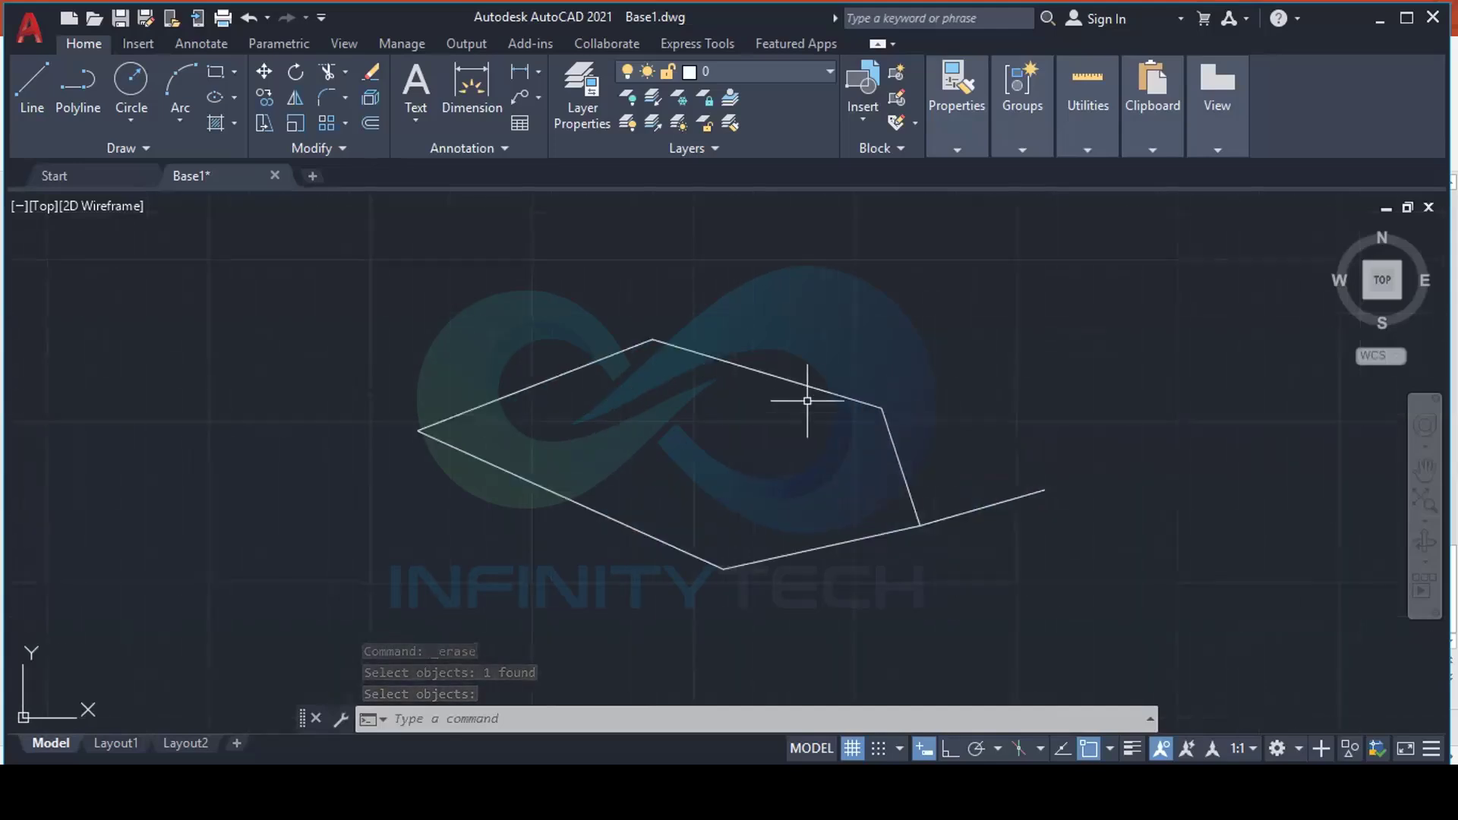
{"action": "left_click", "coordinate": [1092, 548]}
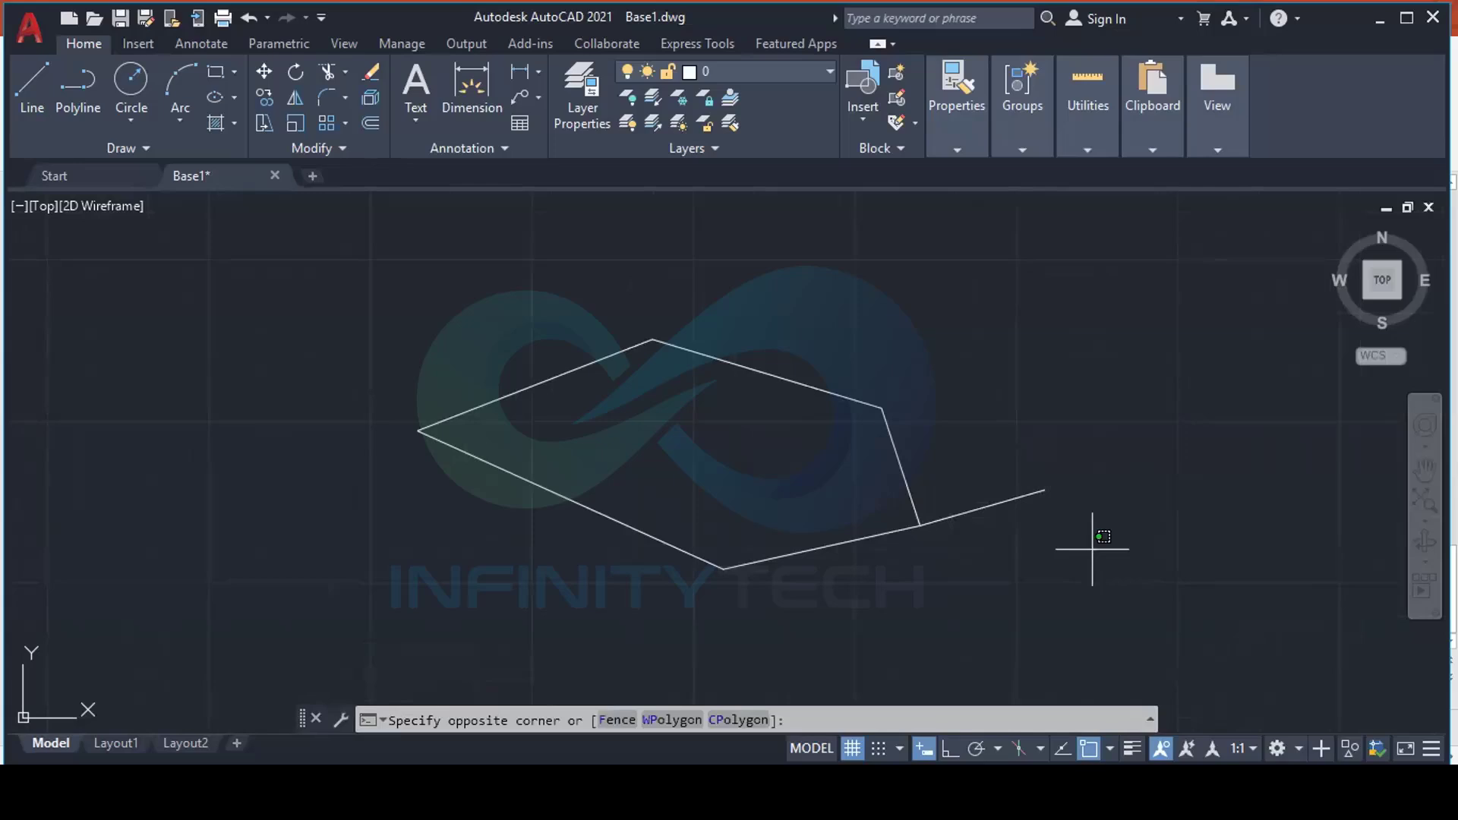
{"action": "left_click", "coordinate": [991, 425]}
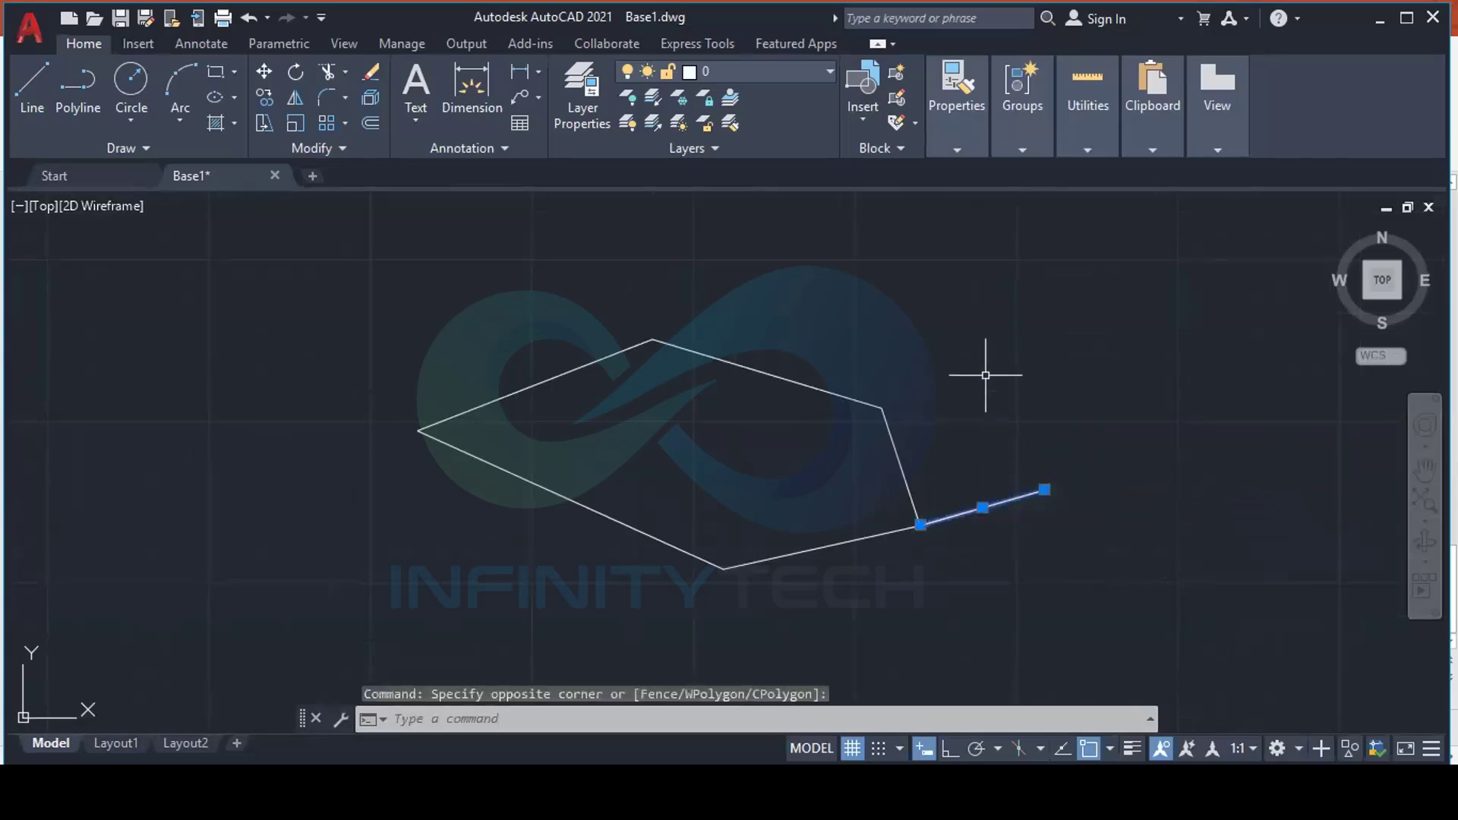
{"action": "key", "text": "Delete"}
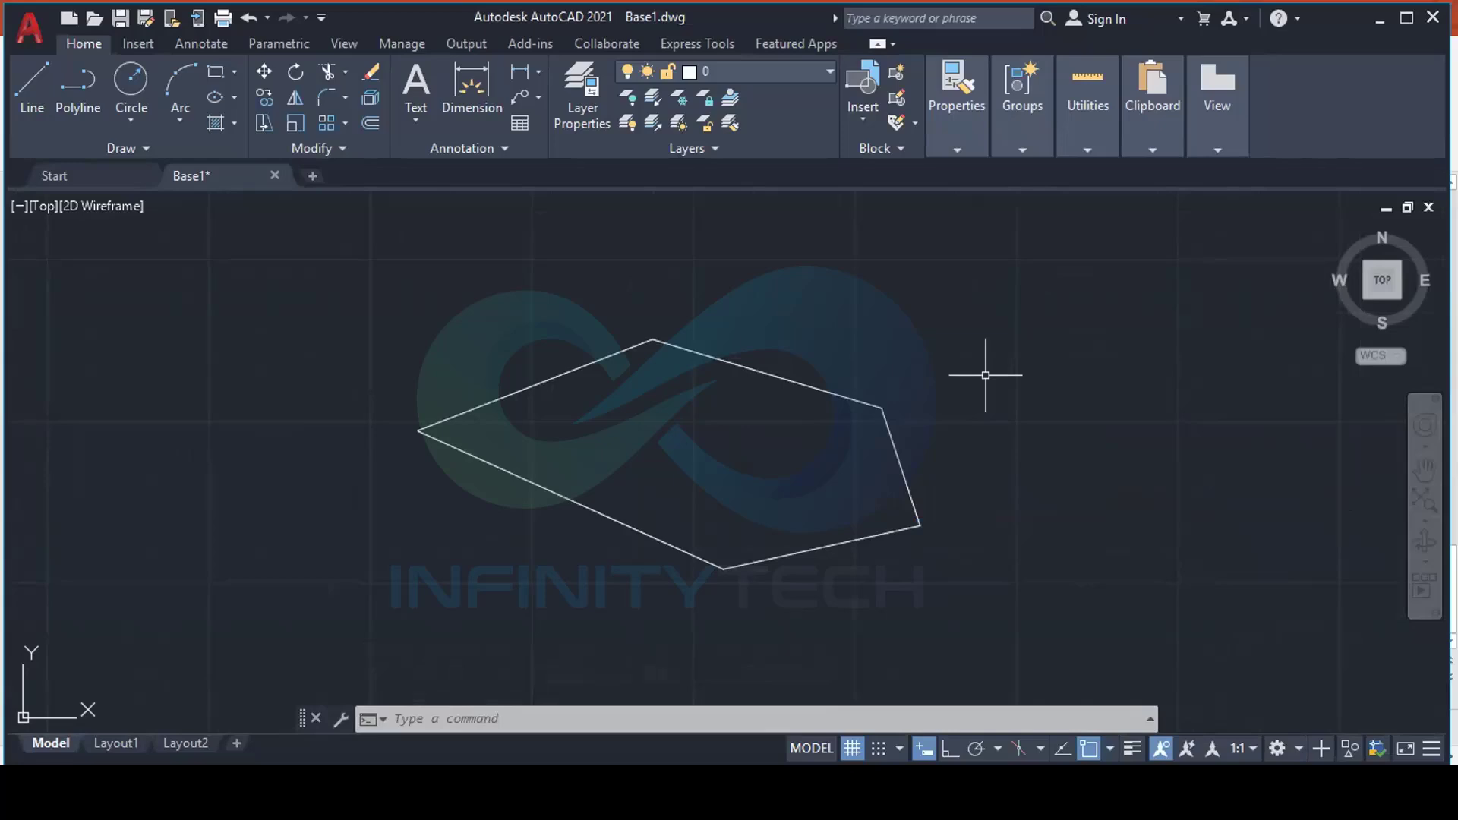
Draw two connected upward-sloping line segments in the empty area west of the five-sided shape with the Line command
{"action": "scroll", "coordinate": [1045, 403], "scroll_direction": "down", "scroll_amount": 2}
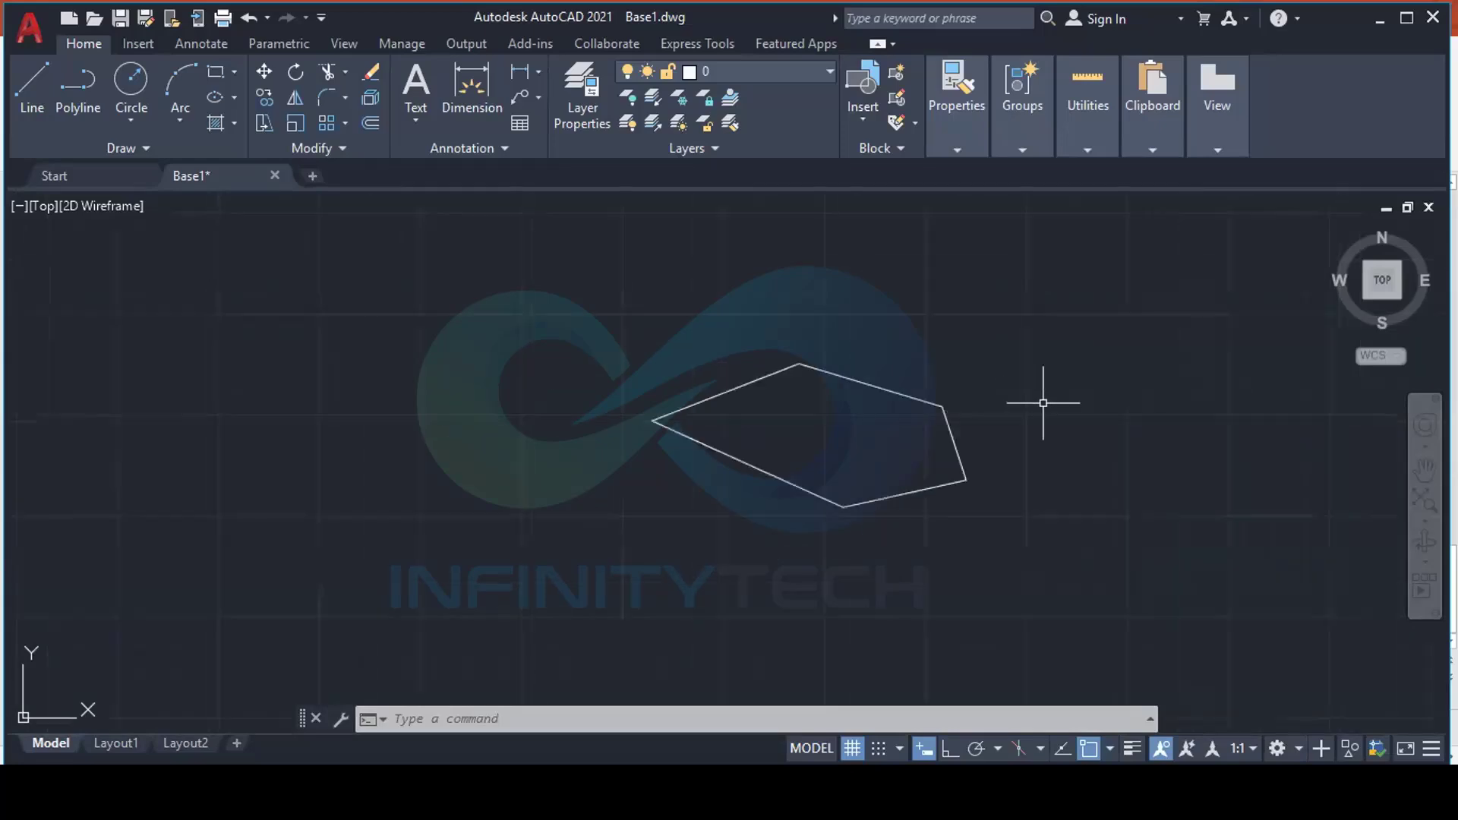
{"action": "mouse_move", "coordinate": [810, 459]}
{"action": "middle_mouse_down"}
{"action": "mouse_move", "coordinate": [836, 459]}
{"action": "mouse_move", "coordinate": [788, 452]}
{"action": "middle_mouse_up"}
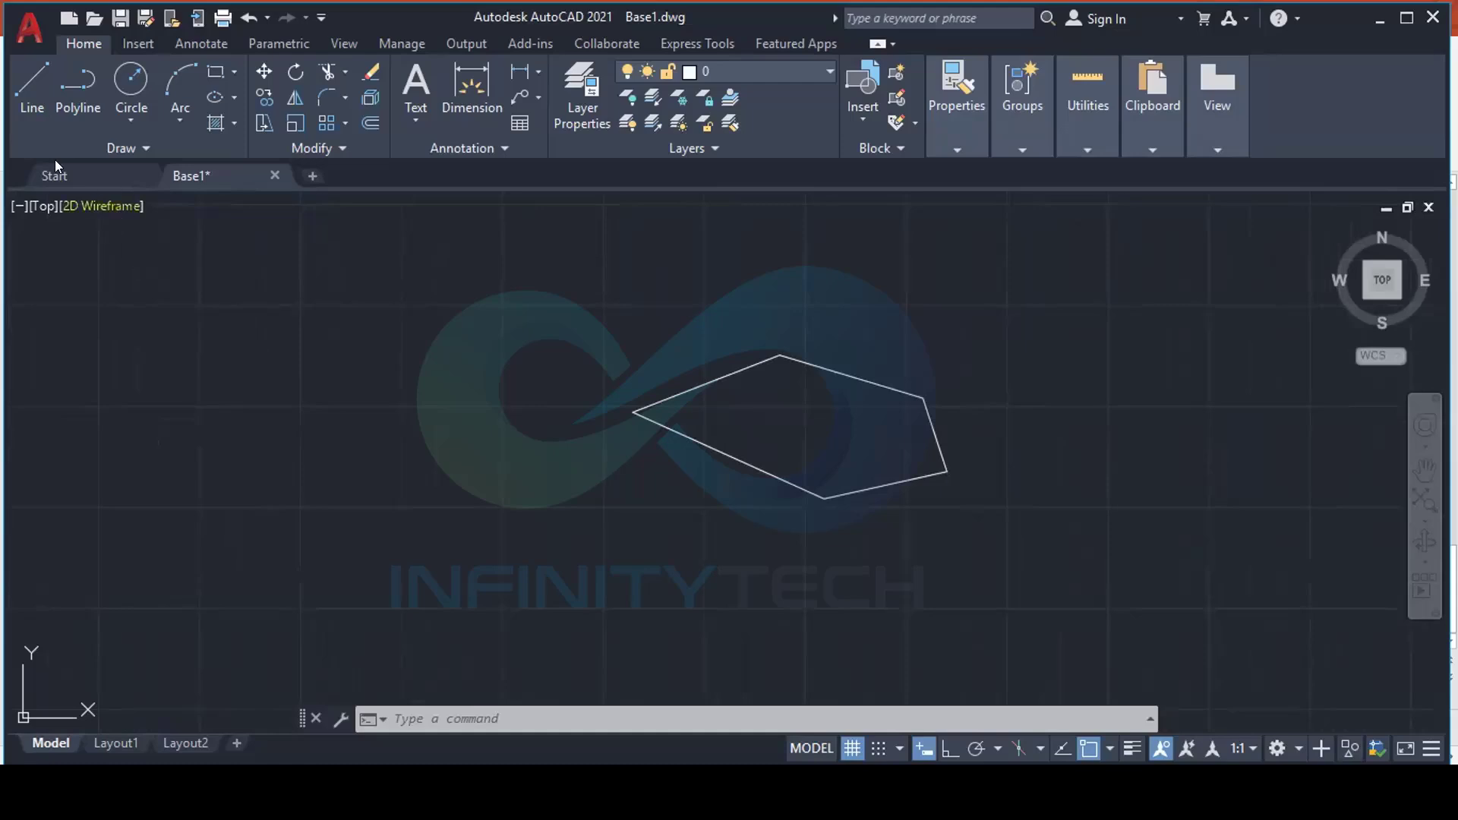
{"action": "left_click", "coordinate": [25, 92]}
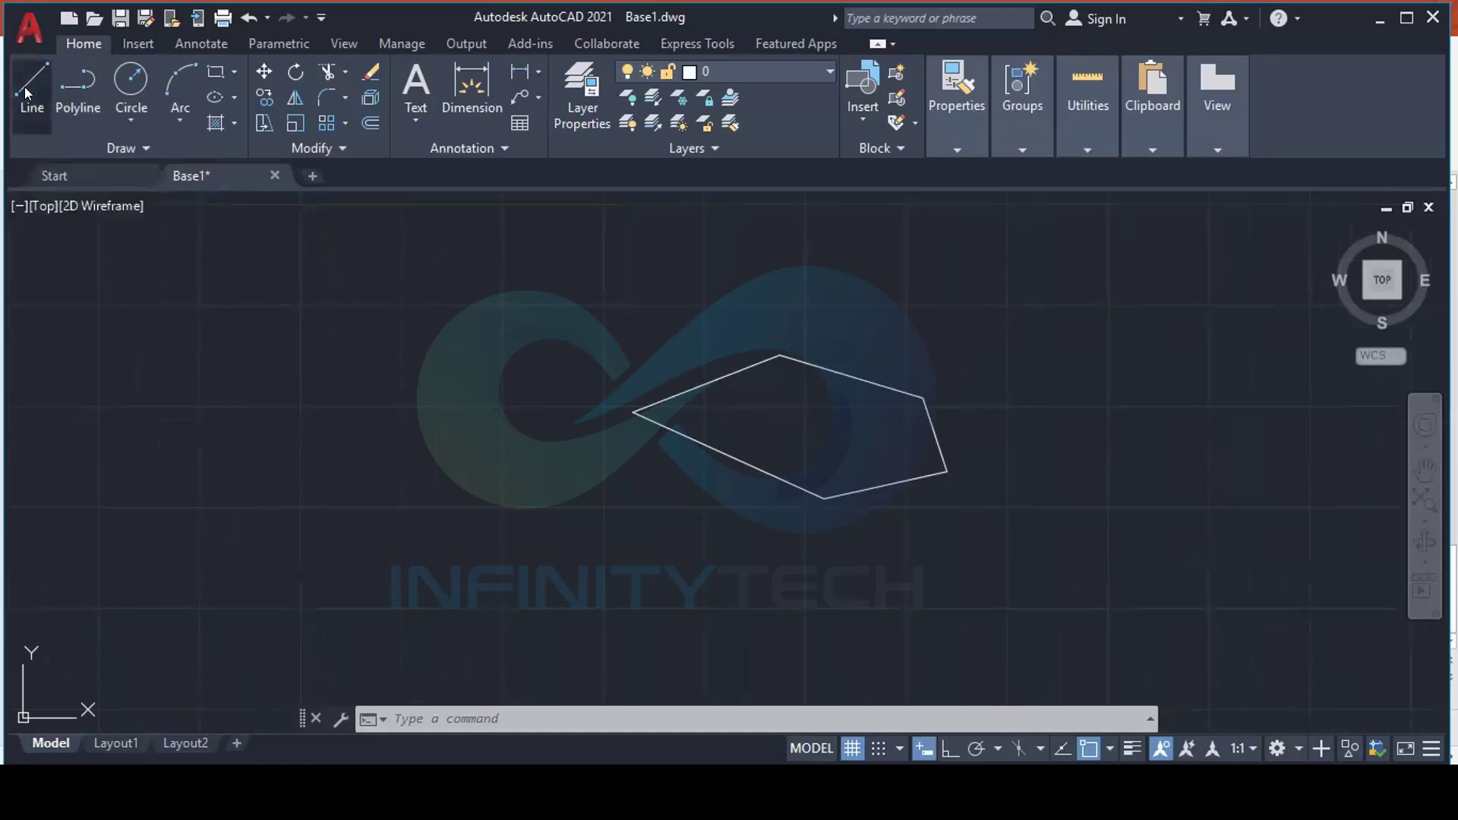
{"action": "left_click", "coordinate": [323, 403]}
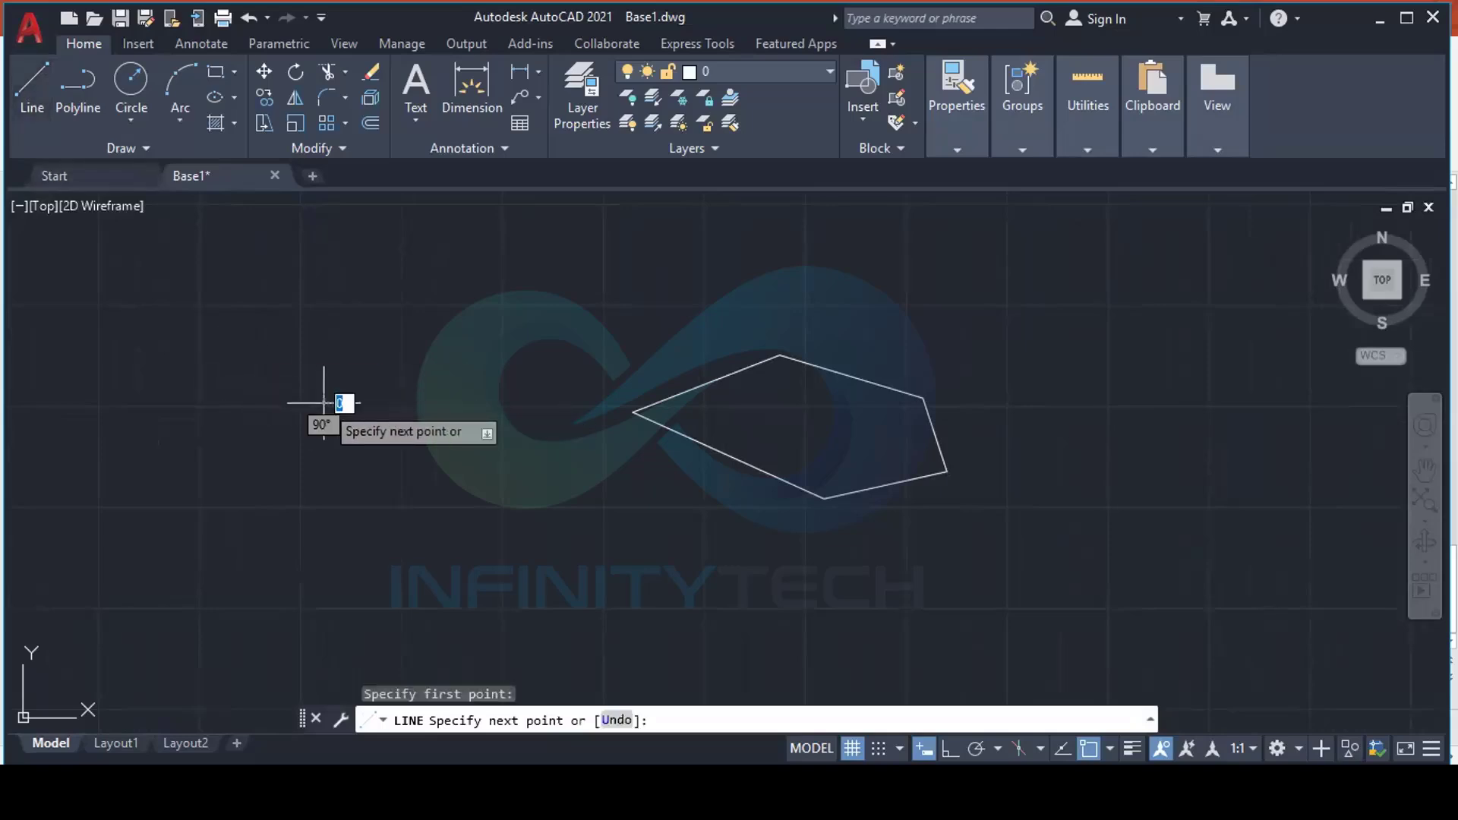
{"action": "left_click", "coordinate": [484, 288]}
{"action": "left_click", "coordinate": [547, 271]}
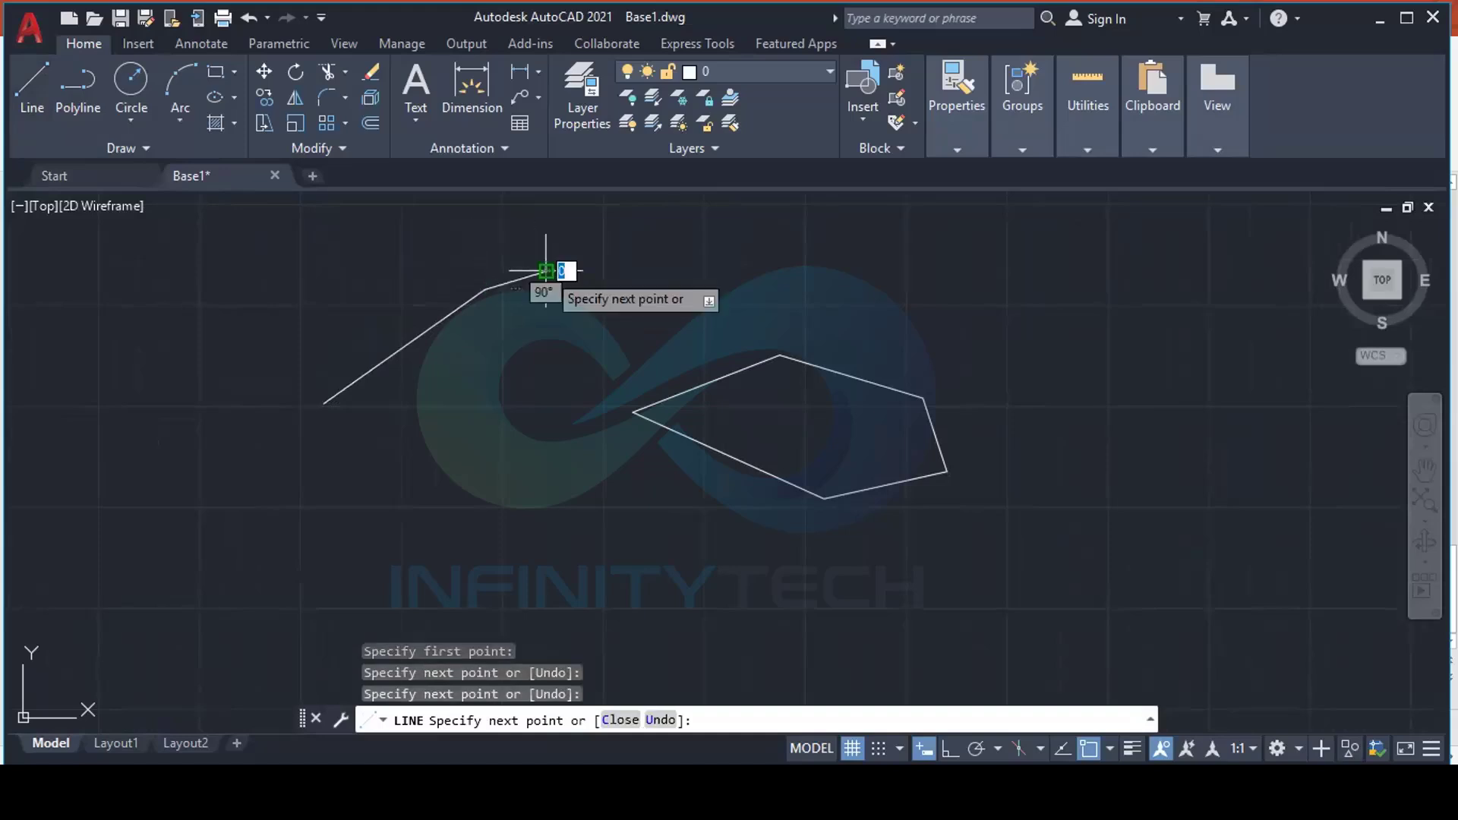
{"action": "key", "text": "Escape"}
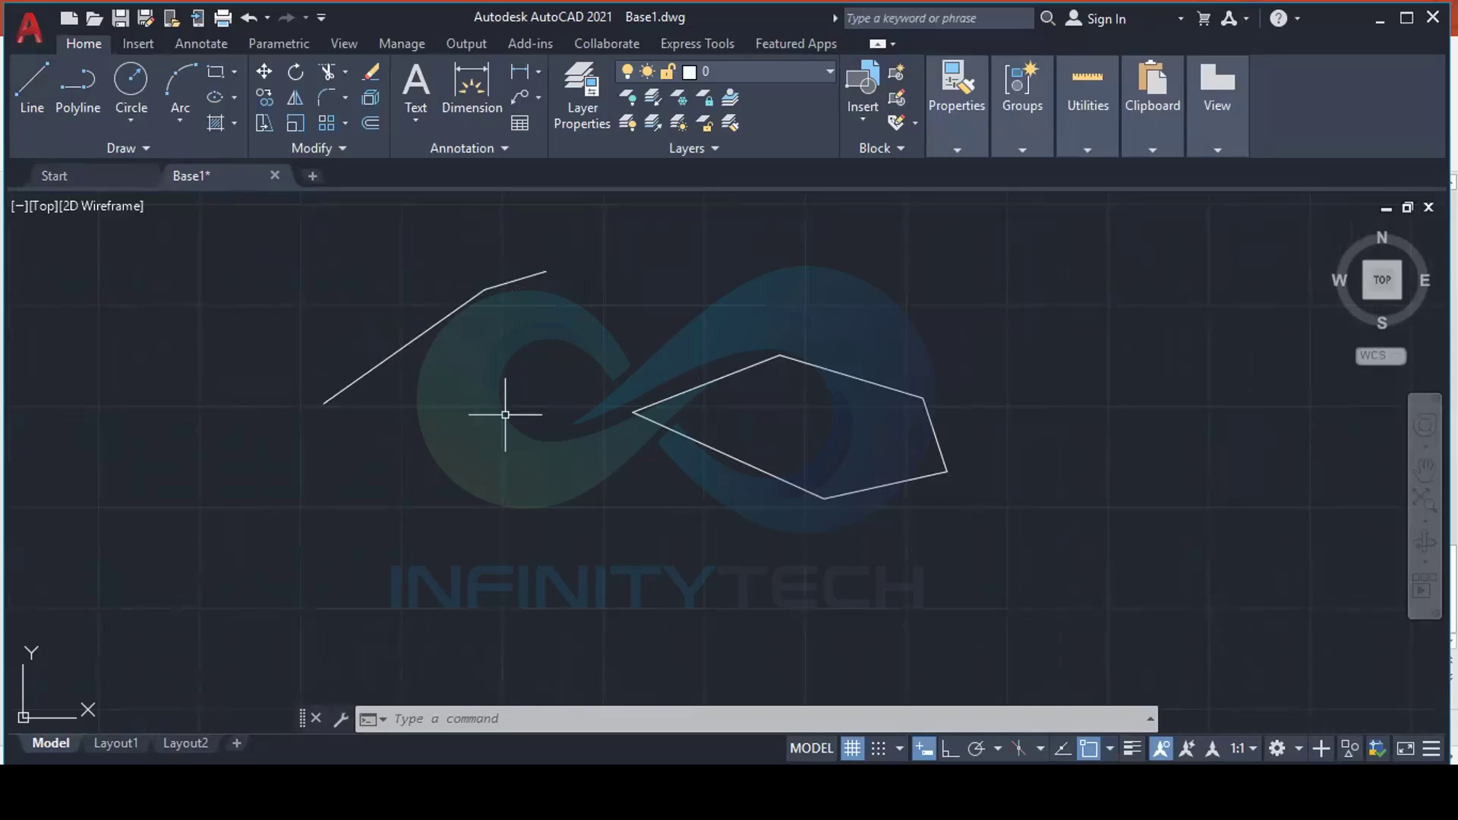
Draw a single steep line between the two connected segments and the five-sided shape, choosing LINE from the command suggestions
{"action": "type", "text": "L"}
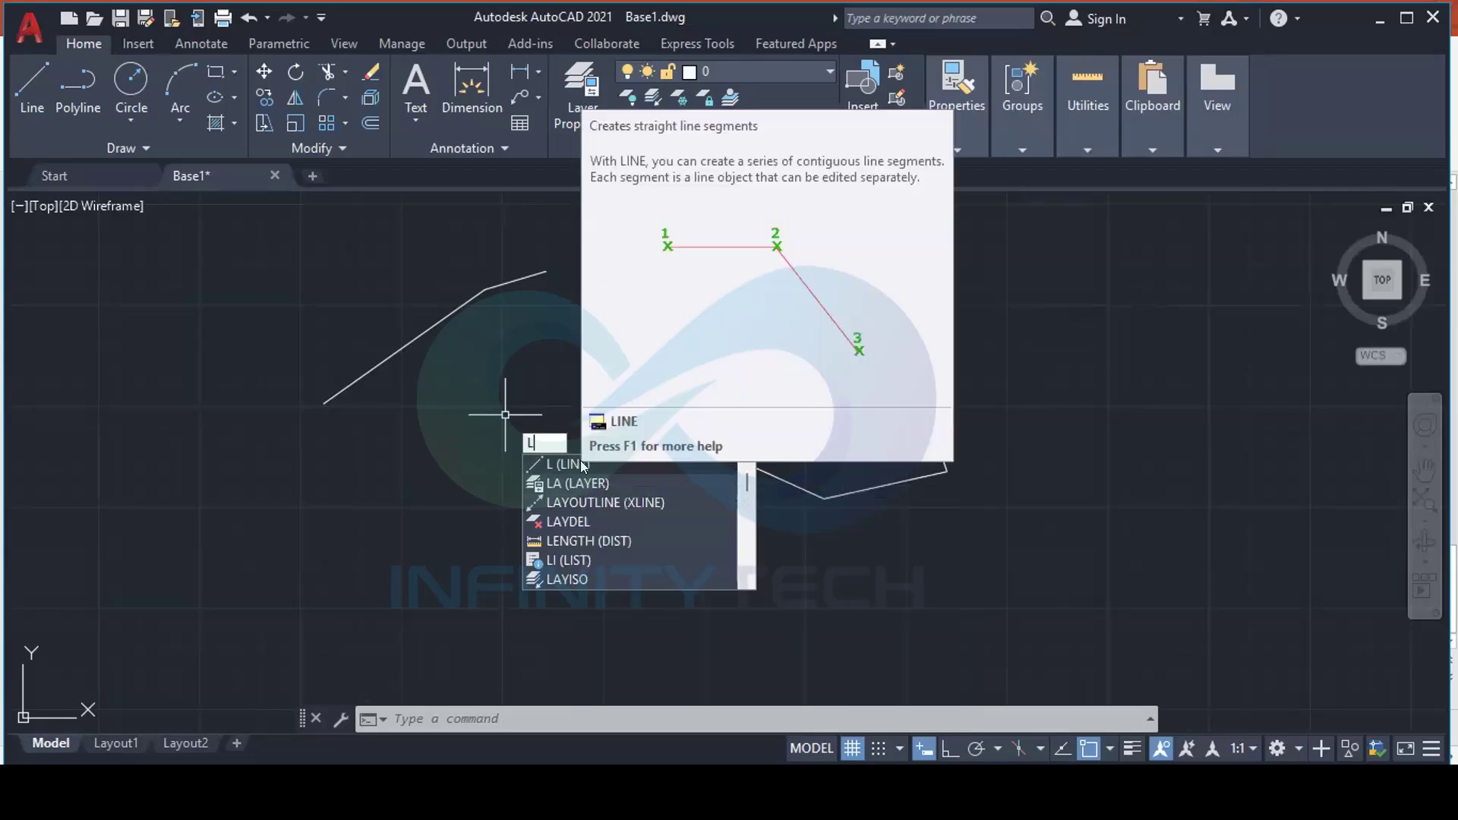
{"action": "left_click", "coordinate": [580, 460]}
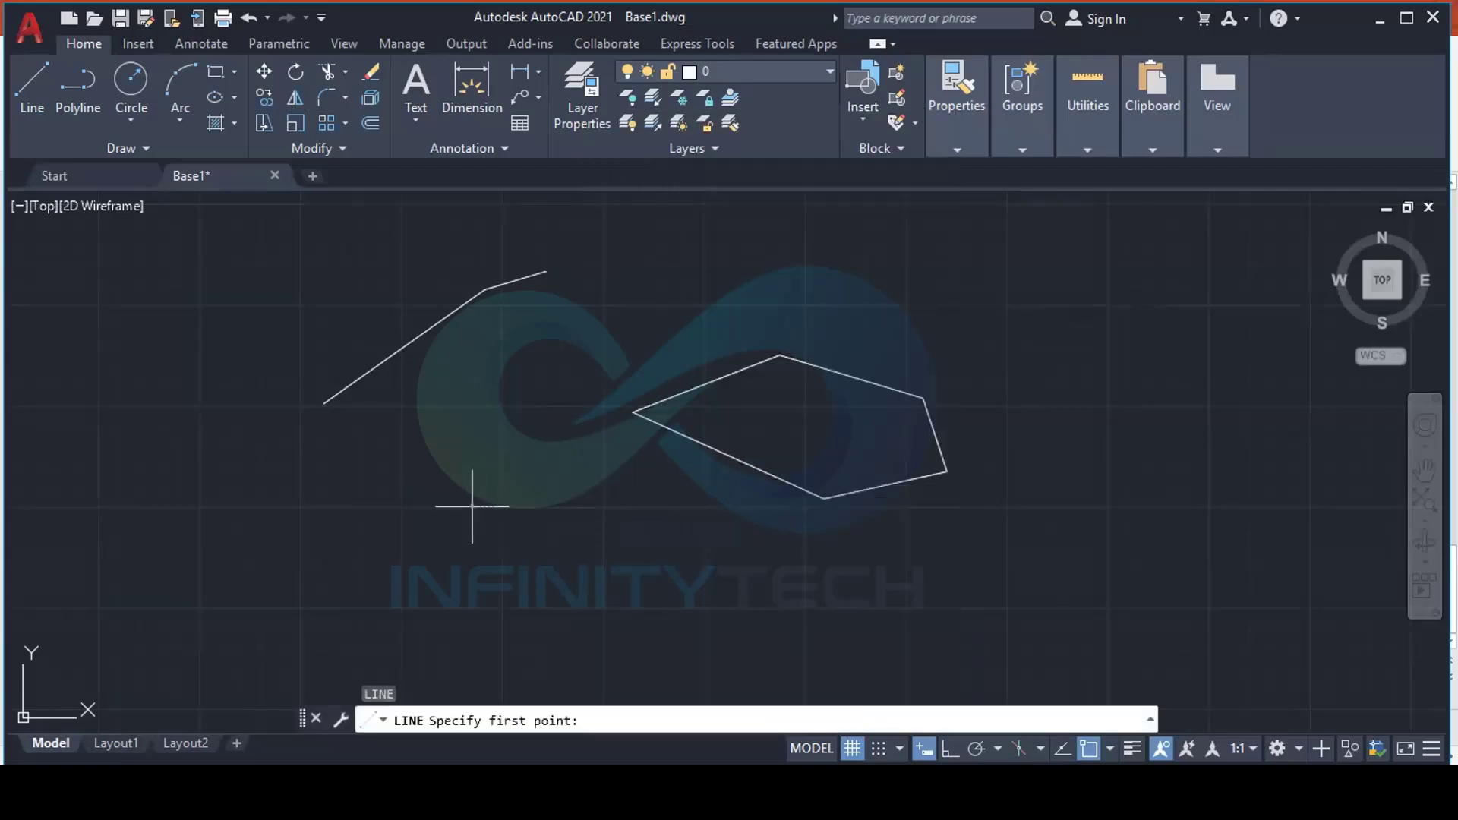
{"action": "left_click", "coordinate": [472, 506]}
{"action": "left_click", "coordinate": [565, 387]}
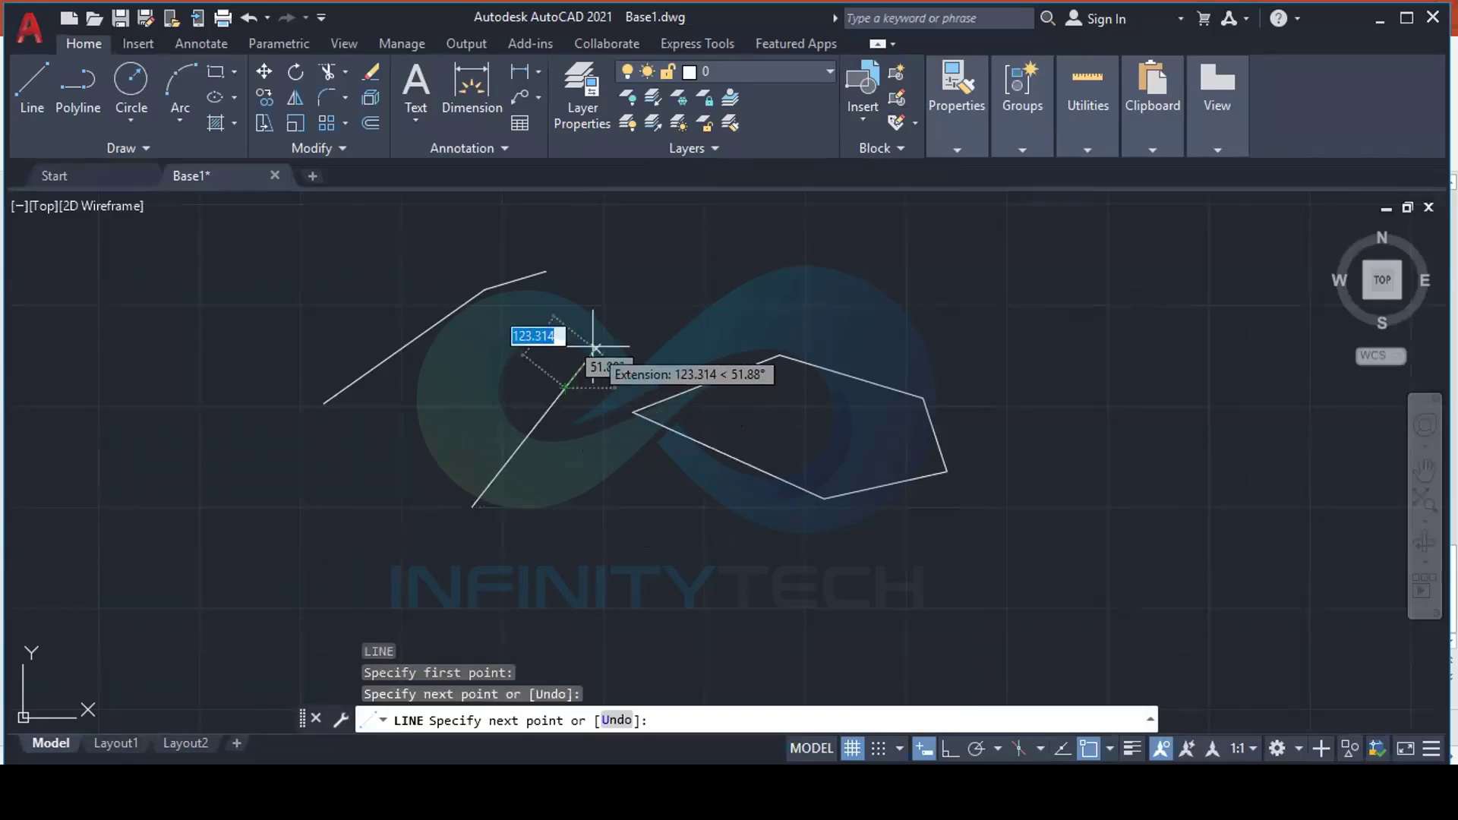
{"action": "key", "text": "Escape"}
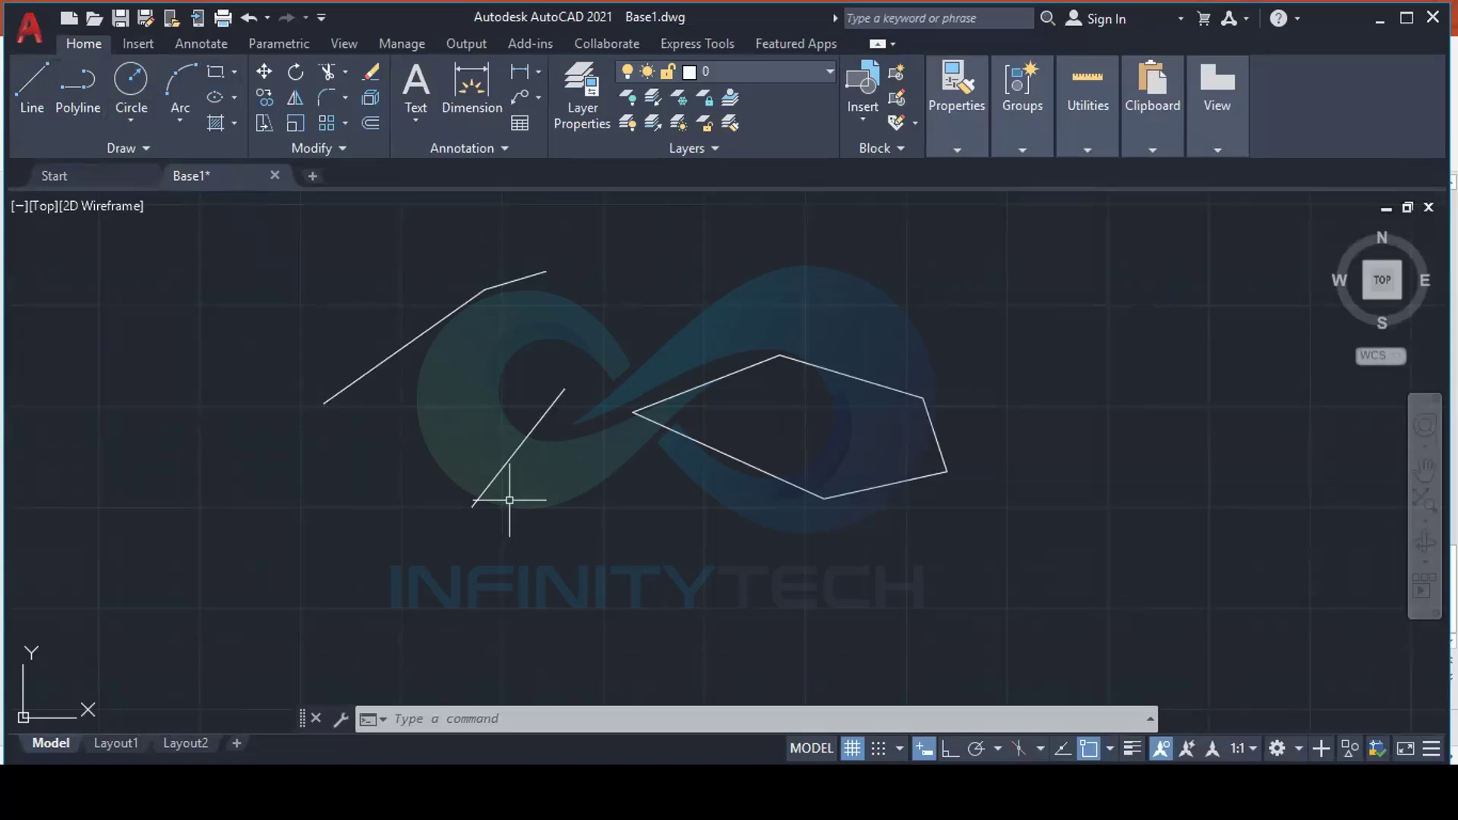
Draw a single gently rising line below the steep line, starting Line by its command alias
{"action": "type", "text": "l"}
{"action": "key", "text": "Return"}
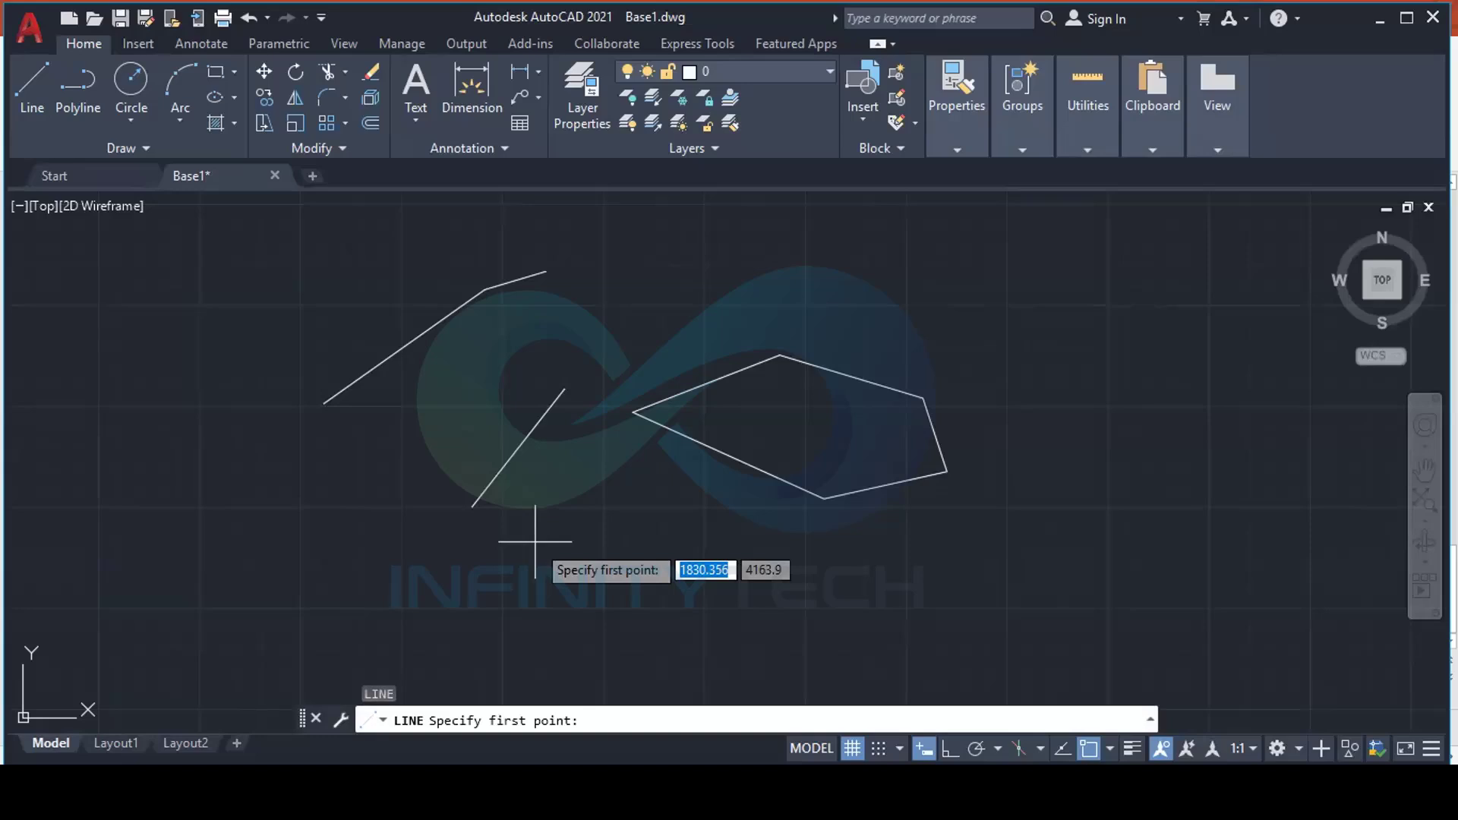
{"action": "left_click", "coordinate": [536, 542]}
{"action": "left_click", "coordinate": [678, 492]}
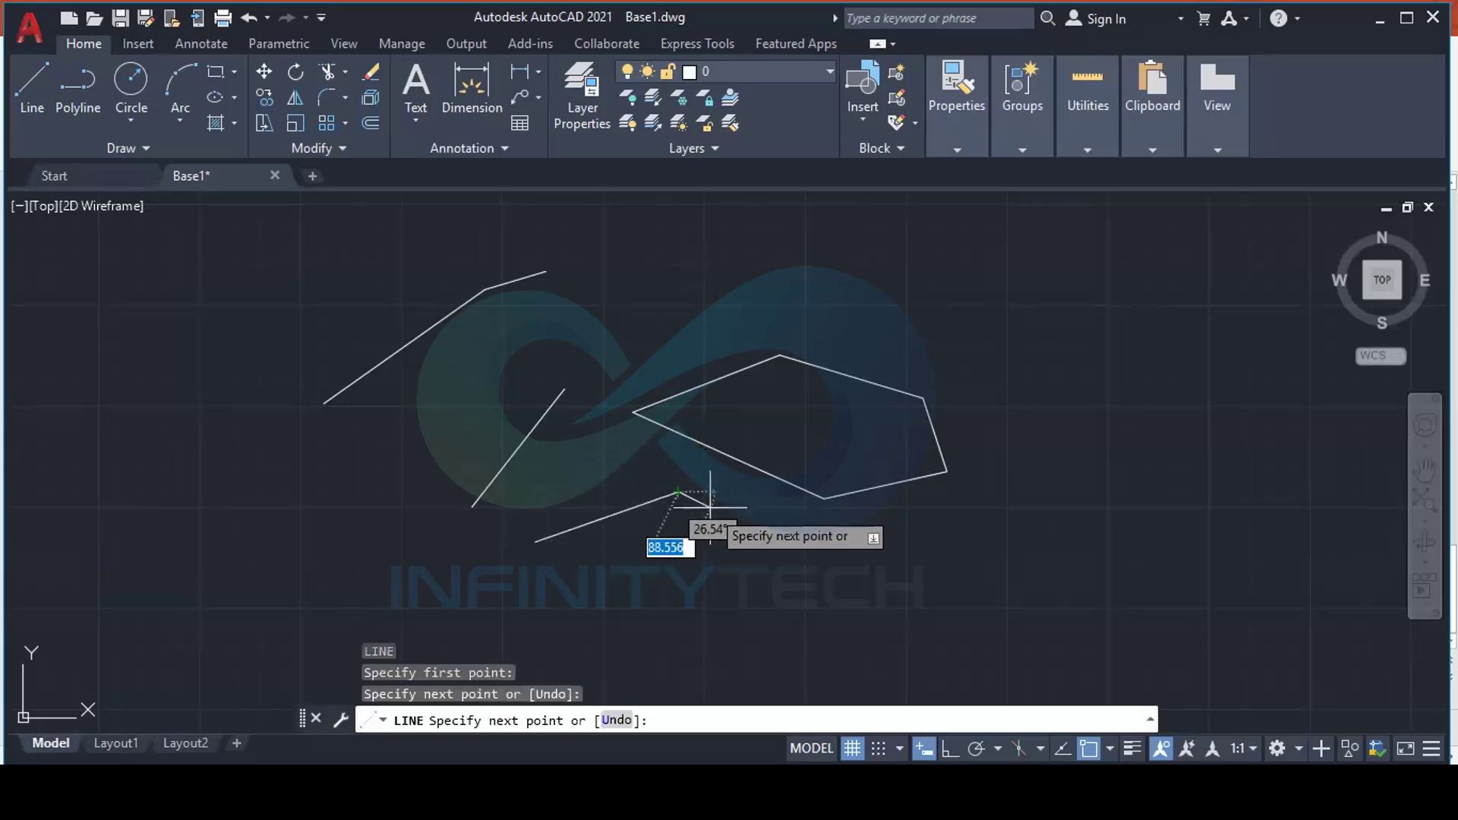
{"action": "key", "text": "Escape"}
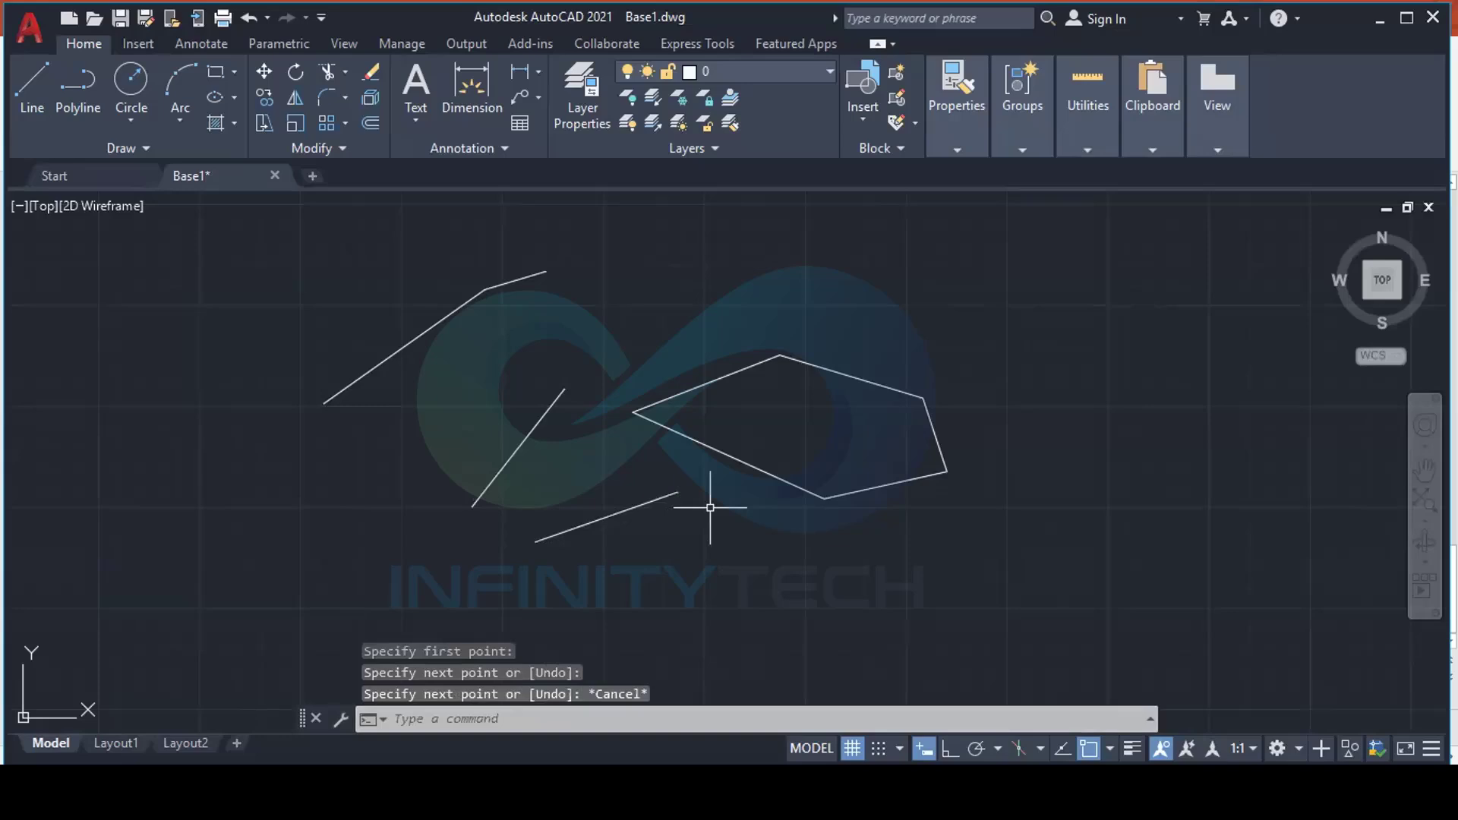
Repeat the Line command and draw a single downward-sloping line below the five-sided shape
{"action": "key", "text": "space"}
{"action": "left_click", "coordinate": [714, 516]}
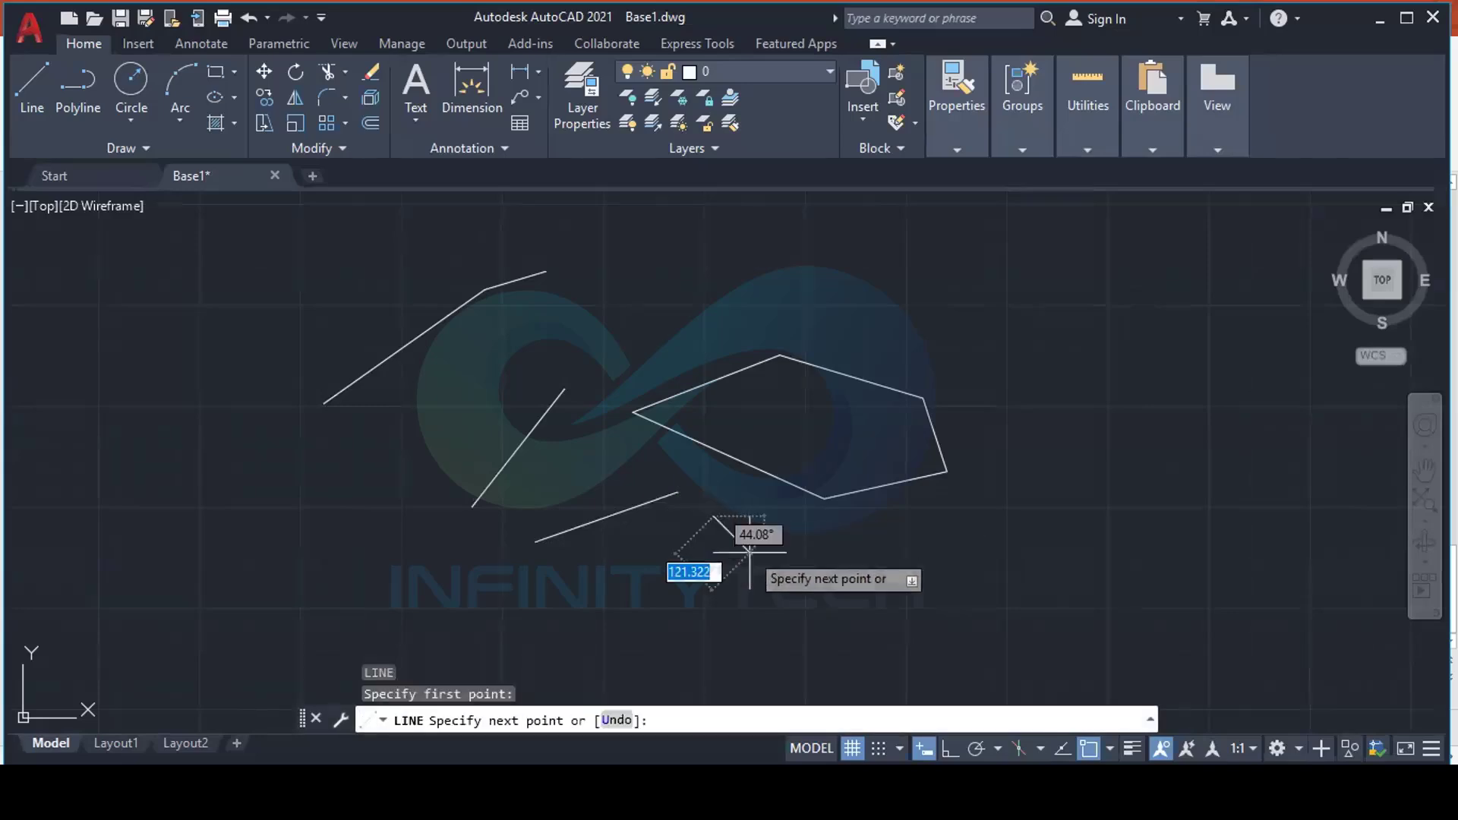
{"action": "left_click", "coordinate": [823, 597]}
{"action": "key", "text": "Escape"}
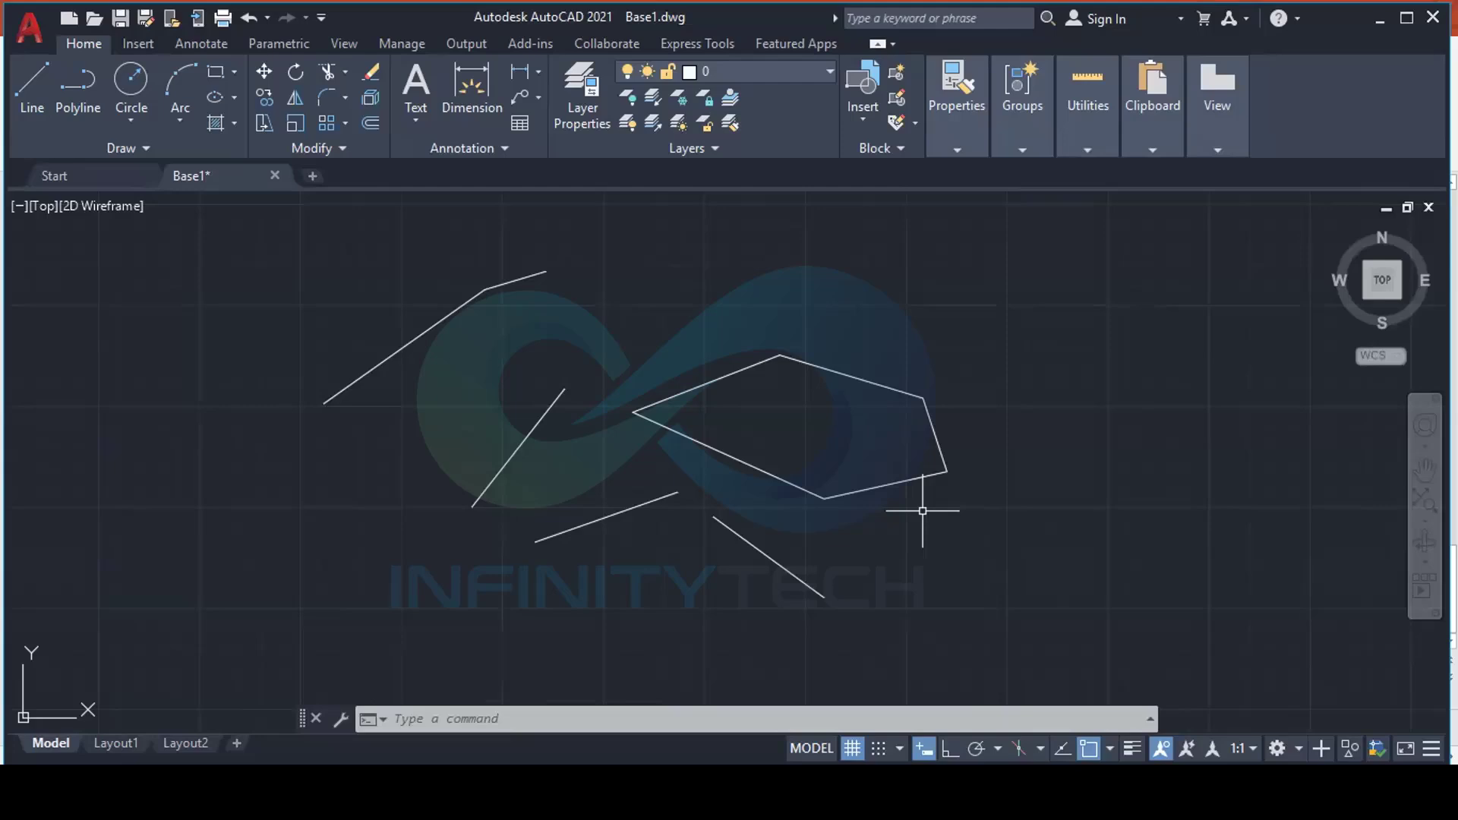
Above the five-sided shape, draw a stepped line chain with Ortho on: horizontal, up, horizontal, and back down
{"action": "middle_click_drag", "start_coordinate": [871, 355], "coordinate": [809, 451]}
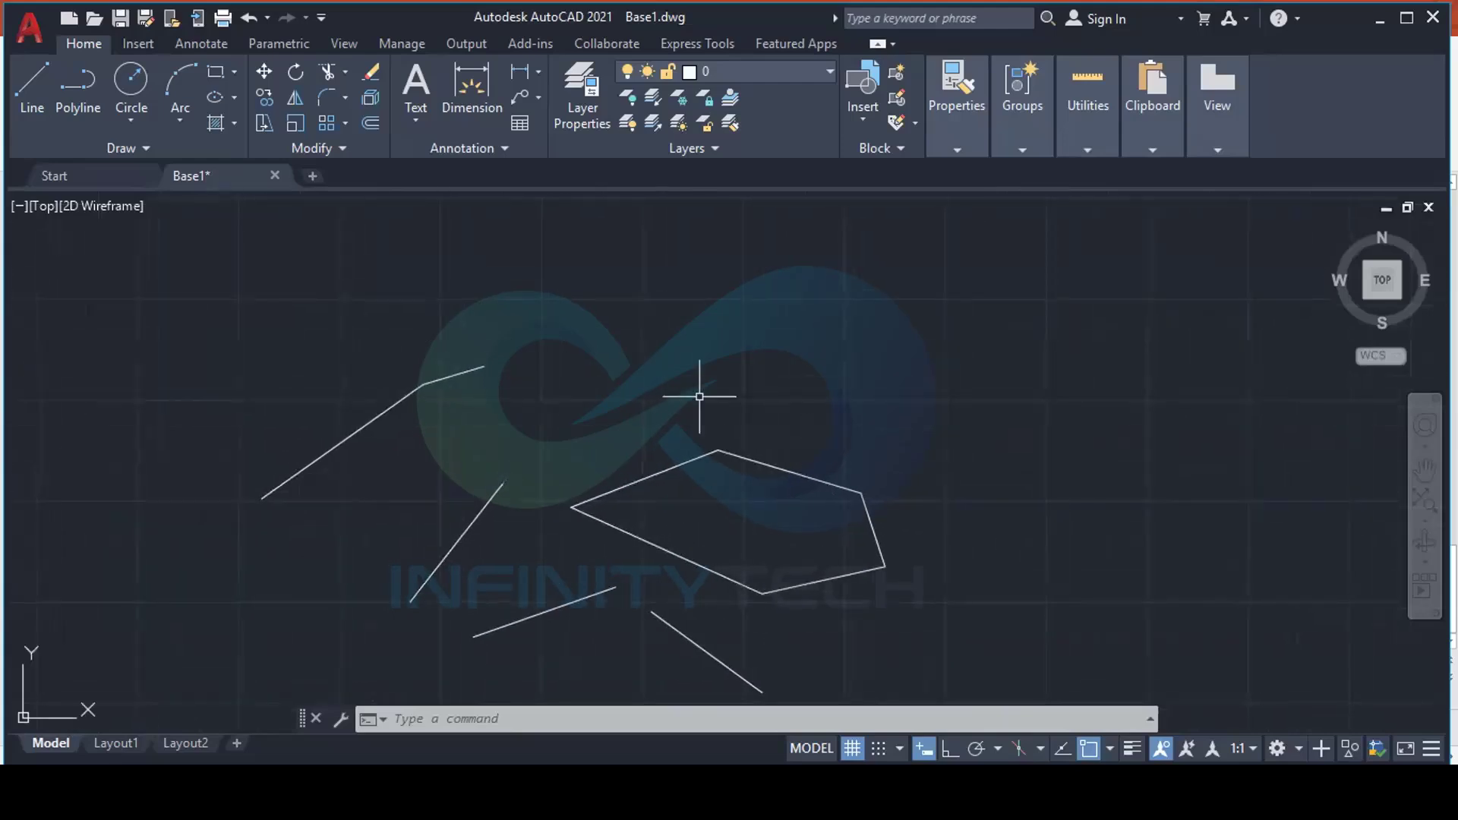
{"action": "scroll", "coordinate": [660, 355], "scroll_direction": "up", "scroll_amount": 2}
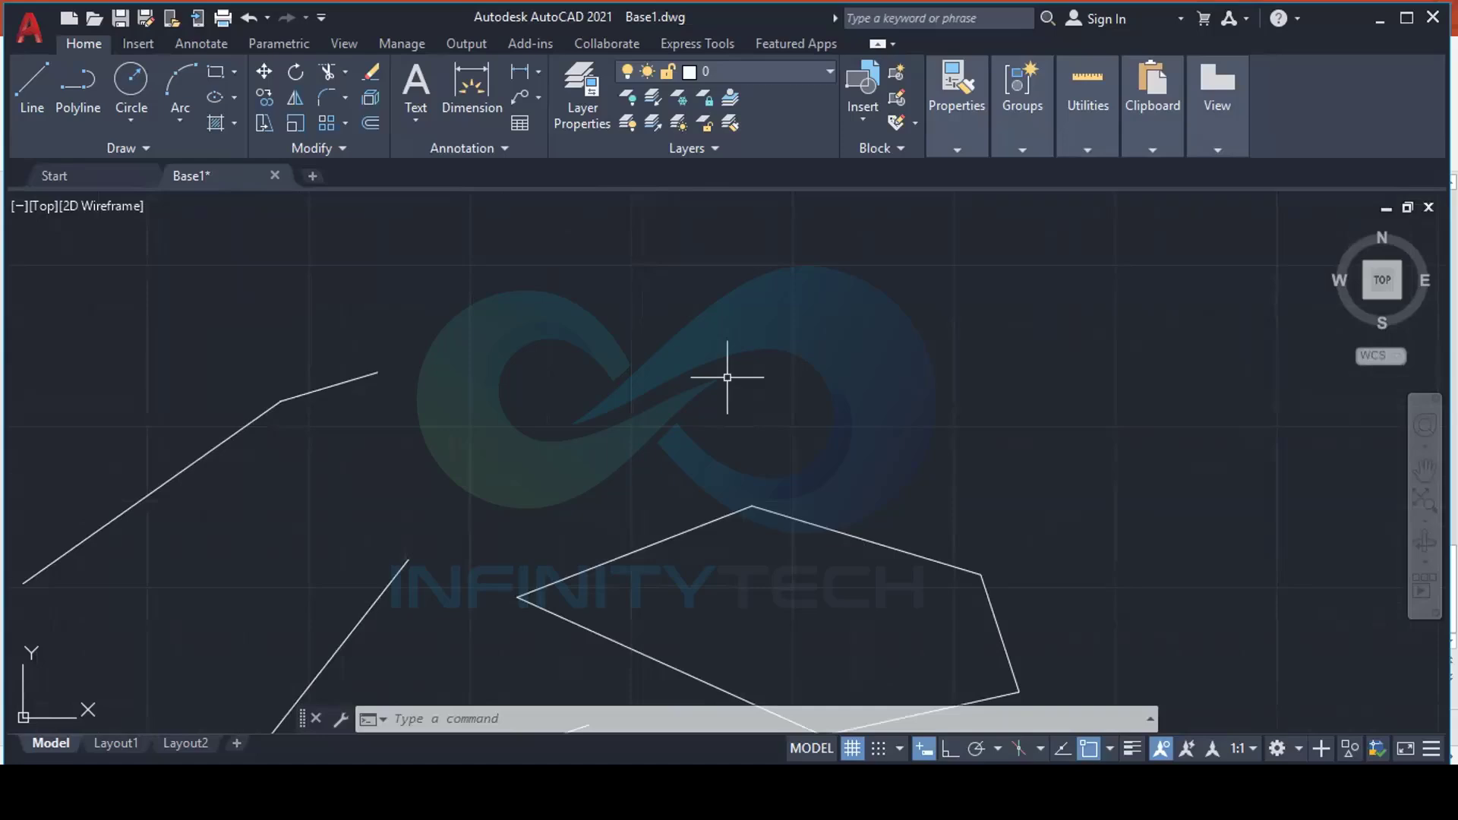
{"action": "type", "text": "l"}
{"action": "key", "text": "Return"}
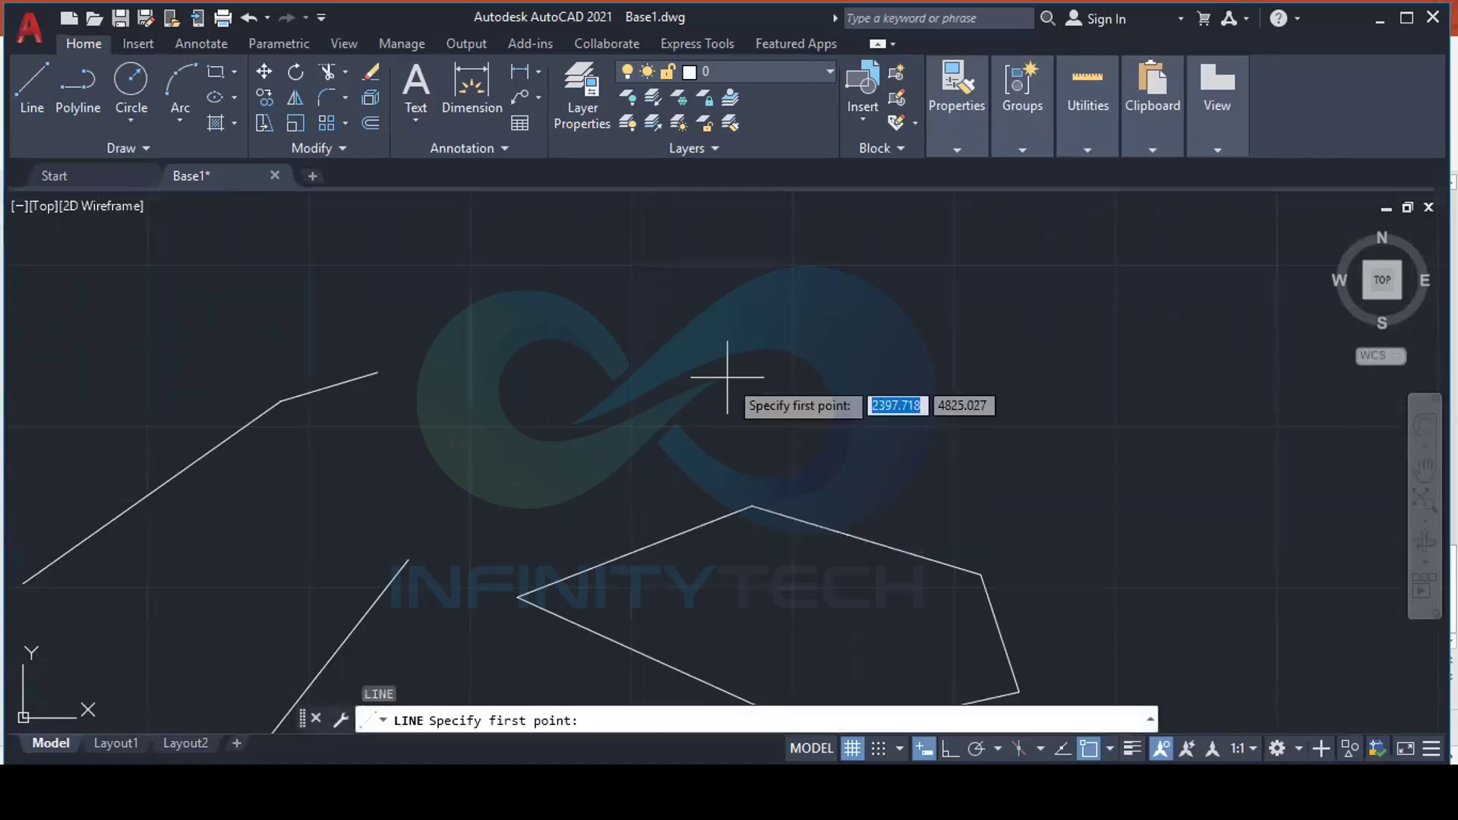
{"action": "left_click", "coordinate": [655, 408]}
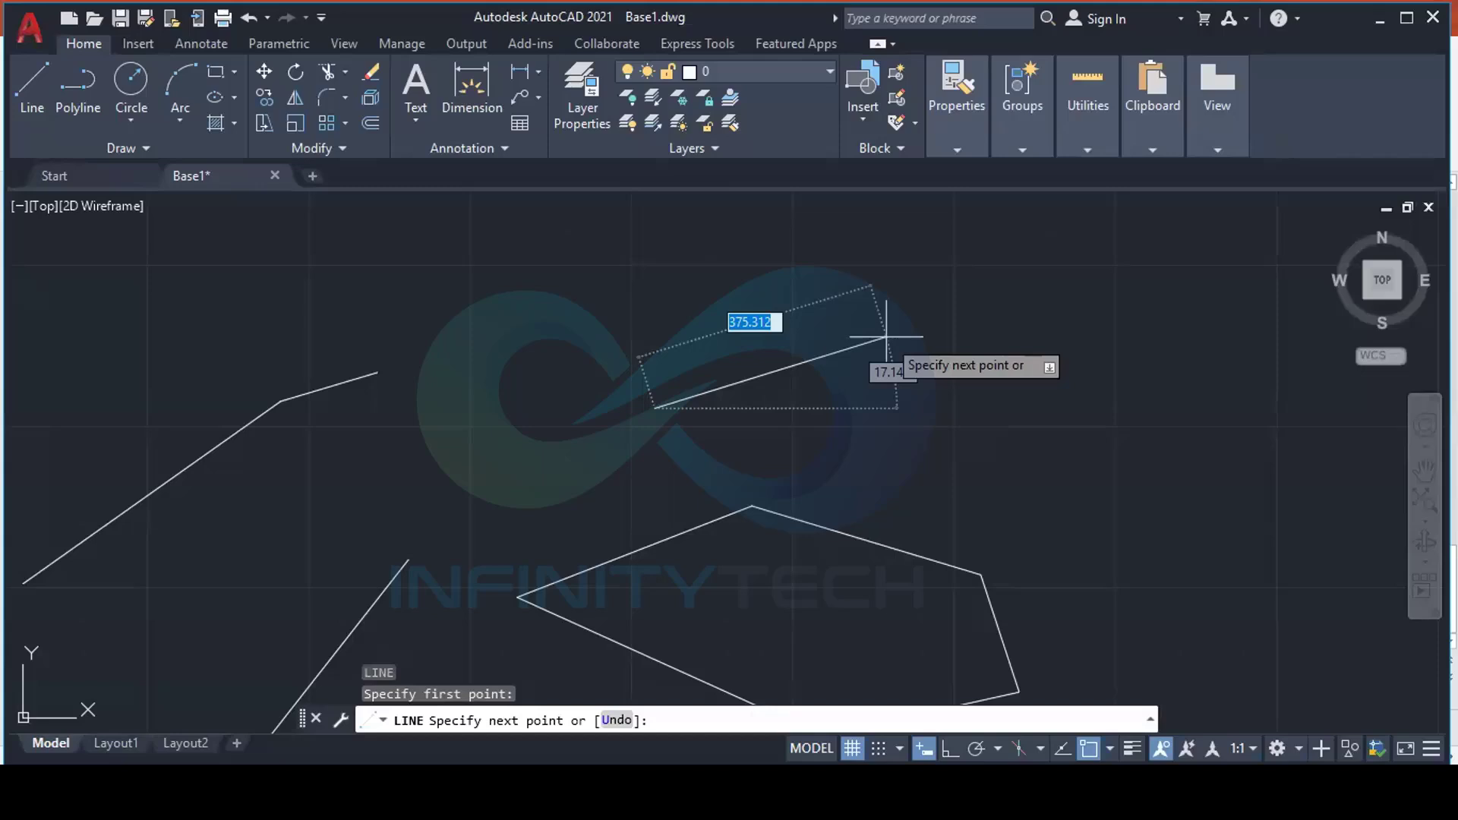
{"action": "left_click", "coordinate": [947, 752]}
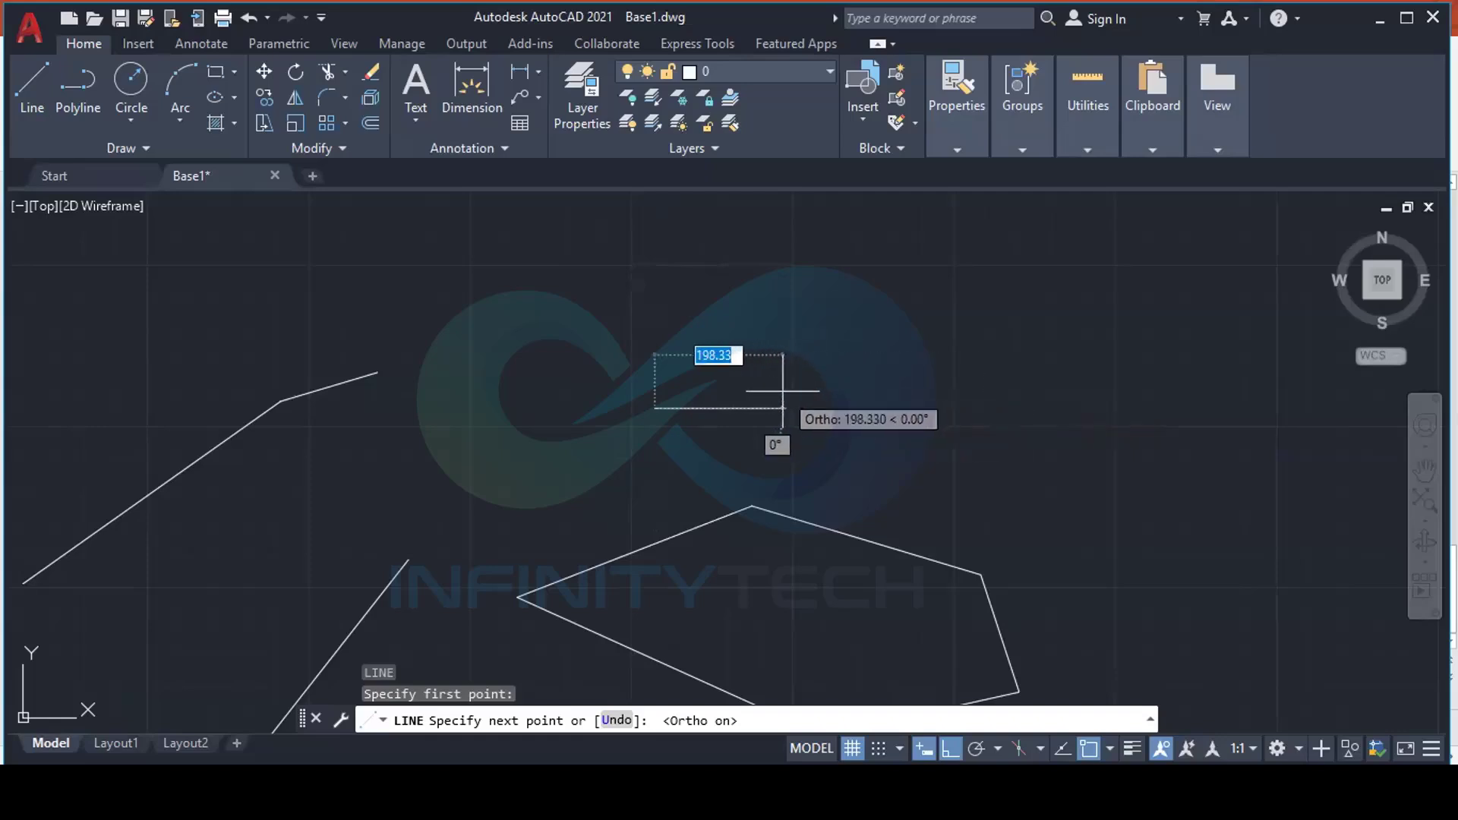
{"action": "left_click", "coordinate": [887, 408]}
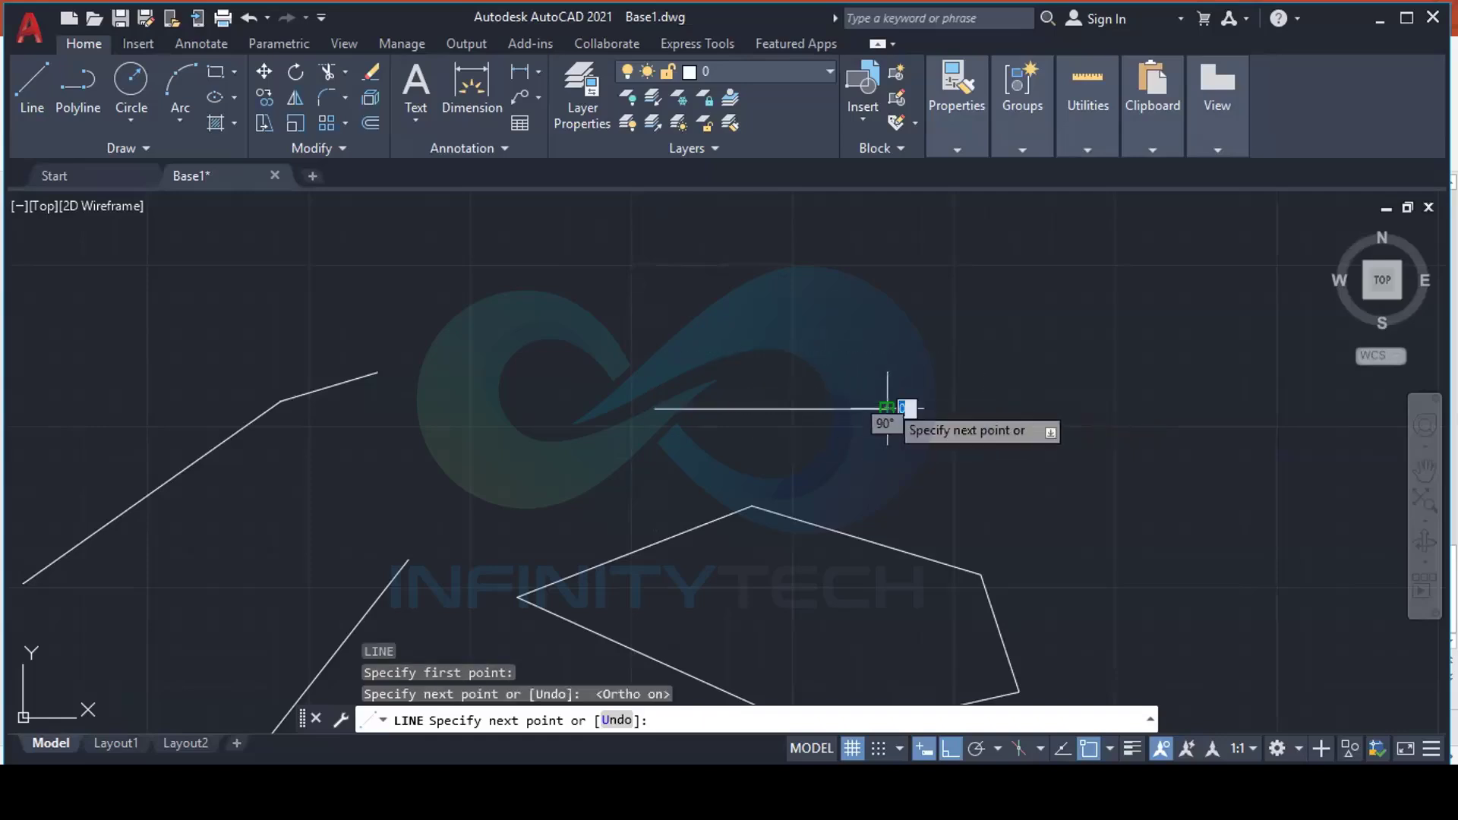
{"action": "left_click", "coordinate": [896, 262]}
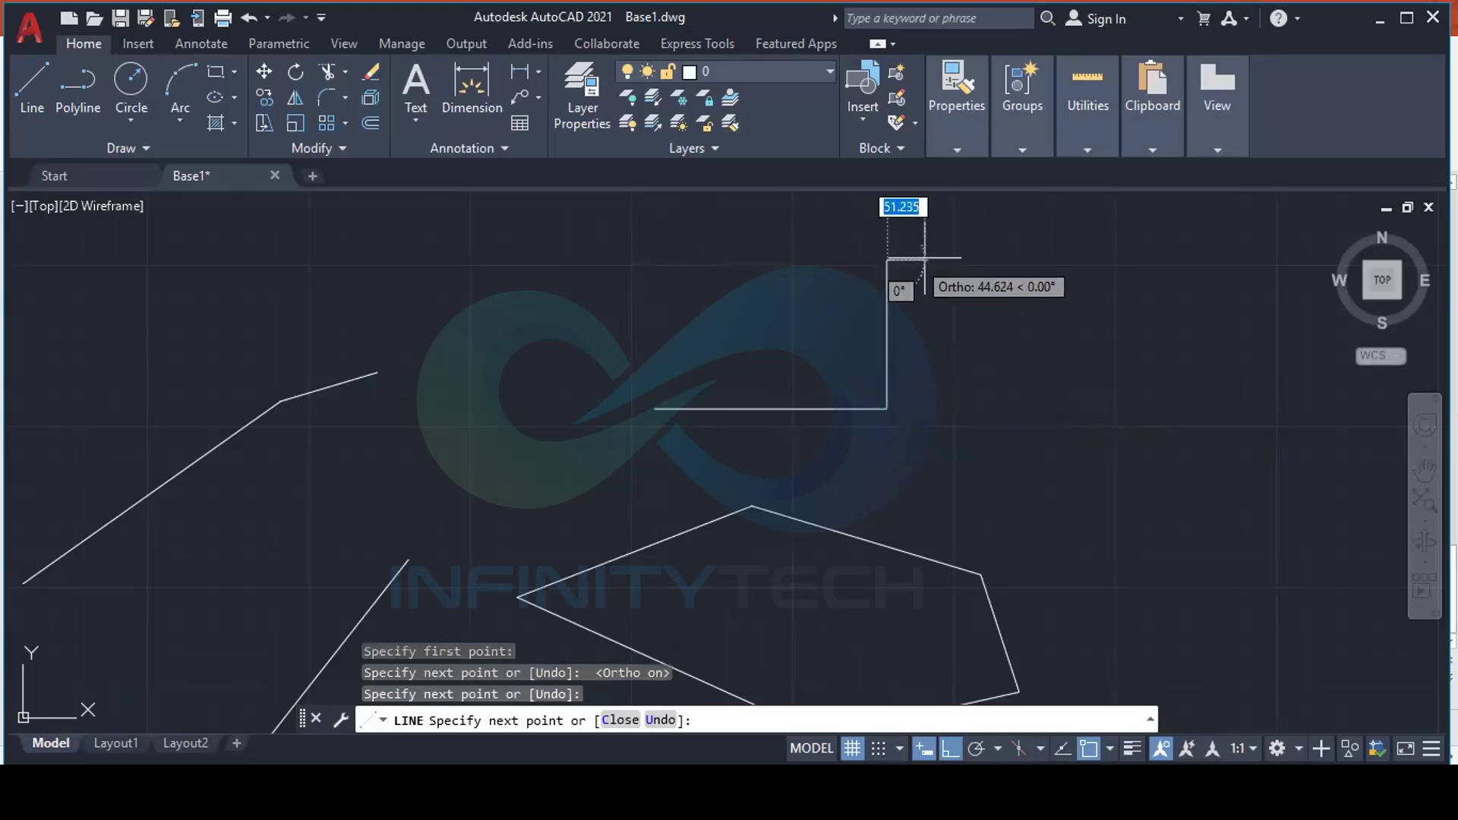
{"action": "left_click", "coordinate": [1063, 260]}
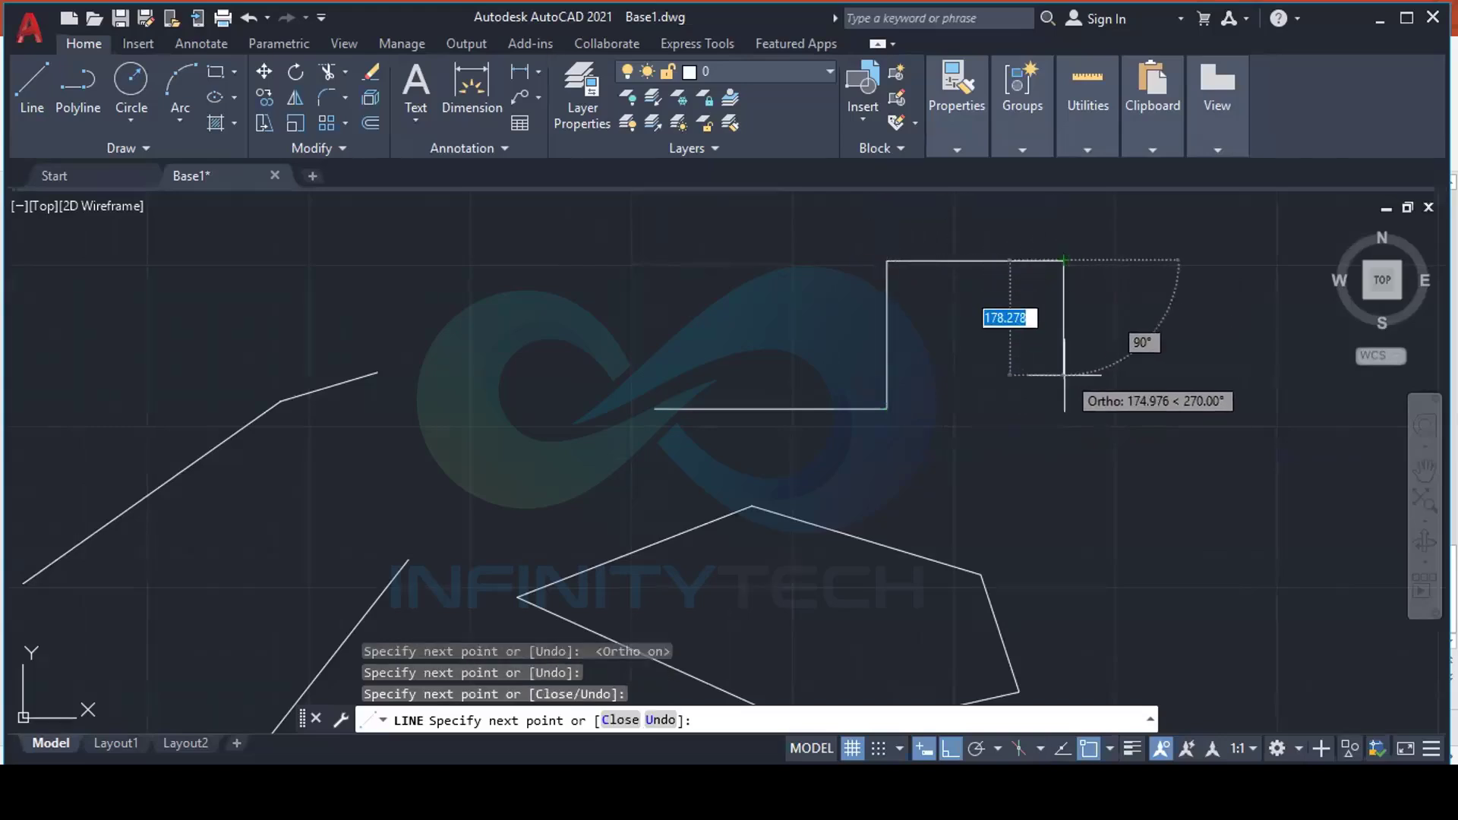
{"action": "left_click", "coordinate": [1062, 402]}
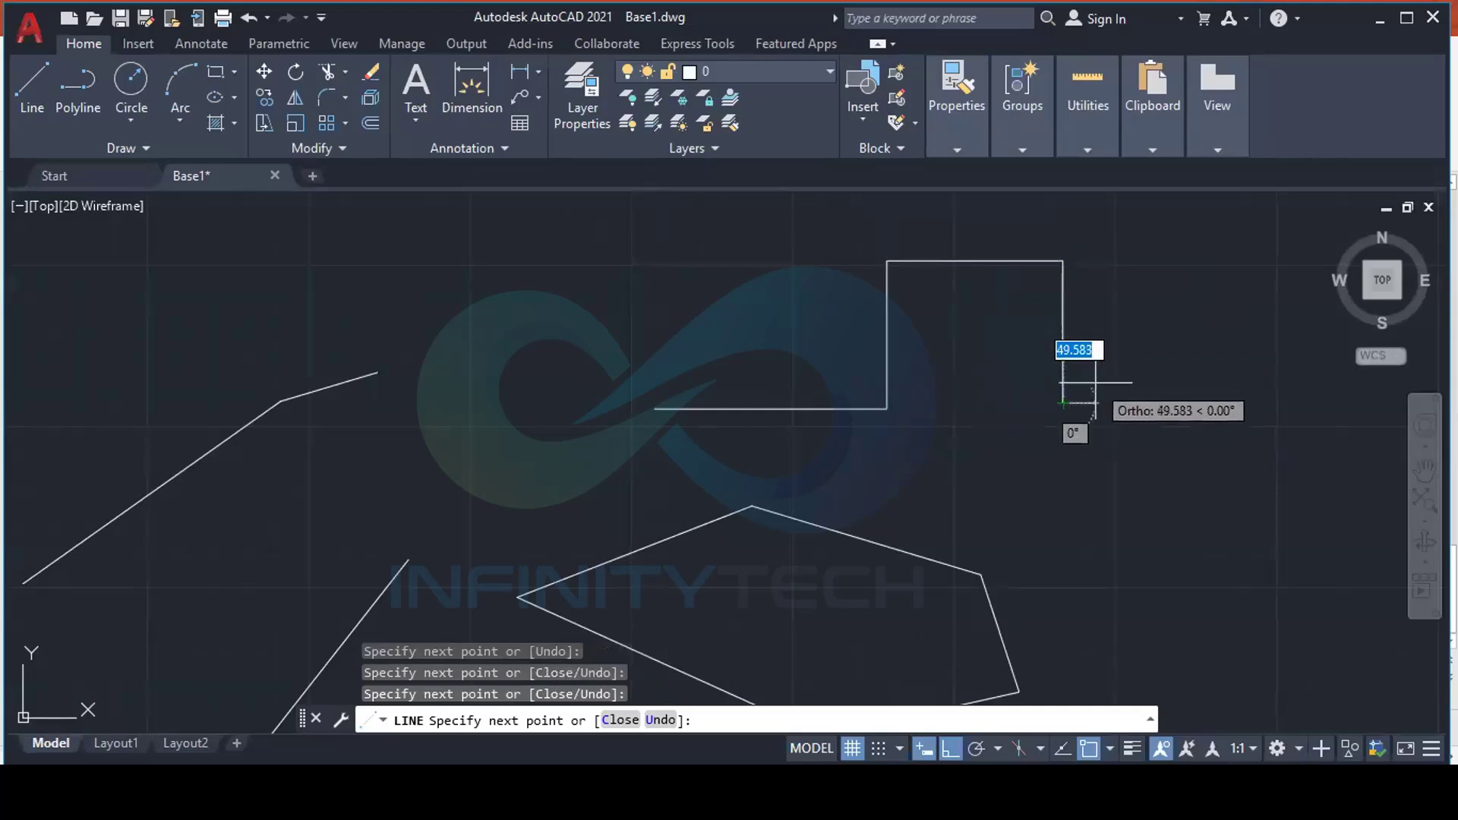
Turn Ortho off and finish the stepped chain with a slanted segment running down and back toward the five-sided shape
{"action": "left_click", "coordinate": [949, 749]}
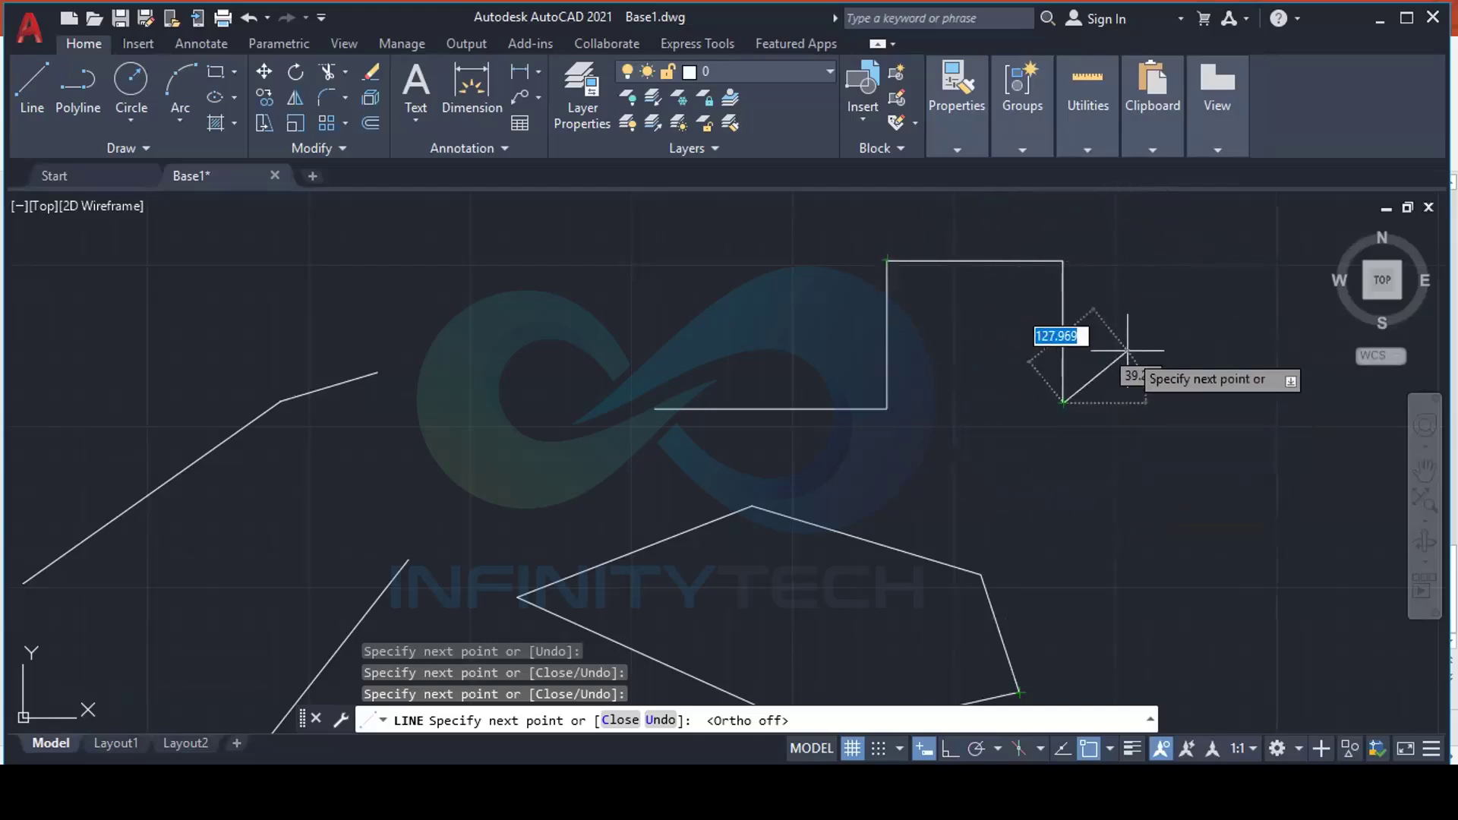
{"action": "left_click", "coordinate": [961, 451]}
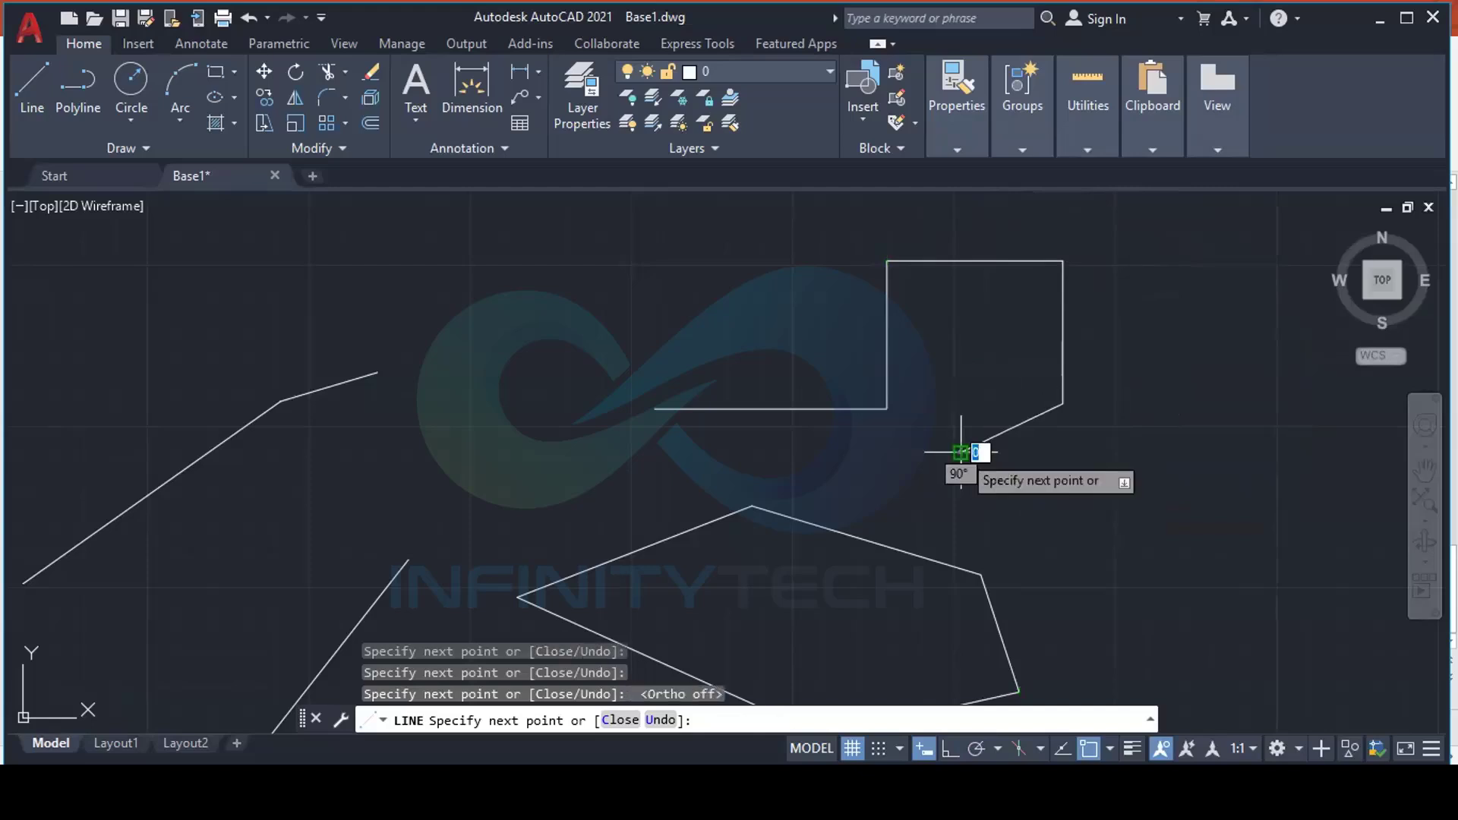
{"action": "key", "text": "Escape"}
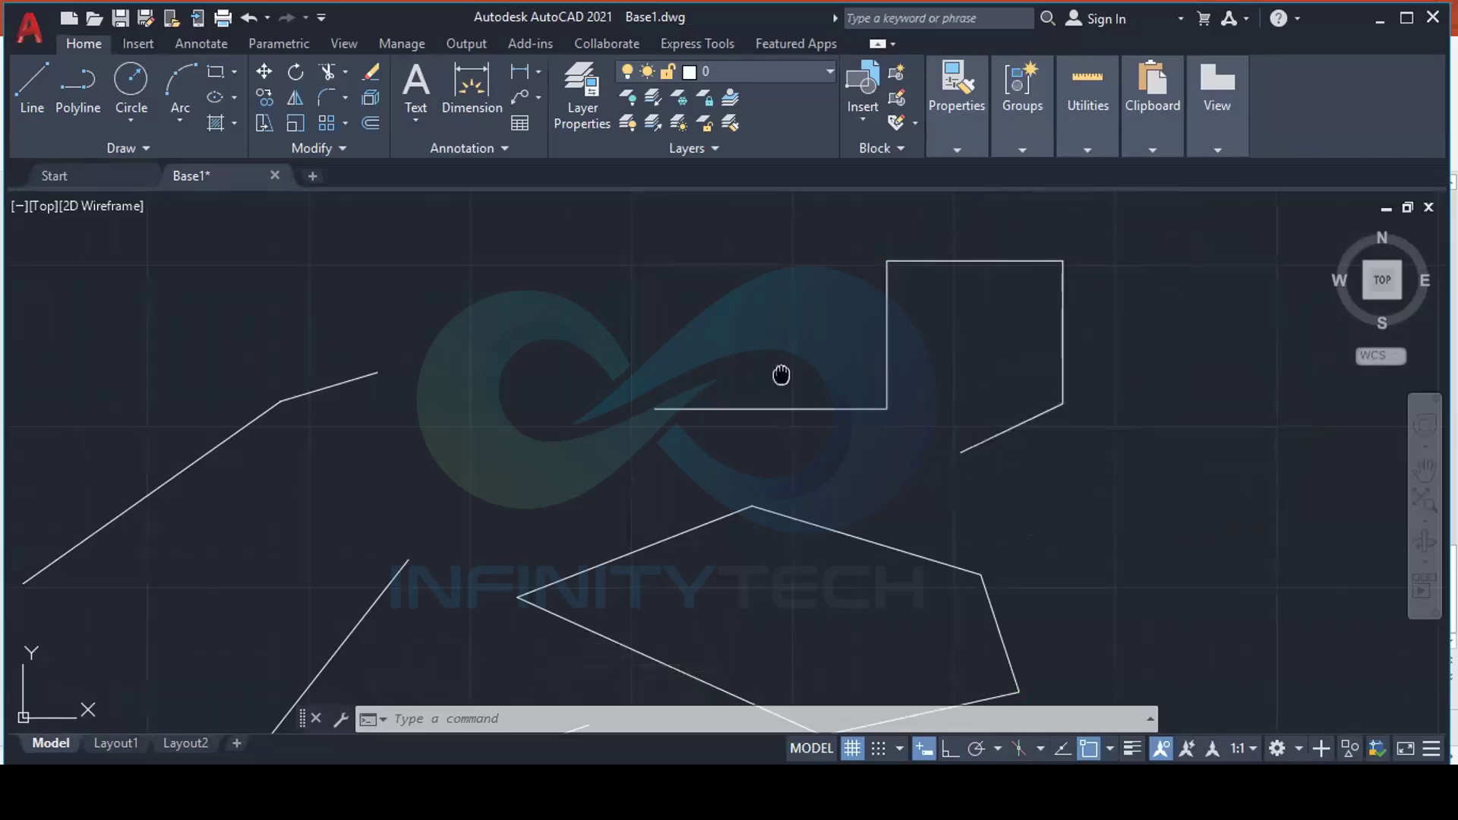
Start a new line chain above the stepped one, toggle Ortho on and off, and draw two connected sloping segments
{"action": "mouse_move", "coordinate": [782, 375]}
{"action": "middle_mouse_down"}
{"action": "mouse_move", "coordinate": [742, 482]}
{"action": "mouse_move", "coordinate": [712, 496]}
{"action": "middle_mouse_up"}
{"action": "middle_click_drag", "start_coordinate": [700, 419], "coordinate": [641, 439]}
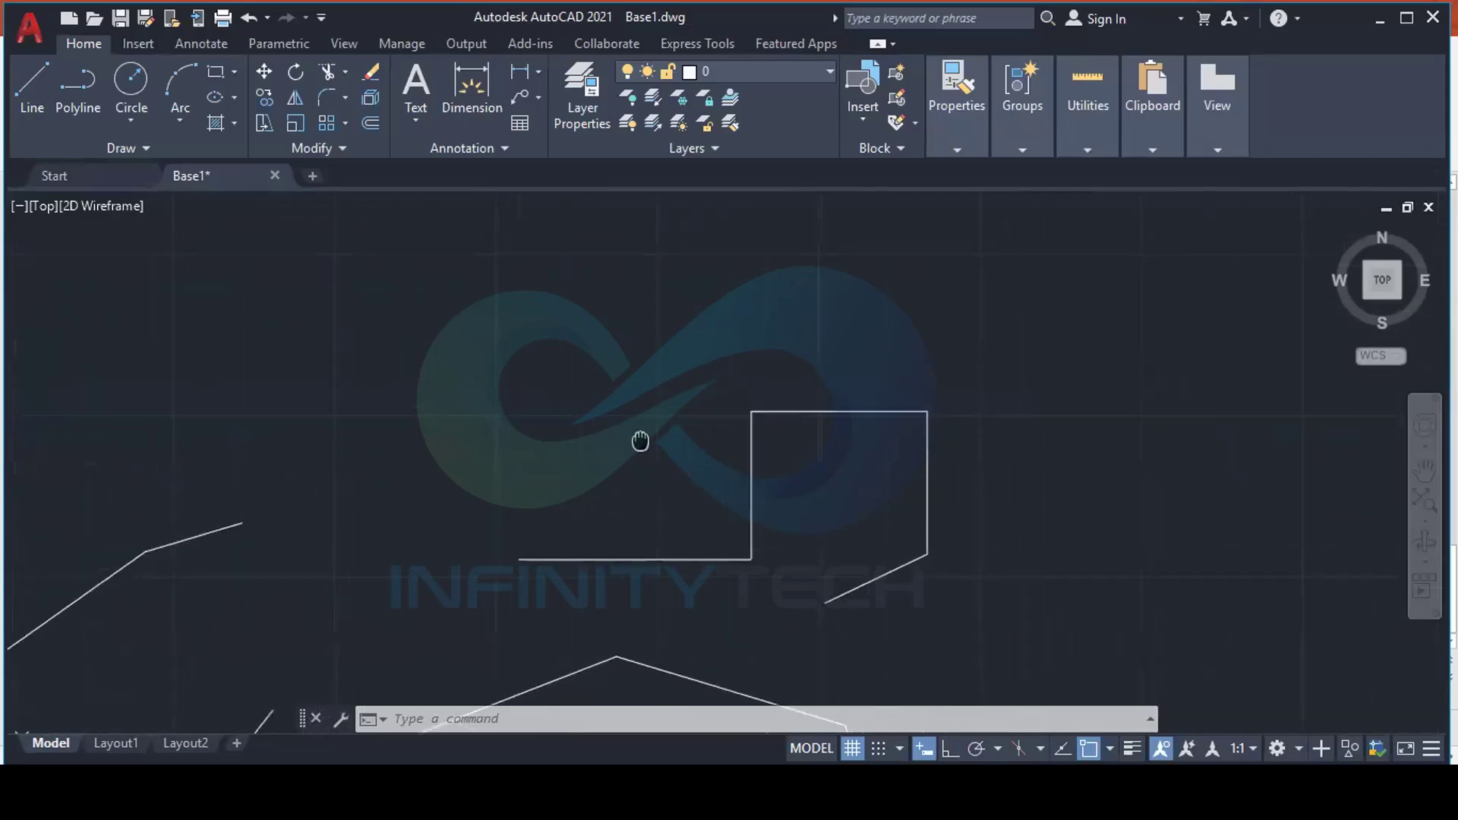
{"action": "type", "text": "l"}
{"action": "key", "text": "Return"}
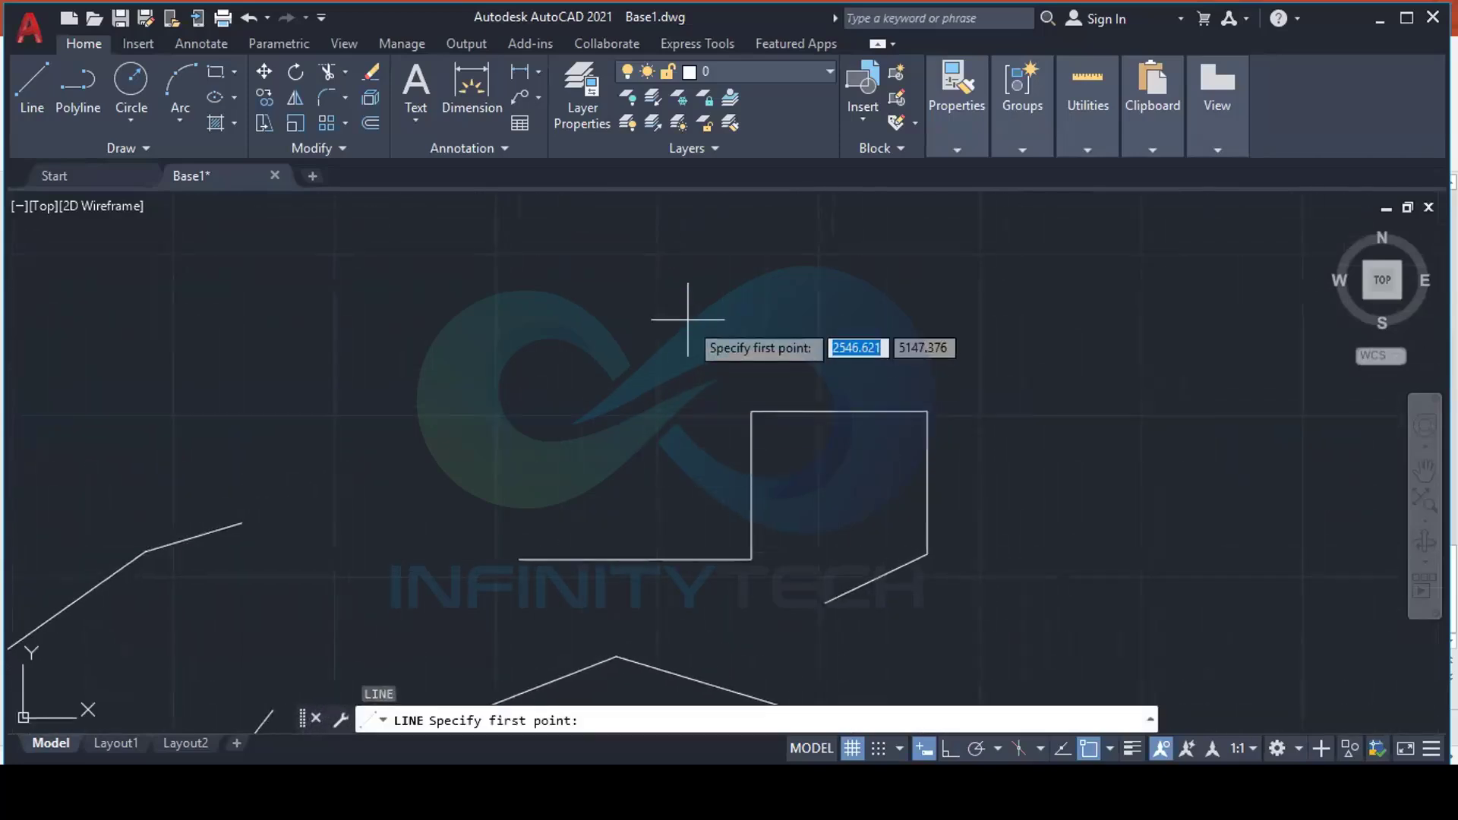
{"action": "left_click", "coordinate": [640, 337]}
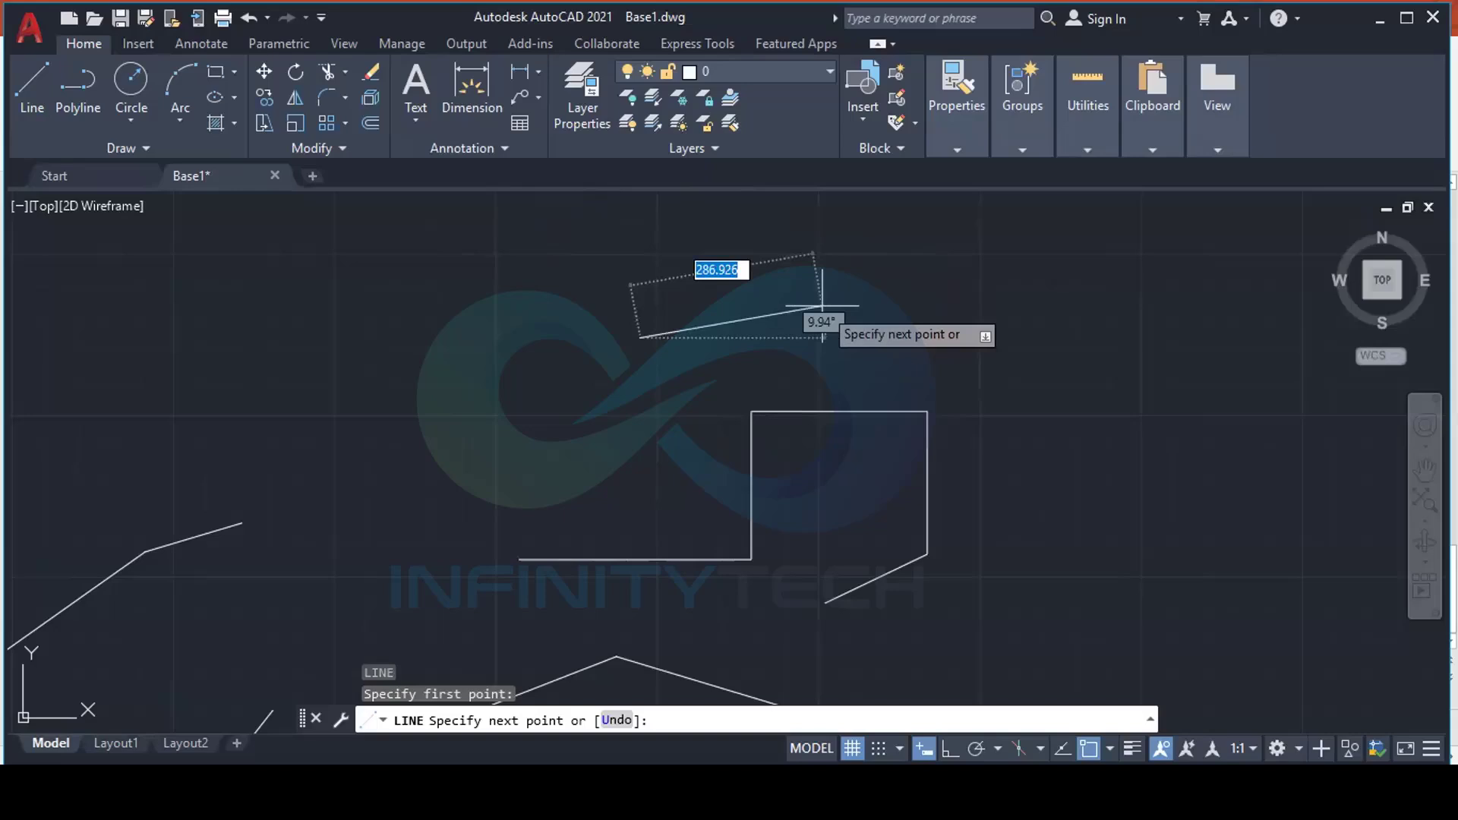
{"action": "key", "text": "F8"}
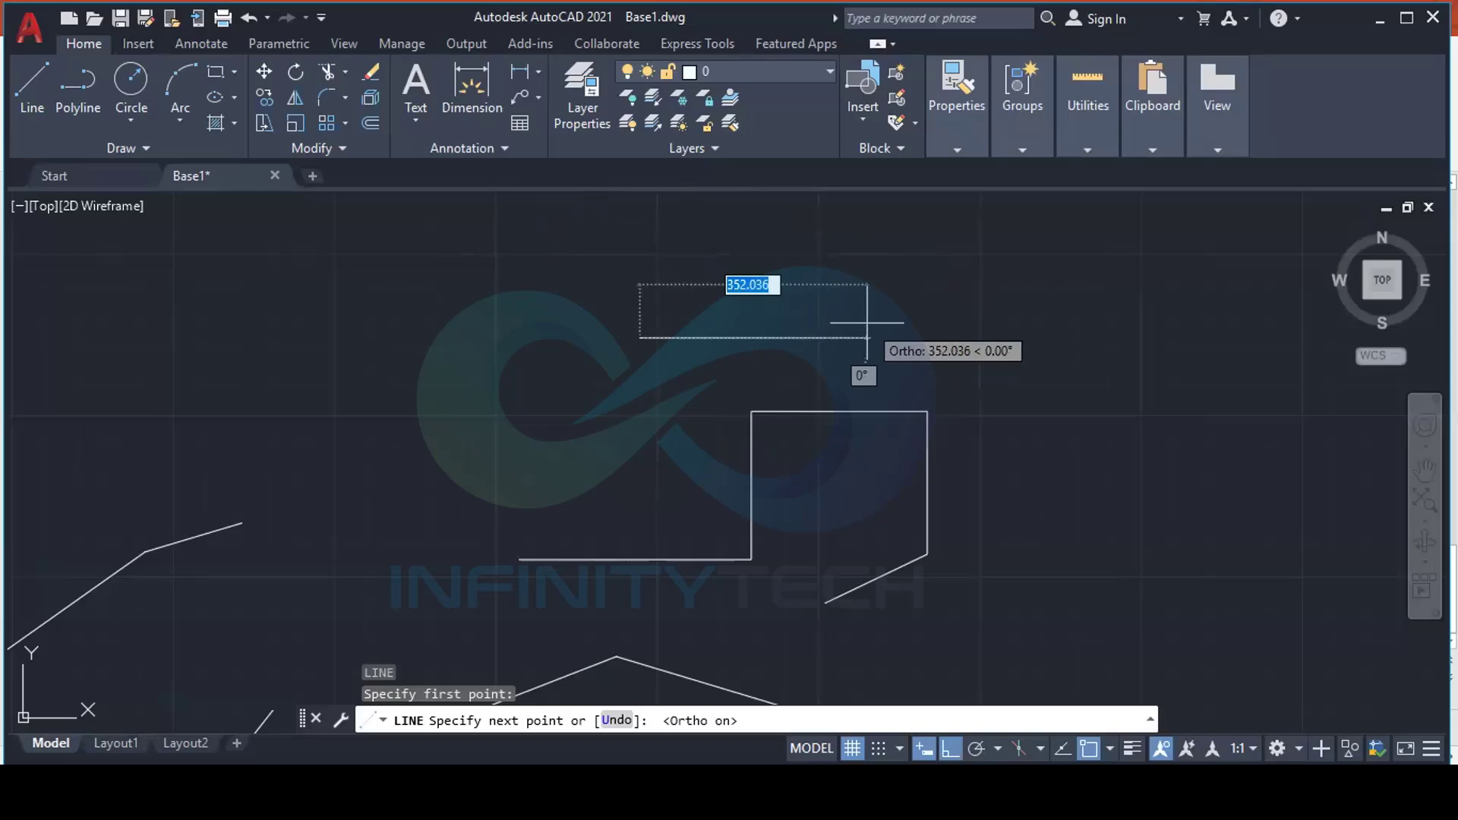
{"action": "key", "text": "F8"}
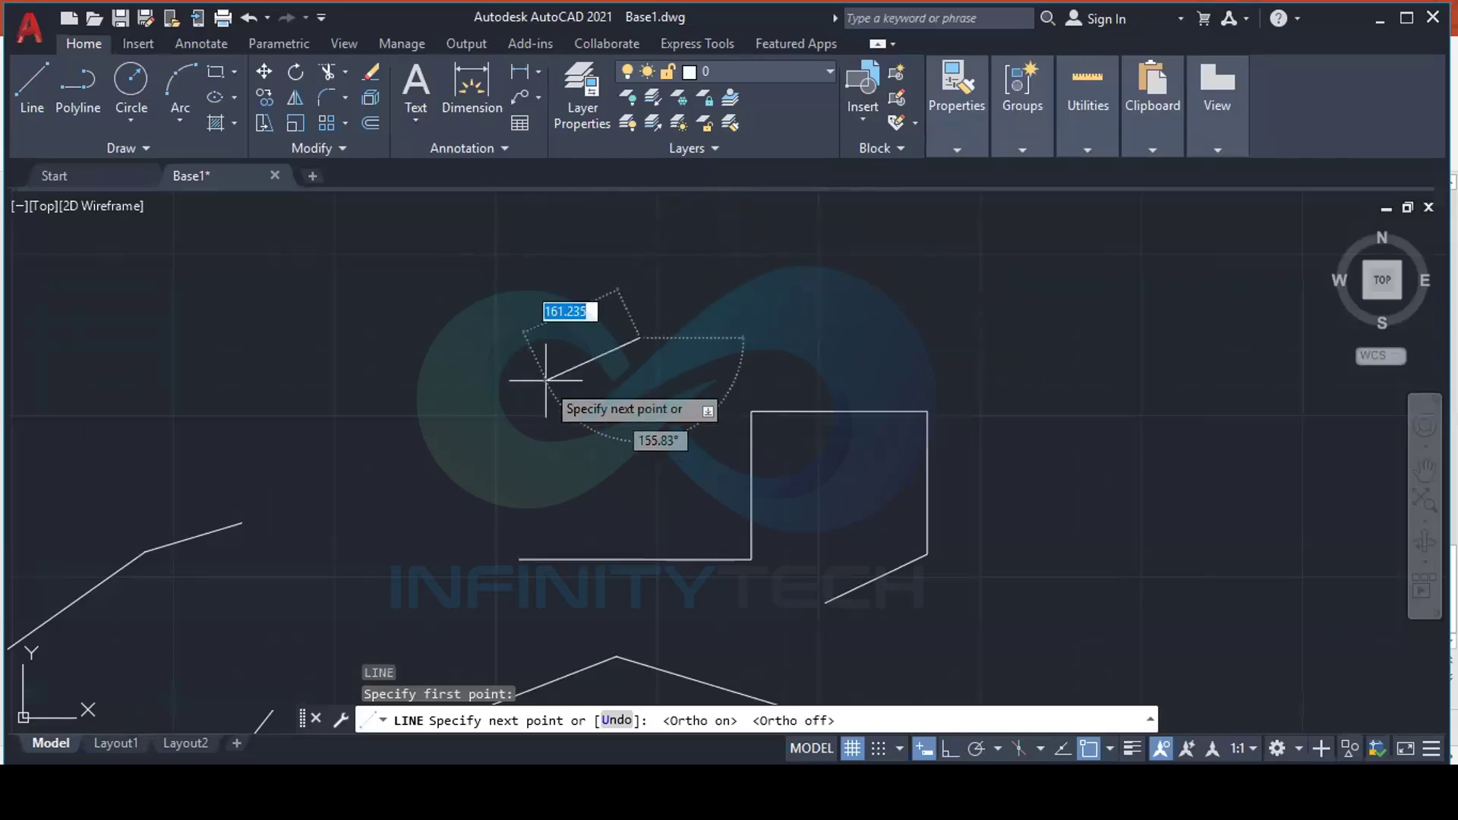
{"action": "left_click", "coordinate": [710, 237]}
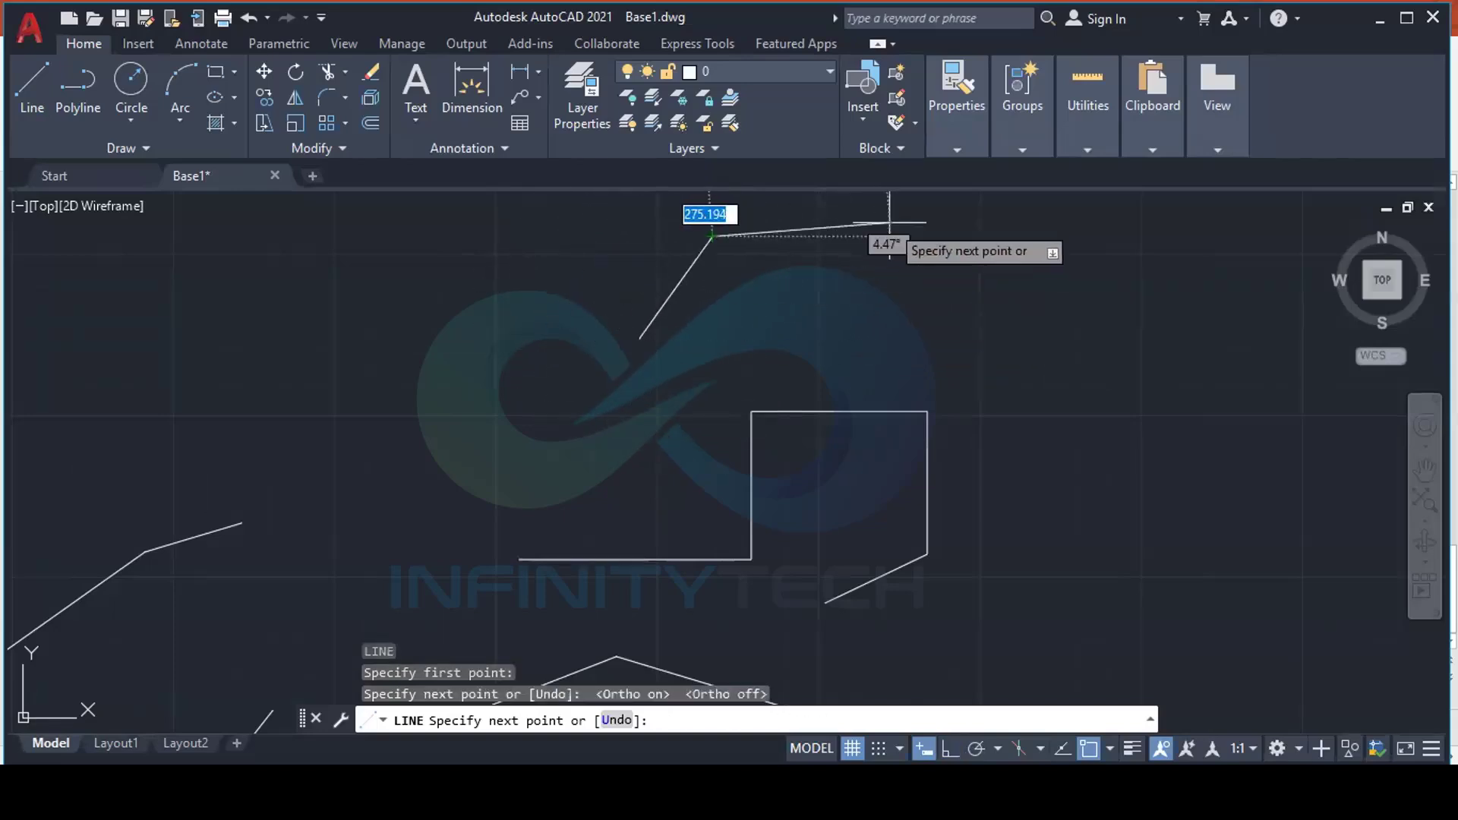
{"action": "left_click", "coordinate": [890, 219]}
With Ortho on, continue the upper line chain with a horizontal segment, a vertical one down, and a short horizontal one
{"action": "key", "text": "F8"}
{"action": "left_click", "coordinate": [1101, 228]}
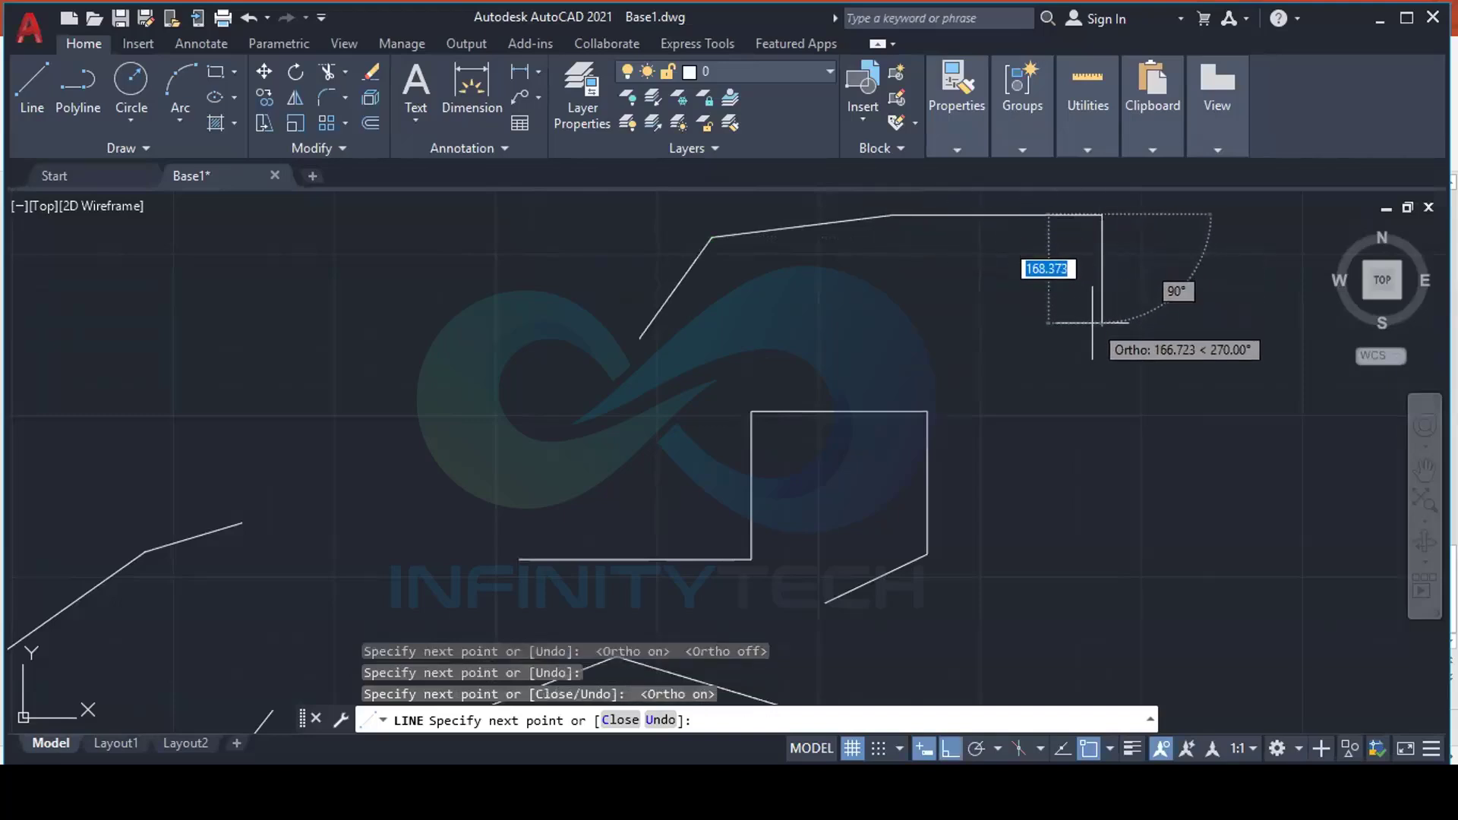
{"action": "left_click", "coordinate": [1101, 354]}
{"action": "left_click", "coordinate": [1179, 354]}
Turn Ortho off and add two slanted segments to the chain, one up and back, one rising forward
{"action": "key", "text": "F8"}
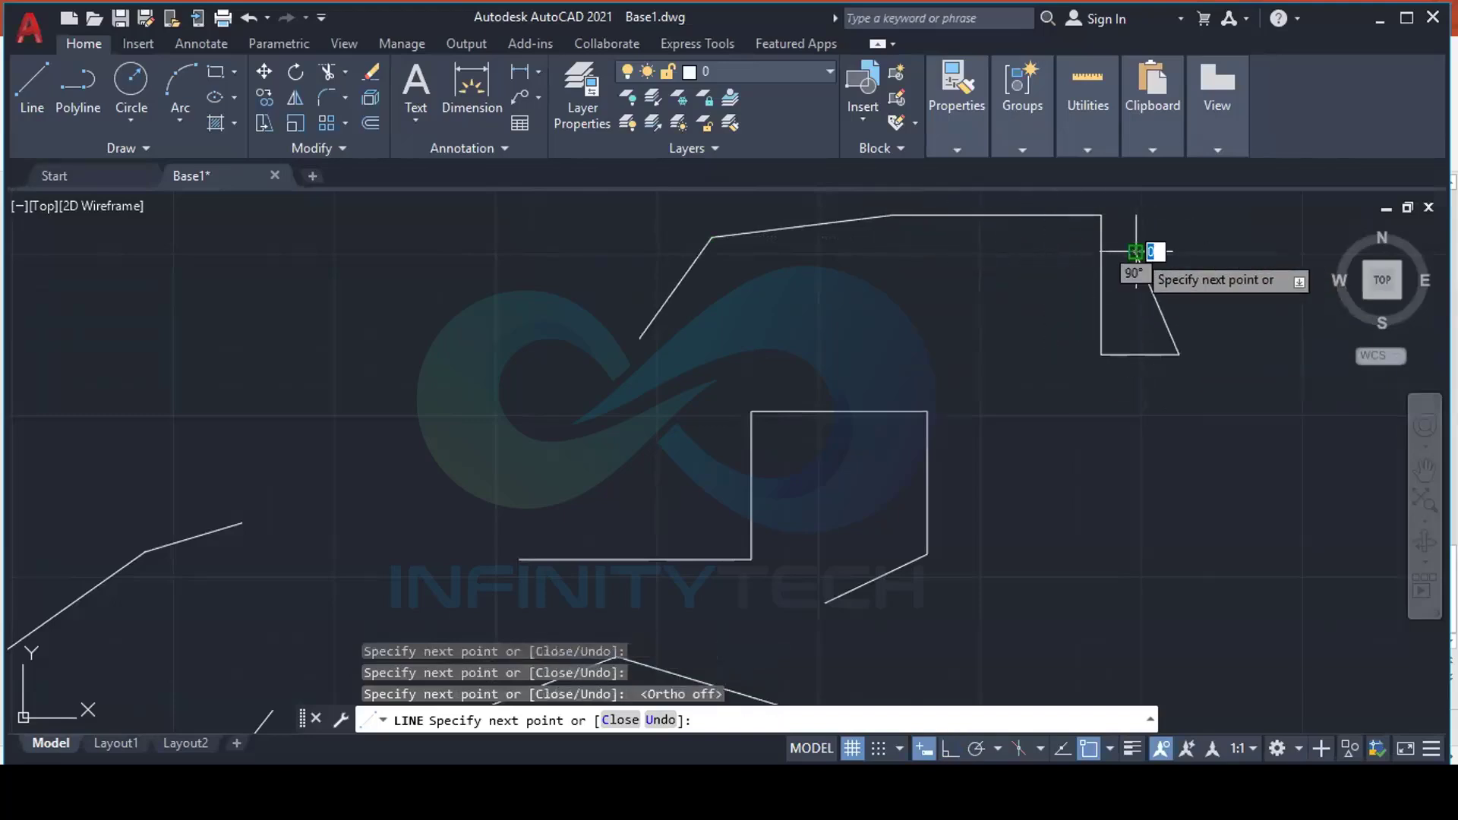
{"action": "left_click", "coordinate": [1136, 251]}
{"action": "left_click", "coordinate": [1207, 223]}
Turn Ortho on, finish the chain with a long vertical segment down and a short horizontal one, and turn Ortho off again
{"action": "key", "text": "F8"}
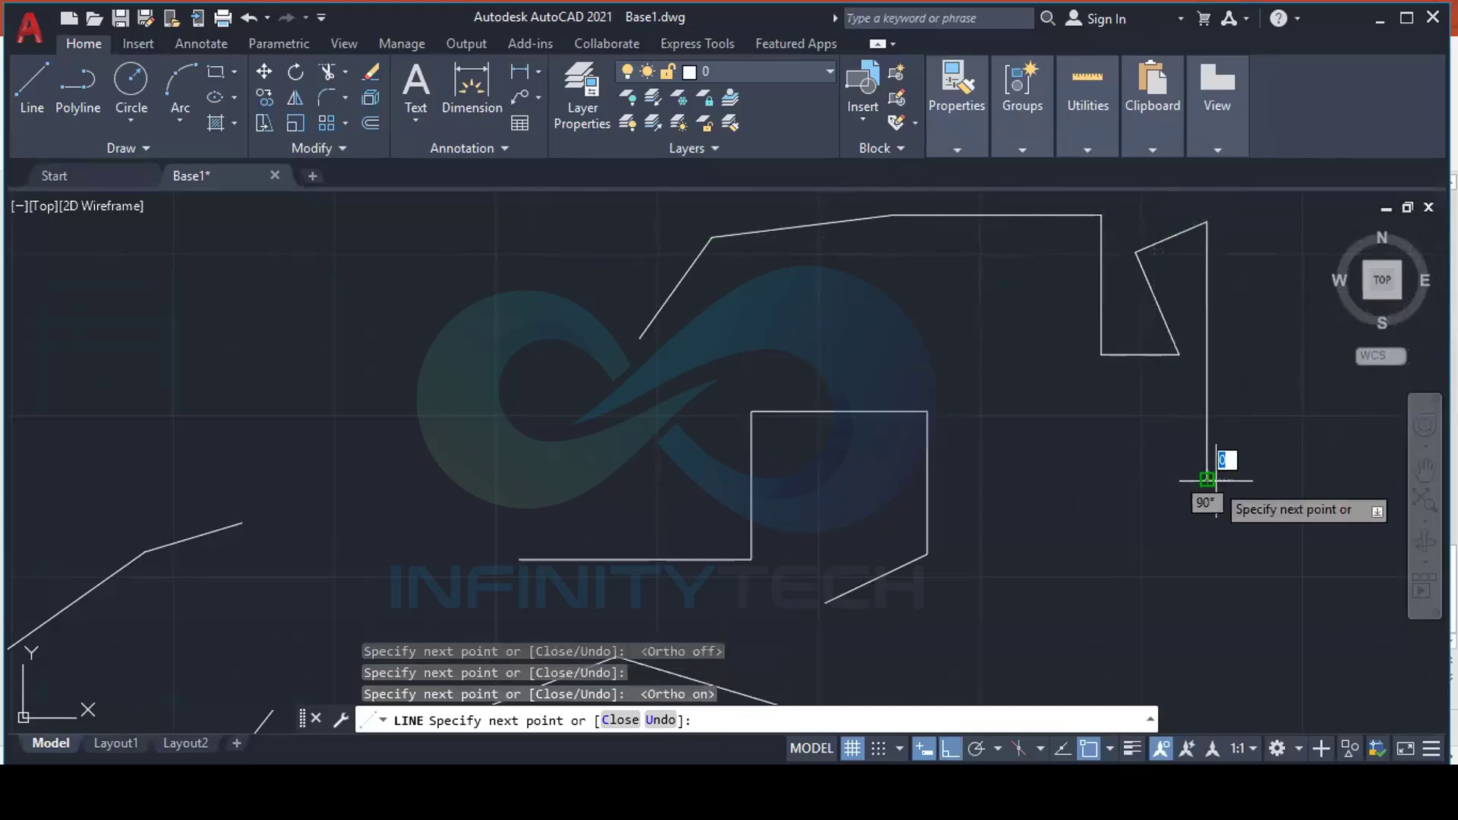
{"action": "left_click", "coordinate": [1206, 480]}
{"action": "left_click", "coordinate": [1273, 479]}
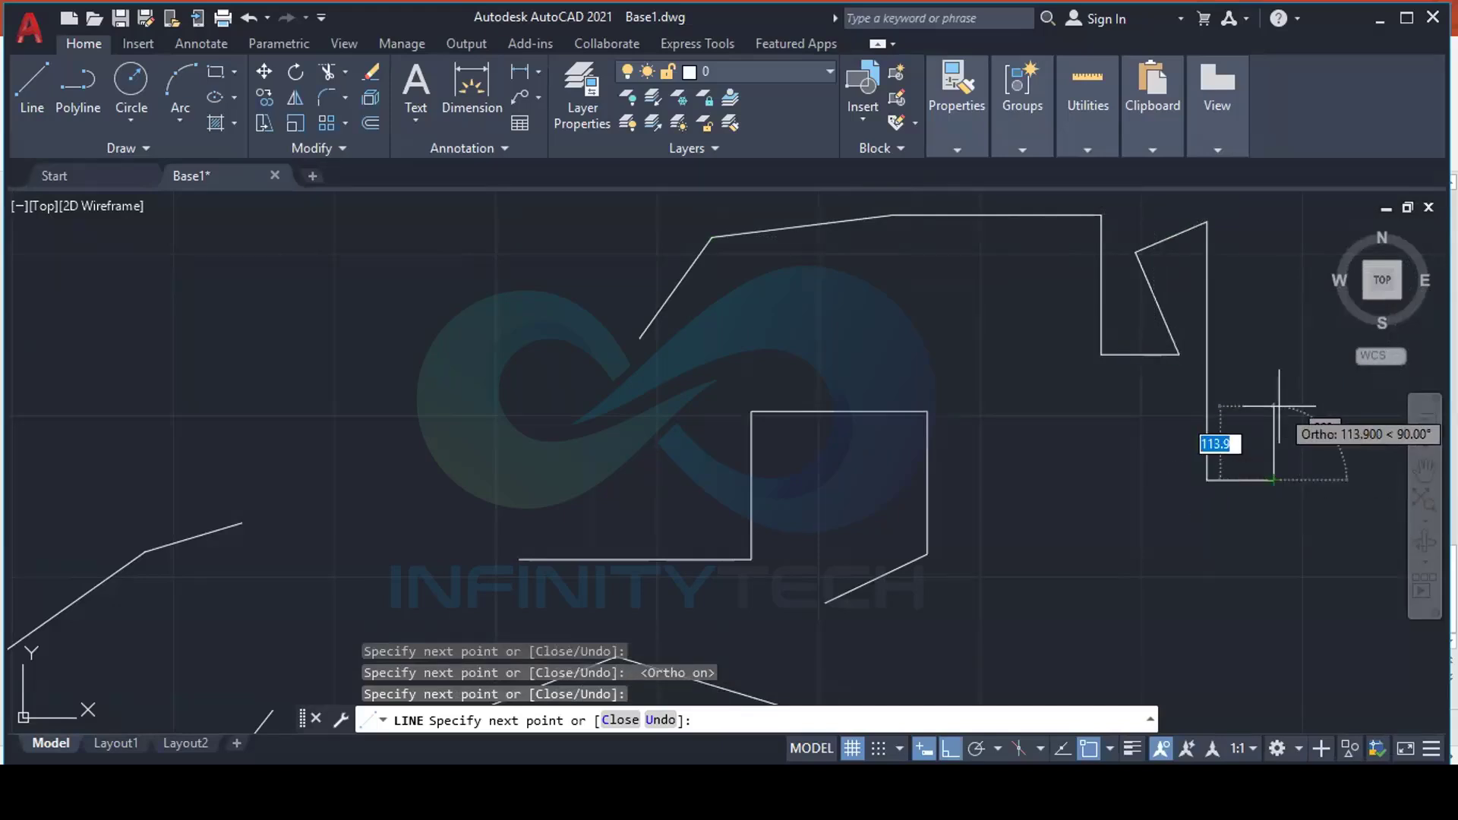
{"action": "key", "text": "Escape"}
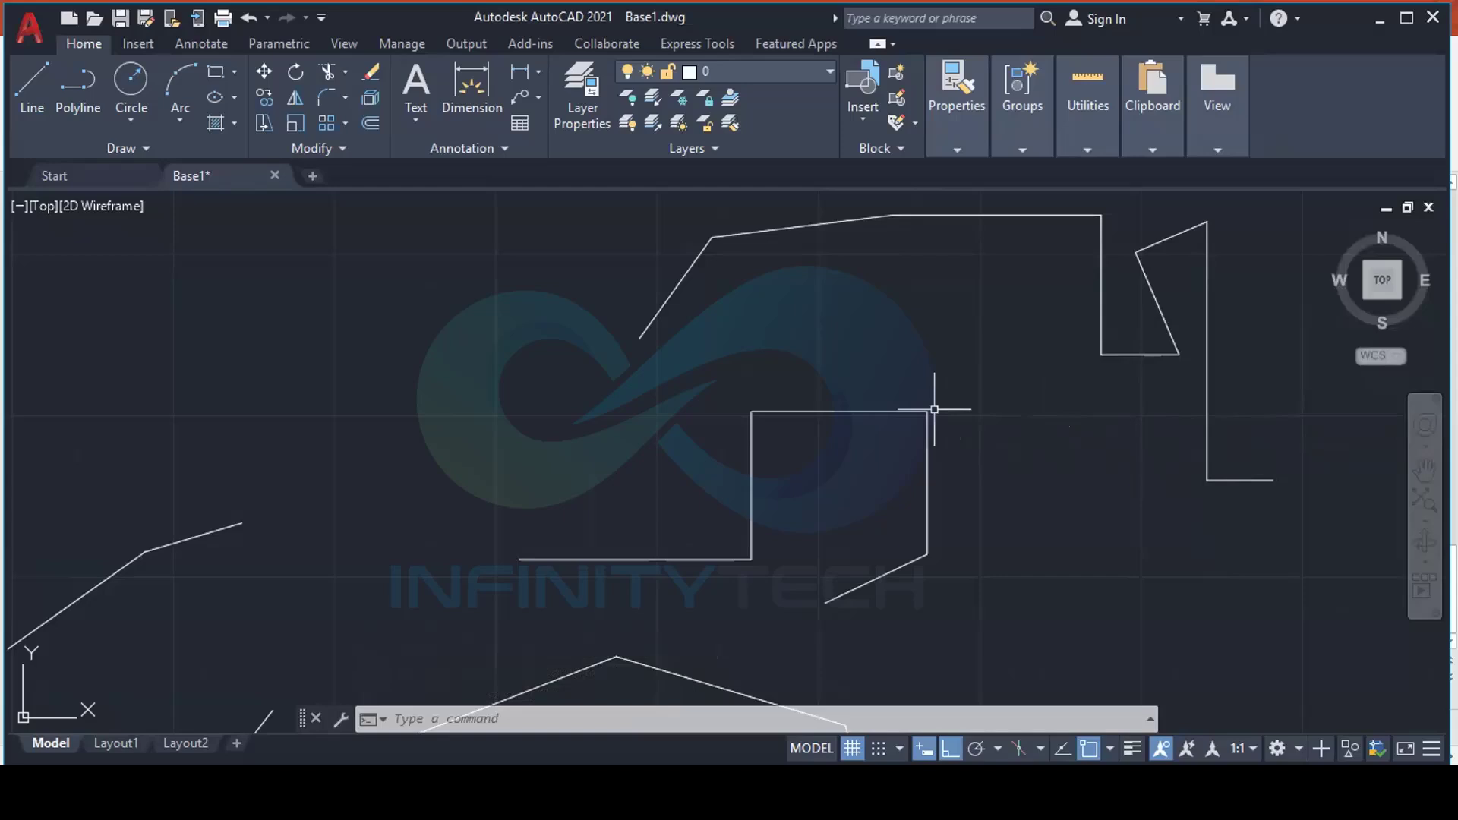
{"action": "left_click", "coordinate": [952, 749]}
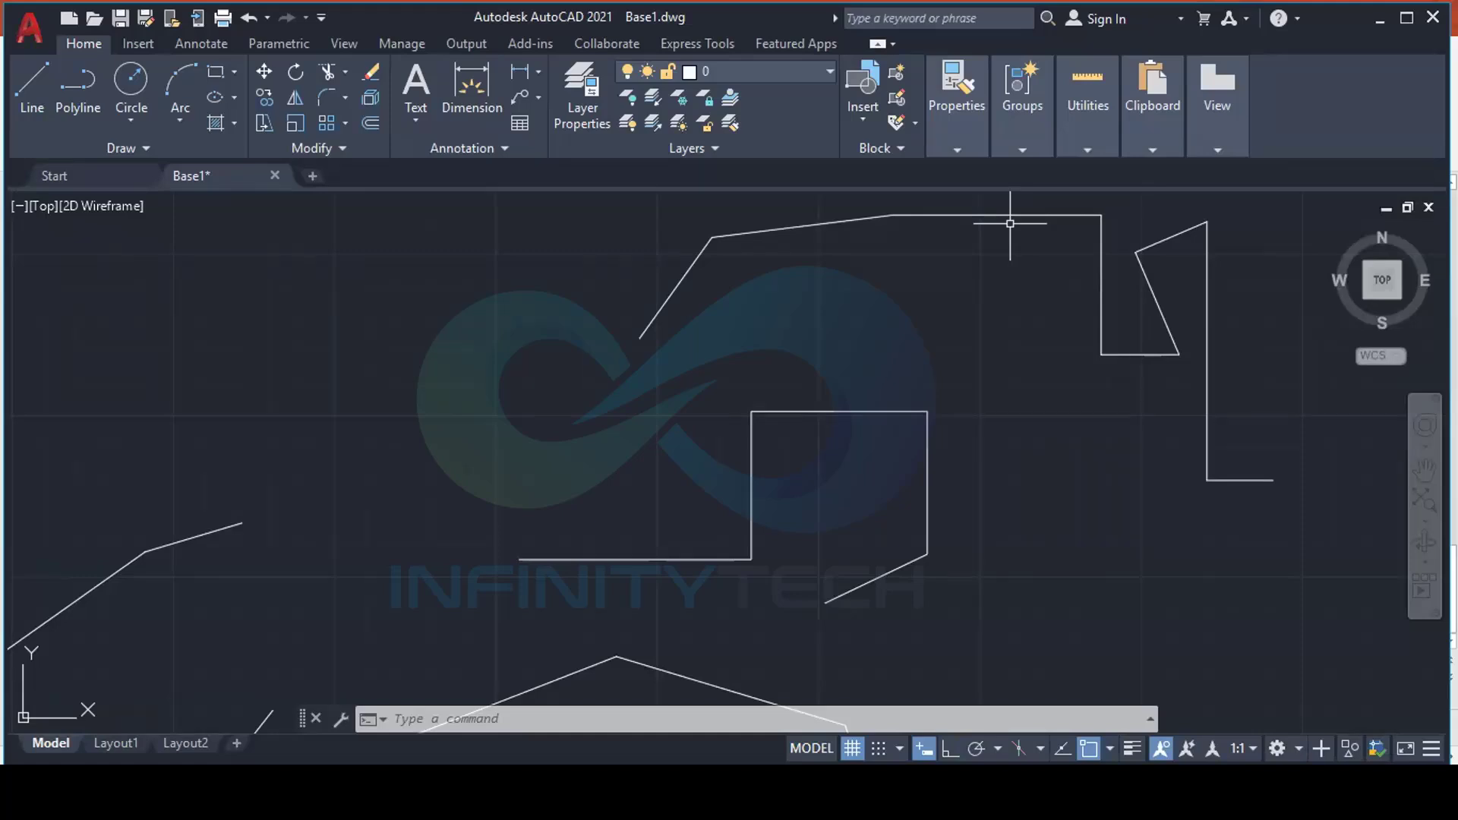
{"action": "key", "text": "alt+Tab"}
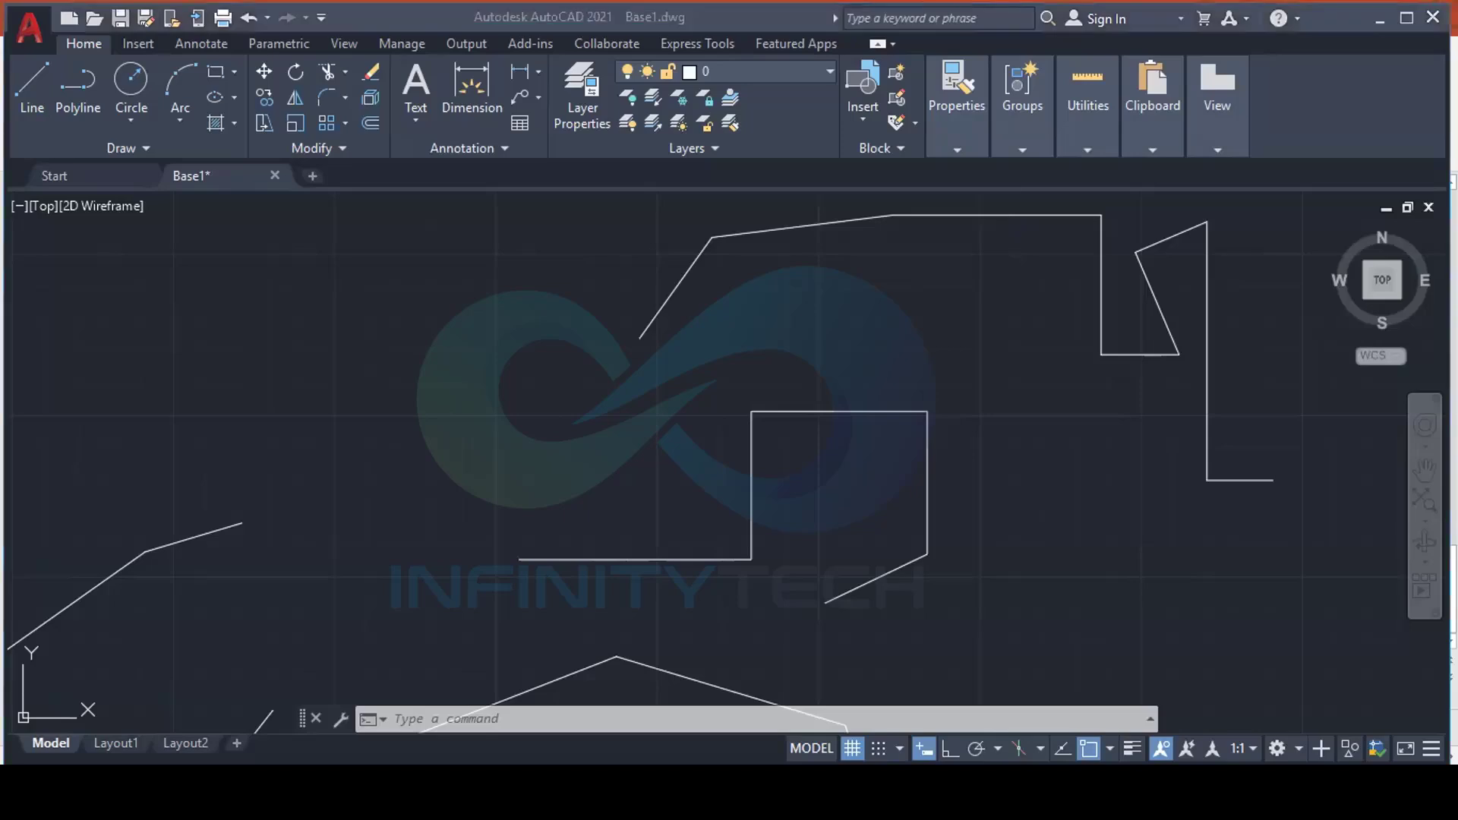
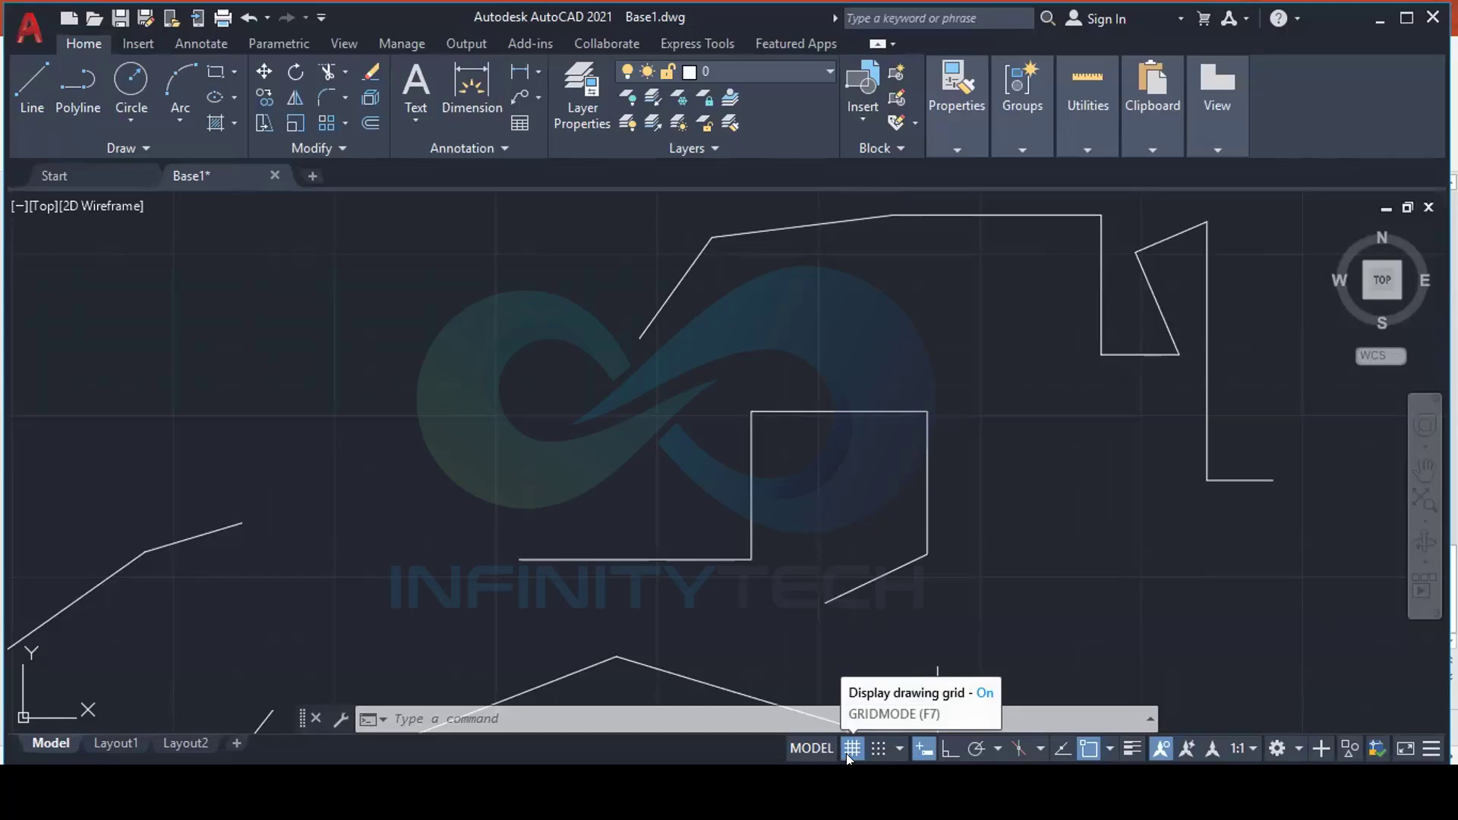
Turn the drawing grid off to view the lines without it, and turn it back on
{"action": "left_click", "coordinate": [853, 748]}
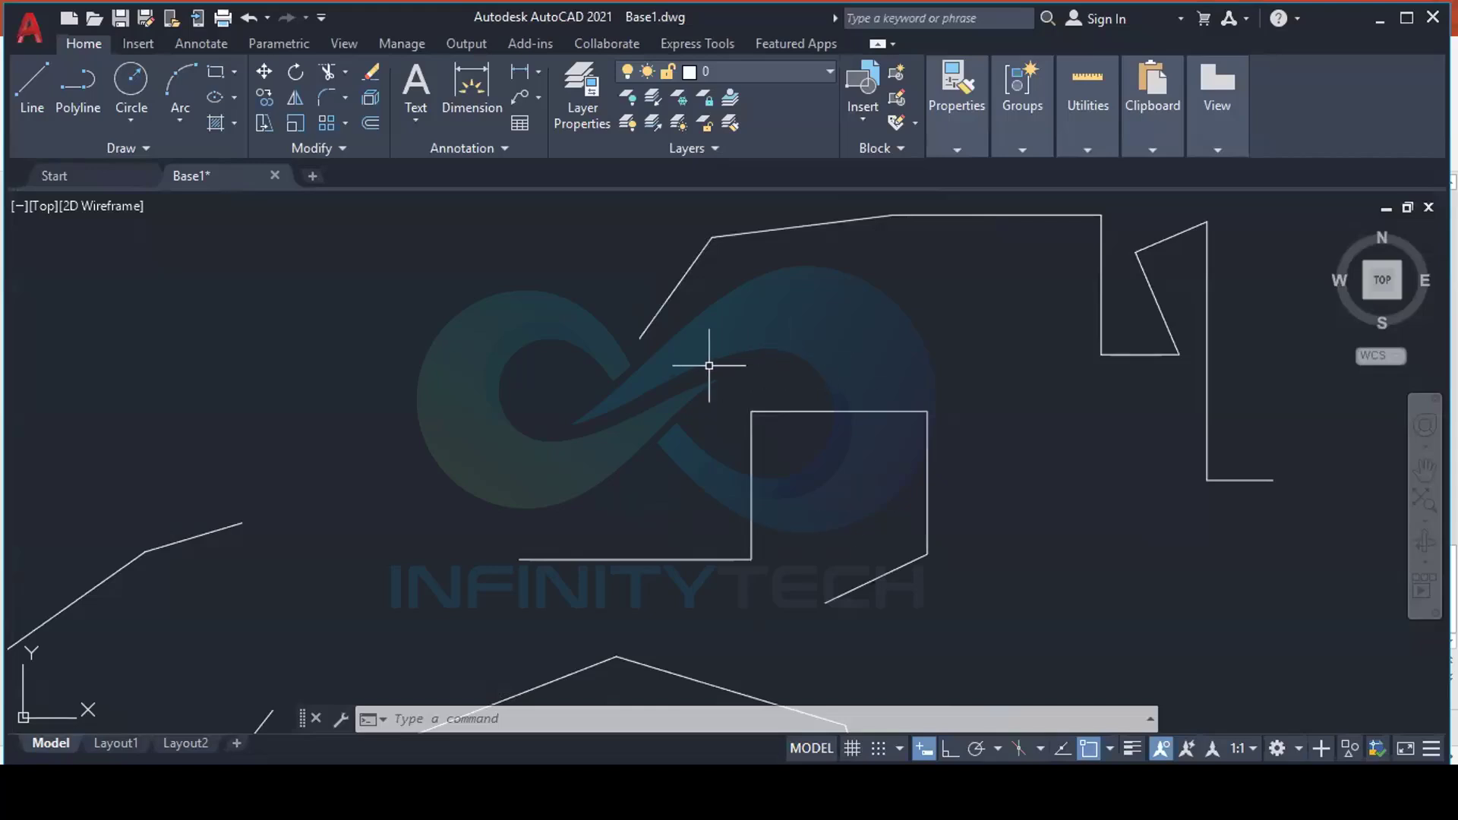
{"action": "scroll", "coordinate": [755, 411], "scroll_direction": "down", "scroll_amount": 6}
{"action": "scroll", "coordinate": [755, 412], "scroll_direction": "down", "scroll_amount": 5}
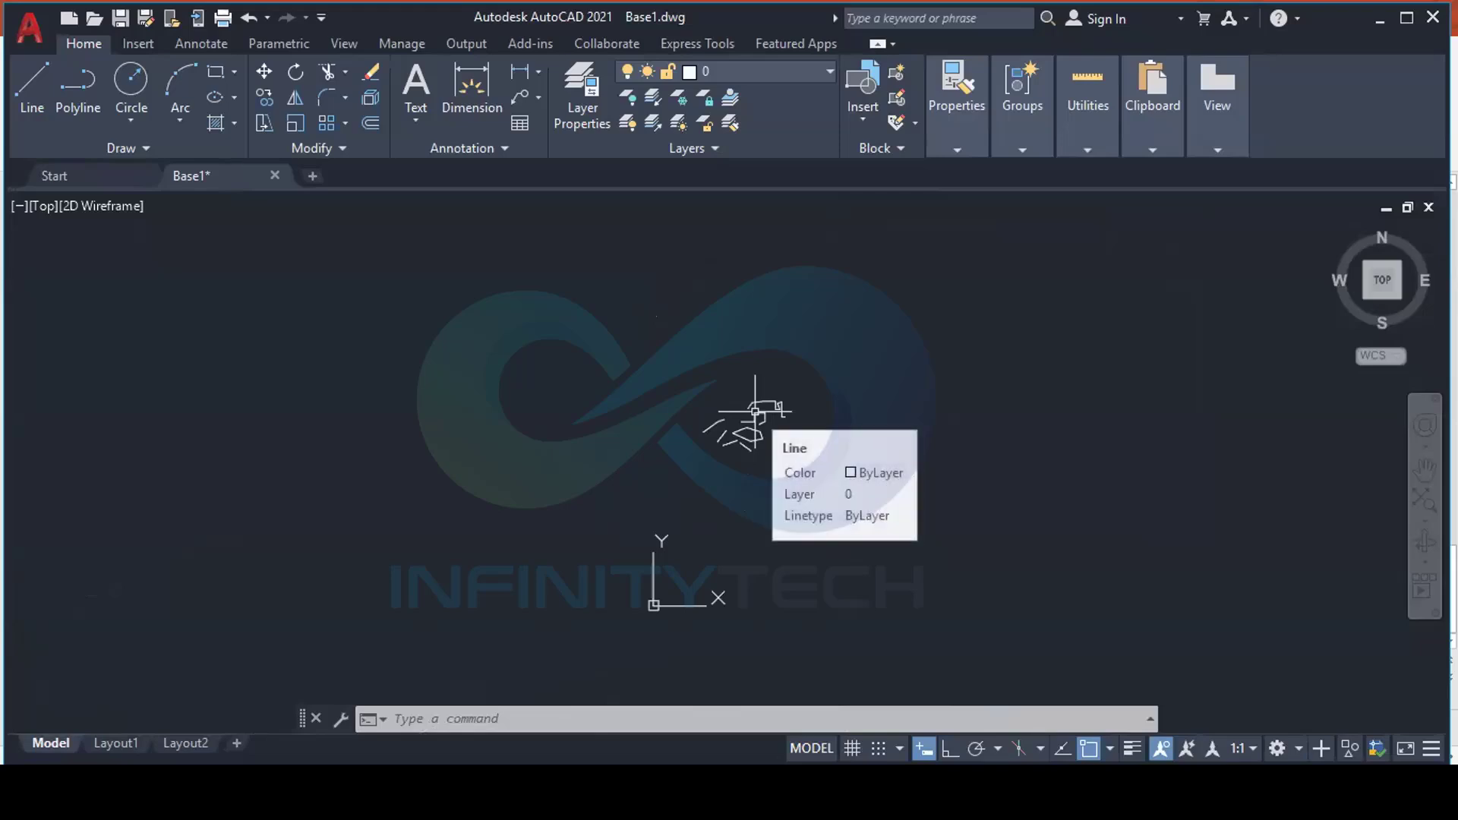
{"action": "scroll", "coordinate": [755, 414], "scroll_direction": "up", "scroll_amount": 5}
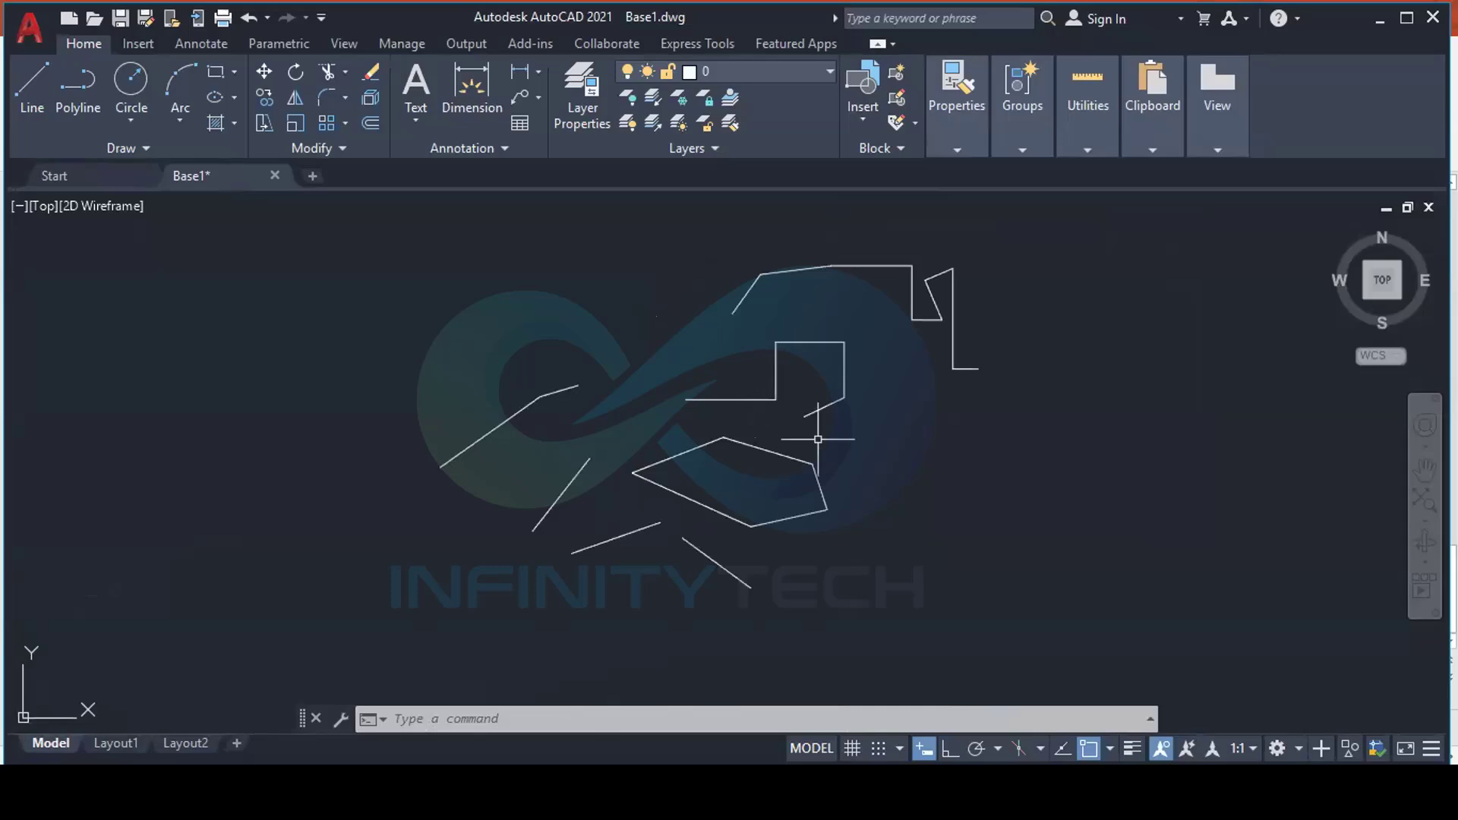
{"action": "left_click", "coordinate": [850, 749]}
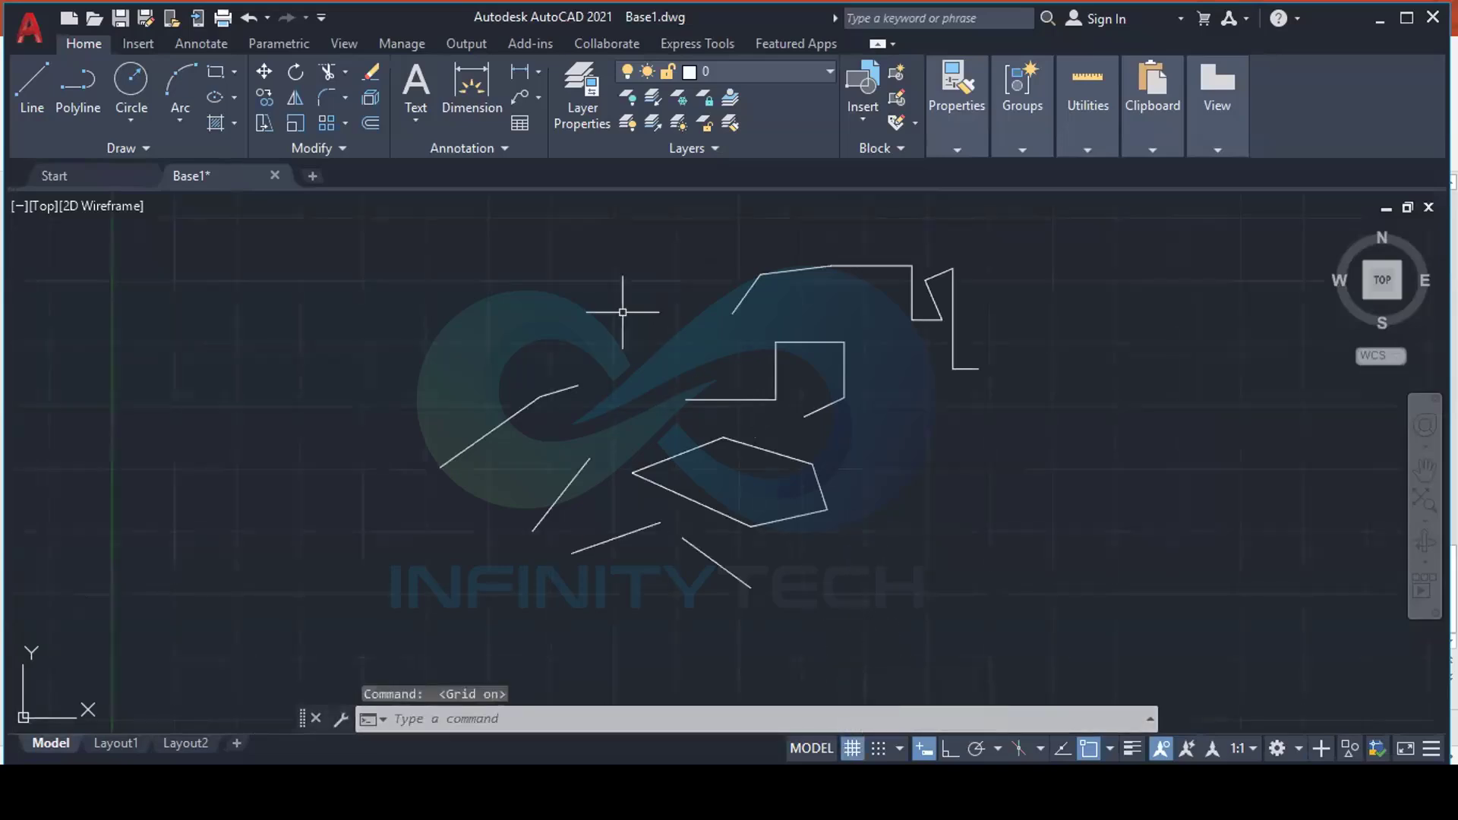
{"action": "scroll", "coordinate": [653, 517], "scroll_direction": "up", "scroll_amount": 4}
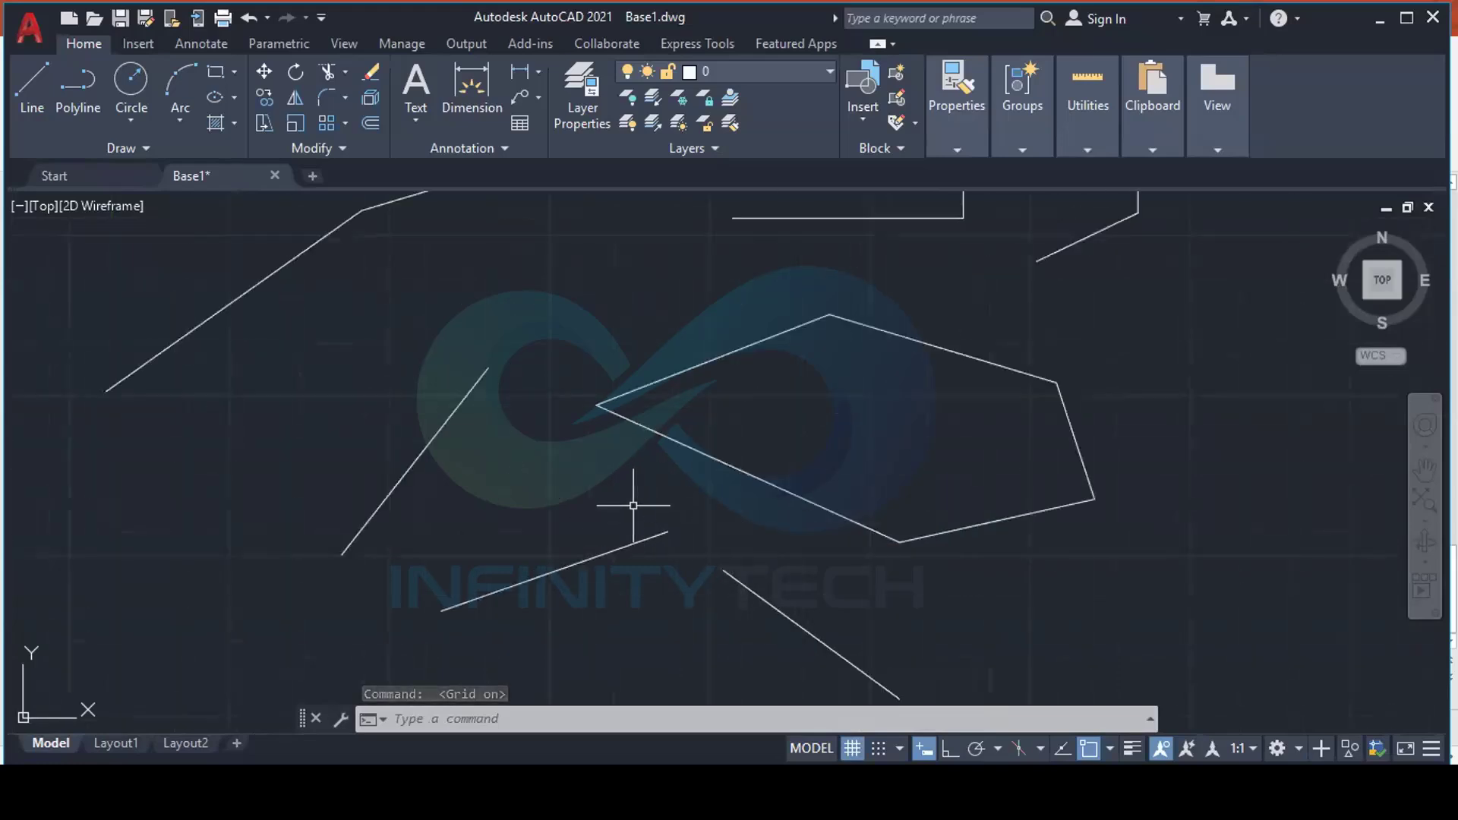
{"action": "scroll", "coordinate": [633, 505], "scroll_direction": "down", "scroll_amount": 2}
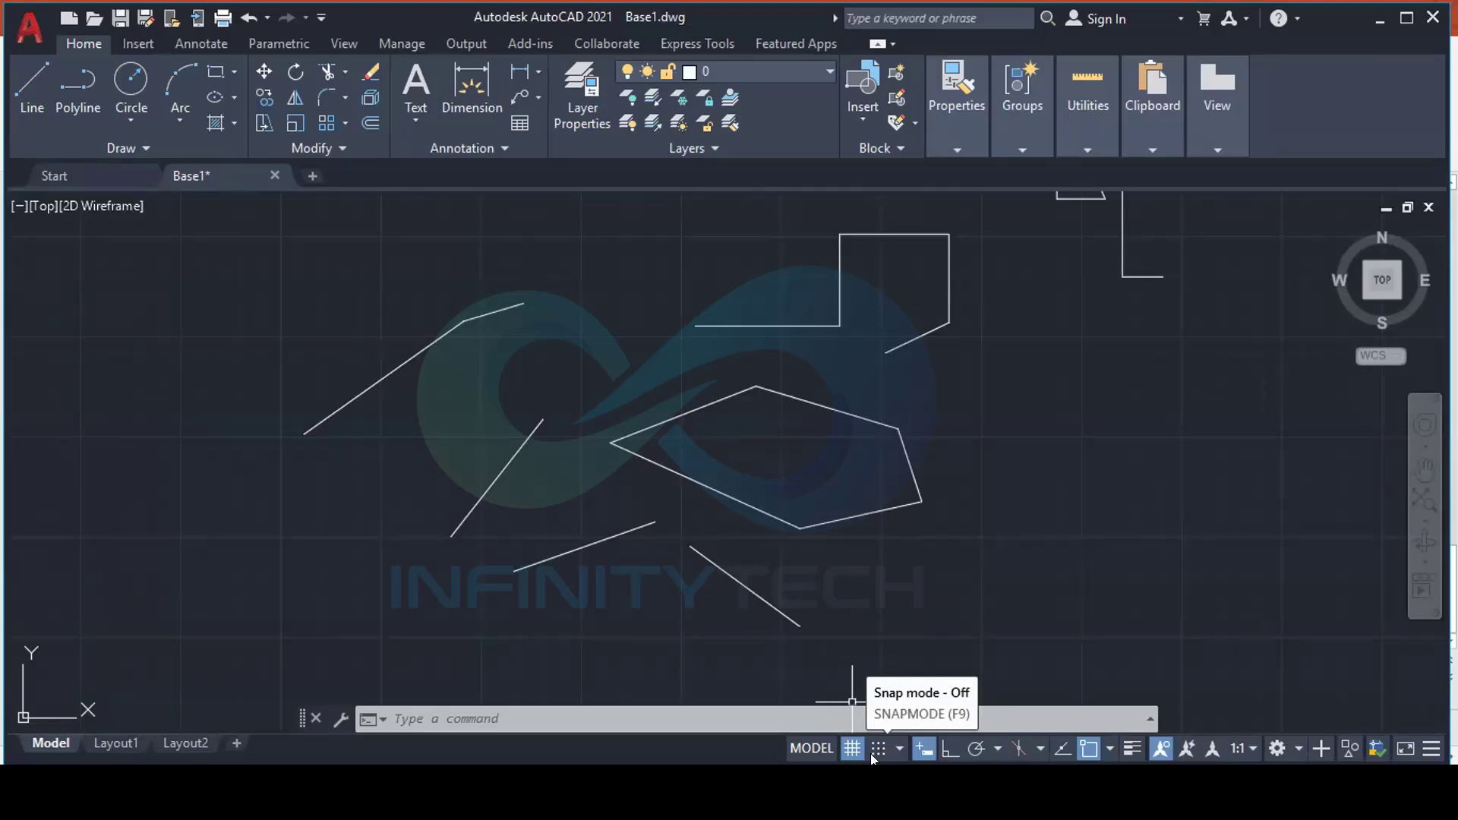
Turn Snap mode on and start a line chain beside the five-sided shape with three 10-unit segments: right, down, right
{"action": "scroll", "coordinate": [820, 521], "scroll_direction": "up", "scroll_amount": 5}
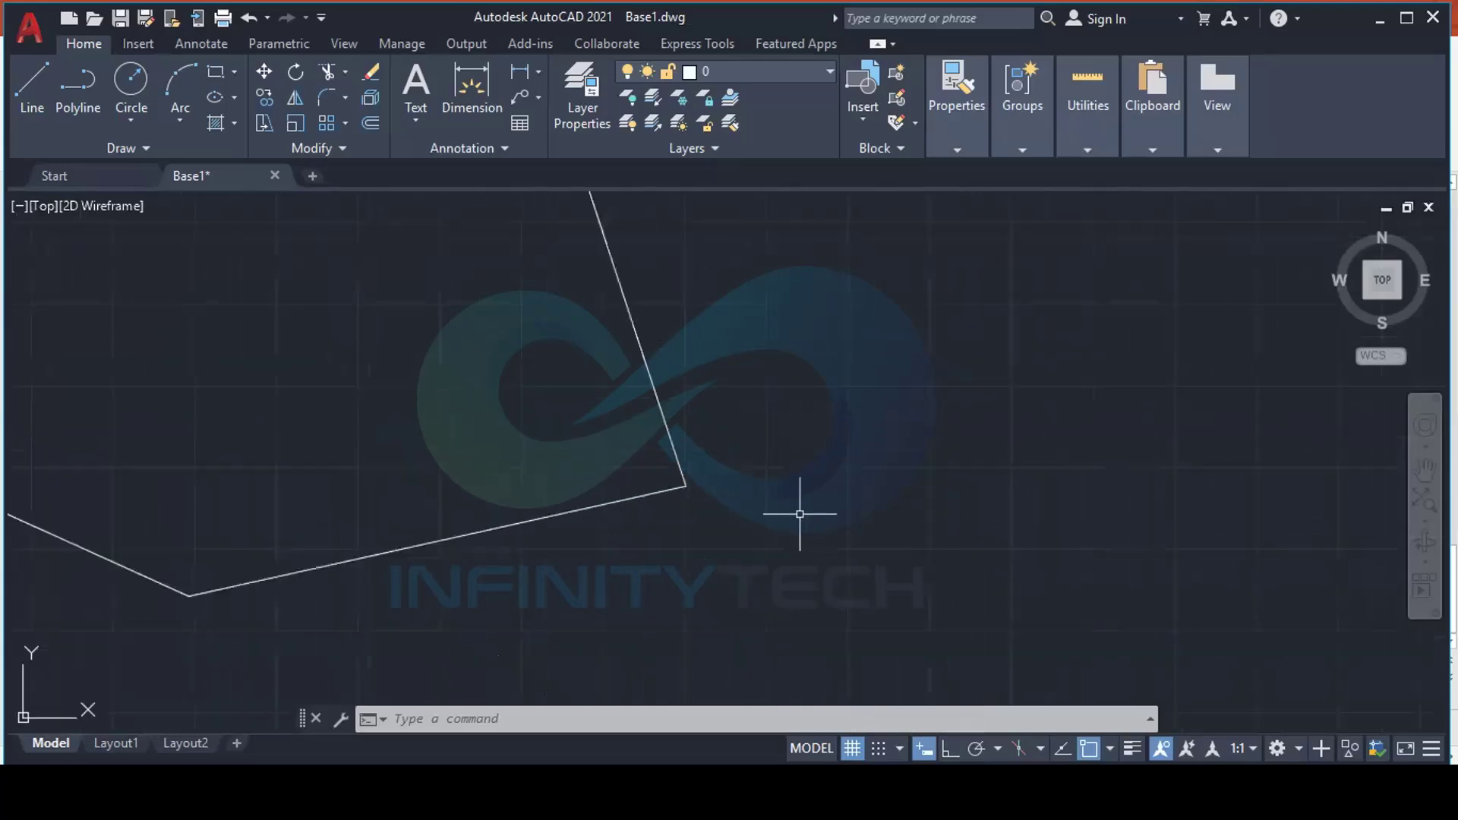
{"action": "middle_click_drag", "start_coordinate": [800, 515], "coordinate": [694, 511]}
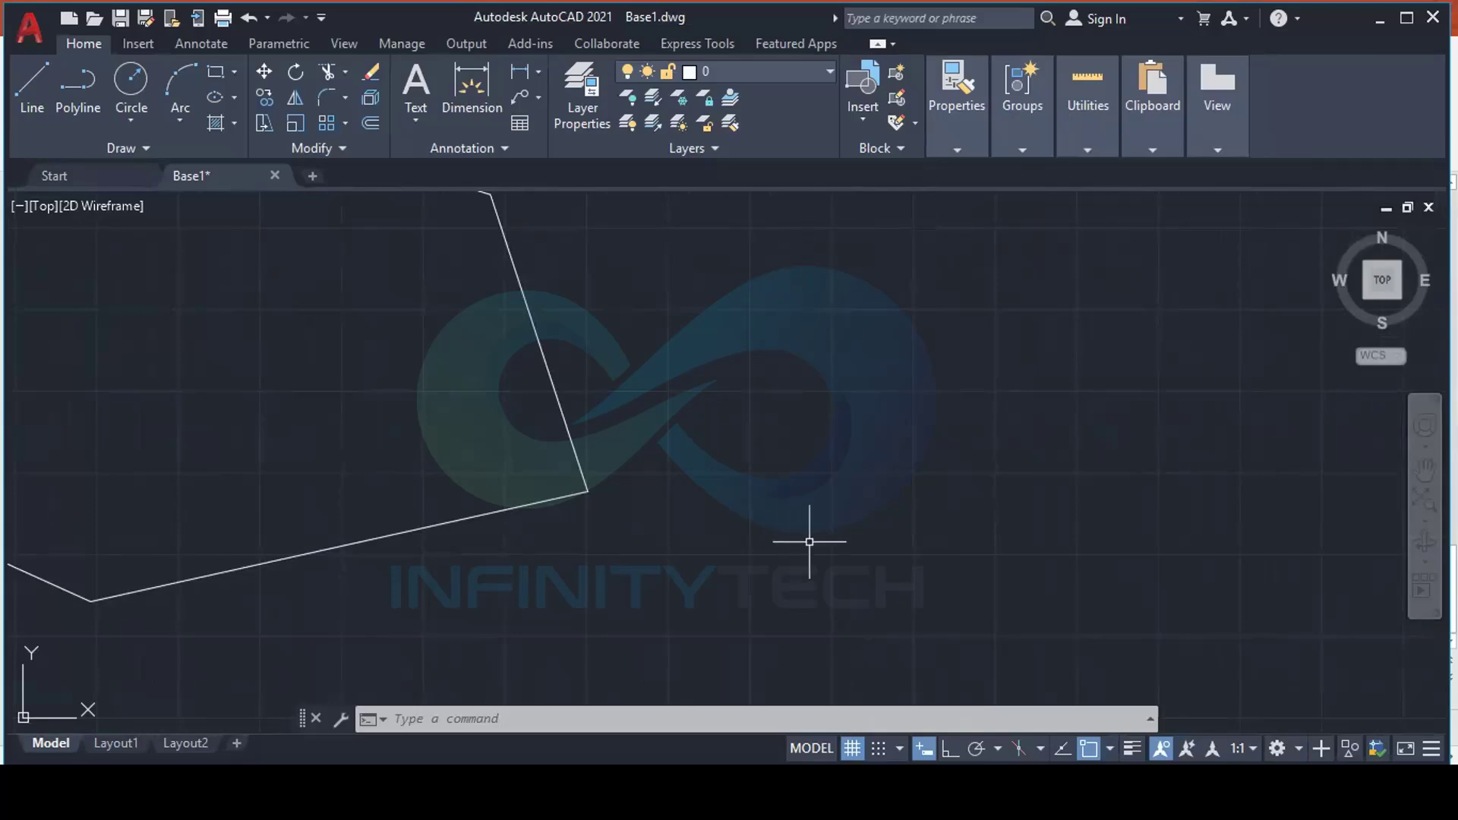
{"action": "left_click", "coordinate": [877, 748]}
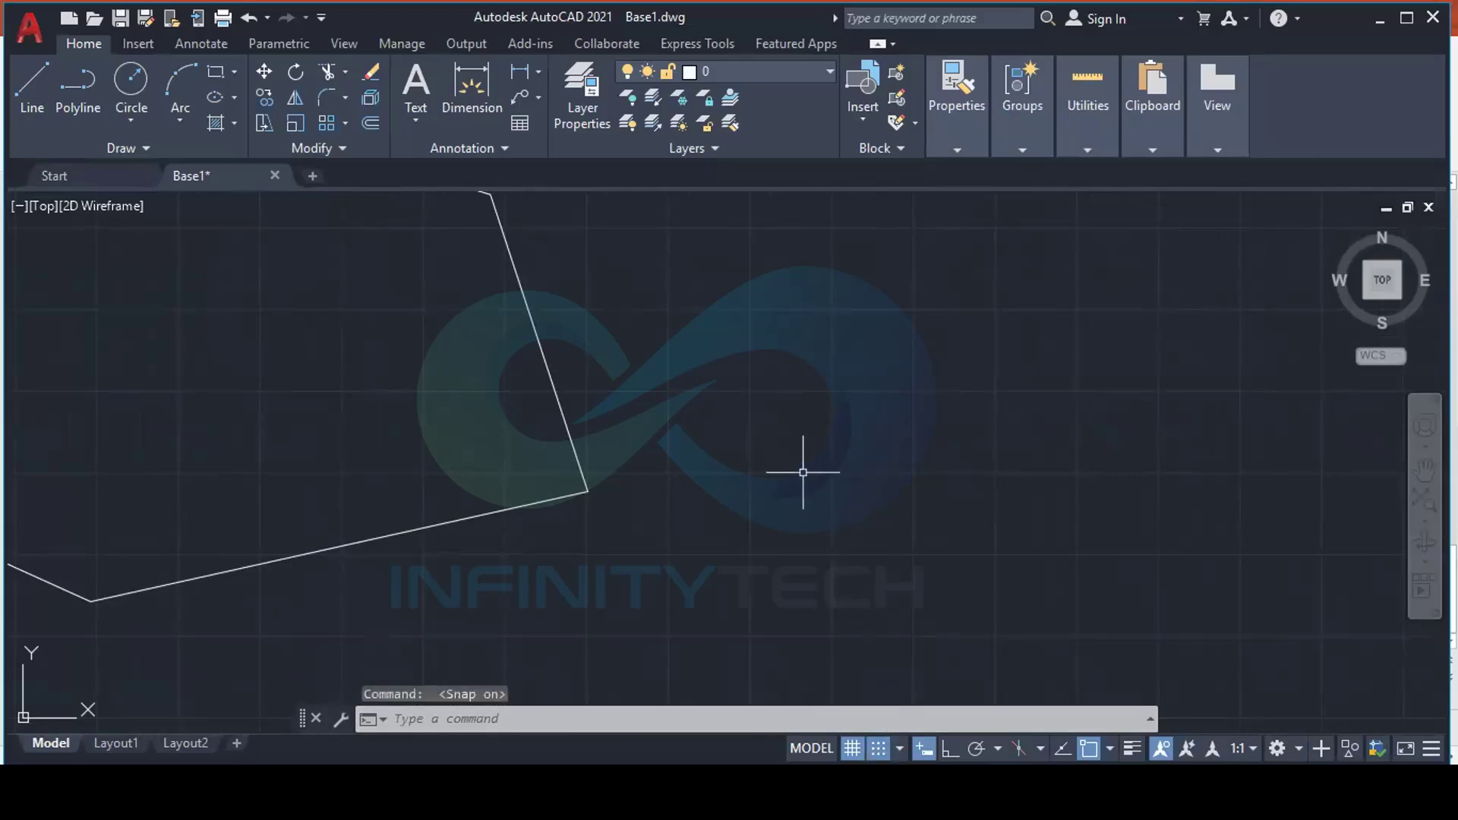
{"action": "type", "text": "l"}
{"action": "key", "text": "Return"}
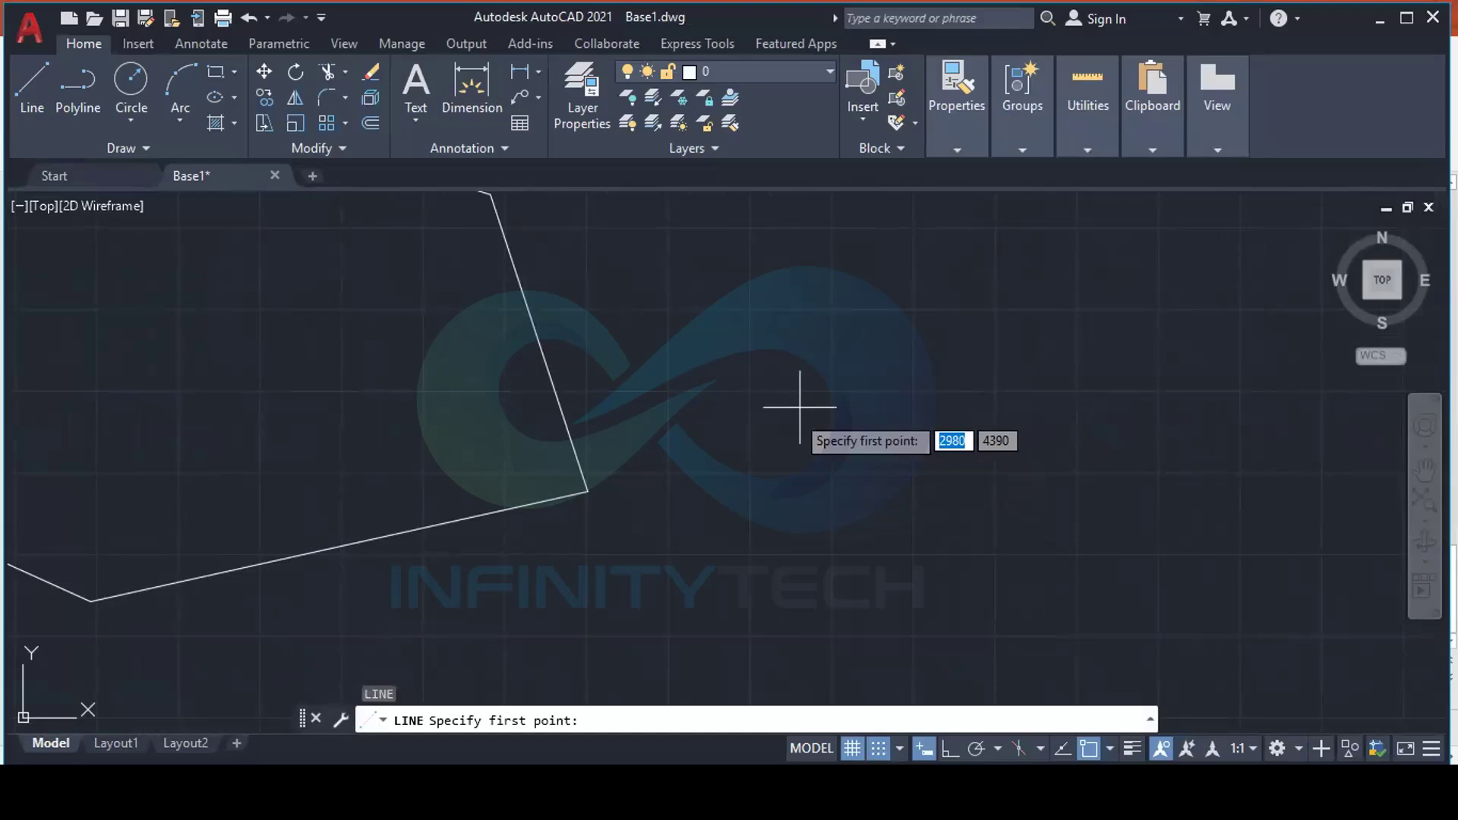
{"action": "scroll", "coordinate": [800, 406], "scroll_direction": "up", "scroll_amount": 4}
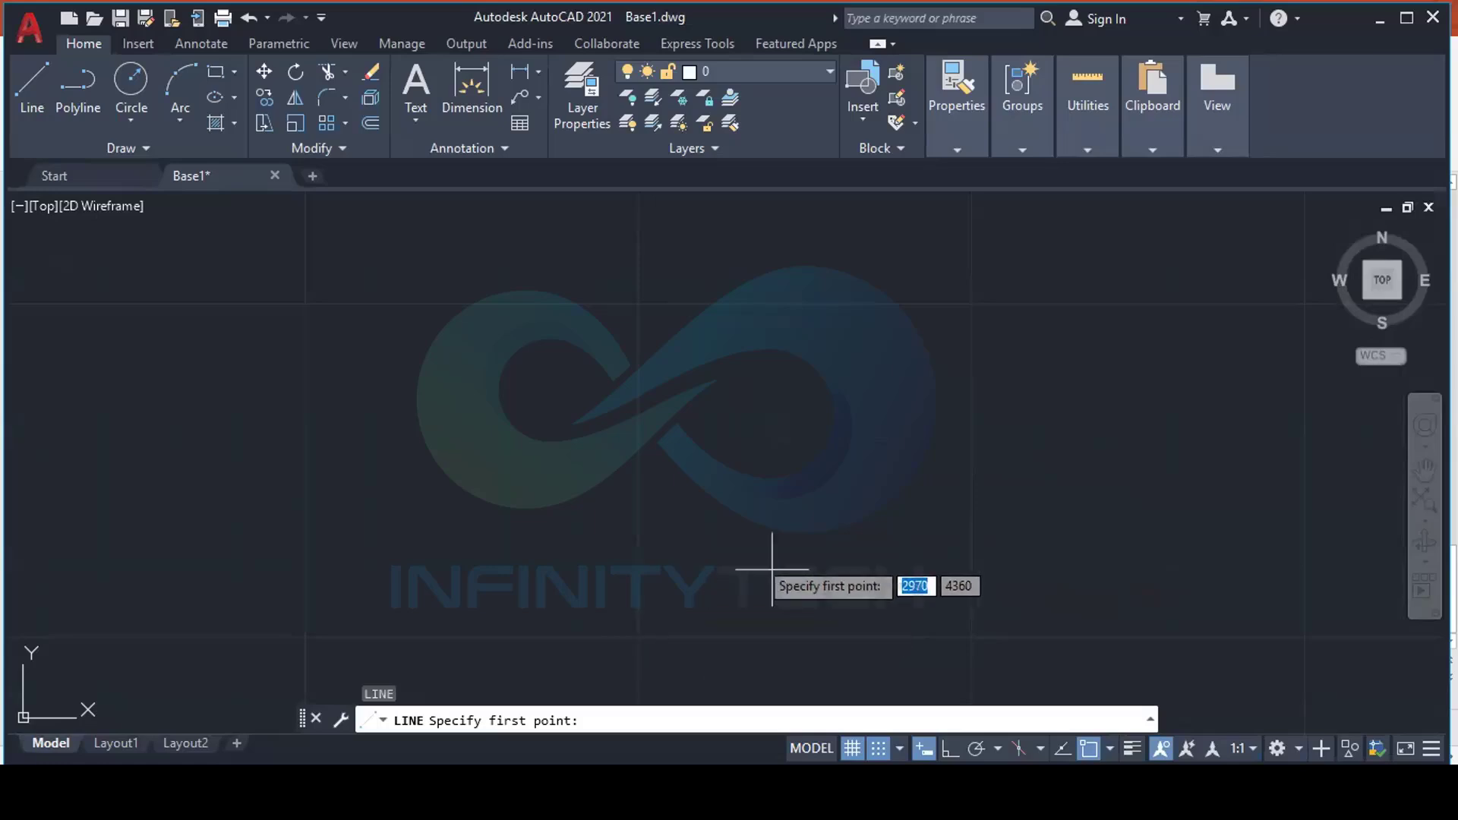
{"action": "left_click", "coordinate": [771, 369]}
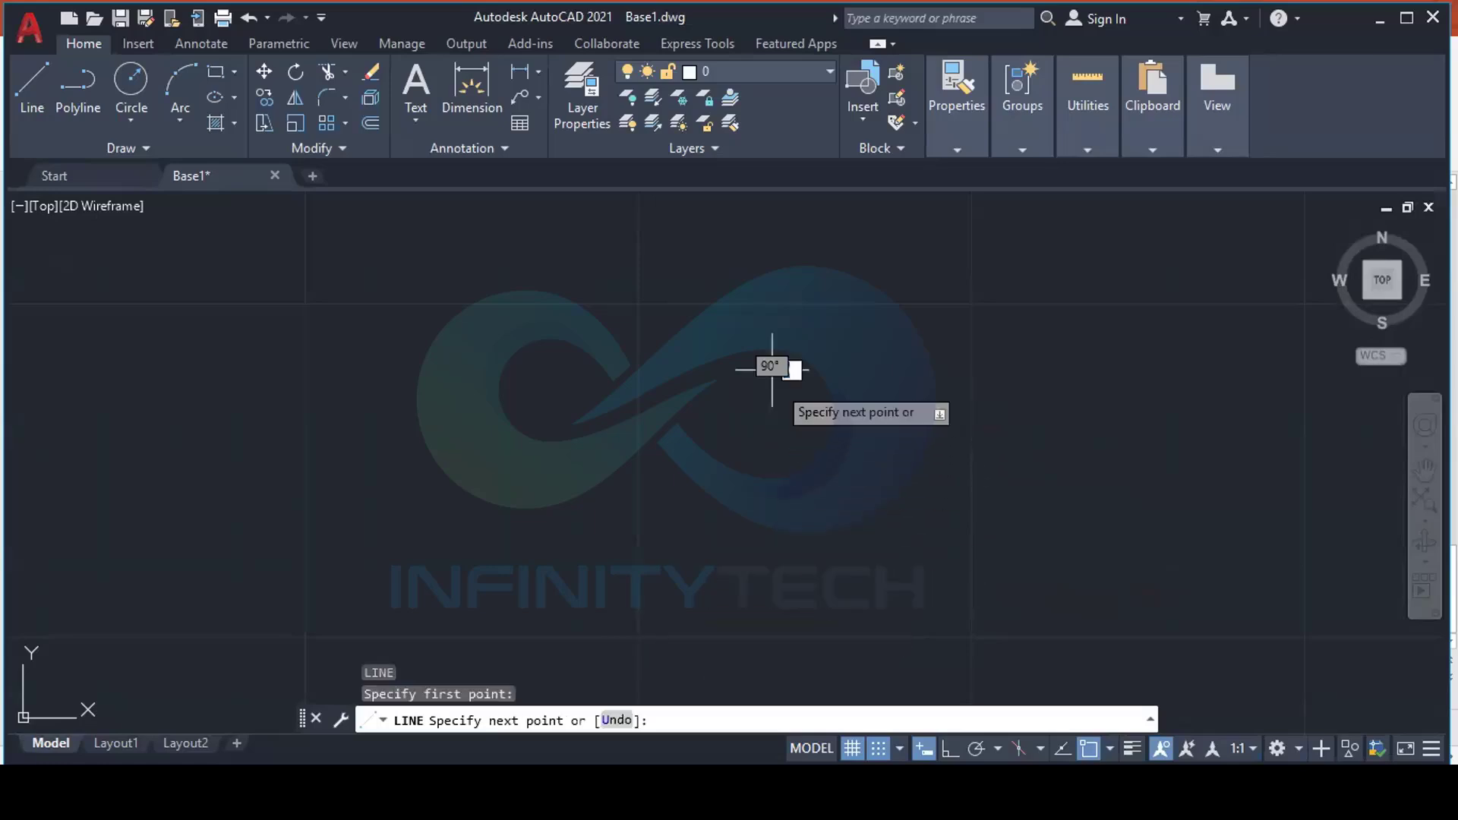
{"action": "left_click", "coordinate": [839, 371]}
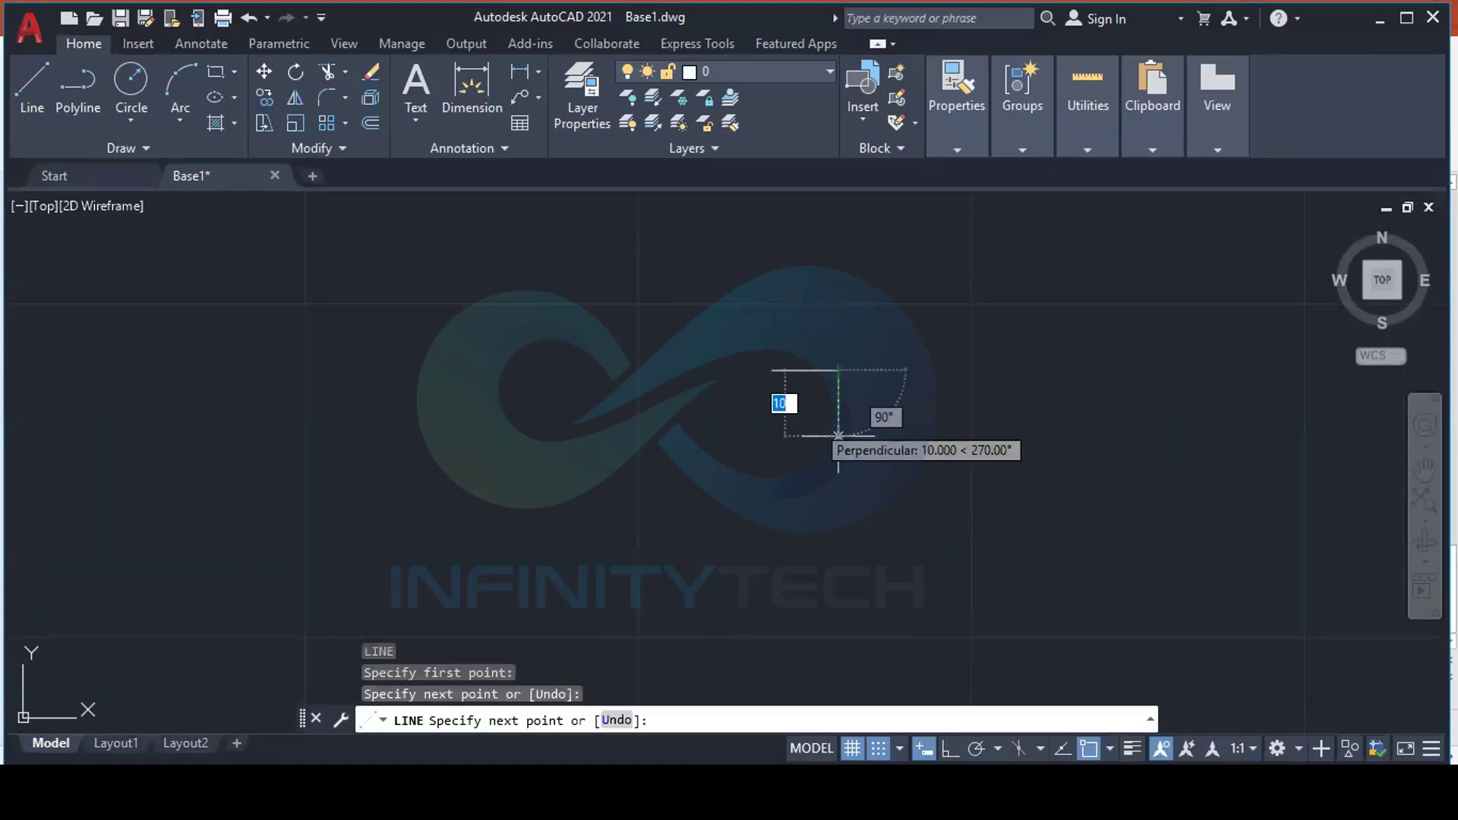
{"action": "left_click", "coordinate": [839, 435]}
{"action": "left_click", "coordinate": [904, 437]}
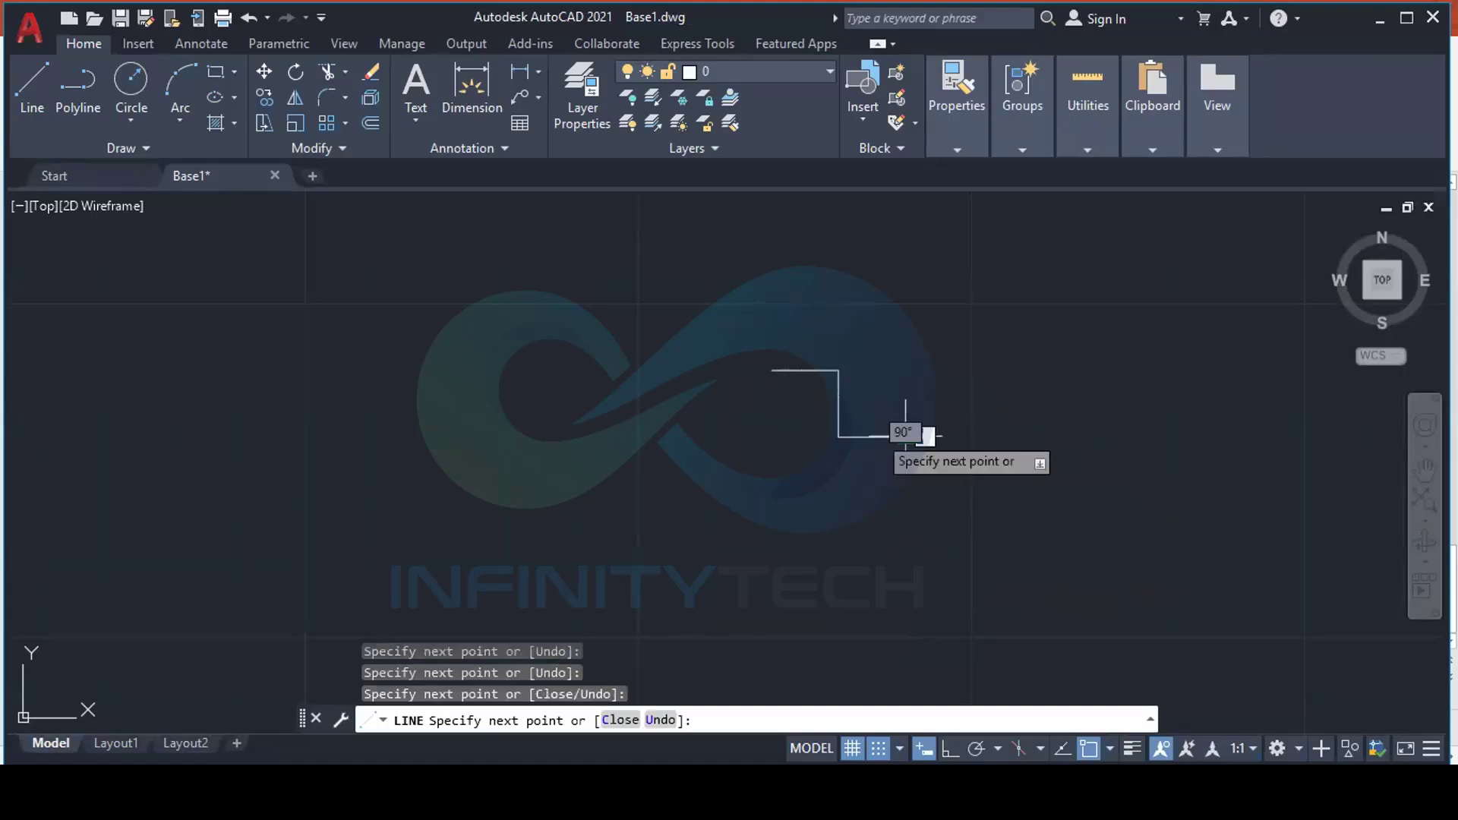
Continue the chain on the snap points with five 10-unit segments: down, left, down, left, and up
{"action": "left_click", "coordinate": [904, 503]}
{"action": "left_click", "coordinate": [838, 503]}
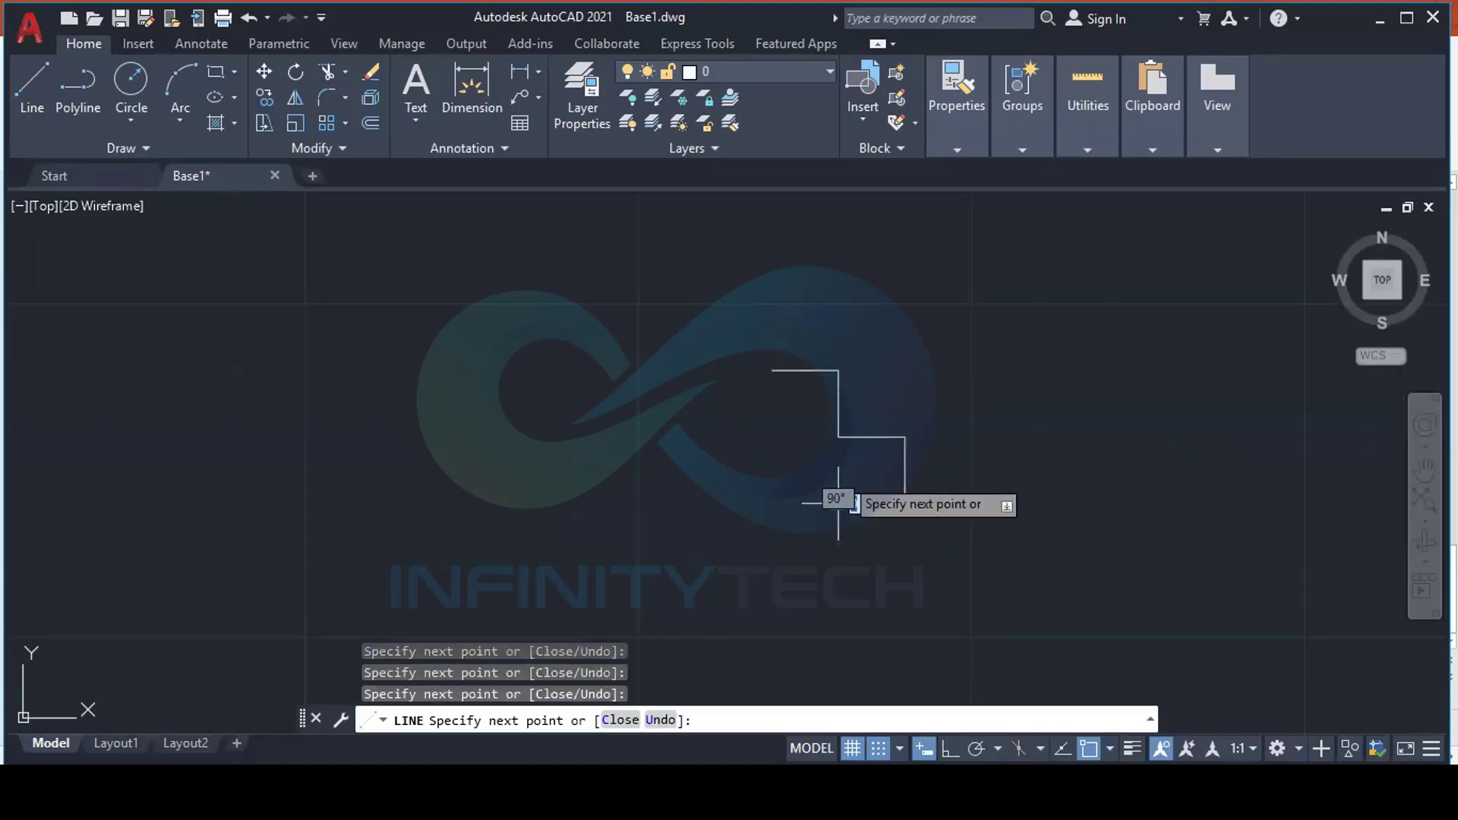
{"action": "left_click", "coordinate": [839, 569]}
{"action": "left_click", "coordinate": [771, 569]}
{"action": "left_click", "coordinate": [772, 503]}
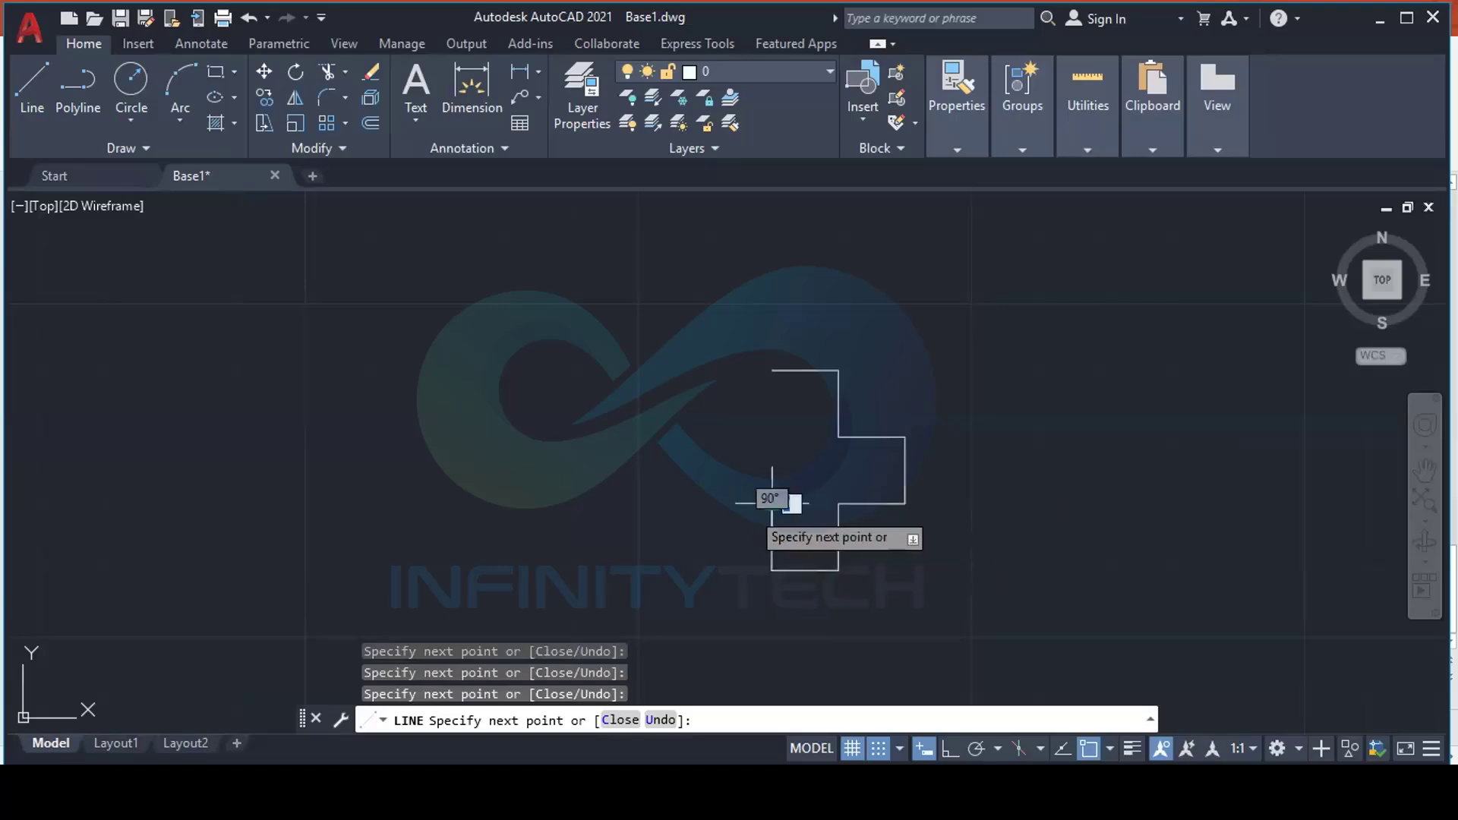
Close the cross-shaped outline with segments 20 units left, 10 up, 20 right, and 10 up to the start point
{"action": "left_click", "coordinate": [639, 503]}
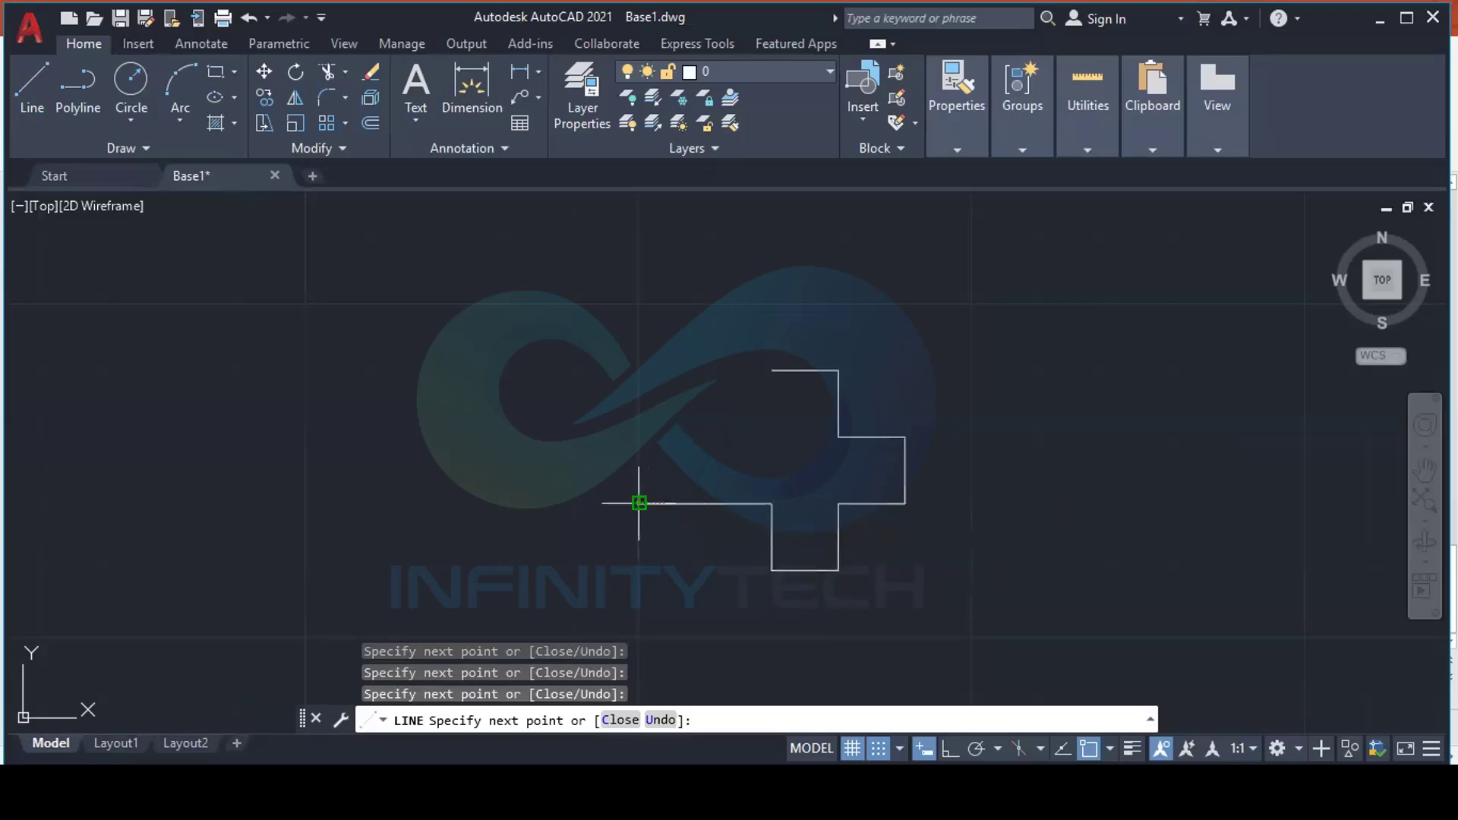
{"action": "left_click", "coordinate": [639, 436]}
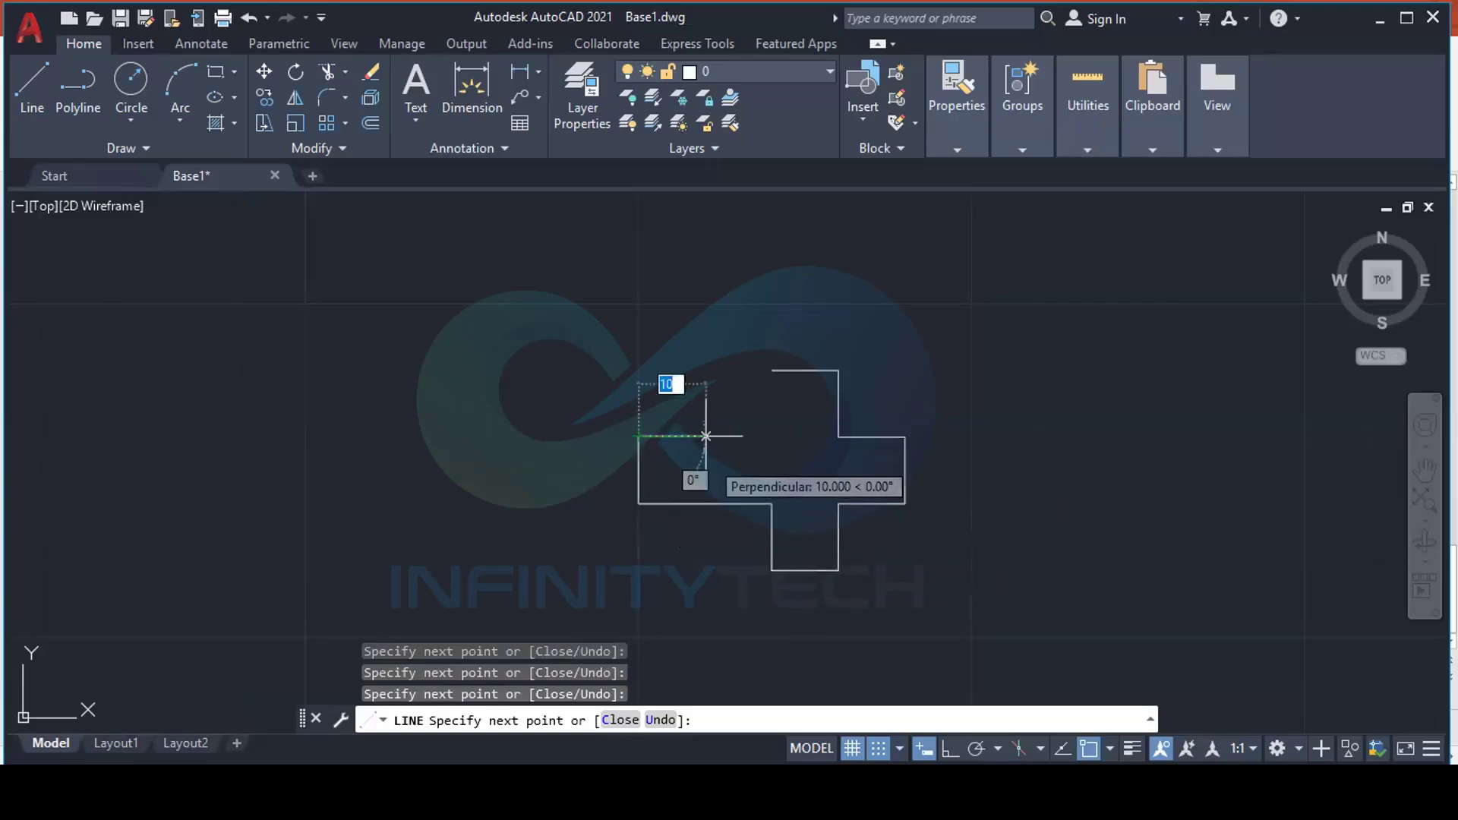
{"action": "left_click", "coordinate": [771, 437]}
{"action": "left_click", "coordinate": [772, 371]}
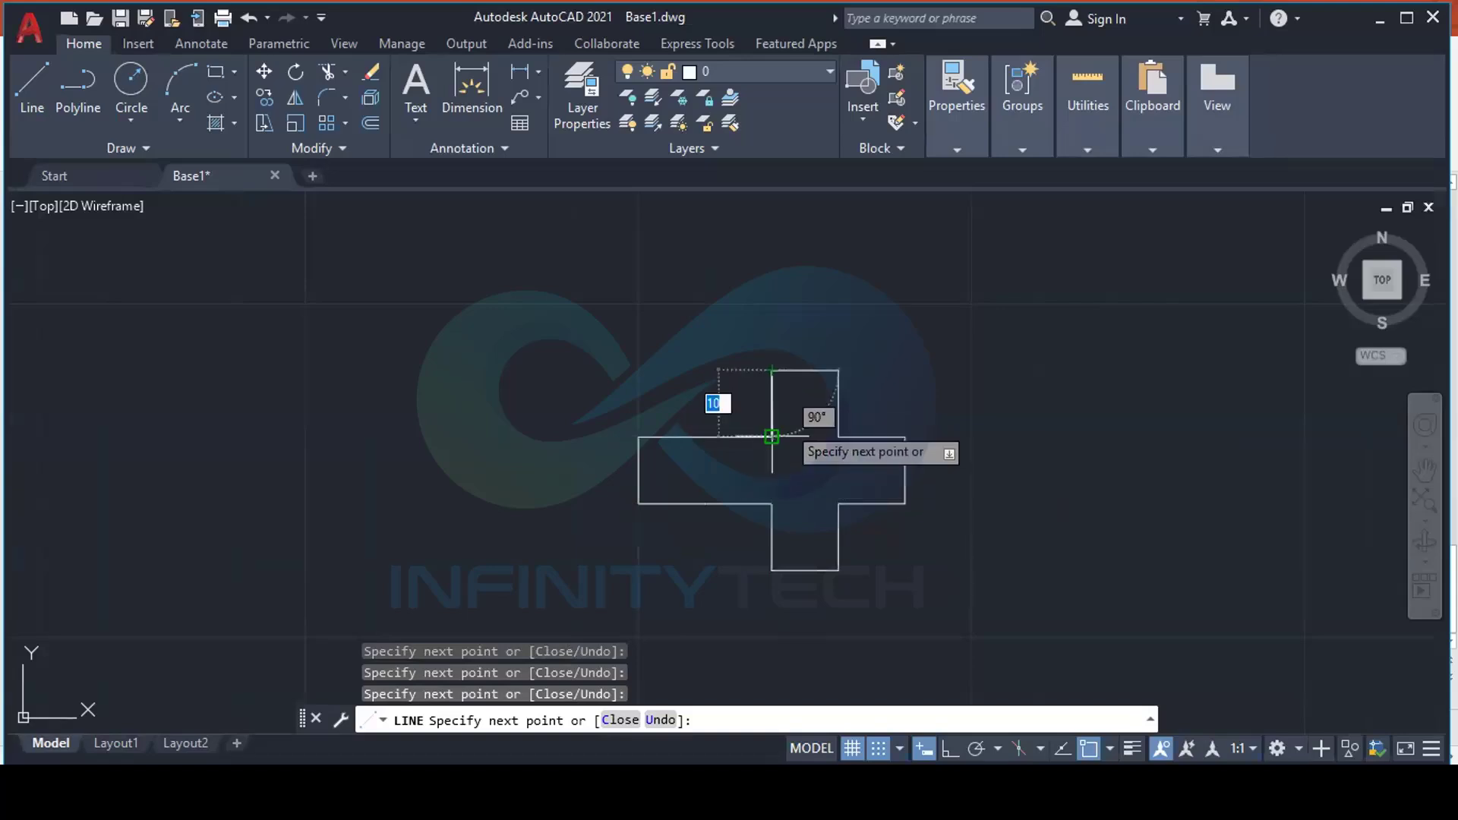
Draw both diagonals and the base line of the cross's upper square, and end the Line command
{"action": "left_click", "coordinate": [839, 437]}
{"action": "left_click", "coordinate": [772, 436]}
{"action": "left_click", "coordinate": [838, 371]}
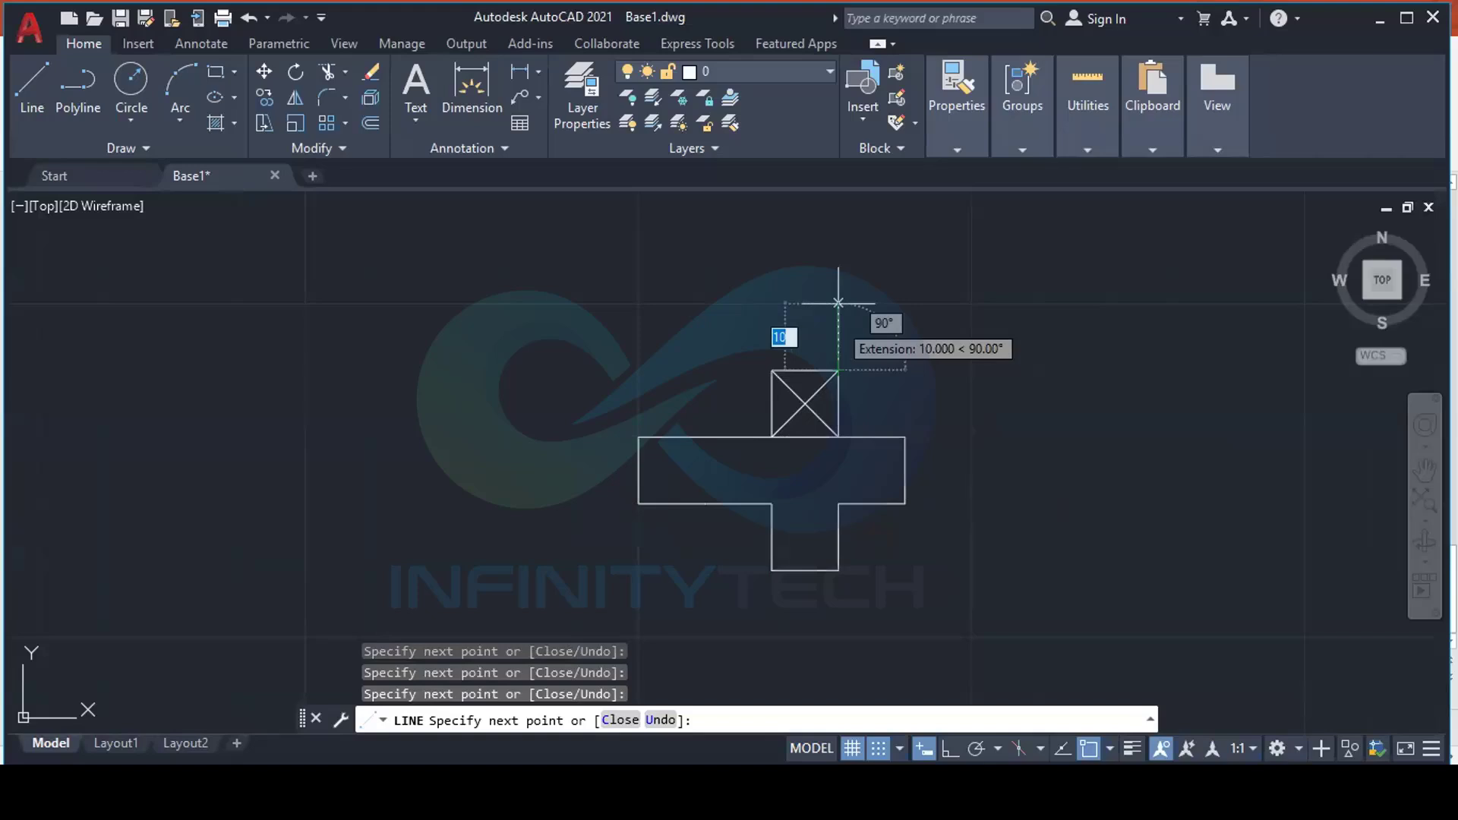
{"action": "key", "text": "Escape"}
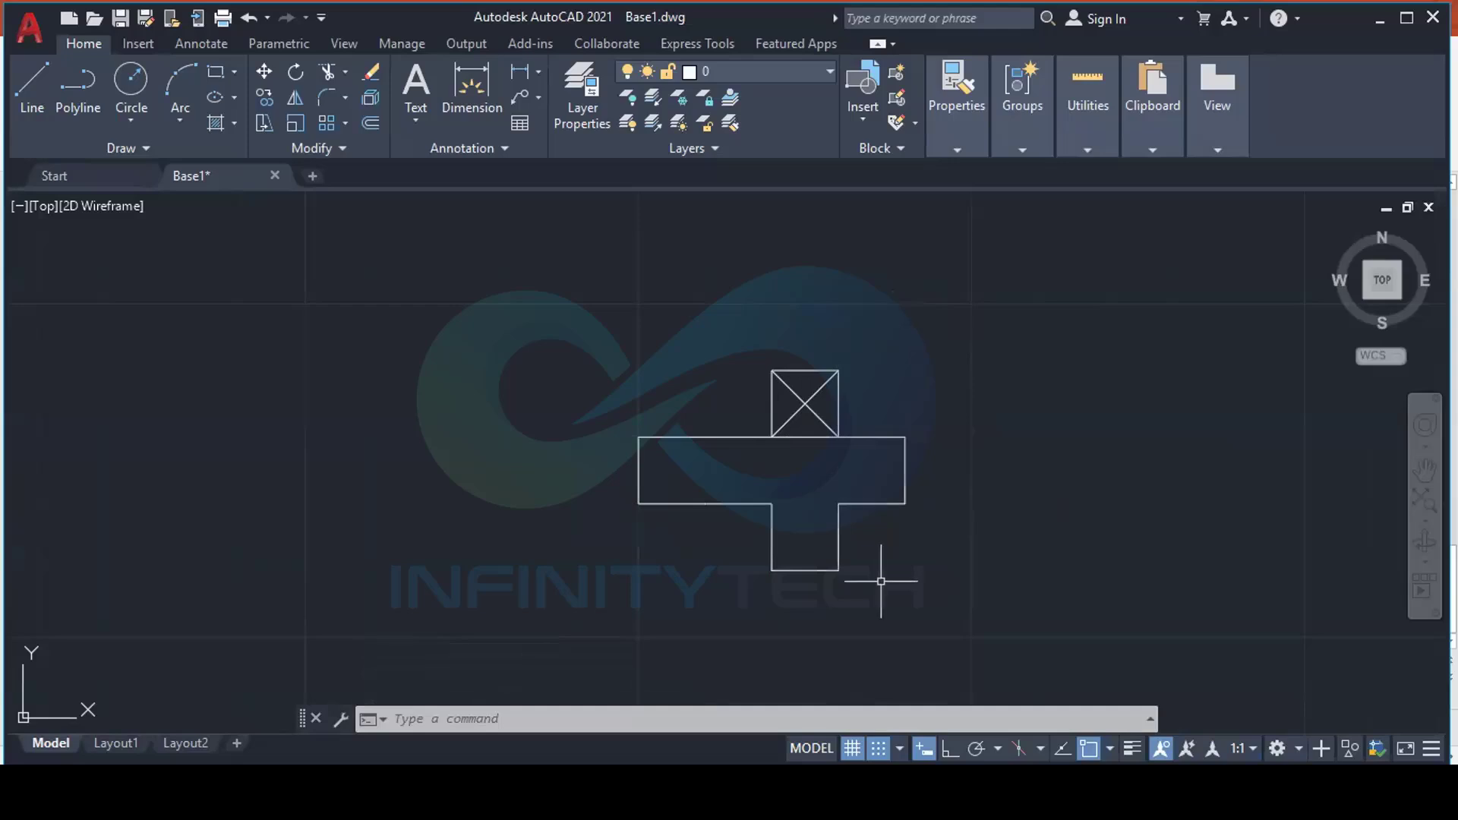
Turn Snap mode off and set both the snap X and Y spacing to 15 in the drafting settings
{"action": "left_click", "coordinate": [879, 749]}
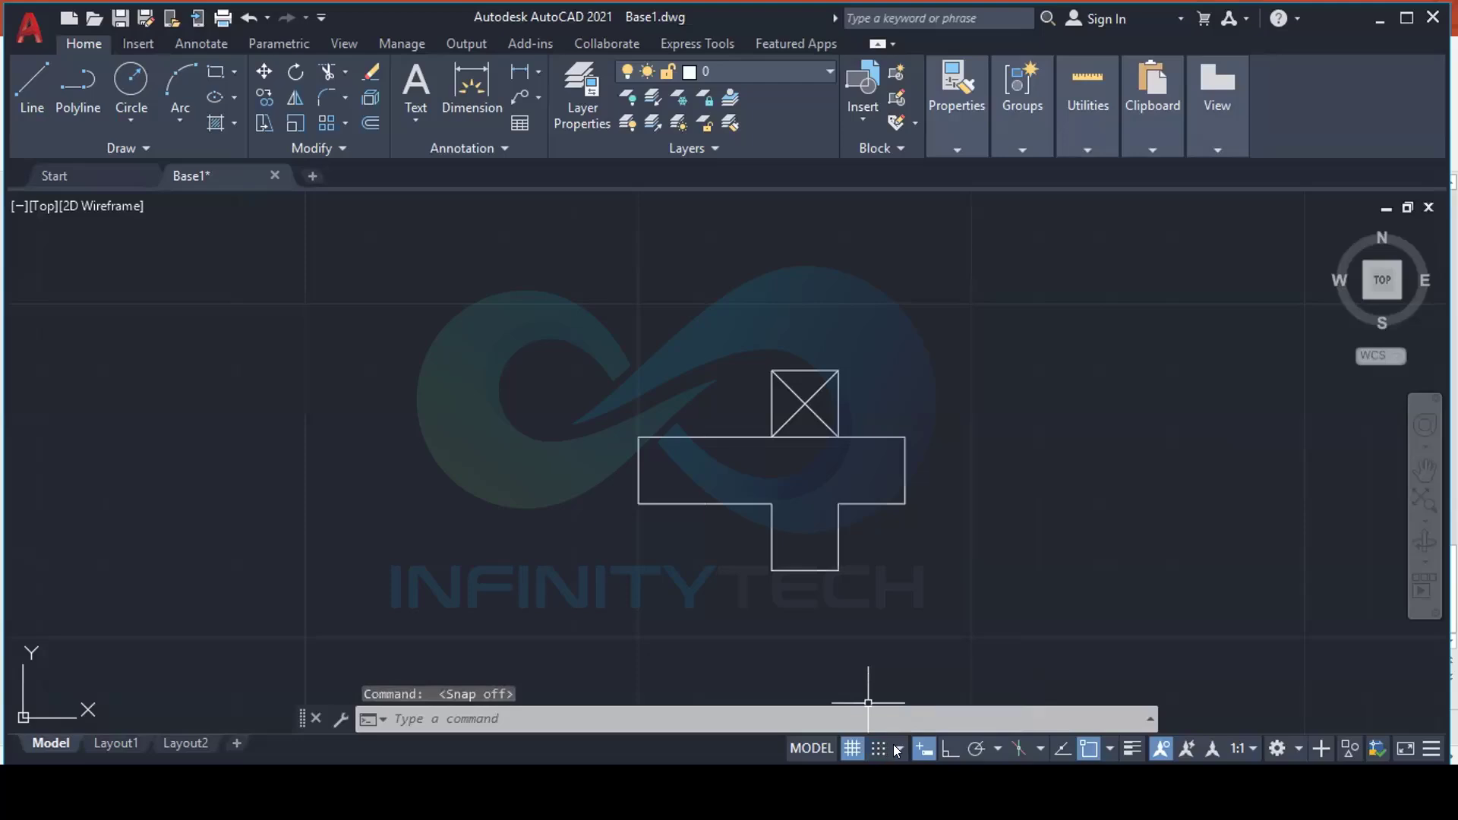
{"action": "left_click", "coordinate": [897, 750]}
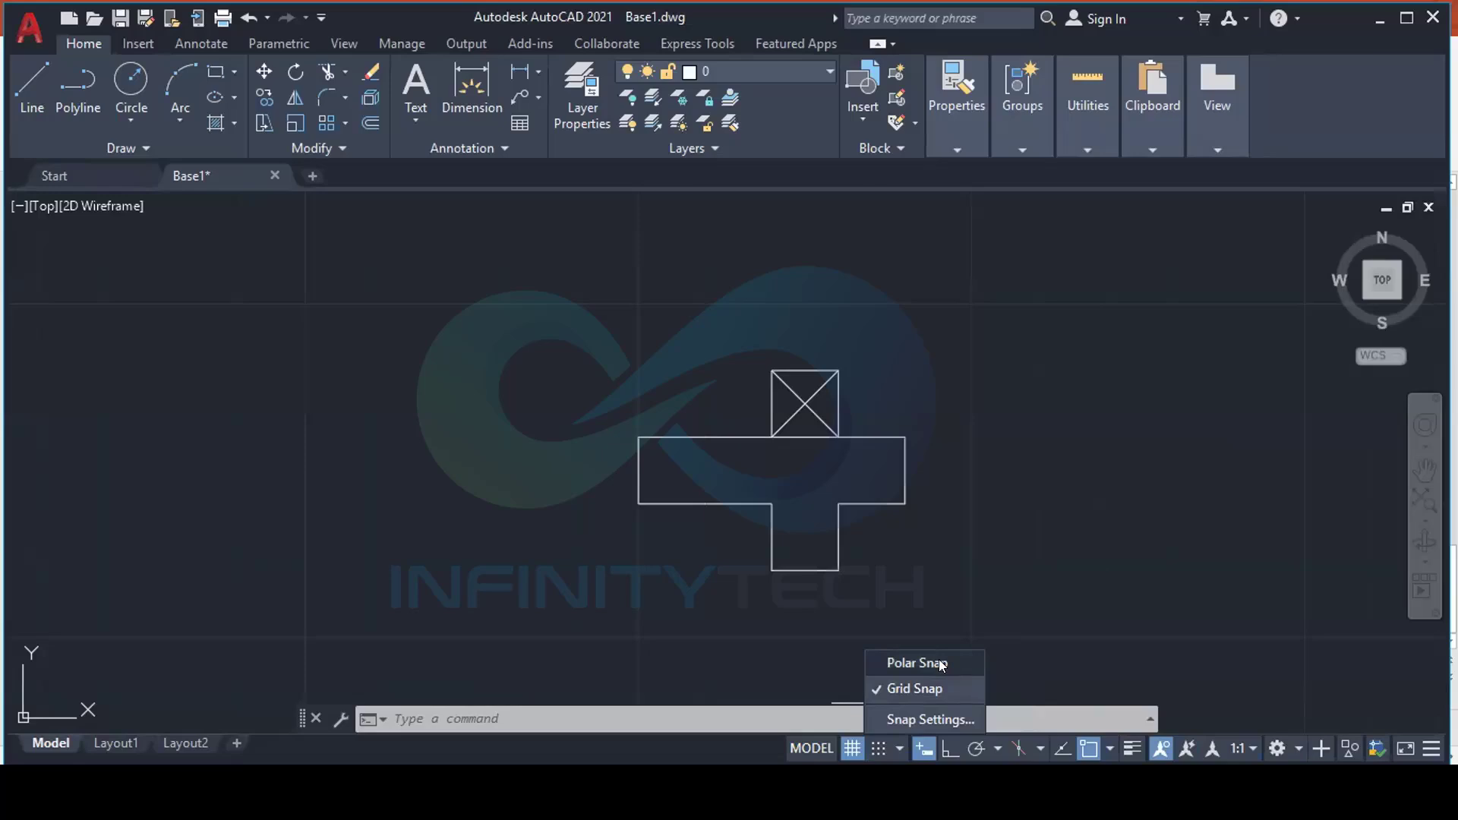
{"action": "left_click", "coordinate": [926, 719]}
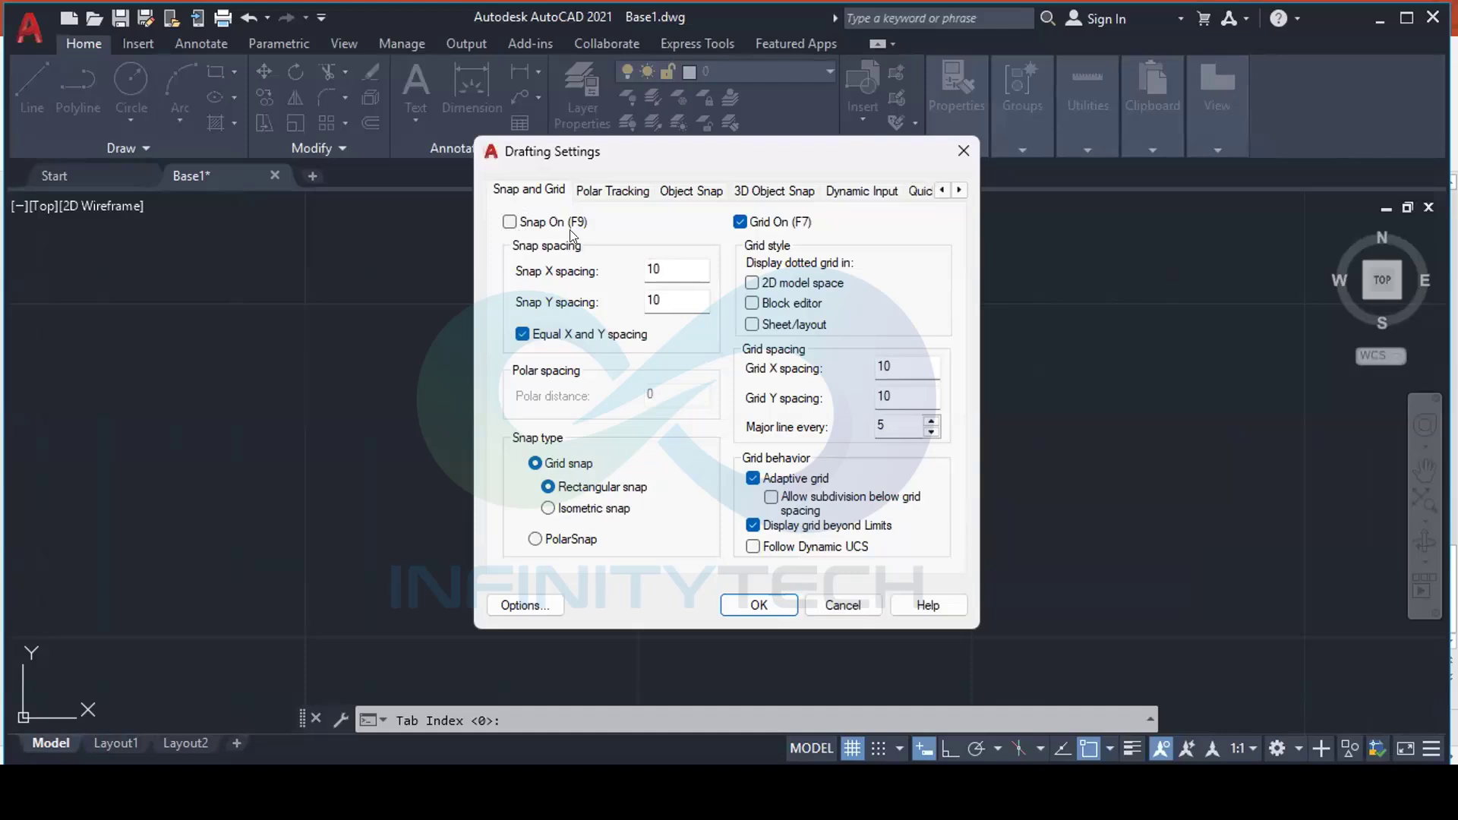
{"action": "double_click", "coordinate": [652, 269]}
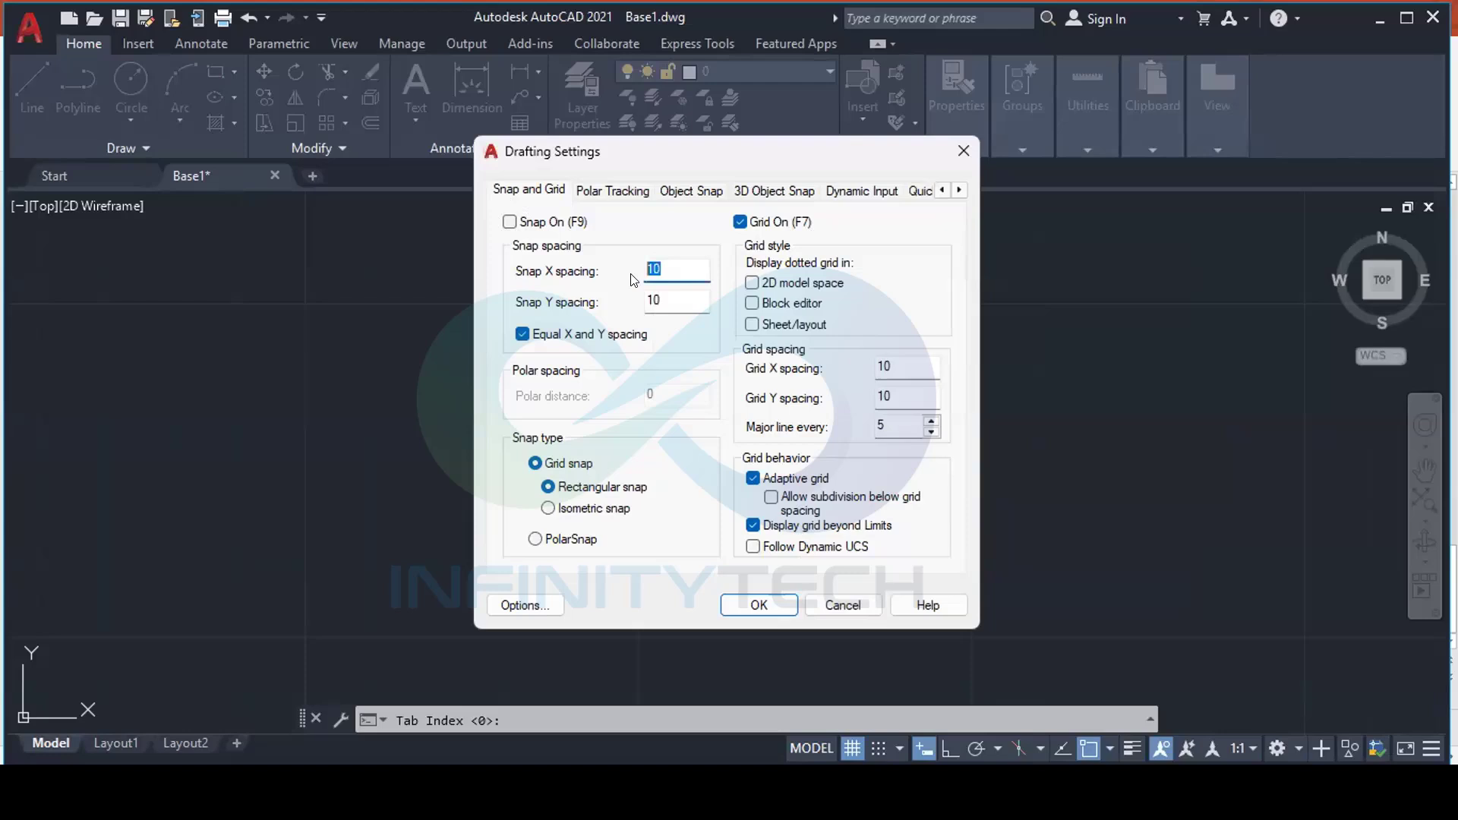
{"action": "double_click", "coordinate": [663, 299]}
{"action": "key", "text": "shift+Tab"}
{"action": "type", "text": "15"}
{"action": "key", "text": "Tab"}
{"action": "type", "text": "15"}
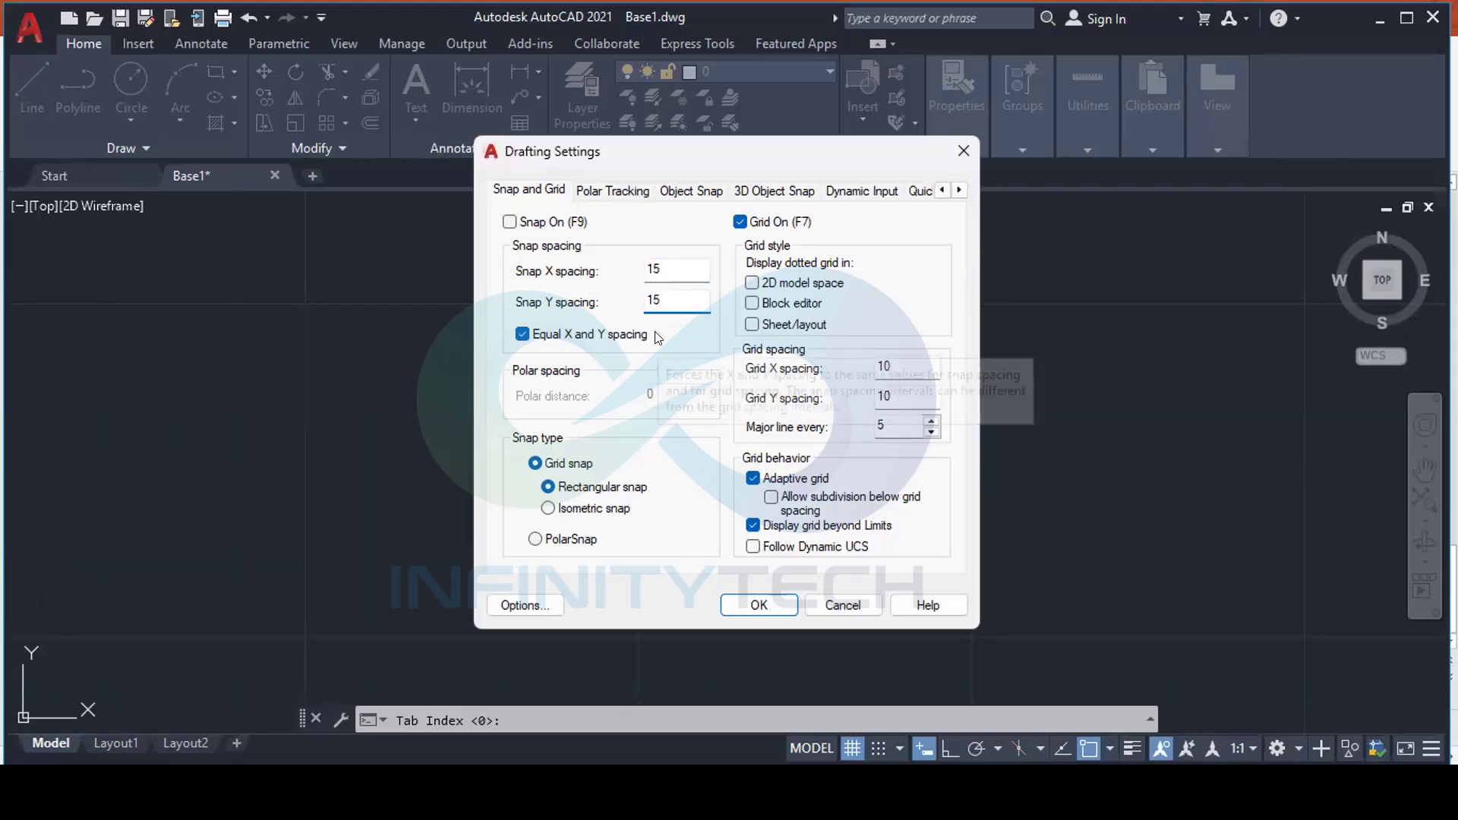
{"action": "left_click", "coordinate": [759, 605]}
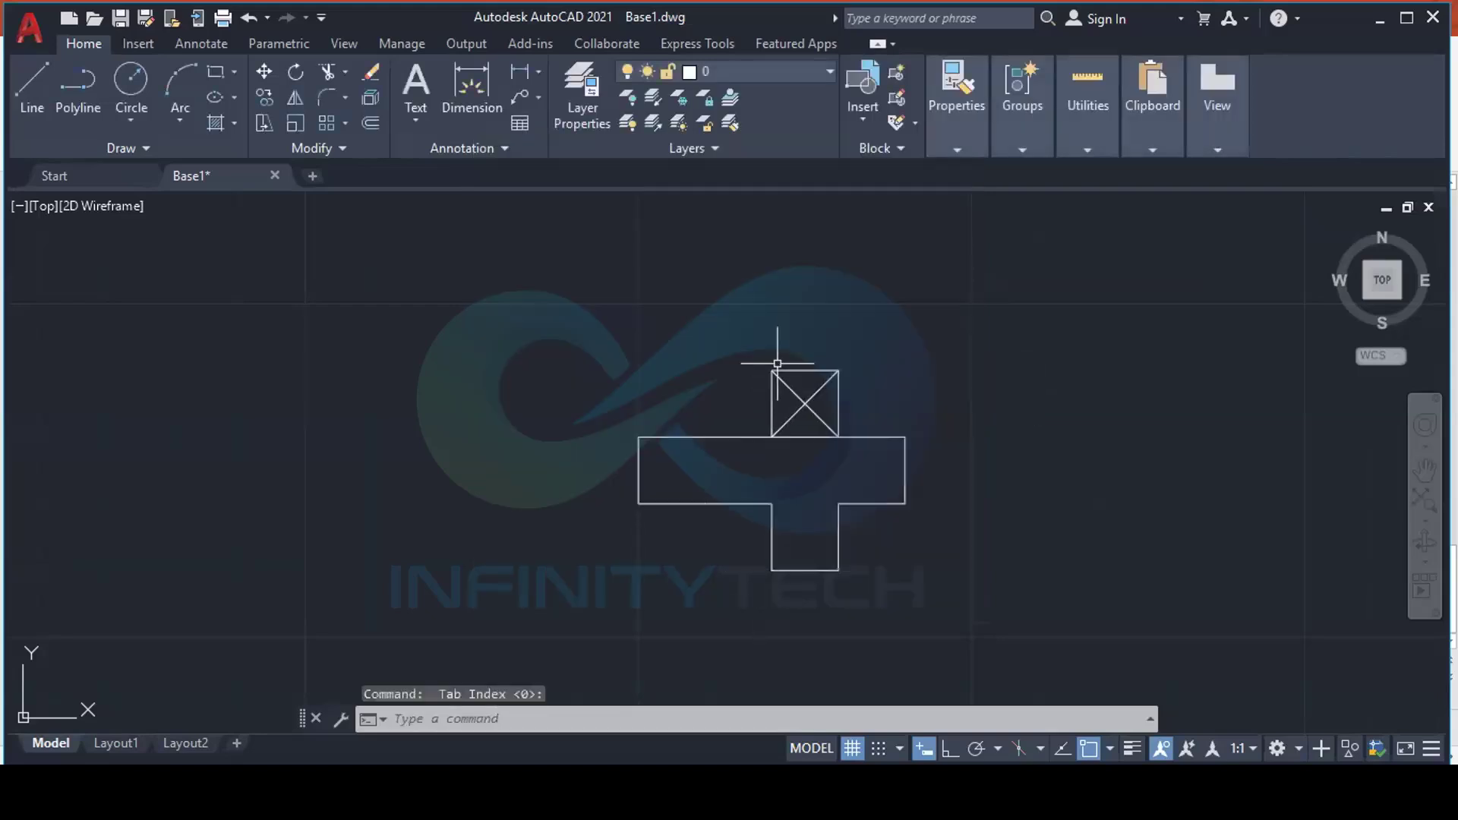
Turn Snap mode on and draw a closed outline beside the cross: 45° diagonal, 15 up, 15 left, and 30 down to the start
{"action": "left_click", "coordinate": [32, 85]}
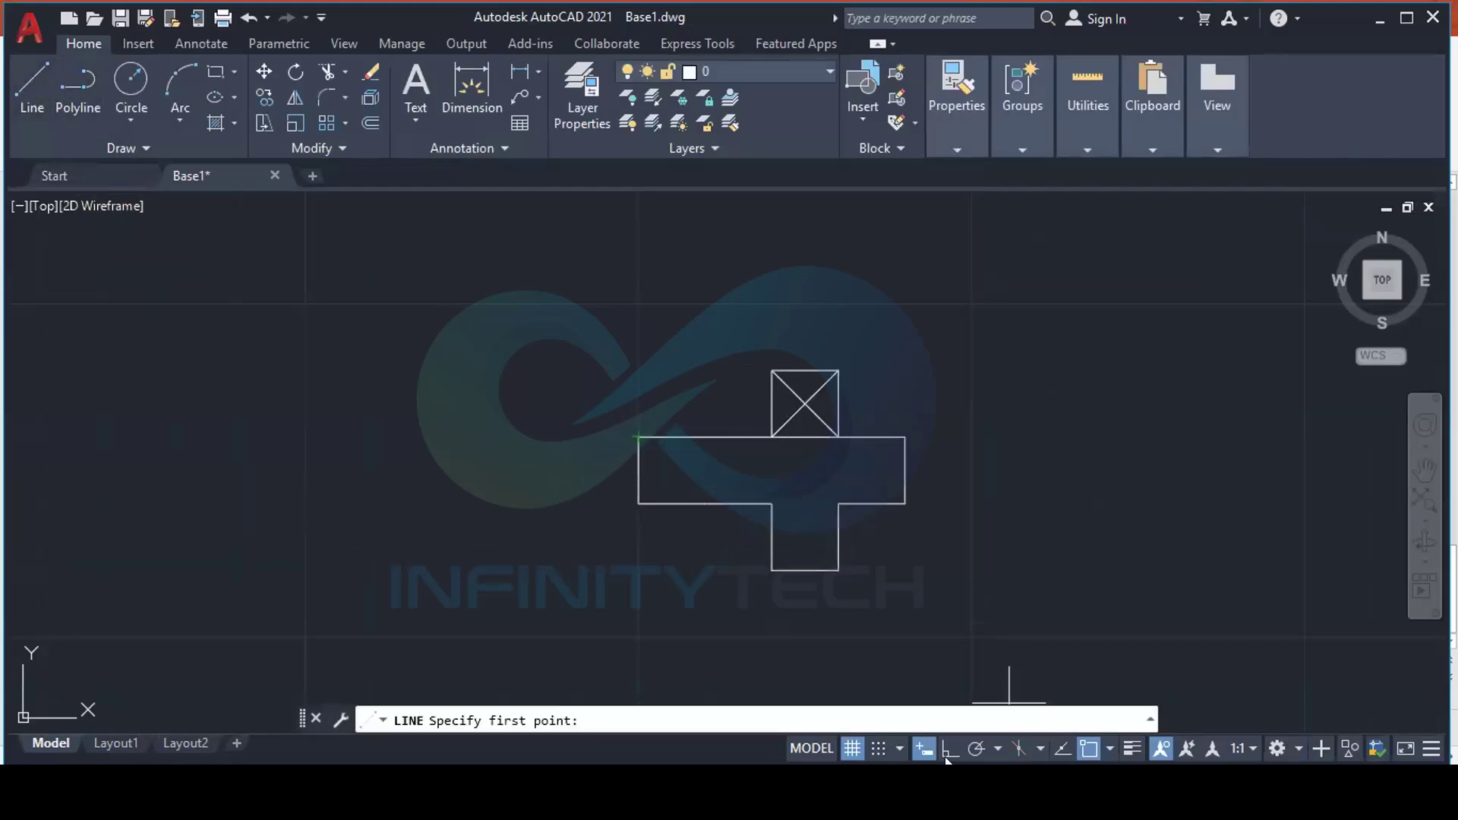
{"action": "left_click", "coordinate": [879, 748]}
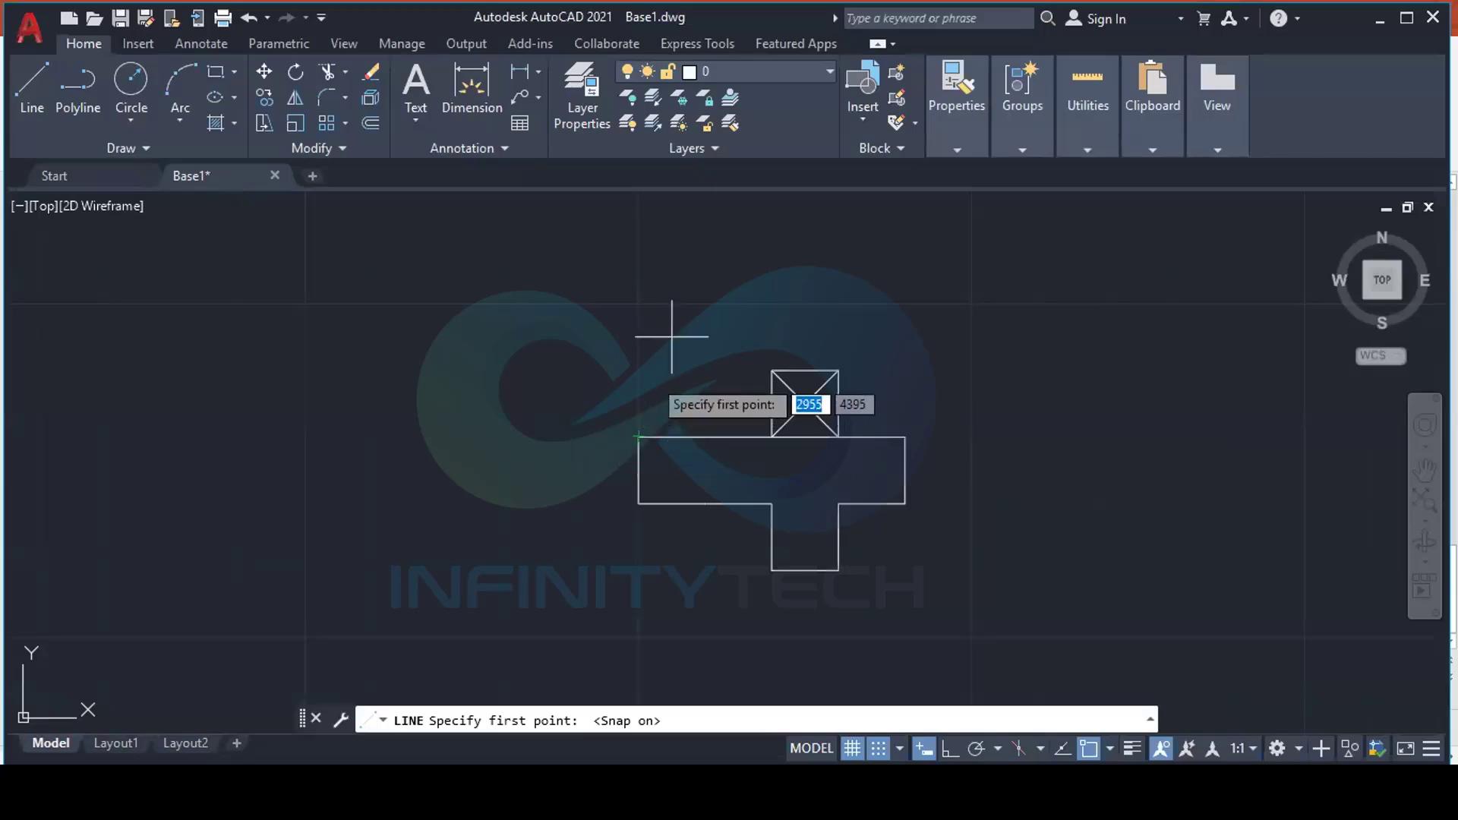
{"action": "left_click", "coordinate": [573, 436]}
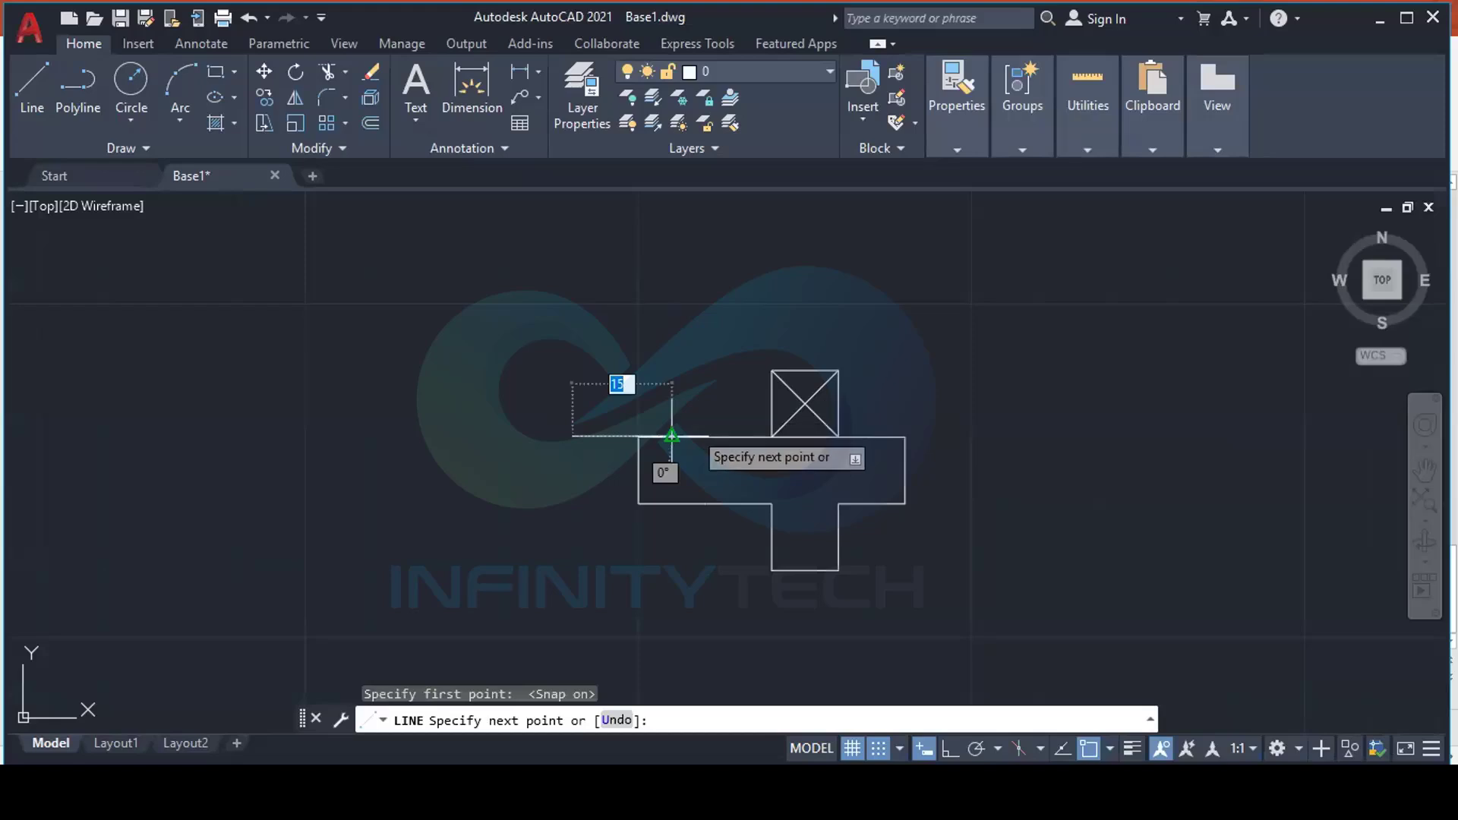
{"action": "left_click", "coordinate": [671, 335]}
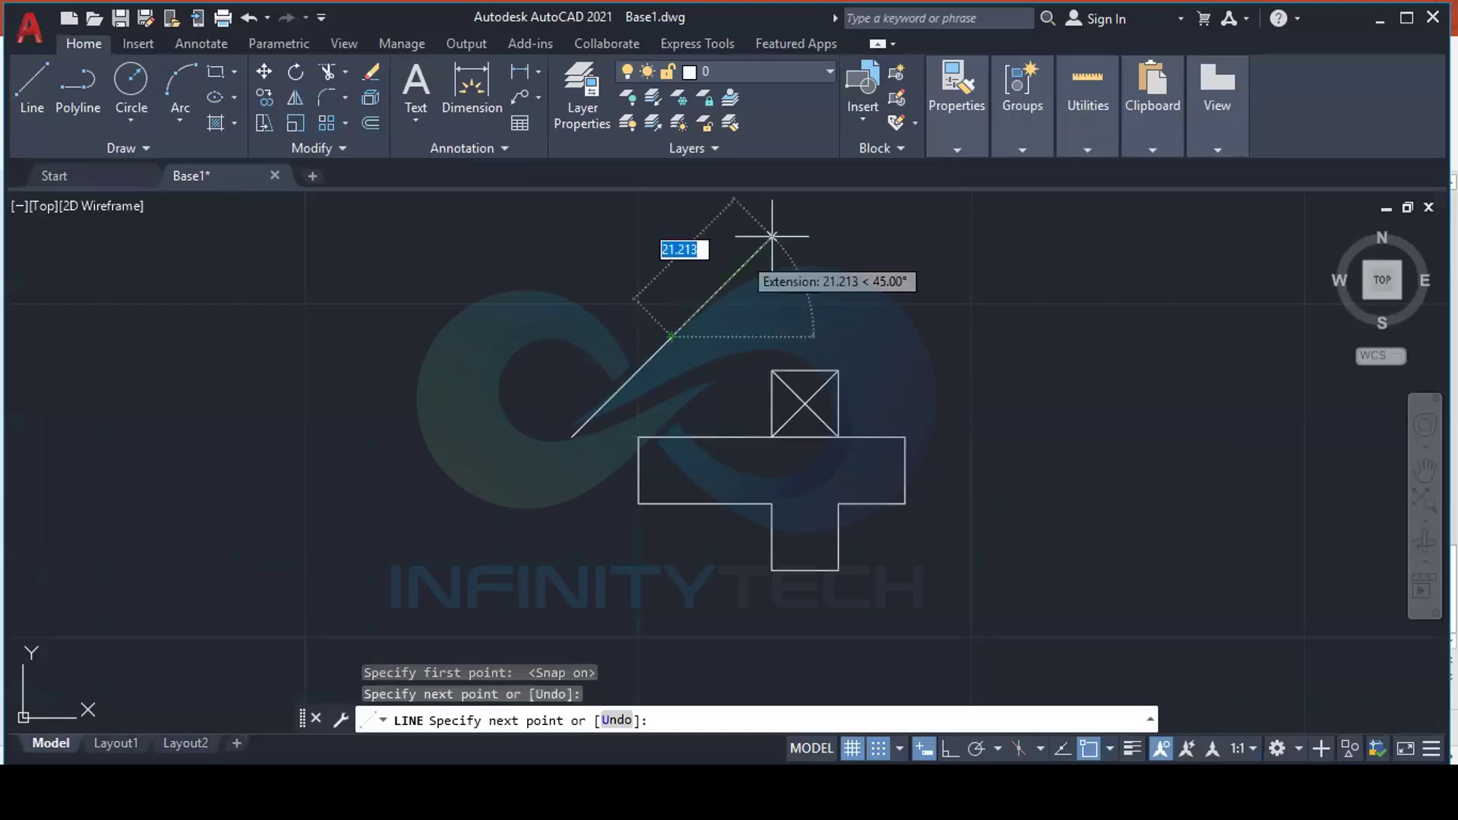
{"action": "left_click", "coordinate": [672, 236]}
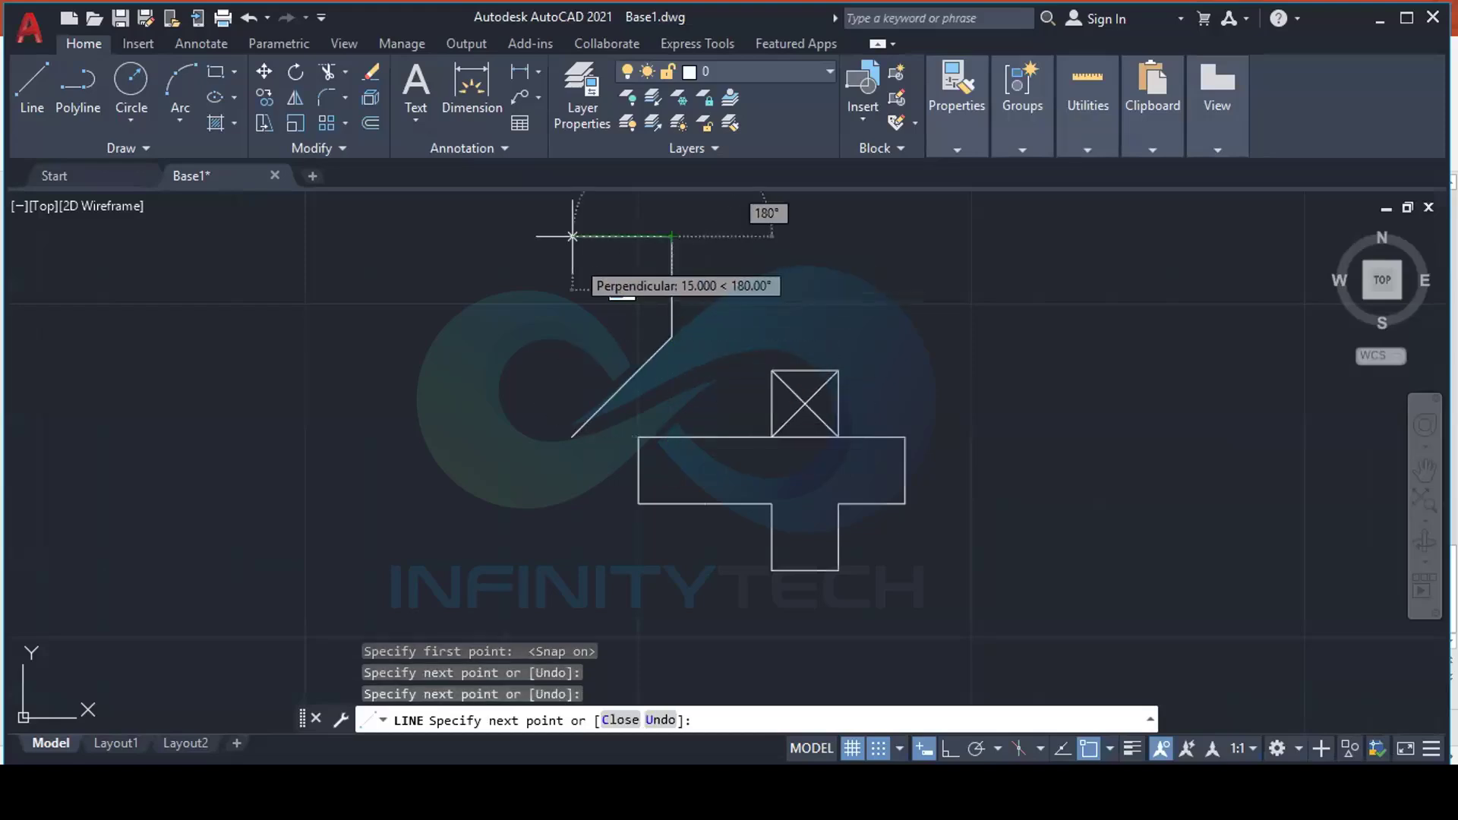
{"action": "left_click", "coordinate": [573, 237]}
{"action": "left_click", "coordinate": [573, 335]}
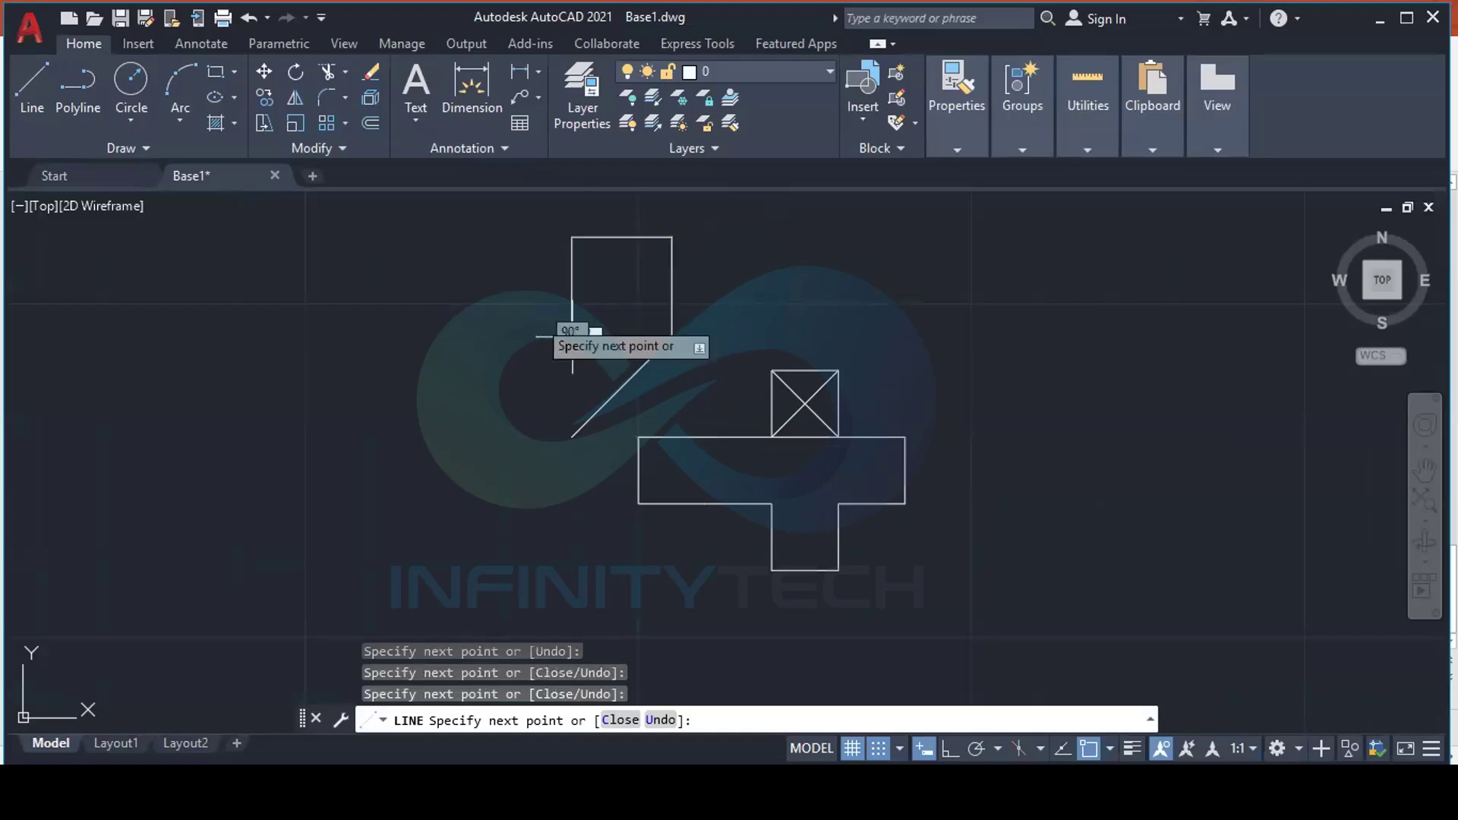
{"action": "left_click", "coordinate": [572, 436]}
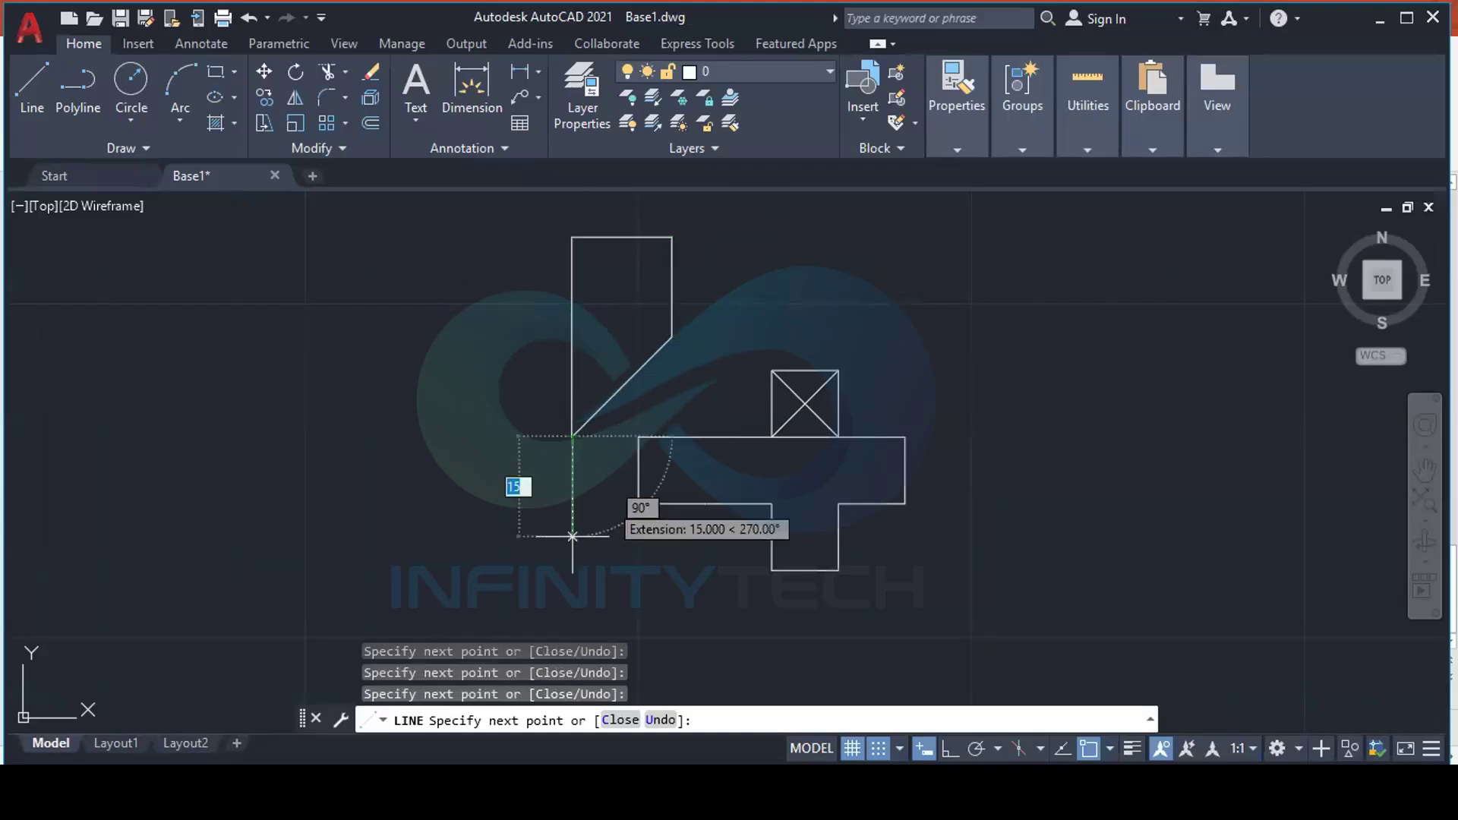
{"action": "key", "text": "Escape"}
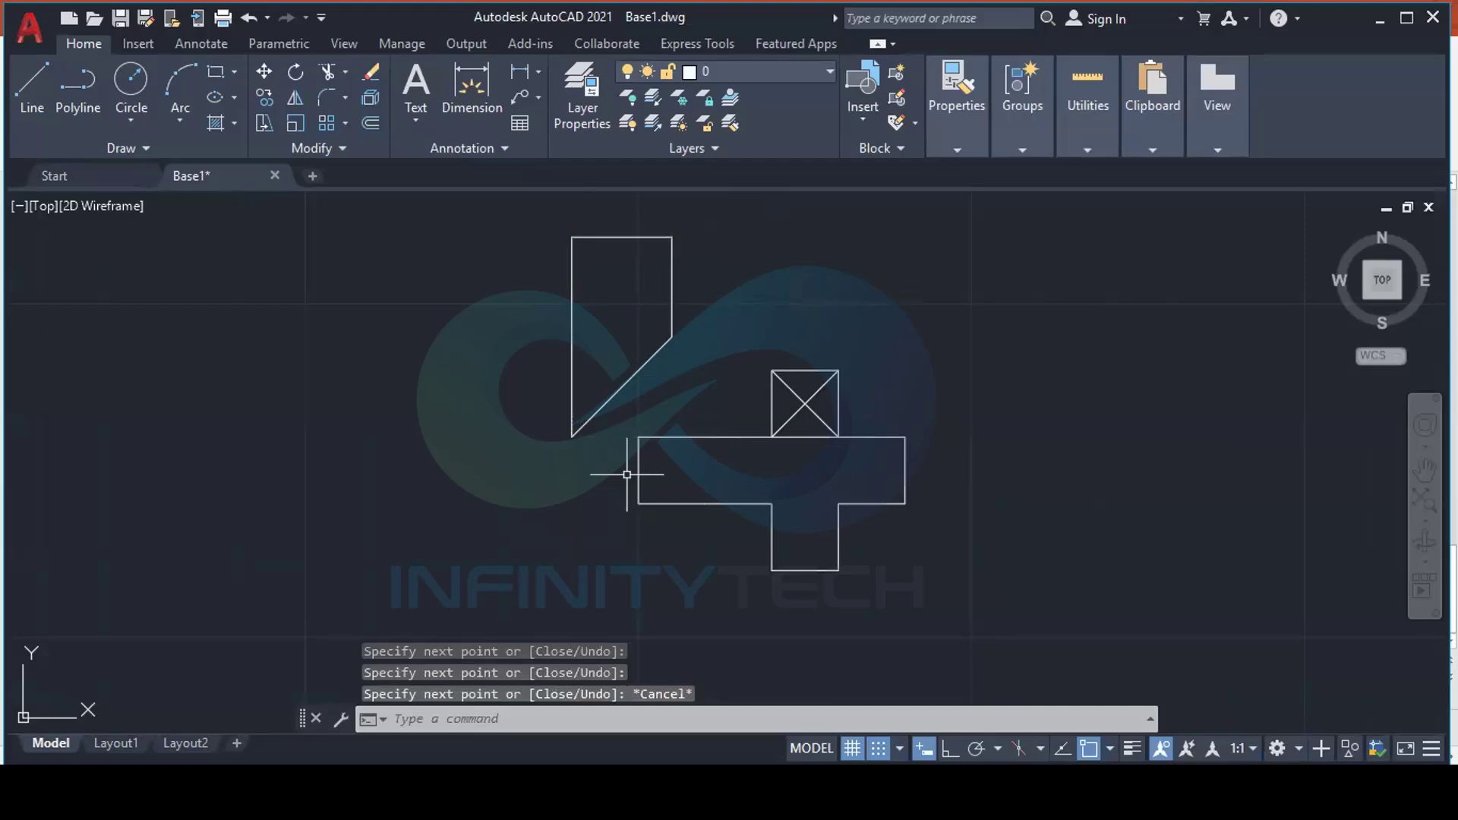
Set both the snap X and Y spacing to 10 in the drafting settings
{"action": "left_click", "coordinate": [899, 748]}
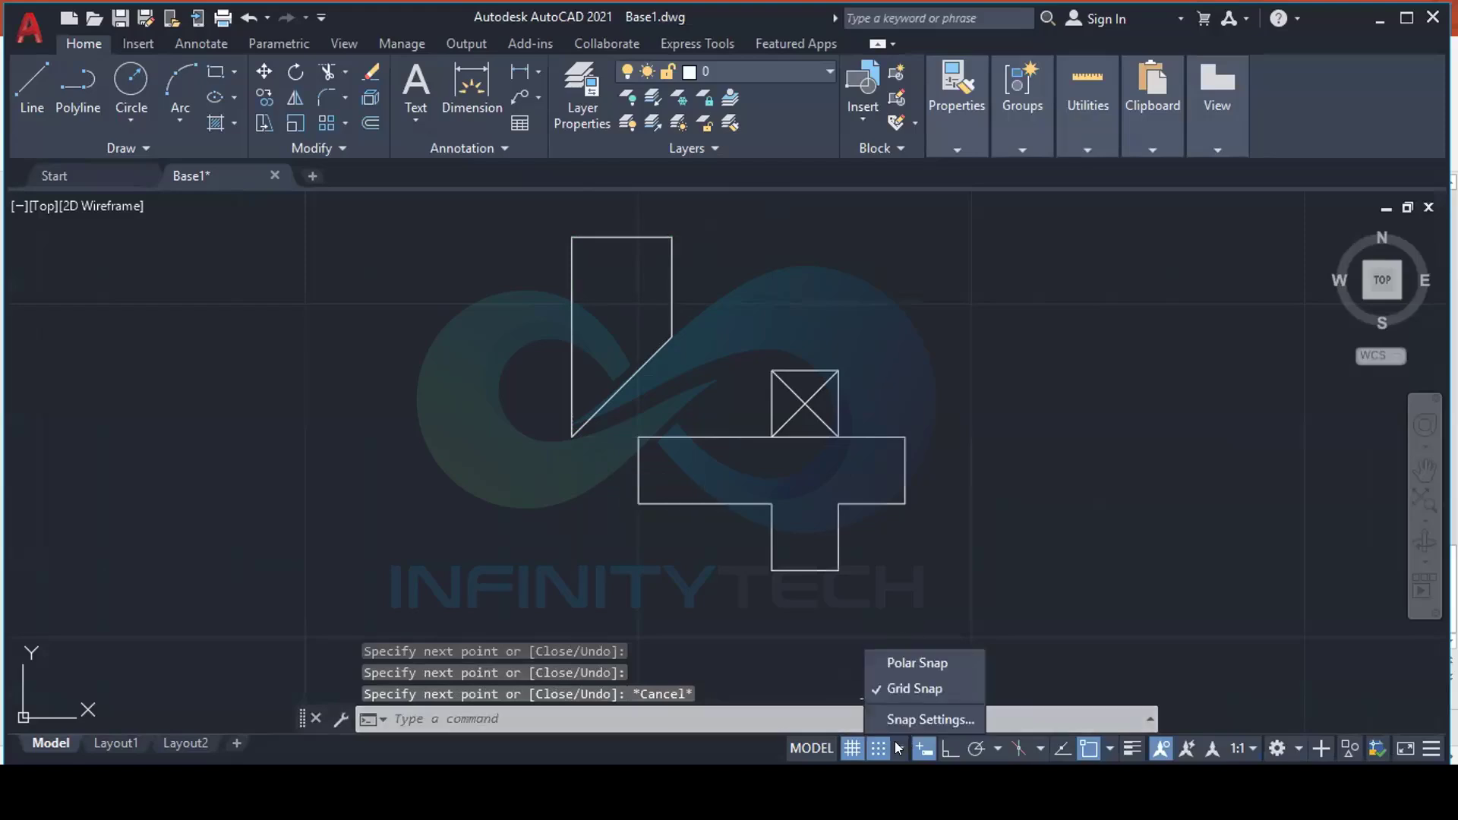
{"action": "left_click", "coordinate": [893, 718]}
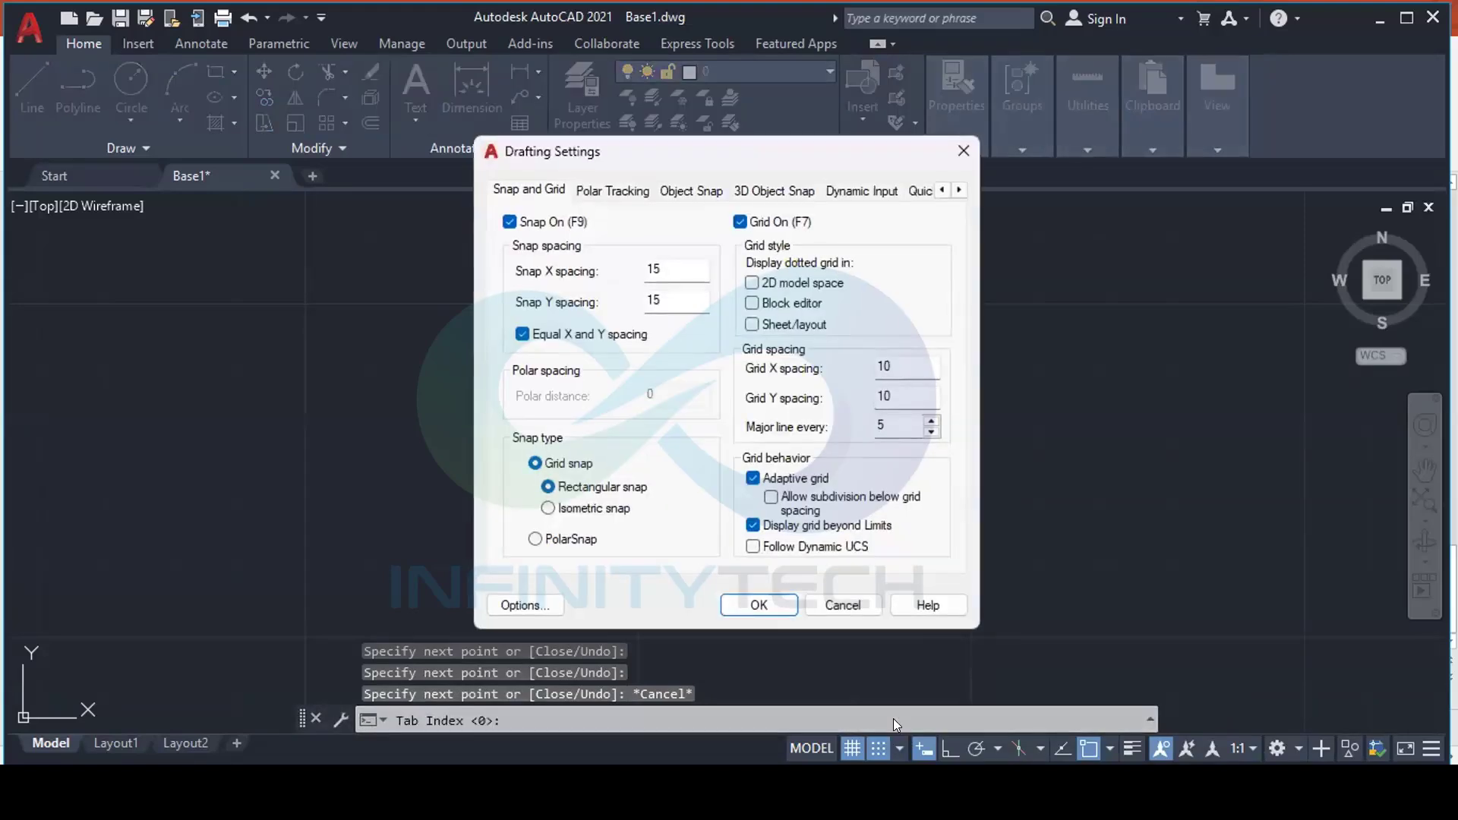
{"action": "left_click_drag", "start_coordinate": [675, 271], "coordinate": [634, 276]}
{"action": "type", "text": "10"}
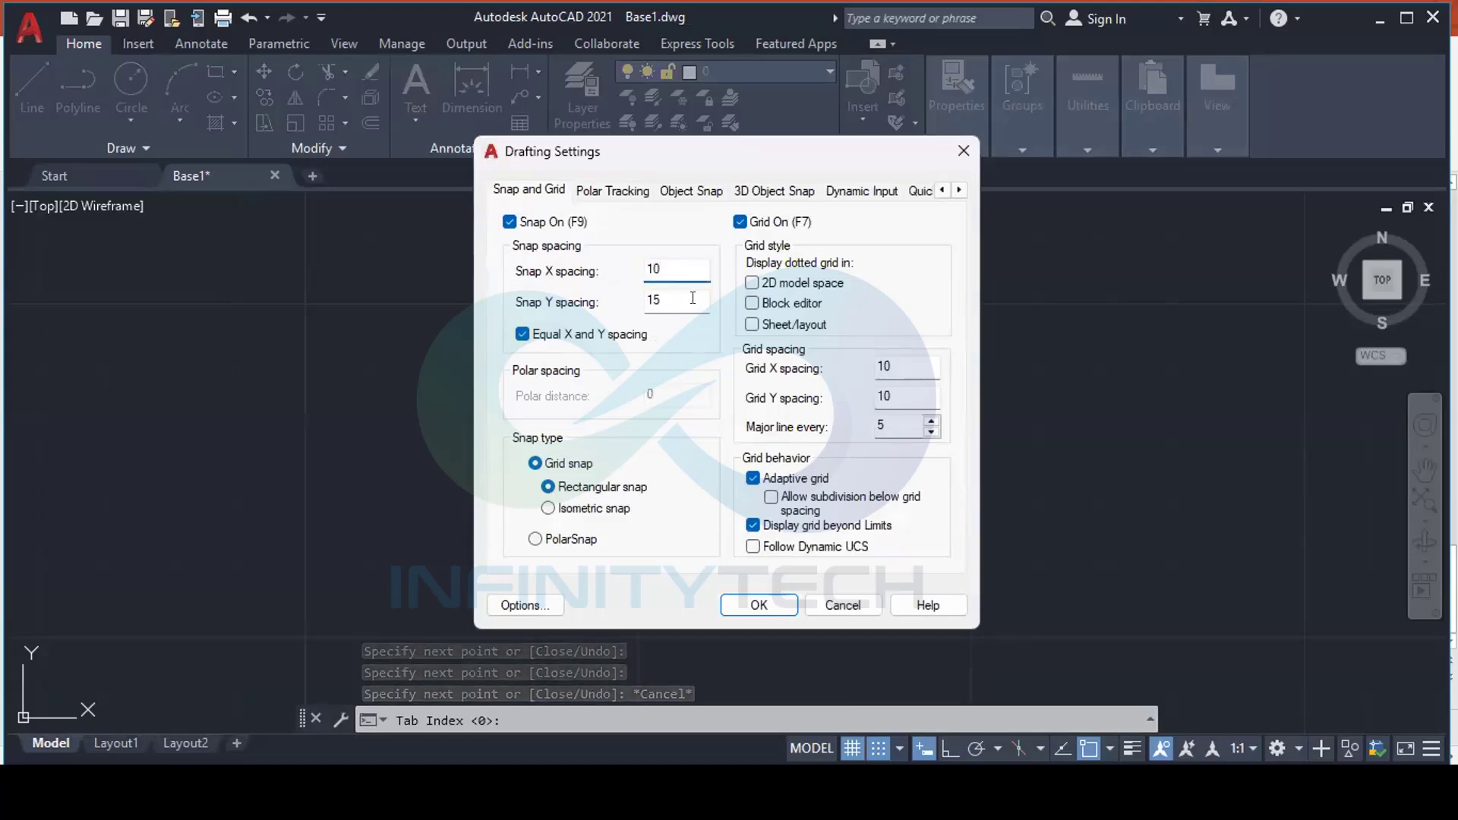
{"action": "key", "text": "Tab"}
{"action": "type", "text": "10"}
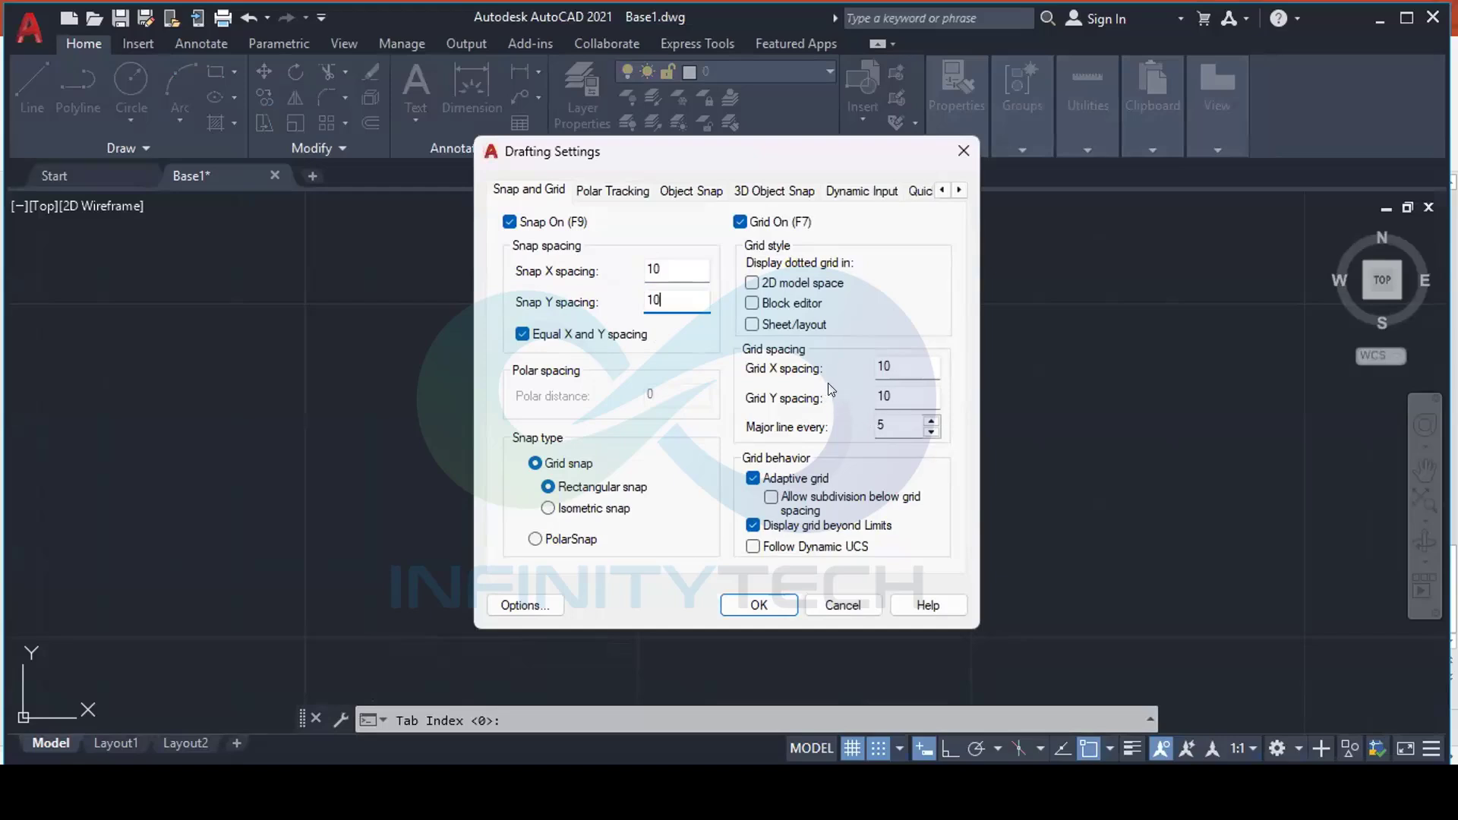
Set both the grid X and Y spacing to 15 and apply the drafting settings
{"action": "left_click", "coordinate": [899, 371]}
{"action": "double_click", "coordinate": [885, 367]}
{"action": "type", "text": "15"}
{"action": "key", "text": "Tab"}
{"action": "type", "text": "15"}
{"action": "left_click", "coordinate": [760, 605]}
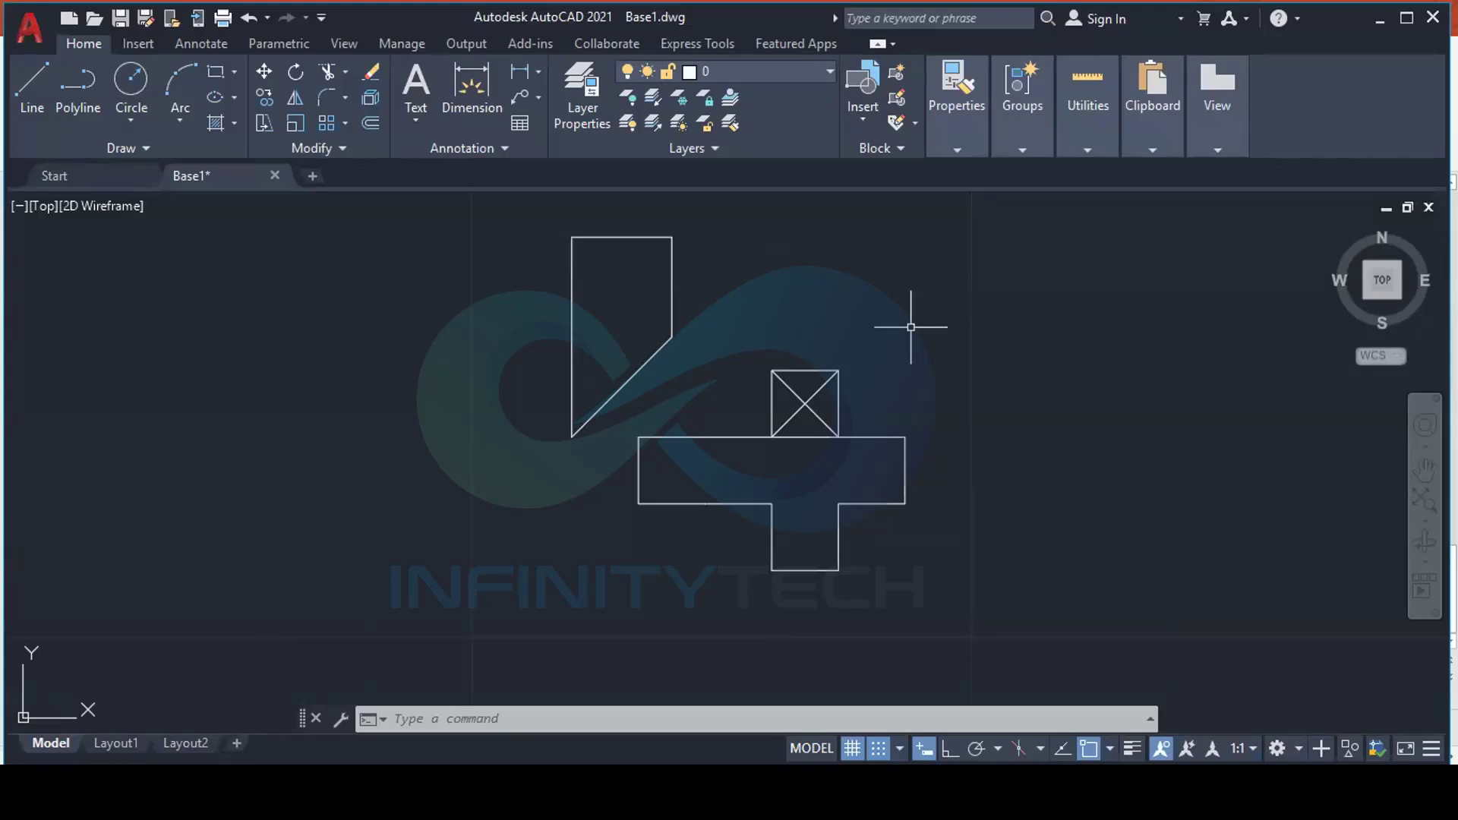
Set both the grid X and Y spacing to 10, change the snap type to Isometric snap, and apply the settings
{"action": "left_click", "coordinate": [899, 749]}
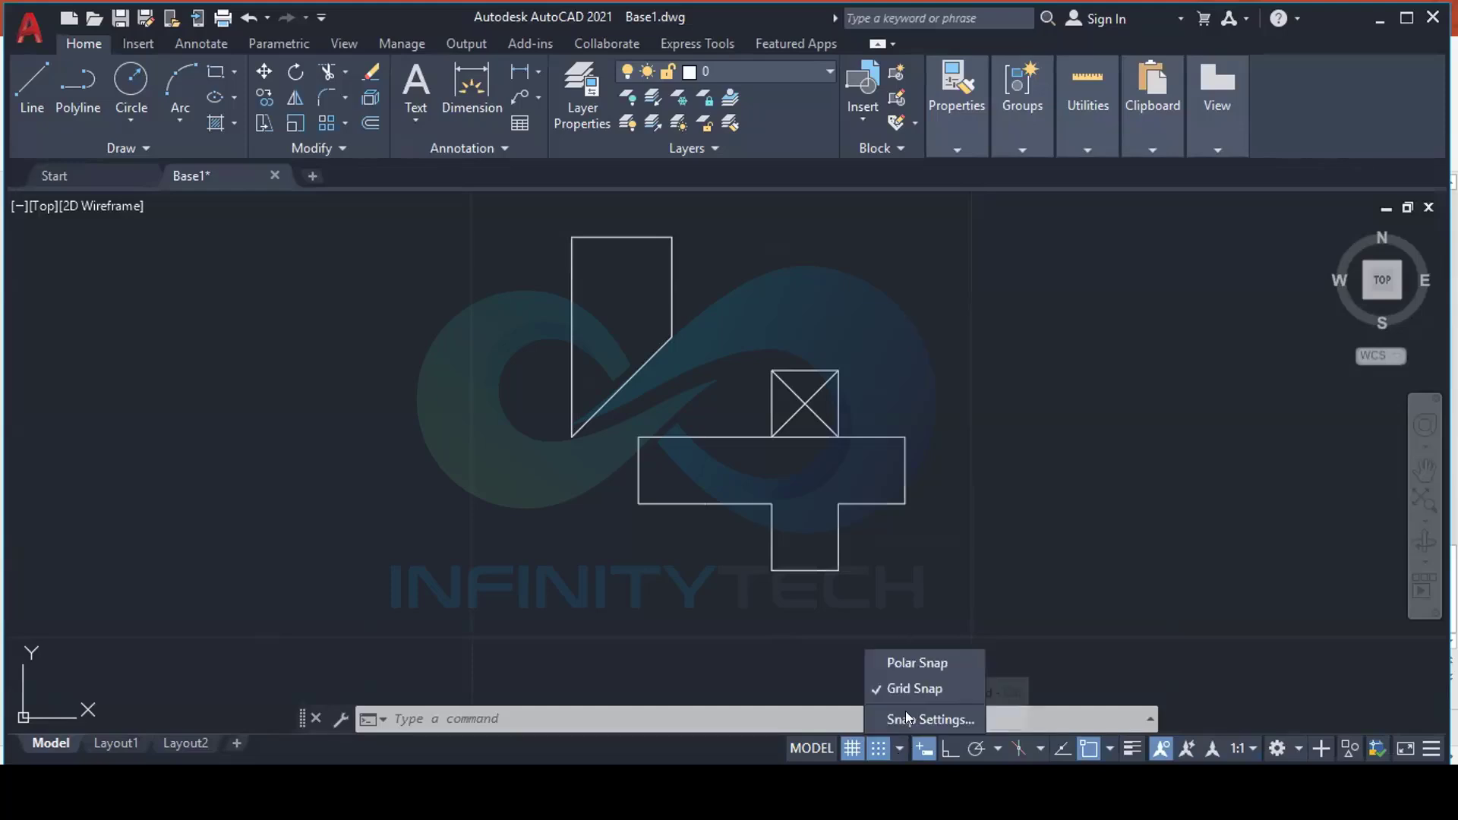
{"action": "left_click", "coordinate": [907, 714]}
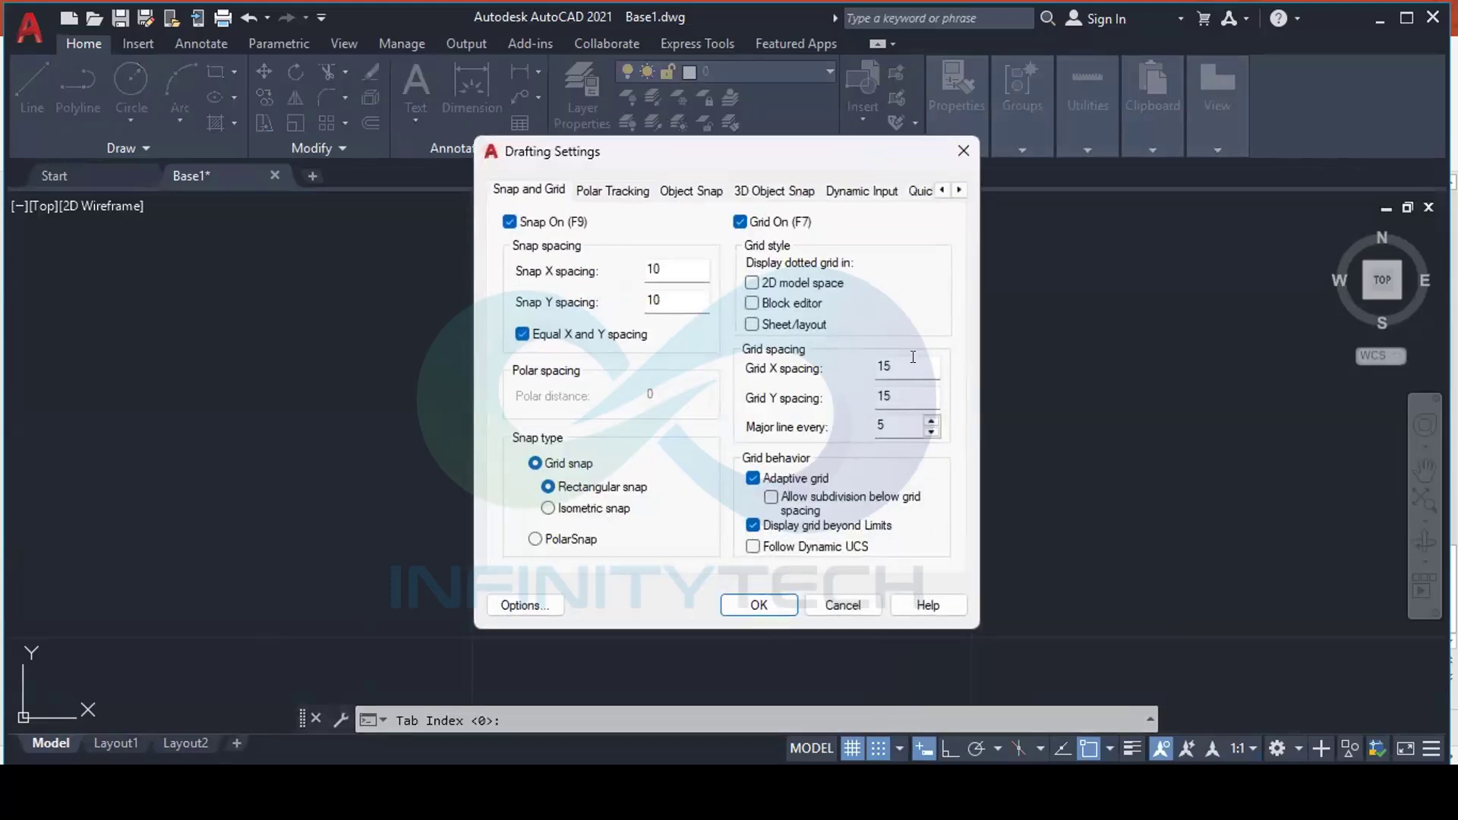
{"action": "left_click_drag", "start_coordinate": [905, 366], "coordinate": [839, 365]}
{"action": "type", "text": "10"}
{"action": "key", "text": "Tab"}
{"action": "type", "text": "10"}
{"action": "left_click", "coordinate": [568, 509]}
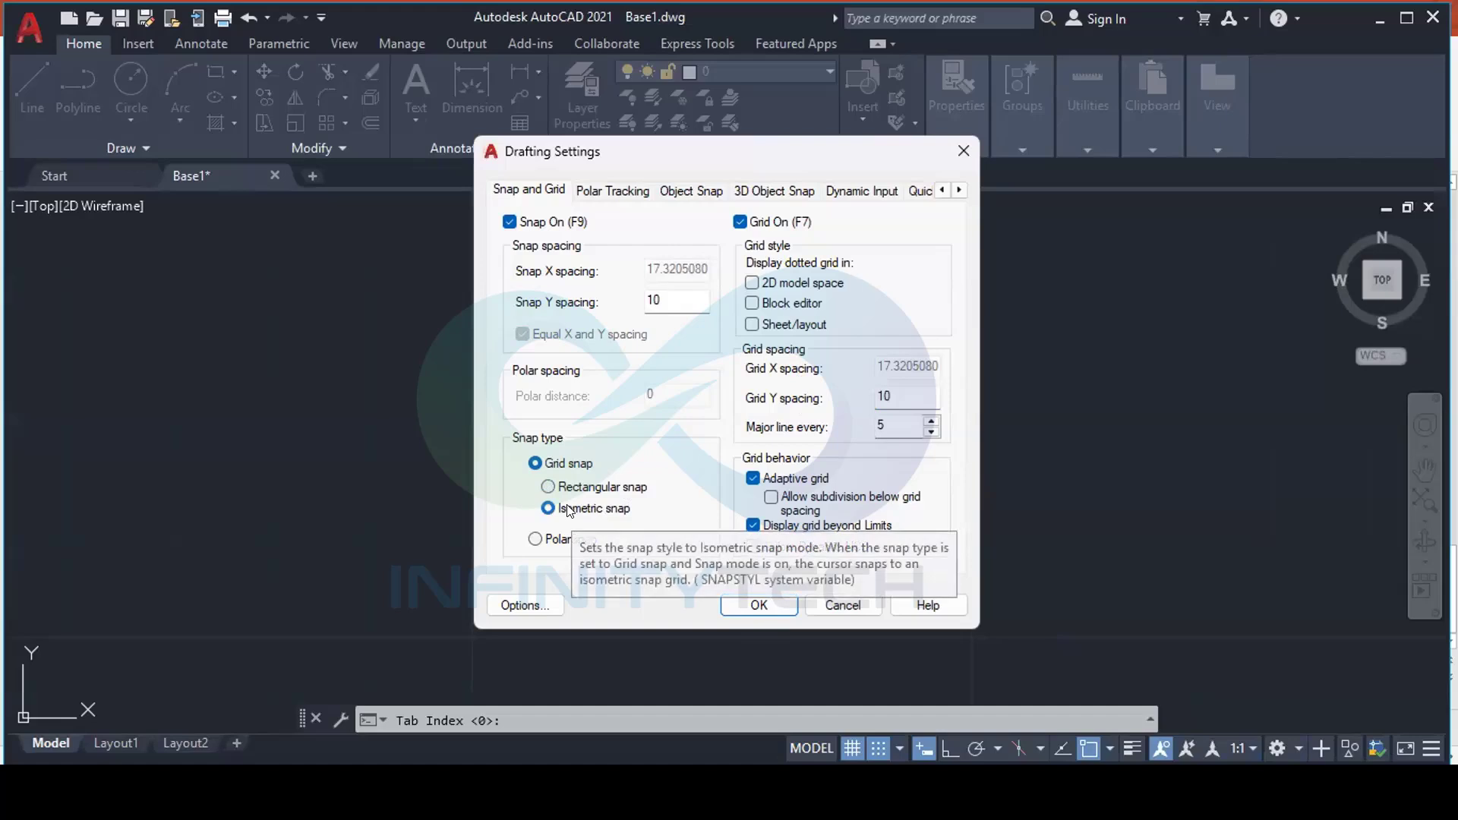
{"action": "left_click", "coordinate": [760, 606]}
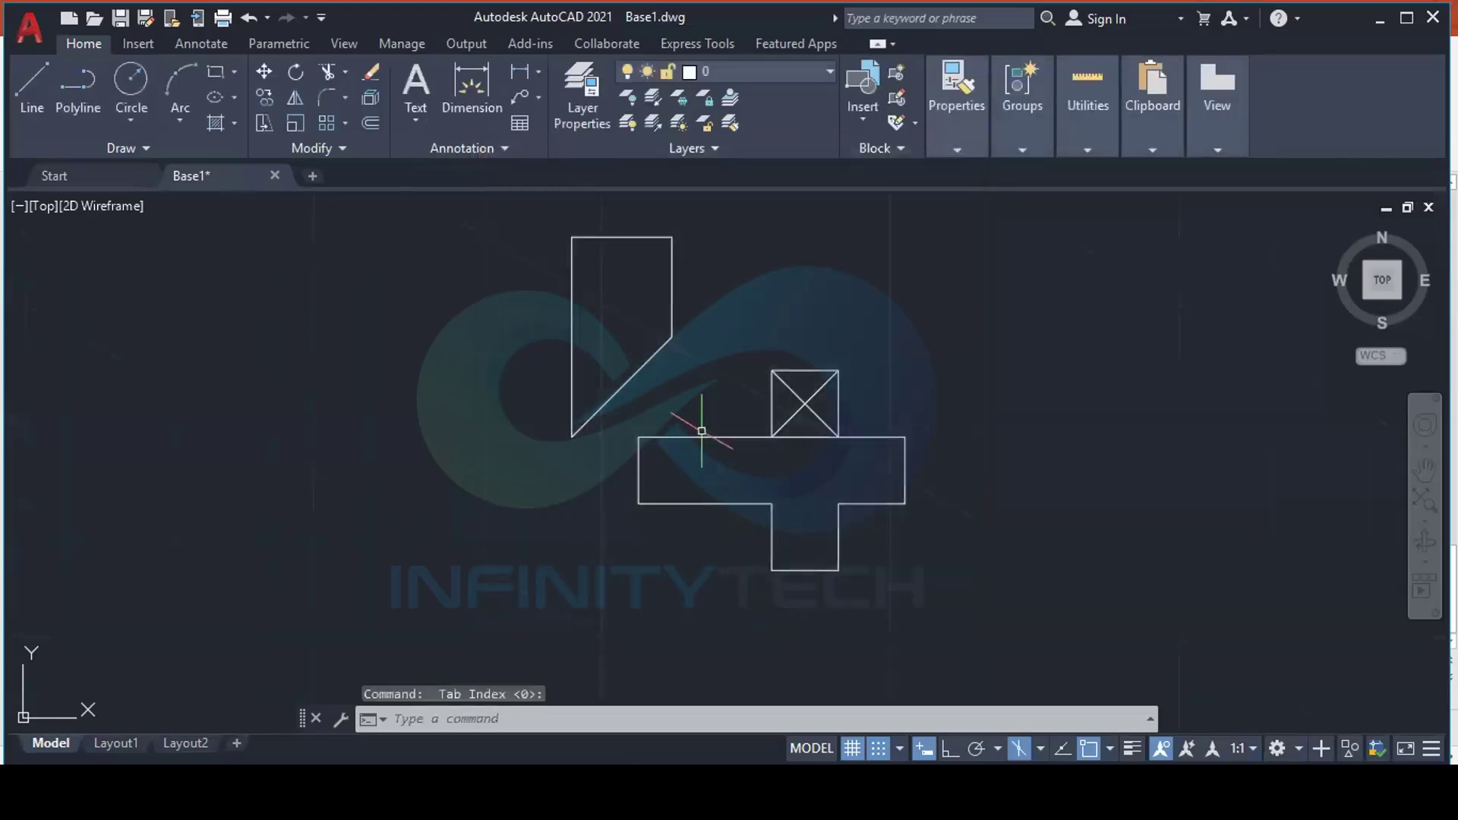
Examine the isometric grid and cursor orientation around the drawn shapes at different magnifications
{"action": "scroll", "coordinate": [701, 431], "scroll_direction": "down", "scroll_amount": 2}
{"action": "scroll", "coordinate": [702, 431], "scroll_direction": "down", "scroll_amount": 2}
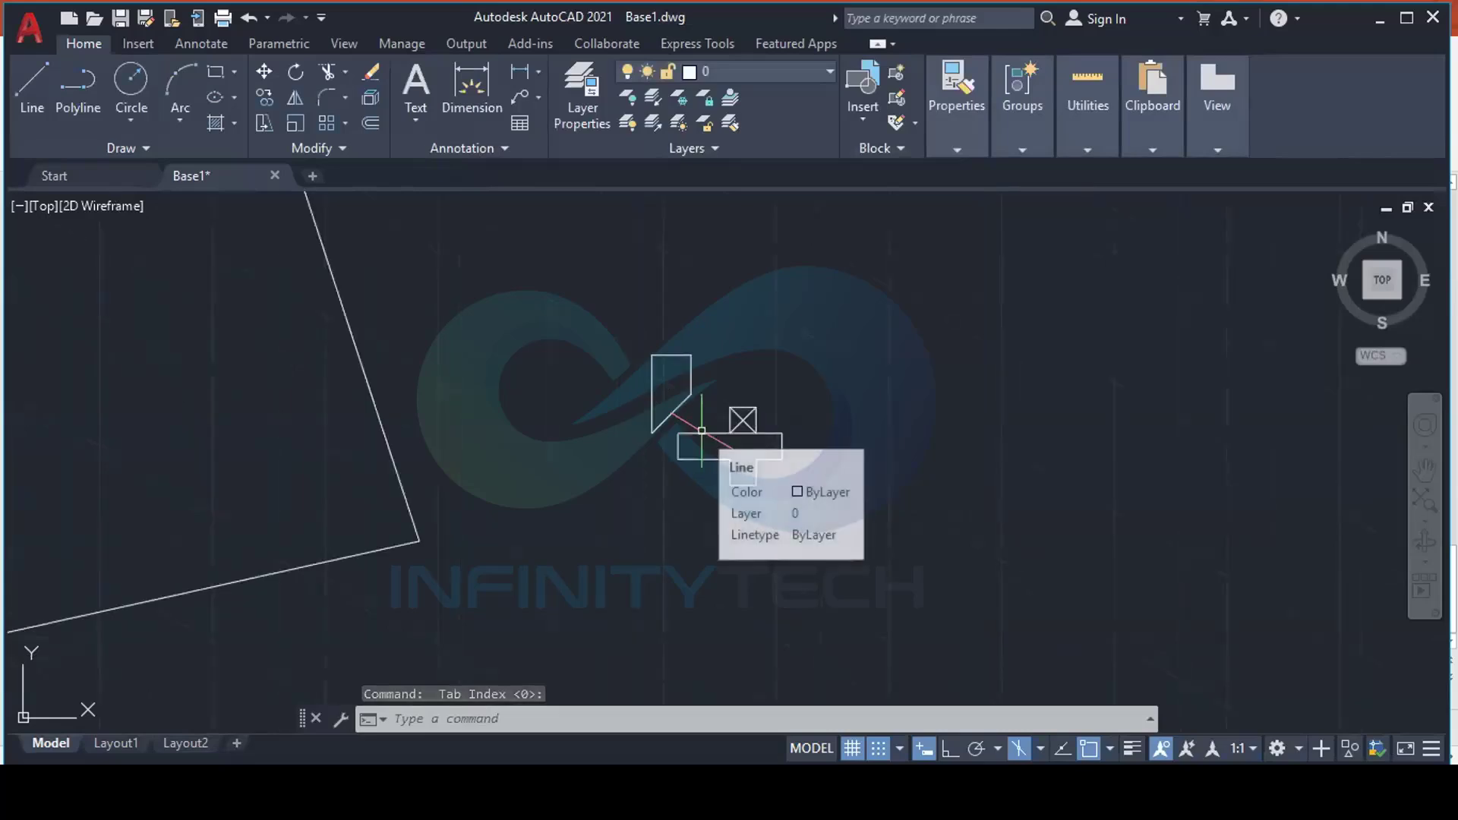
{"action": "scroll", "coordinate": [702, 431], "scroll_direction": "down", "scroll_amount": 2}
{"action": "scroll", "coordinate": [702, 430], "scroll_direction": "up", "scroll_amount": 6}
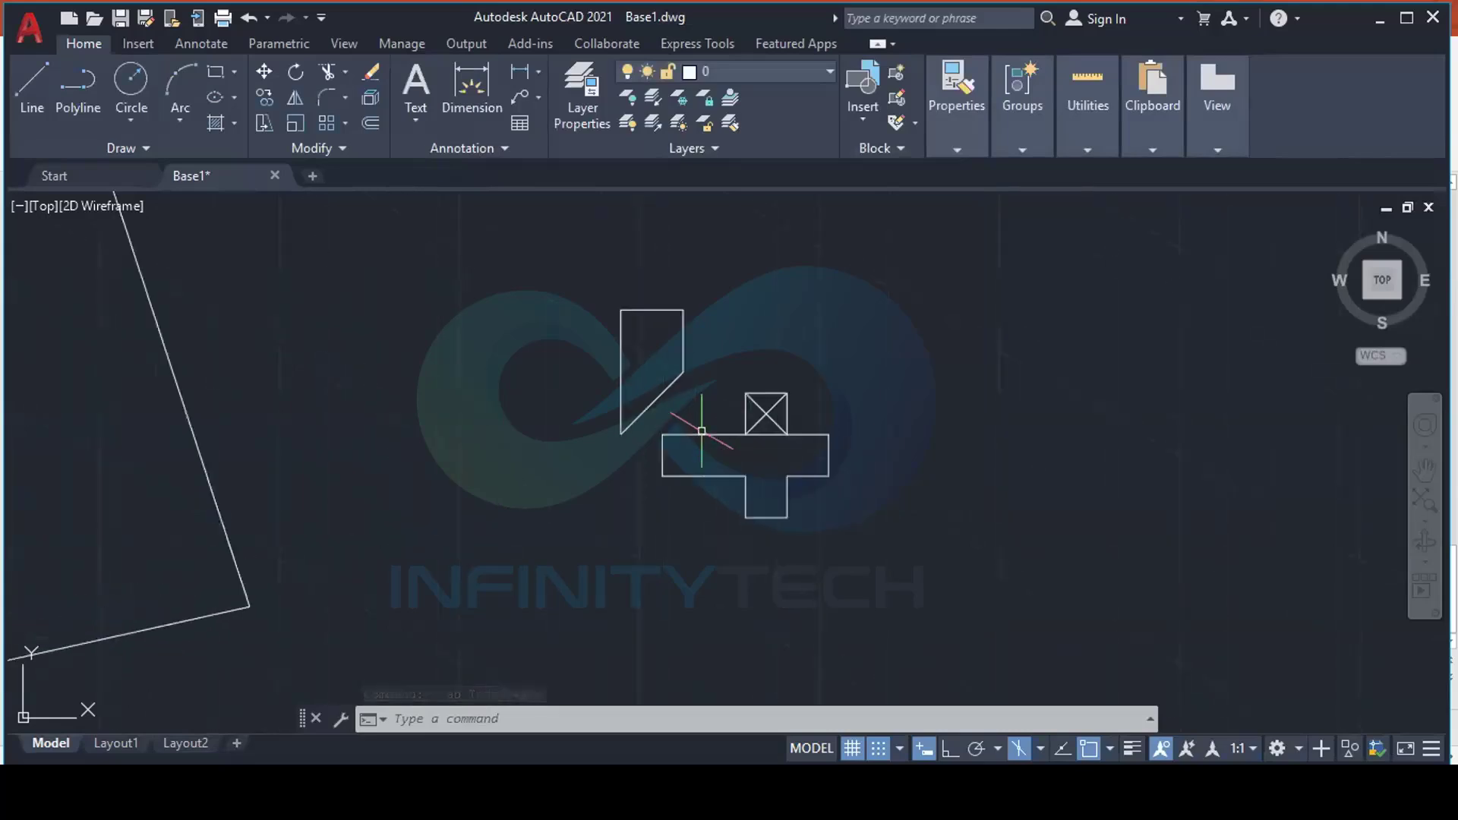
{"action": "scroll", "coordinate": [702, 431], "scroll_direction": "down", "scroll_amount": 2}
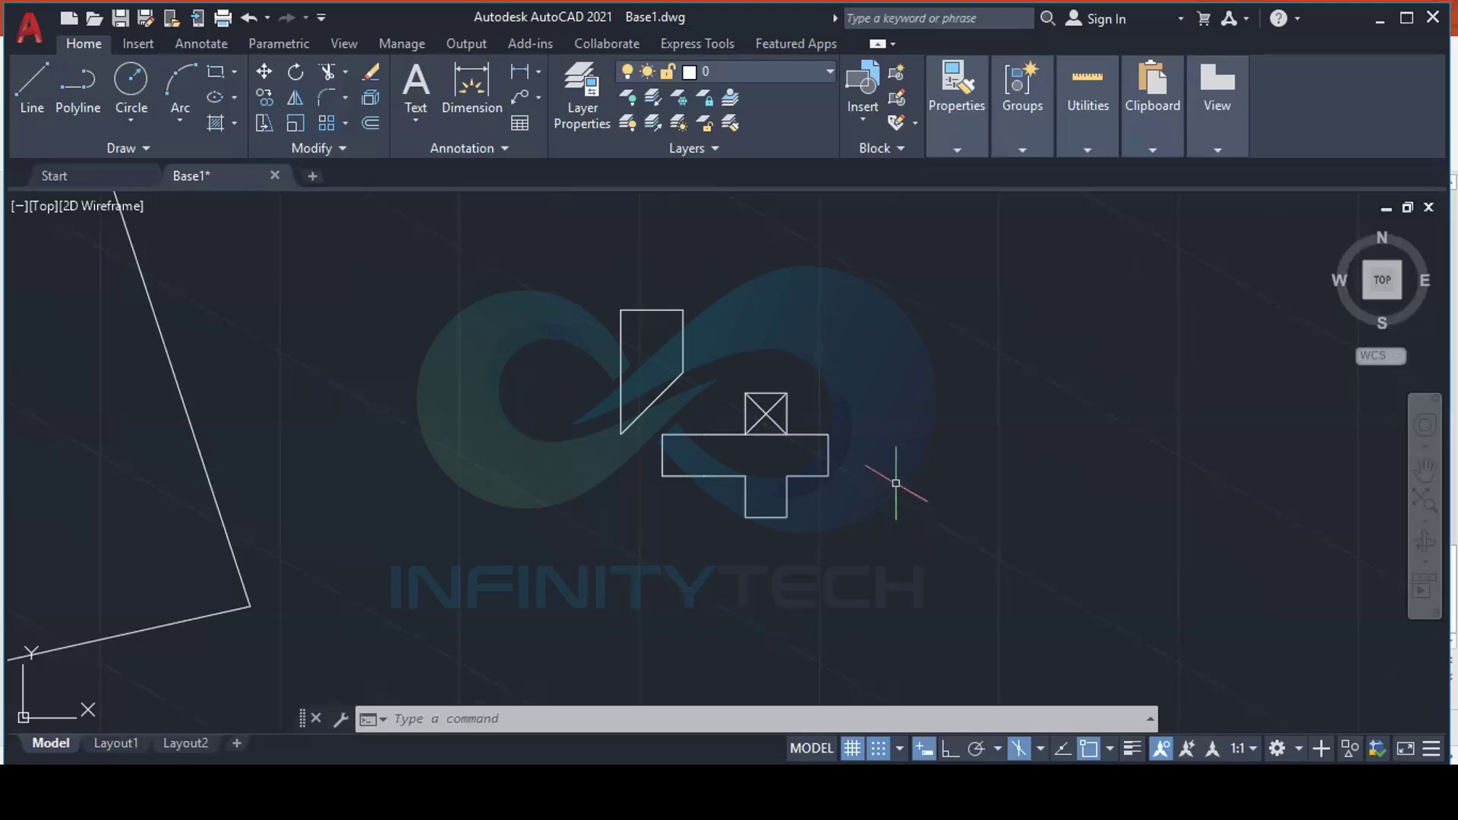
{"action": "scroll", "coordinate": [863, 455], "scroll_direction": "up", "scroll_amount": 2}
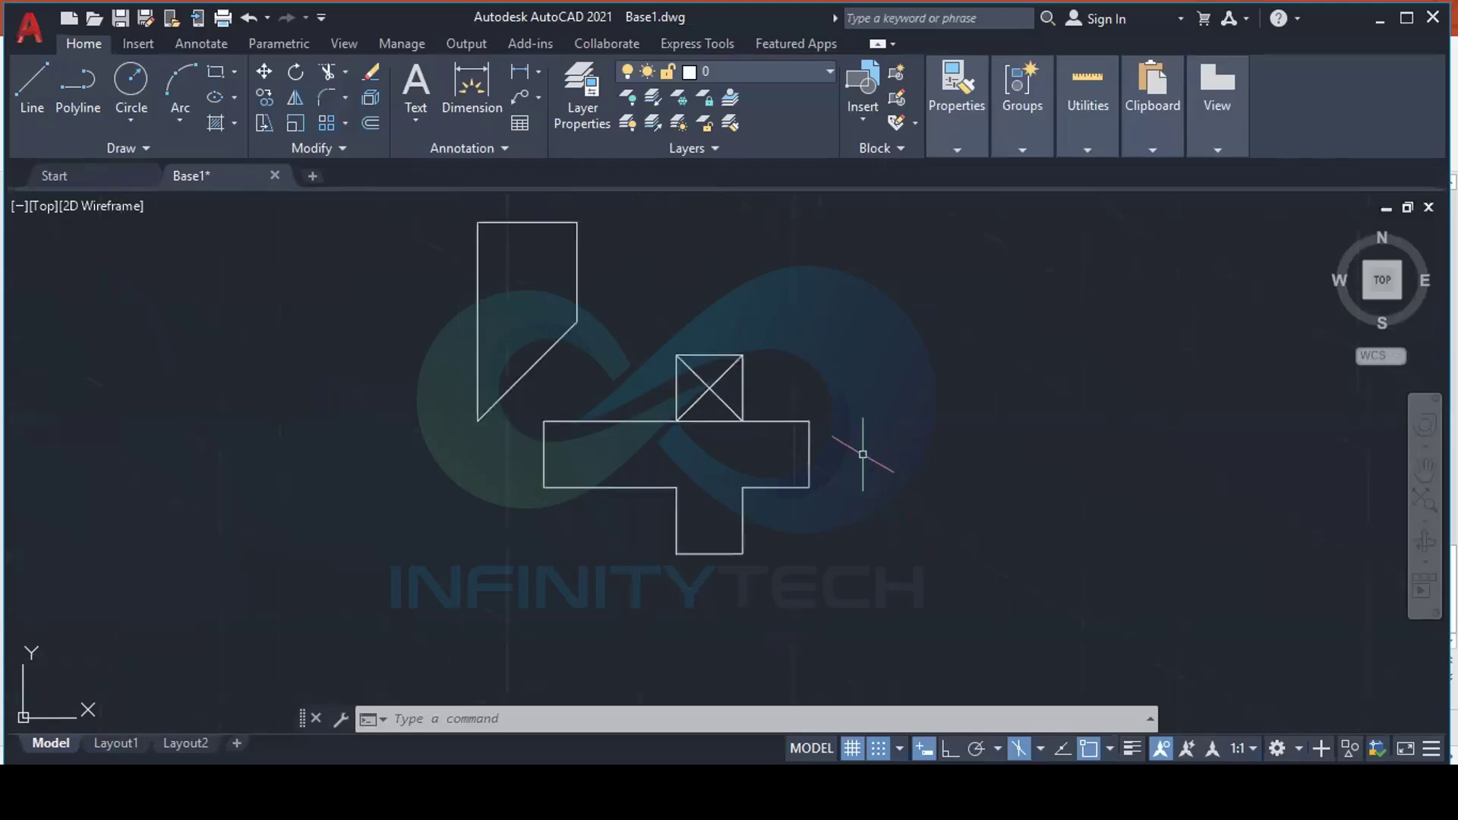
{"action": "scroll", "coordinate": [862, 454], "scroll_direction": "down", "scroll_amount": 2}
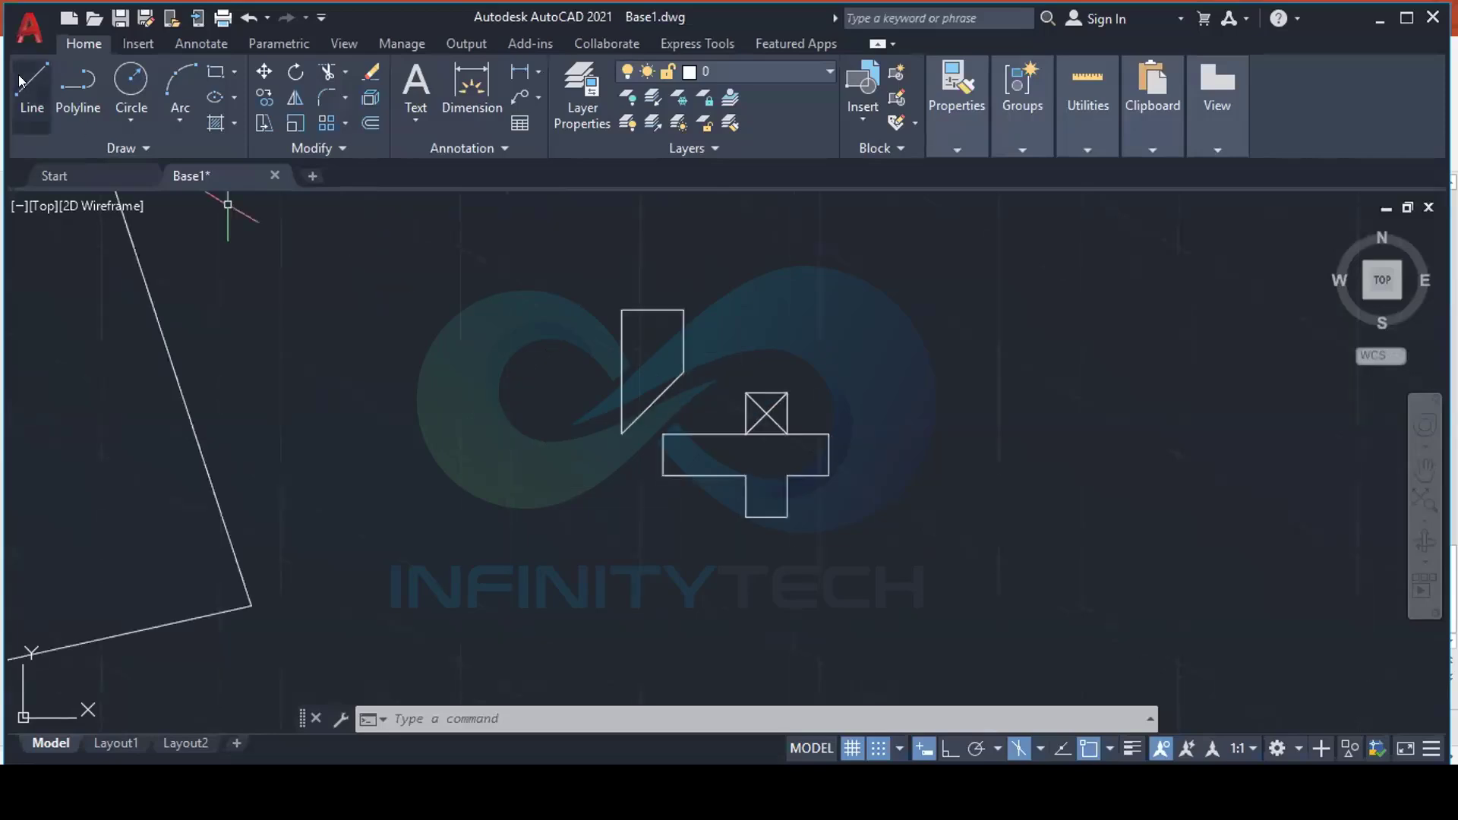
Start an isometric outline right of the cross with five 10-unit segments: up-right, up, down-right, up, and down-right
{"action": "left_click", "coordinate": [20, 80]}
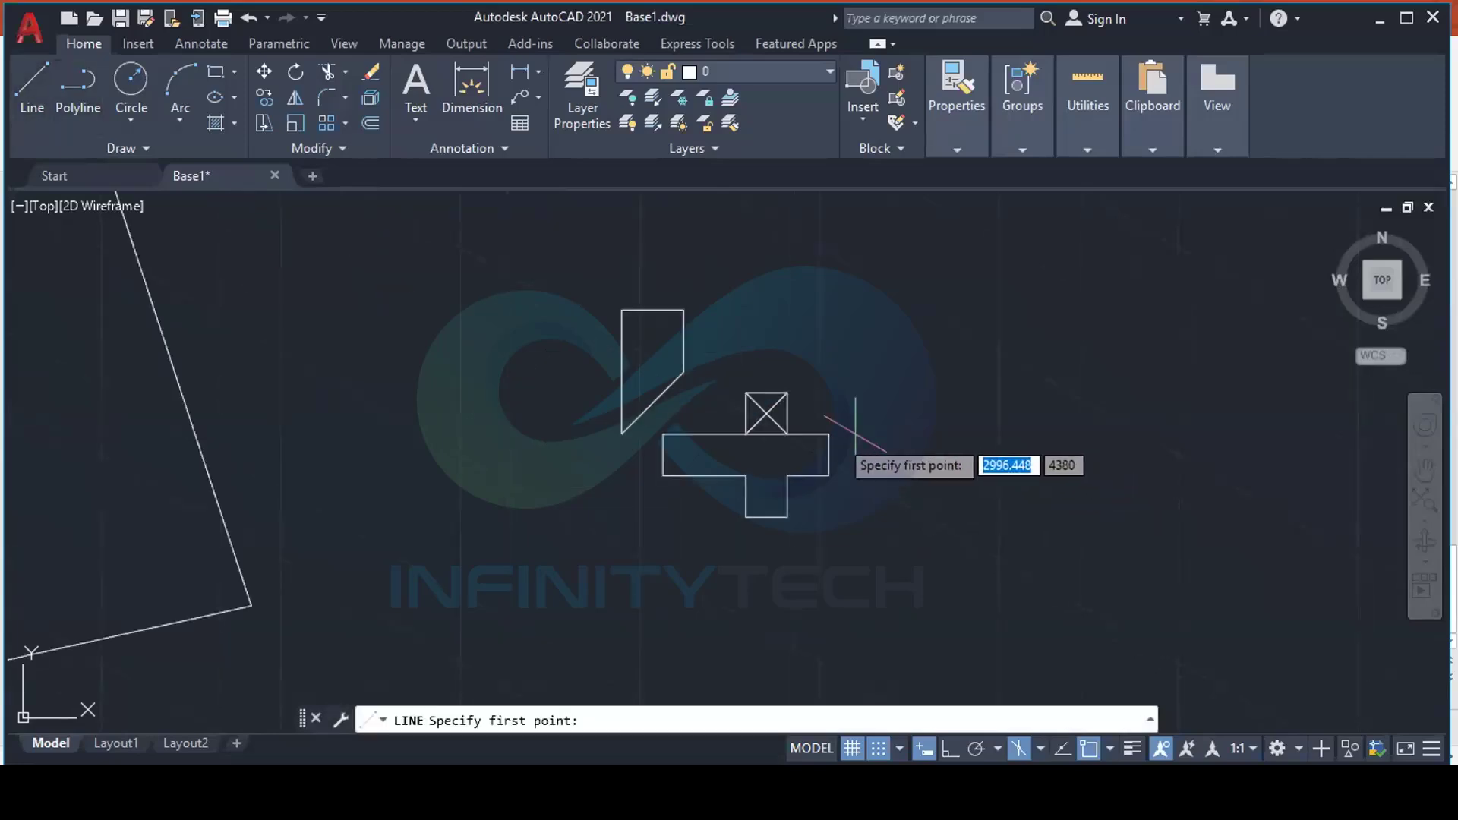
{"action": "left_click", "coordinate": [856, 433]}
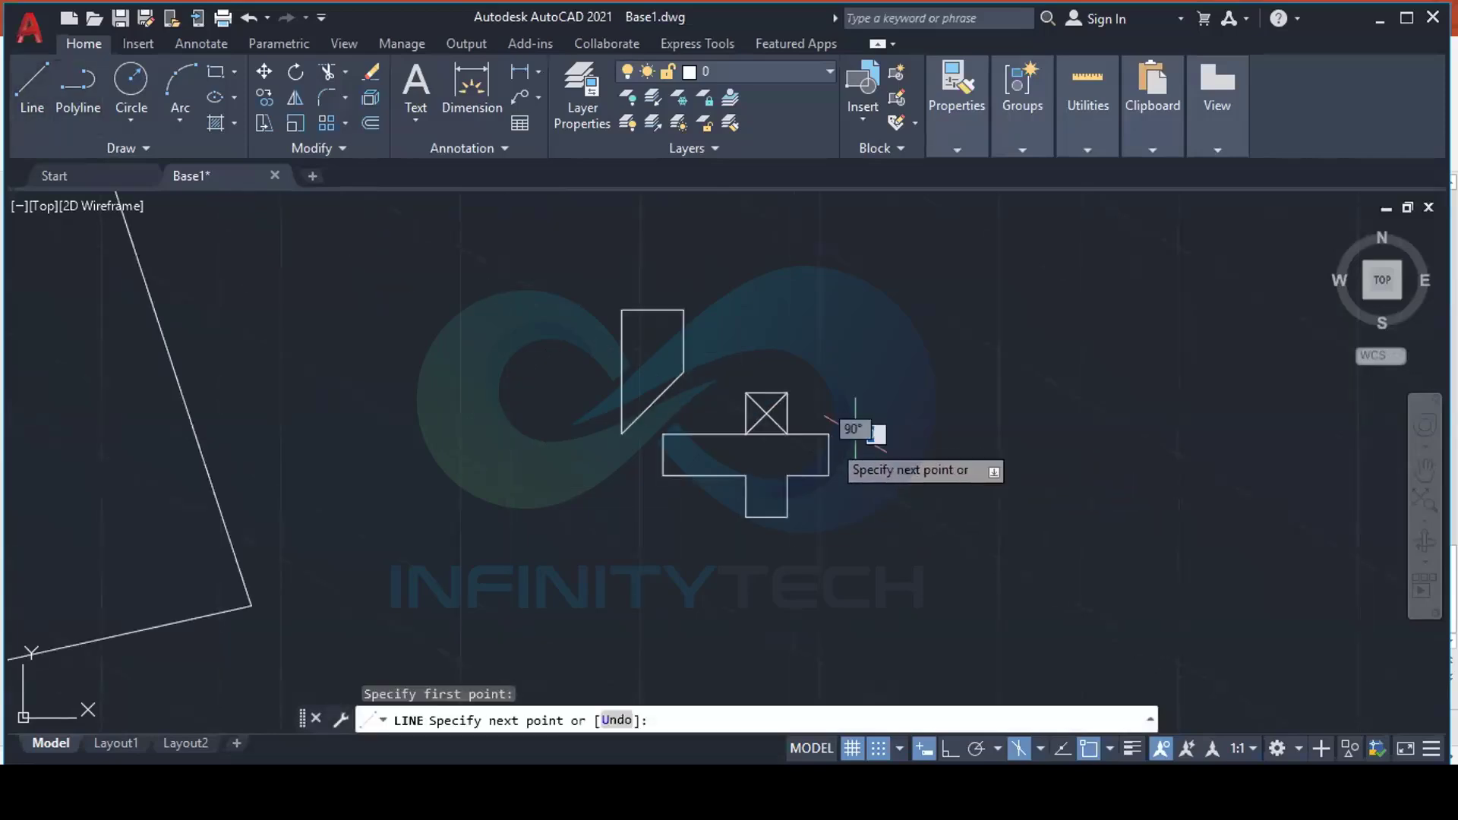
{"action": "scroll", "coordinate": [892, 414], "scroll_direction": "up", "scroll_amount": 2}
{"action": "left_click", "coordinate": [903, 415]}
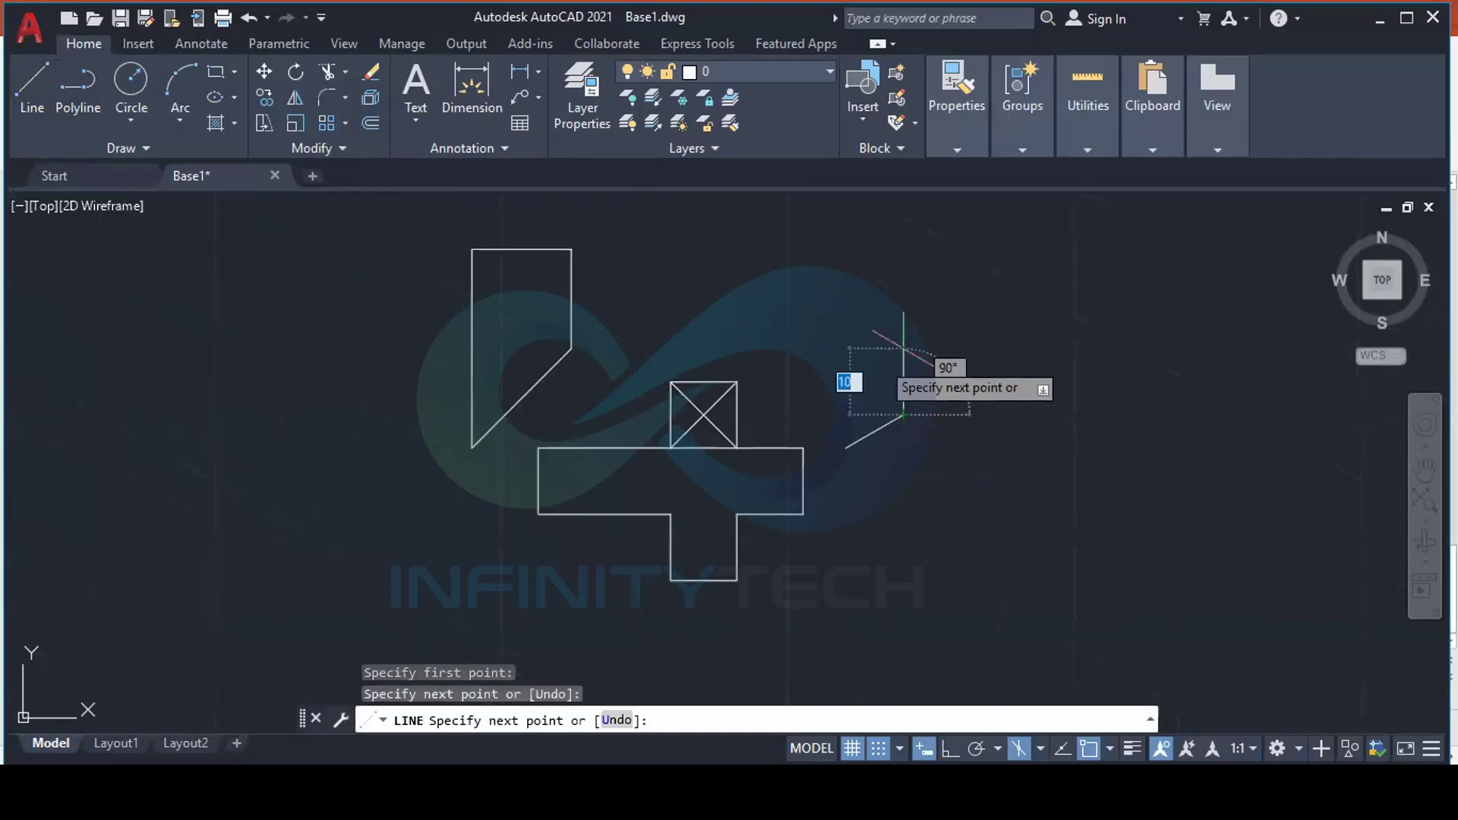
{"action": "left_click", "coordinate": [904, 354]}
{"action": "left_click", "coordinate": [960, 382]}
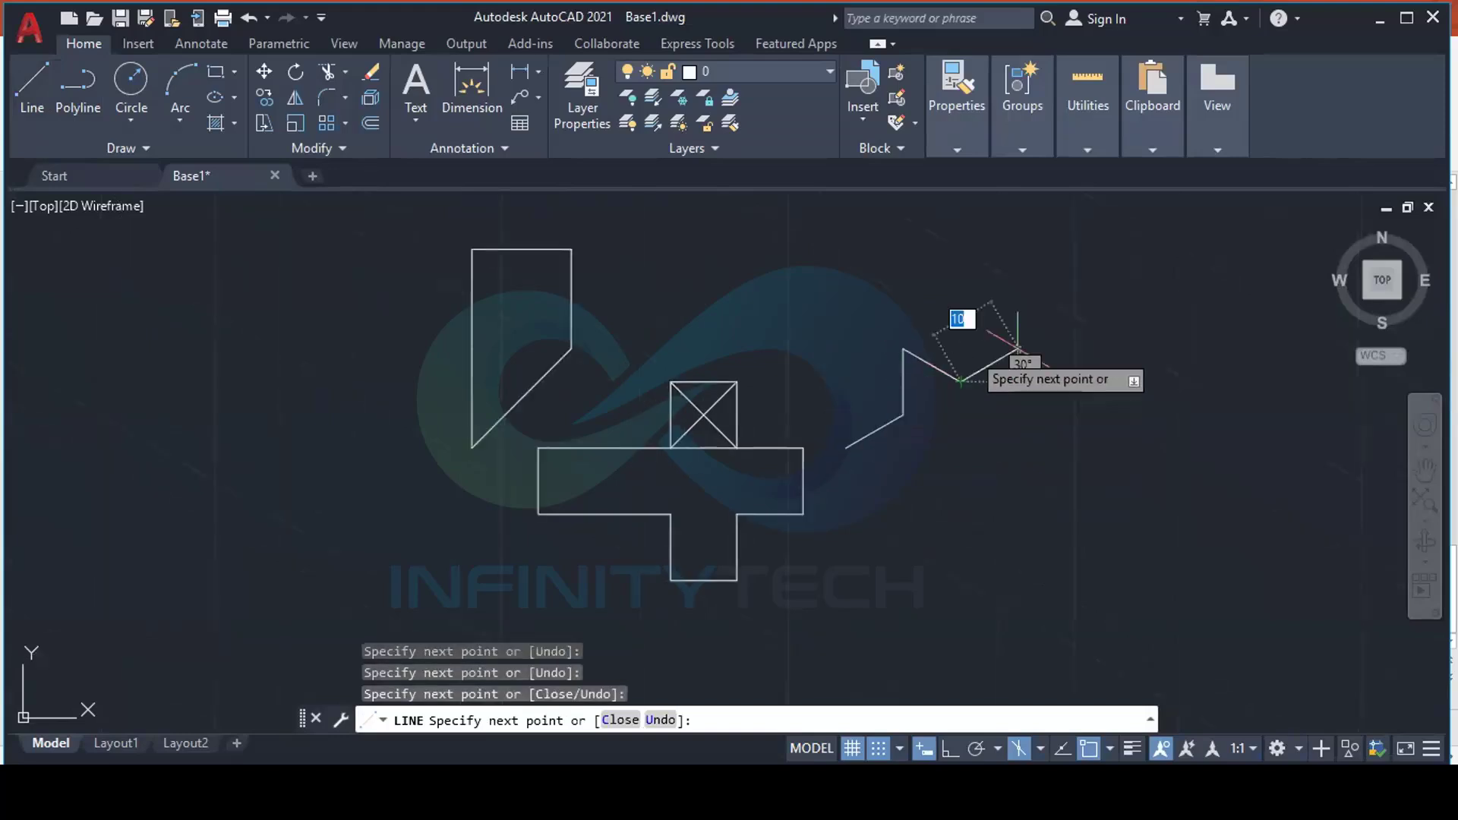
{"action": "left_click", "coordinate": [961, 316]}
{"action": "left_click", "coordinate": [1018, 350]}
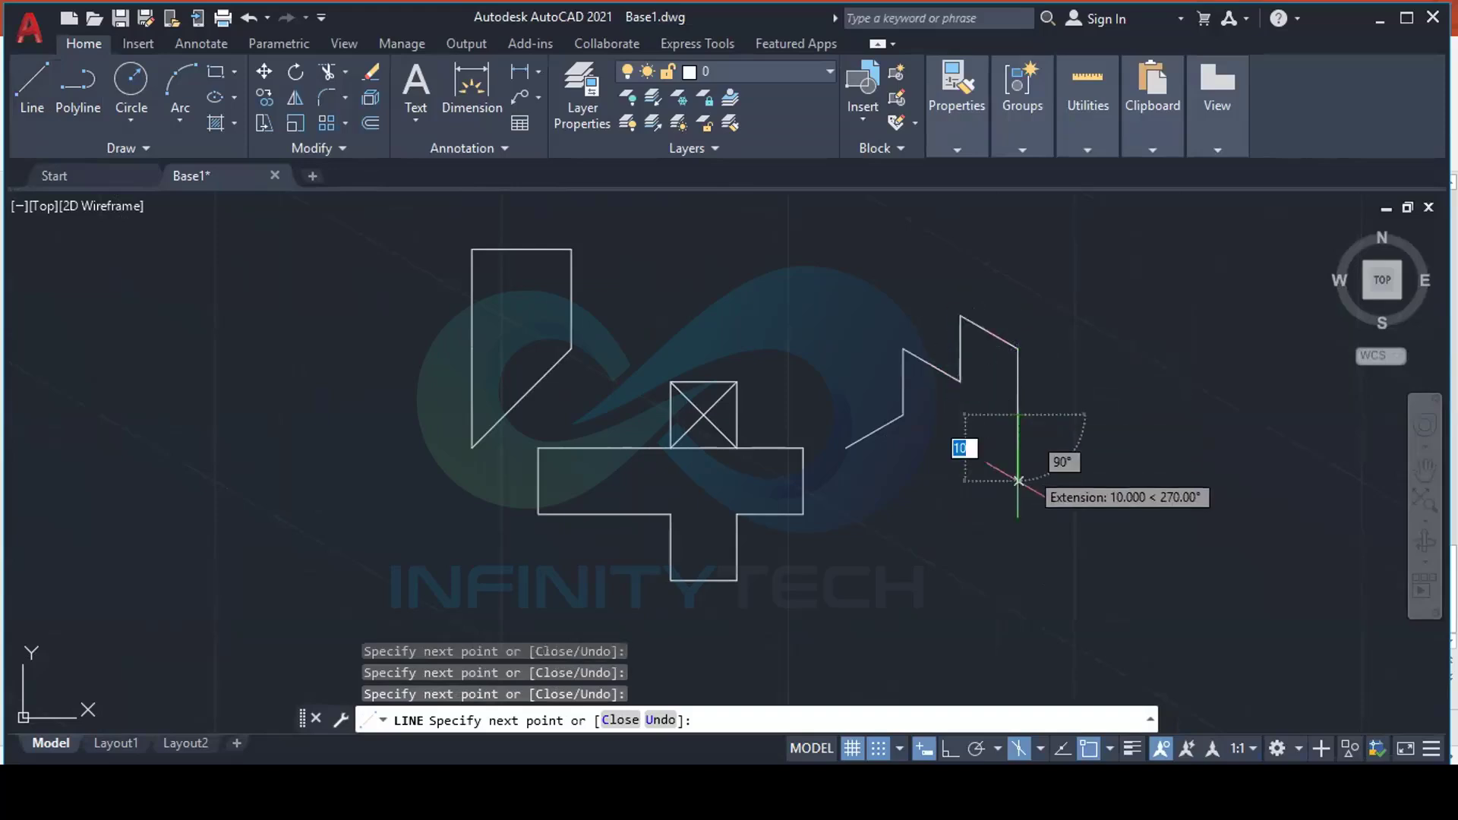
Close the isometric outline with segments 30 down, then 10 up-left, up, down-left, and up-left to the start, and end the Line command
{"action": "left_click", "coordinate": [1018, 546]}
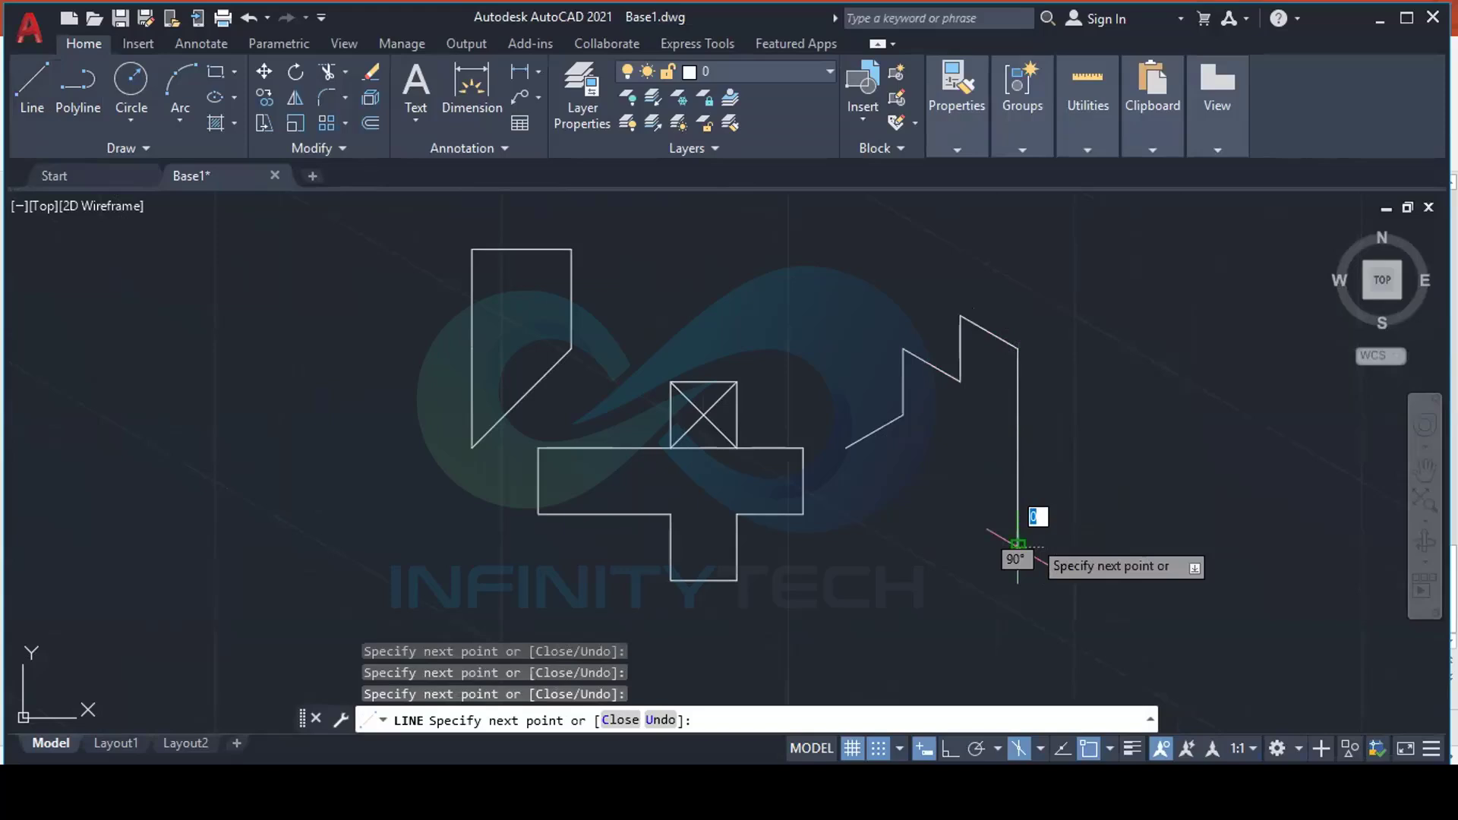
{"action": "left_click", "coordinate": [961, 515]}
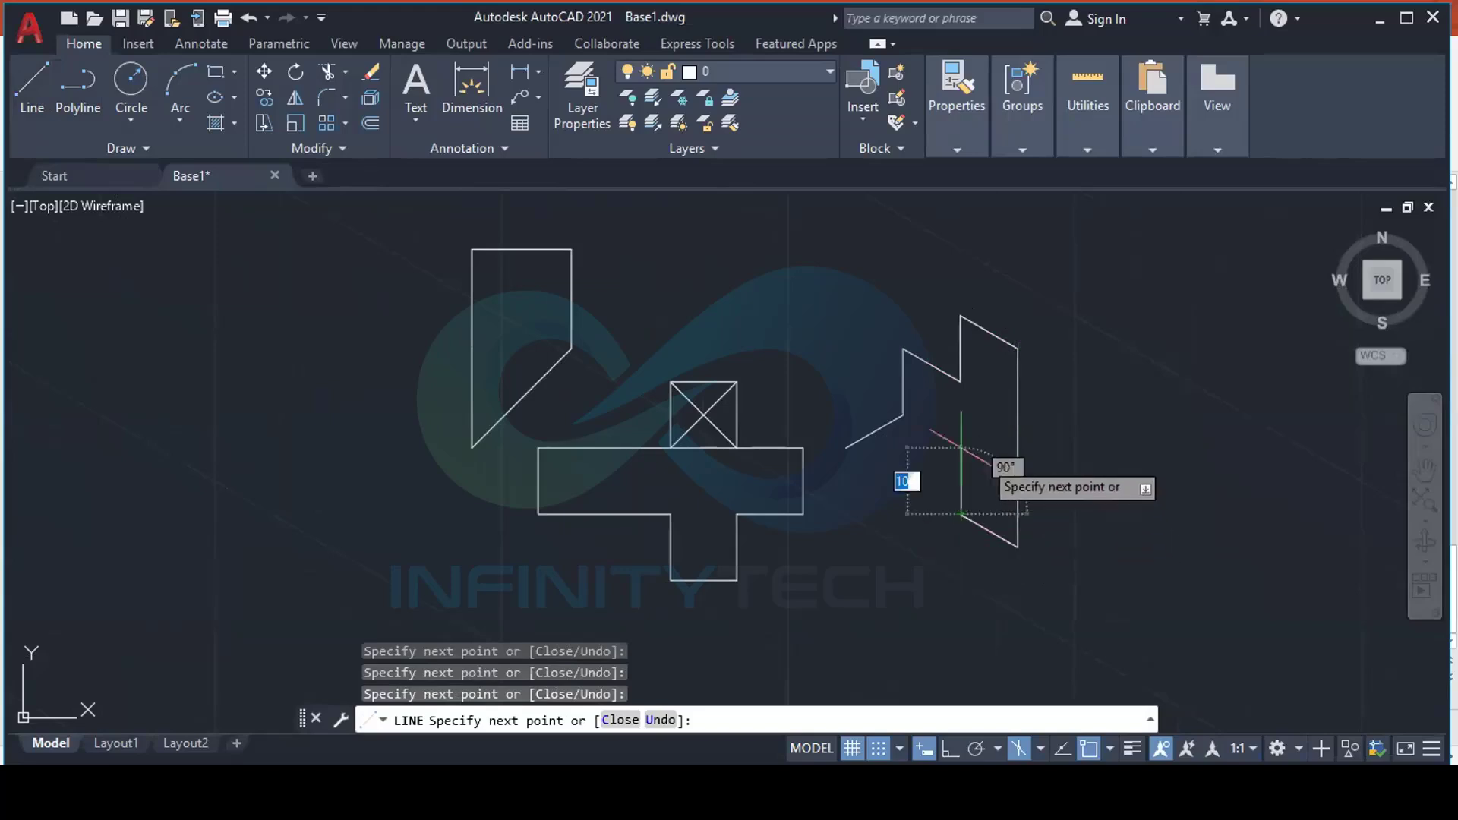
{"action": "left_click", "coordinate": [960, 448]}
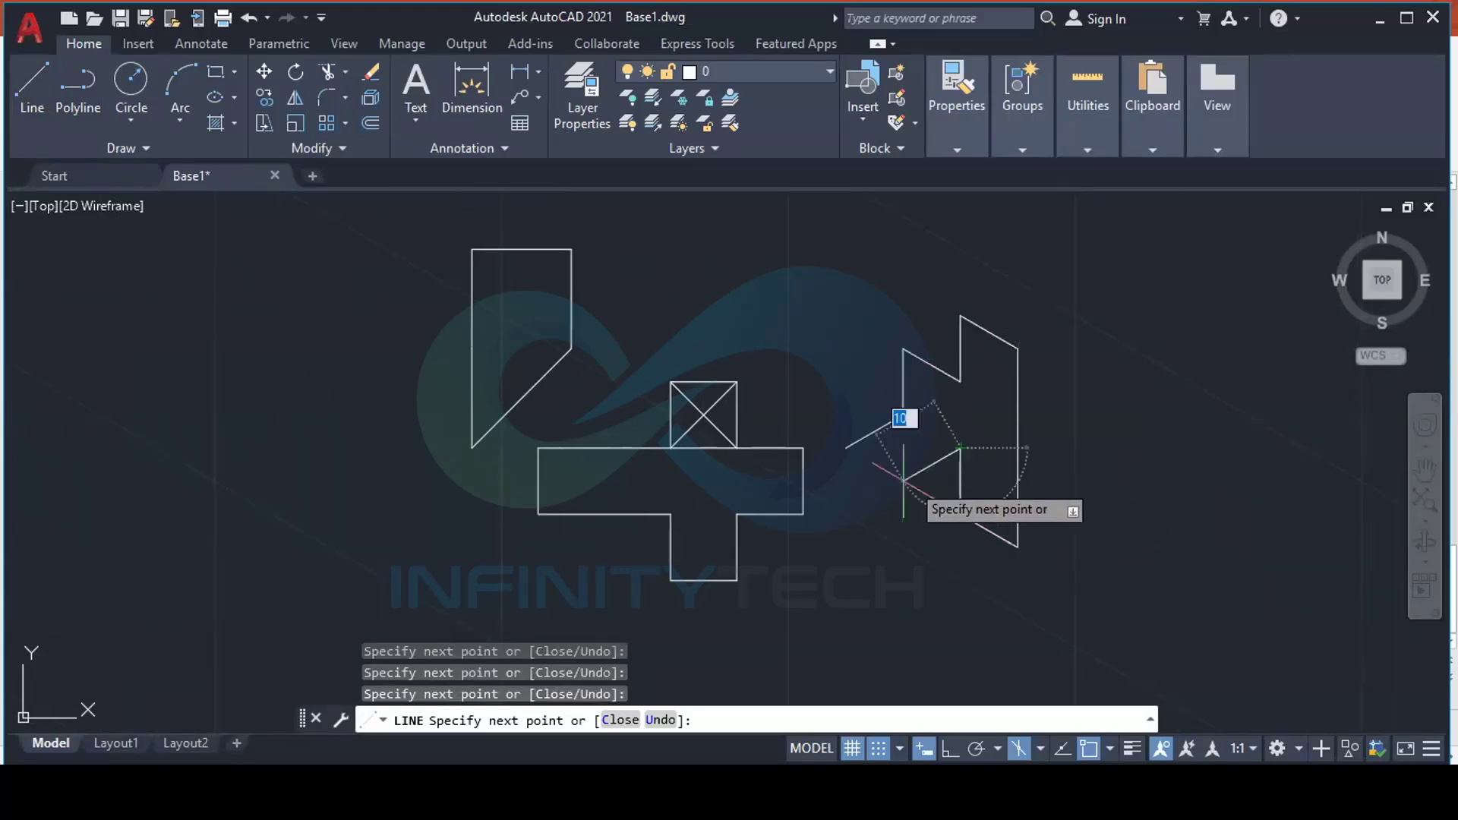
{"action": "key", "text": "Return"}
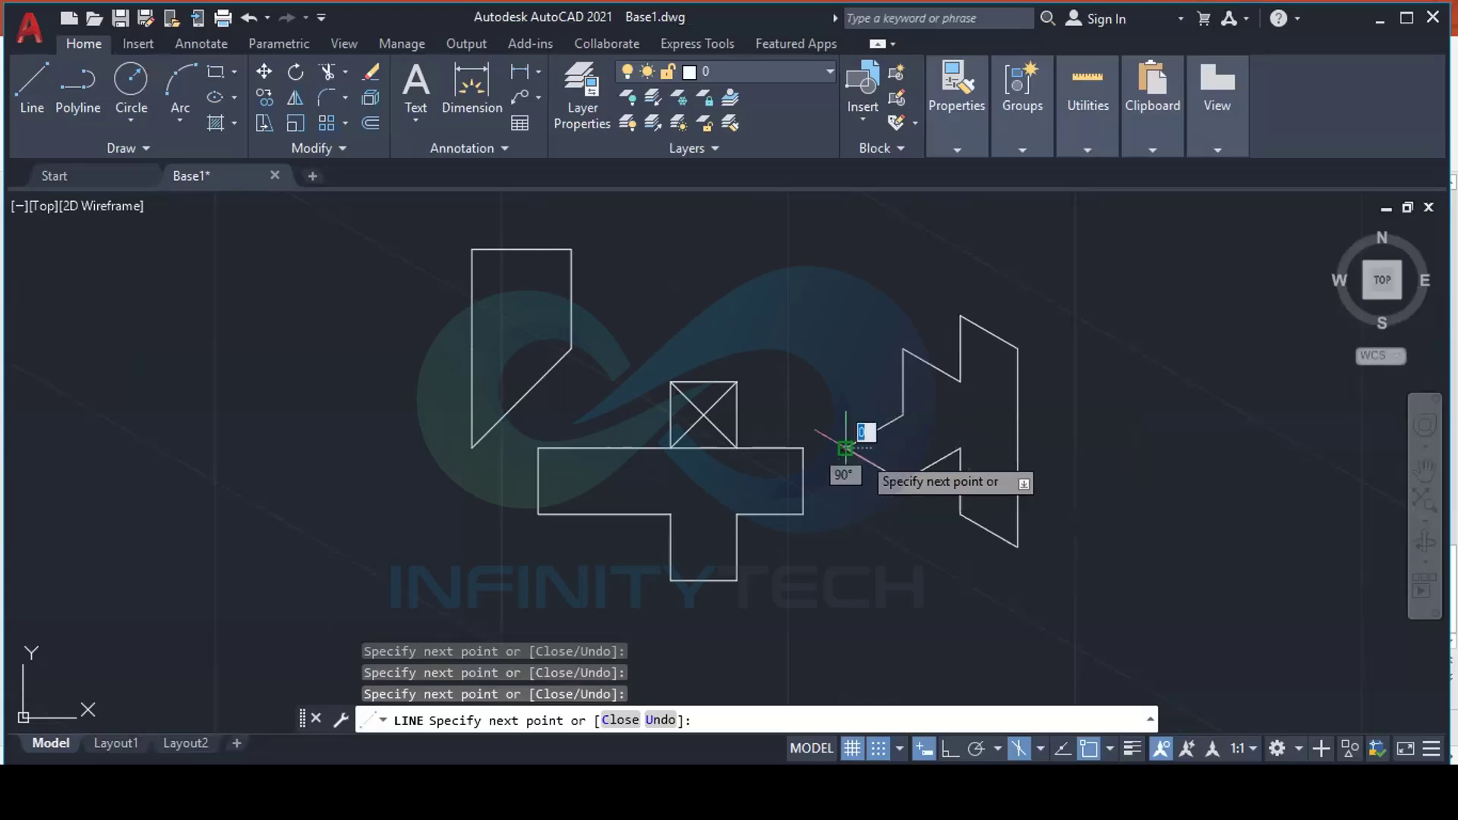
{"action": "key", "text": "Escape"}
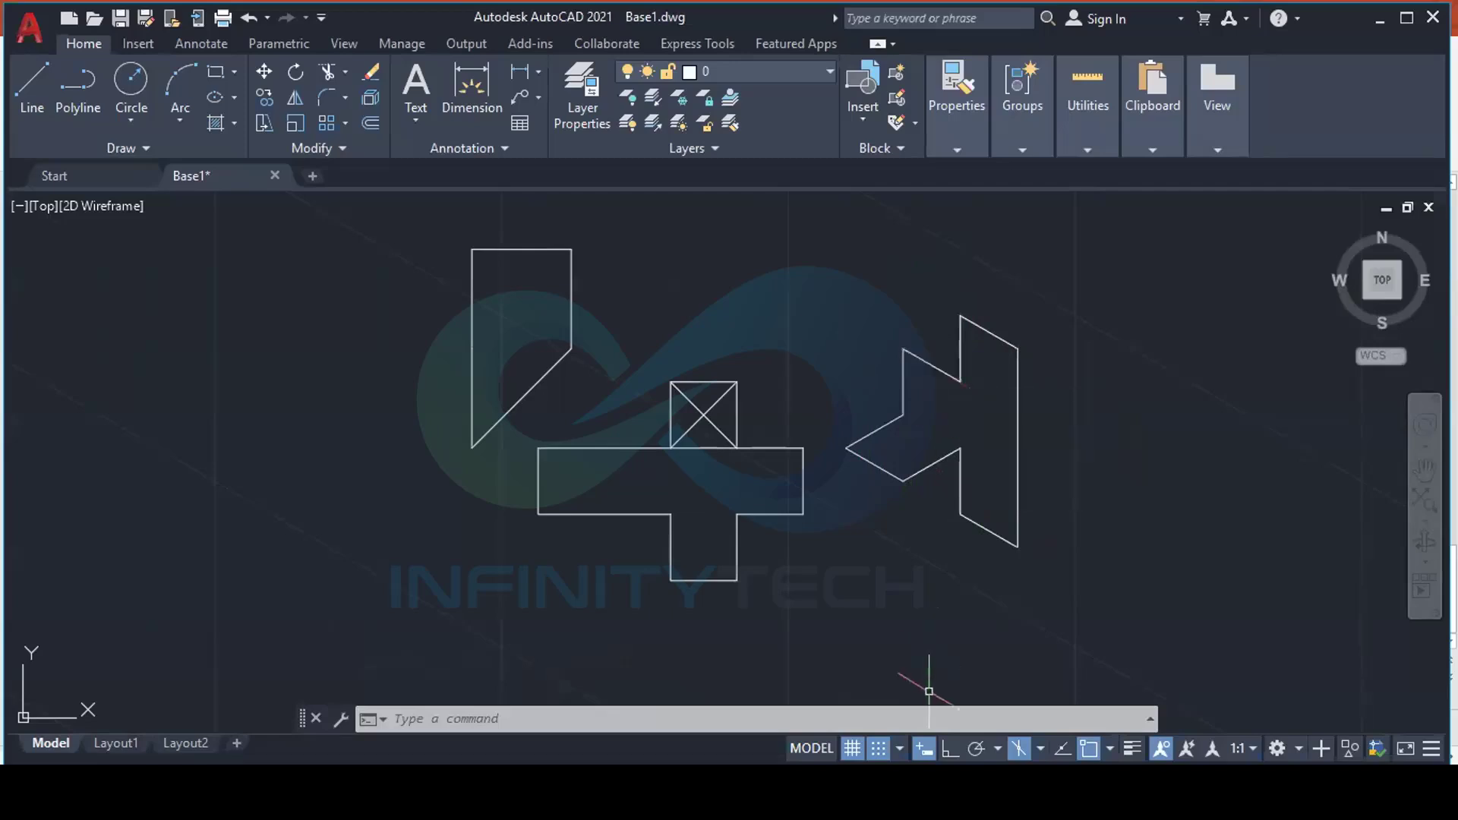
Change the snap type back to Rectangular snap in the drafting settings and apply it
{"action": "left_click", "coordinate": [900, 749]}
{"action": "left_click", "coordinate": [910, 723]}
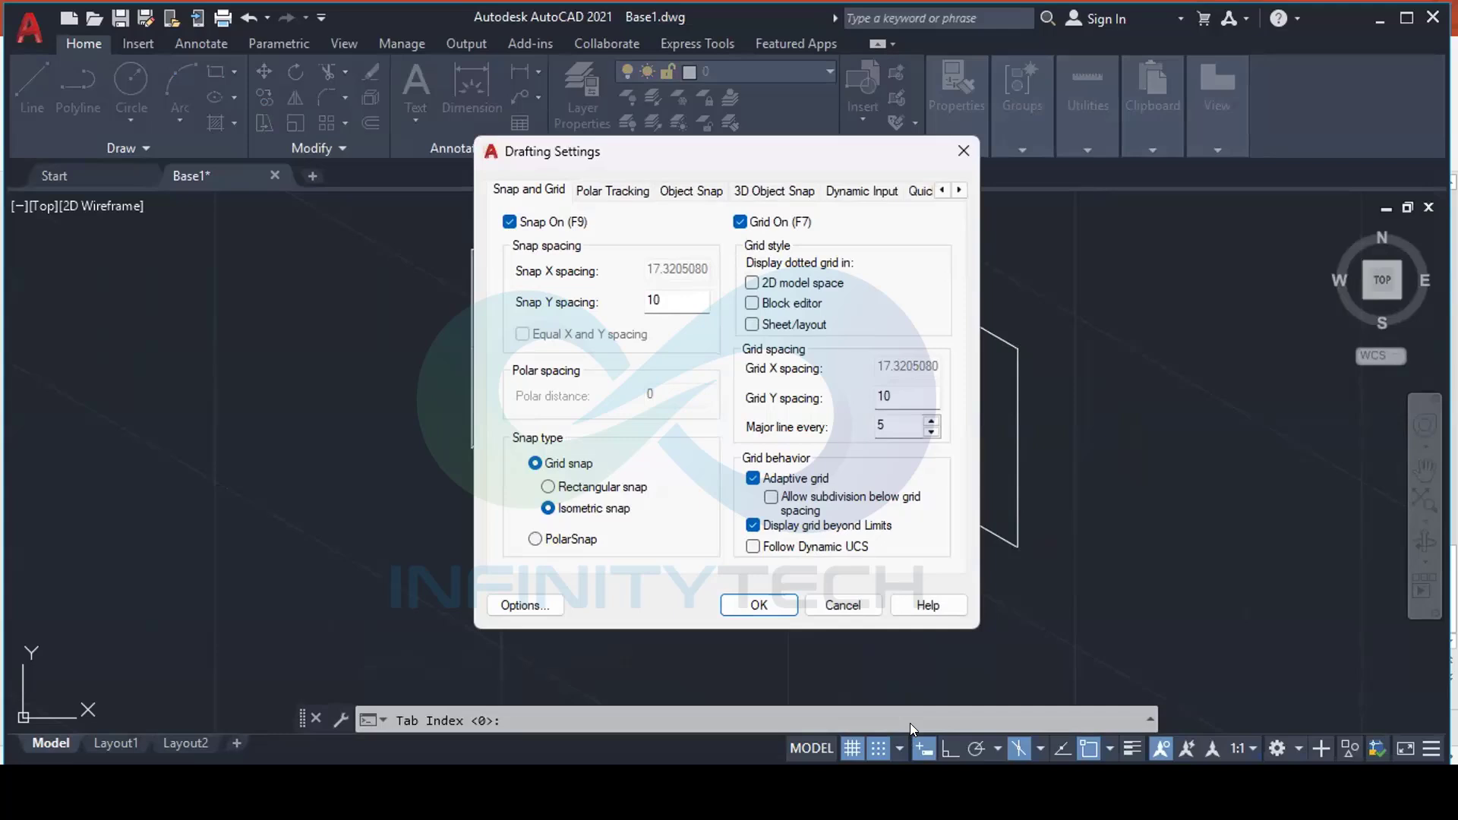
{"action": "left_click", "coordinate": [592, 488]}
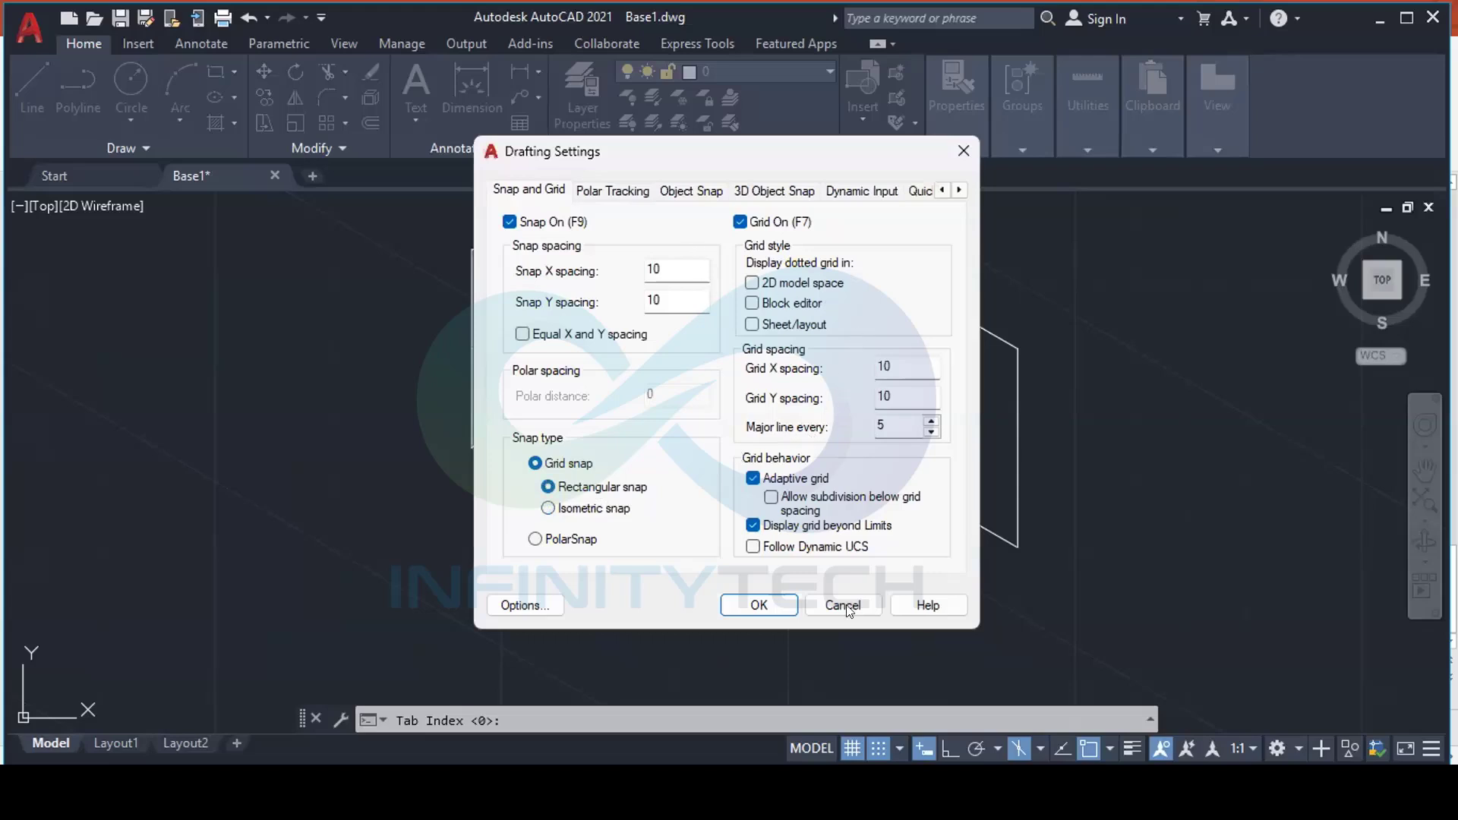
{"action": "left_click", "coordinate": [791, 612]}
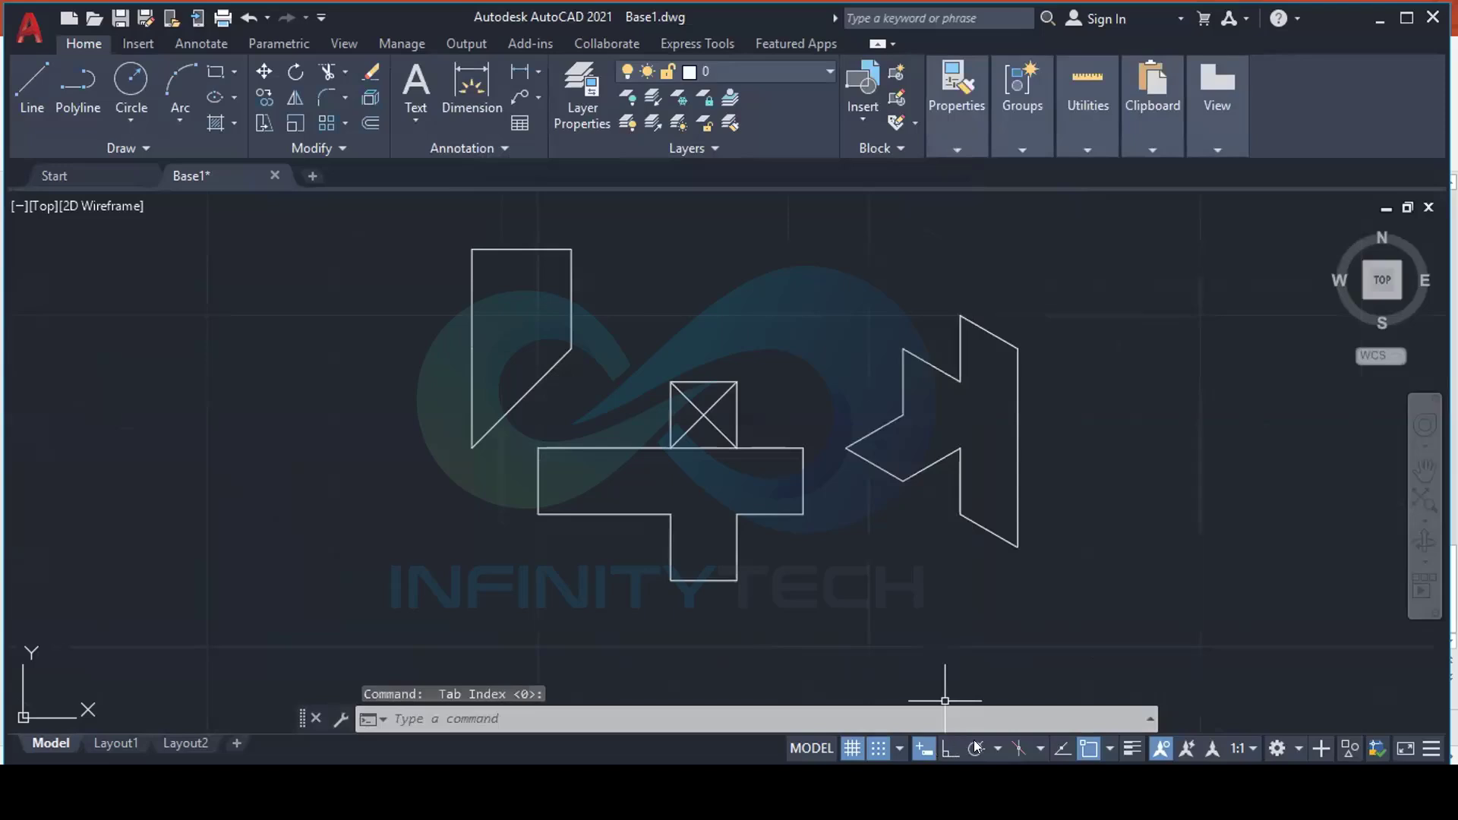
Switch the snap mode from Grid Snap to Polar Snap
{"action": "left_click", "coordinate": [897, 750]}
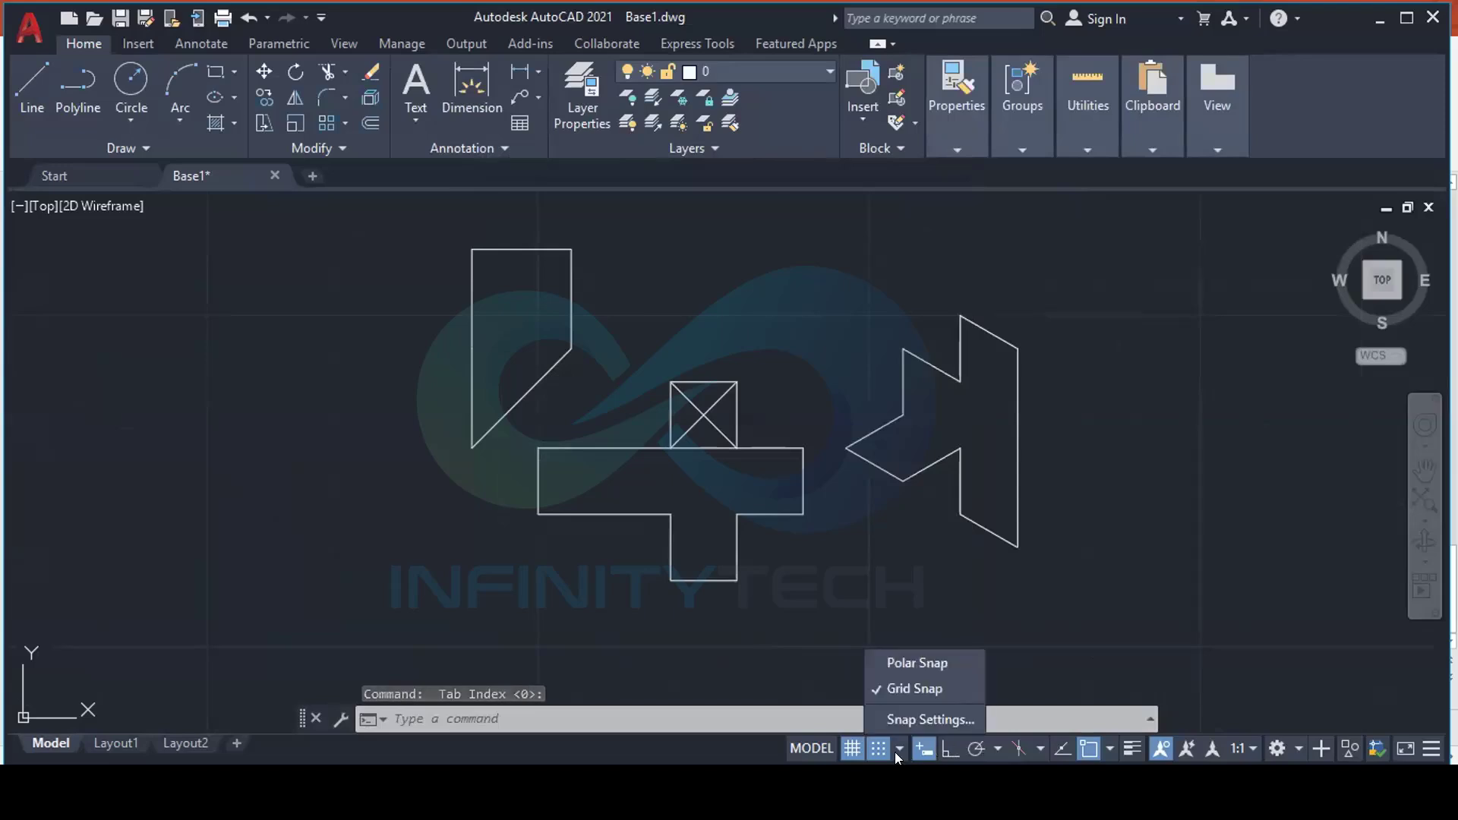
{"action": "left_click", "coordinate": [916, 660]}
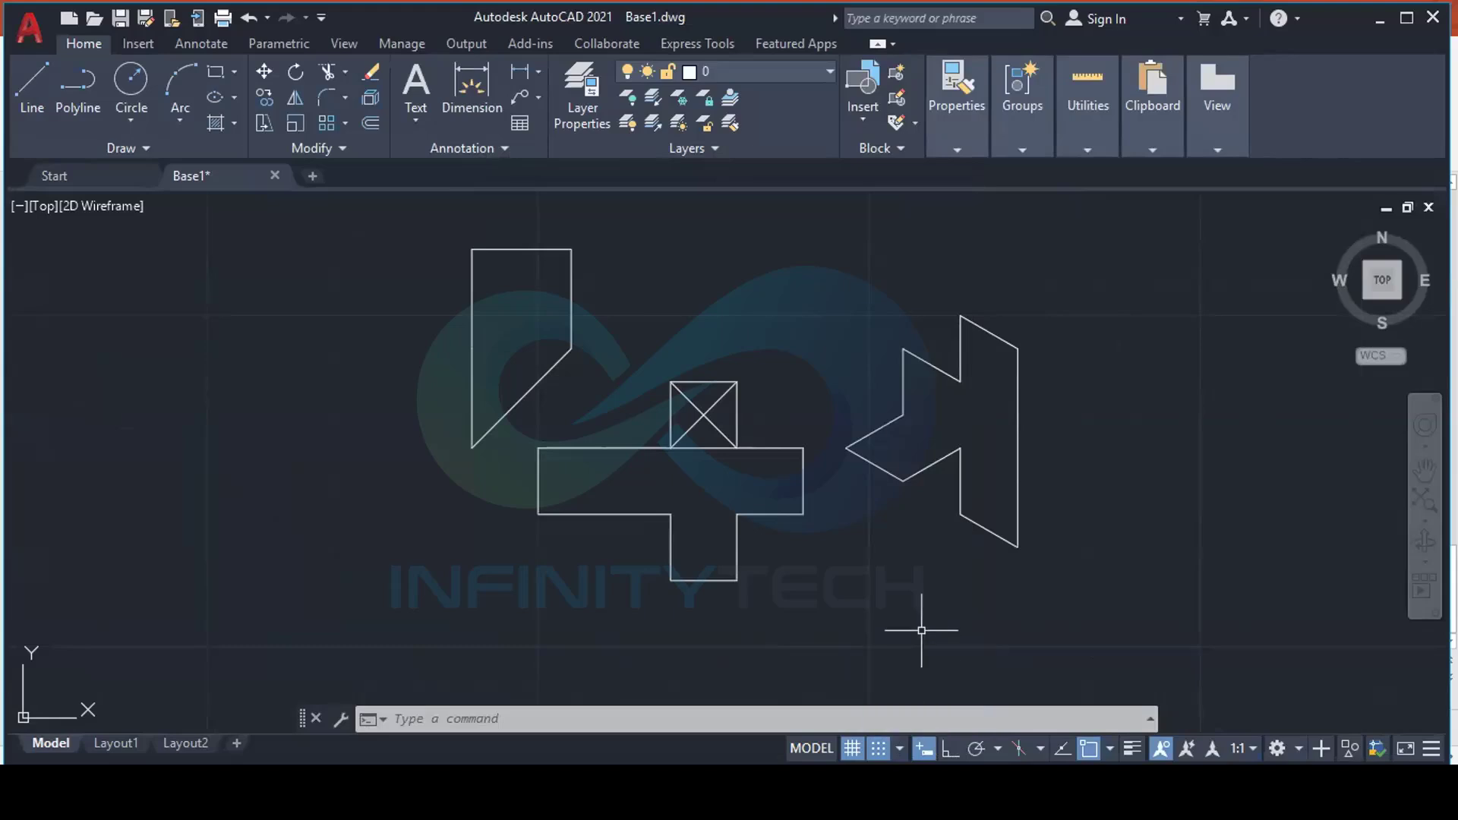
{"action": "scroll", "coordinate": [653, 456], "scroll_direction": "down", "scroll_amount": 6}
{"action": "scroll", "coordinate": [668, 456], "scroll_direction": "up", "scroll_amount": 4}
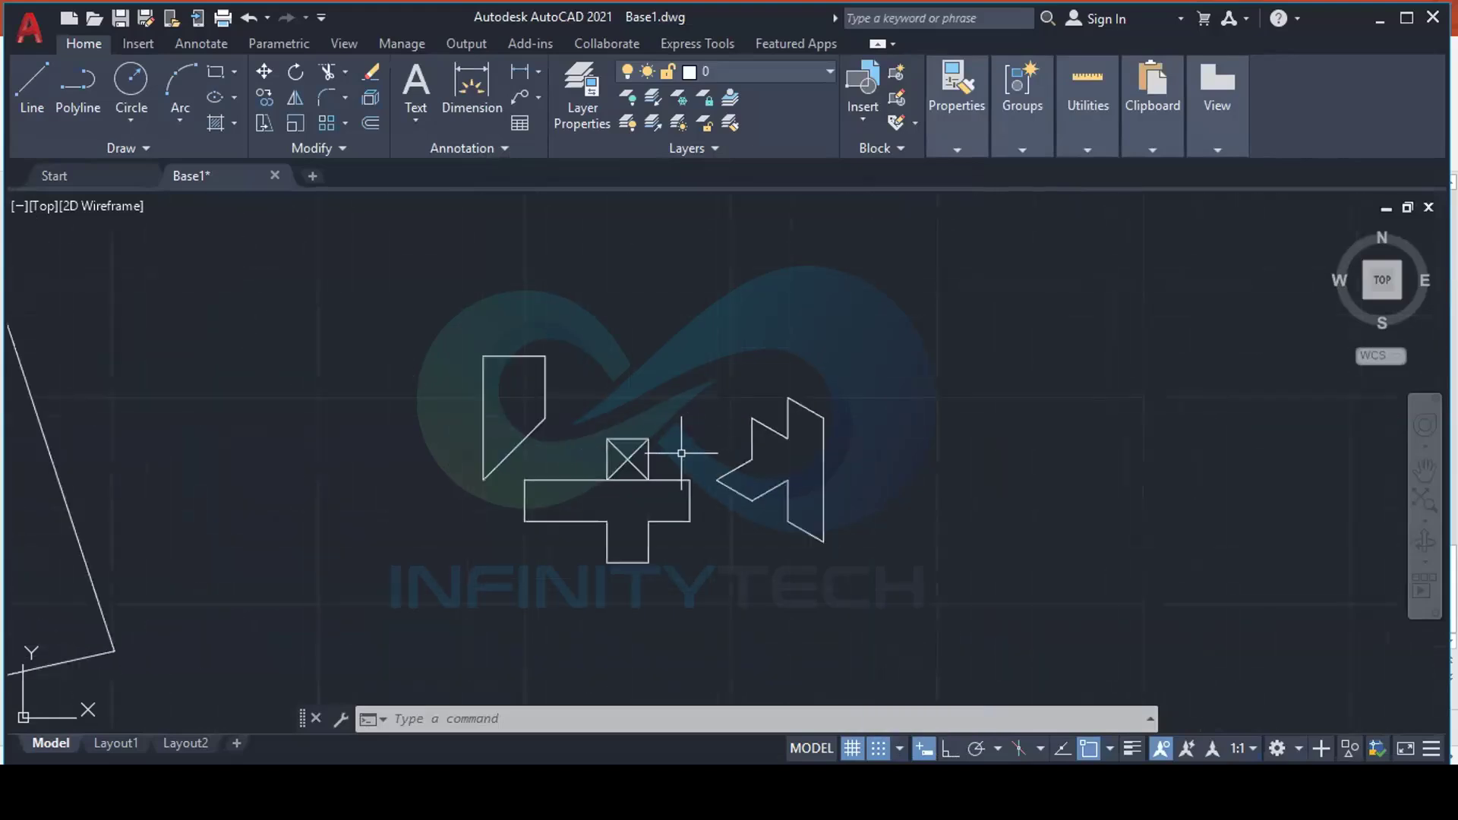
{"action": "type", "text": "l"}
{"action": "key", "text": "Return"}
{"action": "left_click", "coordinate": [678, 431]}
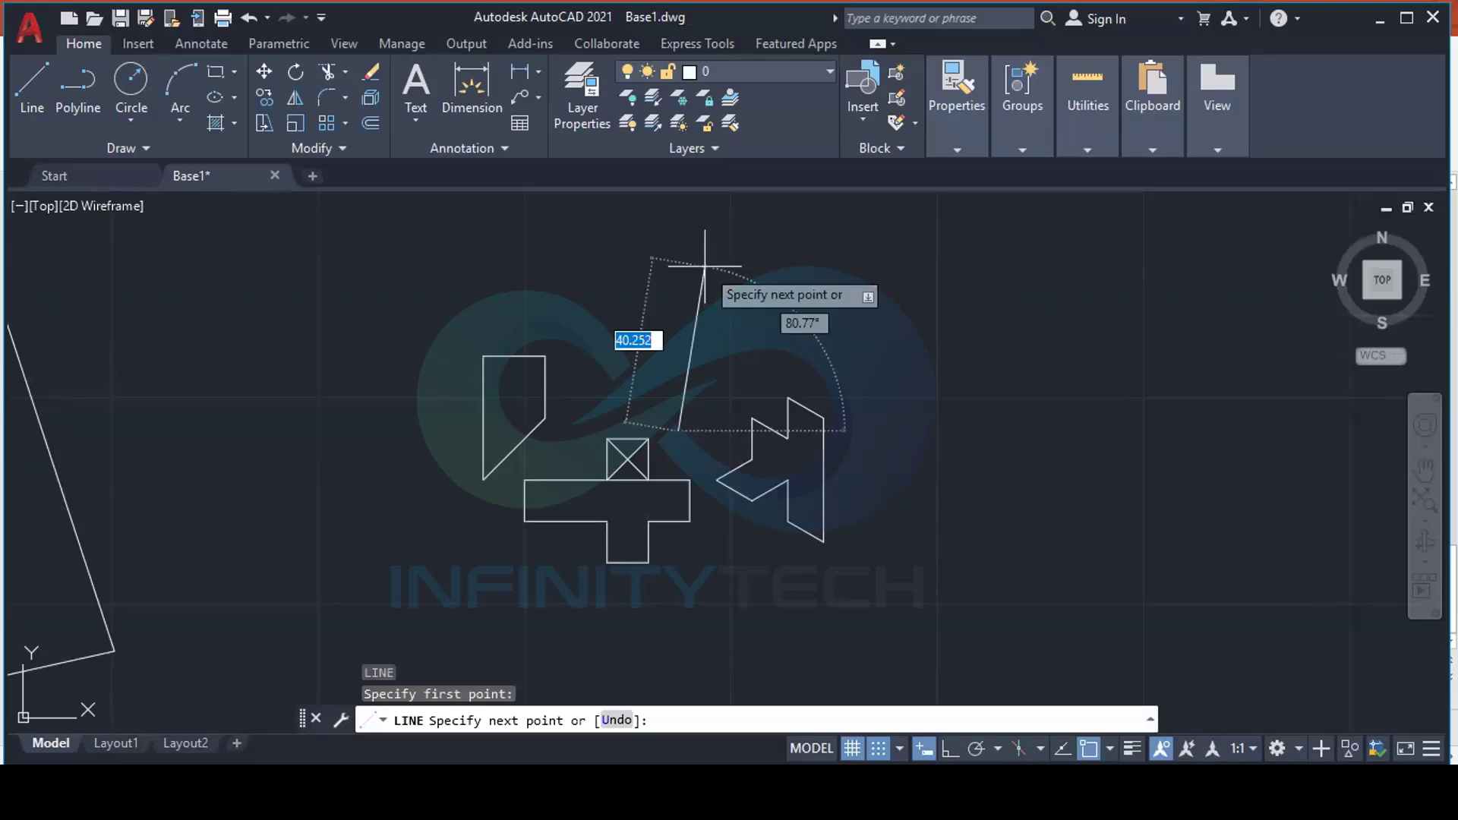
{"action": "key", "text": "Escape"}
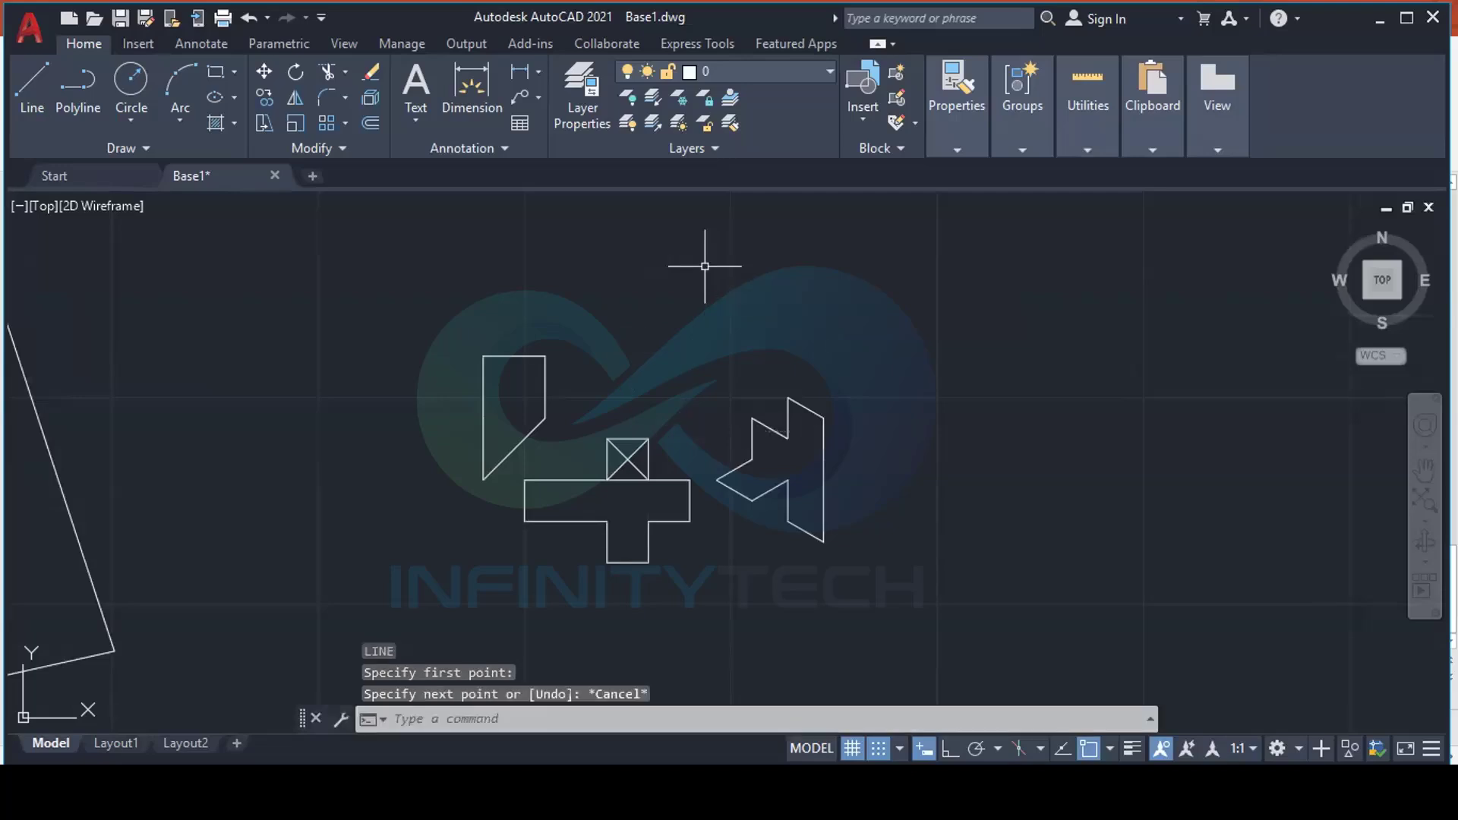
Change the snap type from PolarSnap to rectangular Grid snap in the drafting settings
{"action": "left_click", "coordinate": [900, 748]}
{"action": "left_click", "coordinate": [896, 718]}
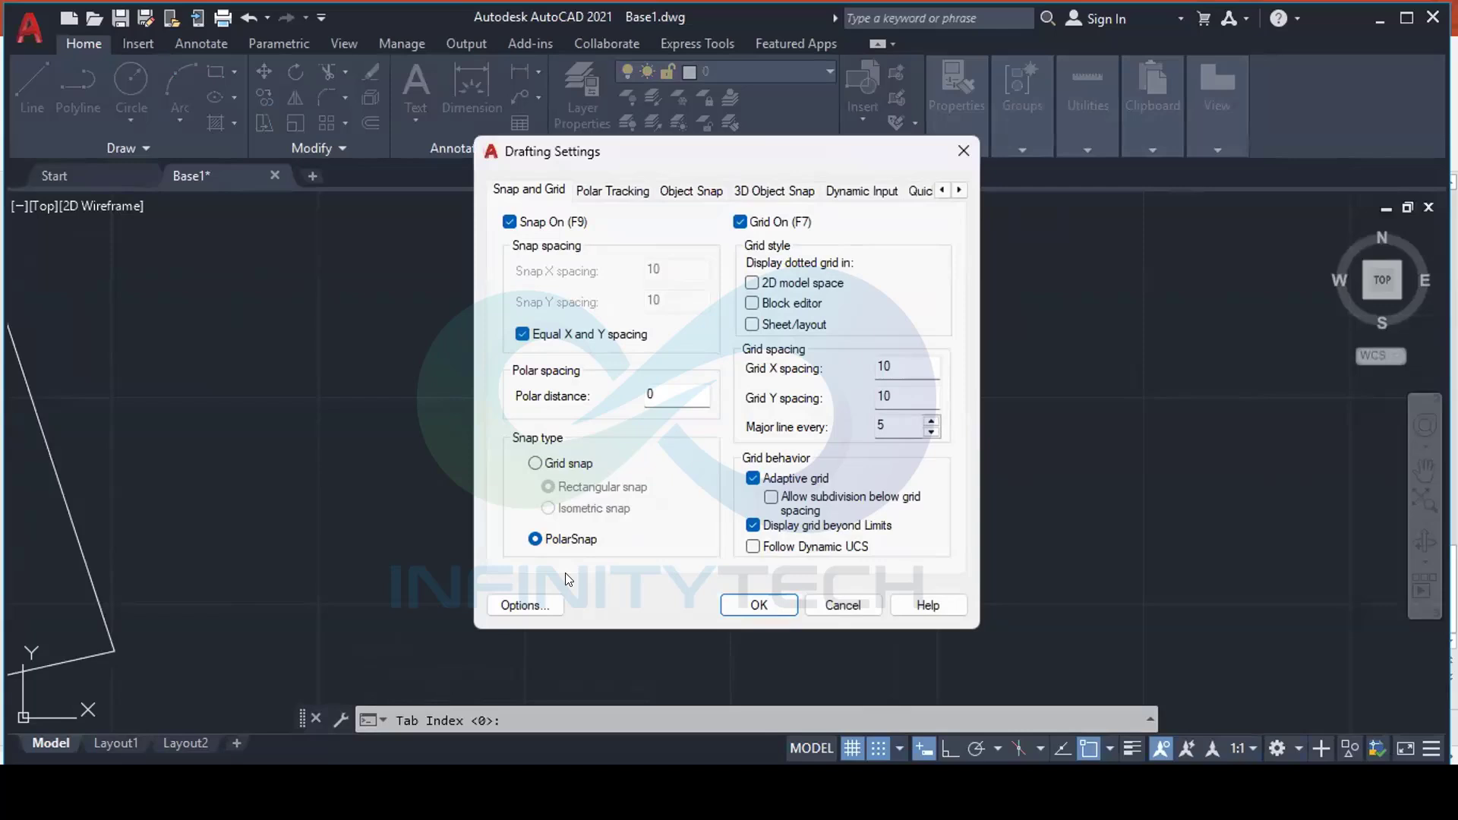
{"action": "left_click", "coordinate": [611, 196]}
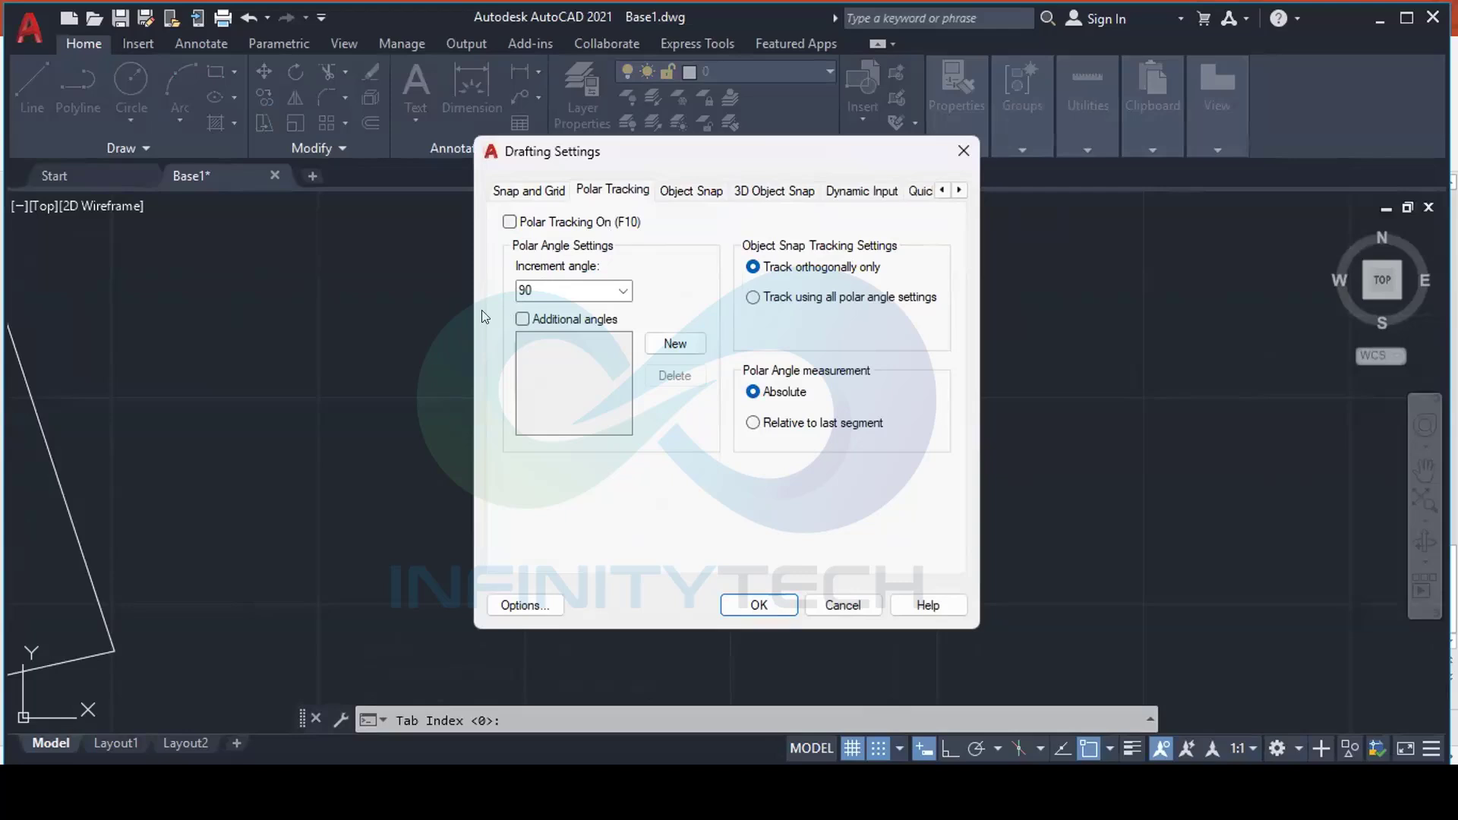
{"action": "left_click", "coordinate": [549, 195]}
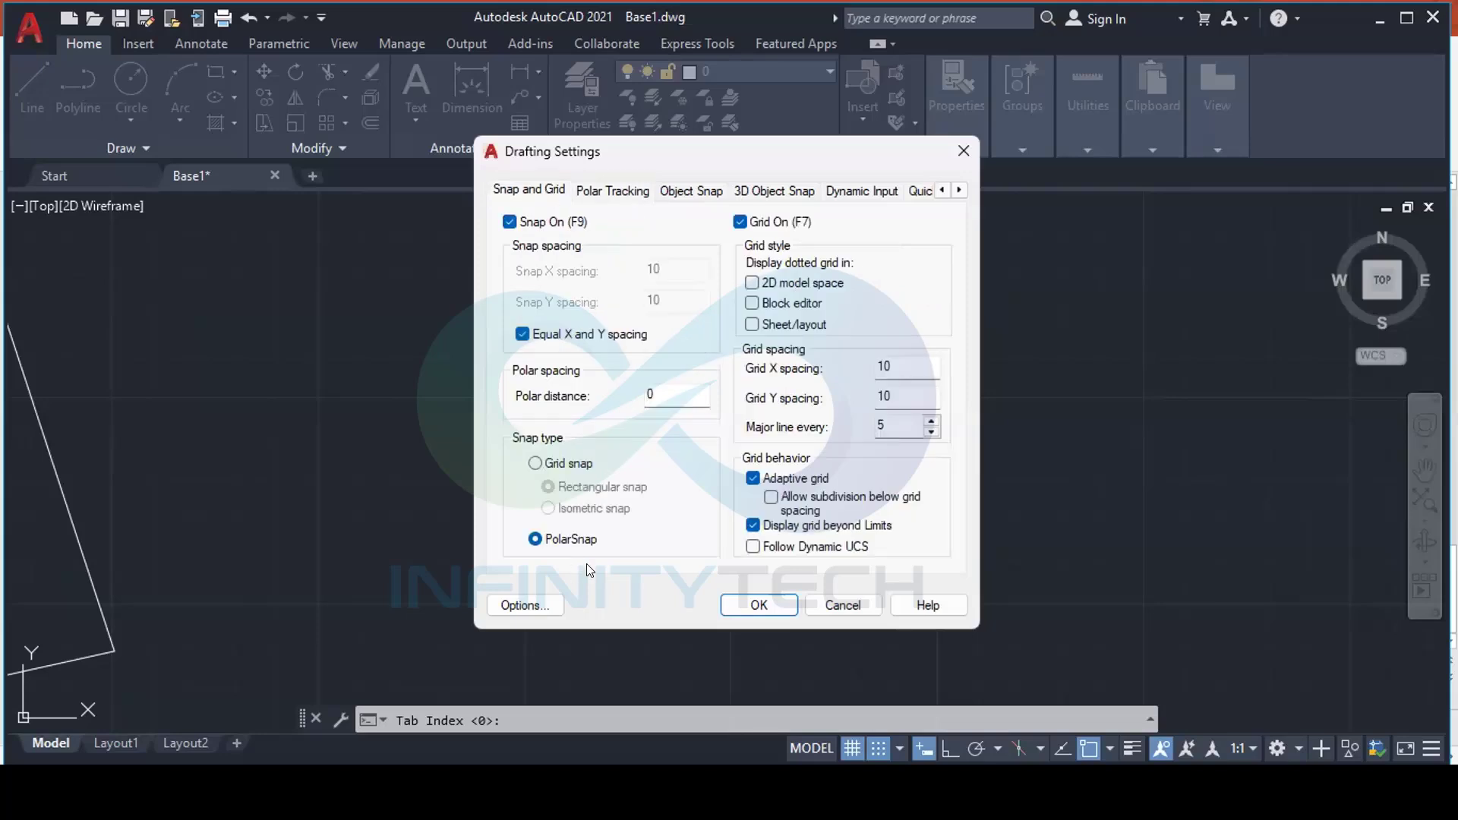
{"action": "left_click", "coordinate": [536, 464]}
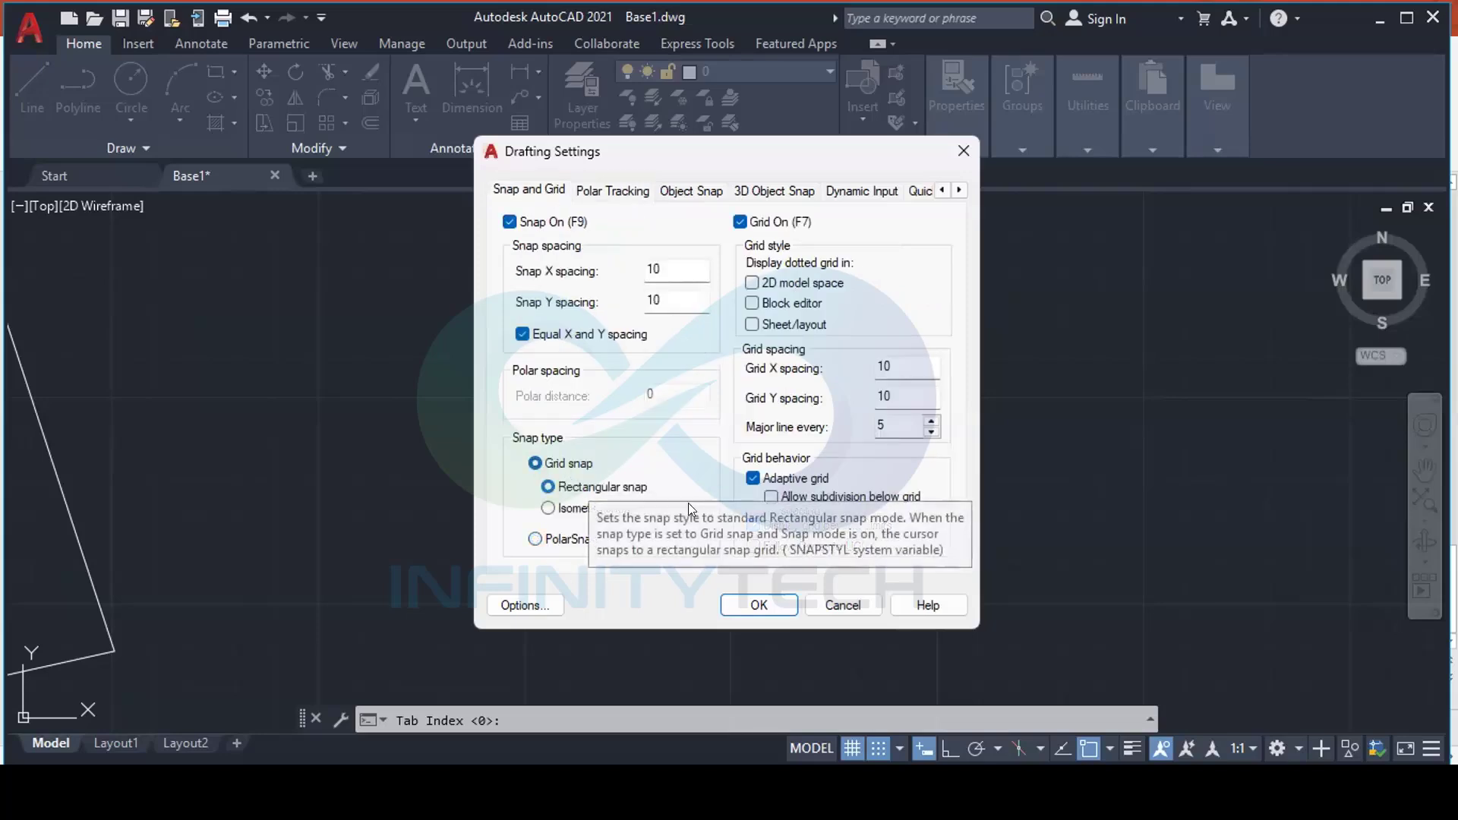
{"action": "left_click", "coordinate": [759, 604]}
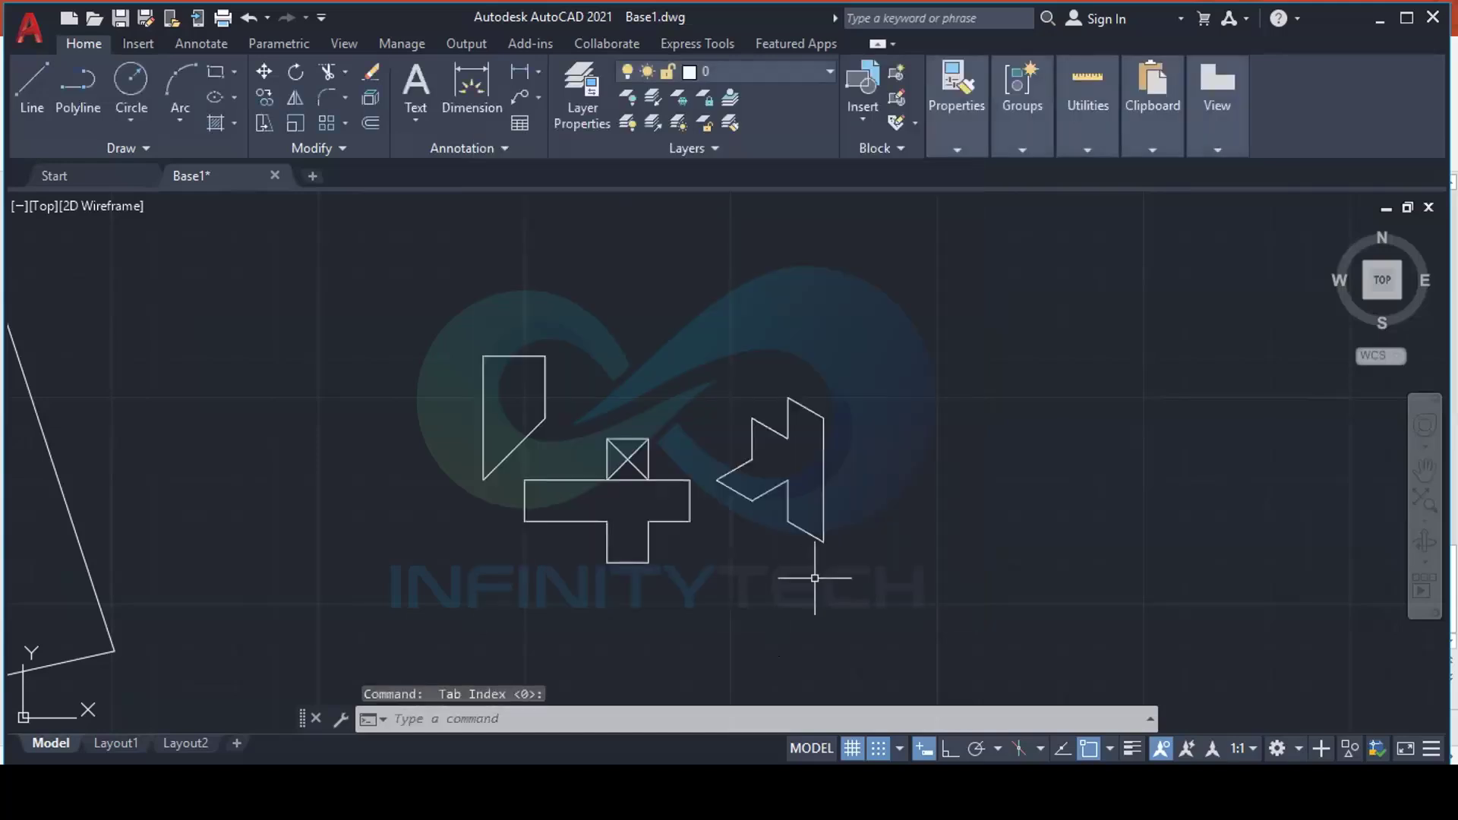
{"action": "middle_click_drag", "start_coordinate": [634, 469], "coordinate": [681, 505]}
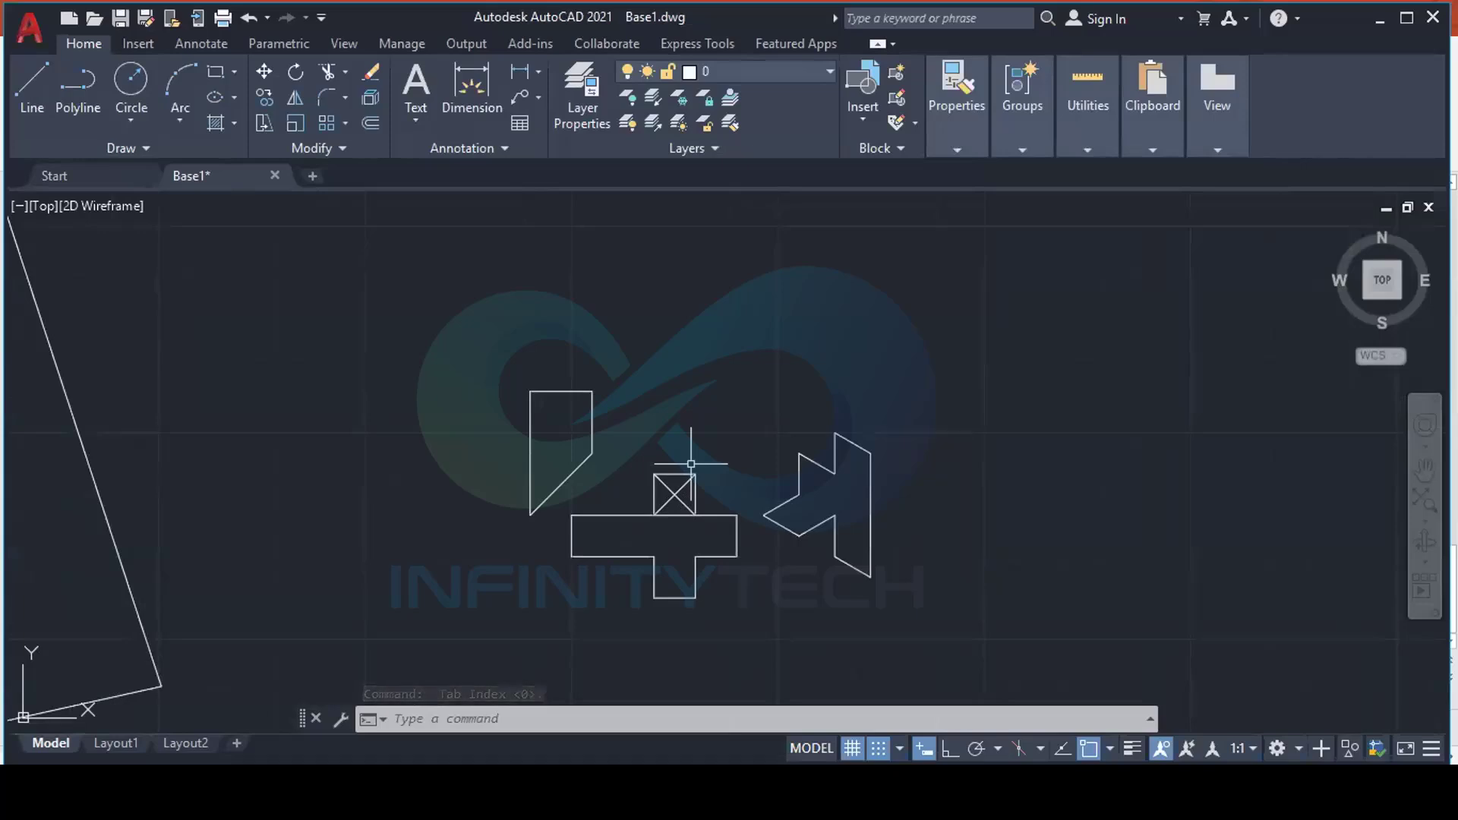
{"action": "middle_click_drag", "start_coordinate": [694, 405], "coordinate": [680, 455]}
{"action": "key", "text": "l"}
{"action": "key", "text": "Return"}
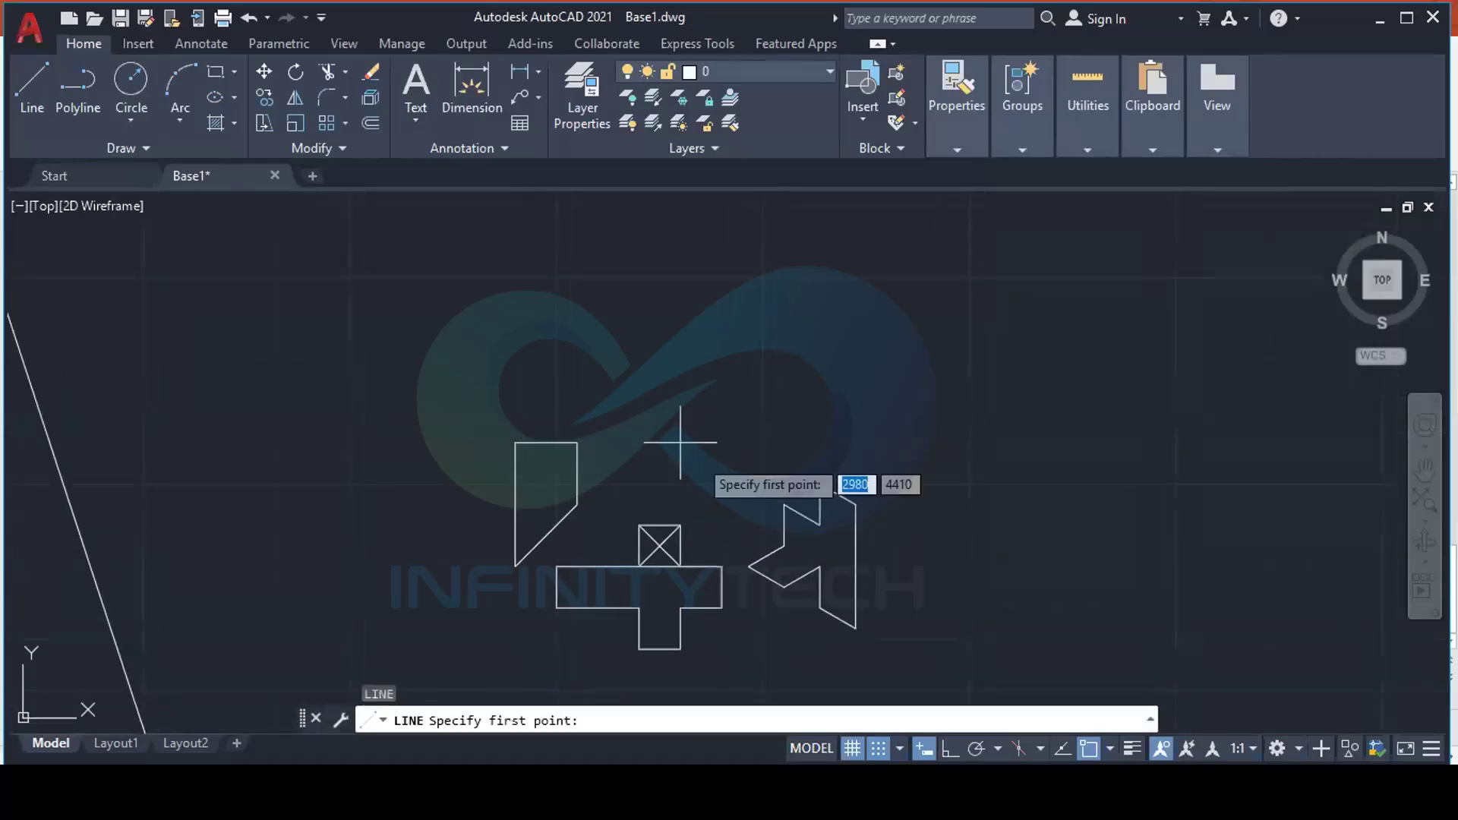
{"action": "key", "text": "Escape"}
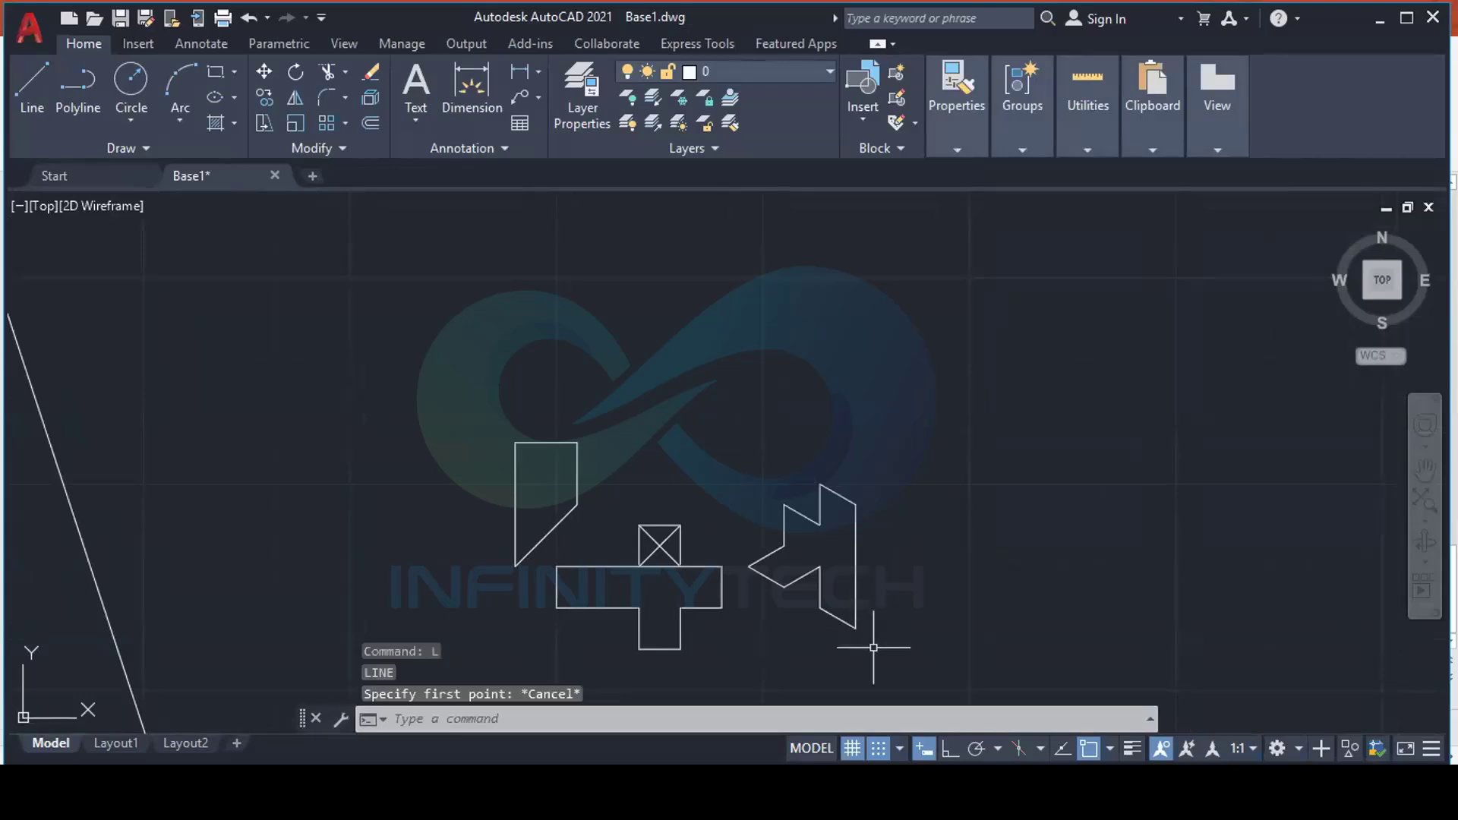
Turn snap mode off and switch polar tracking on while trying out a line above the small shapes
{"action": "left_click", "coordinate": [878, 755]}
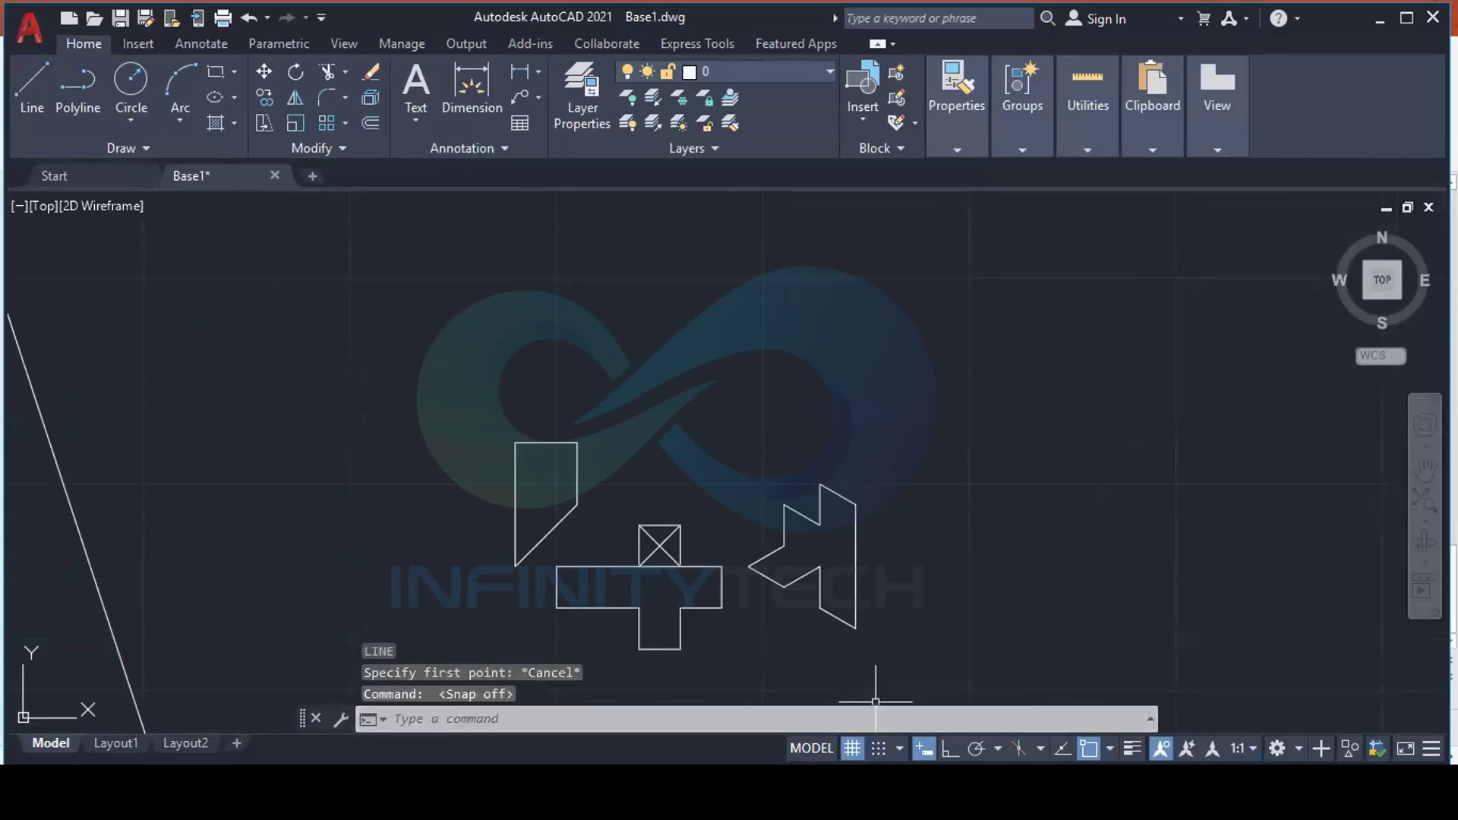
{"action": "key", "text": "l"}
{"action": "key", "text": "Return"}
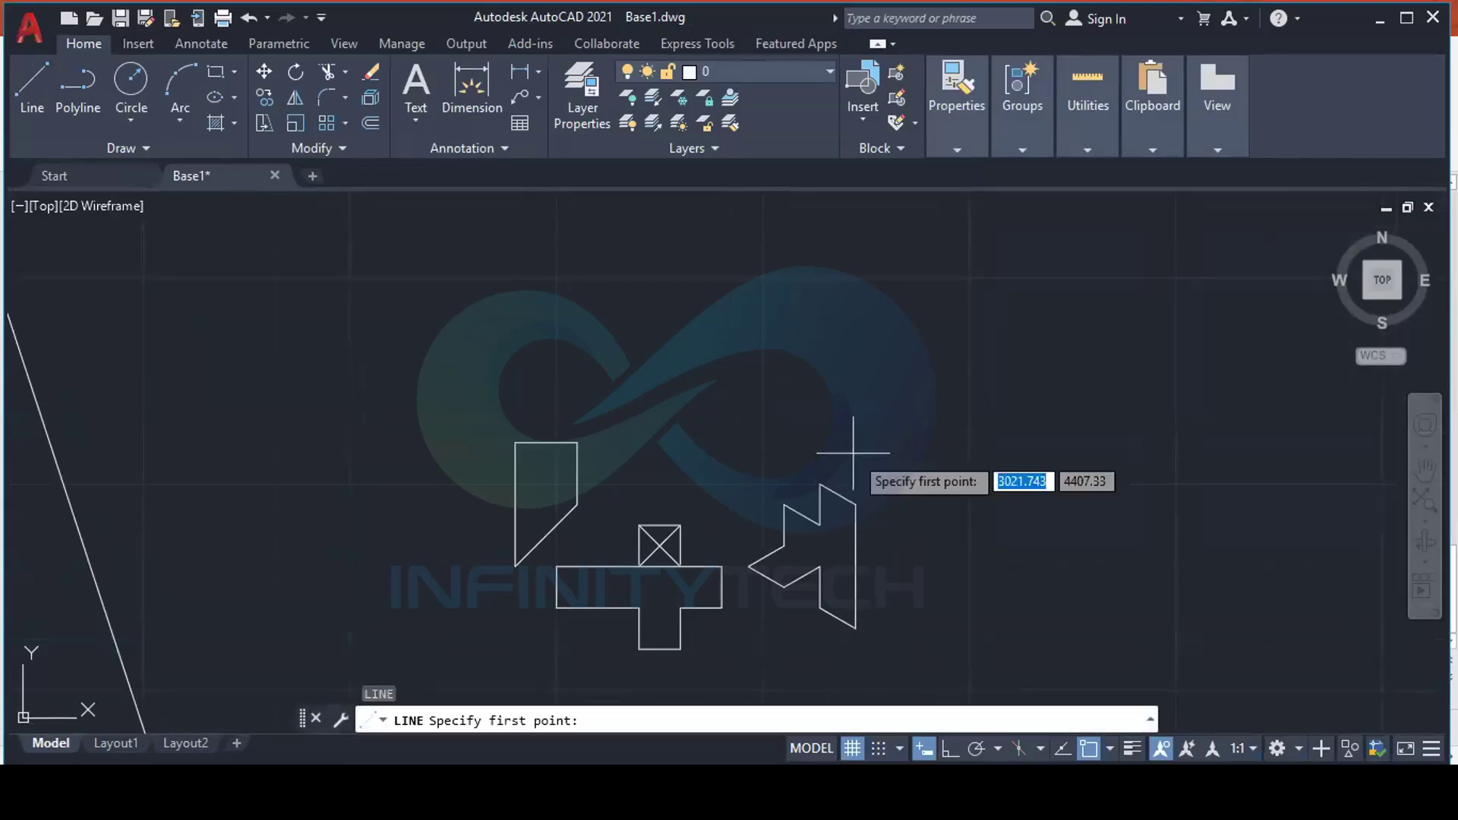
{"action": "left_click", "coordinate": [730, 410]}
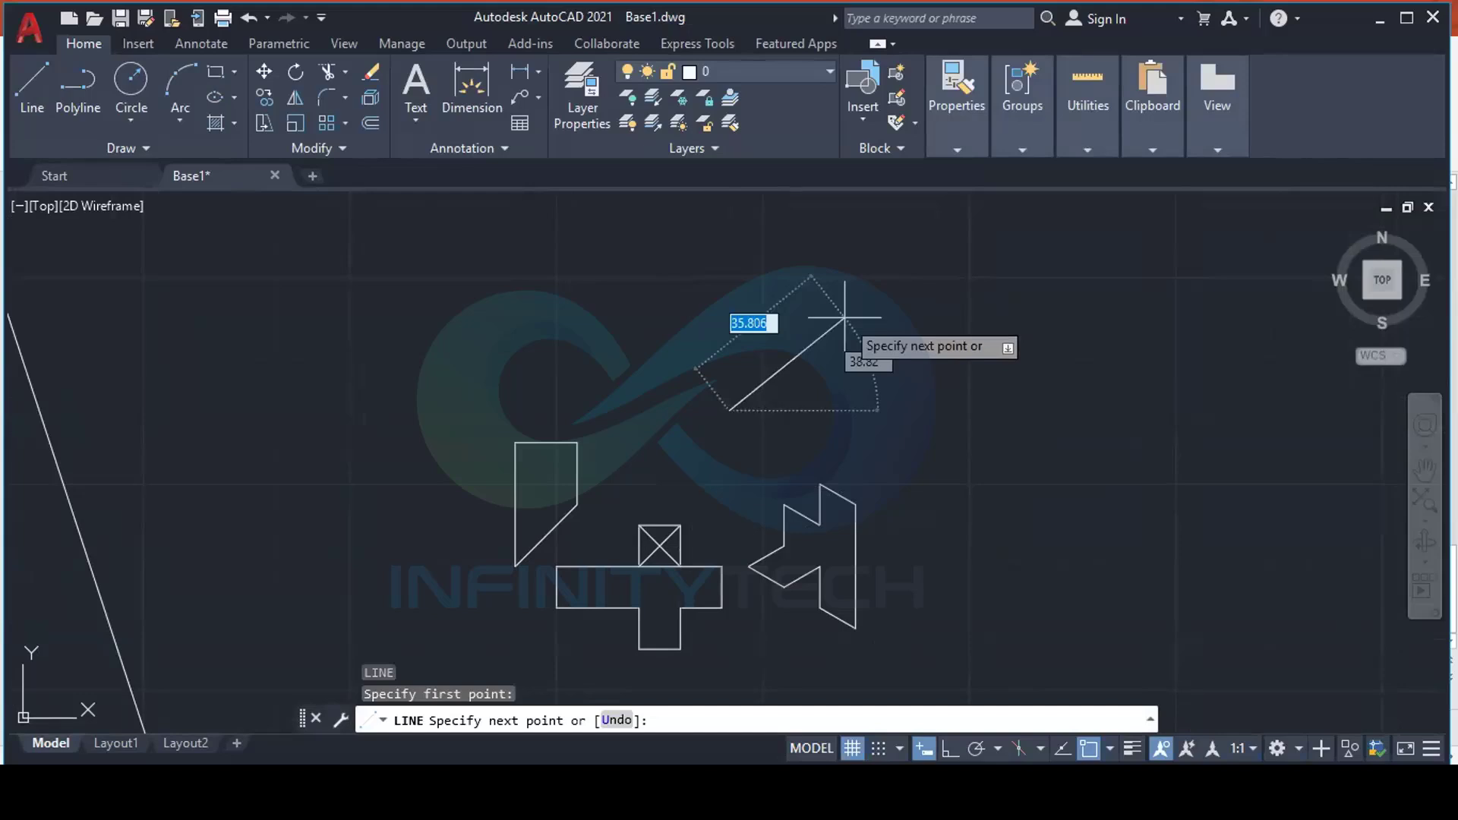
{"action": "left_click", "coordinate": [976, 754]}
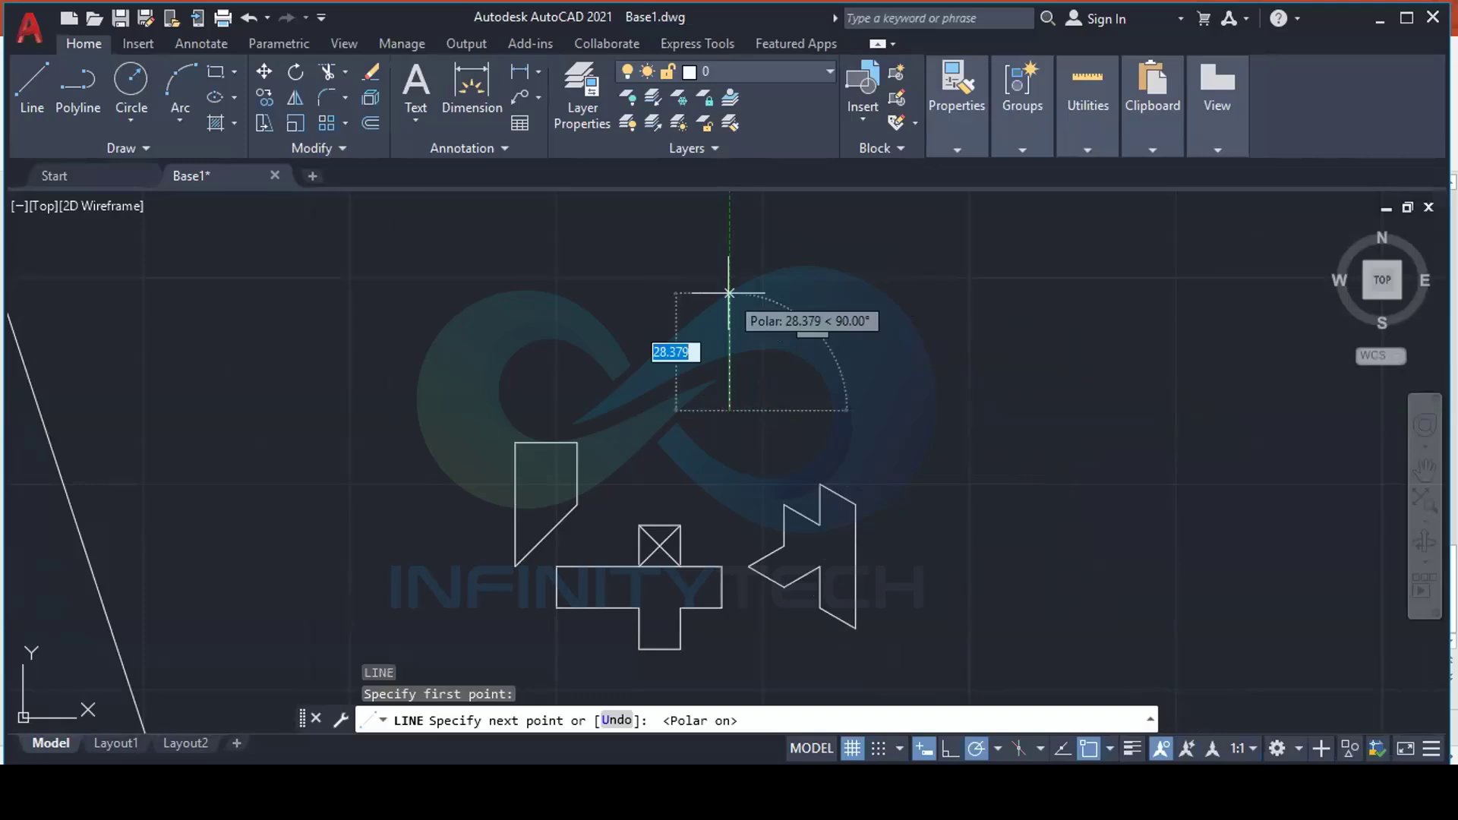
{"action": "key", "text": "Escape"}
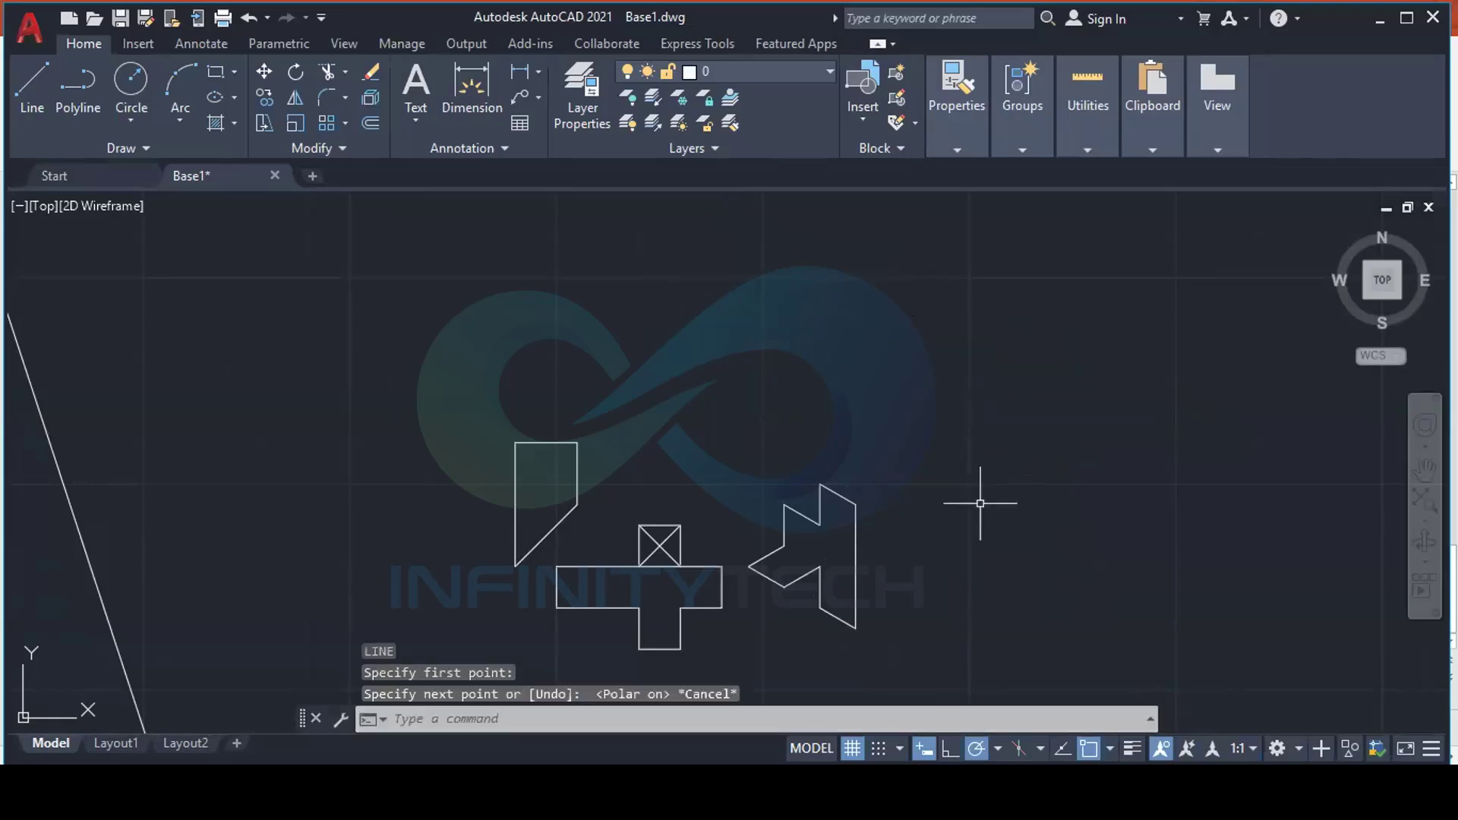
Set the polar tracking angle to 45-degree increments and draw a first line segment about 61 units long at 135° above the small shapes
{"action": "left_click", "coordinate": [991, 752]}
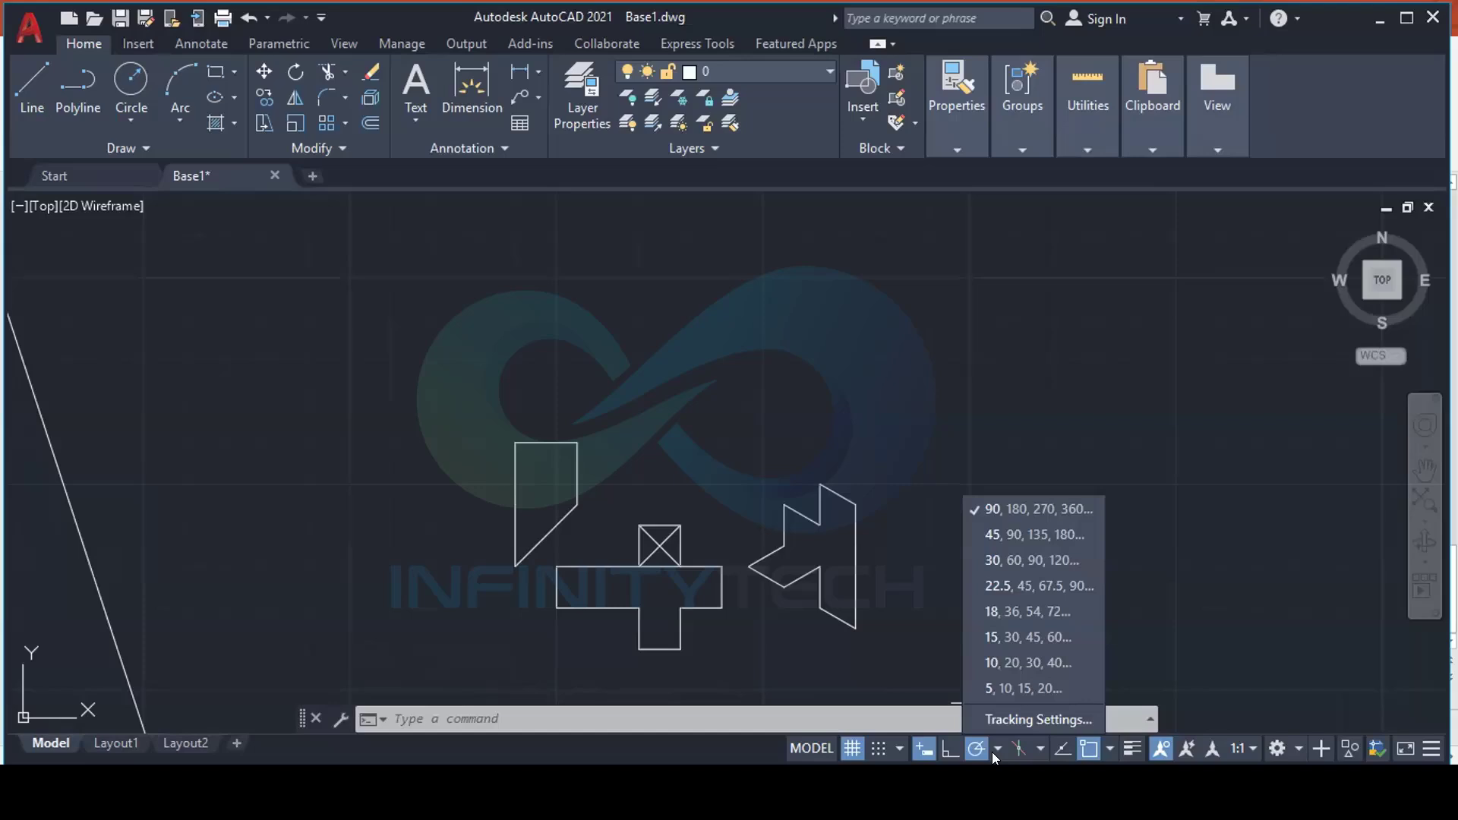
{"action": "left_click", "coordinate": [1024, 536]}
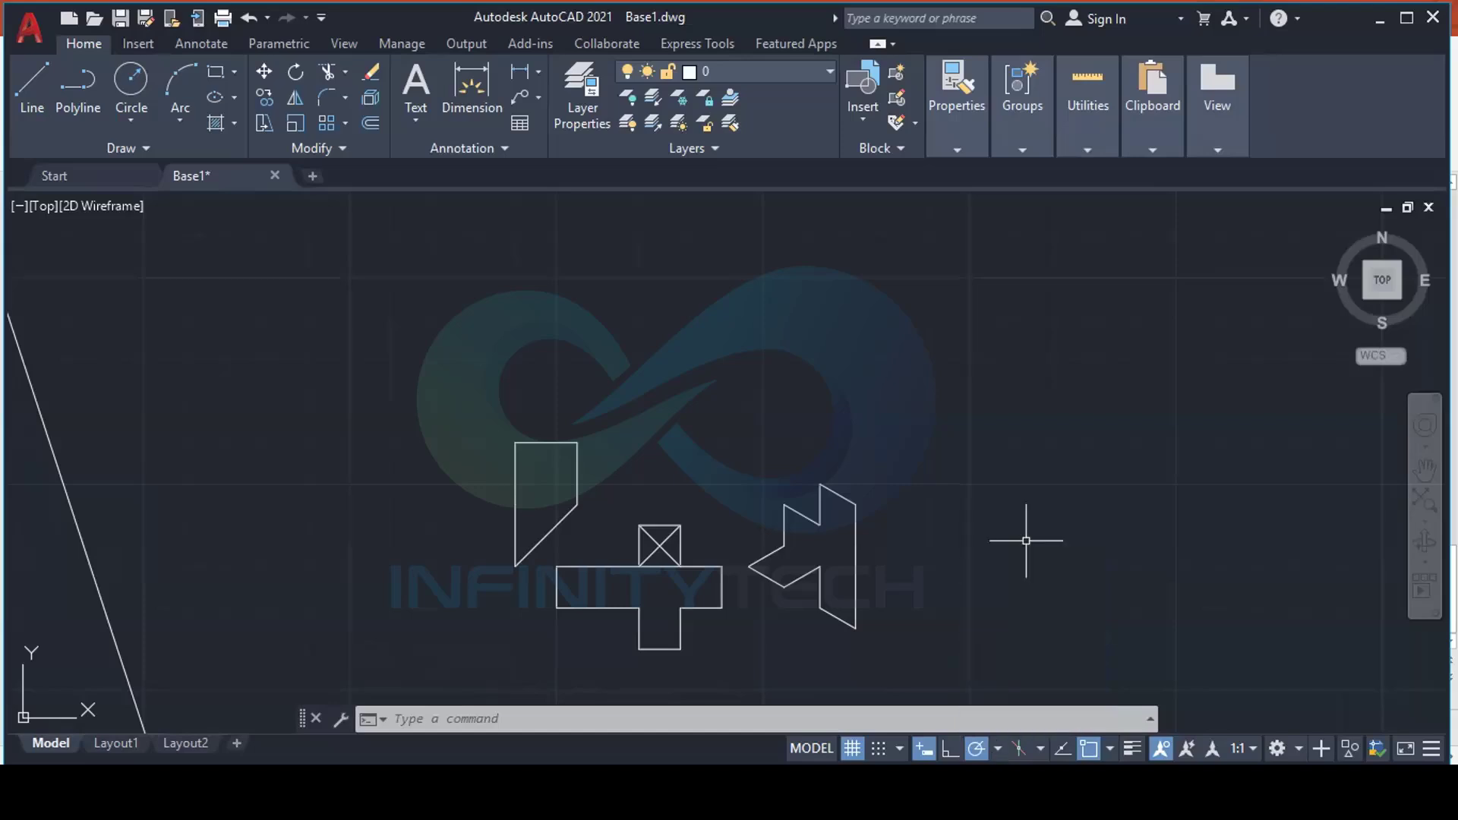
{"action": "type", "text": "l"}
{"action": "key", "text": "Return"}
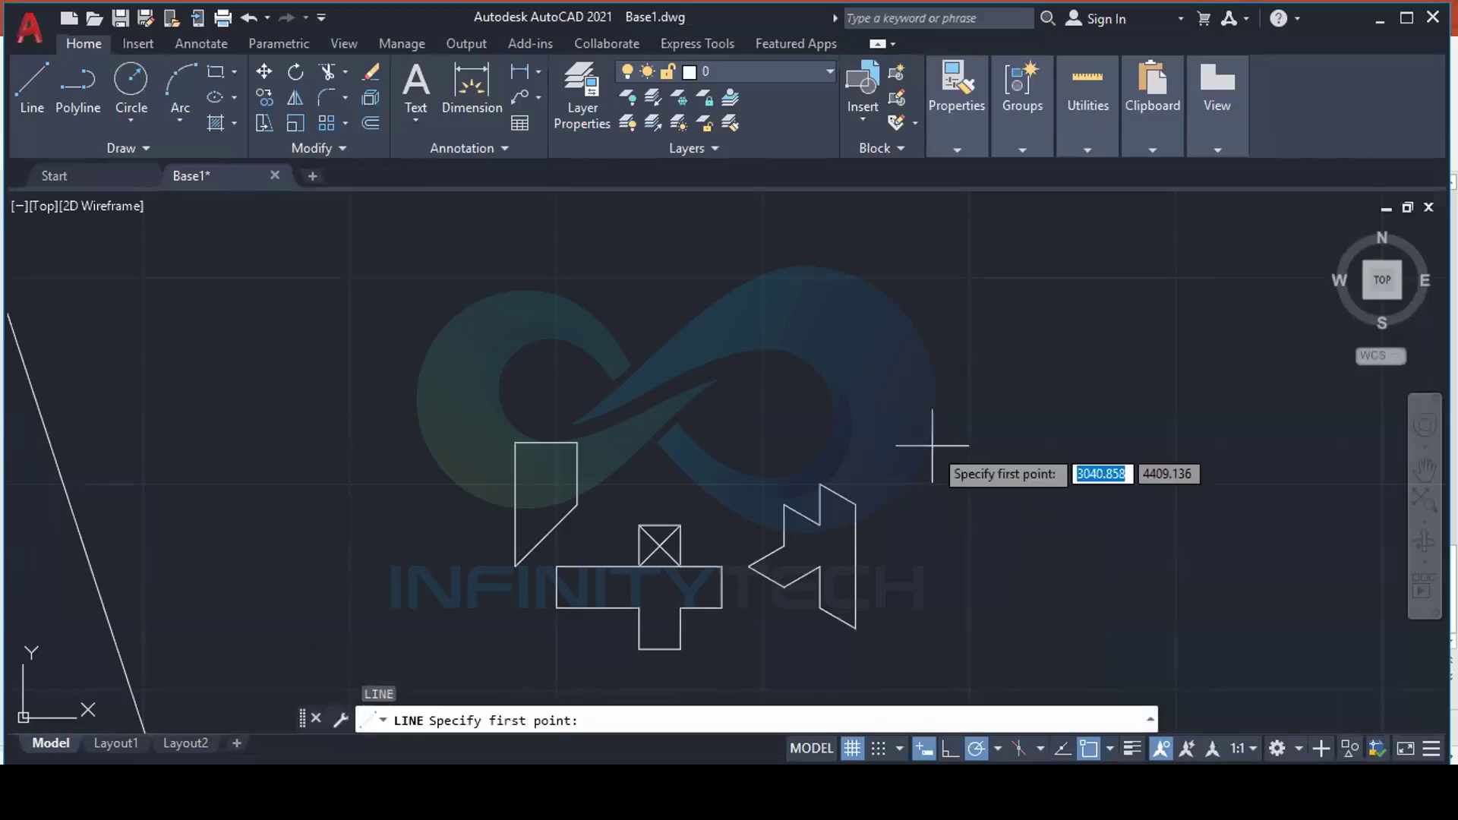
{"action": "left_click", "coordinate": [765, 431]}
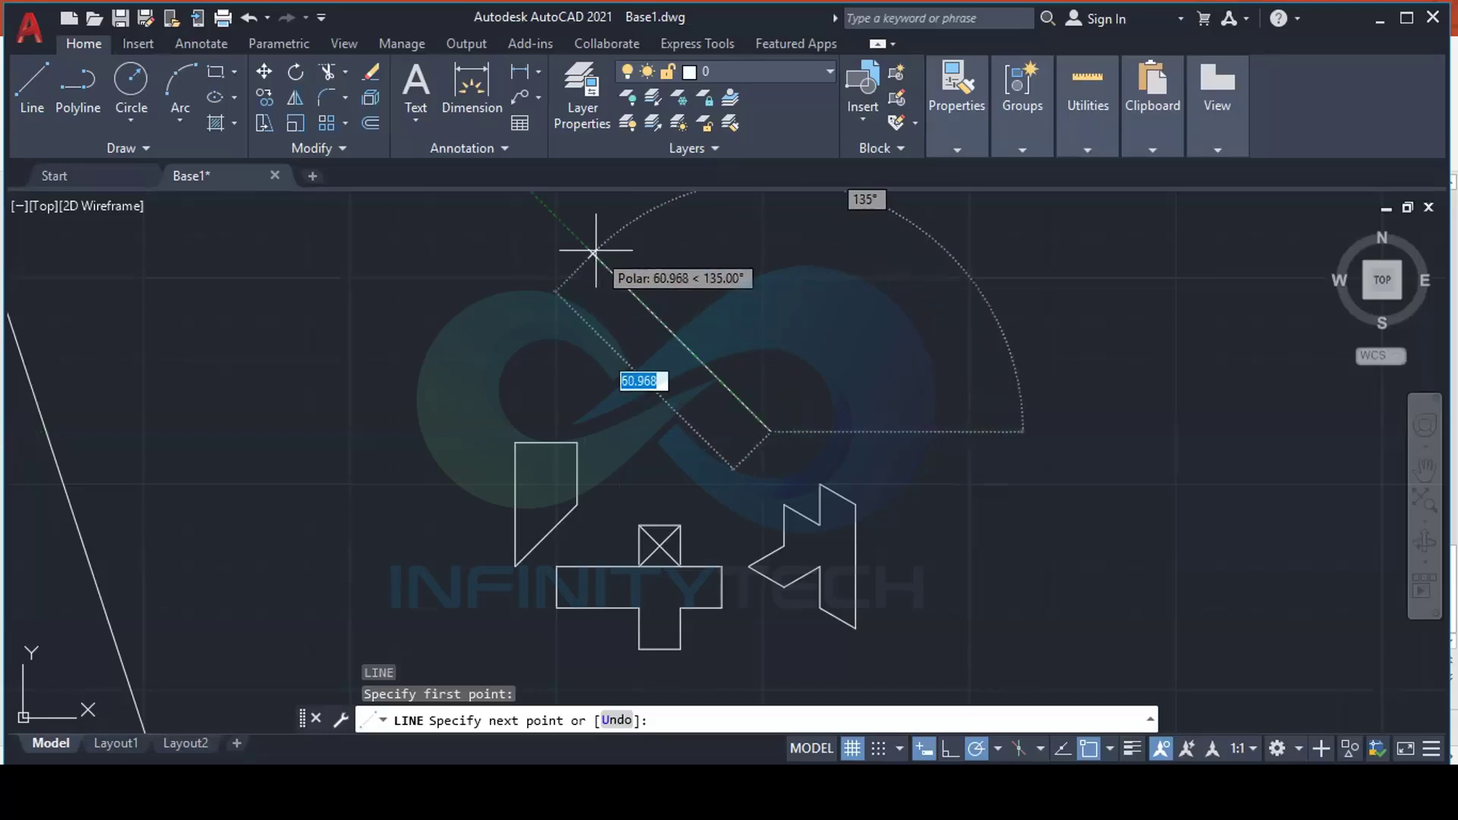
{"action": "left_click", "coordinate": [595, 251]}
Complete the line as a closed six-sided outline using 45° diagonal, horizontal and vertical segments, ending at the starting point
{"action": "scroll", "coordinate": [635, 309], "scroll_direction": "down", "scroll_amount": 3}
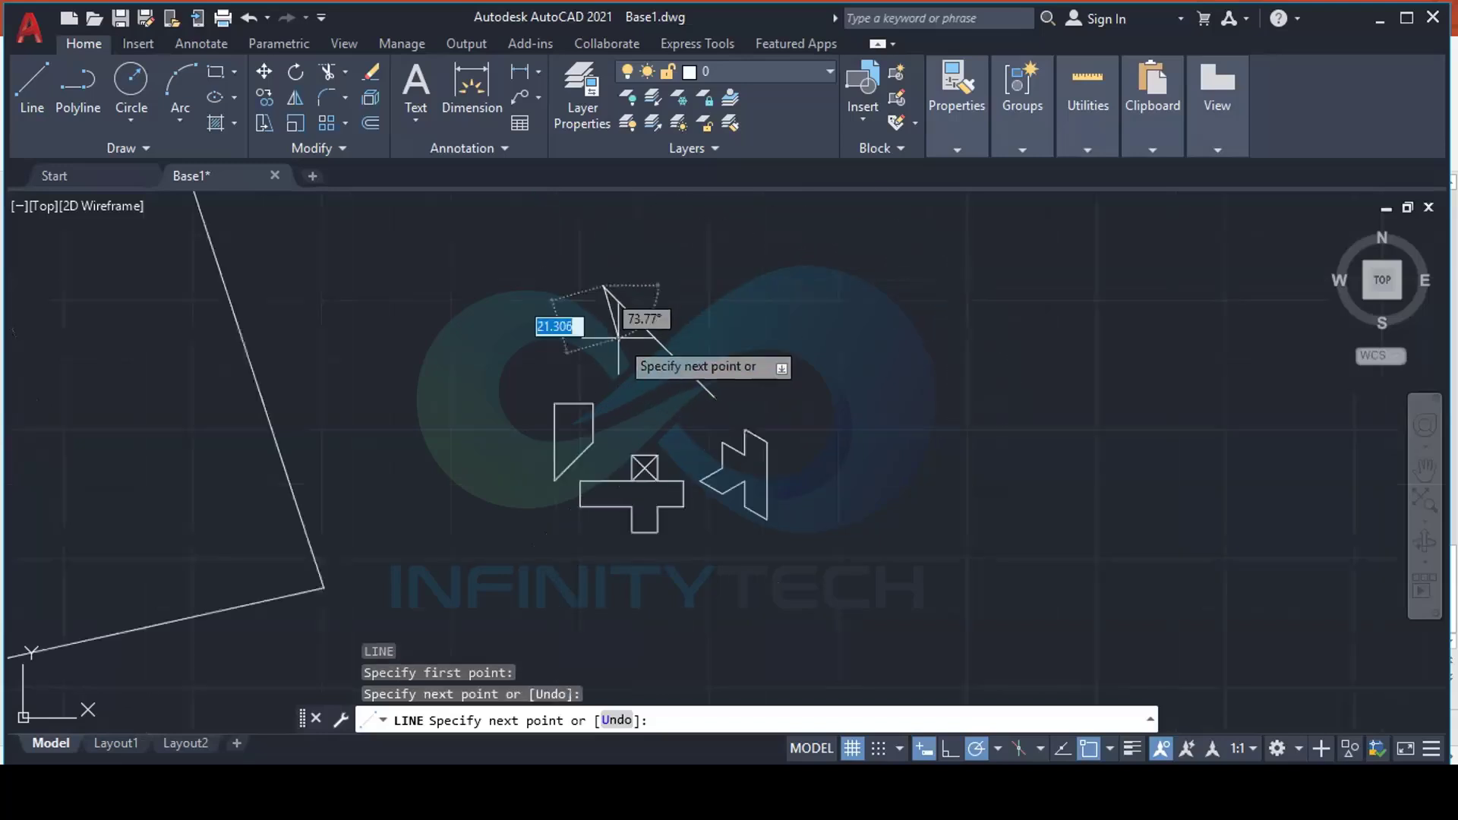
{"action": "scroll", "coordinate": [600, 319], "scroll_direction": "up", "scroll_amount": 3}
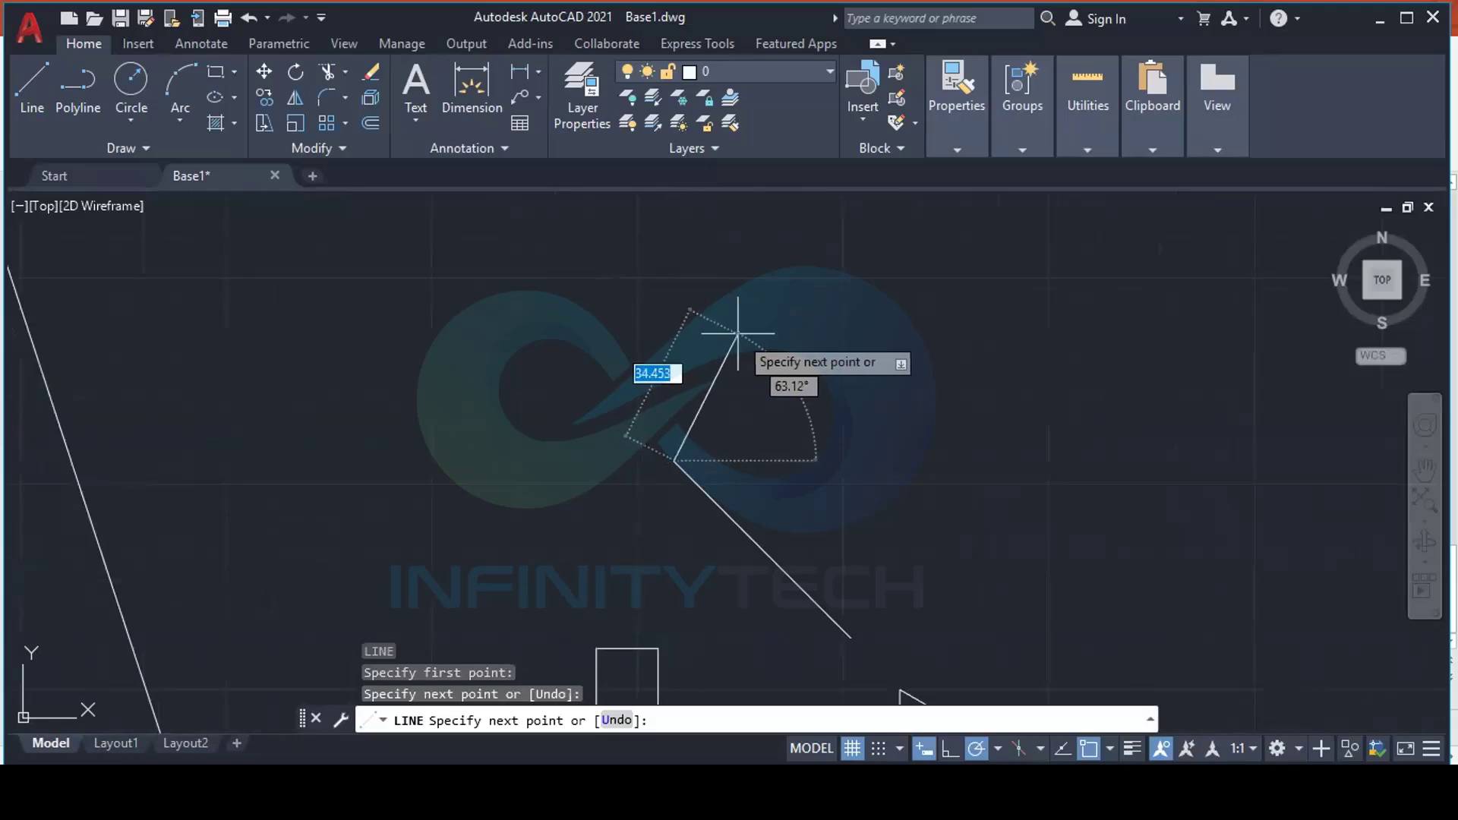
{"action": "left_click", "coordinate": [851, 283]}
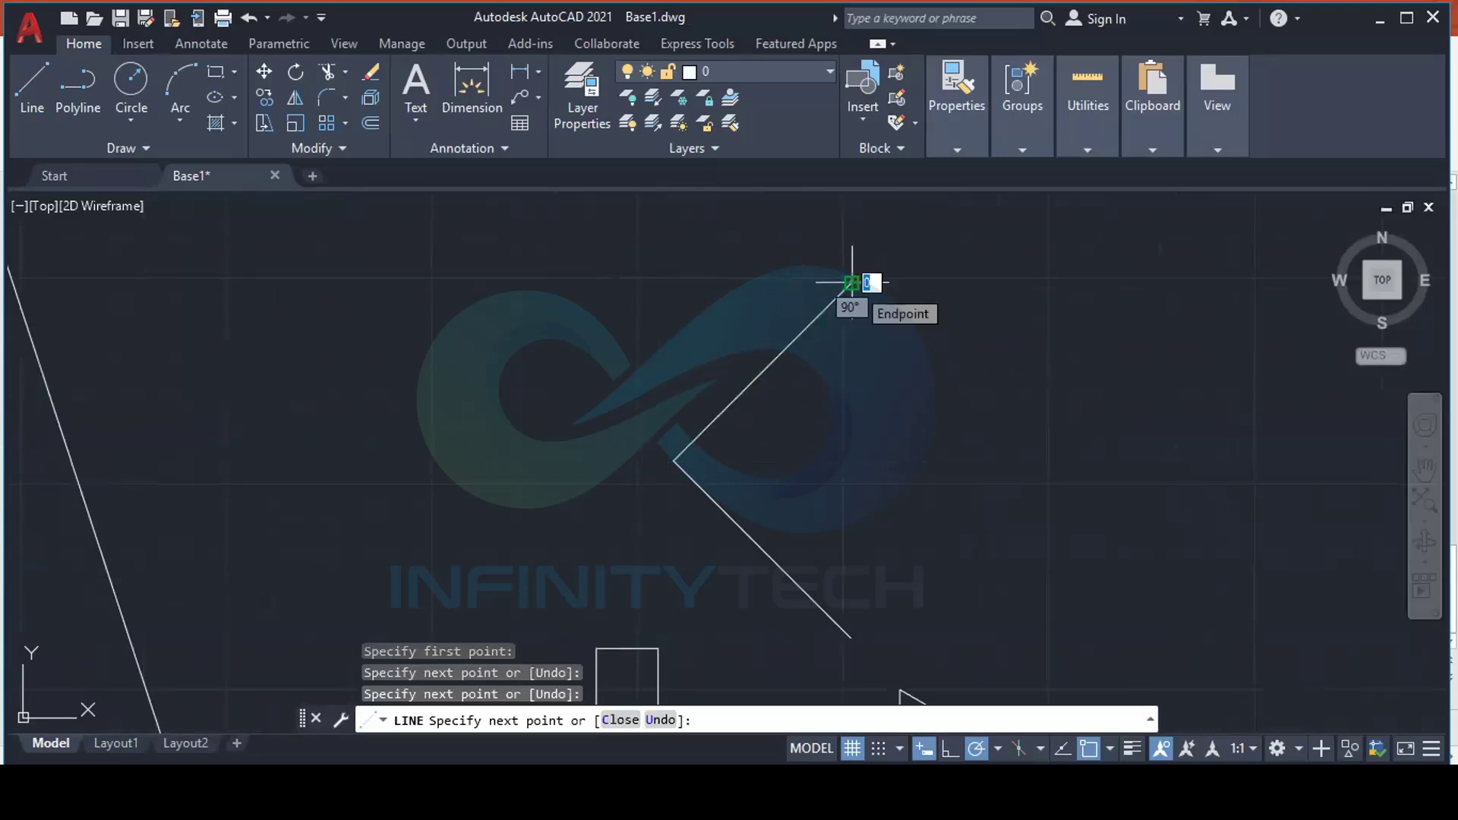
{"action": "left_click", "coordinate": [1079, 282]}
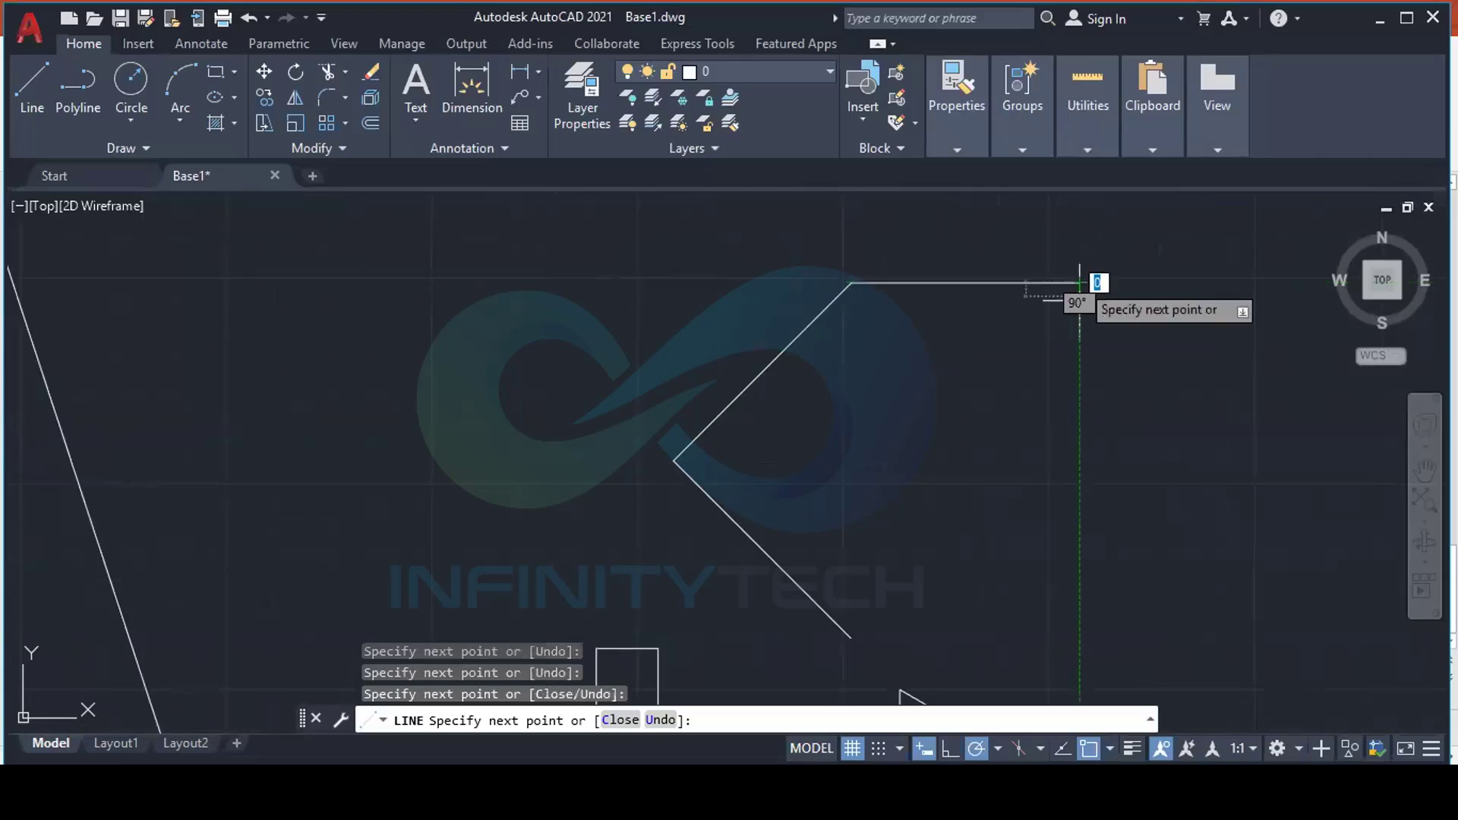
{"action": "left_click", "coordinate": [1079, 460]}
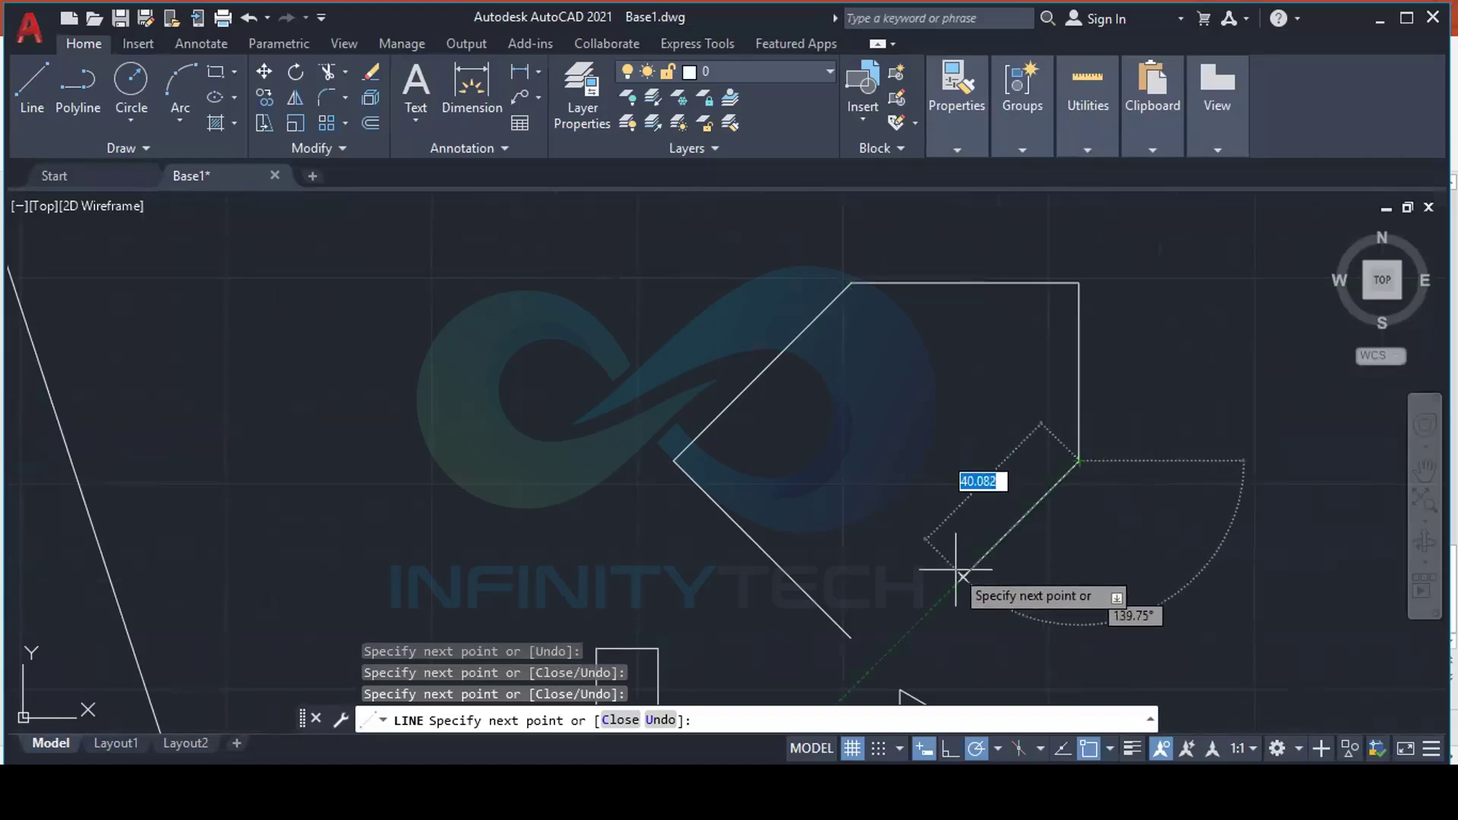
{"action": "left_click", "coordinate": [903, 637]}
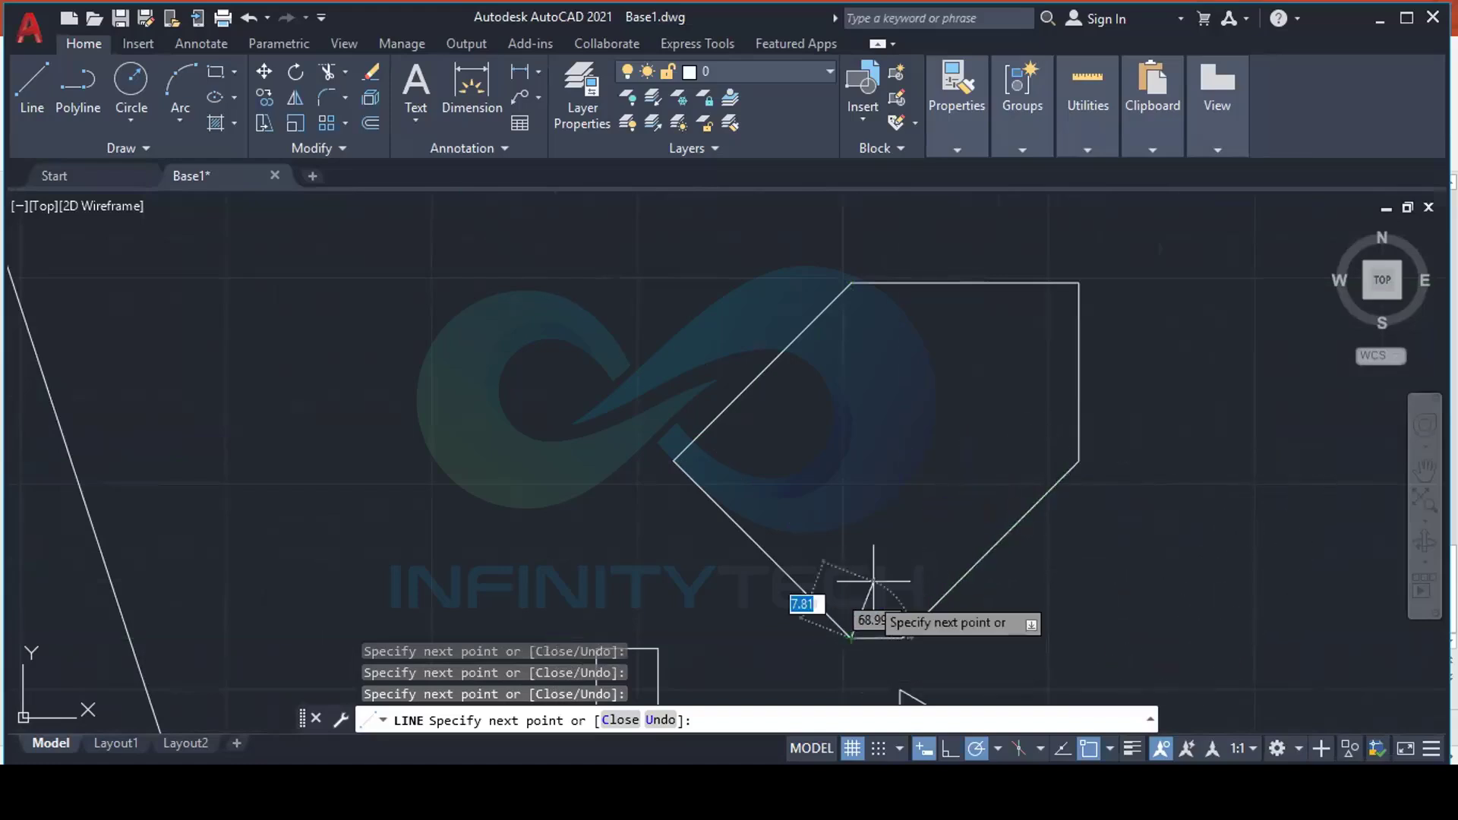
{"action": "left_click", "coordinate": [849, 638]}
{"action": "key", "text": "Escape"}
{"action": "scroll", "coordinate": [713, 346], "scroll_direction": "down", "scroll_amount": 2}
{"action": "middle_click_drag", "start_coordinate": [840, 432], "coordinate": [745, 423]}
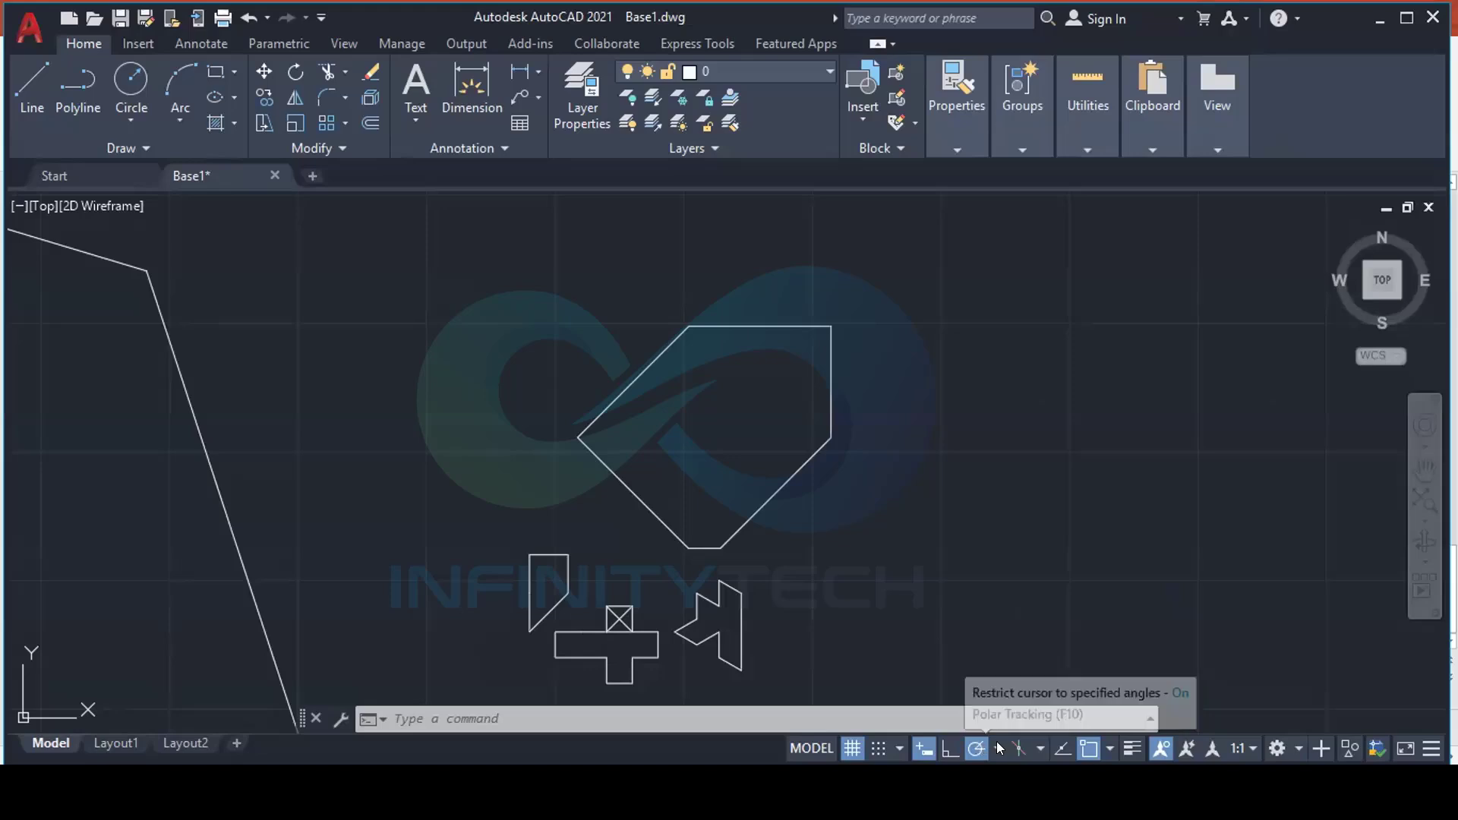
Set the polar tracking angle back to 90-degree increments and turn polar tracking off
{"action": "left_click", "coordinate": [997, 741]}
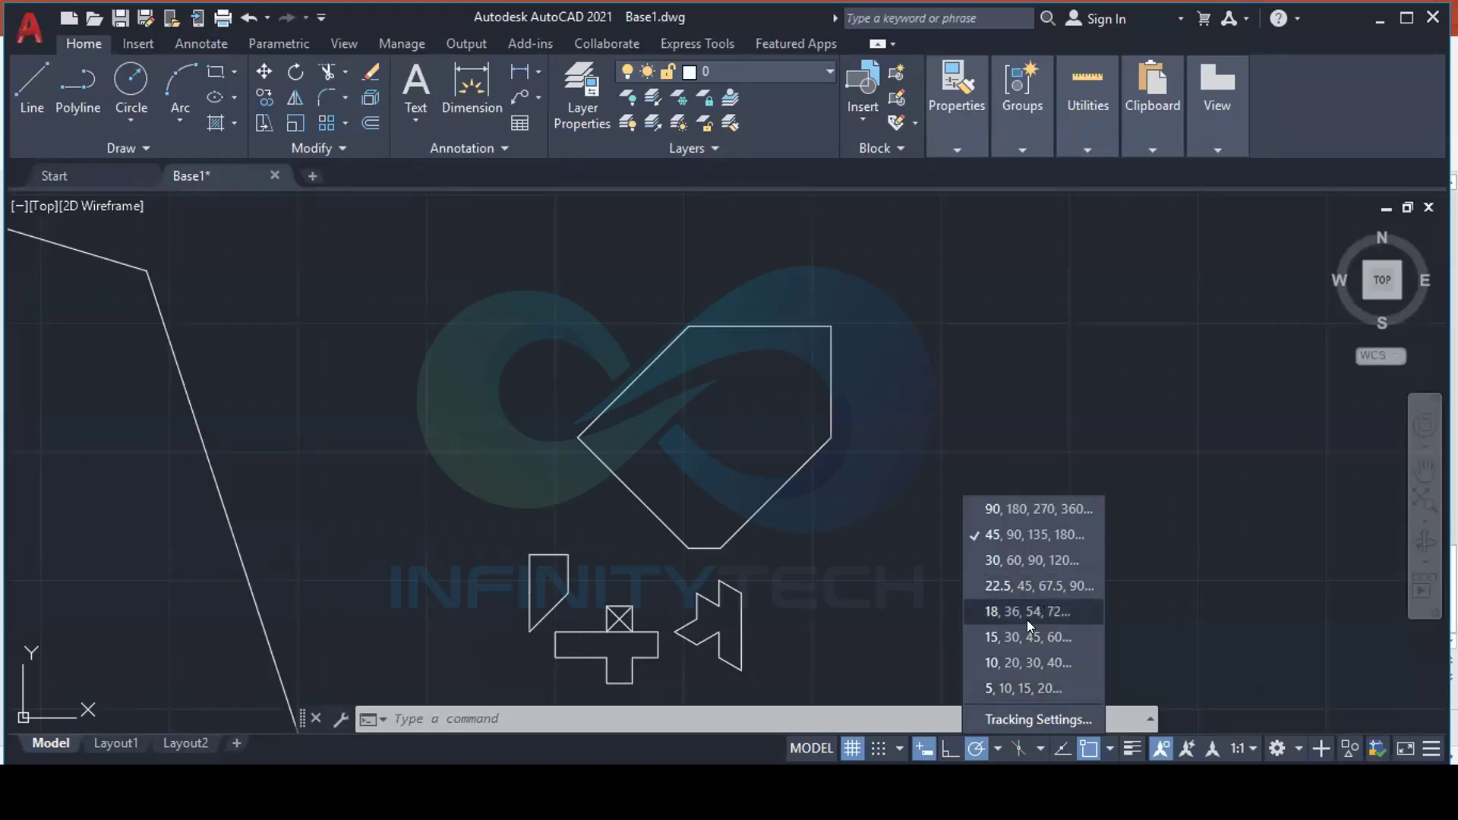
{"action": "left_click", "coordinate": [1025, 508]}
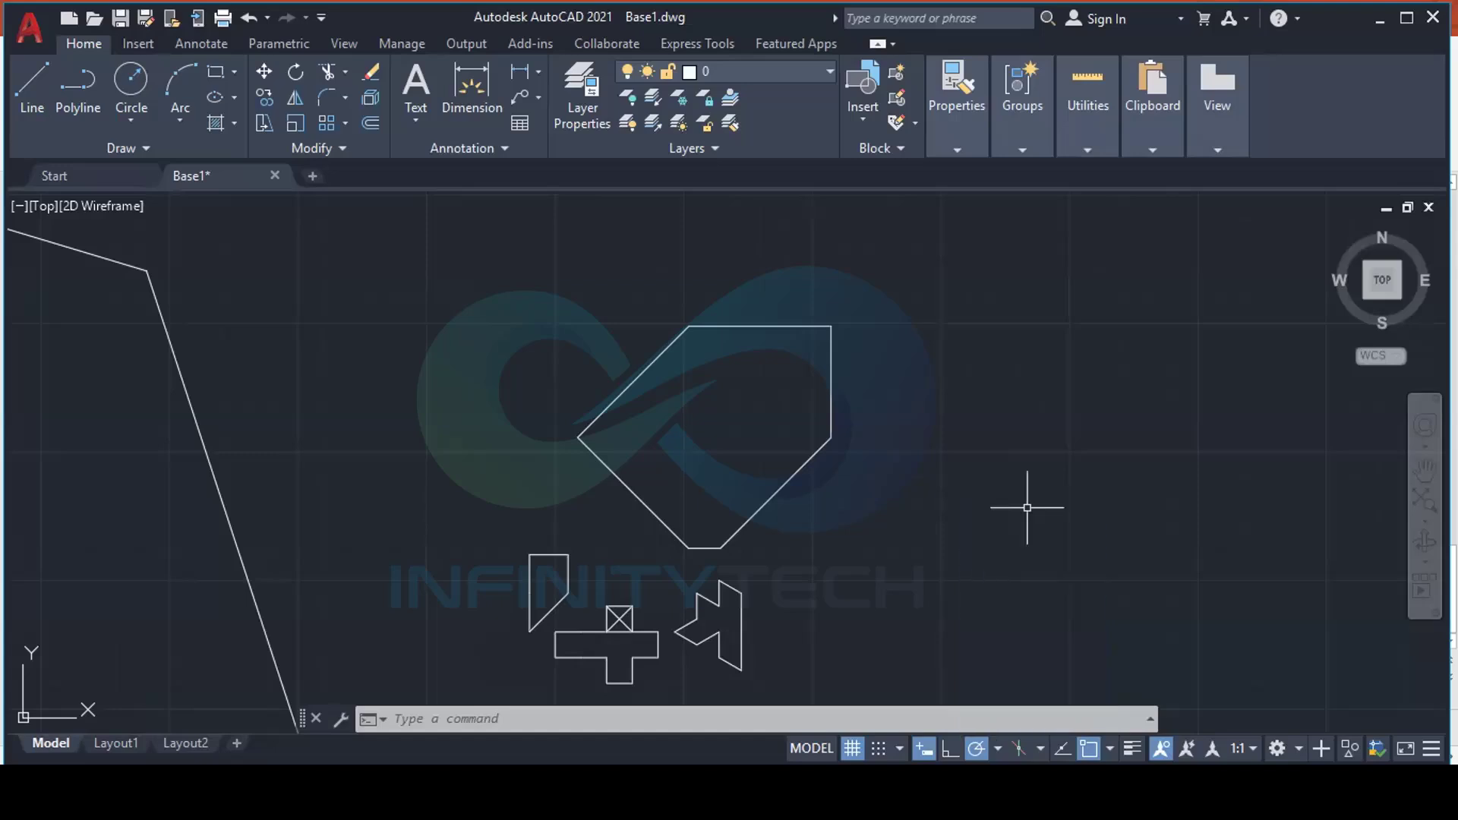
{"action": "left_click", "coordinate": [976, 748]}
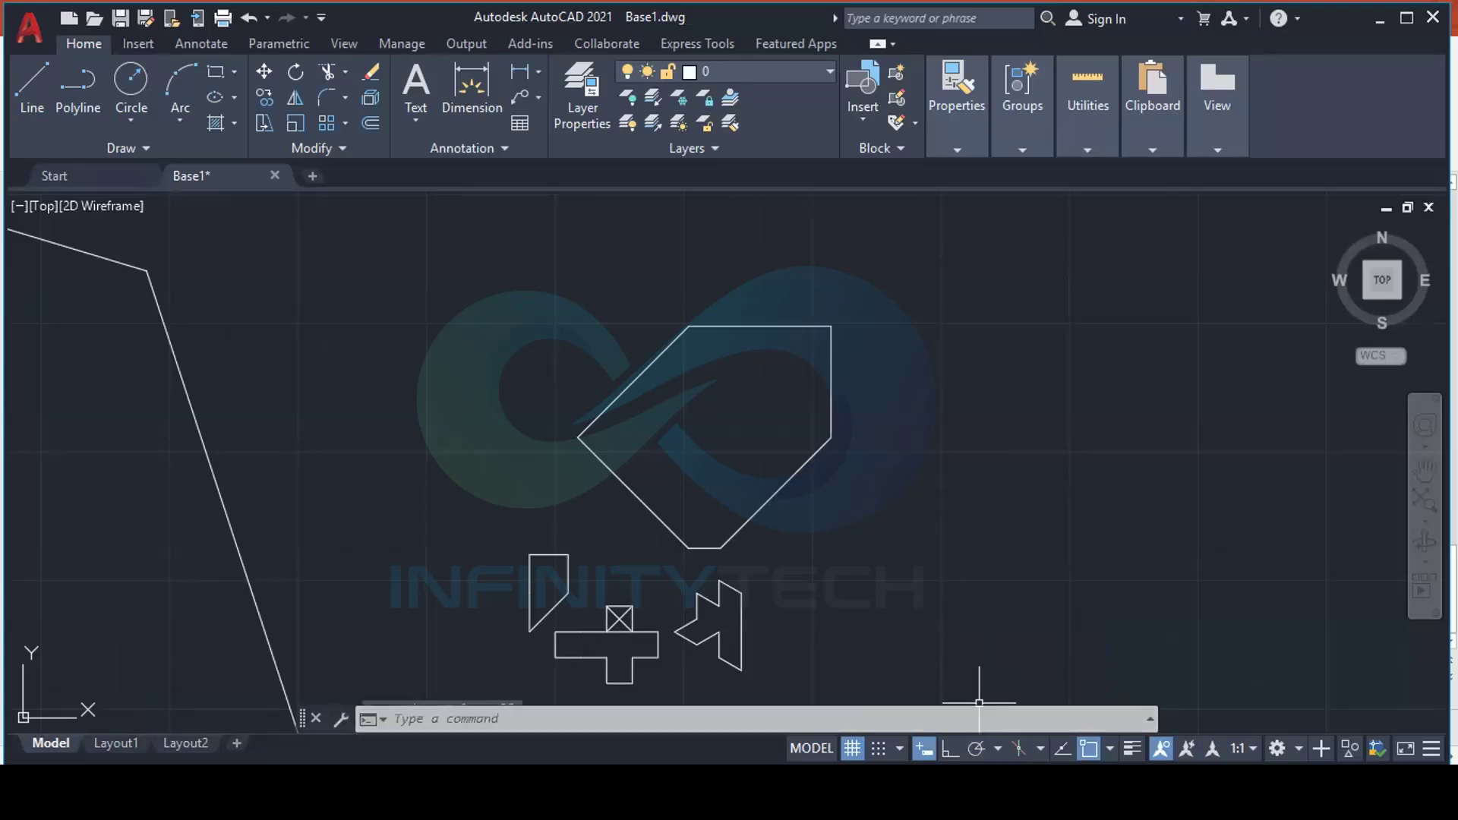
Turn on isometric drafting and make isoplane Top the active drawing plane
{"action": "left_click", "coordinate": [1040, 749]}
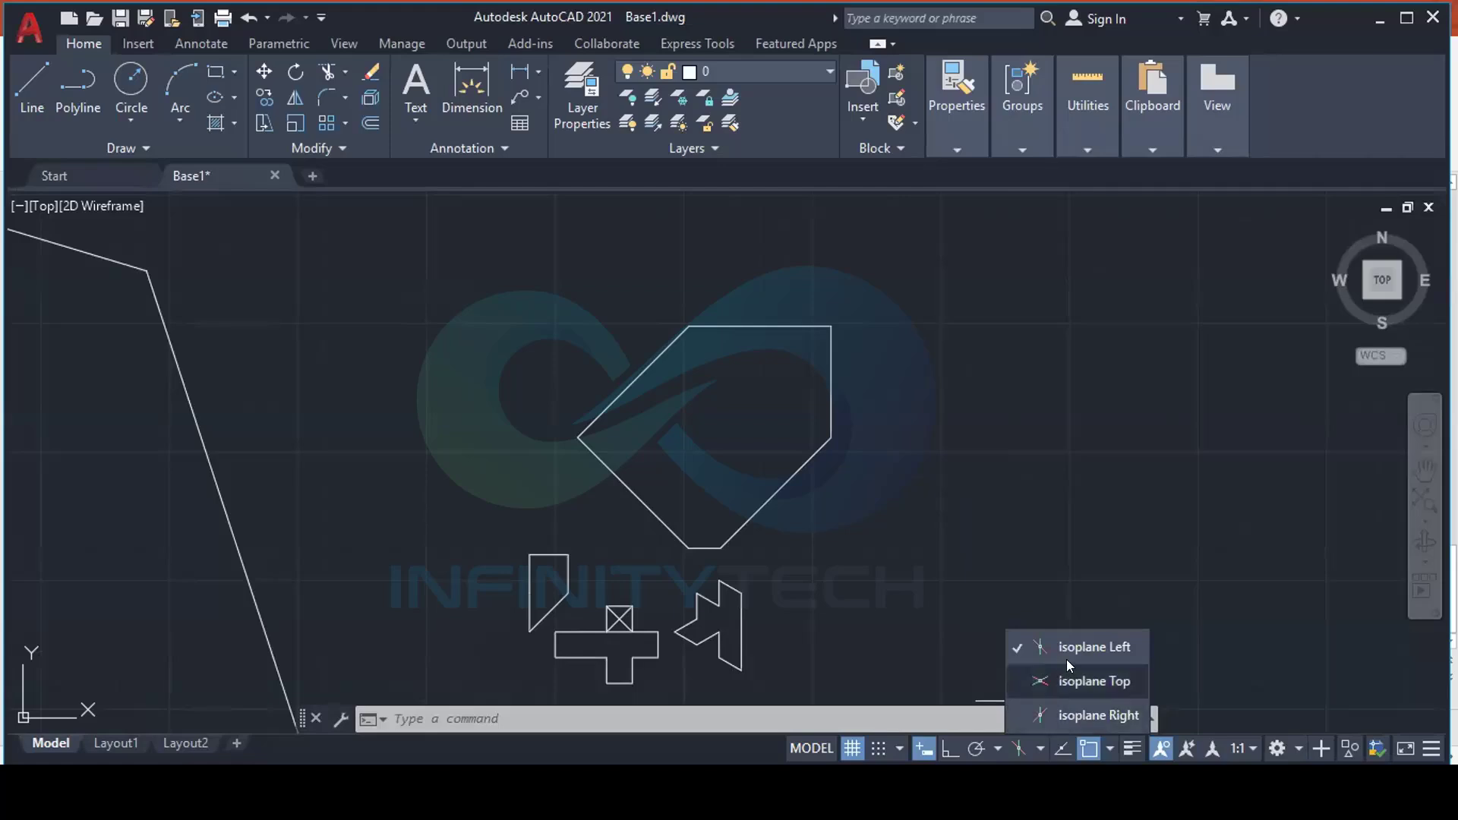
{"action": "left_click", "coordinate": [1016, 748]}
{"action": "left_click", "coordinate": [1017, 744]}
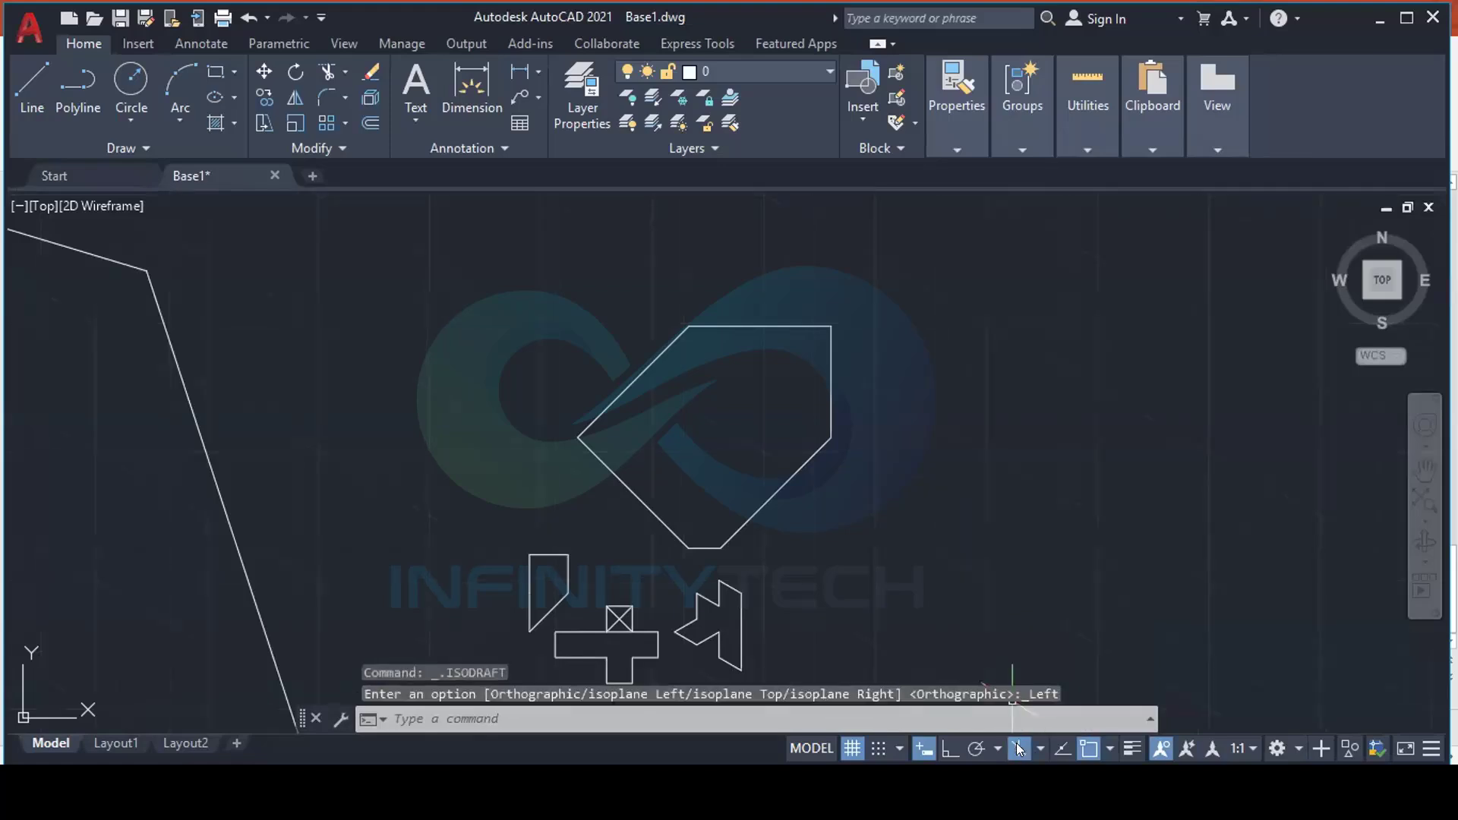
{"action": "scroll", "coordinate": [653, 385], "scroll_direction": "down", "scroll_amount": 3}
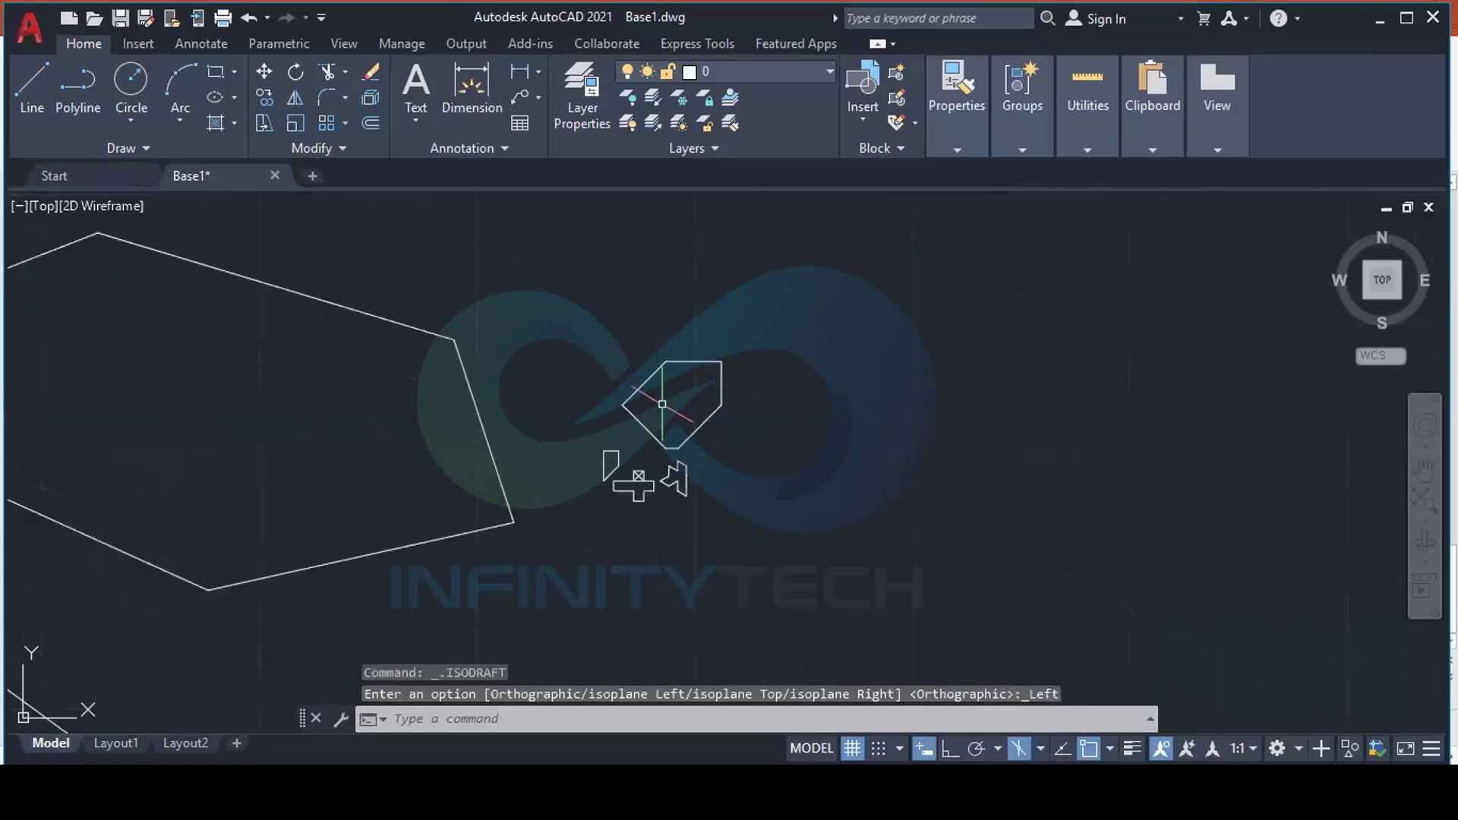
{"action": "scroll", "coordinate": [668, 366], "scroll_direction": "up", "scroll_amount": 2}
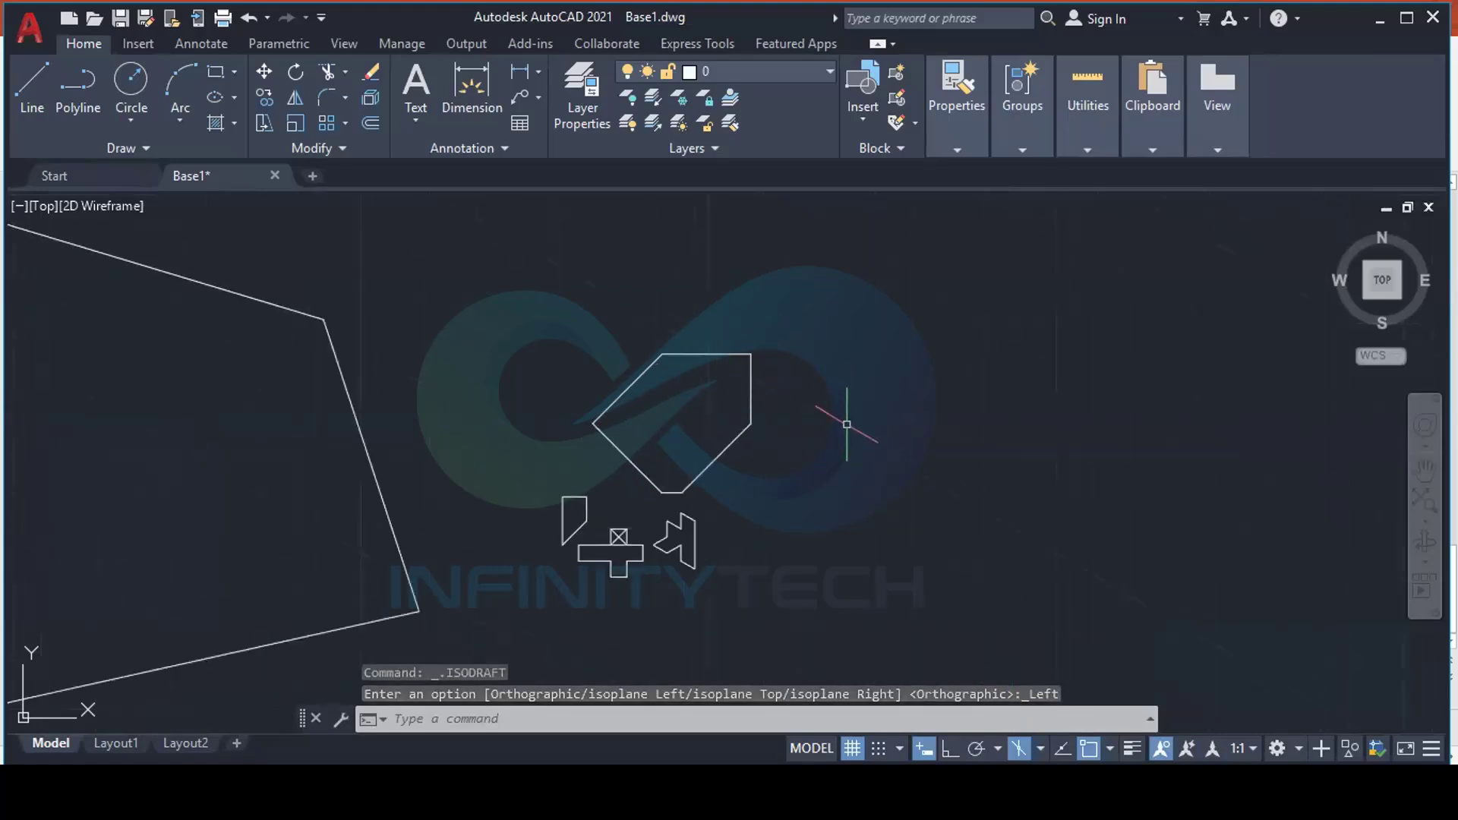
{"action": "left_click", "coordinate": [1037, 749]}
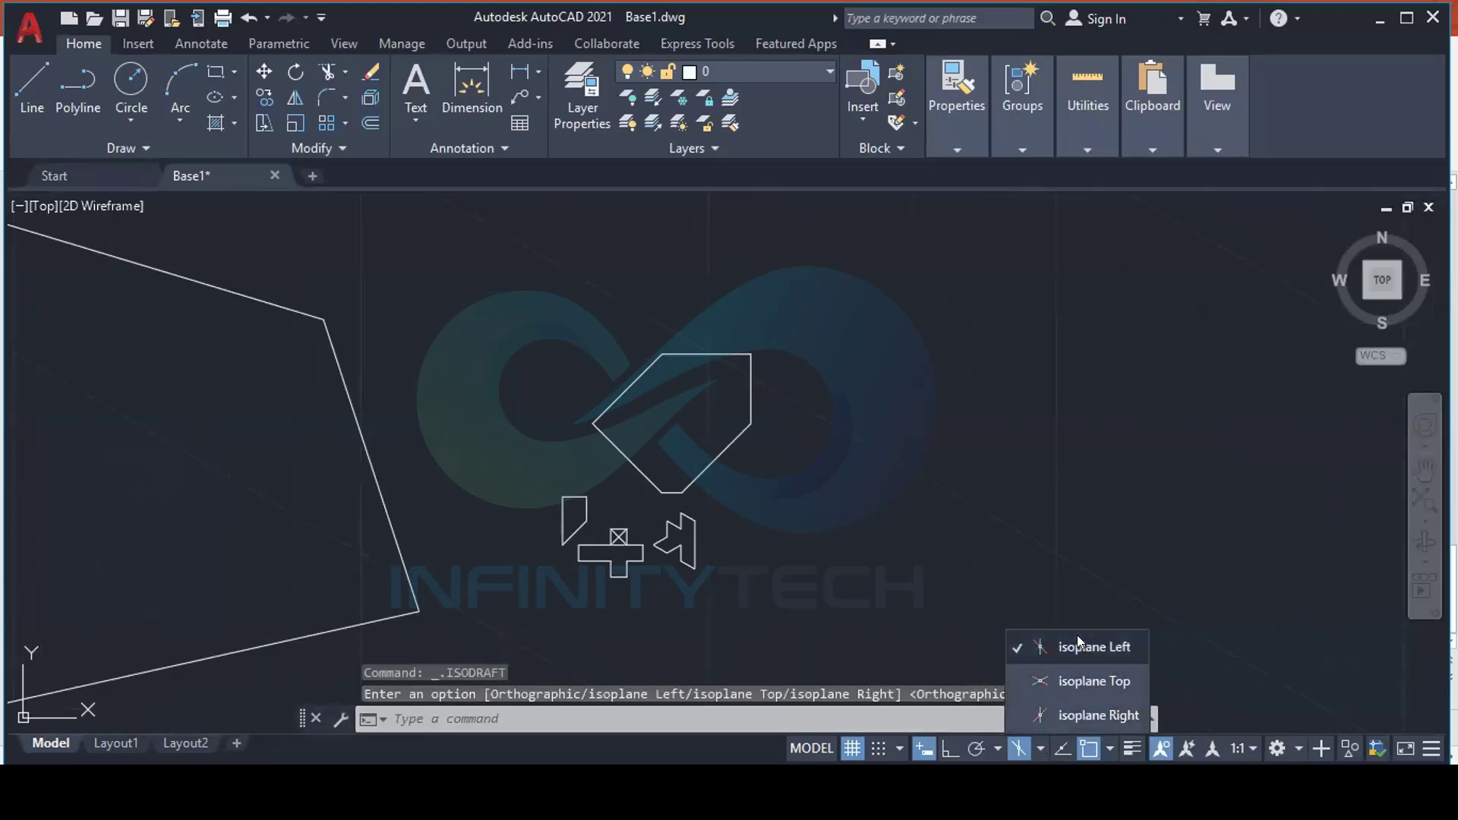
{"action": "left_click", "coordinate": [1081, 679]}
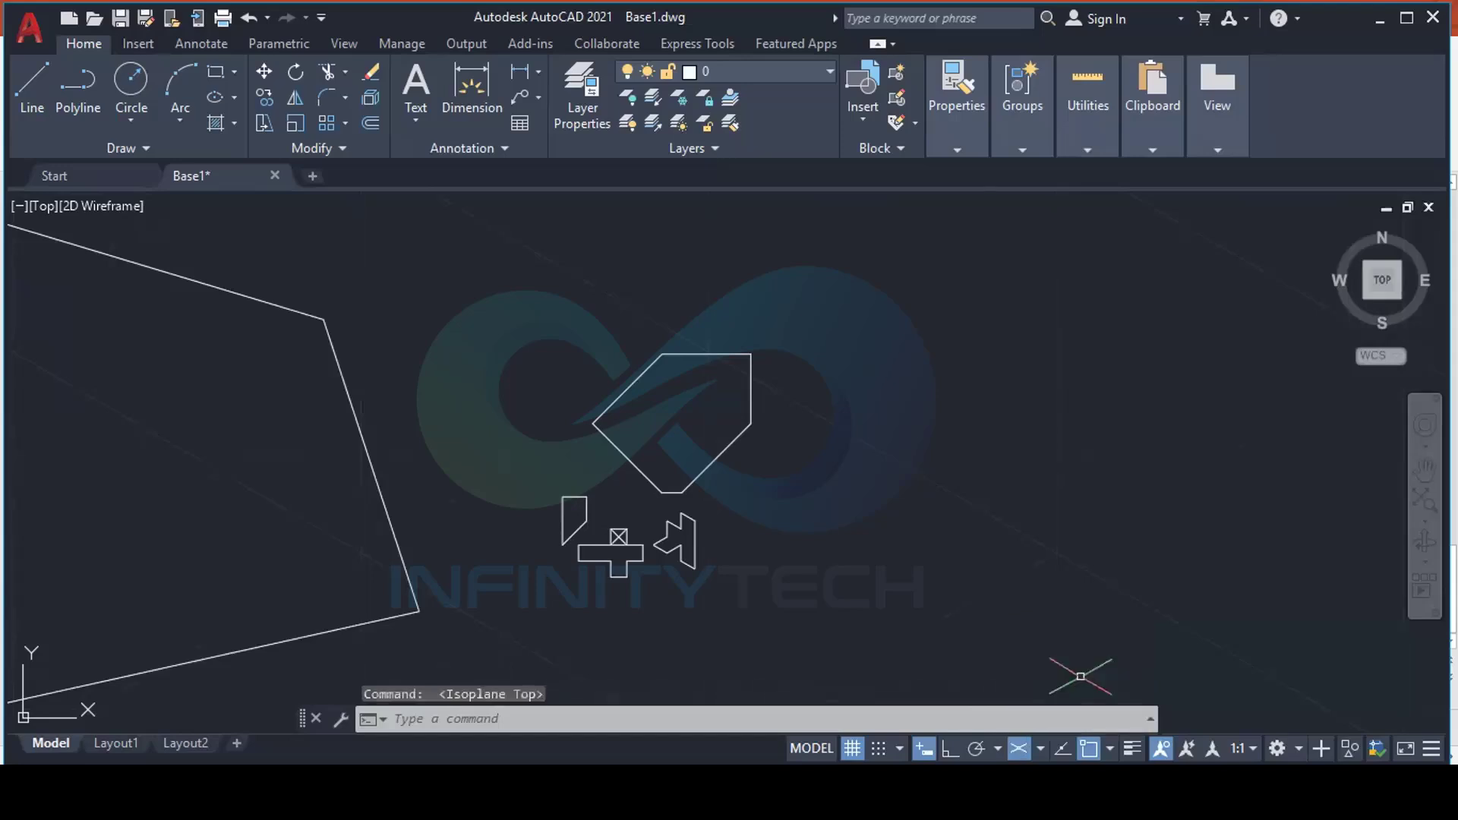
Make isoplane Right the active isometric drawing plane and check the cursor and grid orientation around the shapes
{"action": "scroll", "coordinate": [809, 363], "scroll_direction": "down", "scroll_amount": 4}
{"action": "scroll", "coordinate": [809, 363], "scroll_direction": "down", "scroll_amount": 4}
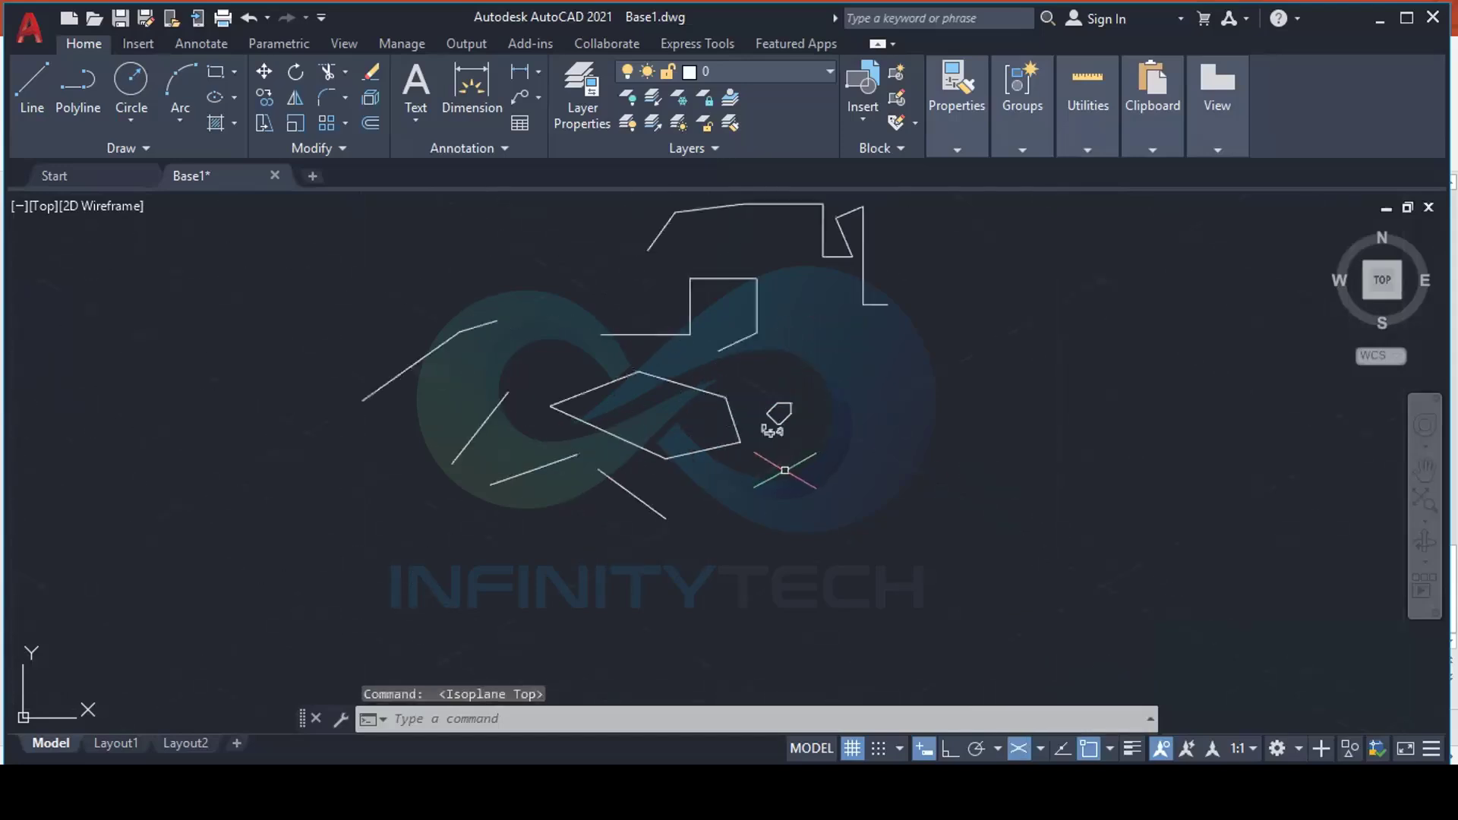
{"action": "scroll", "coordinate": [820, 411], "scroll_direction": "up", "scroll_amount": 4}
{"action": "scroll", "coordinate": [784, 435], "scroll_direction": "up", "scroll_amount": 4}
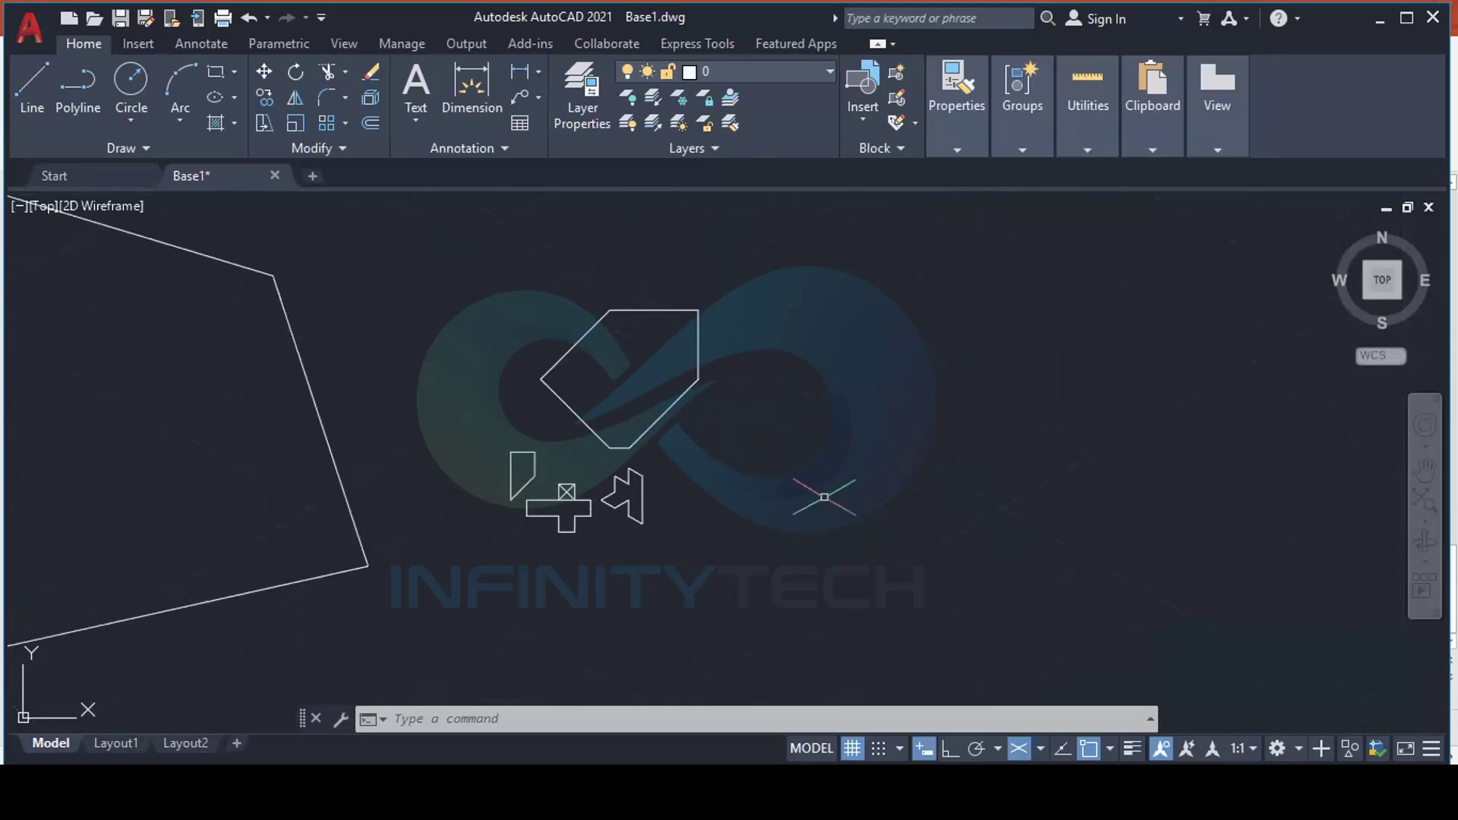
{"action": "left_click", "coordinate": [1040, 748]}
{"action": "left_click", "coordinate": [1060, 709]}
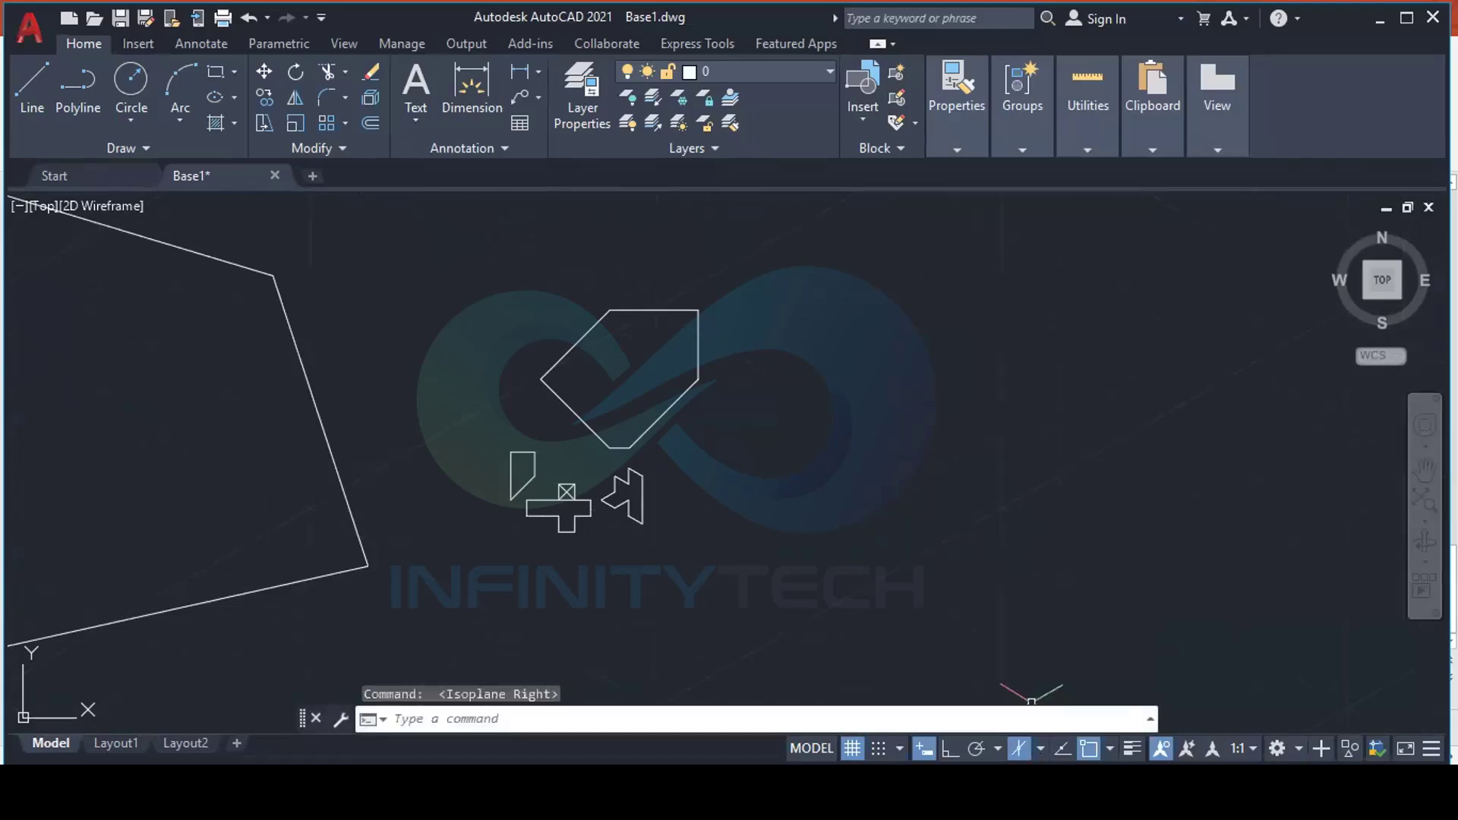
{"action": "scroll", "coordinate": [820, 407], "scroll_direction": "down", "scroll_amount": 3}
{"action": "scroll", "coordinate": [836, 435], "scroll_direction": "down", "scroll_amount": 4}
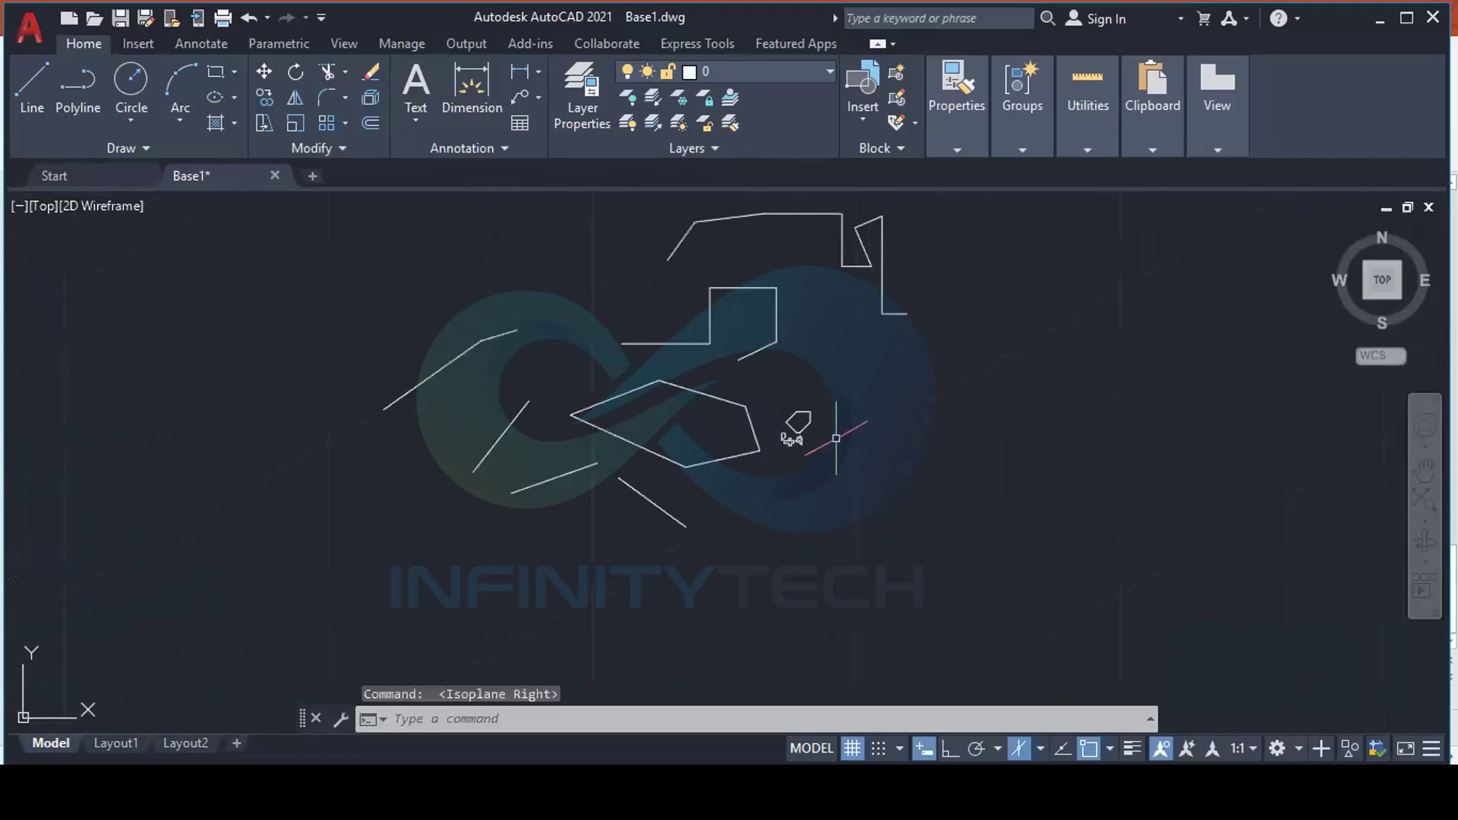
{"action": "scroll", "coordinate": [835, 424], "scroll_direction": "up", "scroll_amount": 6}
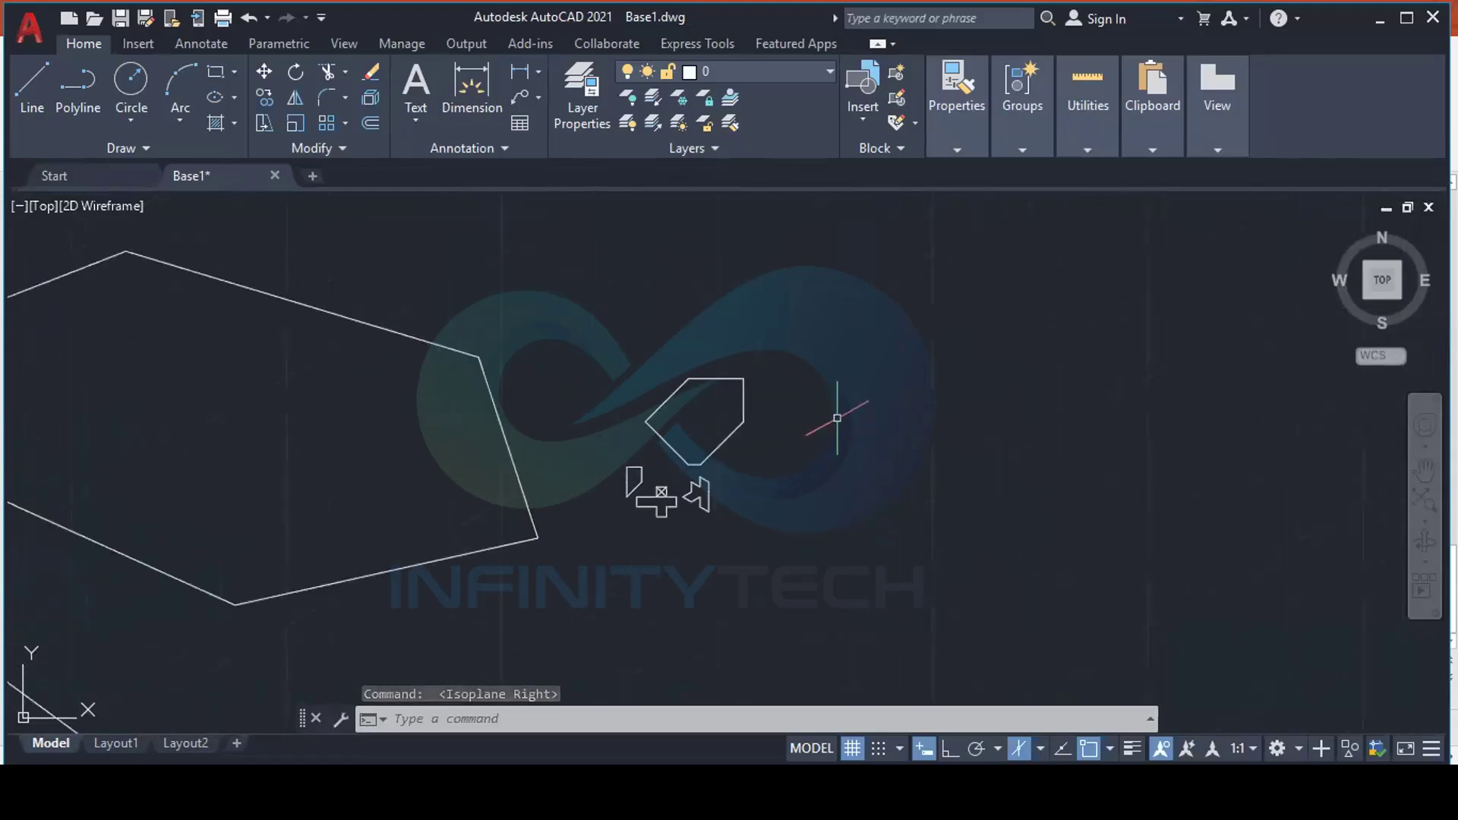
Make isoplane Left the active isometric drawing plane and check the cursor and grid orientation
{"action": "left_click", "coordinate": [1042, 749]}
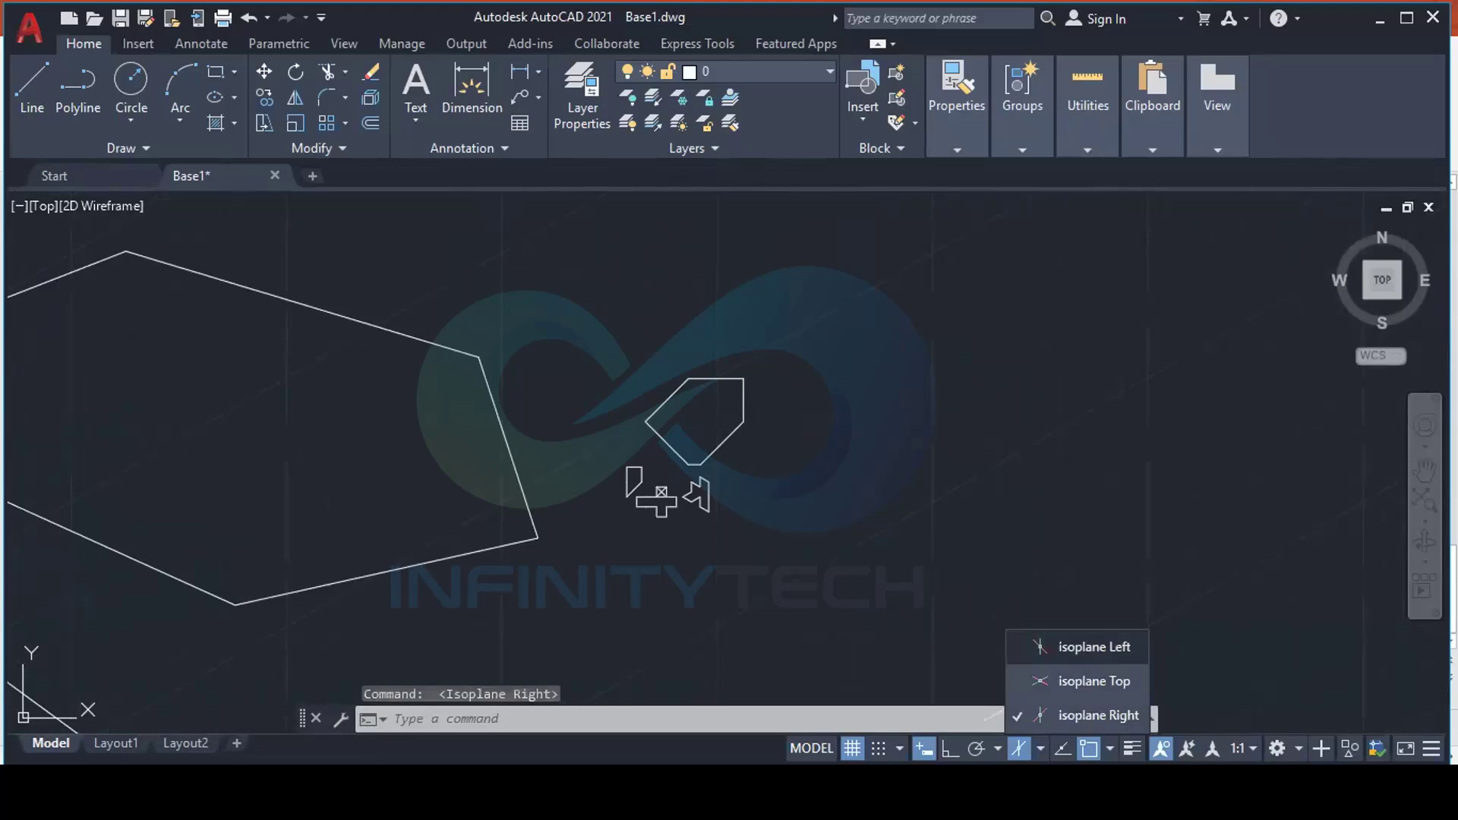
{"action": "left_click", "coordinate": [1076, 649]}
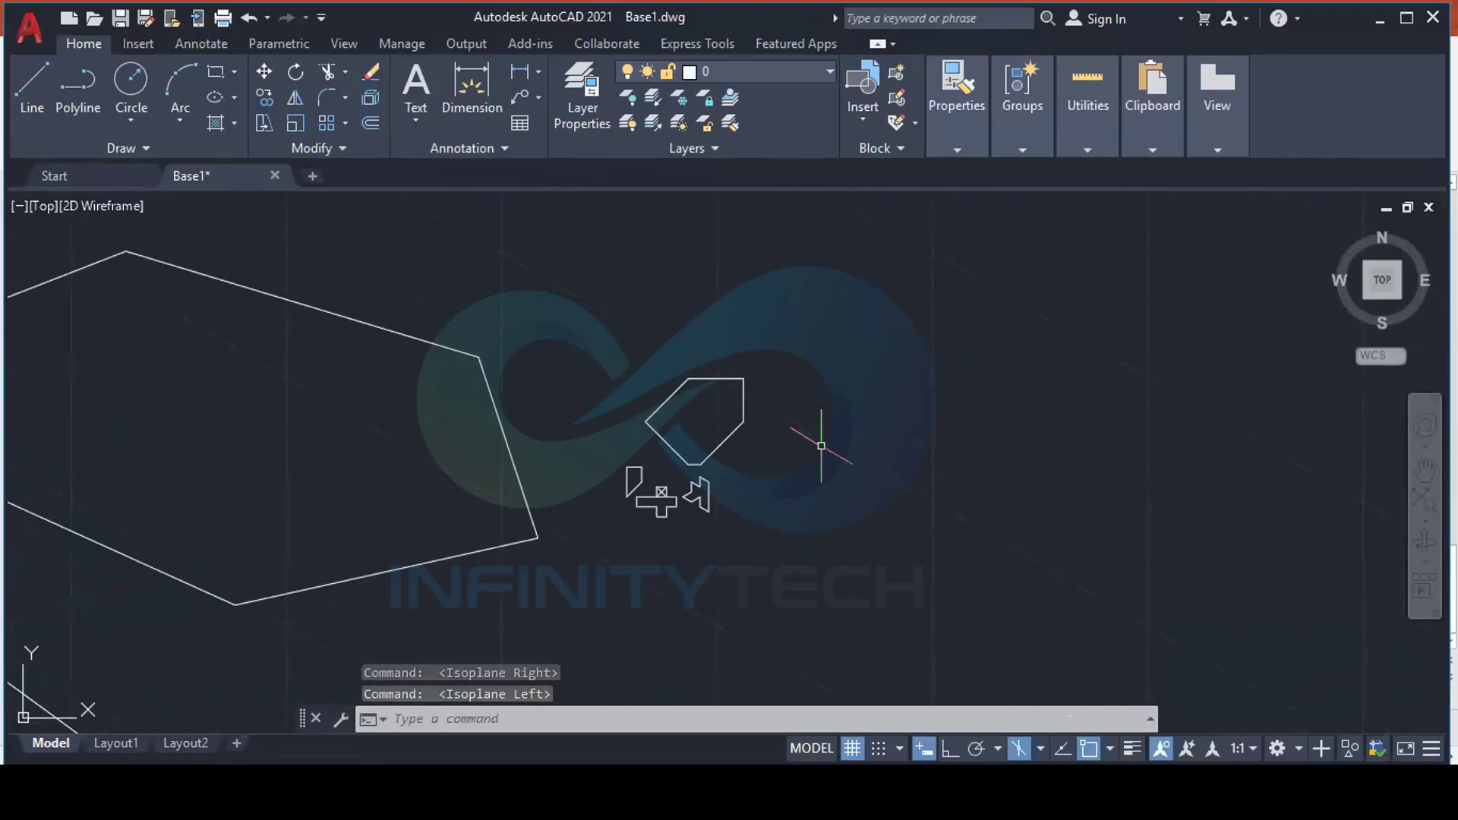
{"action": "scroll", "coordinate": [821, 446], "scroll_direction": "down", "scroll_amount": 2}
{"action": "scroll", "coordinate": [822, 401], "scroll_direction": "up", "scroll_amount": 2}
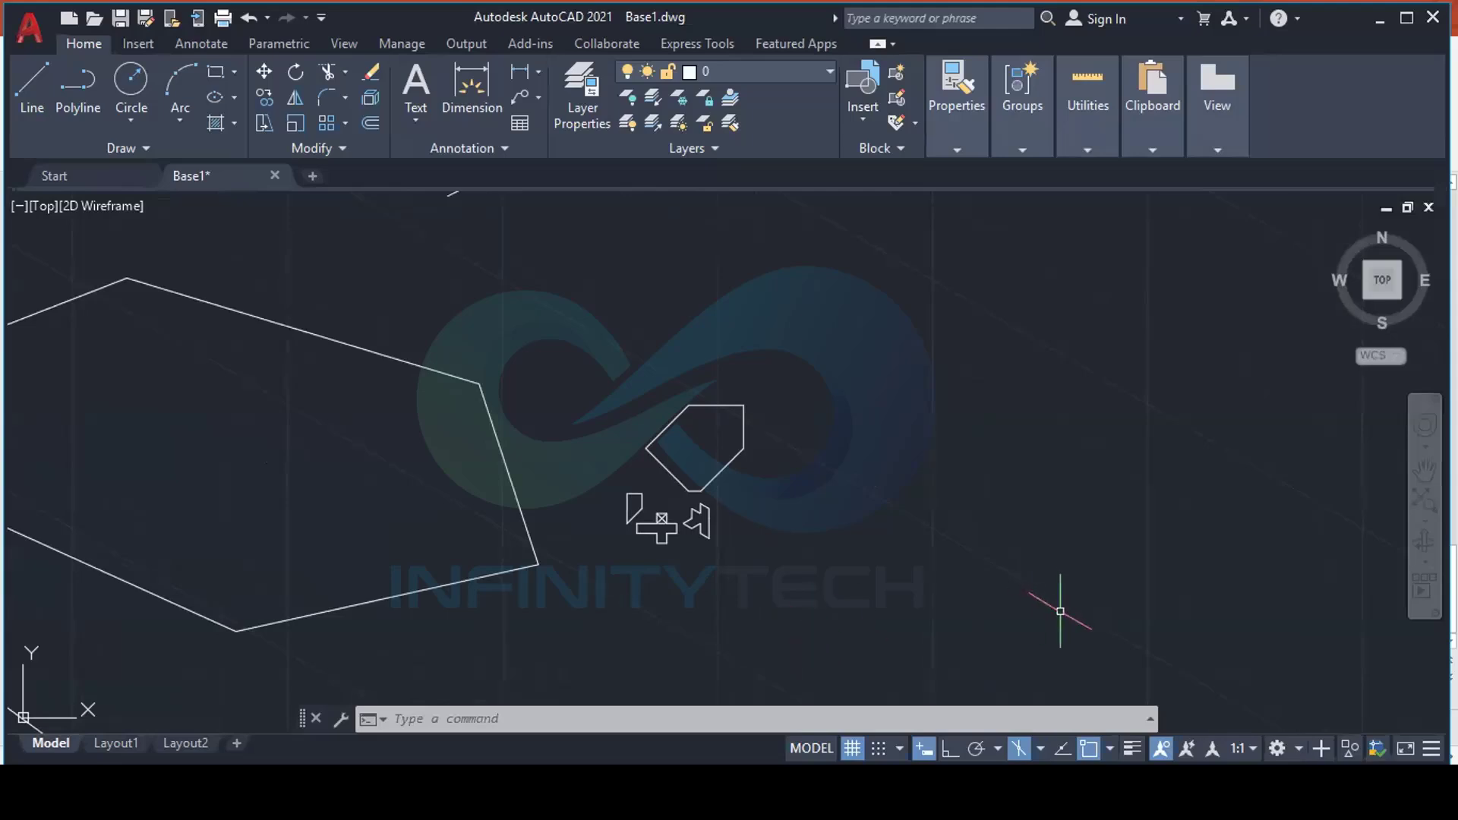
Turn off isometric drafting to return to orthographic mode
{"action": "left_click", "coordinate": [1038, 746]}
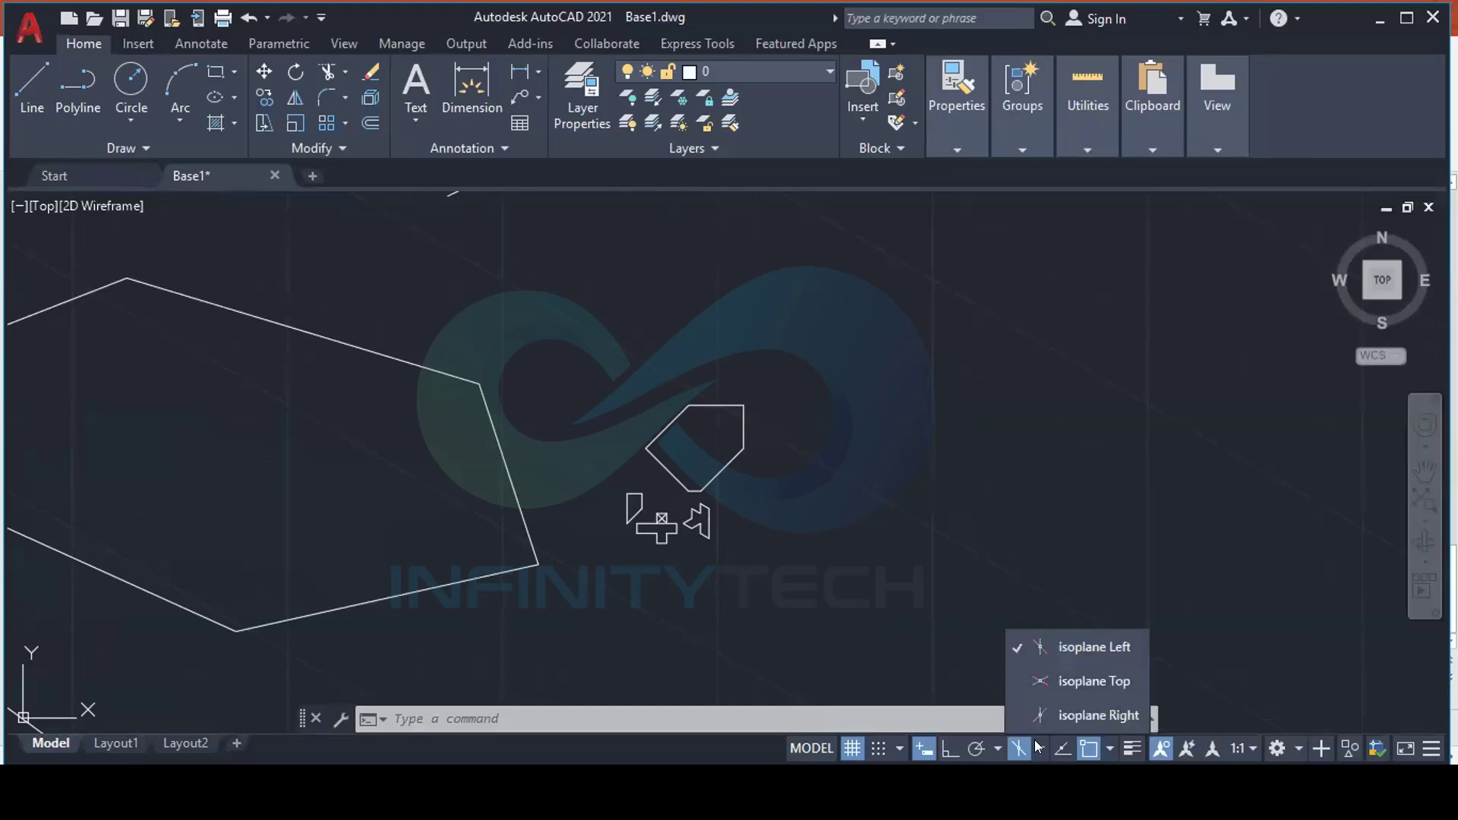
{"action": "left_click", "coordinate": [1038, 747]}
{"action": "left_click", "coordinate": [1018, 748]}
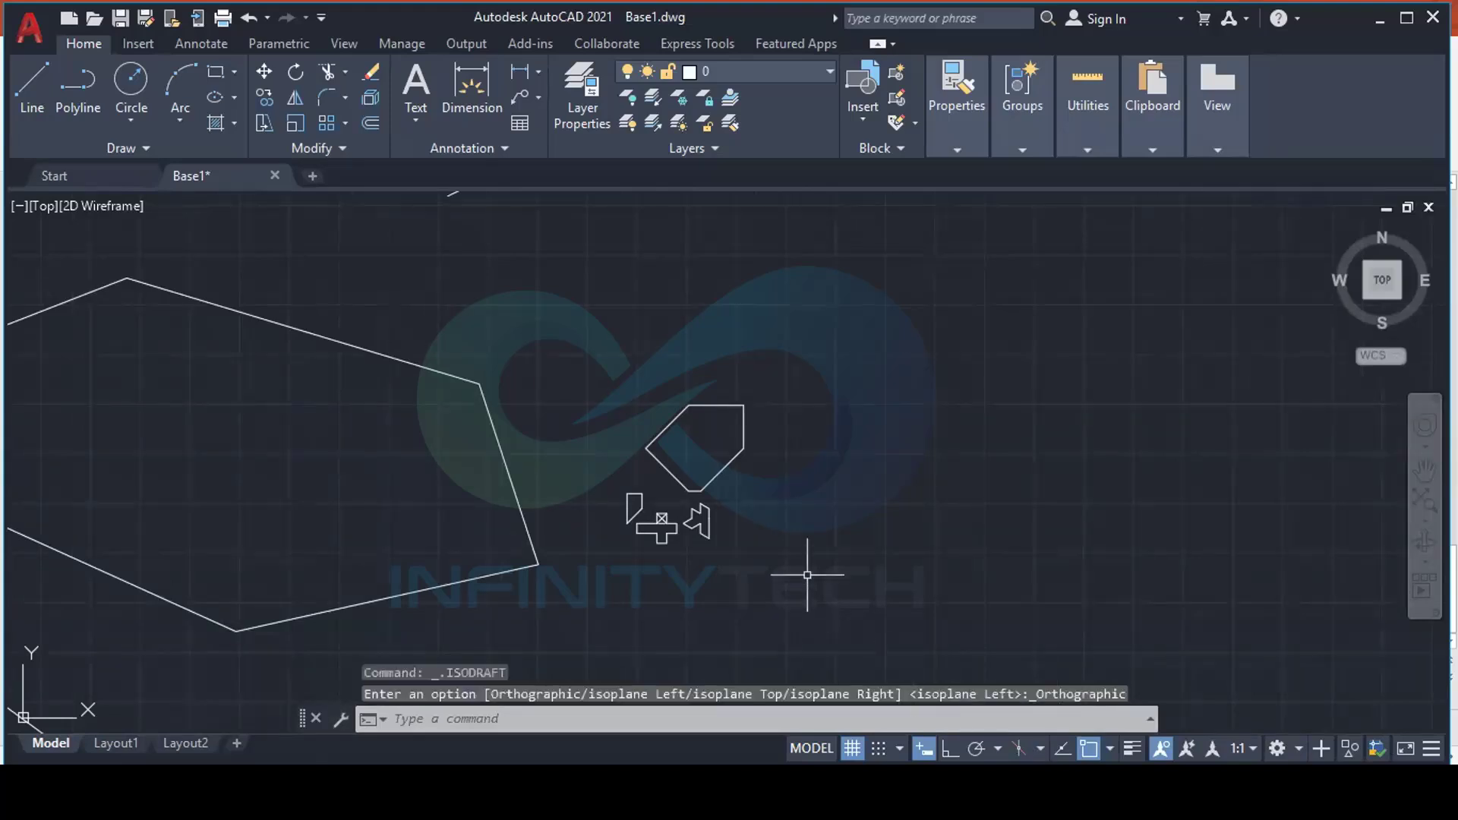
Turn on object snap tracking and test it with a trial line beside the small six-sided outline, without placing an endpoint
{"action": "scroll", "coordinate": [758, 492], "scroll_direction": "up", "scroll_amount": 1}
{"action": "scroll", "coordinate": [752, 444], "scroll_direction": "up", "scroll_amount": 3}
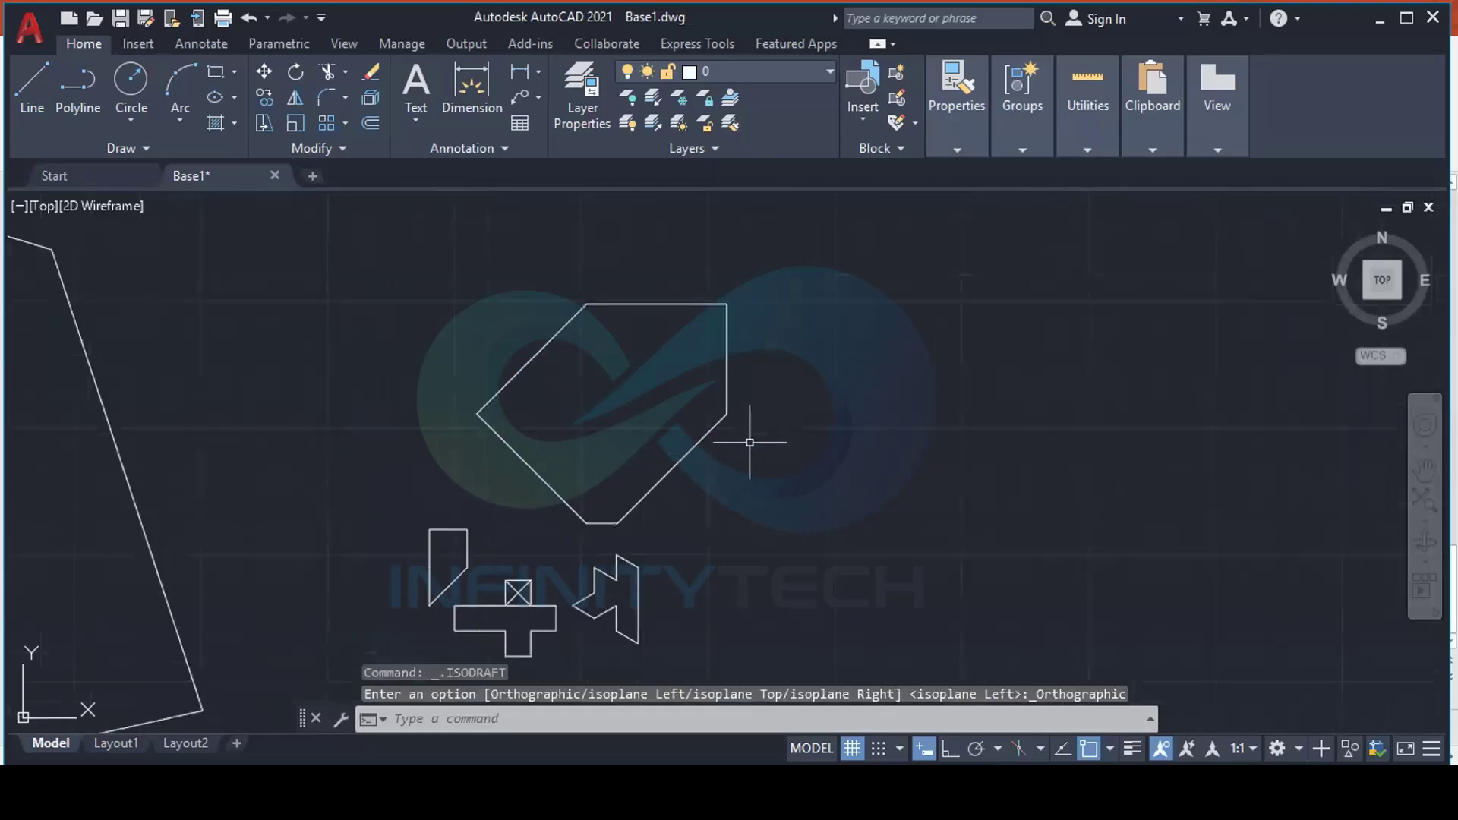
{"action": "scroll", "coordinate": [758, 445], "scroll_direction": "down", "scroll_amount": 2}
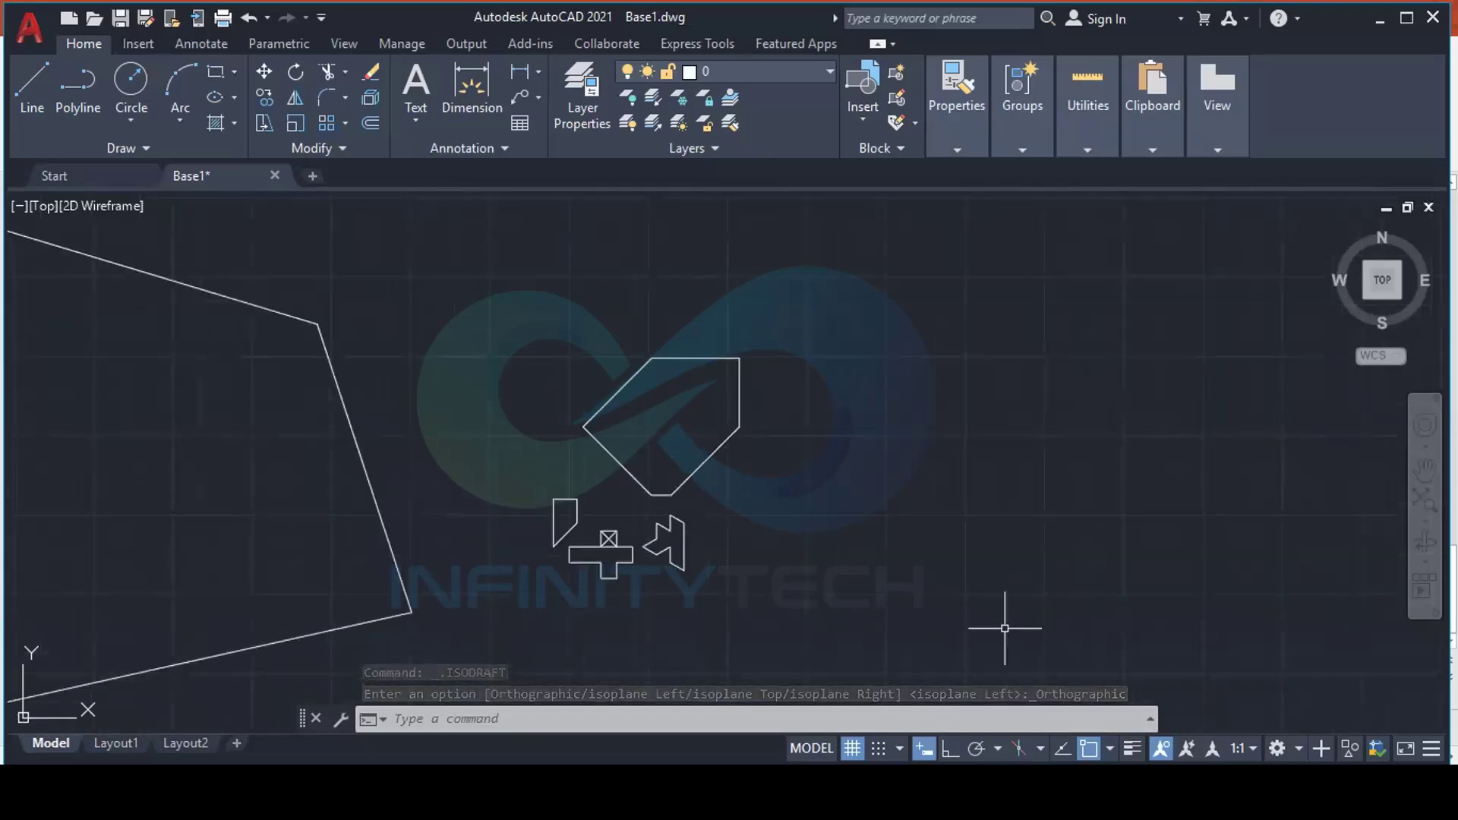
{"action": "left_click", "coordinate": [1064, 750]}
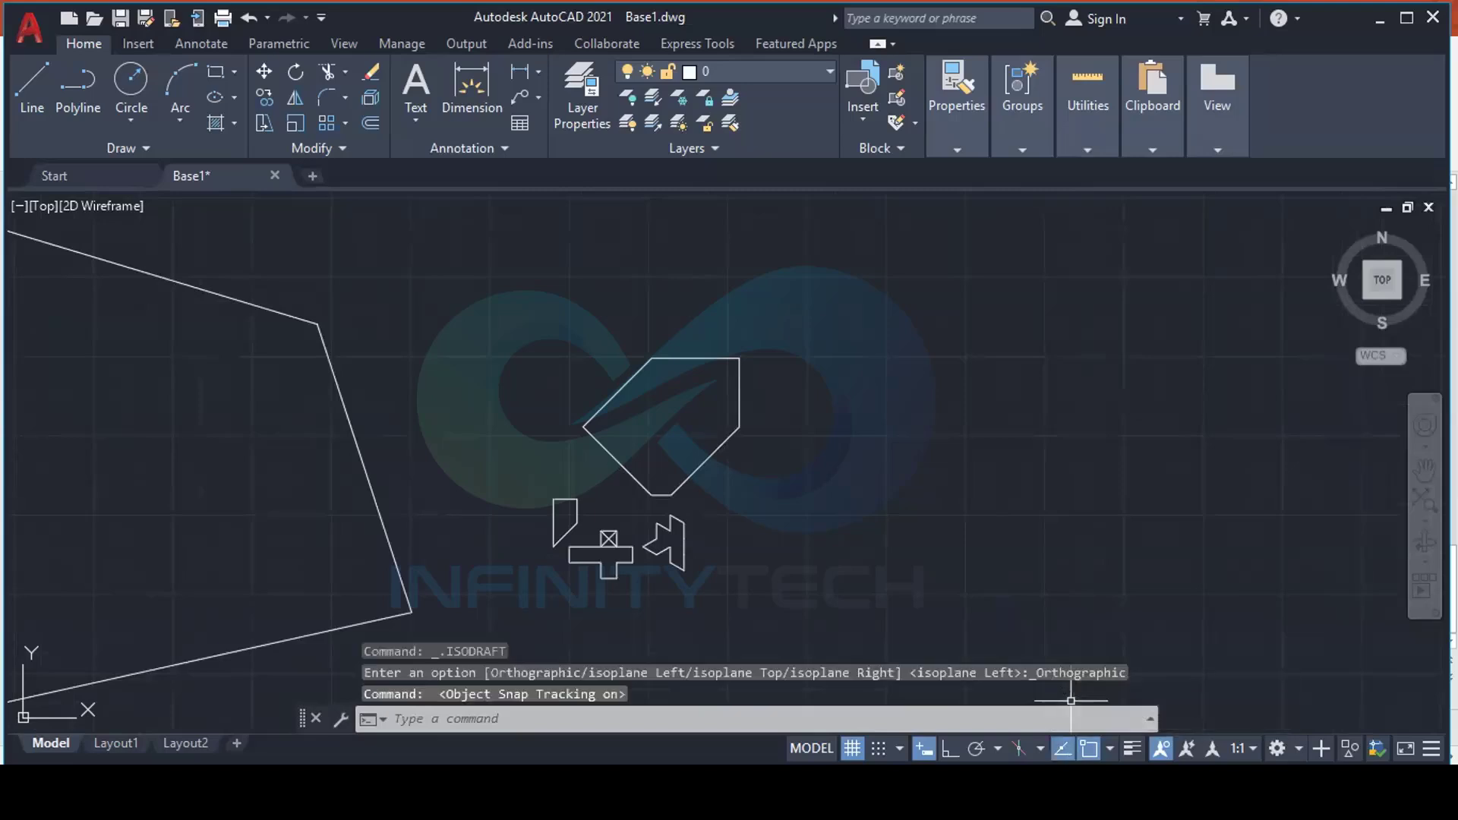
{"action": "left_click", "coordinate": [32, 91]}
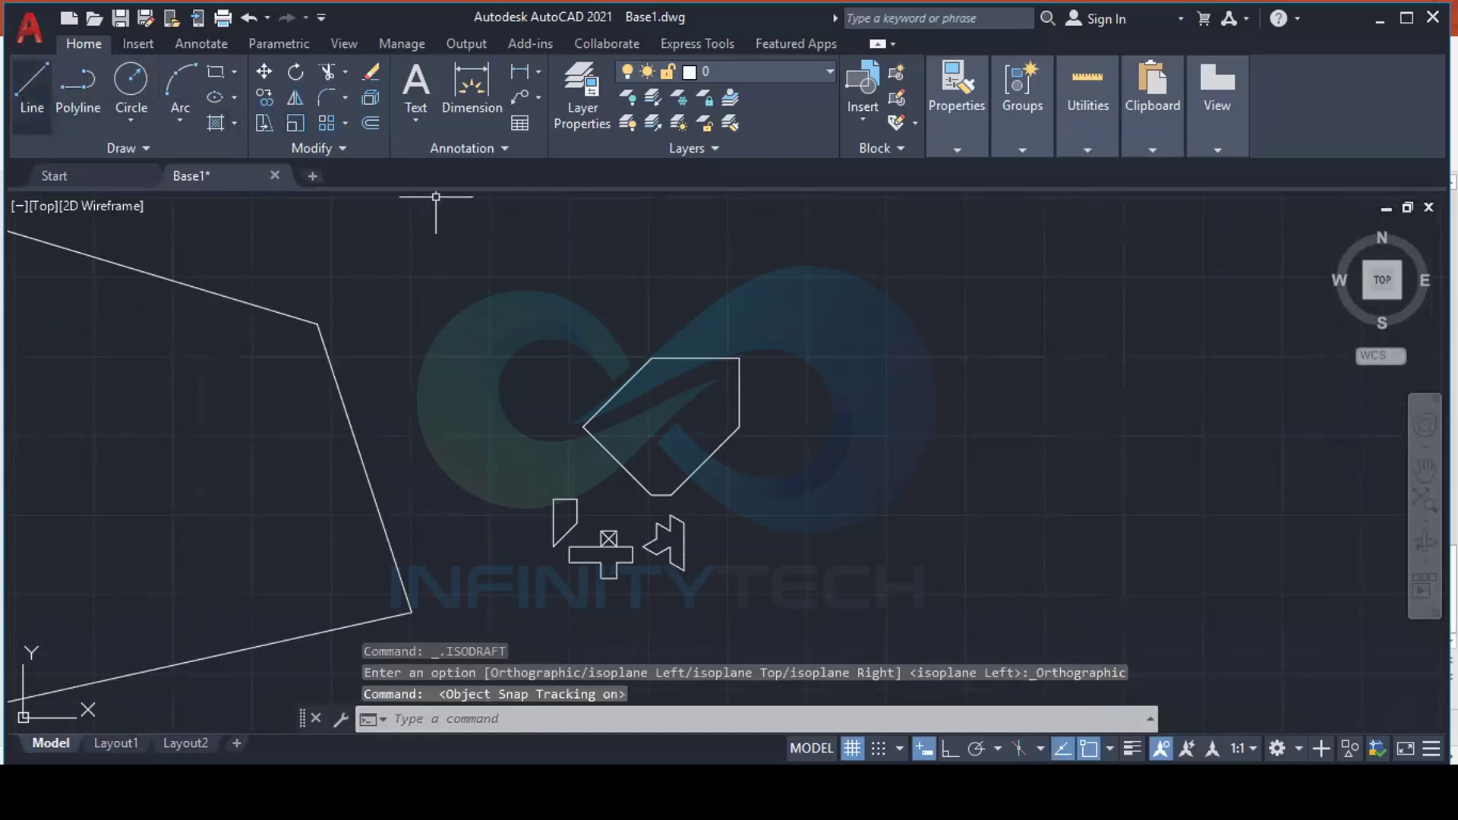
{"action": "left_click", "coordinate": [813, 528]}
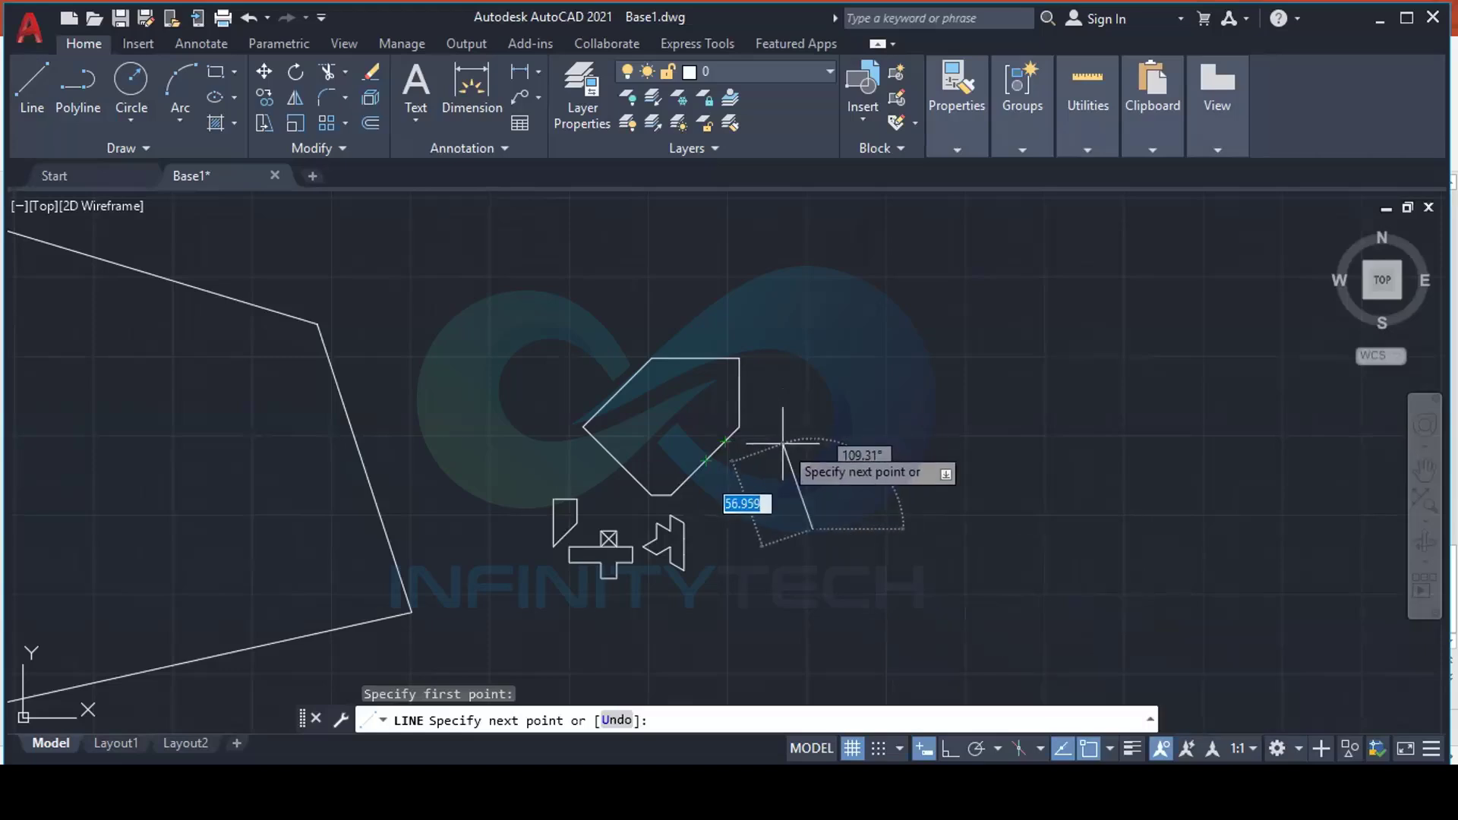
{"action": "scroll", "coordinate": [774, 469], "scroll_direction": "up", "scroll_amount": 2}
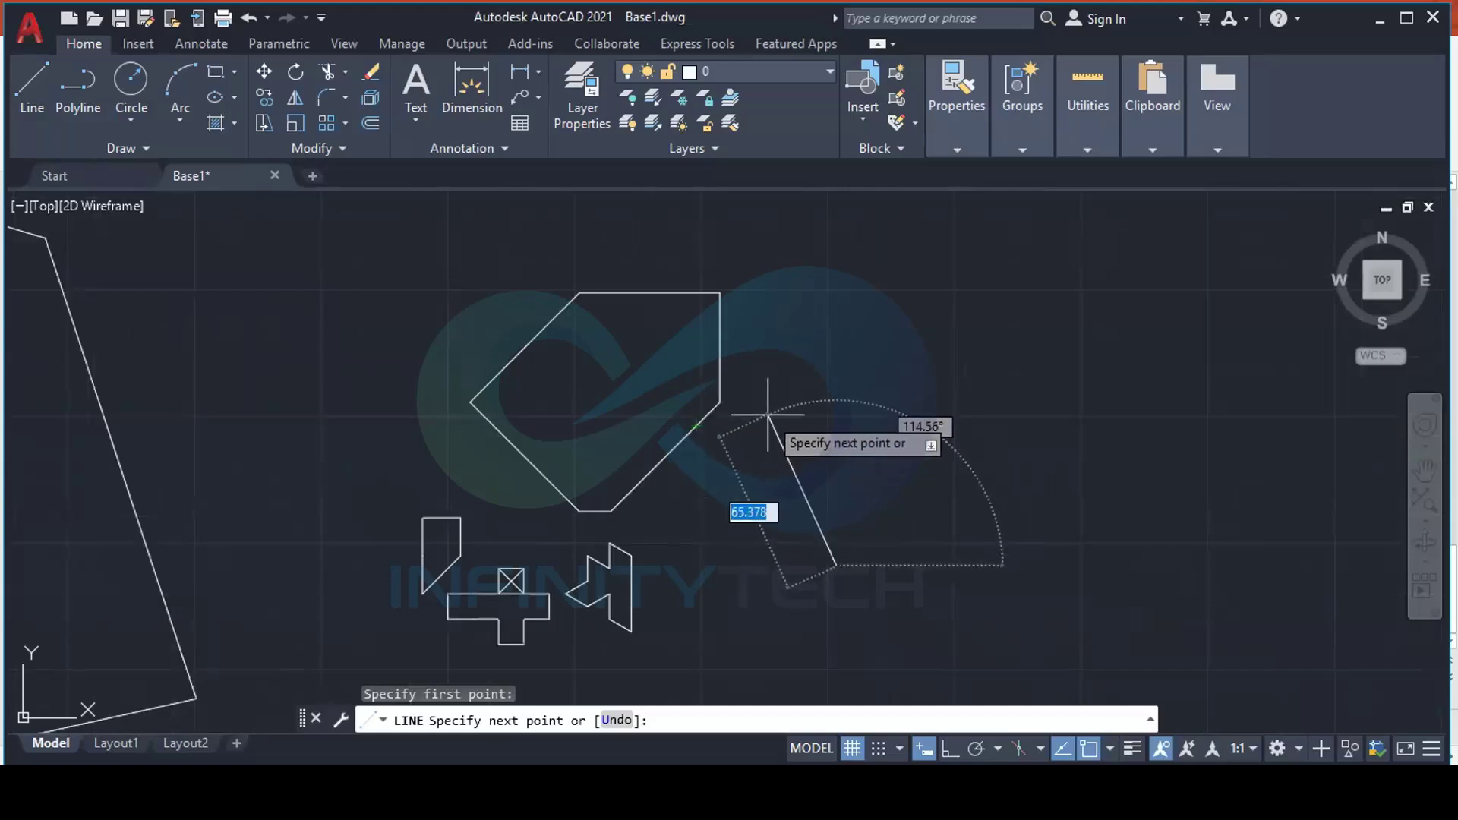
{"action": "key", "text": "Escape"}
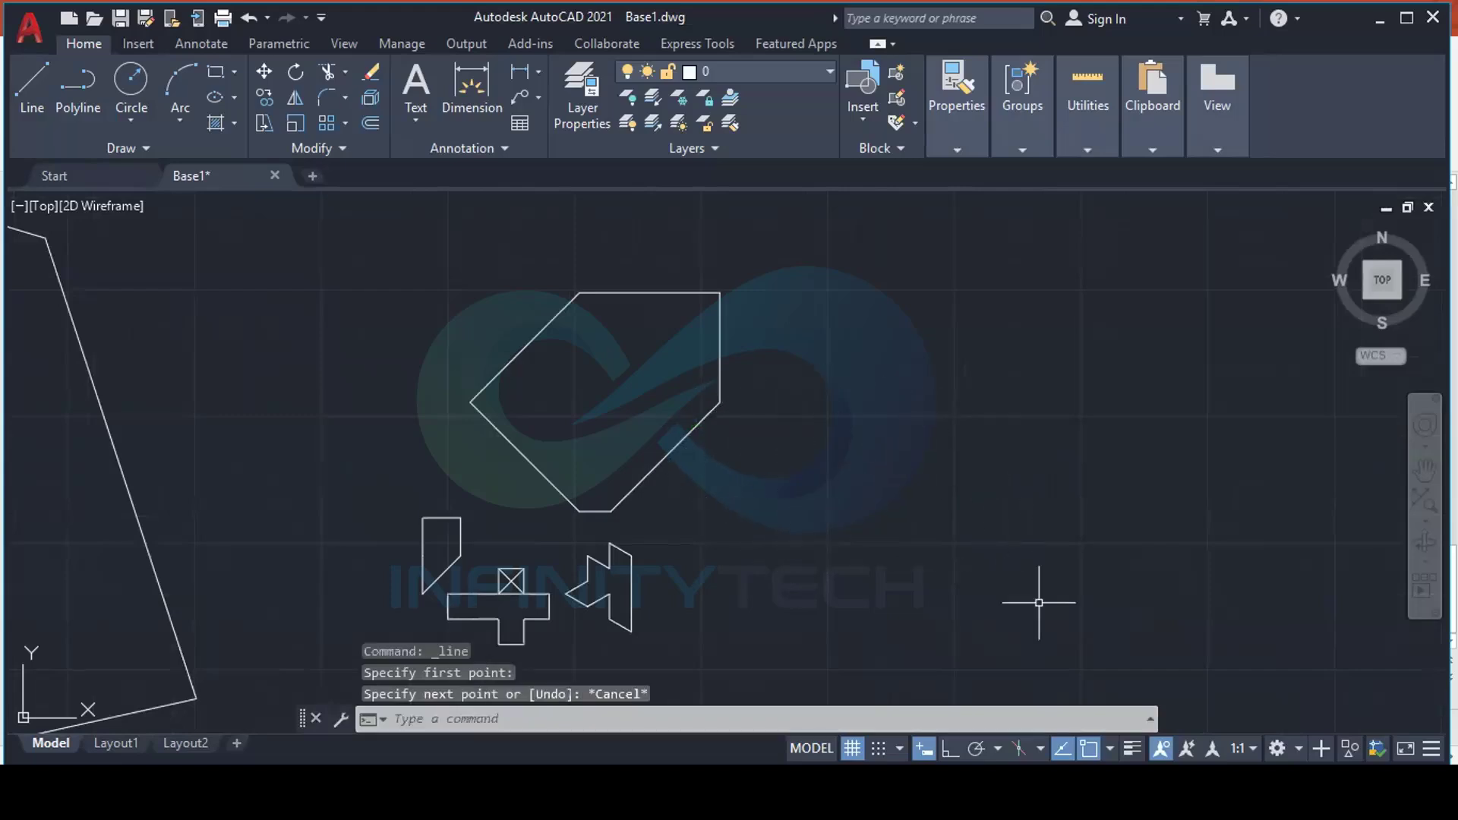
Turn off object snap tracking and start a comparison line beside the small six-sided outline, abandoning it before the second point
{"action": "left_click", "coordinate": [1063, 751]}
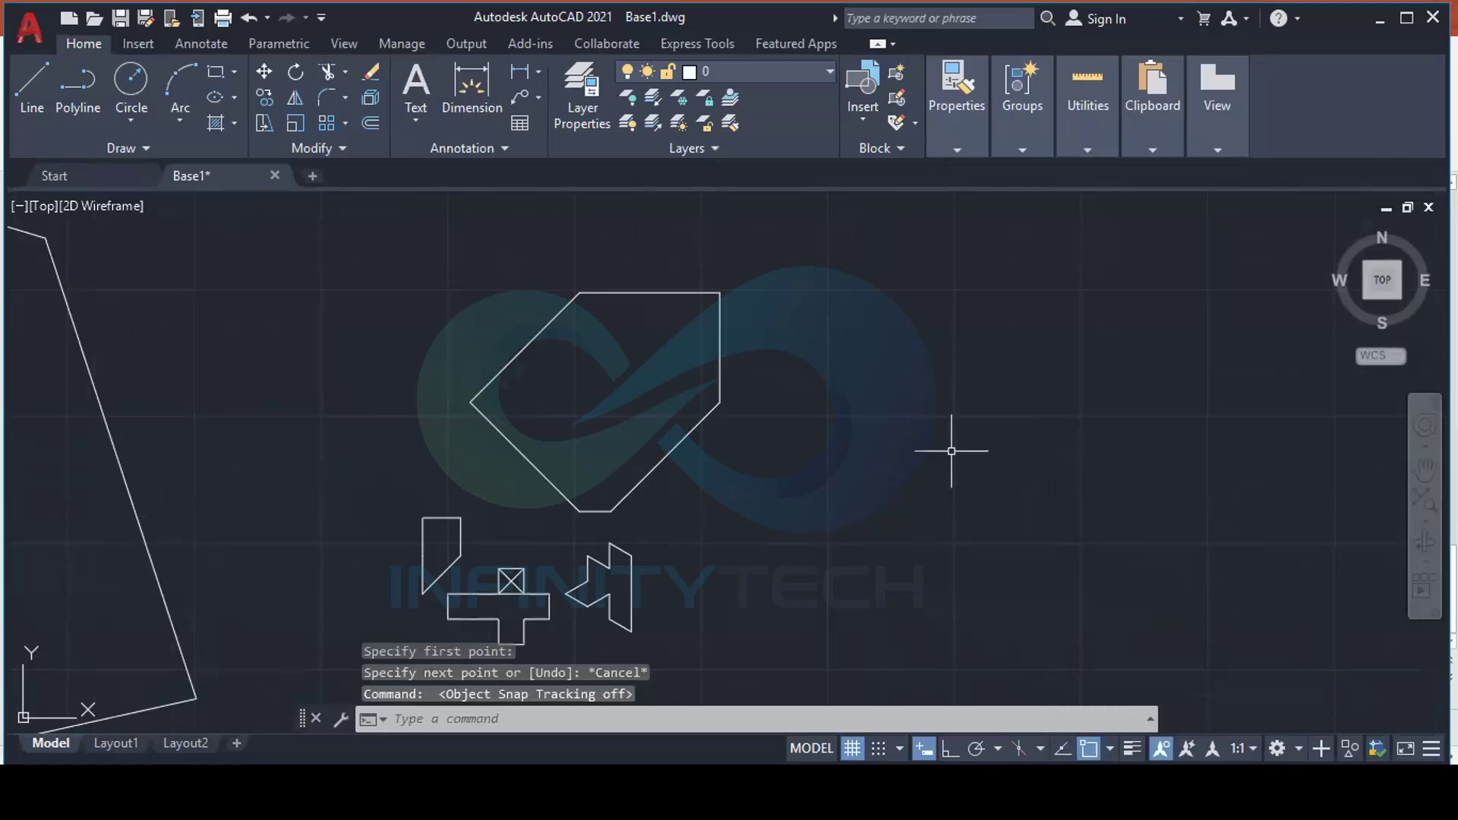
{"action": "type", "text": "l"}
{"action": "key", "text": "Return"}
{"action": "left_click", "coordinate": [884, 505]}
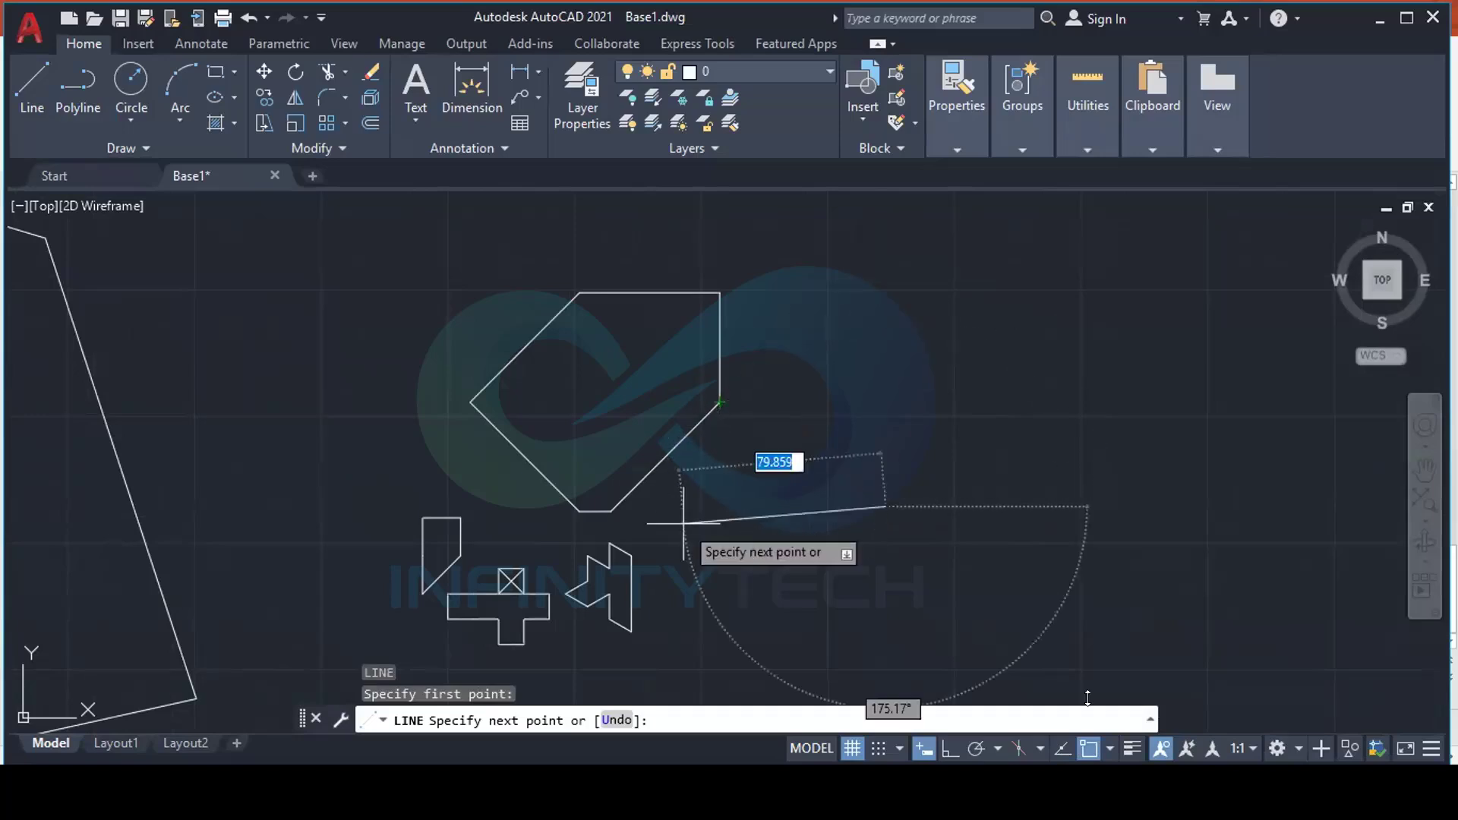
{"action": "key", "text": "Escape"}
Switch object snap tracking on for another trial line near the small six-sided outline, switch it off mid-command, and abandon the line
{"action": "key", "text": "F11"}
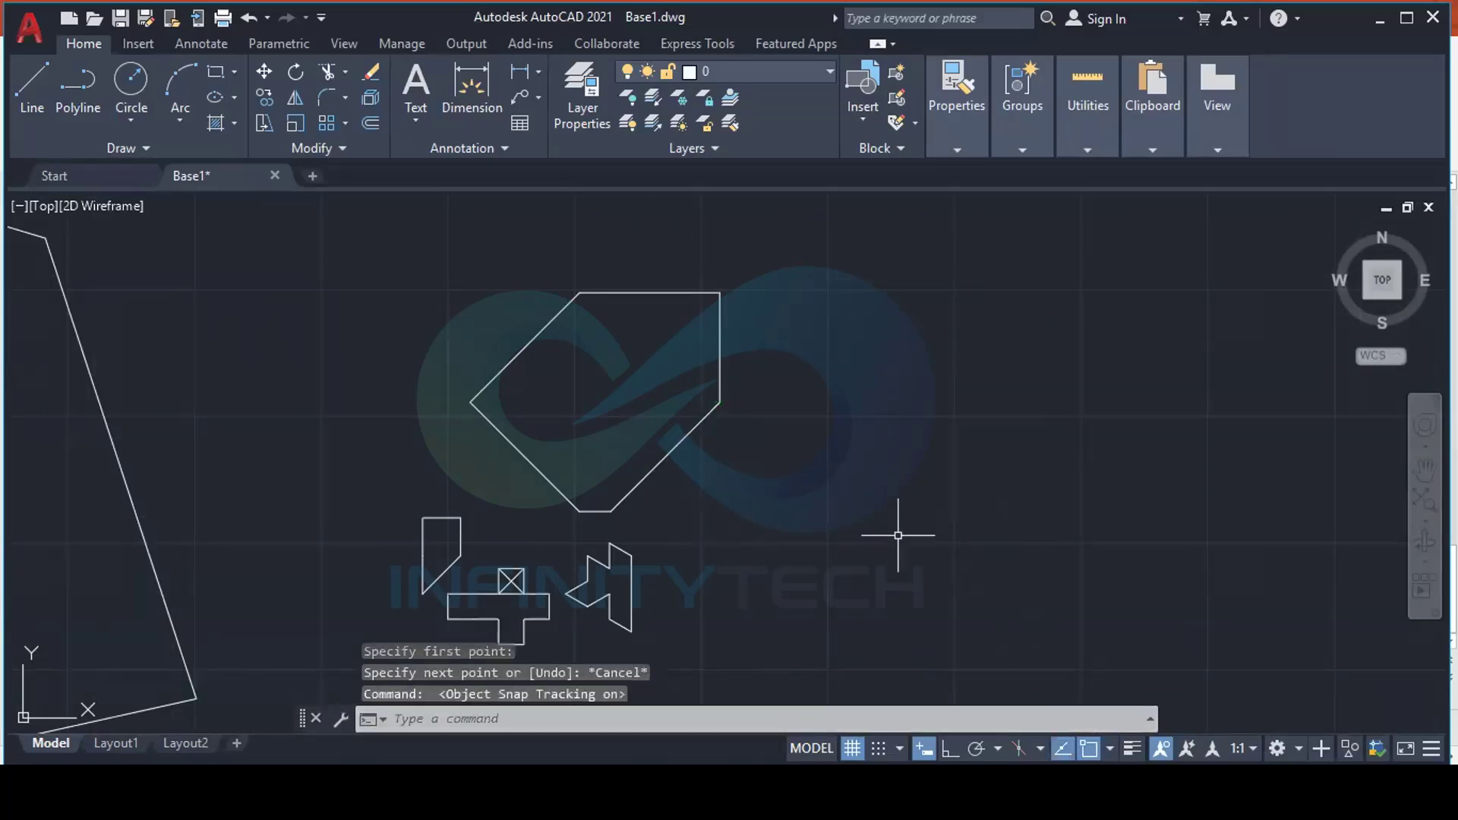
{"action": "key", "text": "Return"}
{"action": "left_click", "coordinate": [791, 500]}
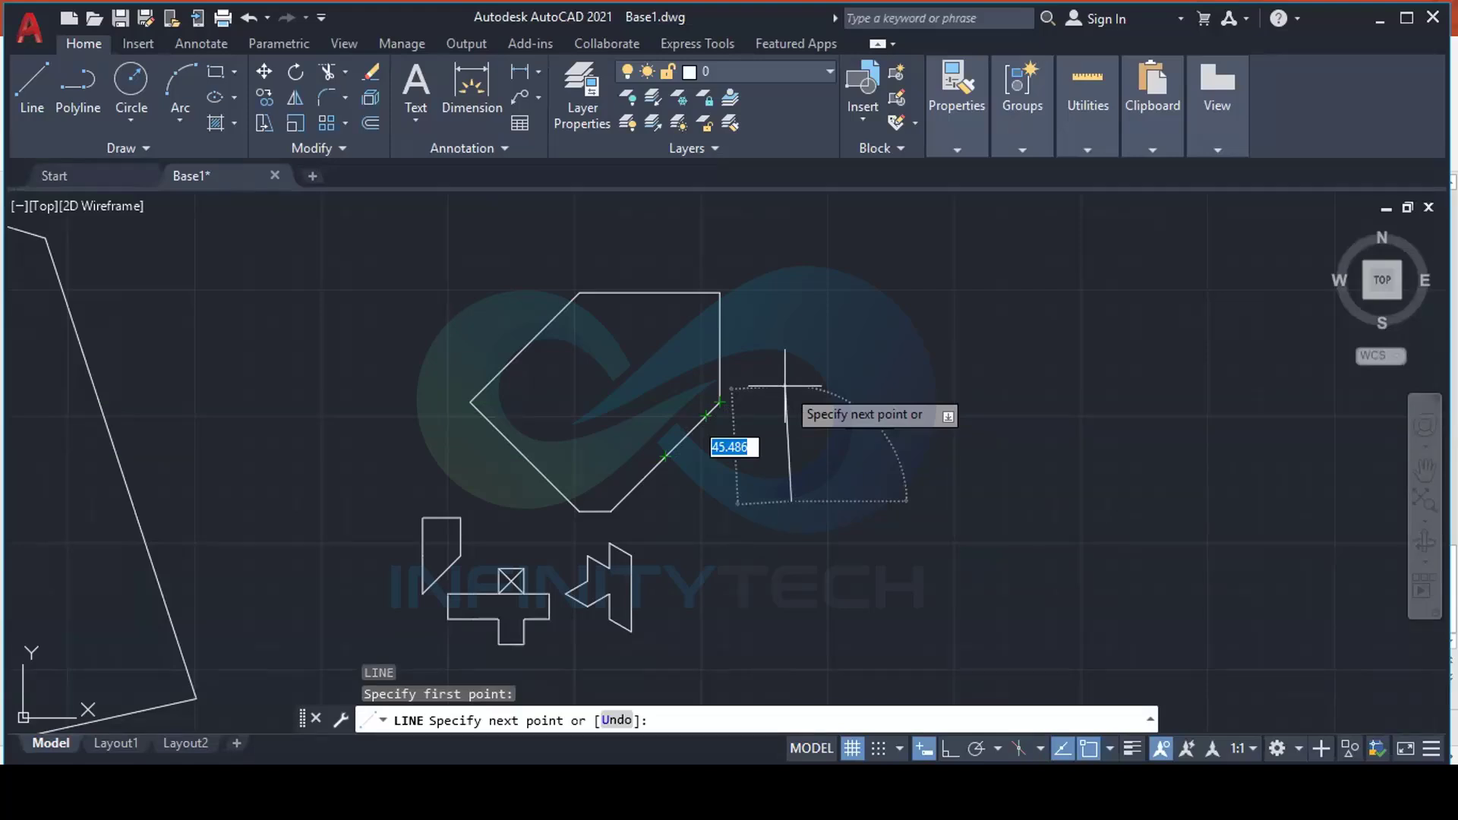
{"action": "left_click", "coordinate": [1063, 751]}
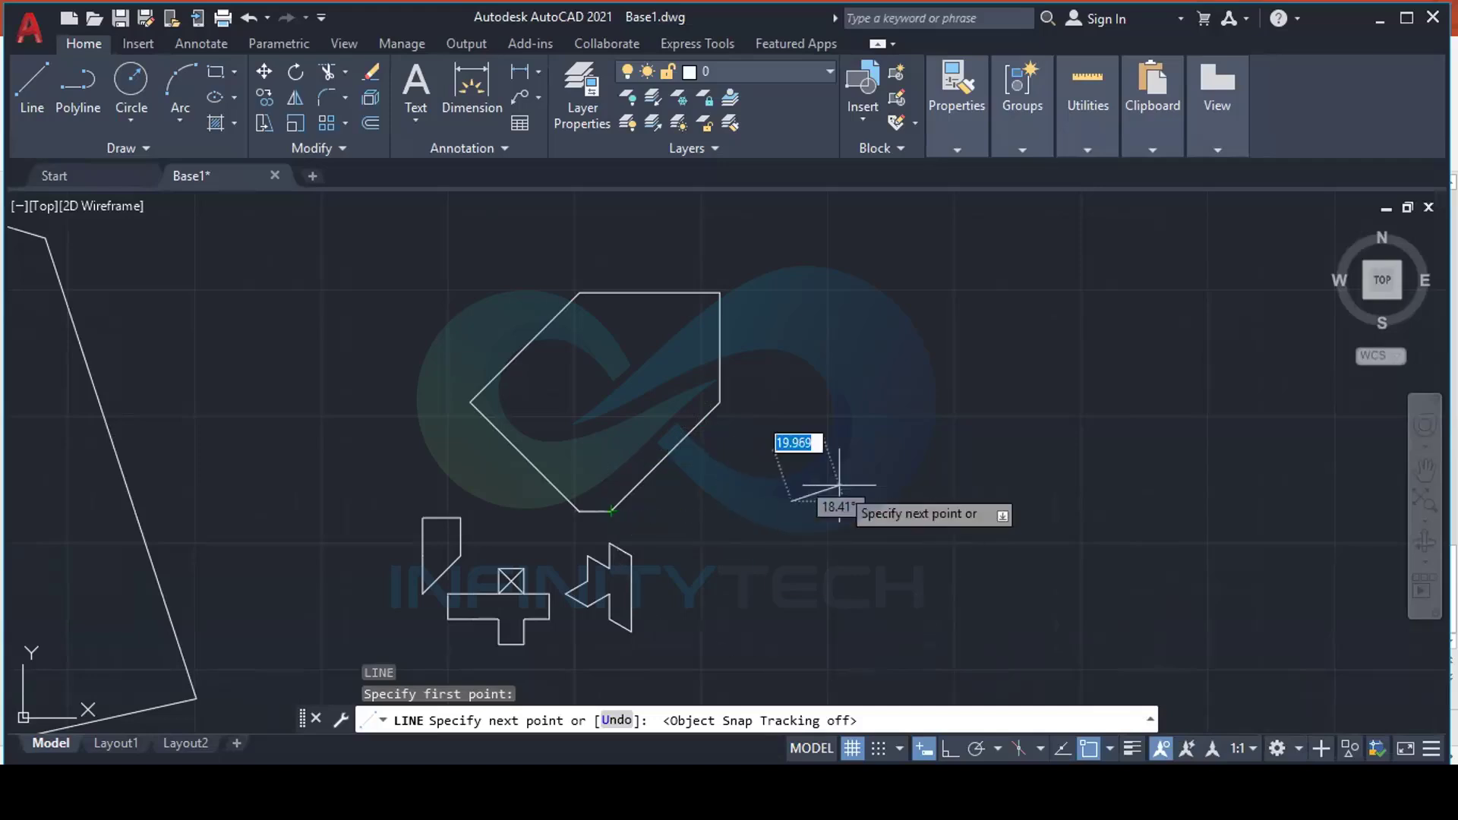
{"action": "key", "text": "Escape"}
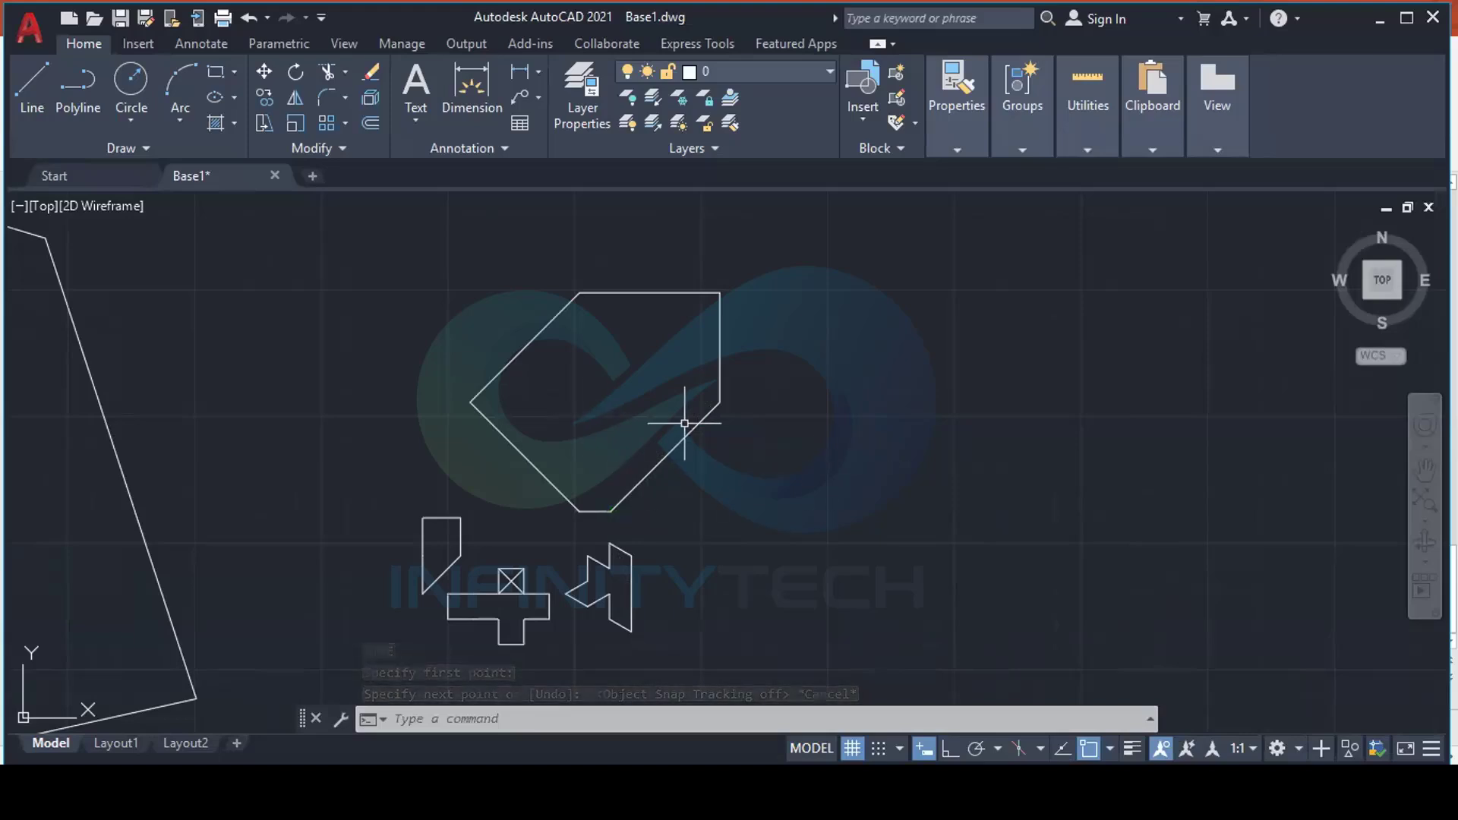
Draw an open five-segment polyline in the empty area to the right of the small six-sided outline
{"action": "scroll", "coordinate": [685, 423], "scroll_direction": "down", "scroll_amount": 4}
{"action": "middle_click_drag", "start_coordinate": [451, 447], "coordinate": [786, 465]}
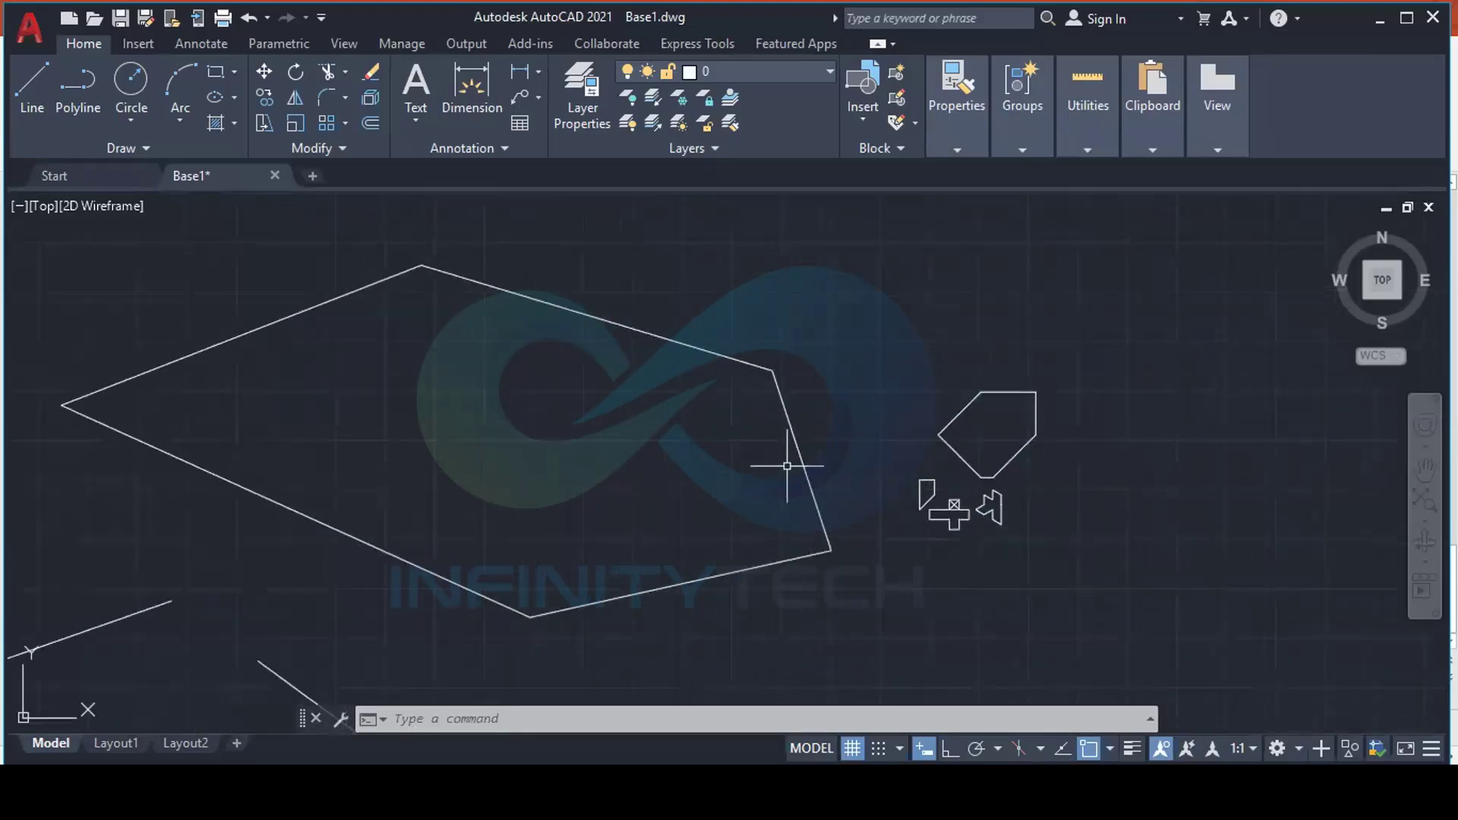
{"action": "scroll", "coordinate": [461, 399], "scroll_direction": "down", "scroll_amount": 4}
{"action": "middle_click_drag", "start_coordinate": [616, 393], "coordinate": [414, 449]}
{"action": "scroll", "coordinate": [537, 397], "scroll_direction": "up", "scroll_amount": 2}
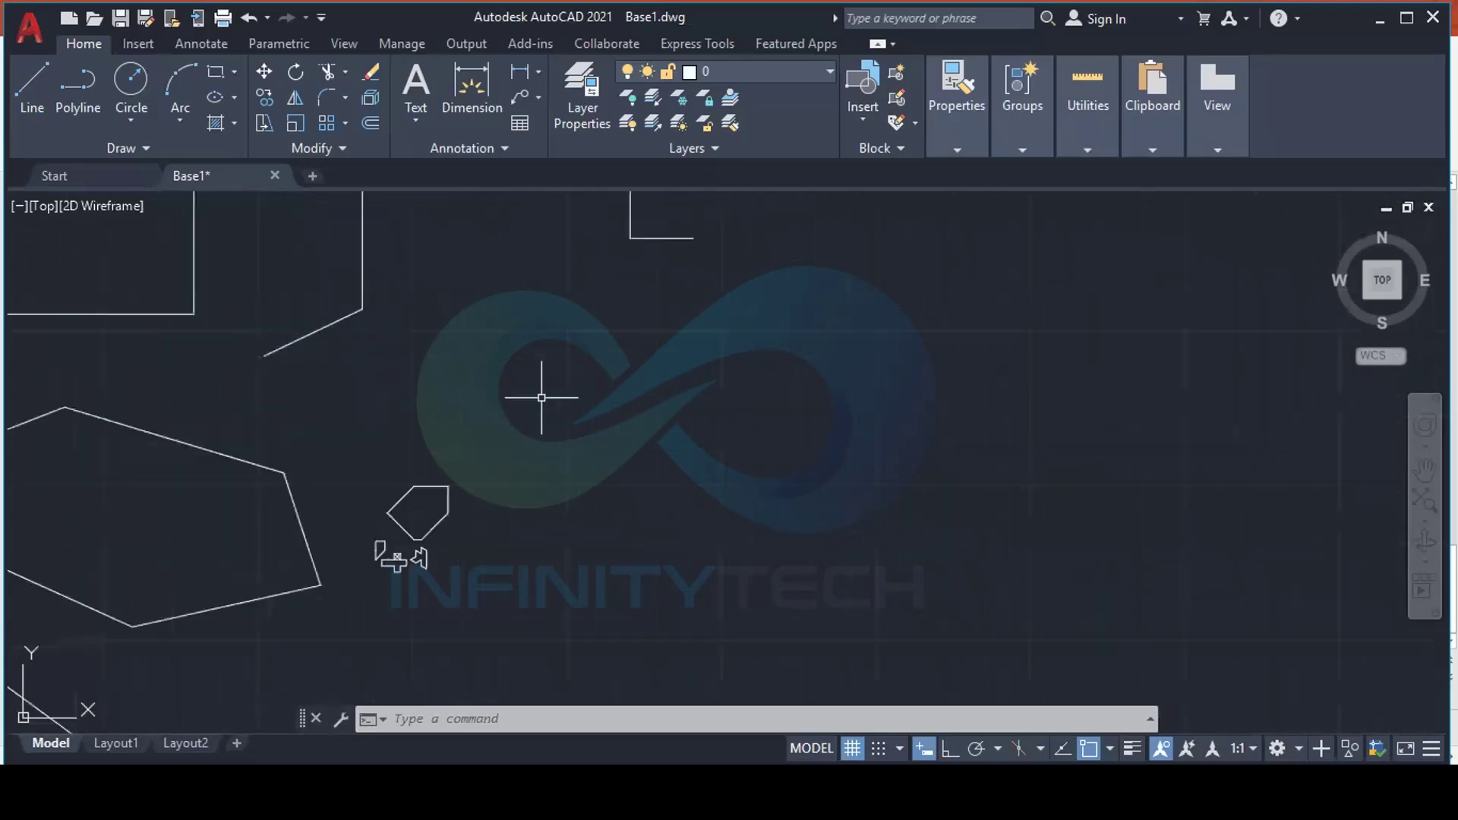
{"action": "left_click", "coordinate": [80, 84]}
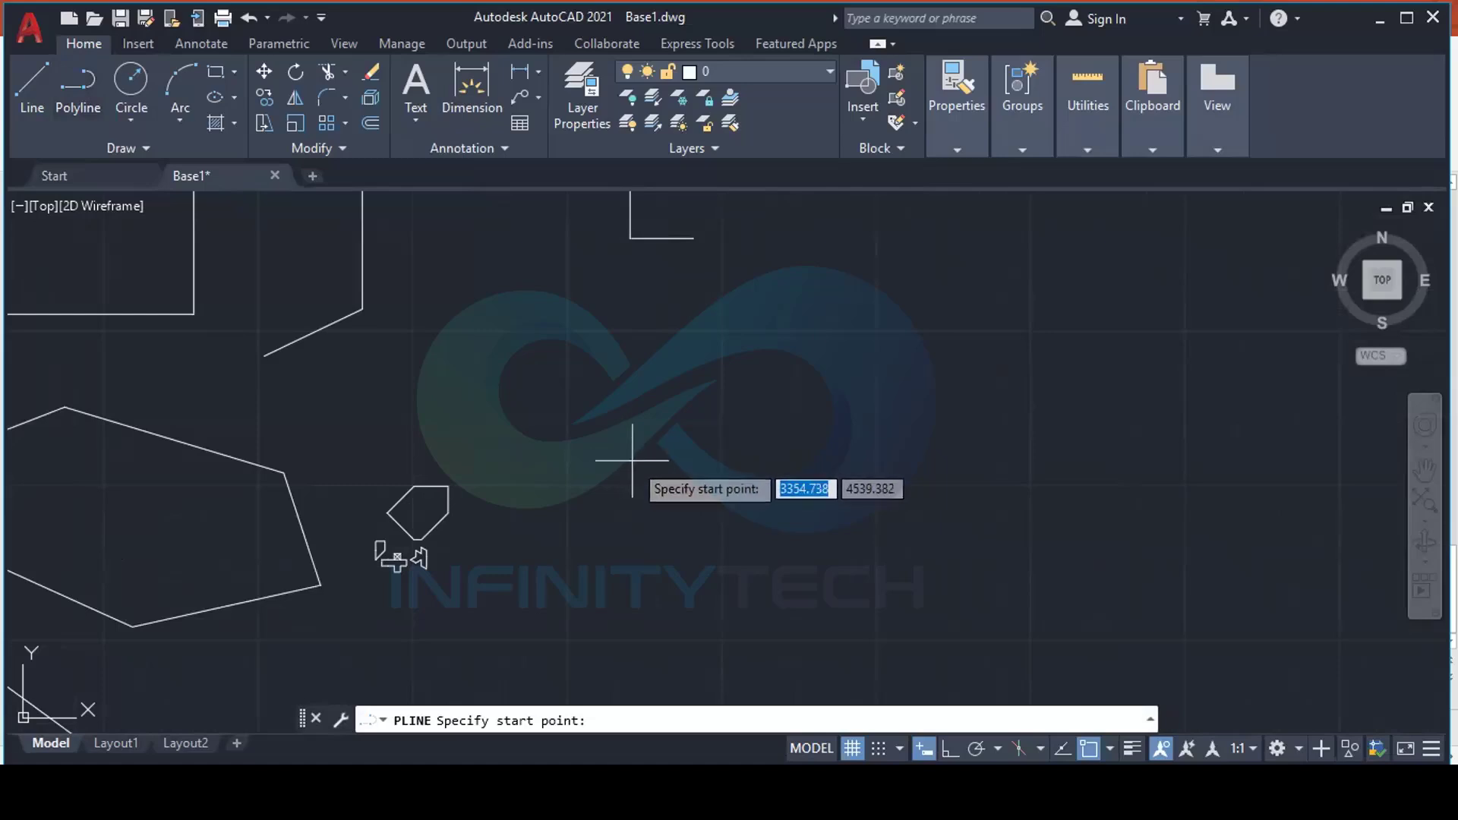
{"action": "left_click", "coordinate": [603, 453]}
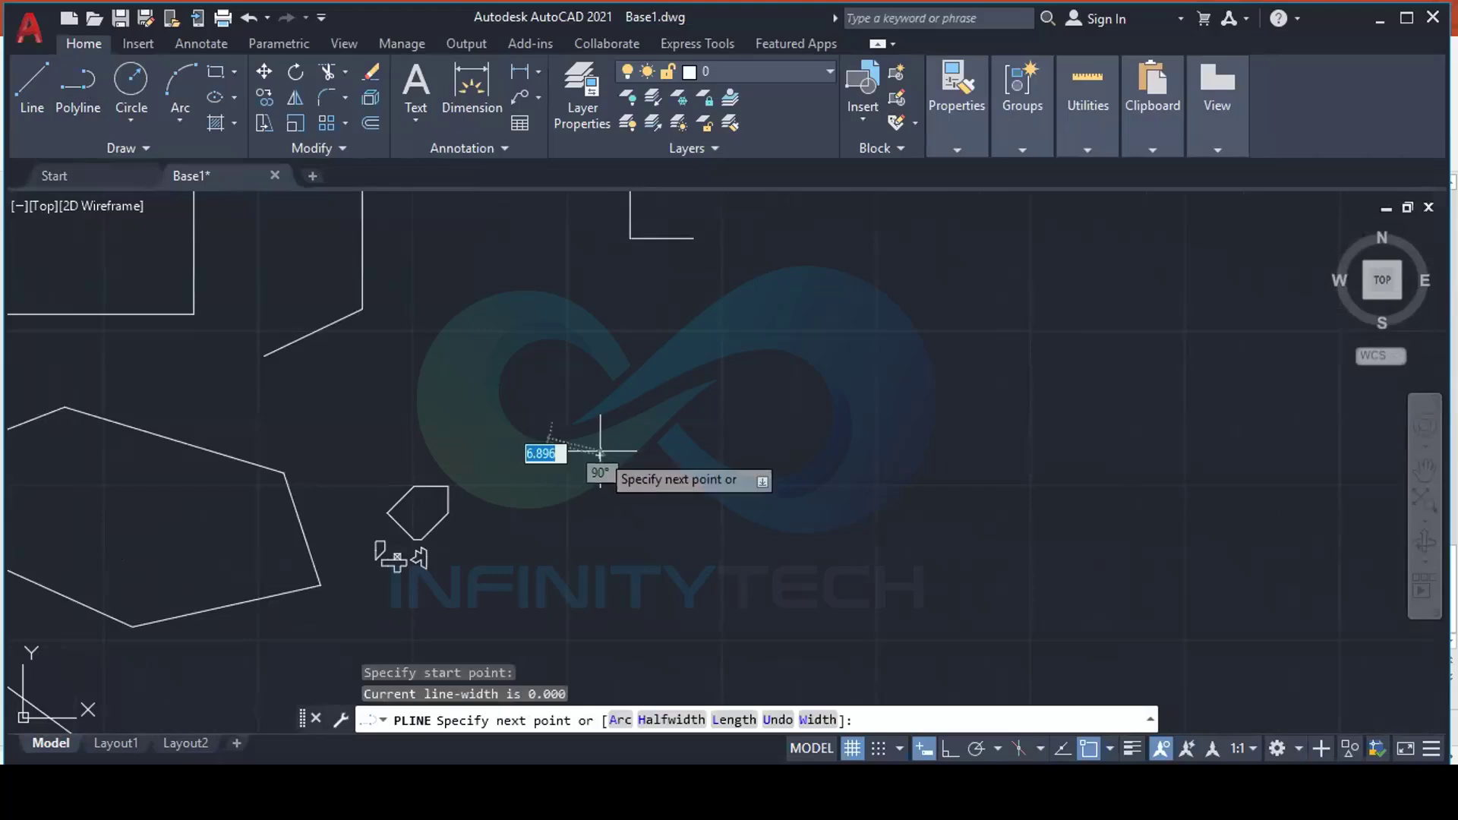
{"action": "left_click", "coordinate": [684, 357]}
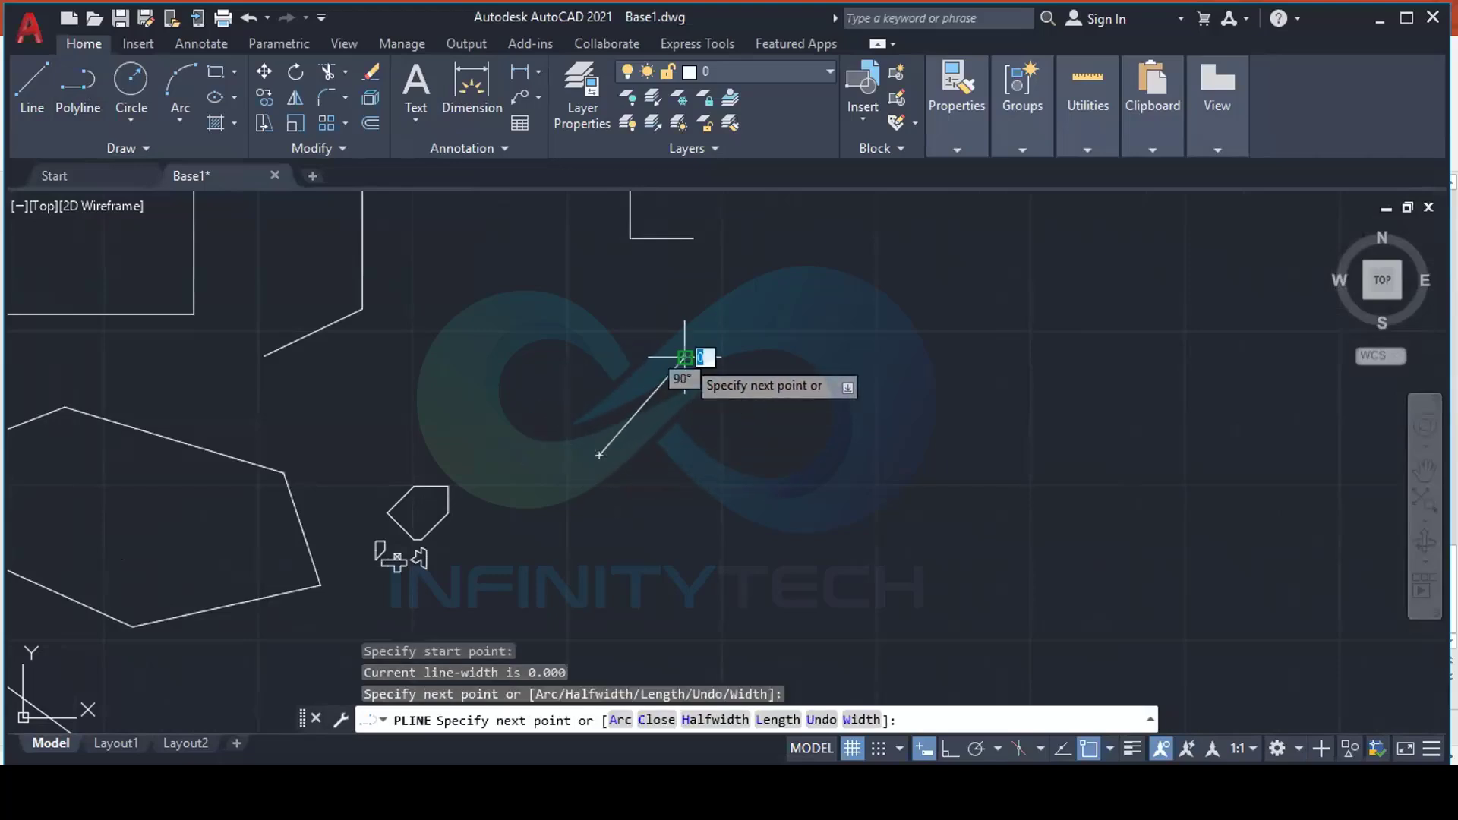
{"action": "left_click", "coordinate": [861, 356]}
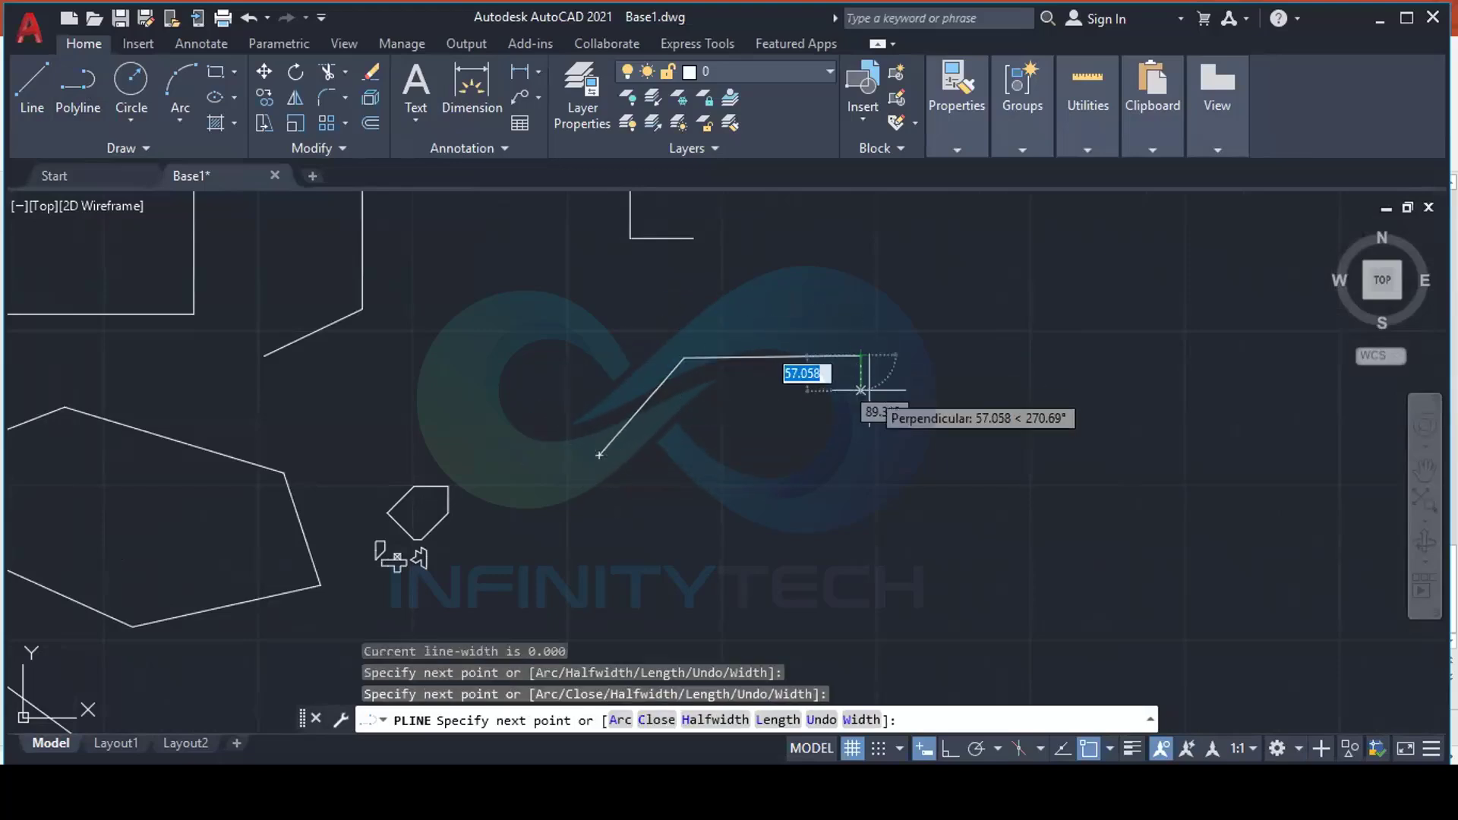
{"action": "left_click", "coordinate": [861, 480]}
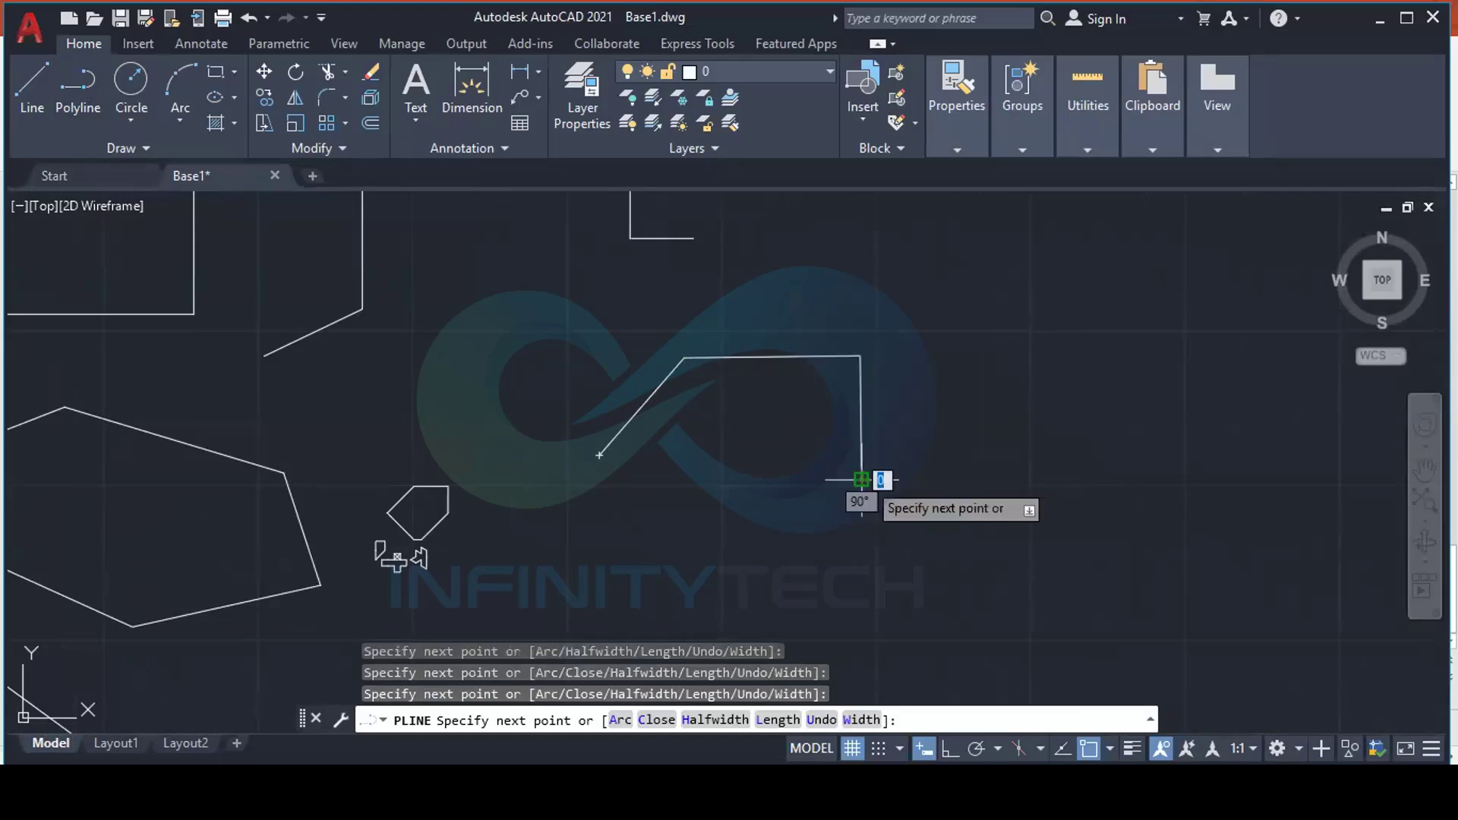
{"action": "left_click", "coordinate": [793, 542]}
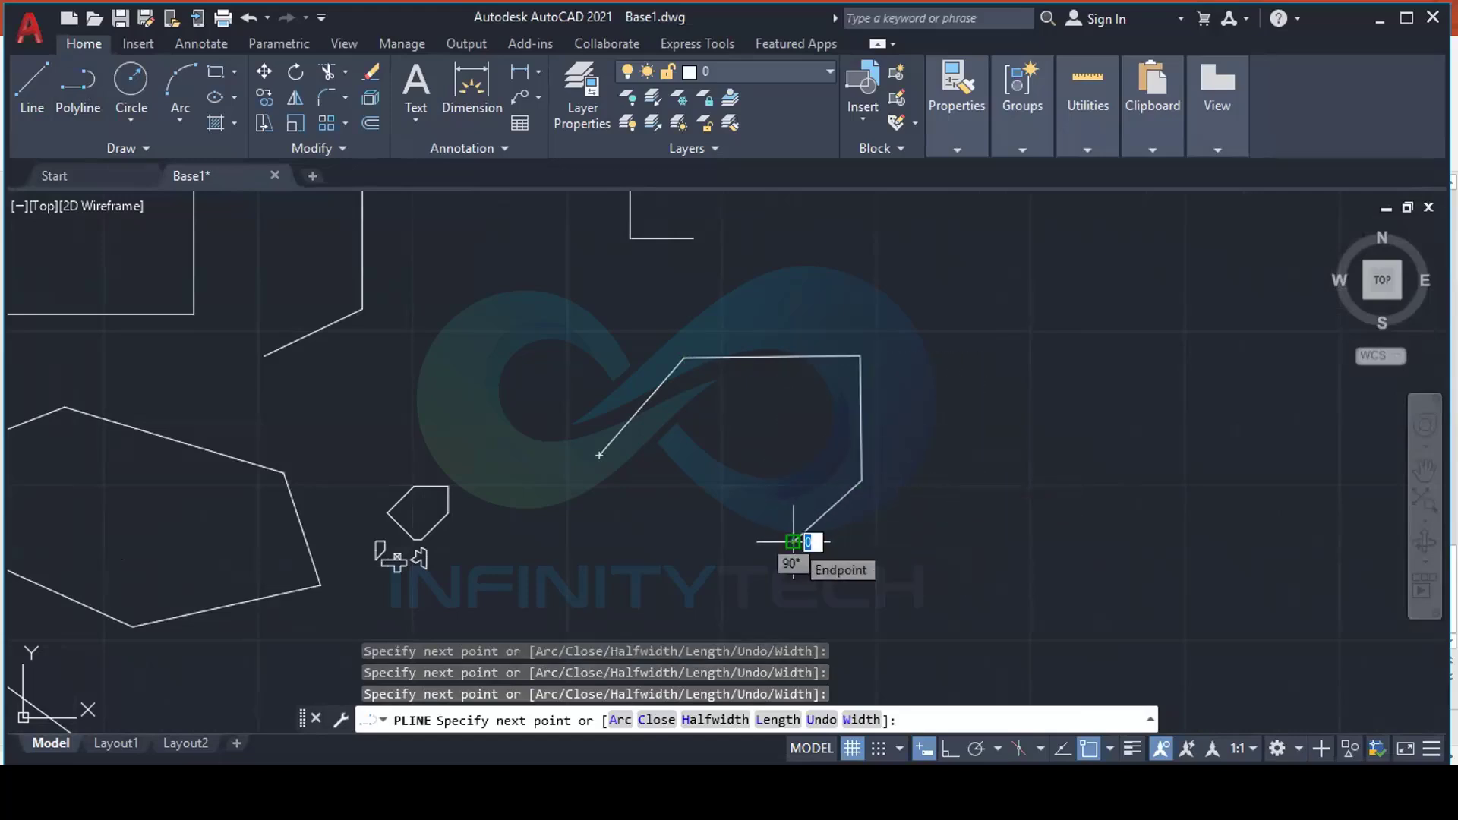
{"action": "left_click", "coordinate": [664, 514]}
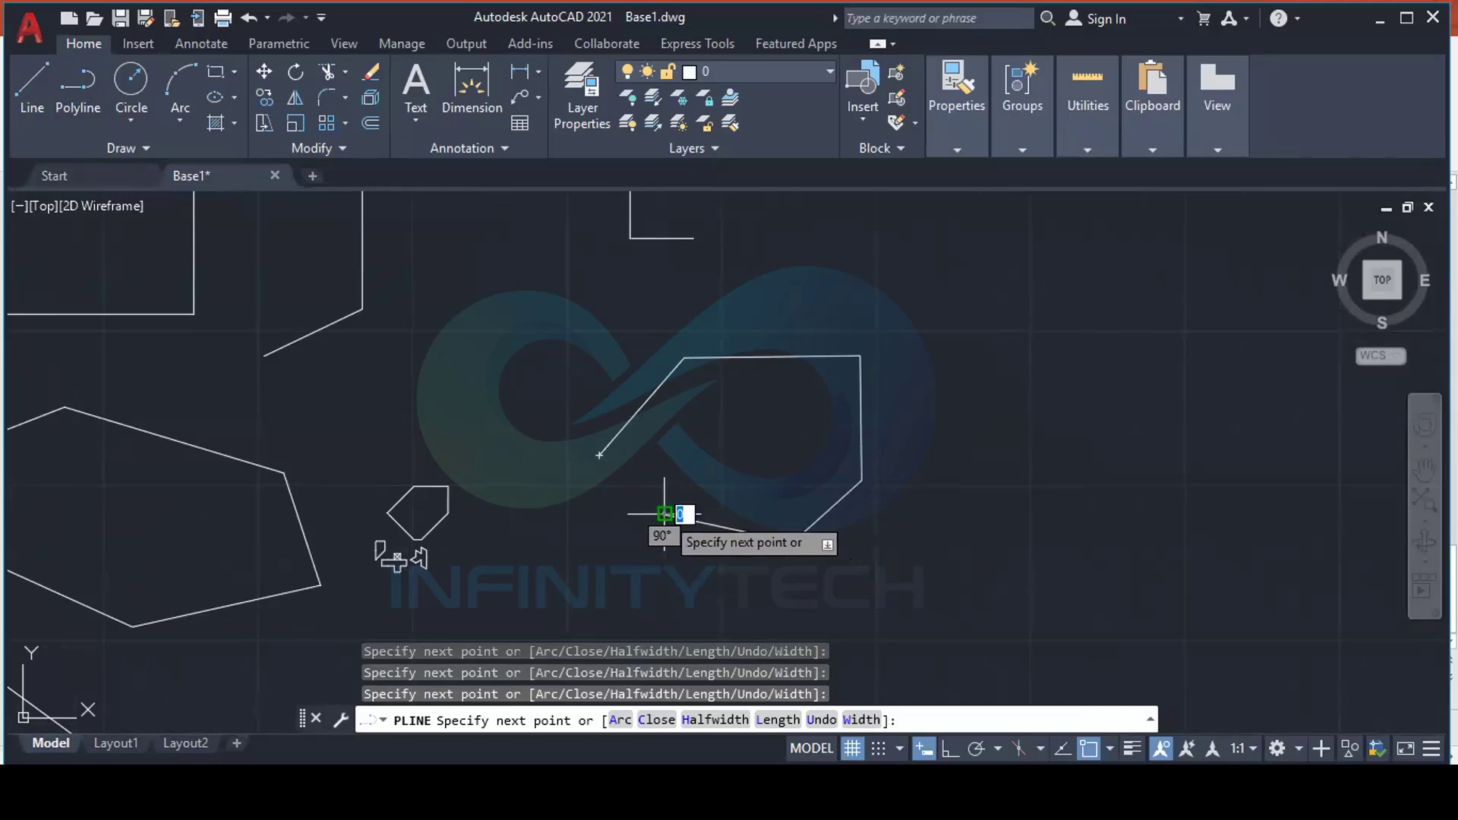
{"action": "key", "text": "Escape"}
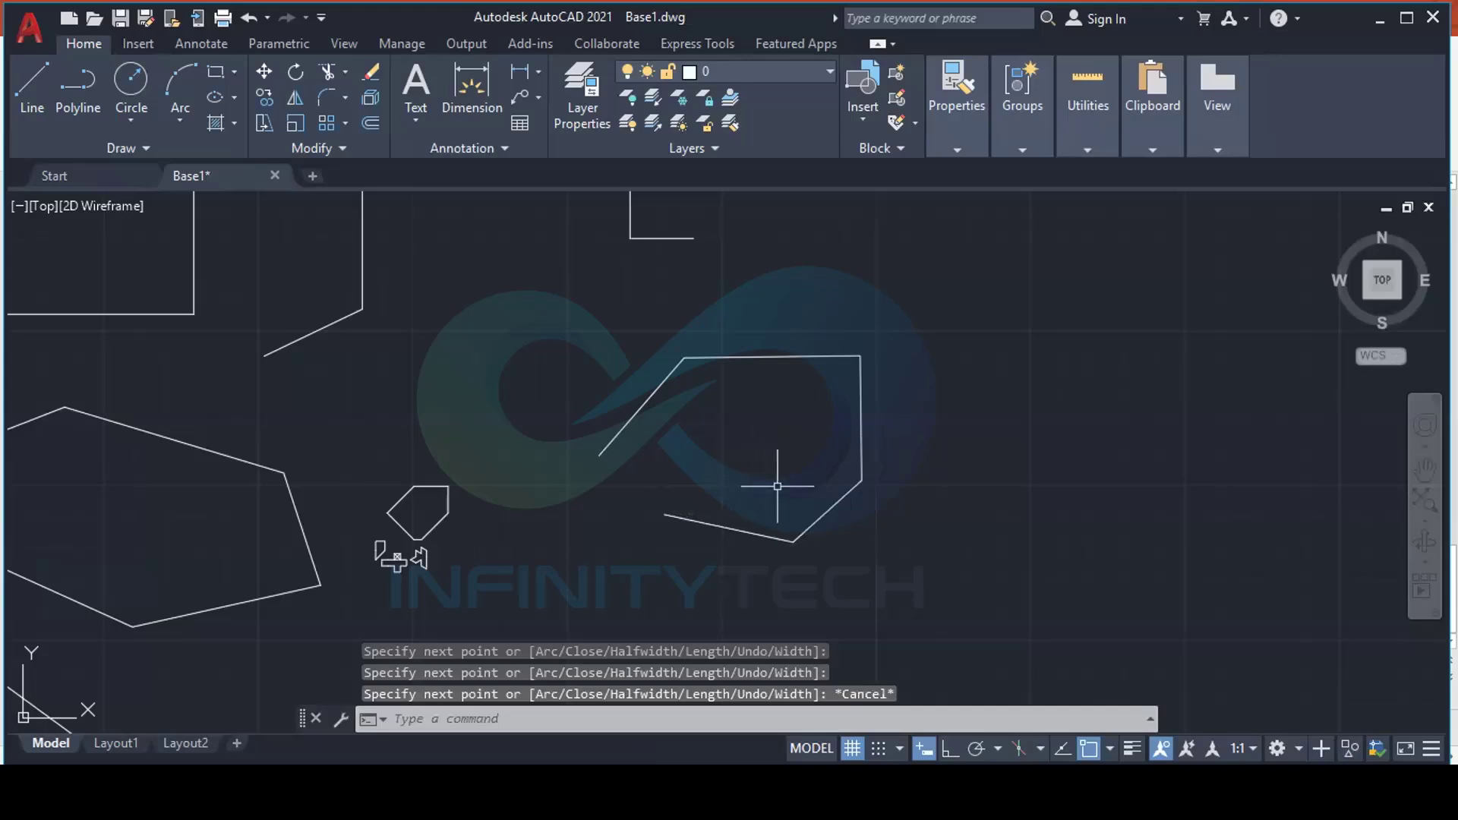
Select the new open polyline to examine its segments as one object
{"action": "left_click", "coordinate": [744, 532]}
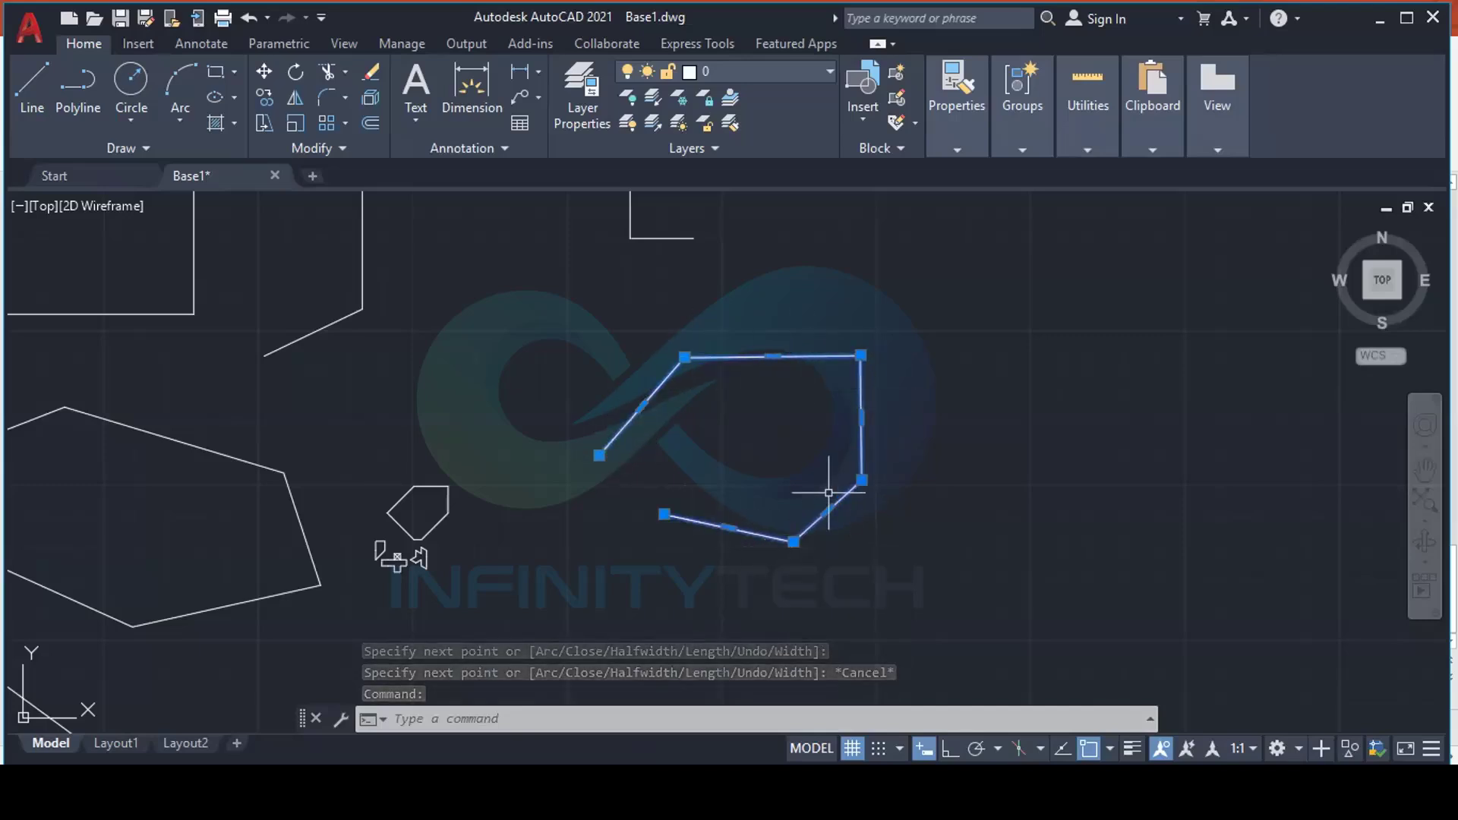
{"action": "scroll", "coordinate": [816, 508], "scroll_direction": "down", "scroll_amount": 3}
{"action": "scroll", "coordinate": [452, 493], "scroll_direction": "up", "scroll_amount": 3}
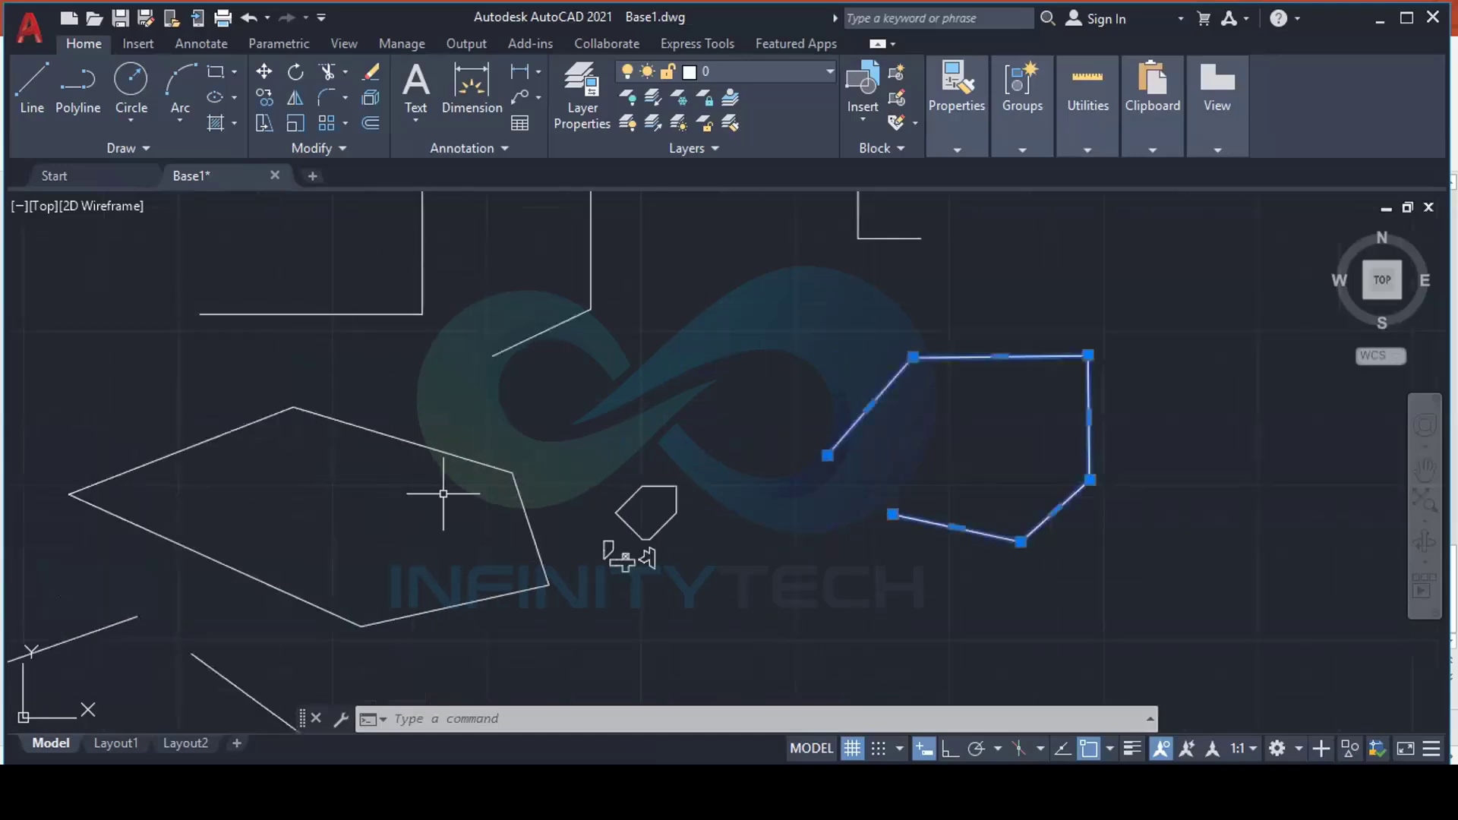
Deselect the polyline and try selecting the upper-right, right and bottom edges of the large five-sided outline one at a time
{"action": "key", "text": "Escape"}
{"action": "left_click", "coordinate": [444, 452]}
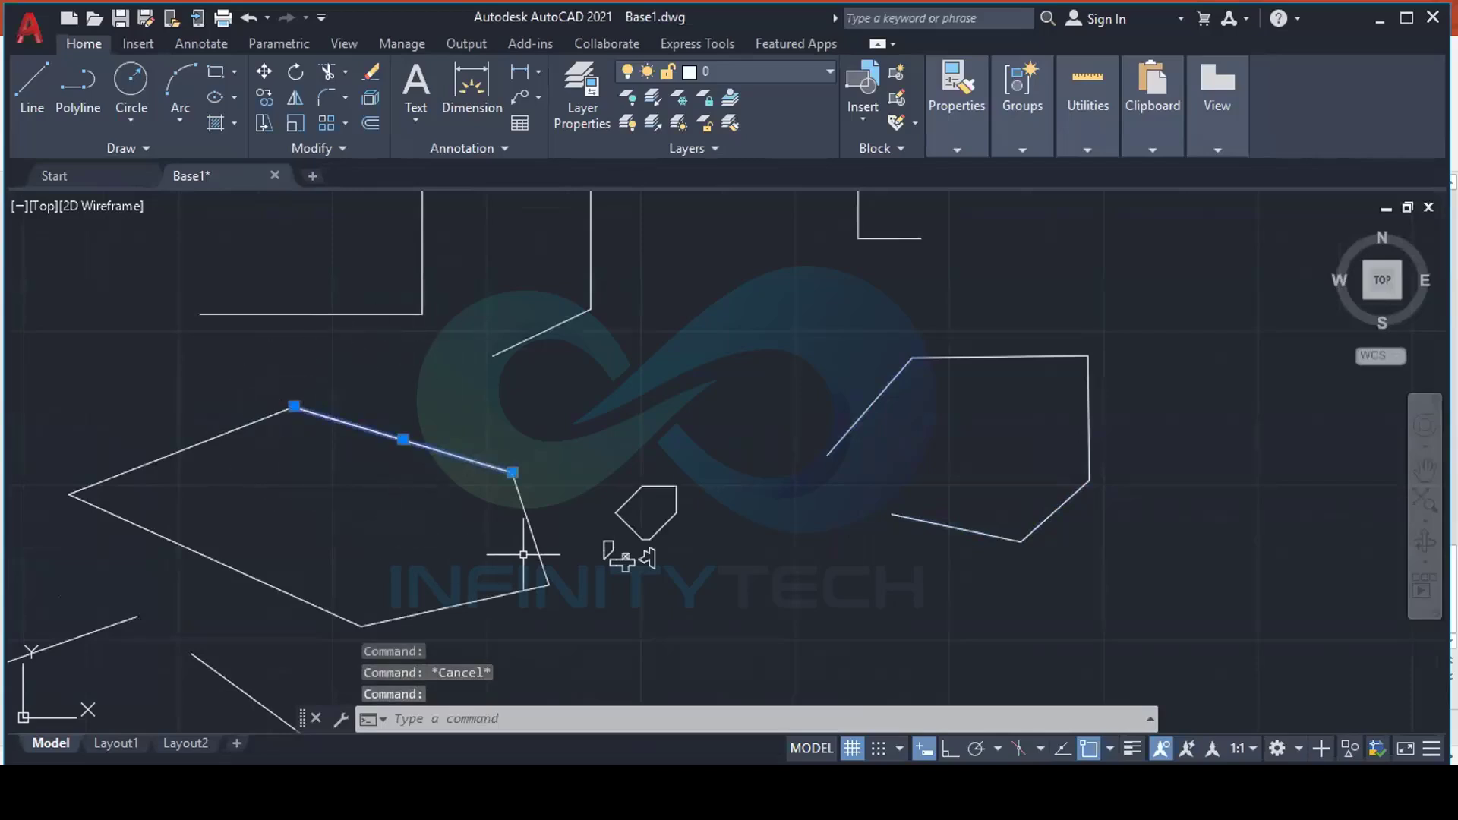
{"action": "key", "text": "Escape"}
{"action": "left_click", "coordinate": [552, 524]}
{"action": "key", "text": "Escape"}
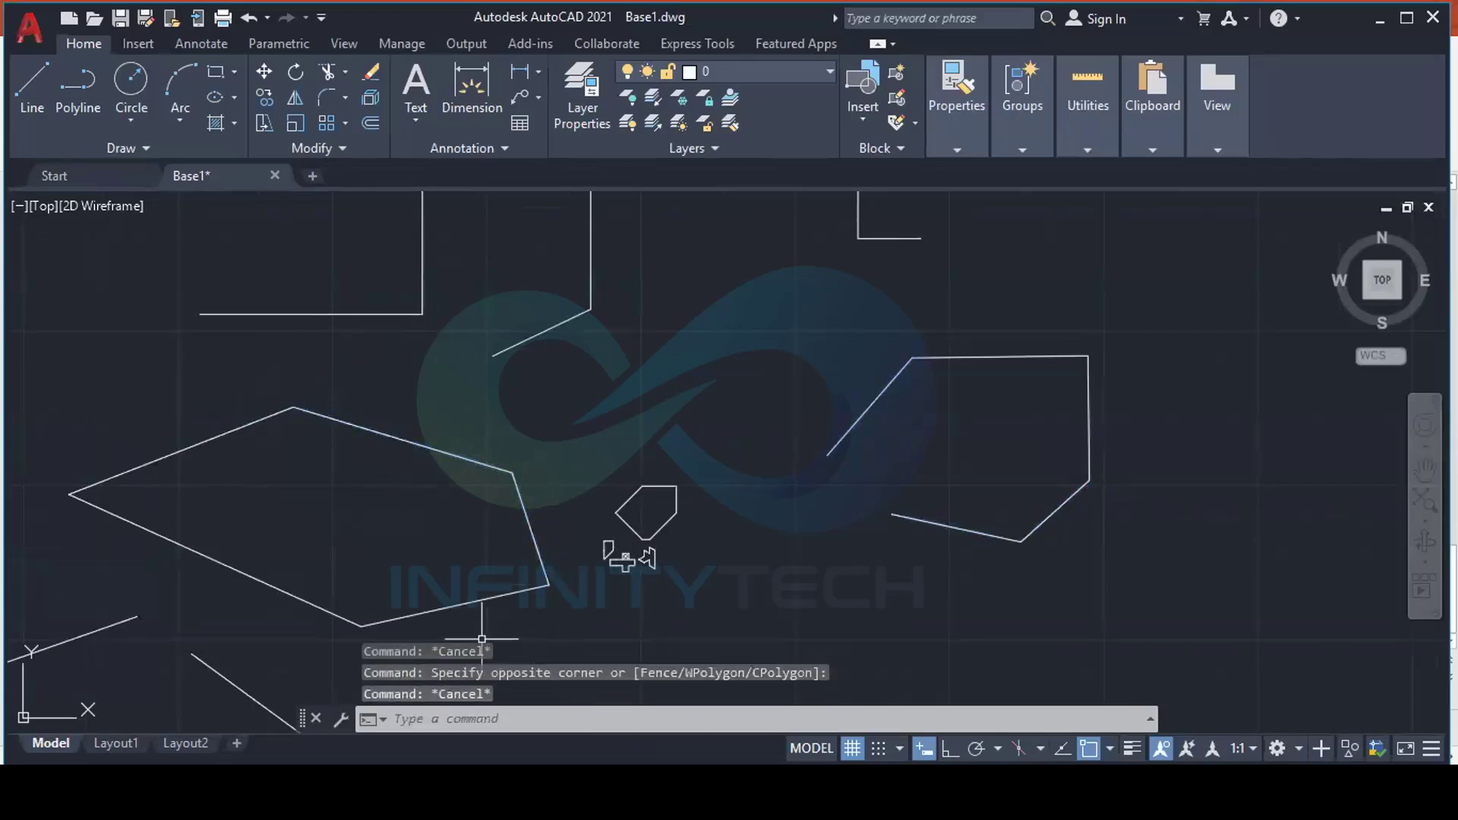
{"action": "left_click", "coordinate": [480, 638]}
{"action": "left_click", "coordinate": [427, 587]}
{"action": "key", "text": "Escape"}
Select the two left edges of the large five-sided outline, and separately its upper-right edge, to examine them as individual lines
{"action": "left_click", "coordinate": [253, 537]}
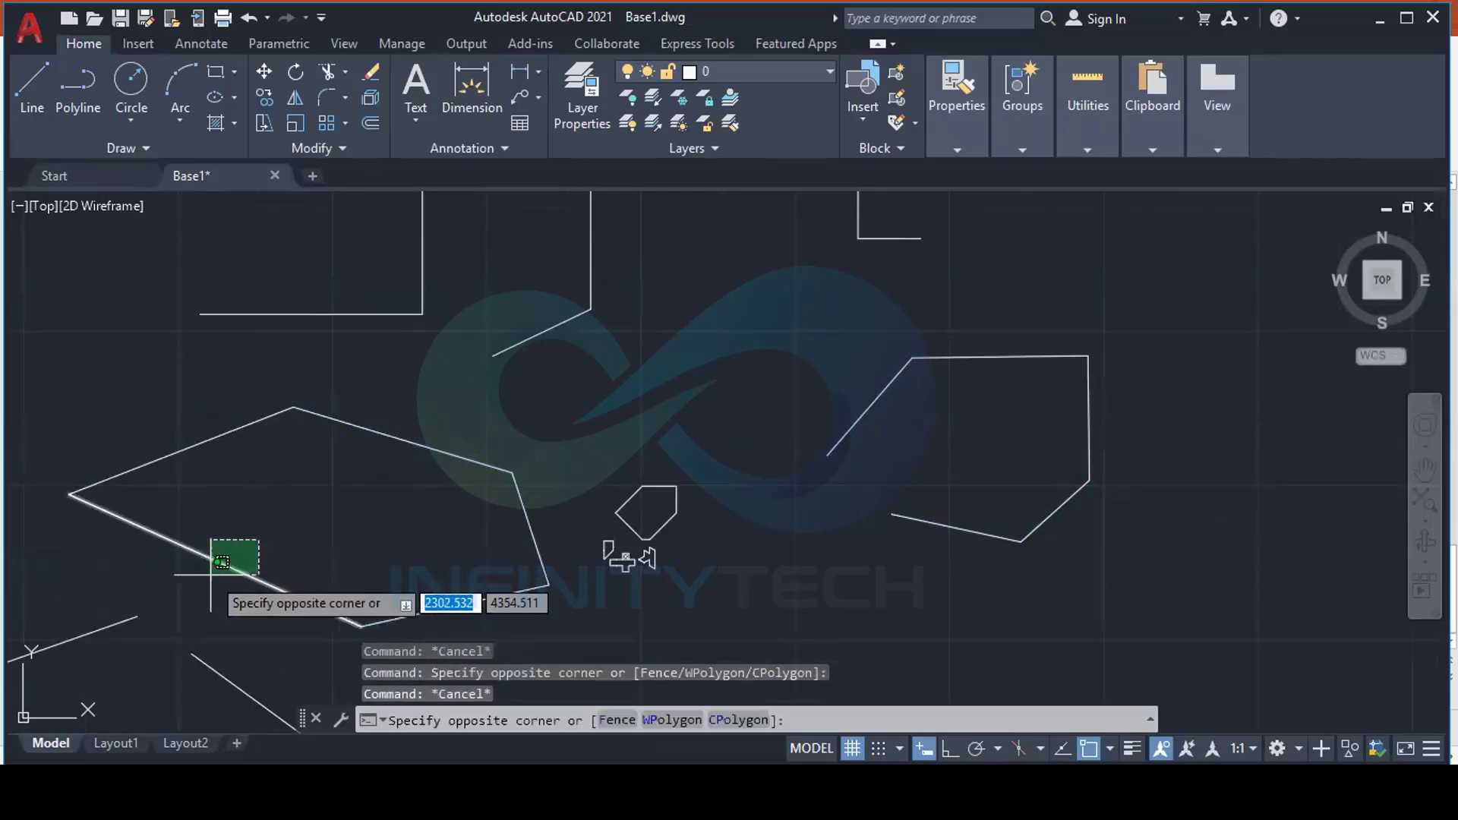
{"action": "left_click", "coordinate": [212, 581]}
{"action": "left_click", "coordinate": [214, 493]}
{"action": "left_click", "coordinate": [186, 420]}
{"action": "key", "text": "Escape"}
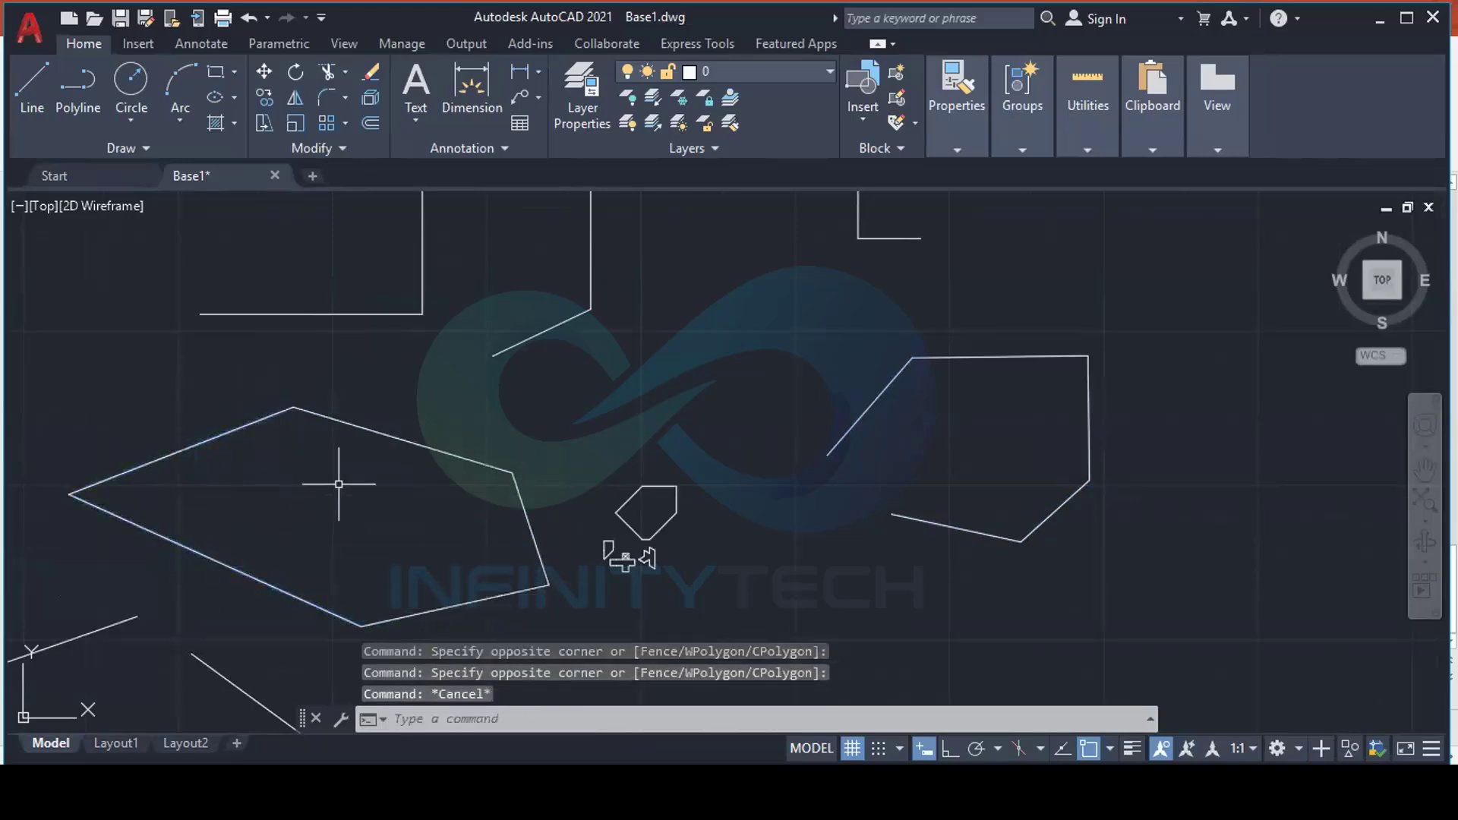
{"action": "left_click", "coordinate": [446, 414]}
{"action": "left_click", "coordinate": [399, 453]}
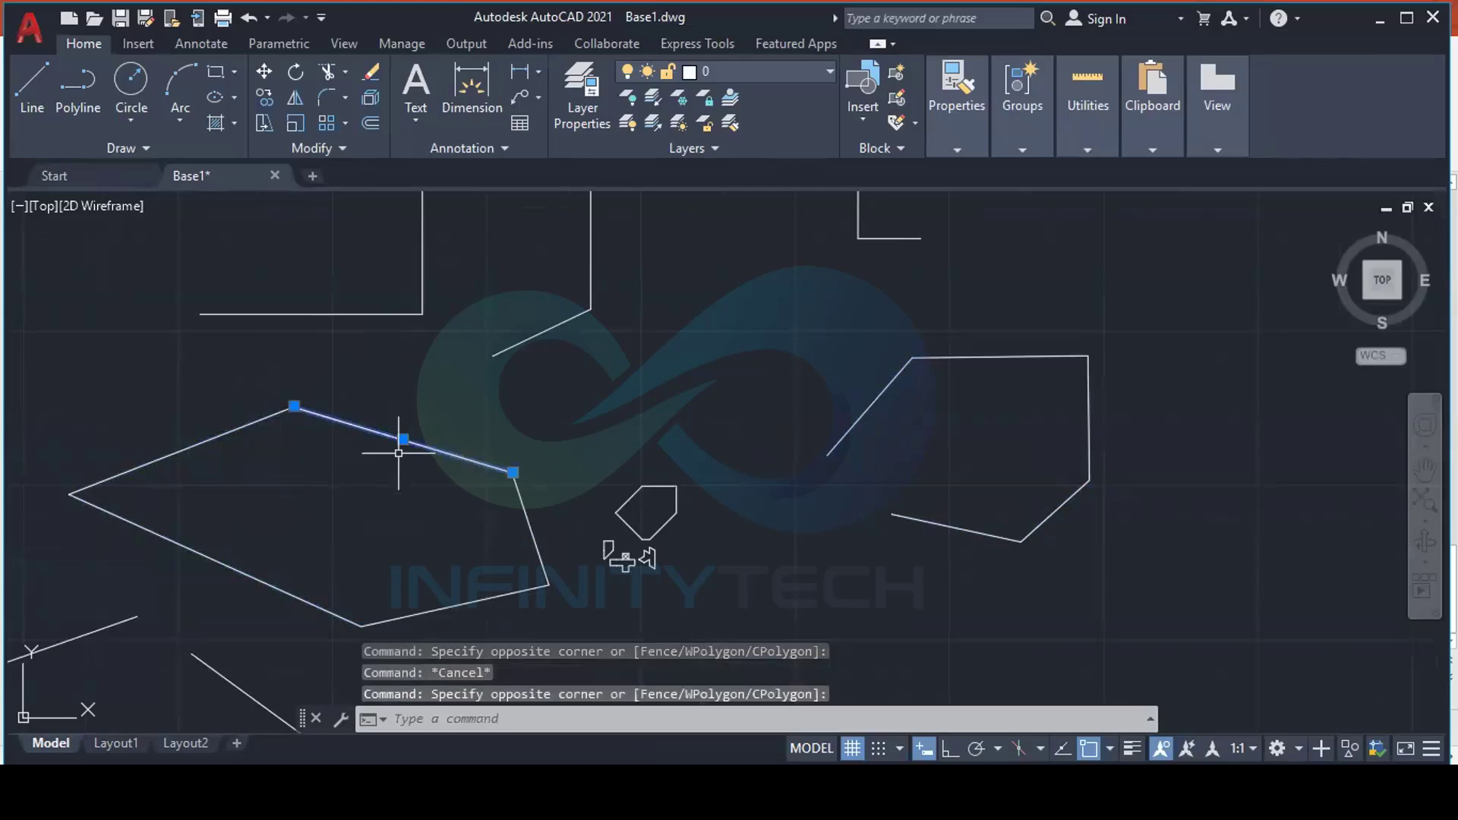
{"action": "key", "text": "Escape"}
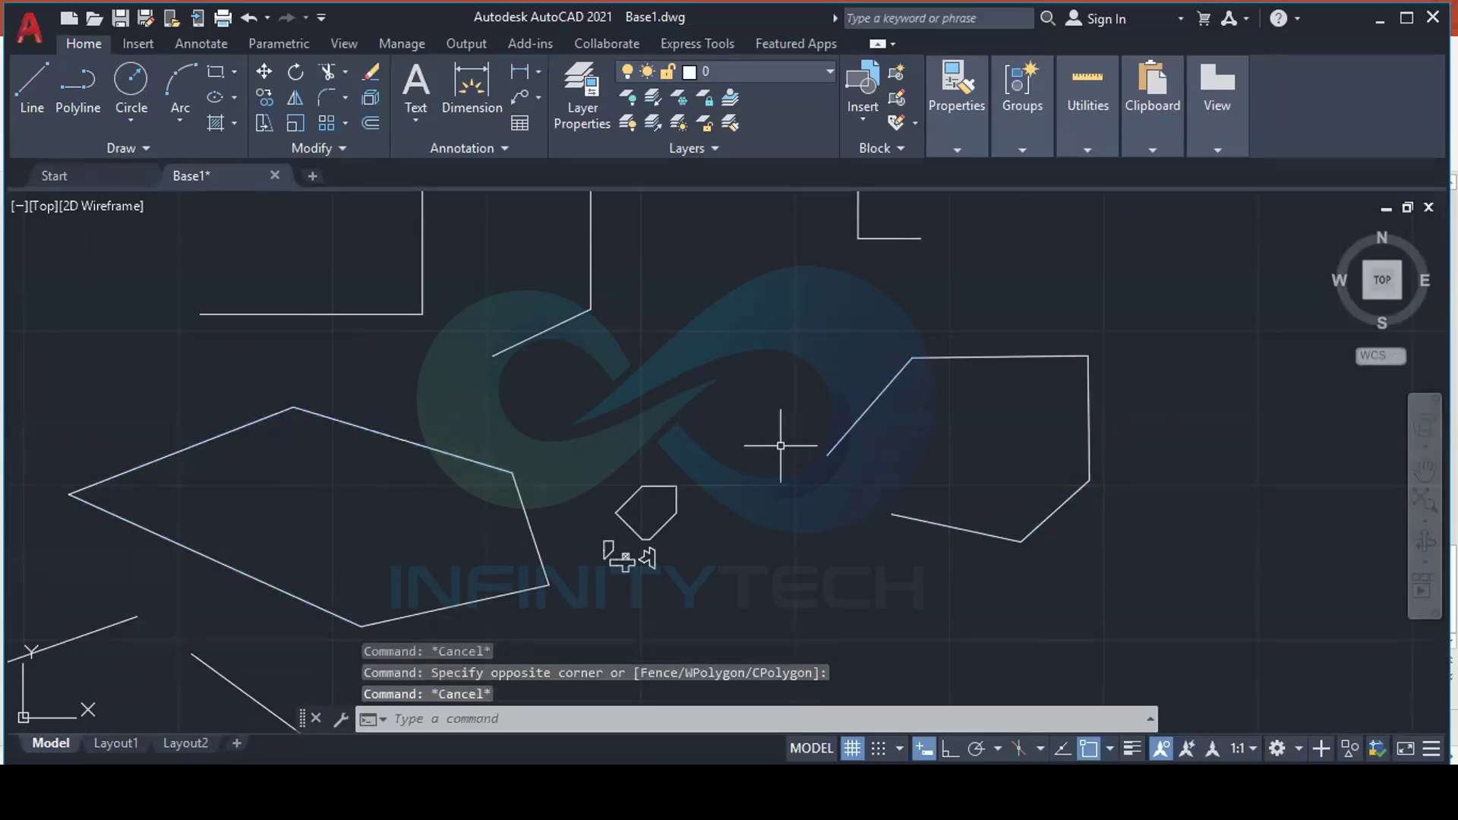
Select the open five-segment polyline to compare it as a single object with the separate lines, then clear the selection
{"action": "left_click", "coordinate": [869, 417]}
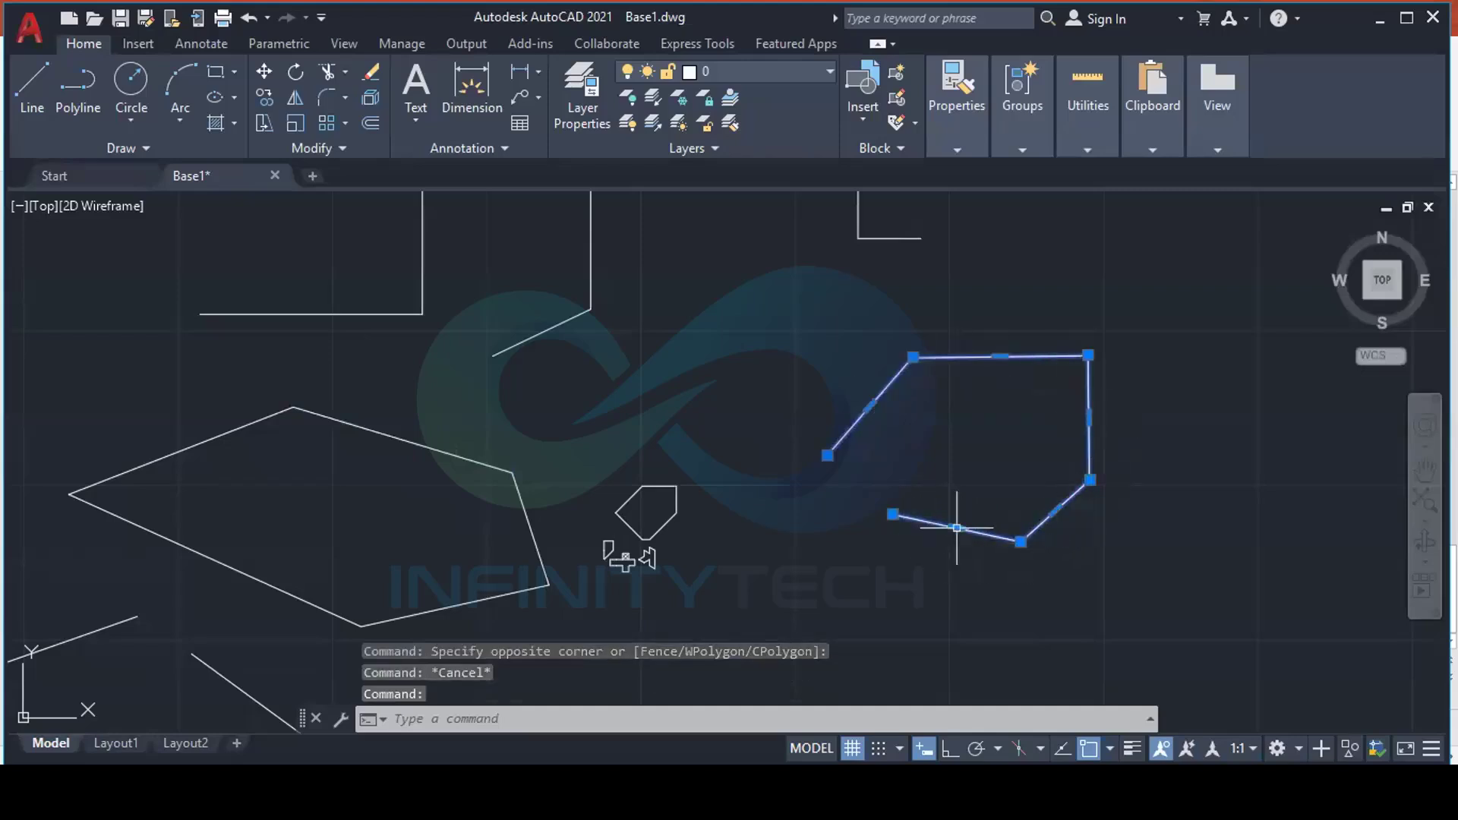
{"action": "mouse_move", "coordinate": [956, 527]}
{"action": "middle_mouse_down"}
{"action": "mouse_move", "coordinate": [752, 554]}
{"action": "mouse_move", "coordinate": [644, 515]}
{"action": "middle_mouse_up"}
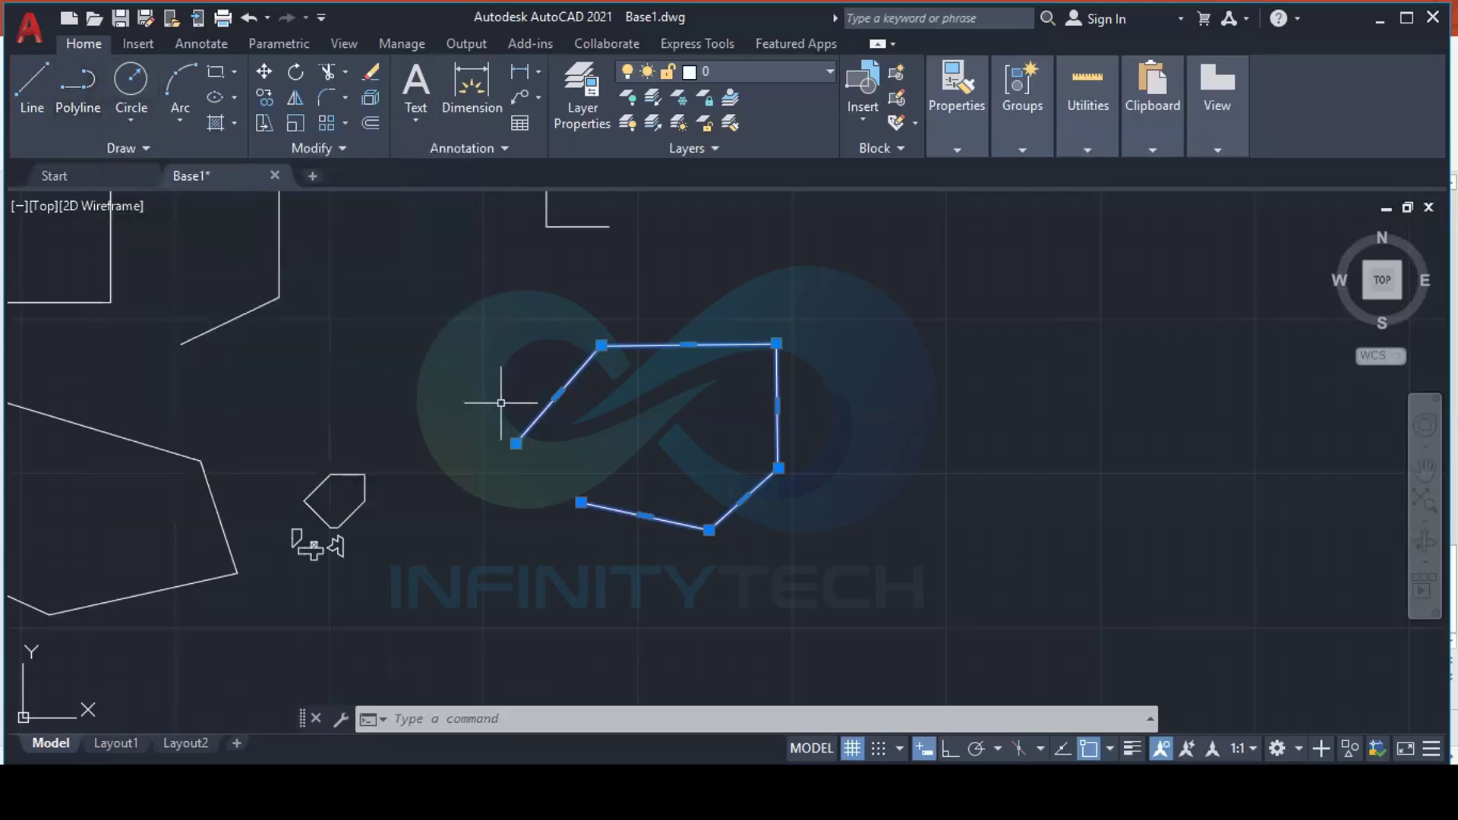
{"action": "key", "text": "Escape"}
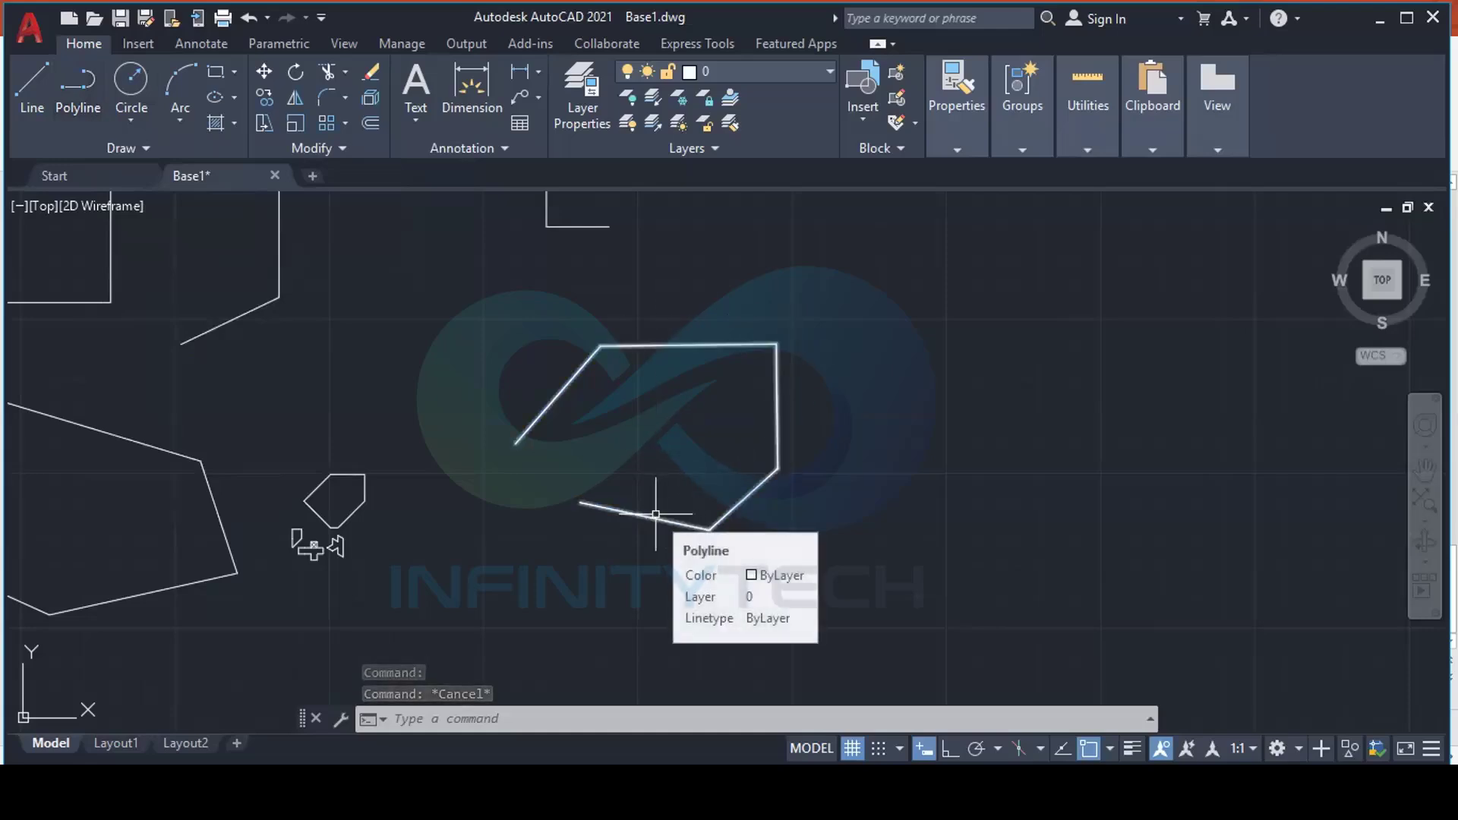
{"action": "middle_click_drag", "start_coordinate": [551, 517], "coordinate": [920, 470]}
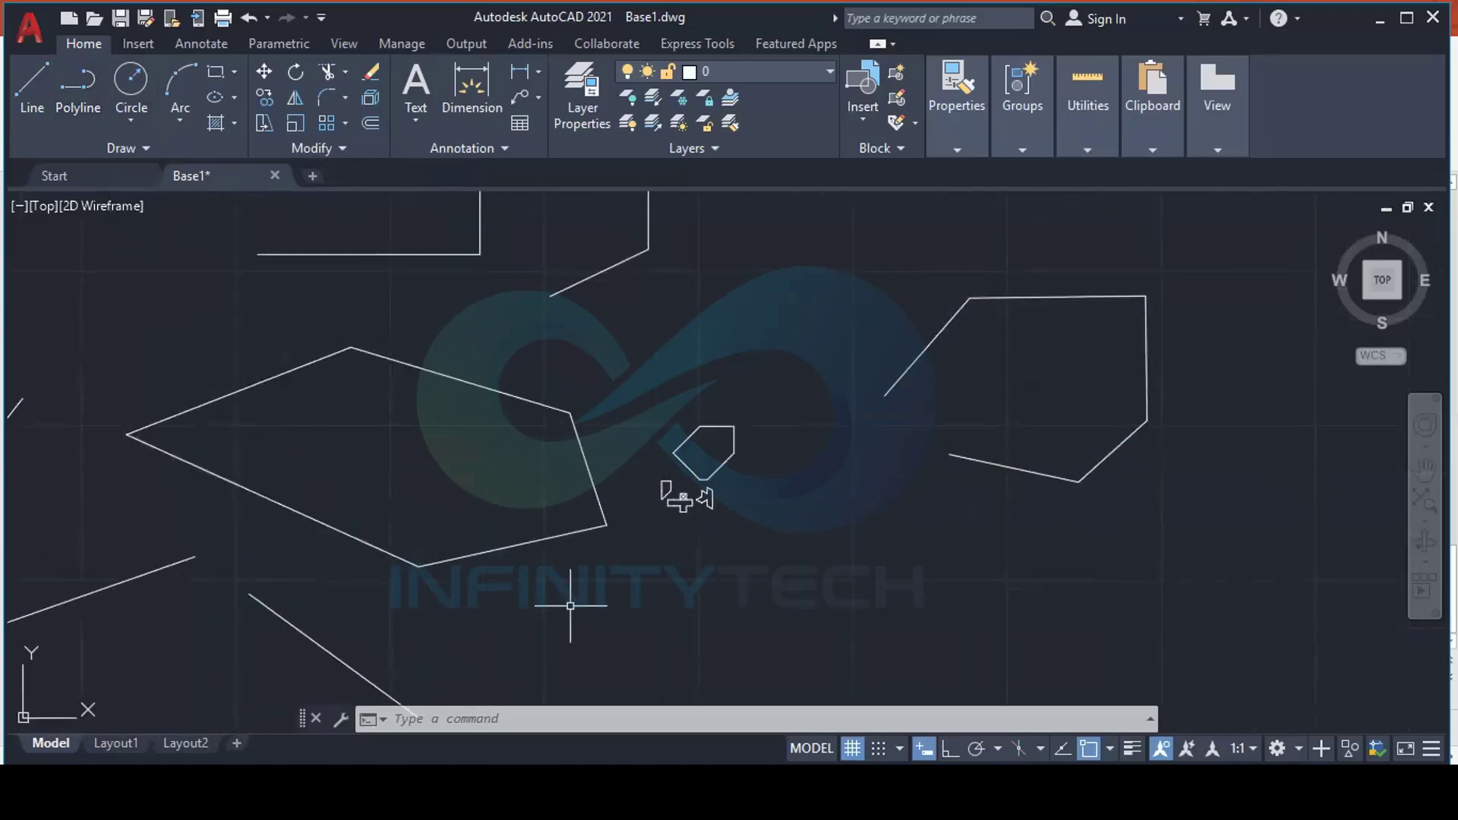
Window-select all edges of the large five-sided outline to examine their individual grips, then deselect them
{"action": "left_click", "coordinate": [88, 306]}
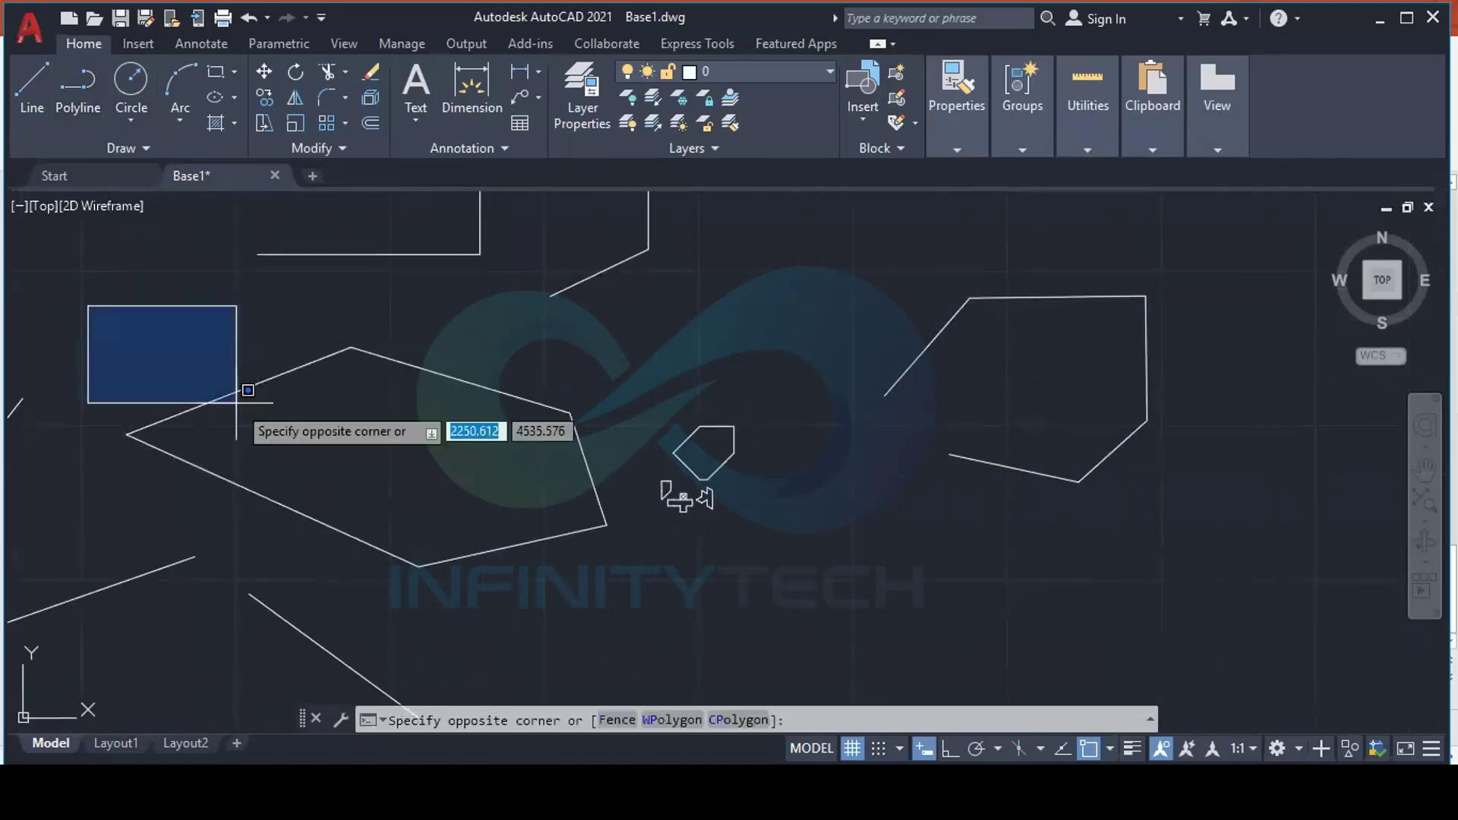
{"action": "left_click", "coordinate": [638, 574]}
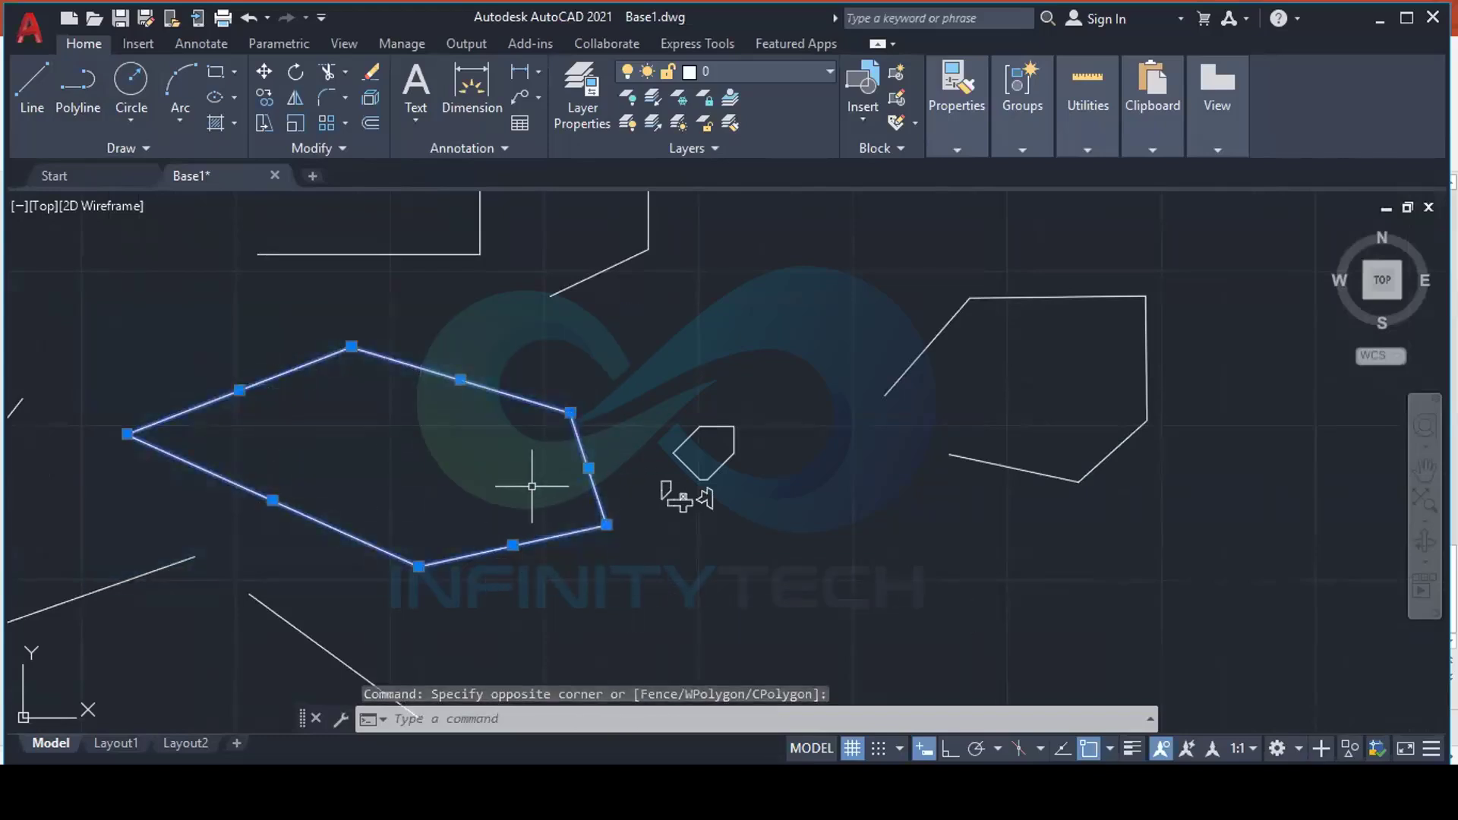
{"action": "key", "text": "Escape"}
Show the properties of the open five-segment polyline and examine its geometry, including area and length
{"action": "middle_click_drag", "start_coordinate": [809, 452], "coordinate": [667, 433]}
{"action": "left_click", "coordinate": [648, 400]}
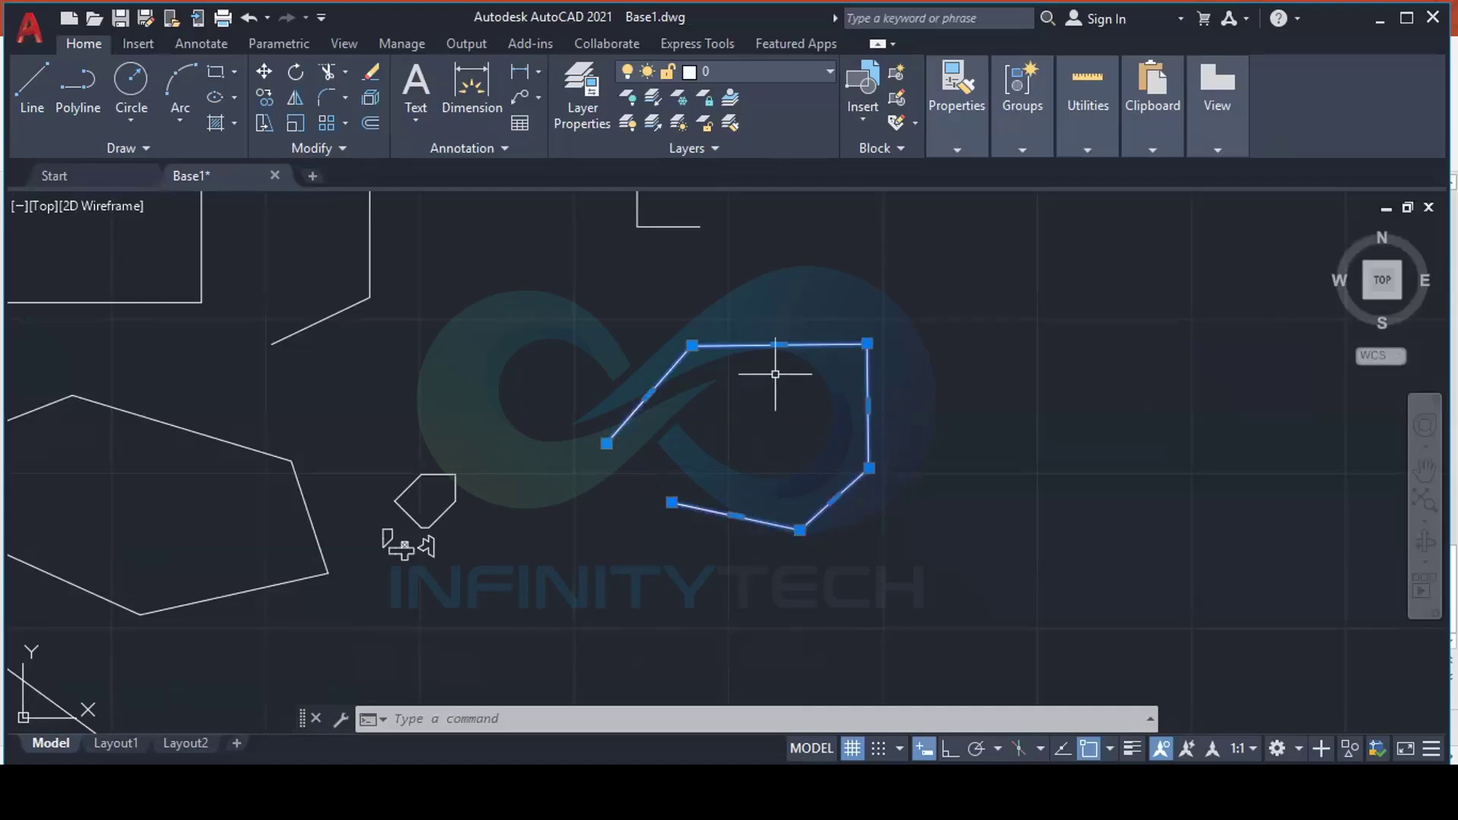
{"action": "right_click", "coordinate": [752, 354]}
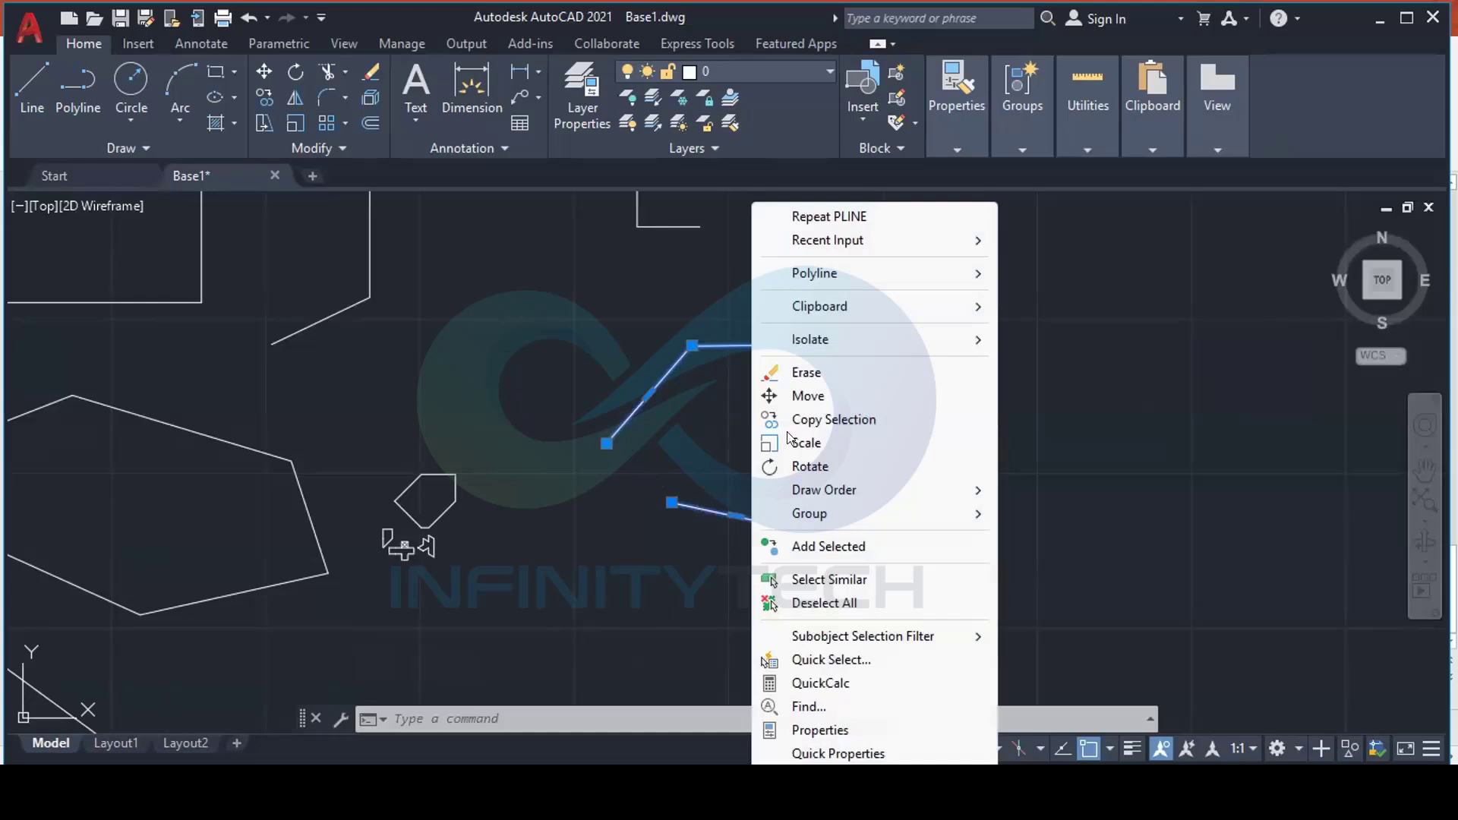
{"action": "left_click", "coordinate": [820, 730]}
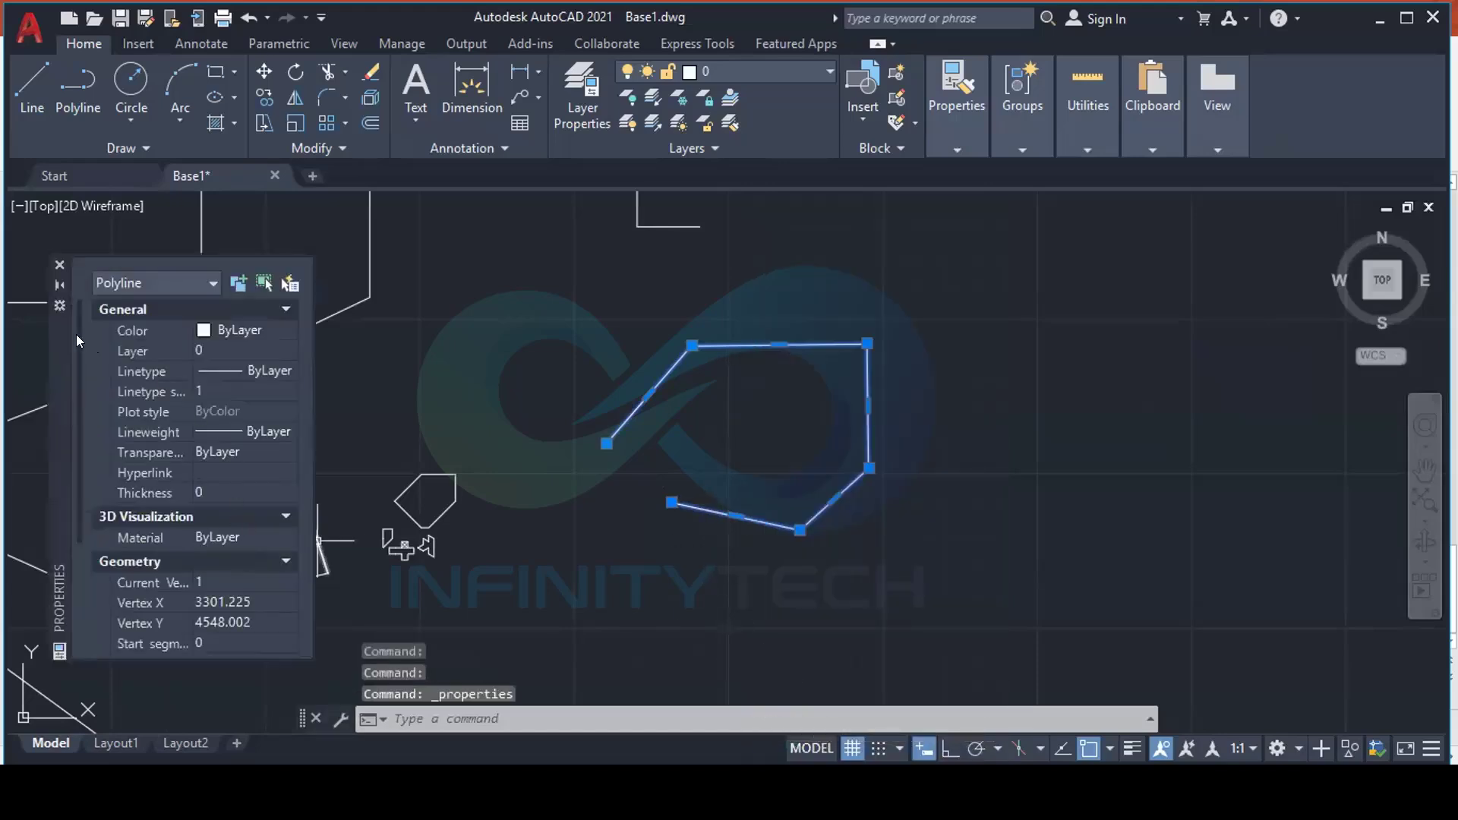
{"action": "scroll", "coordinate": [77, 372], "scroll_direction": "down", "scroll_amount": 2}
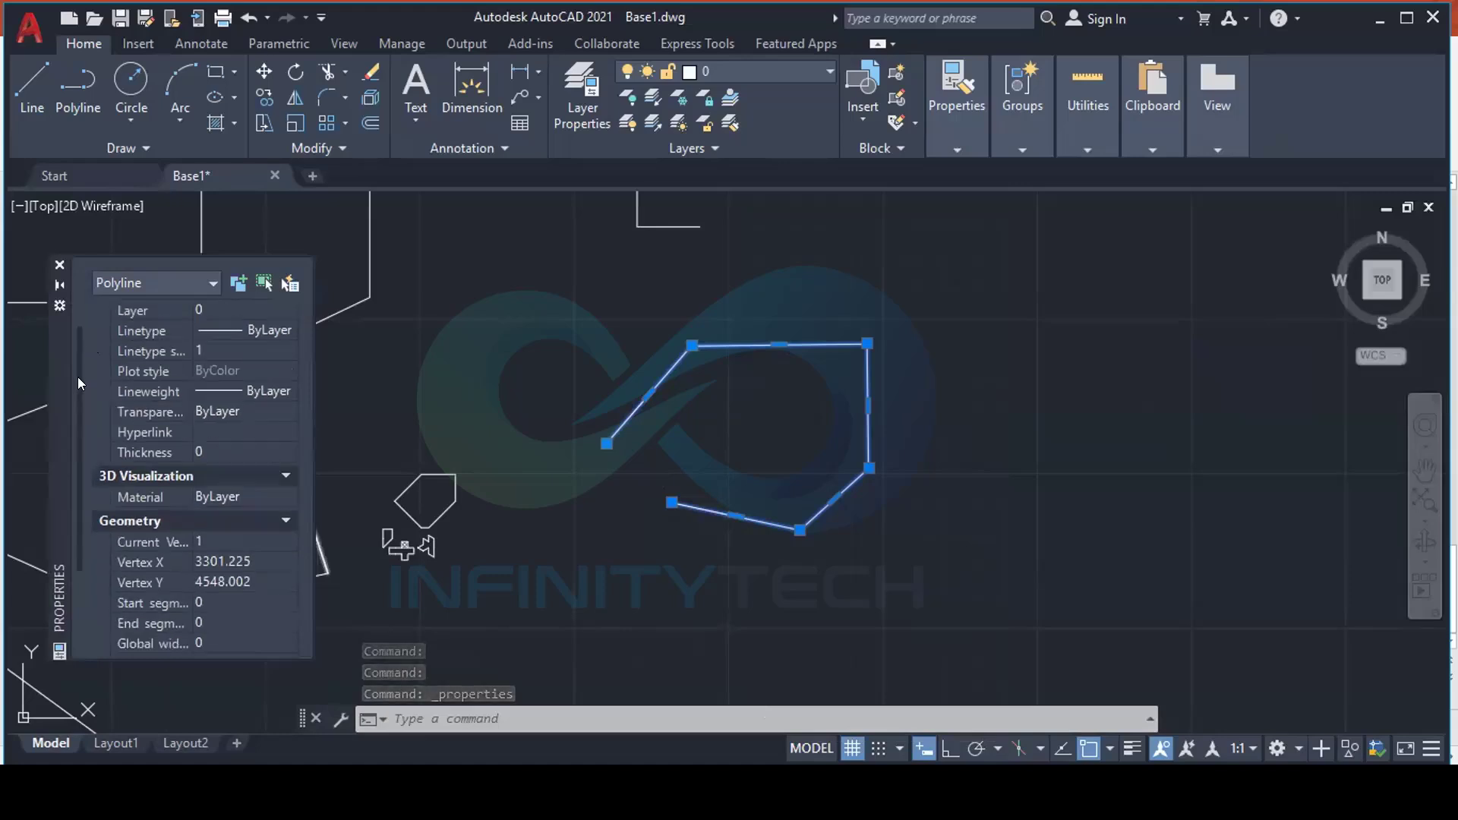
{"action": "scroll", "coordinate": [86, 410], "scroll_direction": "down", "scroll_amount": 4}
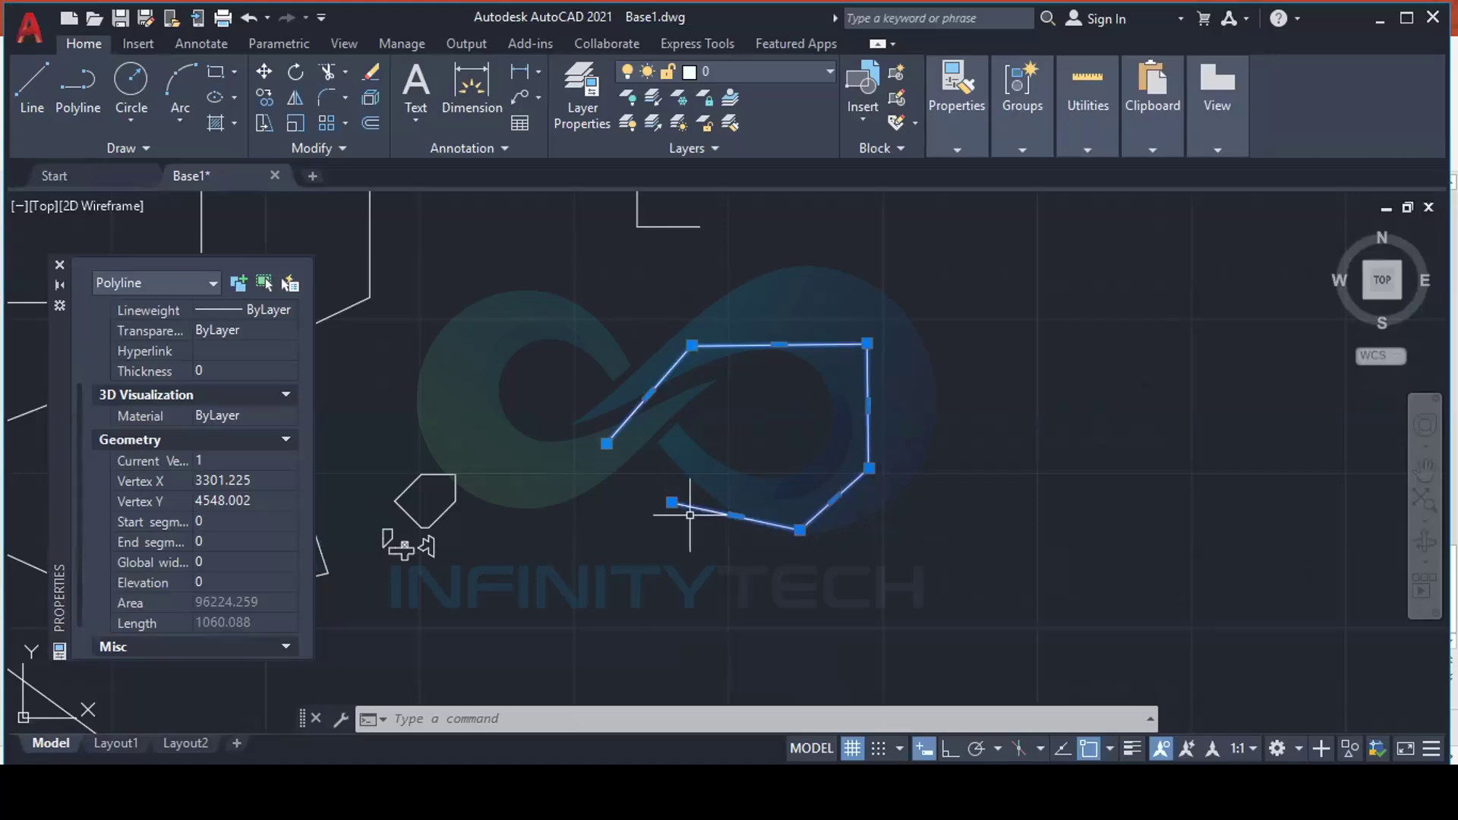
Window-select the five lines of the large outline and examine their general and geometry properties for comparison
{"action": "key", "text": "Escape"}
{"action": "mouse_move", "coordinate": [433, 390]}
{"action": "middle_mouse_down"}
{"action": "mouse_move", "coordinate": [579, 397]}
{"action": "mouse_move", "coordinate": [937, 349]}
{"action": "middle_mouse_up"}
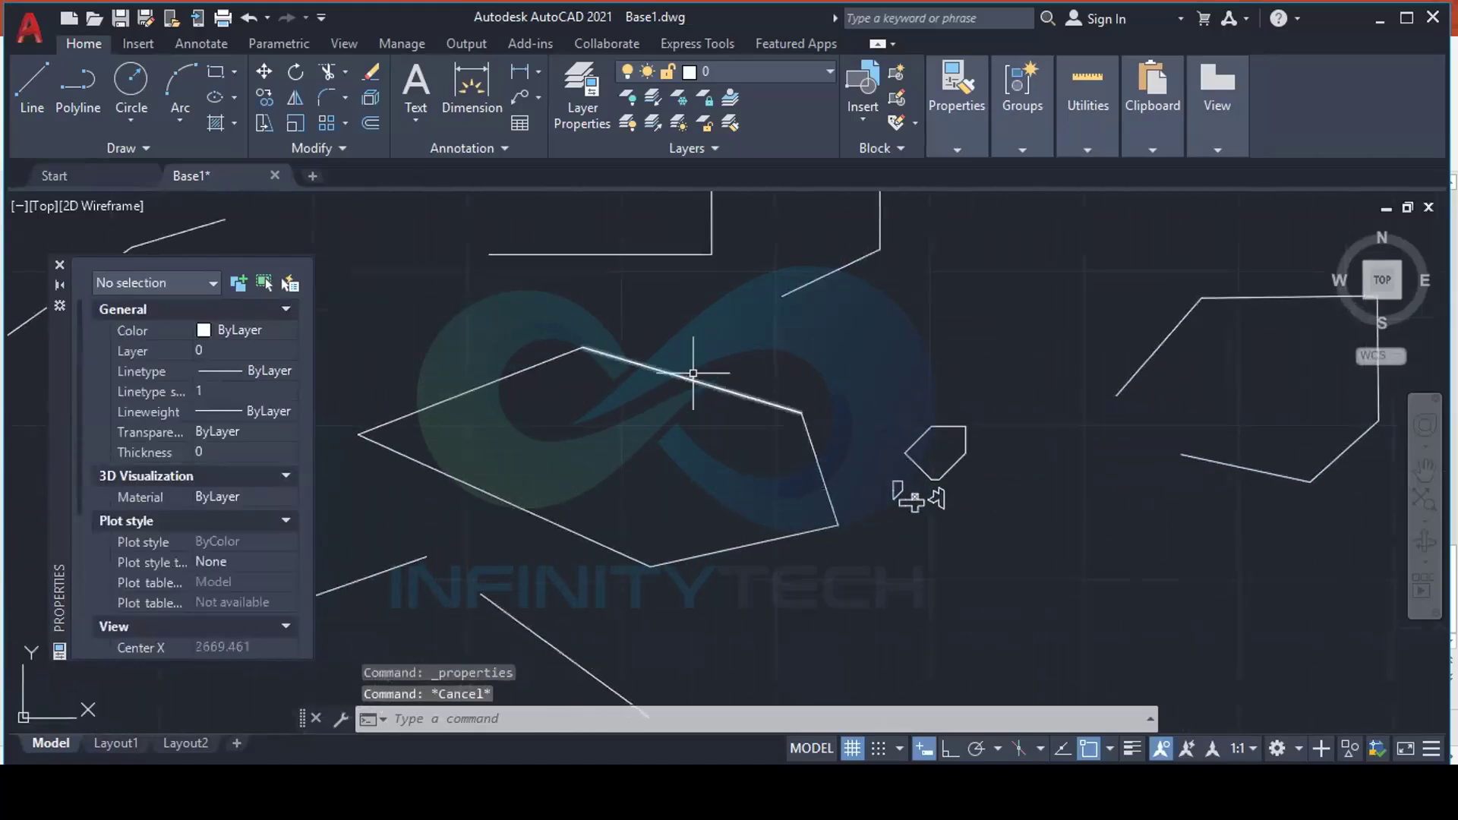
{"action": "left_click", "coordinate": [341, 295]}
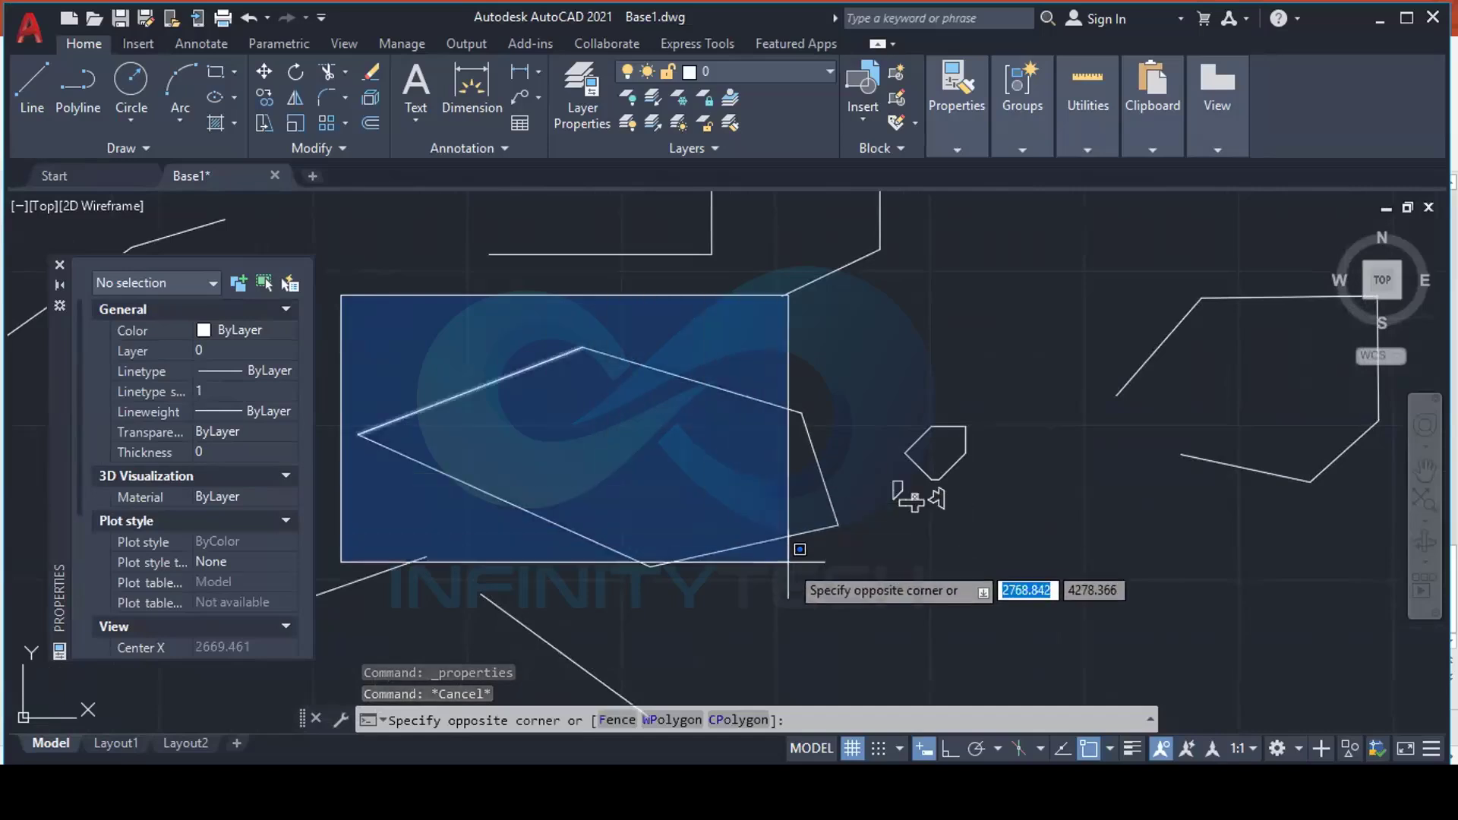
{"action": "left_click", "coordinate": [850, 586]}
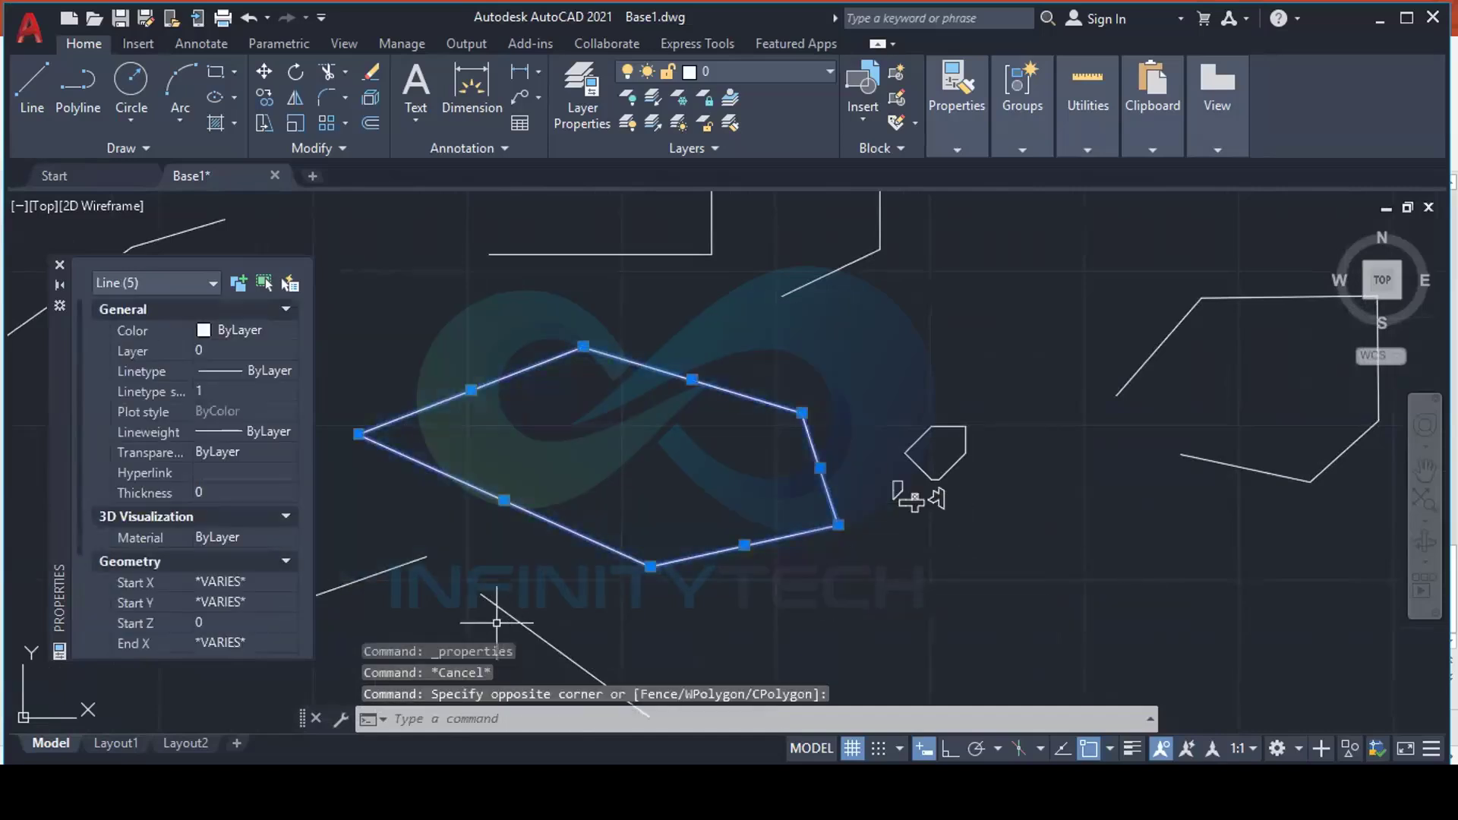
{"action": "left_click_drag", "start_coordinate": [75, 375], "coordinate": [78, 452]}
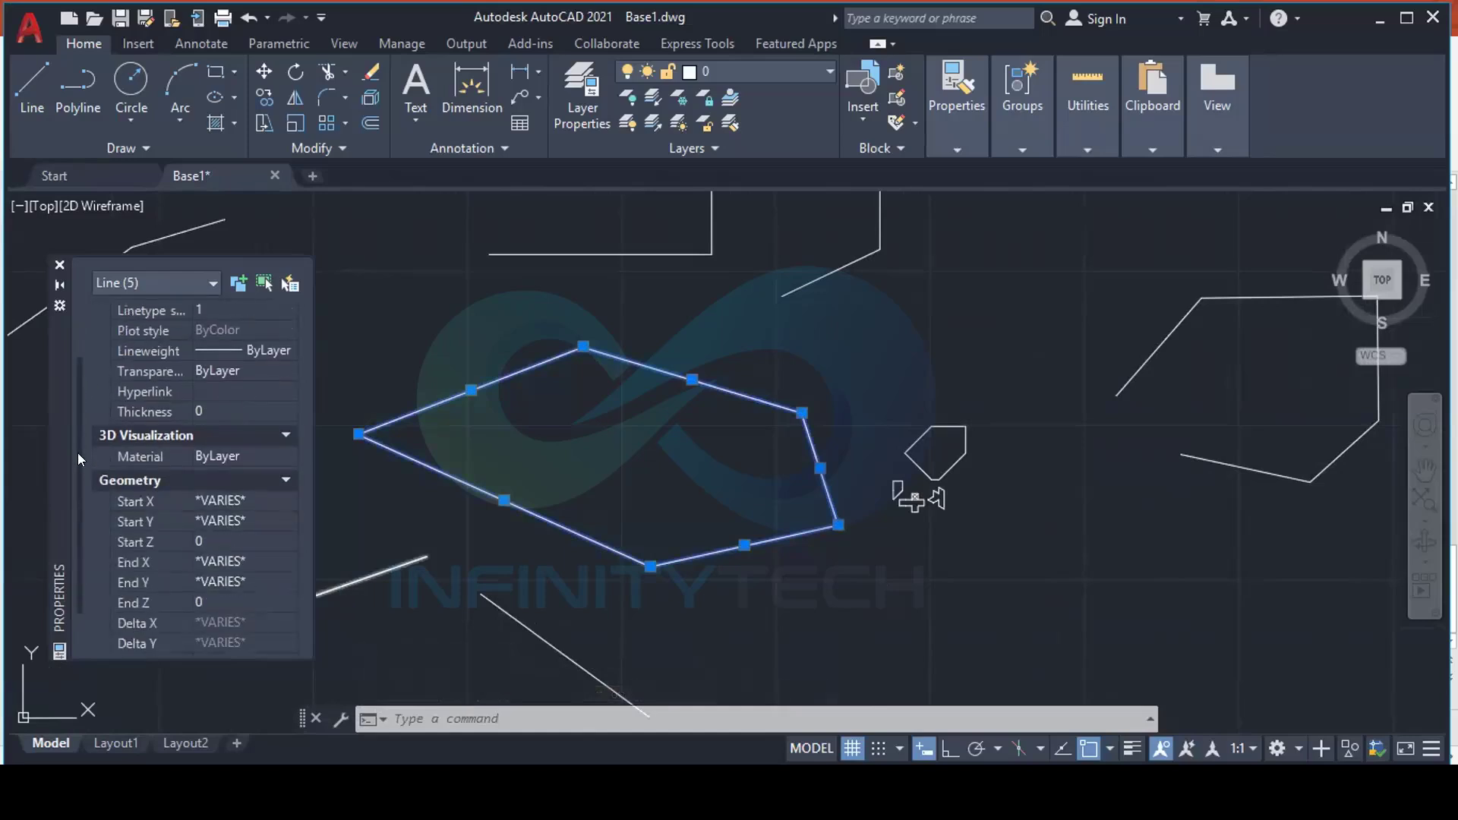
{"action": "scroll", "coordinate": [93, 410], "scroll_direction": "up", "scroll_amount": 4}
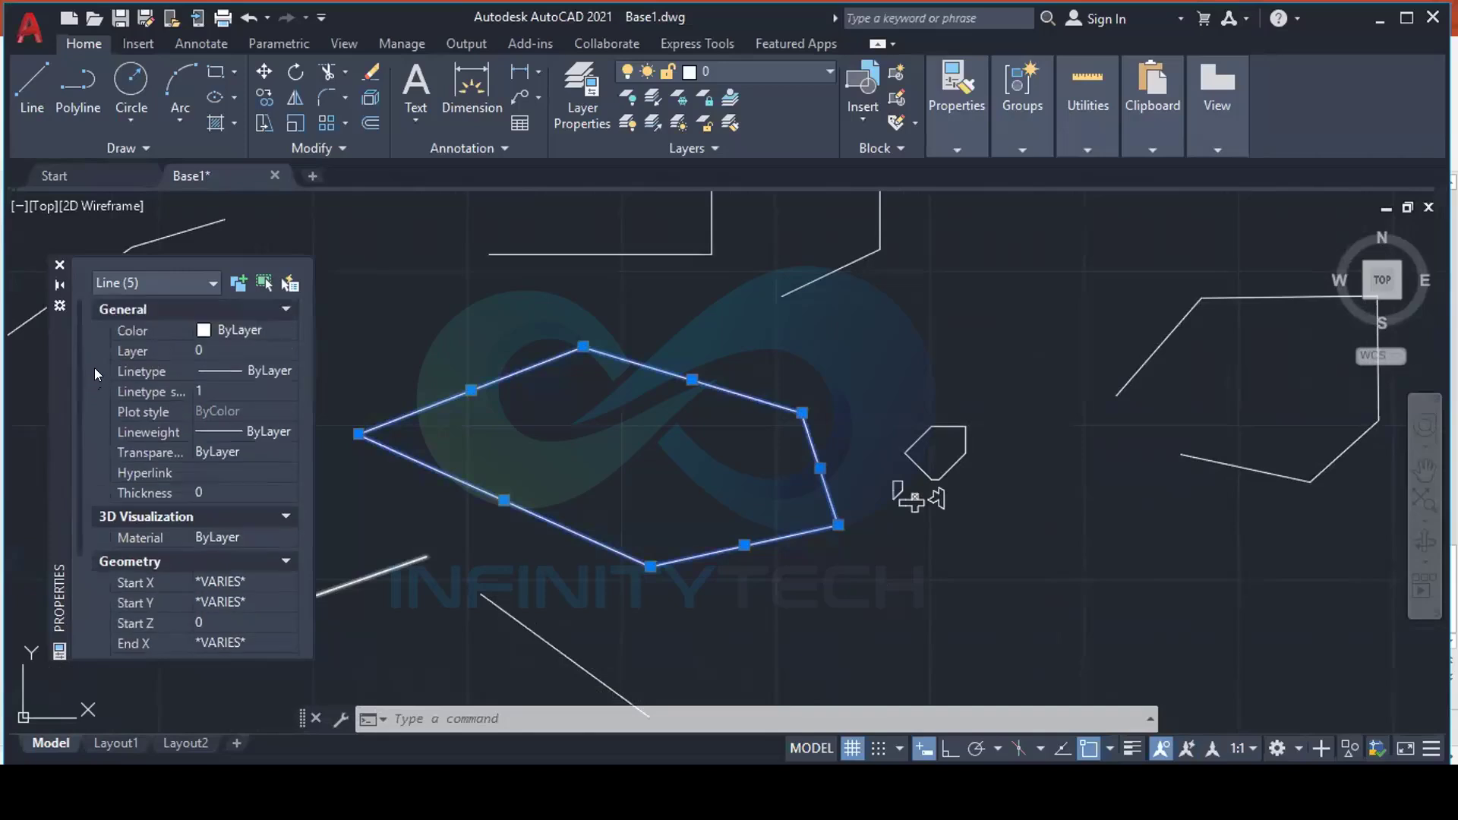
{"action": "scroll", "coordinate": [89, 381], "scroll_direction": "down", "scroll_amount": 6}
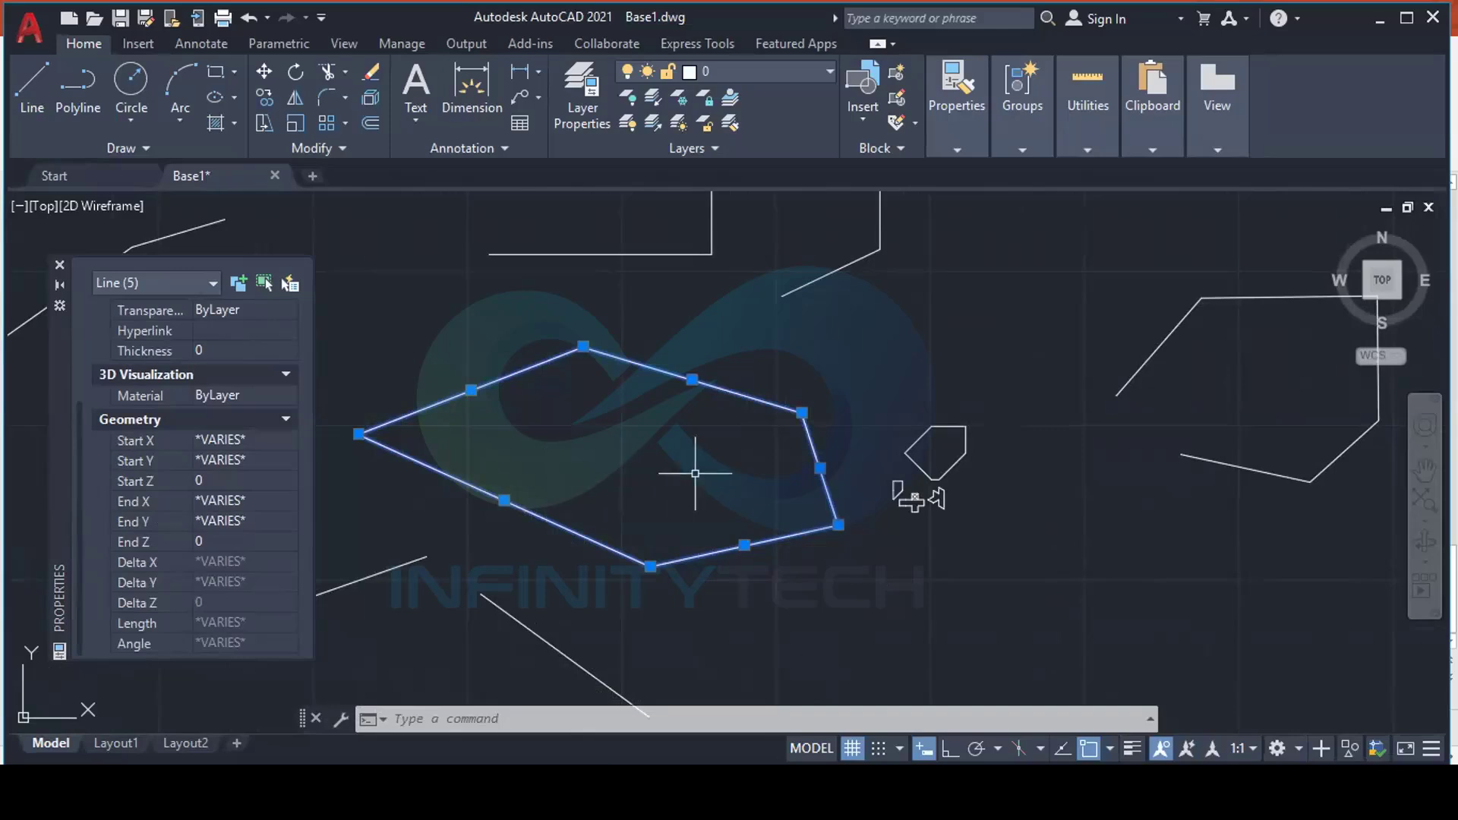
Select the open five-segment polyline again to examine its object type in the properties, then deselect it
{"action": "key", "text": "Escape"}
{"action": "middle_click_drag", "start_coordinate": [855, 466], "coordinate": [466, 479]}
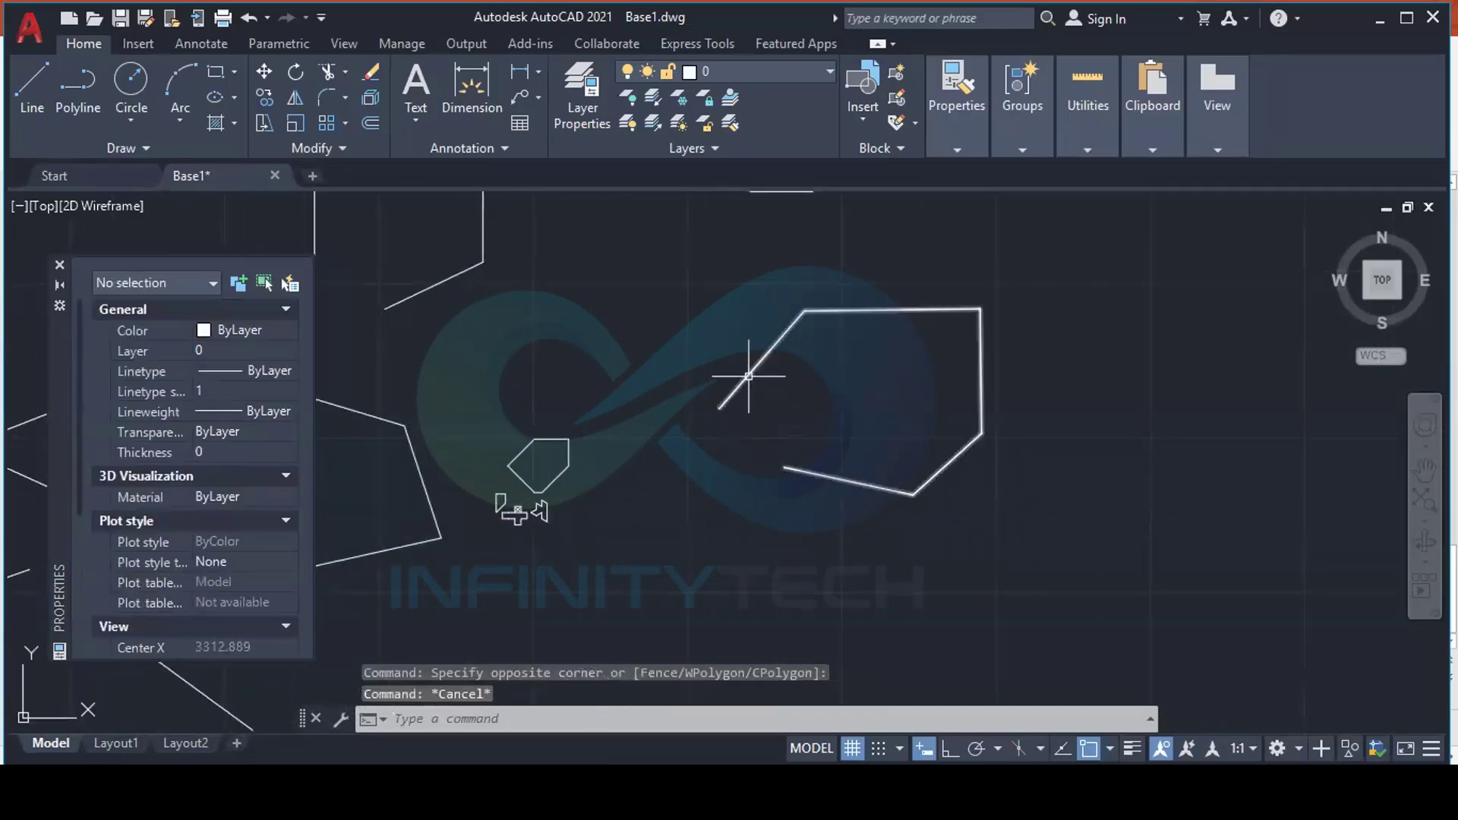
{"action": "left_click", "coordinate": [749, 376]}
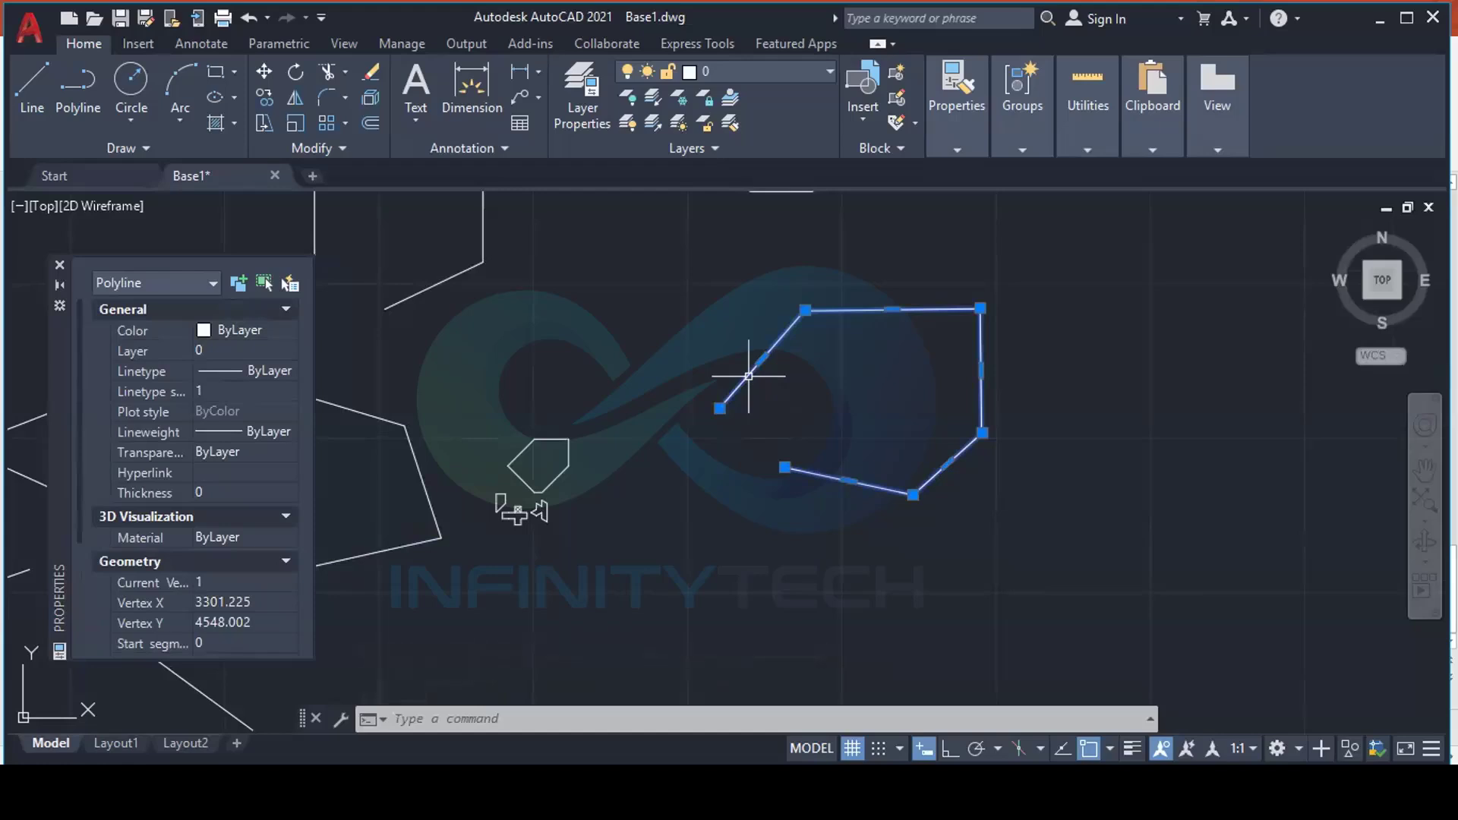
{"action": "key", "text": "Escape"}
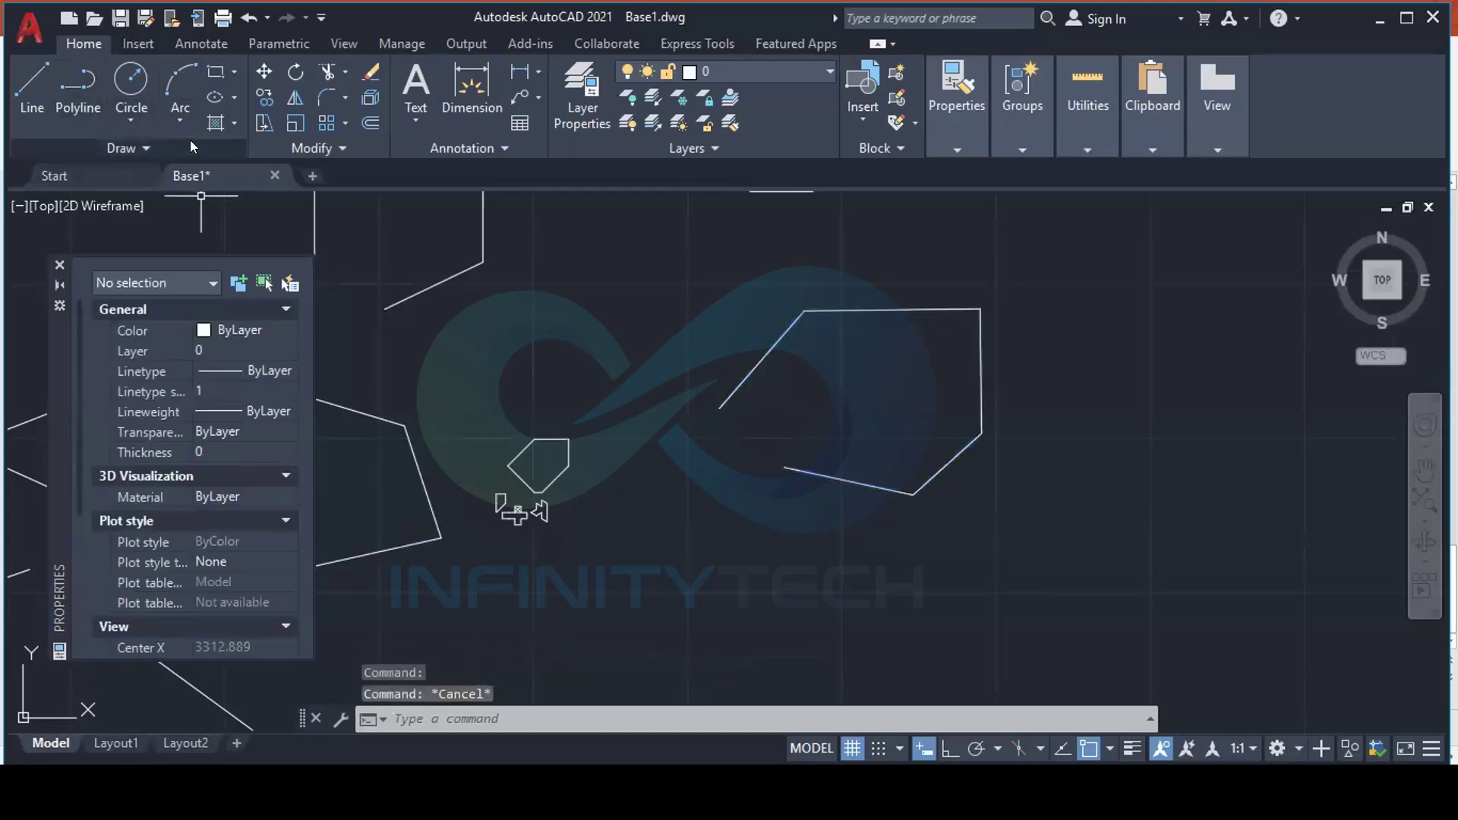
Draw a four-segment polyline about 758 units in total length below the open polyline, ending on its own start point
{"action": "left_click", "coordinate": [79, 90]}
{"action": "left_click", "coordinate": [799, 538]}
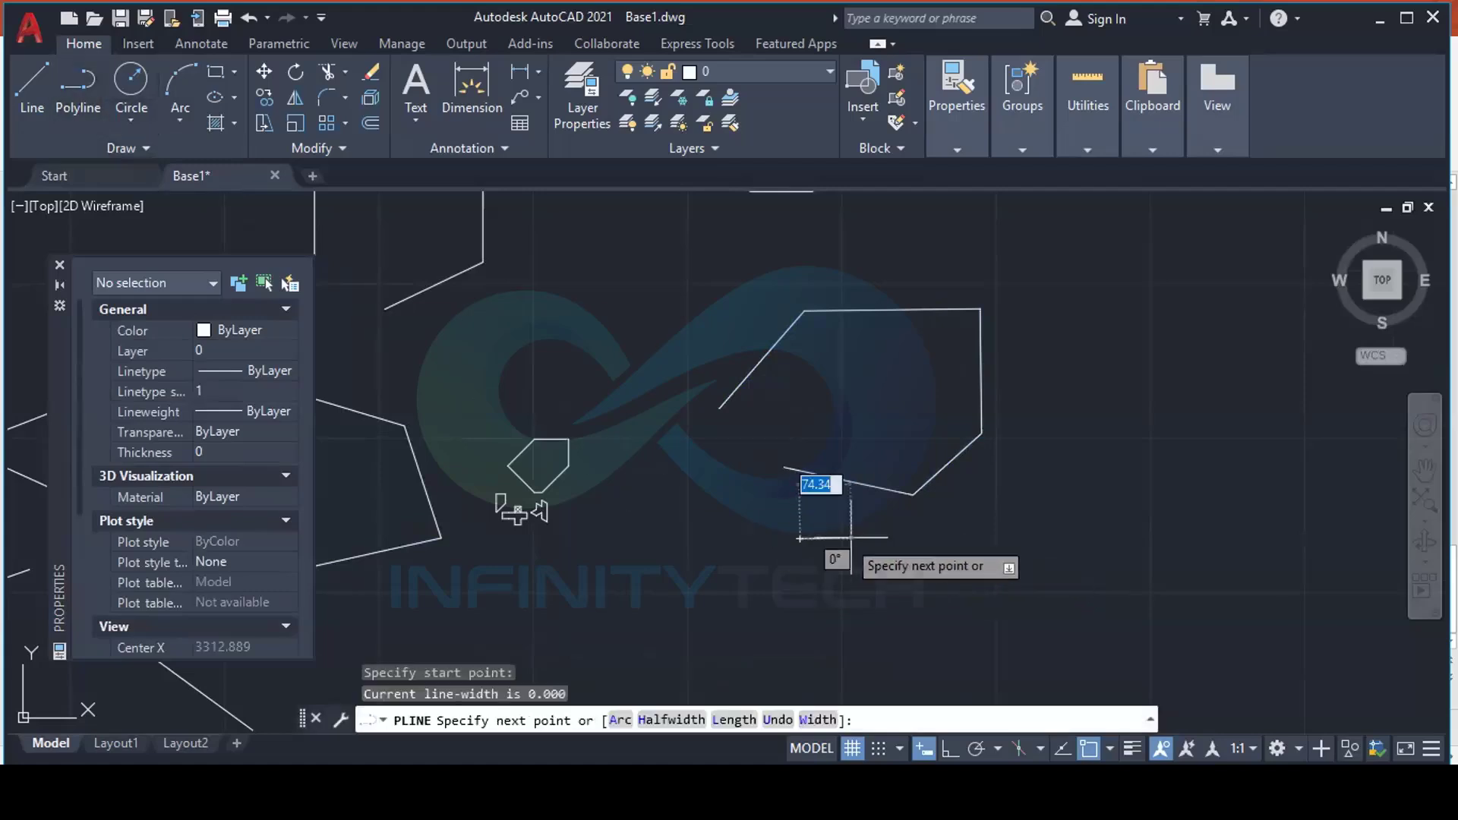
{"action": "left_click", "coordinate": [947, 543]}
{"action": "left_click", "coordinate": [925, 627]}
{"action": "left_click", "coordinate": [805, 646]}
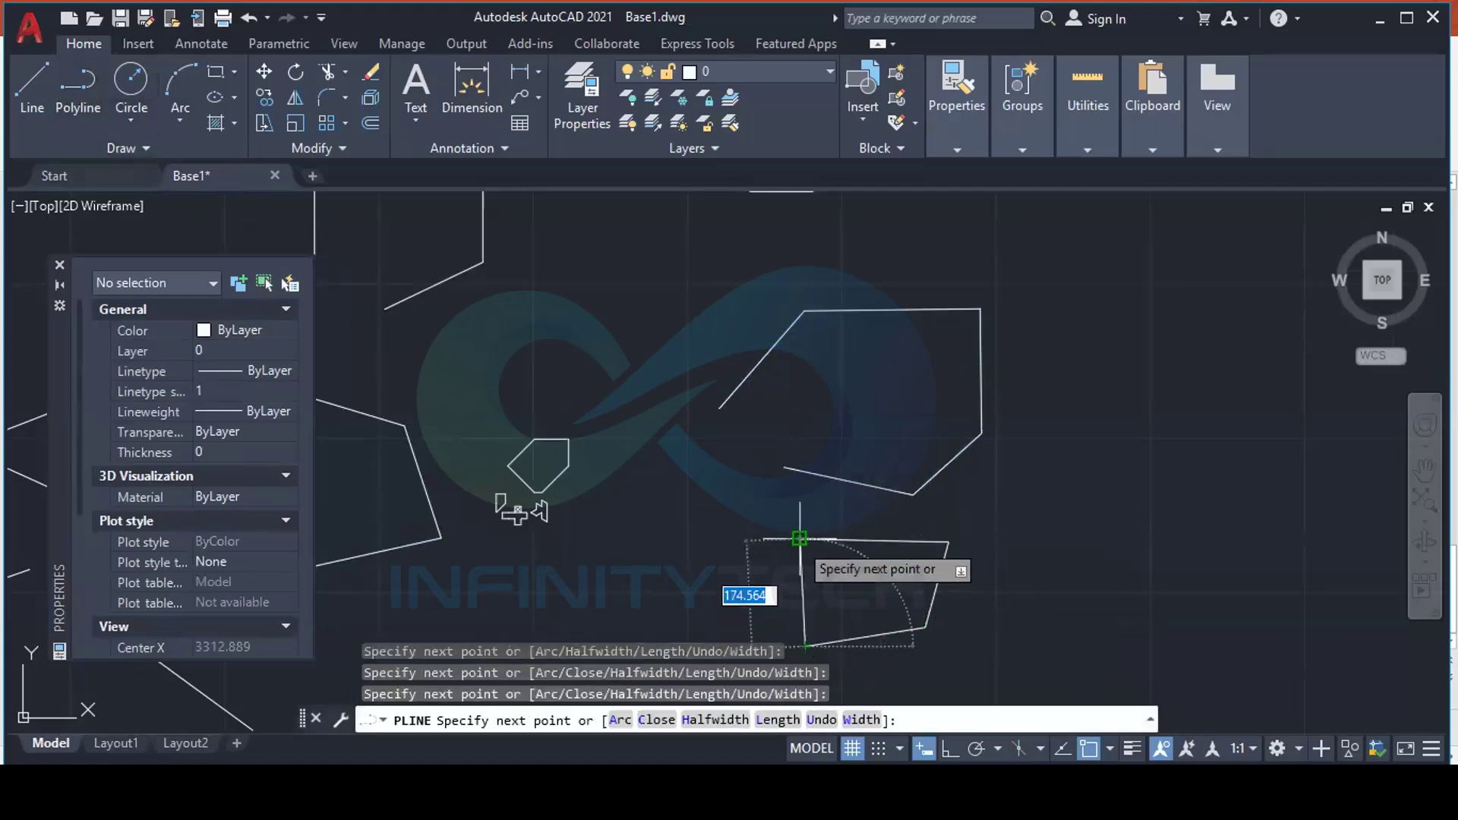
{"action": "left_click", "coordinate": [800, 538]}
{"action": "key", "text": "Escape"}
Select the new four-sided polyline and examine its area, length and Closed property, then deselect it
{"action": "left_click", "coordinate": [856, 541]}
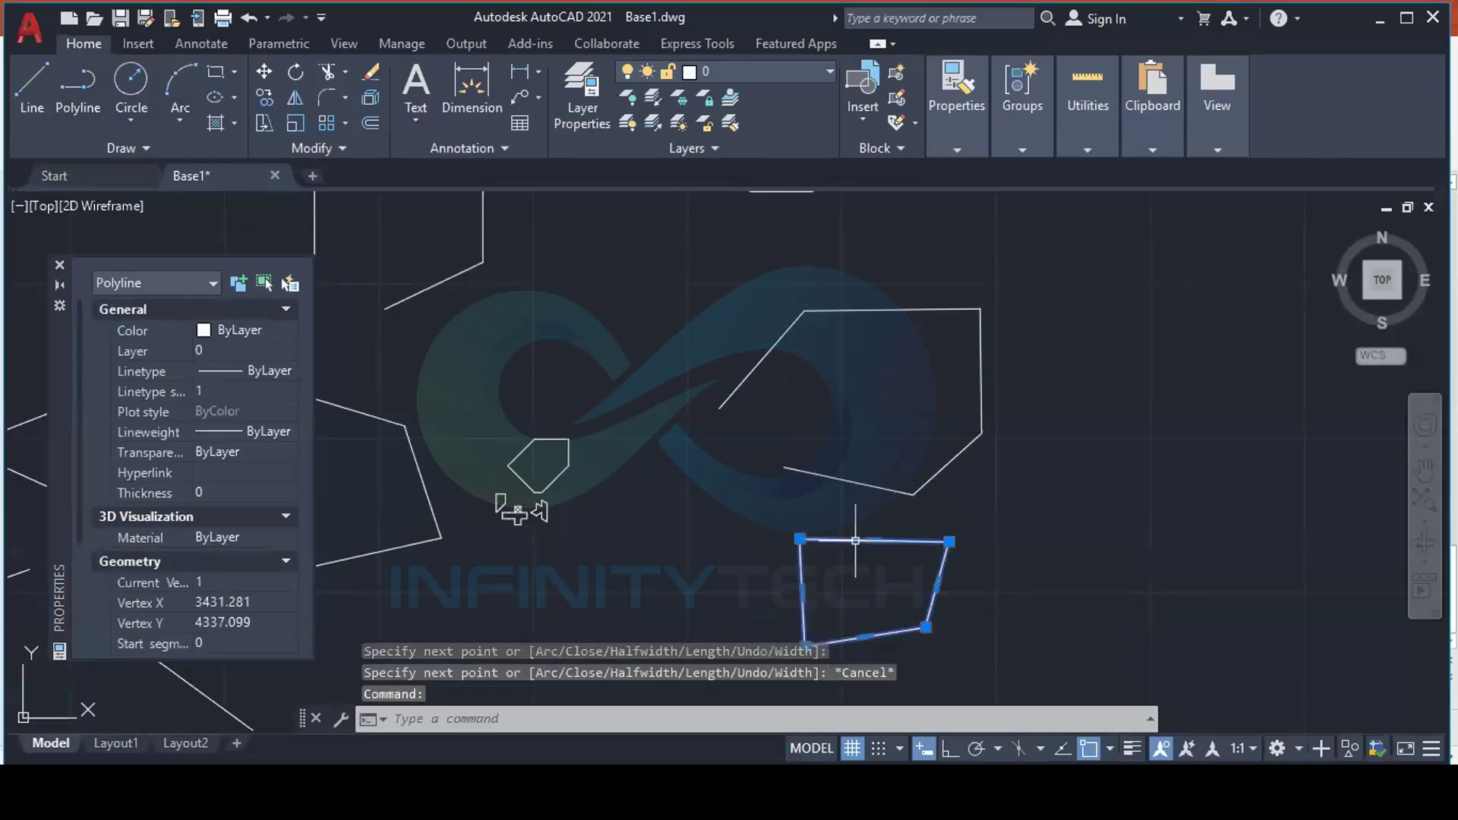
{"action": "middle_click_drag", "start_coordinate": [864, 591], "coordinate": [852, 473]}
{"action": "scroll", "coordinate": [851, 473], "scroll_direction": "up", "scroll_amount": 2}
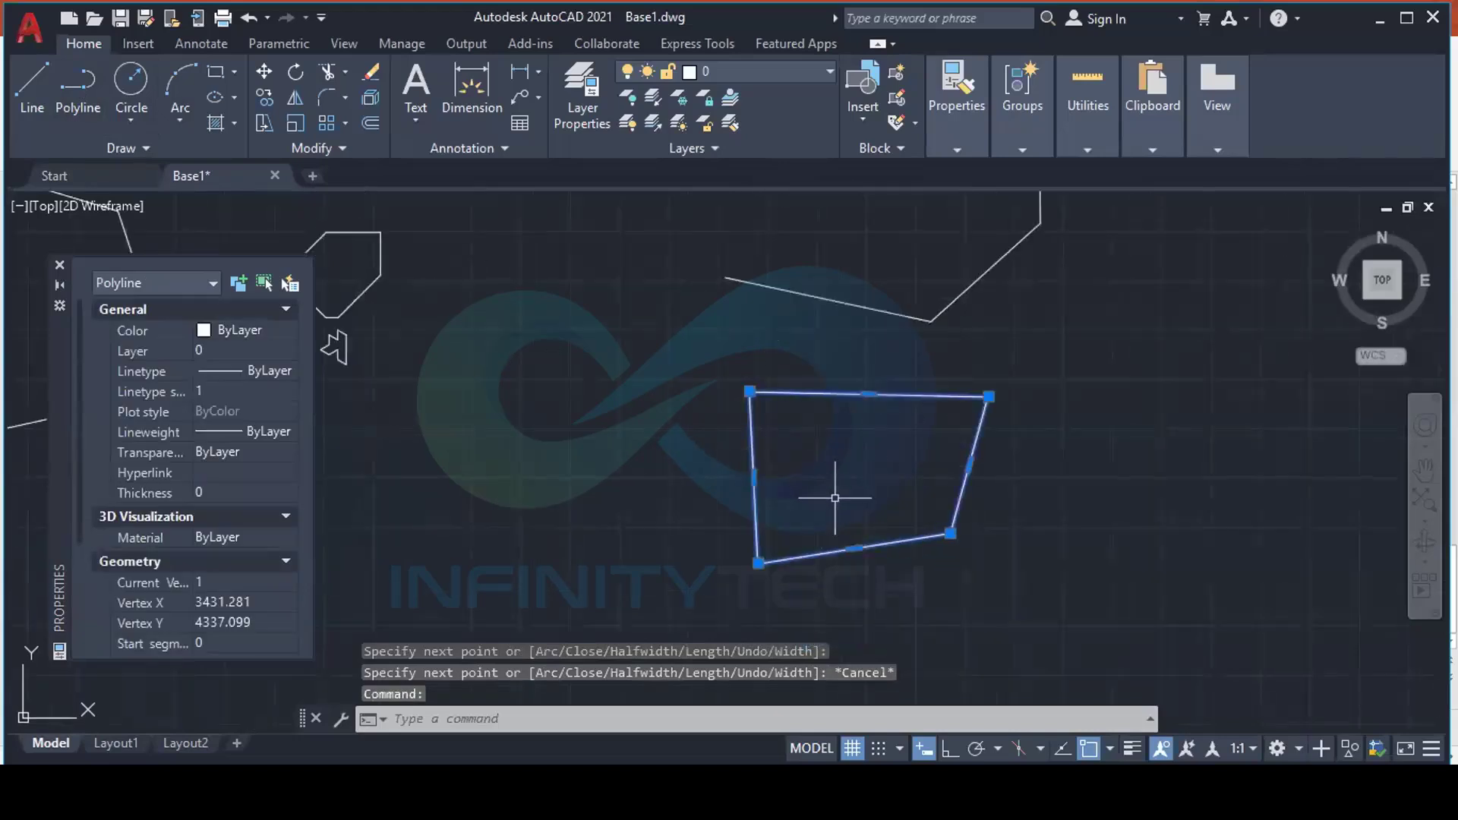
{"action": "scroll", "coordinate": [70, 437], "scroll_direction": "down", "scroll_amount": 2}
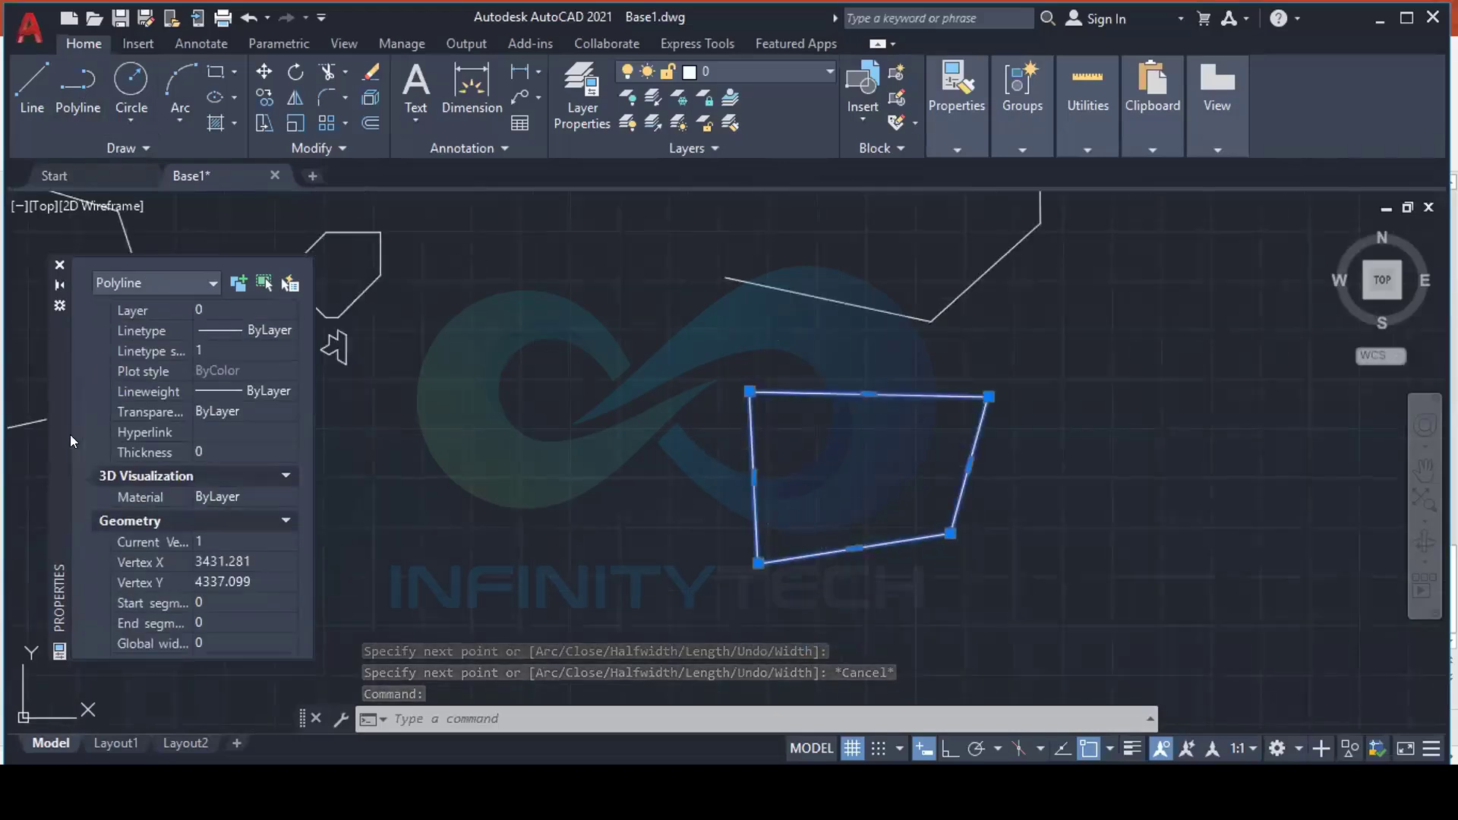
{"action": "scroll", "coordinate": [70, 434], "scroll_direction": "down", "scroll_amount": 5}
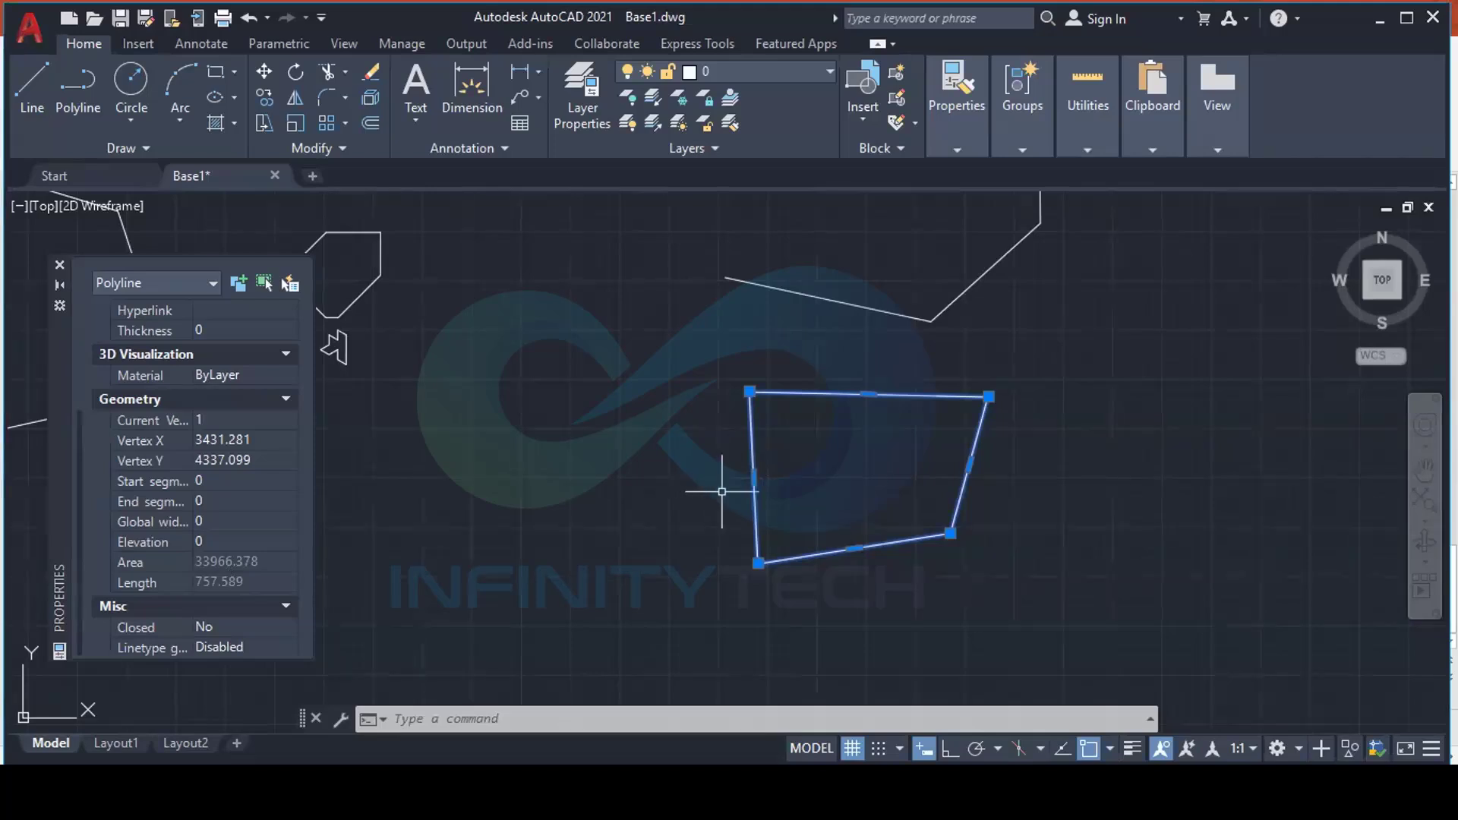
{"action": "key", "text": "Escape"}
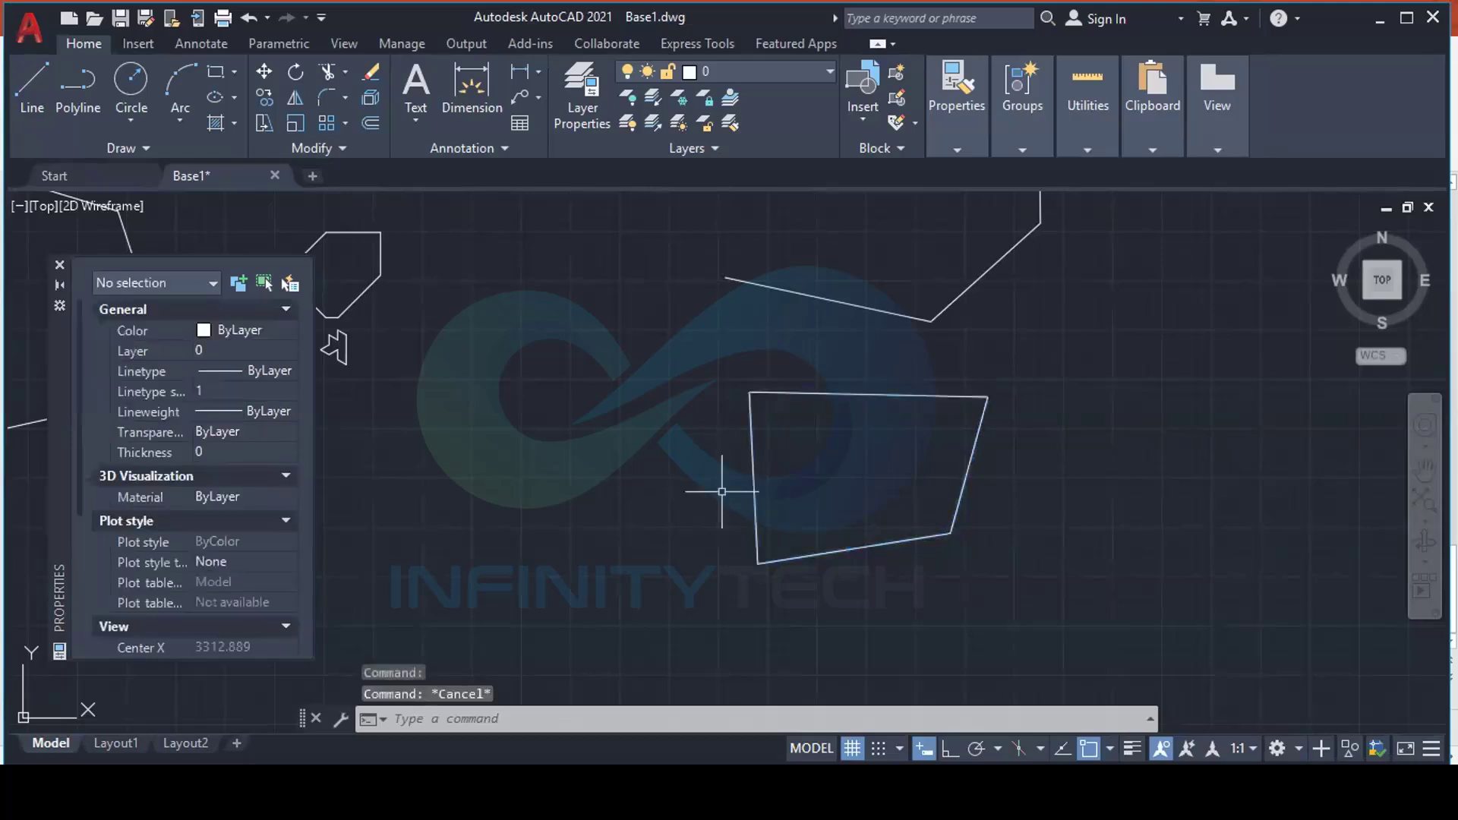
Close the Properties palette and select the four-sided polyline again
{"action": "left_click", "coordinate": [60, 264]}
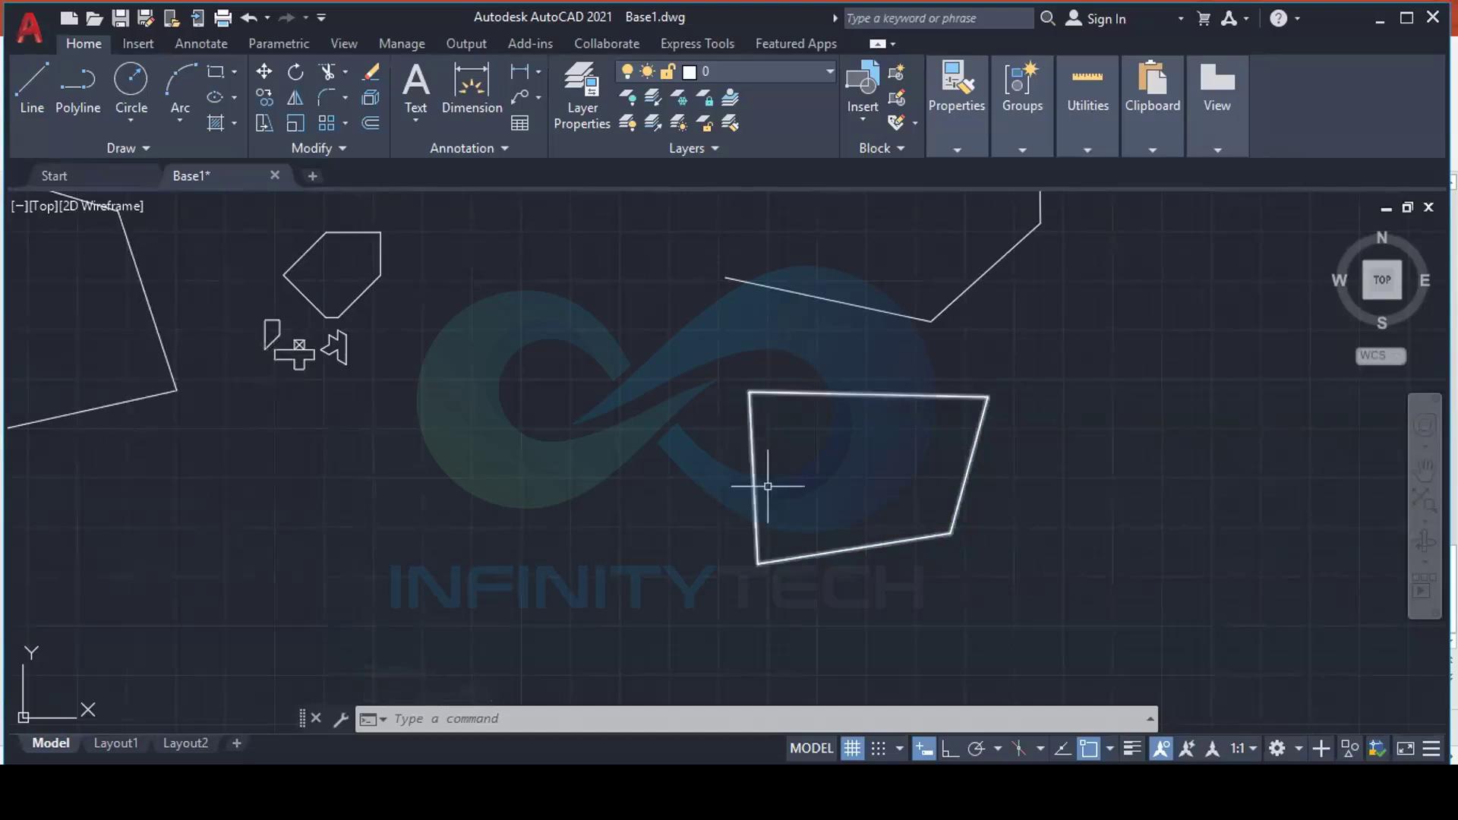
{"action": "left_click", "coordinate": [799, 388]}
{"action": "left_click", "coordinate": [796, 394]}
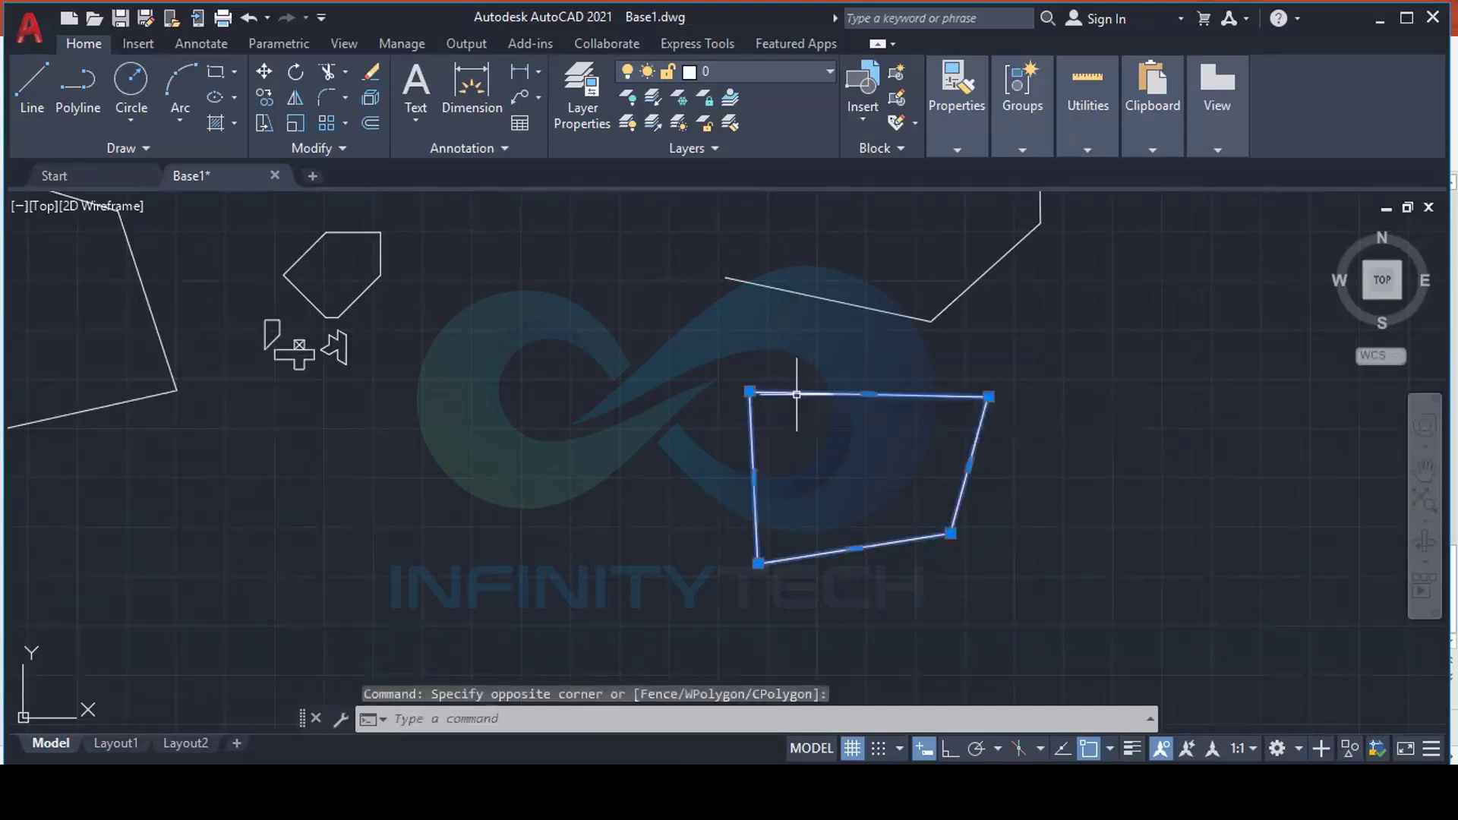
Reopen the properties of the selected four-sided polyline to examine its object type and general settings, then deselect it
{"action": "right_click", "coordinate": [797, 394]}
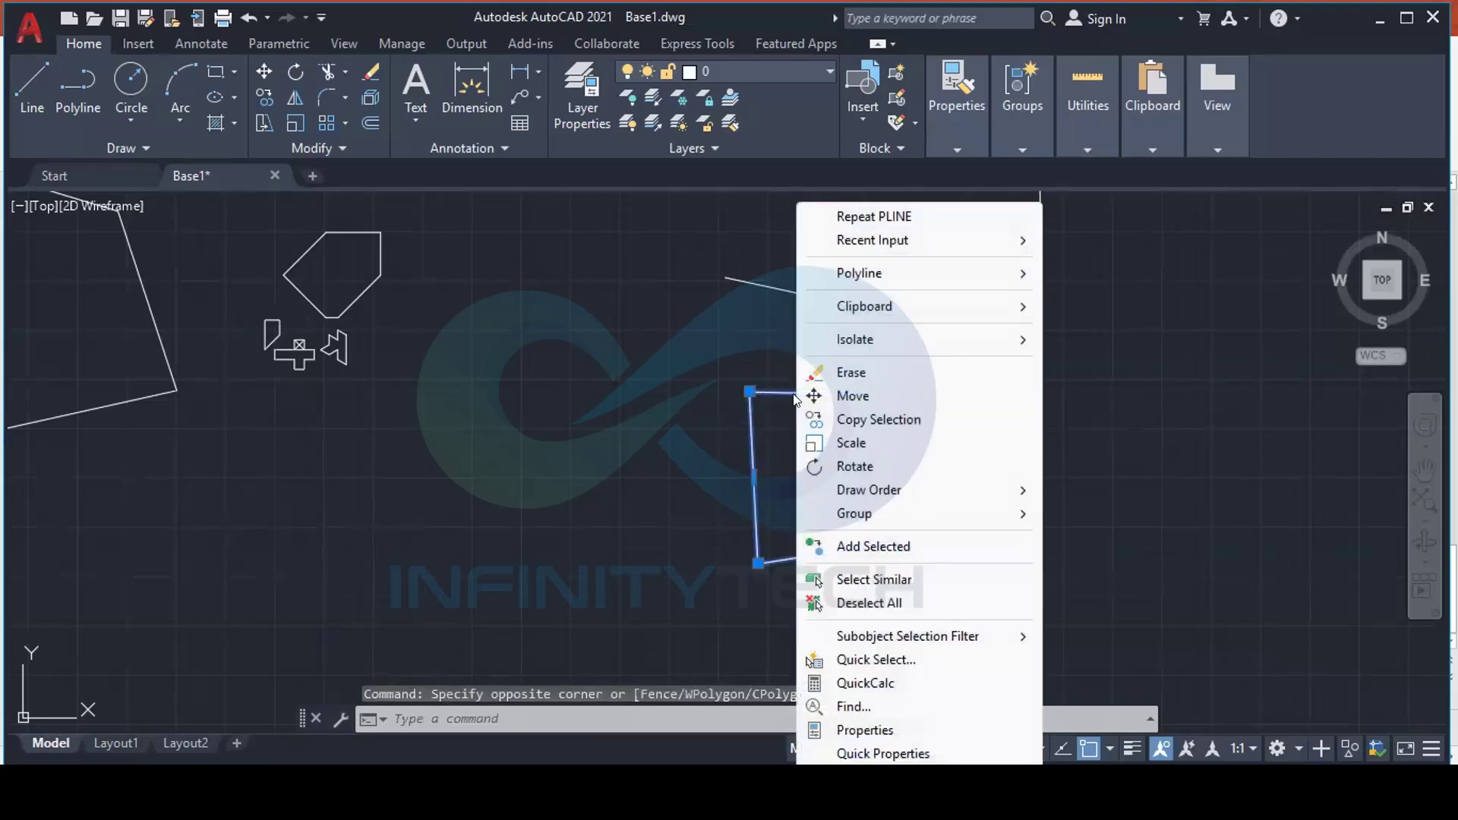
{"action": "left_click", "coordinate": [876, 730]}
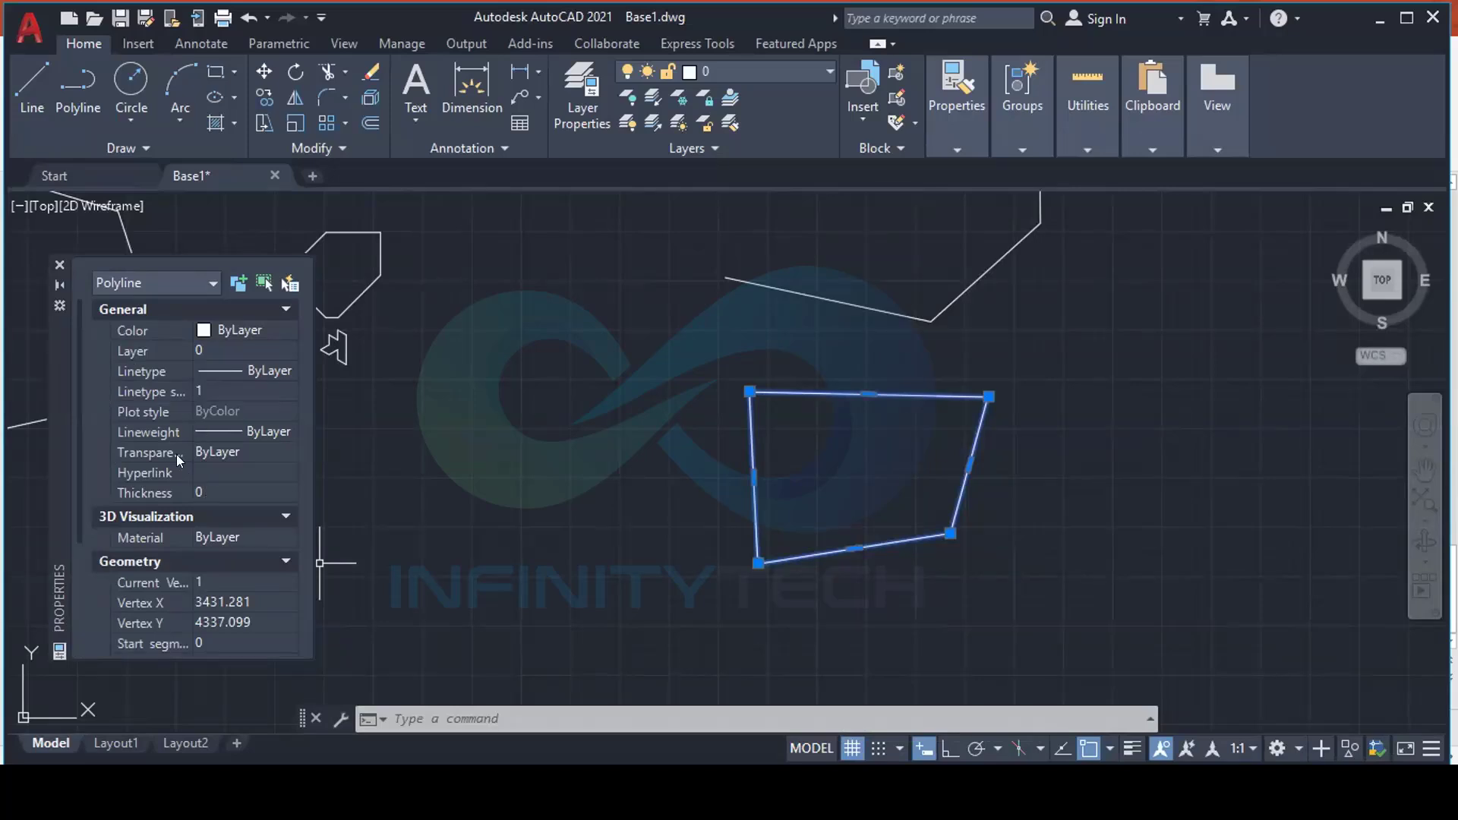
{"action": "key", "text": "Escape"}
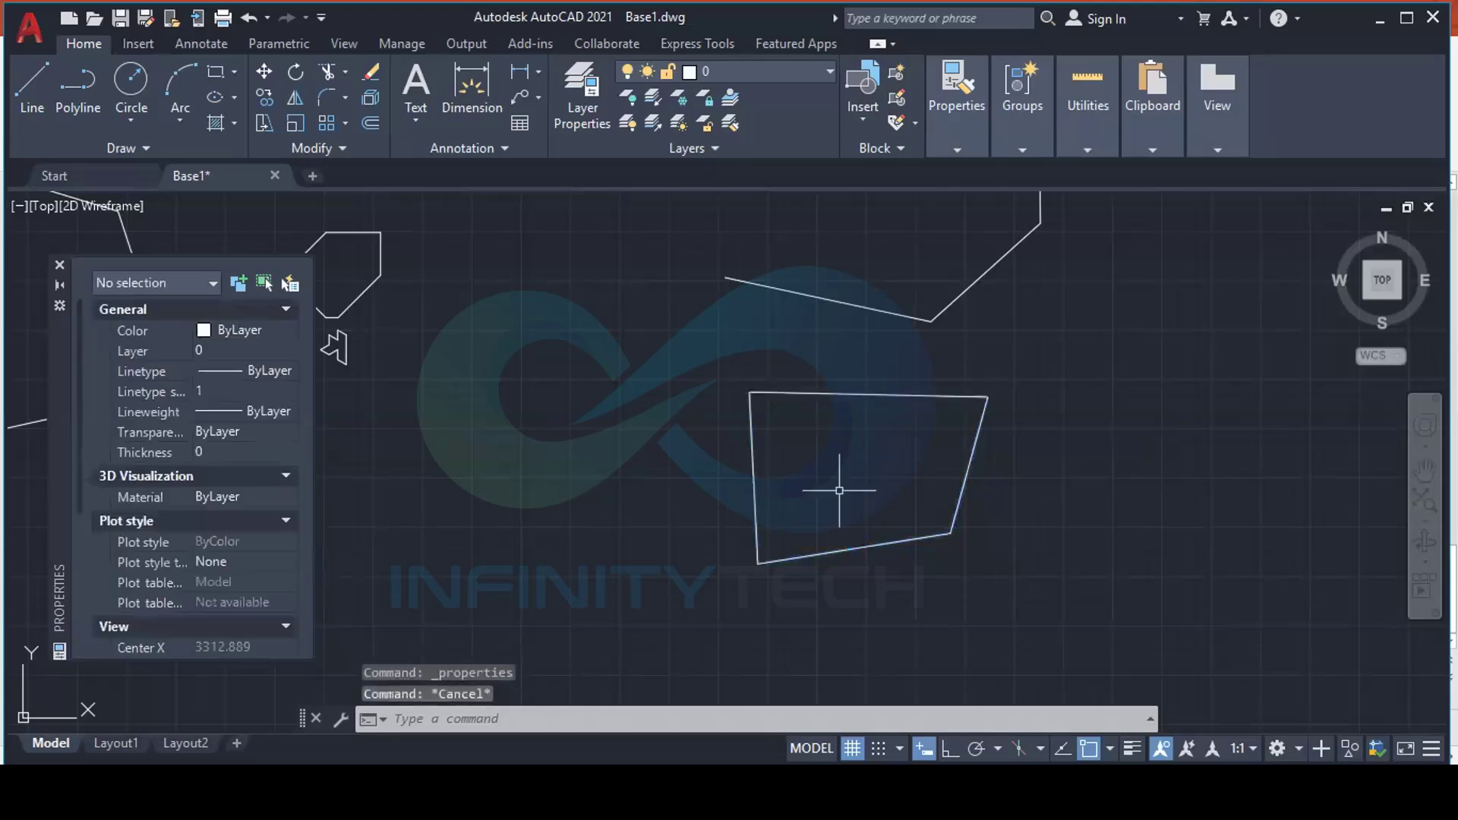
Draw a center-radius circle with a radius of 120 in the empty area to the right of the open polyline
{"action": "middle_click_drag", "start_coordinate": [600, 463], "coordinate": [651, 536]}
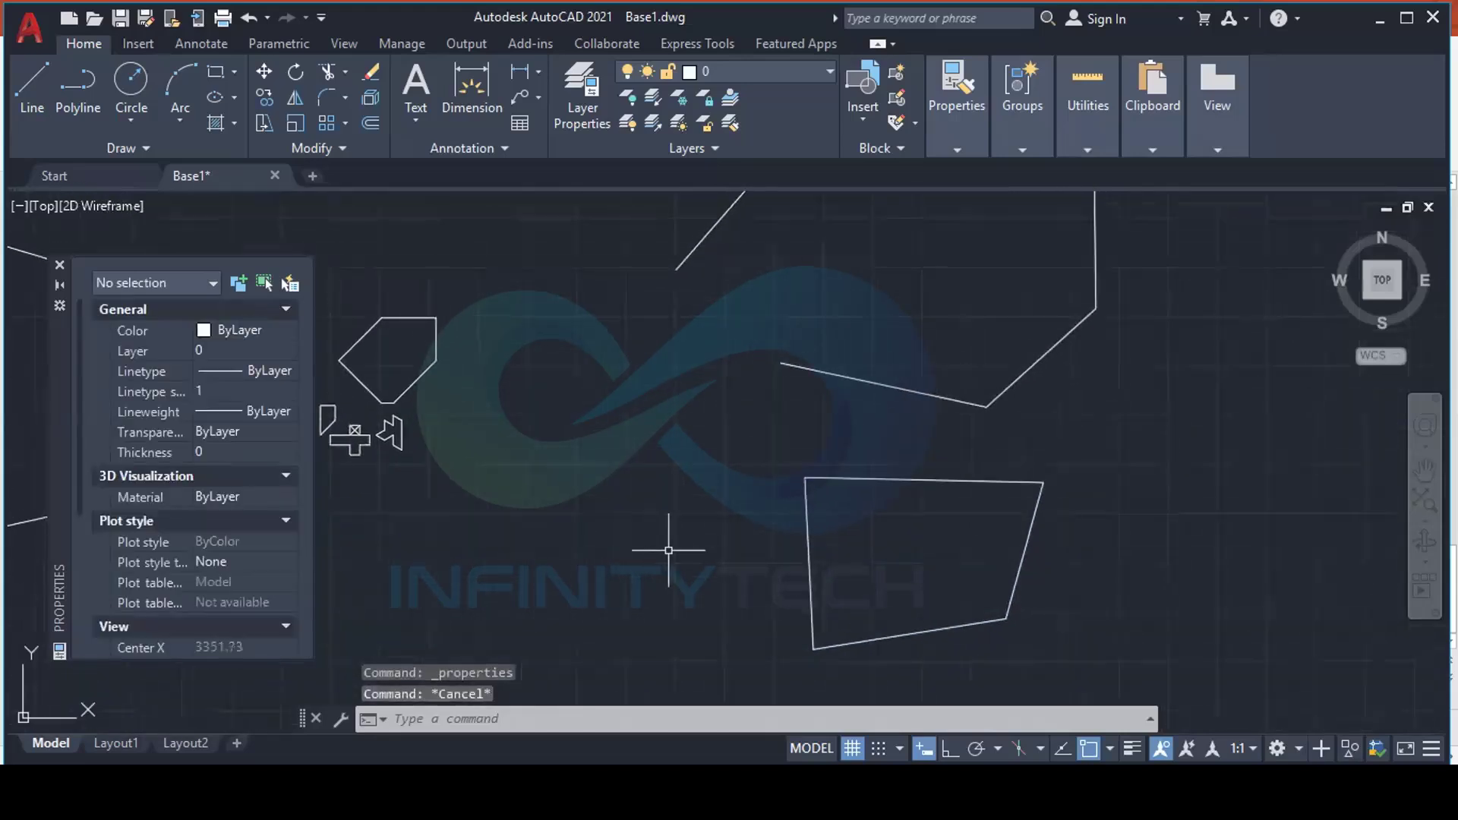
{"action": "scroll", "coordinate": [695, 536], "scroll_direction": "down", "scroll_amount": 3}
{"action": "scroll", "coordinate": [720, 471], "scroll_direction": "up", "scroll_amount": 2}
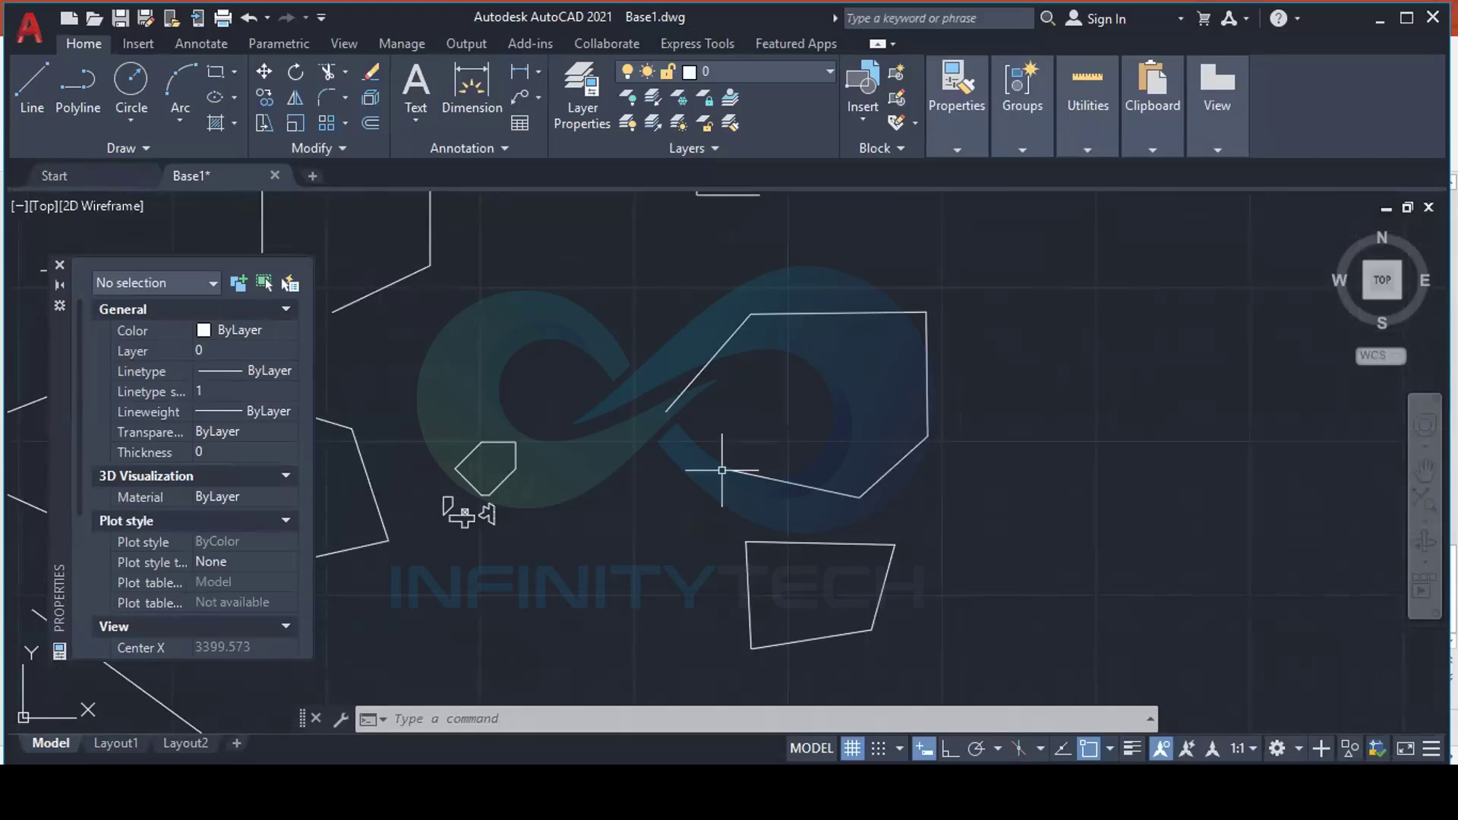
{"action": "left_click", "coordinate": [128, 92]}
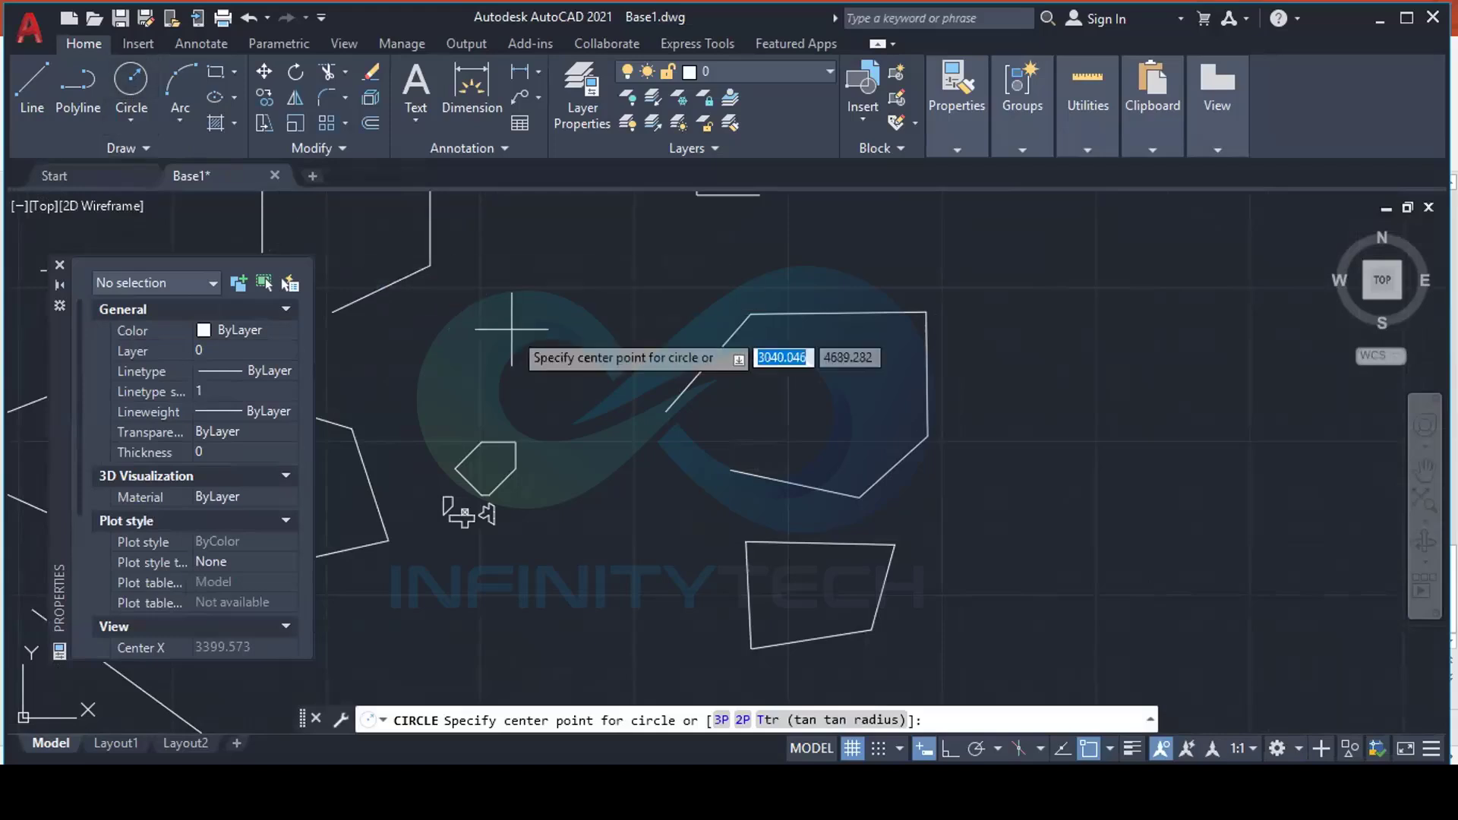
{"action": "middle_click_drag", "start_coordinate": [919, 471], "coordinate": [531, 454]}
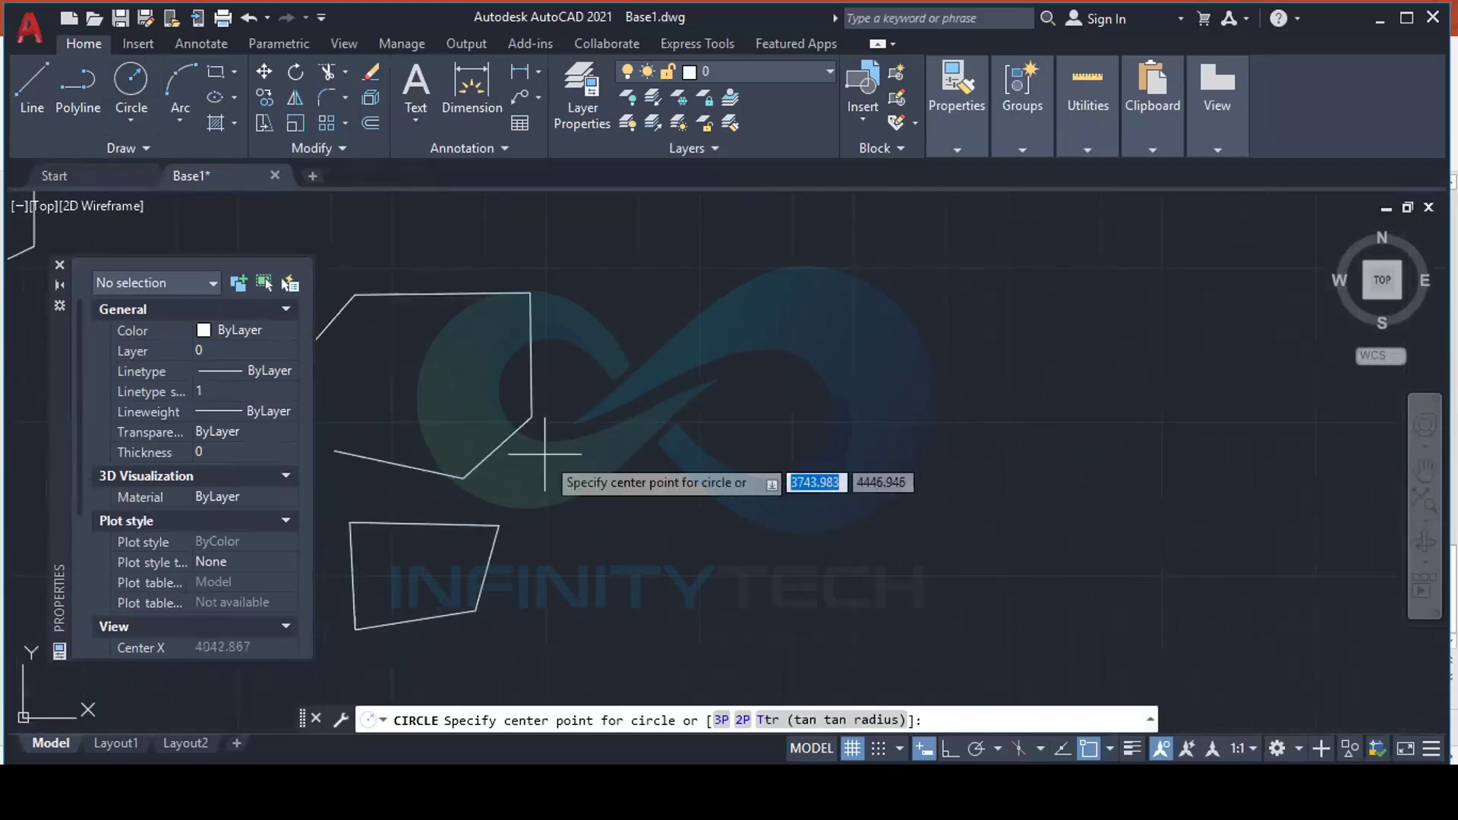
{"action": "left_click", "coordinate": [779, 387]}
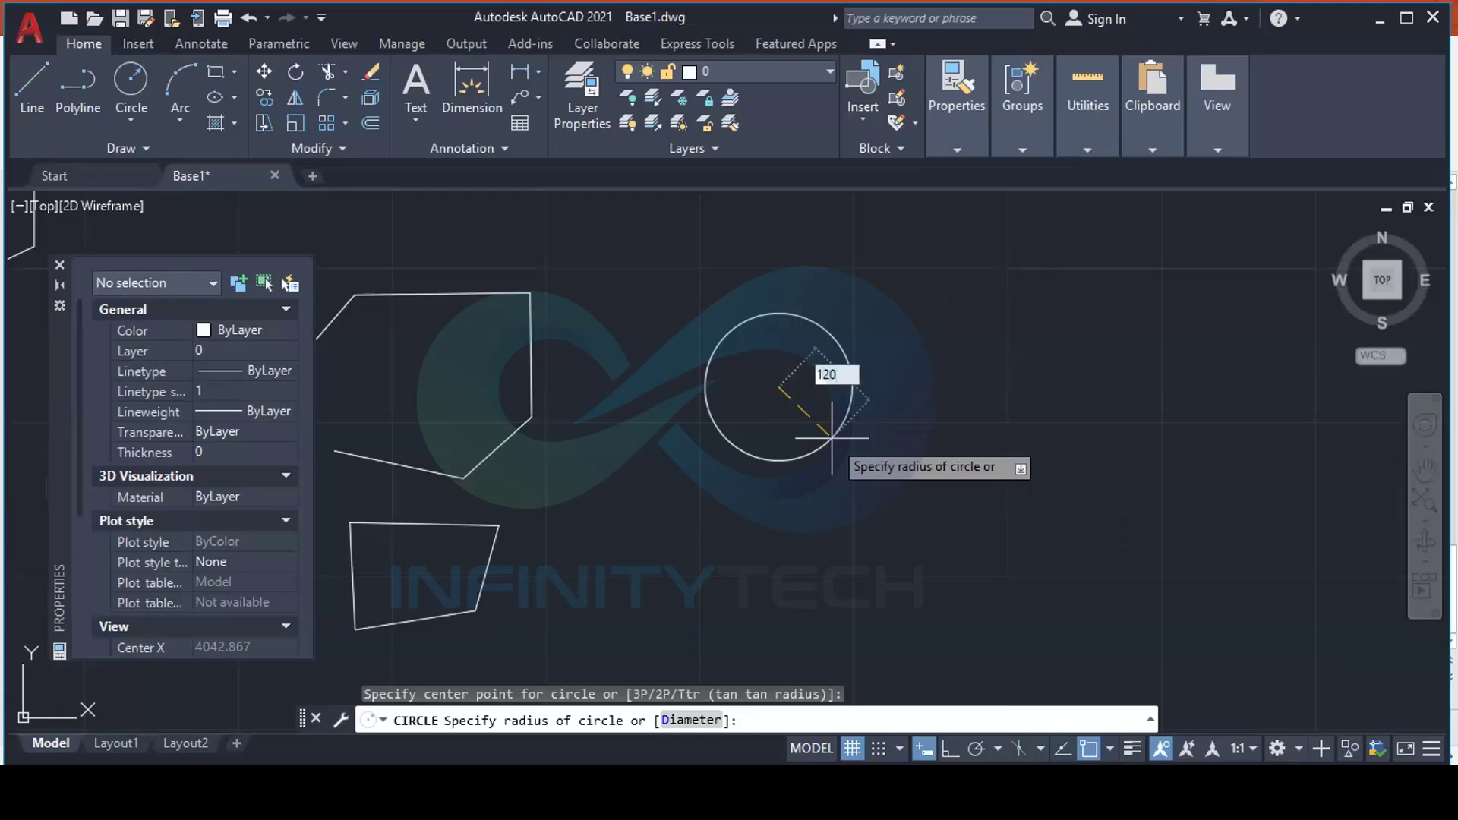
{"action": "key", "text": "Return"}
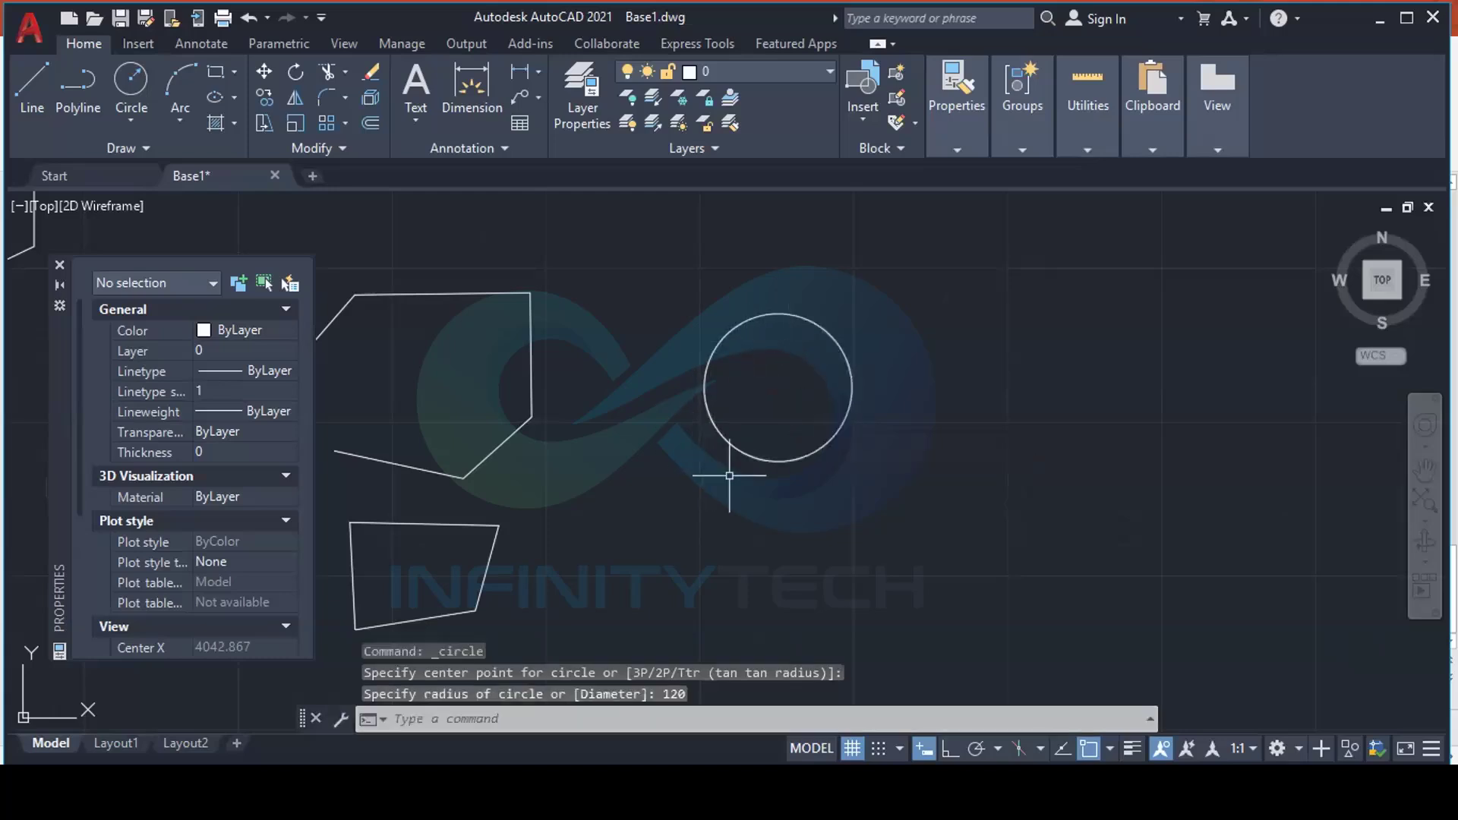
Draw a larger circle with the Center, Diameter method to the right of the 120-radius circle, picking its center and diameter freehand
{"action": "scroll", "coordinate": [835, 364], "scroll_direction": "up", "scroll_amount": 2}
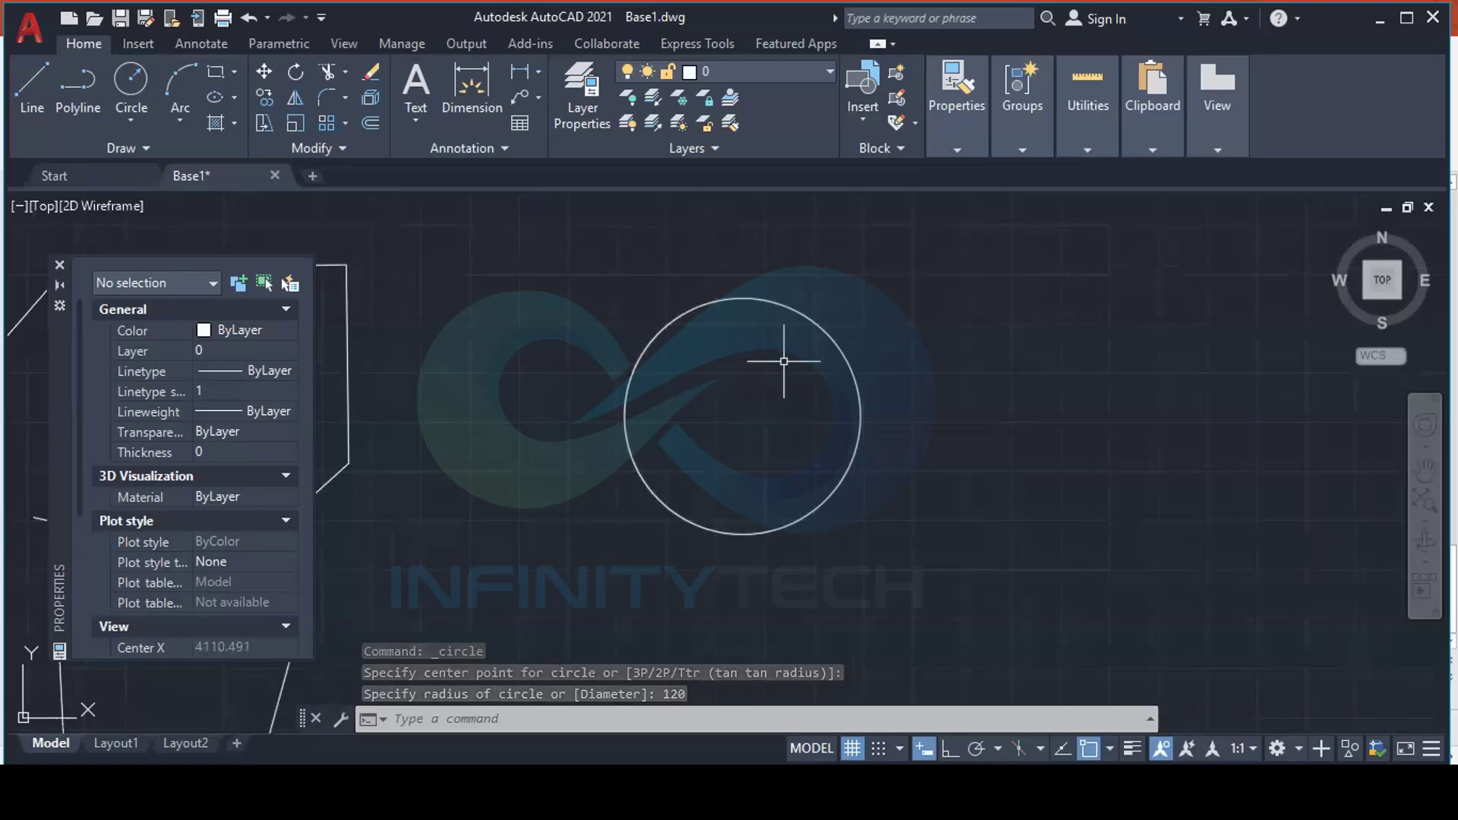
{"action": "scroll", "coordinate": [754, 383], "scroll_direction": "up", "scroll_amount": 3}
{"action": "scroll", "coordinate": [752, 378], "scroll_direction": "down", "scroll_amount": 2}
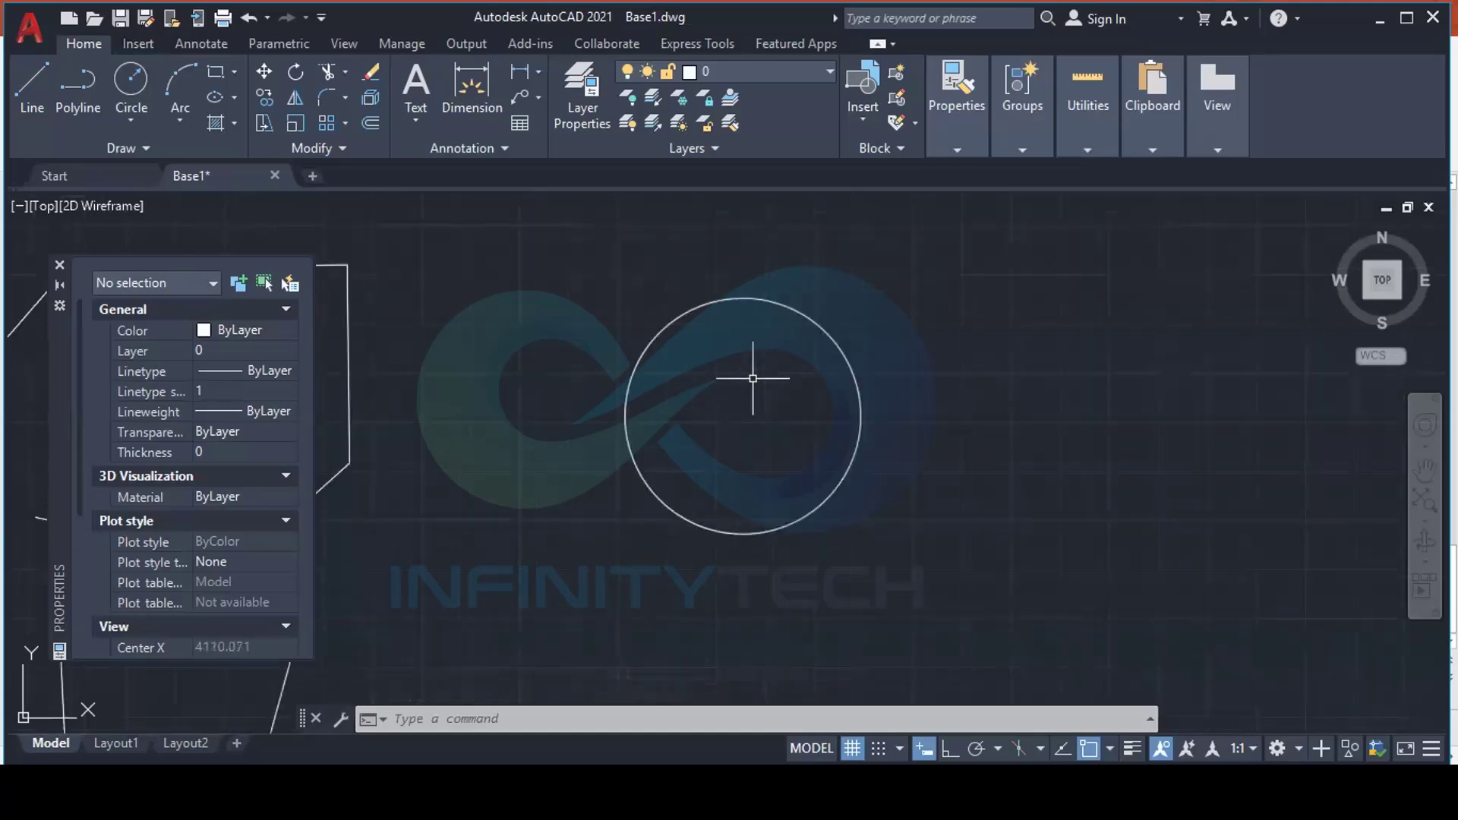
{"action": "left_click", "coordinate": [129, 123]}
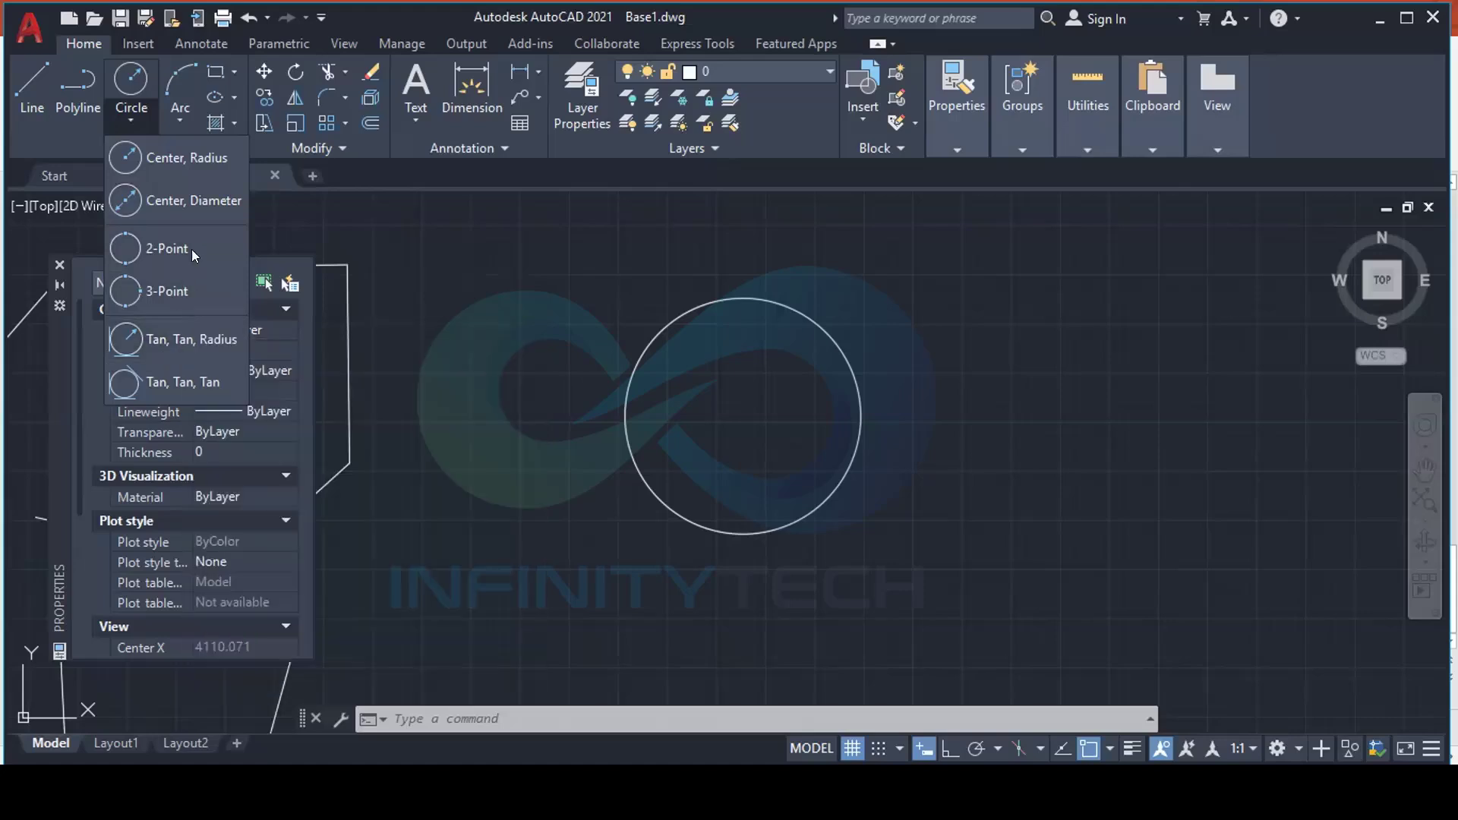
{"action": "left_click", "coordinate": [193, 206]}
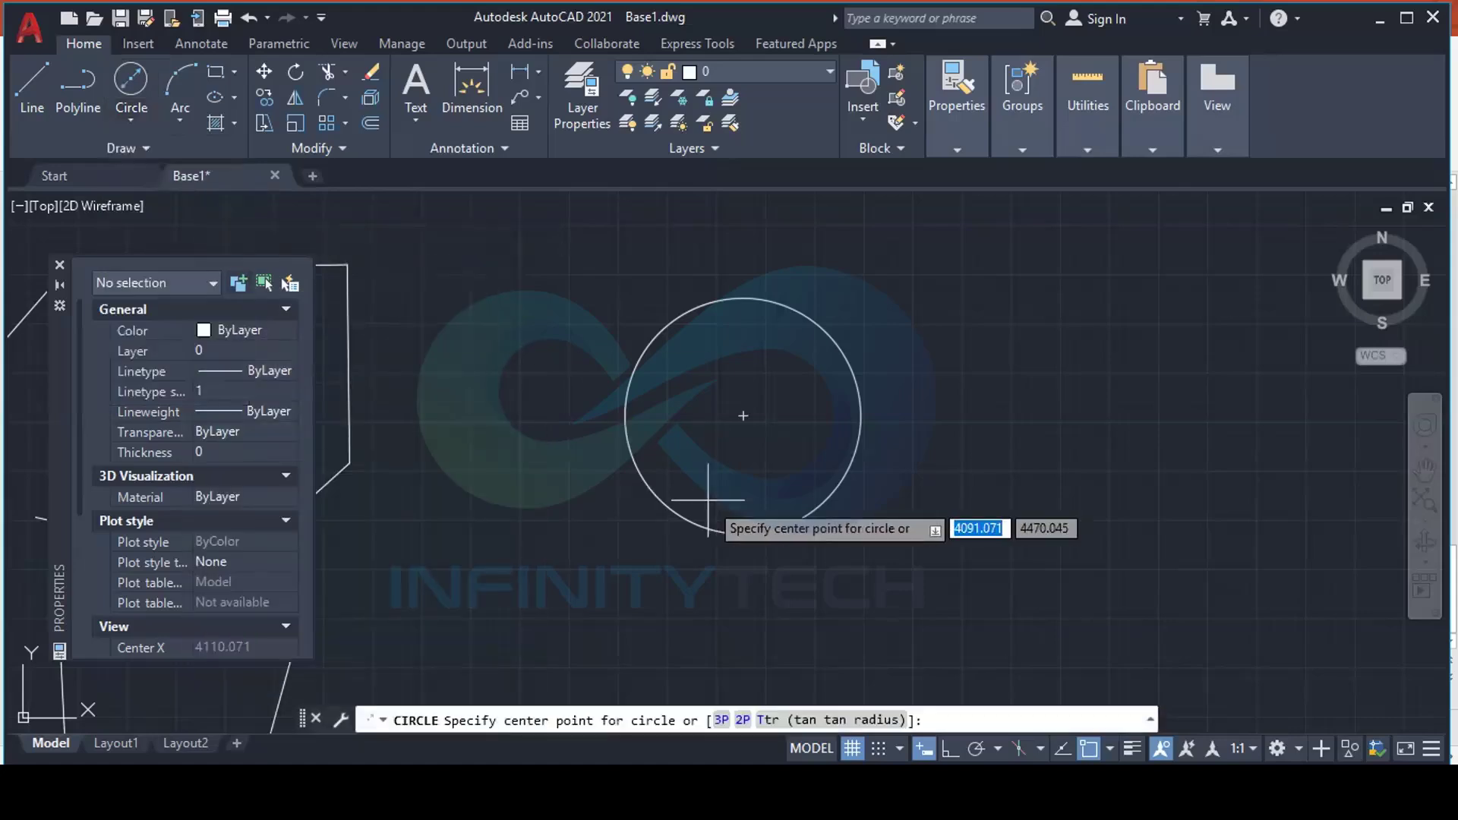
{"action": "scroll", "coordinate": [653, 398], "scroll_direction": "down", "scroll_amount": 3}
{"action": "scroll", "coordinate": [791, 416], "scroll_direction": "up", "scroll_amount": 3}
{"action": "scroll", "coordinate": [772, 349], "scroll_direction": "down", "scroll_amount": 3}
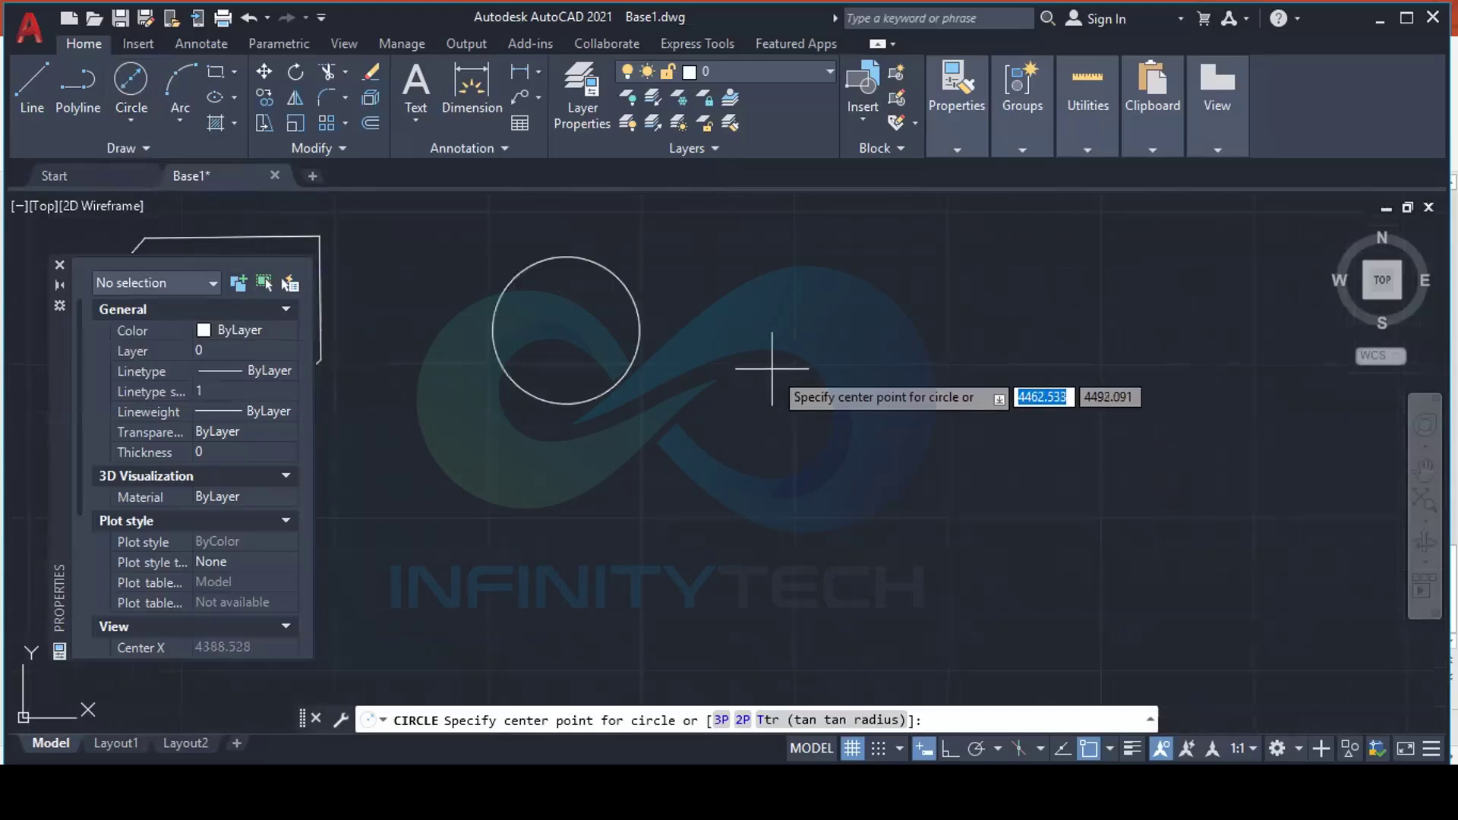
{"action": "left_click", "coordinate": [804, 369]}
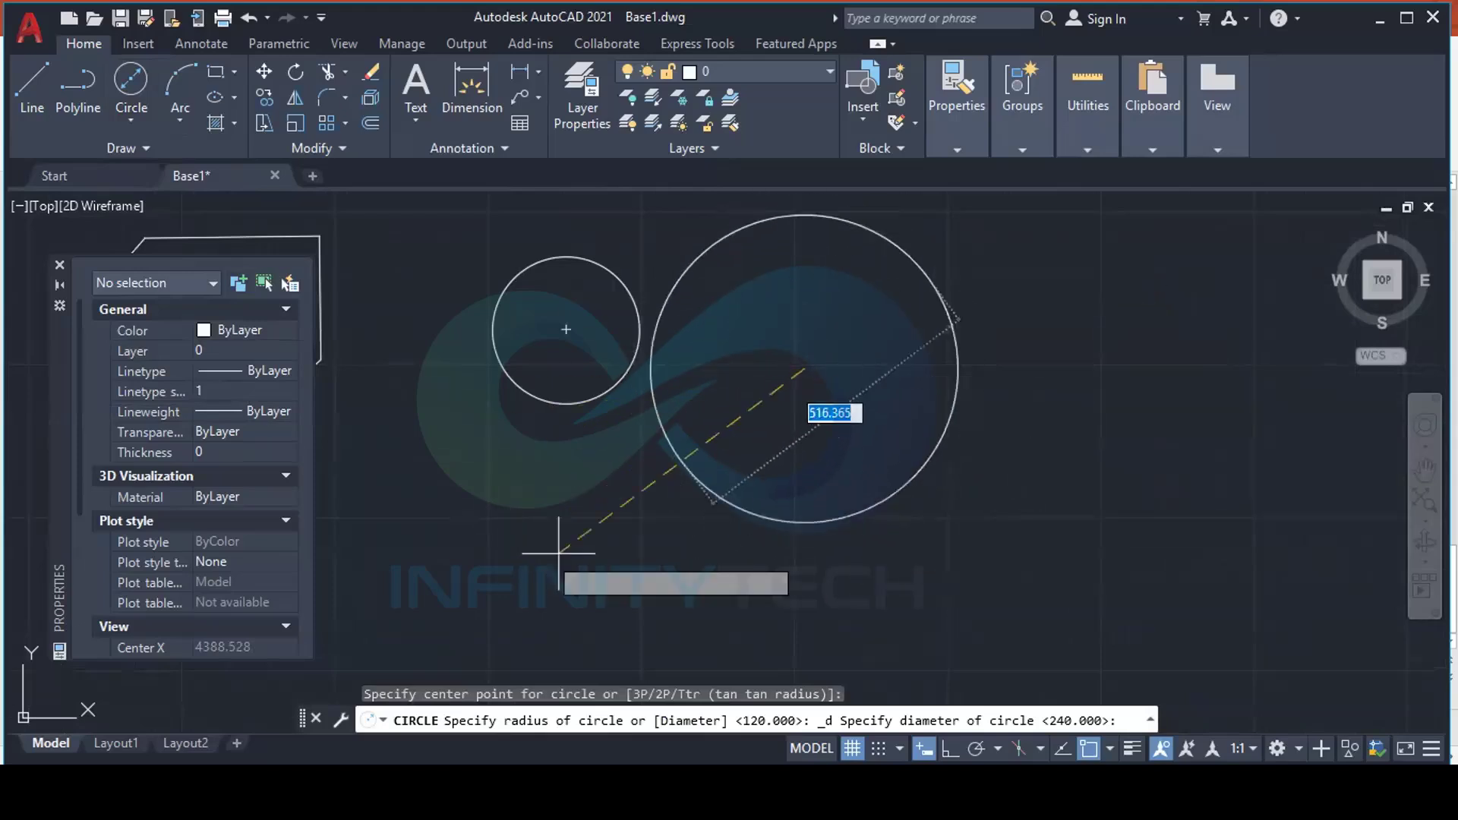
{"action": "left_click", "coordinate": [690, 569]}
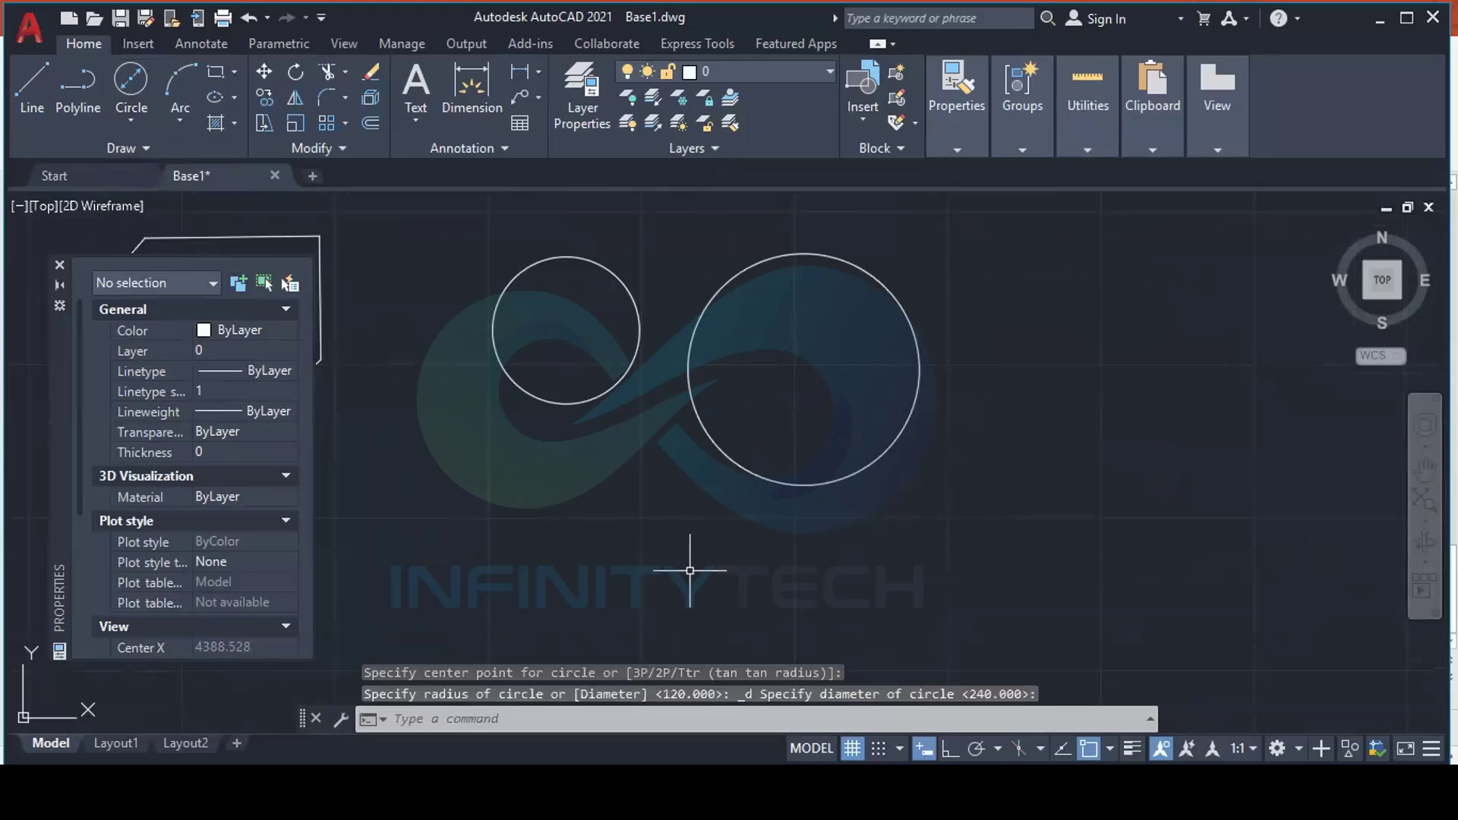
Draw a 2-Point circle about 267 units in diameter between the bottom and right quadrant points of the larger circle
{"action": "left_click", "coordinate": [125, 124]}
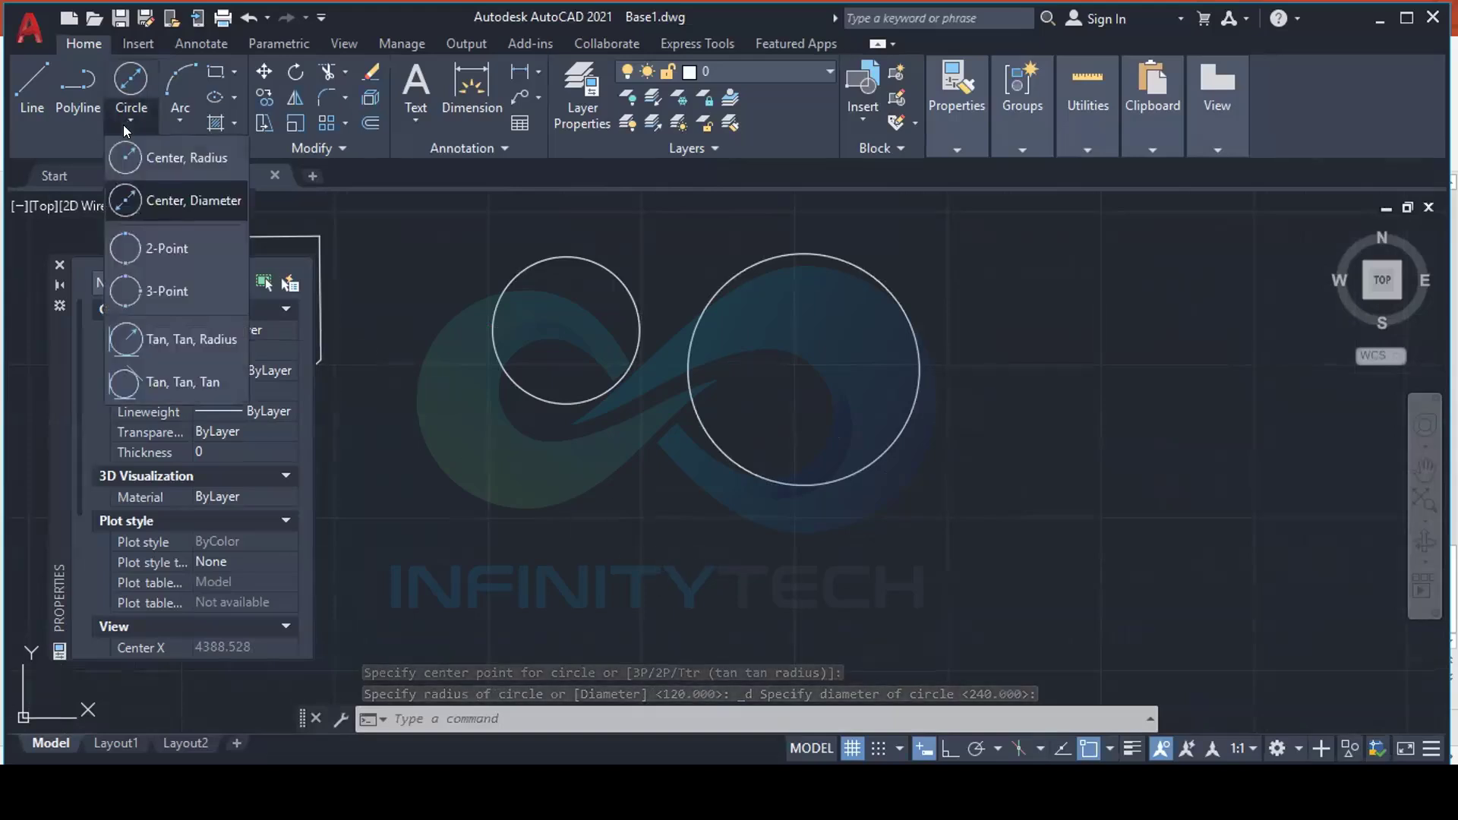
{"action": "left_click", "coordinate": [167, 248]}
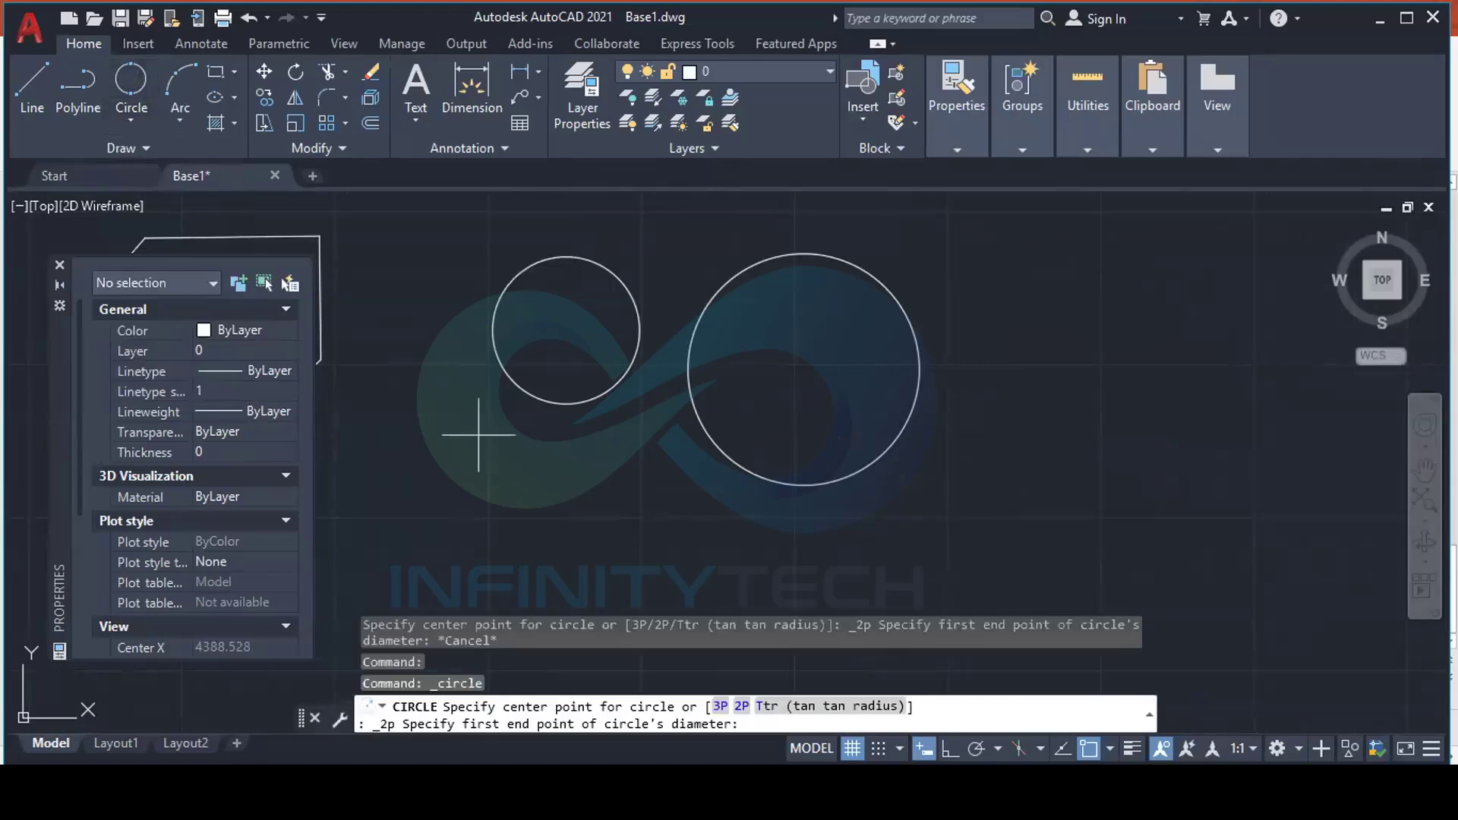
{"action": "left_click", "coordinate": [805, 484]}
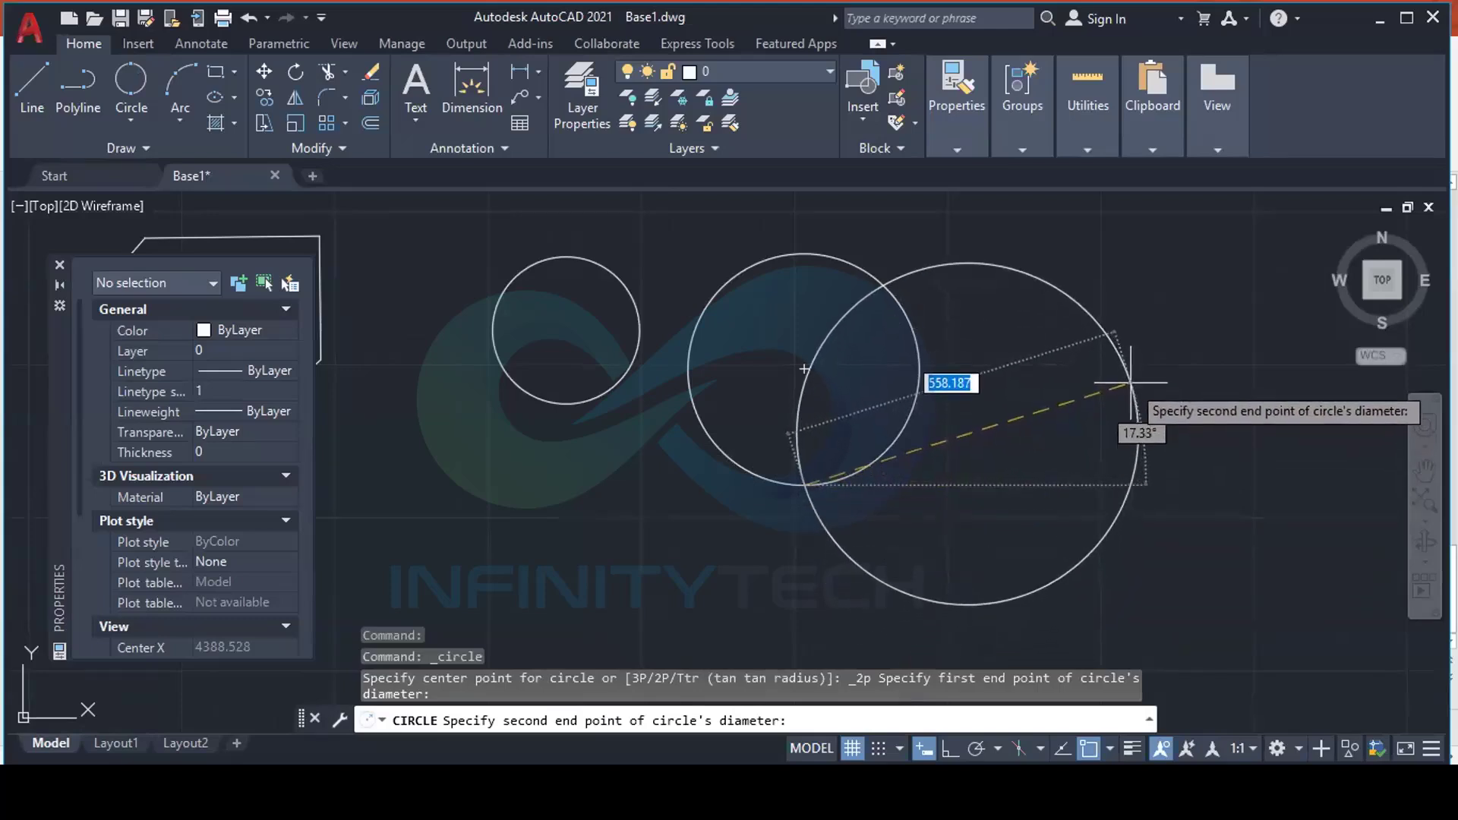
{"action": "scroll", "coordinate": [974, 423], "scroll_direction": "down", "scroll_amount": 3}
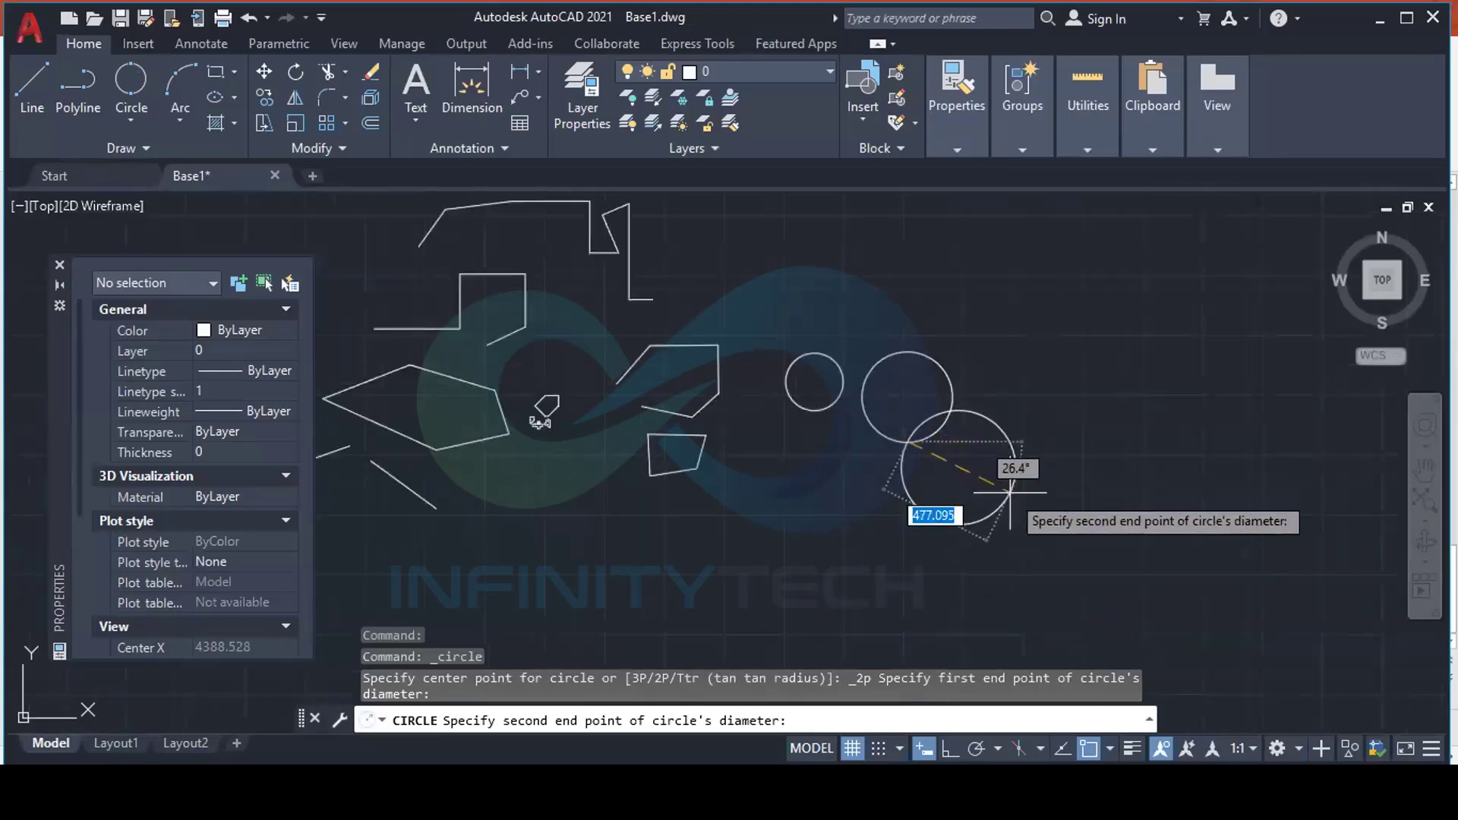
{"action": "scroll", "coordinate": [1012, 500], "scroll_direction": "up", "scroll_amount": 2}
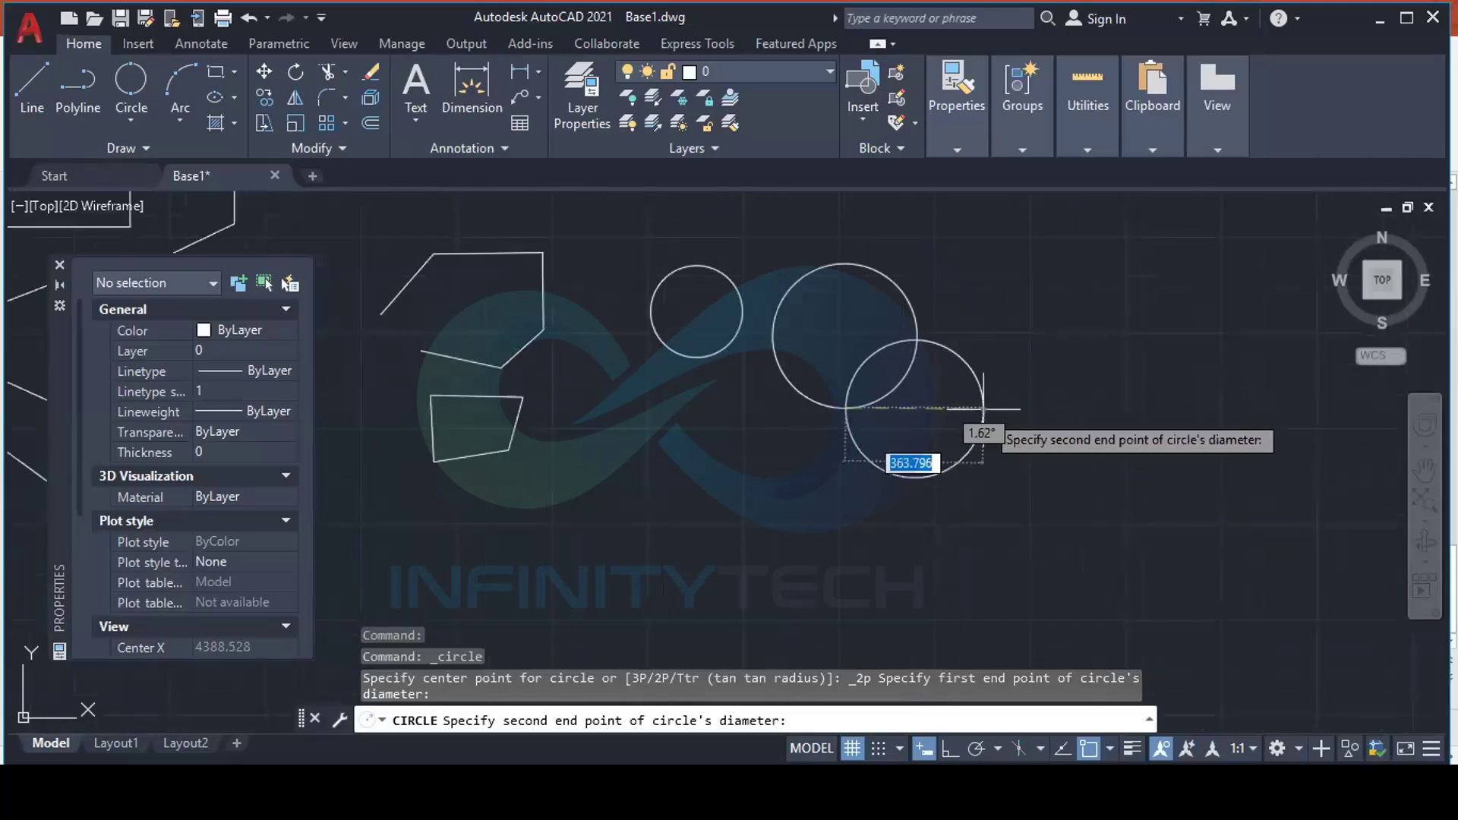
{"action": "left_click", "coordinate": [917, 335]}
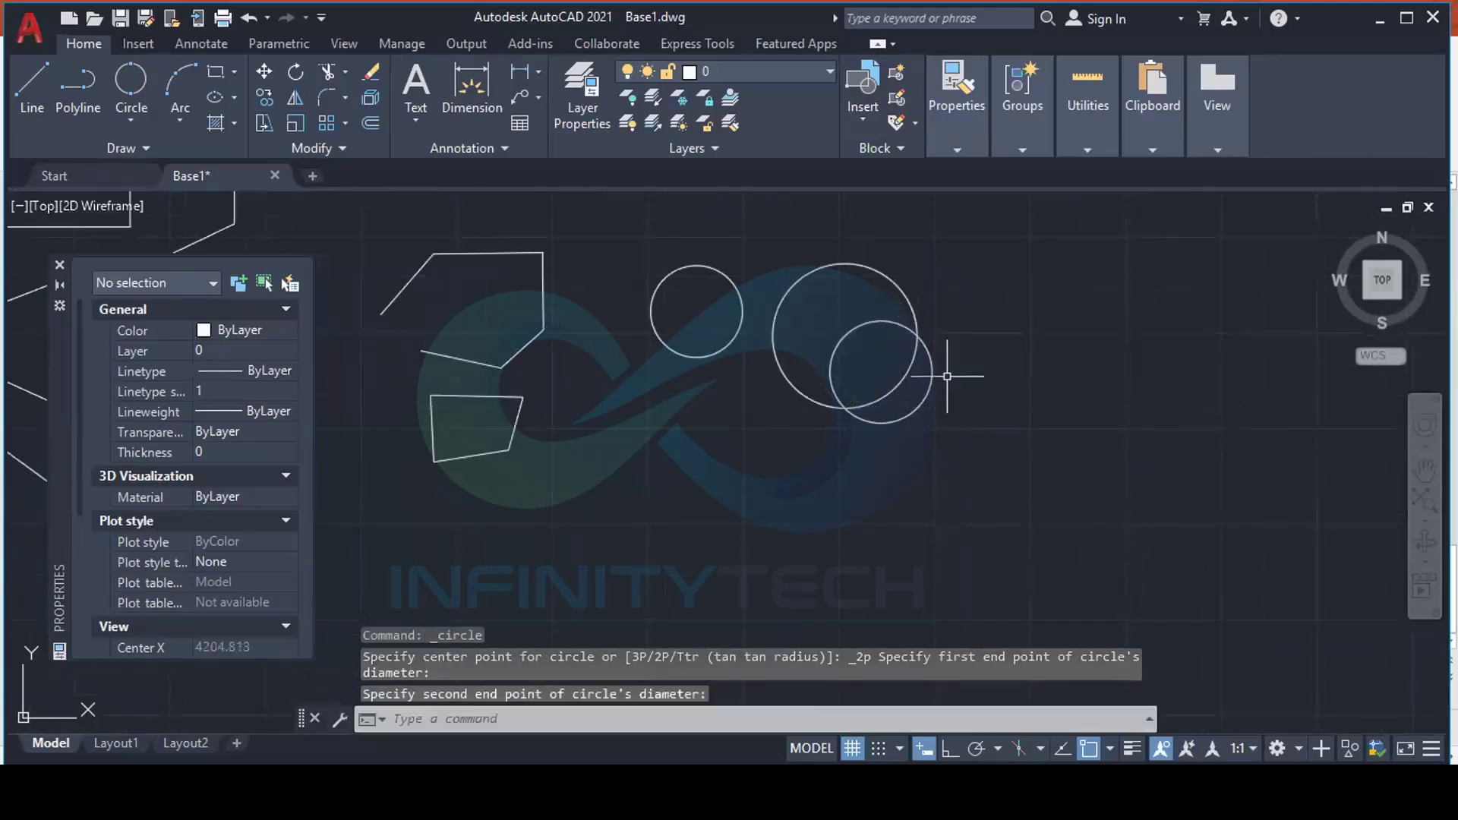
Select the two-point circle to examine its center and radius in the properties, then deselect it
{"action": "scroll", "coordinate": [880, 334], "scroll_direction": "up", "scroll_amount": 1}
{"action": "left_click", "coordinate": [873, 313]}
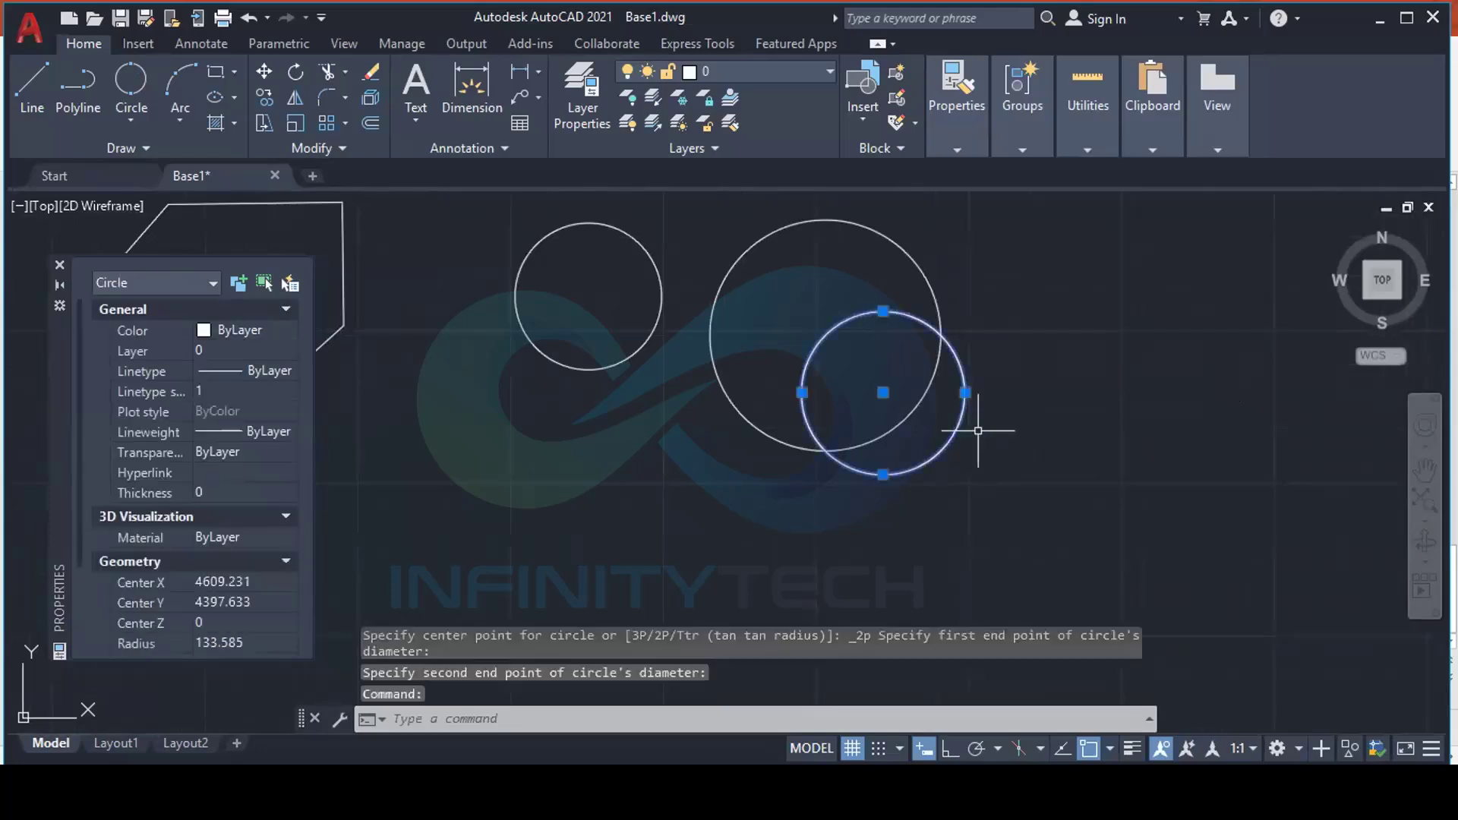
{"action": "key", "text": "Escape"}
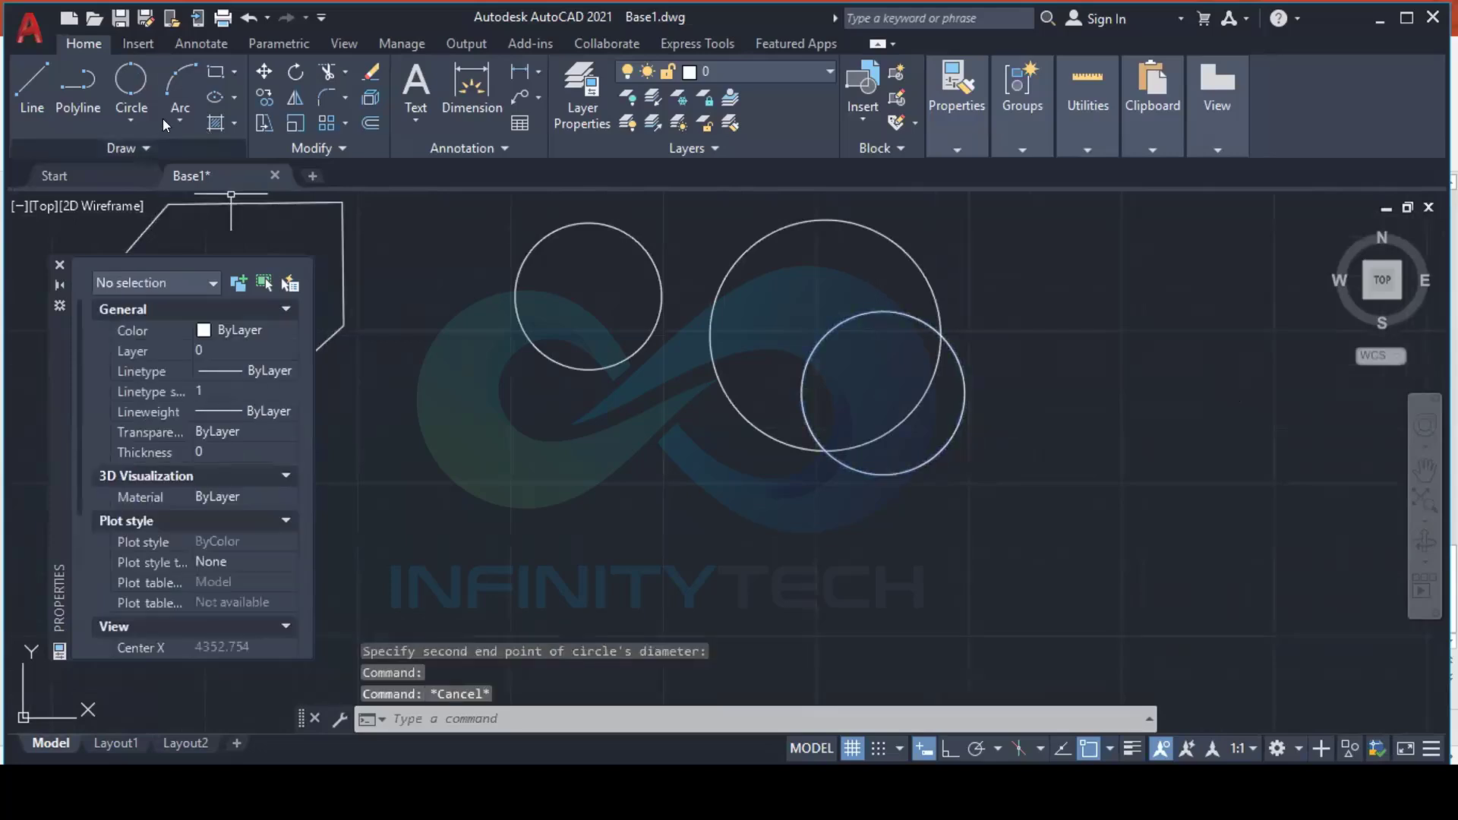
Draw a 3-Point arc bulging upward in the empty area below the 120-radius circle
{"action": "left_click", "coordinate": [129, 122]}
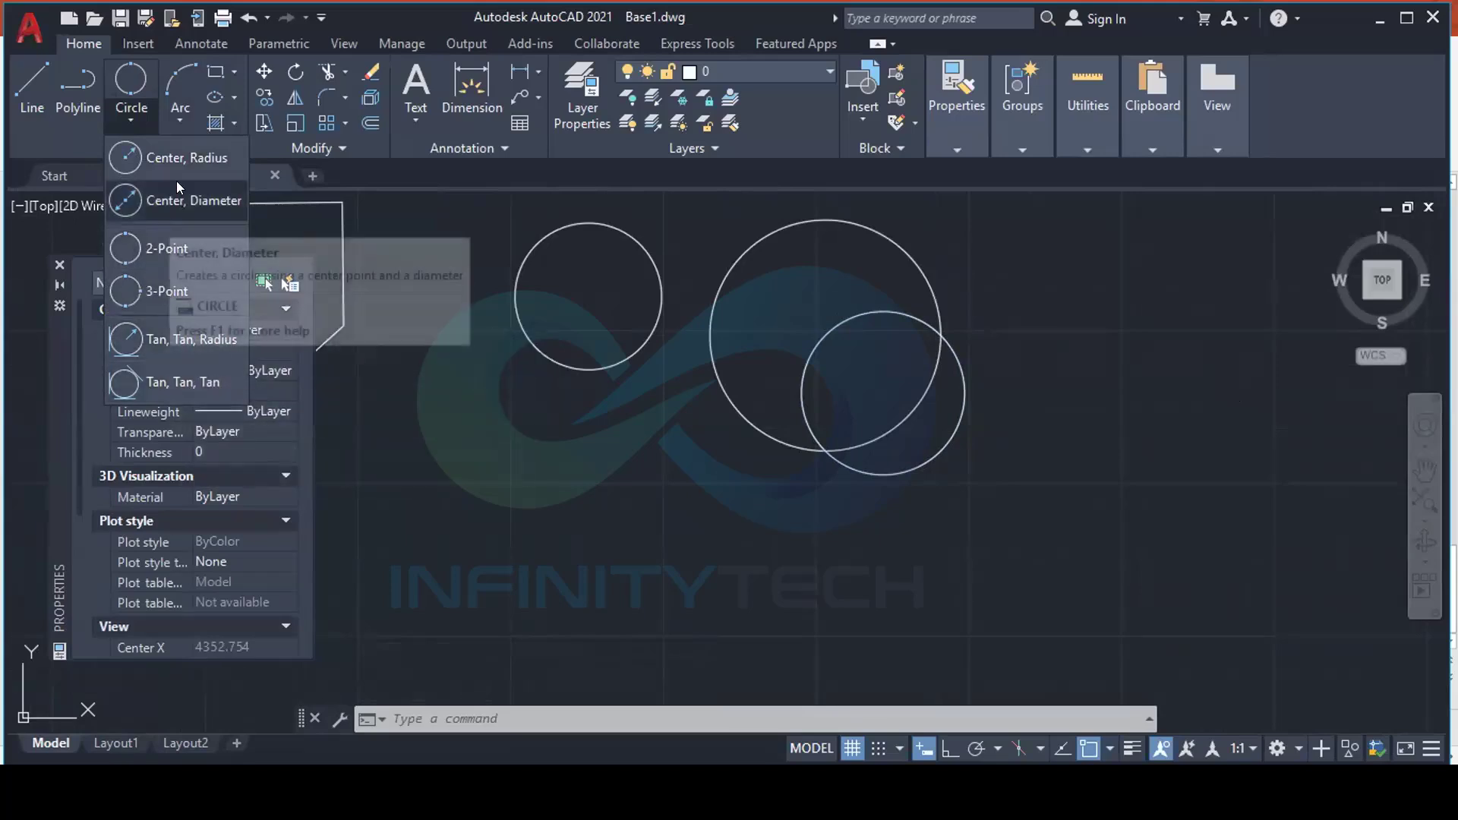
{"action": "left_click", "coordinate": [162, 158]}
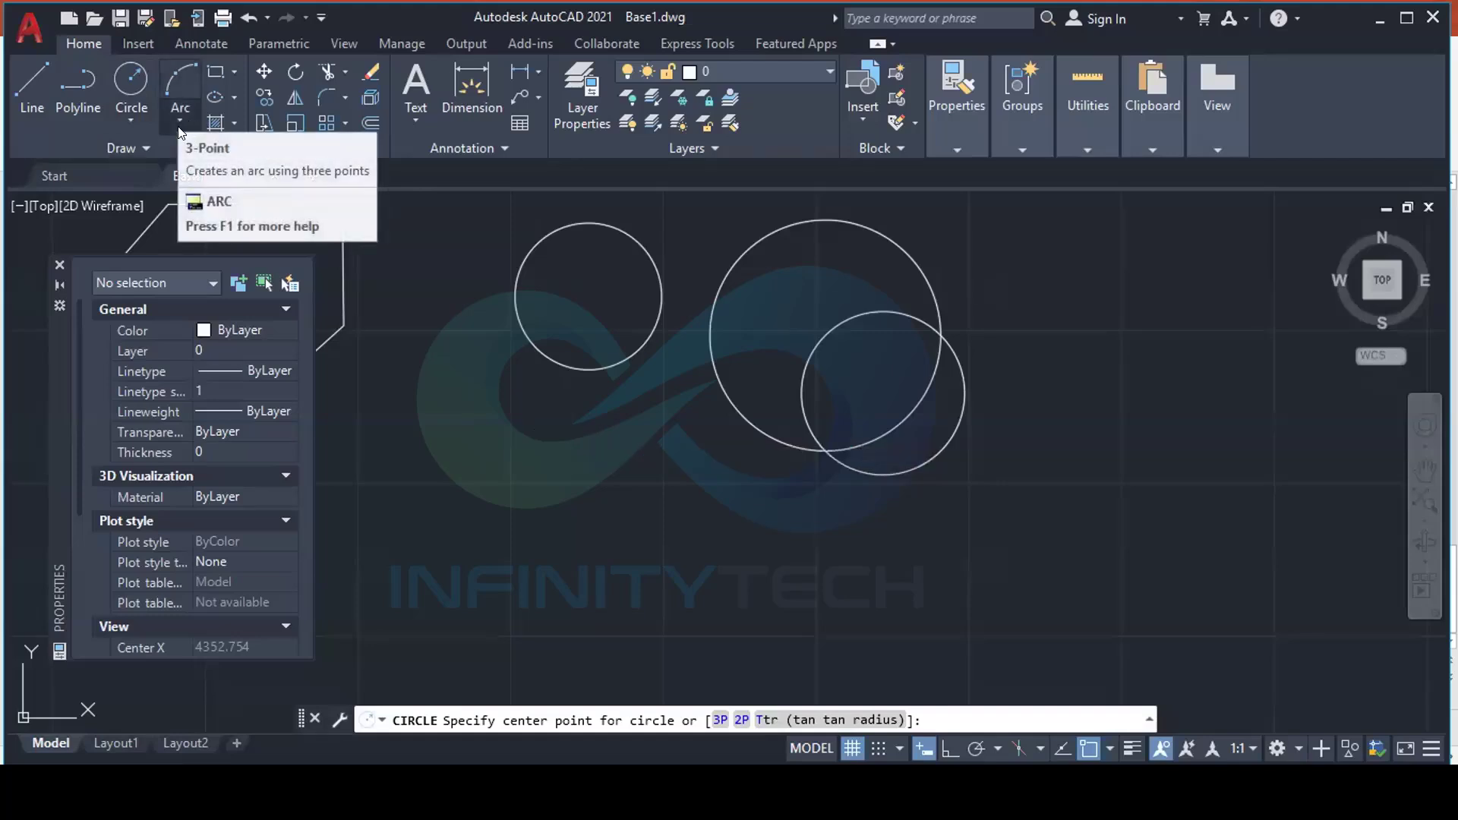
{"action": "left_click", "coordinate": [180, 93]}
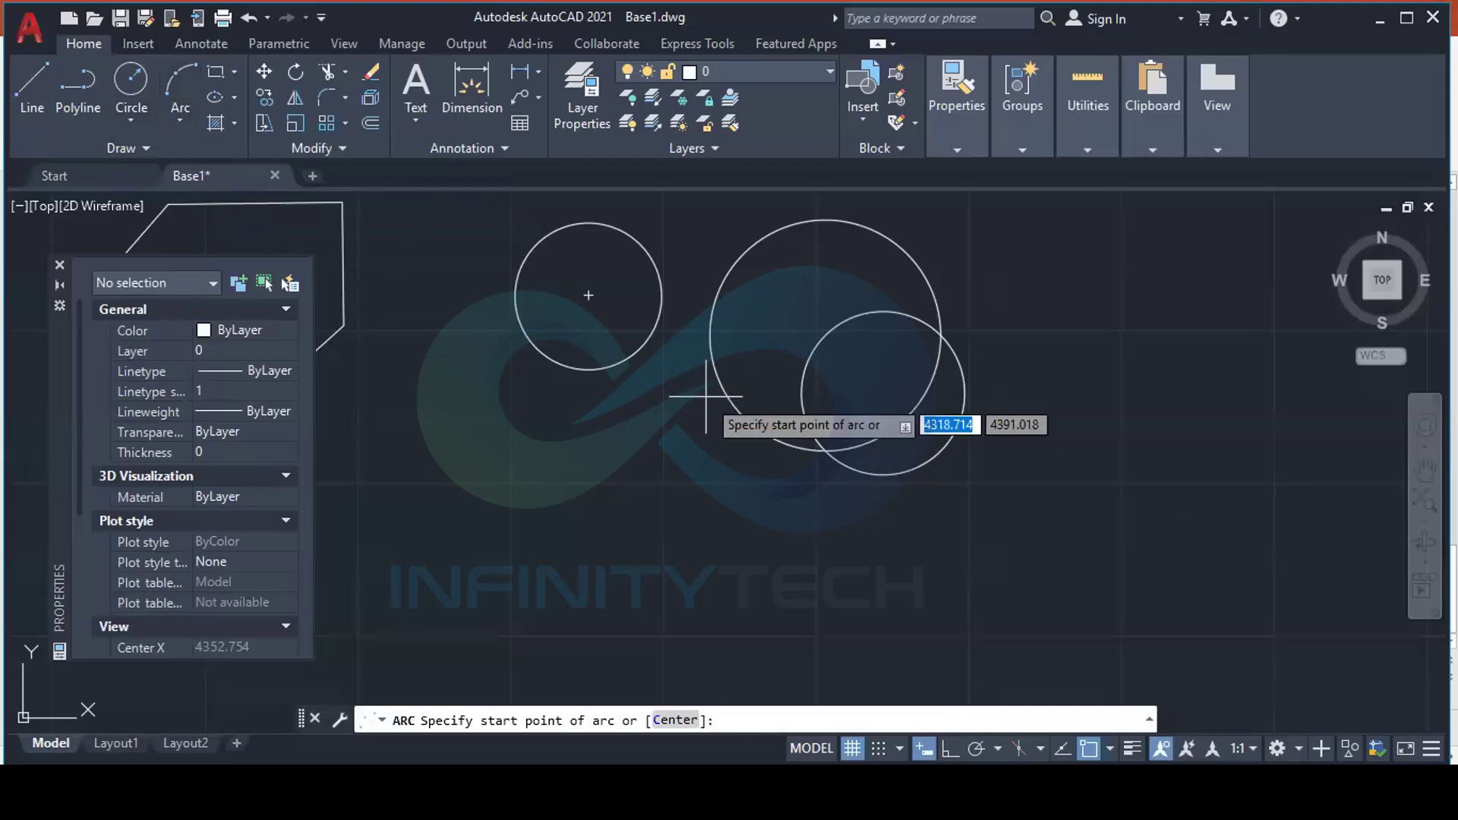
{"action": "left_click", "coordinate": [475, 550]}
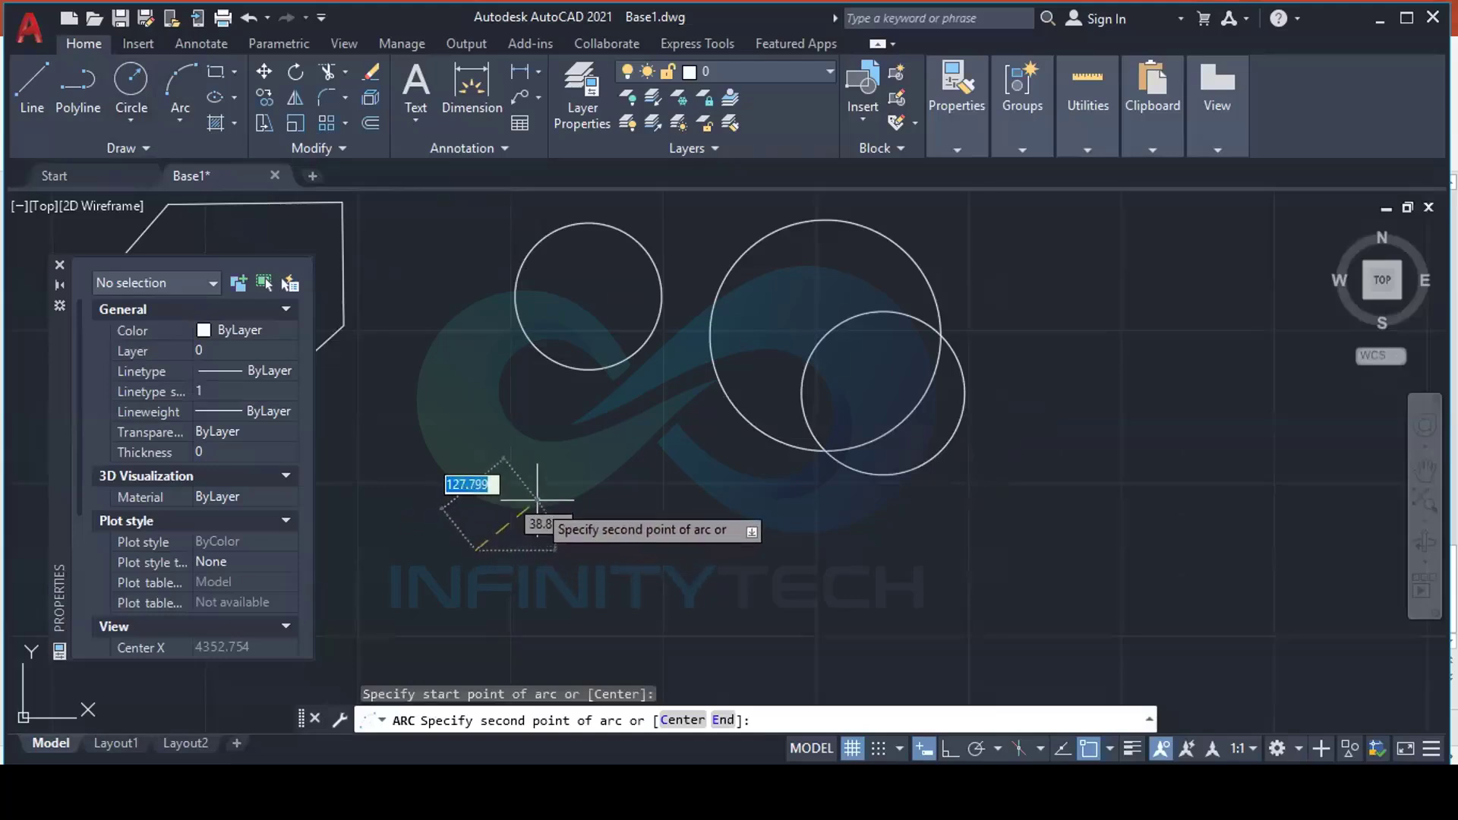
{"action": "scroll", "coordinate": [502, 501], "scroll_direction": "up", "scroll_amount": 2}
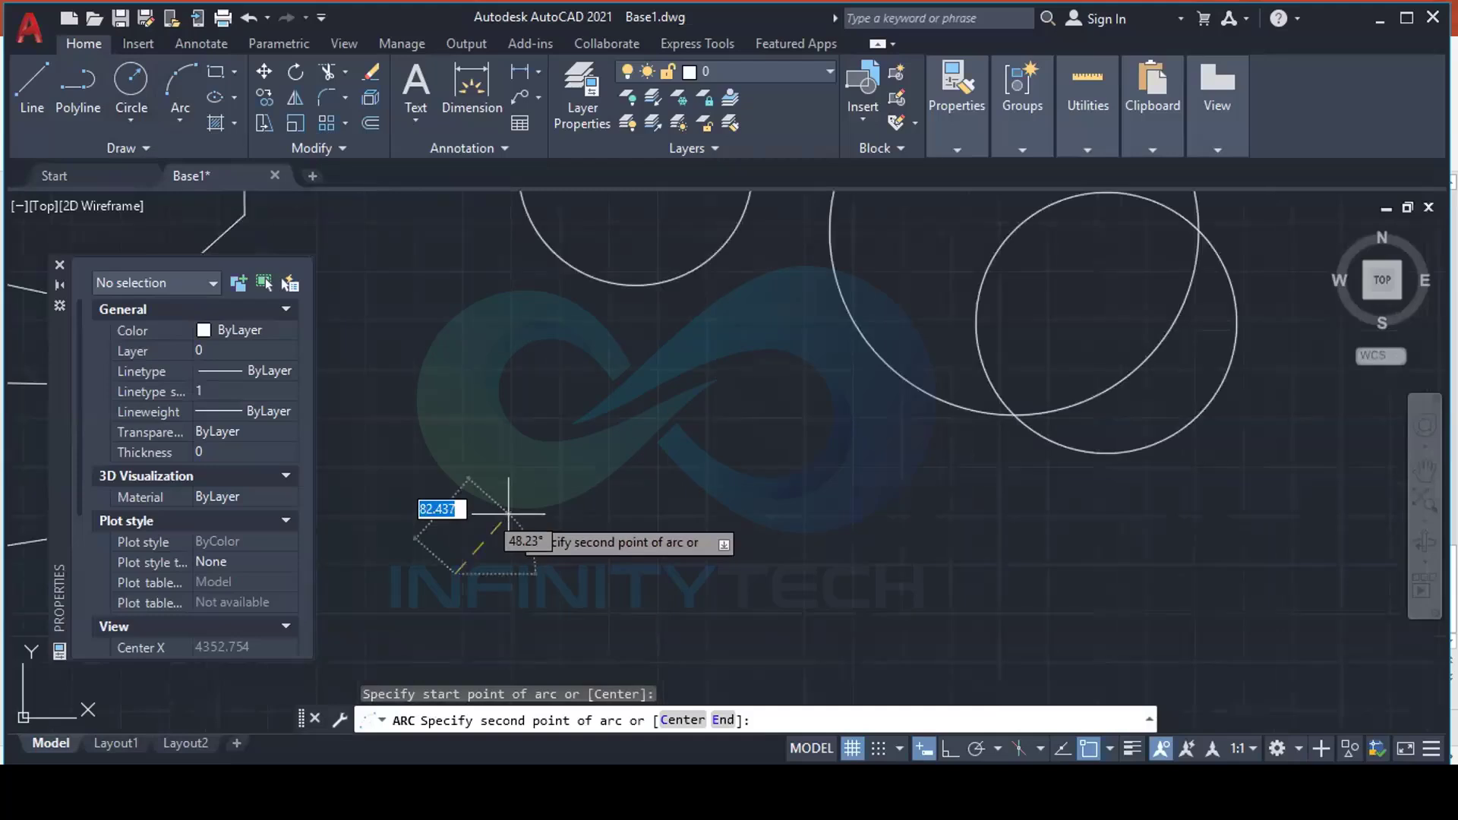
{"action": "scroll", "coordinate": [513, 504], "scroll_direction": "down", "scroll_amount": 2}
{"action": "left_click", "coordinate": [524, 493]}
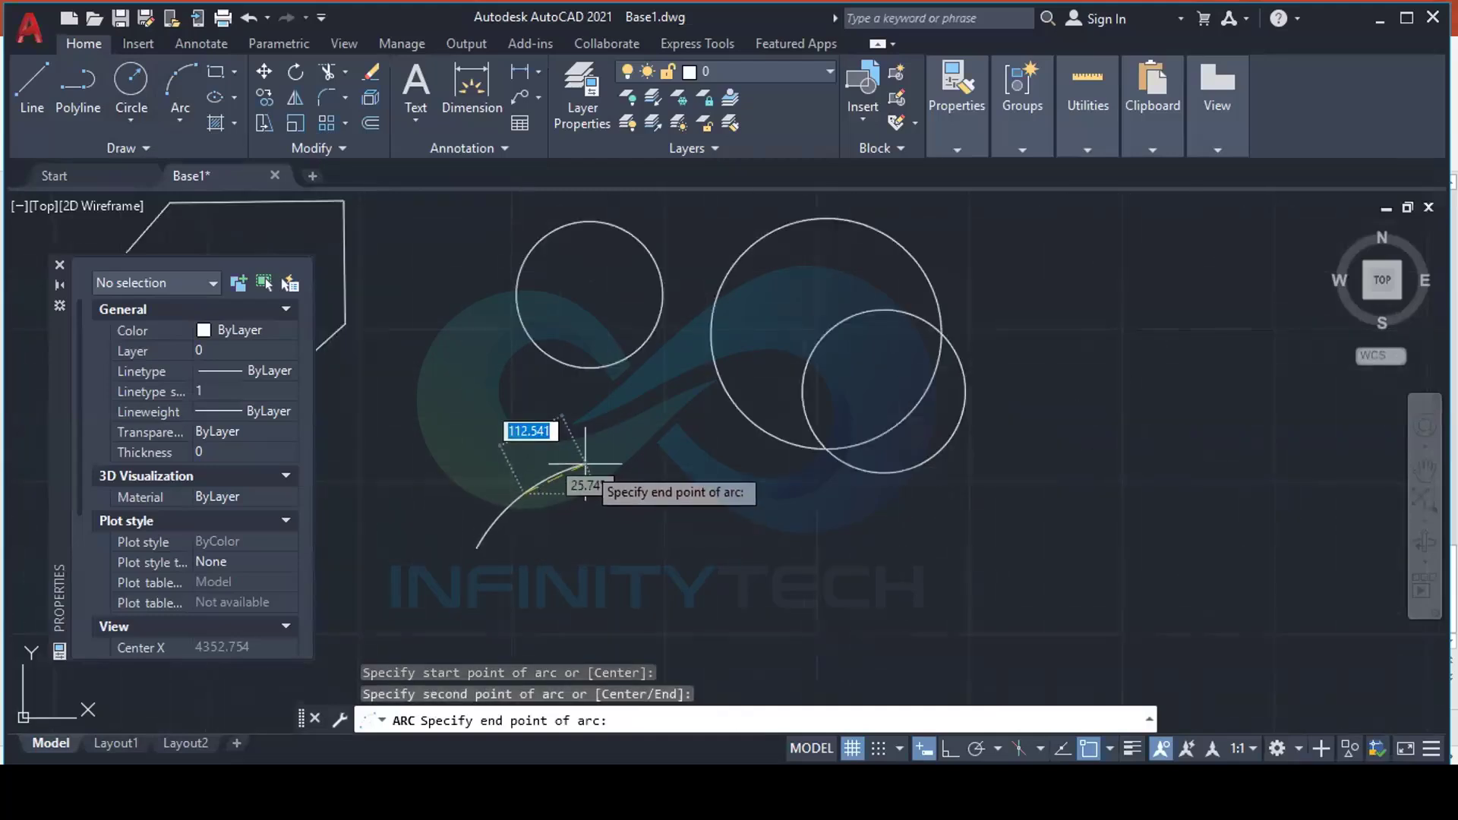
{"action": "scroll", "coordinate": [591, 495], "scroll_direction": "up", "scroll_amount": 2}
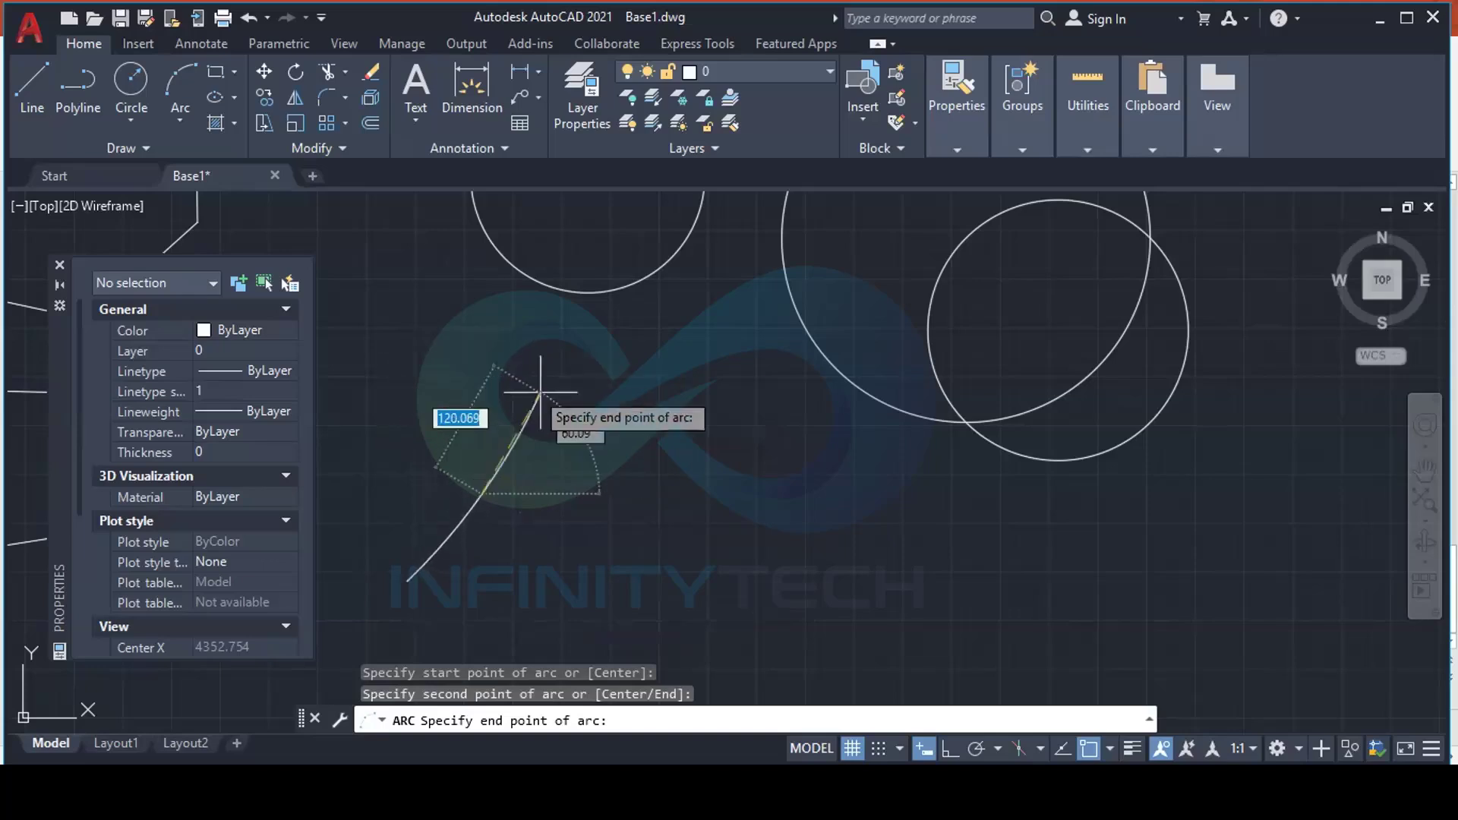
{"action": "left_click", "coordinate": [634, 563]}
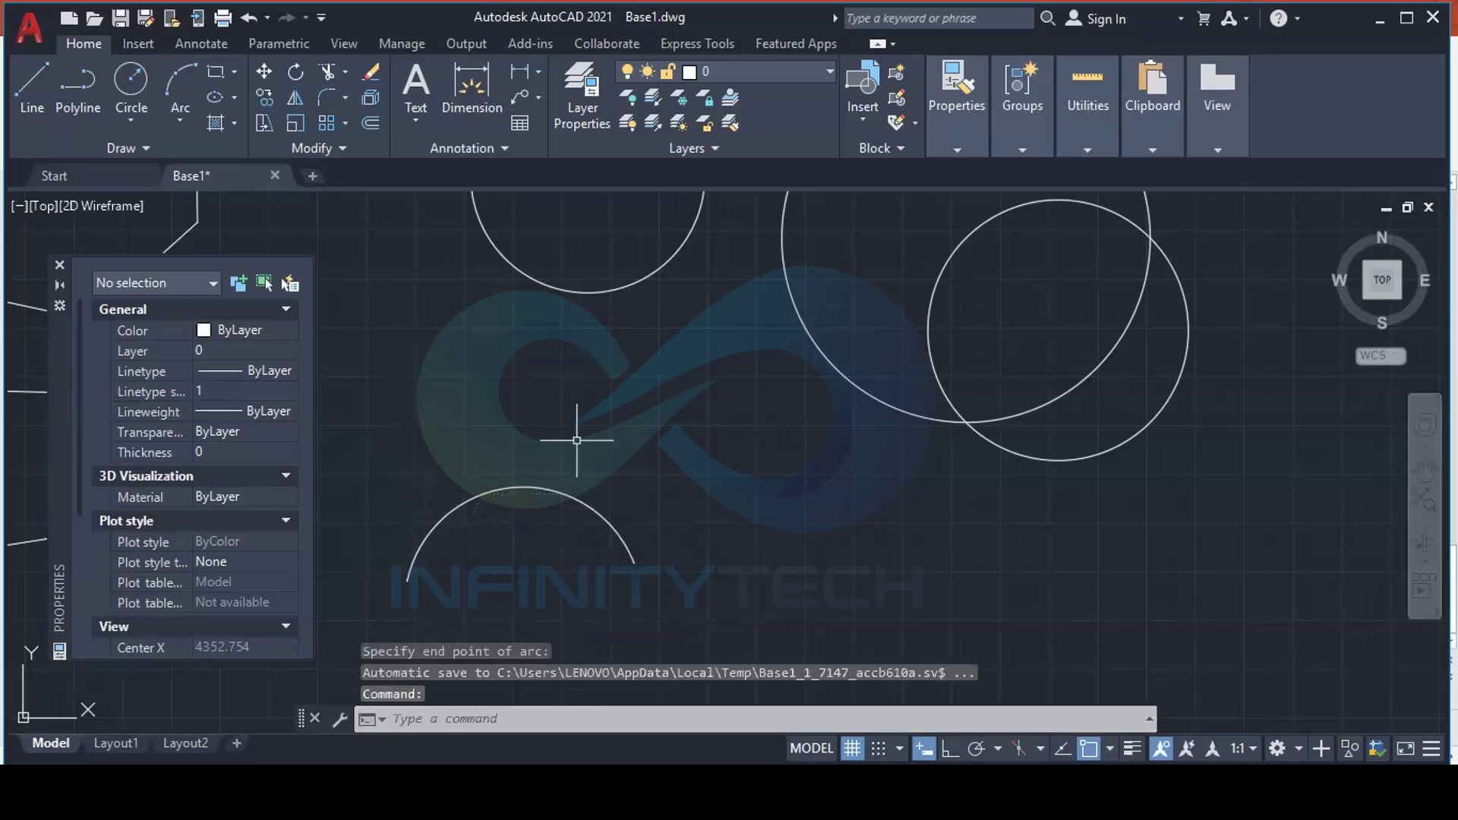
Draw a Start, Center, End arc bulging downward in the empty area below the 3-Point arc, picking its points freehand
{"action": "middle_click_drag", "start_coordinate": [528, 503], "coordinate": [741, 455]}
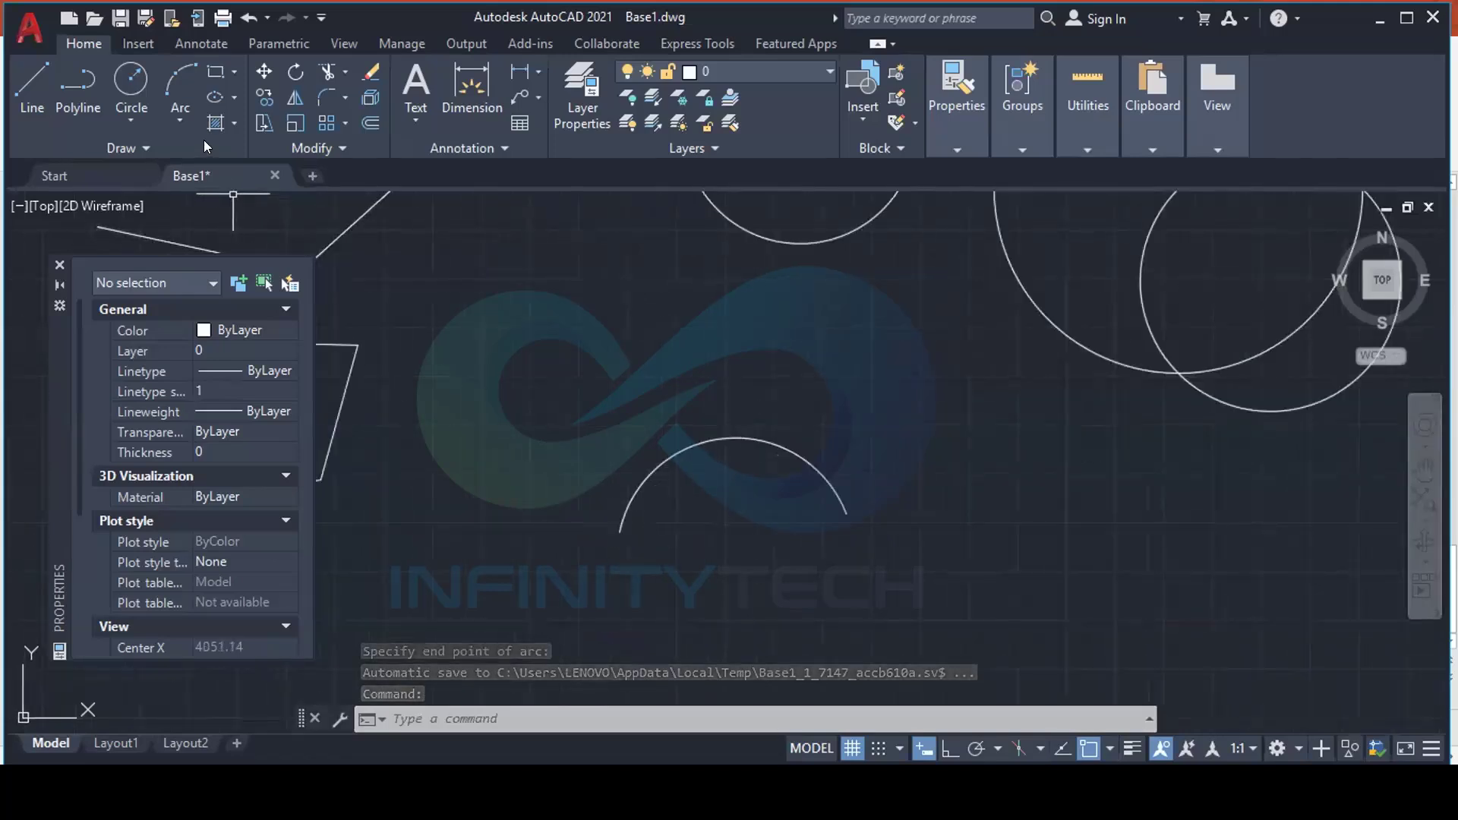
{"action": "left_click", "coordinate": [180, 123]}
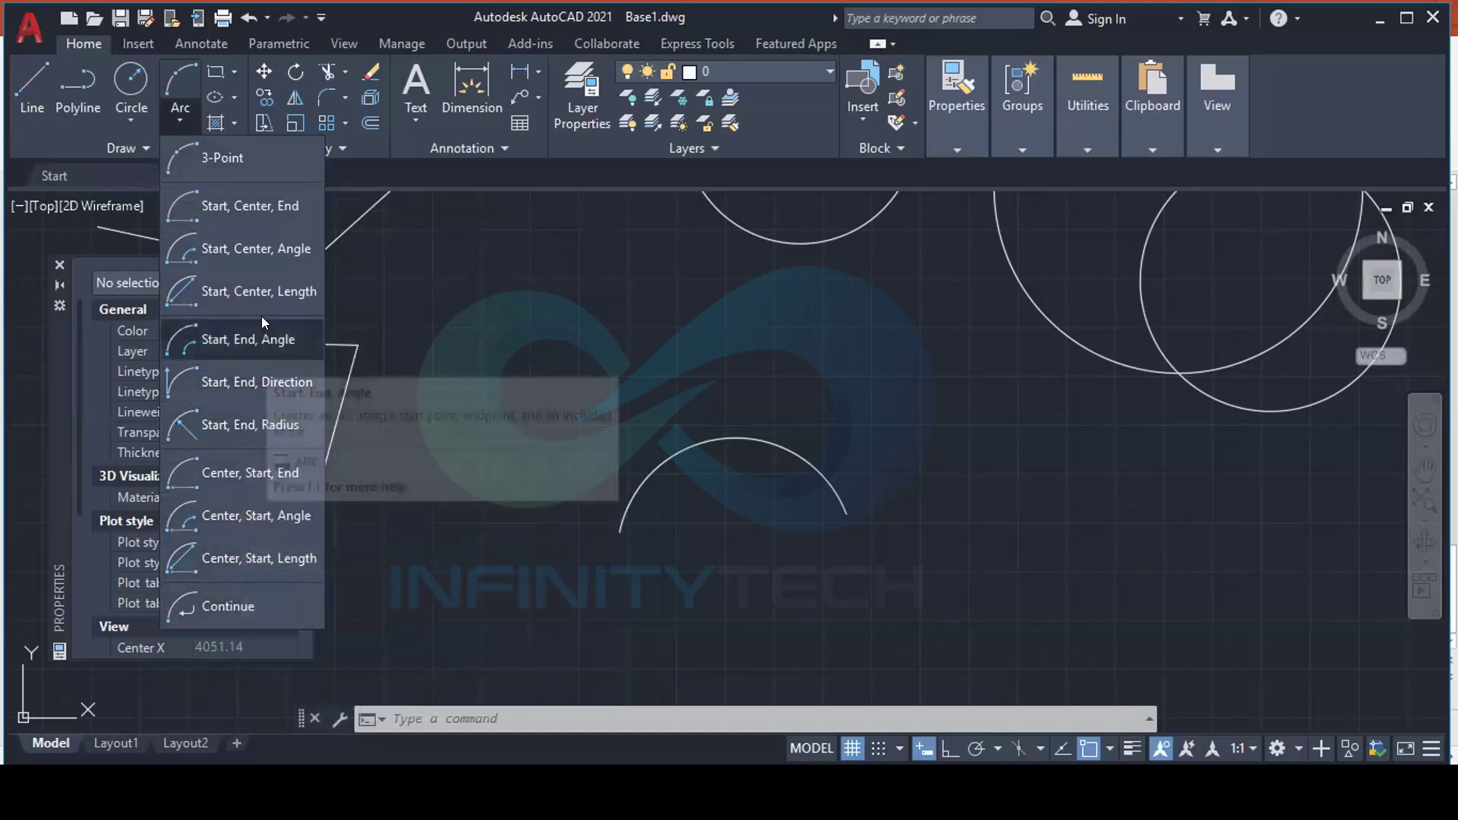
{"action": "left_click", "coordinate": [244, 206]}
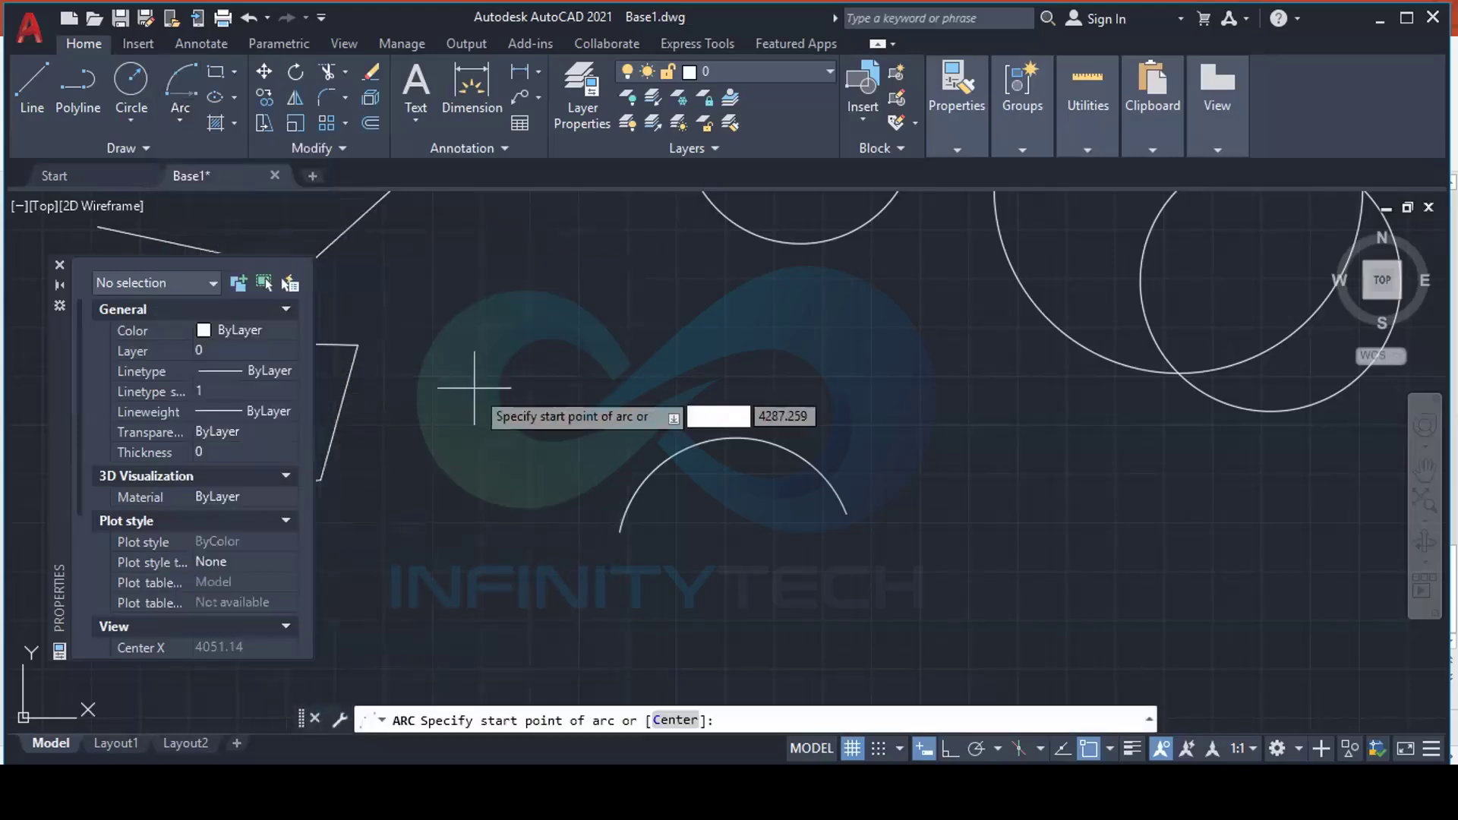
{"action": "left_click", "coordinate": [588, 515]}
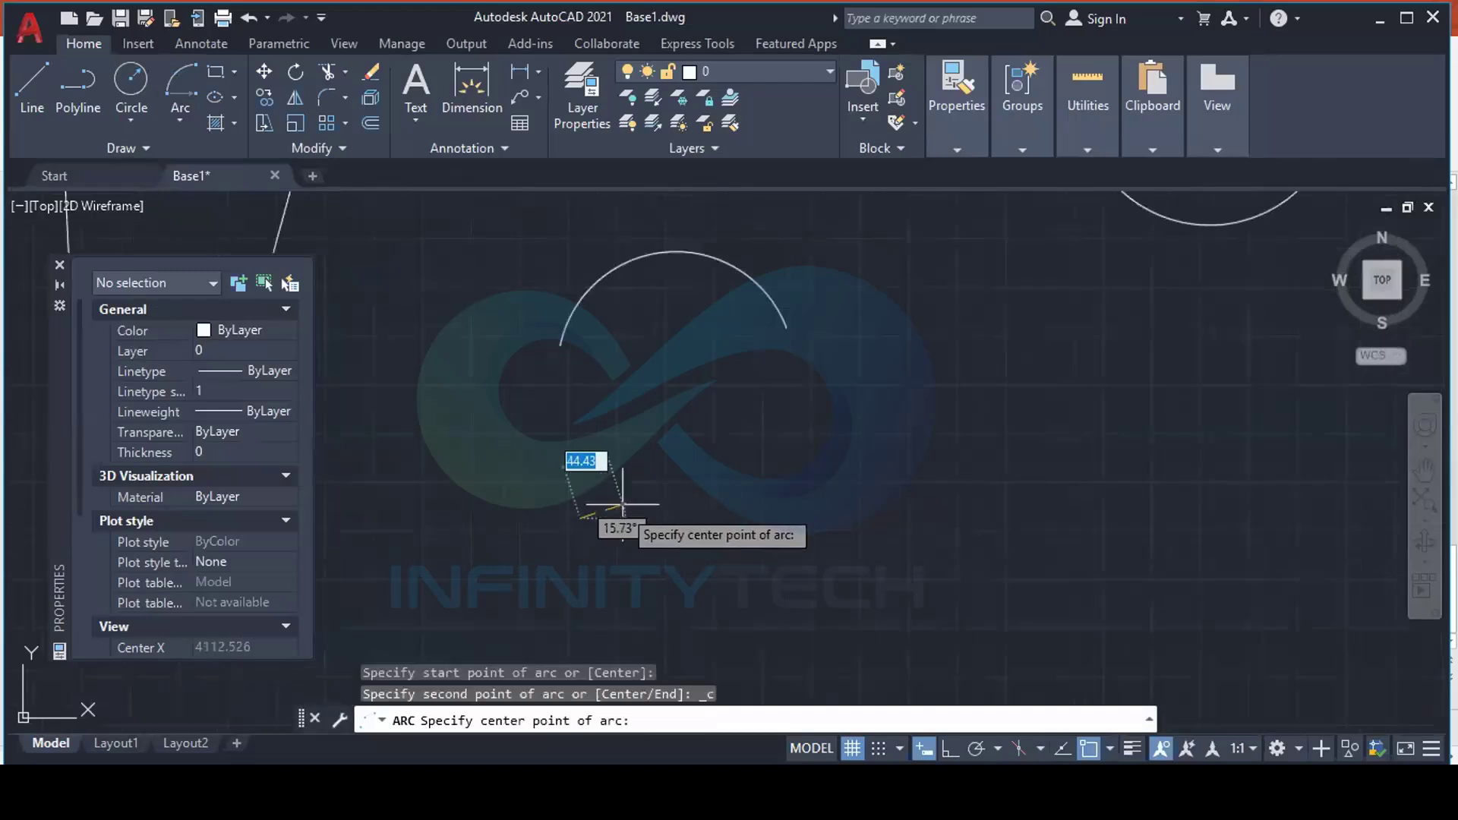
{"action": "left_click", "coordinate": [690, 477]}
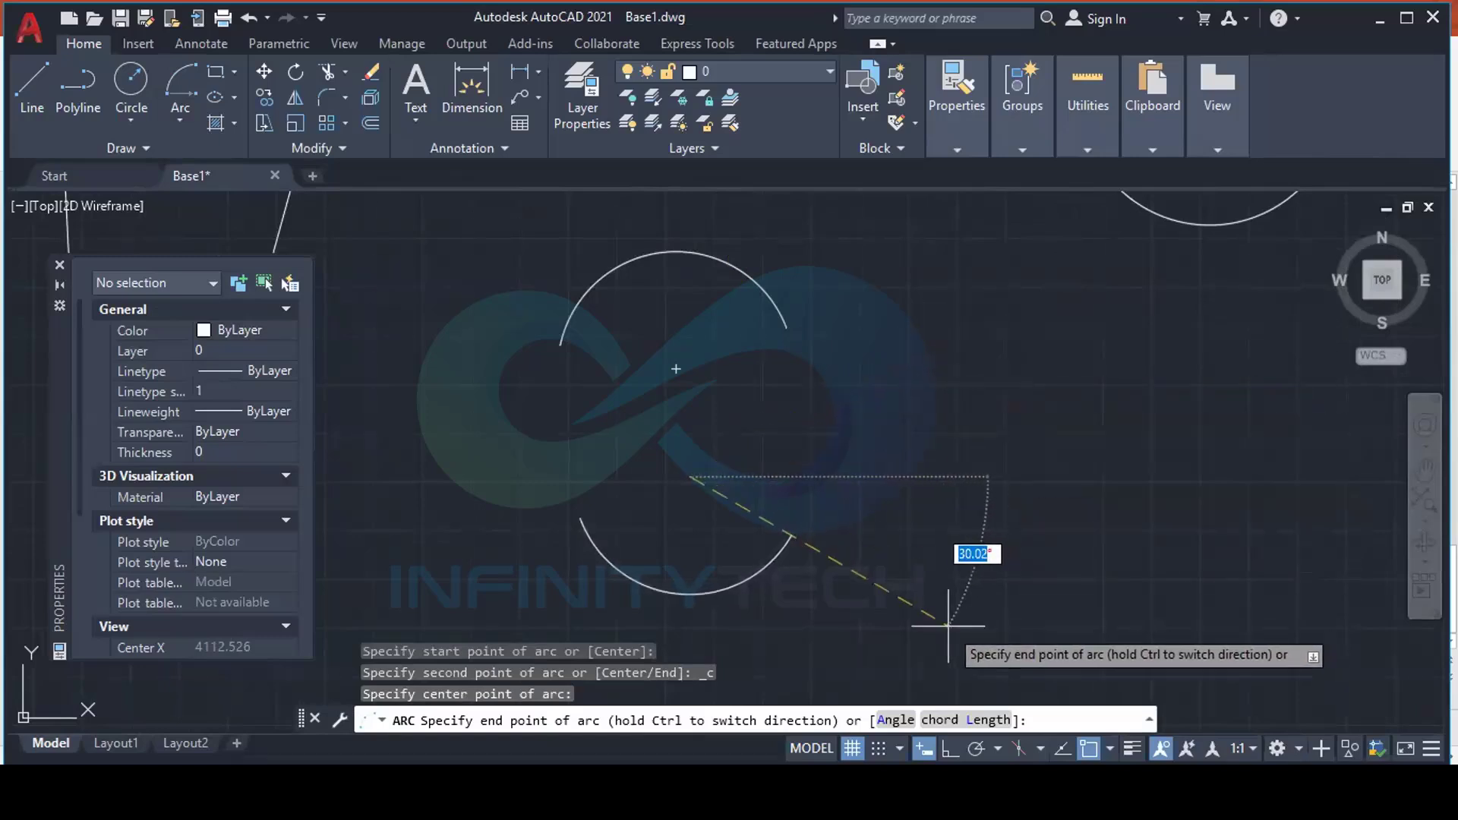
{"action": "key", "text": "Escape"}
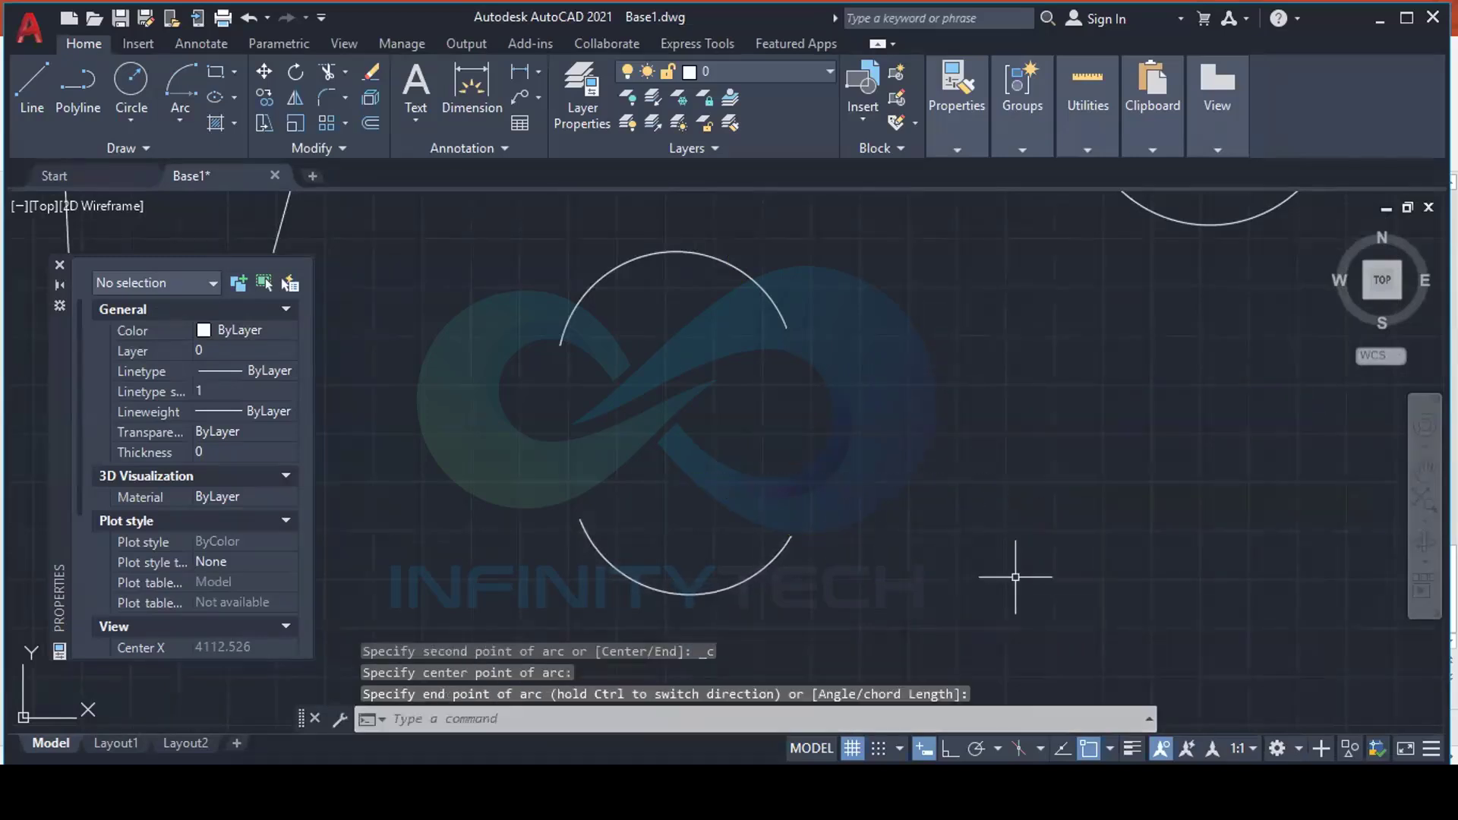
{"action": "left_click", "coordinate": [173, 122]}
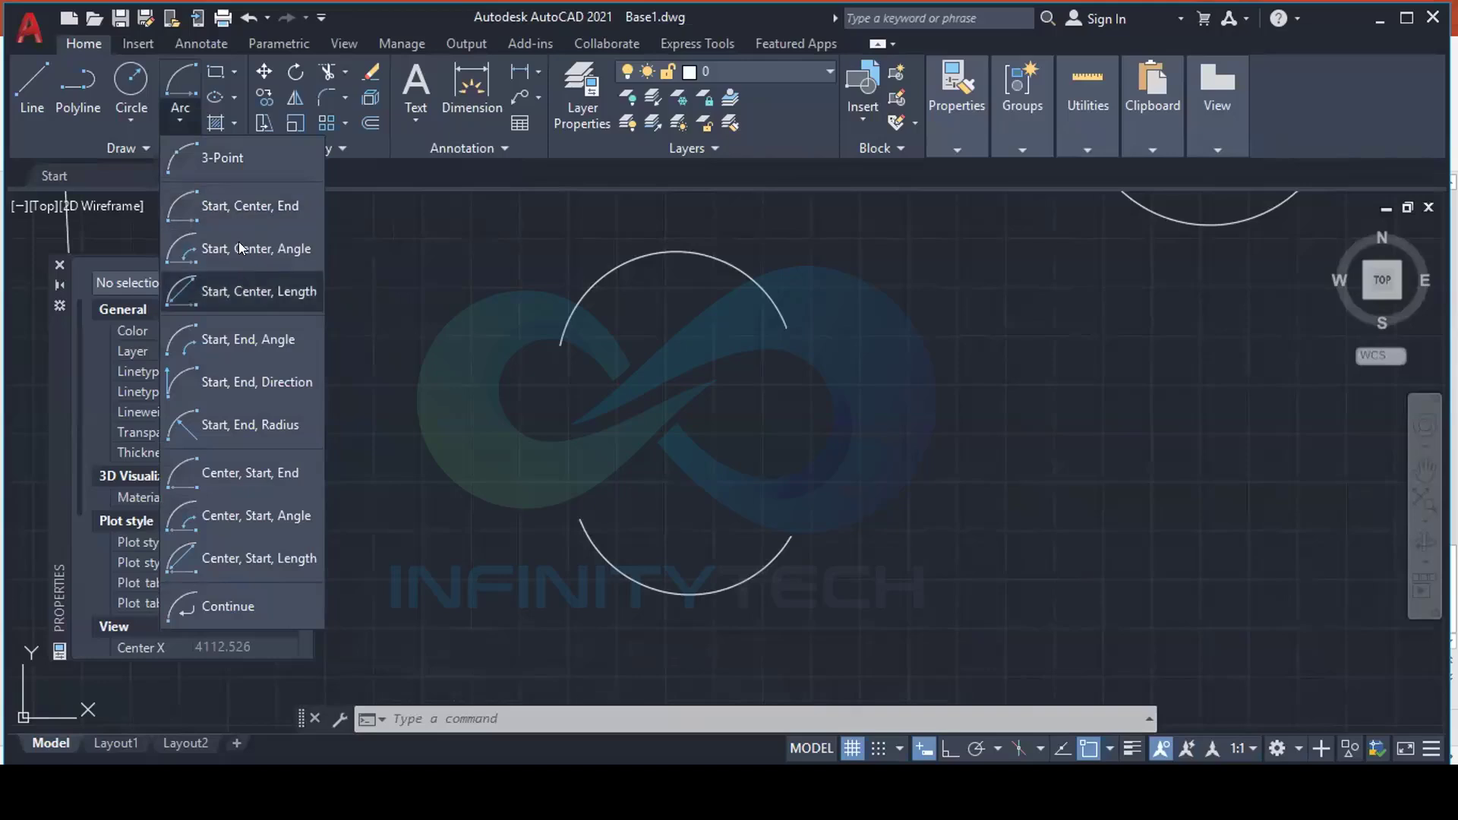
{"action": "left_click", "coordinate": [233, 159]}
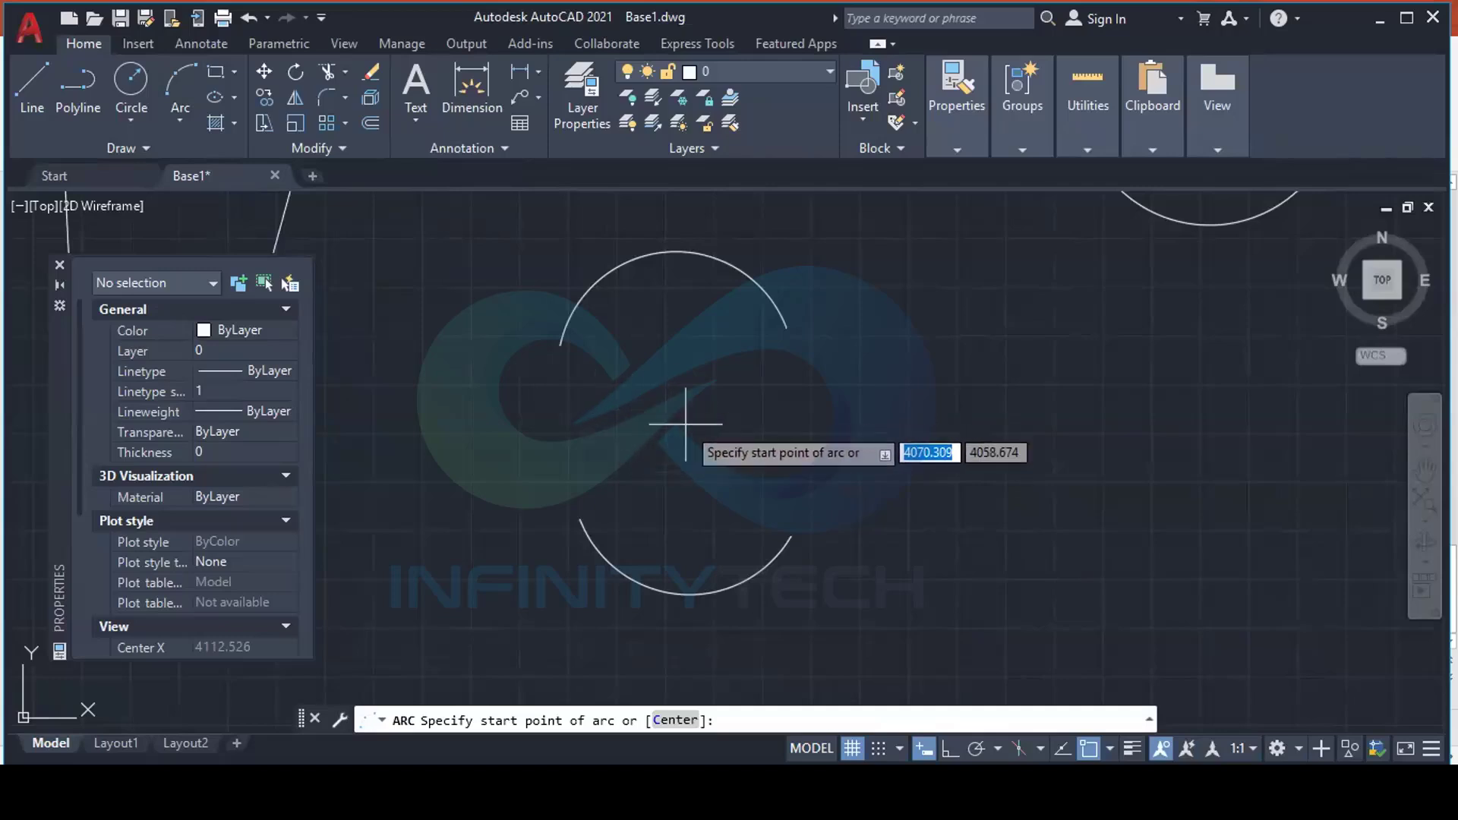
{"action": "scroll", "coordinate": [691, 414], "scroll_direction": "down", "scroll_amount": 4}
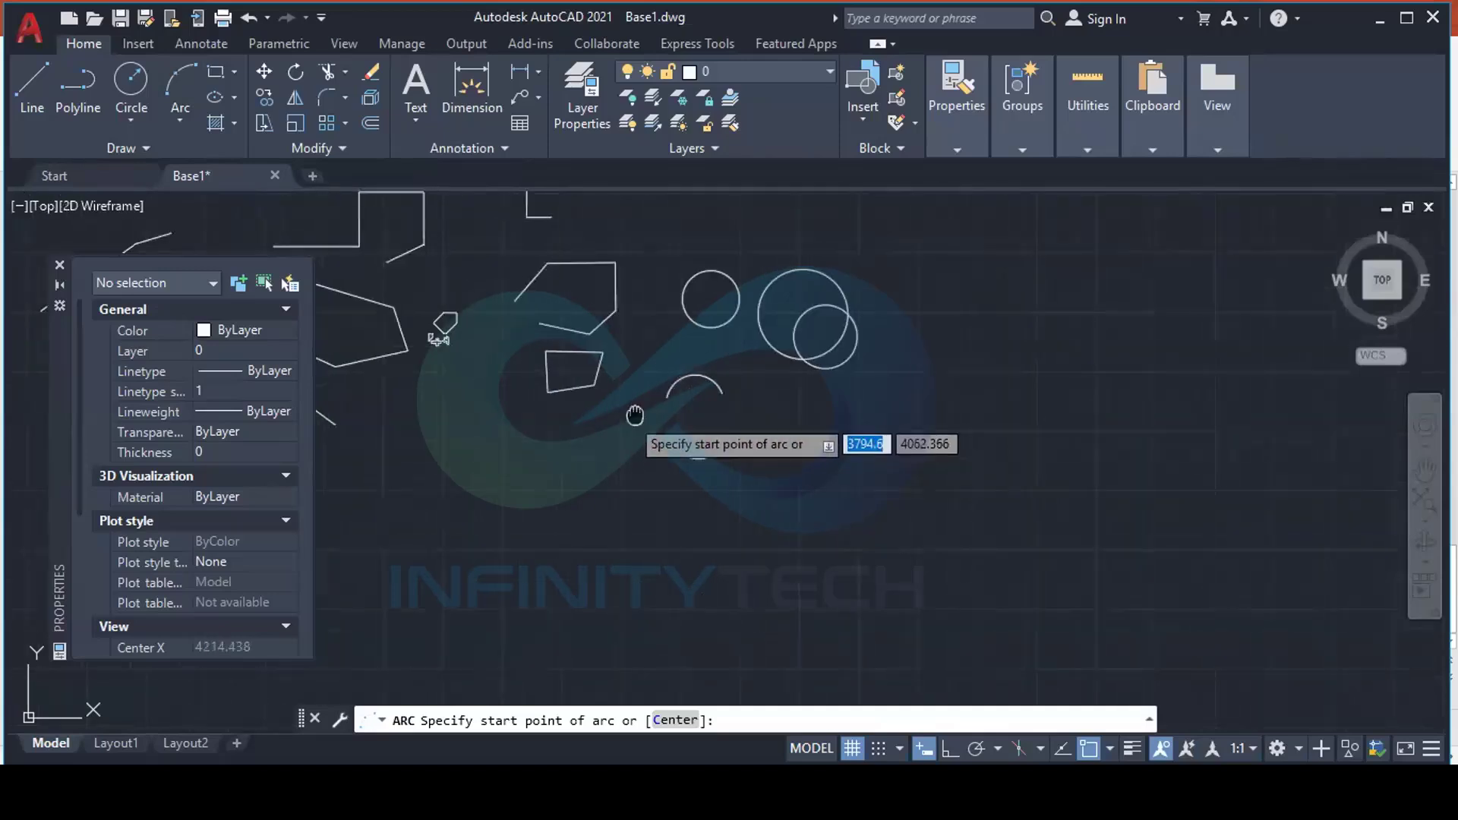
{"action": "scroll", "coordinate": [697, 401], "scroll_direction": "up", "scroll_amount": 2}
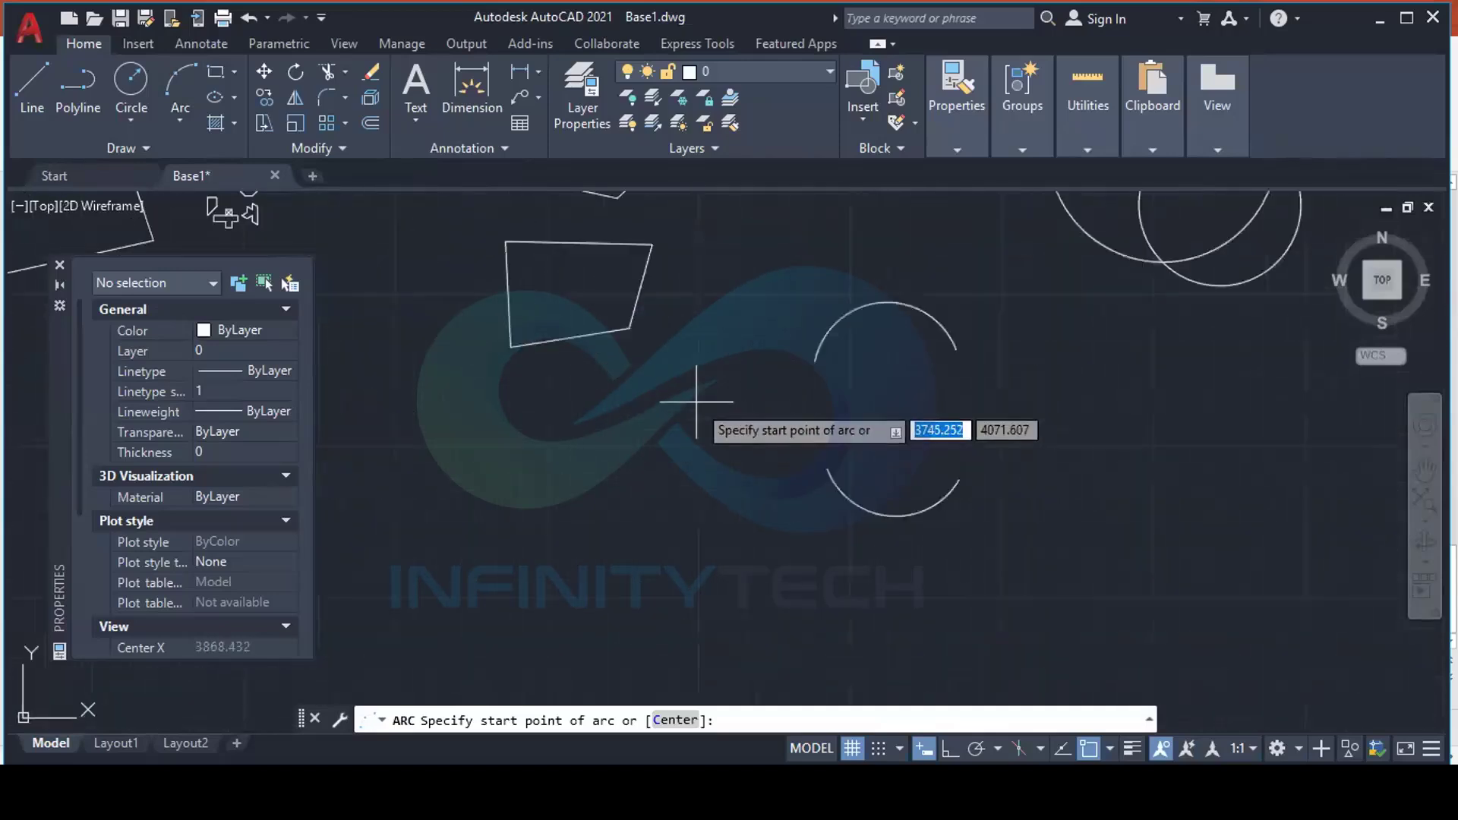
Draw a rectangle about 311 units wide below the closed quadrilateral and examine its area and length in the properties
{"action": "left_click", "coordinate": [215, 72]}
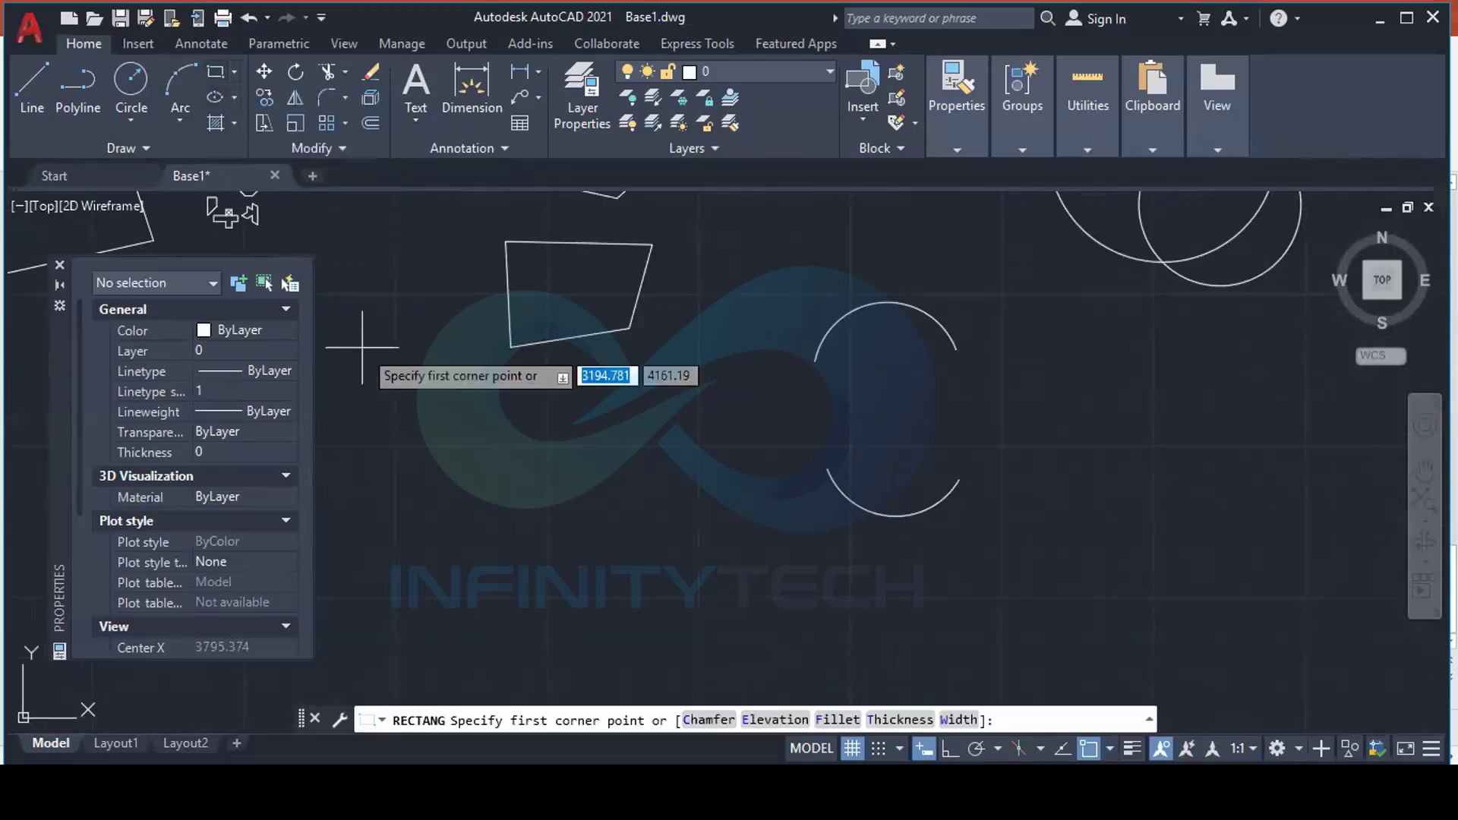
{"action": "left_click", "coordinate": [479, 410]}
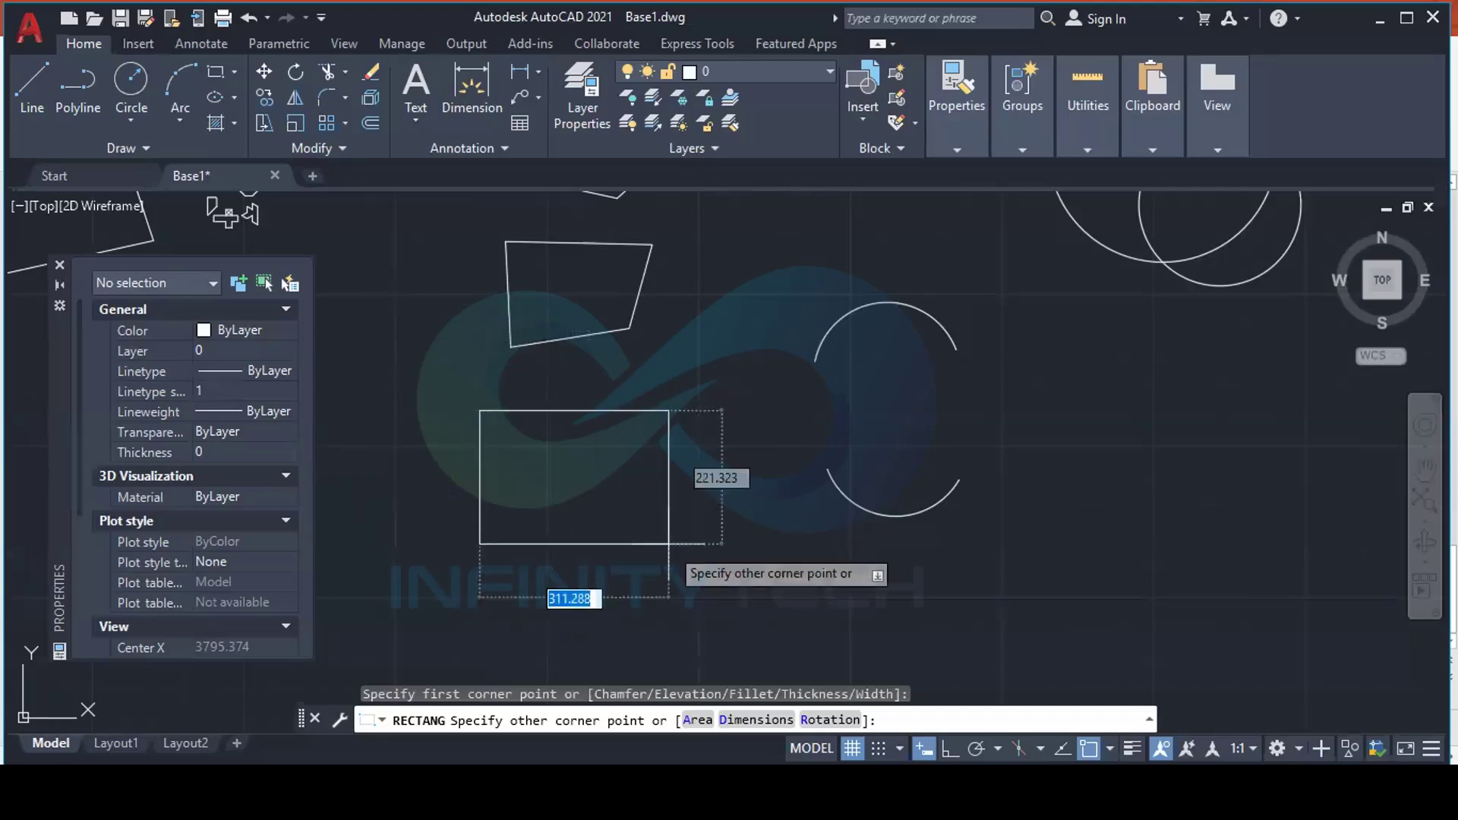
{"action": "left_click", "coordinate": [668, 532]}
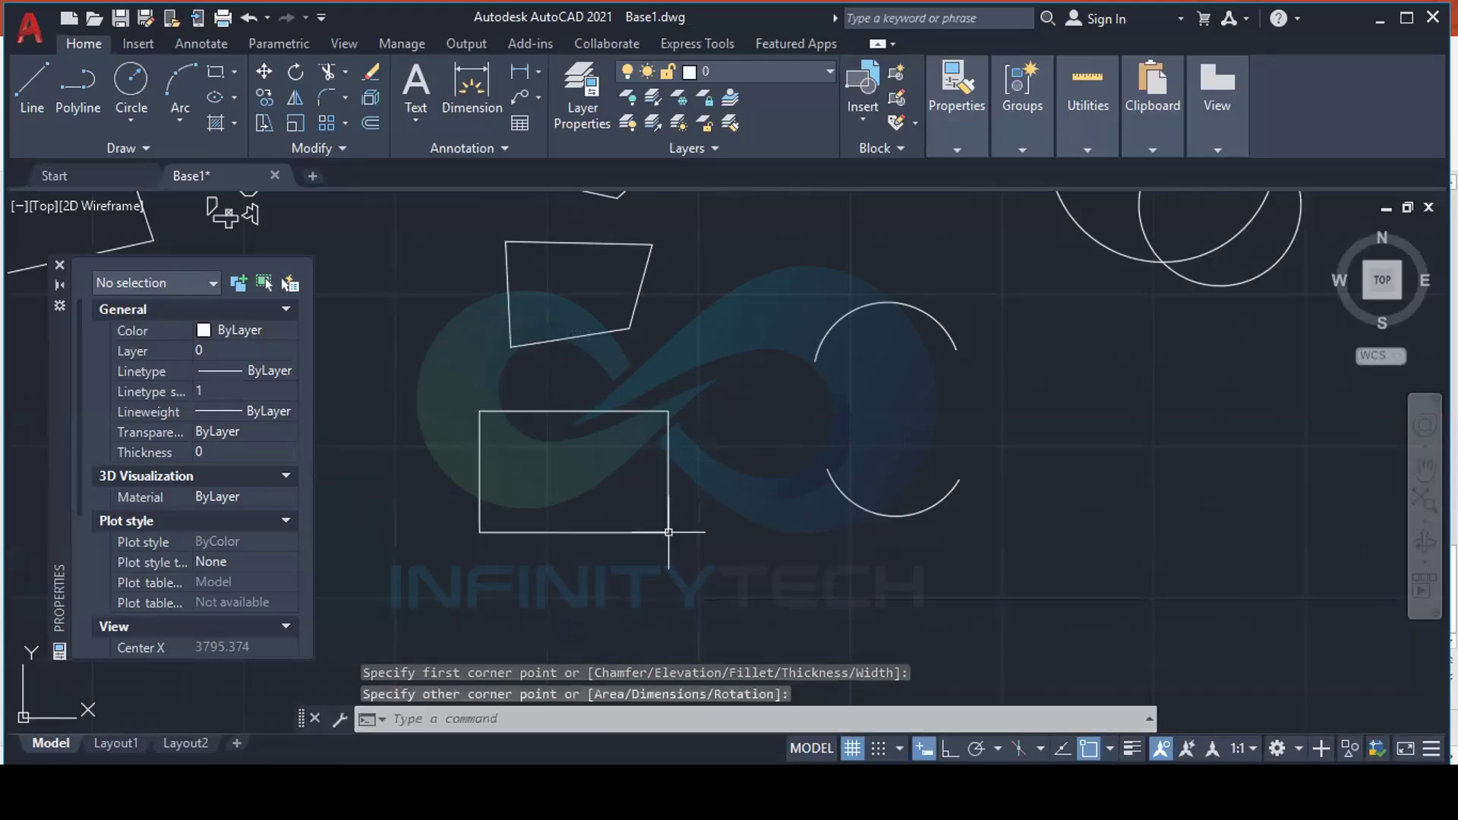
{"action": "left_click", "coordinate": [599, 533]}
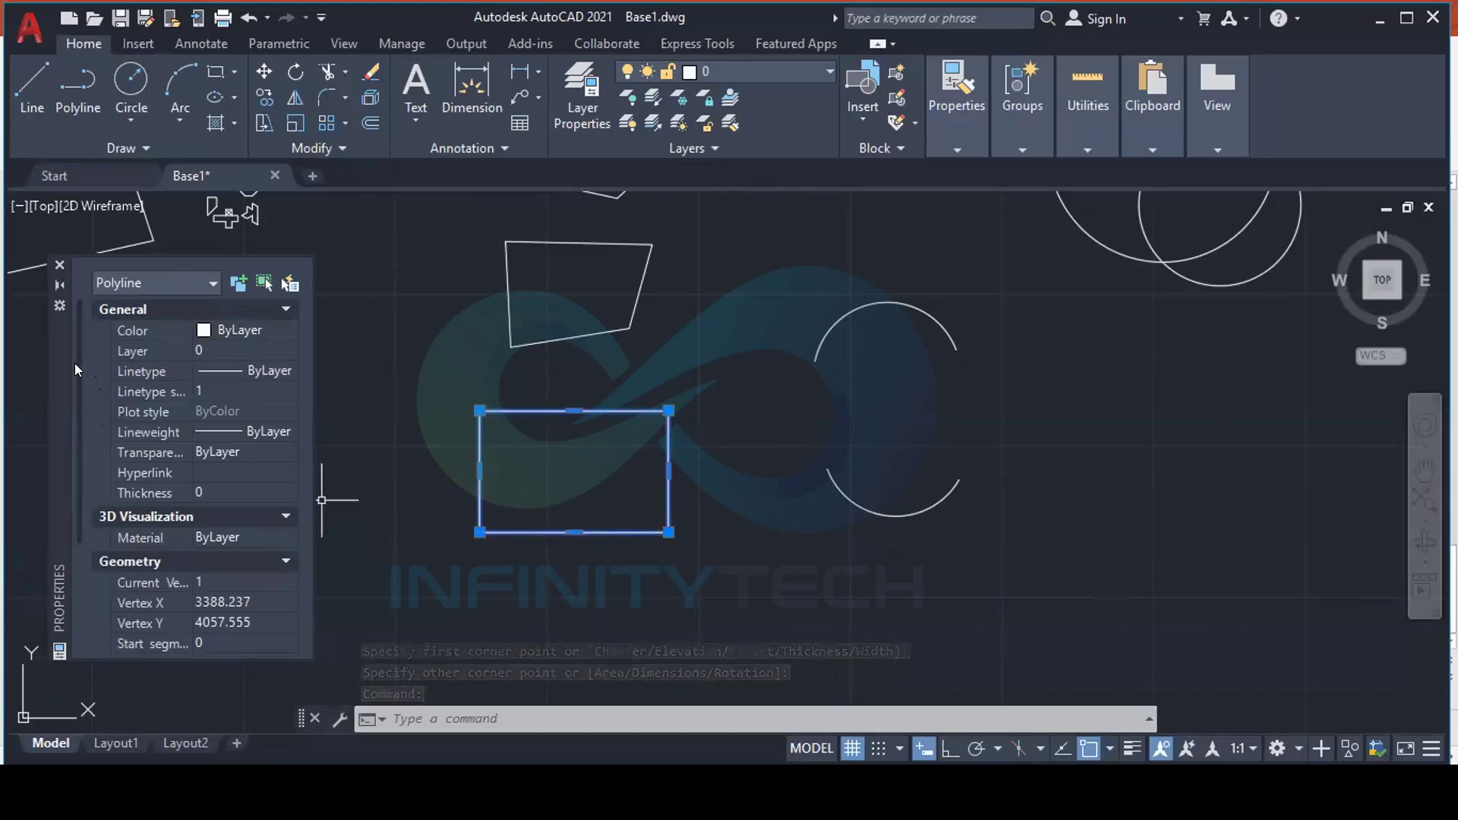
{"action": "scroll", "coordinate": [85, 483], "scroll_direction": "down", "scroll_amount": 4}
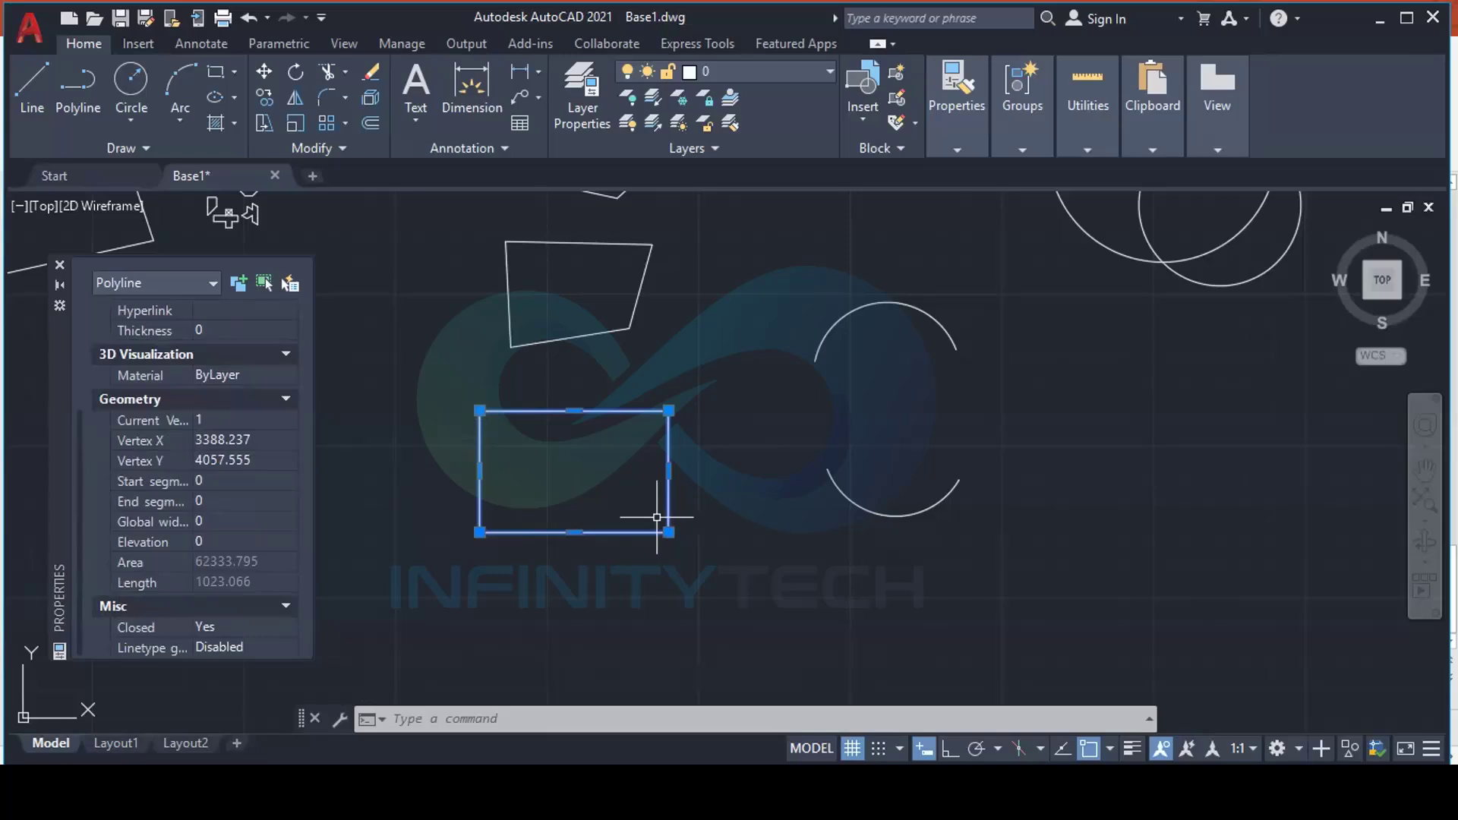
Draw a 5-sided polygon inscribed in a circle of about 405 units radius in the empty area below the rectangle
{"action": "left_click", "coordinate": [233, 74]}
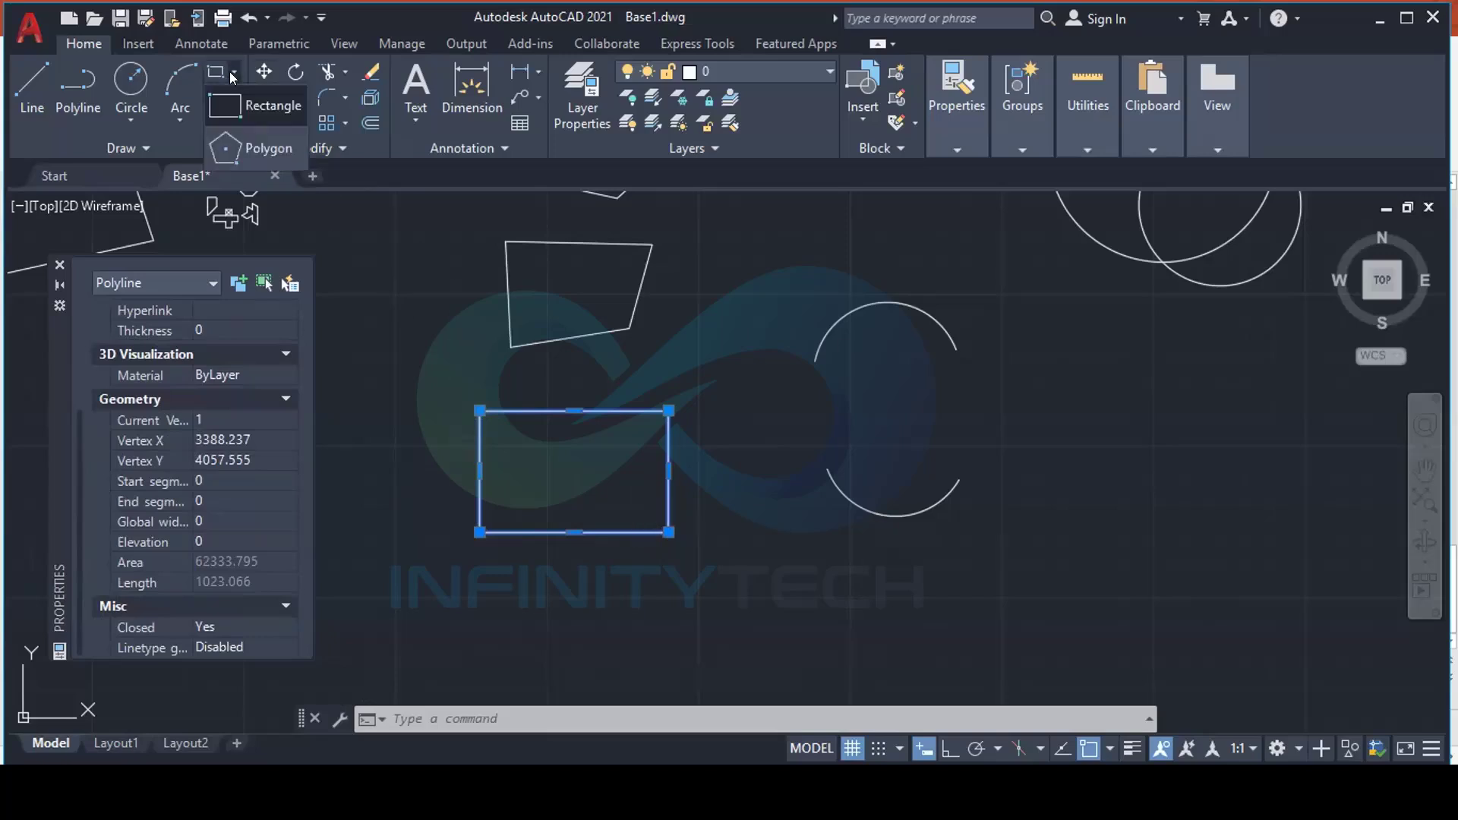
{"action": "left_click", "coordinate": [272, 150]}
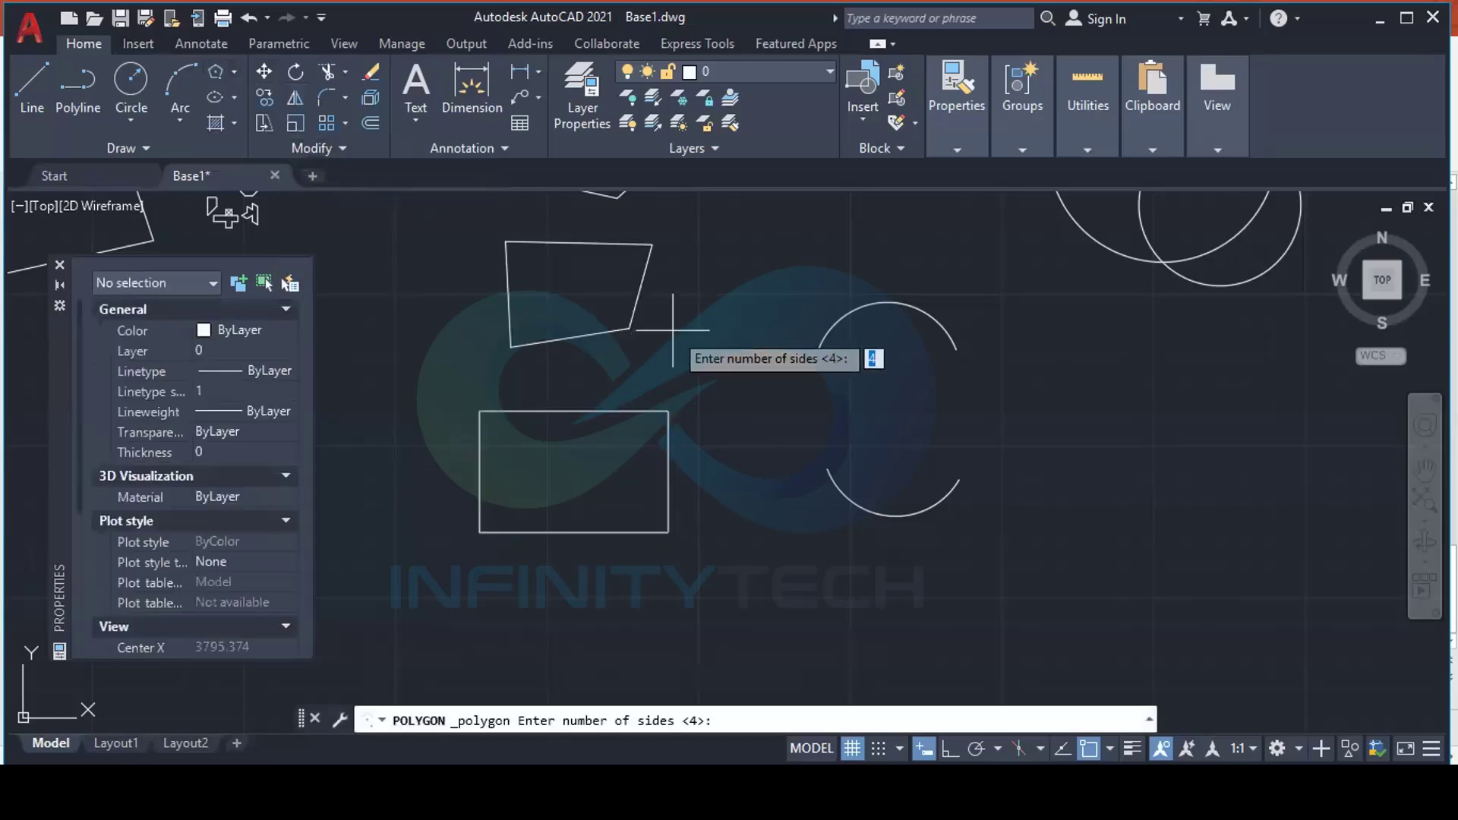
{"action": "scroll", "coordinate": [676, 334], "scroll_direction": "down", "scroll_amount": 4}
{"action": "scroll", "coordinate": [683, 430], "scroll_direction": "up", "scroll_amount": 2}
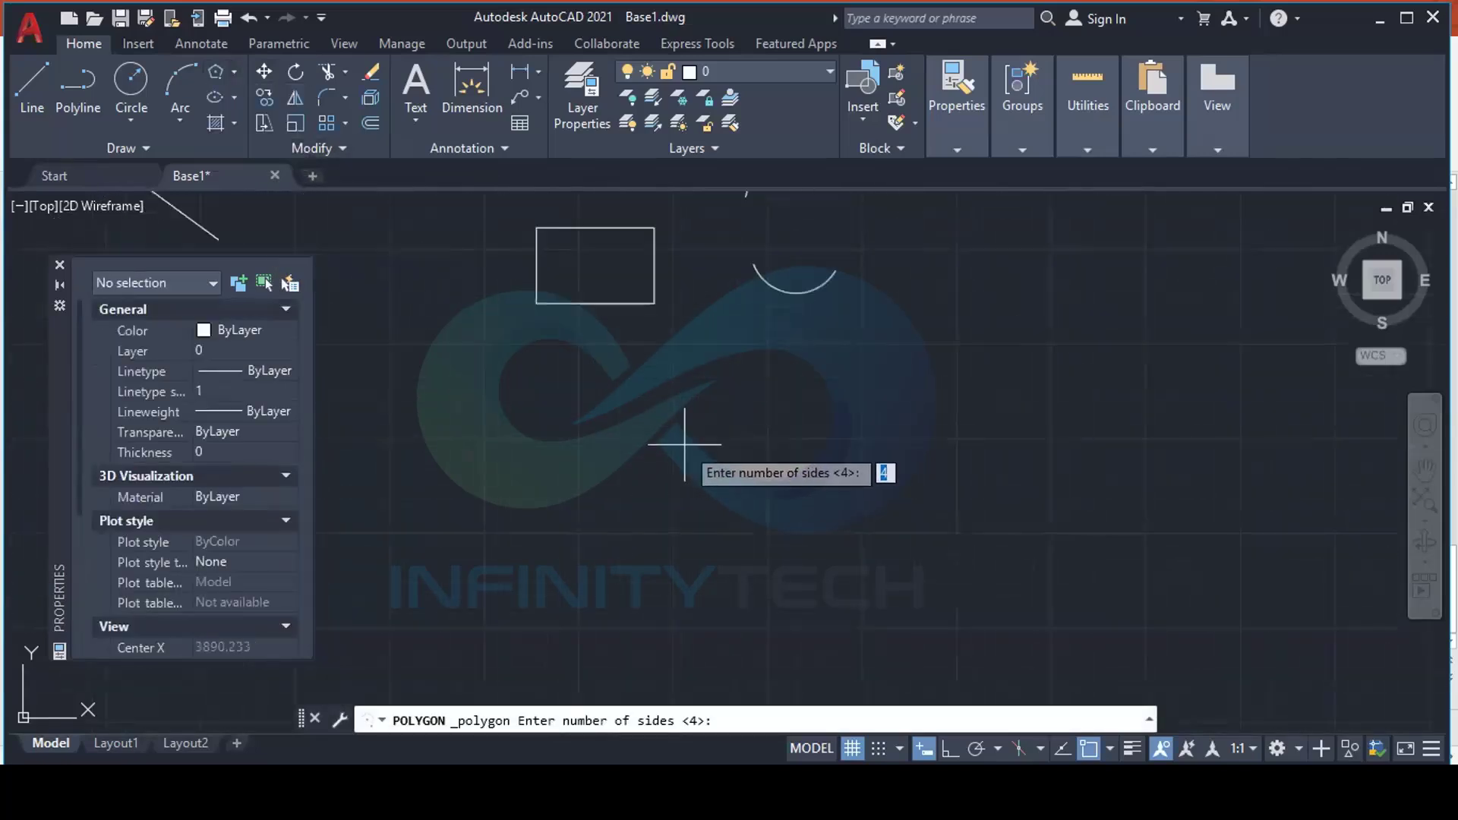
{"action": "type", "text": "5"}
{"action": "key", "text": "Return"}
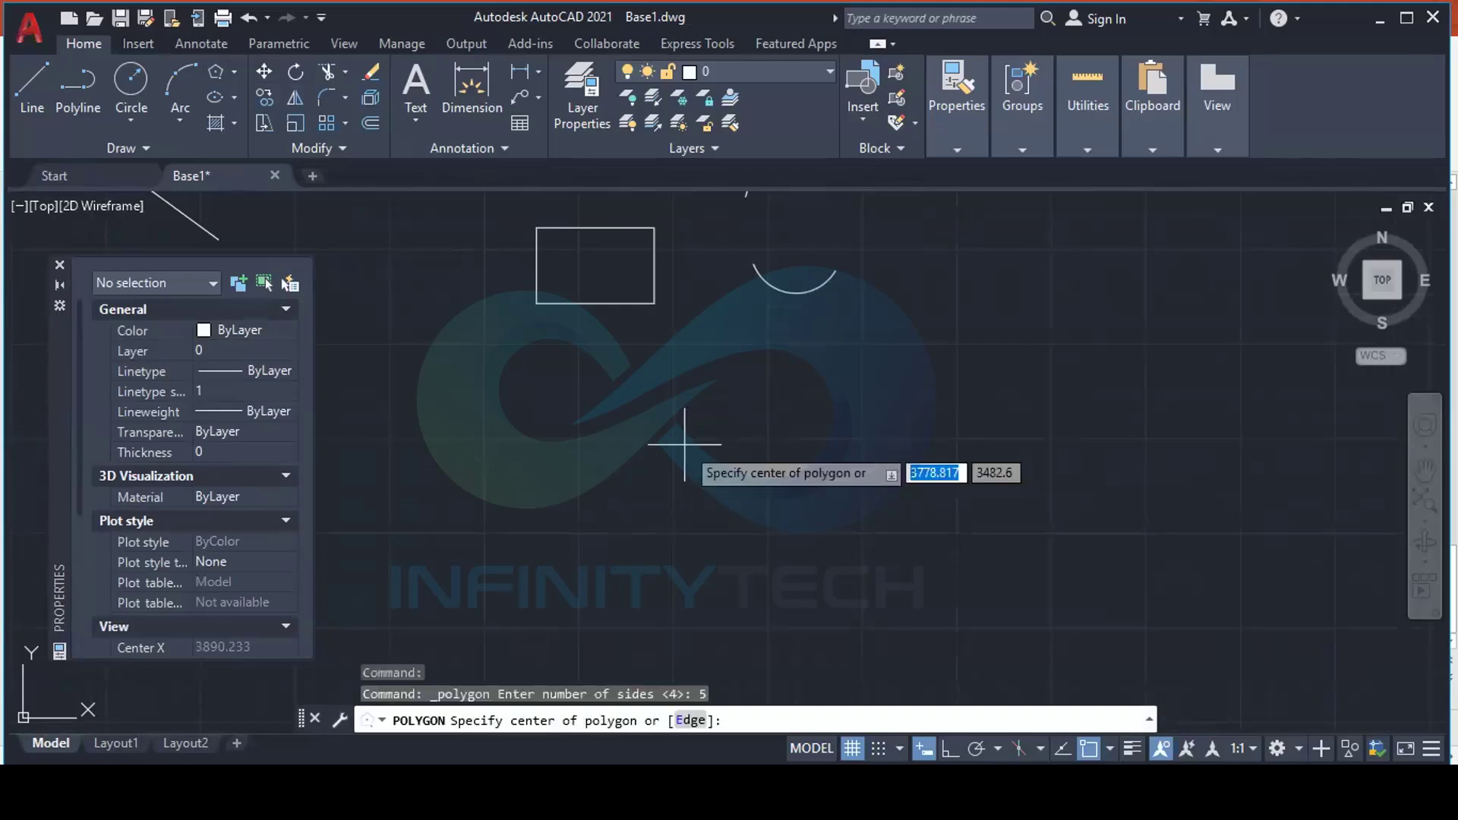
{"action": "left_click", "coordinate": [684, 445]}
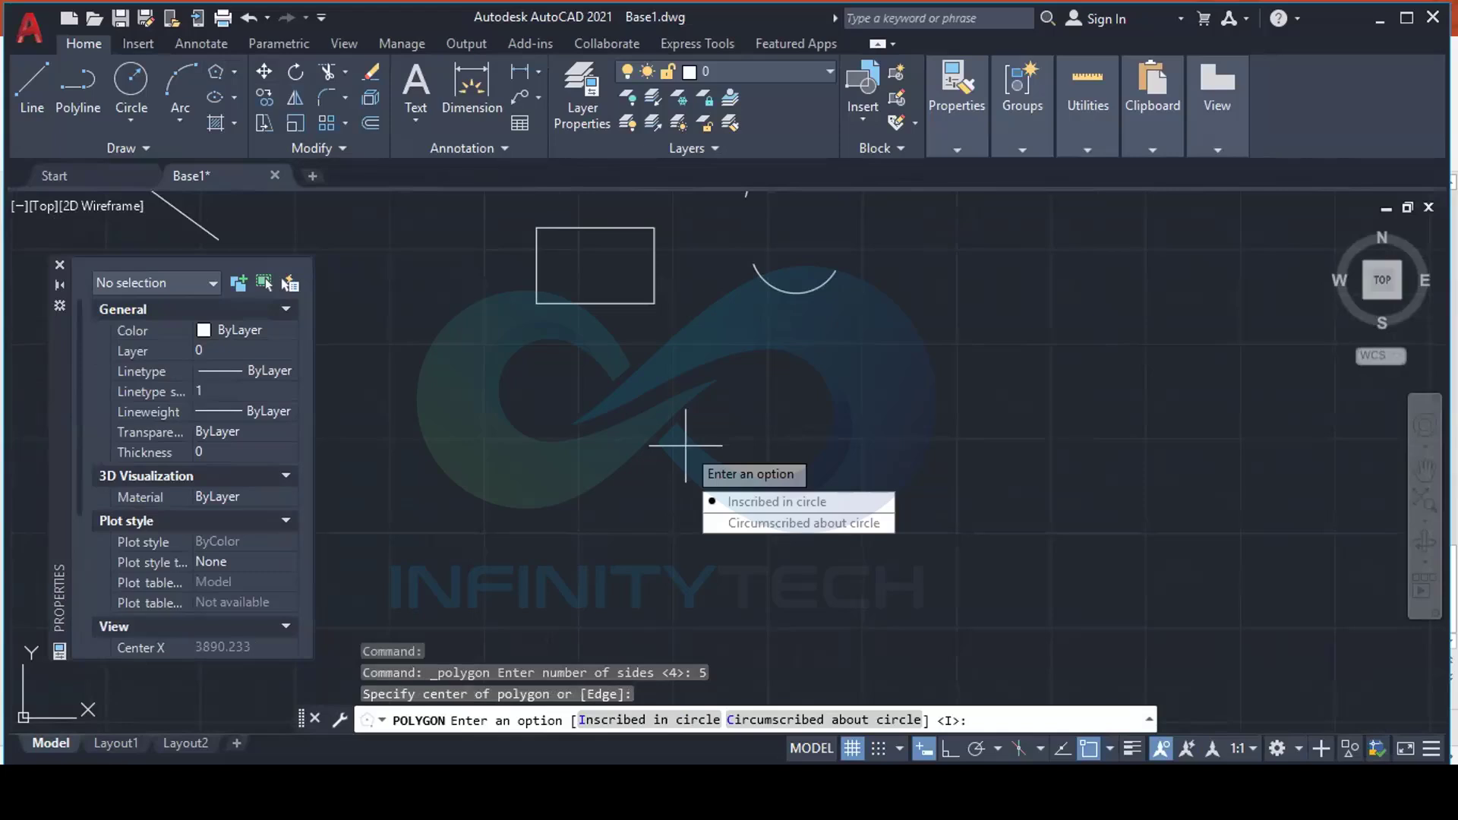
{"action": "key", "text": "Return"}
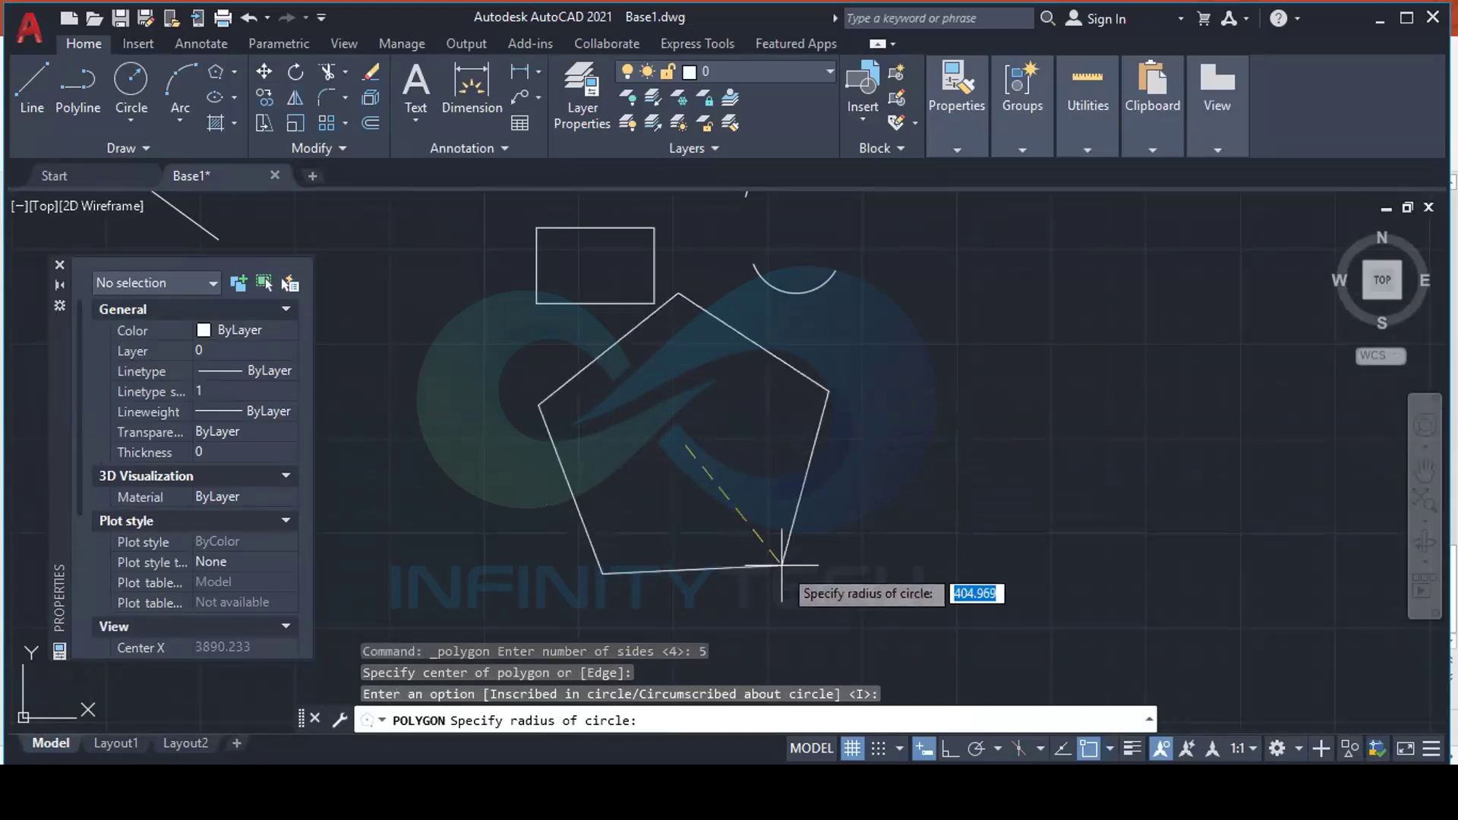
{"action": "left_click", "coordinate": [781, 565]}
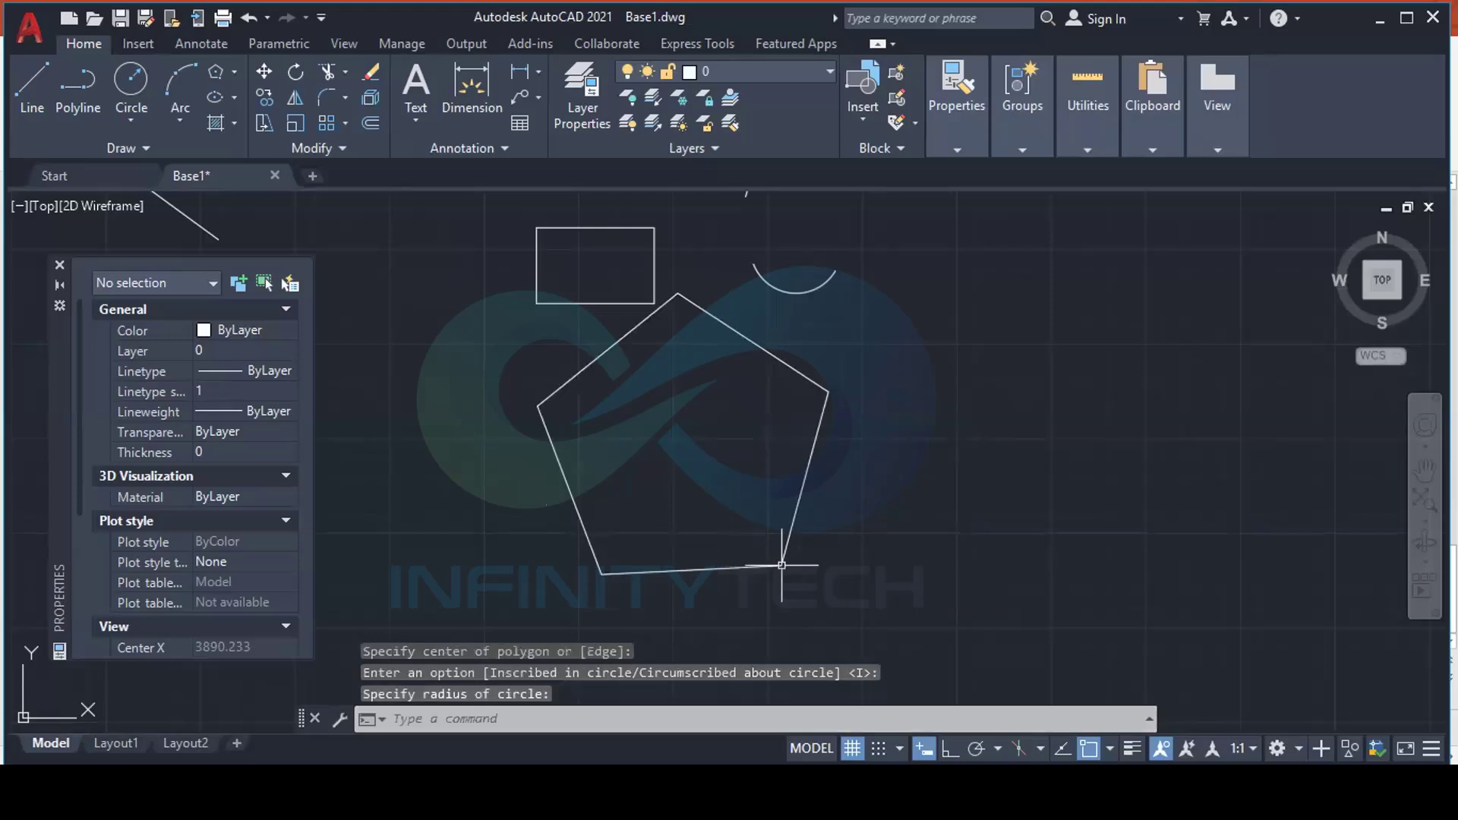
Try to draw an elliptical arc with freehand axes in the empty area to the right of the pentagon
{"action": "left_click", "coordinate": [232, 74]}
{"action": "left_click", "coordinate": [255, 104]}
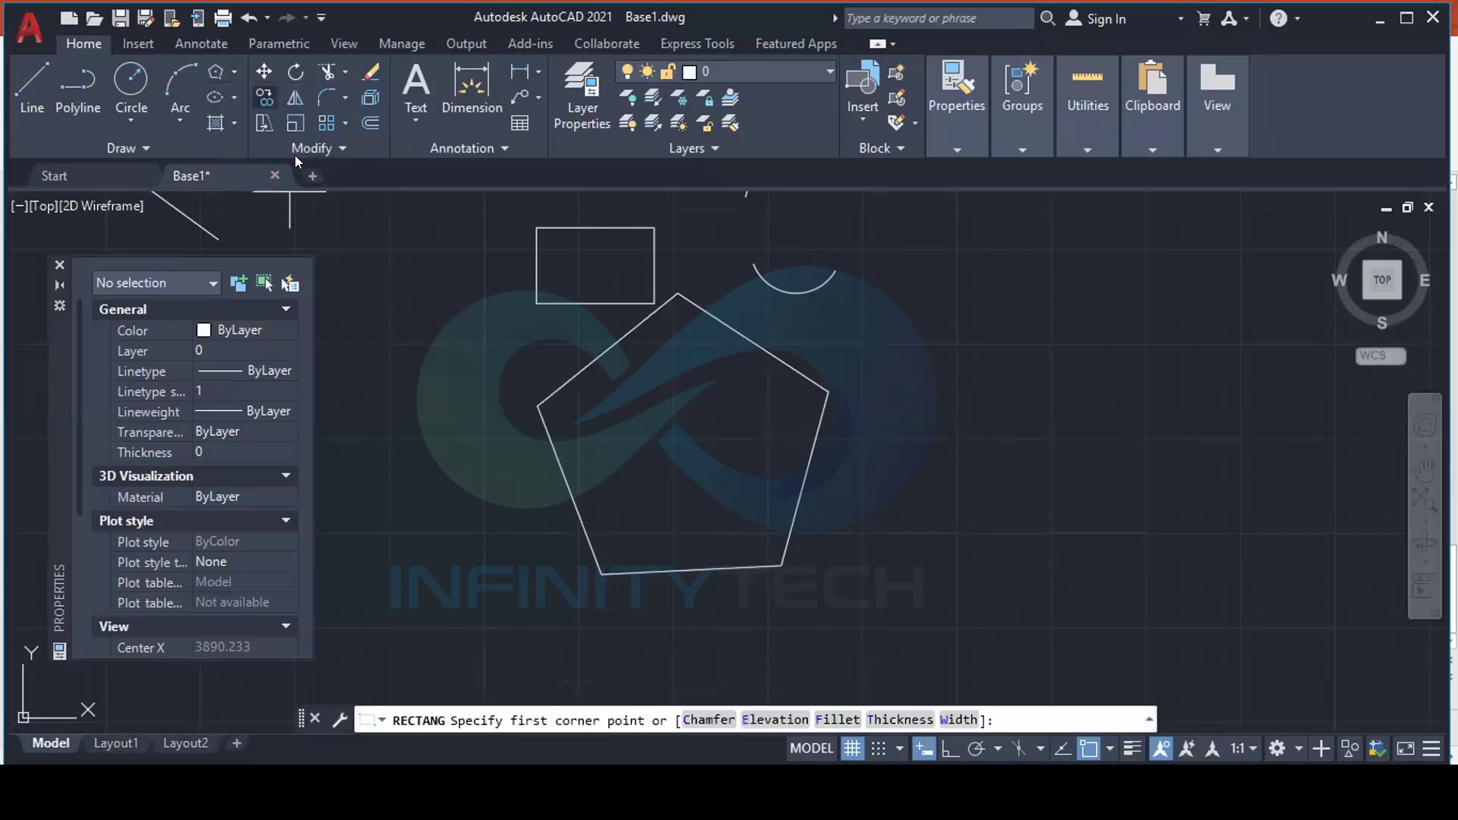
{"action": "left_click", "coordinate": [235, 99]}
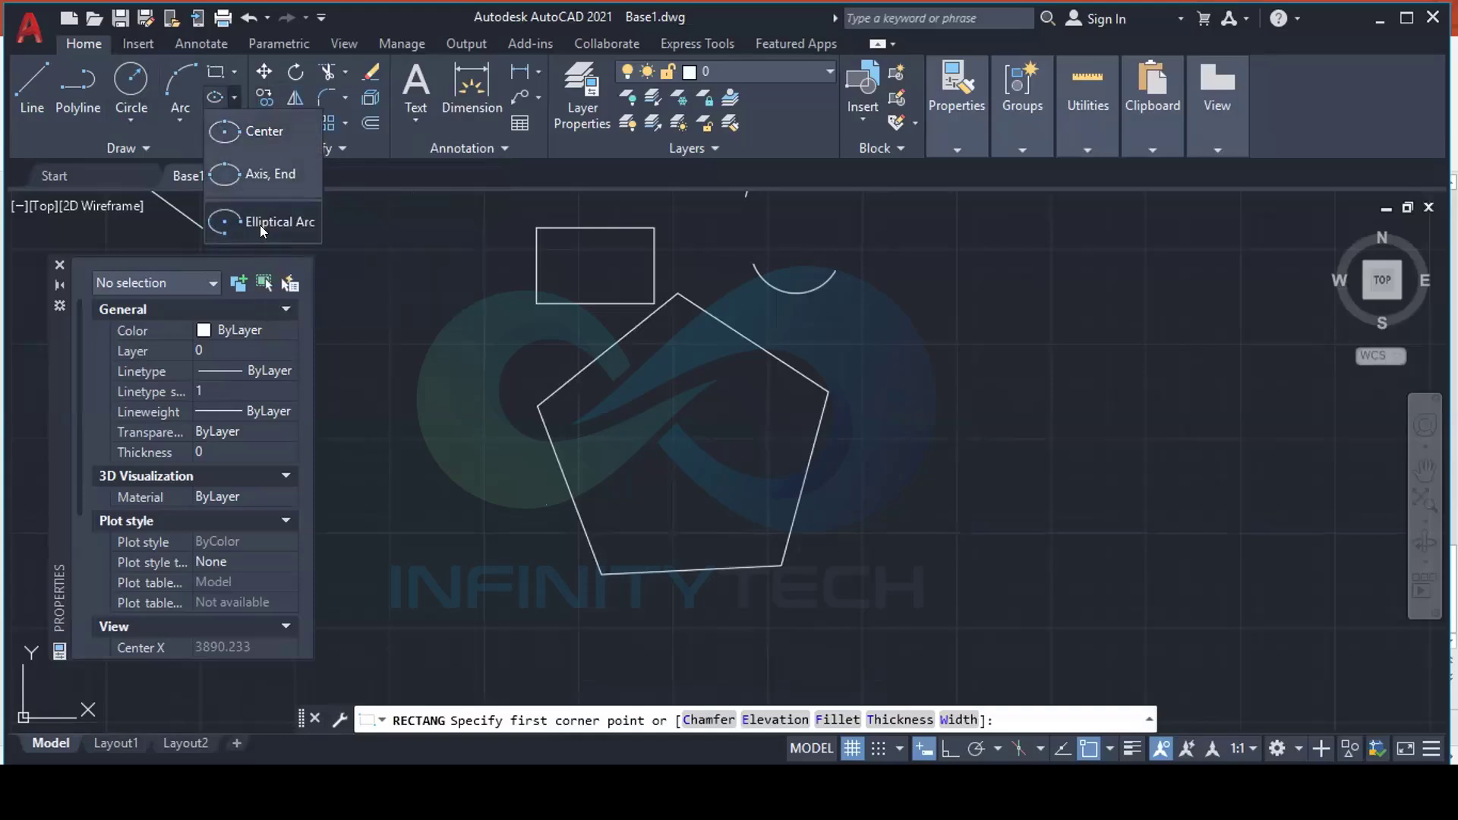
{"action": "left_click", "coordinate": [986, 404]}
{"action": "left_click", "coordinate": [1136, 450]}
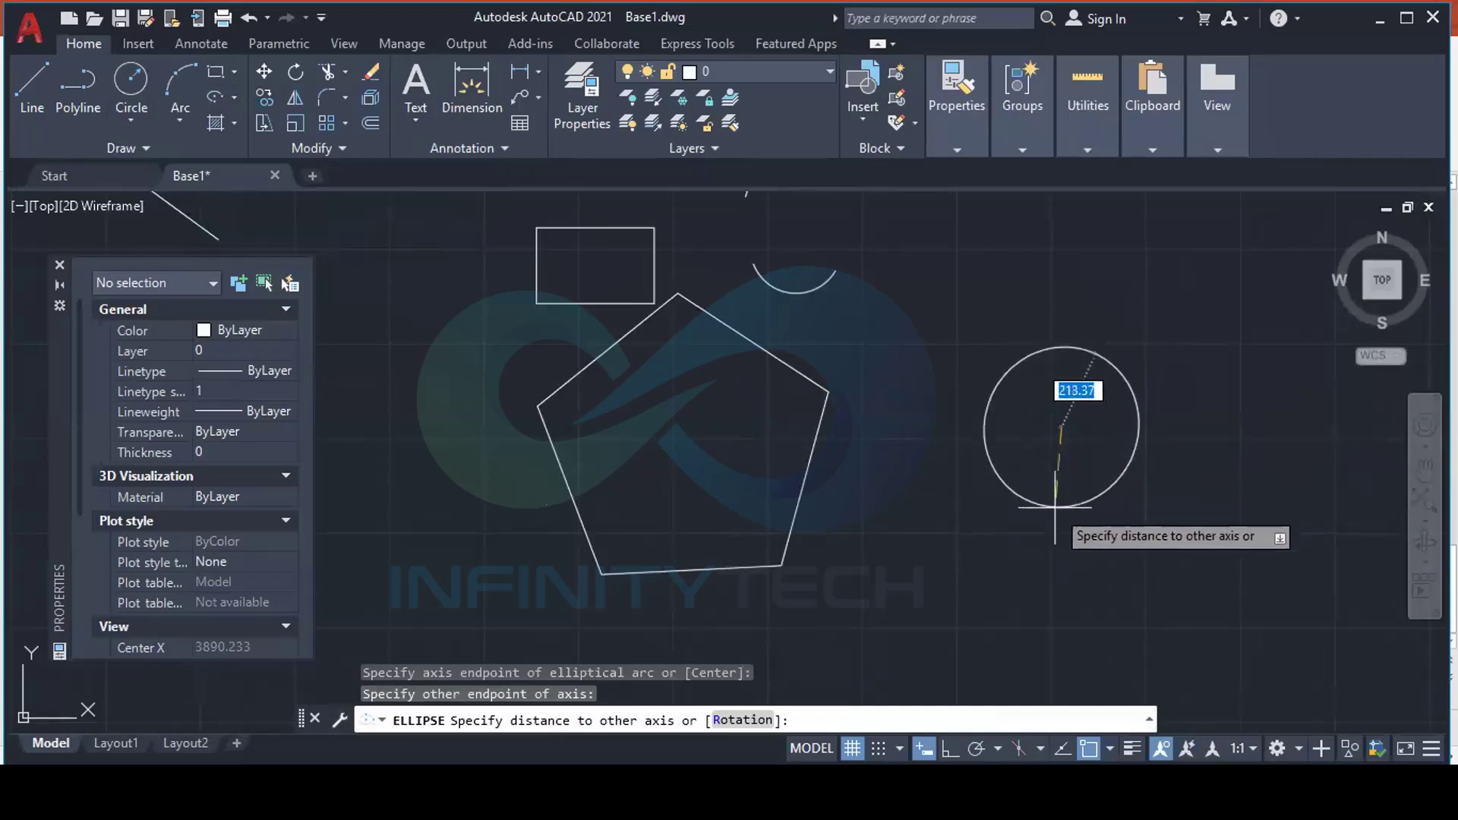
{"action": "left_click", "coordinate": [1079, 468]}
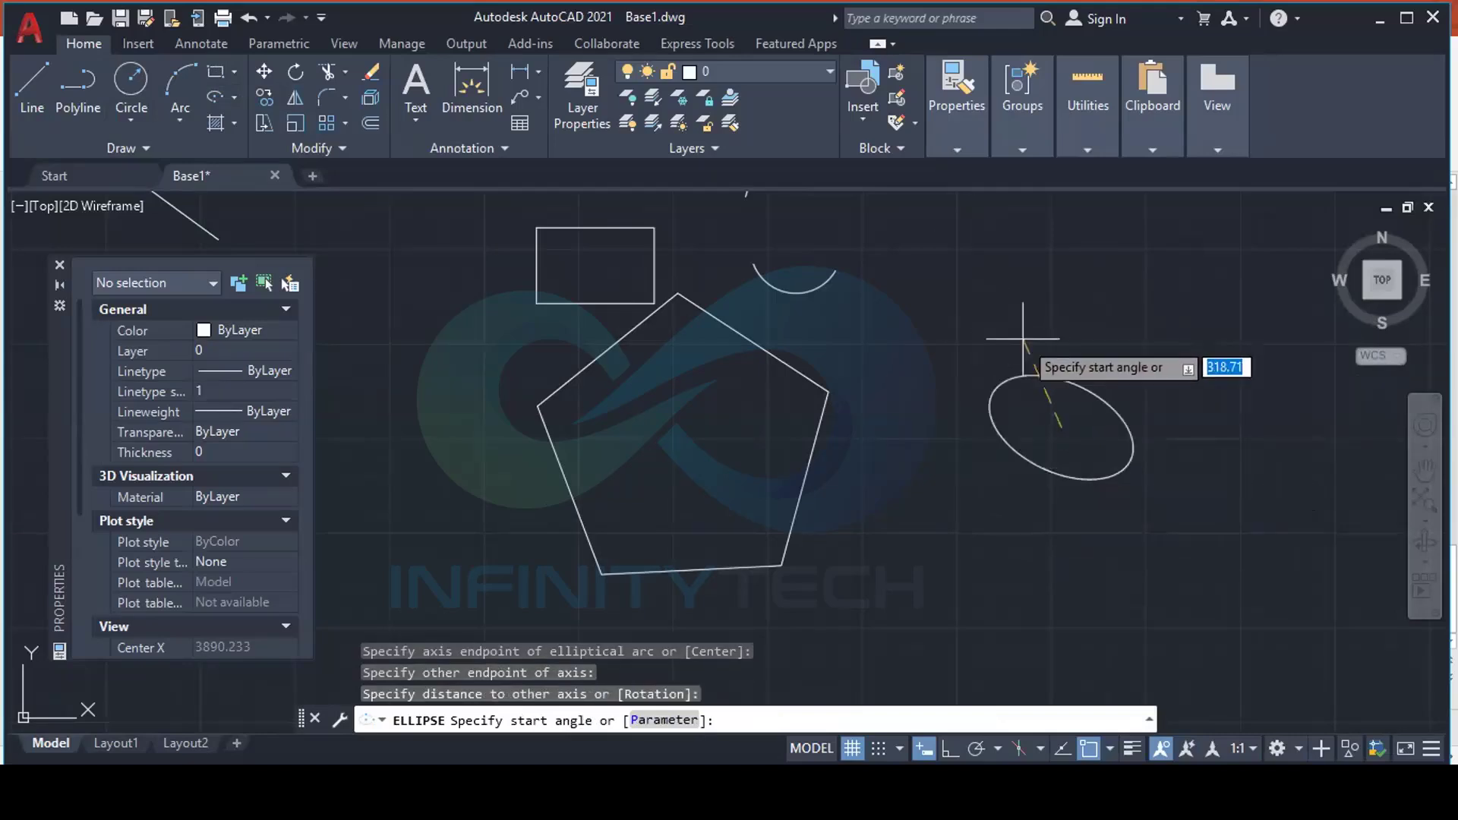
{"action": "key", "text": "Escape"}
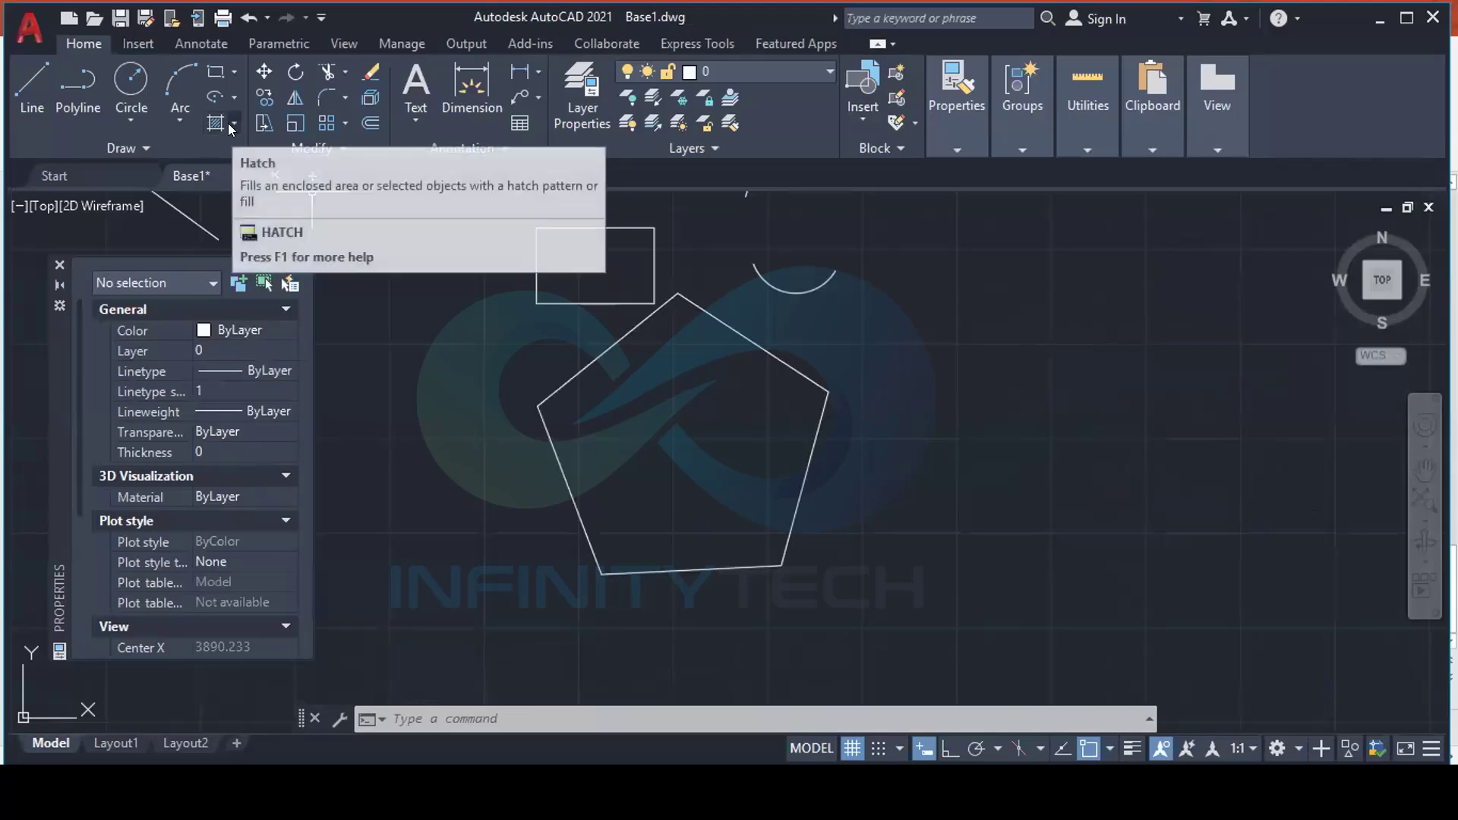
Fill the pentagon with the SOLID hatch pattern and delete that hatch again
{"action": "left_click", "coordinate": [228, 123]}
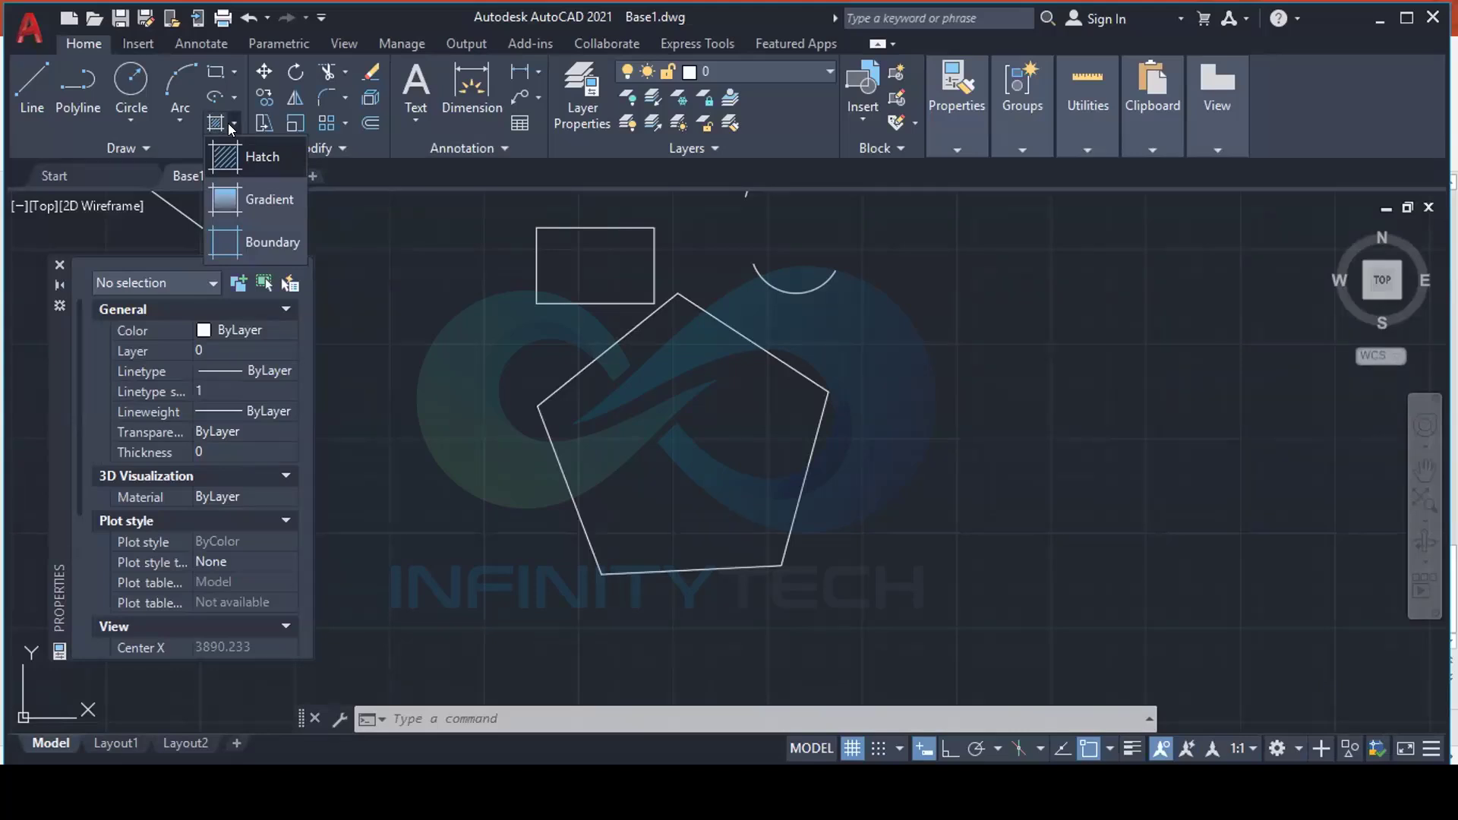
{"action": "left_click", "coordinate": [241, 159]}
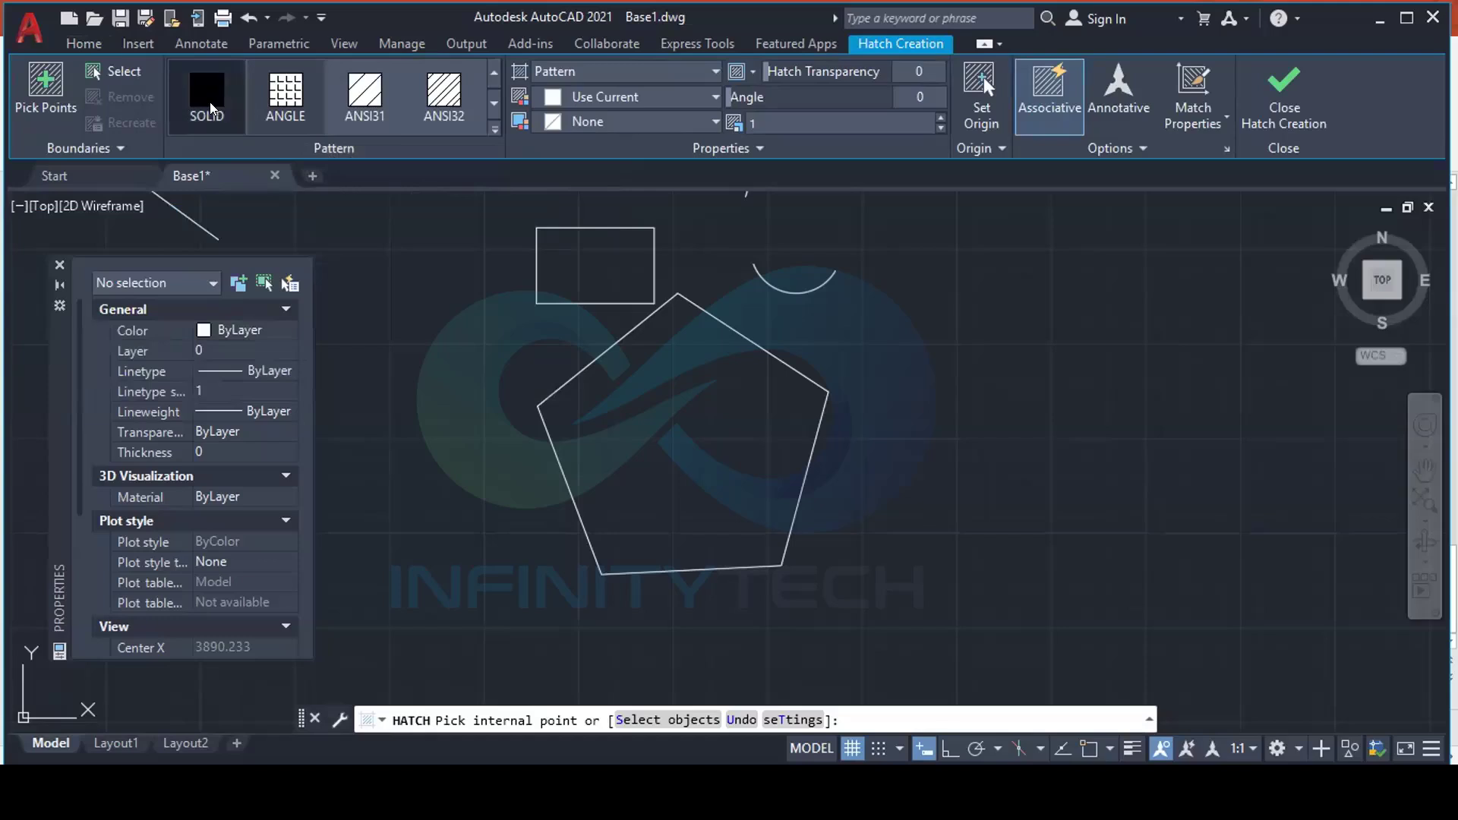
{"action": "left_click", "coordinate": [210, 101]}
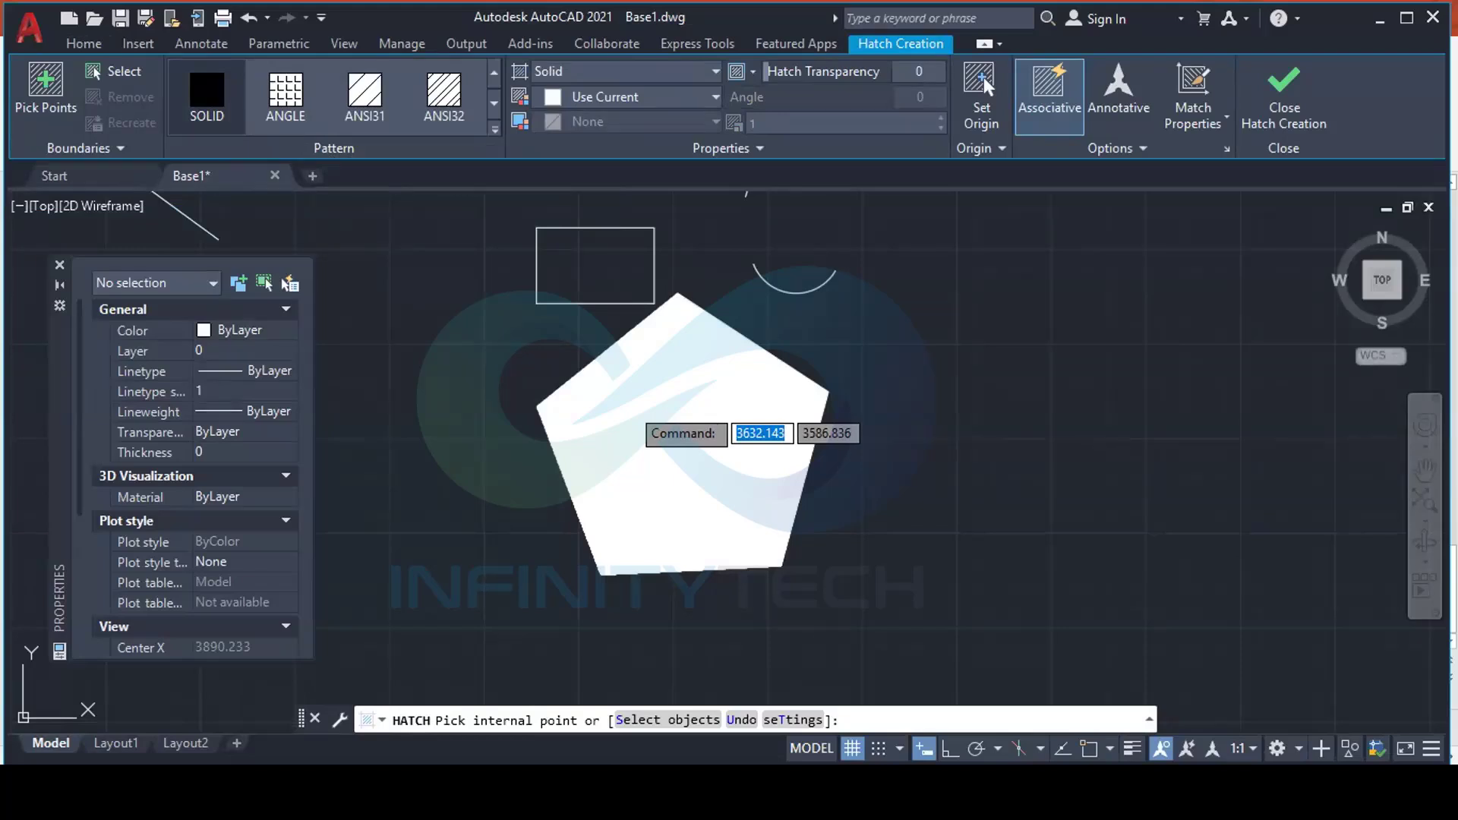
{"action": "left_click", "coordinate": [629, 406]}
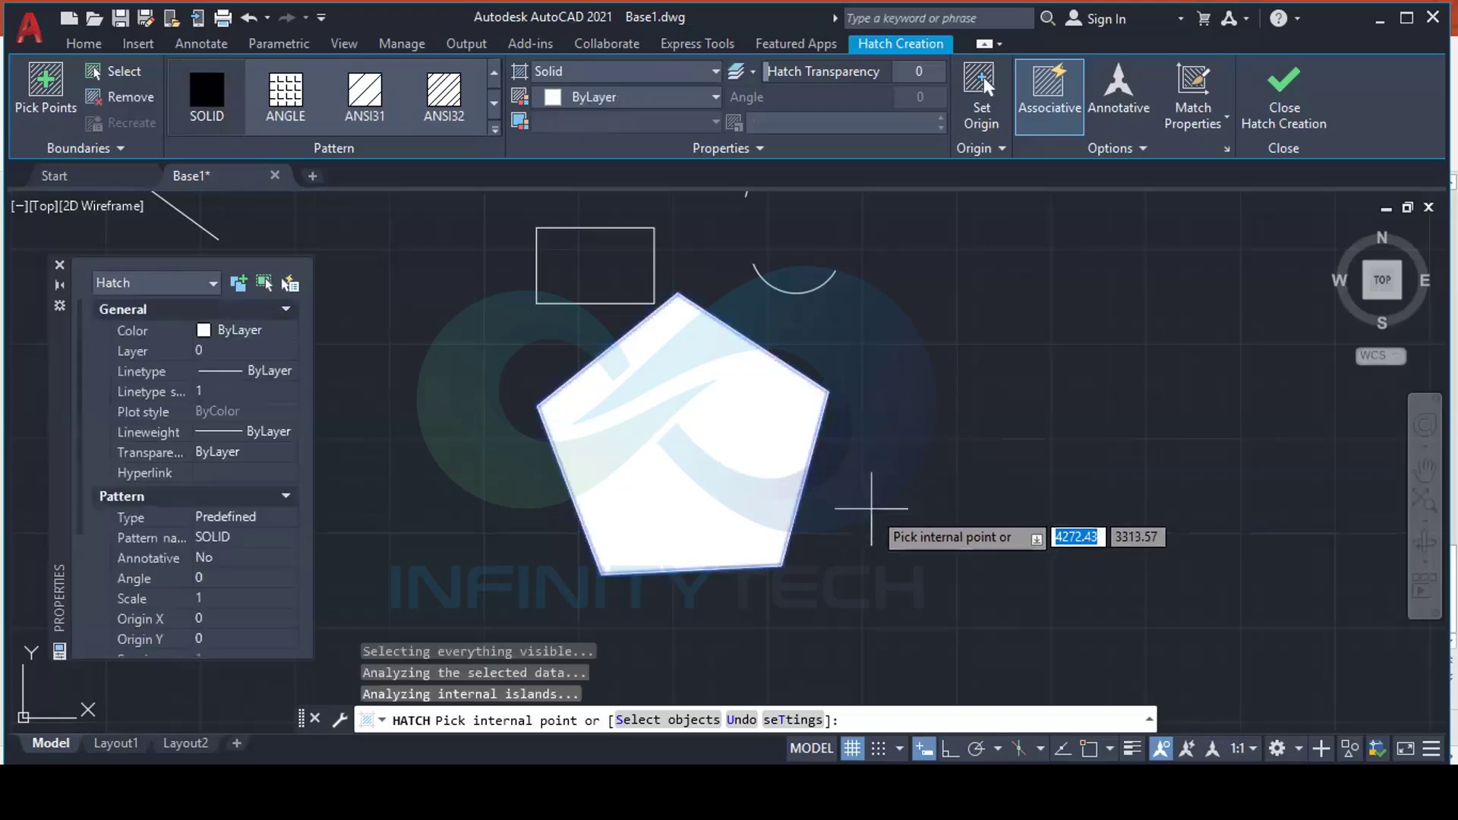
{"action": "key", "text": "Escape"}
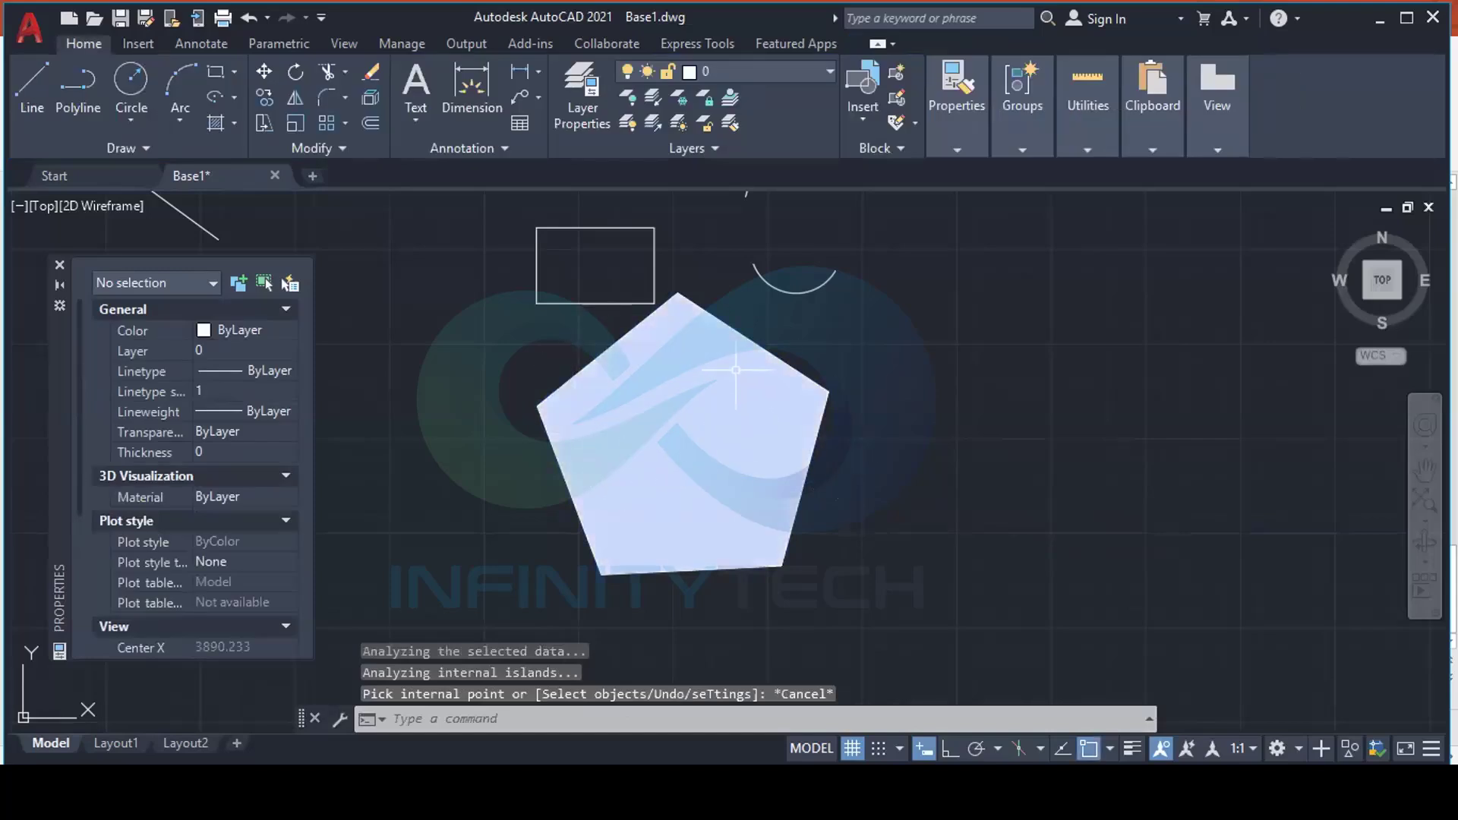
{"action": "left_click", "coordinate": [704, 460]}
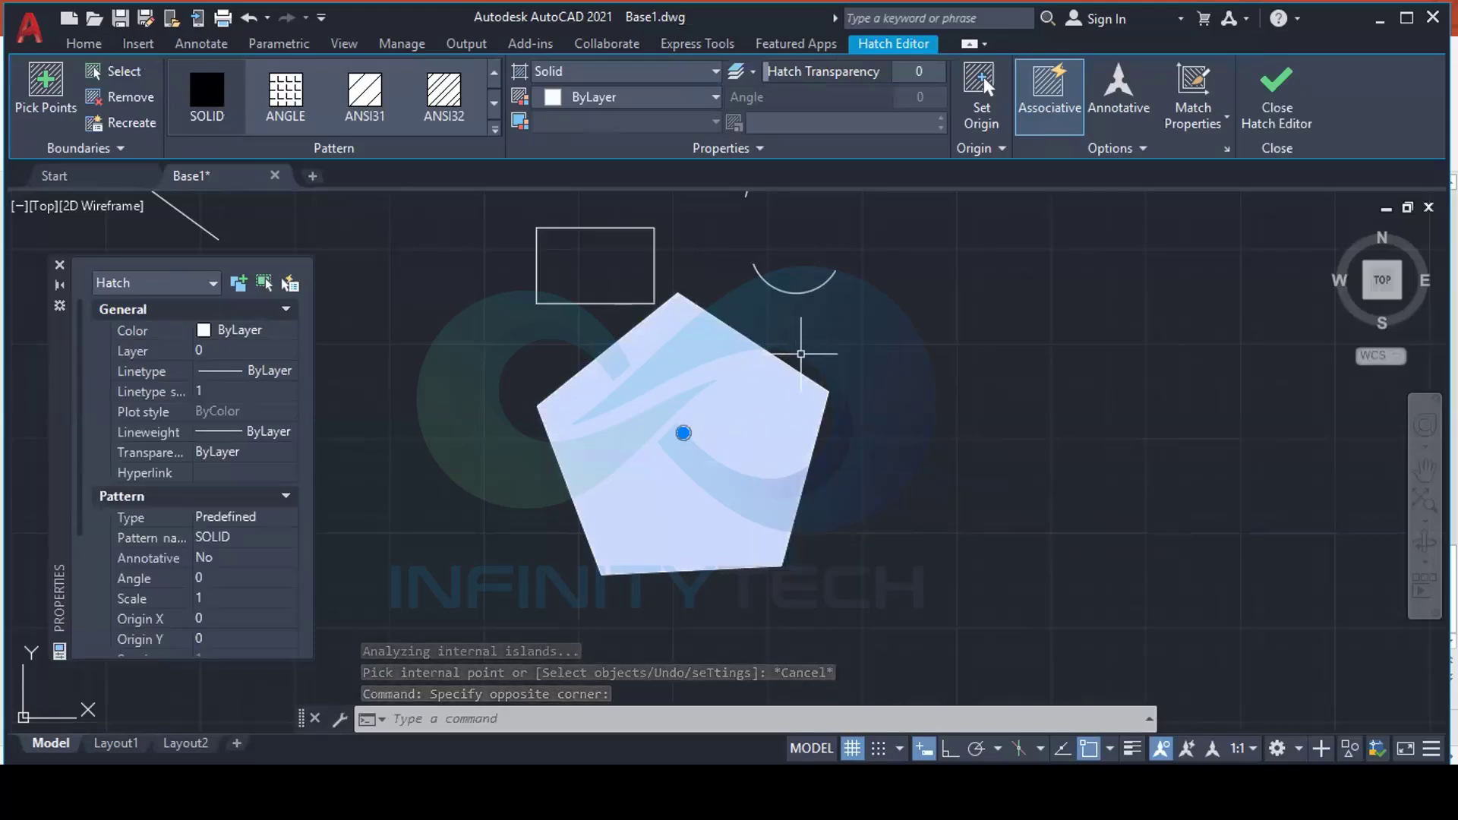
{"action": "key", "text": "Delete"}
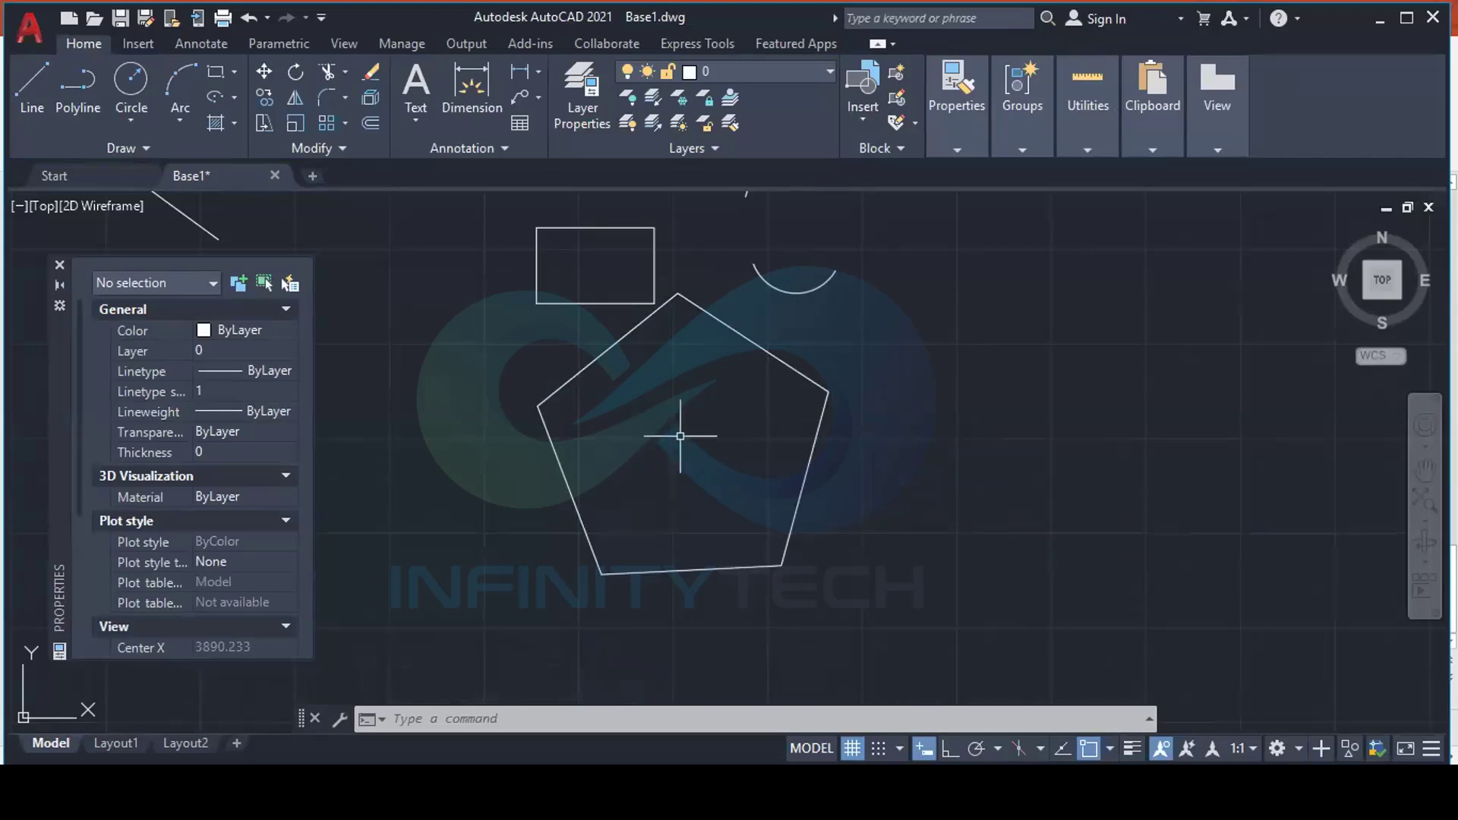
Fill the pentagon and the rectangle with the AR-B816 brick pattern in one hatch operation
{"action": "left_click", "coordinate": [233, 128]}
{"action": "left_click", "coordinate": [233, 161]}
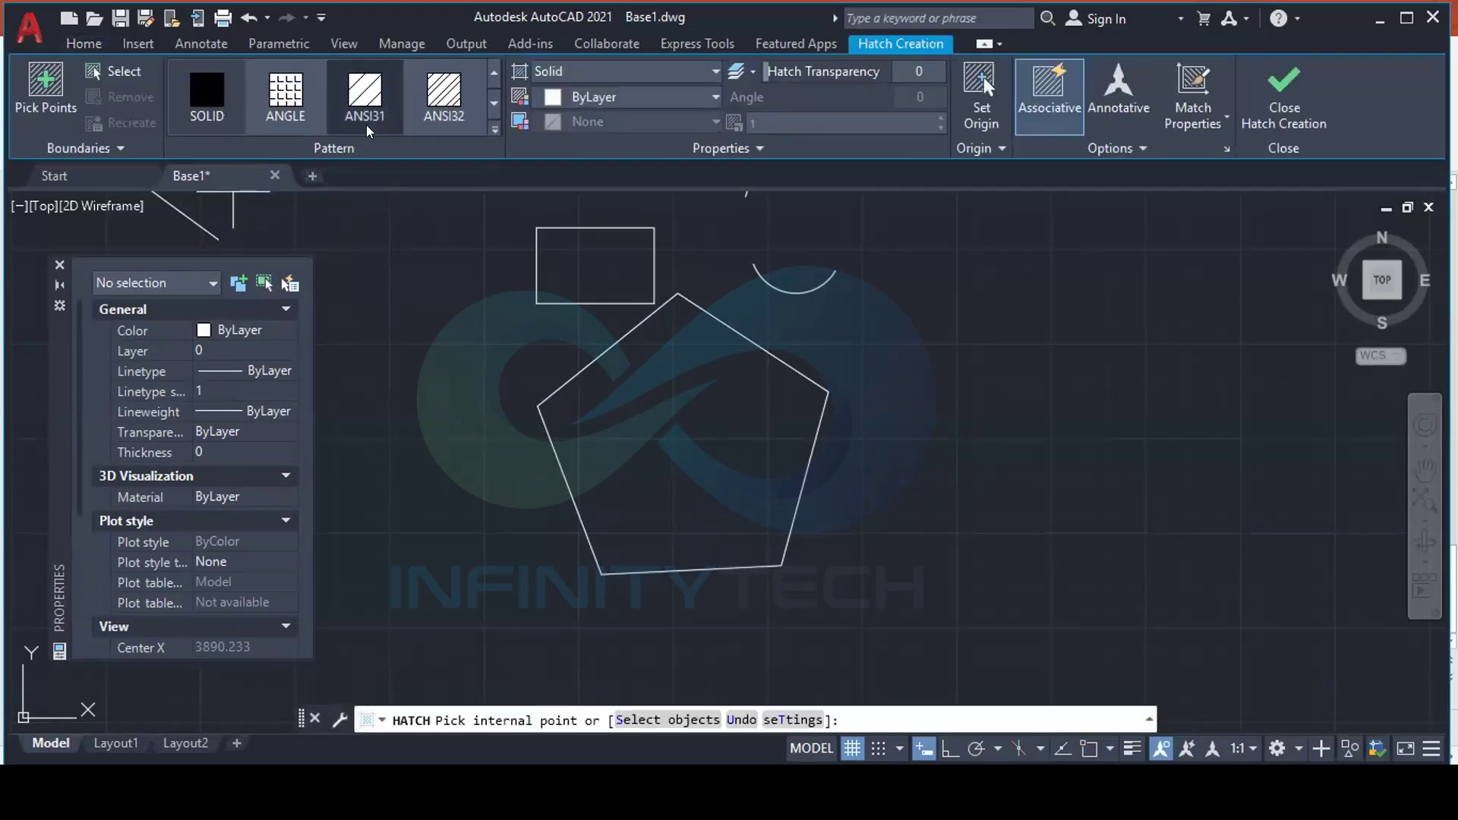
{"action": "left_click", "coordinate": [495, 129]}
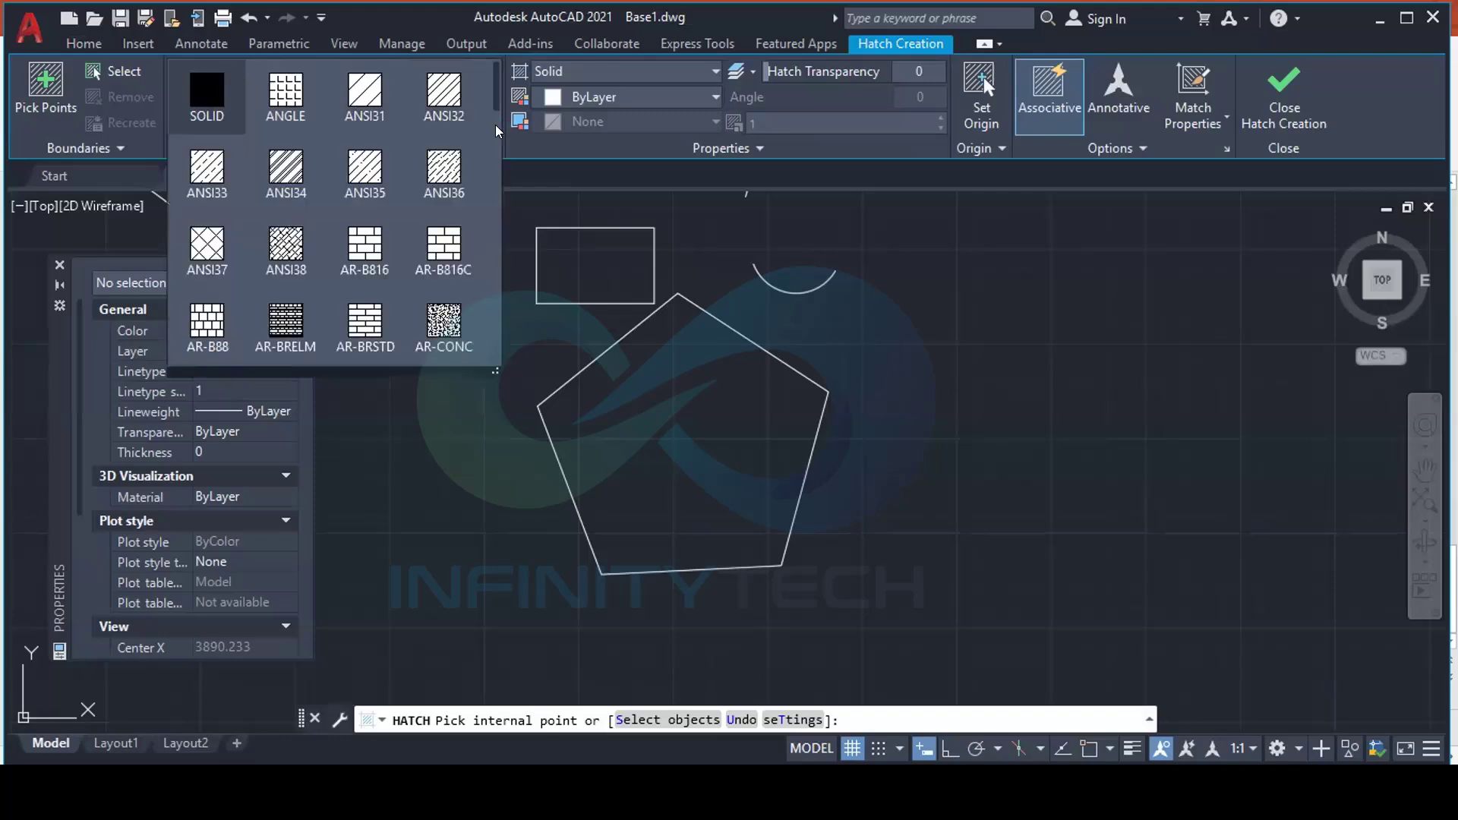
{"action": "mouse_move", "coordinate": [497, 94]}
{"action": "left_mouse_down"}
{"action": "mouse_move", "coordinate": [495, 141]}
{"action": "mouse_move", "coordinate": [484, 89]}
{"action": "left_mouse_up"}
{"action": "scroll", "coordinate": [495, 141], "scroll_direction": "down", "scroll_amount": 1}
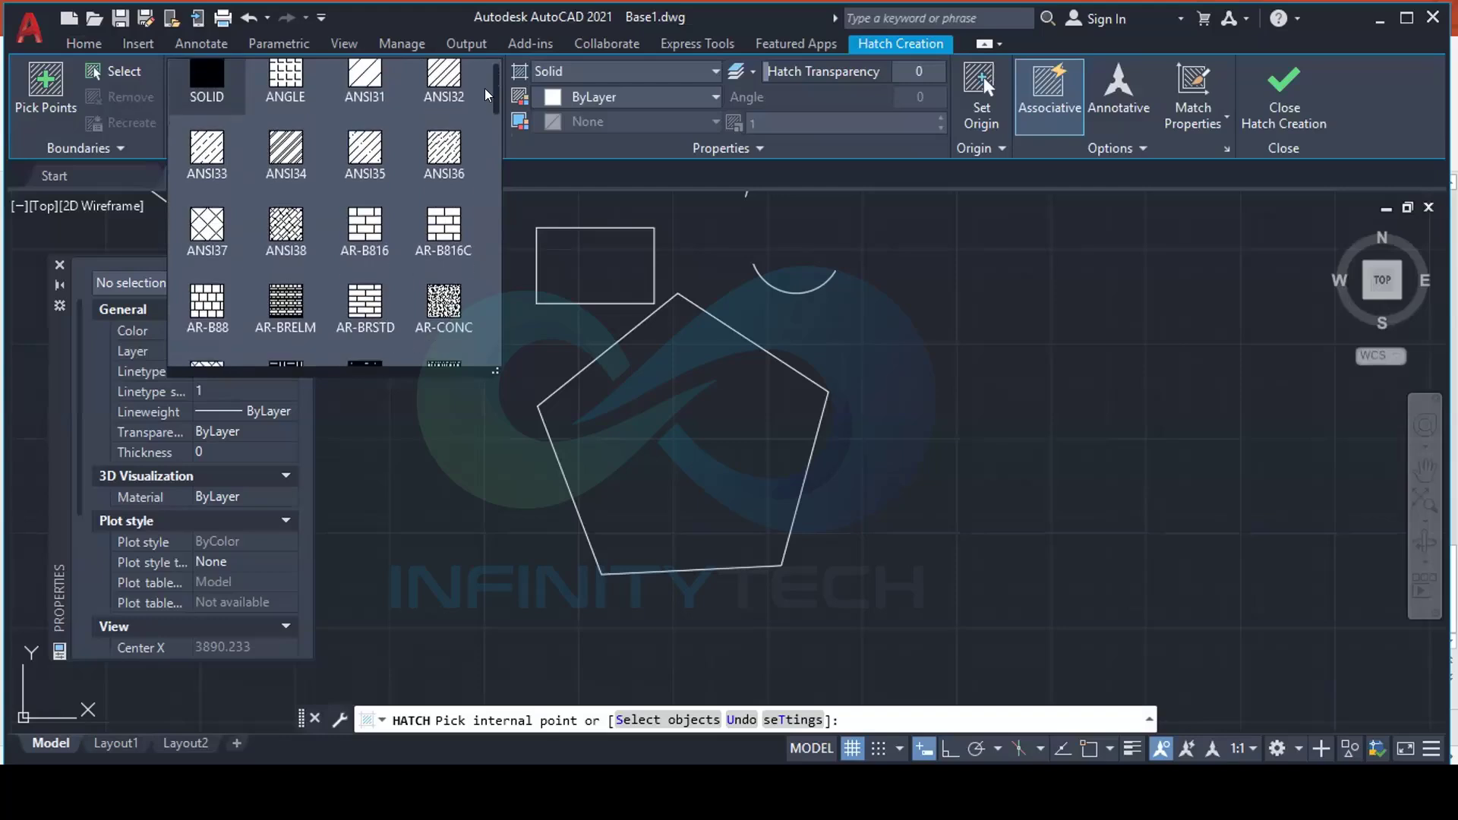
{"action": "left_click", "coordinate": [370, 232]}
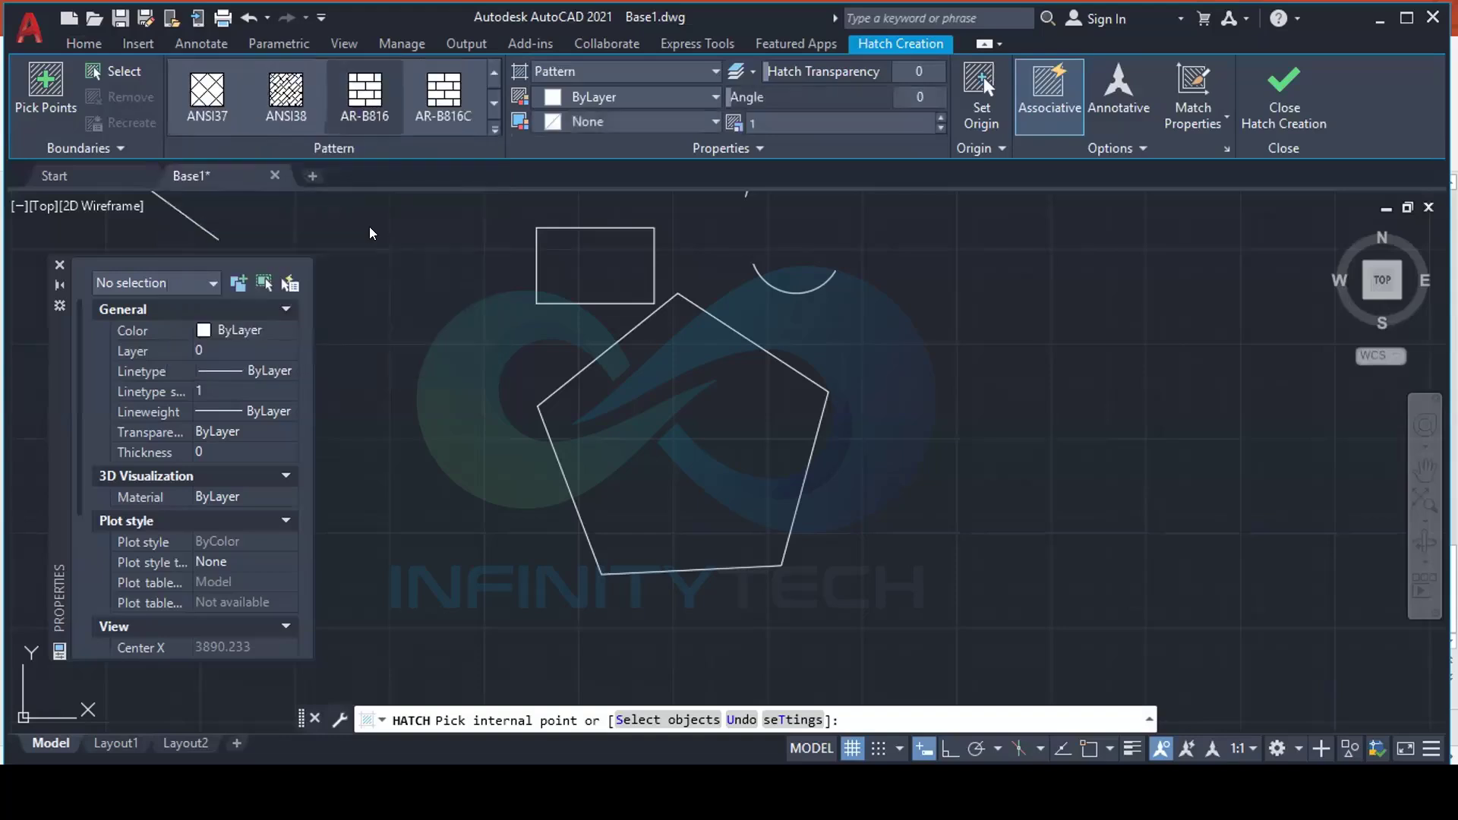
{"action": "left_click", "coordinate": [684, 431]}
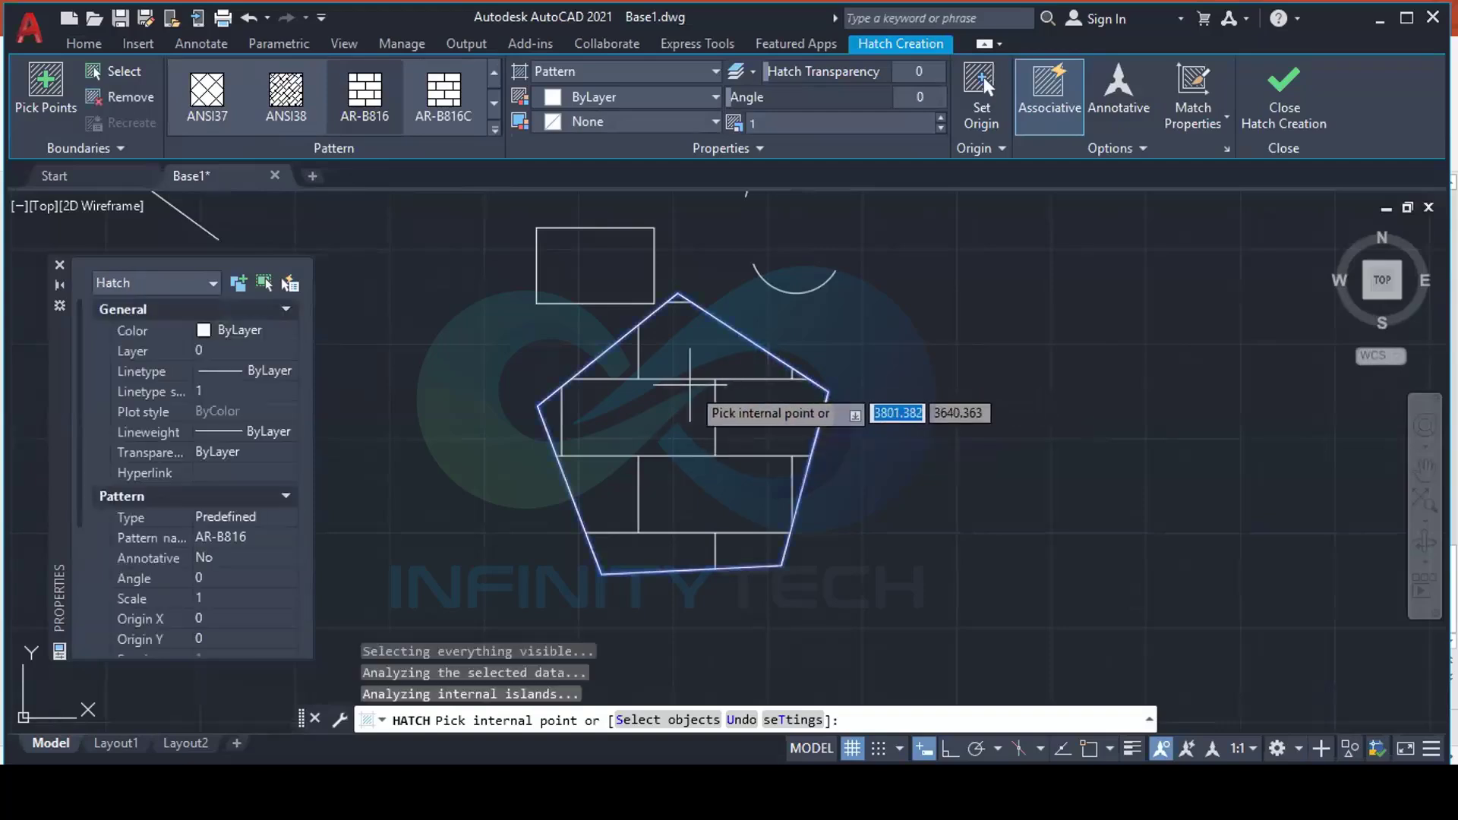
{"action": "left_click", "coordinate": [611, 268]}
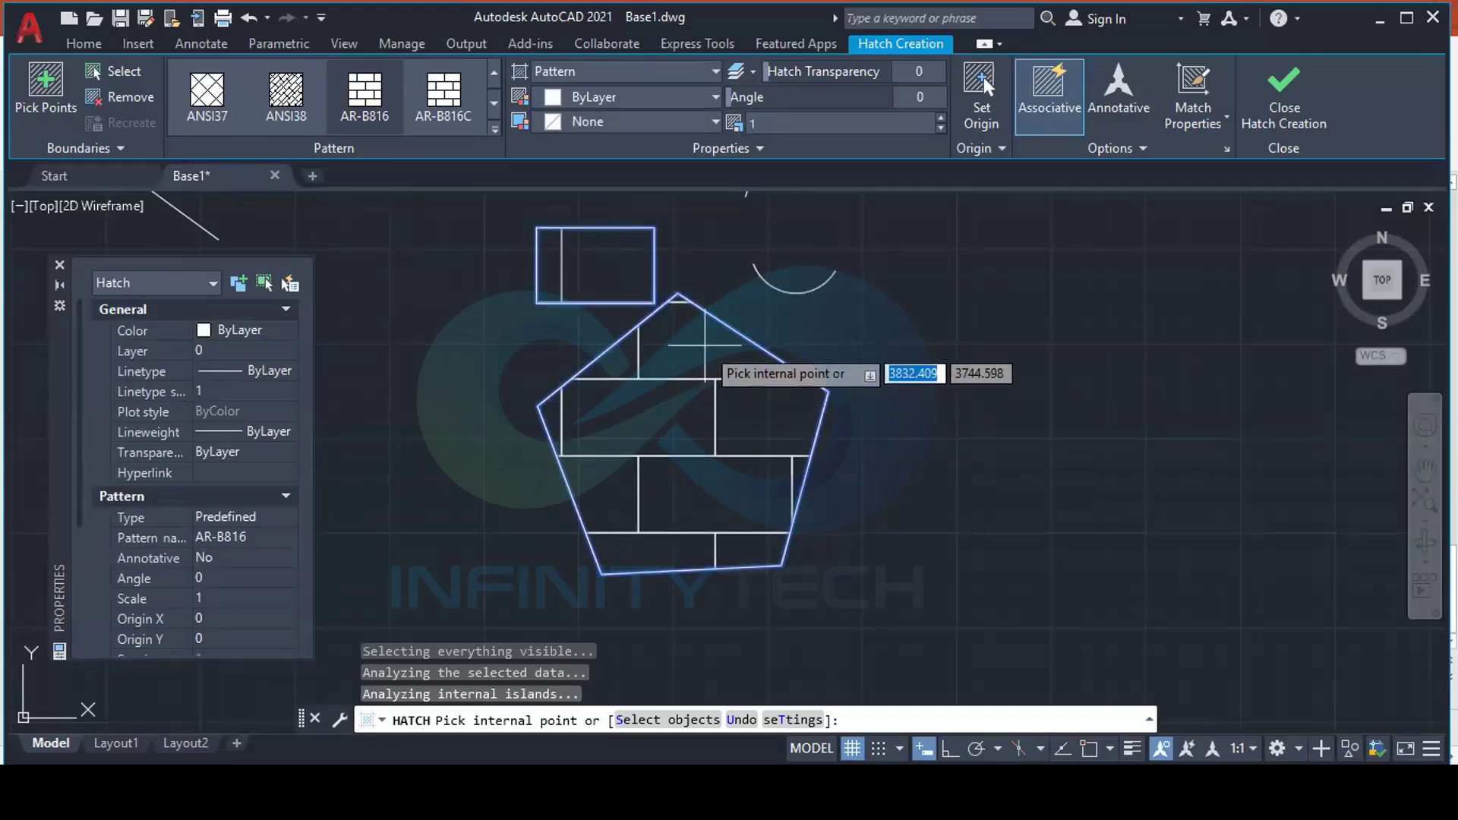
{"action": "key", "text": "Escape"}
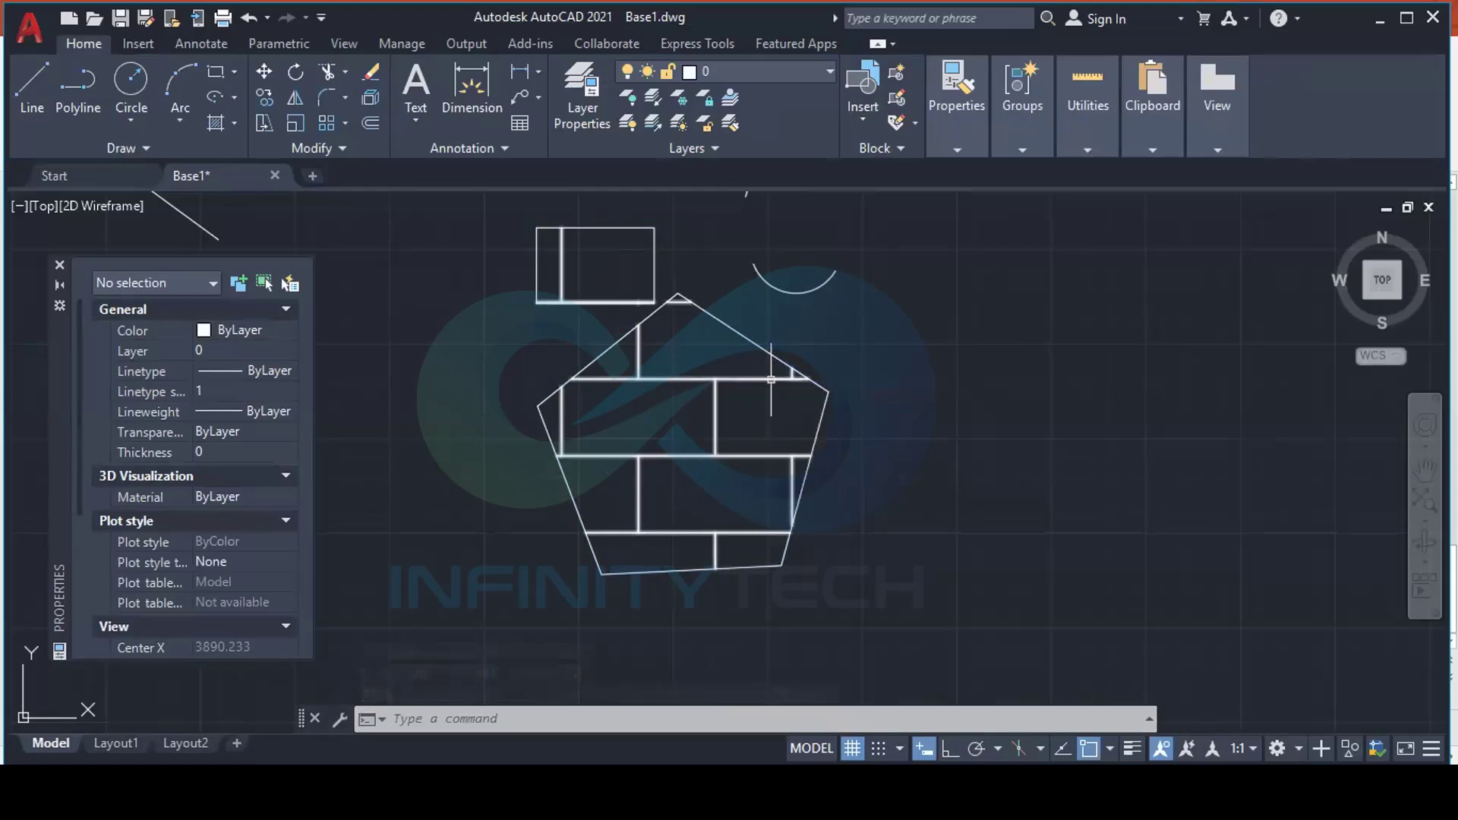
Delete the AR-B816 hatch shared by the pentagon and the rectangle
{"action": "mouse_move", "coordinate": [554, 399]}
{"action": "middle_mouse_down"}
{"action": "mouse_move", "coordinate": [659, 444]}
{"action": "mouse_move", "coordinate": [655, 462]}
{"action": "middle_mouse_up"}
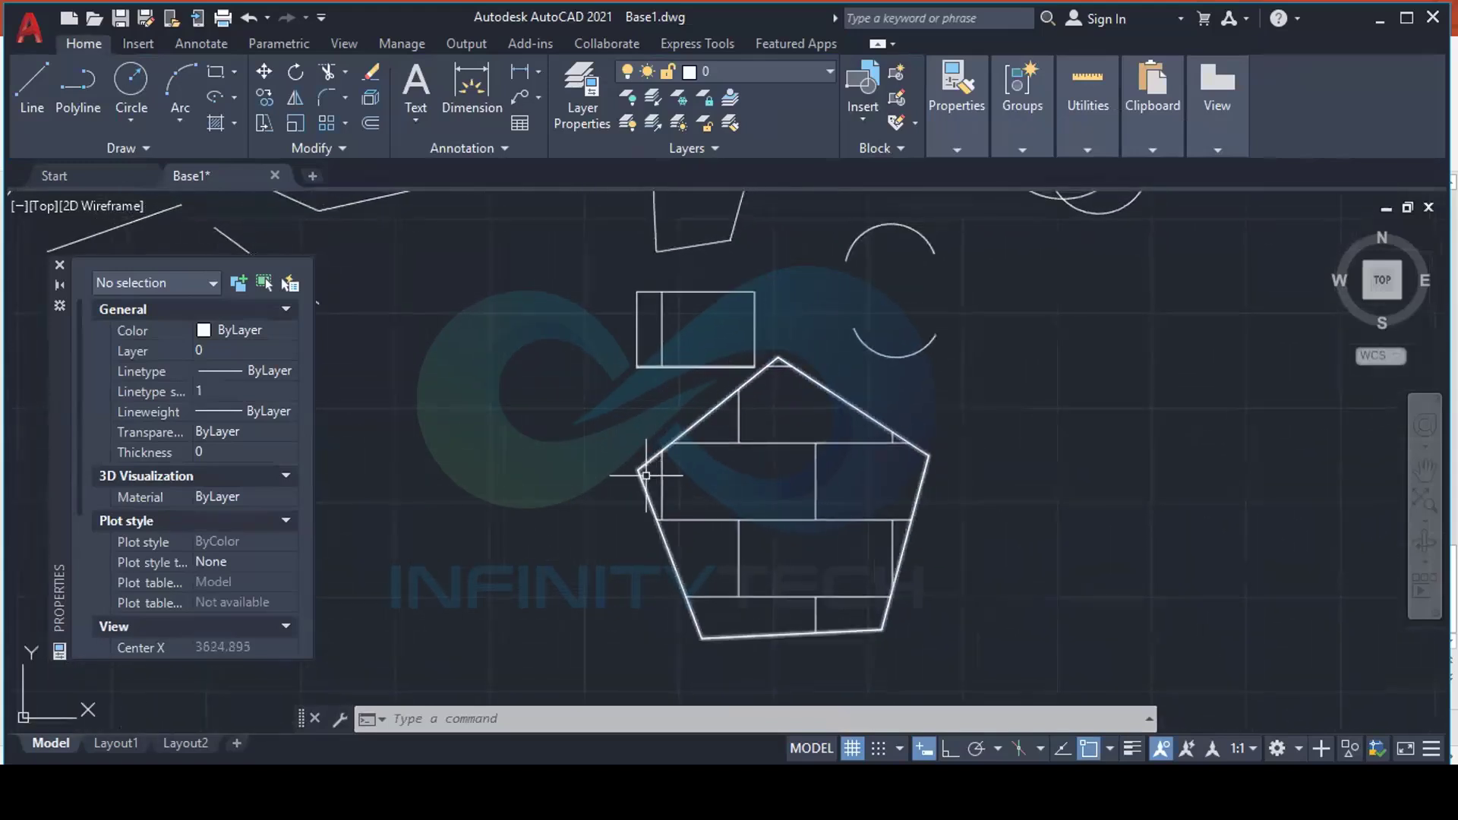
{"action": "left_click", "coordinate": [768, 440]}
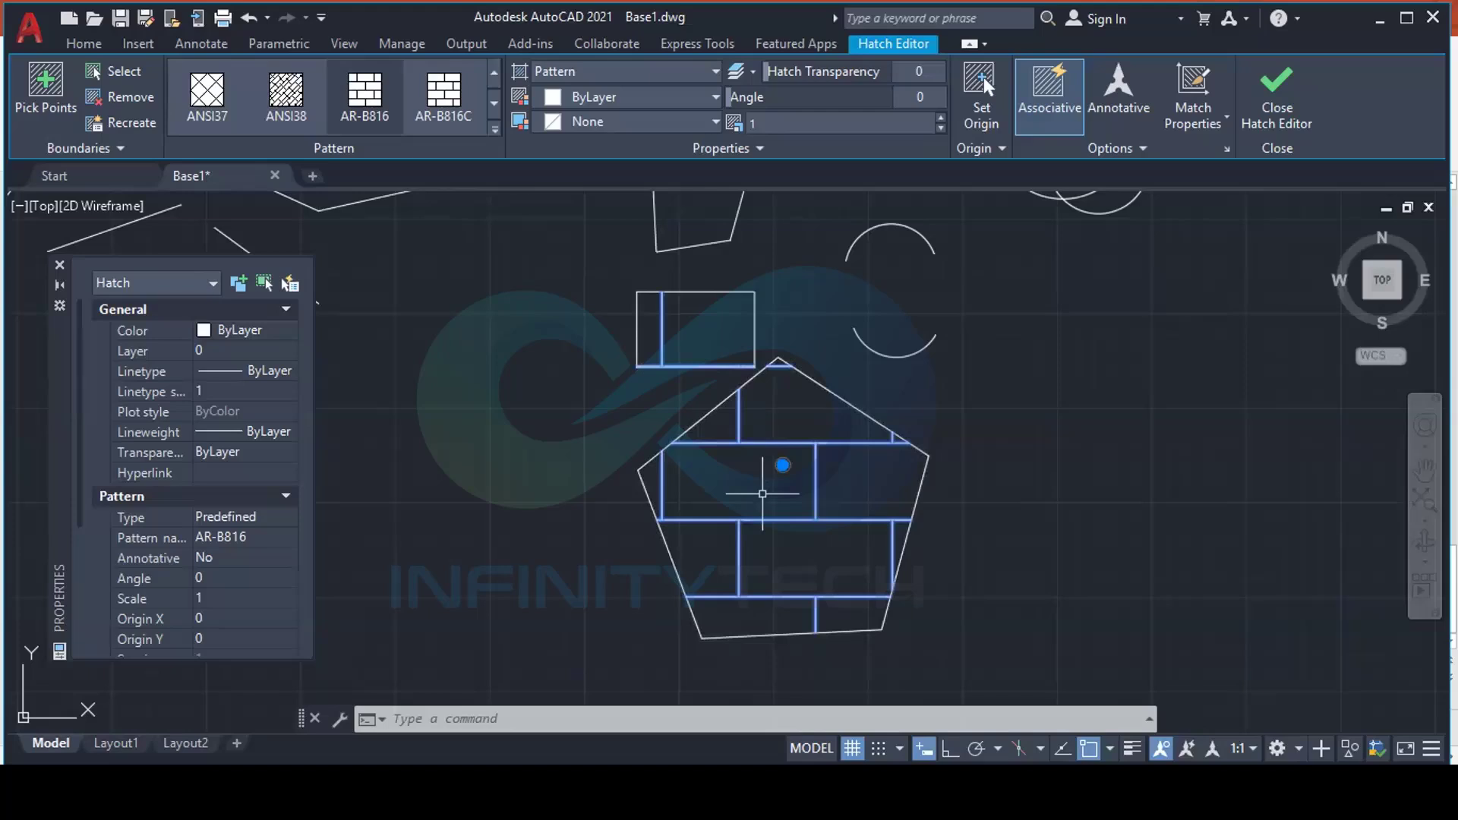
{"action": "key", "text": "Delete"}
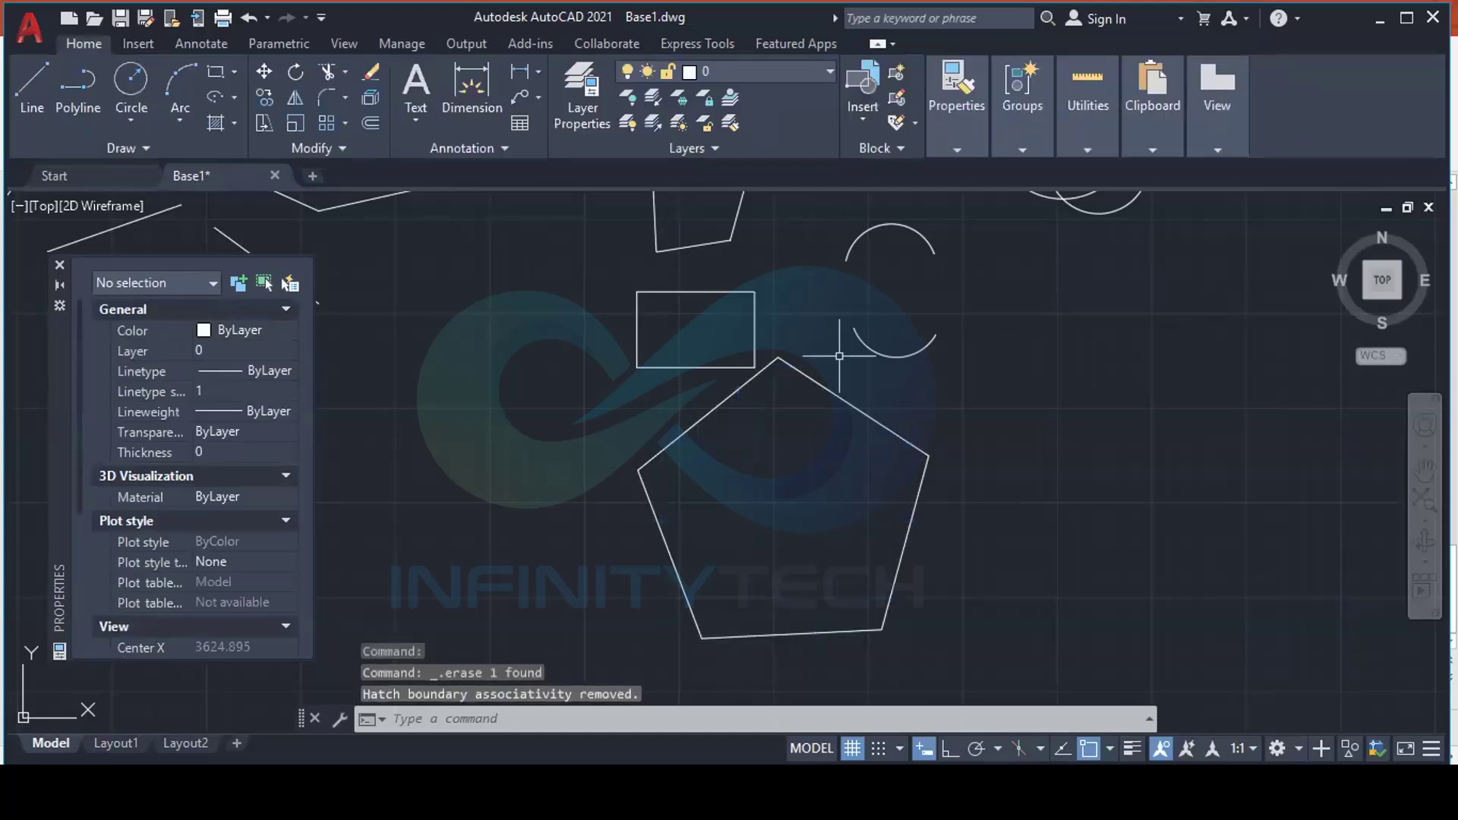
Fill the pentagon with the AR-B816C brick hatch pattern
{"action": "left_click", "coordinate": [215, 124]}
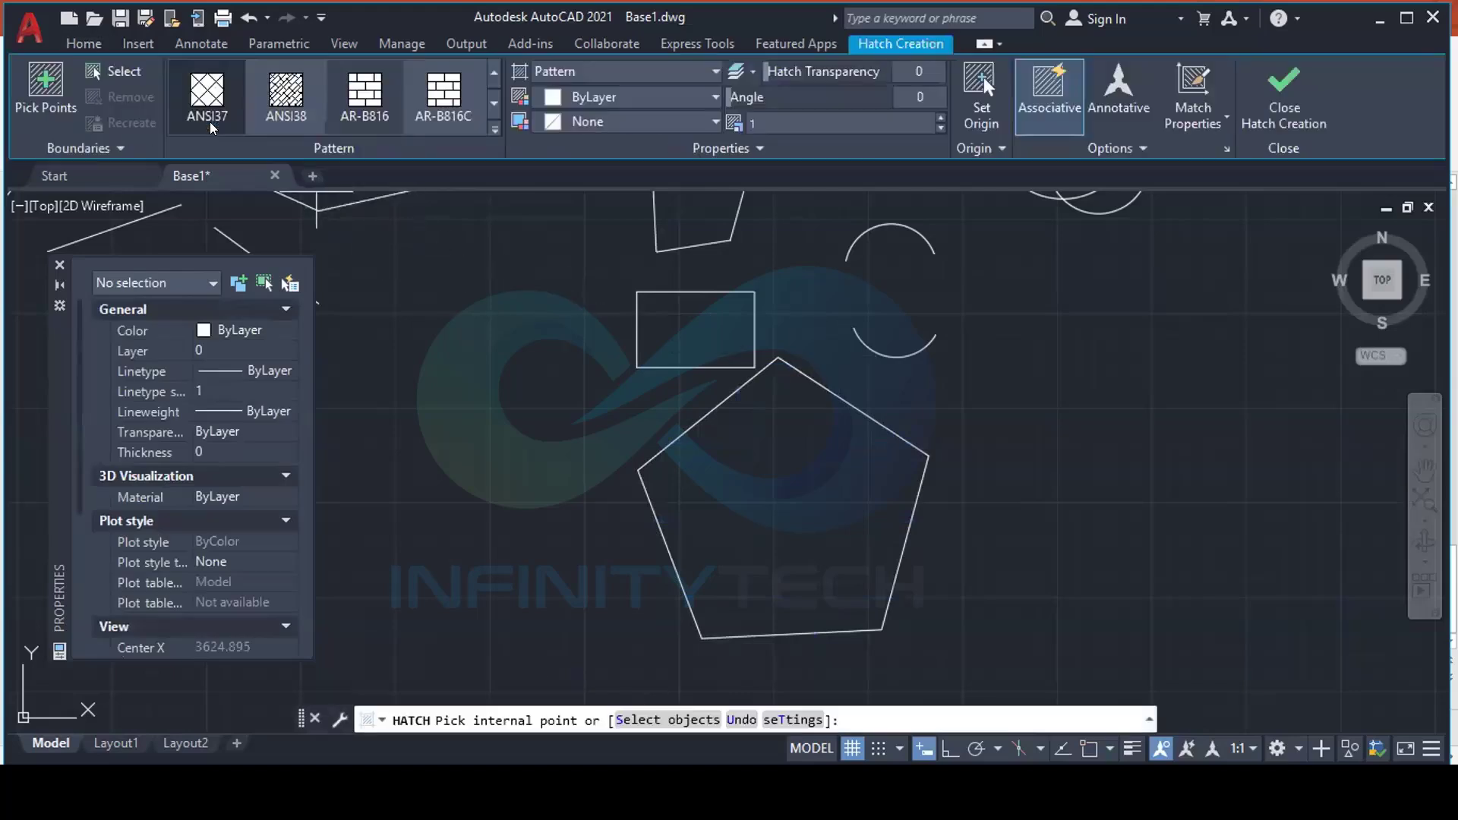
{"action": "left_click", "coordinate": [443, 106]}
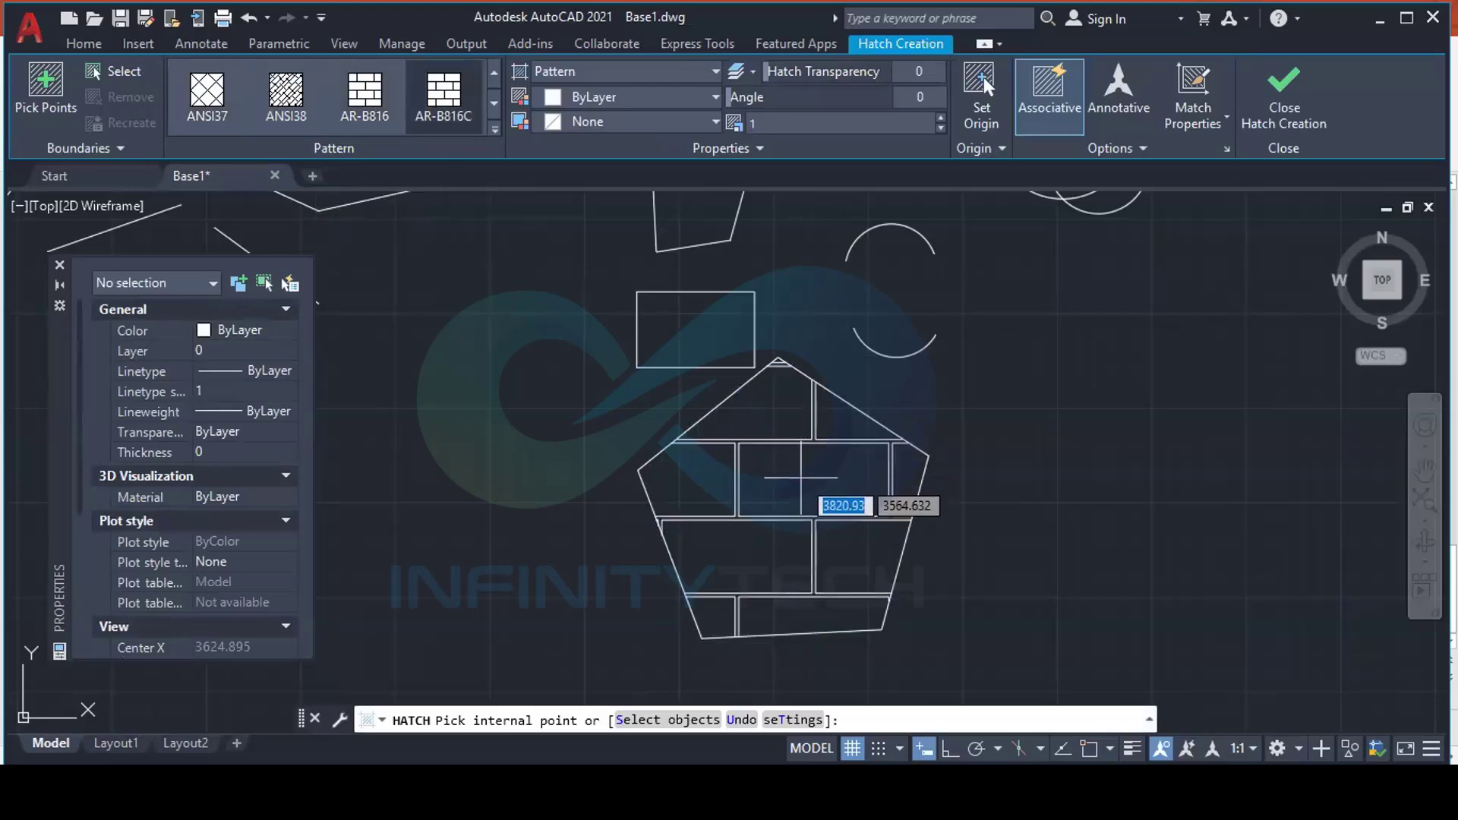
{"action": "left_click", "coordinate": [802, 477]}
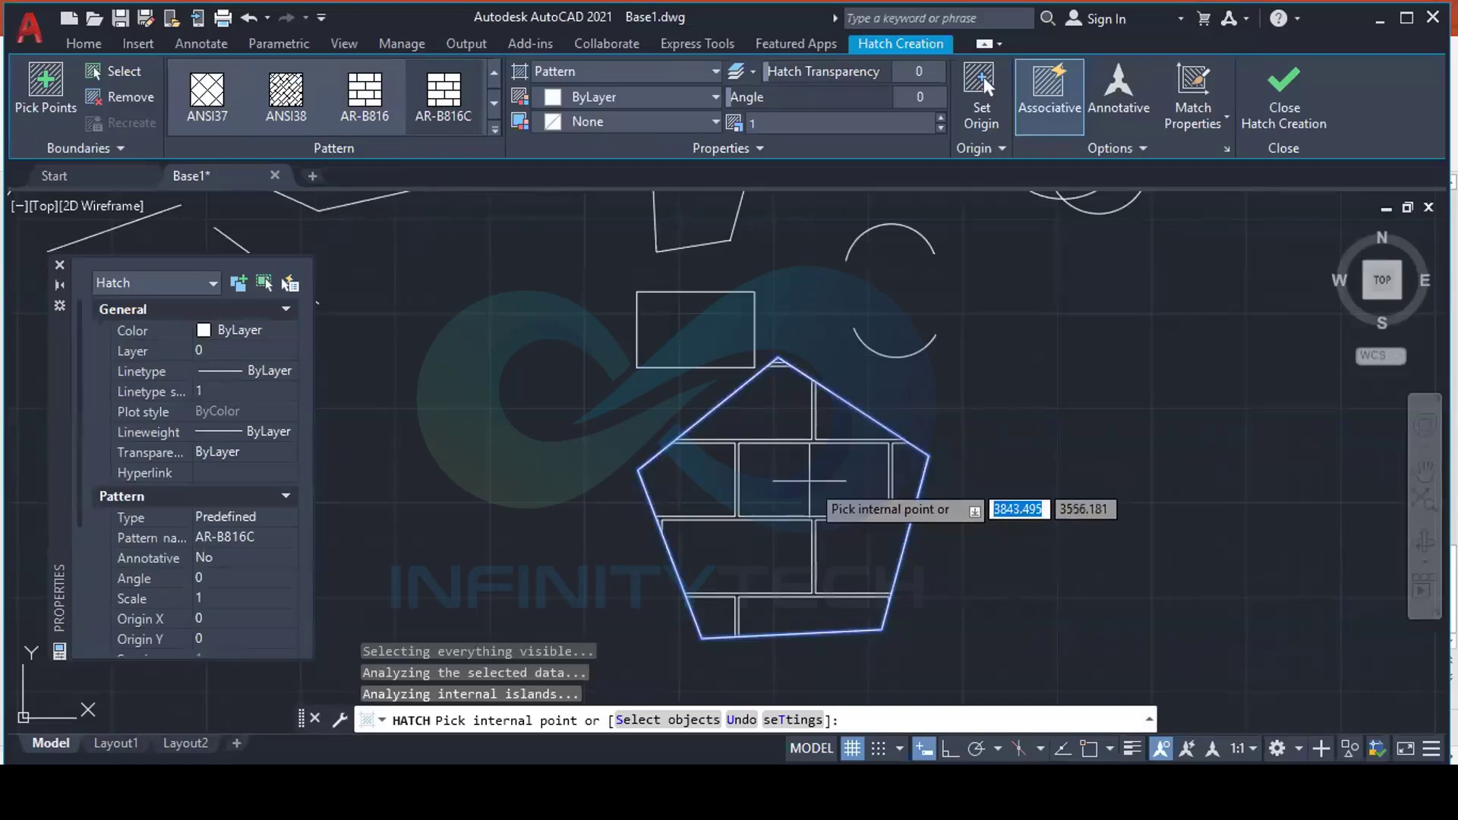
{"action": "key", "text": "Return"}
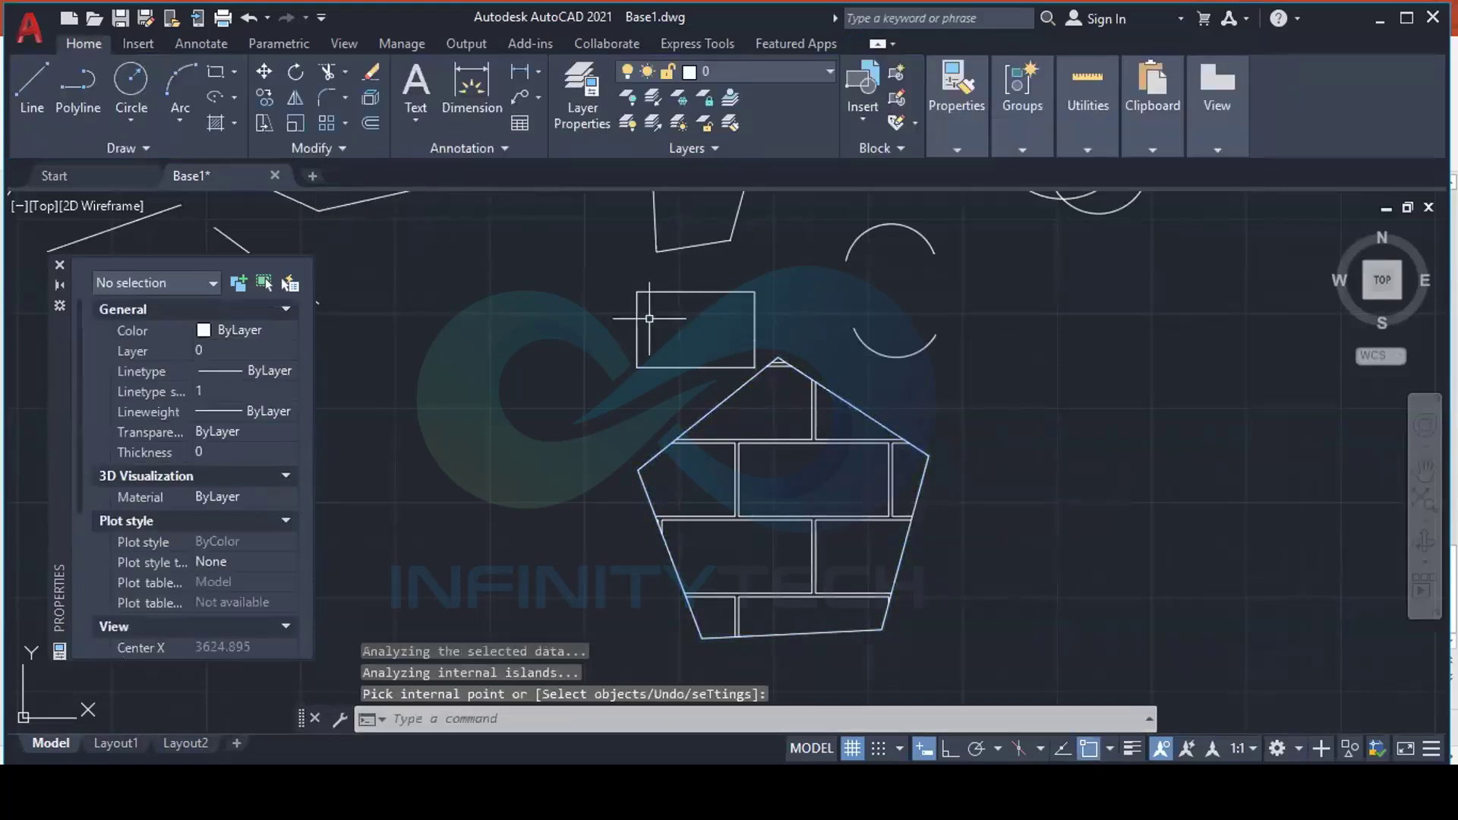
Fill the rectangle above the pentagon with its own separate AR-B816C hatch
{"action": "key", "text": "Return"}
{"action": "left_click", "coordinate": [703, 331]}
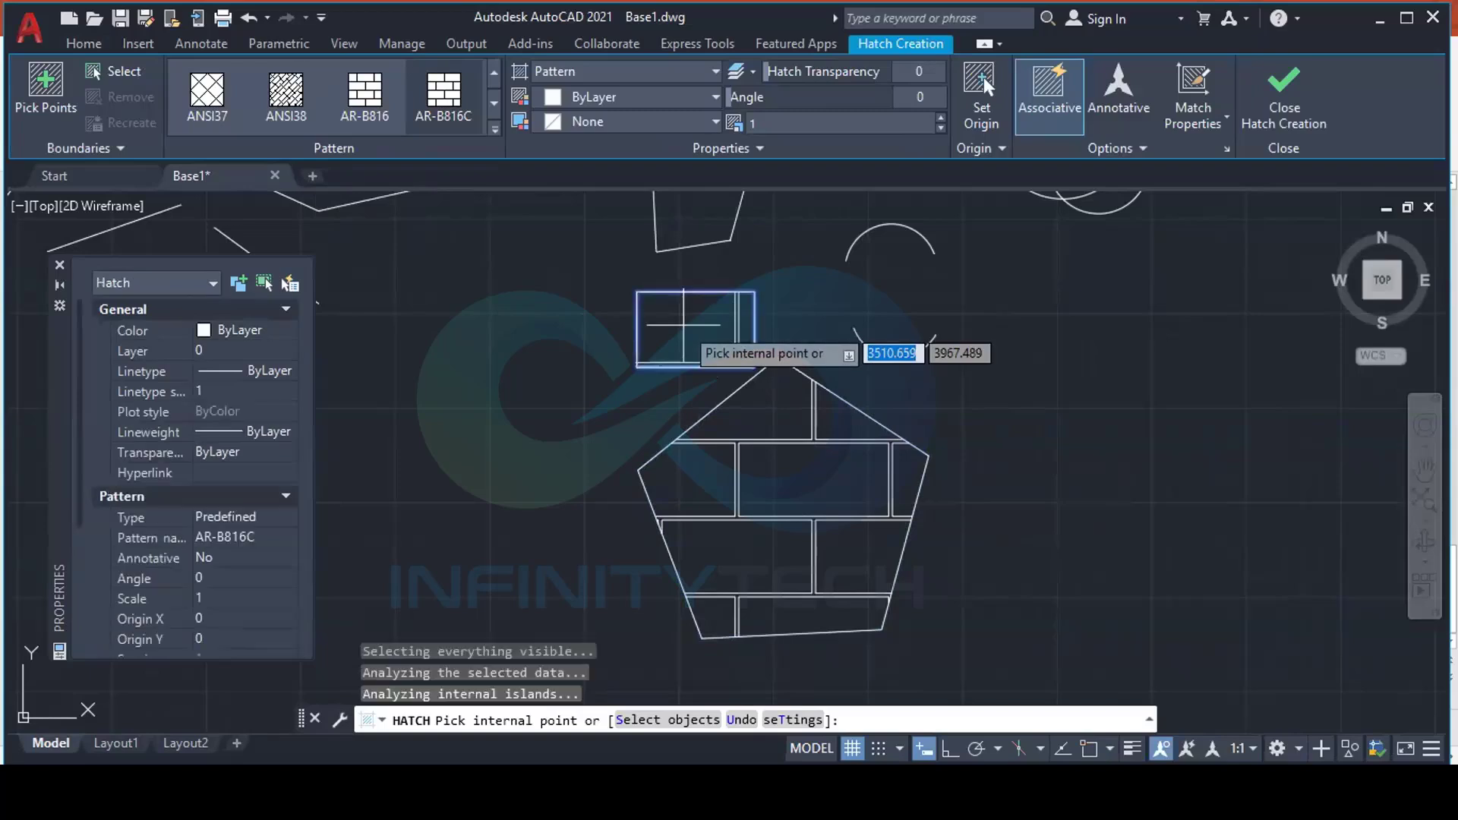
{"action": "key", "text": "Return"}
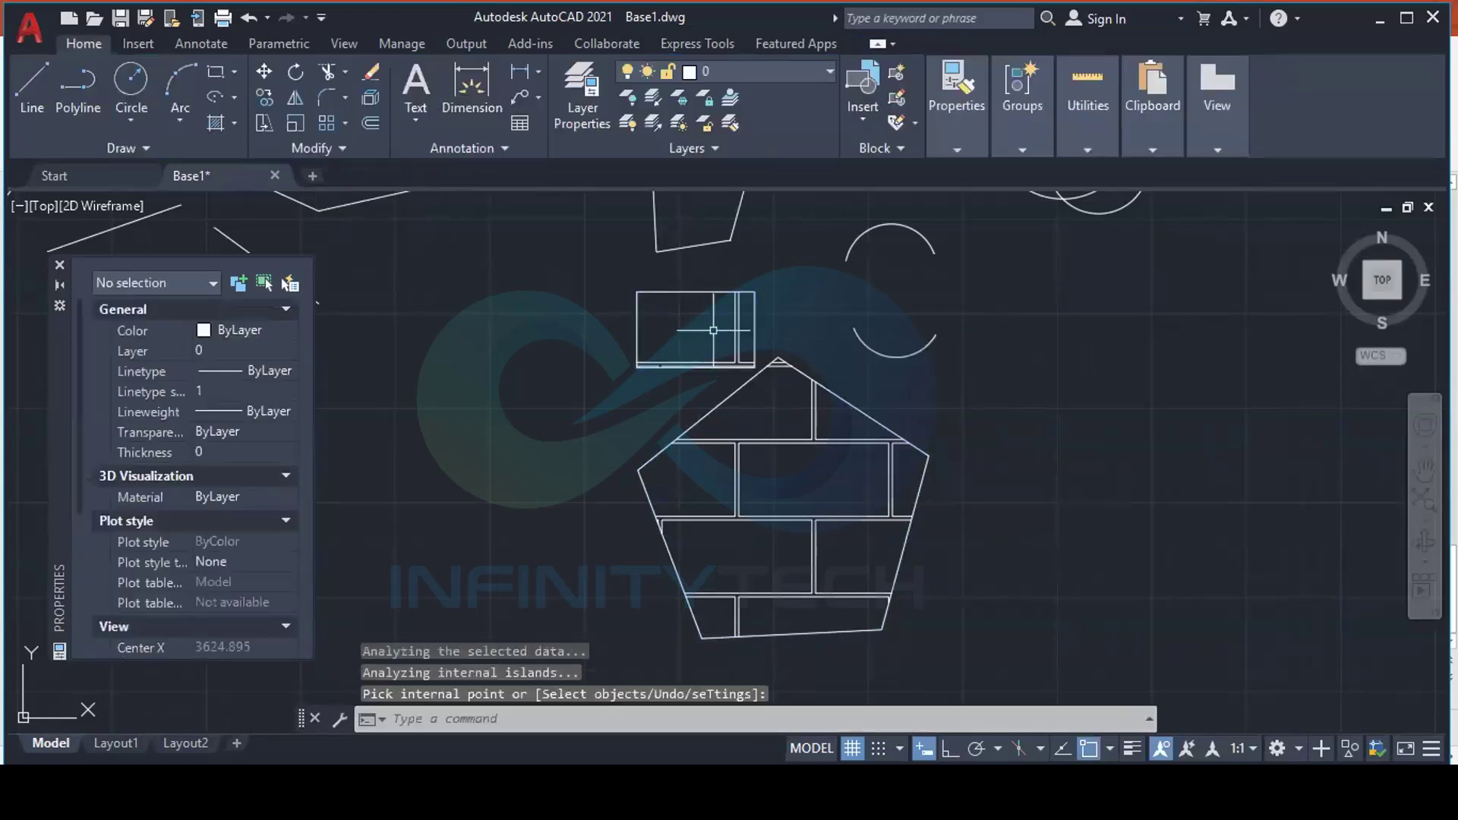
{"action": "key", "text": "Escape"}
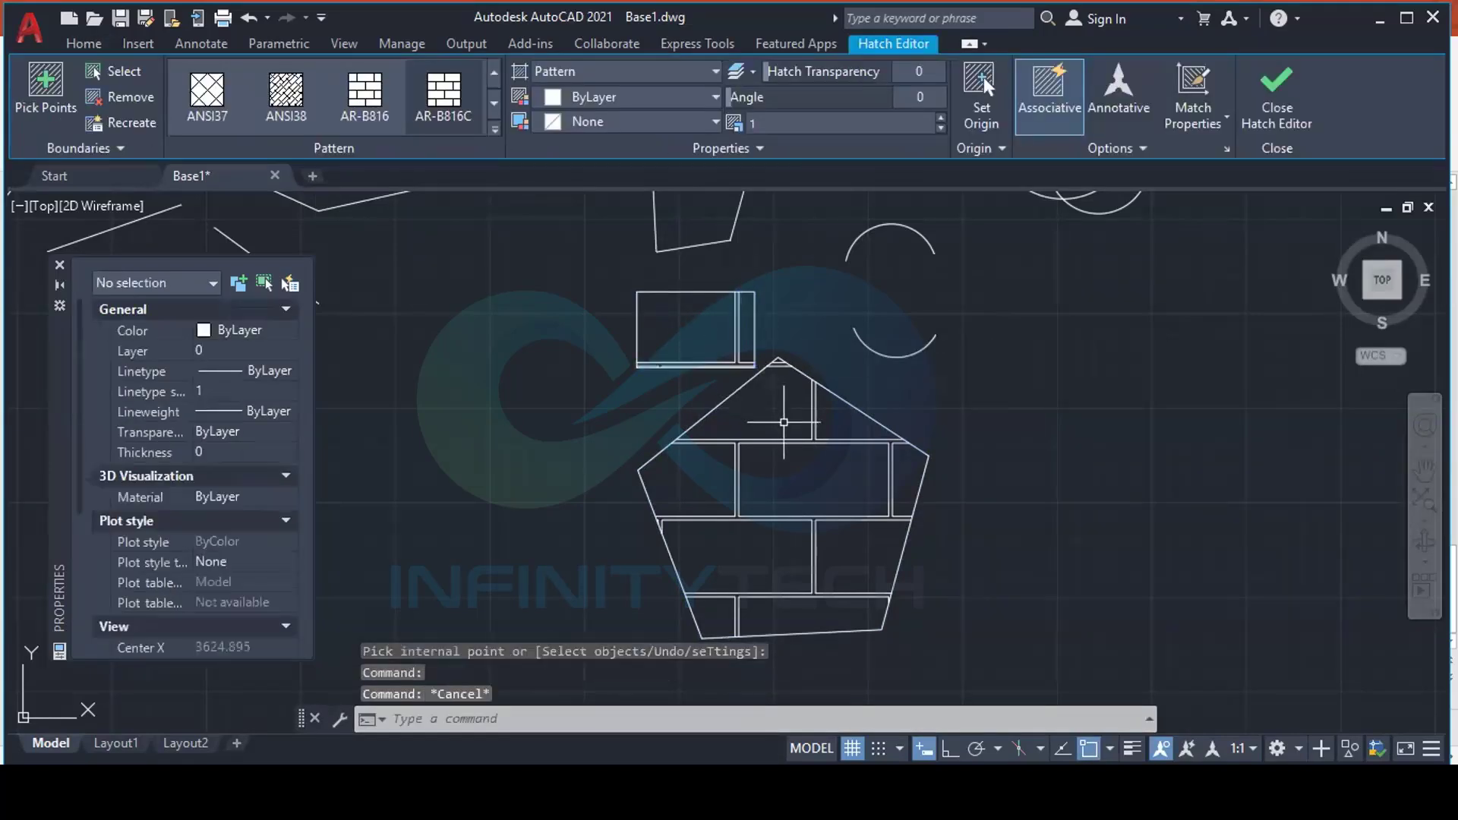
Check that the pentagon's and the rectangle's hatches can be selected separately, including the rectangle together with its hatch
{"action": "left_click", "coordinate": [775, 440]}
{"action": "key", "text": "Escape"}
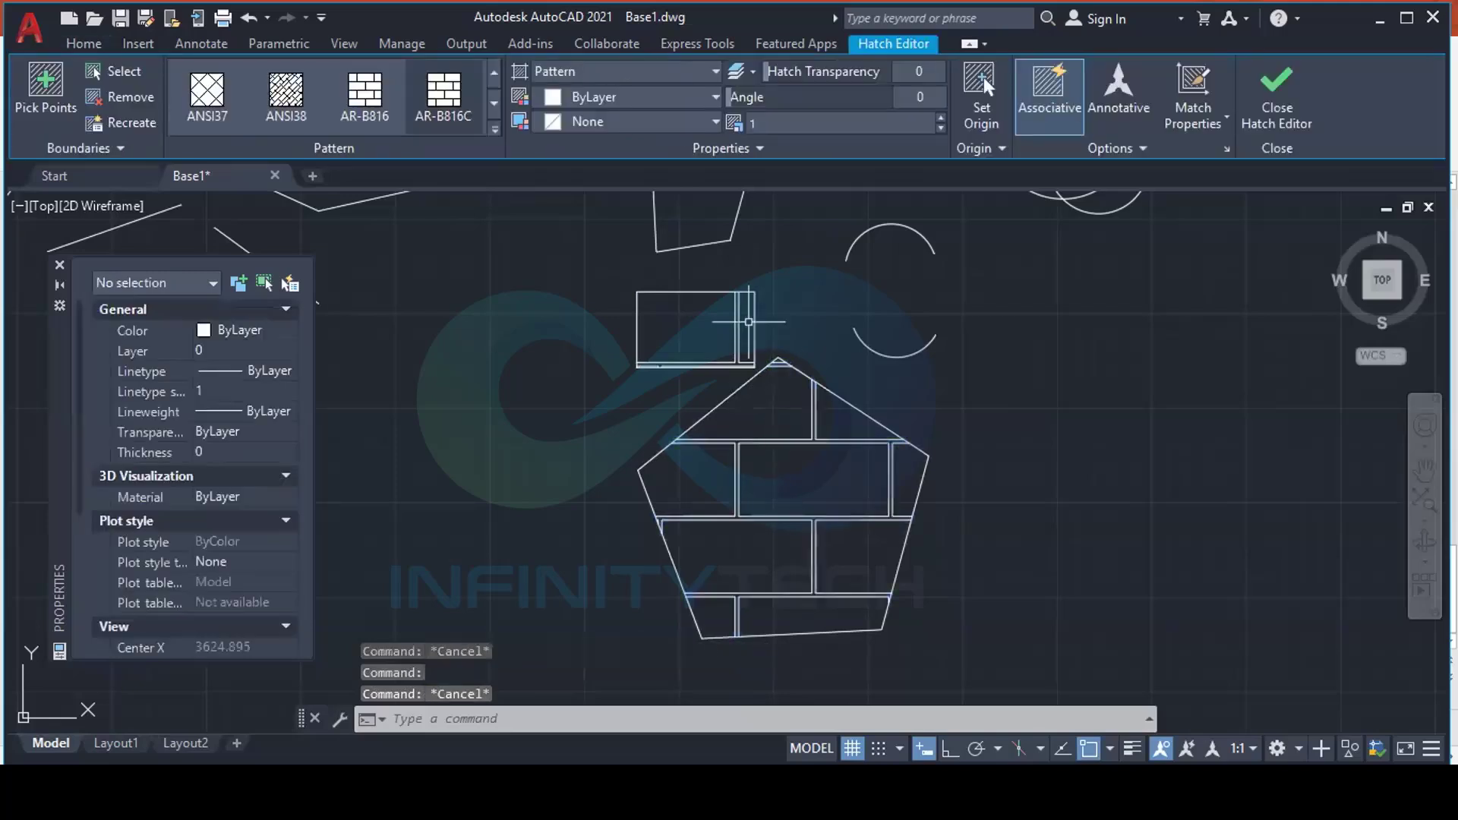
{"action": "left_click", "coordinate": [735, 318]}
{"action": "key", "text": "Escape"}
{"action": "left_click", "coordinate": [736, 322]}
{"action": "left_click", "coordinate": [566, 253]}
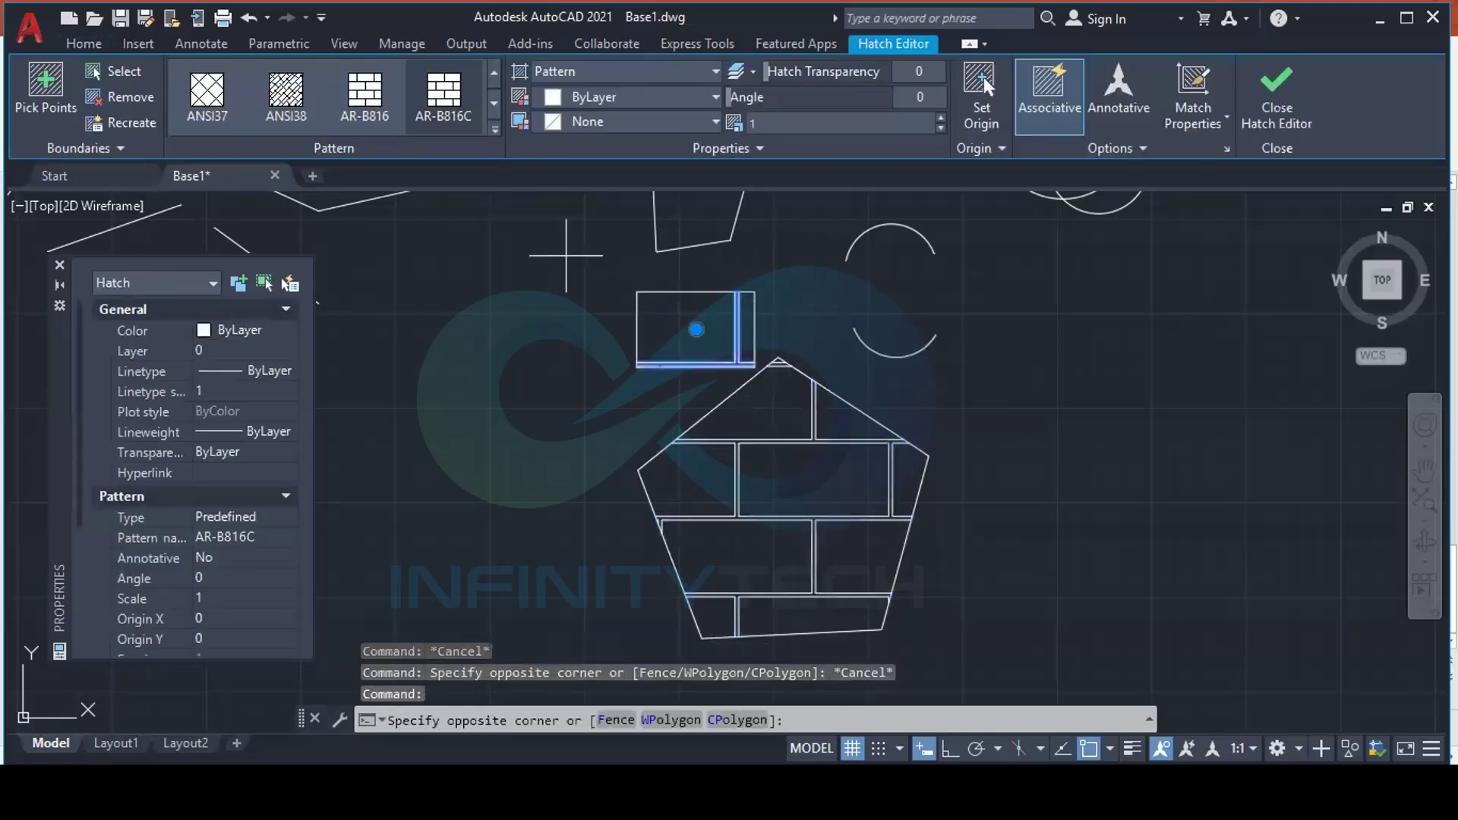
{"action": "key", "text": "Escape"}
{"action": "left_click", "coordinate": [586, 256]}
{"action": "left_click", "coordinate": [780, 392]}
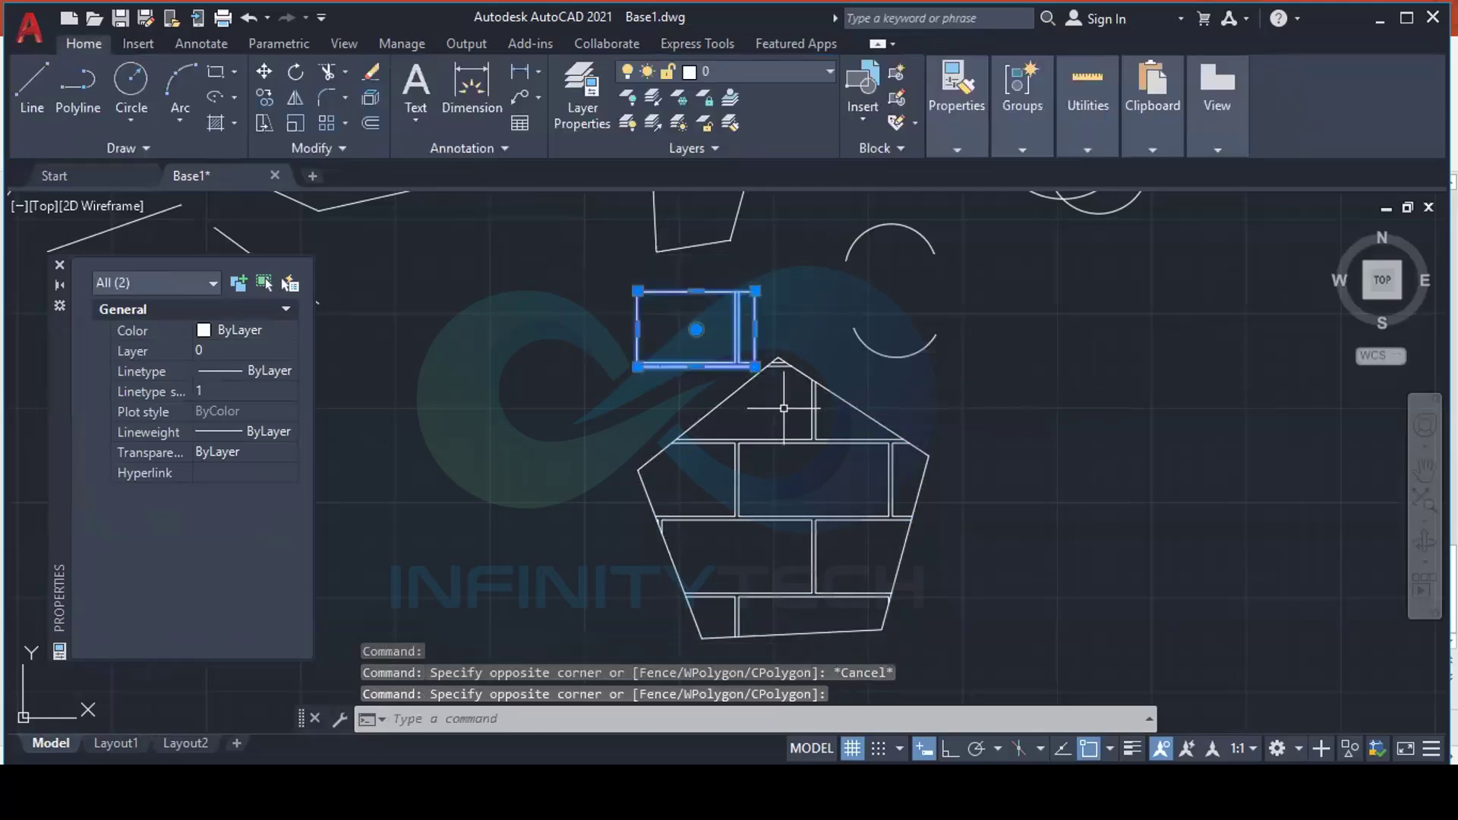
{"action": "key", "text": "Escape"}
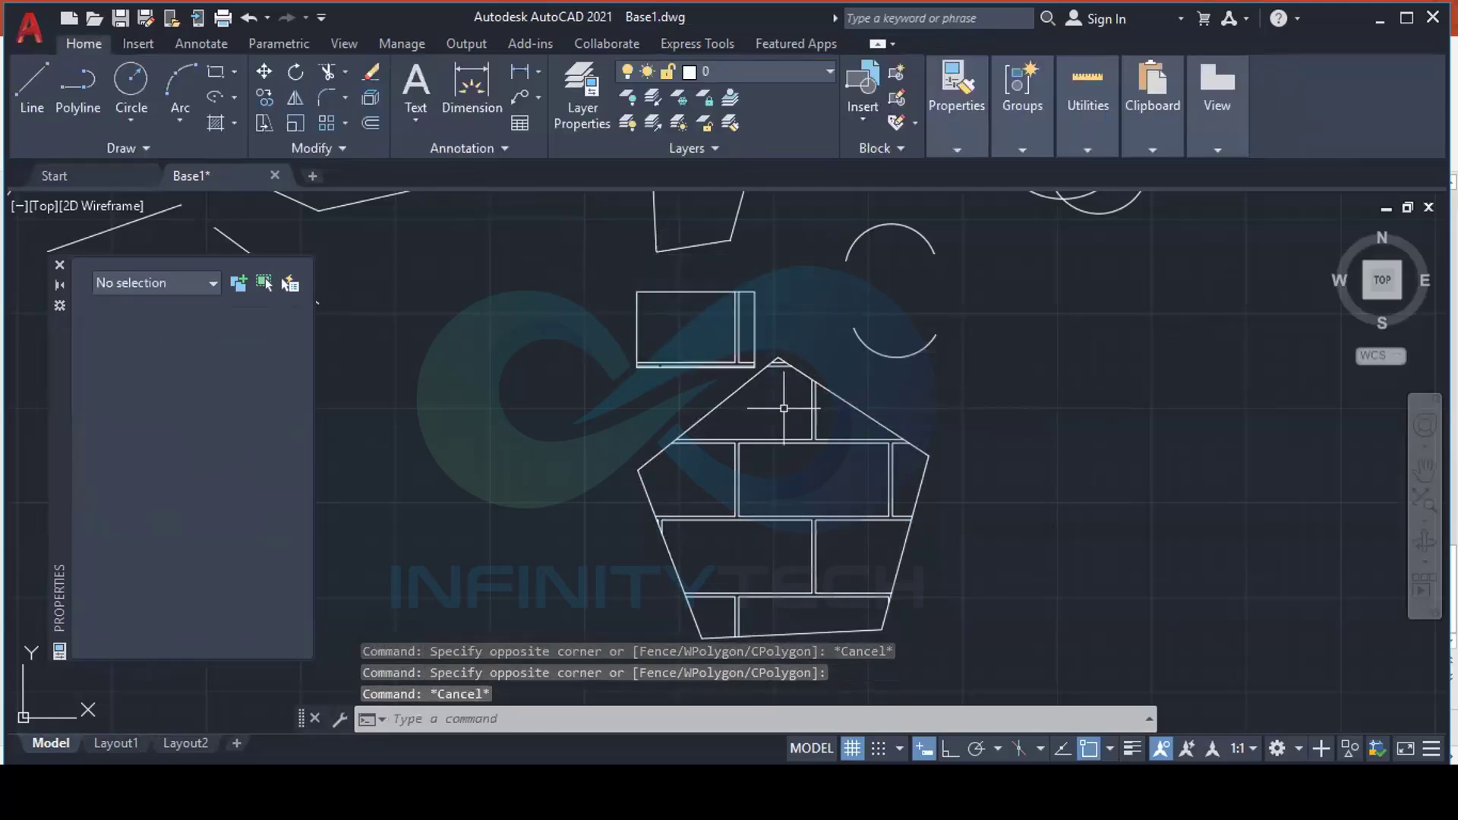
Move the rectangle together with its hatch into the empty area to the upper left of the pentagon
{"action": "left_click", "coordinate": [589, 274]}
{"action": "left_click", "coordinate": [809, 375]}
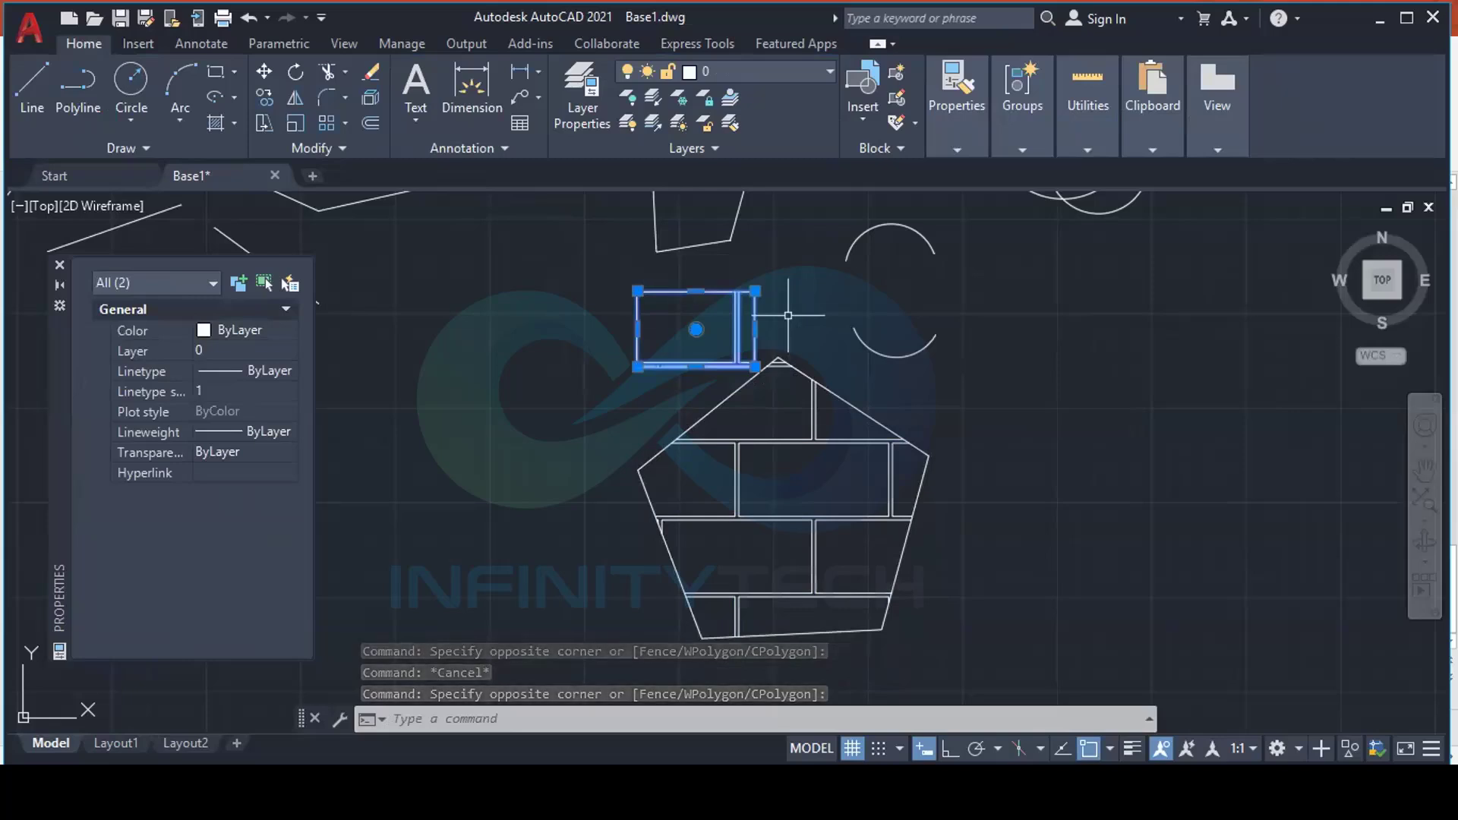
{"action": "left_click", "coordinate": [263, 74]}
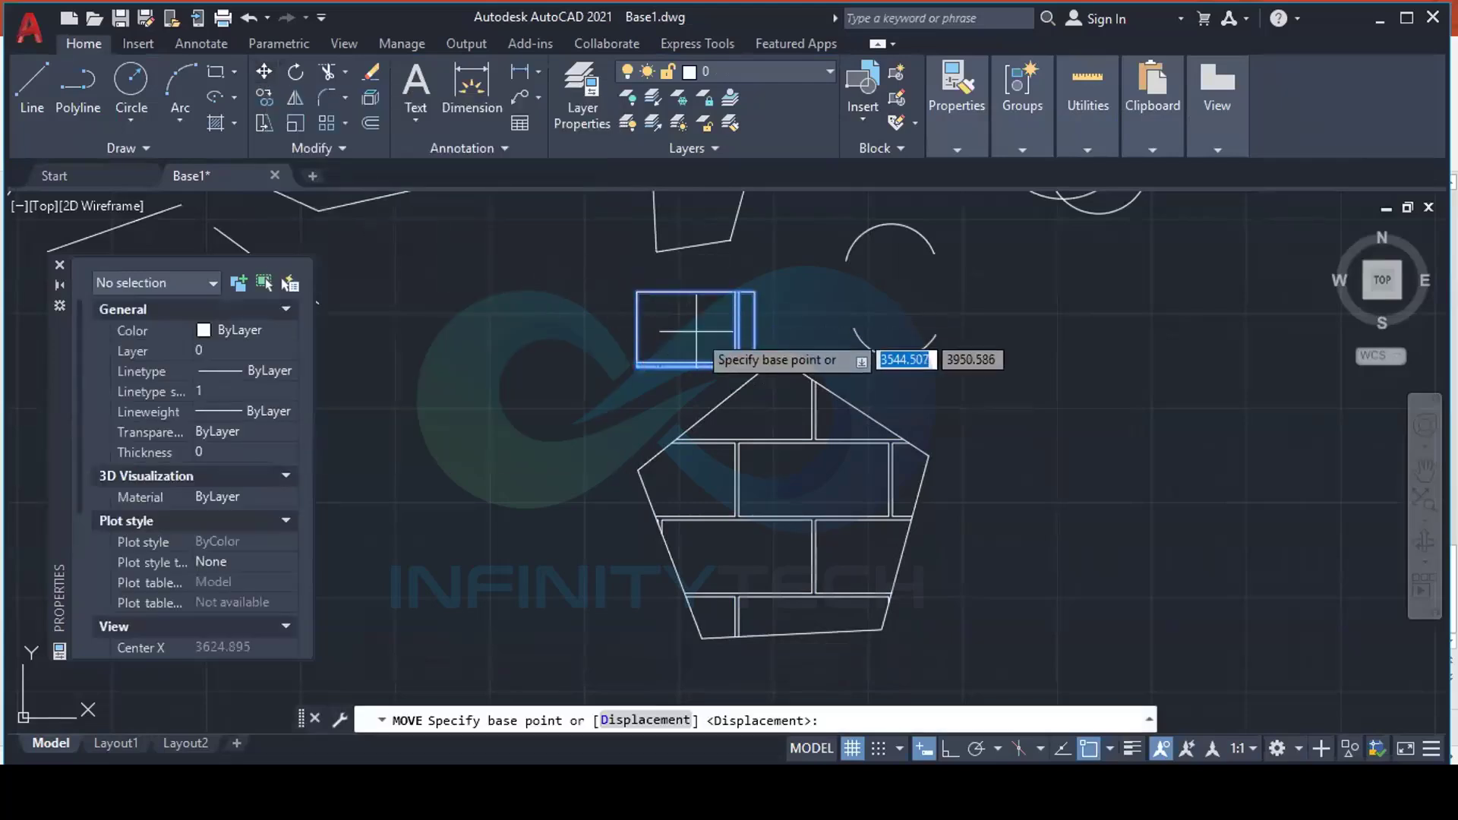
{"action": "left_click", "coordinate": [696, 331]}
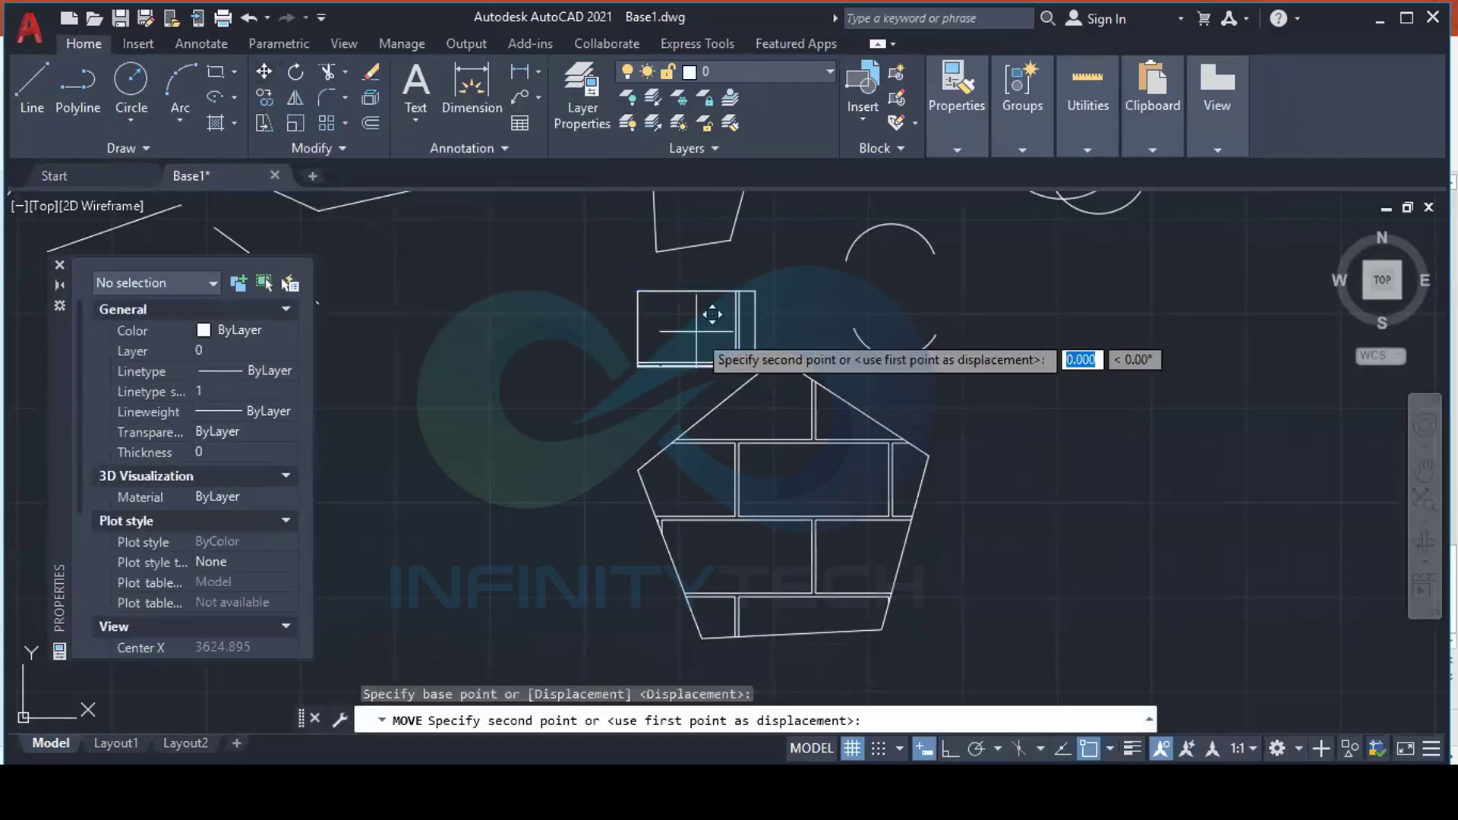
{"action": "left_click", "coordinate": [524, 335]}
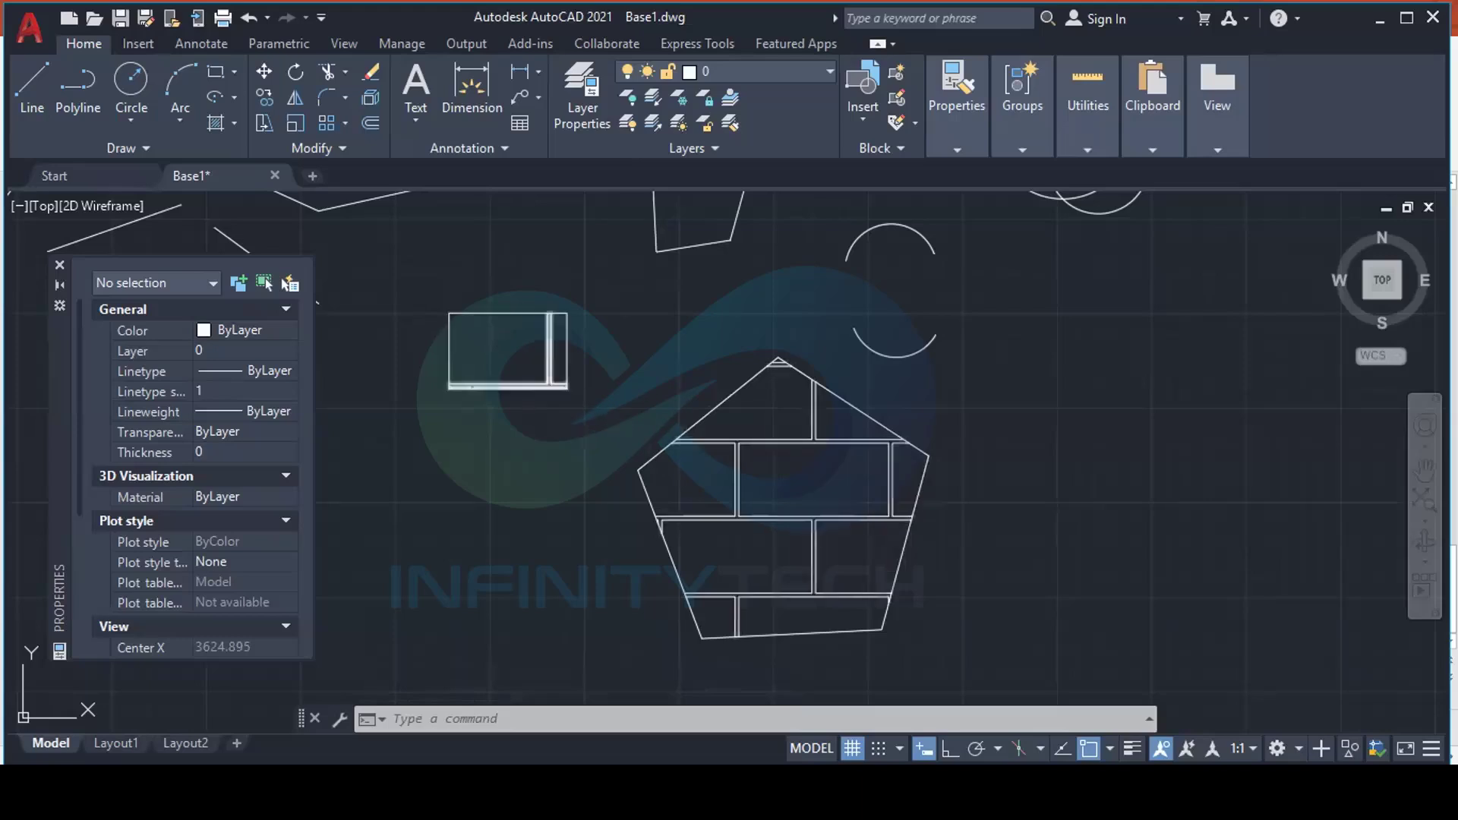
Reduce the pattern scale of the rectangle's AR-B816C hatch in small increments to 0.65
{"action": "left_click", "coordinate": [542, 352]}
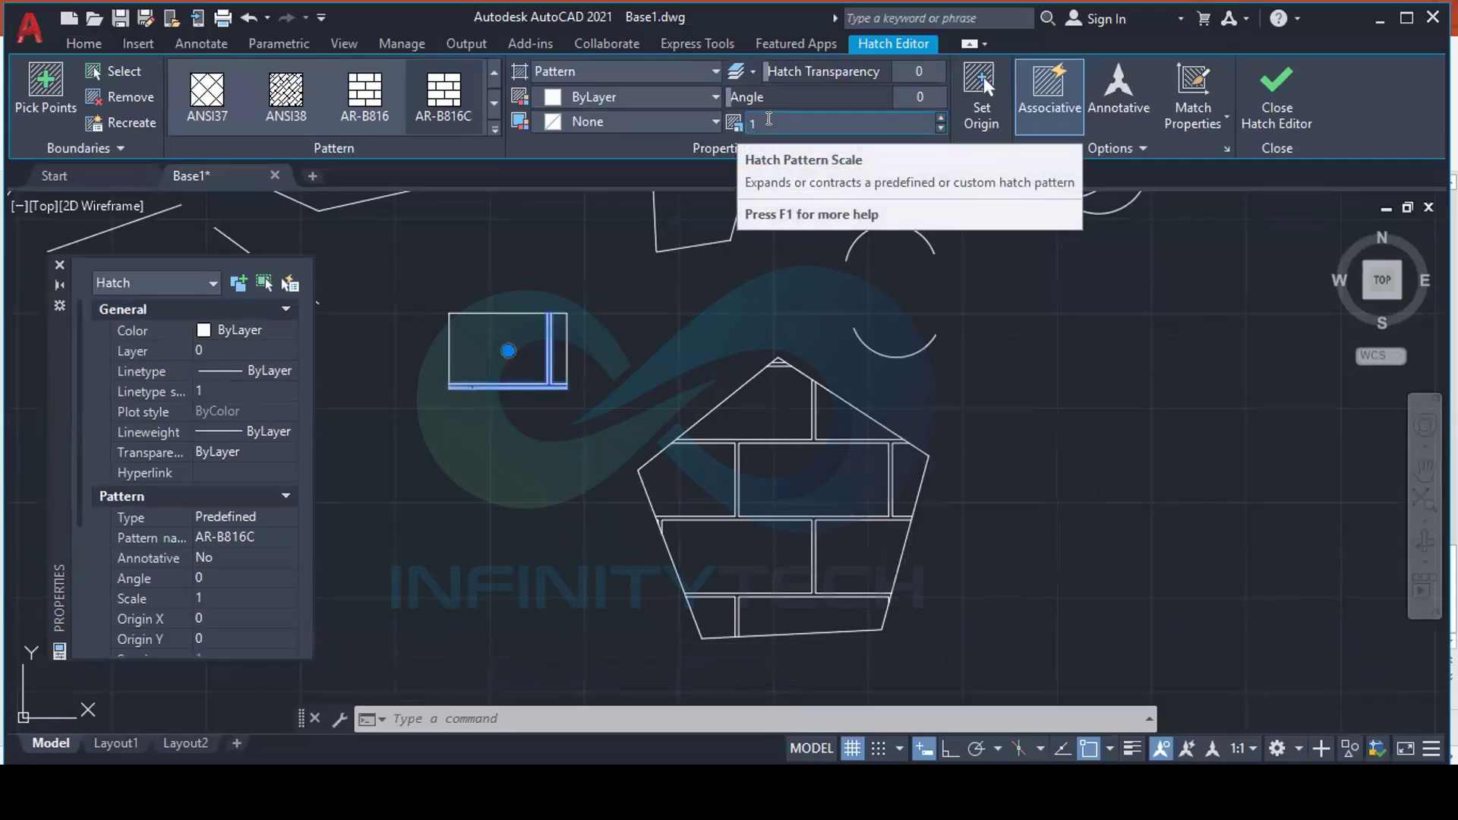
{"action": "left_click", "coordinate": [934, 127]}
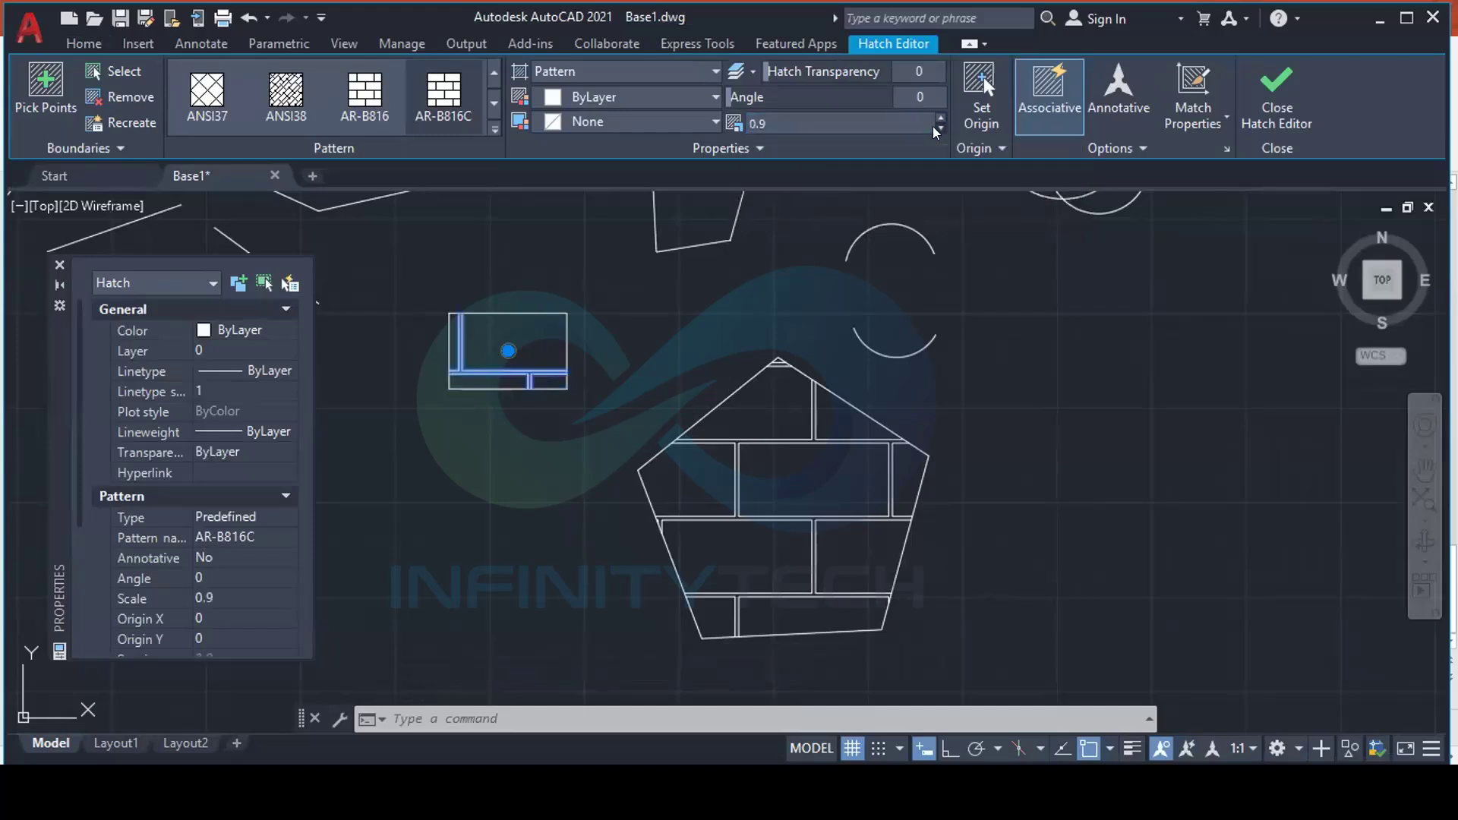
{"action": "left_click", "coordinate": [934, 127]}
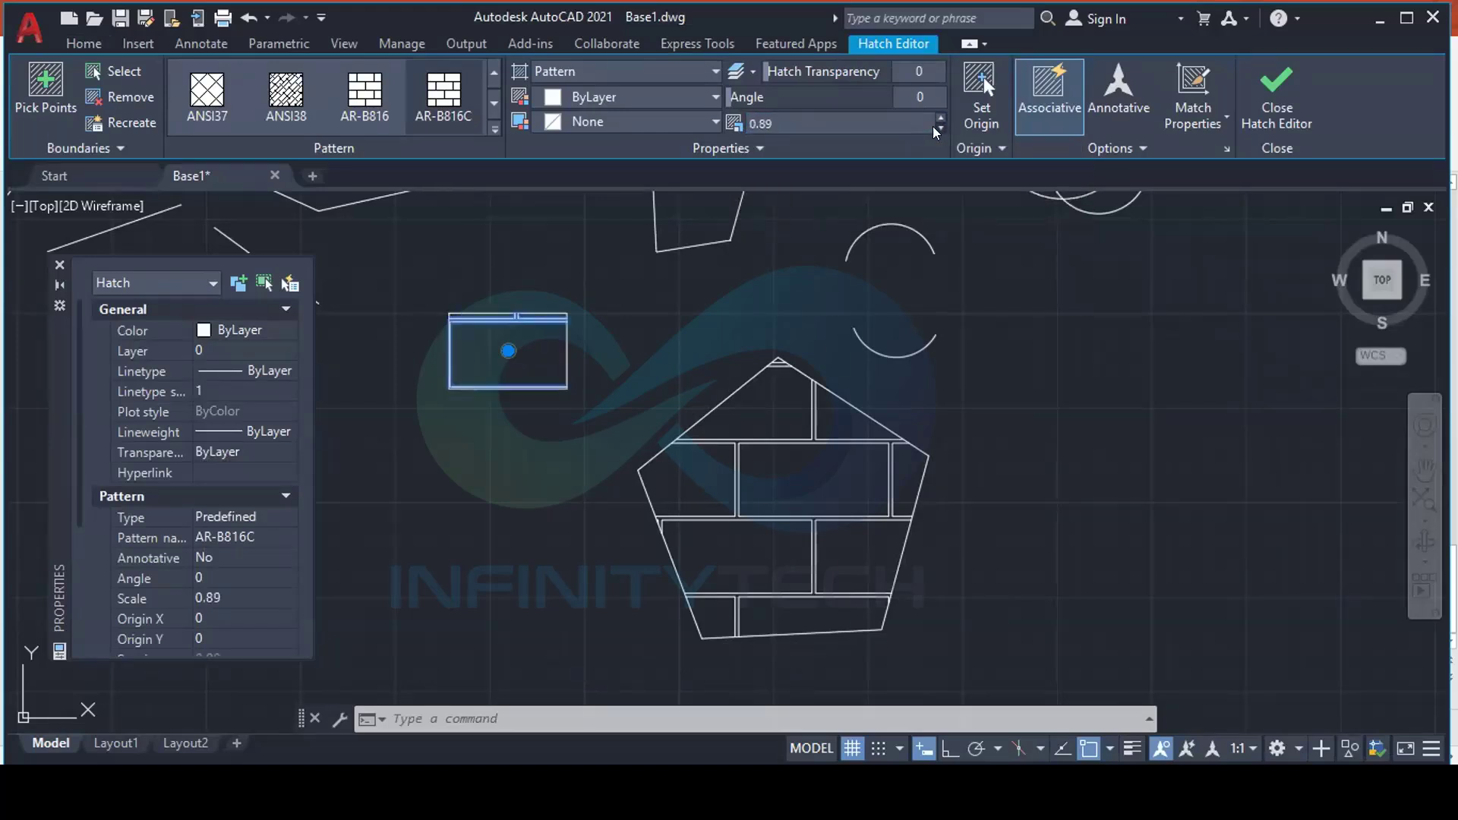
{"action": "left_click", "coordinate": [934, 127]}
{"action": "left_click", "coordinate": [934, 127]}
{"action": "left_click", "coordinate": [934, 128]}
{"action": "left_click", "coordinate": [934, 127]}
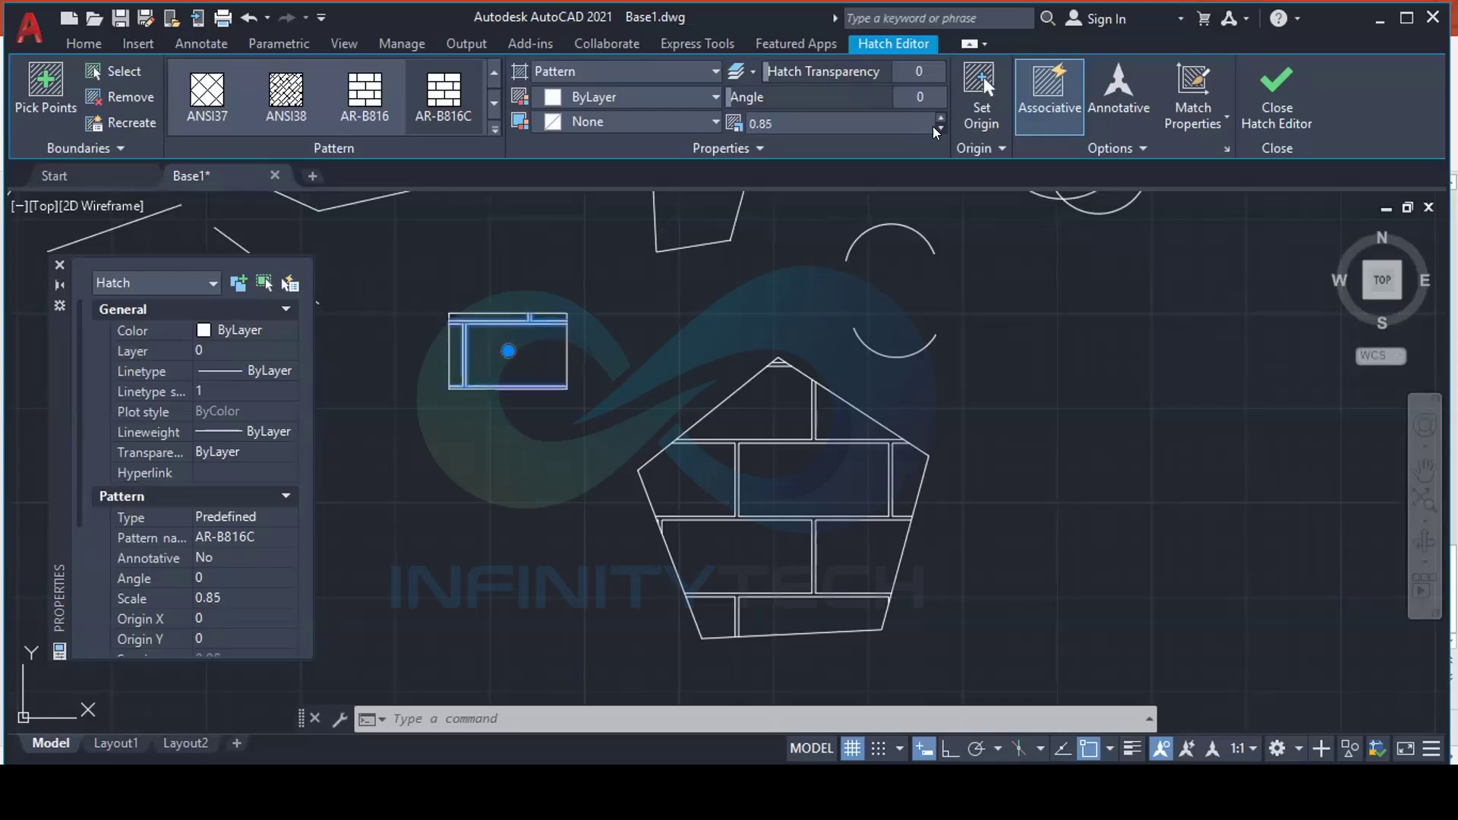
{"action": "left_click", "coordinate": [934, 127]}
{"action": "left_click", "coordinate": [934, 128]}
{"action": "left_click", "coordinate": [934, 127]}
{"action": "left_click", "coordinate": [934, 127]}
{"action": "left_click", "coordinate": [934, 128]}
{"action": "left_click", "coordinate": [934, 128]}
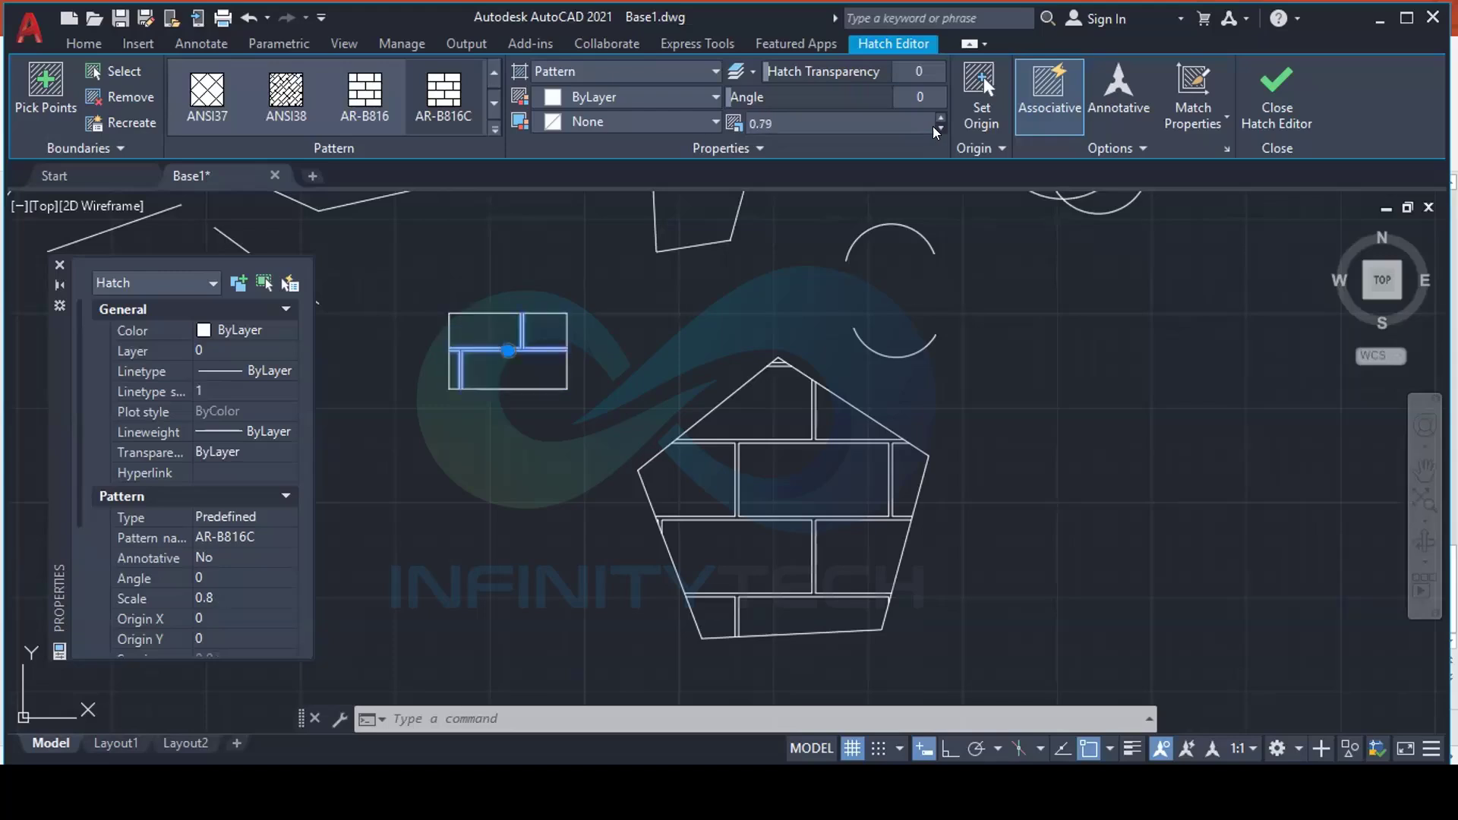
{"action": "left_click", "coordinate": [934, 128]}
{"action": "left_click", "coordinate": [934, 128]}
{"action": "left_click", "coordinate": [934, 128]}
{"action": "left_click", "coordinate": [934, 128]}
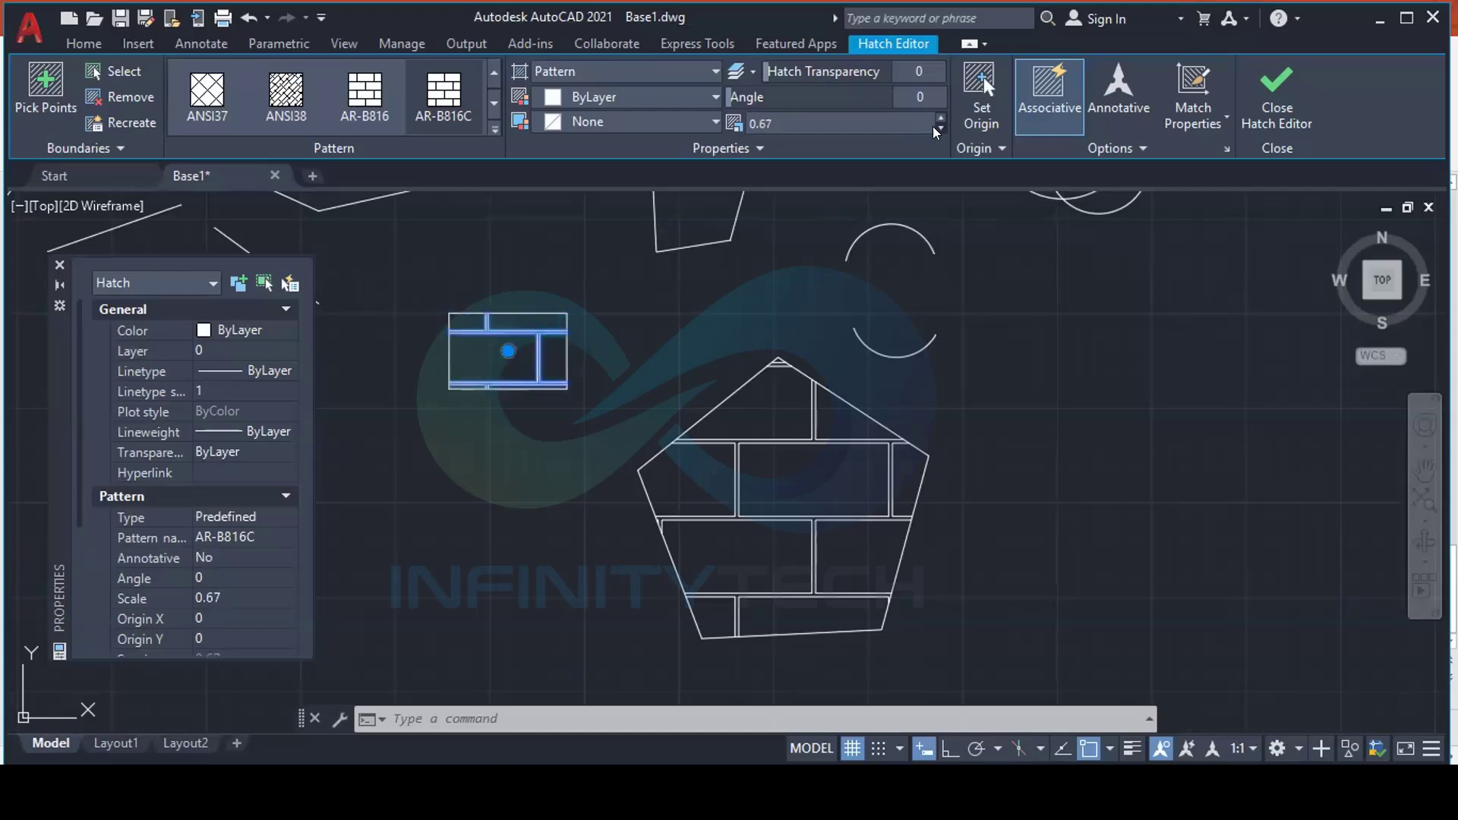
{"action": "left_click", "coordinate": [932, 126]}
{"action": "left_click", "coordinate": [932, 126]}
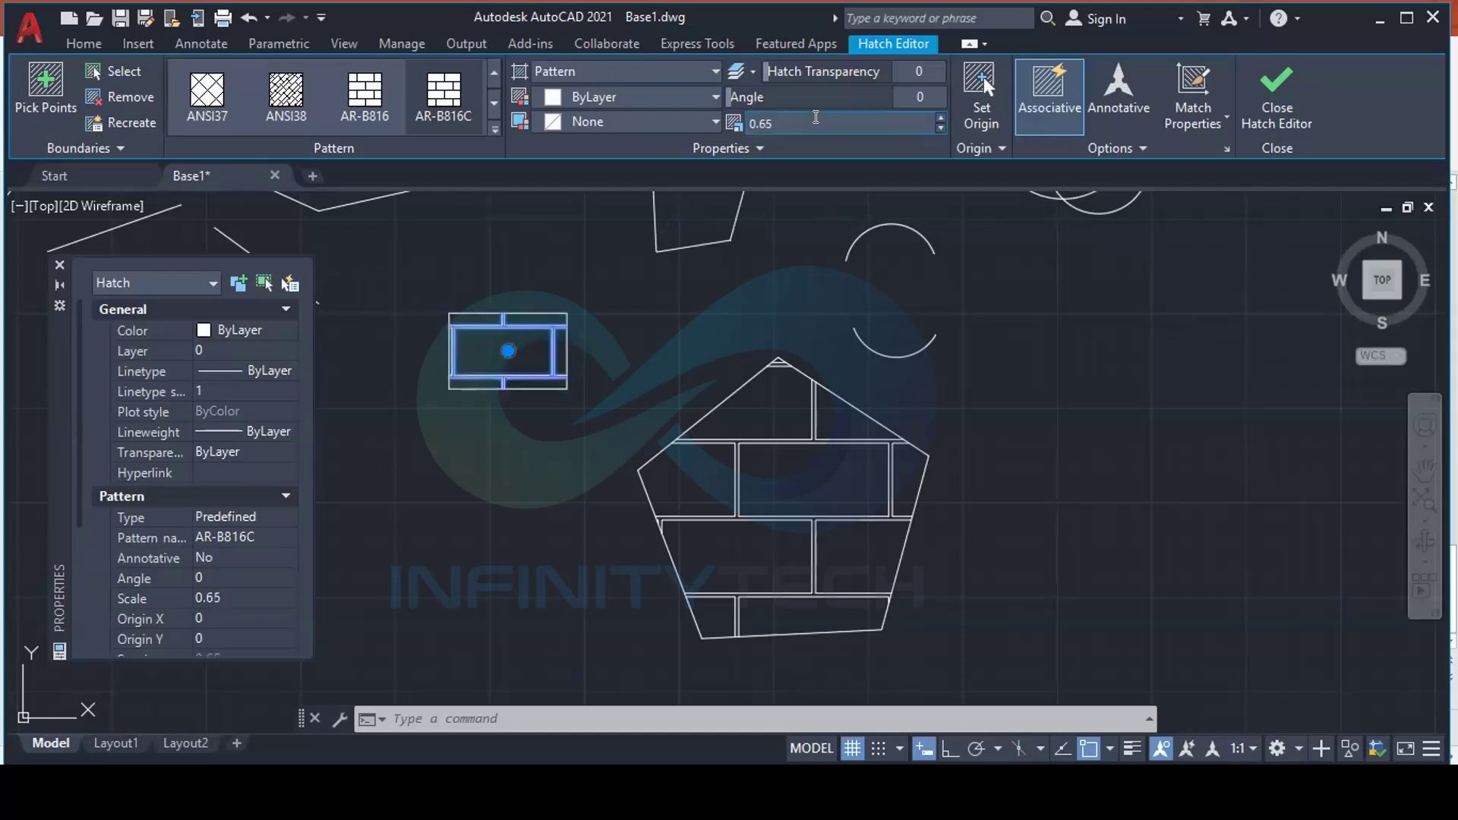
Set the pattern scale of the rectangle's AR-B816C hatch to 0.2 and clear the selection
{"action": "left_click_drag", "start_coordinate": [743, 123], "coordinate": [791, 146]}
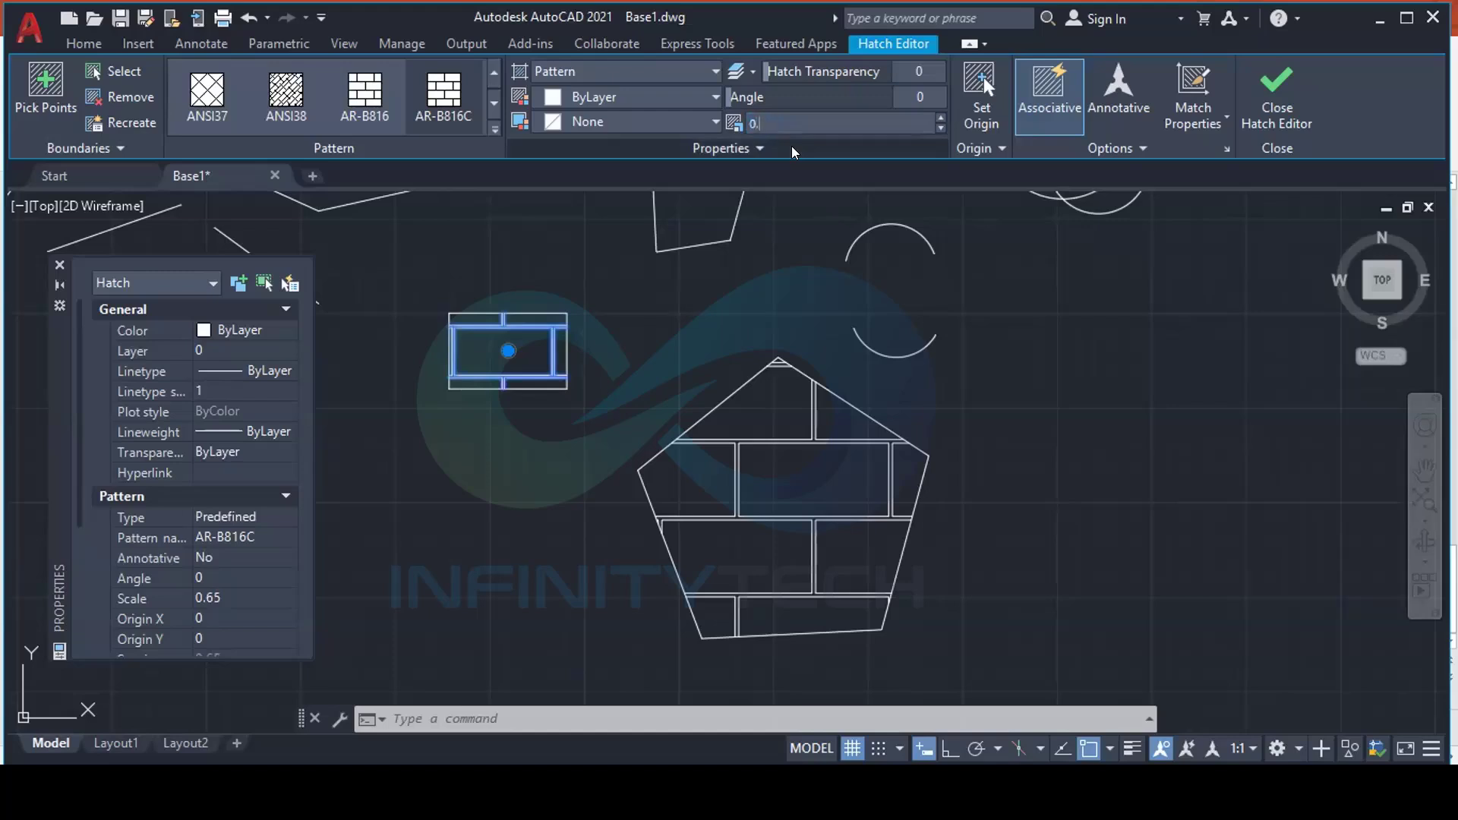
{"action": "type", "text": "0.2"}
{"action": "key", "text": "Return"}
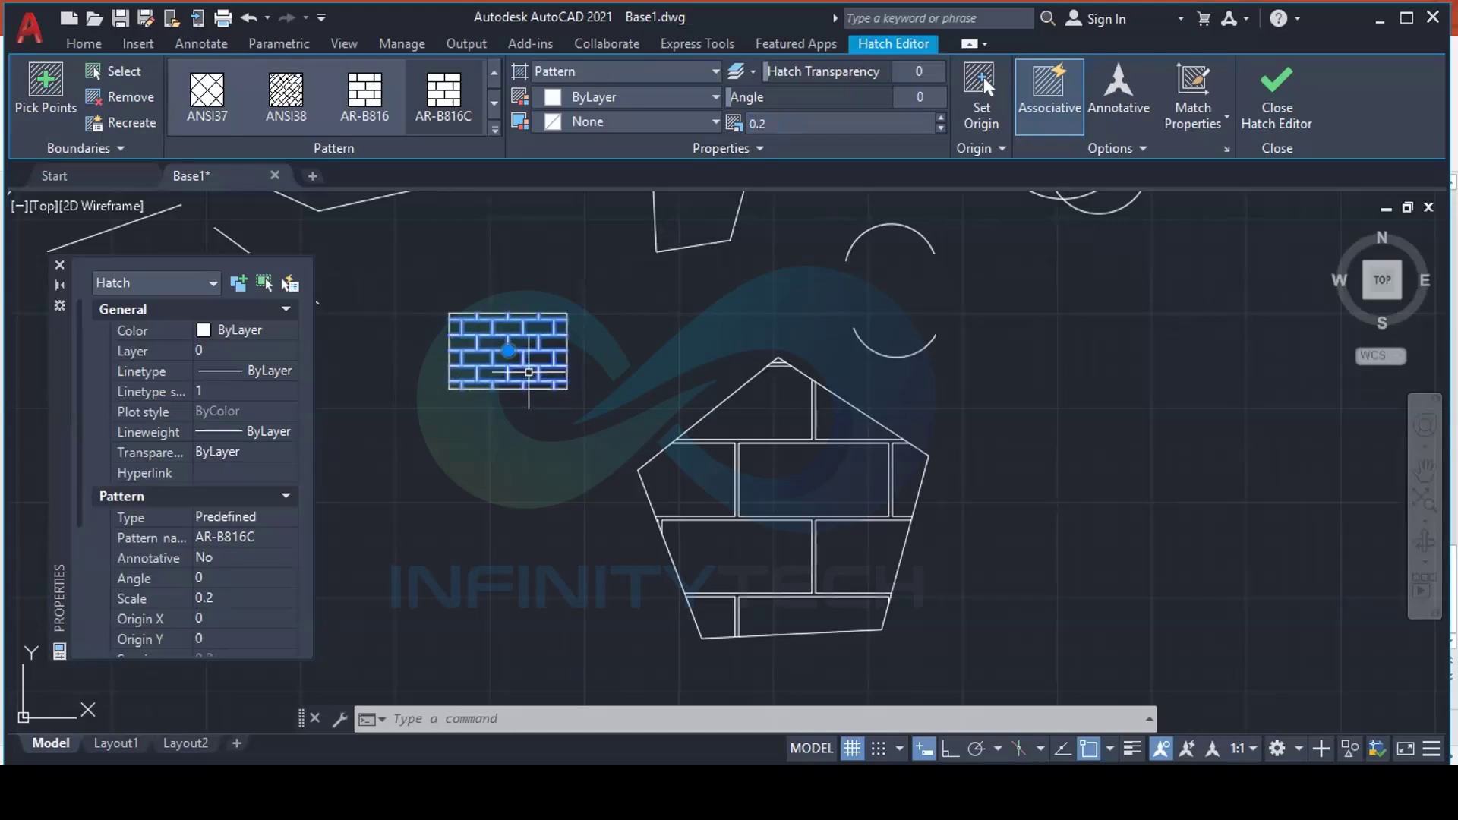
{"action": "key", "text": "Escape"}
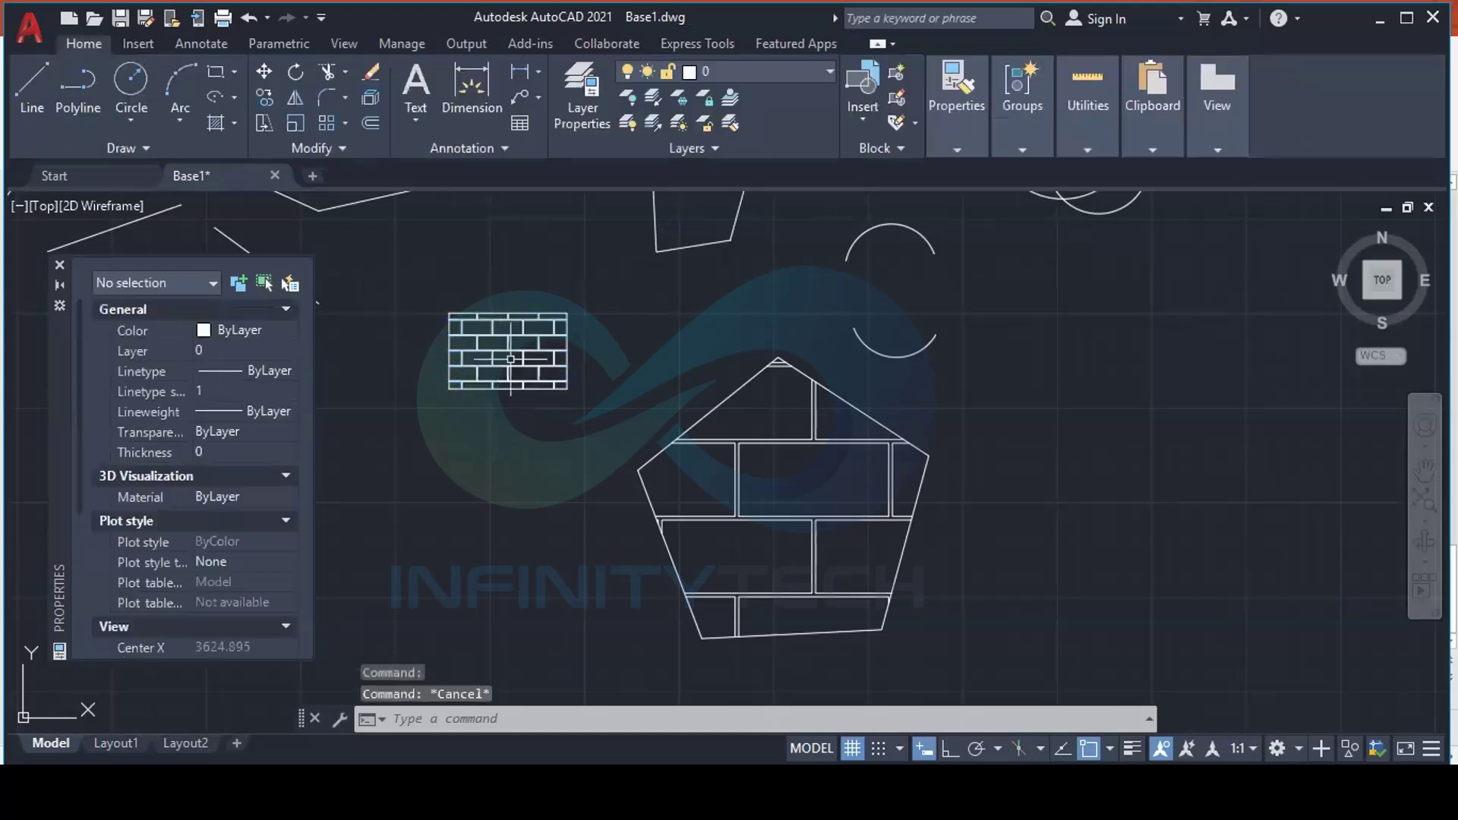
Examine the small rectangle's outline and its AR-B816C hatch by selecting each one separately
{"action": "scroll", "coordinate": [486, 328], "scroll_direction": "up", "scroll_amount": 2}
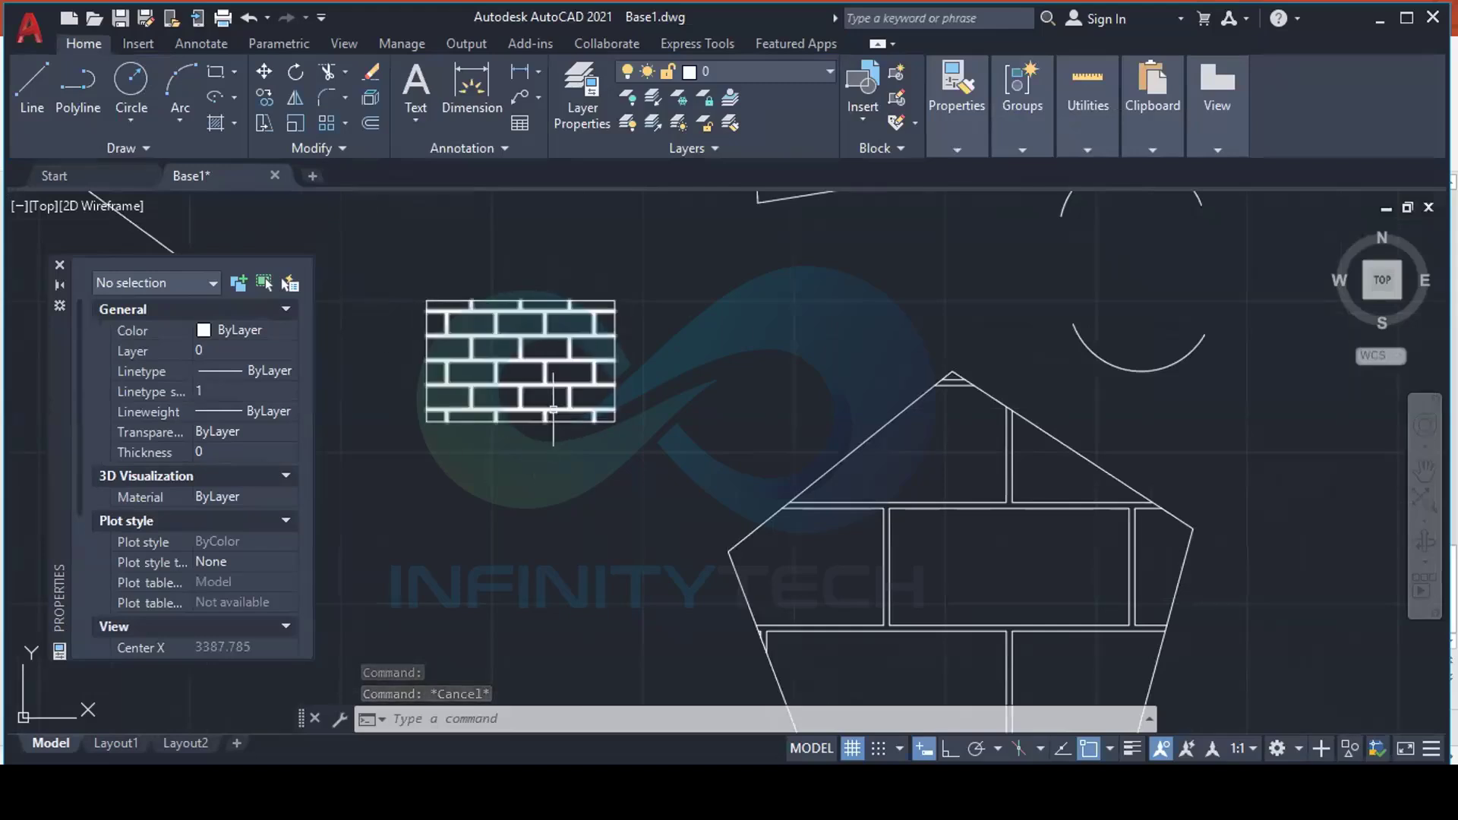
{"action": "left_click", "coordinate": [613, 357]}
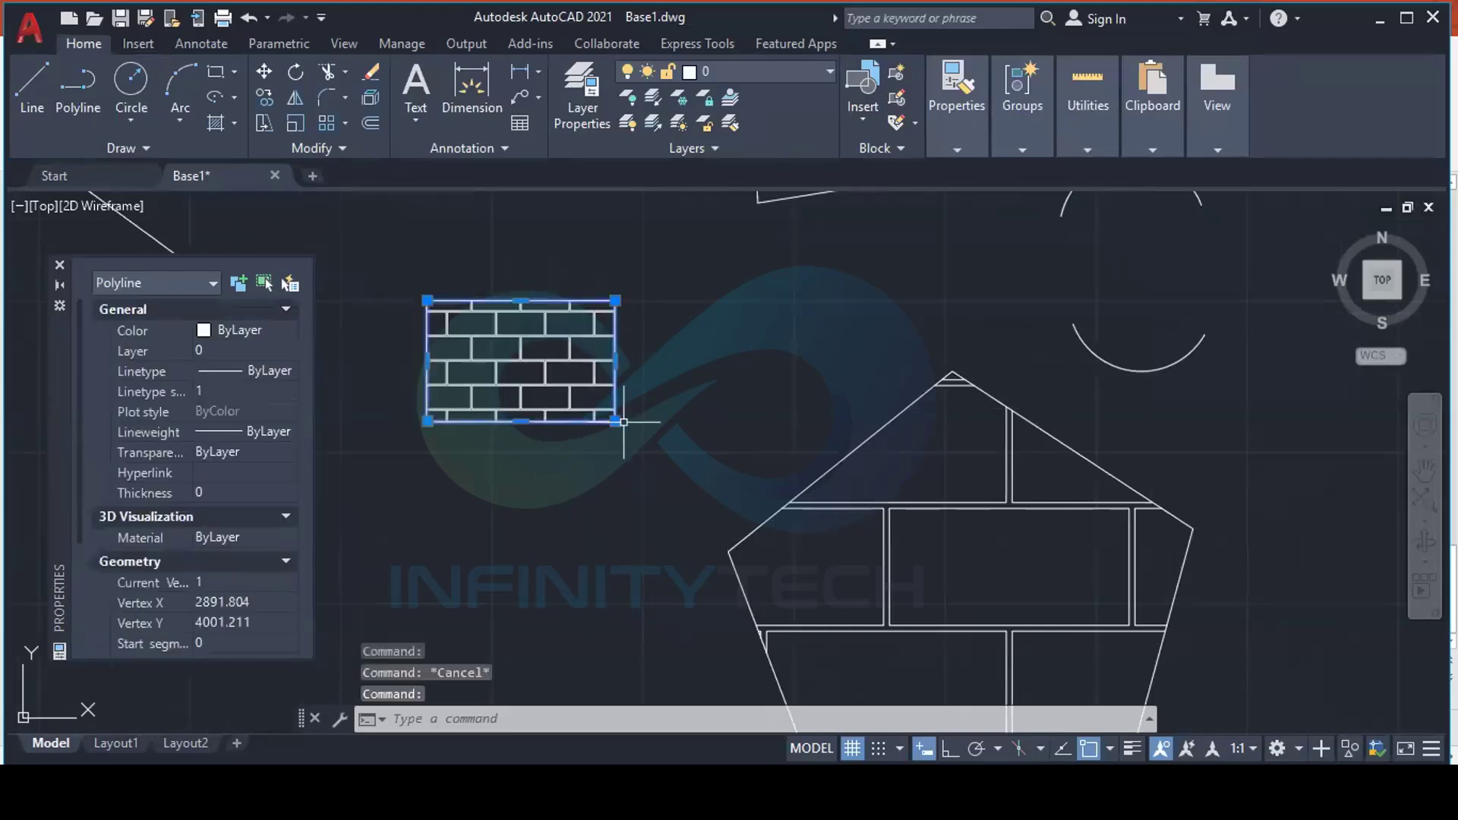
{"action": "key", "text": "Escape"}
{"action": "scroll", "coordinate": [613, 452], "scroll_direction": "down", "scroll_amount": 2}
{"action": "left_click", "coordinate": [584, 394]}
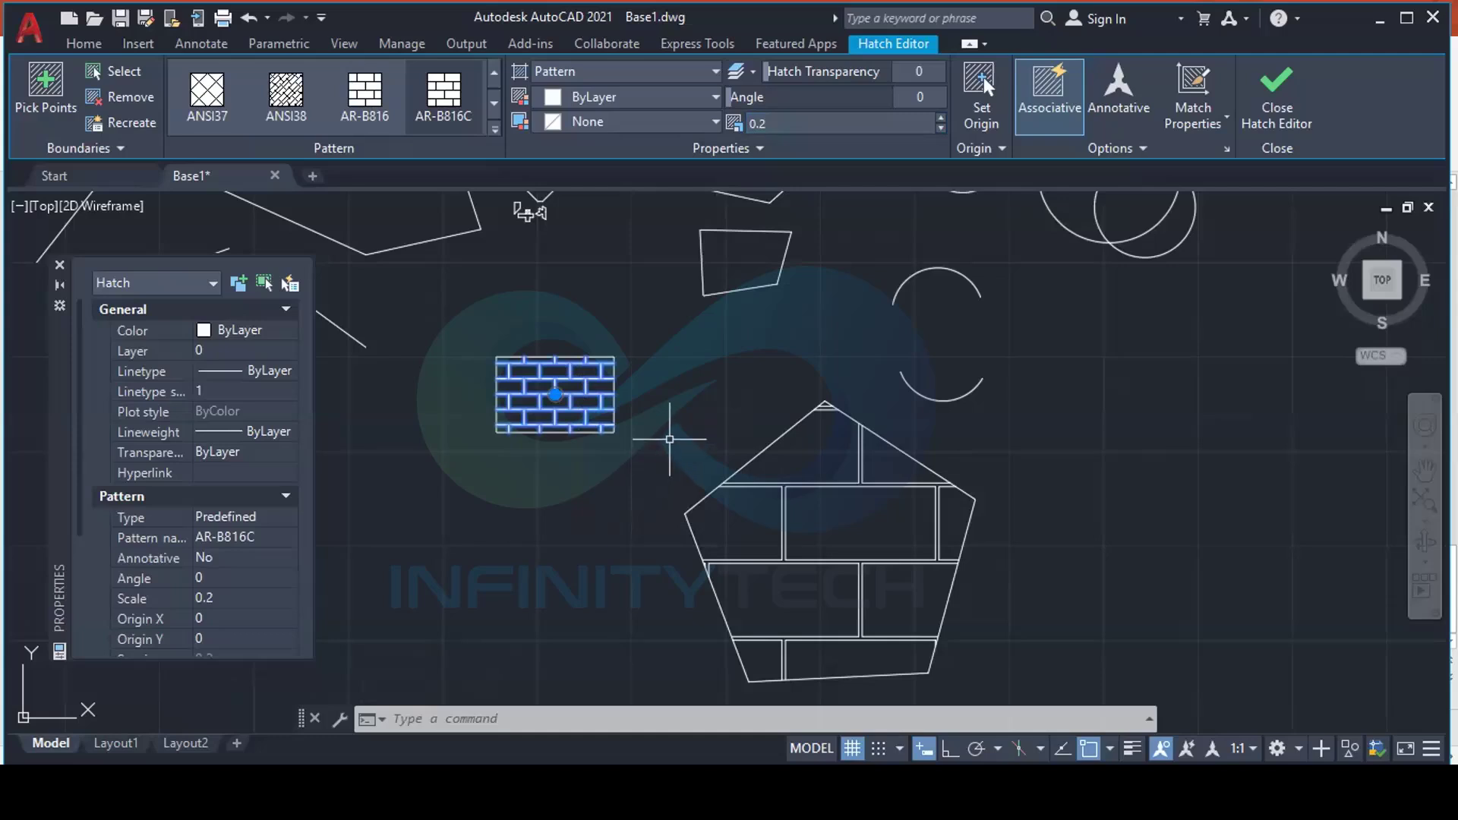
{"action": "key", "text": "Escape"}
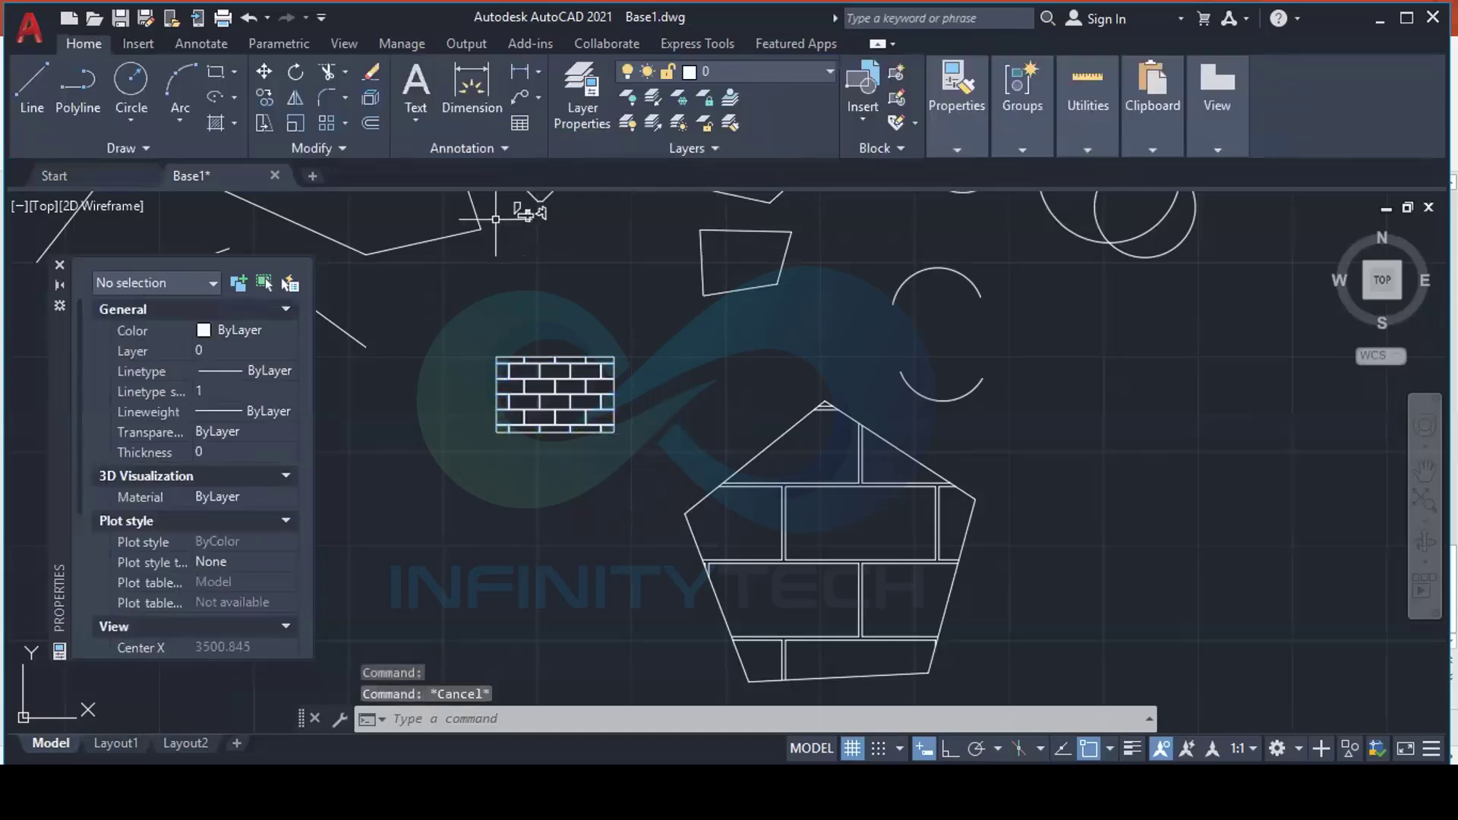
Hatch the small closed four-sided shape above the pentagon with the AR-CONC pattern
{"action": "left_click", "coordinate": [229, 121]}
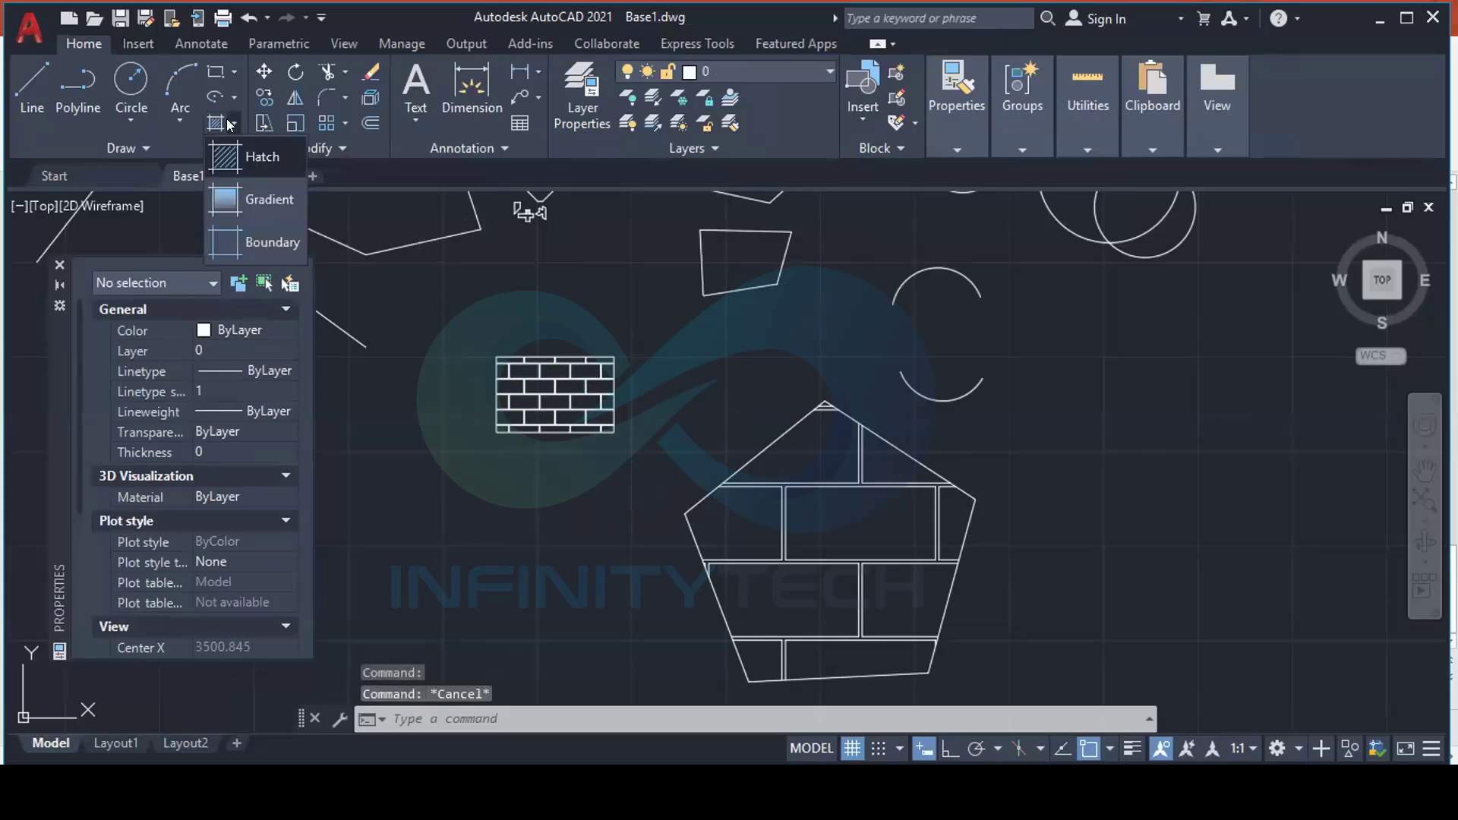
{"action": "left_click", "coordinate": [247, 159]}
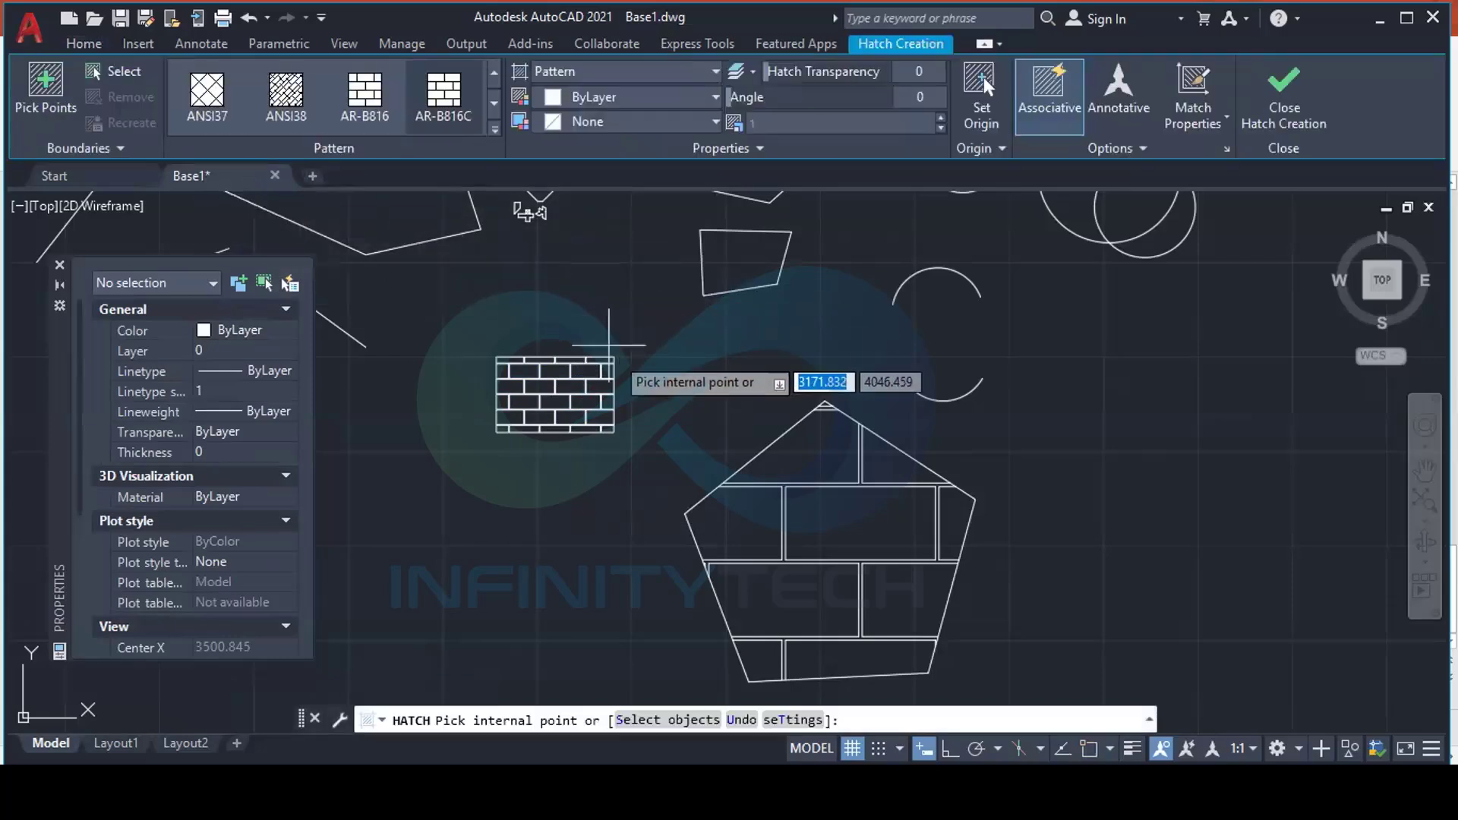
{"action": "scroll", "coordinate": [630, 372], "scroll_direction": "down", "scroll_amount": 4}
{"action": "scroll", "coordinate": [682, 414], "scroll_direction": "up", "scroll_amount": 4}
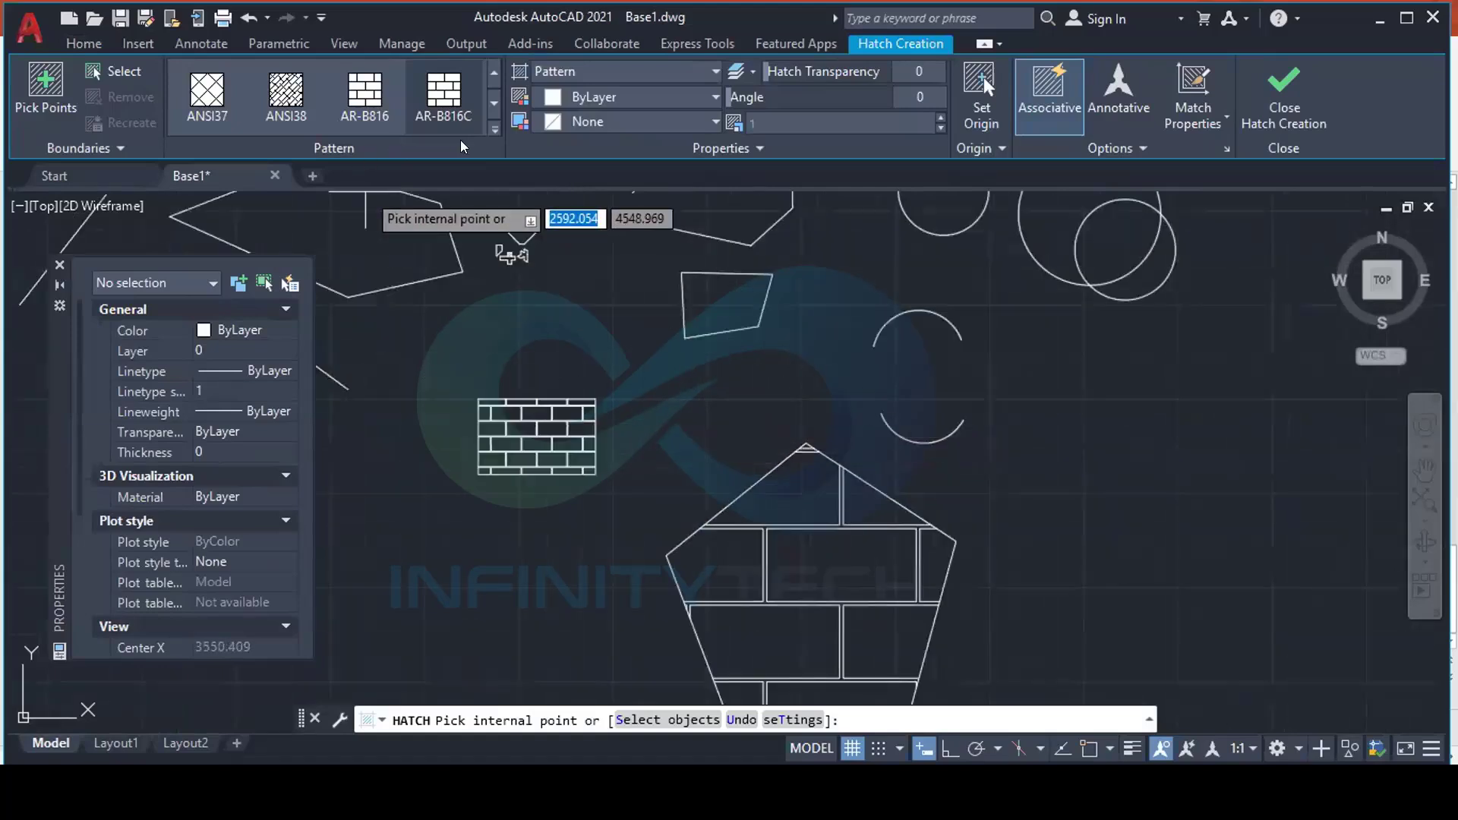
{"action": "left_click", "coordinate": [496, 129]}
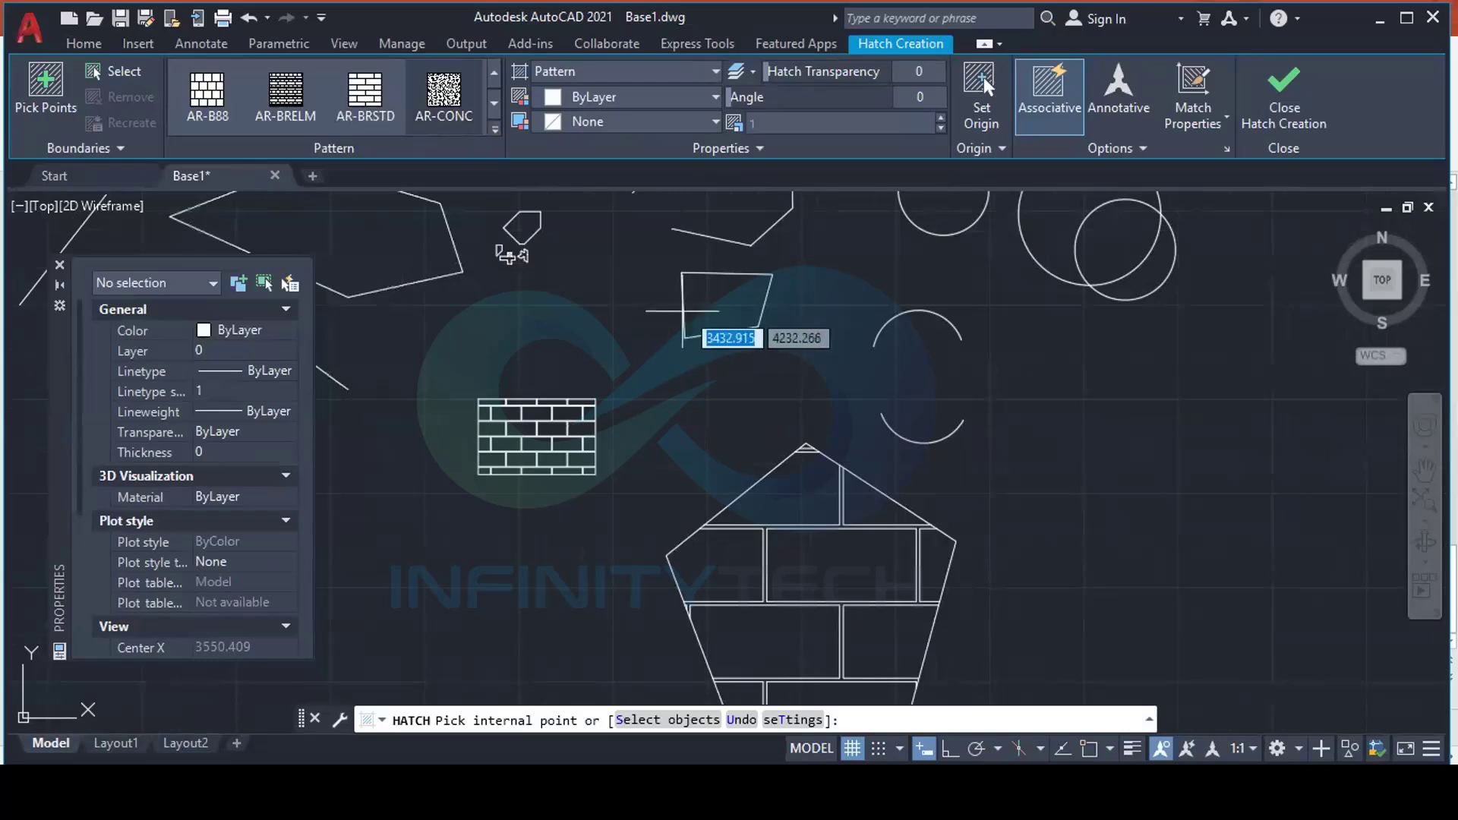
{"action": "scroll", "coordinate": [731, 309], "scroll_direction": "up", "scroll_amount": 4}
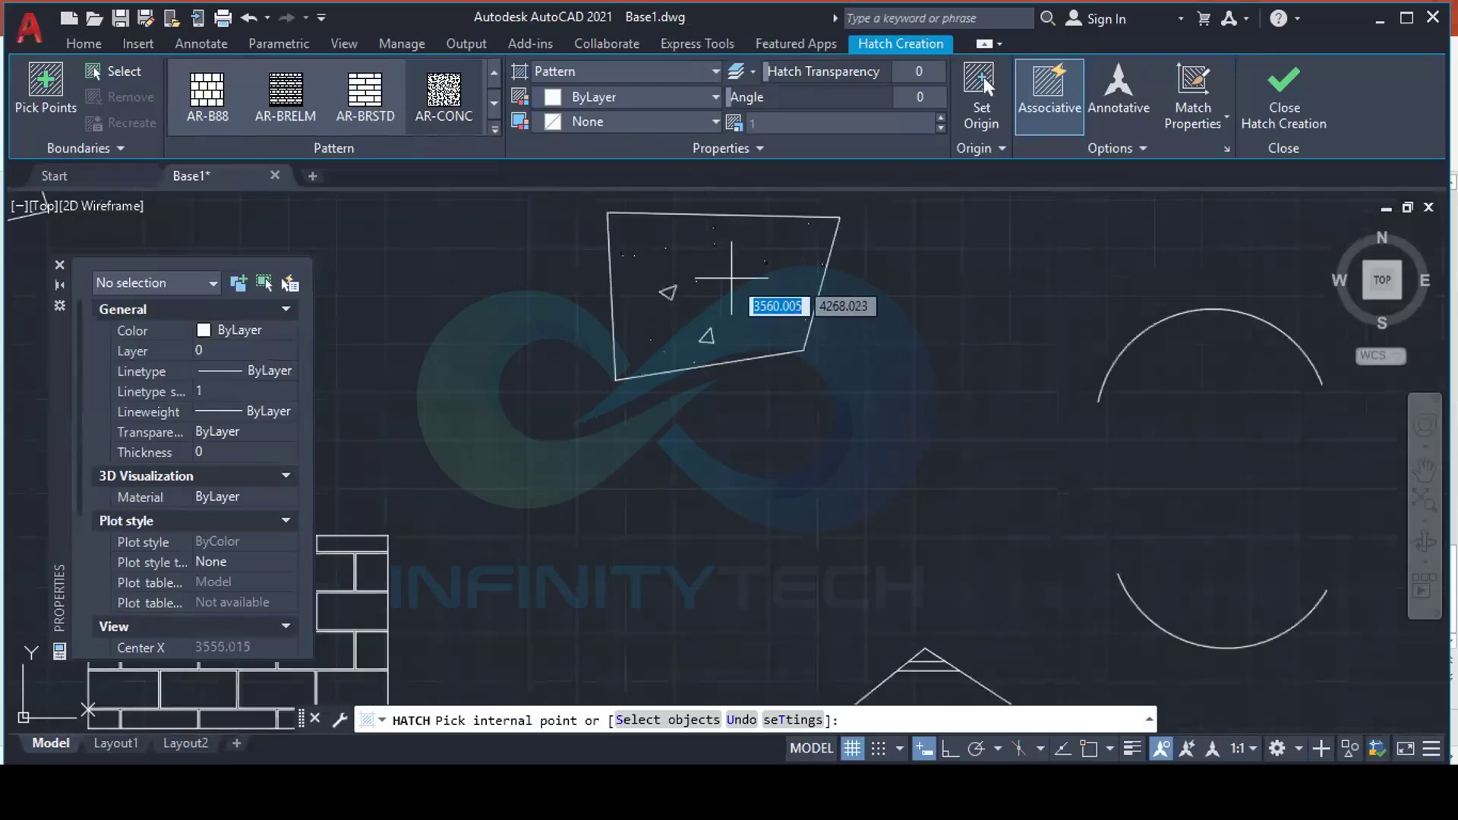
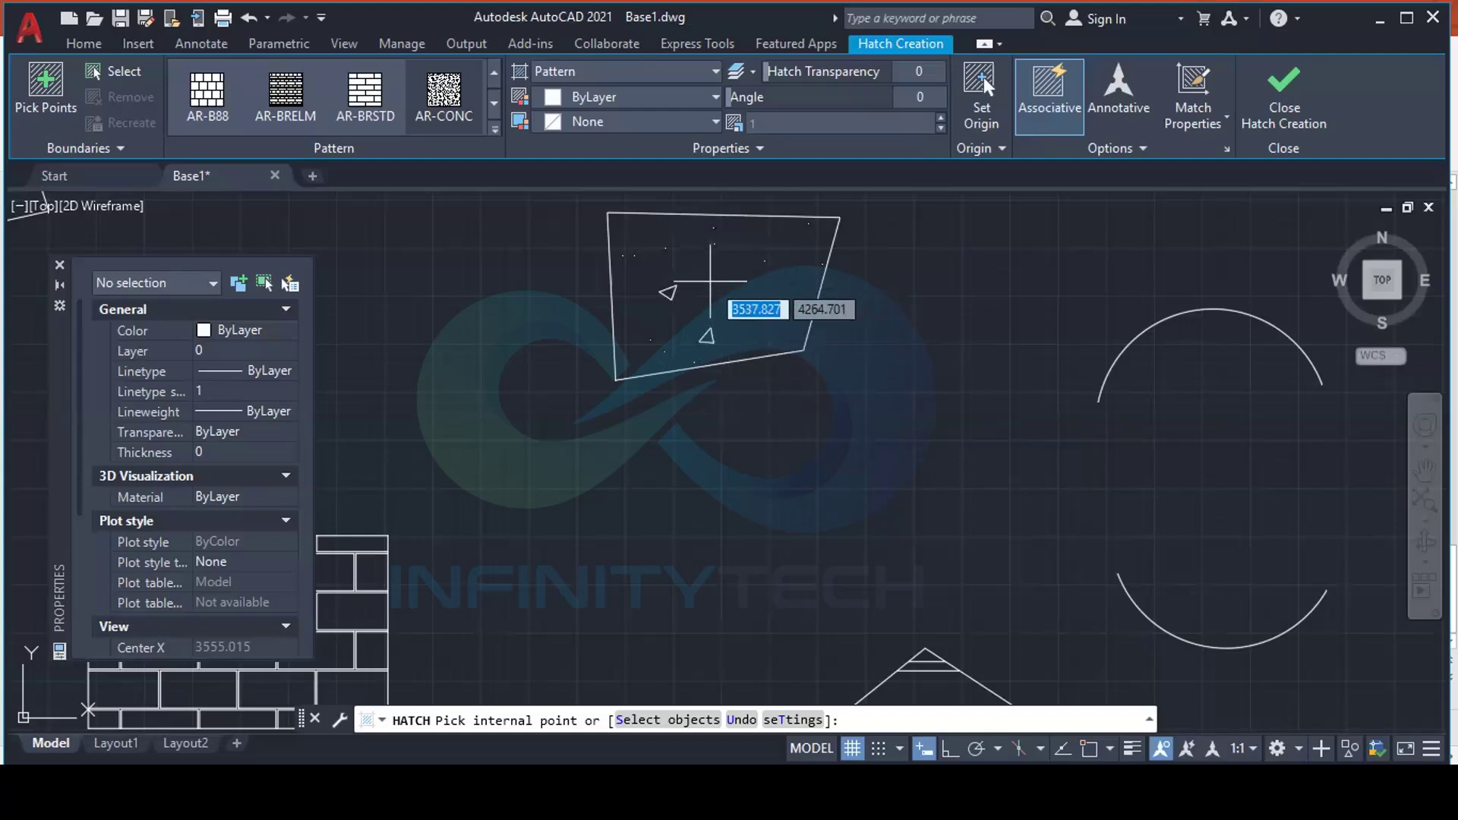
{"action": "left_click", "coordinate": [700, 288]}
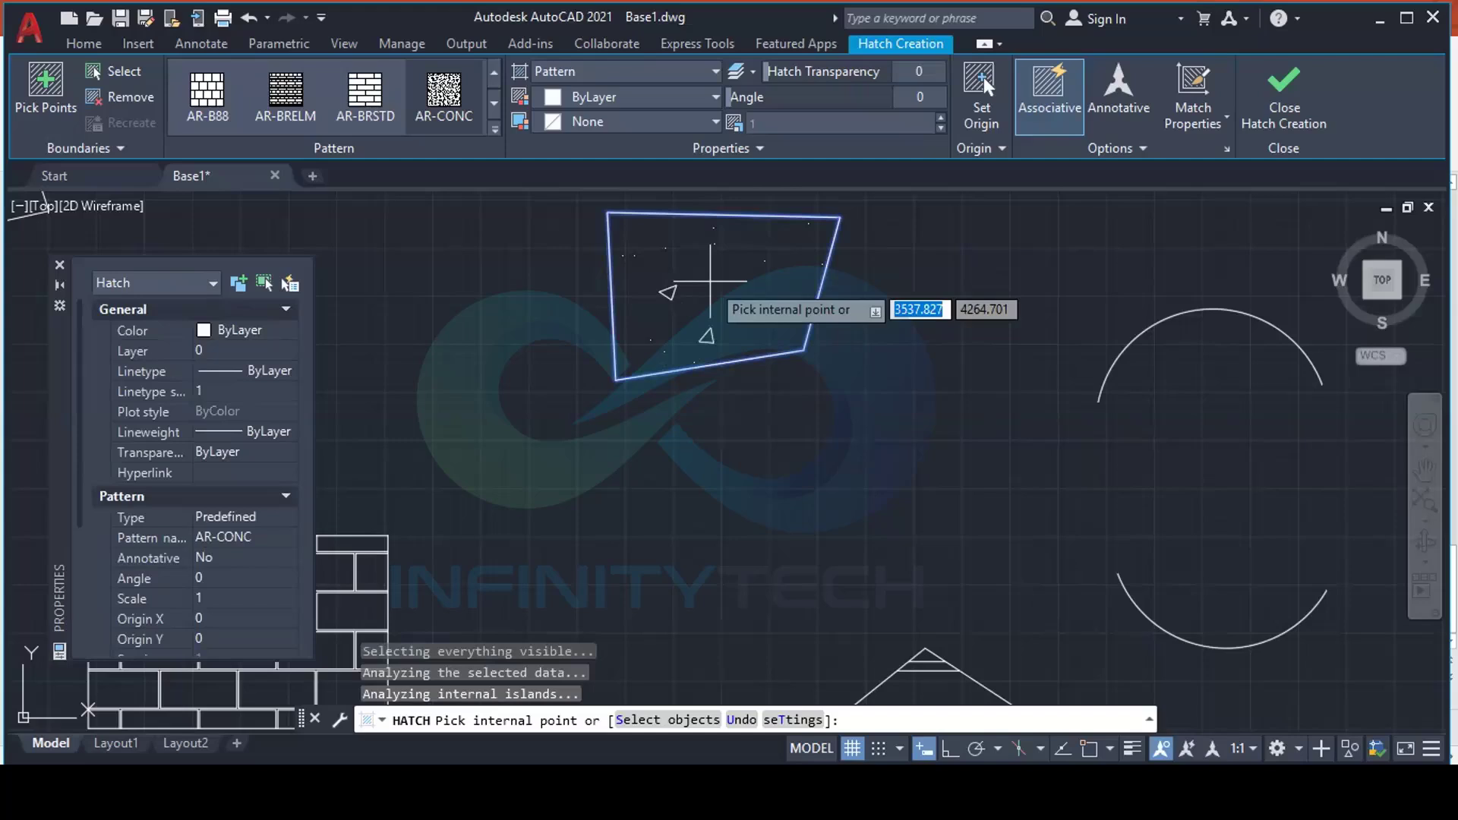
{"action": "key", "text": "Escape"}
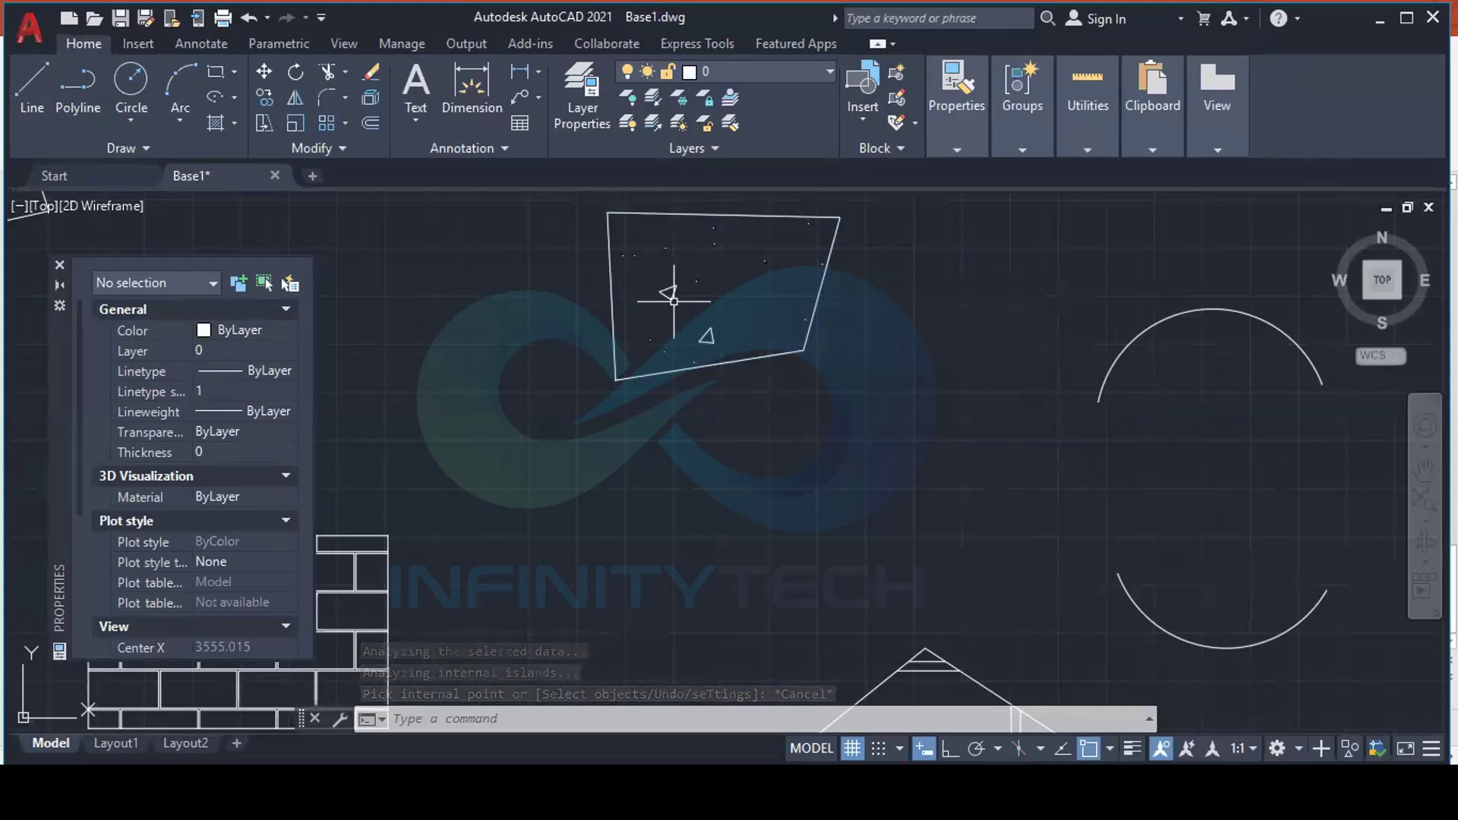
{"action": "scroll", "coordinate": [840, 319], "scroll_direction": "down", "scroll_amount": 5}
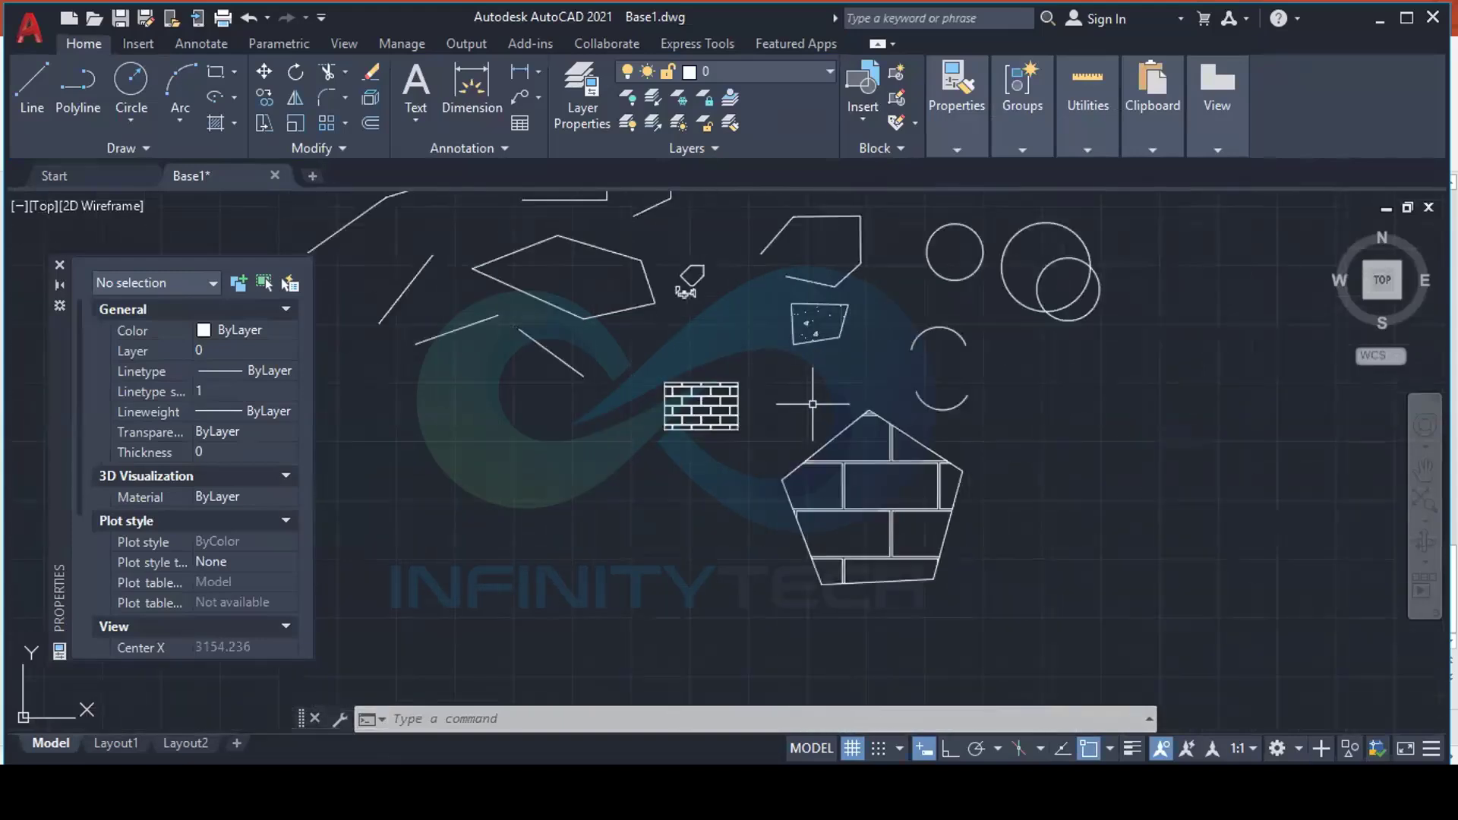
{"action": "scroll", "coordinate": [813, 404], "scroll_direction": "down", "scroll_amount": 4}
{"action": "scroll", "coordinate": [716, 417], "scroll_direction": "up", "scroll_amount": 4}
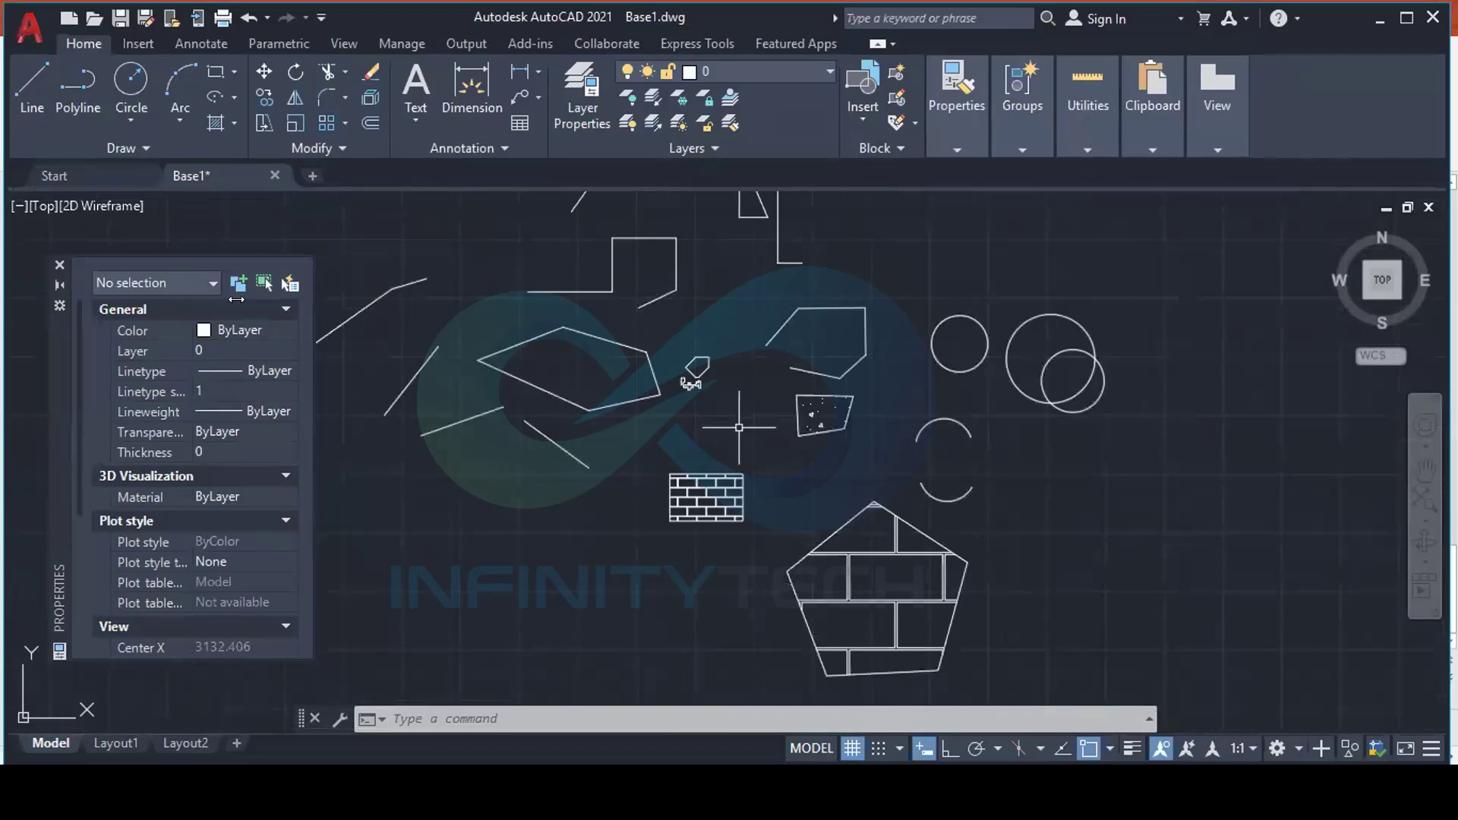
{"action": "left_click", "coordinate": [141, 149]}
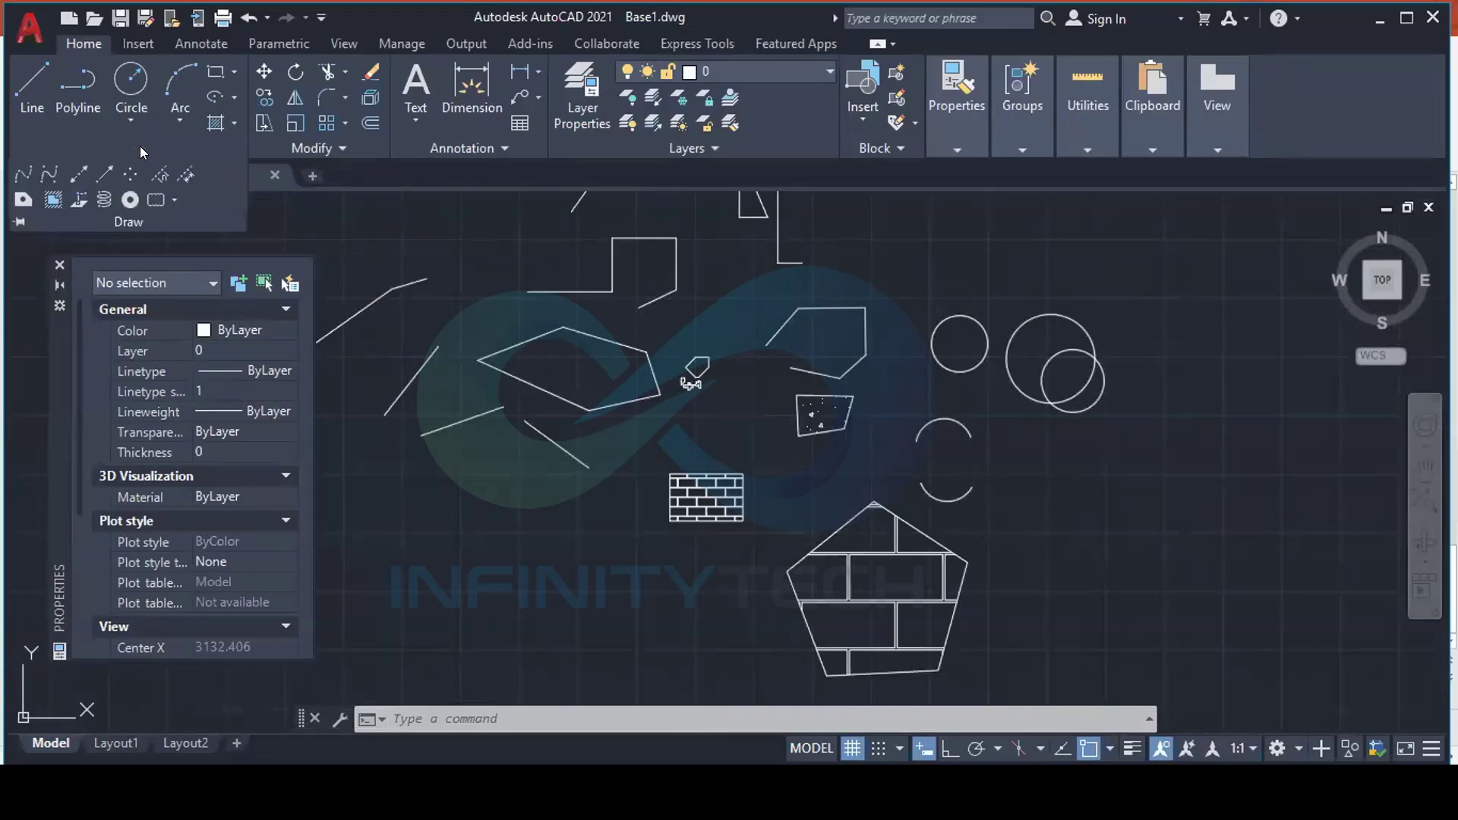
{"action": "left_click", "coordinate": [25, 178]}
{"action": "scroll", "coordinate": [687, 326], "scroll_direction": "down", "scroll_amount": 4}
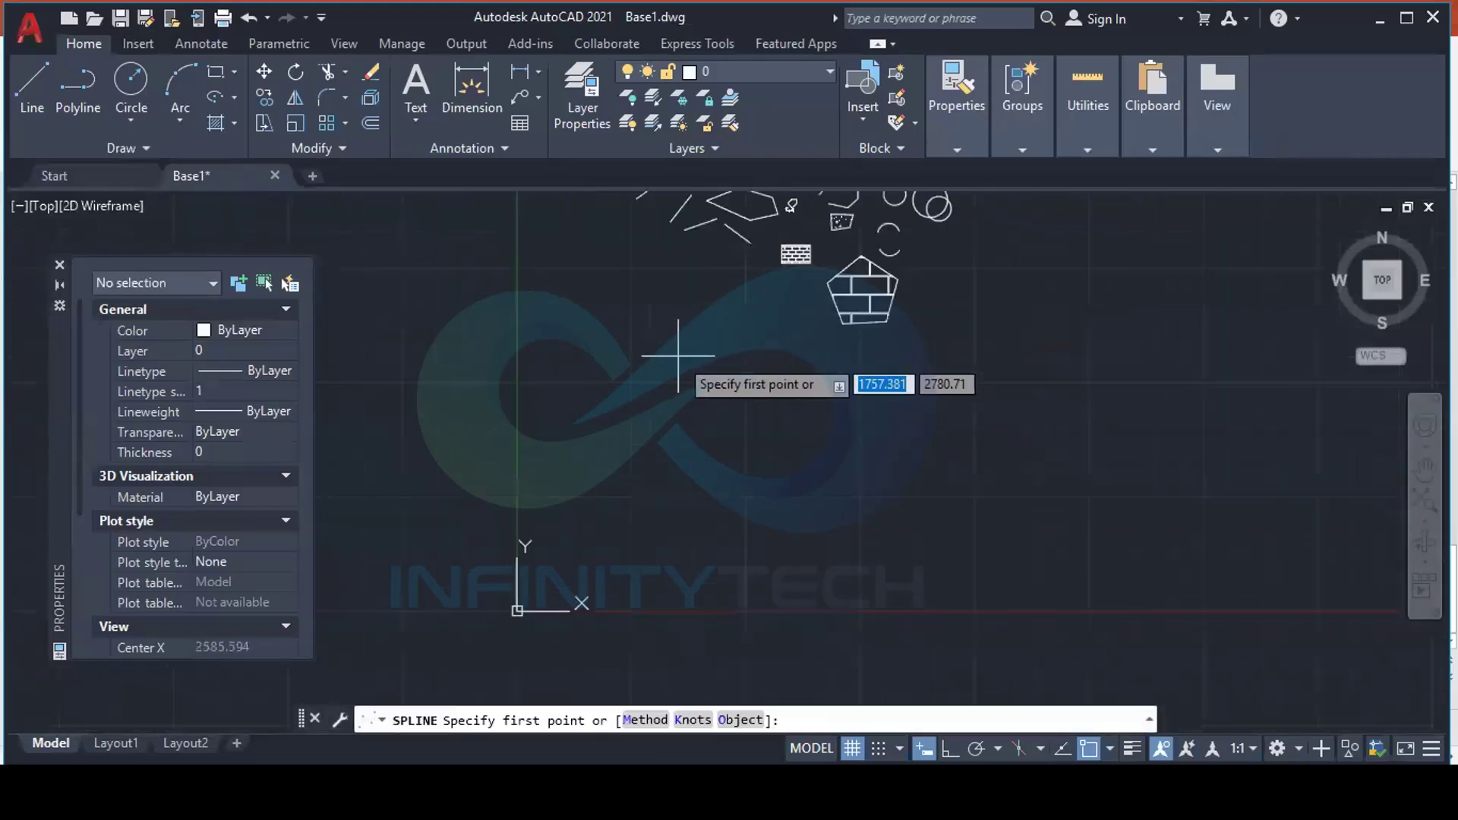
{"action": "scroll", "coordinate": [628, 361], "scroll_direction": "up", "scroll_amount": 3}
{"action": "left_click", "coordinate": [548, 439]}
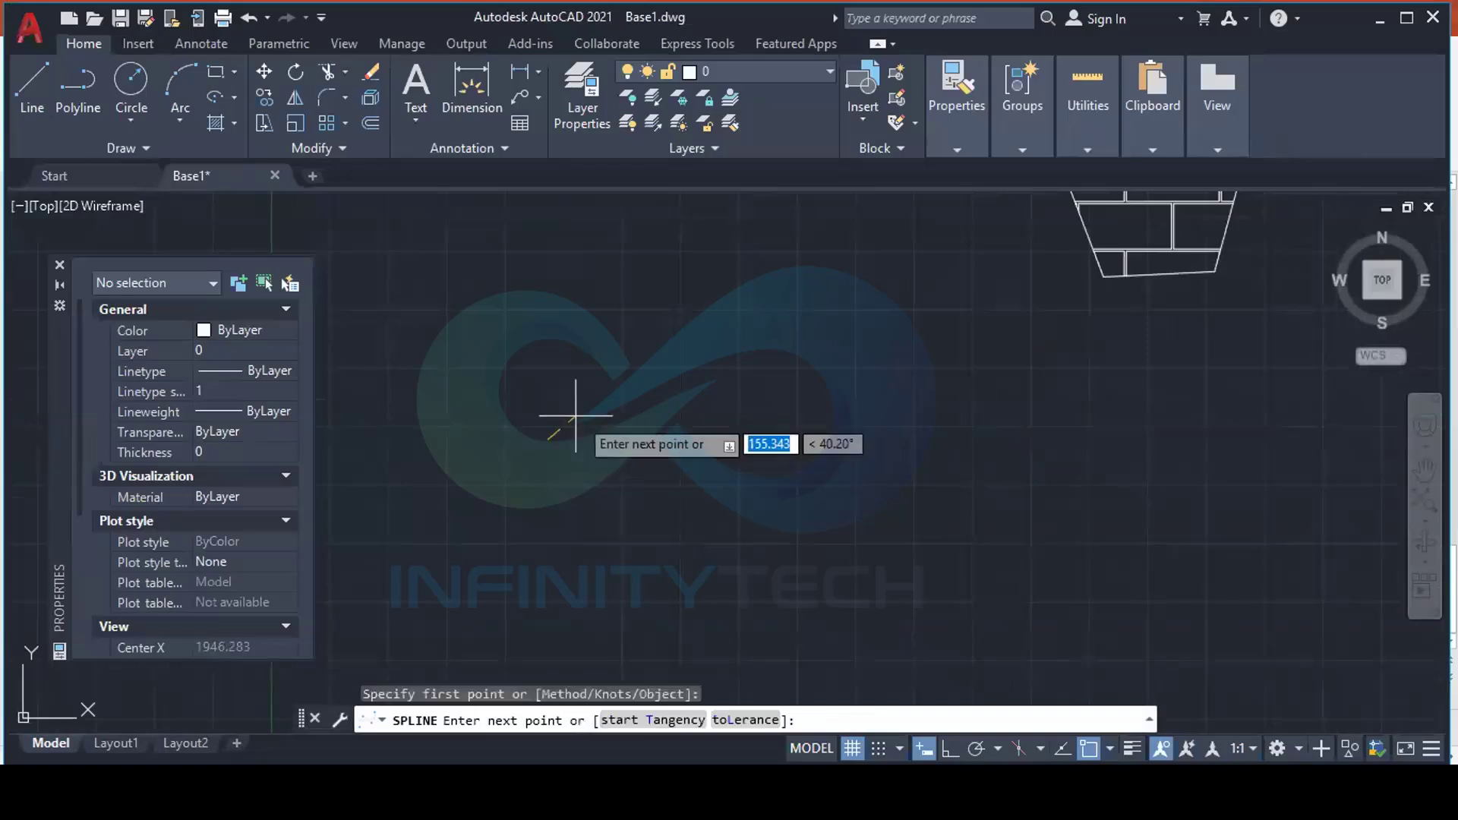
{"action": "left_click", "coordinate": [643, 389]}
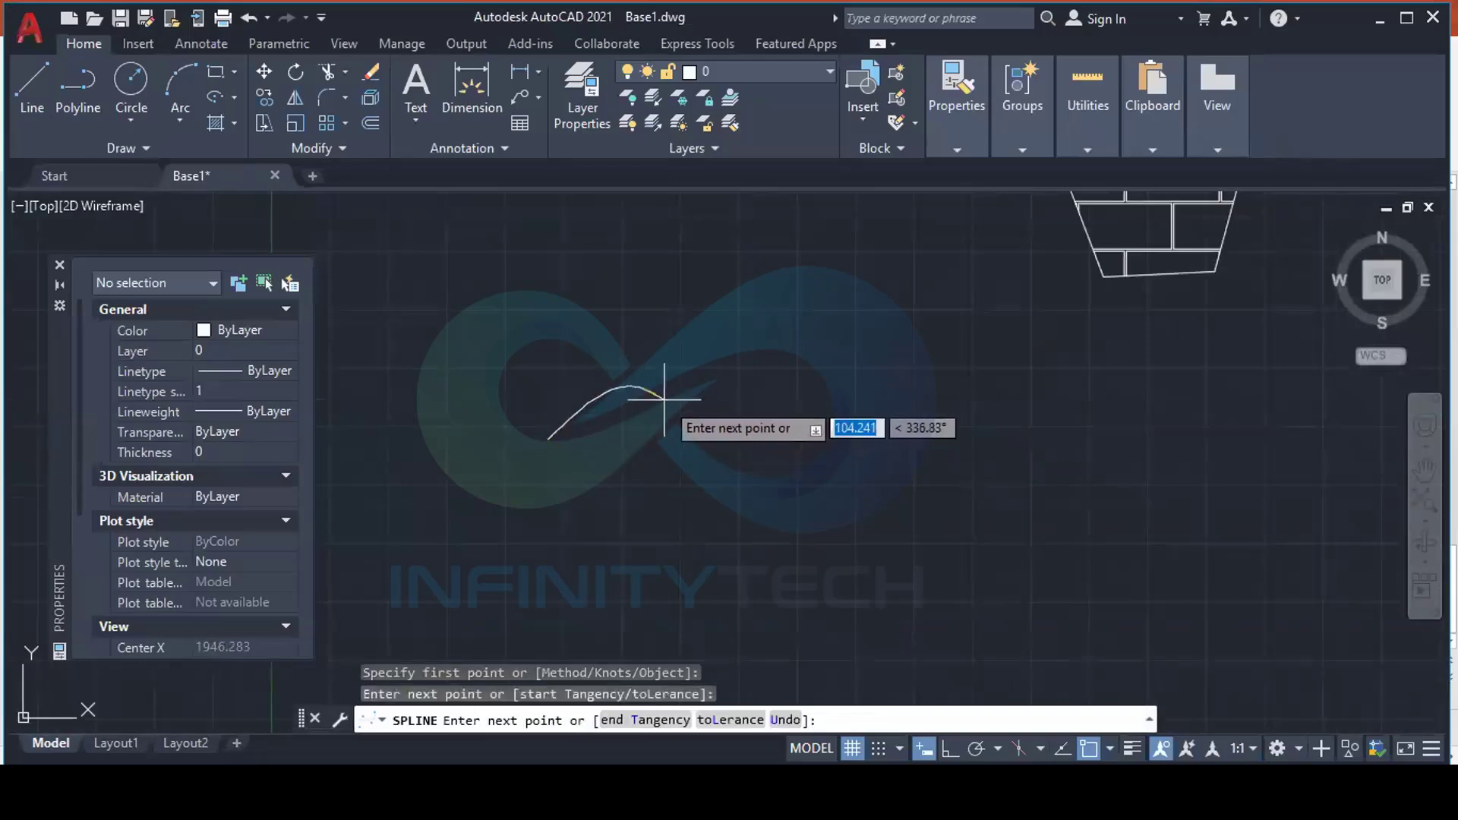
{"action": "left_click", "coordinate": [689, 445]}
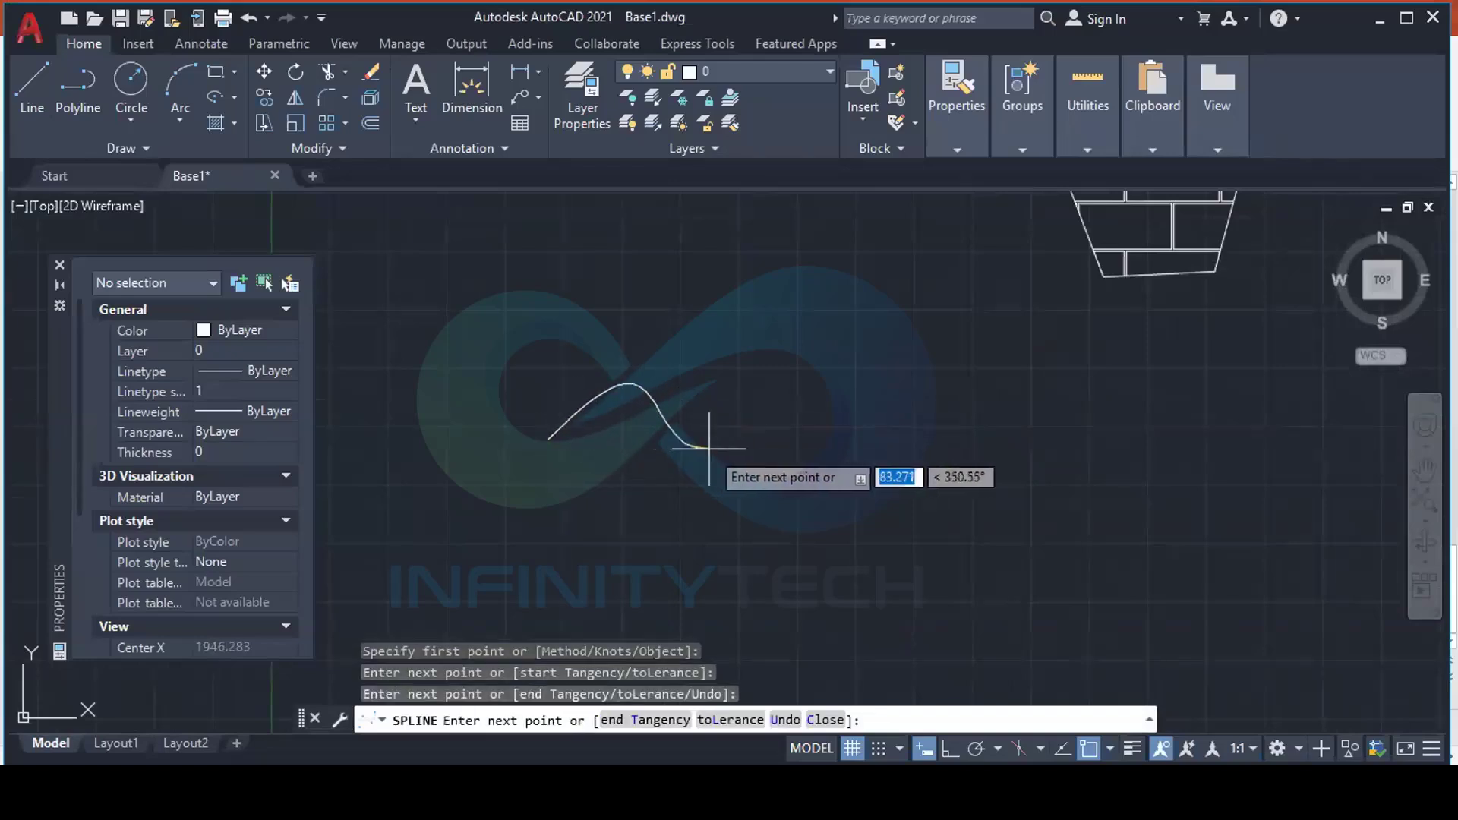
{"action": "left_click", "coordinate": [770, 389]}
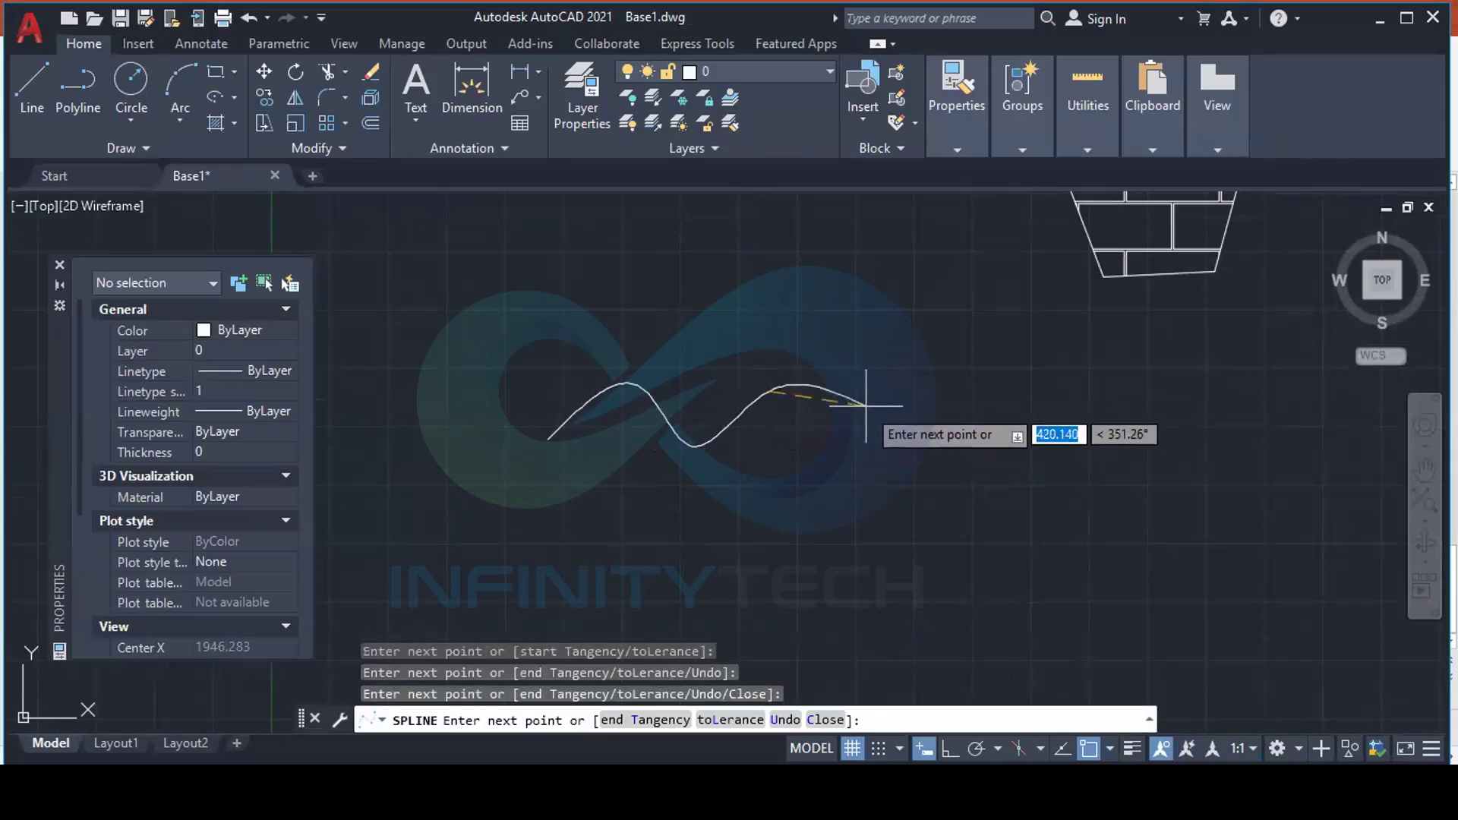
{"action": "left_click", "coordinate": [867, 441]}
{"action": "scroll", "coordinate": [851, 492], "scroll_direction": "up", "scroll_amount": 2}
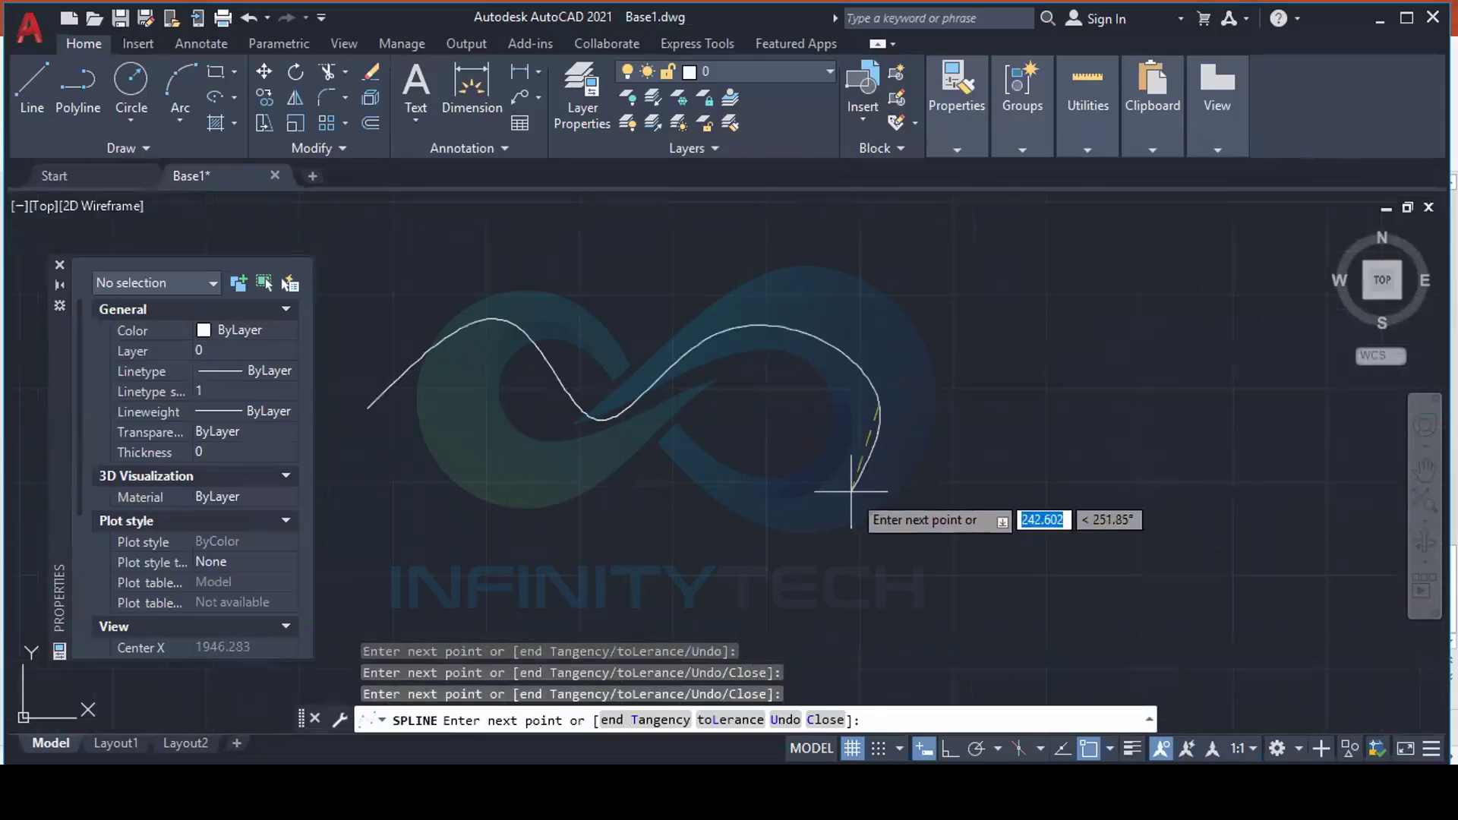
{"action": "left_click", "coordinate": [997, 302]}
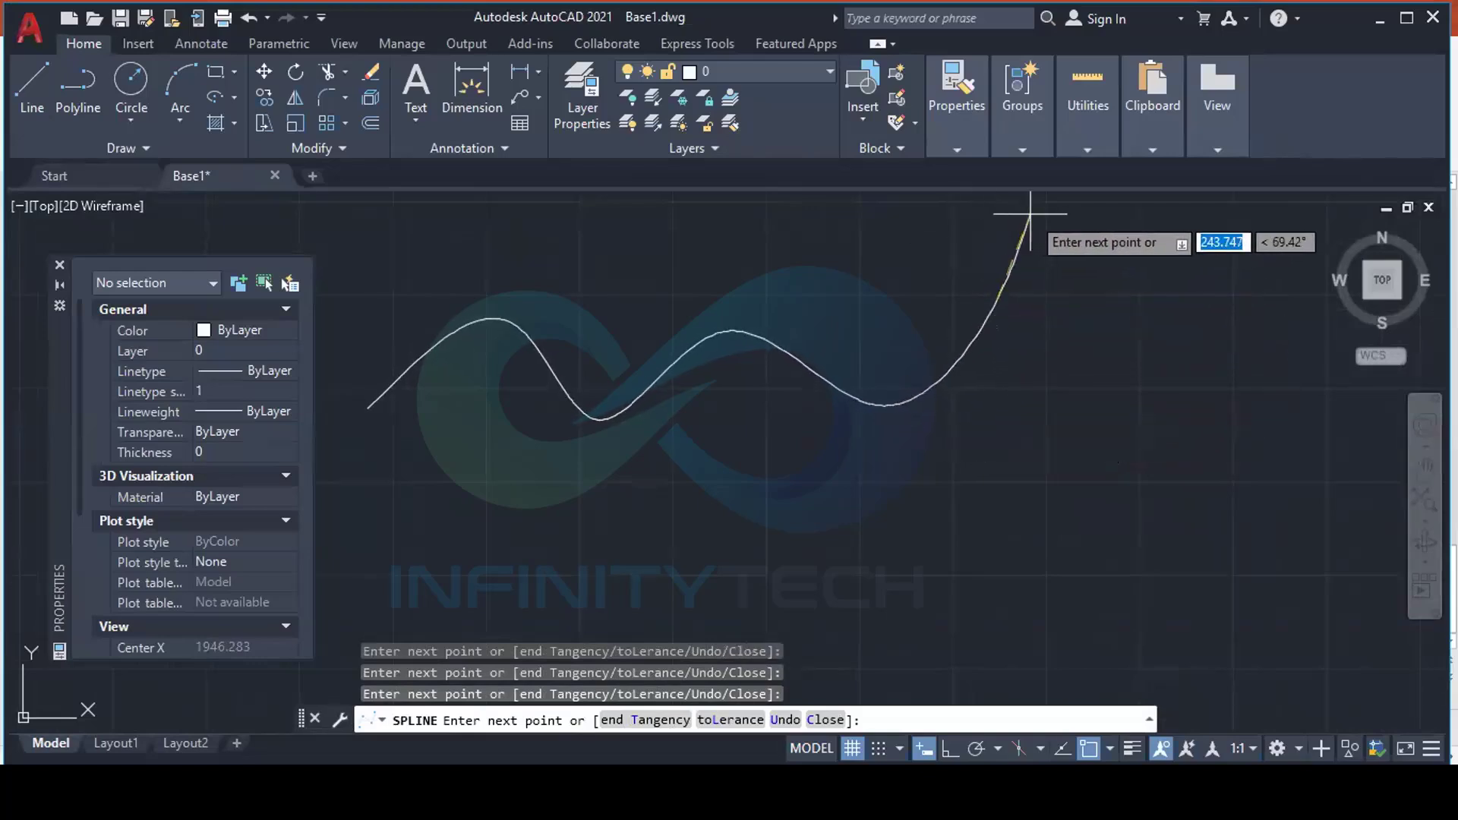
{"action": "left_click", "coordinate": [1200, 332]}
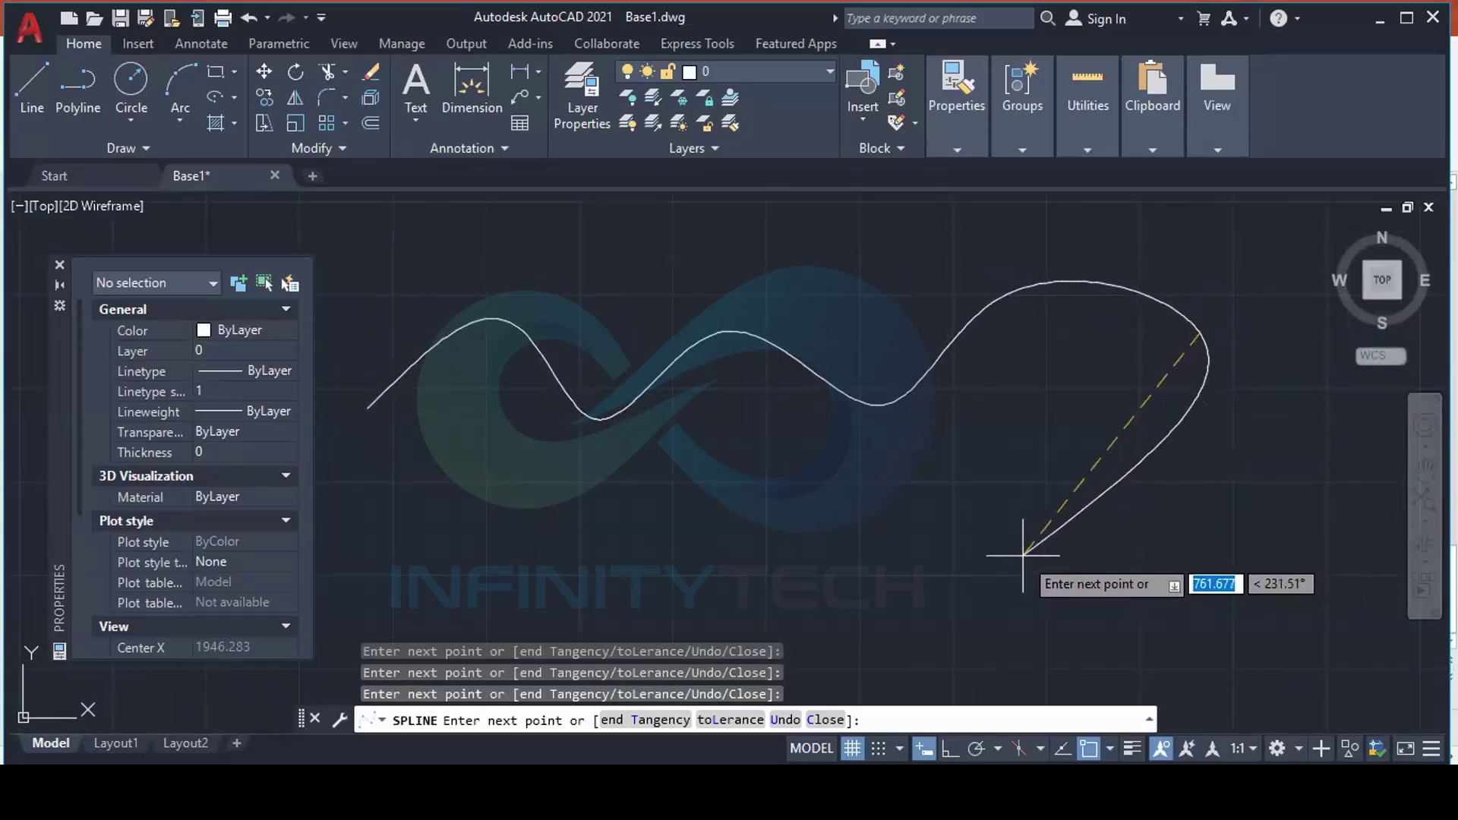
{"action": "scroll", "coordinate": [904, 365], "scroll_direction": "down", "scroll_amount": 3}
{"action": "scroll", "coordinate": [1092, 433], "scroll_direction": "up", "scroll_amount": 3}
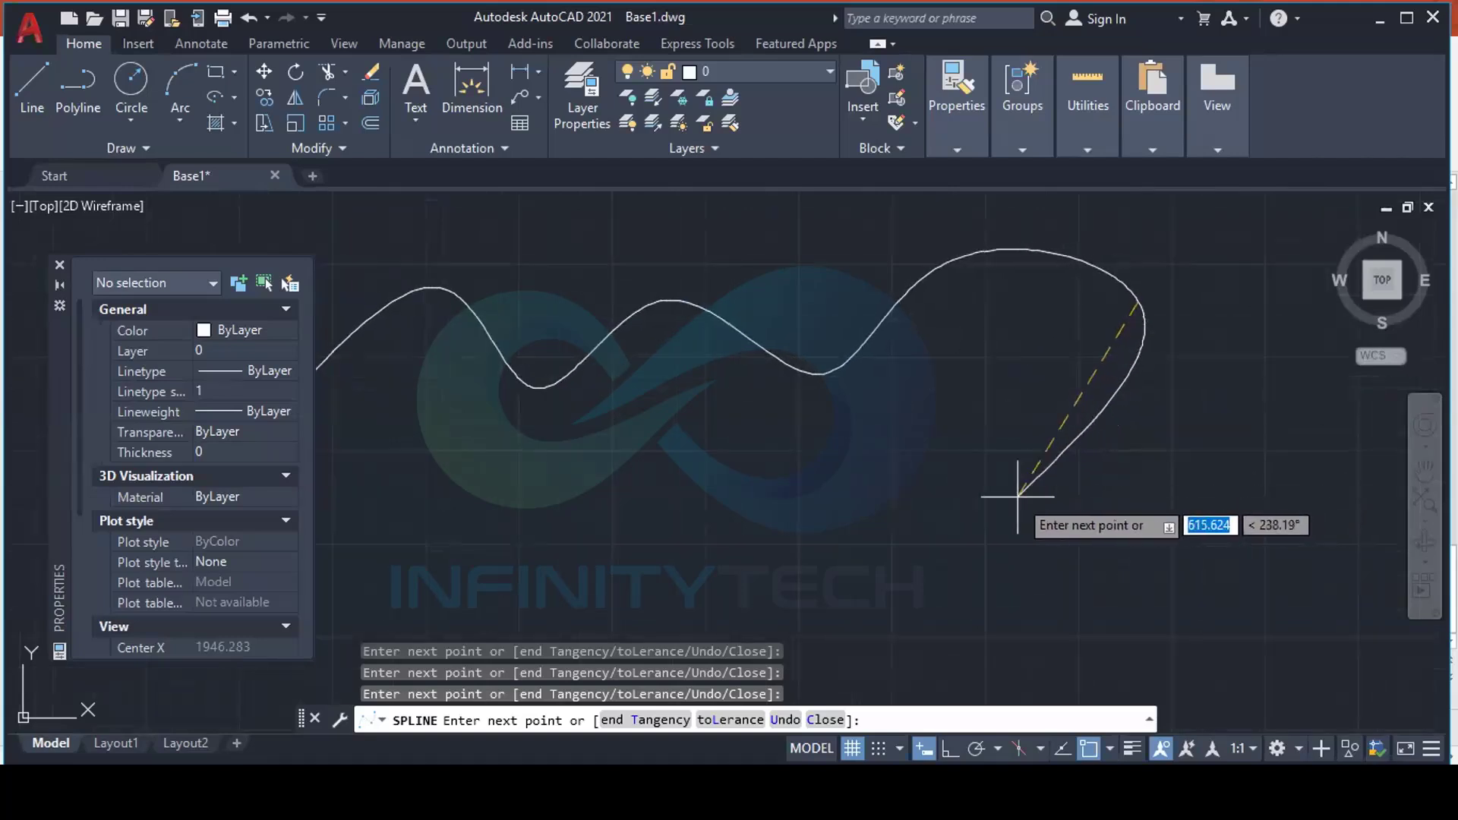
{"action": "left_click", "coordinate": [1061, 443]}
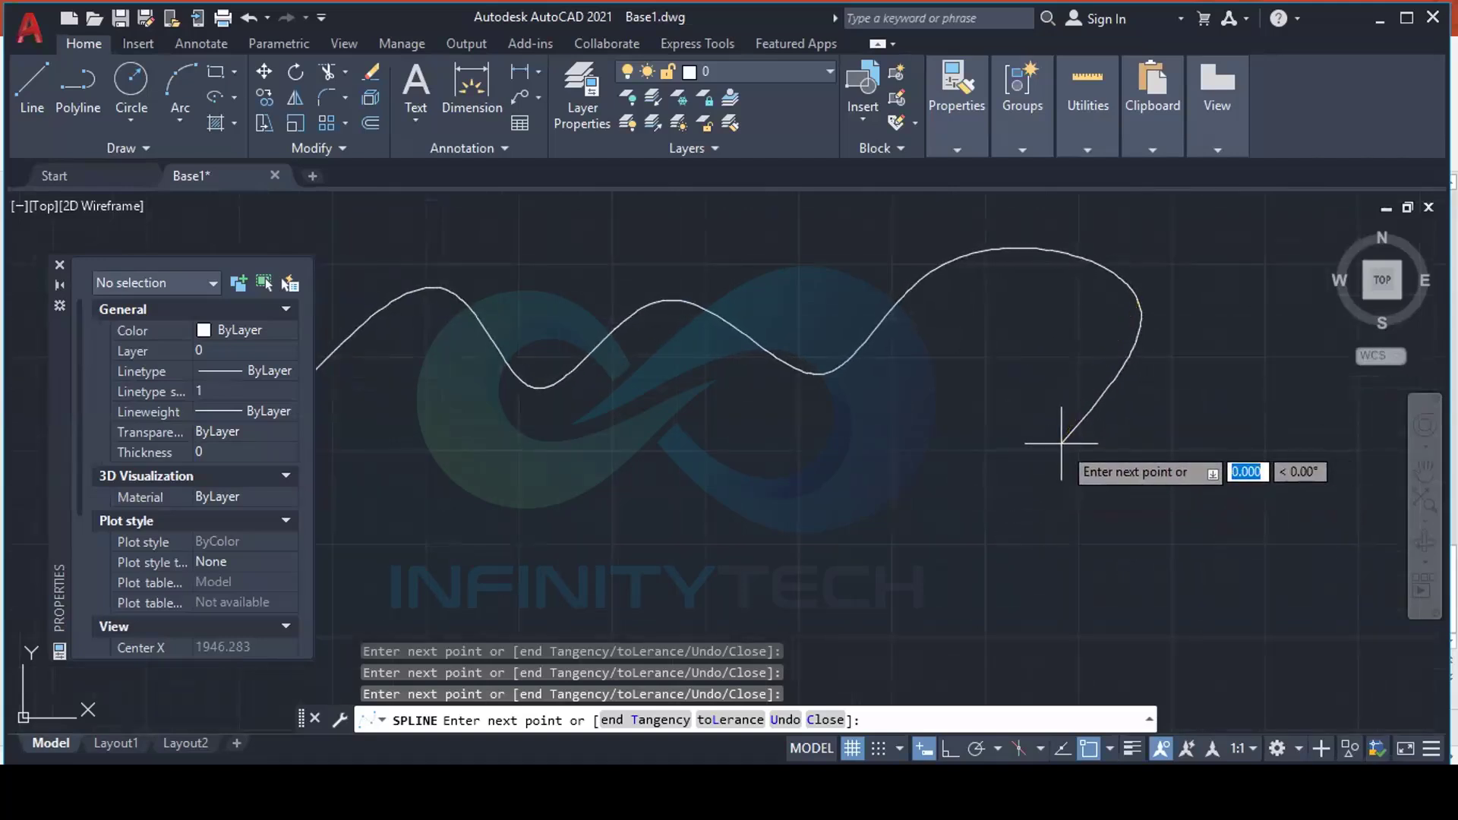
{"action": "left_click", "coordinate": [1269, 524]}
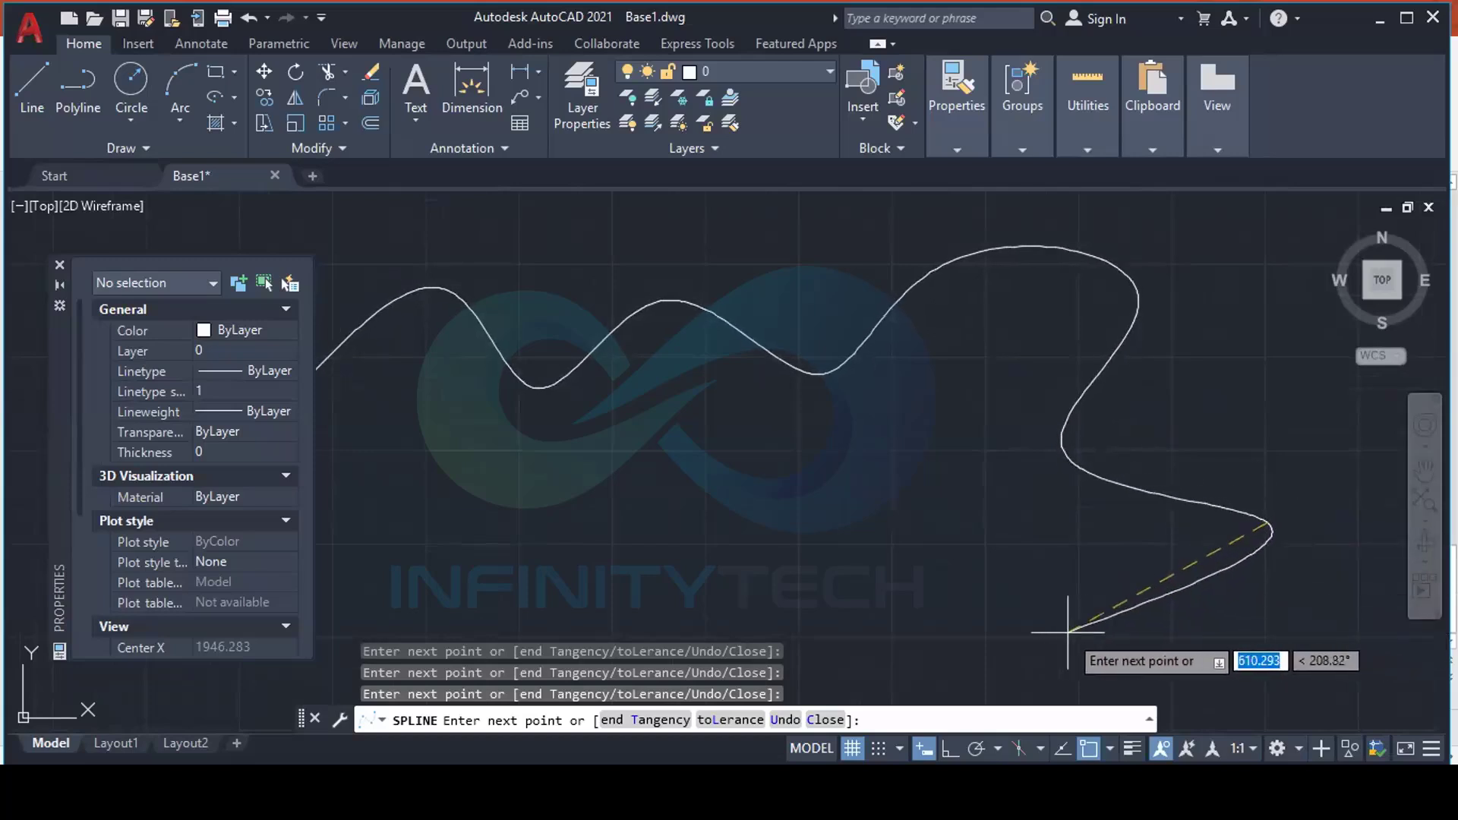
{"action": "scroll", "coordinate": [942, 493], "scroll_direction": "down", "scroll_amount": 2}
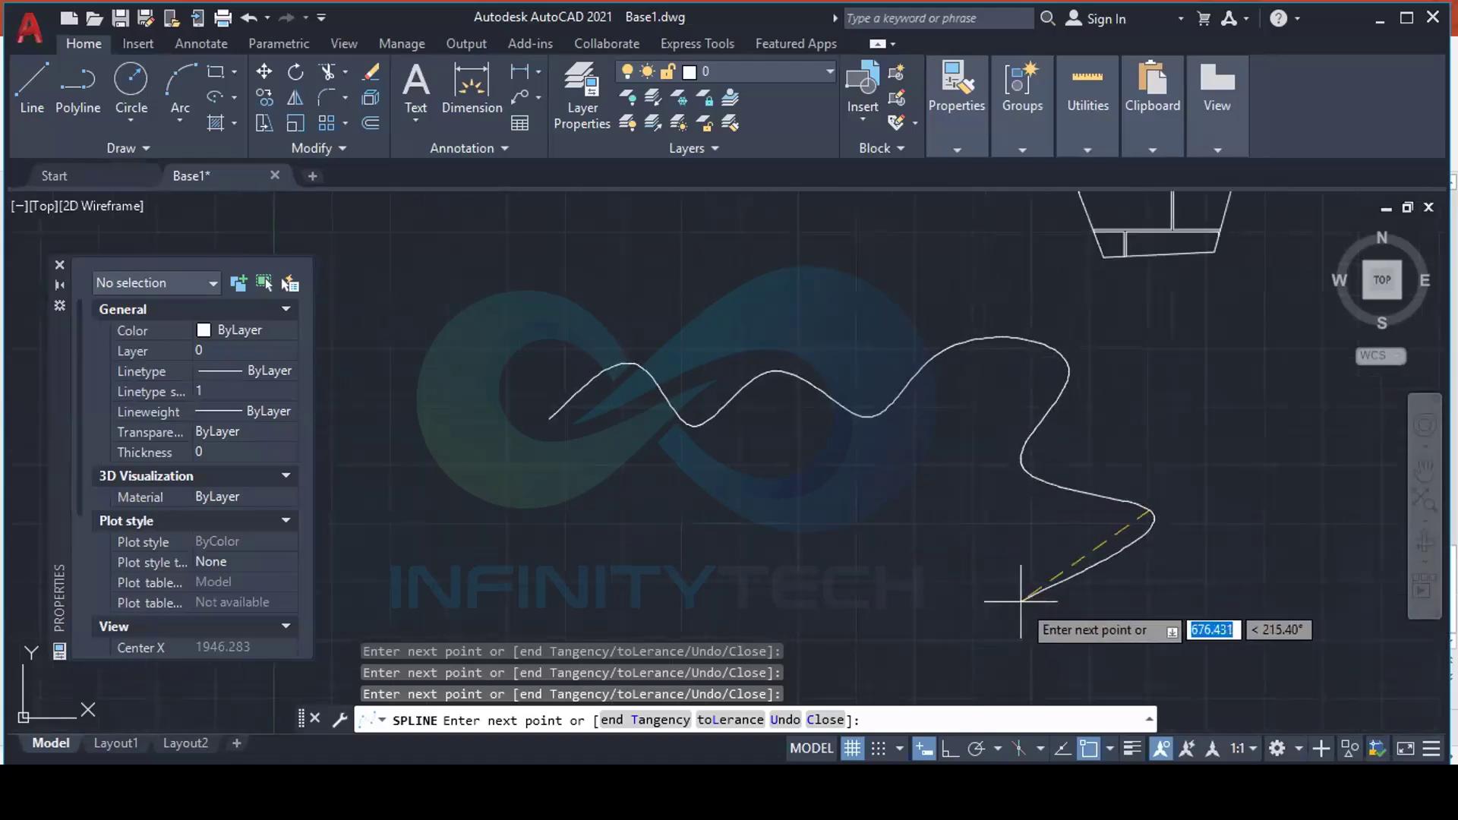
{"action": "left_click", "coordinate": [1021, 602]}
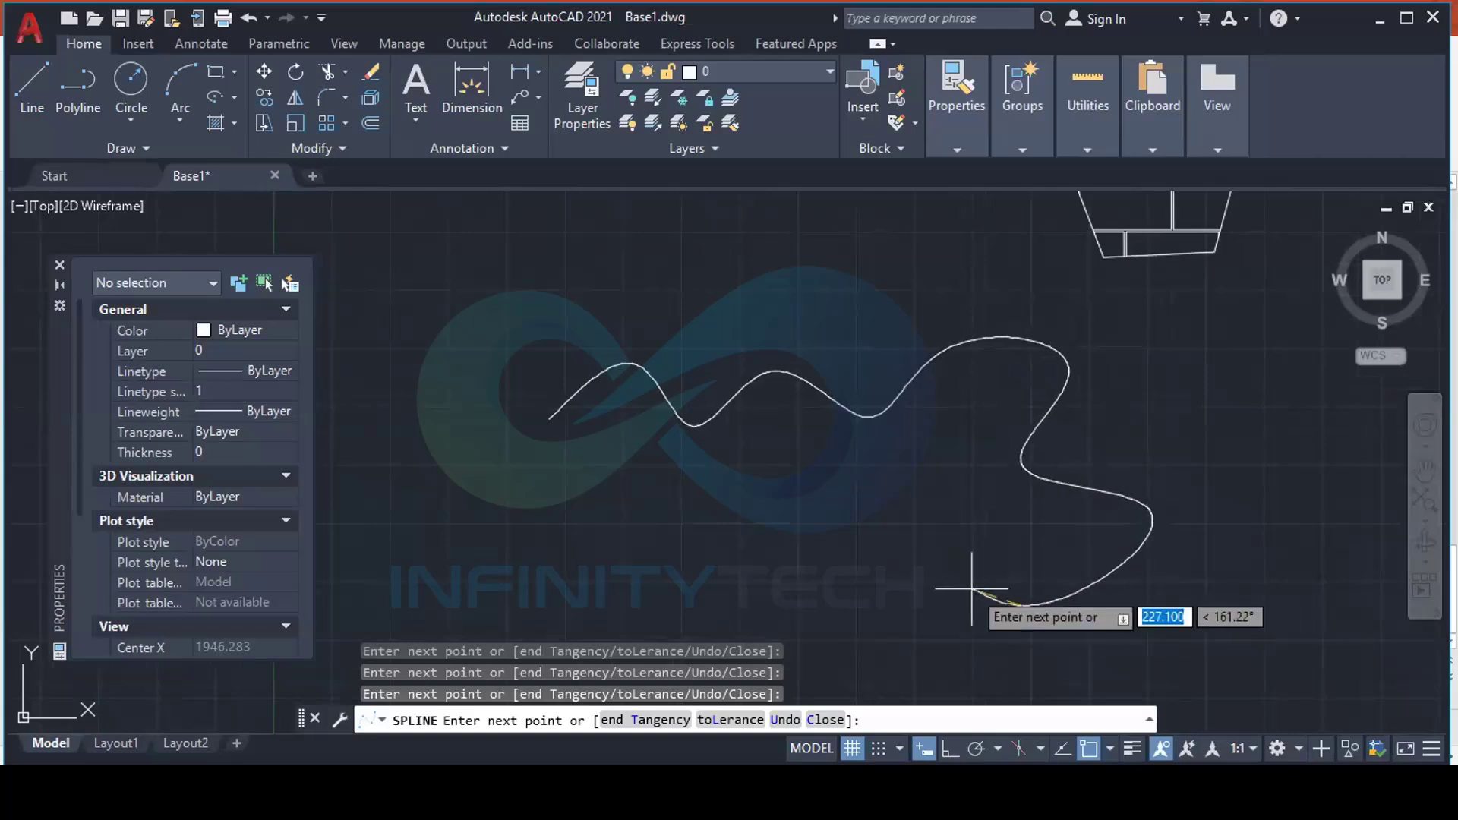
{"action": "key", "text": "Escape"}
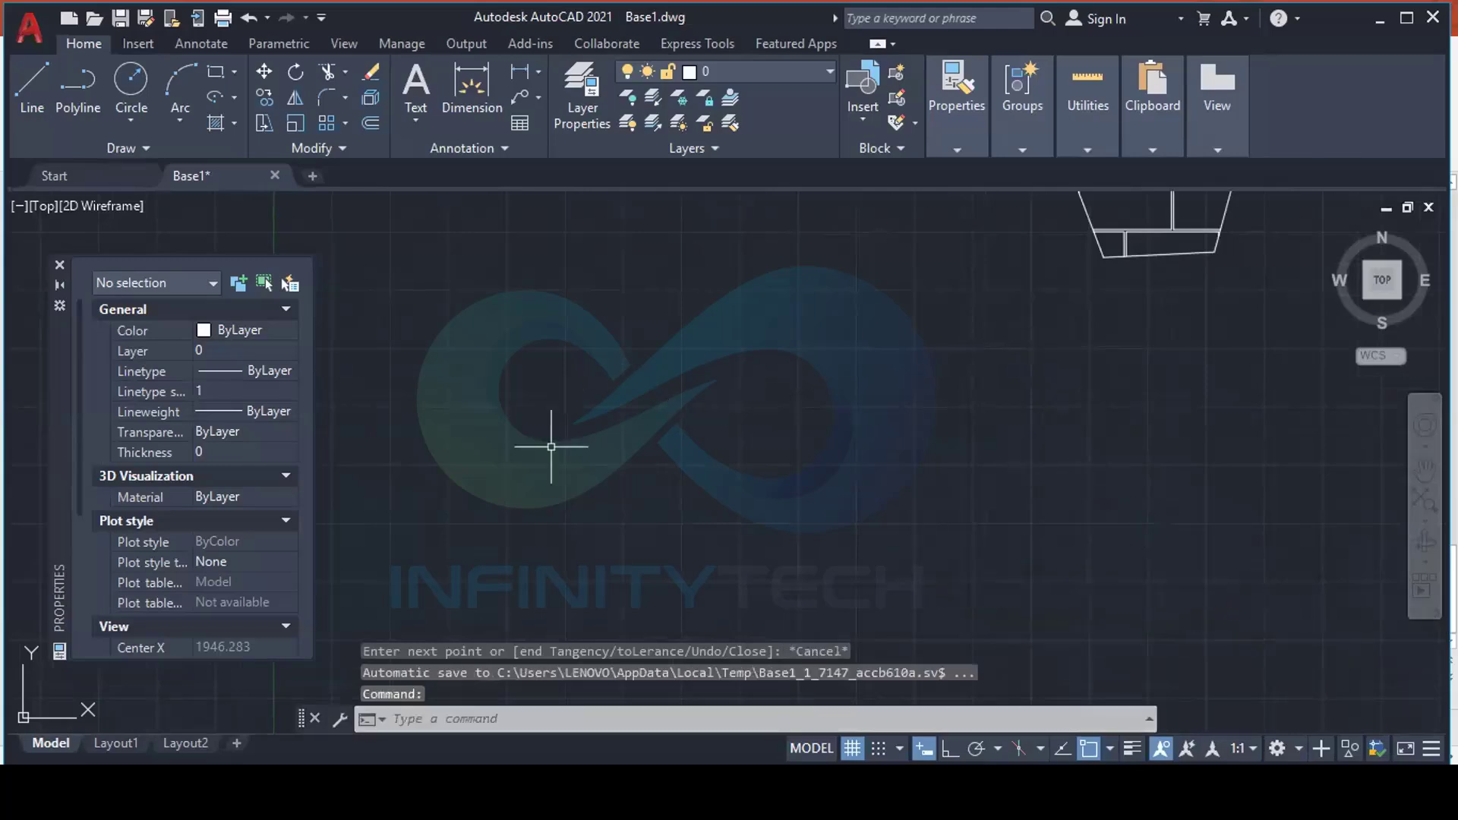
Draw an open, curving spline through eight fit points in the empty area below and left of the pentagon, and check its fit points
{"action": "left_click", "coordinate": [127, 148]}
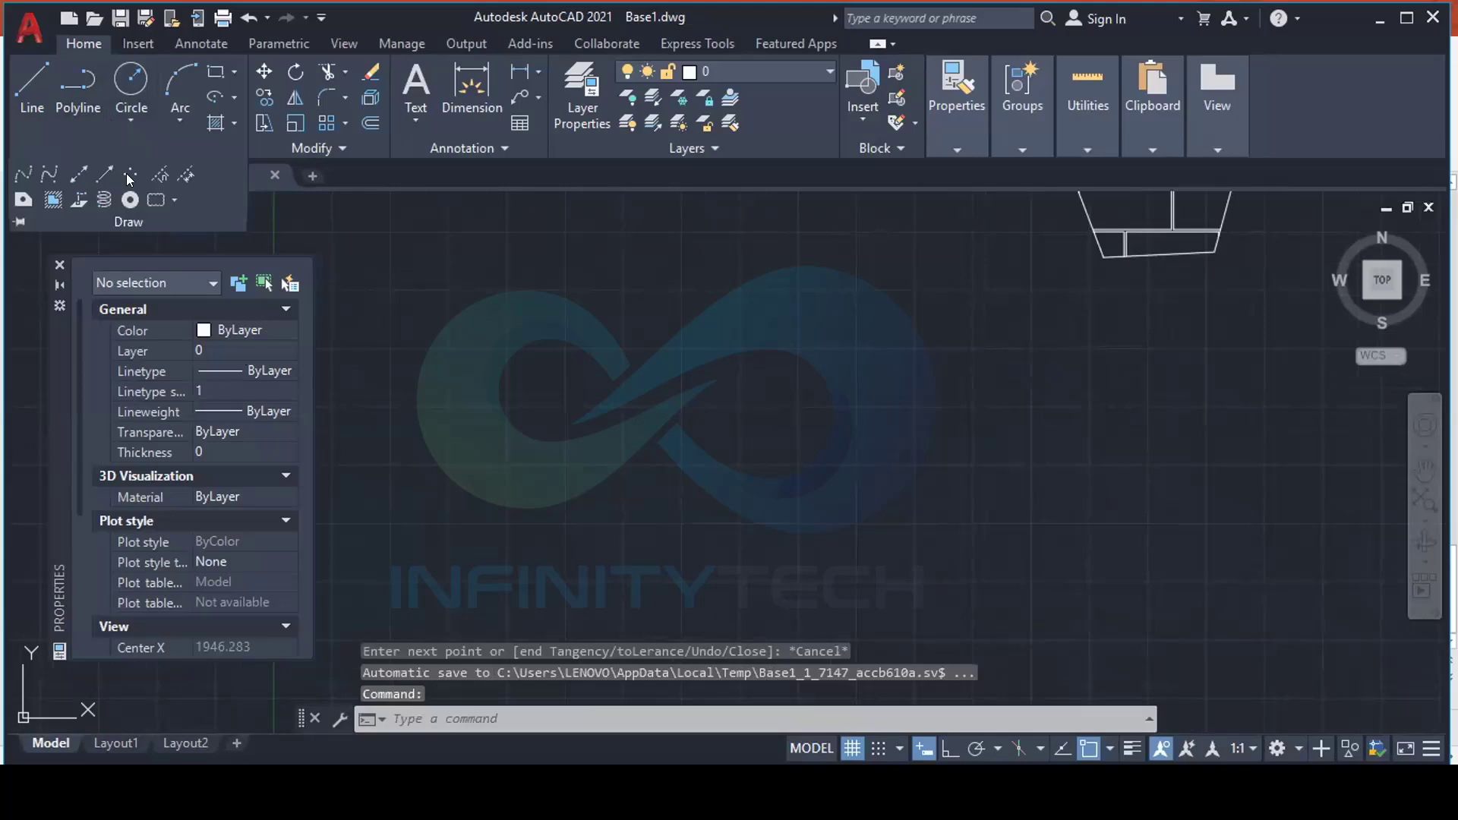
{"action": "left_click", "coordinate": [24, 174]}
{"action": "left_click", "coordinate": [573, 402]}
{"action": "left_click", "coordinate": [706, 347]}
{"action": "left_click", "coordinate": [794, 384]}
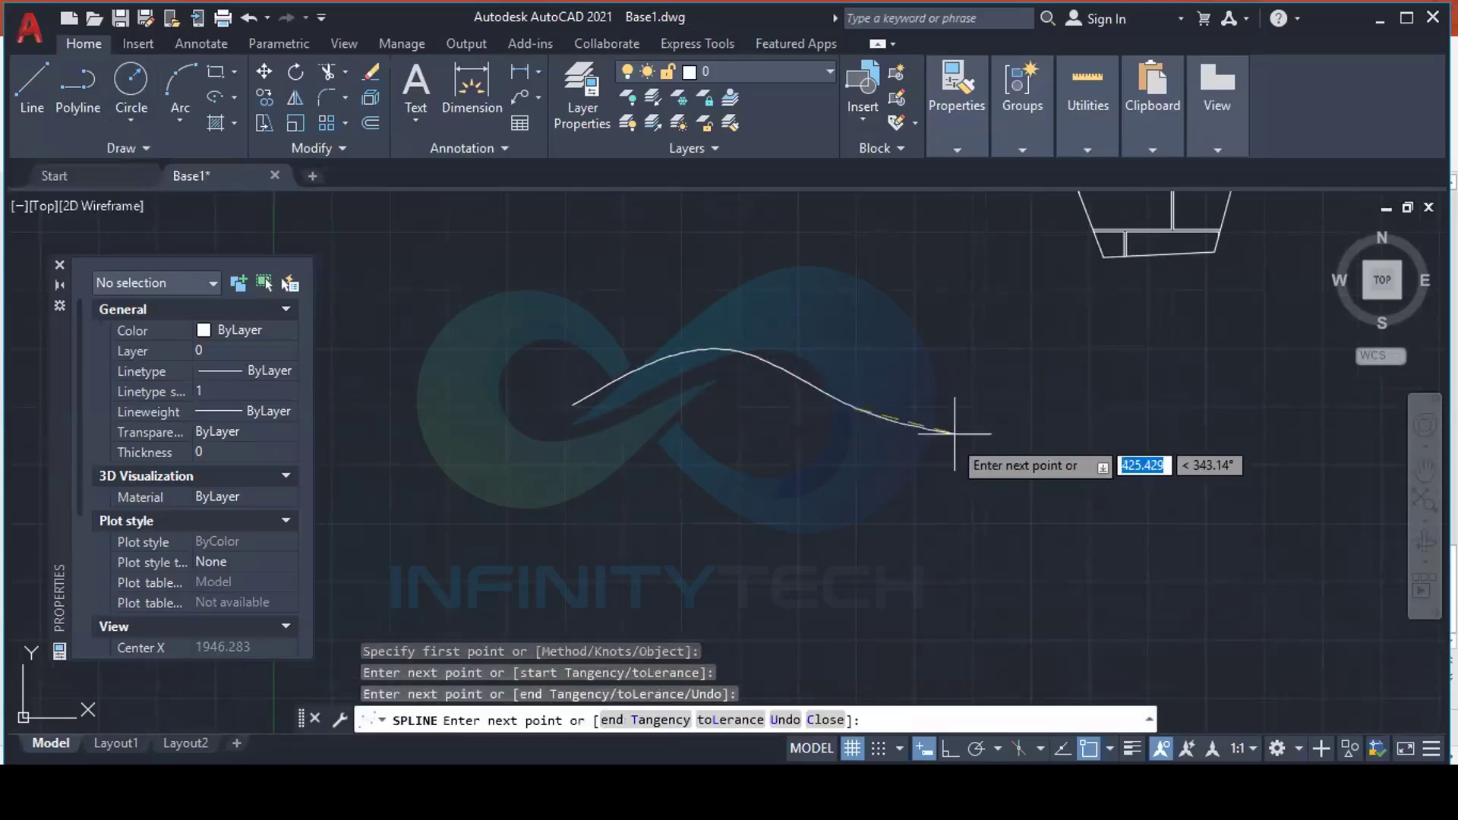
{"action": "left_click", "coordinate": [967, 410]}
{"action": "left_click", "coordinate": [916, 605]}
{"action": "left_click", "coordinate": [767, 584]}
{"action": "left_click", "coordinate": [726, 581]}
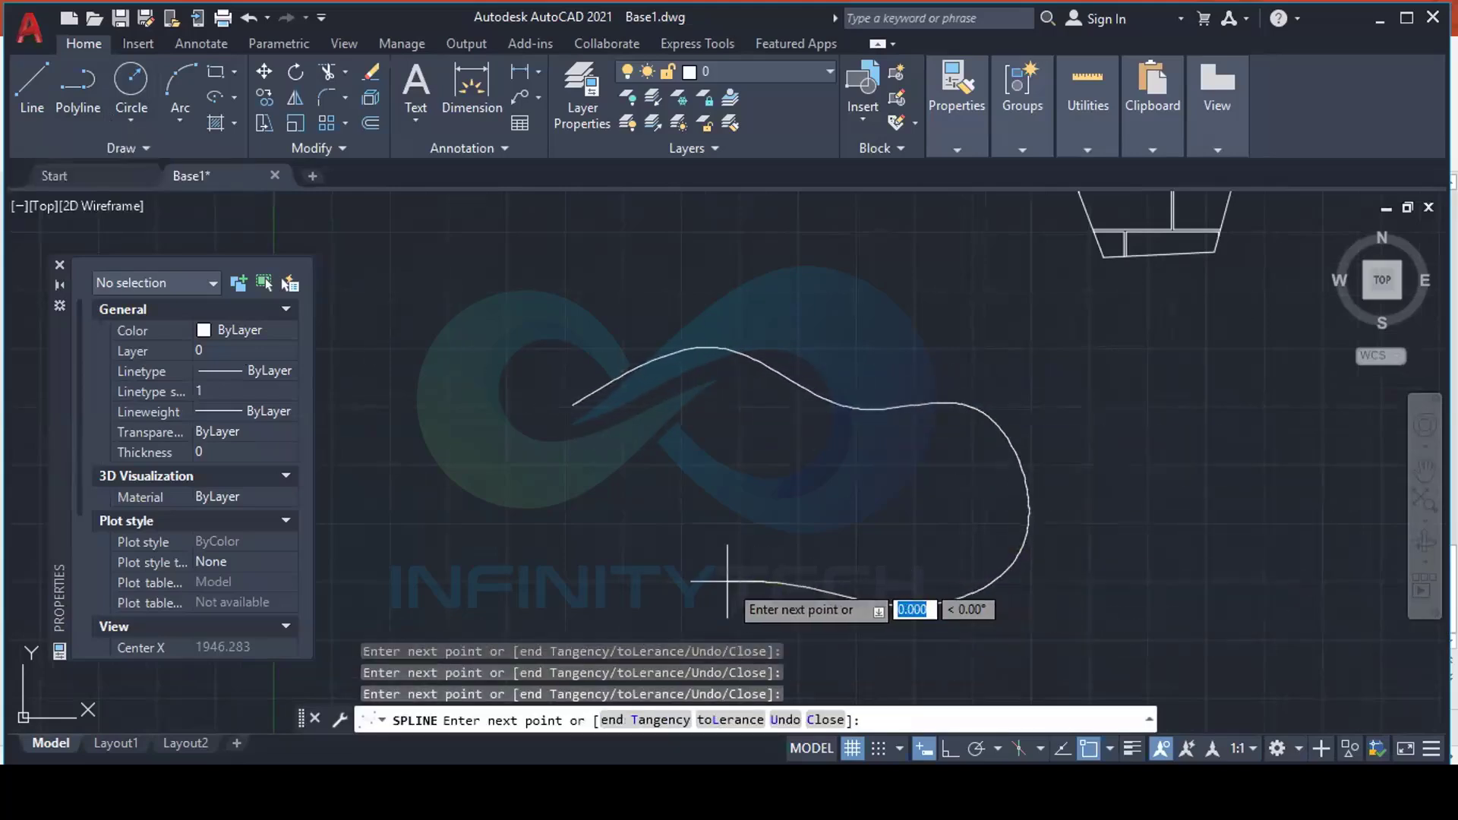
{"action": "key", "text": "Return"}
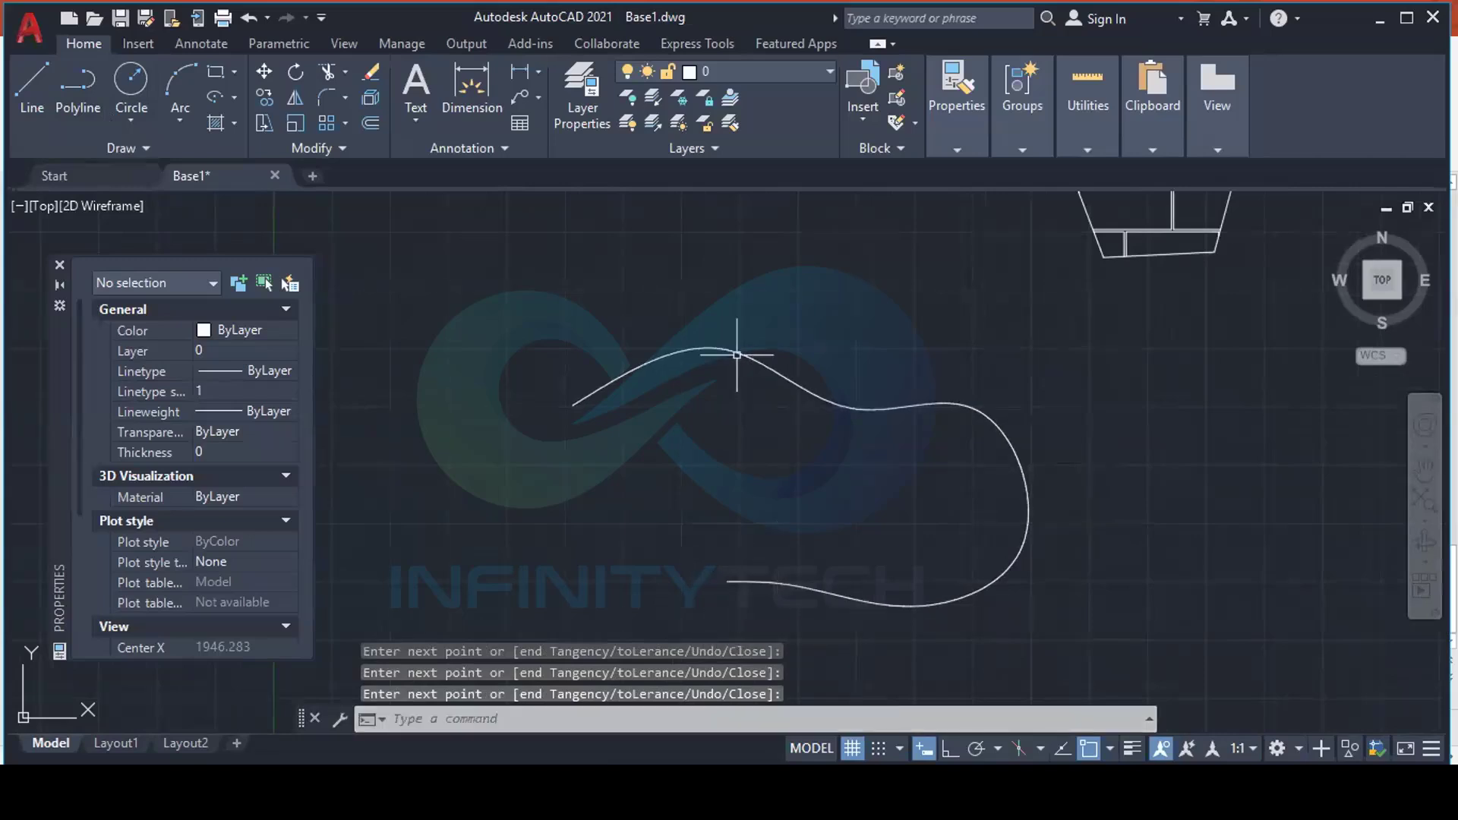
{"action": "left_click", "coordinate": [769, 372]}
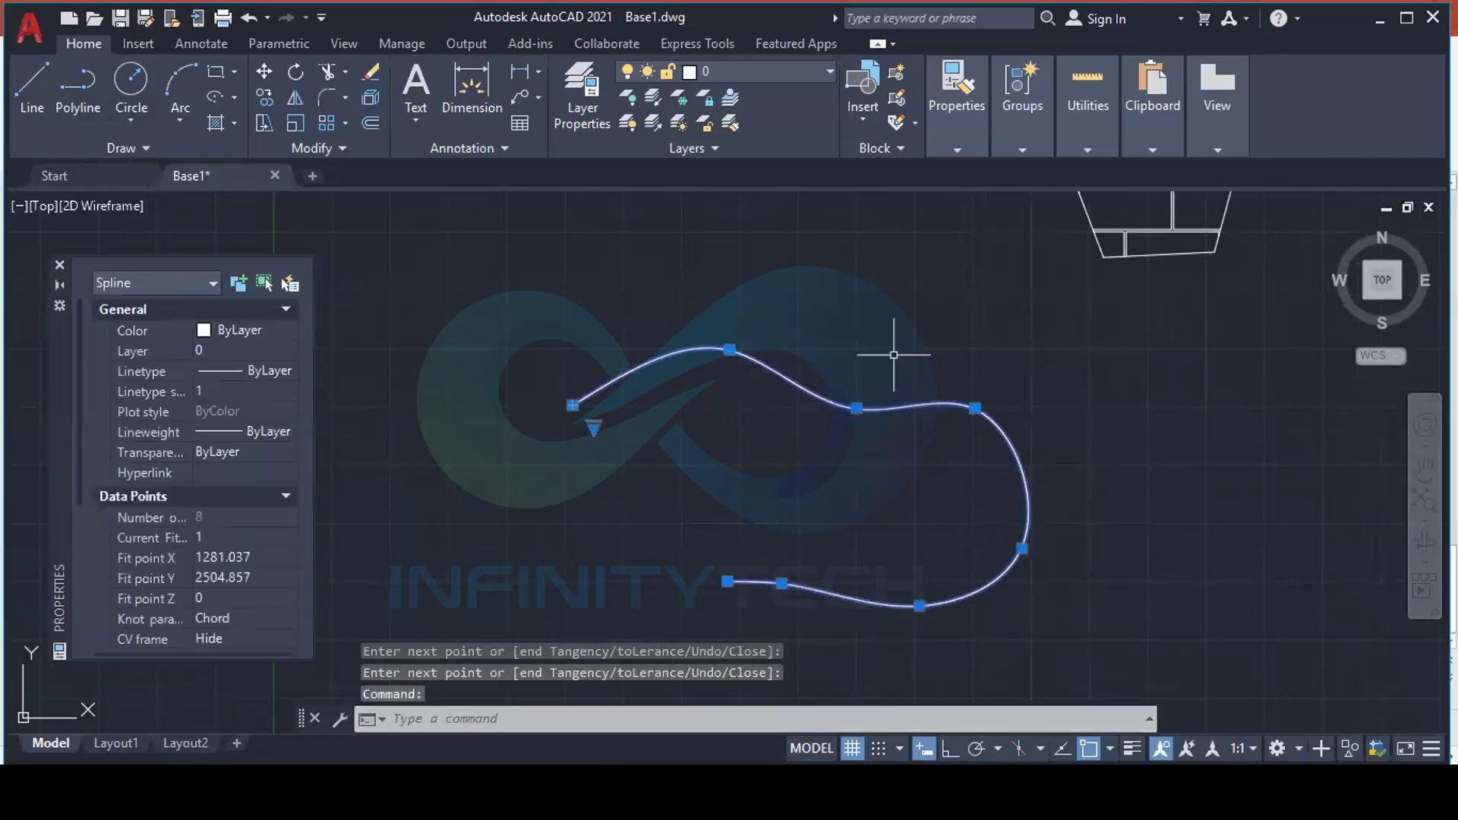
{"action": "key", "text": "Escape"}
Draw a closed, irregular control-vertex spline with eight distinct vertices in the empty area left of the open spline, ending on its start point
{"action": "left_click", "coordinate": [136, 144]}
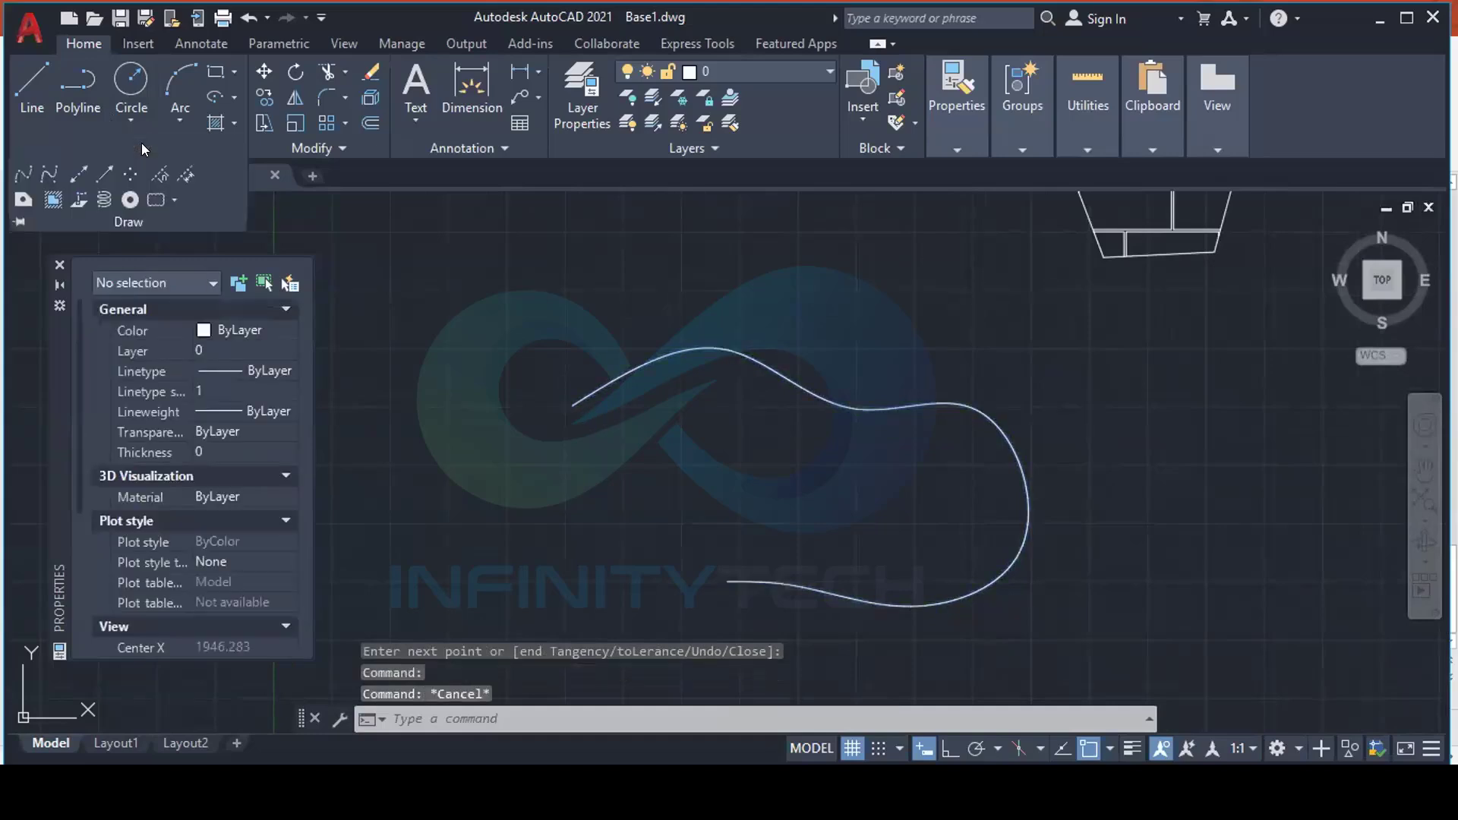
{"action": "left_click", "coordinate": [46, 175]}
{"action": "scroll", "coordinate": [752, 438], "scroll_direction": "down", "scroll_amount": 2}
{"action": "scroll", "coordinate": [550, 402], "scroll_direction": "up", "scroll_amount": 2}
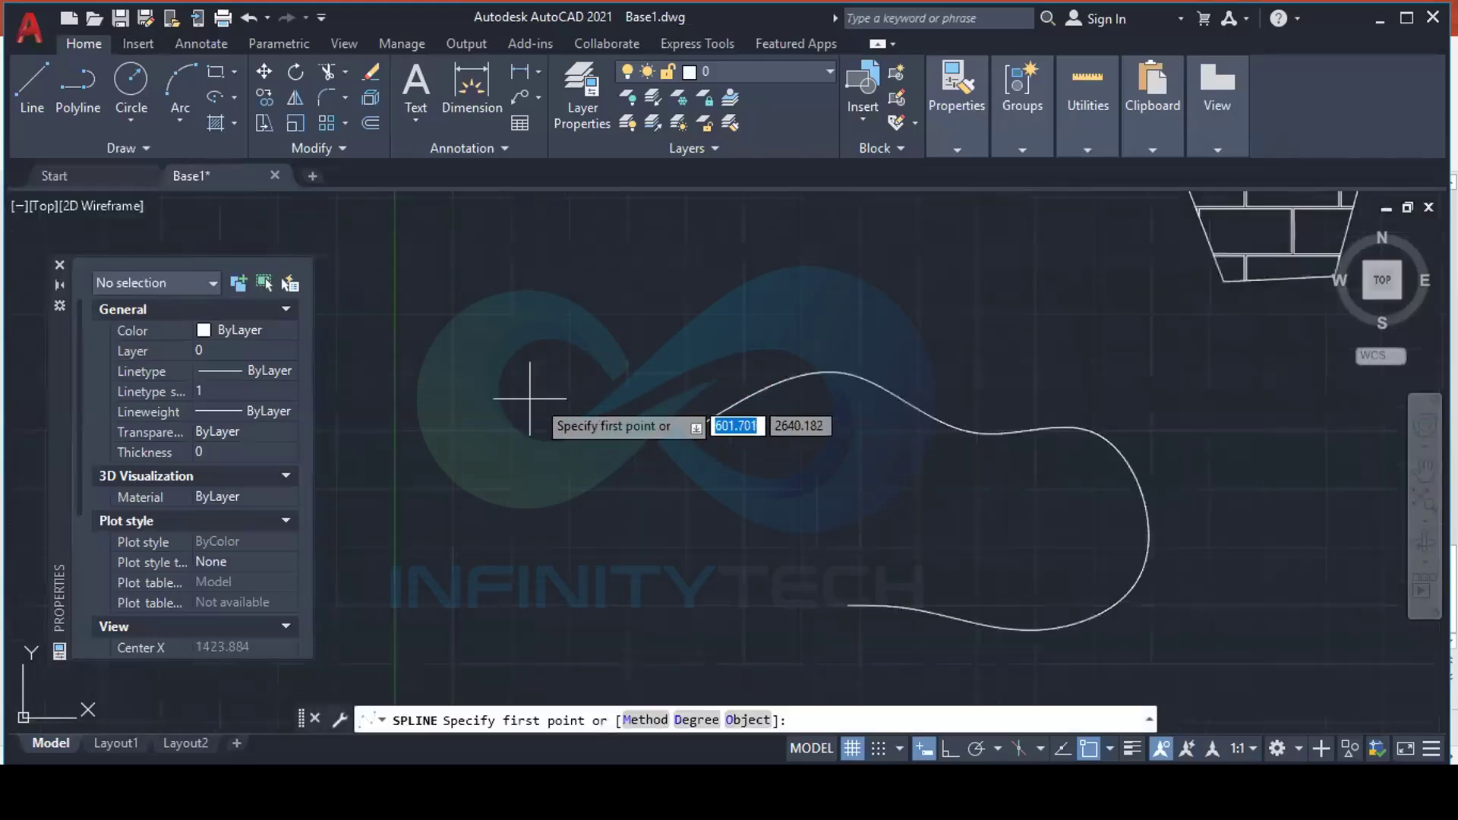
{"action": "left_click", "coordinate": [435, 404]}
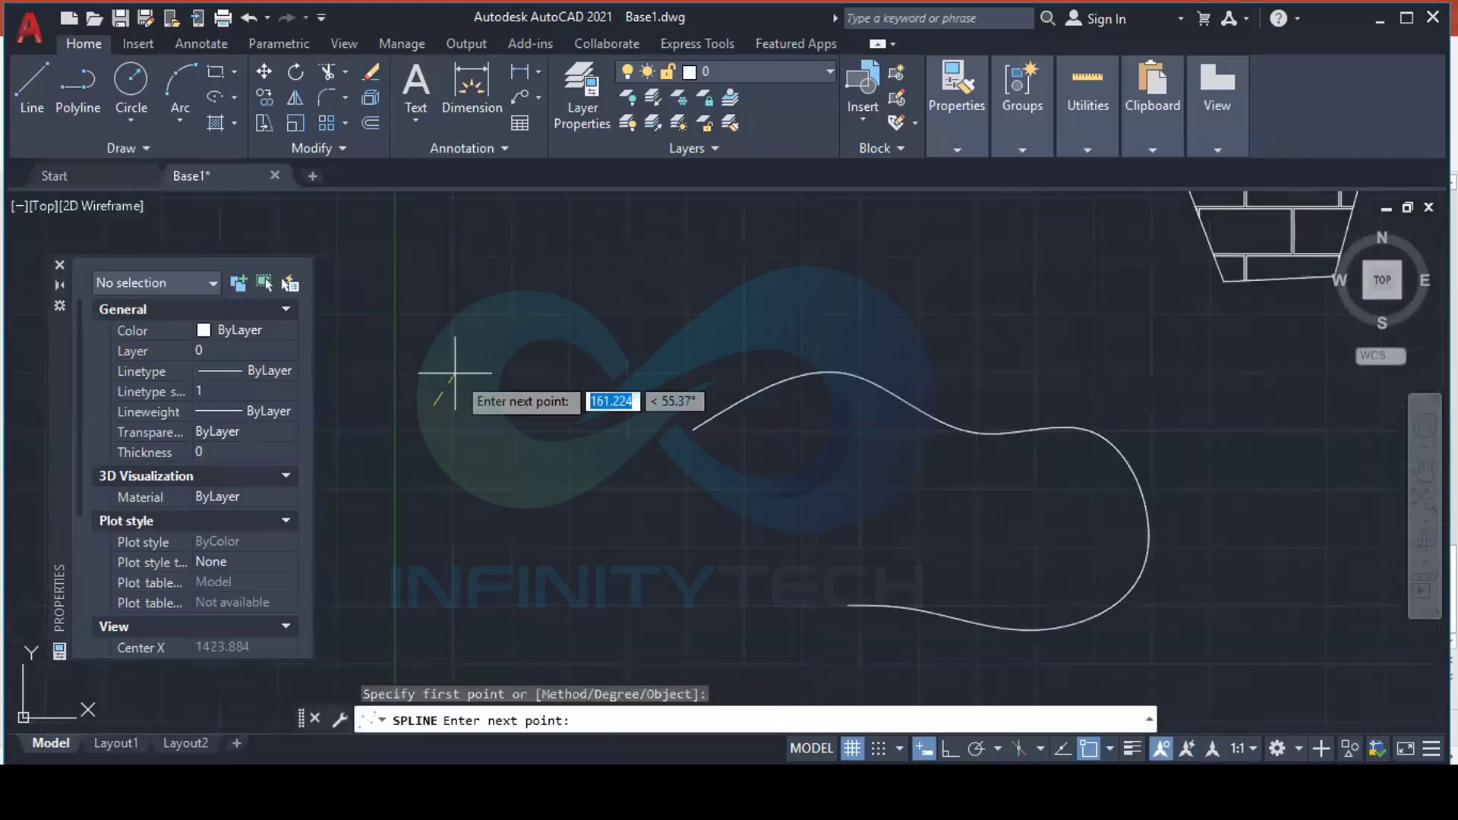
{"action": "left_click", "coordinate": [495, 310]}
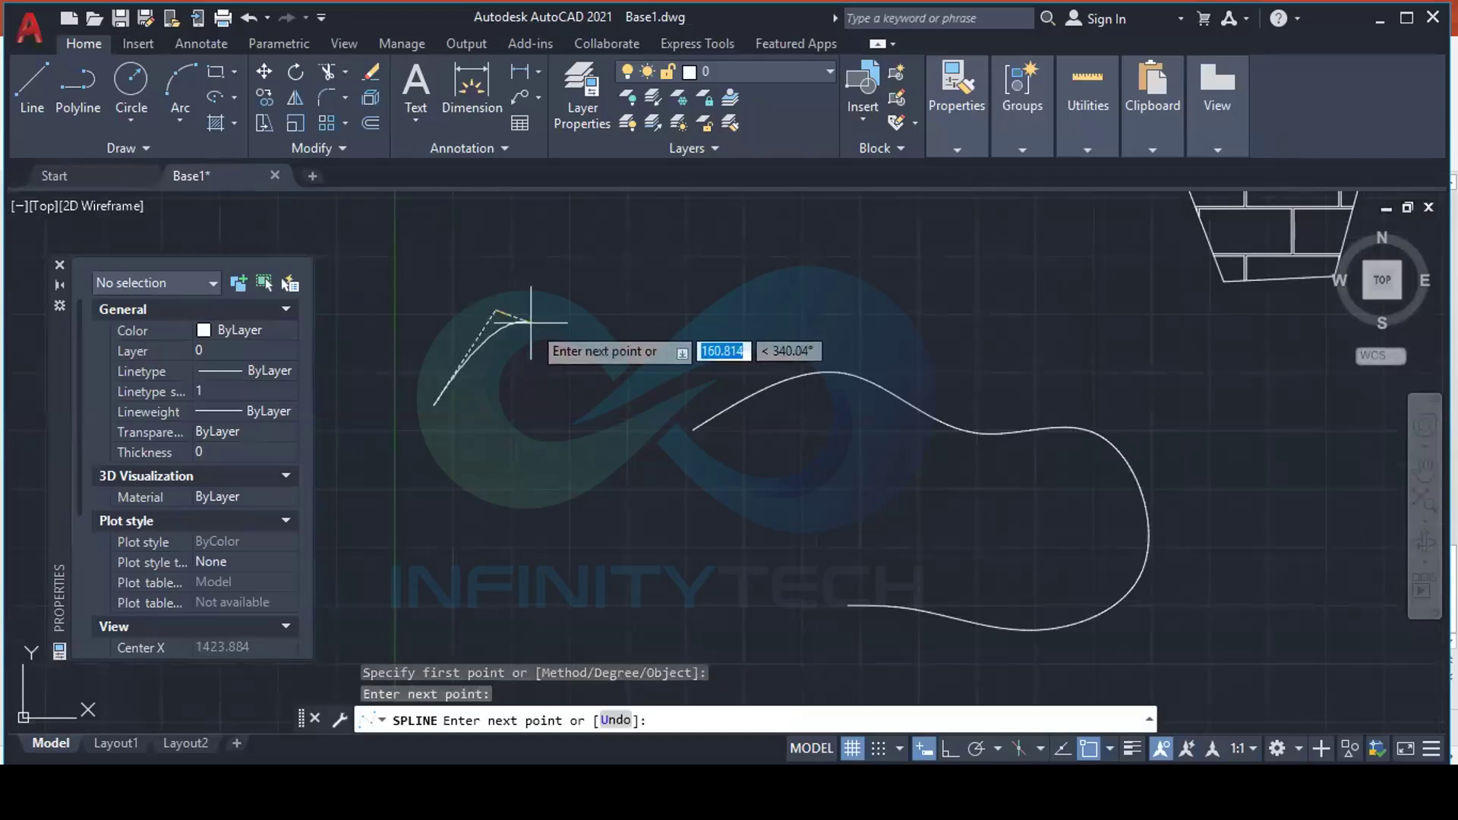
{"action": "left_click", "coordinate": [544, 362]}
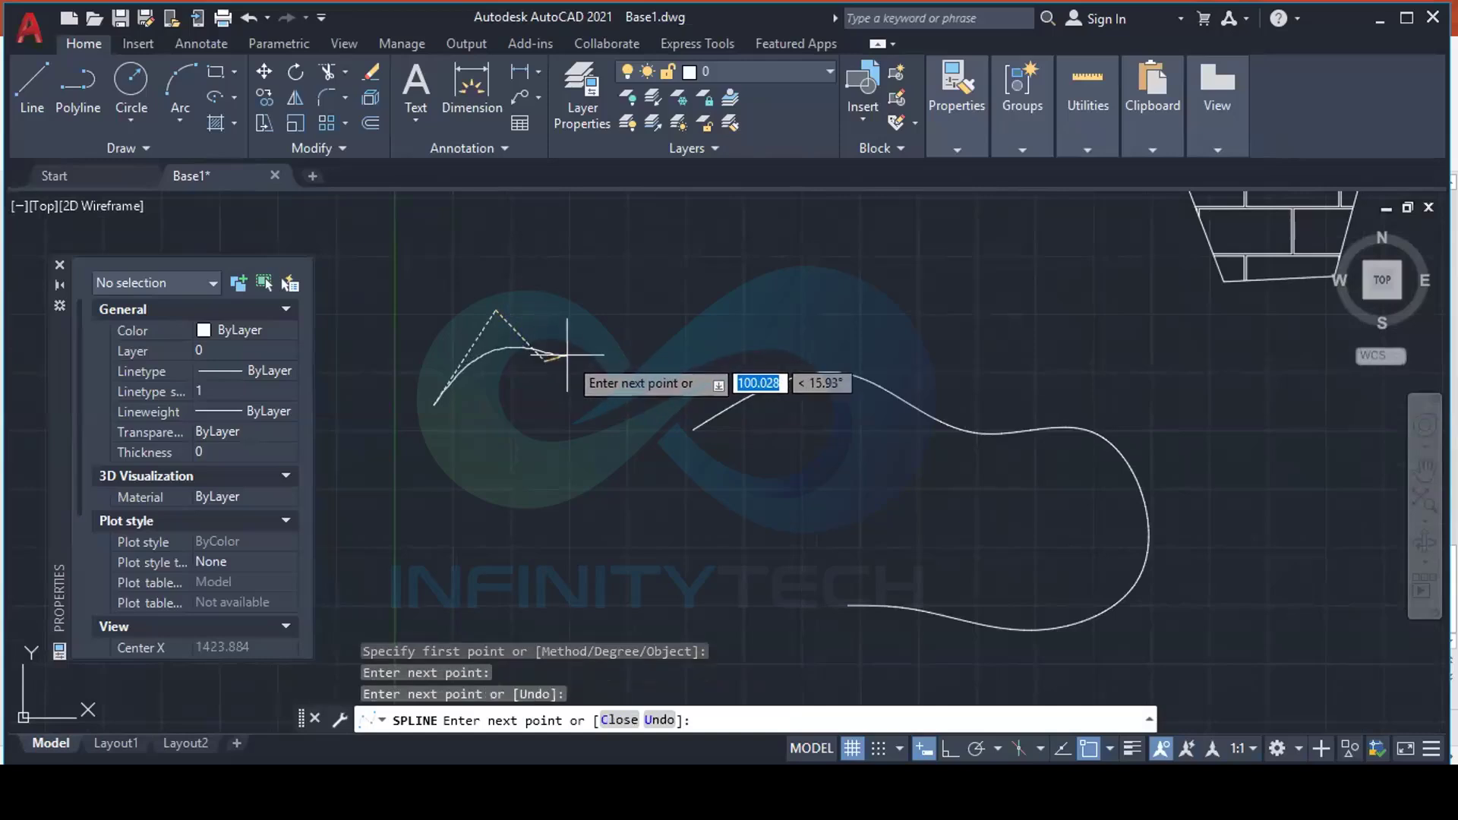
{"action": "left_click", "coordinate": [589, 290]}
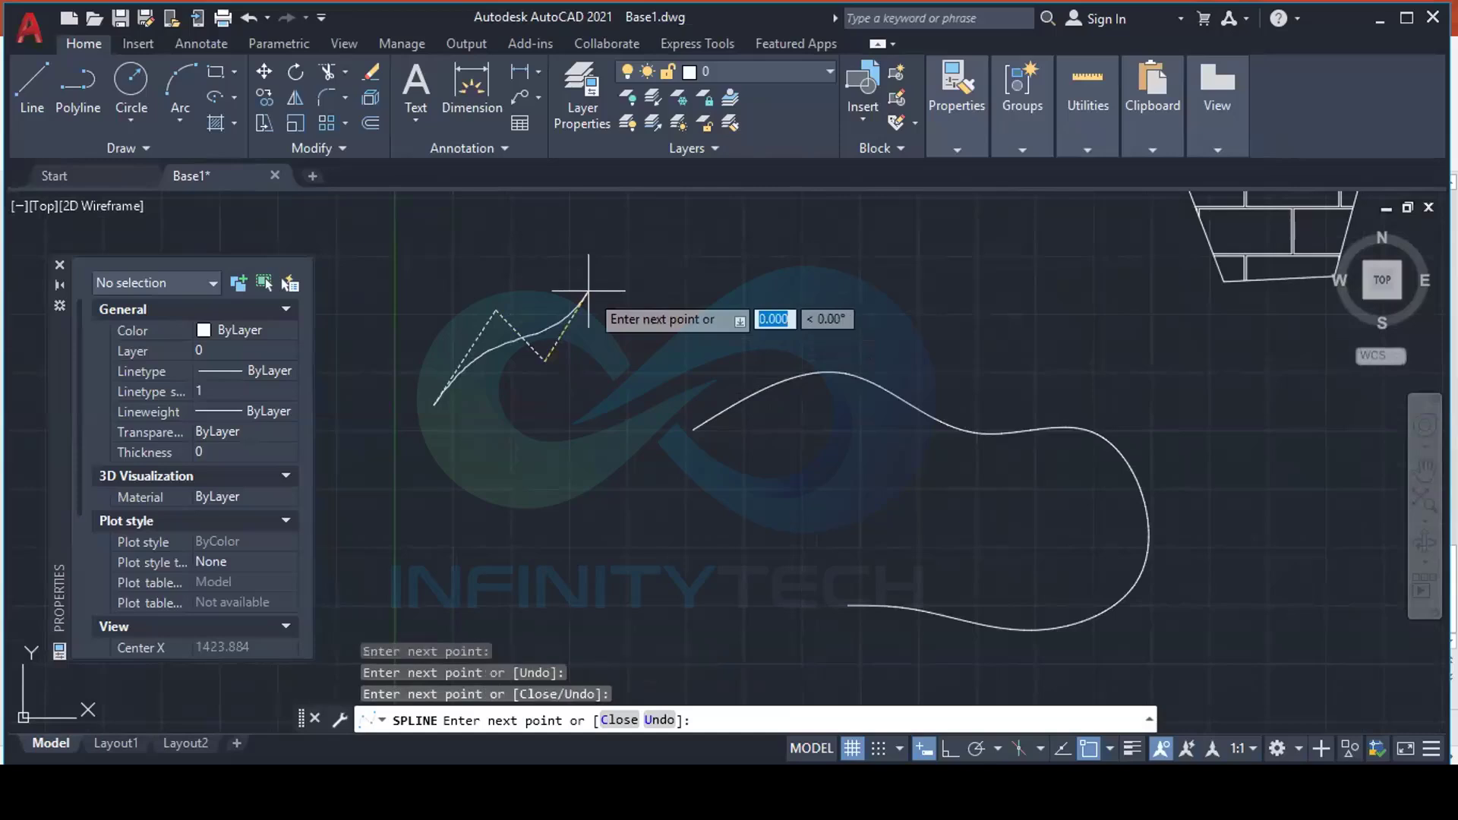
{"action": "left_click", "coordinate": [616, 394]}
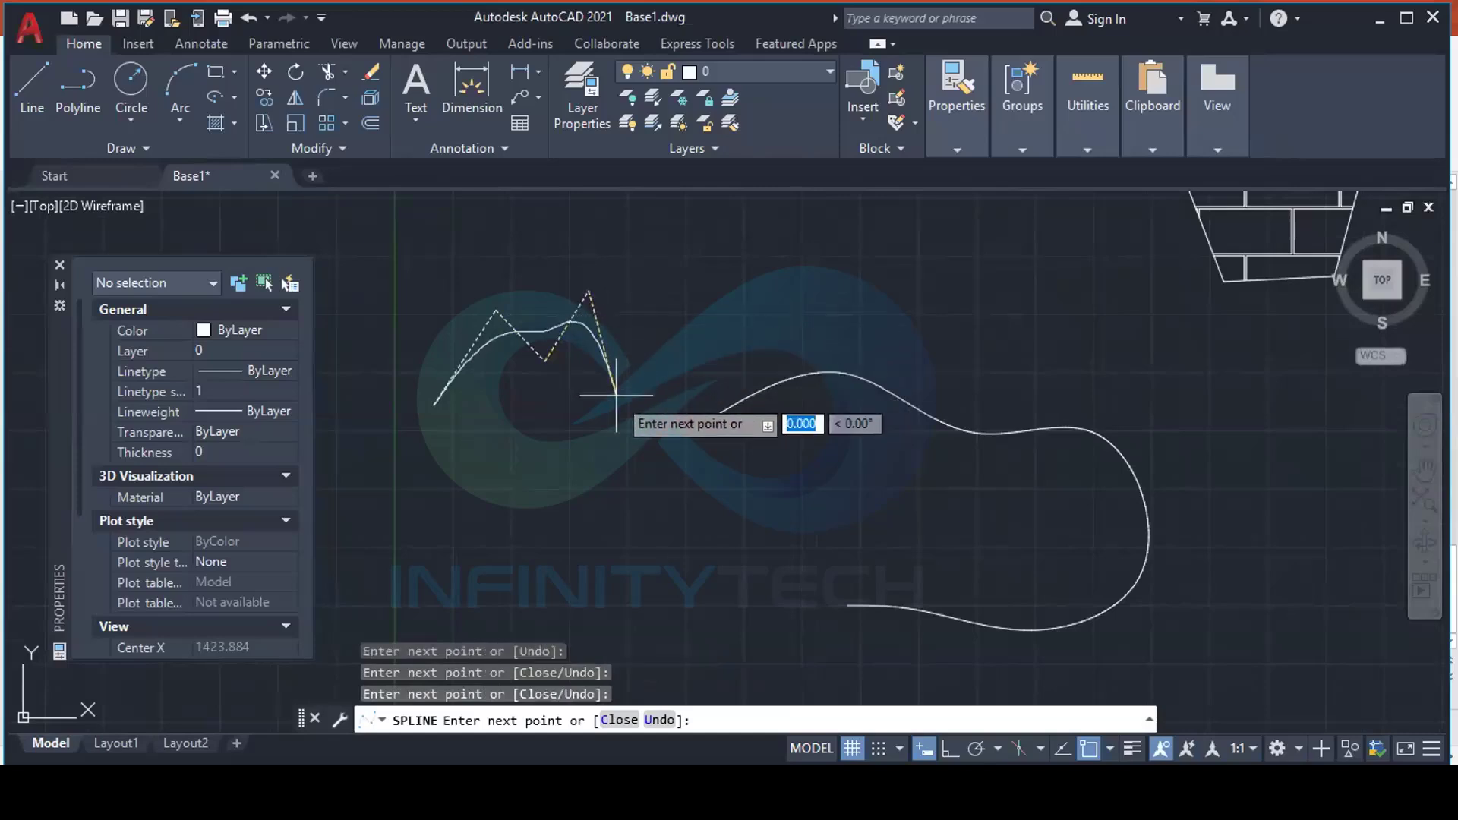
{"action": "left_click", "coordinate": [566, 445]}
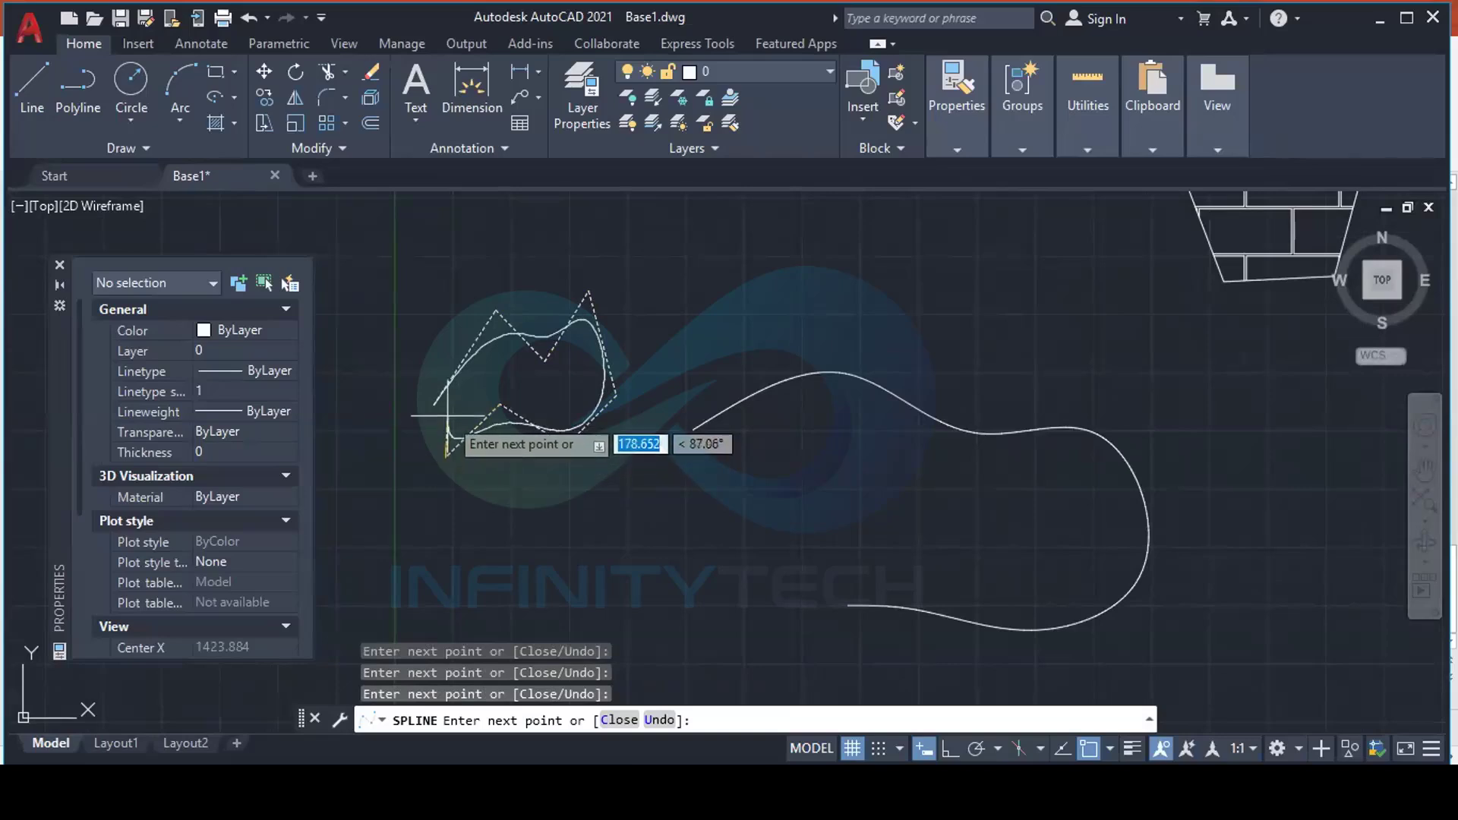
{"action": "scroll", "coordinate": [452, 408], "scroll_direction": "up", "scroll_amount": 2}
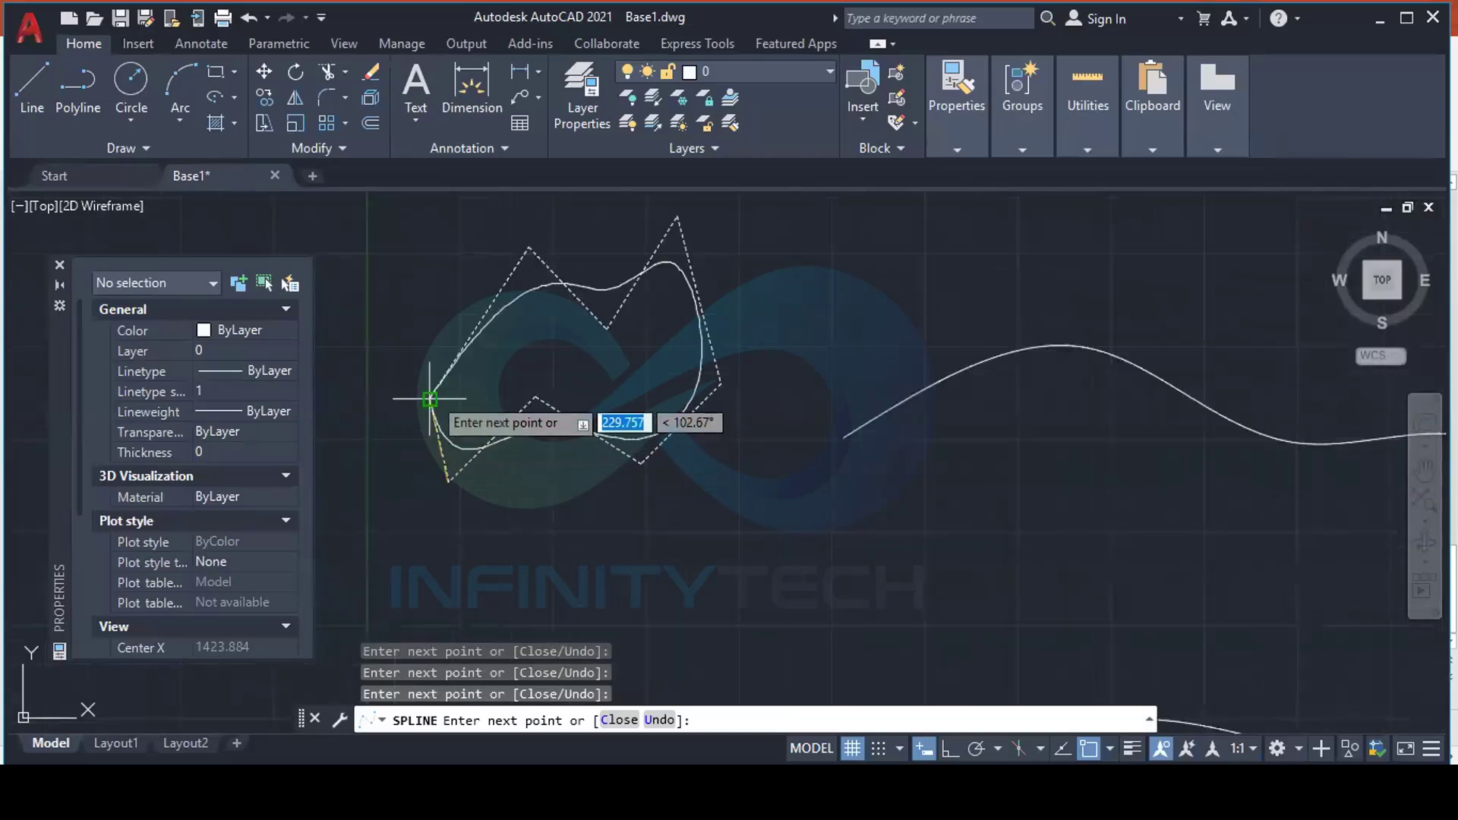
{"action": "left_click", "coordinate": [429, 399]}
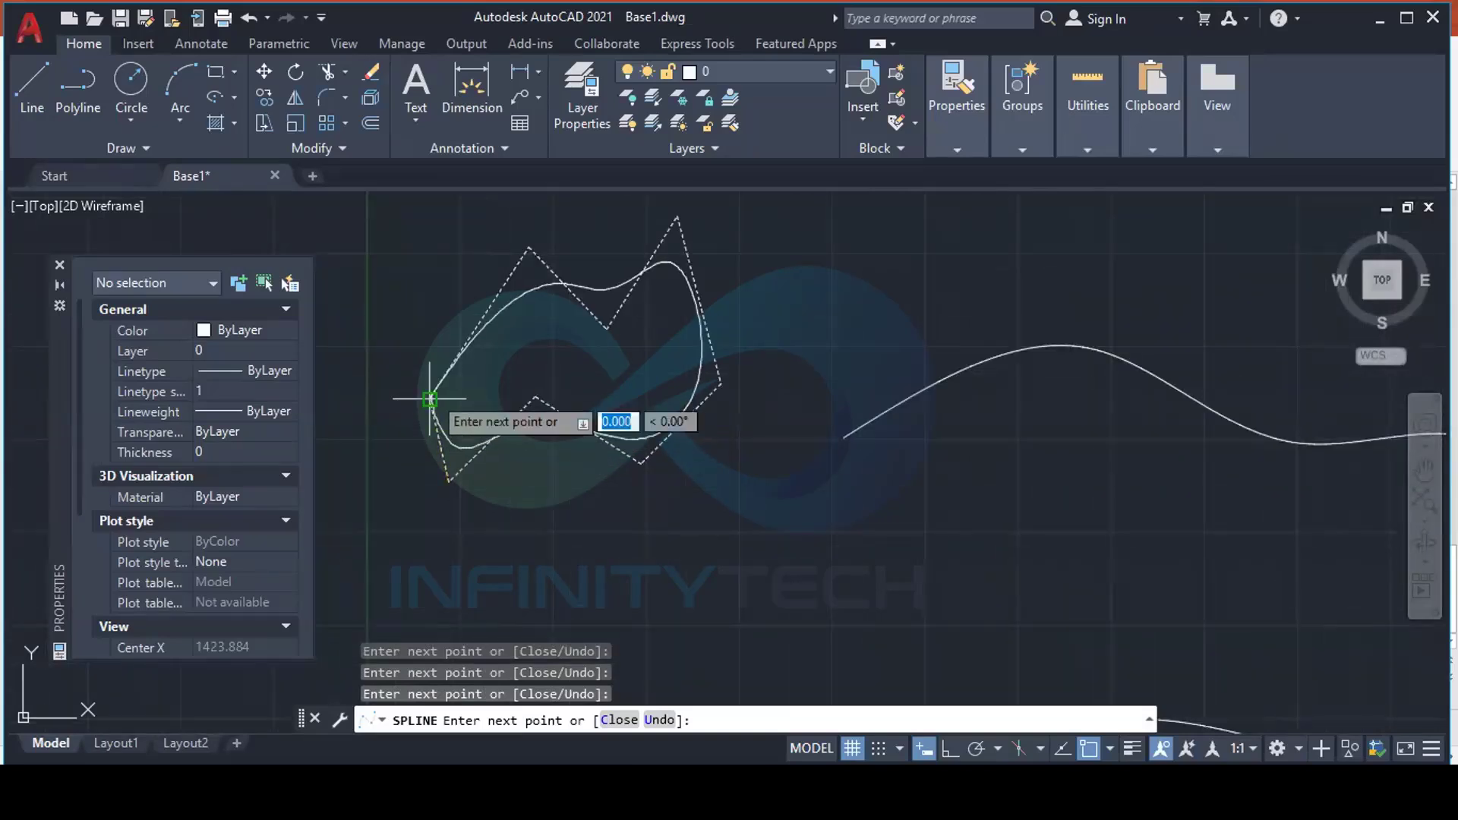
{"action": "key", "text": "Return"}
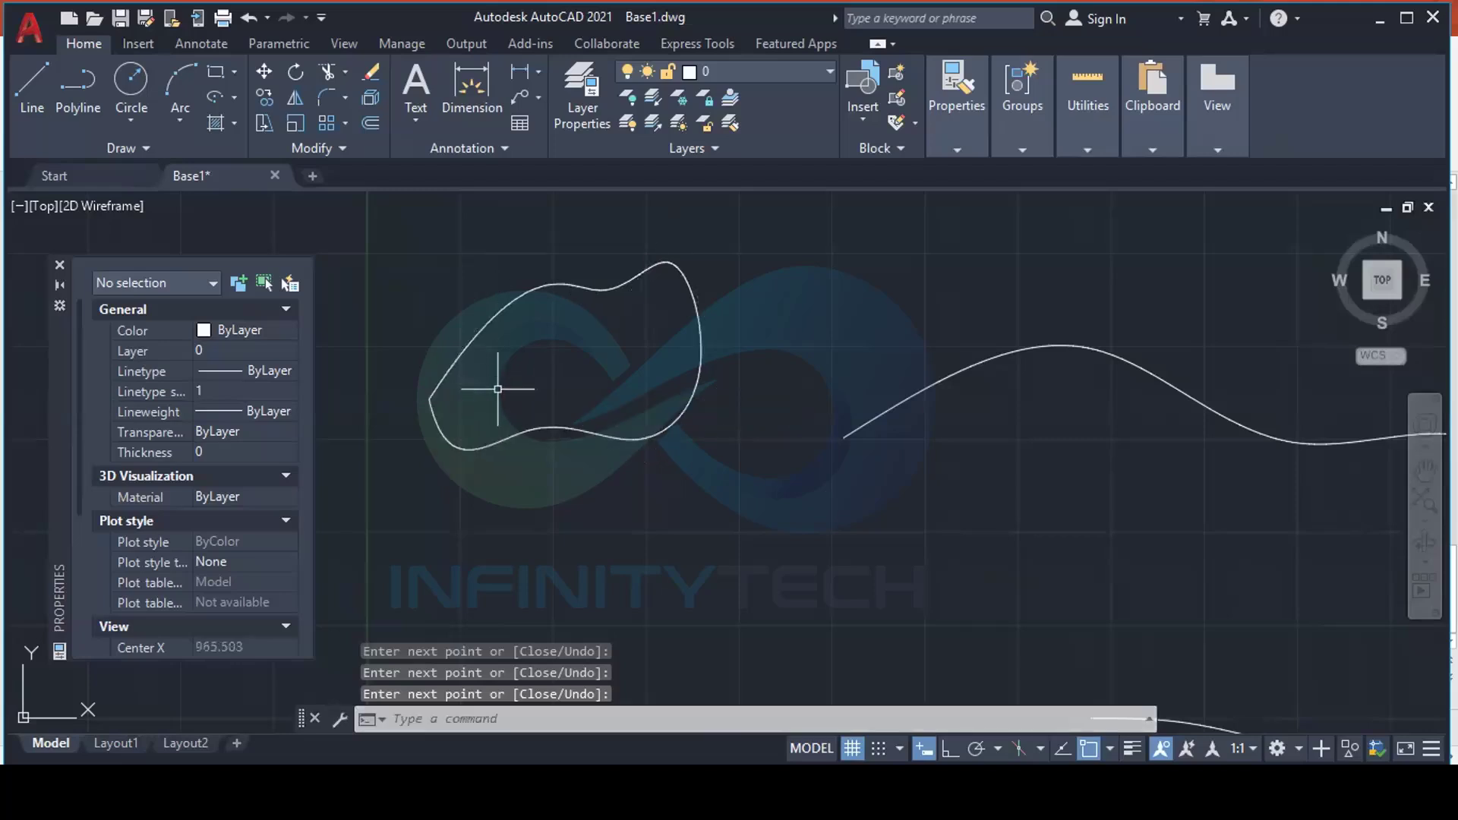
Reshape the closed spline by moving two lower control vertices and the upper middle one, pulling the top dip outward into a rounded bulge
{"action": "left_click", "coordinate": [491, 318]}
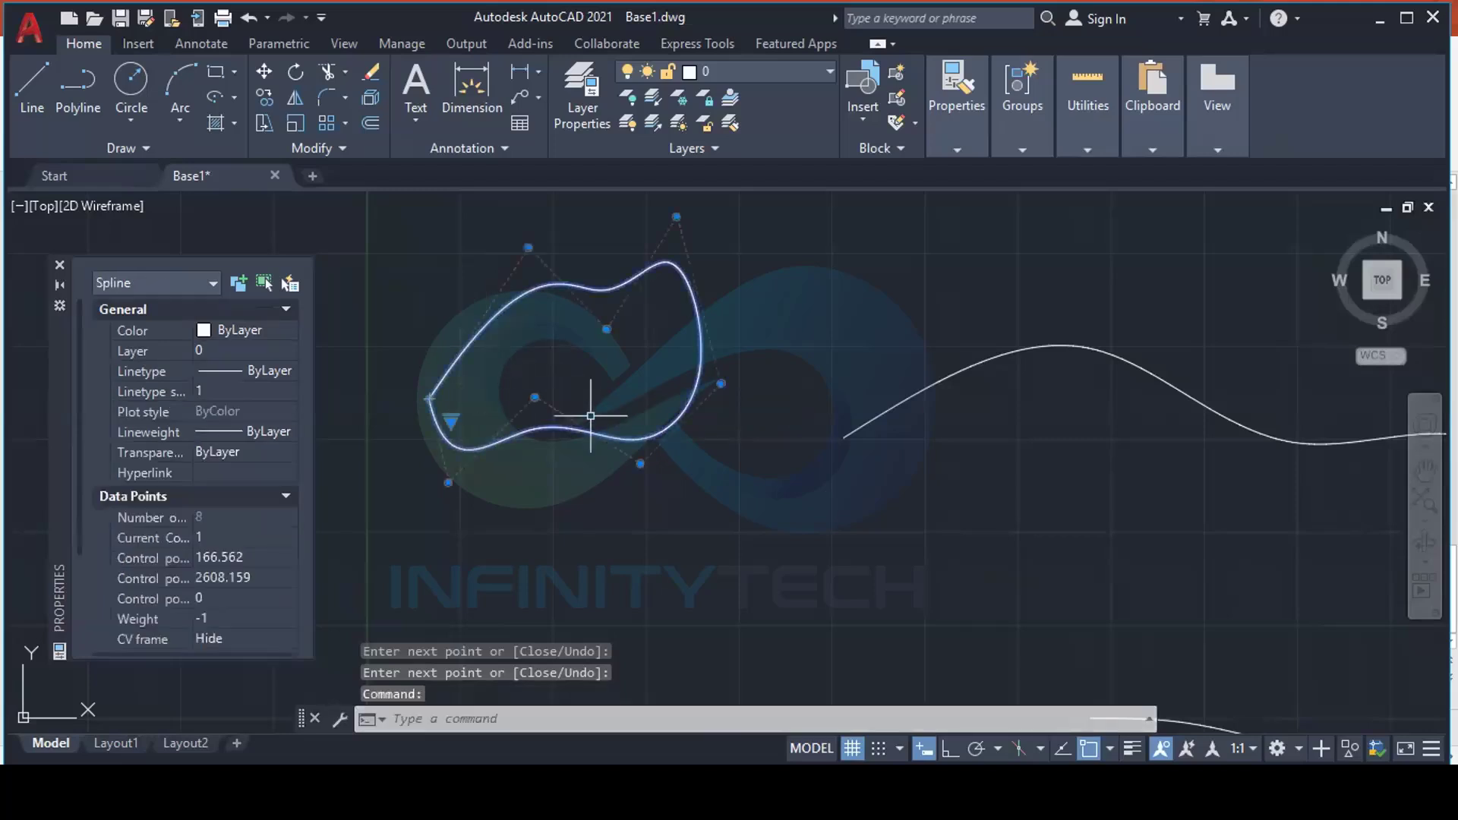
{"action": "left_click", "coordinate": [535, 397]}
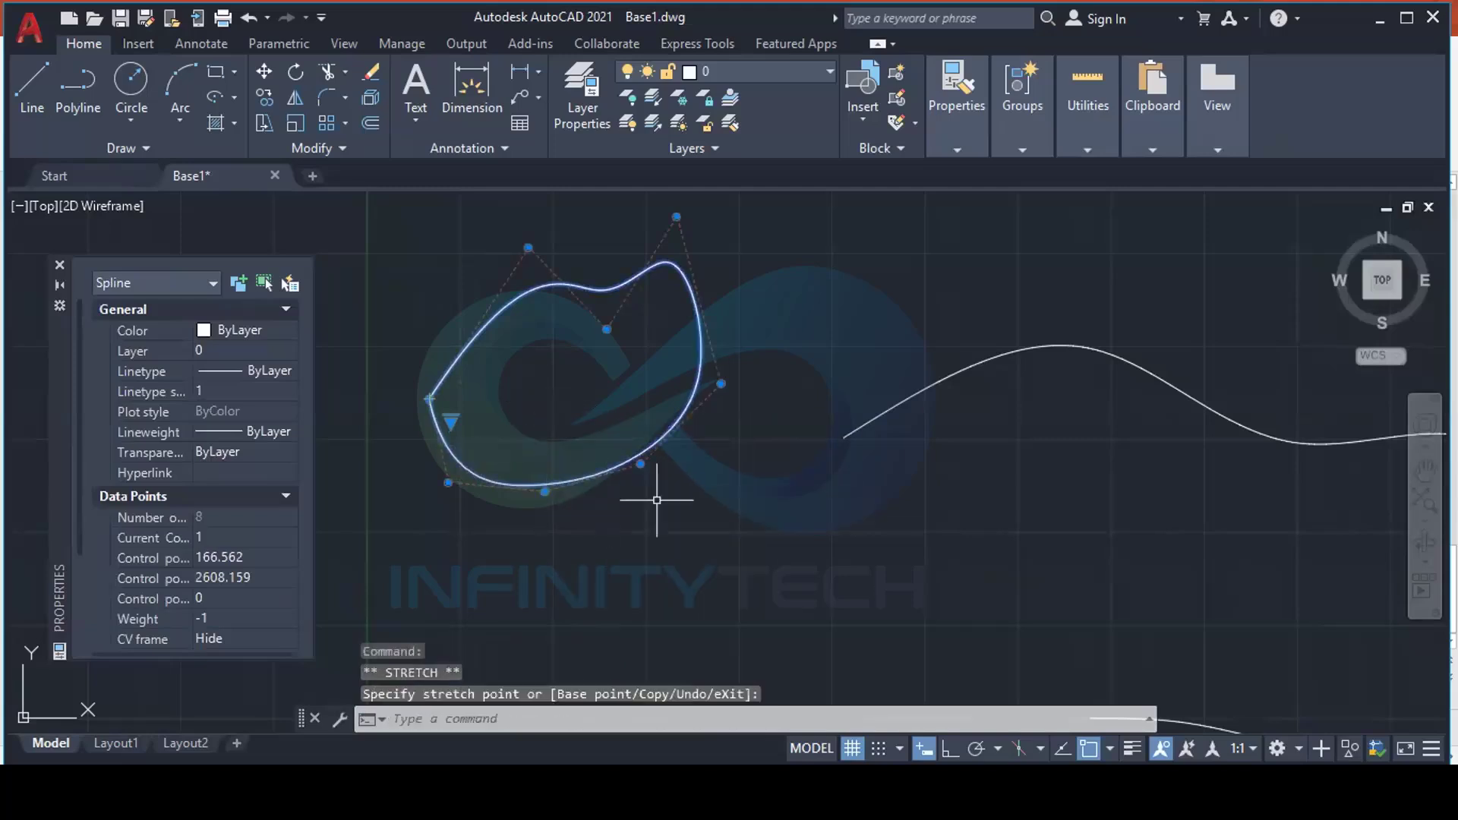
{"action": "left_click", "coordinate": [612, 394]}
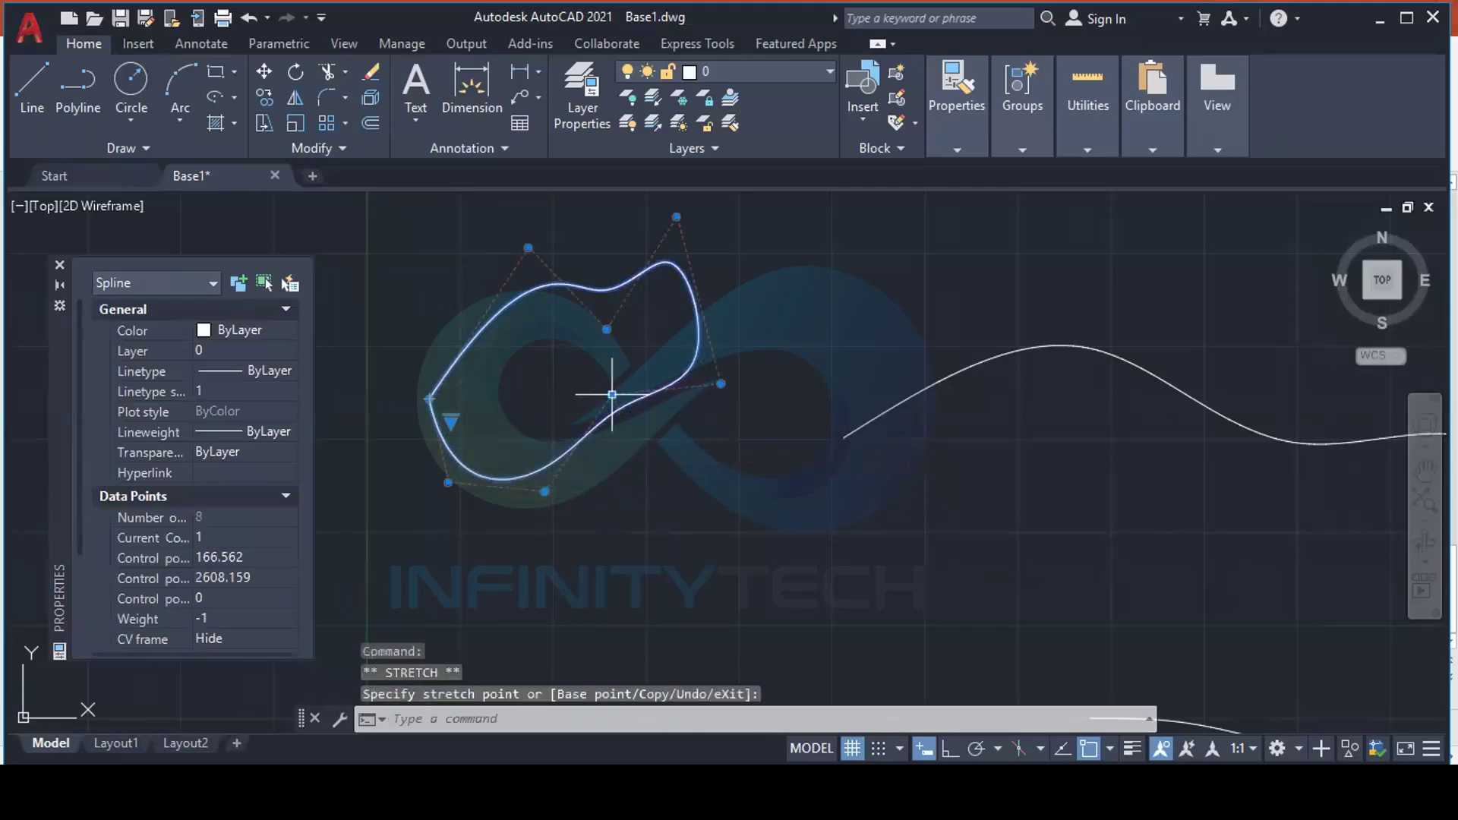
{"action": "left_click", "coordinate": [606, 329]}
{"action": "left_click", "coordinate": [576, 206]}
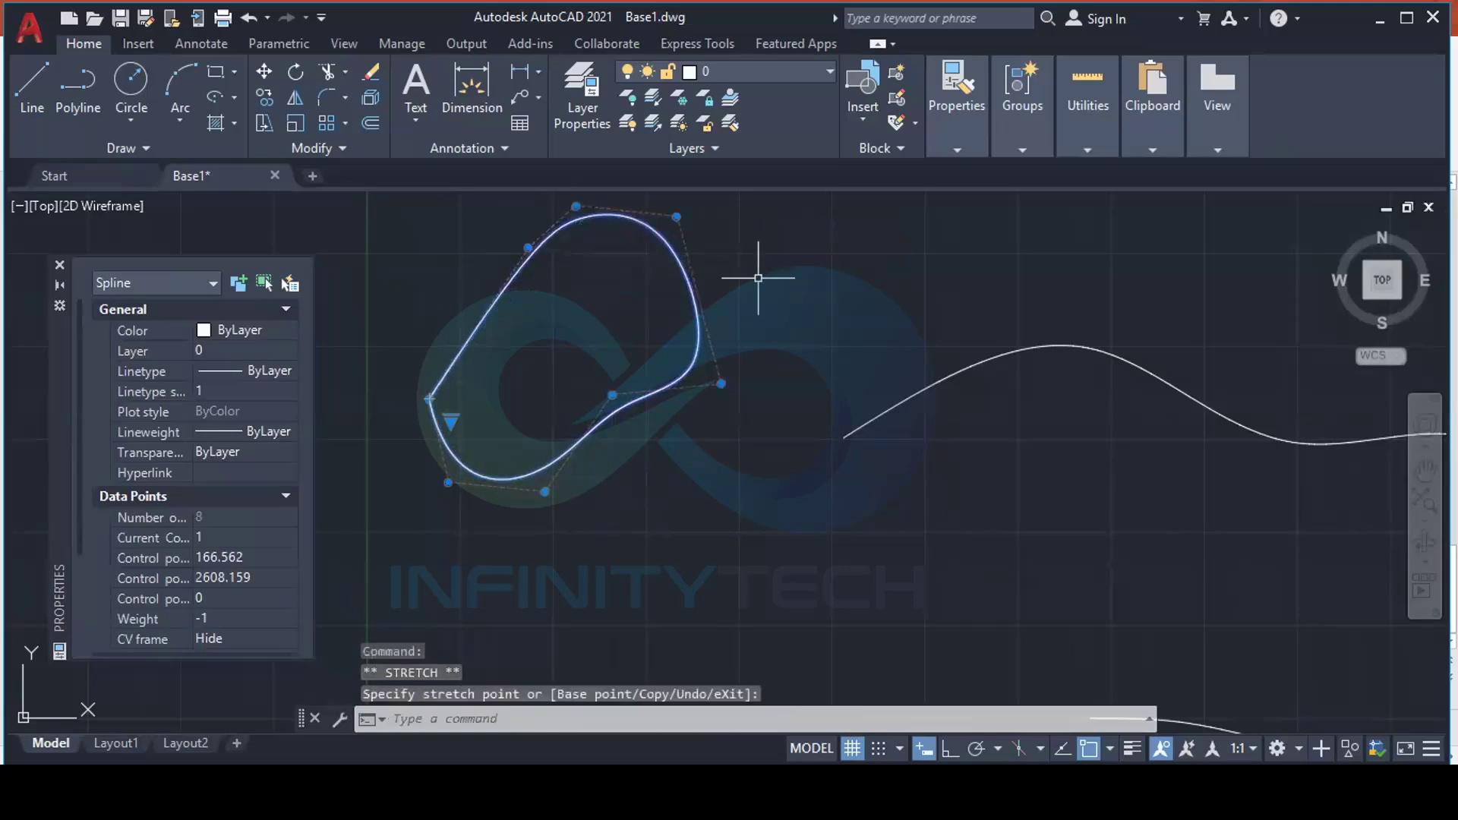
{"action": "key", "text": "Escape"}
Place three separate point objects in the empty area below and to the right of the closed spline with Multiple Points
{"action": "left_click", "coordinate": [153, 145]}
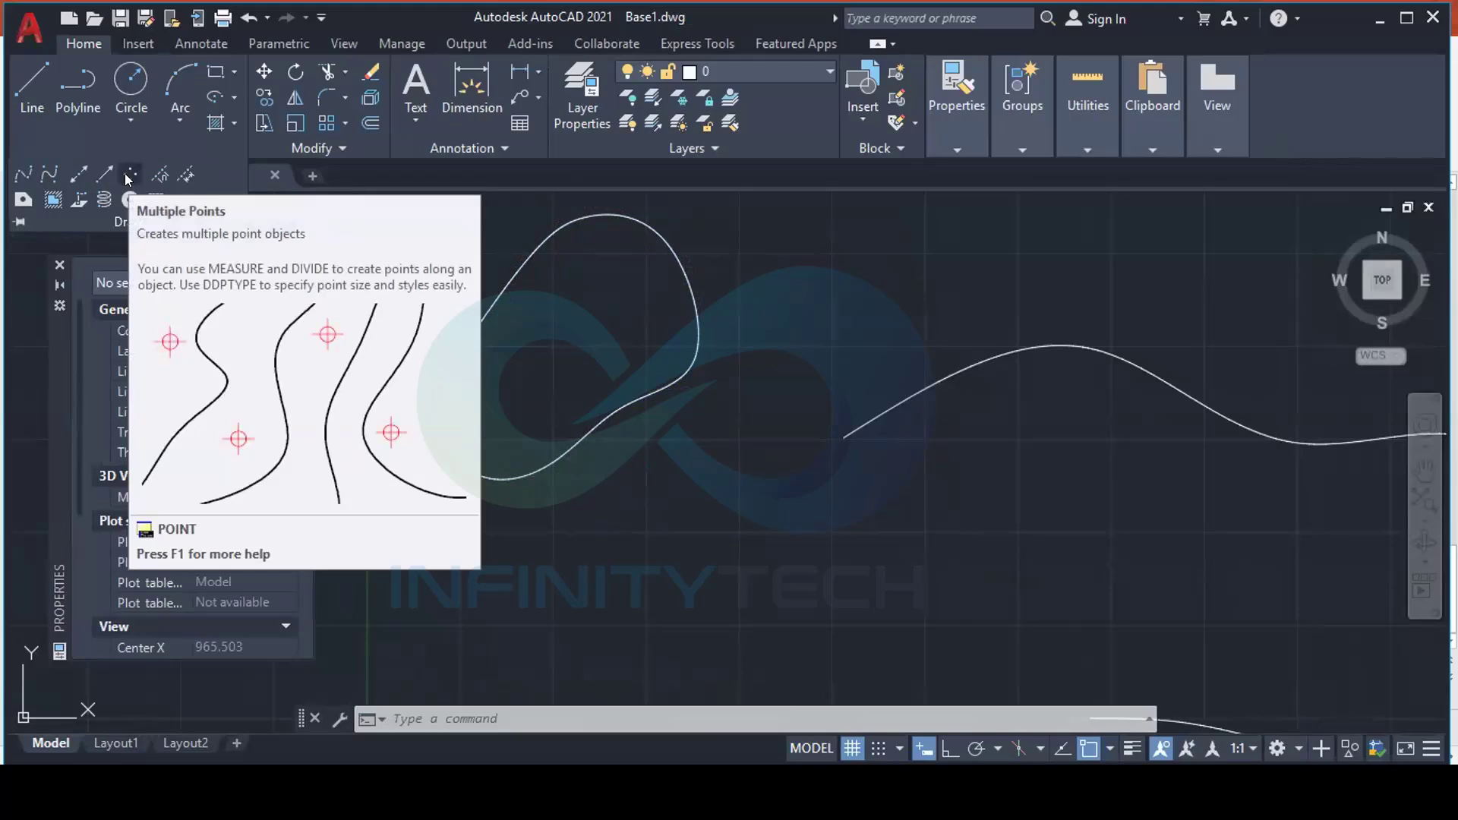
{"action": "left_click", "coordinate": [126, 174]}
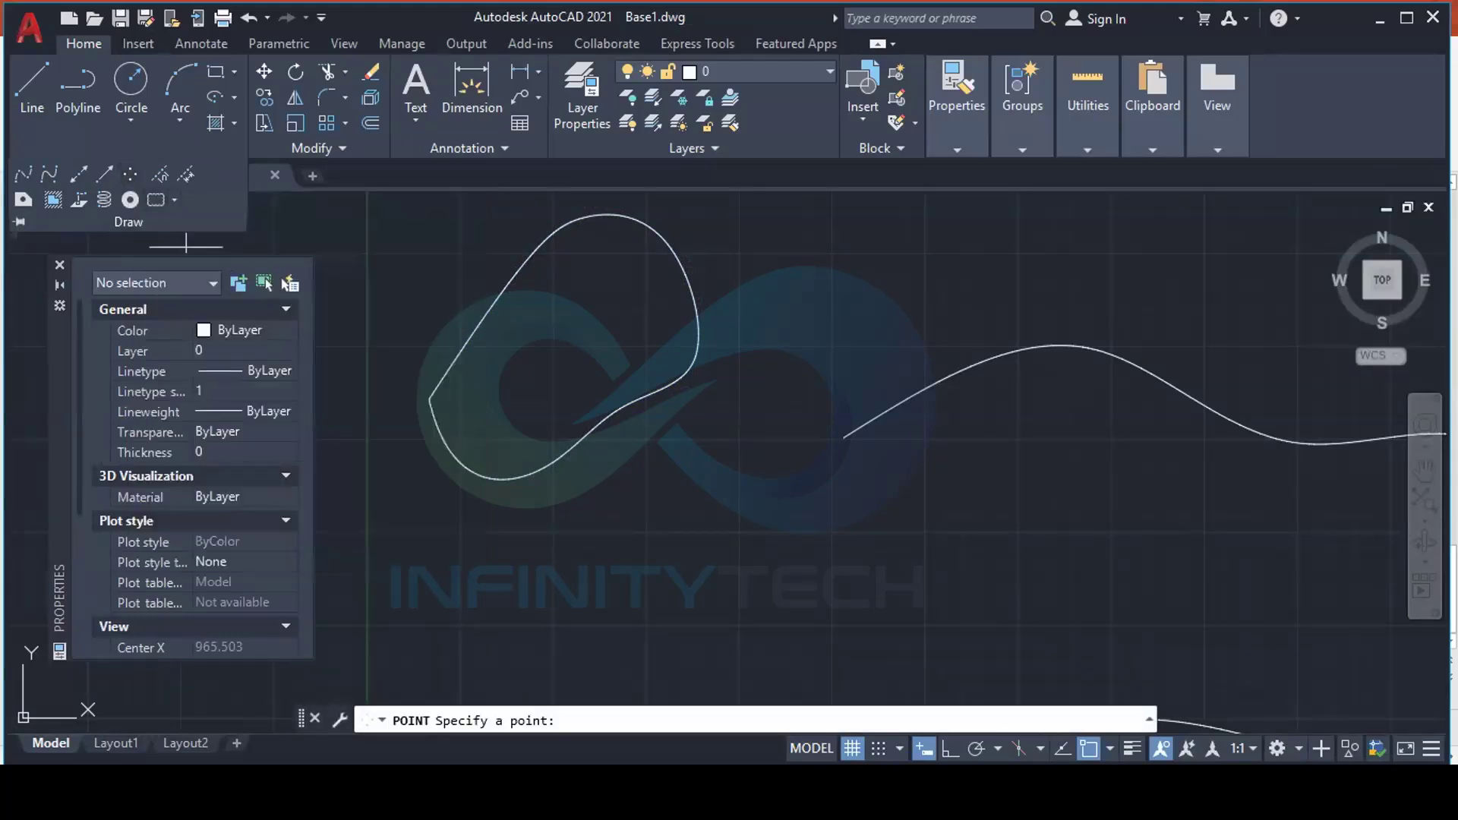
{"action": "left_click", "coordinate": [649, 540]}
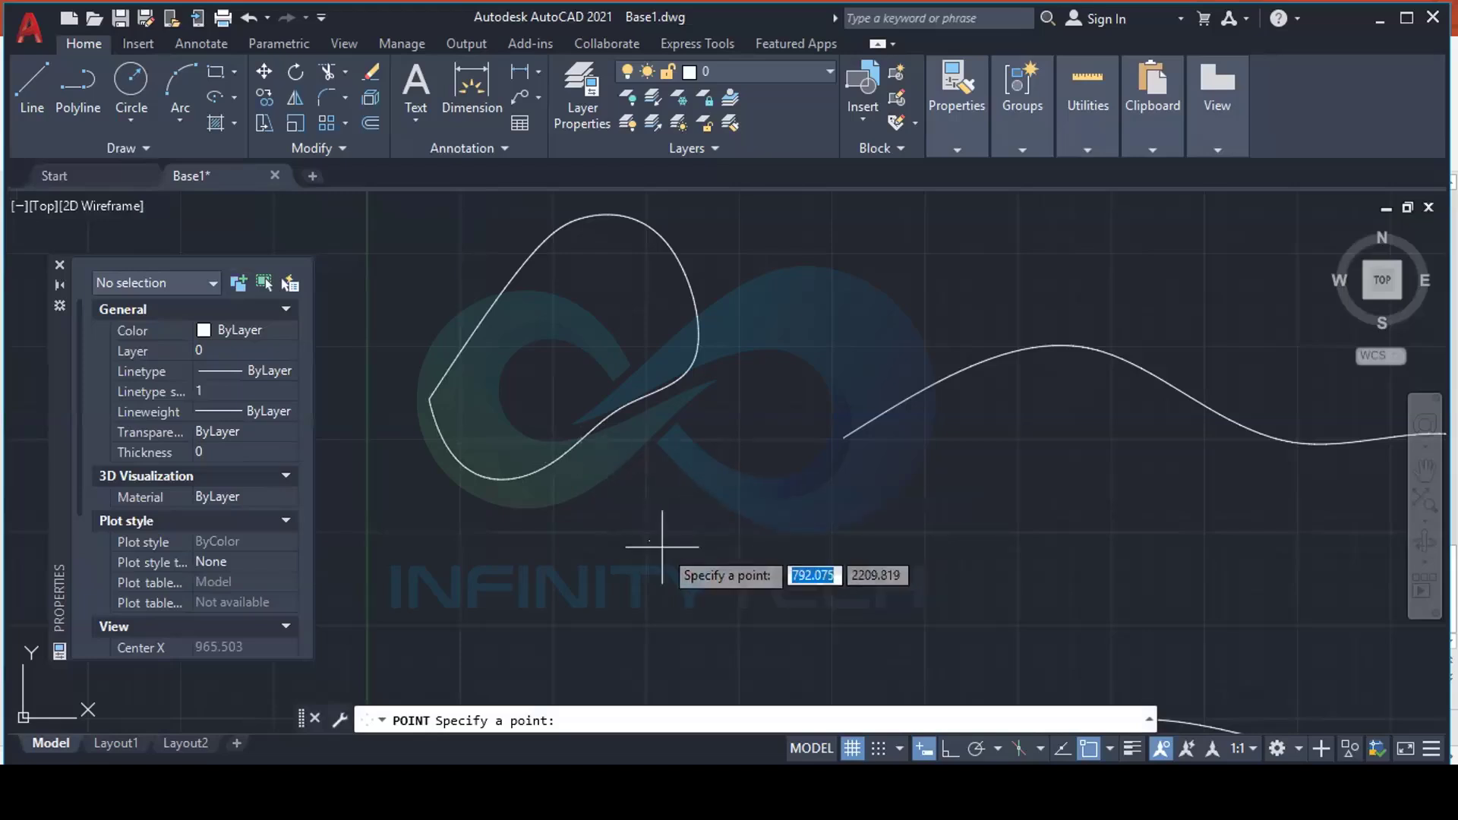
{"action": "left_click", "coordinate": [736, 499]}
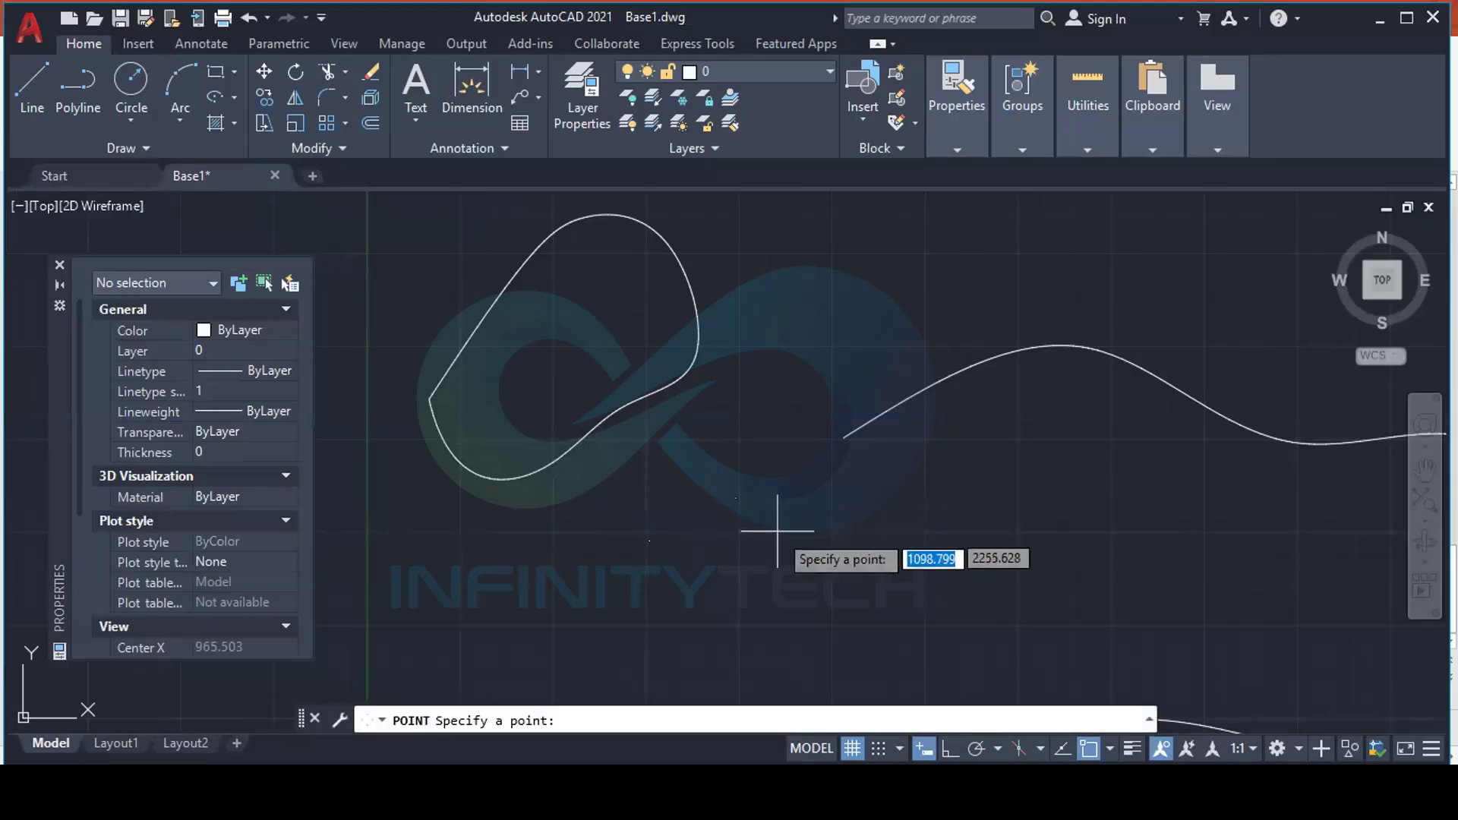
{"action": "left_click", "coordinate": [760, 583]}
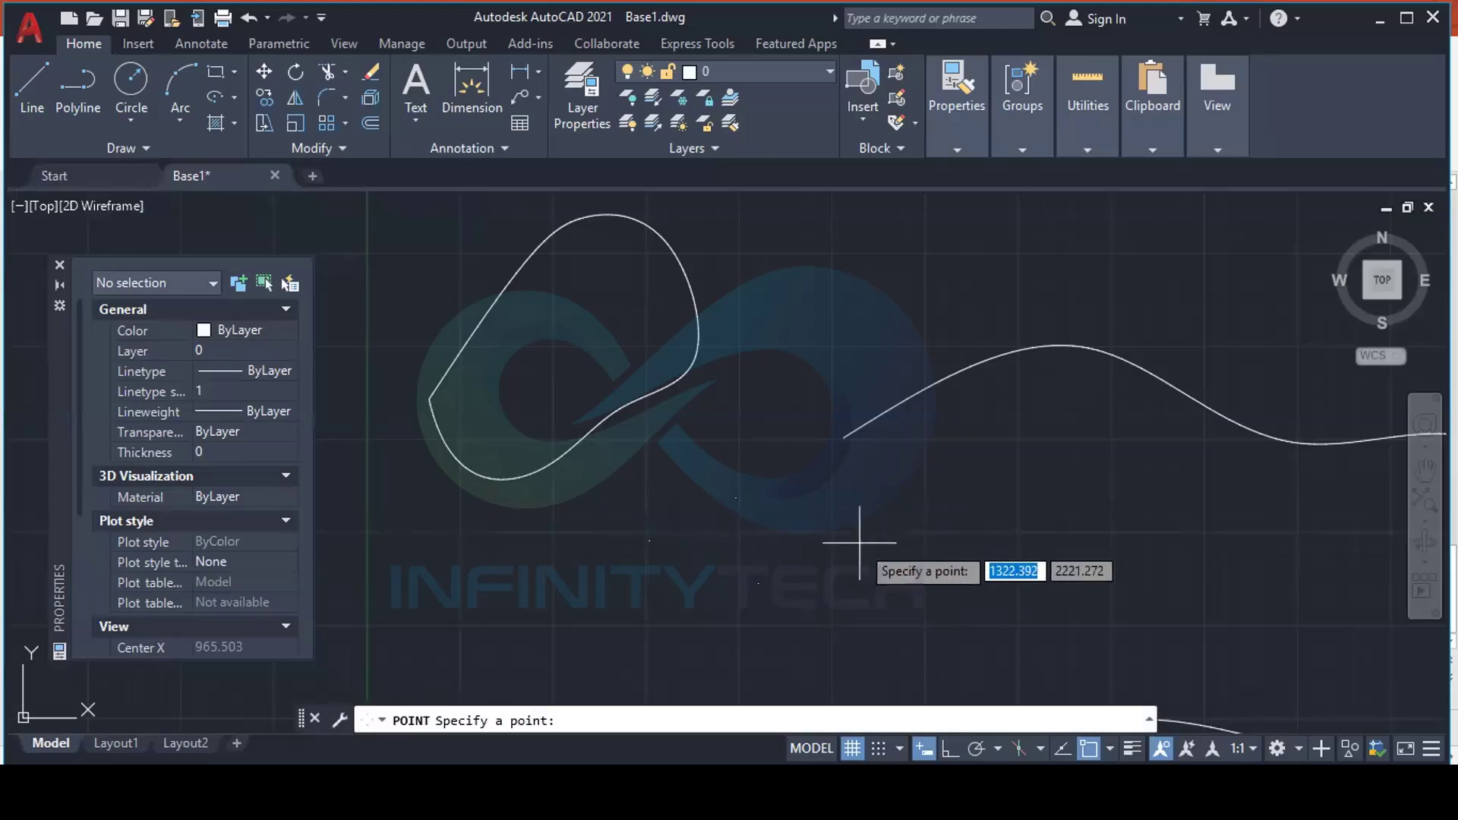
{"action": "key", "text": "Escape"}
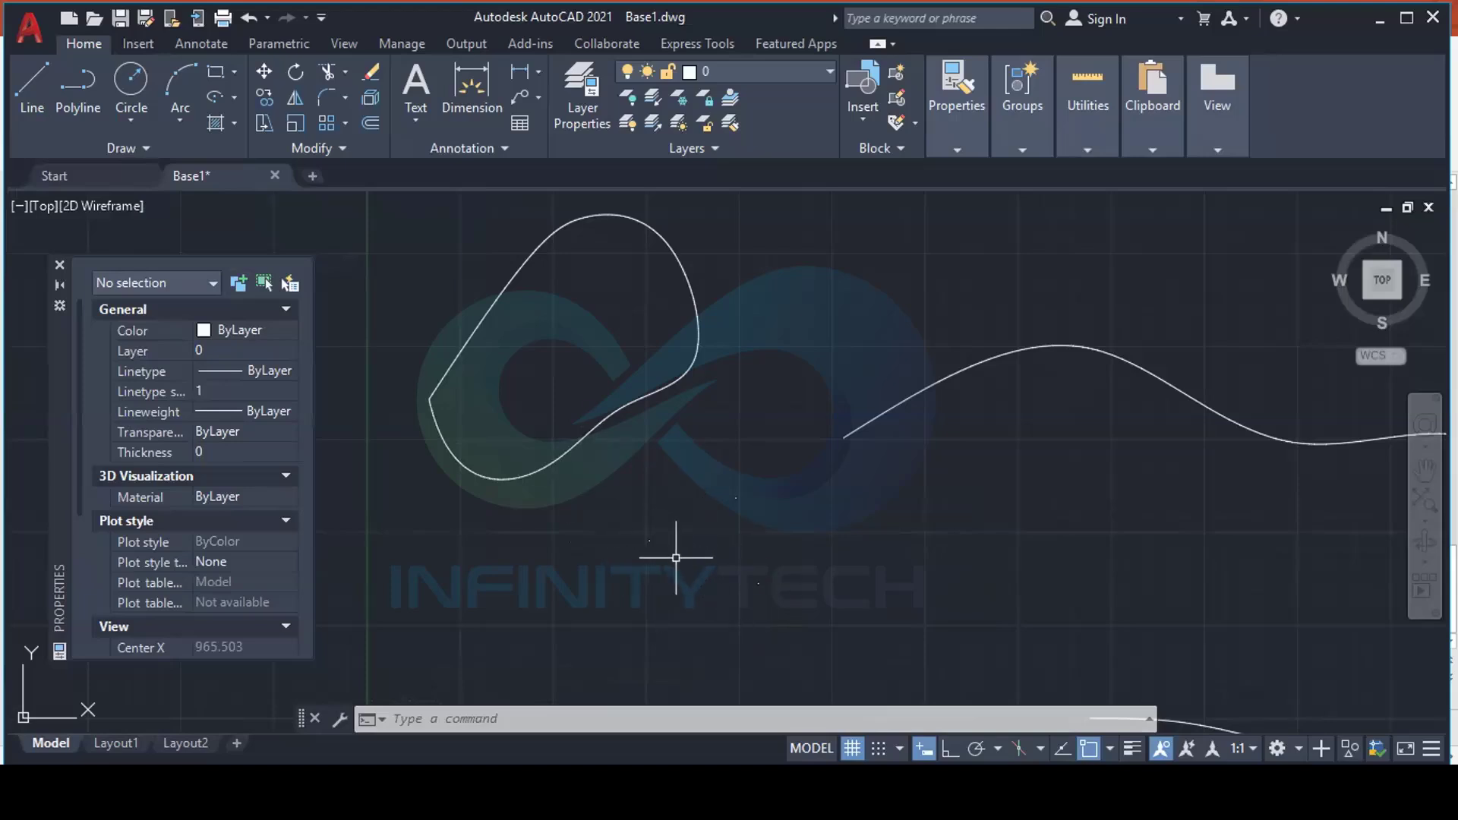
Examine the three point objects below the closed spline by window-selecting each one in turn
{"action": "left_click", "coordinate": [643, 497]}
{"action": "left_click", "coordinate": [676, 591]}
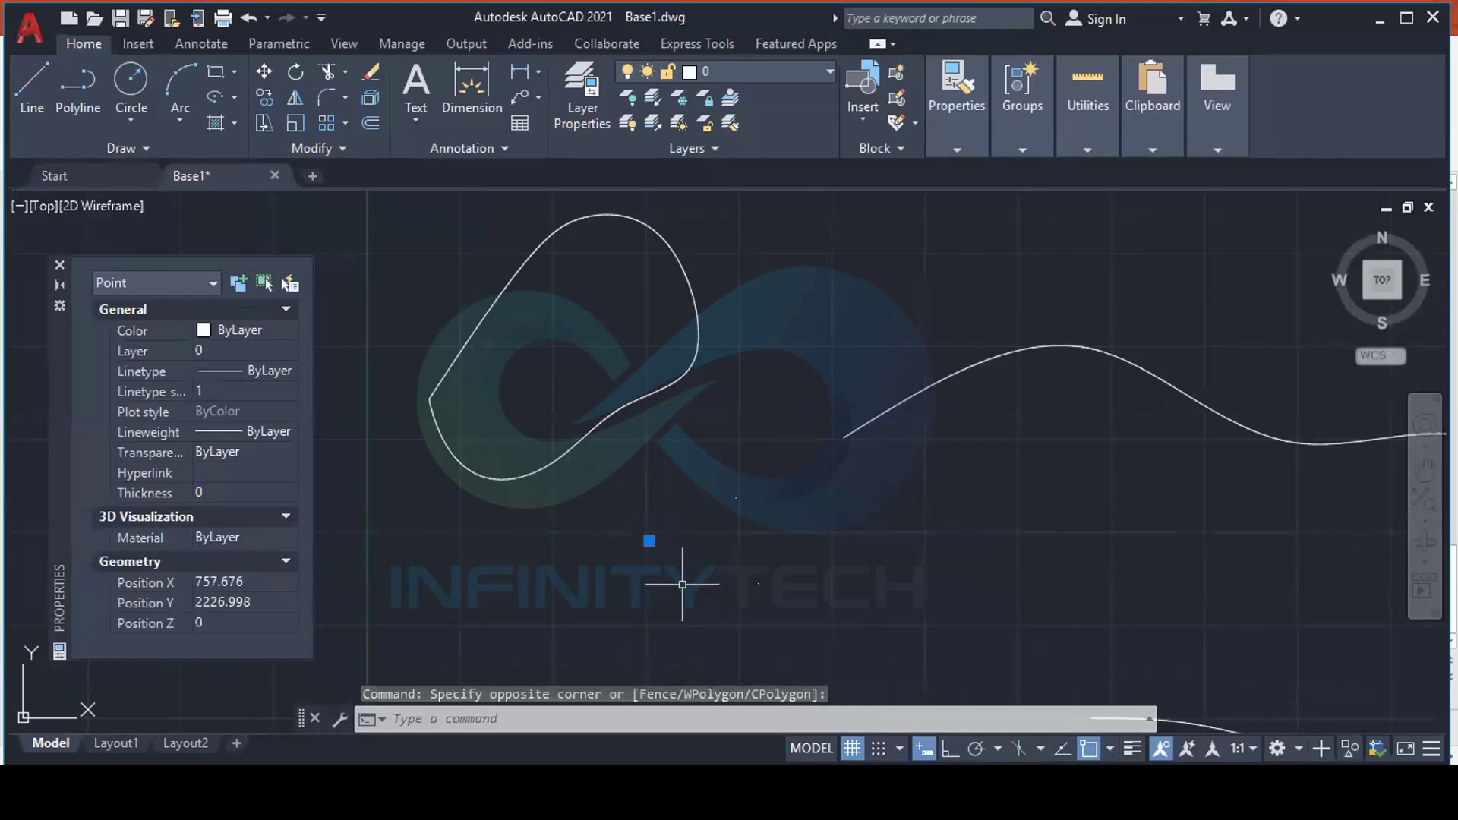
{"action": "key", "text": "Escape"}
{"action": "left_click", "coordinate": [710, 469]}
{"action": "left_click", "coordinate": [759, 522]}
{"action": "key", "text": "Escape"}
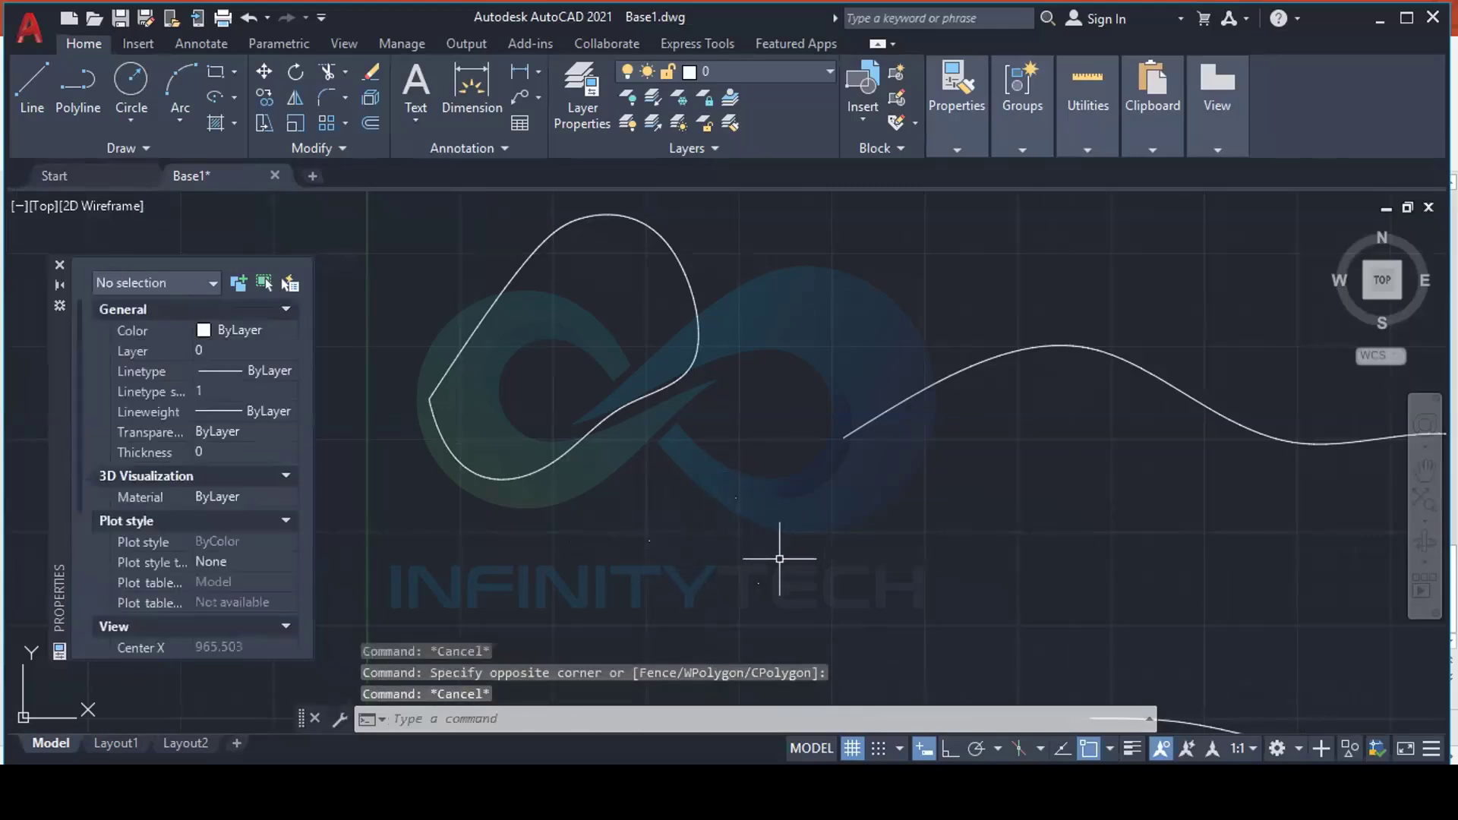
{"action": "left_click", "coordinate": [724, 550]}
{"action": "left_click", "coordinate": [771, 594]}
{"action": "key", "text": "Escape"}
Check the running object snap modes for the Node snap that lets lines attach to point objects
{"action": "type", "text": "l"}
{"action": "key", "text": "Return"}
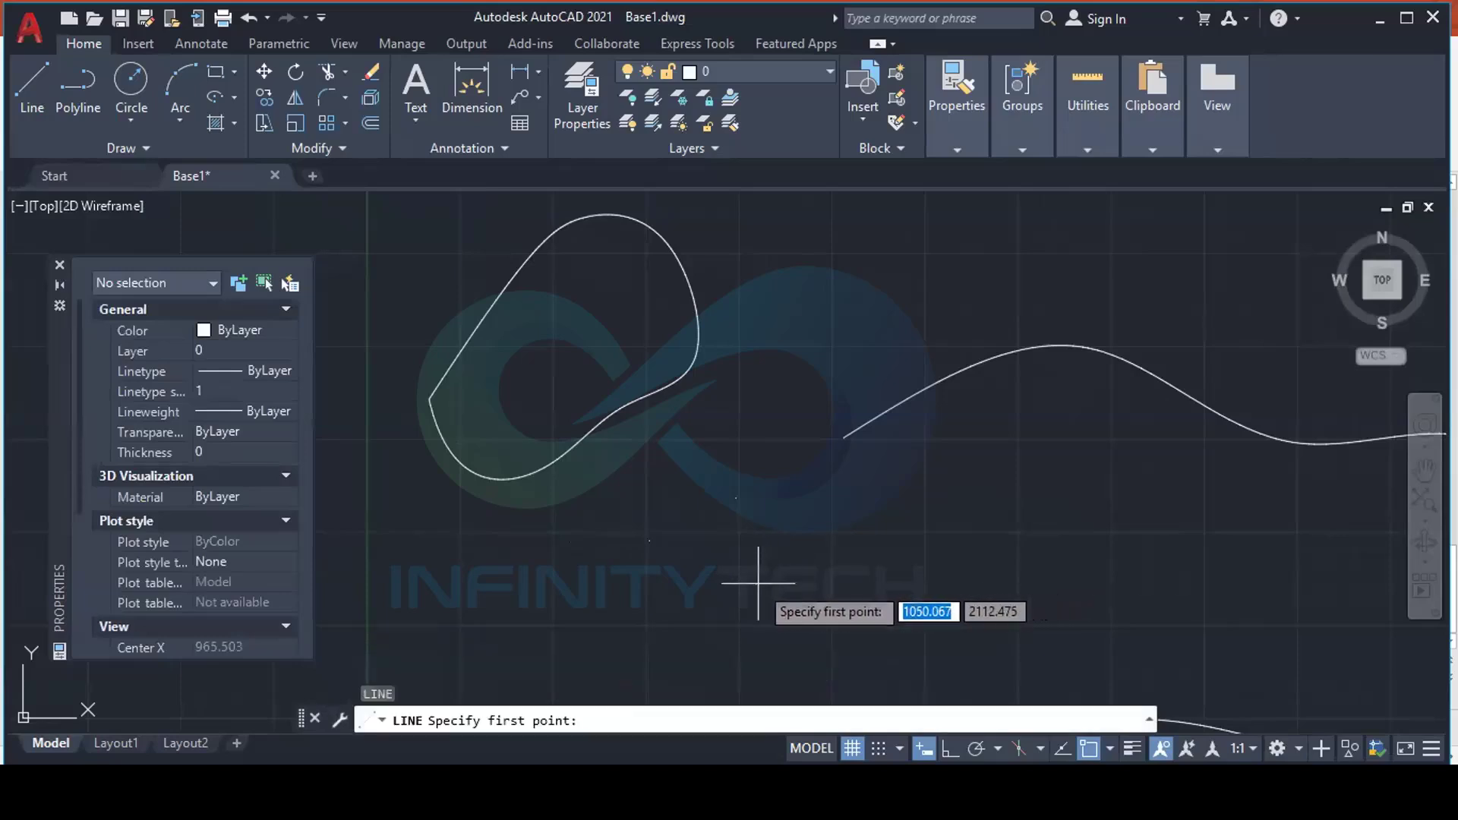
{"action": "left_click", "coordinate": [1108, 750]}
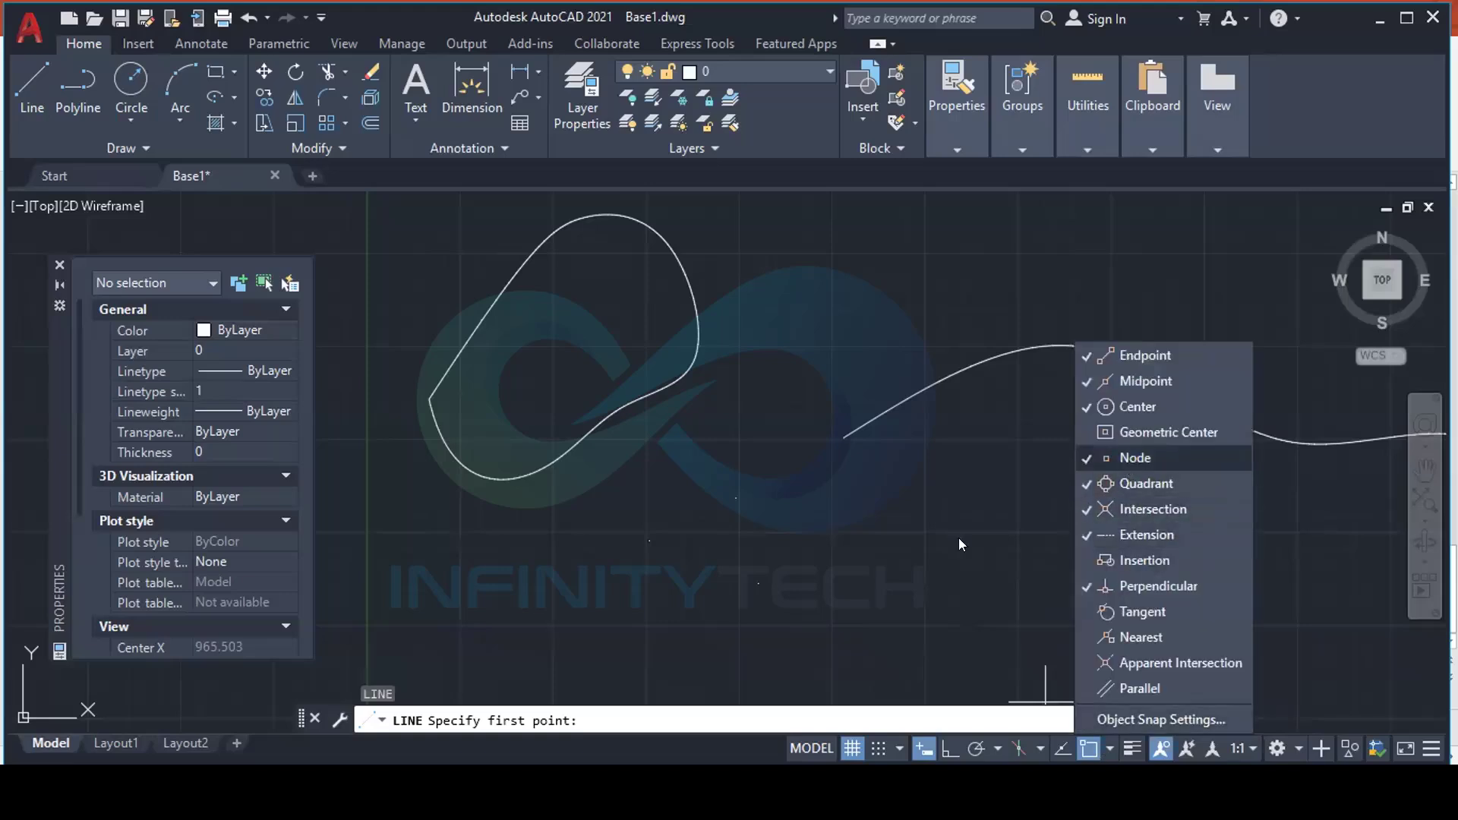
{"action": "key", "text": "Escape"}
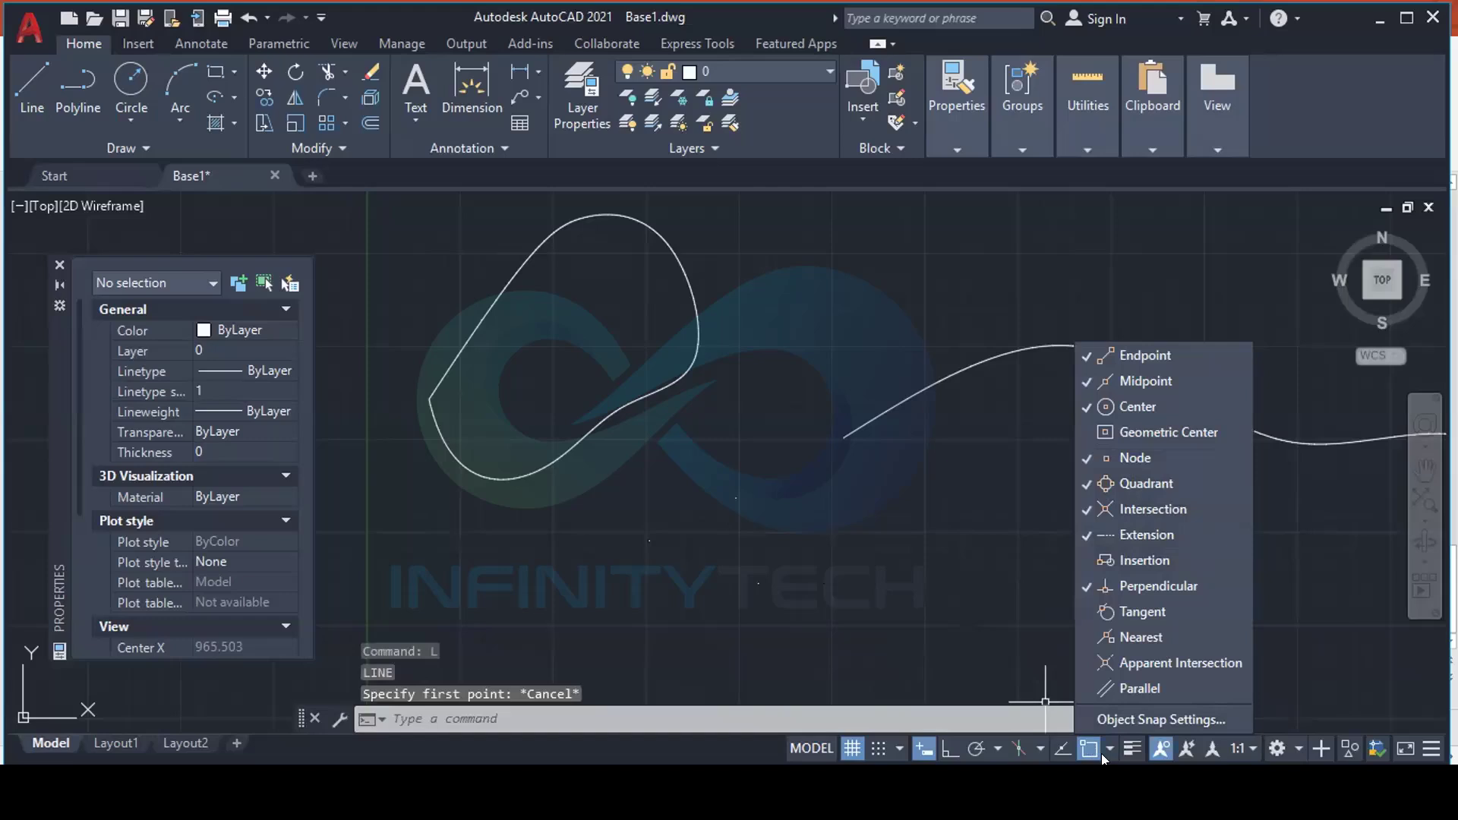
{"action": "left_click", "coordinate": [759, 586]}
Draw a trial line from the lowest point object to the uppermost one using node snaps, and erase it
{"action": "type", "text": "l"}
{"action": "key", "text": "Return"}
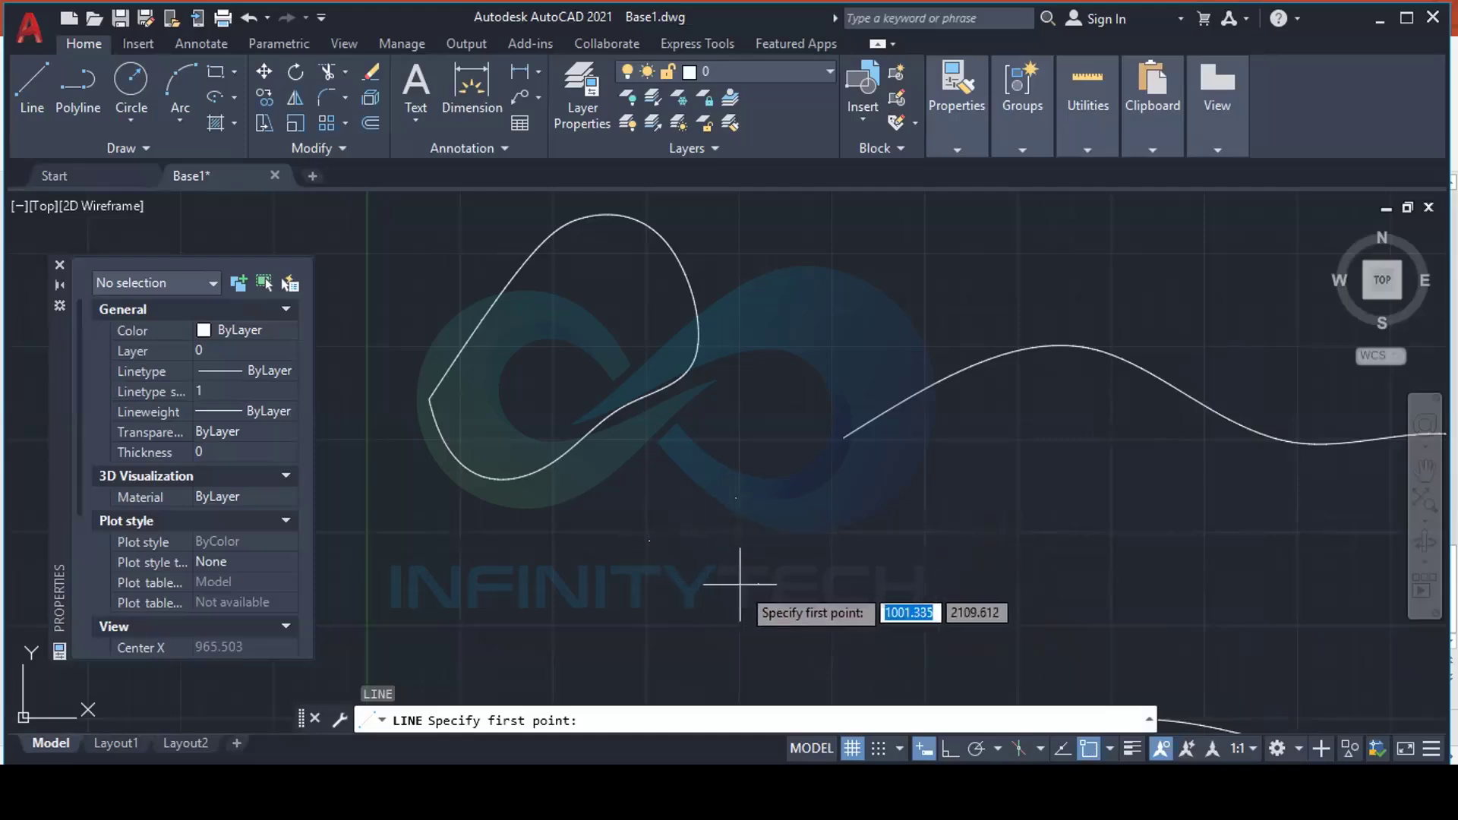
{"action": "left_click", "coordinate": [758, 582]}
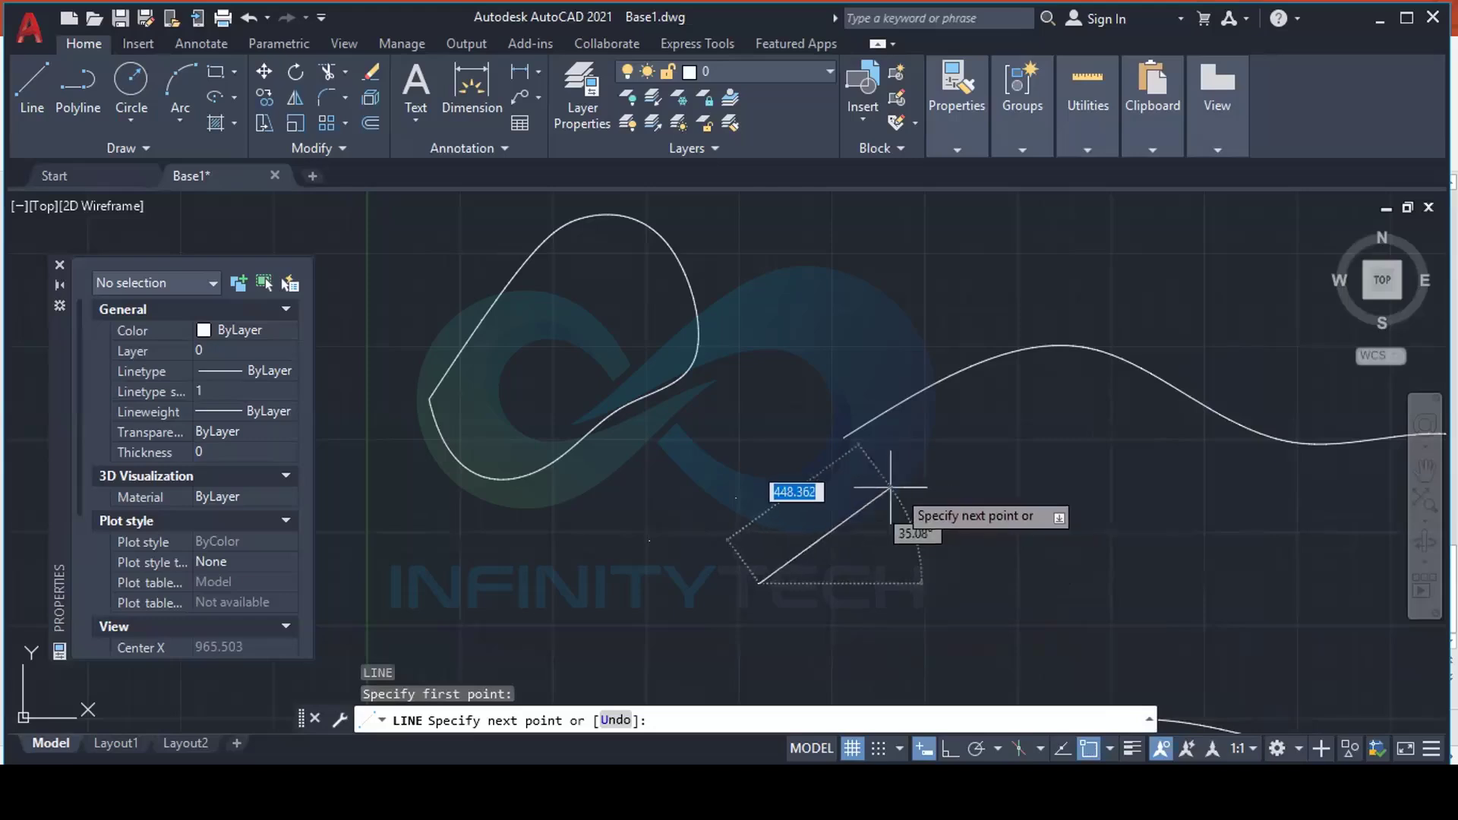
{"action": "left_click", "coordinate": [735, 498]}
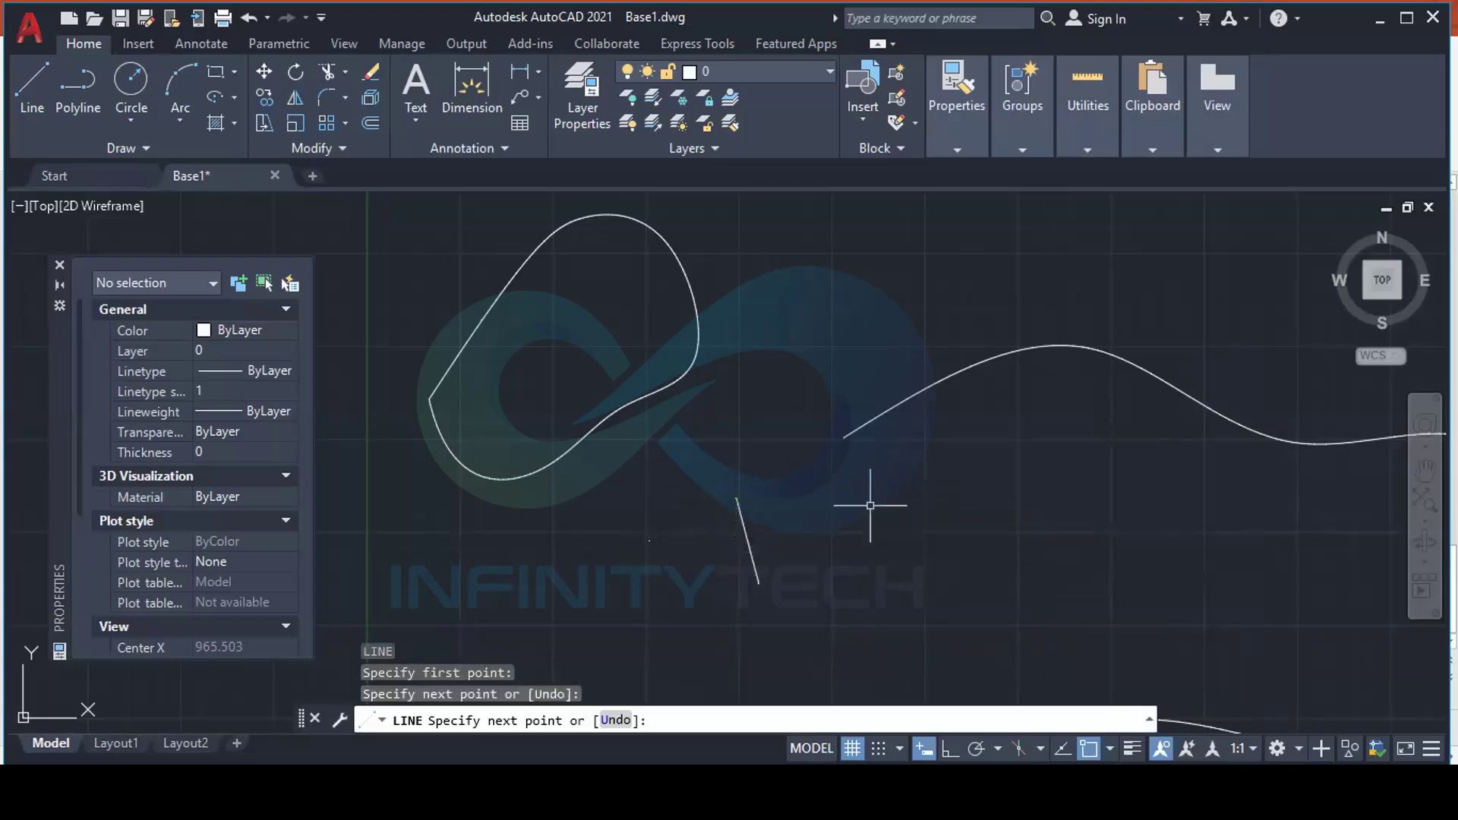
{"action": "key", "text": "Escape"}
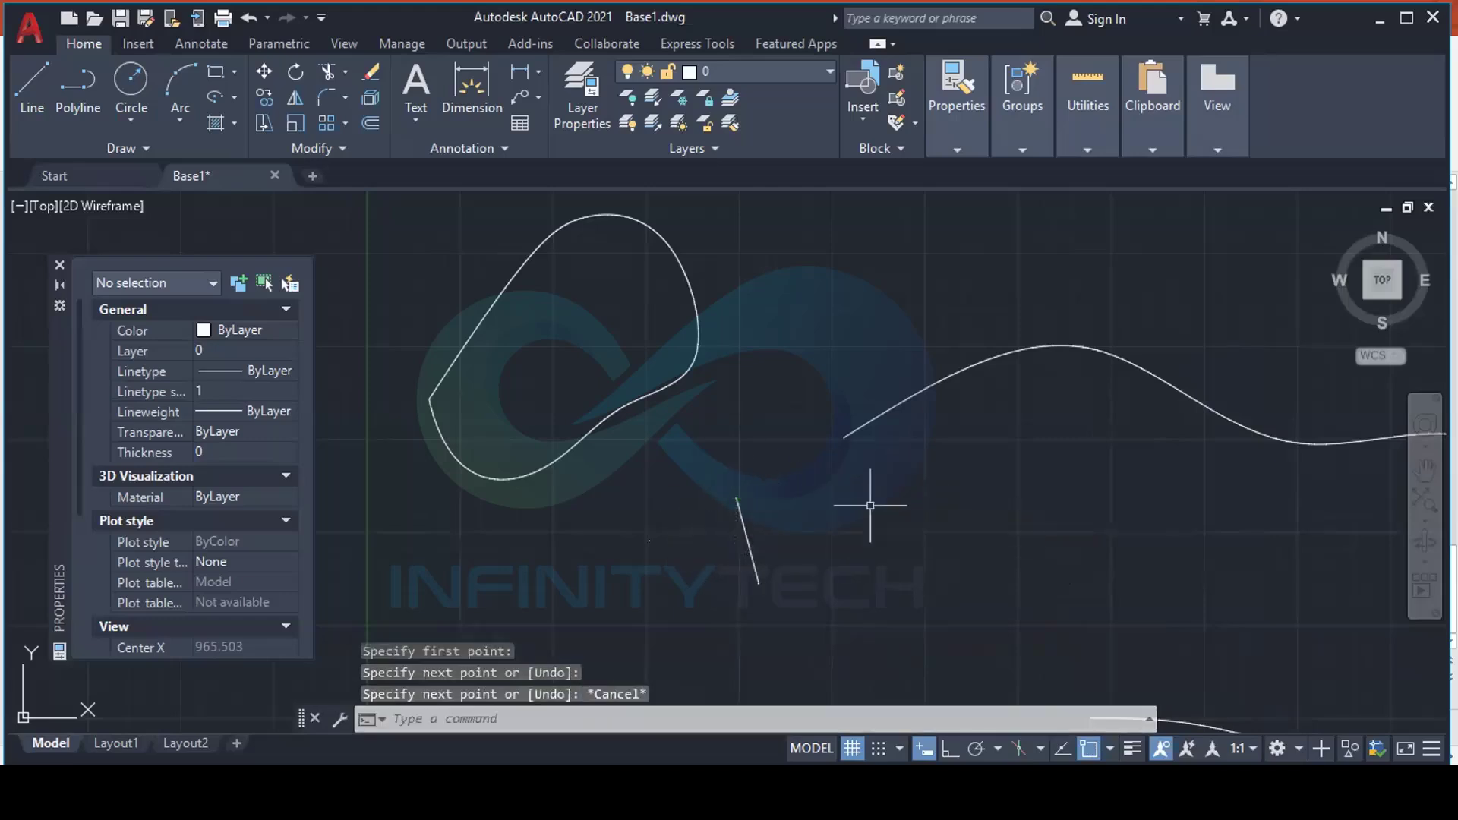
{"action": "left_click", "coordinate": [753, 542]}
{"action": "key", "text": "Delete"}
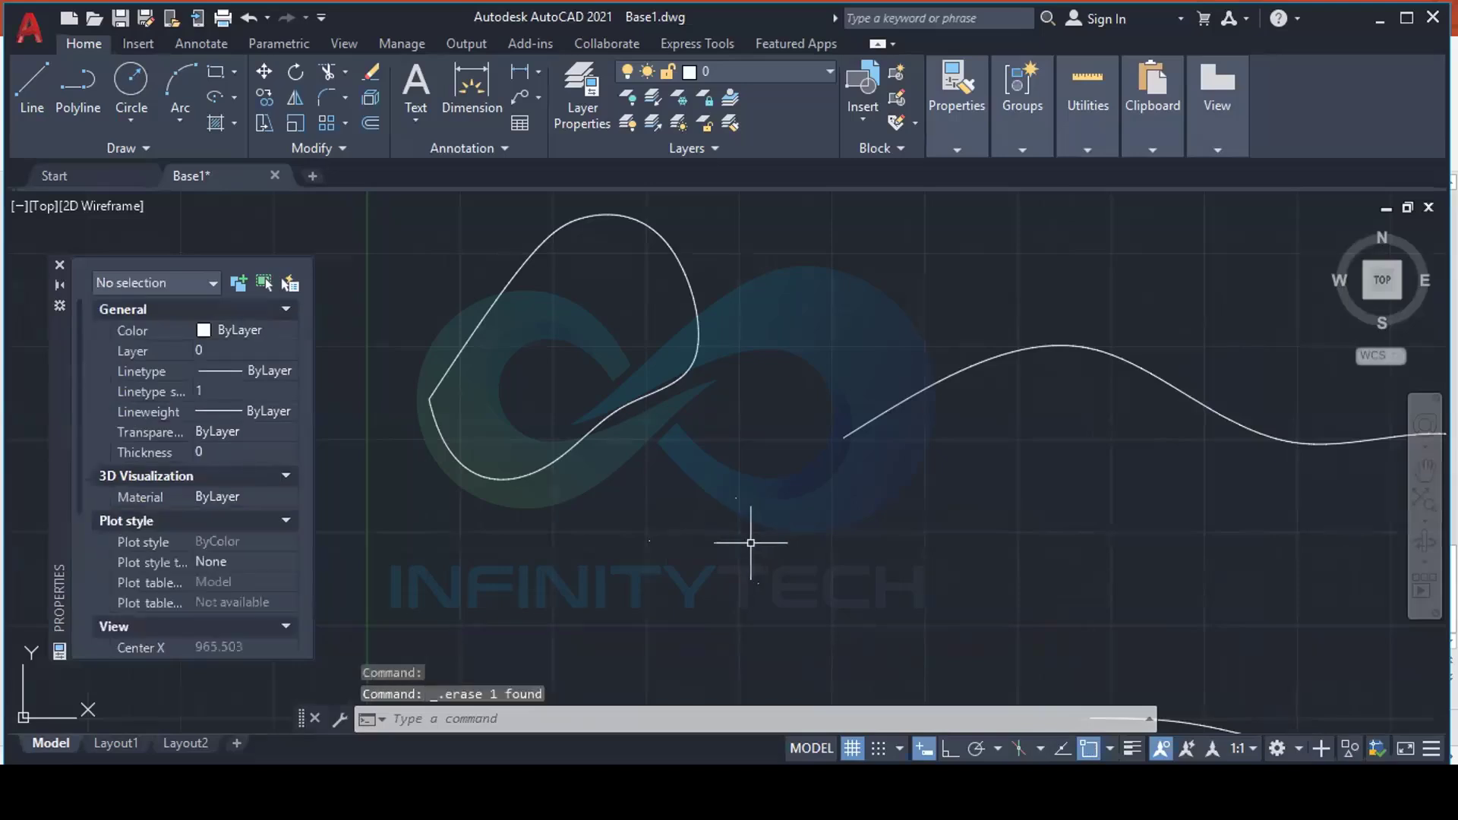
Change the point display style to a circle with a centre dot, using the DDPTYPE command
{"action": "scroll", "coordinate": [752, 543], "scroll_direction": "up", "scroll_amount": 2}
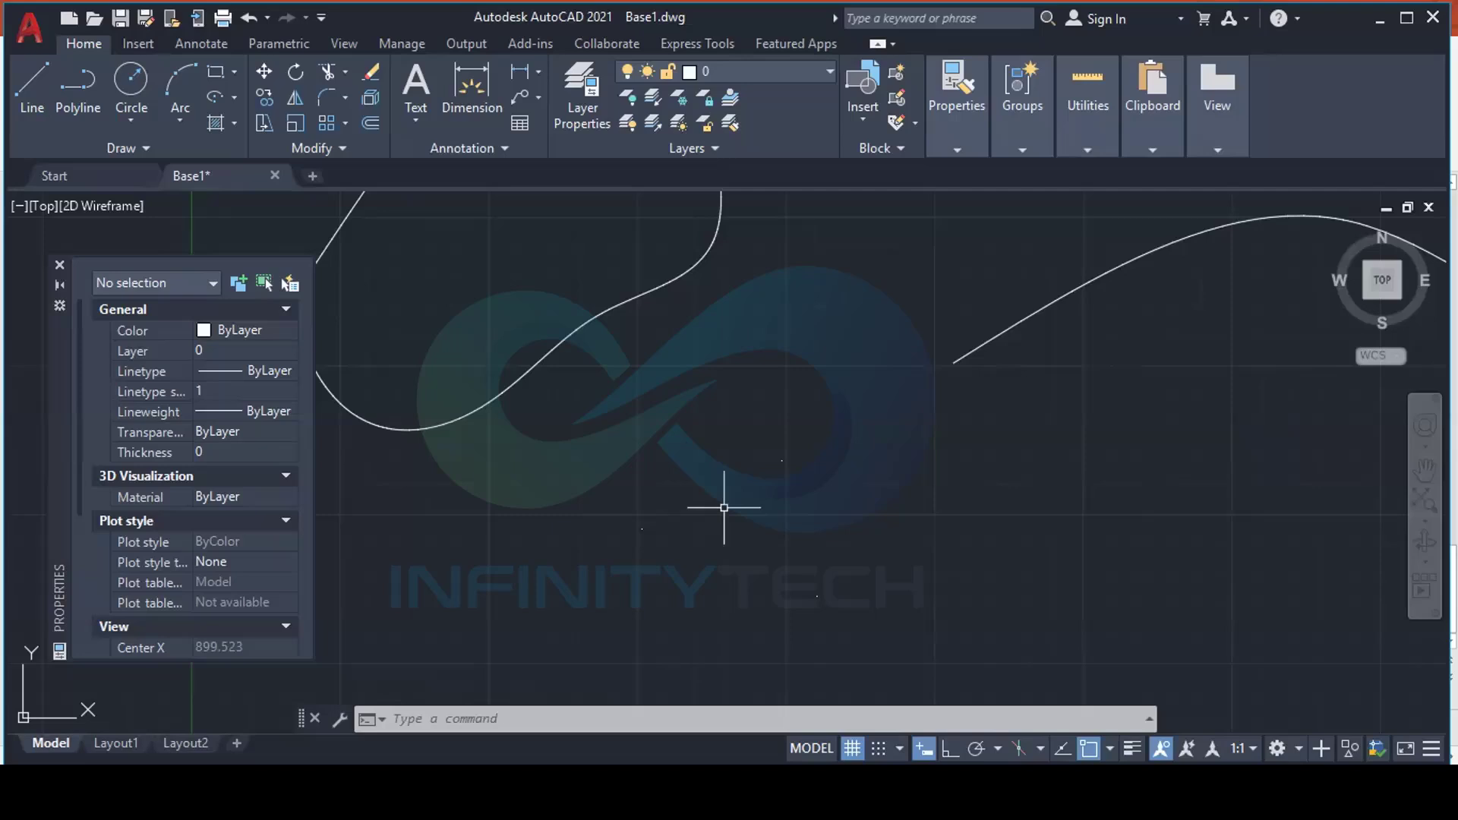
{"action": "type", "text": "DD"}
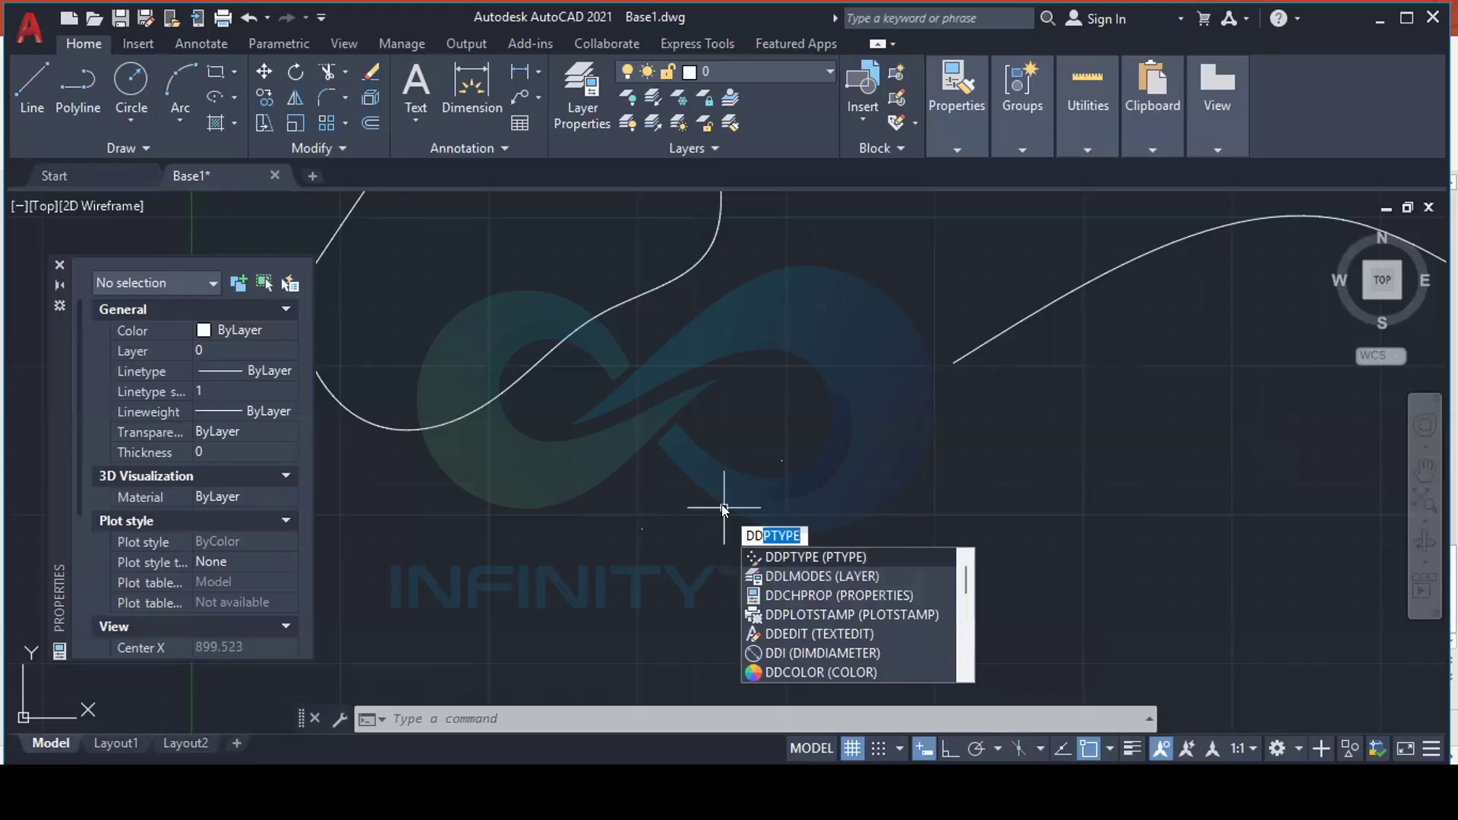
{"action": "left_click", "coordinate": [824, 558]}
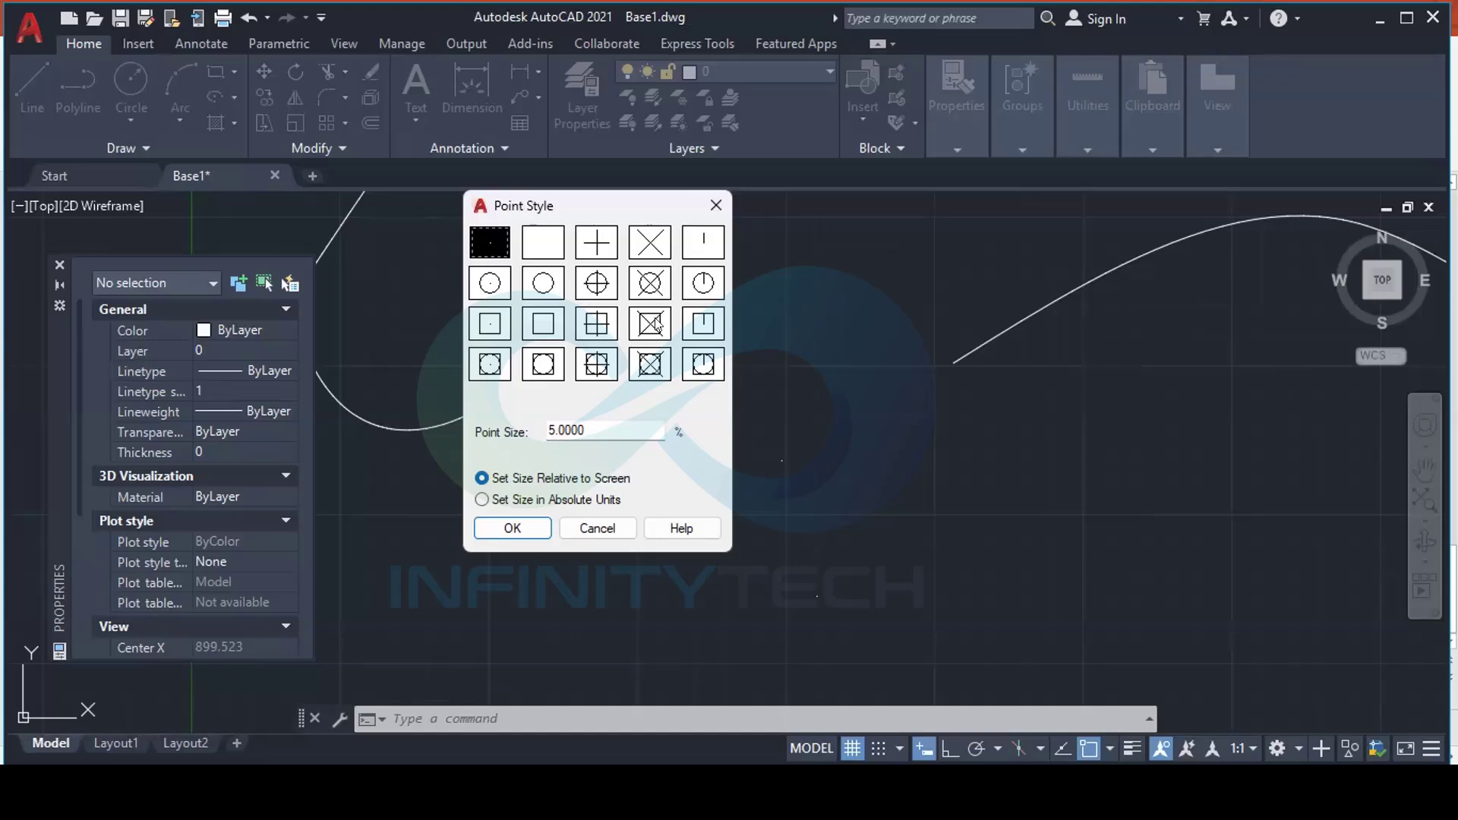
{"action": "left_click", "coordinate": [488, 284]}
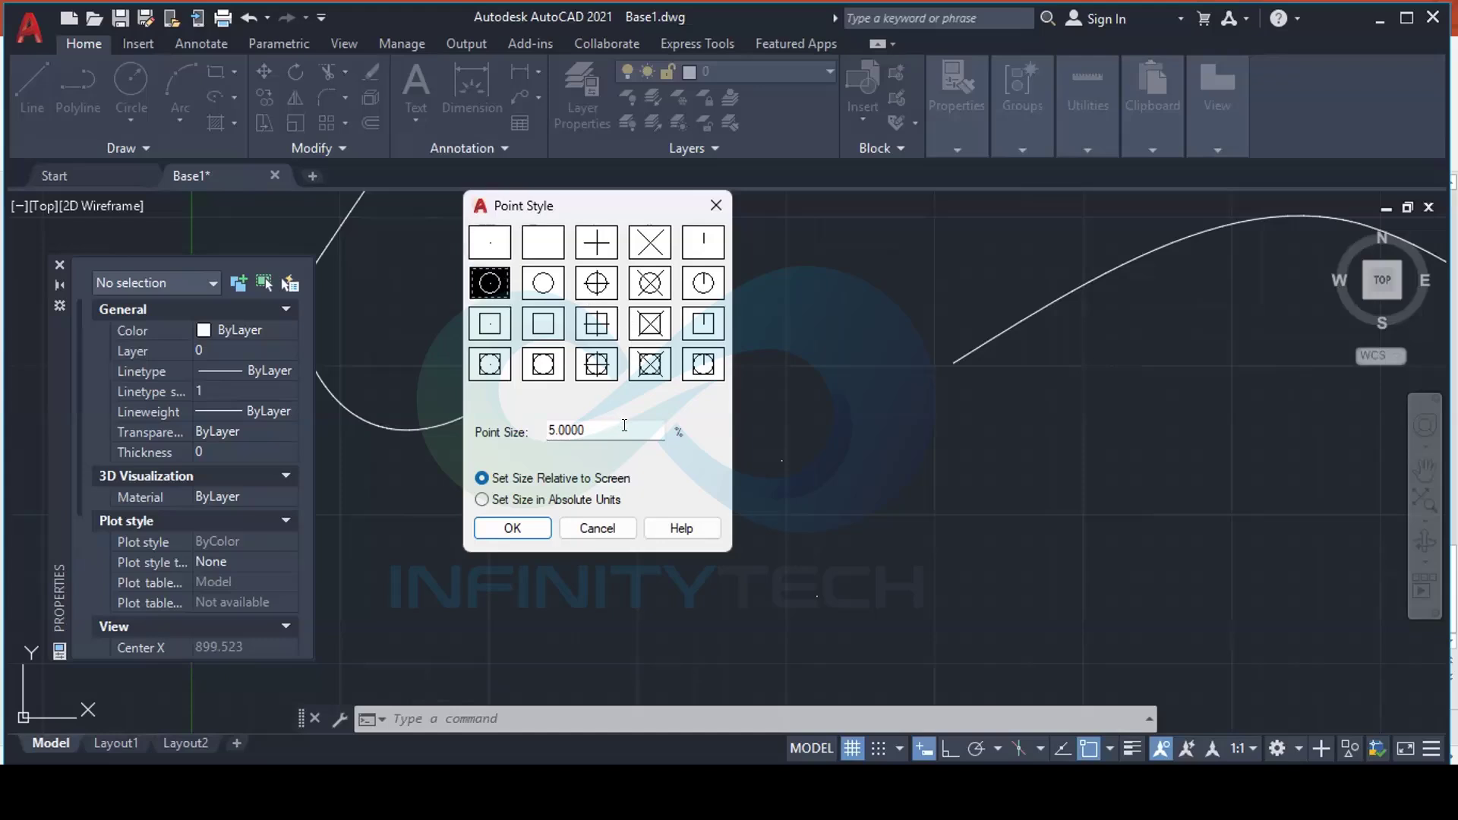
{"action": "left_click", "coordinate": [512, 528]}
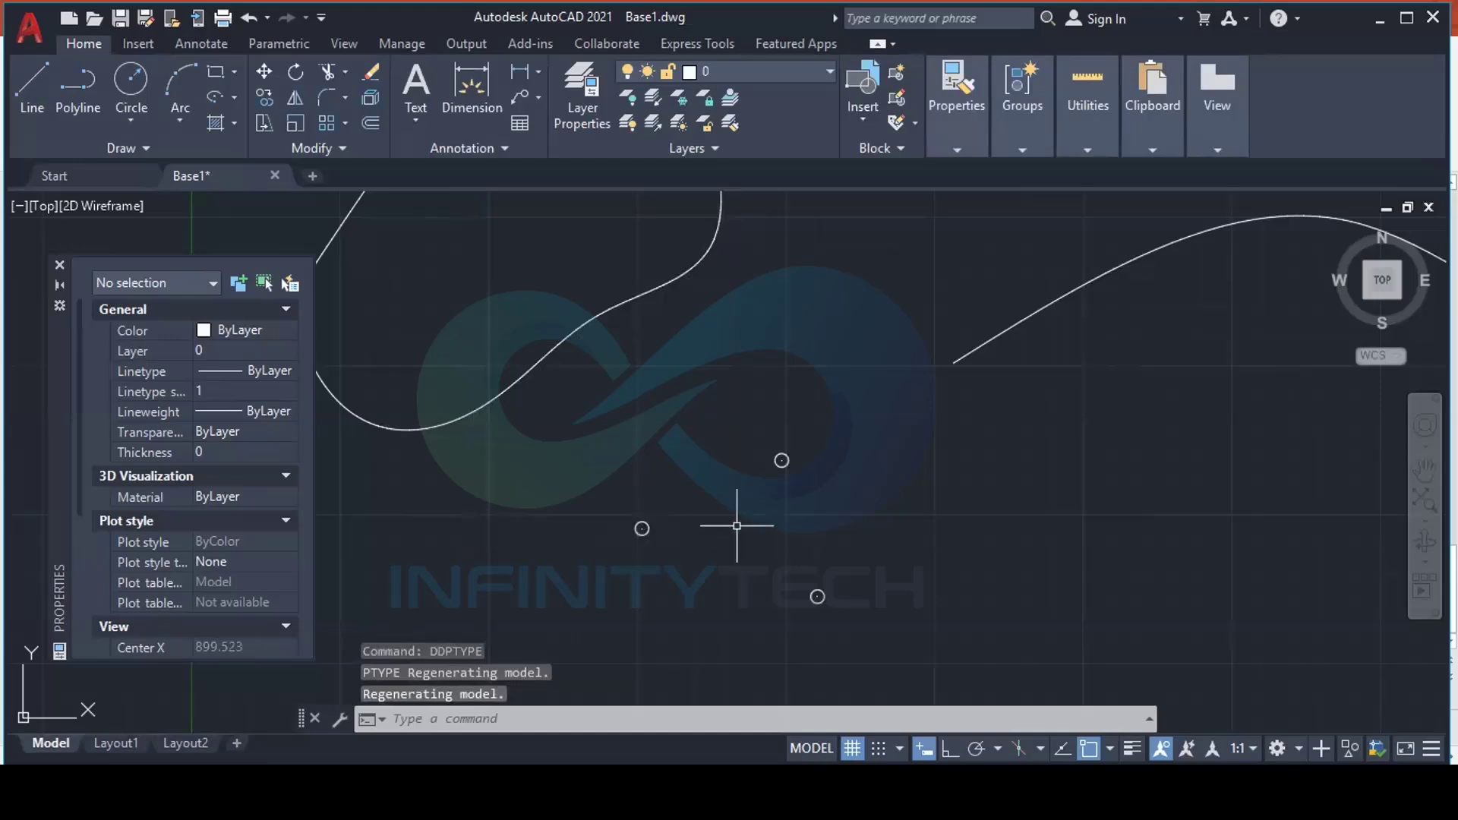
Examine the three circle-styled points below the closed spline by window-selecting each of them
{"action": "left_click", "coordinate": [579, 471]}
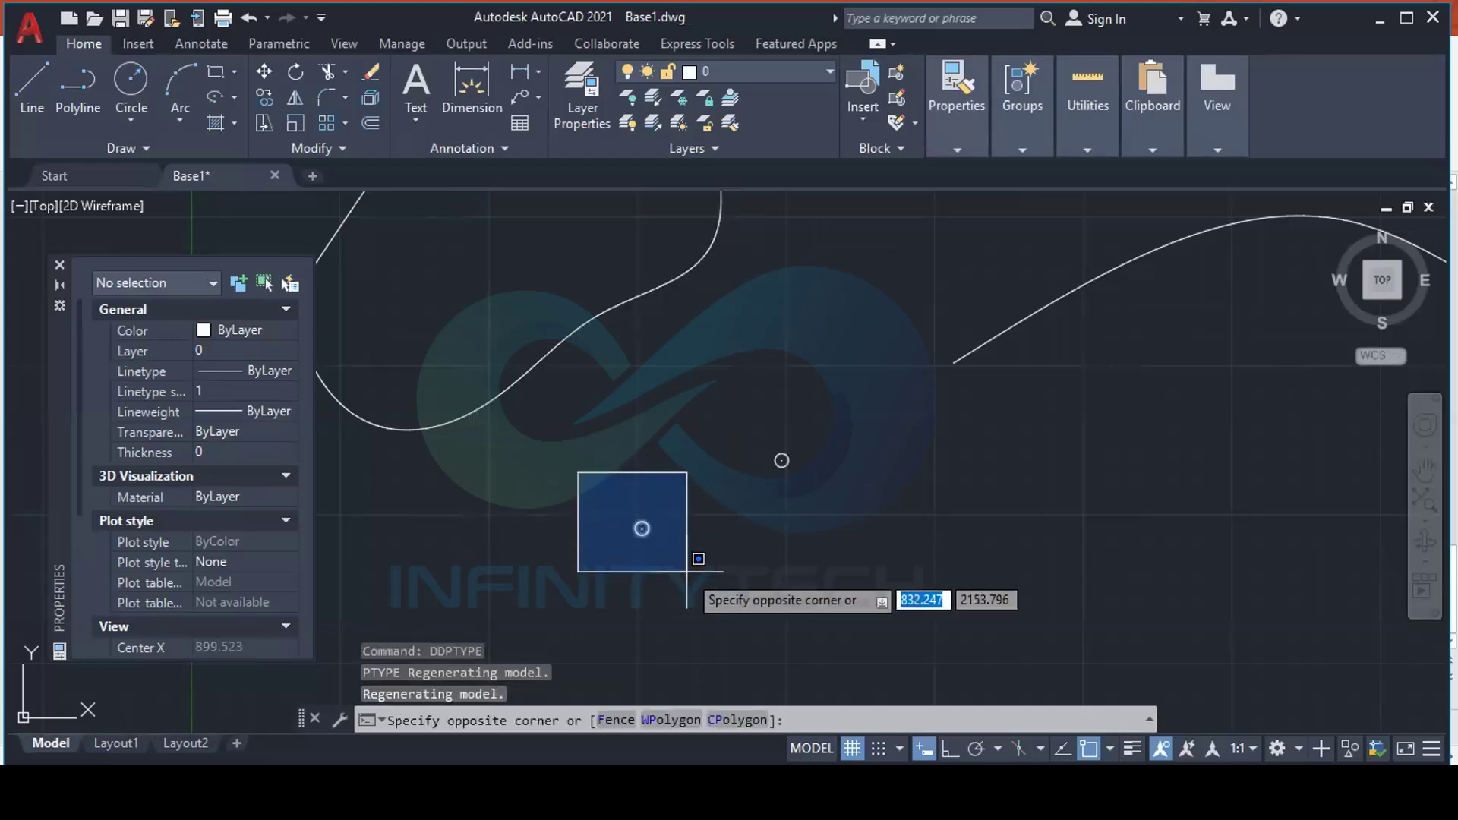
{"action": "left_click", "coordinate": [690, 555]}
{"action": "left_click", "coordinate": [745, 419]}
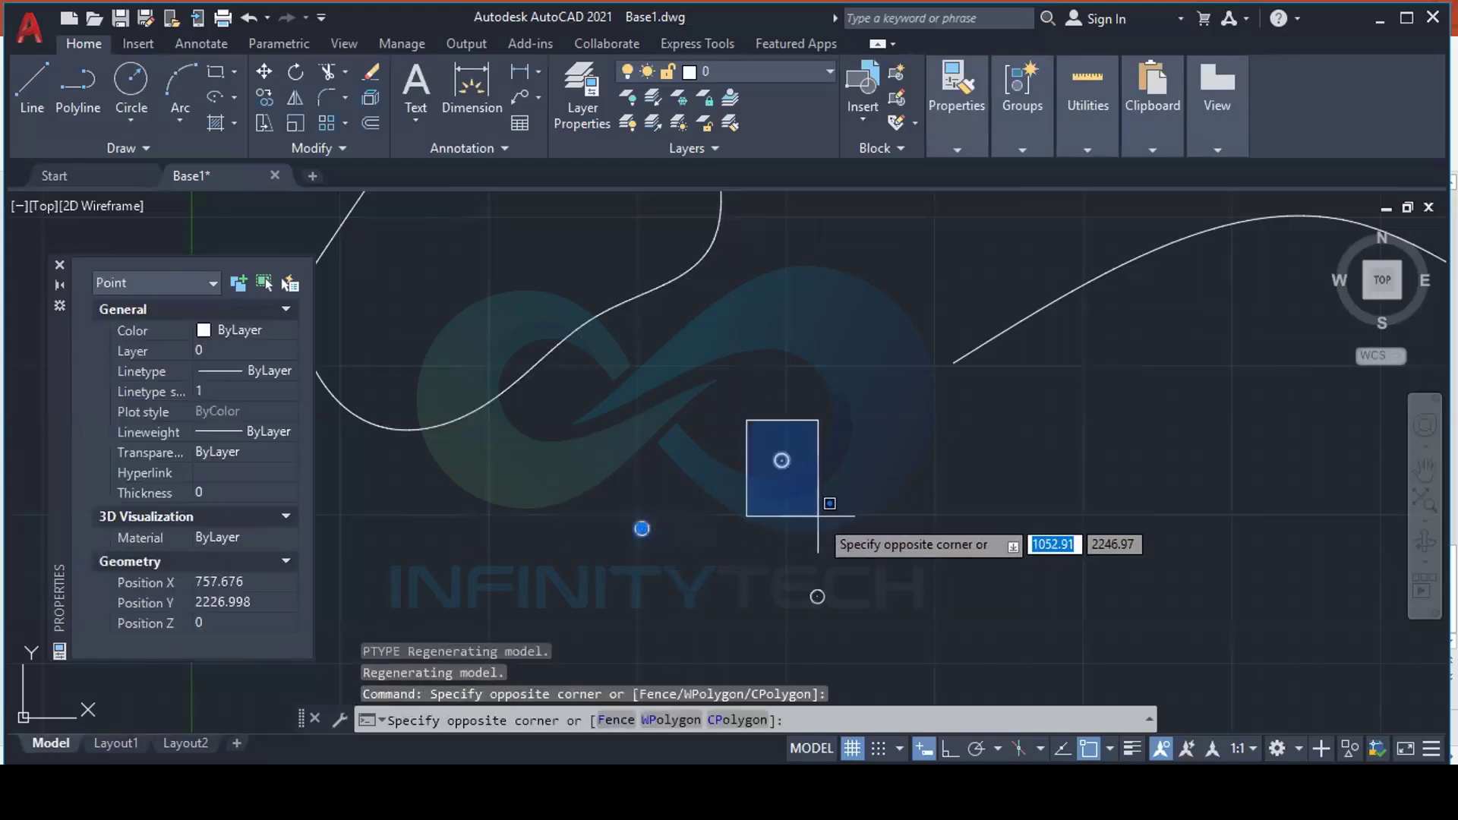
{"action": "left_click", "coordinate": [855, 521]}
{"action": "key", "text": "Escape"}
{"action": "left_click", "coordinate": [775, 562]}
{"action": "left_click", "coordinate": [865, 638]}
{"action": "key", "text": "Escape"}
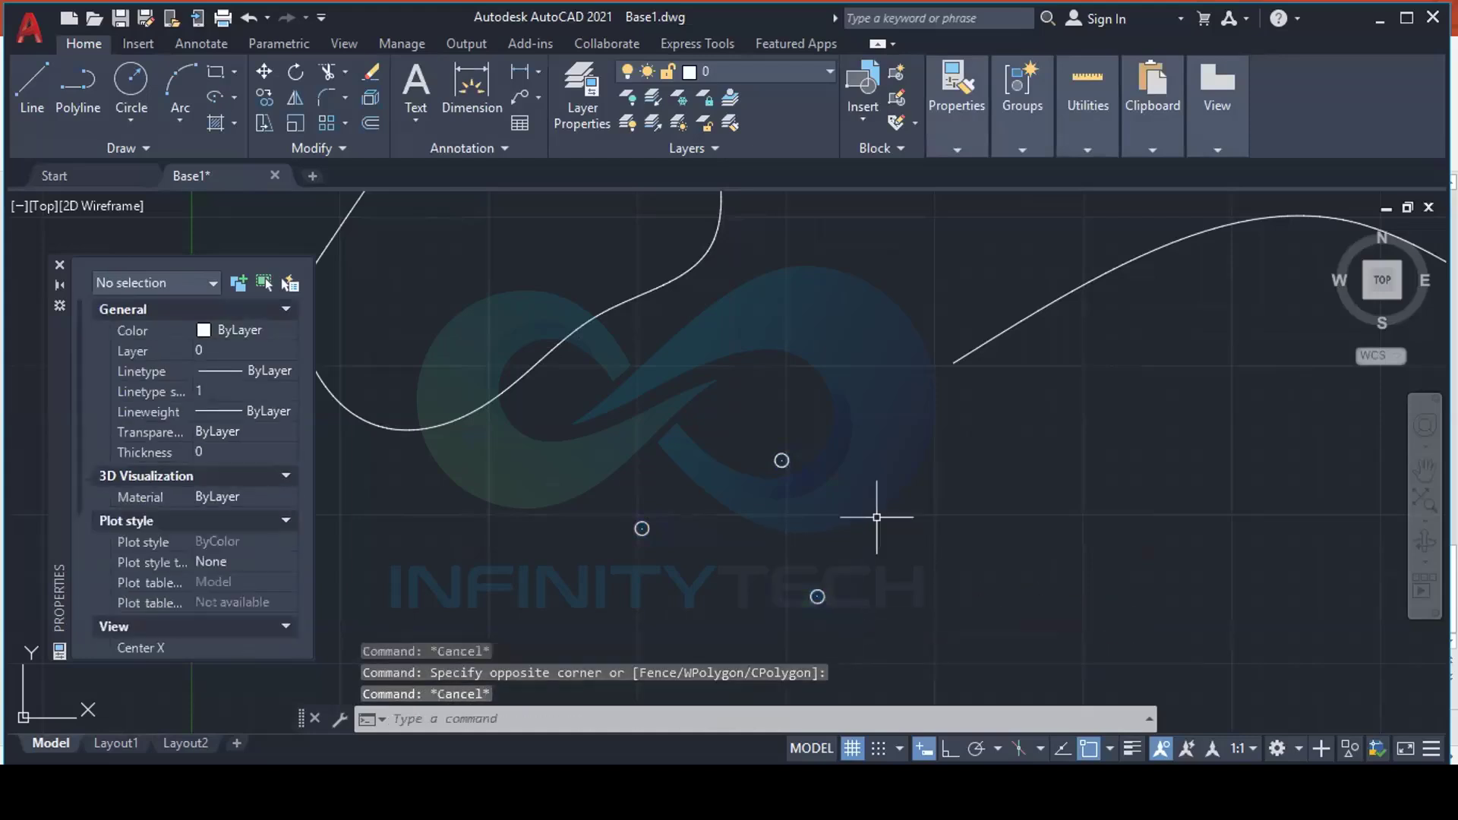
Draw two connected lines with node snaps from the lowest point object through the uppermost one to the leftmost one
{"action": "type", "text": "l"}
{"action": "key", "text": "Return"}
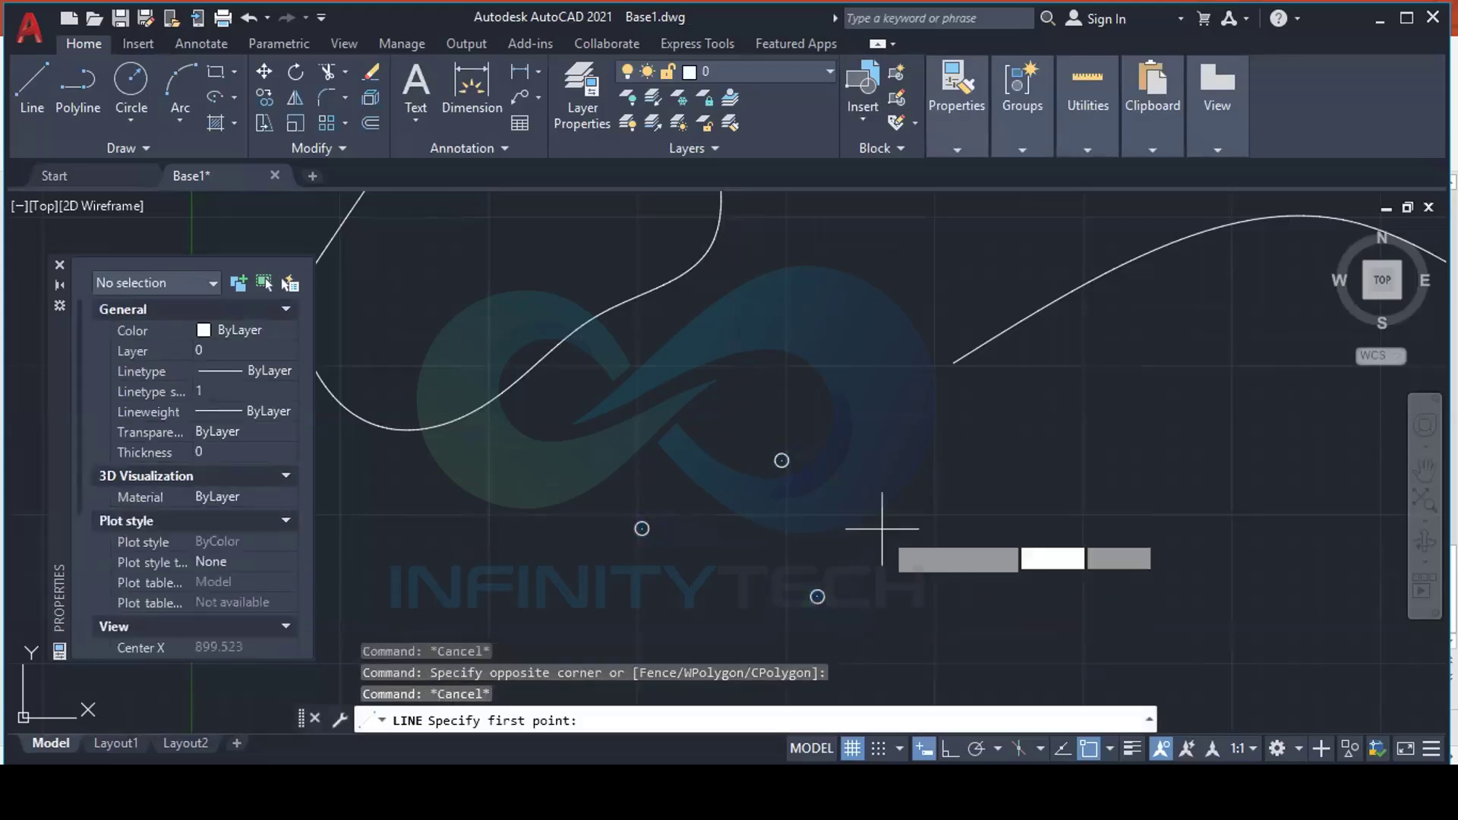
{"action": "left_click", "coordinate": [818, 596]}
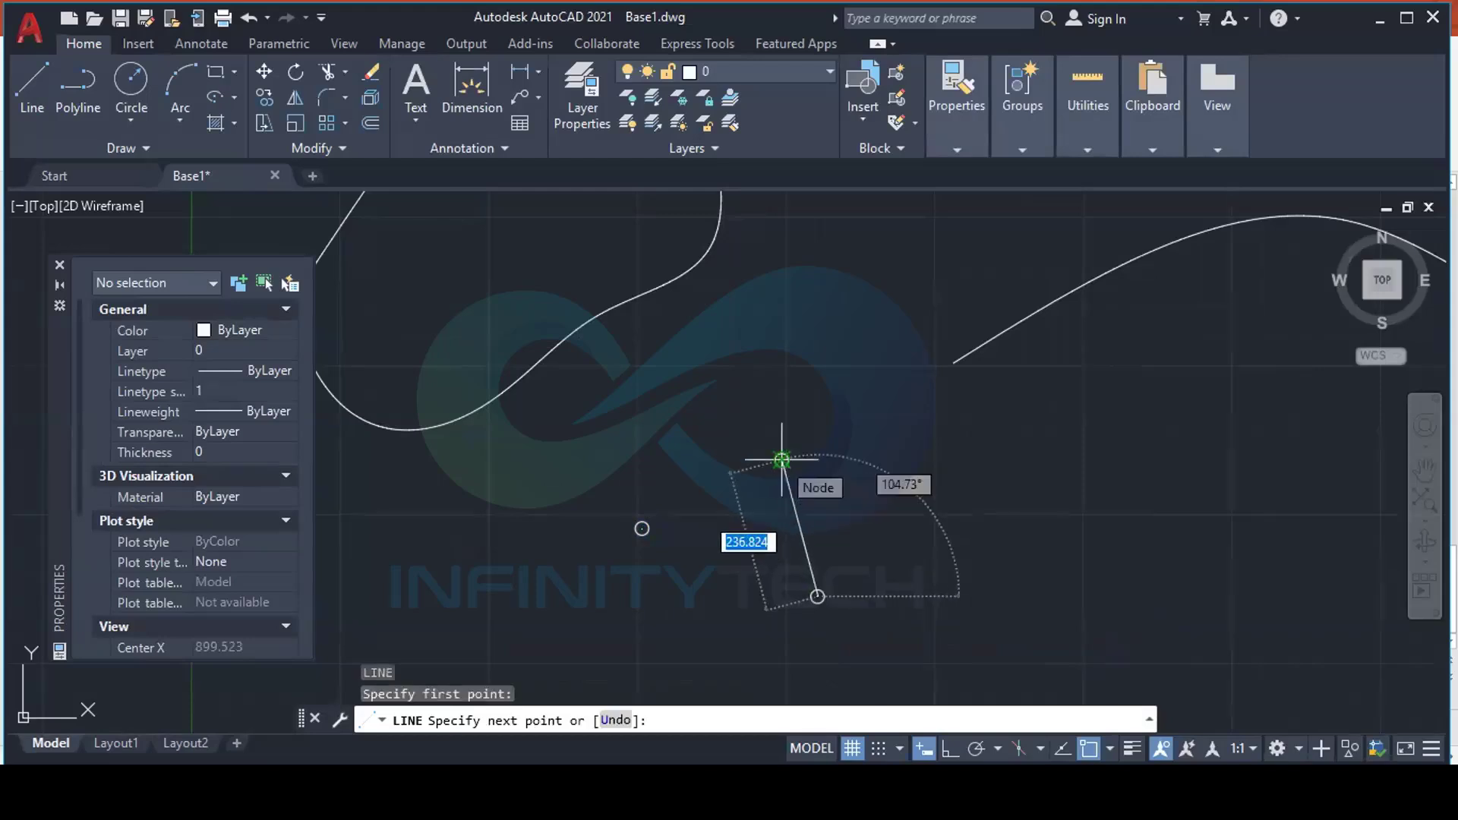
{"action": "left_click", "coordinate": [781, 460]}
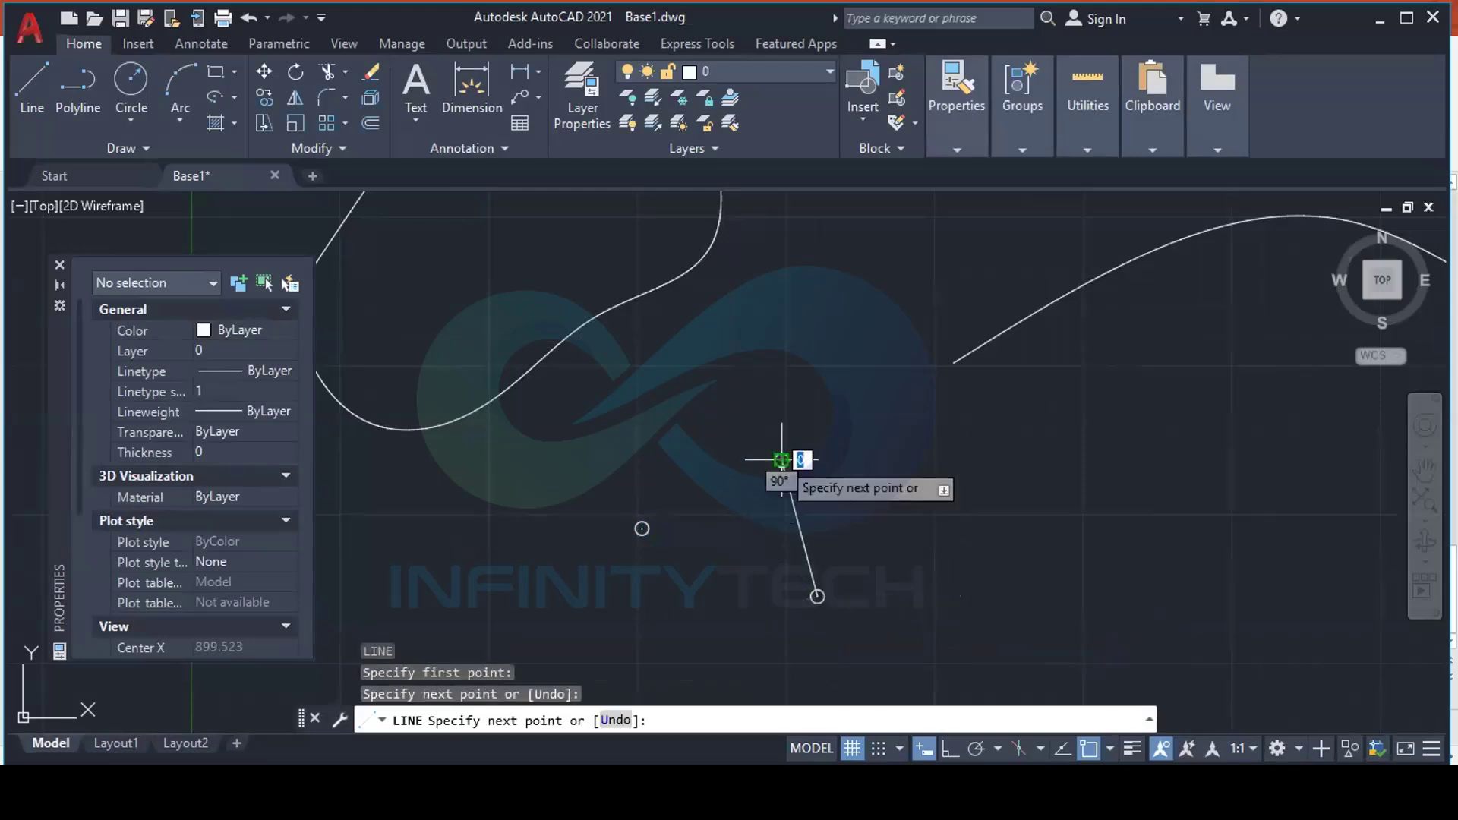
{"action": "left_click", "coordinate": [641, 528]}
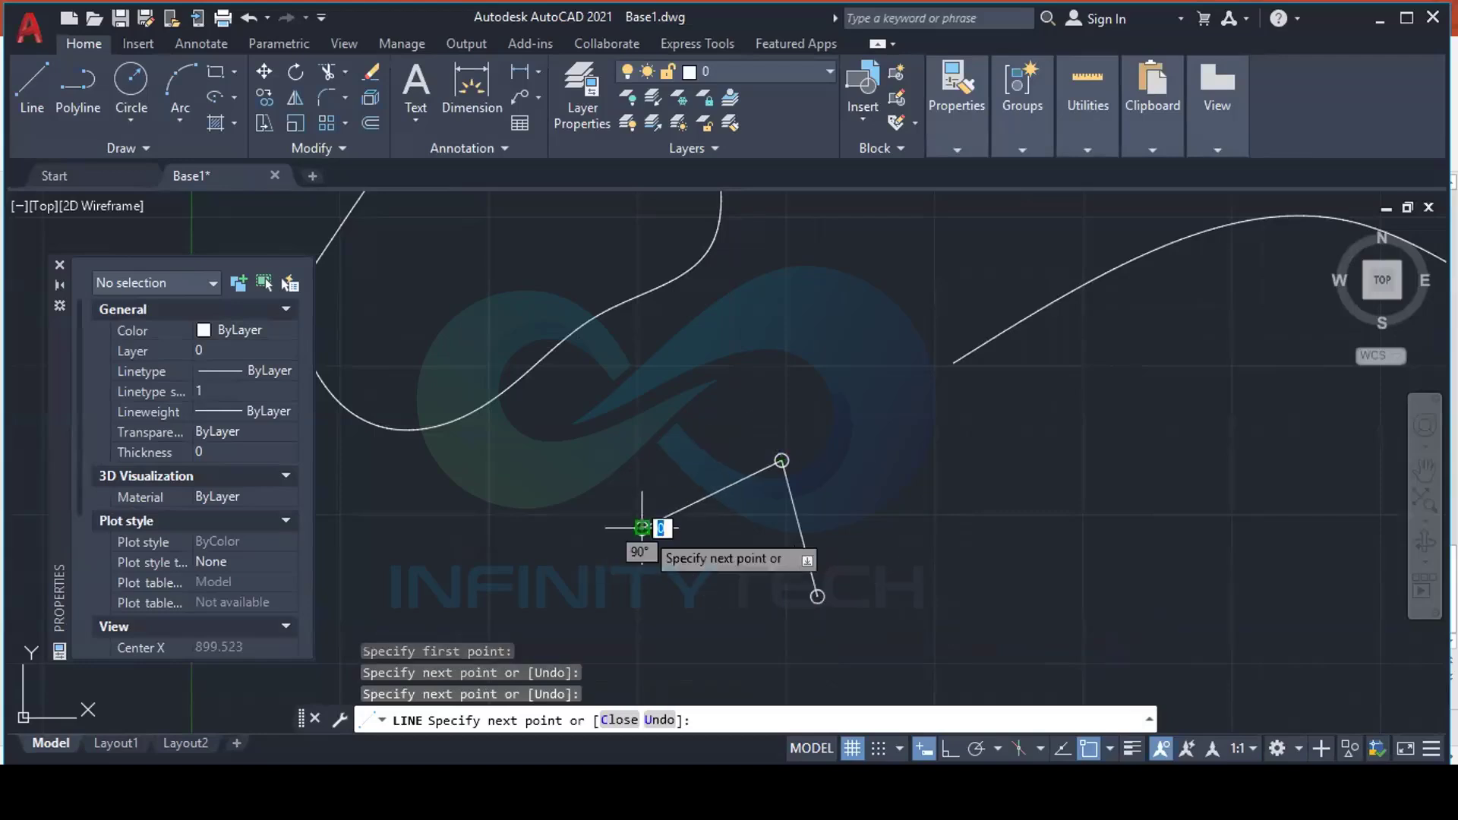
{"action": "key", "text": "Escape"}
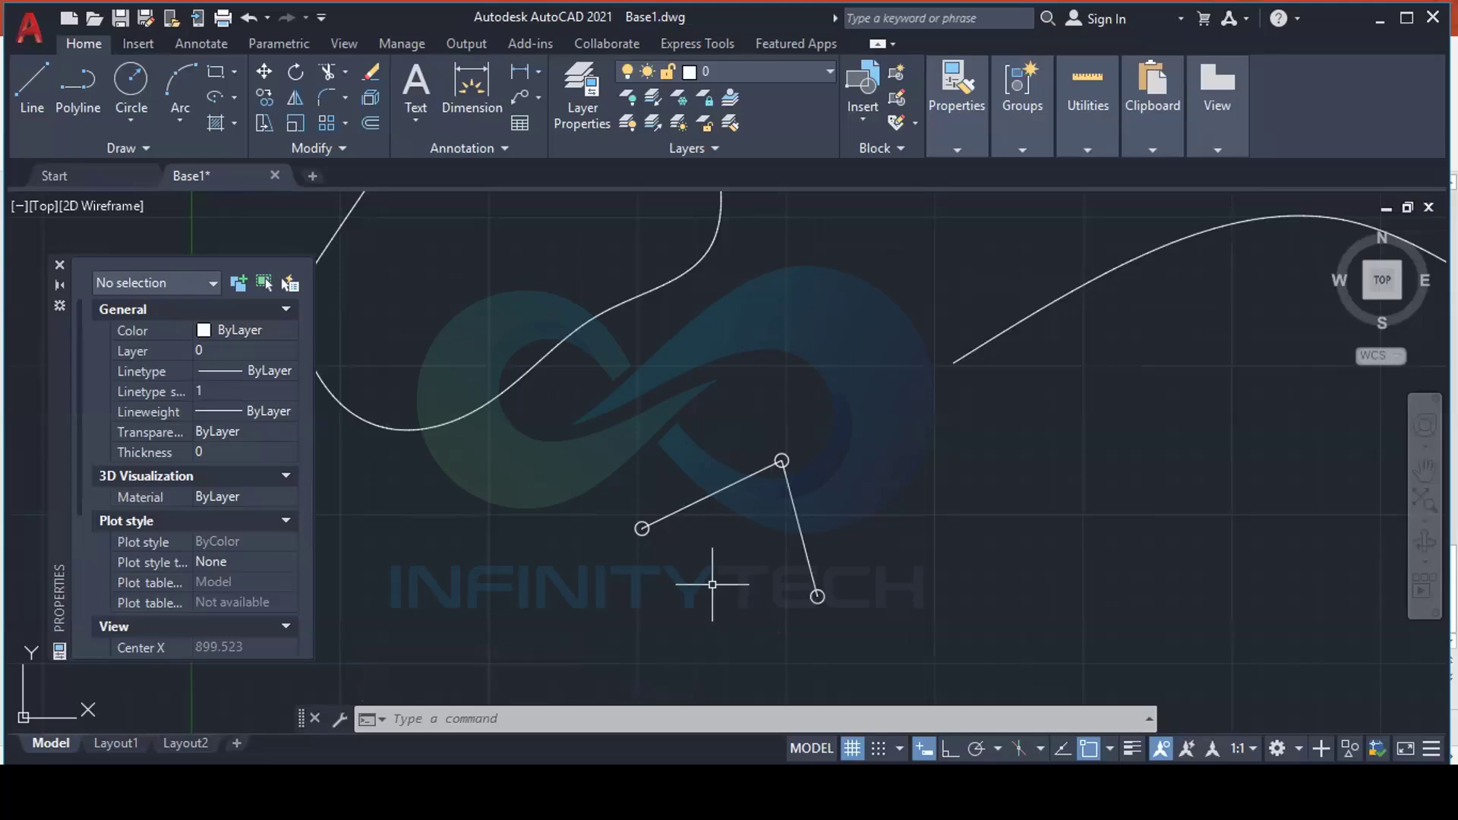
Examine the uppermost point object, where the two lines meet, by selecting it and viewing it close up
{"action": "left_click", "coordinate": [781, 460]}
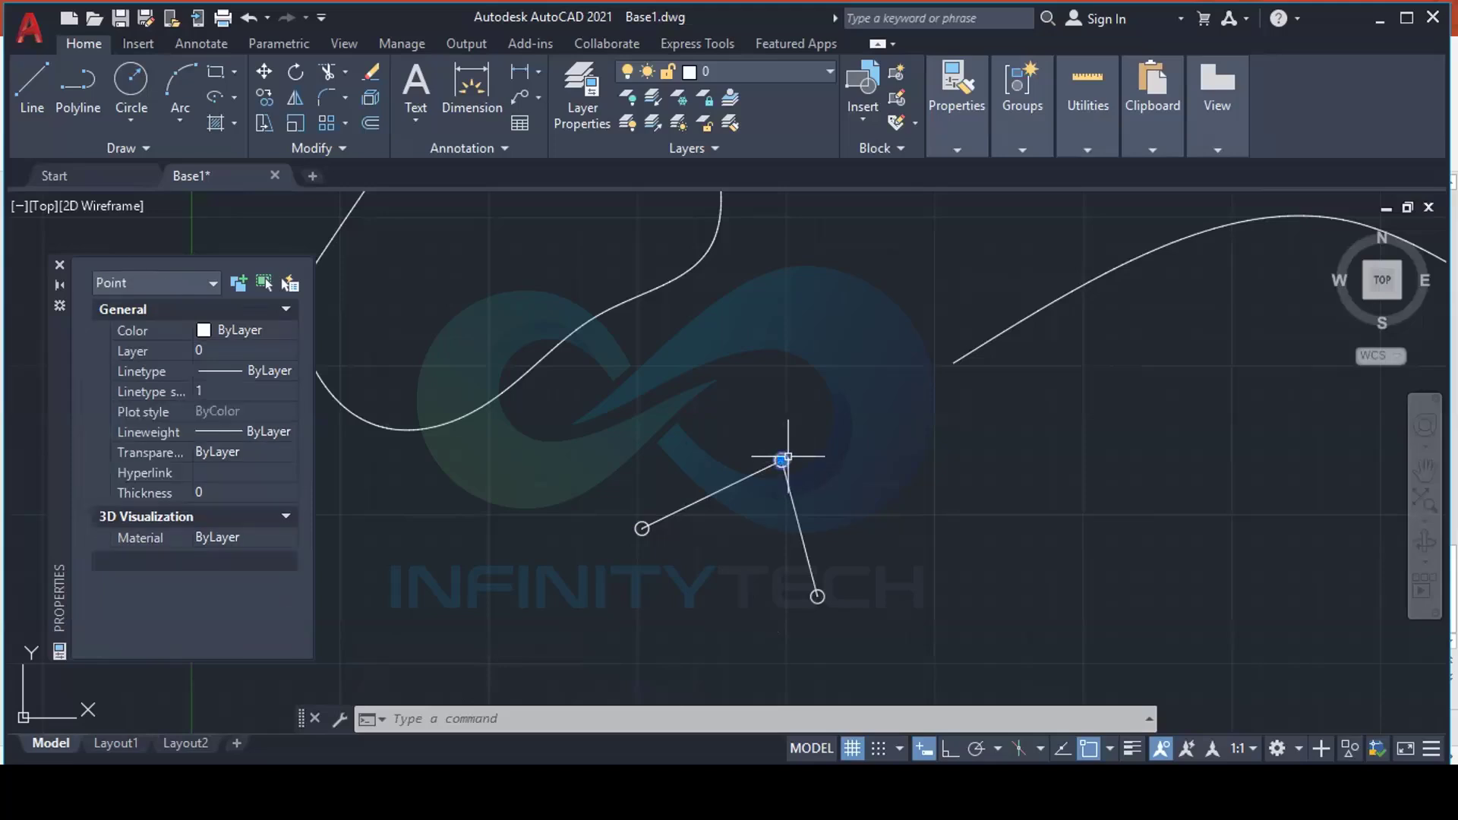
{"action": "scroll", "coordinate": [817, 475], "scroll_direction": "up", "scroll_amount": 4}
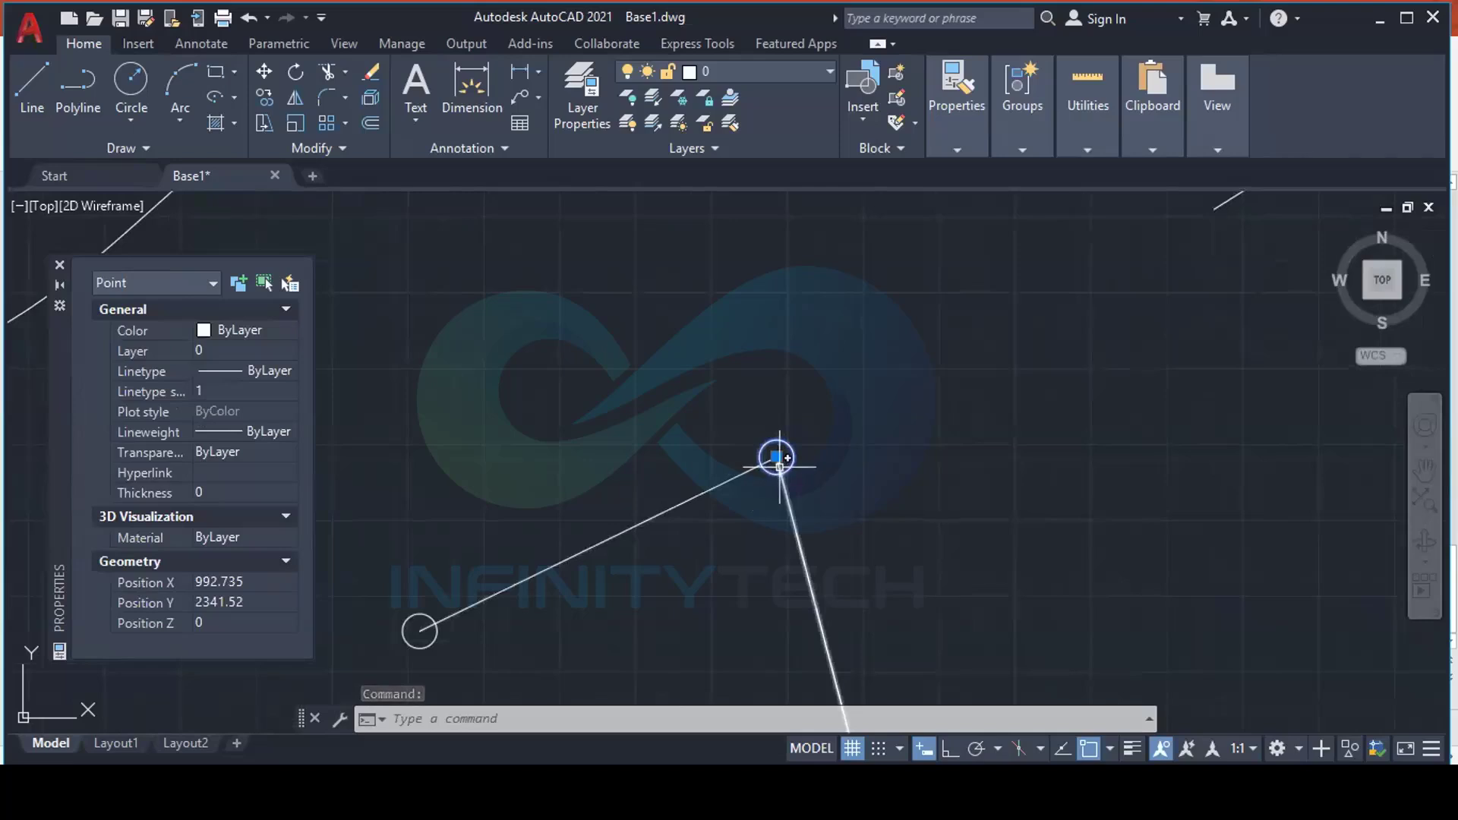
{"action": "middle_click_drag", "start_coordinate": [822, 529], "coordinate": [814, 350]}
{"action": "scroll", "coordinate": [762, 484], "scroll_direction": "down", "scroll_amount": 2}
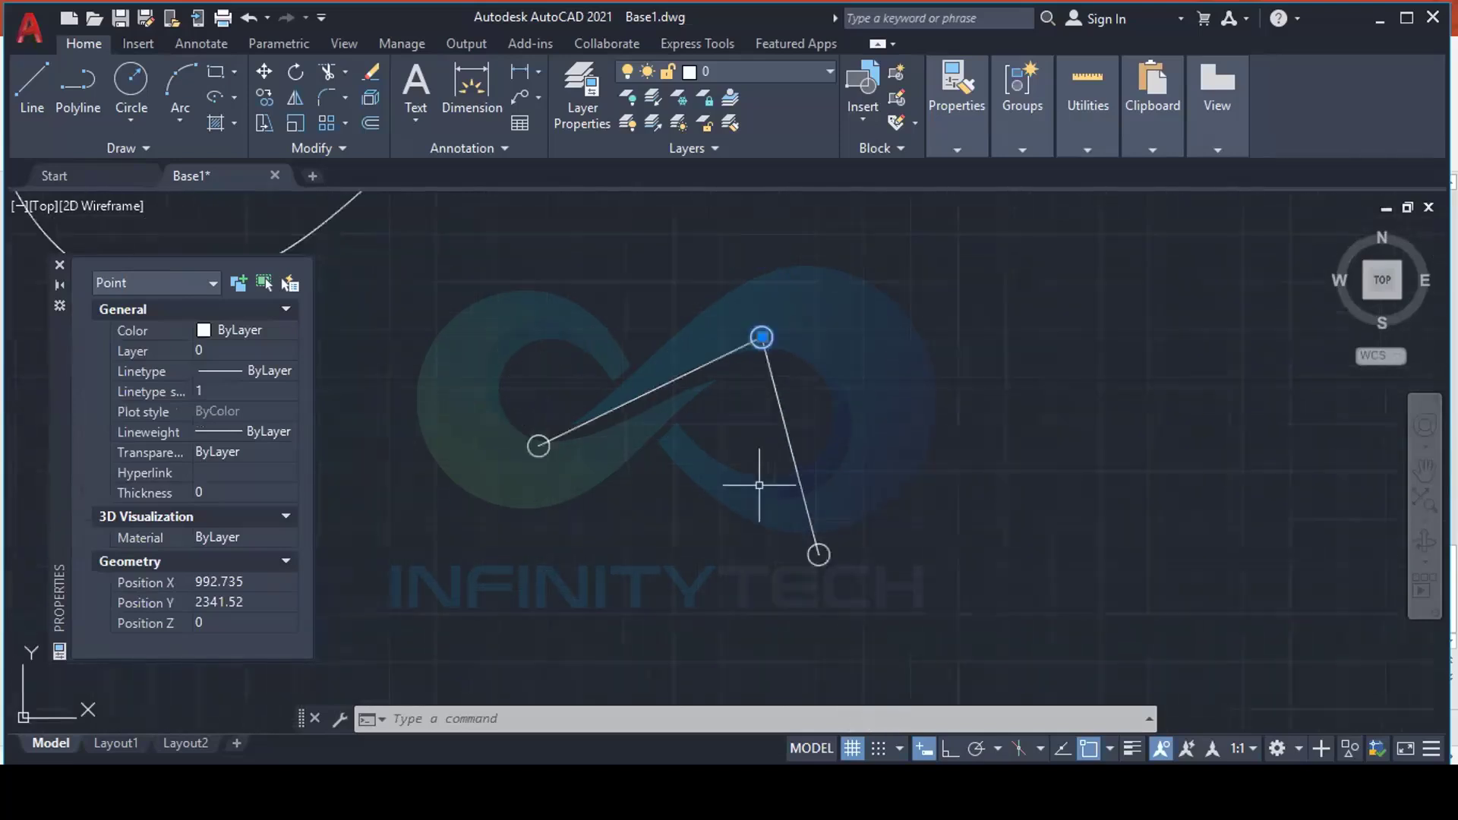
{"action": "key", "text": "Escape"}
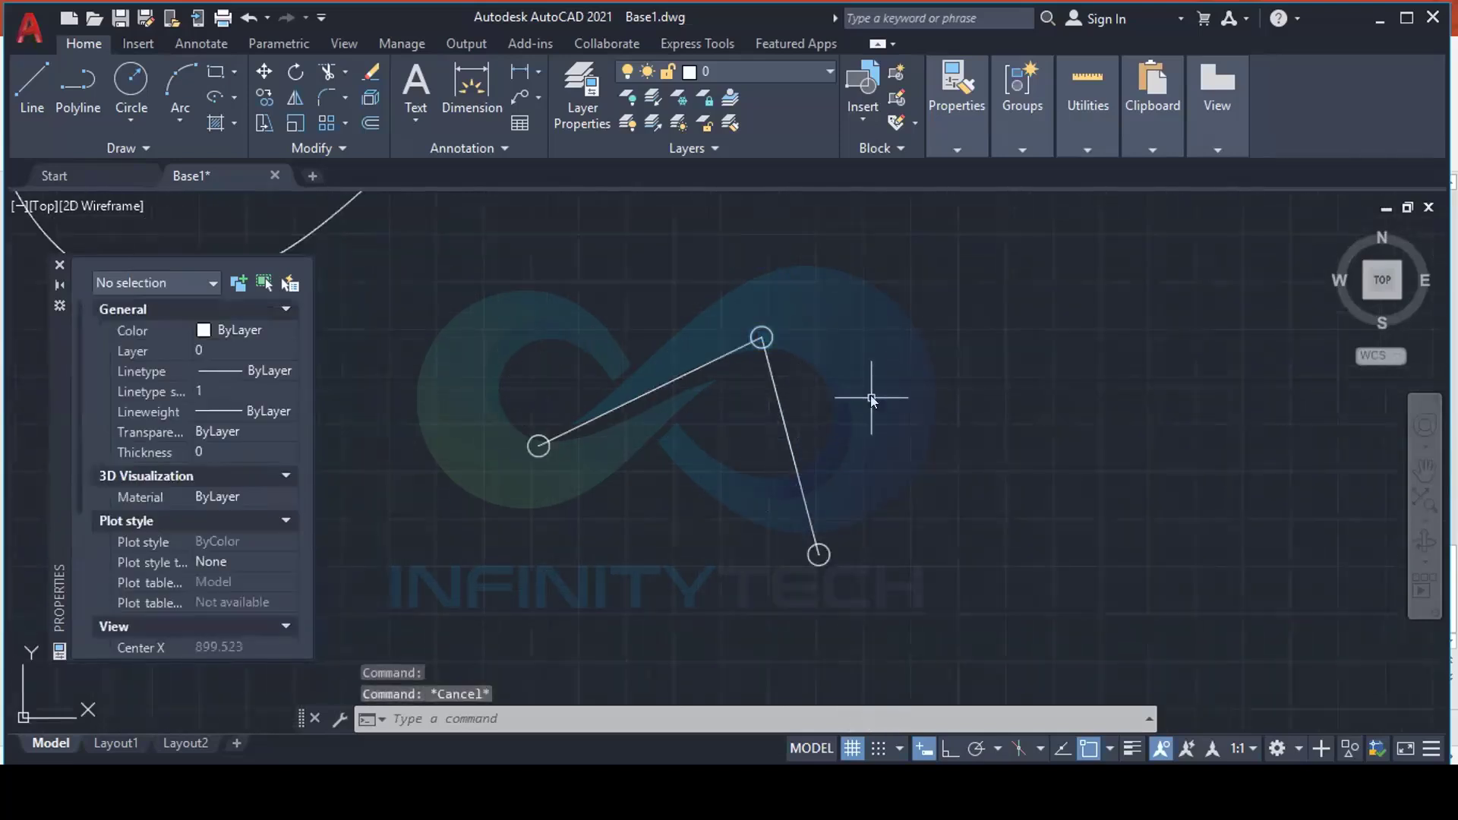
Set the point display style back to the plain dot in the Point Style settings
{"action": "type", "text": "DDPTYPE"}
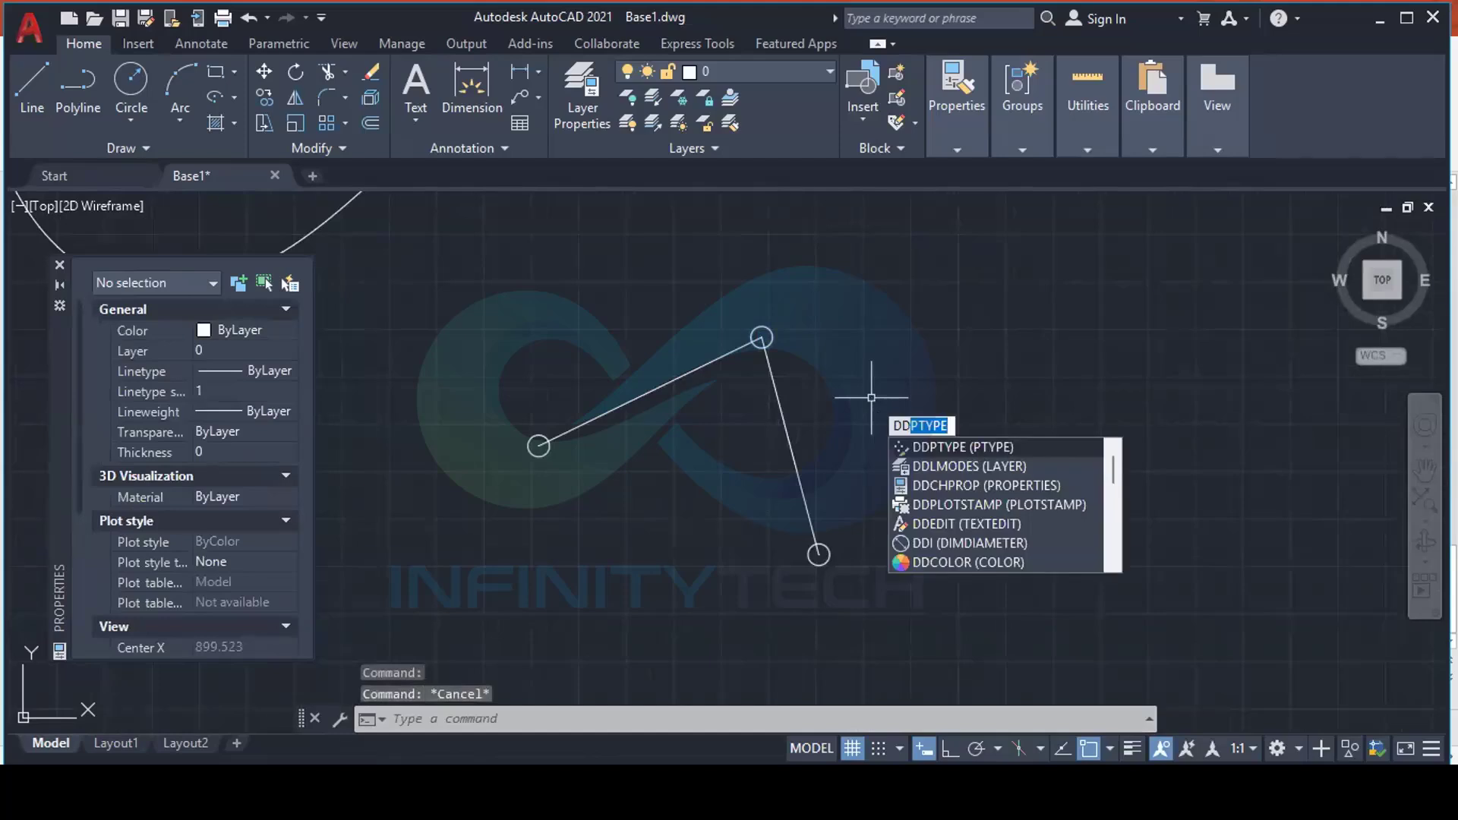
{"action": "key", "text": "Return"}
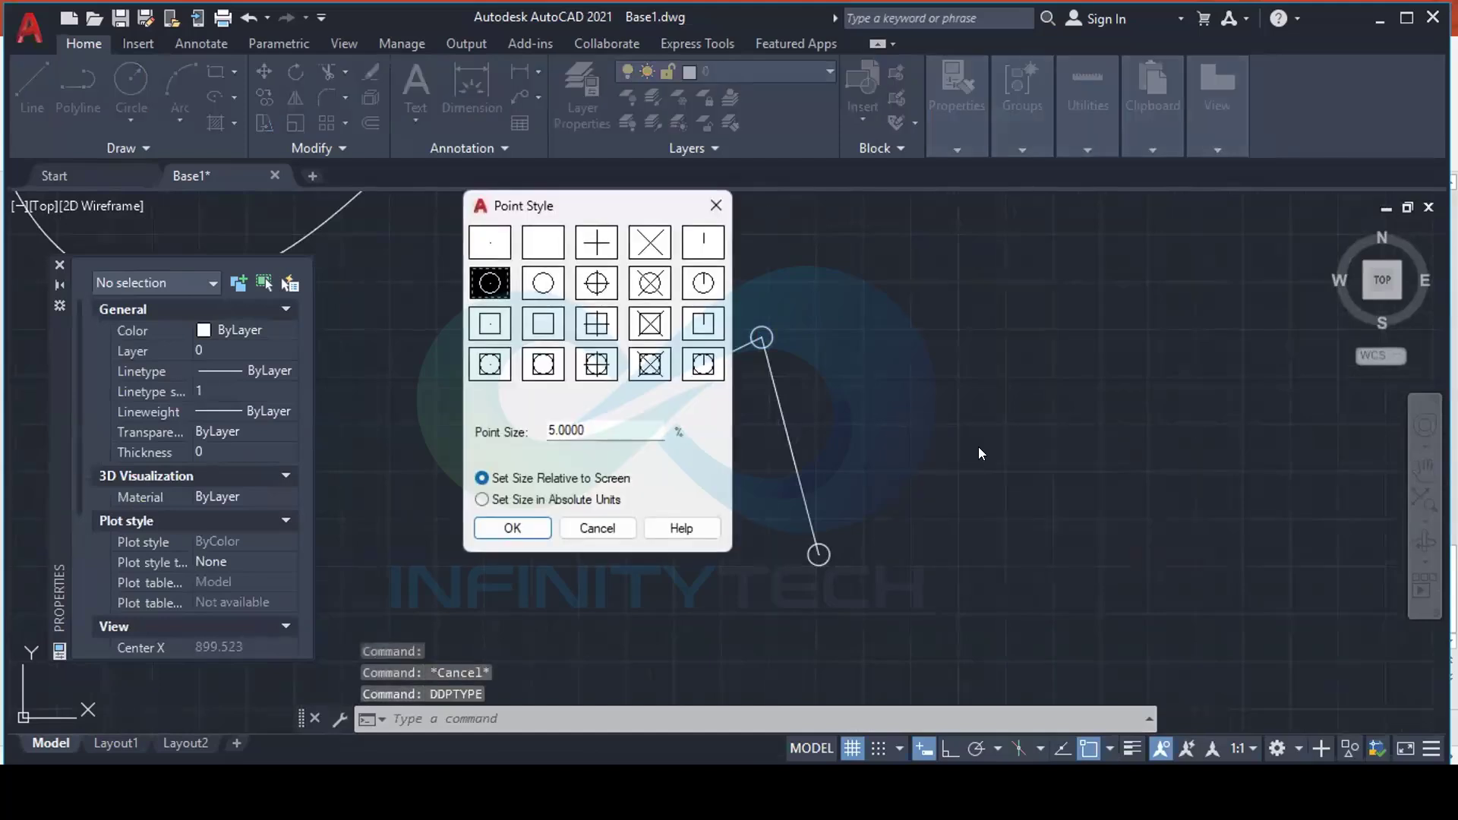
{"action": "left_click", "coordinate": [488, 245]}
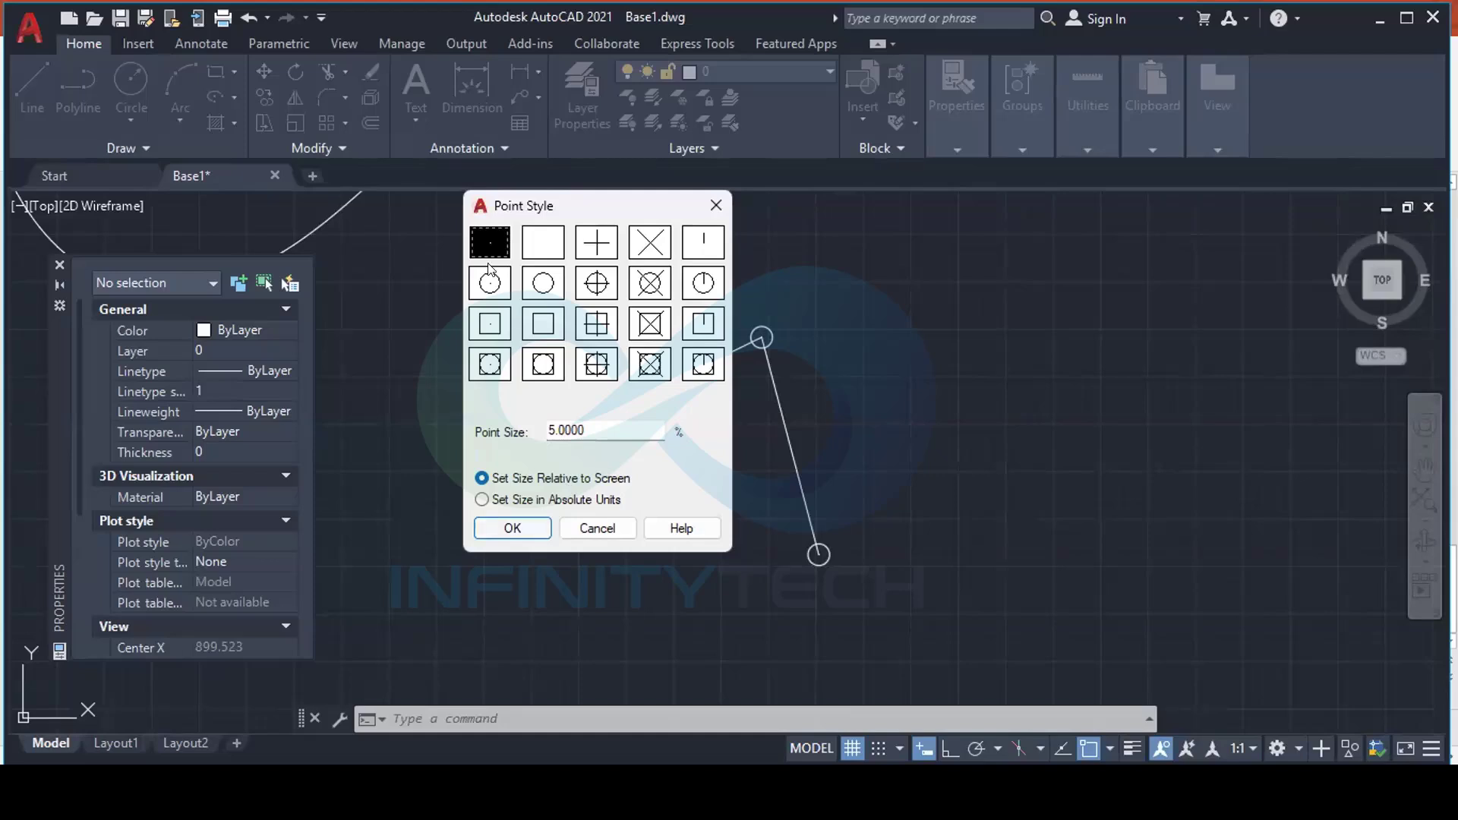
{"action": "left_click", "coordinate": [513, 527]}
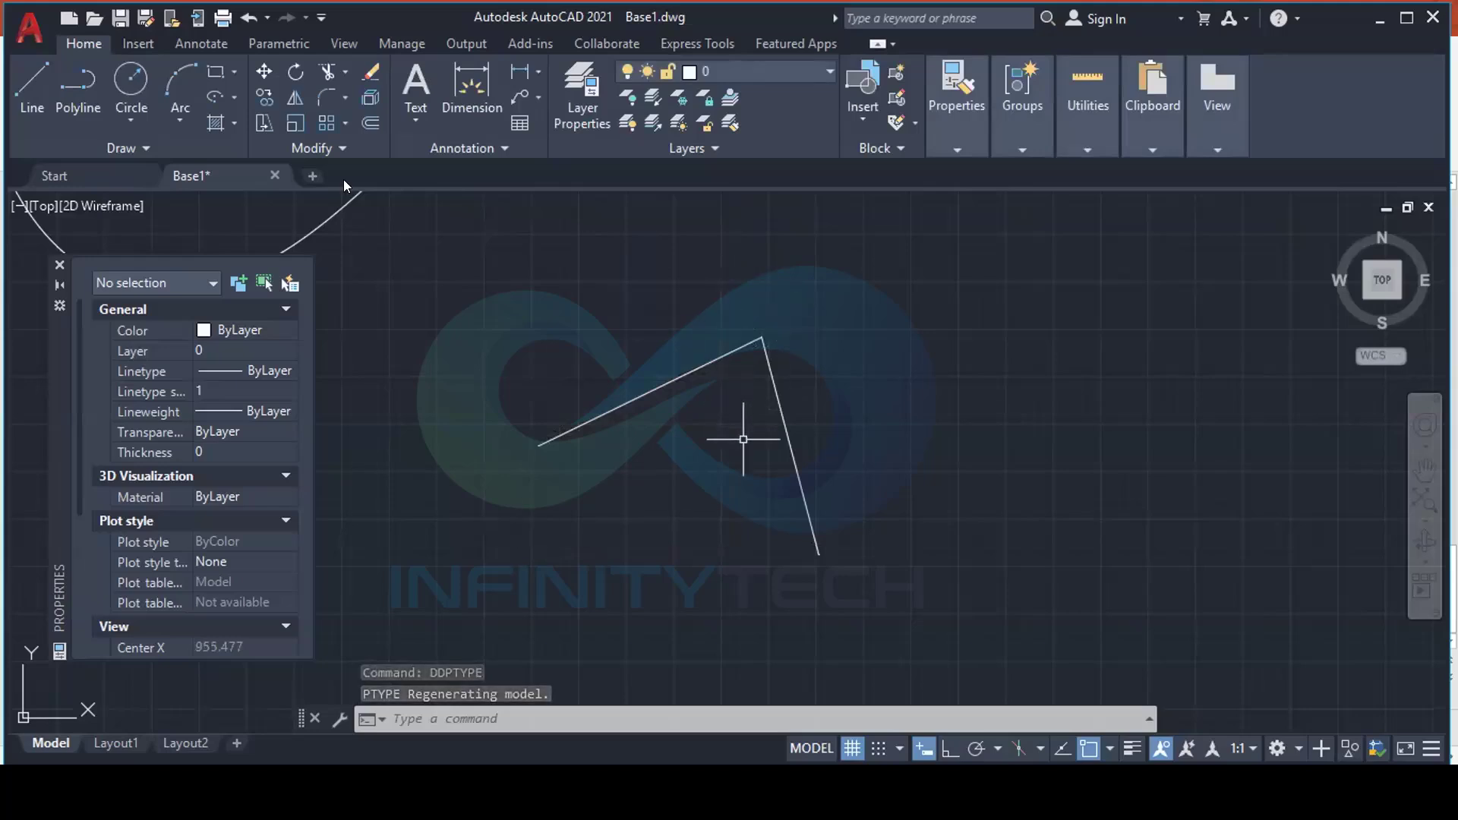
Draw one construction line from the right side of the closed spline, sloping steeply down to the right between the two splines
{"action": "left_click", "coordinate": [140, 140]}
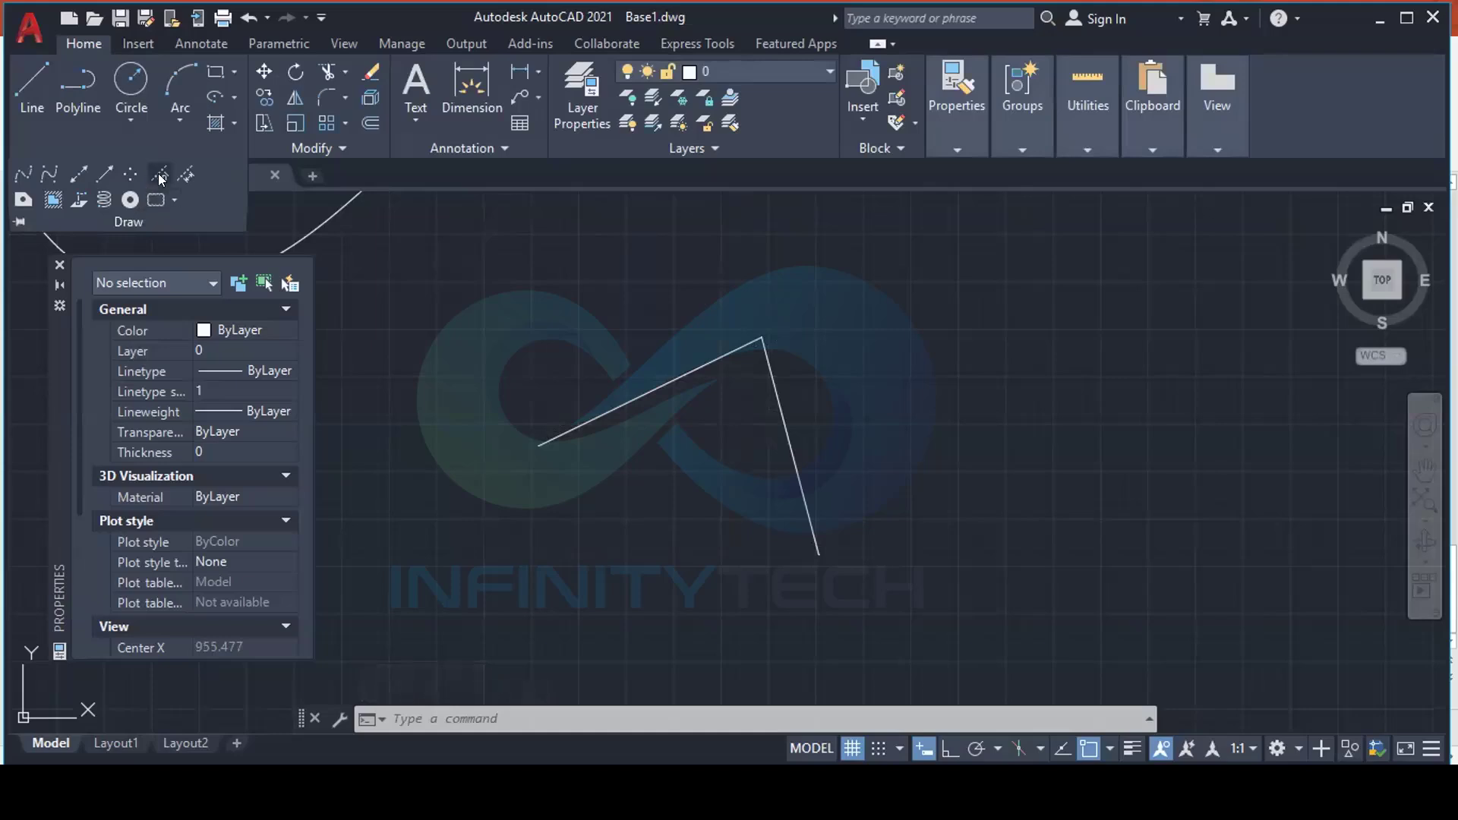
{"action": "left_click", "coordinate": [78, 175]}
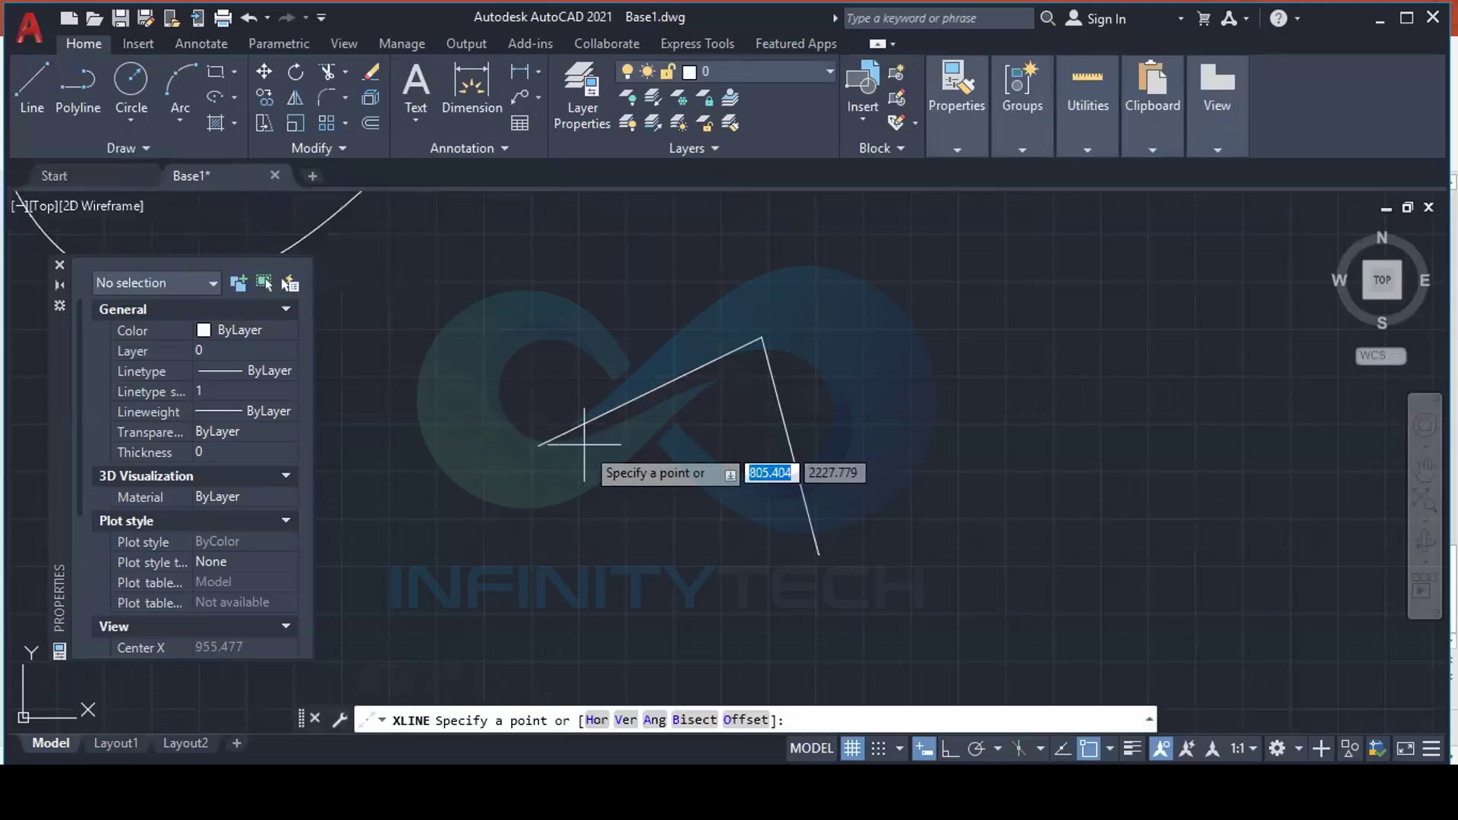
{"action": "scroll", "coordinate": [532, 452], "scroll_direction": "down", "scroll_amount": 8}
{"action": "scroll", "coordinate": [543, 479], "scroll_direction": "down", "scroll_amount": 2}
{"action": "scroll", "coordinate": [531, 486], "scroll_direction": "up", "scroll_amount": 6}
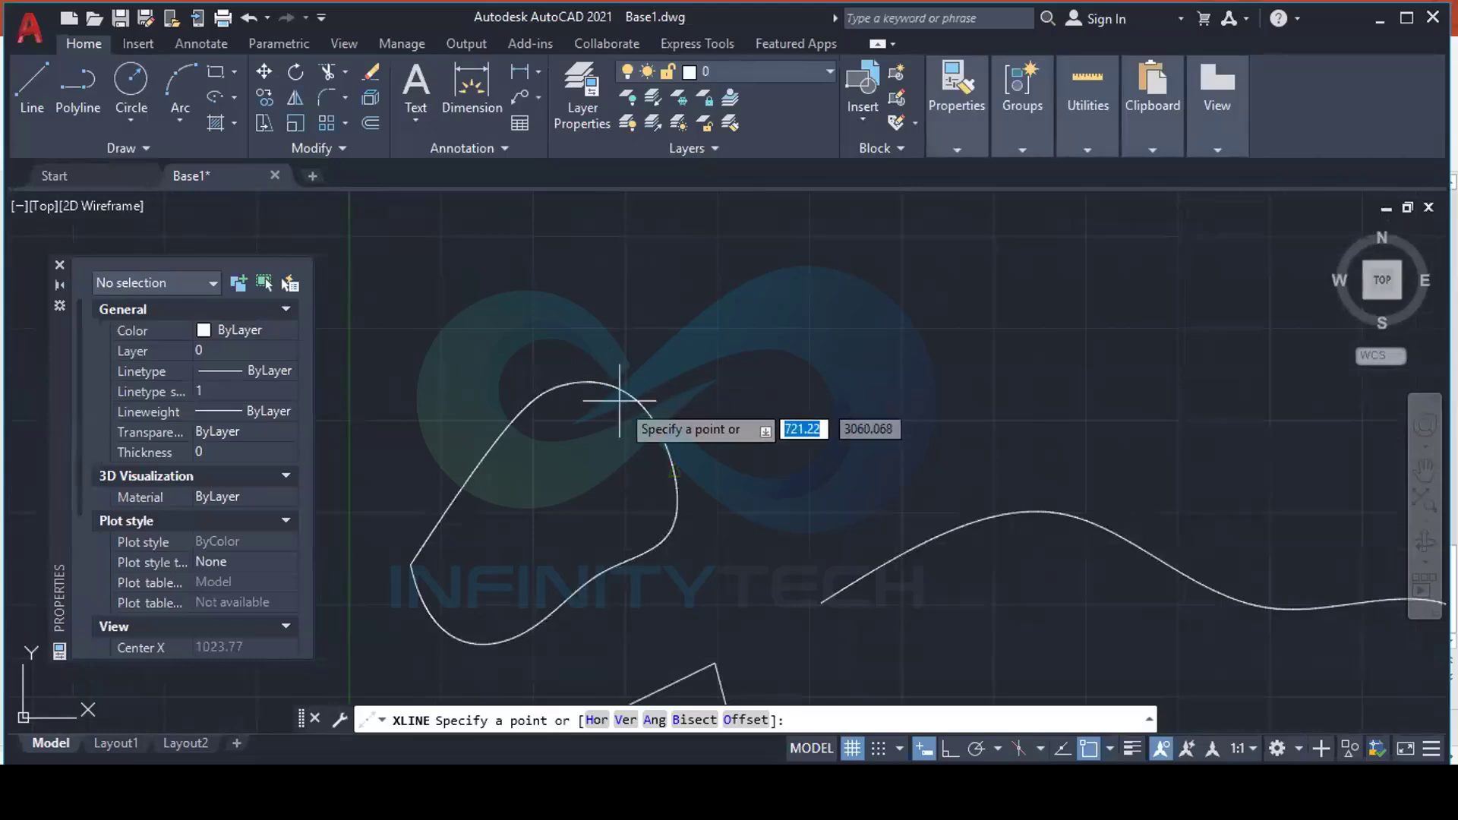
{"action": "left_click", "coordinate": [674, 471]}
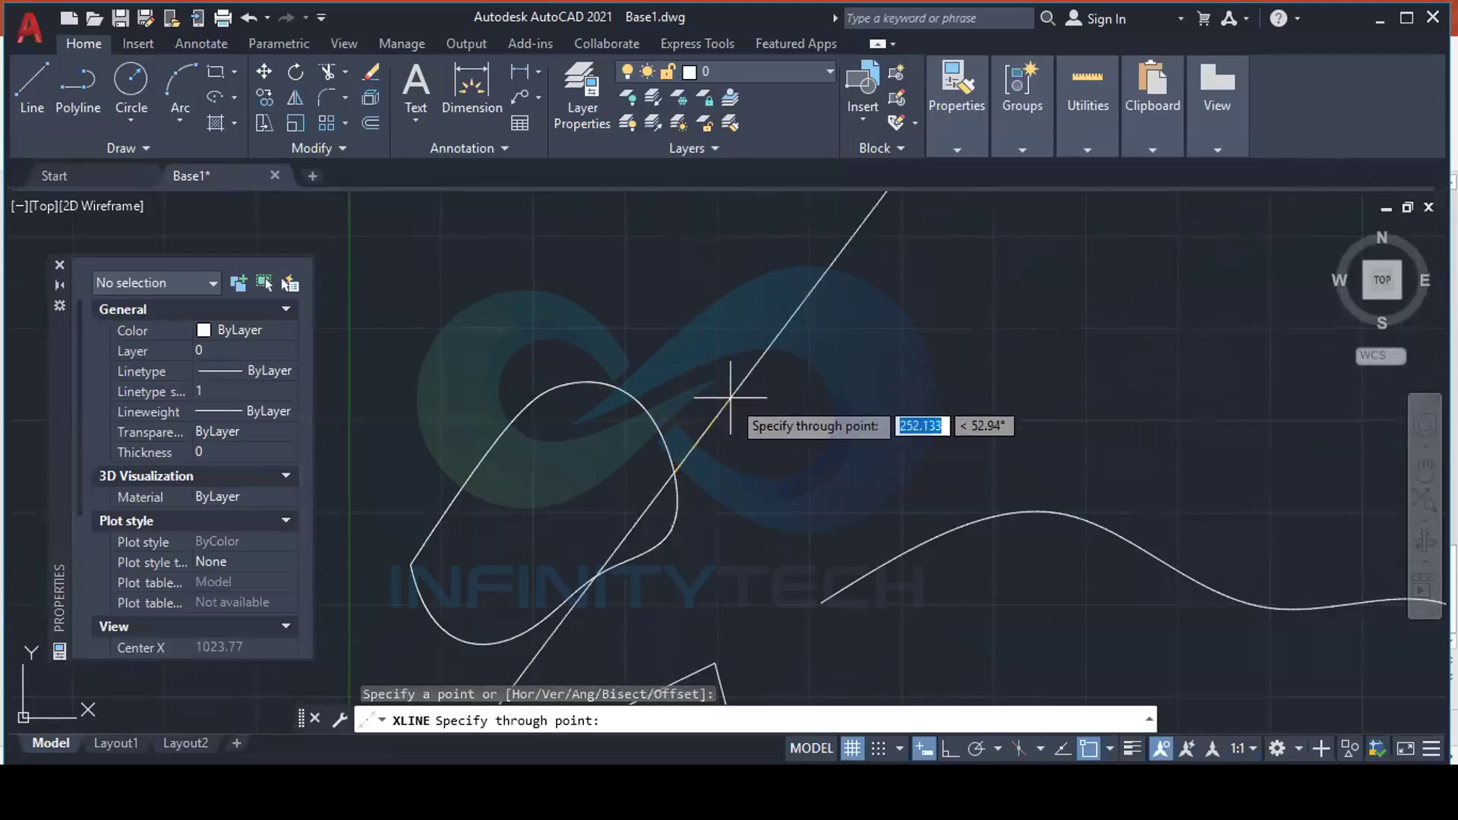
{"action": "scroll", "coordinate": [731, 397], "scroll_direction": "down", "scroll_amount": 3}
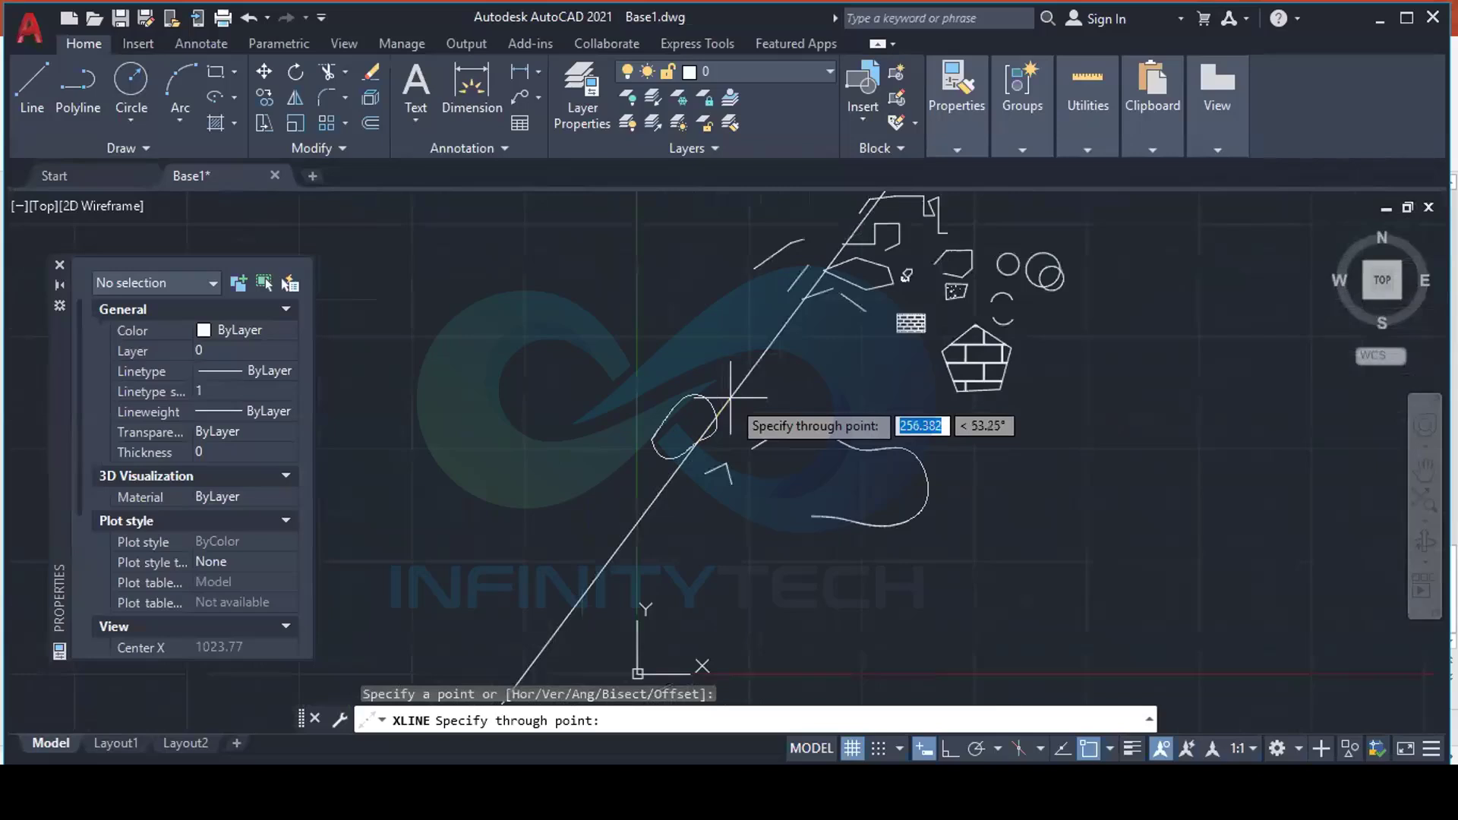
{"action": "scroll", "coordinate": [731, 397], "scroll_direction": "down", "scroll_amount": 2}
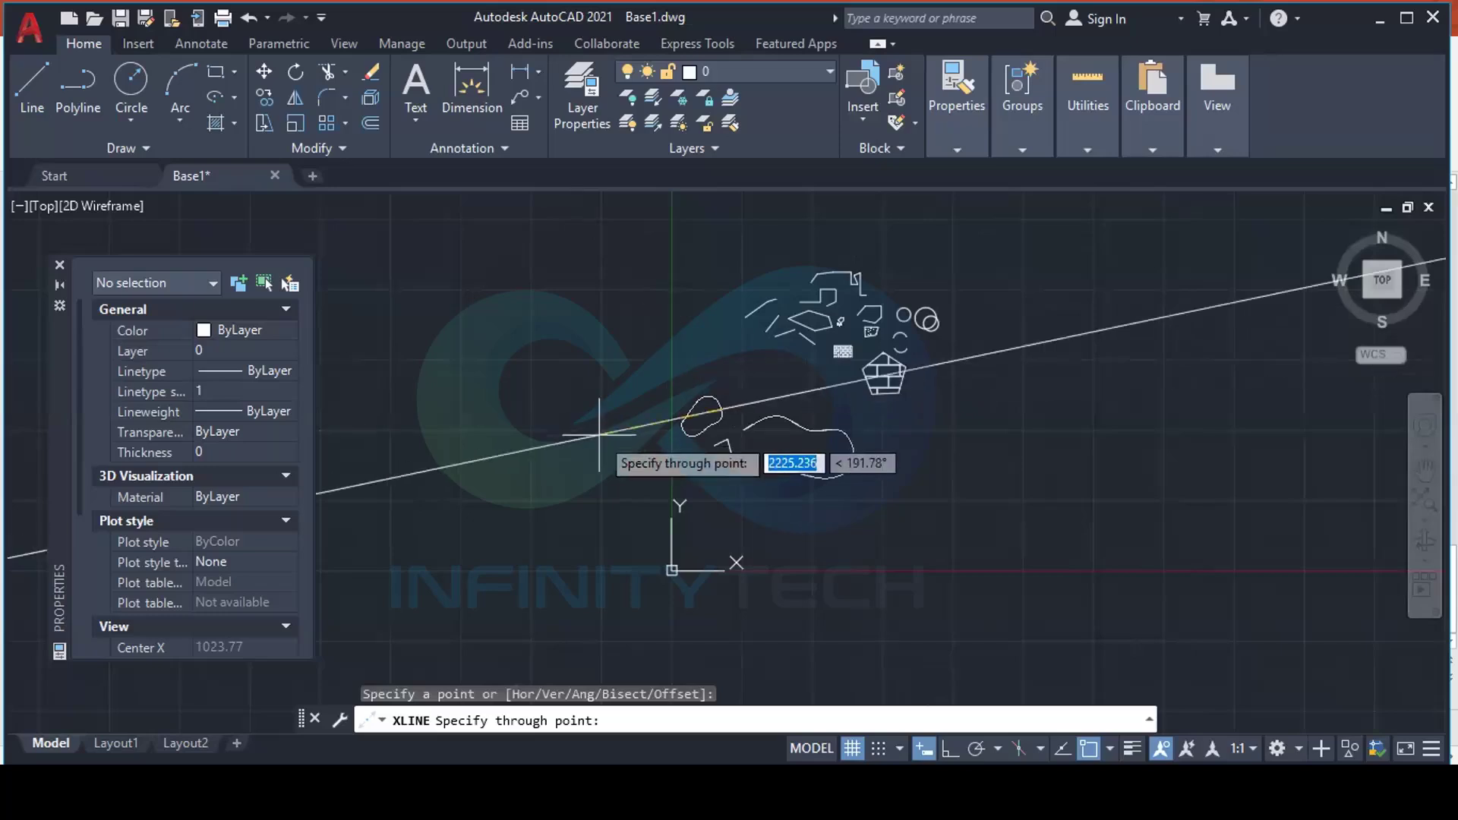
{"action": "left_click", "coordinate": [795, 559]}
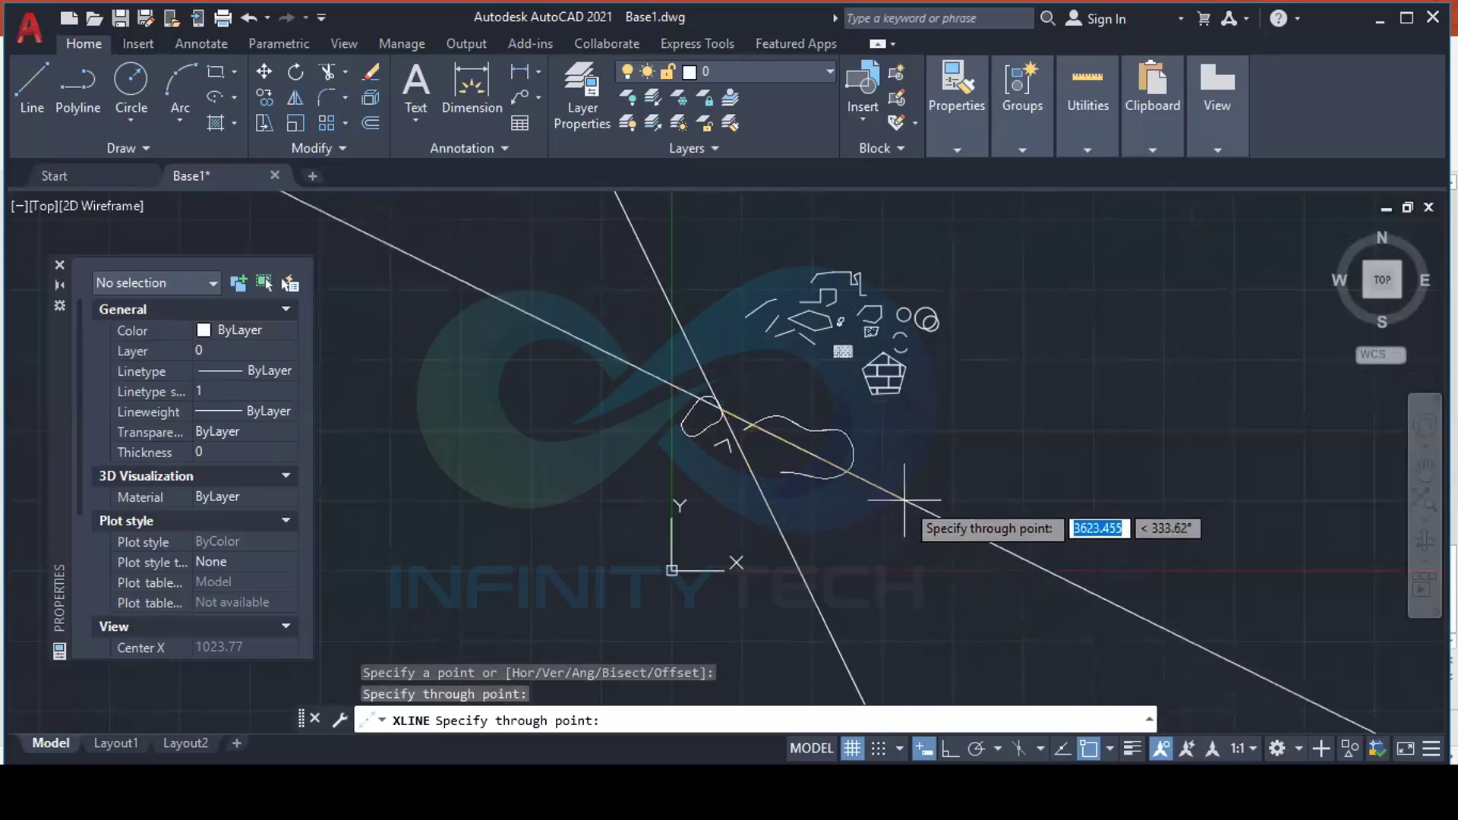
{"action": "key", "text": "Escape"}
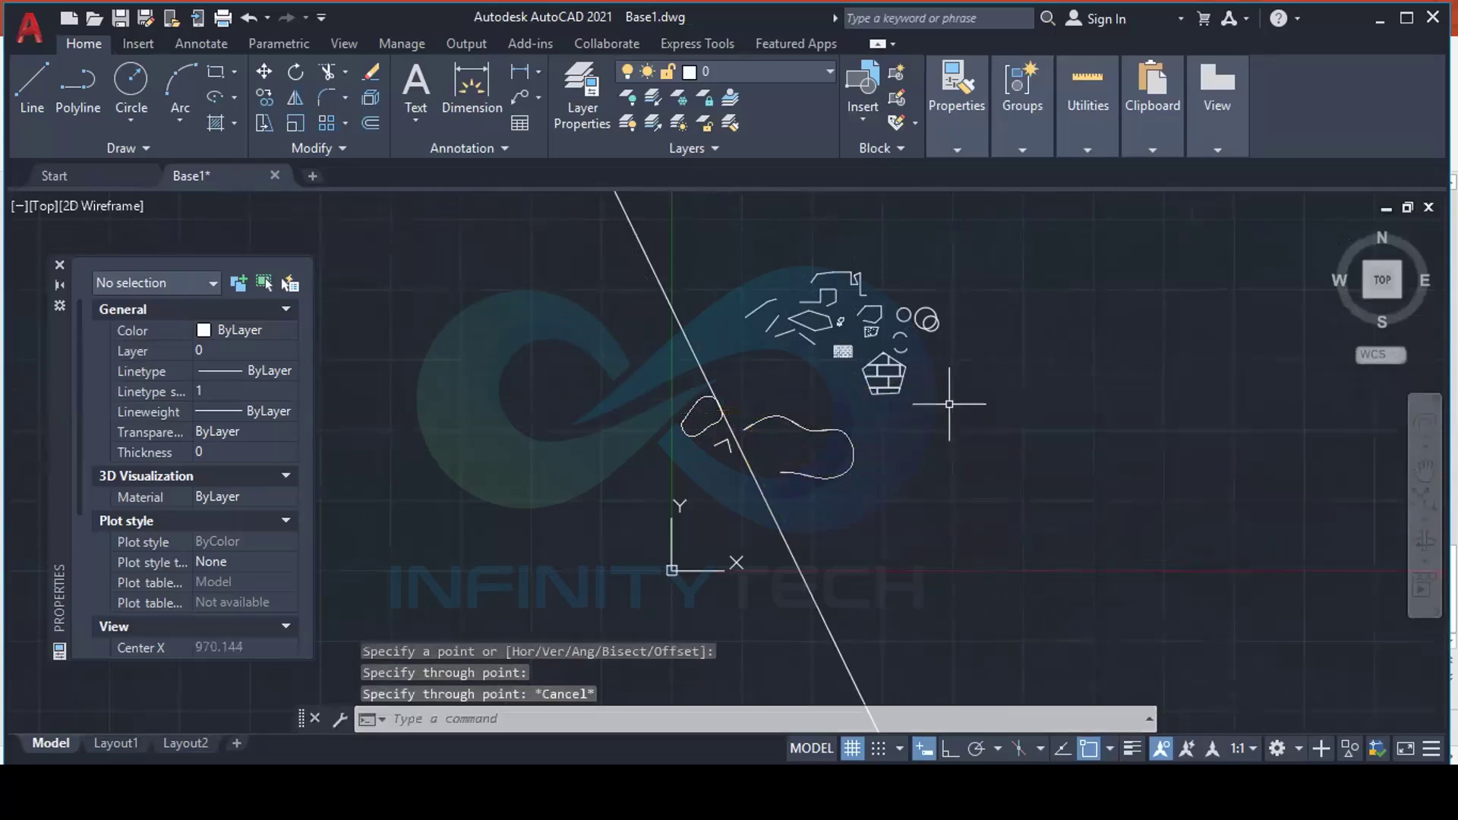
Examine the construction line's grips, properties and extent by selecting it at different zoom levels
{"action": "scroll", "coordinate": [734, 380], "scroll_direction": "up", "scroll_amount": 3}
{"action": "left_click", "coordinate": [743, 383]}
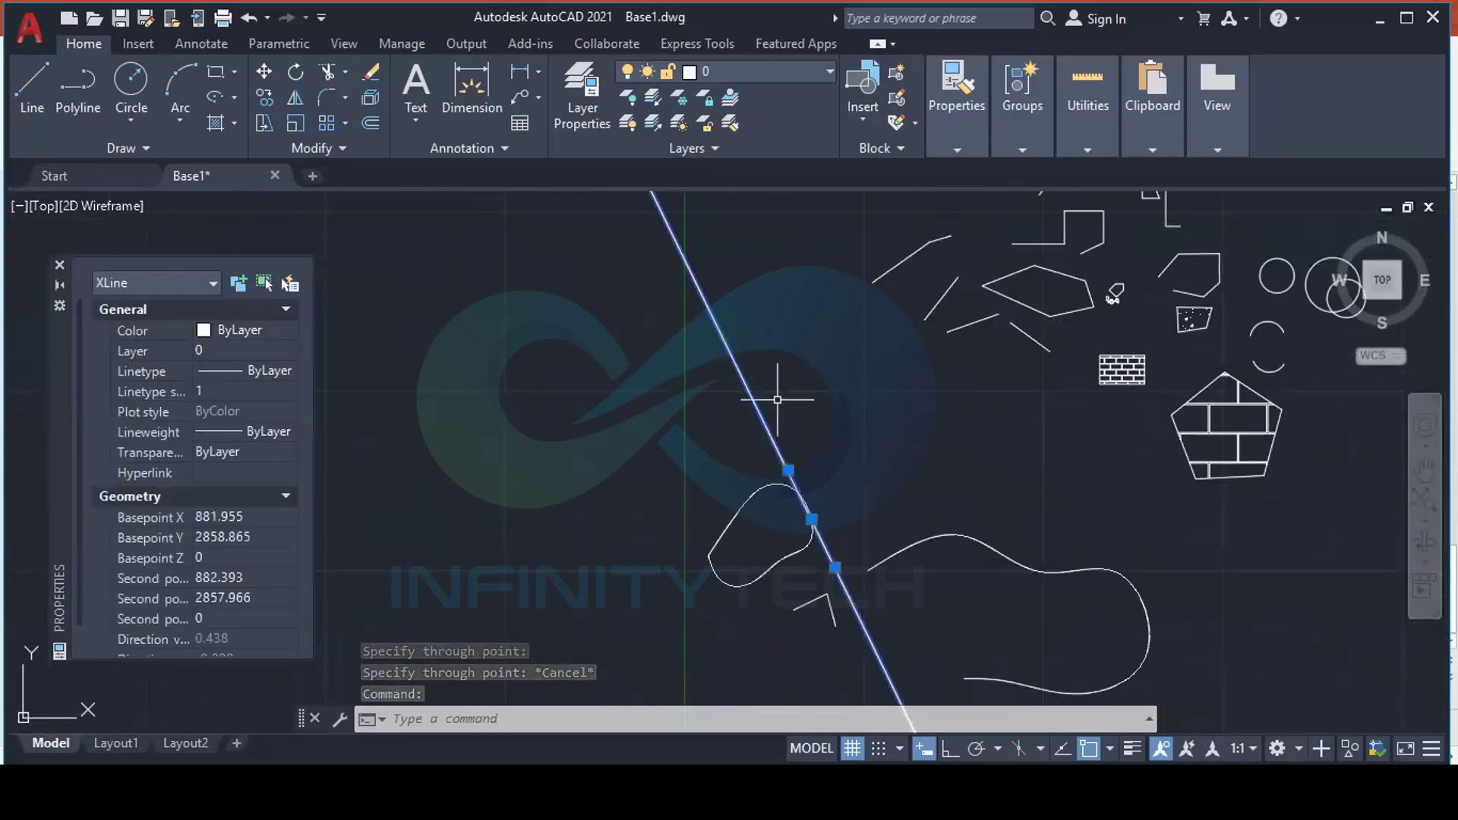
{"action": "key", "text": "Escape"}
{"action": "left_click", "coordinate": [750, 377]}
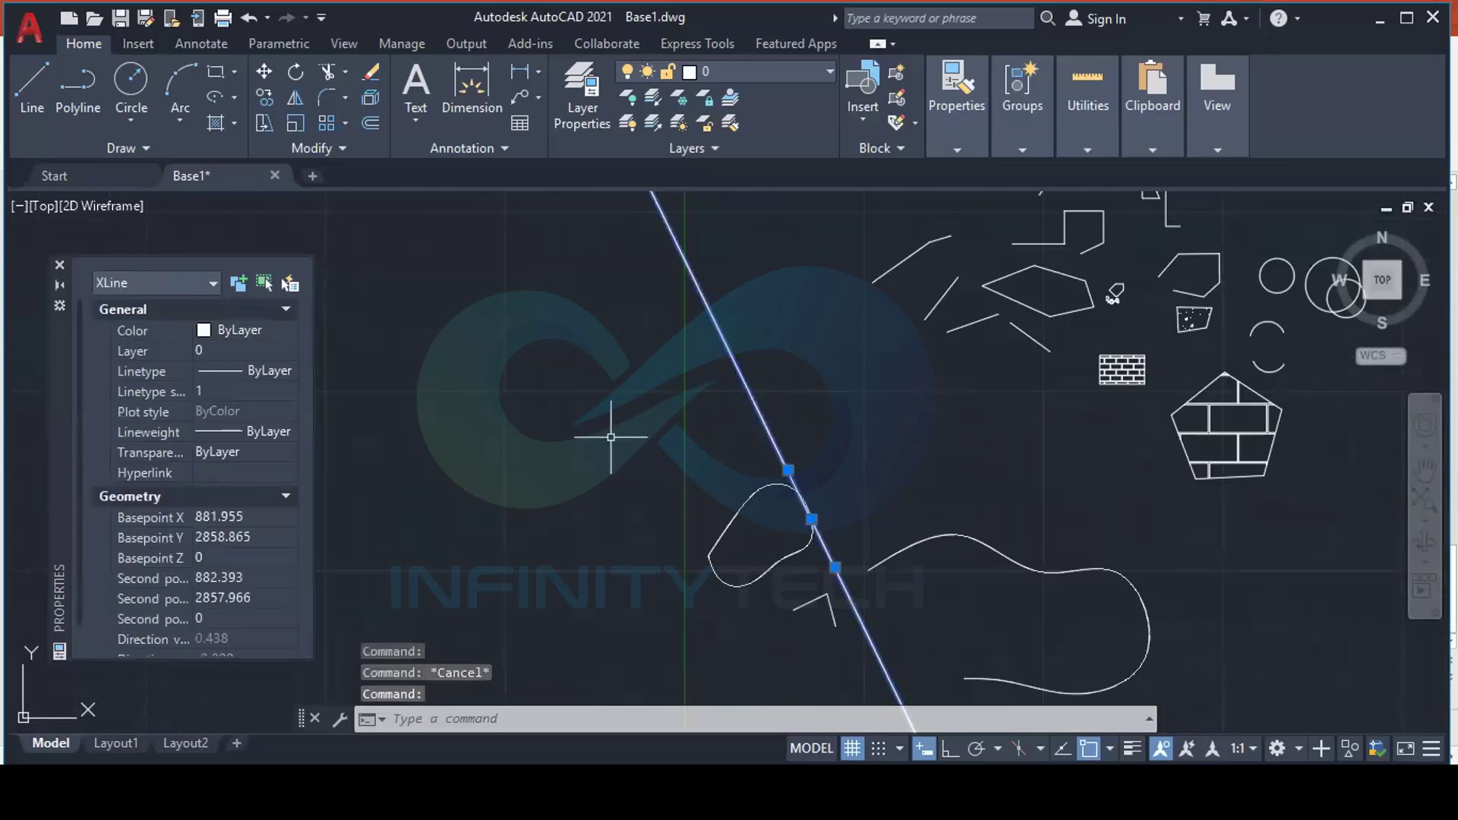
{"action": "scroll", "coordinate": [570, 454], "scroll_direction": "down", "scroll_amount": 3}
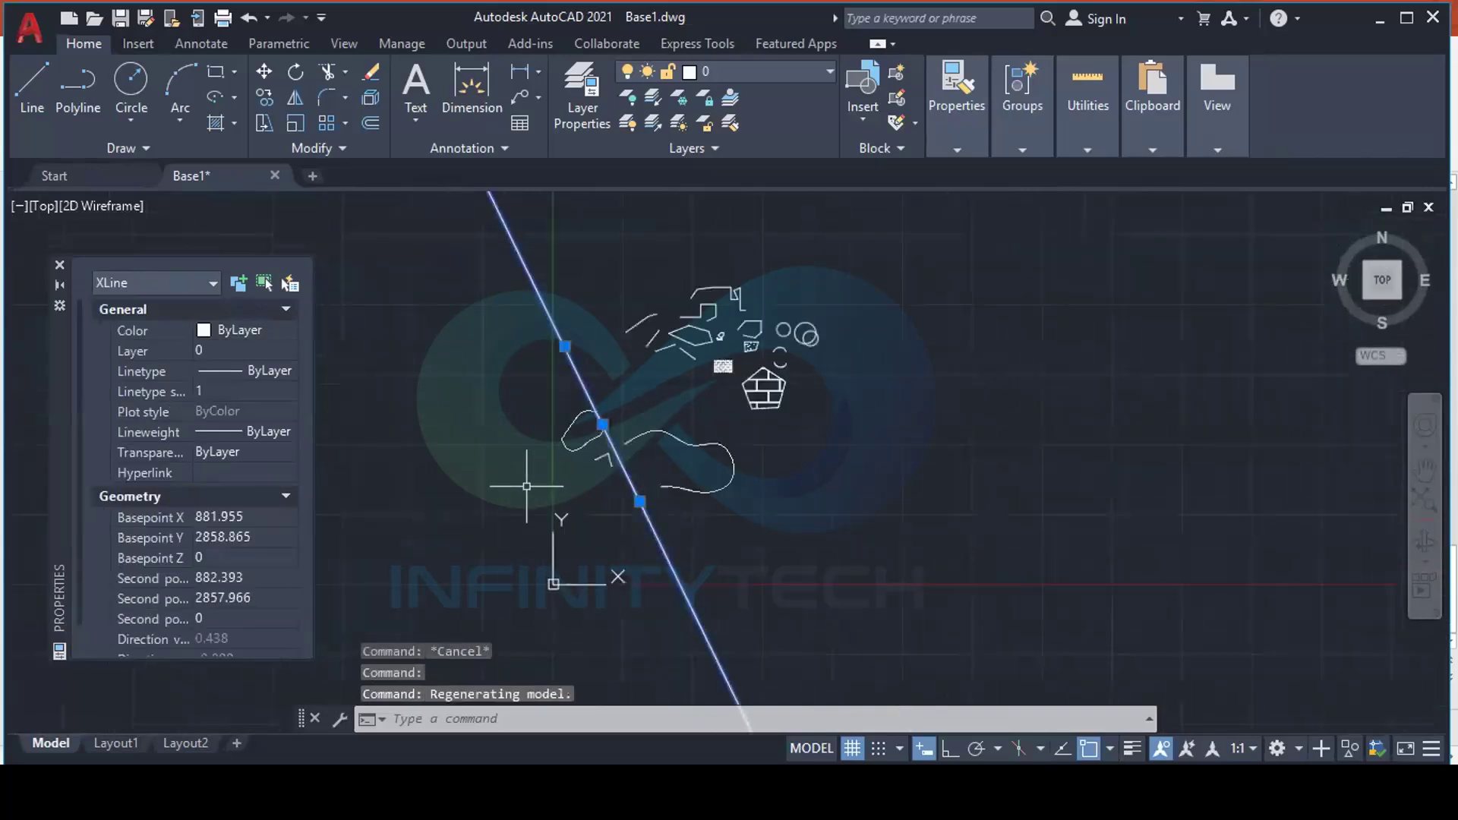
{"action": "scroll", "coordinate": [571, 410], "scroll_direction": "up", "scroll_amount": 1}
{"action": "key", "text": "Escape"}
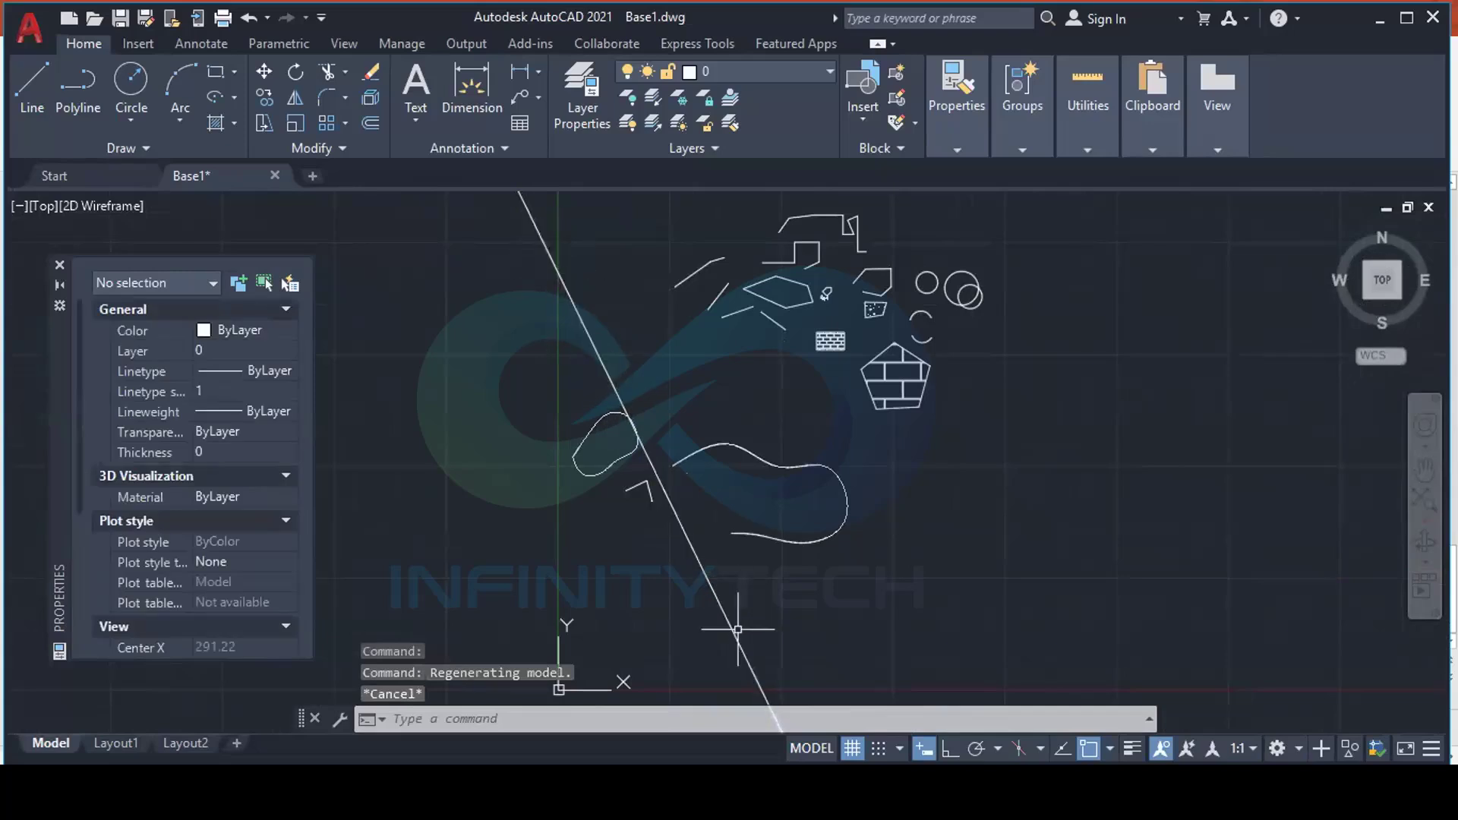
{"action": "mouse_move", "coordinate": [731, 630]}
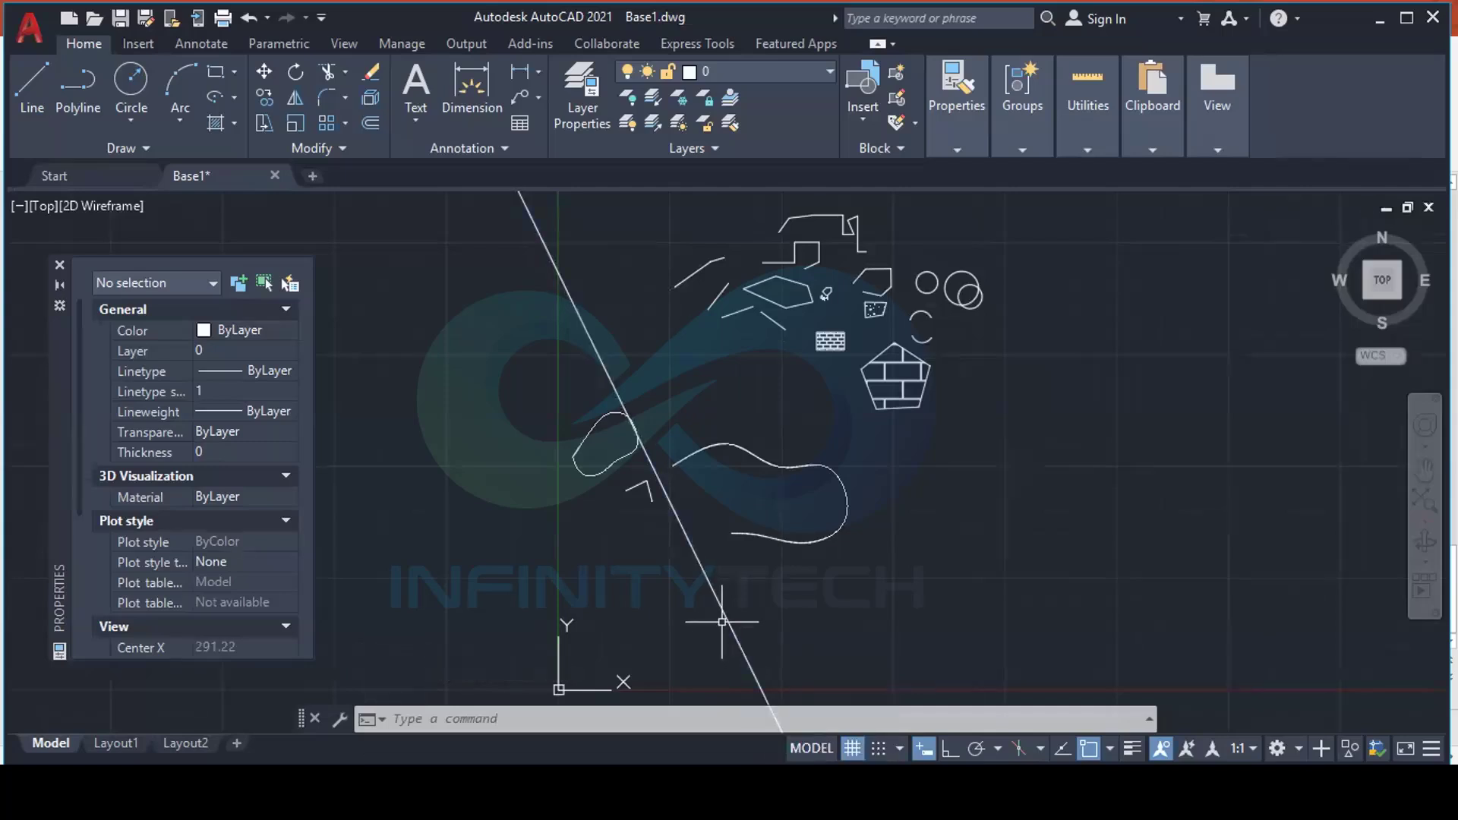
{"action": "left_click", "coordinate": [724, 612]}
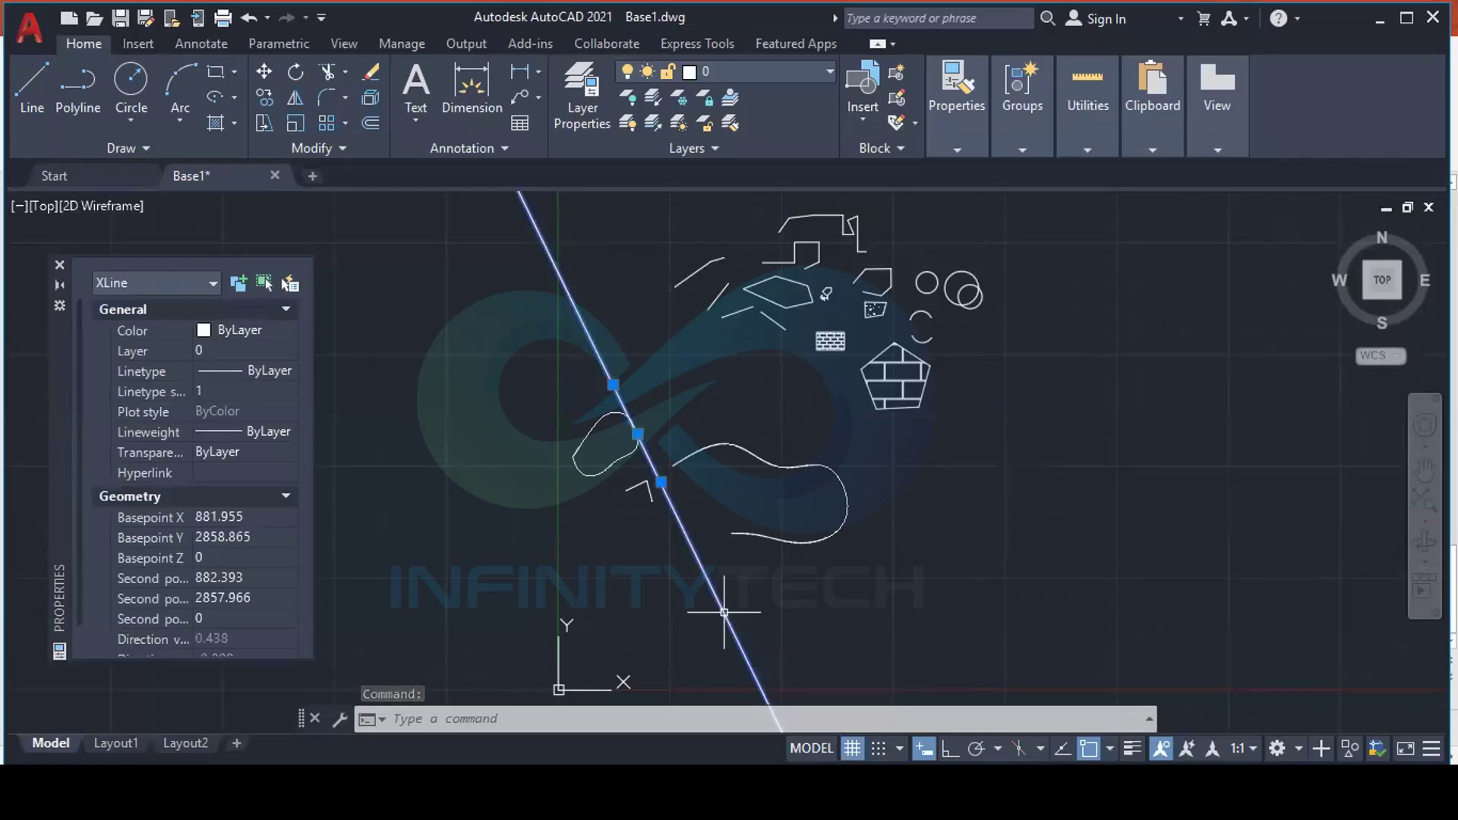
Compare the selected construction line's extent with the whole drawing and clear the selection
{"action": "scroll", "coordinate": [650, 537], "scroll_direction": "down", "scroll_amount": 4}
{"action": "scroll", "coordinate": [650, 537], "scroll_direction": "up", "scroll_amount": 1}
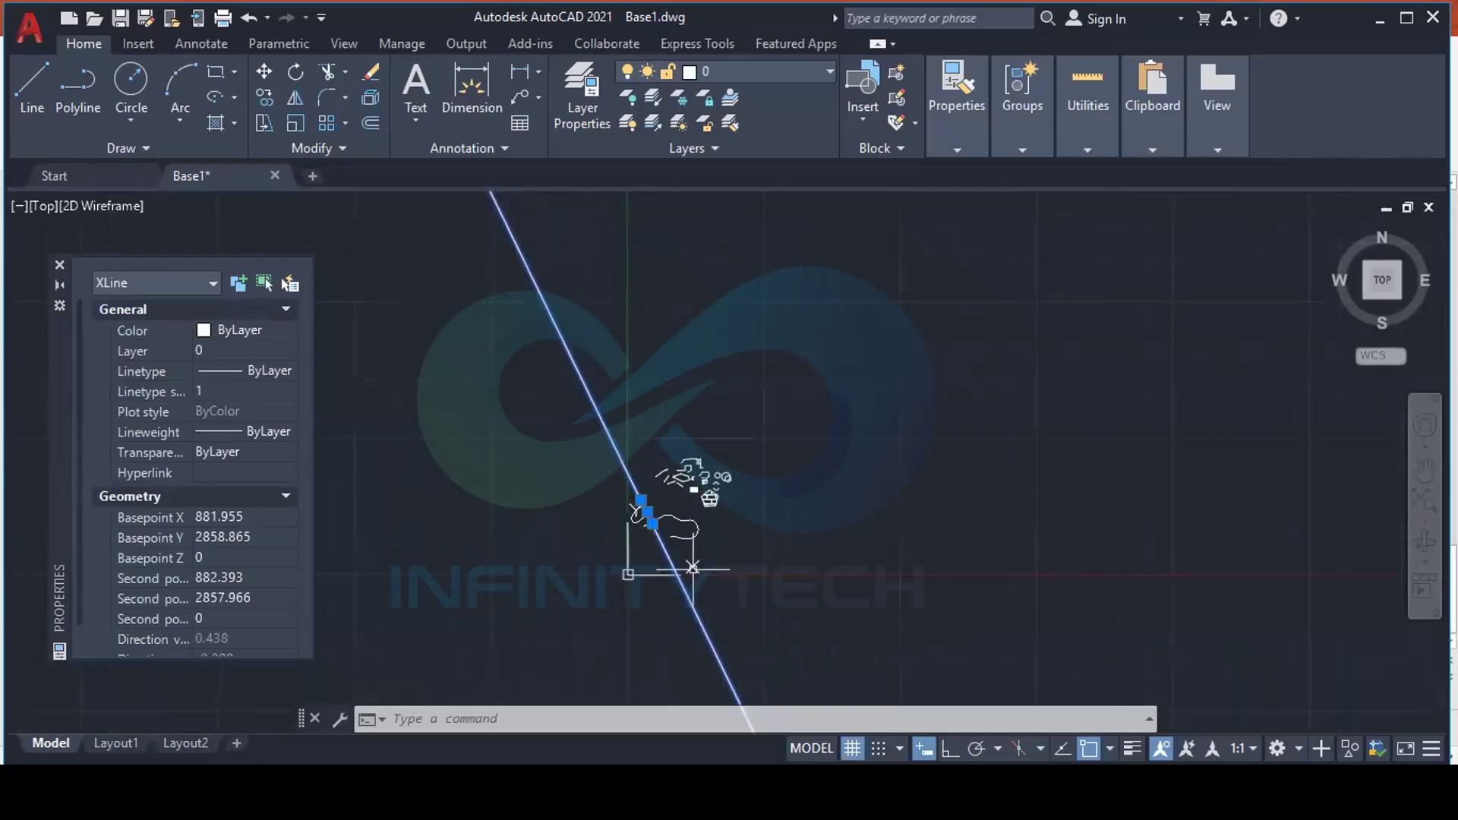
{"action": "scroll", "coordinate": [706, 593], "scroll_direction": "up", "scroll_amount": 3}
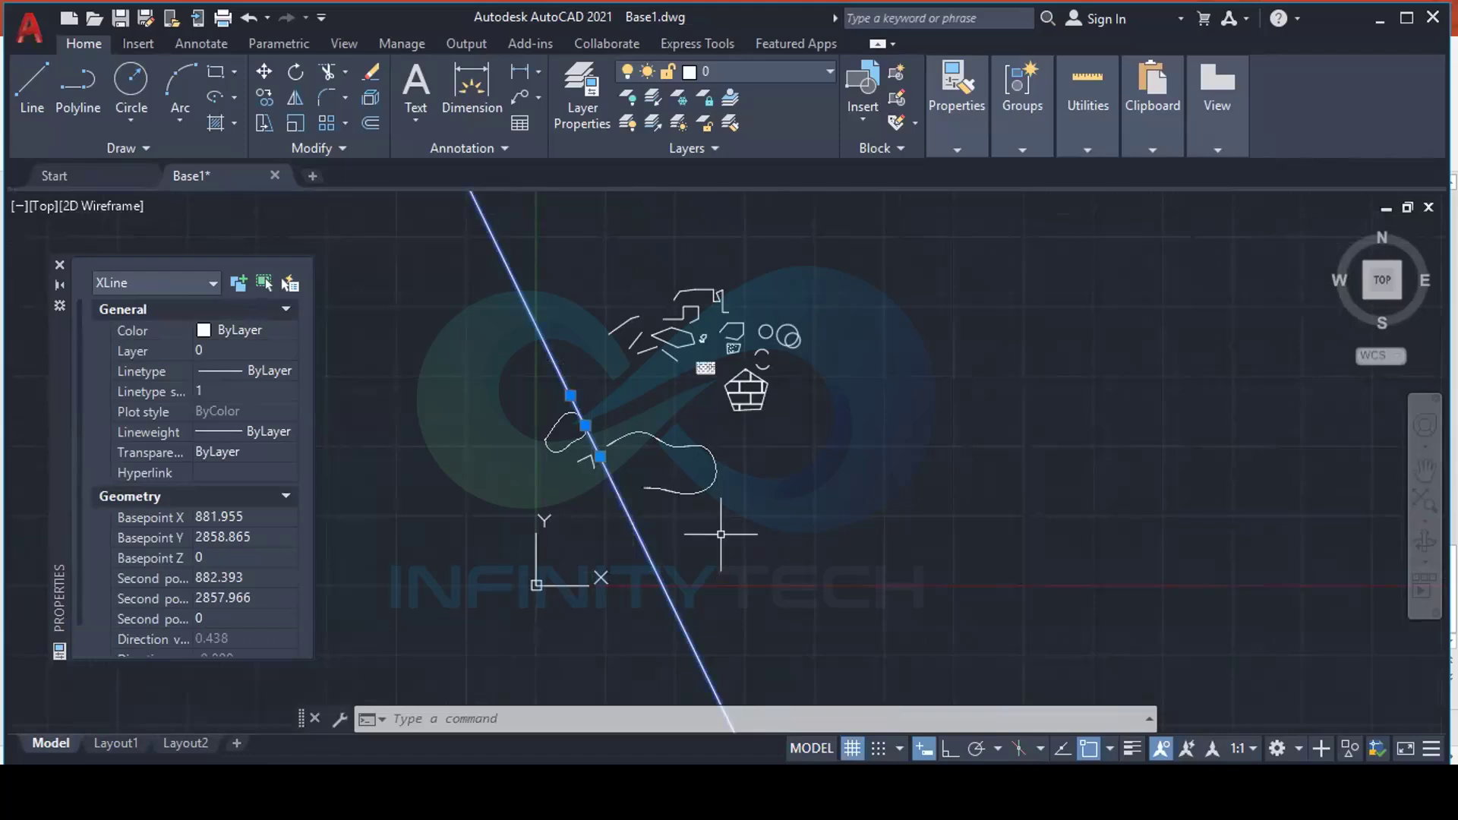
{"action": "key", "text": "Escape"}
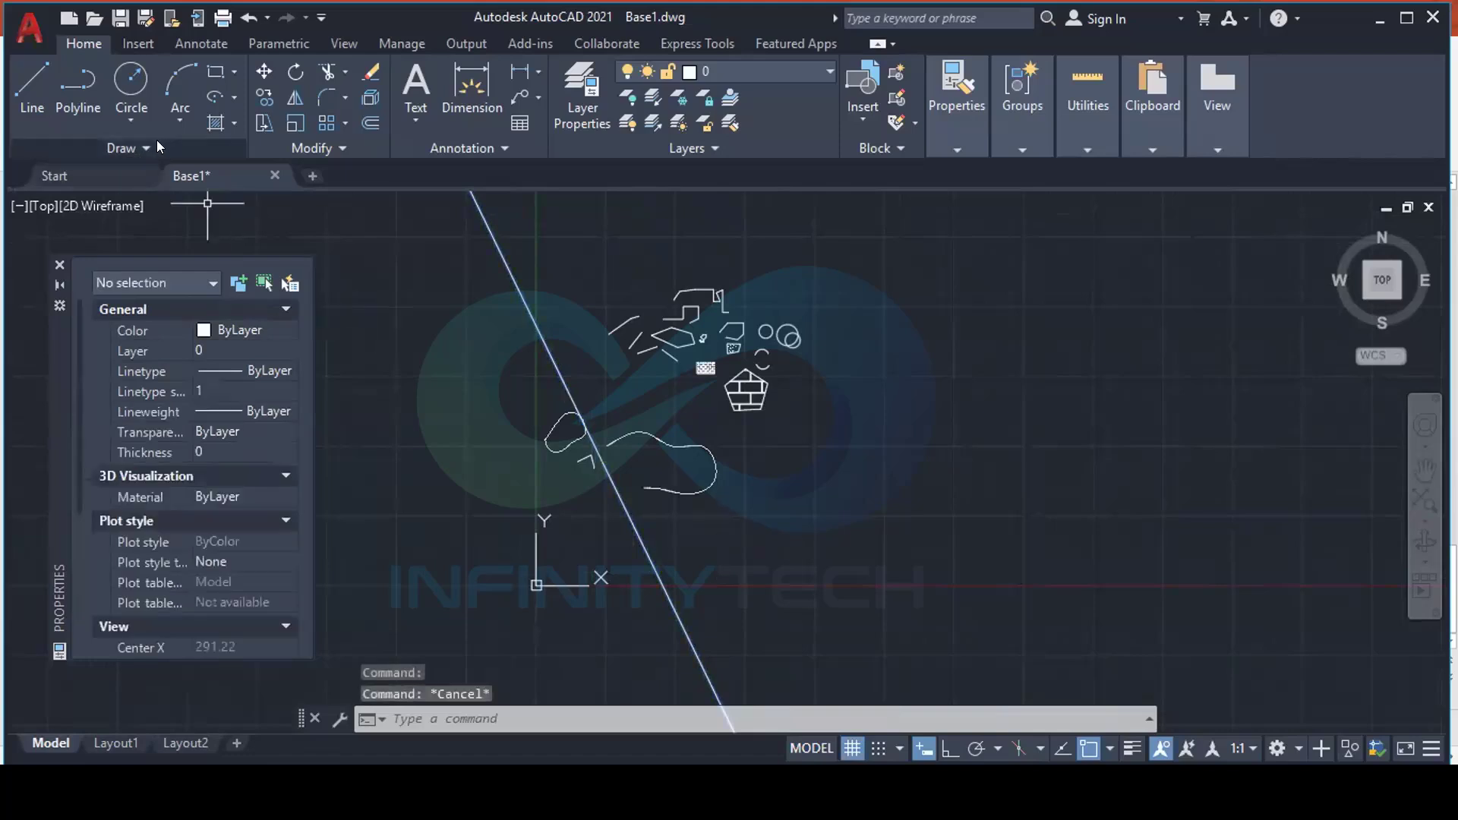
Draw three rays fanning out to the upper right from one shared start point at the end of the topmost polyline
{"action": "left_click", "coordinate": [148, 147]}
{"action": "left_click", "coordinate": [96, 175]}
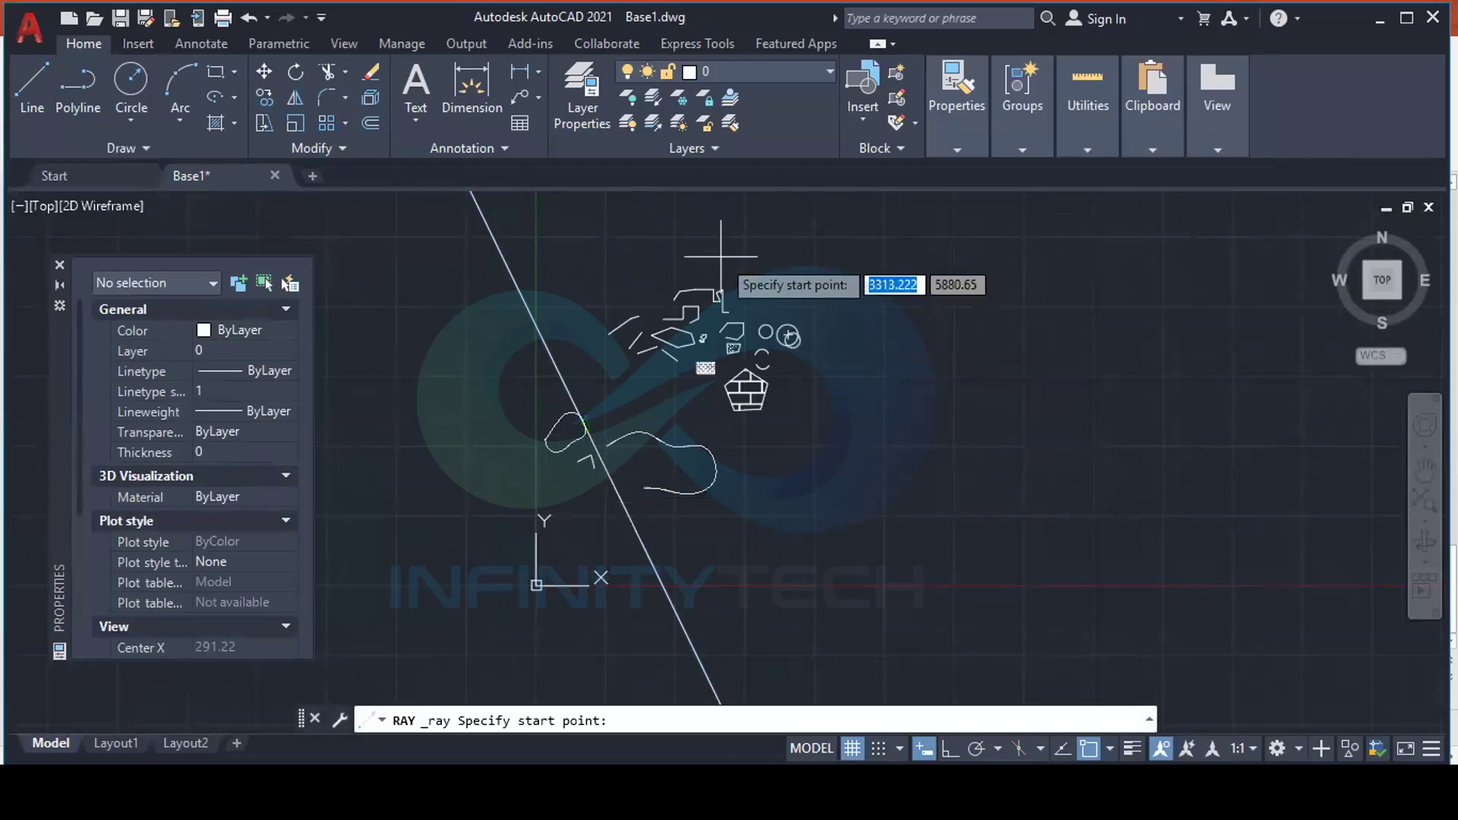
{"action": "scroll", "coordinate": [752, 334], "scroll_direction": "up", "scroll_amount": 5}
{"action": "left_click", "coordinate": [721, 392]}
{"action": "scroll", "coordinate": [717, 456], "scroll_direction": "down", "scroll_amount": 5}
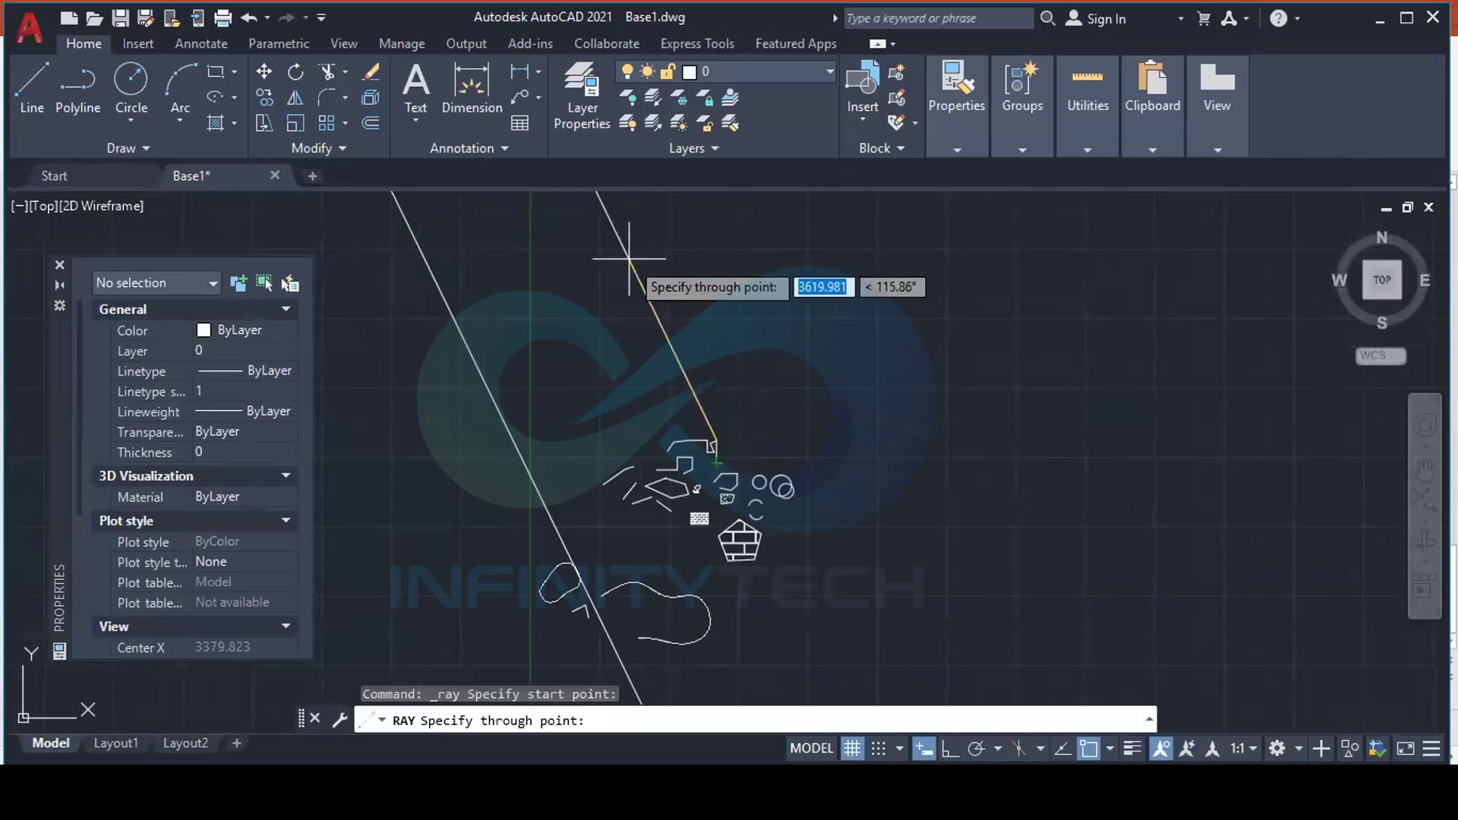
{"action": "left_click", "coordinate": [884, 342]}
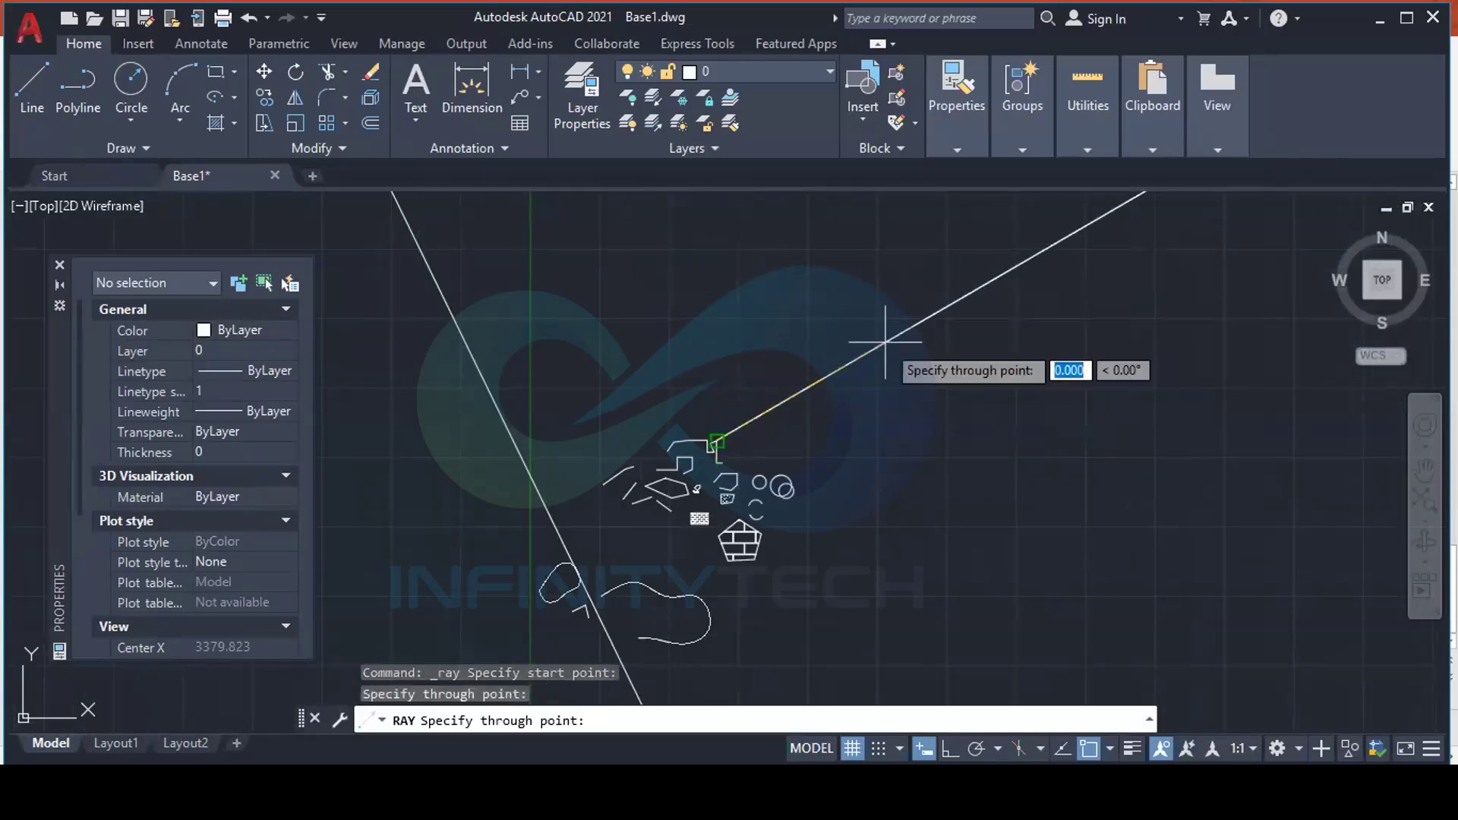
{"action": "left_click", "coordinate": [839, 410]}
{"action": "left_click", "coordinate": [950, 357]}
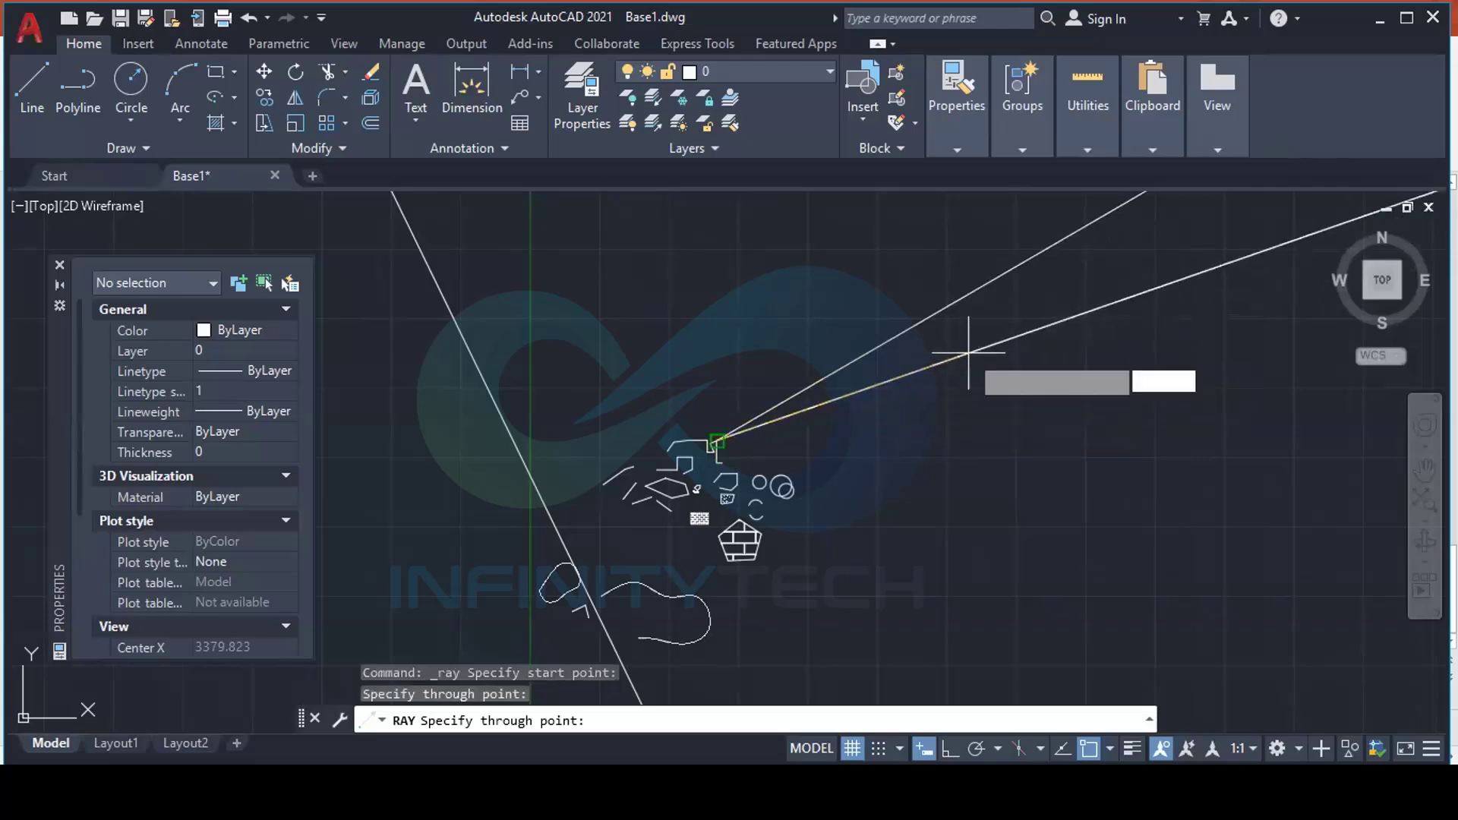
{"action": "key", "text": "Escape"}
{"action": "scroll", "coordinate": [821, 383], "scroll_direction": "down", "scroll_amount": 6}
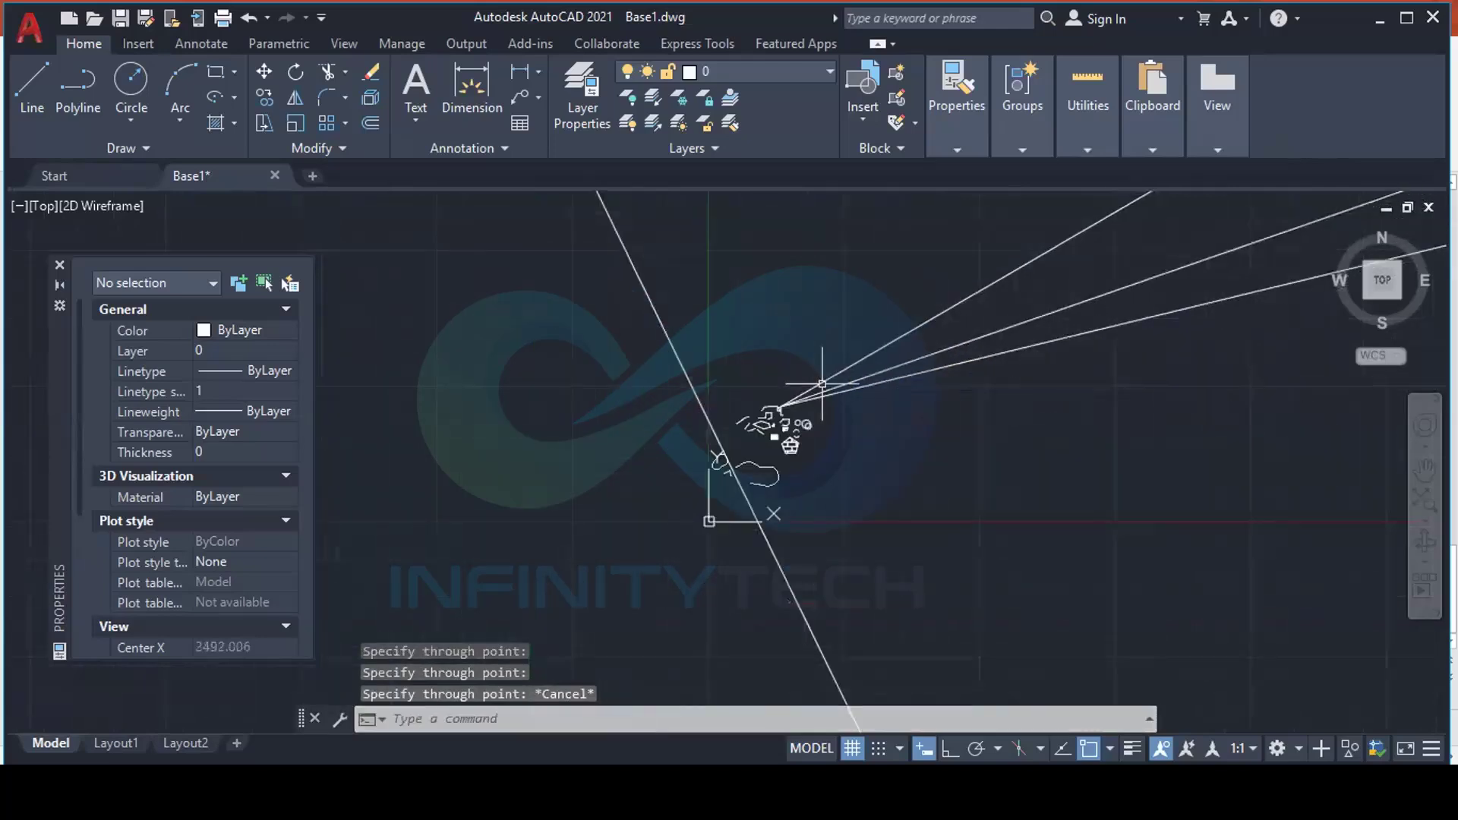
{"action": "mouse_move", "coordinate": [953, 391]}
{"action": "middle_mouse_down"}
{"action": "mouse_move", "coordinate": [801, 481]}
{"action": "mouse_move", "coordinate": [774, 518]}
{"action": "middle_mouse_up"}
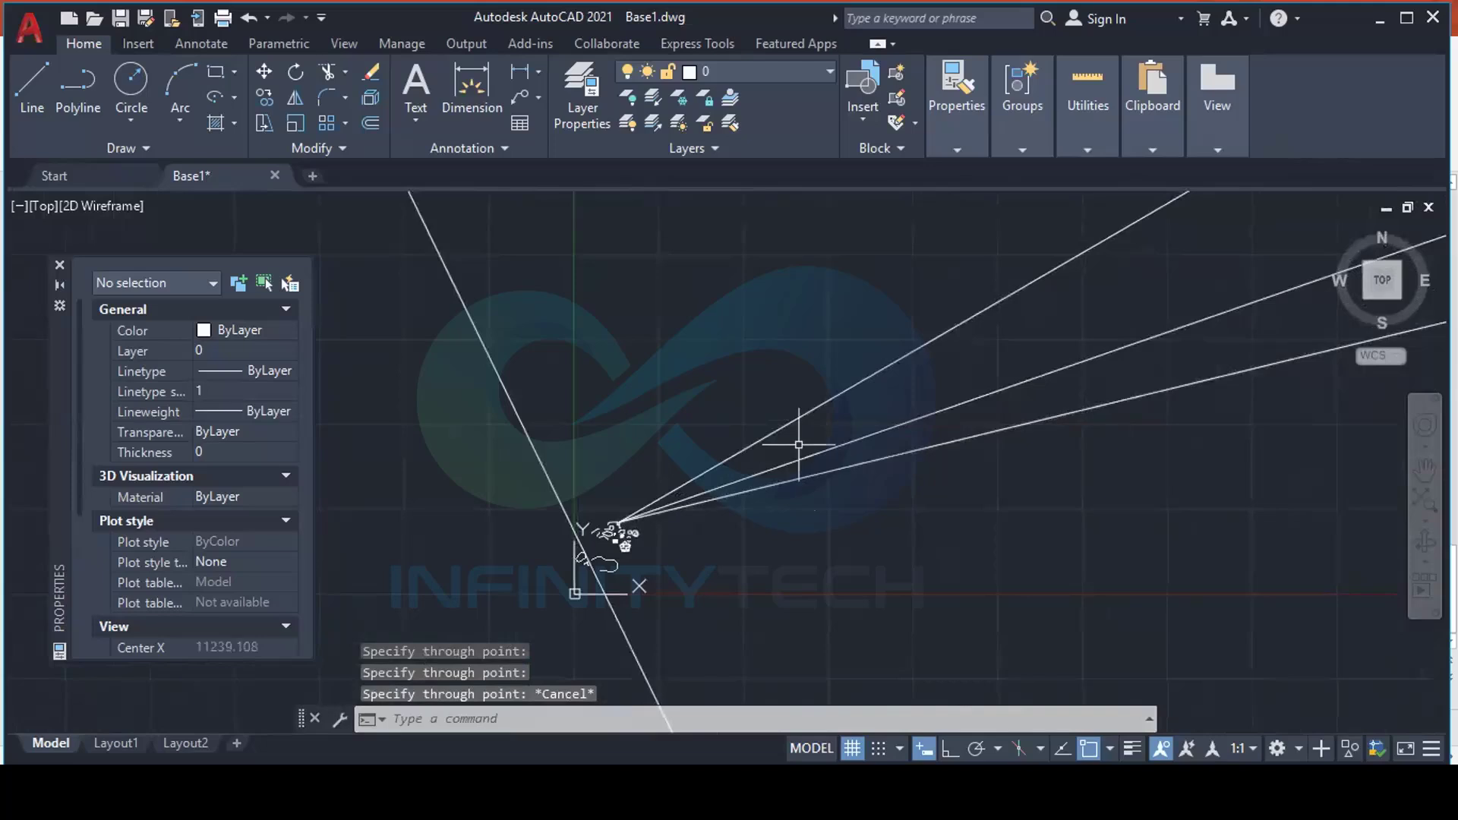
Read the Ray tool's description and compare the three rays with the construction line by selecting them together
{"action": "left_click", "coordinate": [143, 141]}
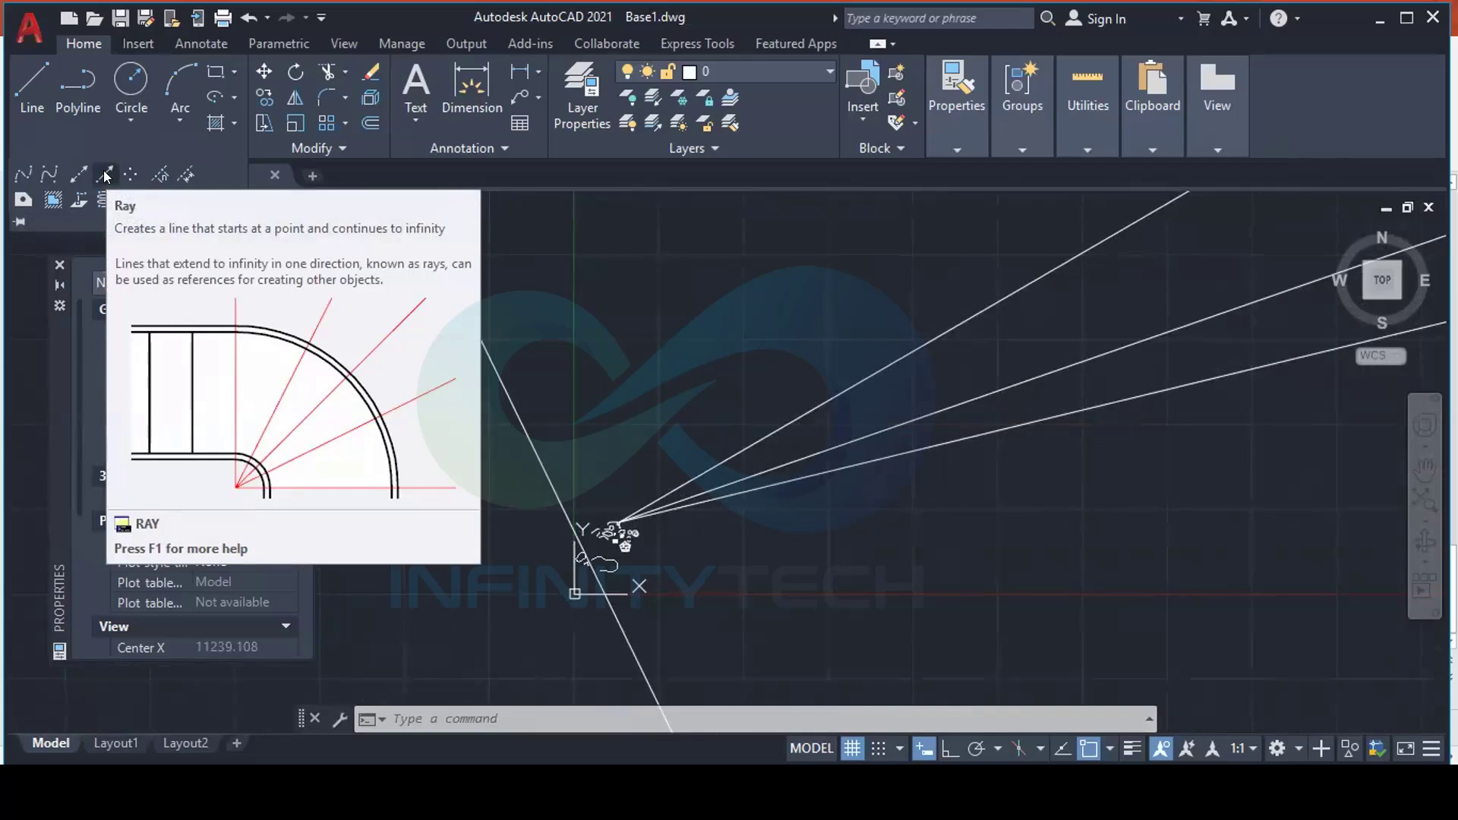
{"action": "key", "text": "Escape"}
{"action": "key", "text": "Escape"}
{"action": "scroll", "coordinate": [742, 512], "scroll_direction": "up", "scroll_amount": 2}
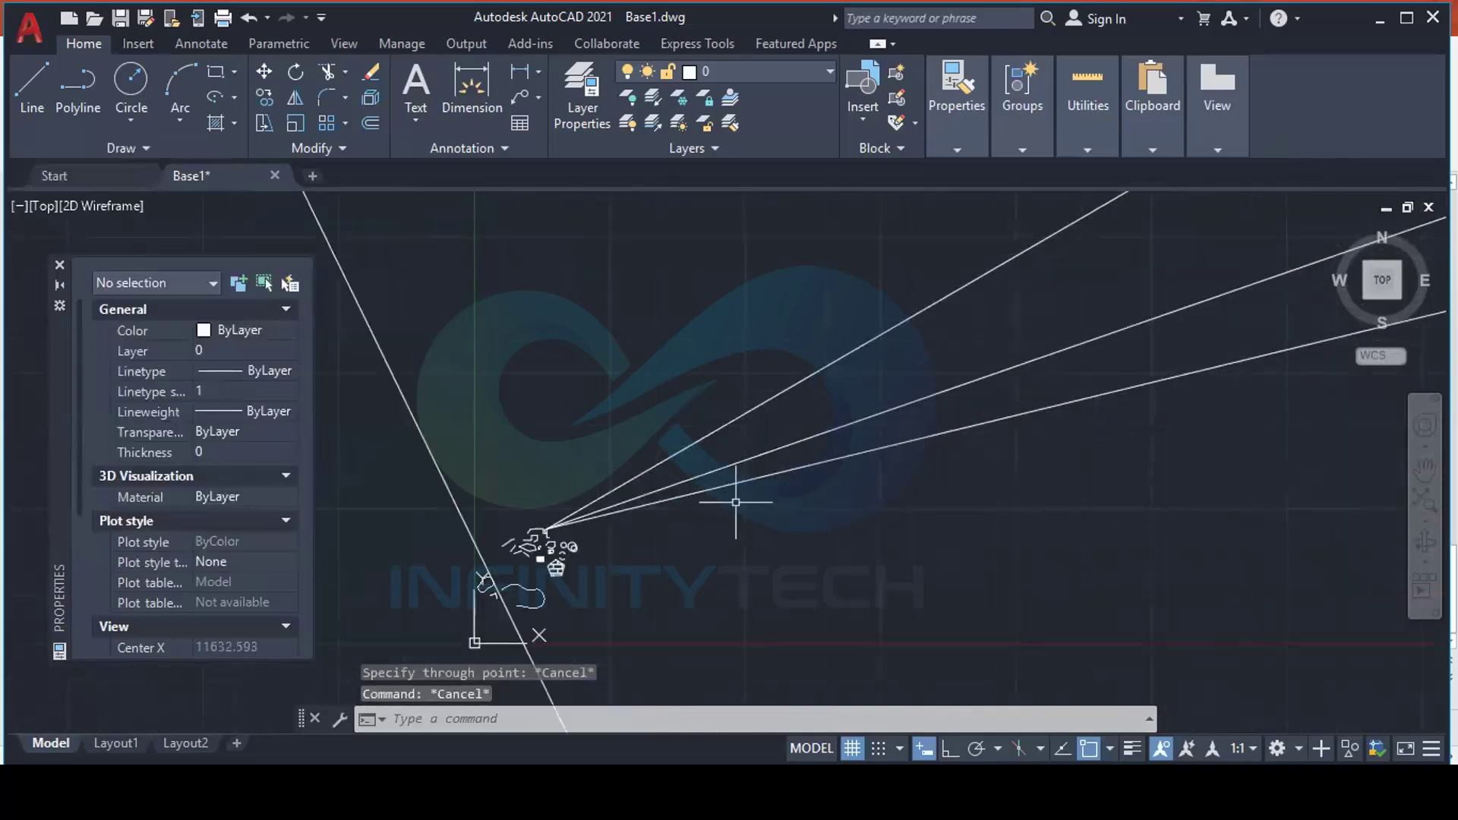
{"action": "left_click", "coordinate": [780, 487]}
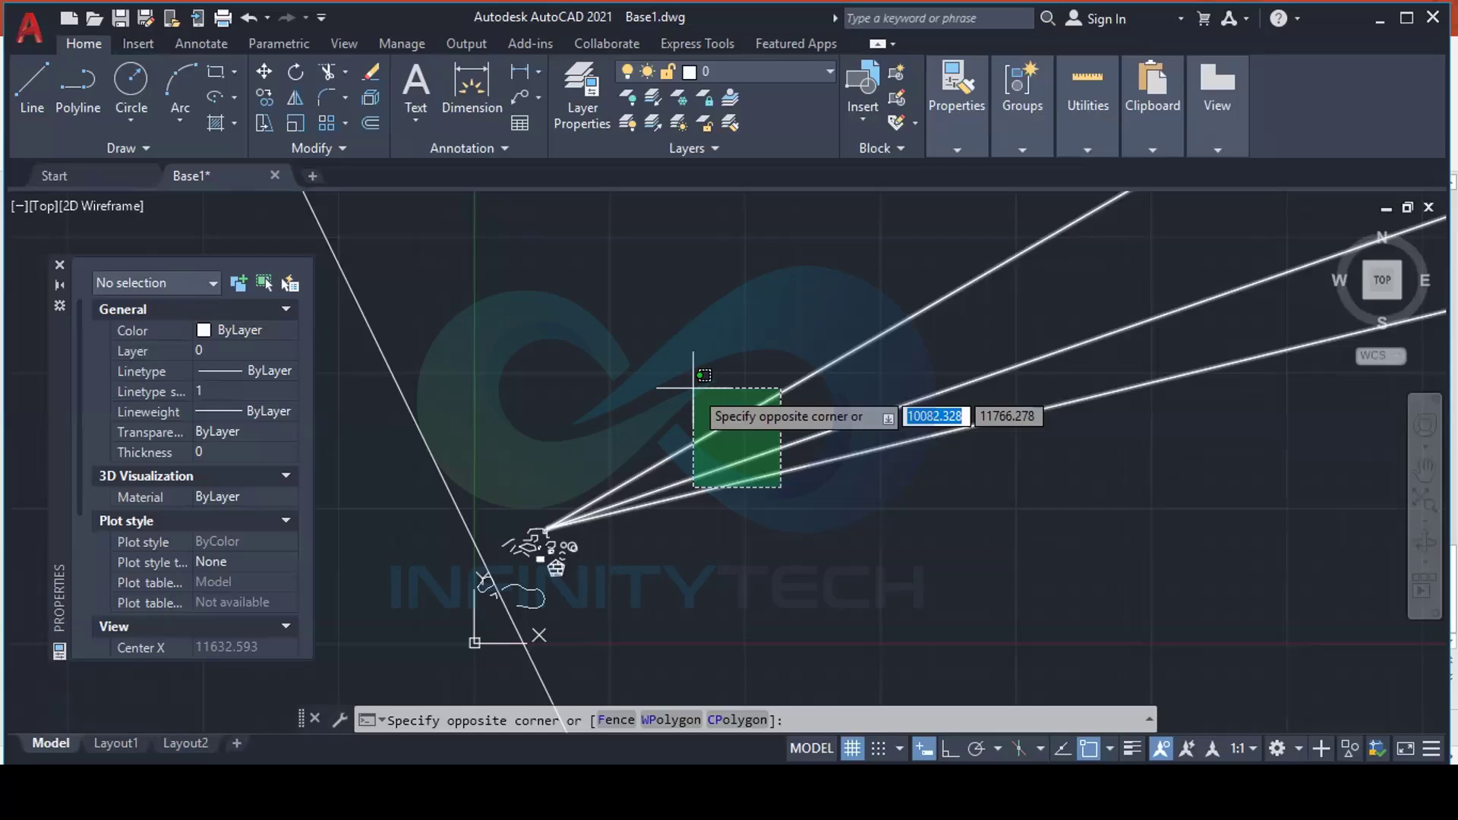
{"action": "left_click", "coordinate": [694, 387]}
{"action": "left_click", "coordinate": [435, 313]}
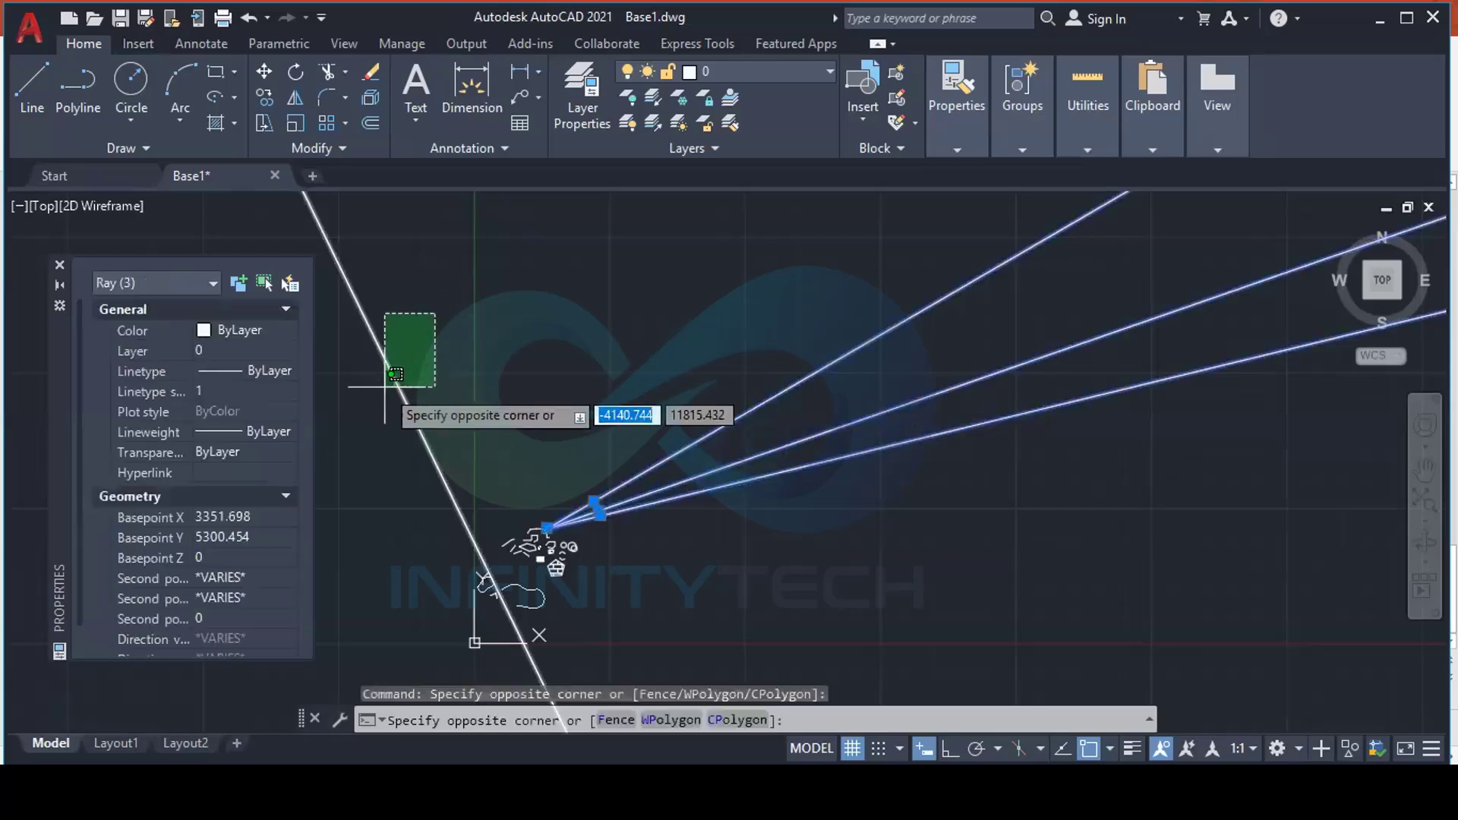
{"action": "left_click", "coordinate": [393, 379]}
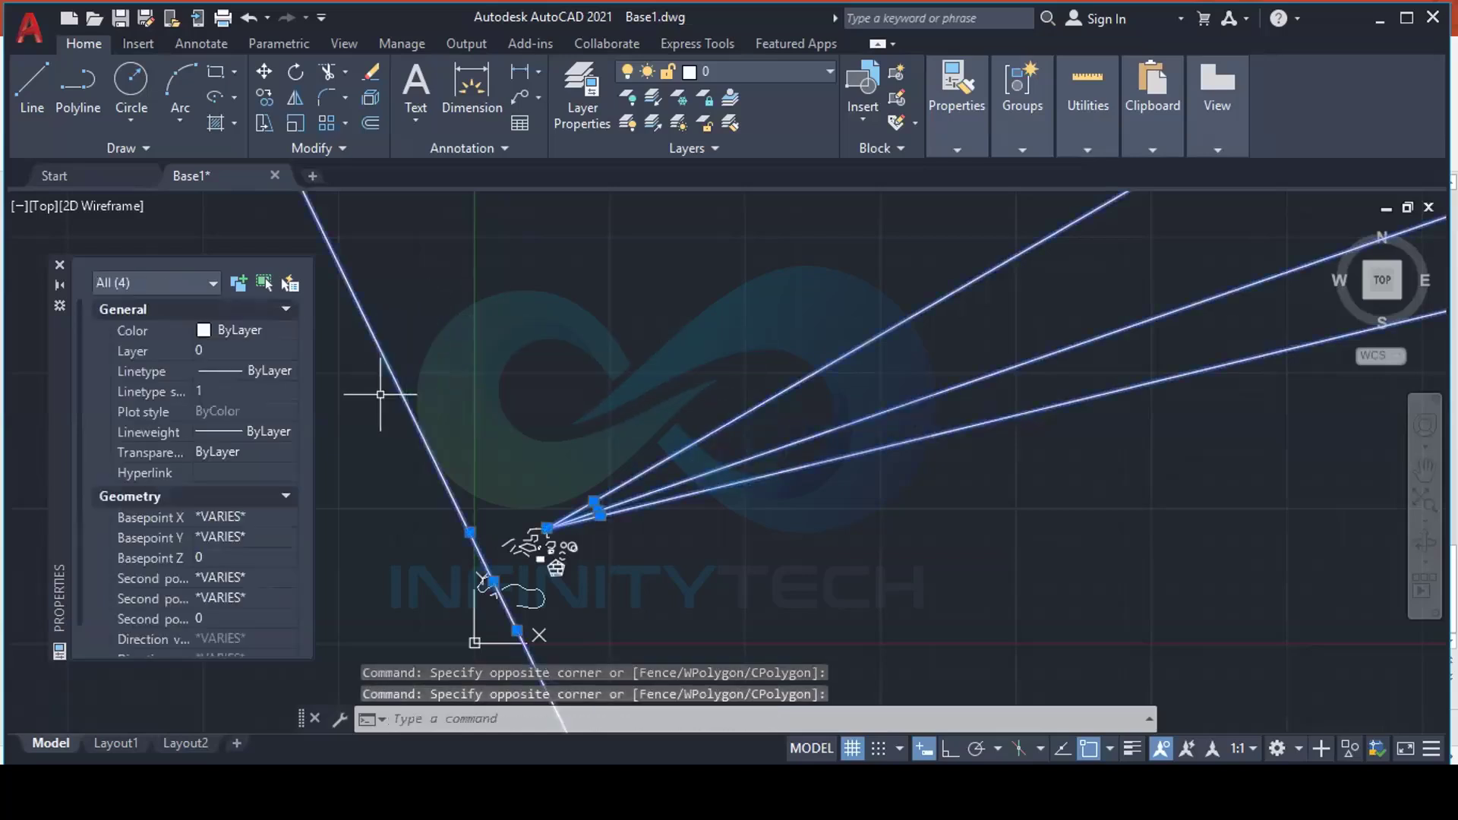
{"action": "key", "text": "Escape"}
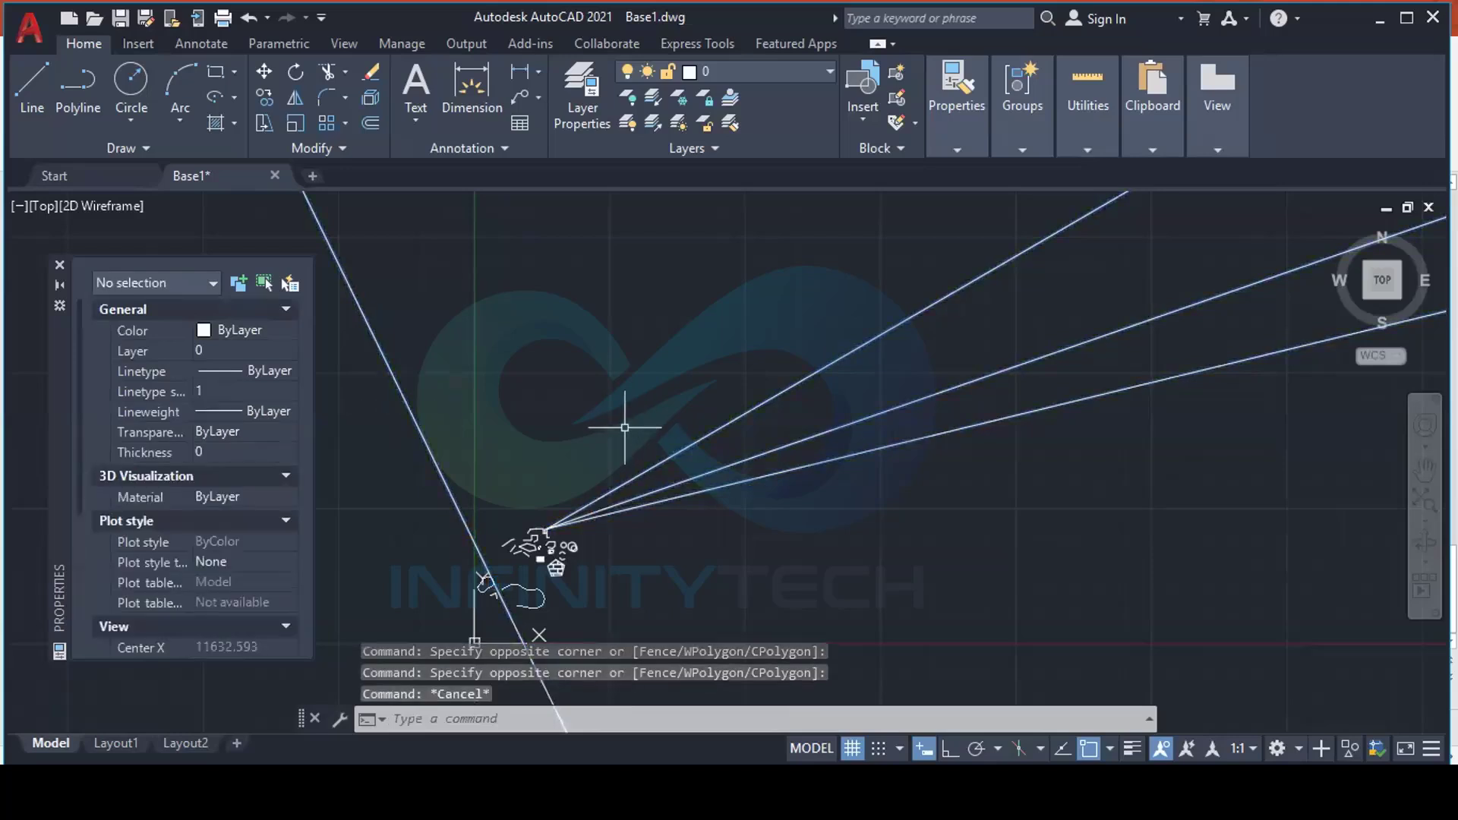
Delete the three rays, keeping the construction line
{"action": "scroll", "coordinate": [694, 367], "scroll_direction": "up", "scroll_amount": 5}
{"action": "left_click", "coordinate": [826, 446]}
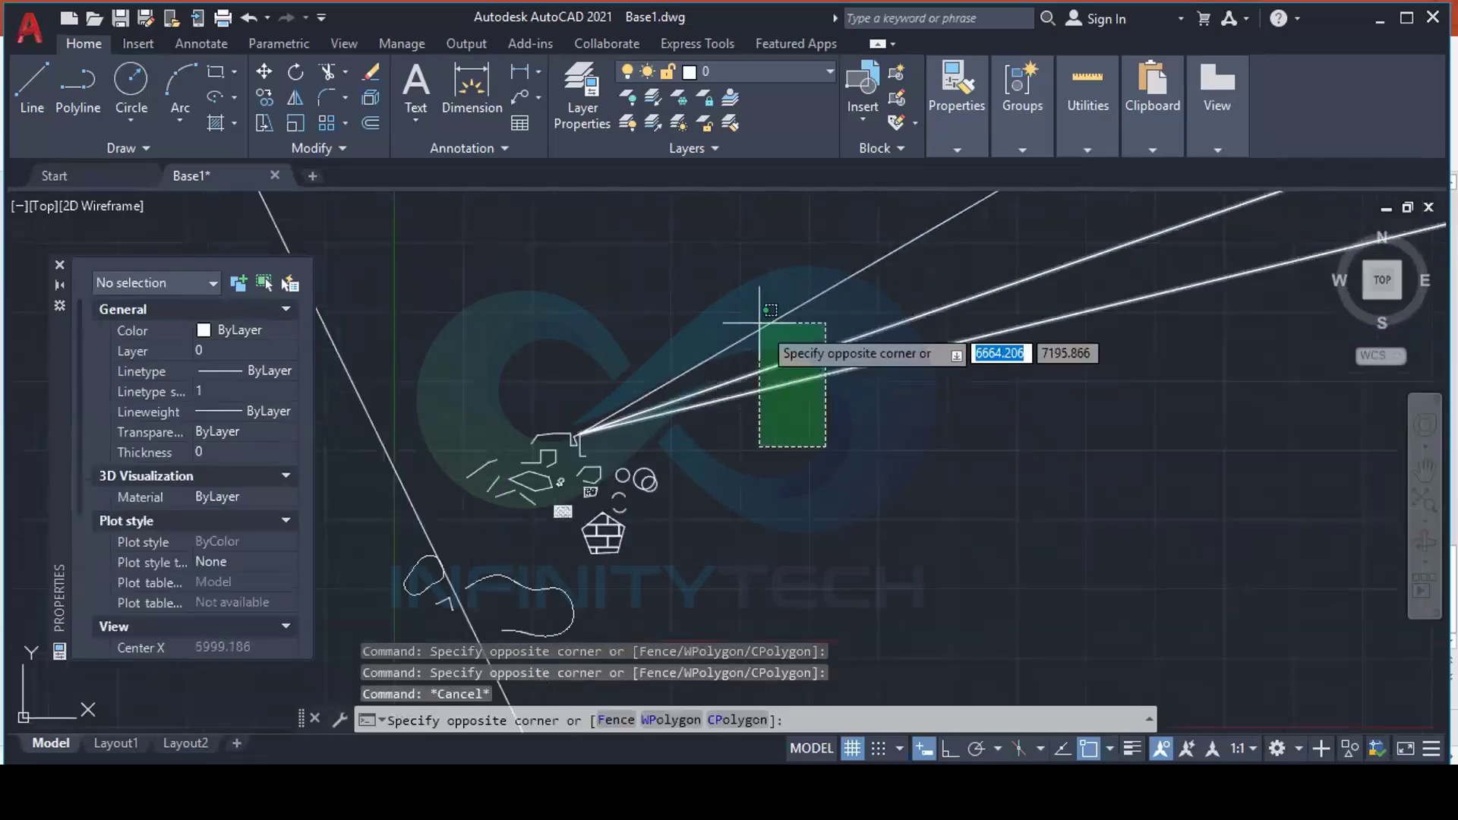
{"action": "left_click", "coordinate": [742, 300]}
{"action": "key", "text": "Delete"}
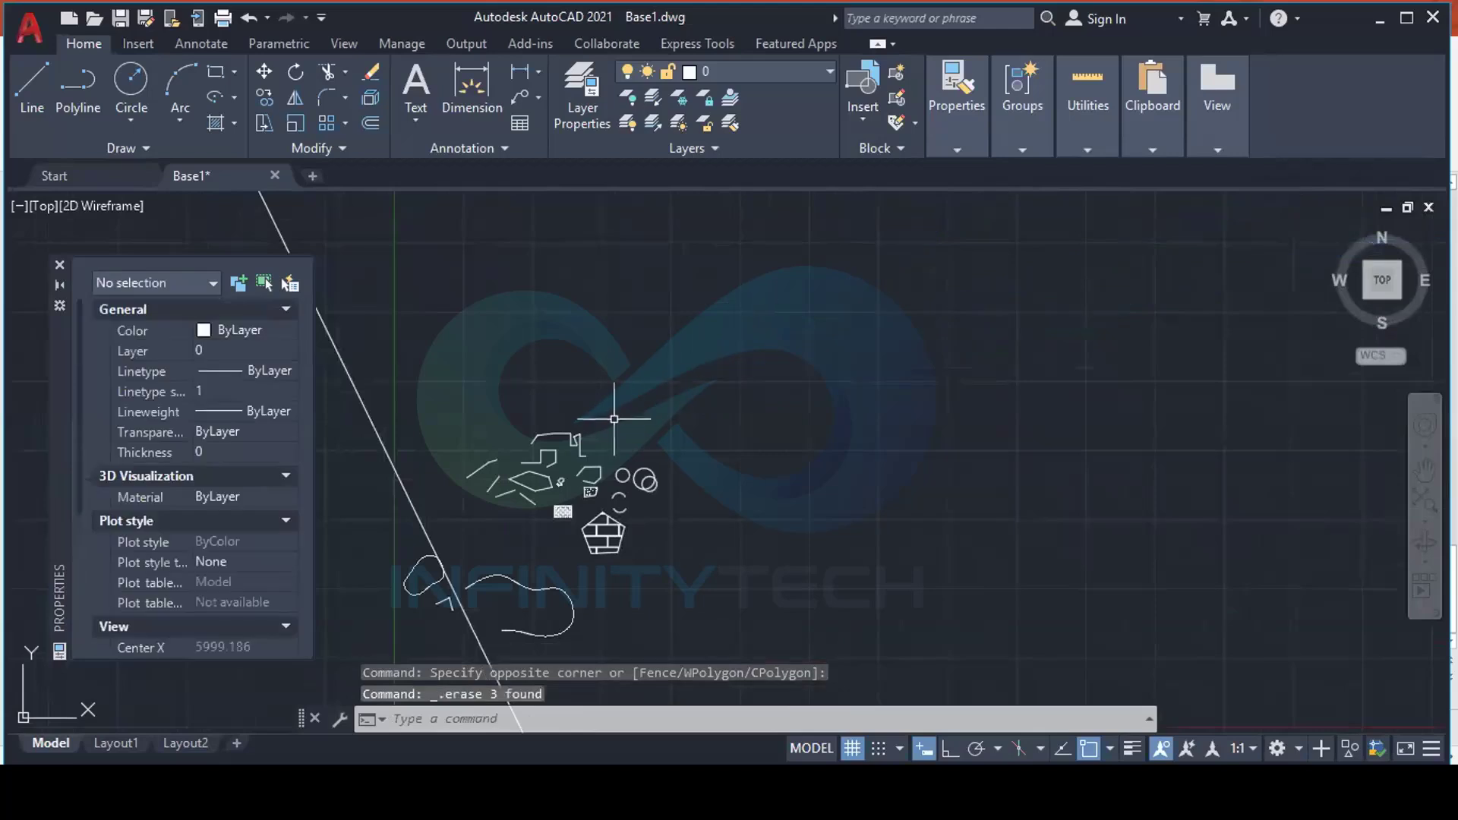
{"action": "middle_click_drag", "start_coordinate": [435, 487], "coordinate": [561, 415]}
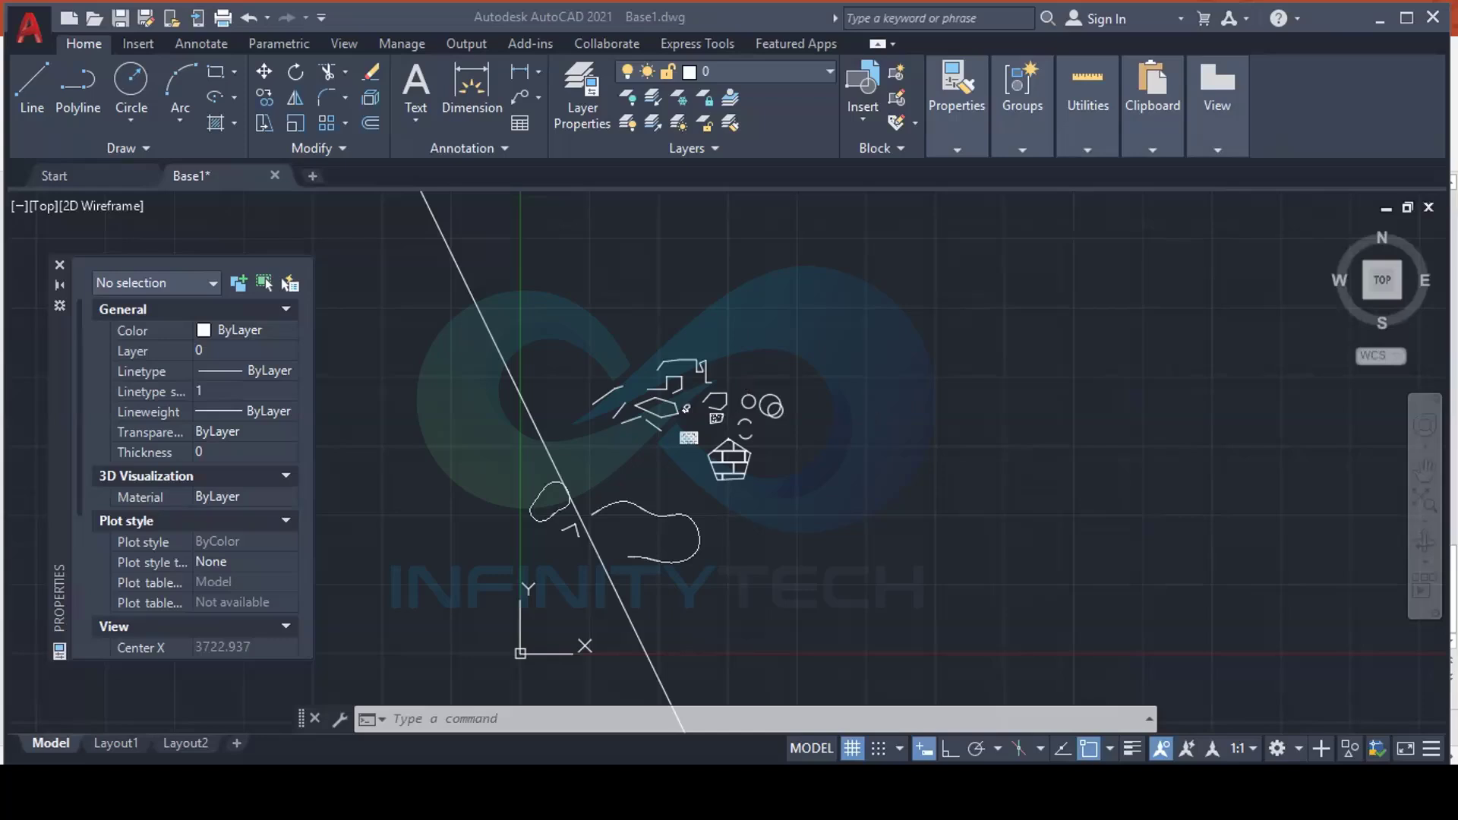
{"action": "left_click", "coordinate": [846, 428]}
{"action": "left_click", "coordinate": [842, 429]}
{"action": "scroll", "coordinate": [783, 395], "scroll_direction": "up", "scroll_amount": 2}
{"action": "middle_click_drag", "start_coordinate": [784, 395], "coordinate": [693, 427]}
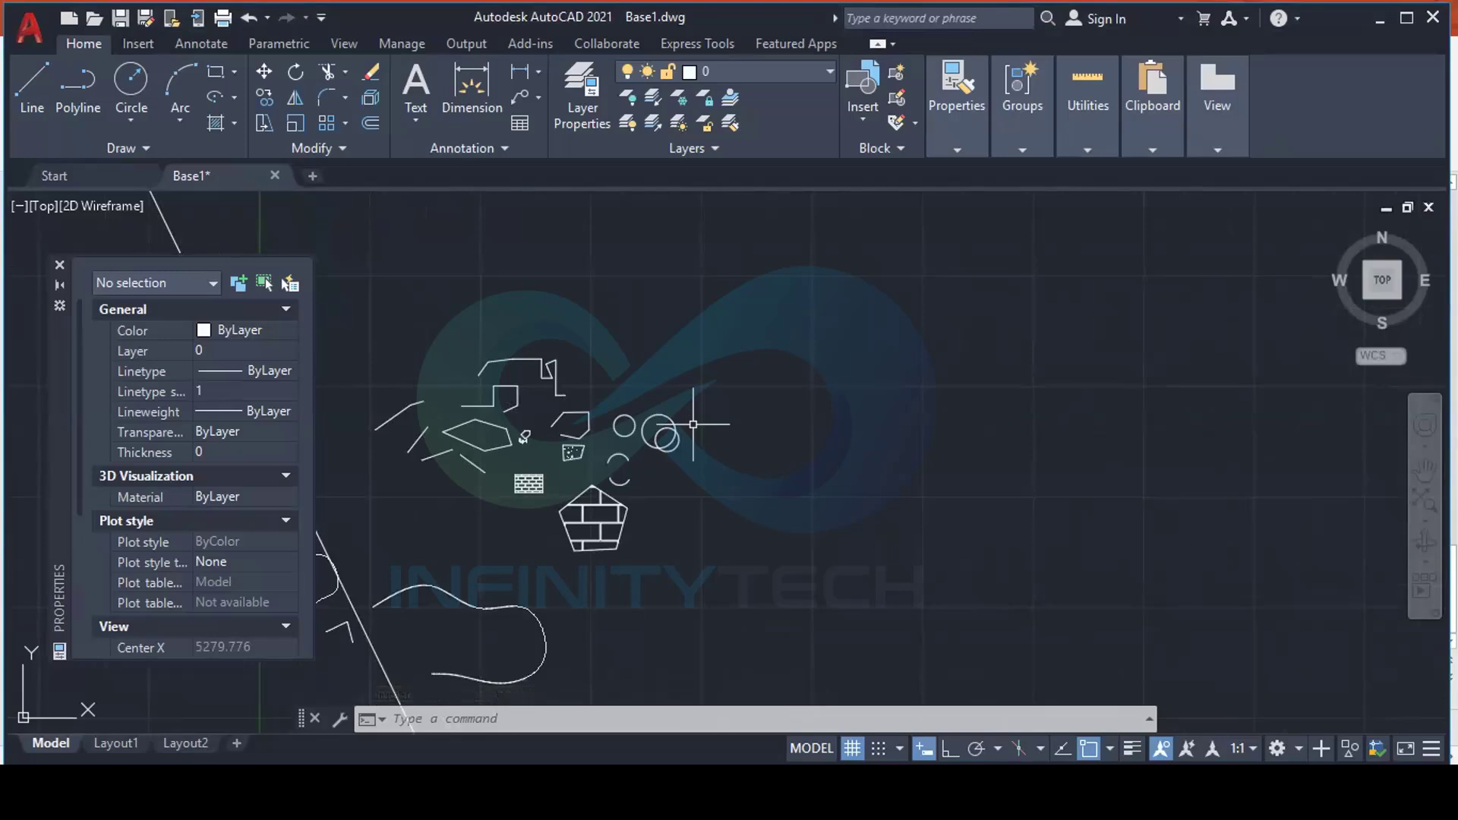
{"action": "scroll", "coordinate": [693, 425], "scroll_direction": "up", "scroll_amount": 1}
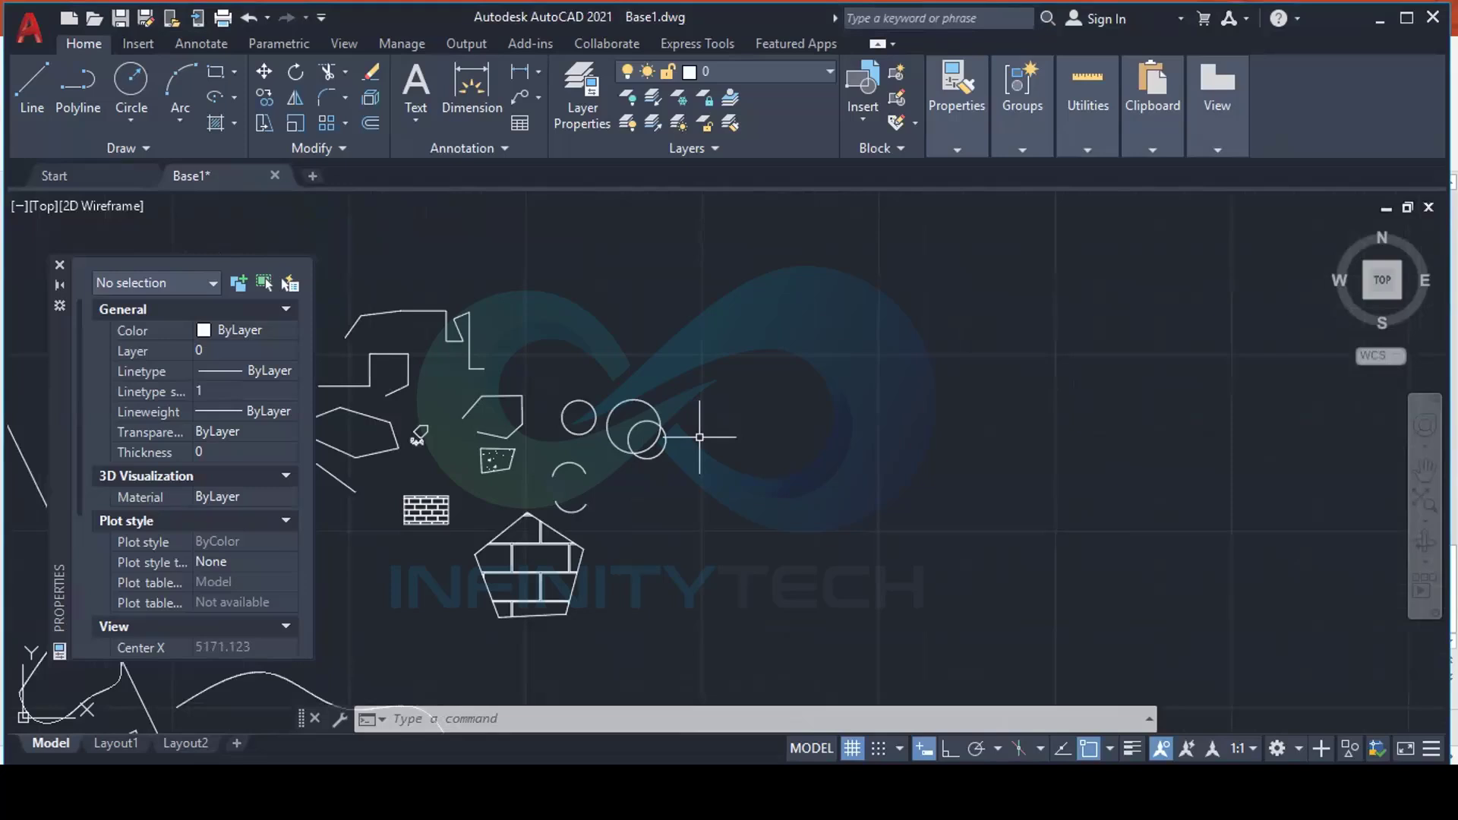
Examine the command aliases from 3A to JOGSECTION in the Alias Editor (ALIASEDIT) and close it
{"action": "type", "text": "ALI"}
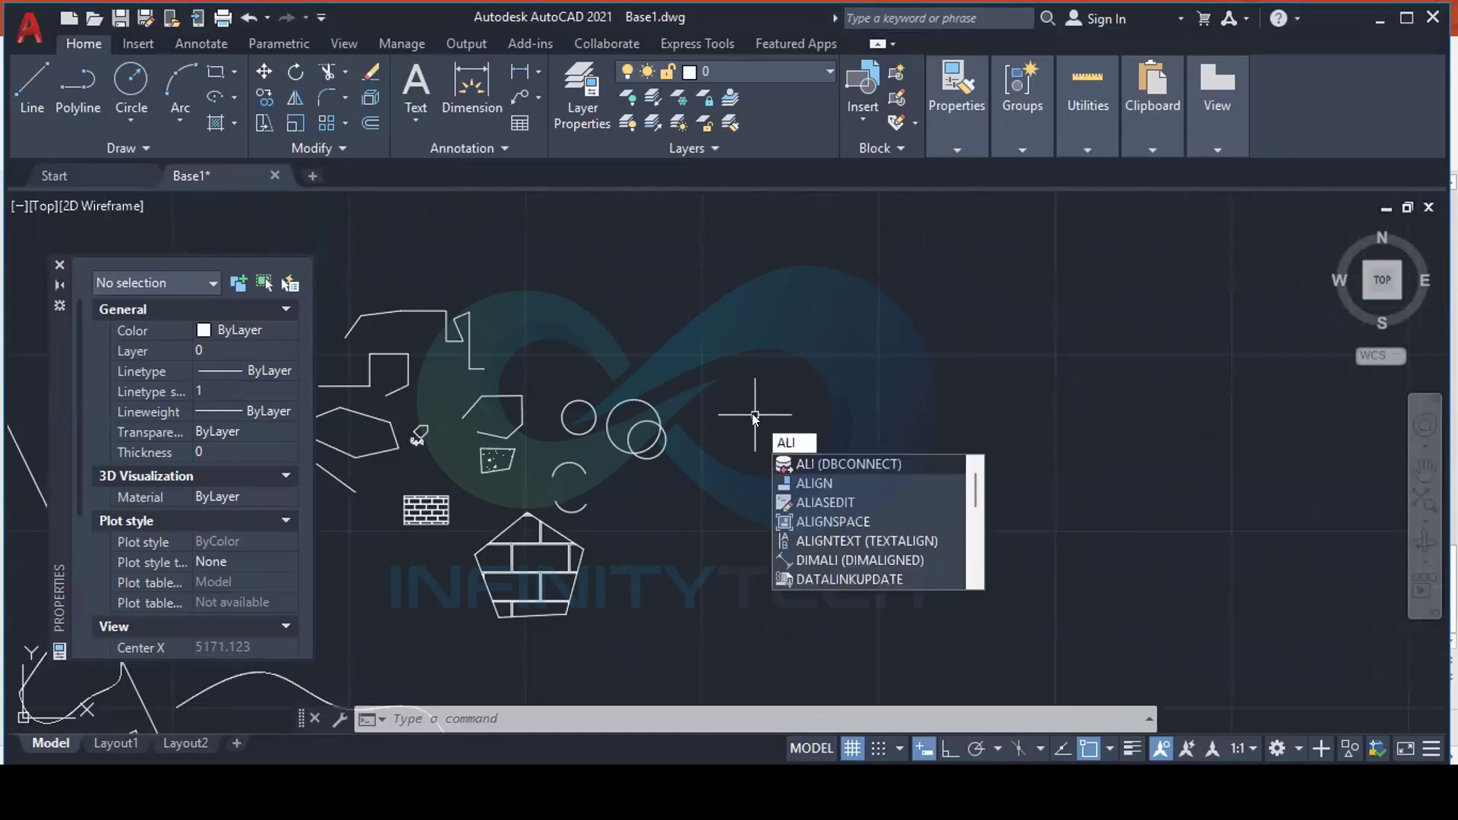
{"action": "left_click", "coordinate": [837, 504]}
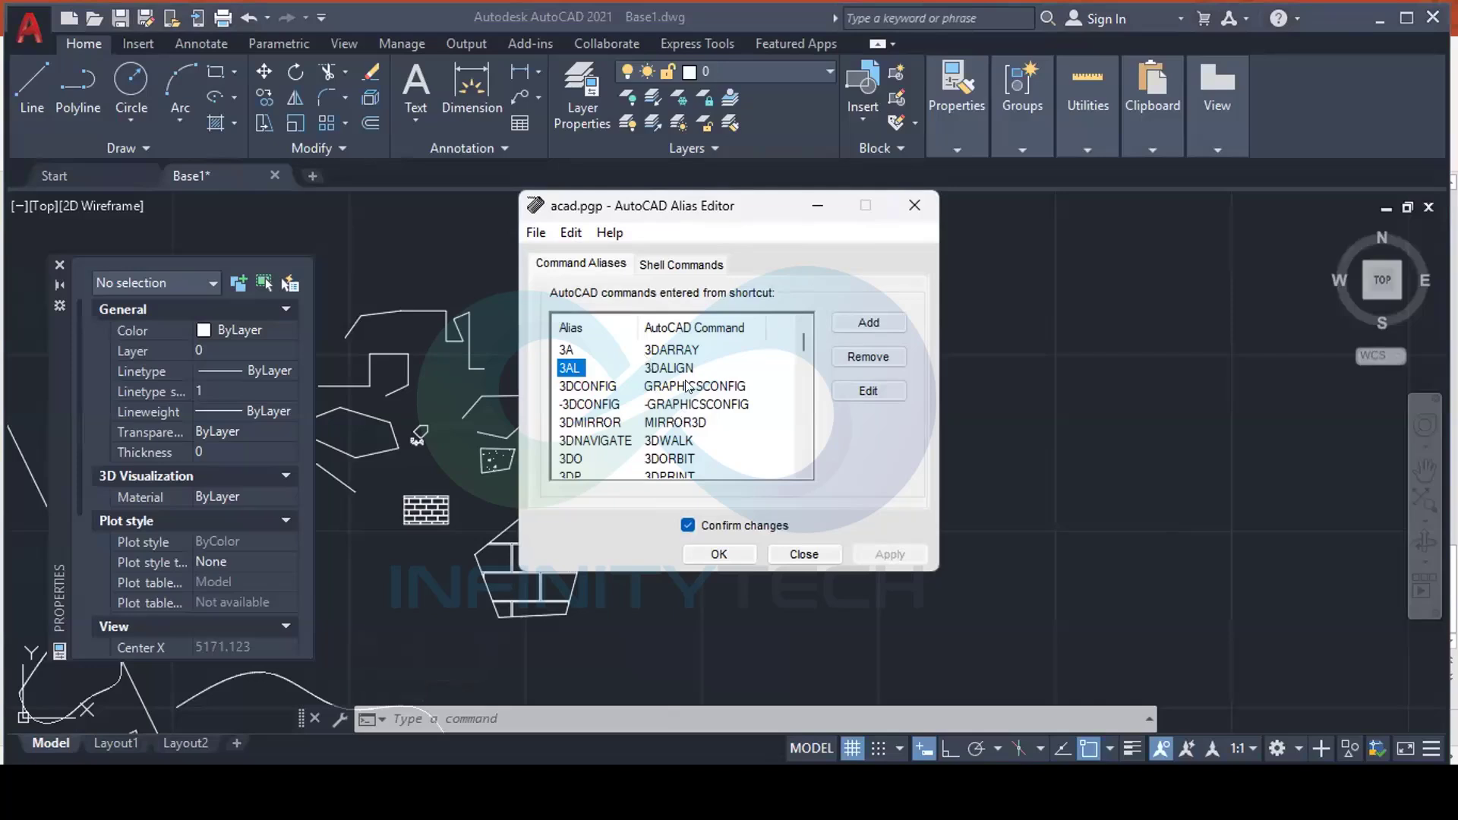
{"action": "scroll", "coordinate": [689, 369], "scroll_direction": "down", "scroll_amount": 2}
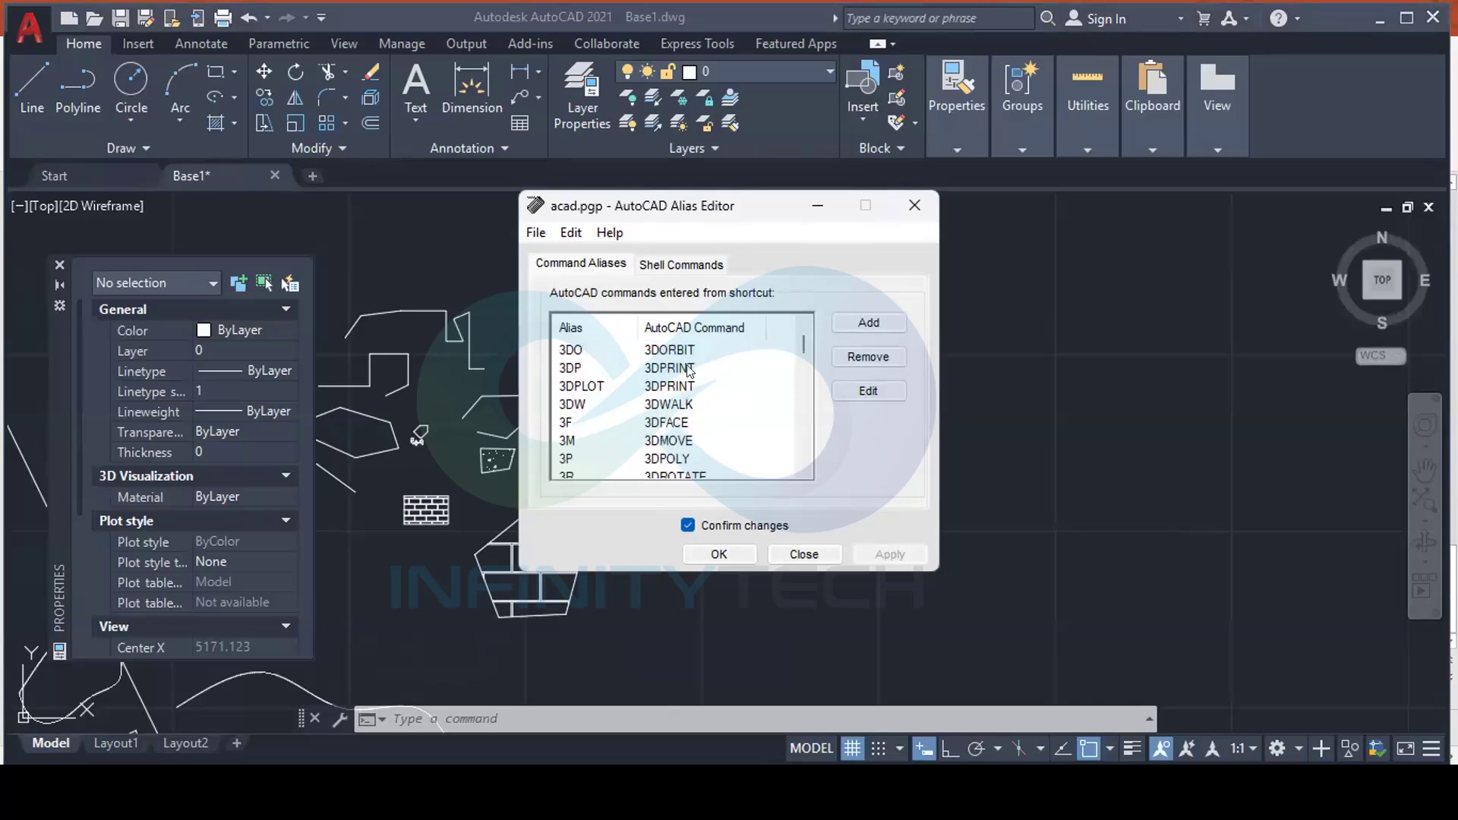
{"action": "scroll", "coordinate": [671, 364], "scroll_direction": "down", "scroll_amount": 2}
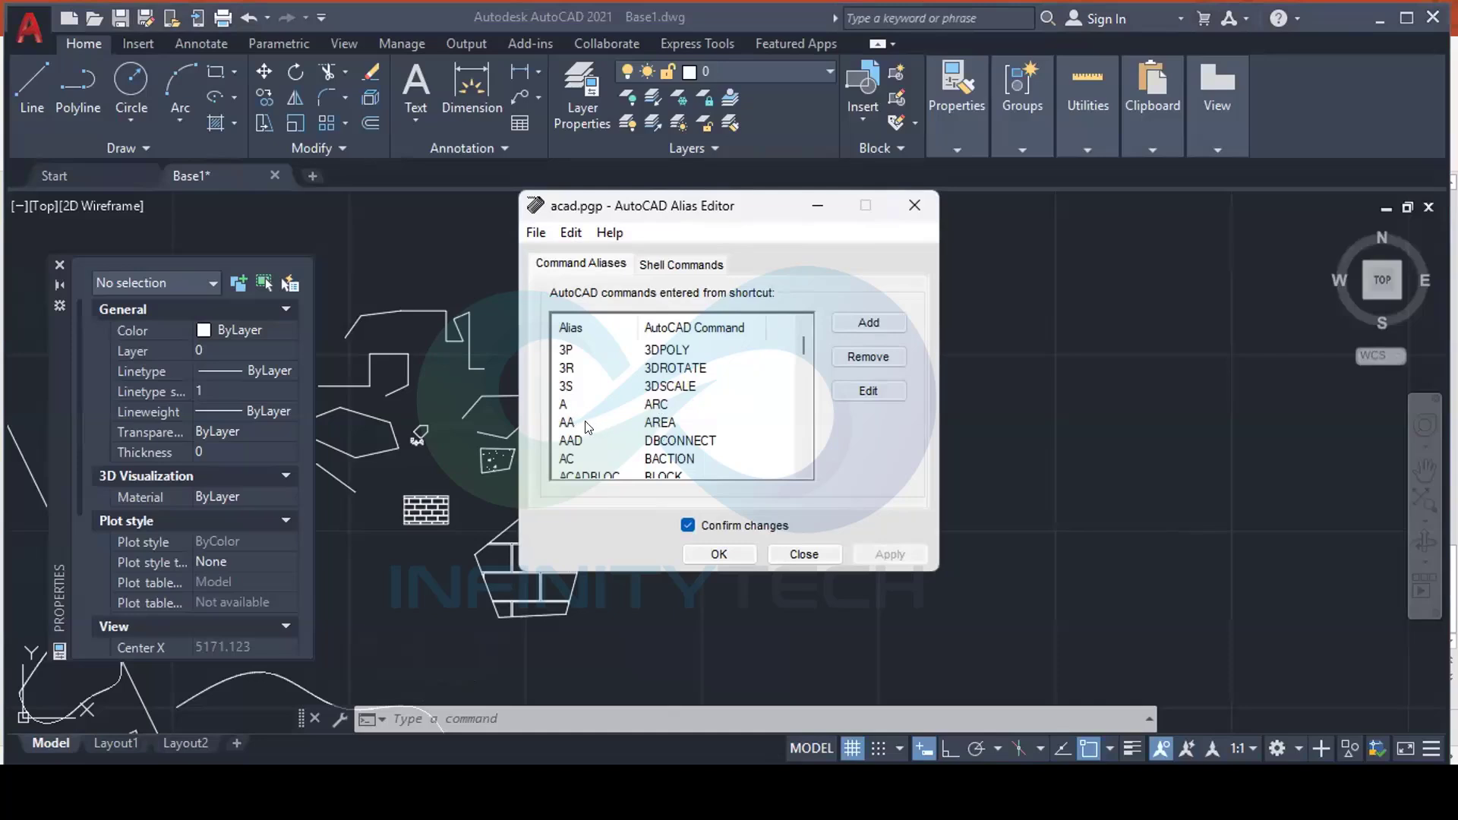
{"action": "scroll", "coordinate": [586, 427], "scroll_direction": "down", "scroll_amount": 2}
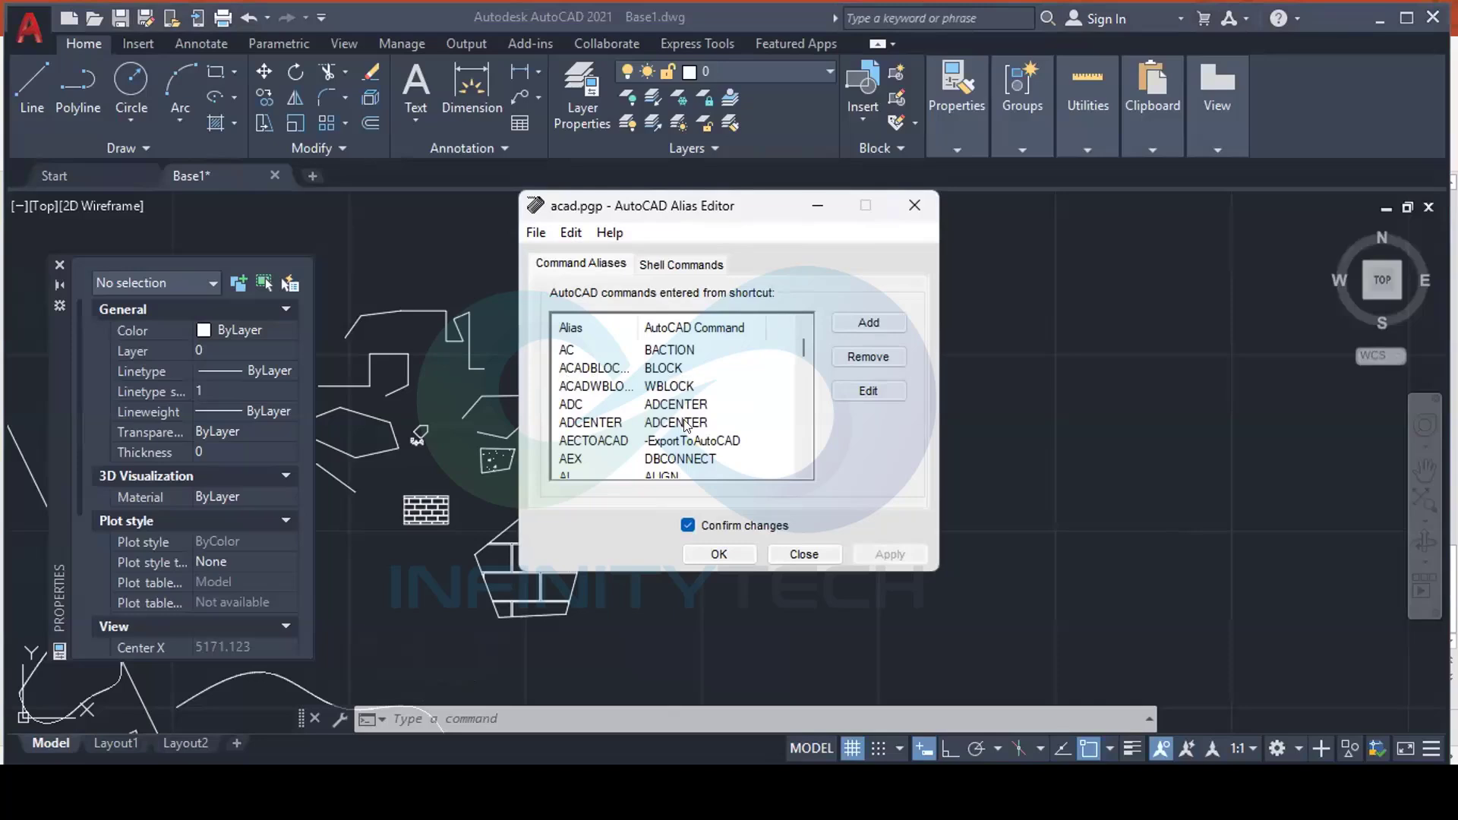
{"action": "scroll", "coordinate": [670, 408], "scroll_direction": "down", "scroll_amount": 2}
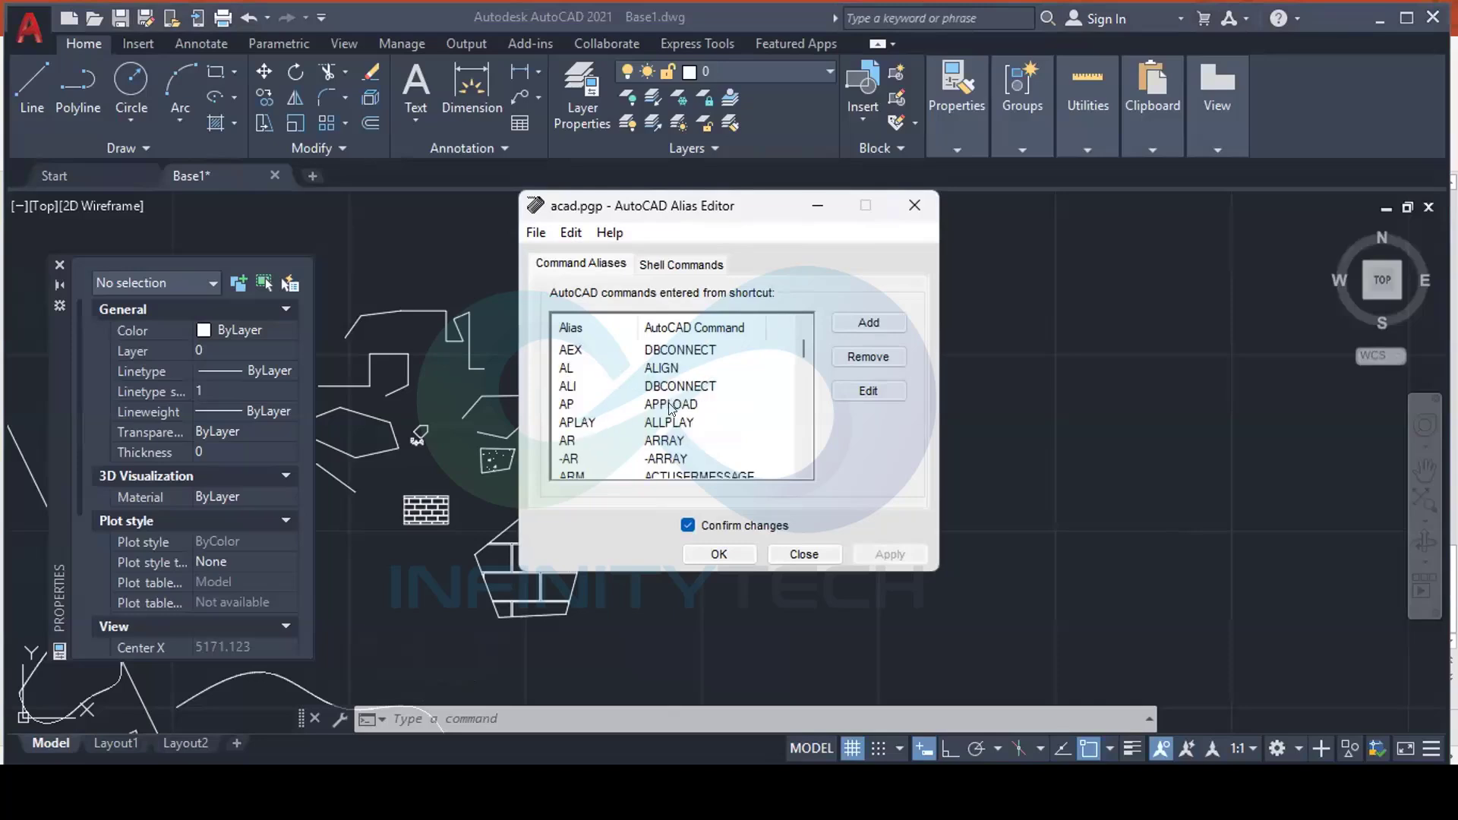
{"action": "scroll", "coordinate": [671, 407], "scroll_direction": "down", "scroll_amount": 5}
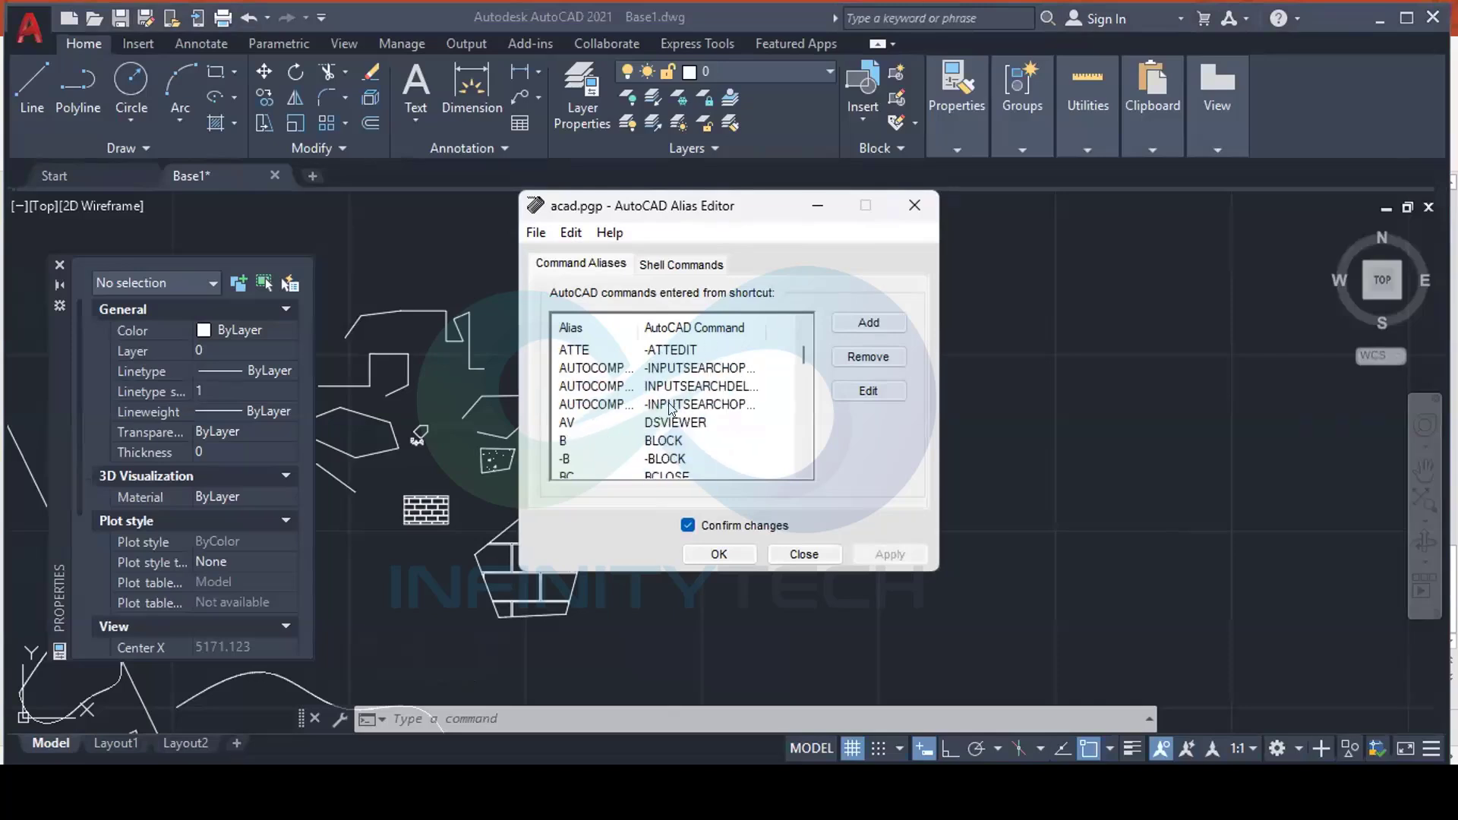
{"action": "scroll", "coordinate": [670, 408], "scroll_direction": "down", "scroll_amount": 8}
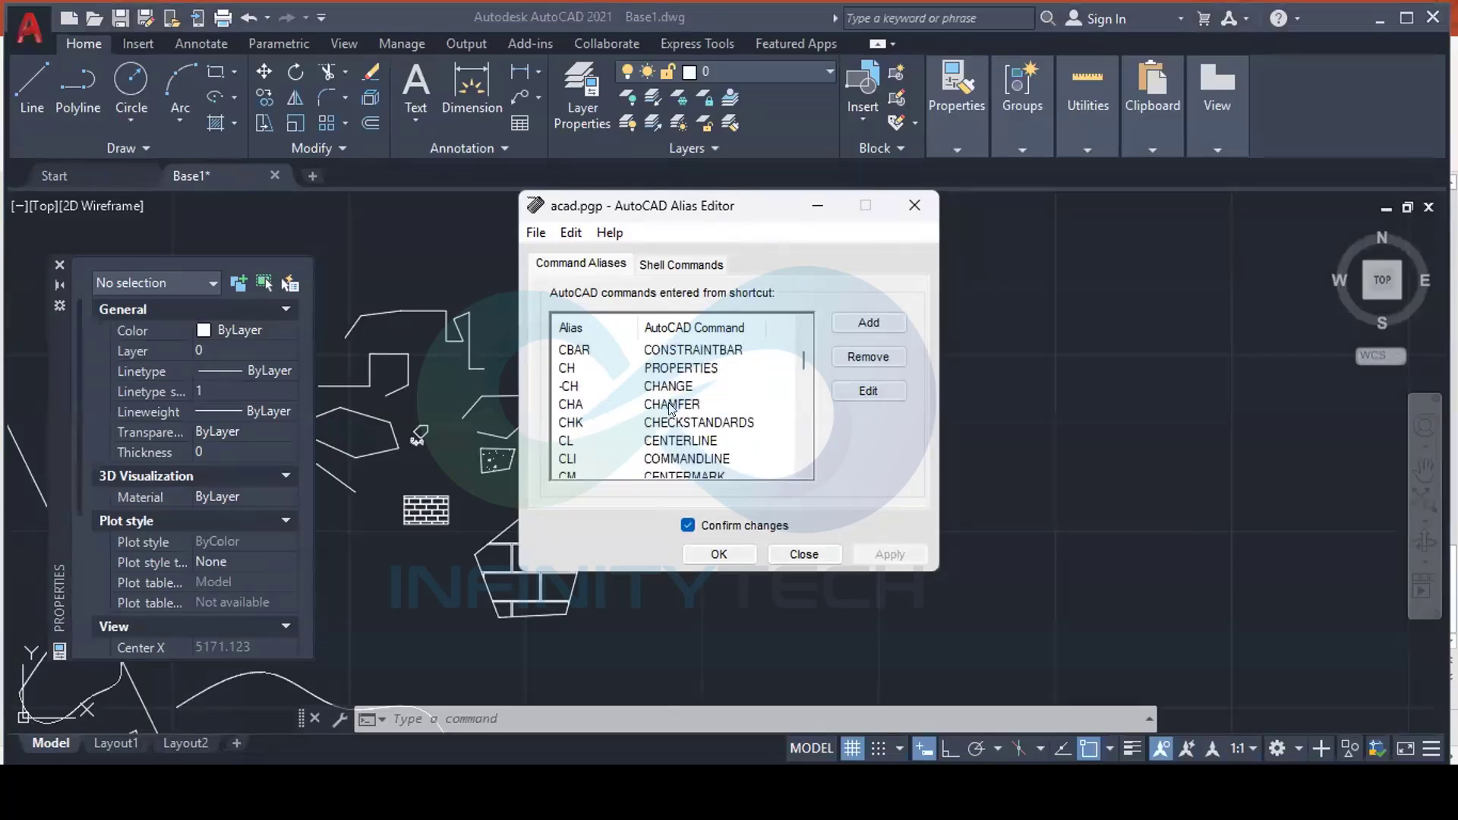
{"action": "scroll", "coordinate": [671, 409], "scroll_direction": "down", "scroll_amount": 2}
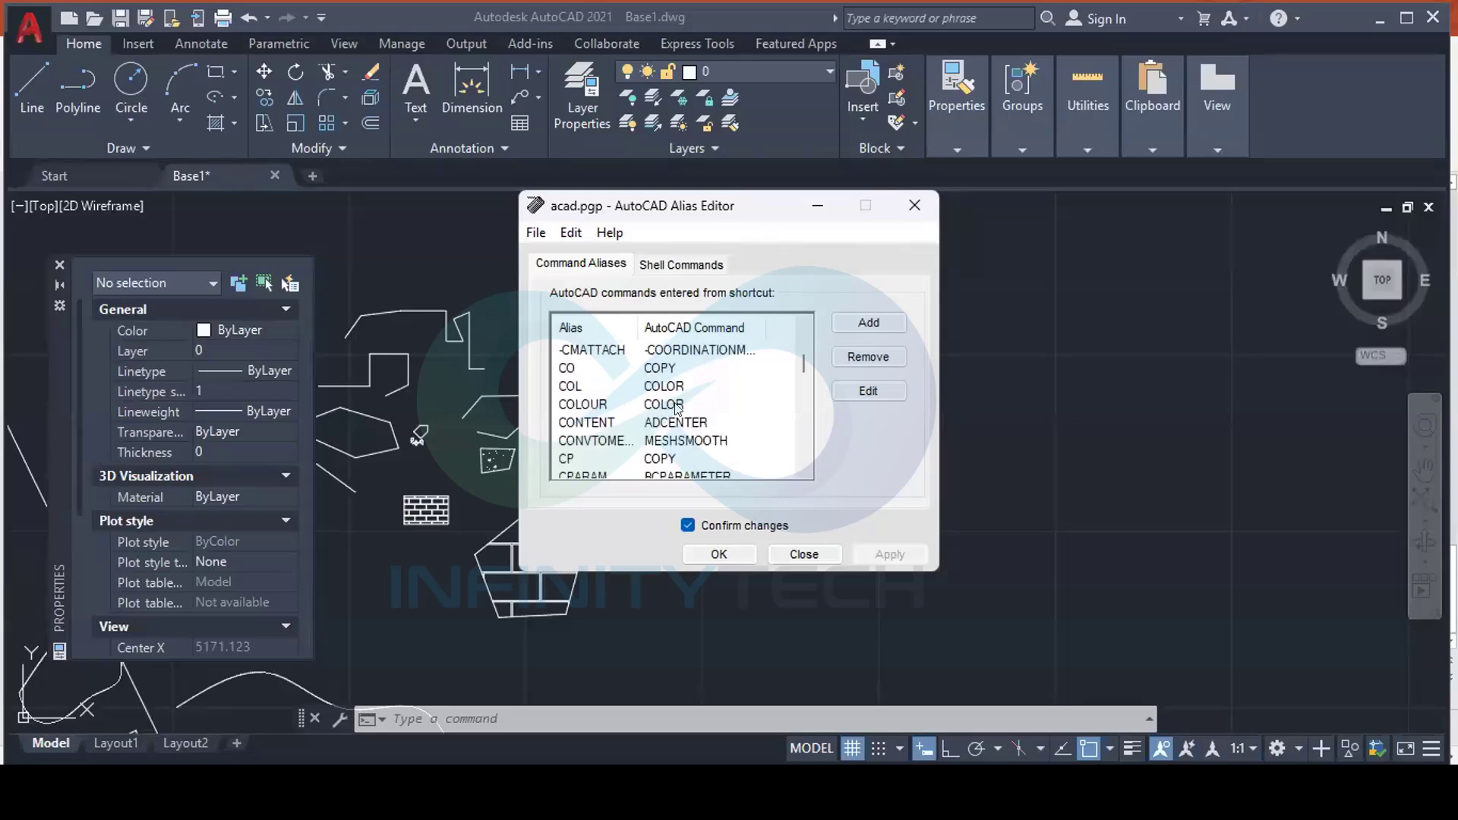
{"action": "scroll", "coordinate": [676, 408], "scroll_direction": "down", "scroll_amount": 2}
{"action": "scroll", "coordinate": [678, 408], "scroll_direction": "down", "scroll_amount": 2}
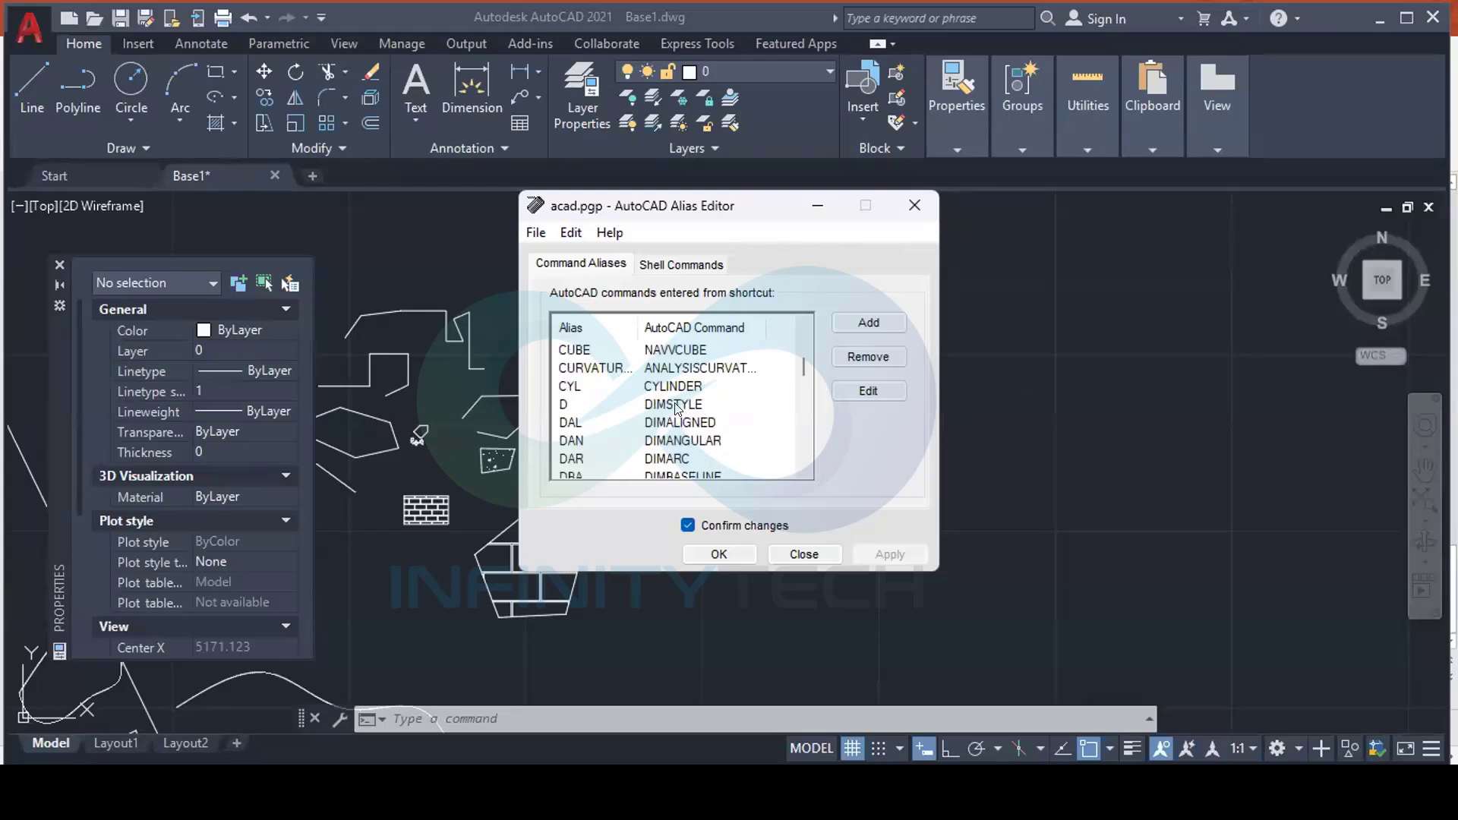
{"action": "scroll", "coordinate": [678, 408], "scroll_direction": "down", "scroll_amount": 8}
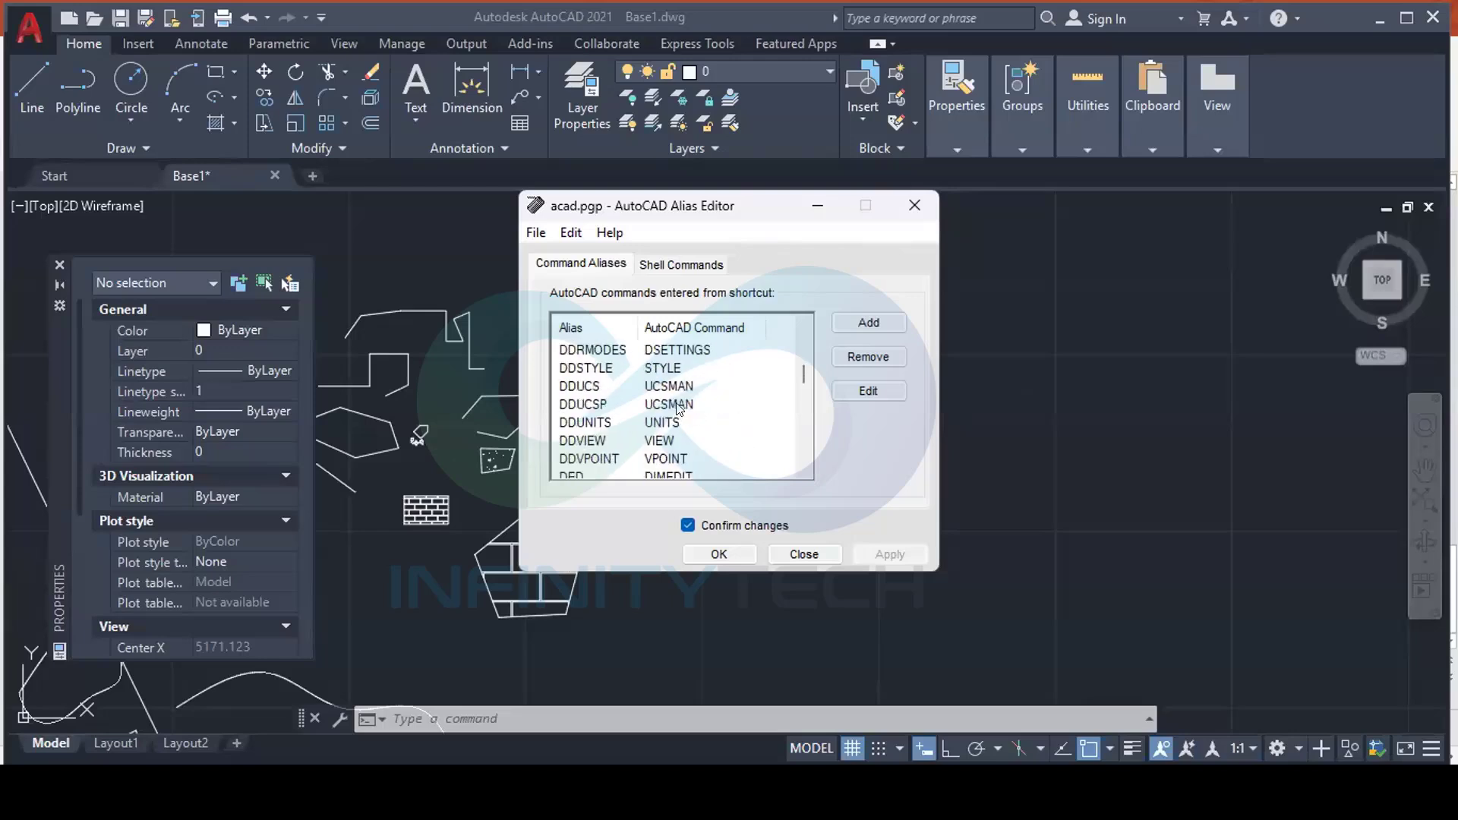
{"action": "scroll", "coordinate": [678, 408], "scroll_direction": "down", "scroll_amount": 2}
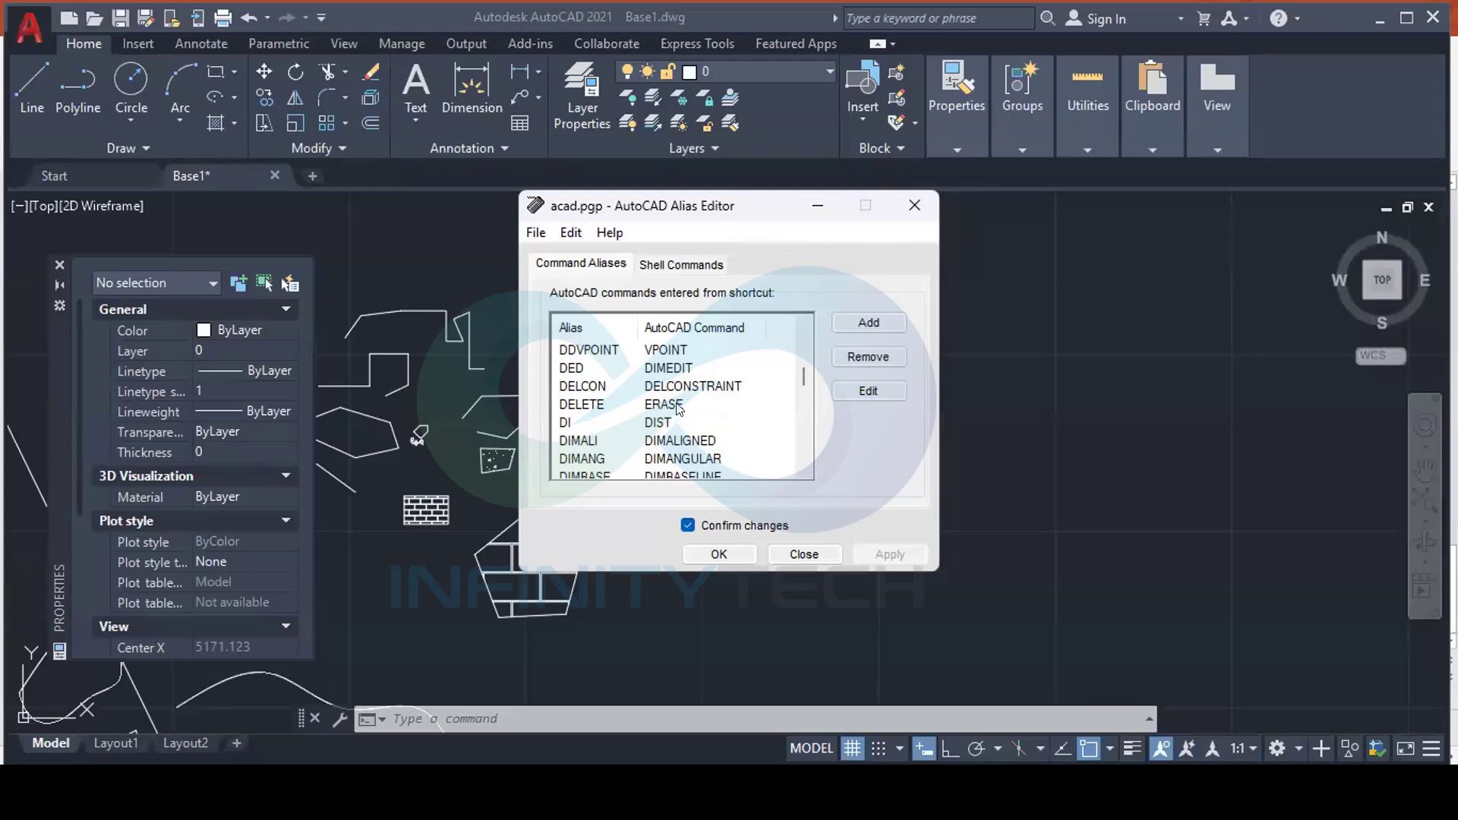
{"action": "mouse_move", "coordinate": [801, 380]}
{"action": "left_mouse_down"}
{"action": "mouse_move", "coordinate": [799, 453]}
{"action": "mouse_move", "coordinate": [807, 386]}
{"action": "left_mouse_up"}
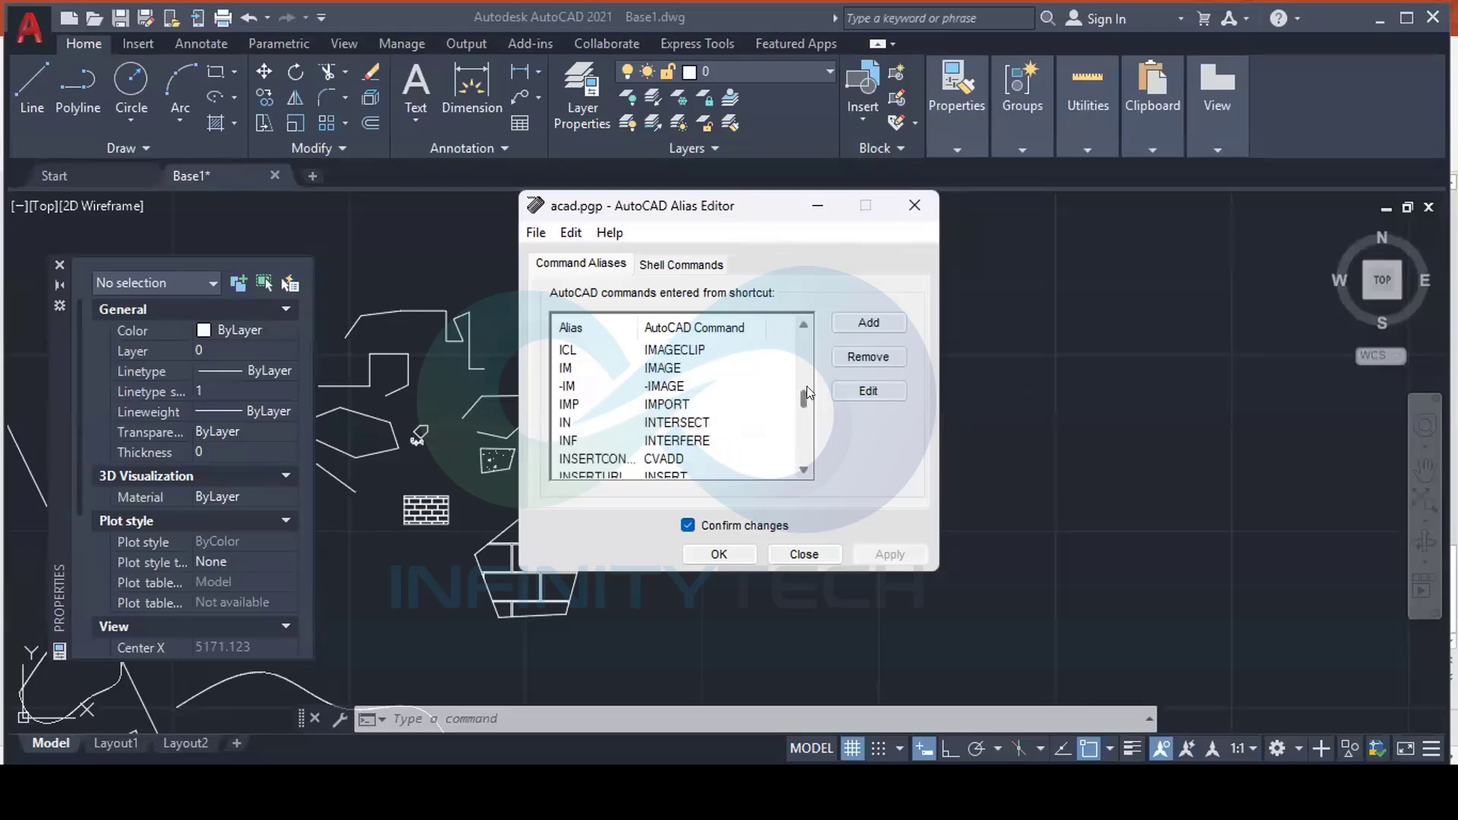
{"action": "left_click", "coordinate": [693, 26]}
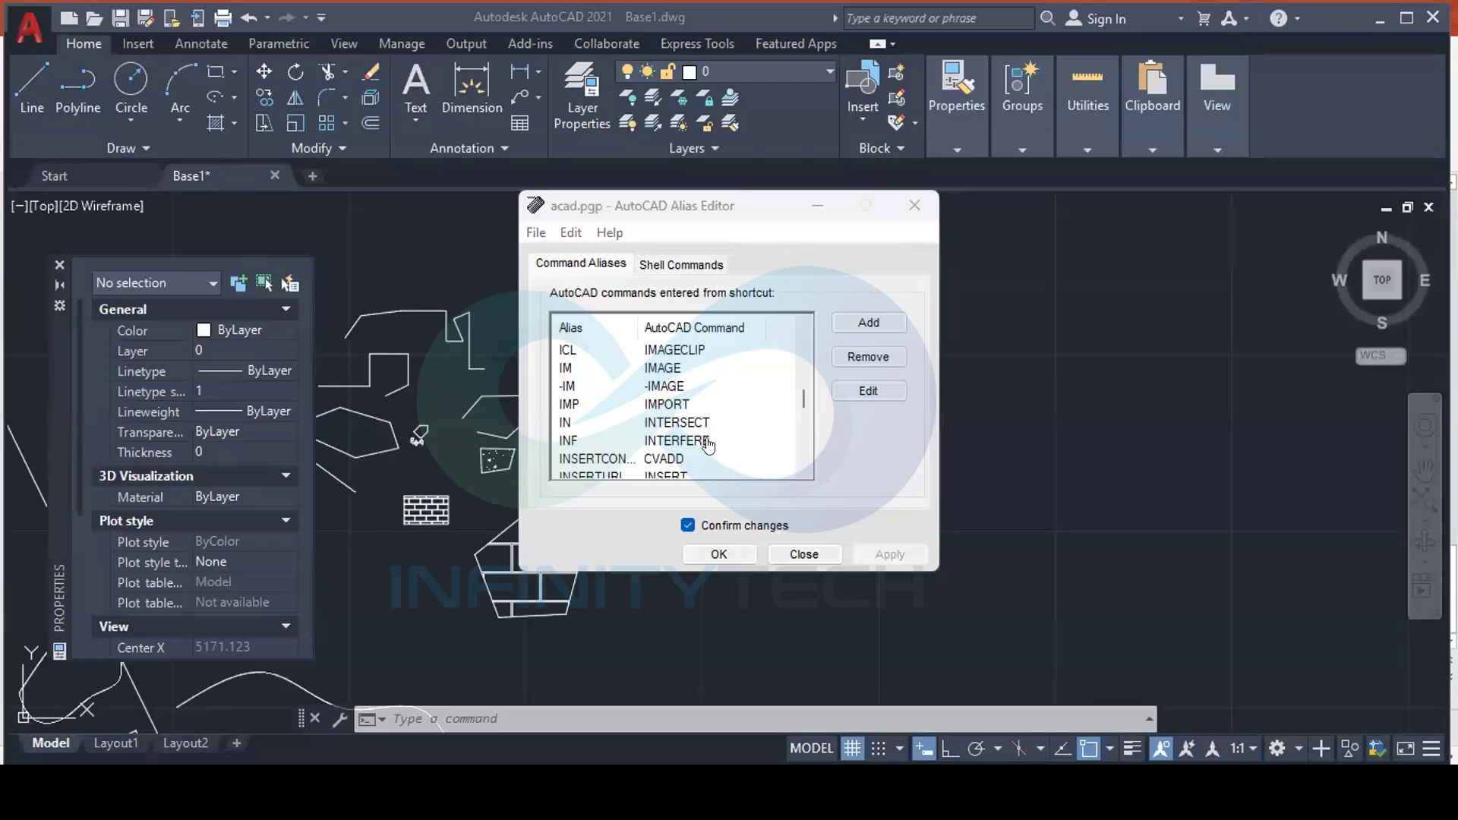
{"action": "scroll", "coordinate": [708, 445], "scroll_direction": "down", "scroll_amount": 2}
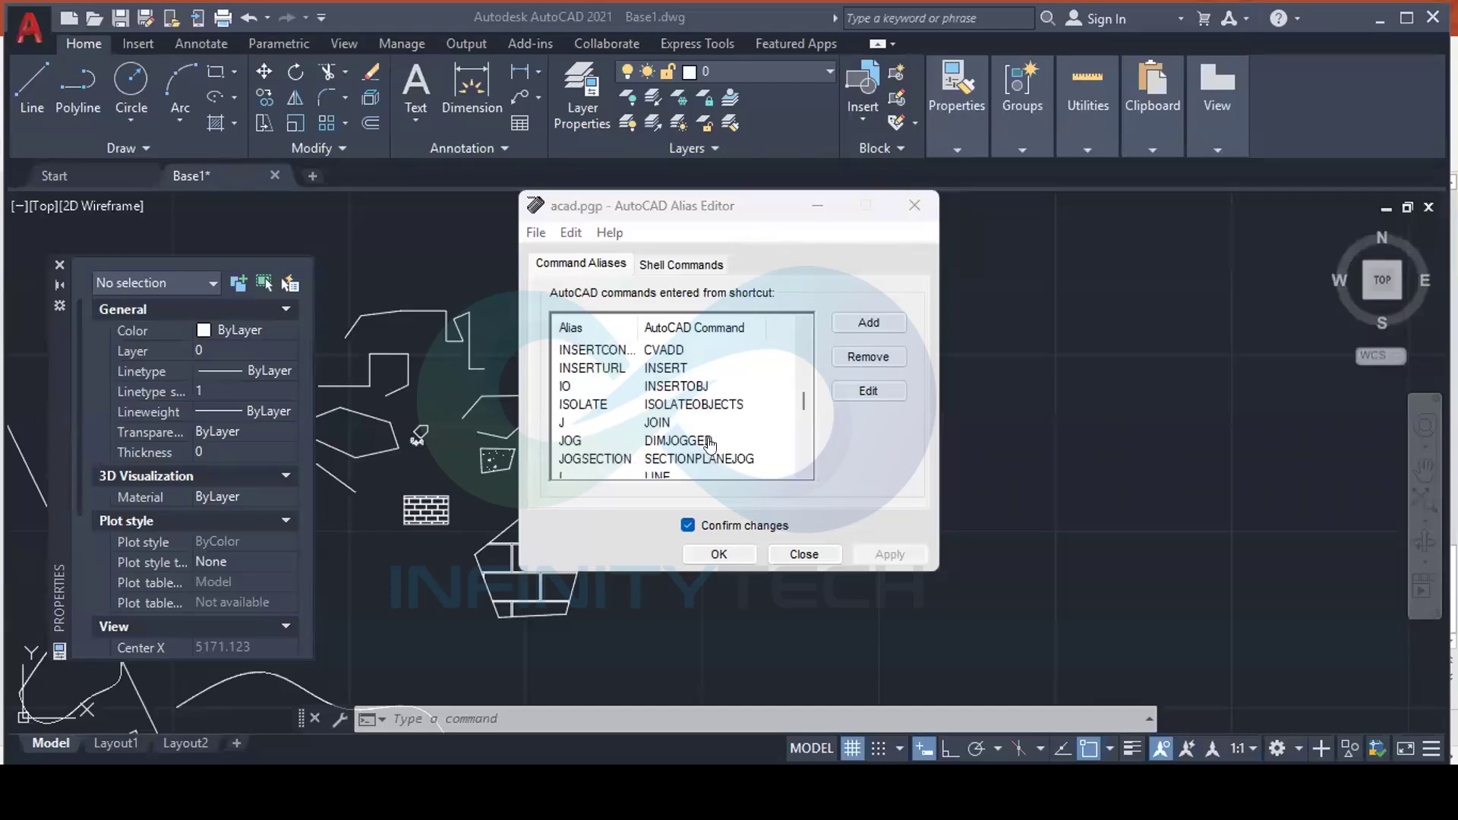
{"action": "left_click", "coordinate": [807, 554]}
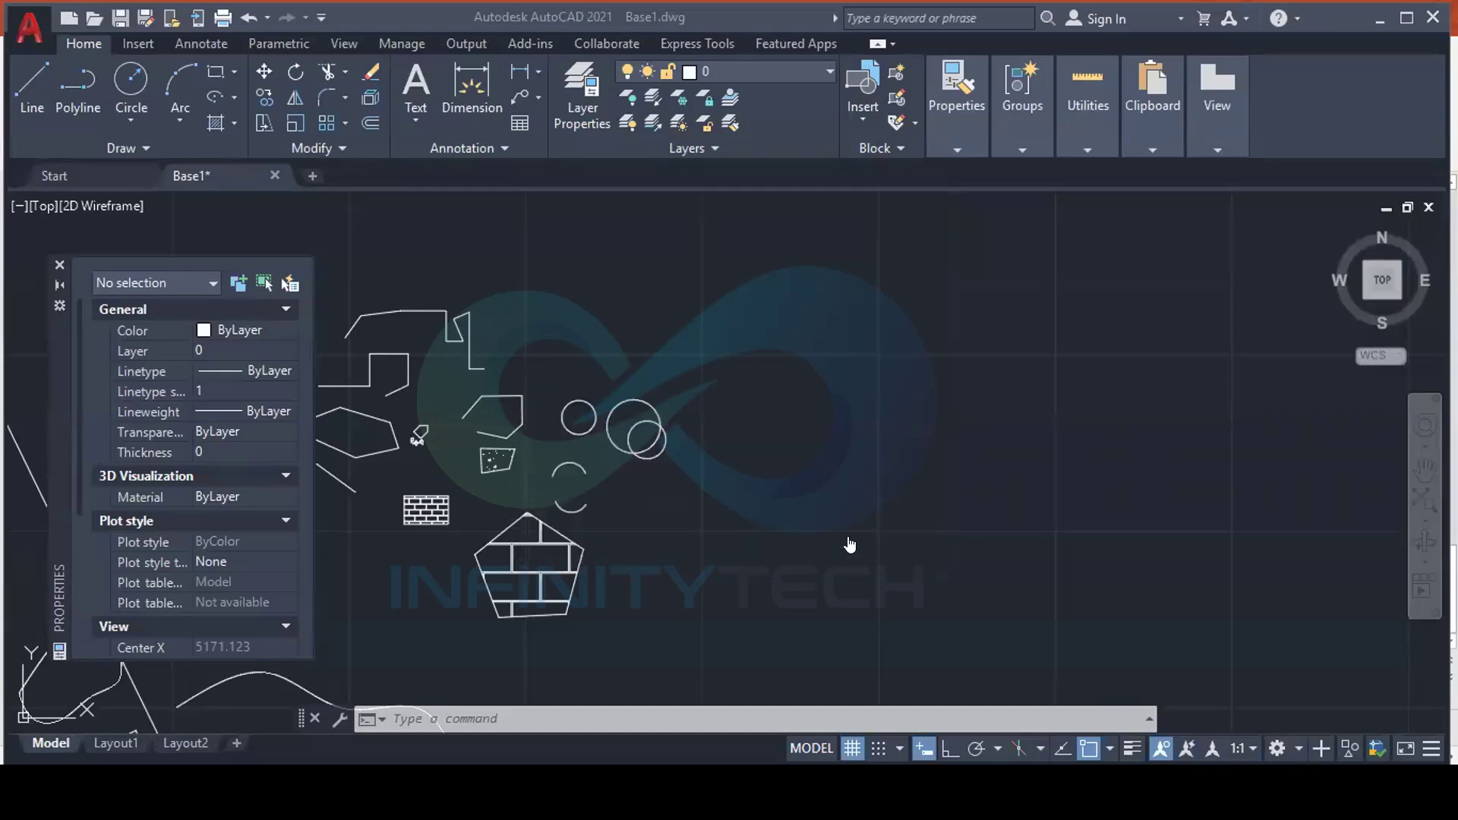